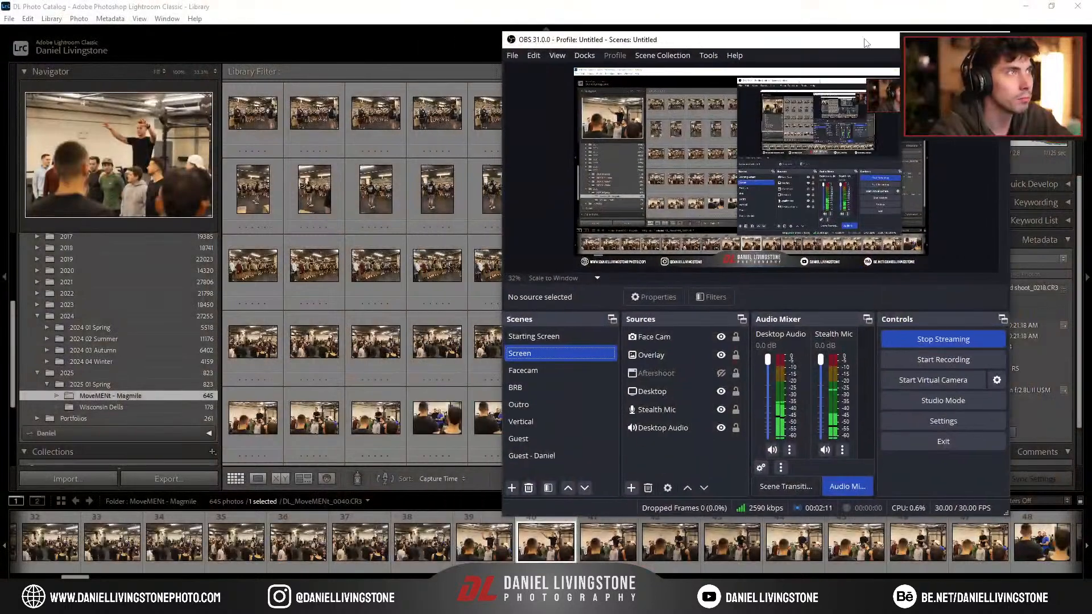
Step: Open the first photo of the MoveMENt - Magmile folder in Loupe view and look through the group talk shots one by one
{"action": "left_click", "coordinate": [944, 40]}
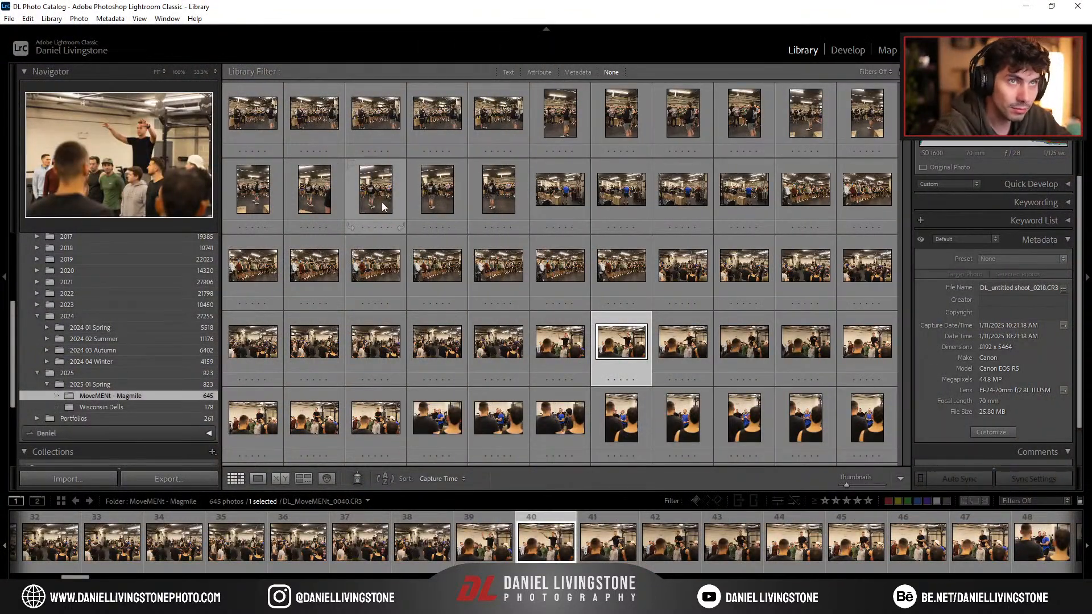
{"action": "double_click", "coordinate": [267, 116]}
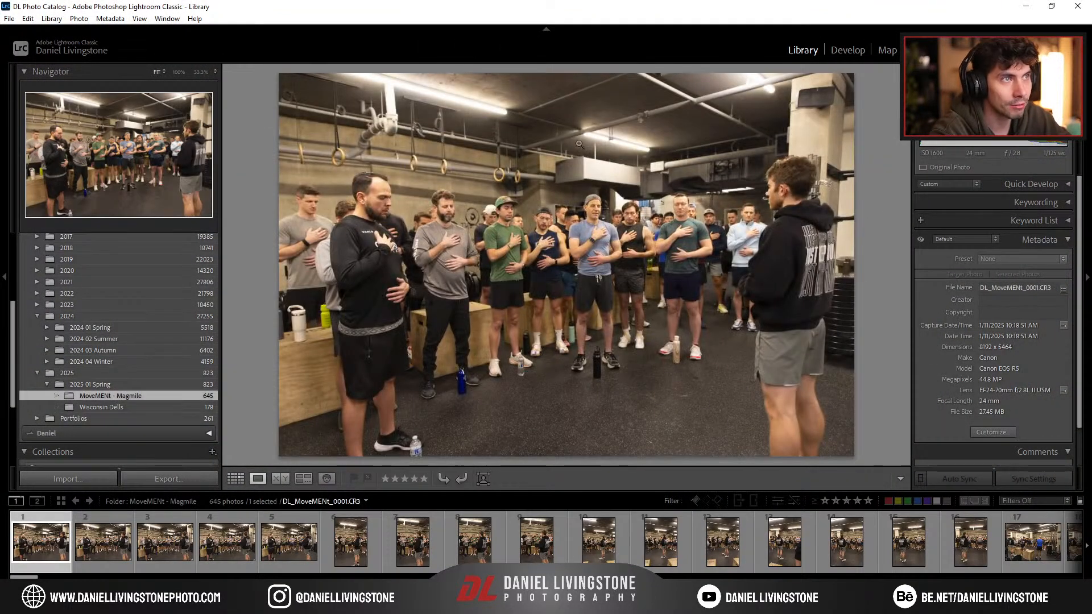
{"action": "key", "text": "Right"}
{"action": "key", "text": "Right"}
{"action": "key", "text": "Right"}
{"action": "key", "text": "Right"}
{"action": "key", "text": "Right"}
{"action": "key", "text": "Right"}
{"action": "key", "text": "Right"}
{"action": "key", "text": "Right"}
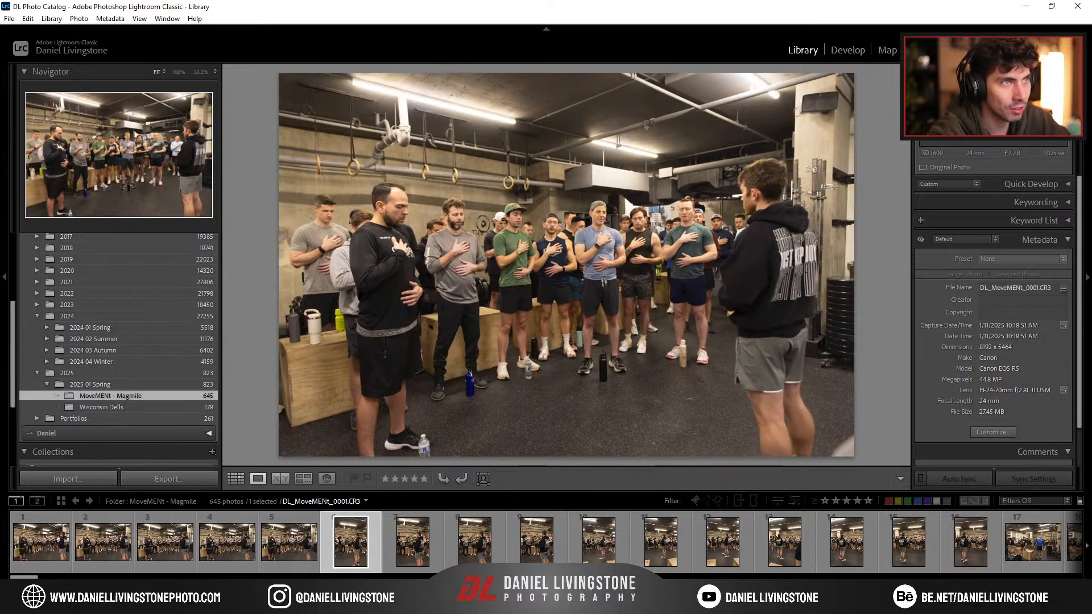
{"action": "key", "text": "Right"}
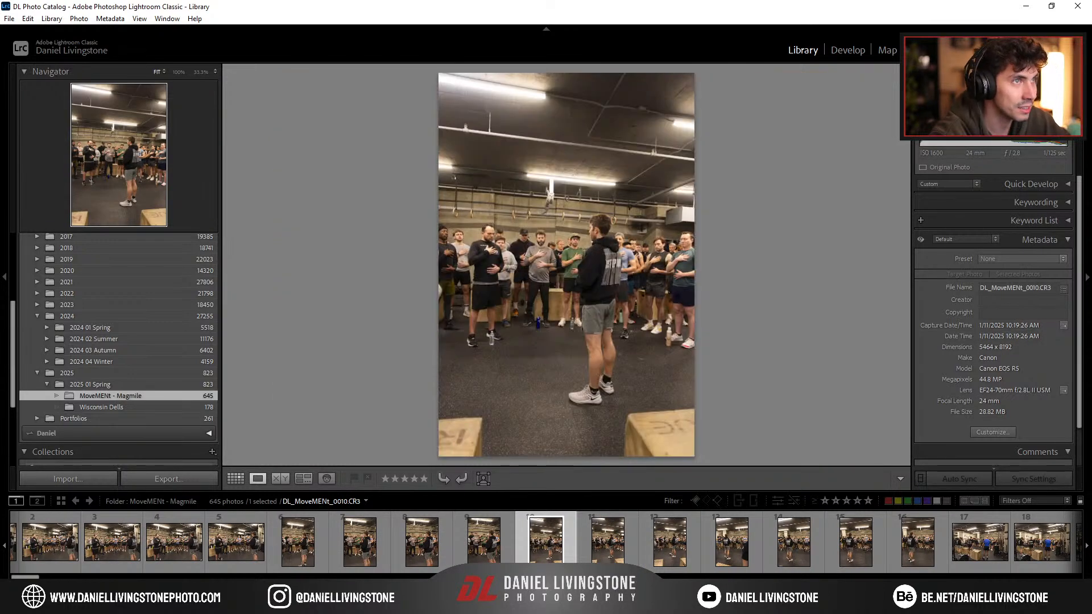
{"action": "key", "text": "Right"}
{"action": "key", "text": "Right"}
{"action": "key", "text": "Right"}
{"action": "key", "text": "Right"}
{"action": "key", "text": "Right"}
{"action": "key", "text": "Right"}
{"action": "key", "text": "Right"}
{"action": "key", "text": "Right"}
{"action": "key", "text": "Right"}
{"action": "key", "text": "Right"}
{"action": "key", "text": "Right"}
{"action": "key", "text": "Right"}
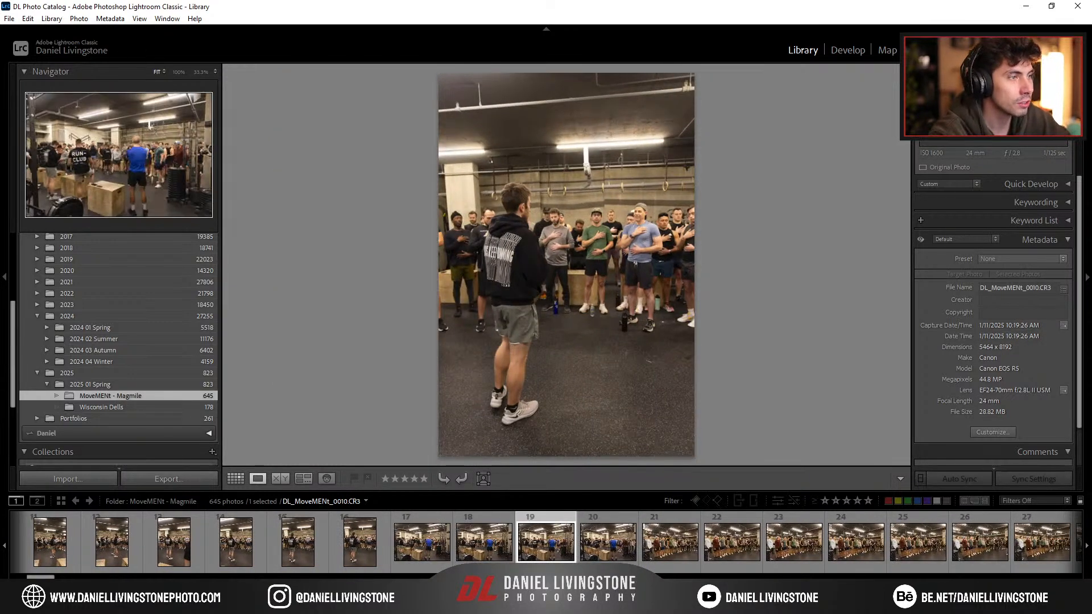
{"action": "key", "text": "Right"}
{"action": "key", "text": "Right"}
{"action": "key", "text": "Right"}
{"action": "key", "text": "Right"}
{"action": "key", "text": "Right"}
{"action": "key", "text": "Right"}
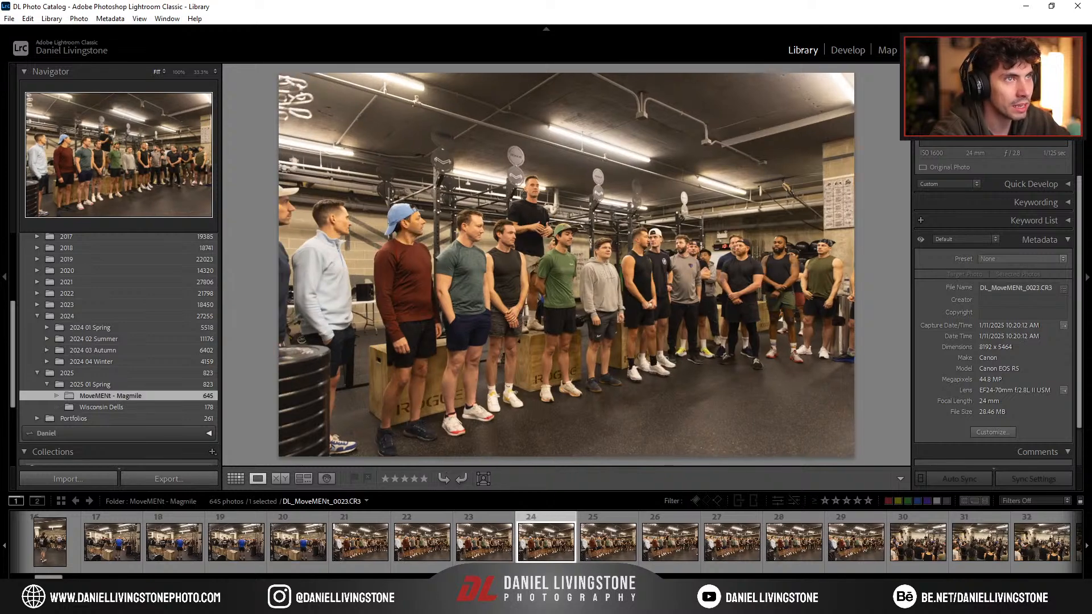
{"action": "key", "text": "Right"}
{"action": "key", "text": "Right"}
{"action": "key", "text": "Right"}
{"action": "key", "text": "Right"}
{"action": "key", "text": "Right"}
{"action": "key", "text": "Right"}
{"action": "key", "text": "Right"}
{"action": "key", "text": "Right"}
{"action": "key", "text": "Right"}
{"action": "key", "text": "Right"}
{"action": "key", "text": "Right"}
{"action": "key", "text": "Right"}
{"action": "key", "text": "Right"}
{"action": "key", "text": "Right"}
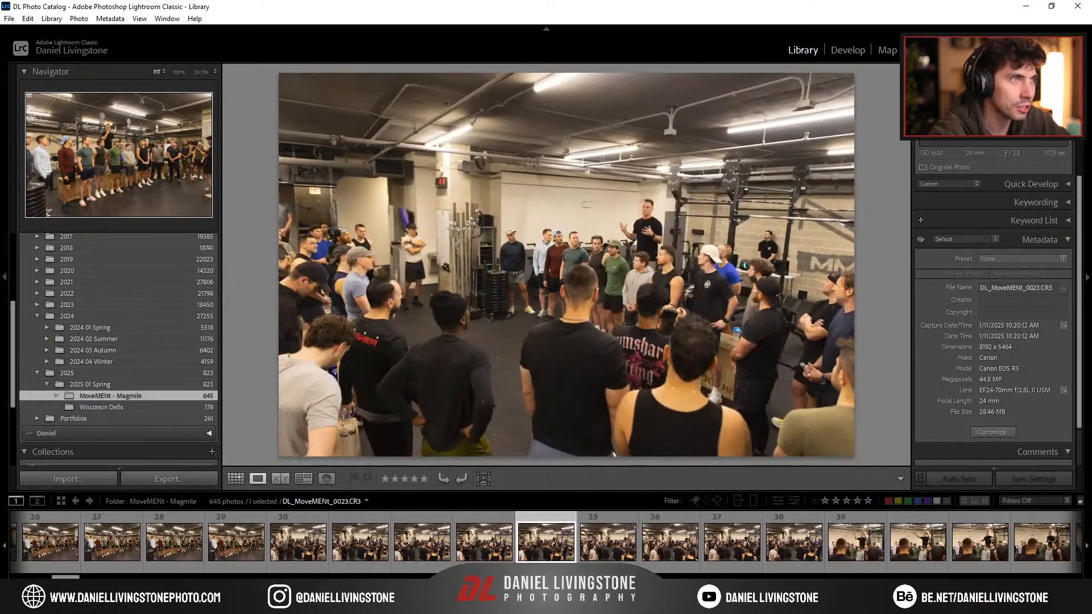
{"action": "key", "text": "Right"}
{"action": "key", "text": "Right"}
{"action": "key", "text": "Right"}
{"action": "key", "text": "Right"}
{"action": "key", "text": "Right"}
{"action": "key", "text": "Right"}
{"action": "key", "text": "Right"}
{"action": "key", "text": "Right"}
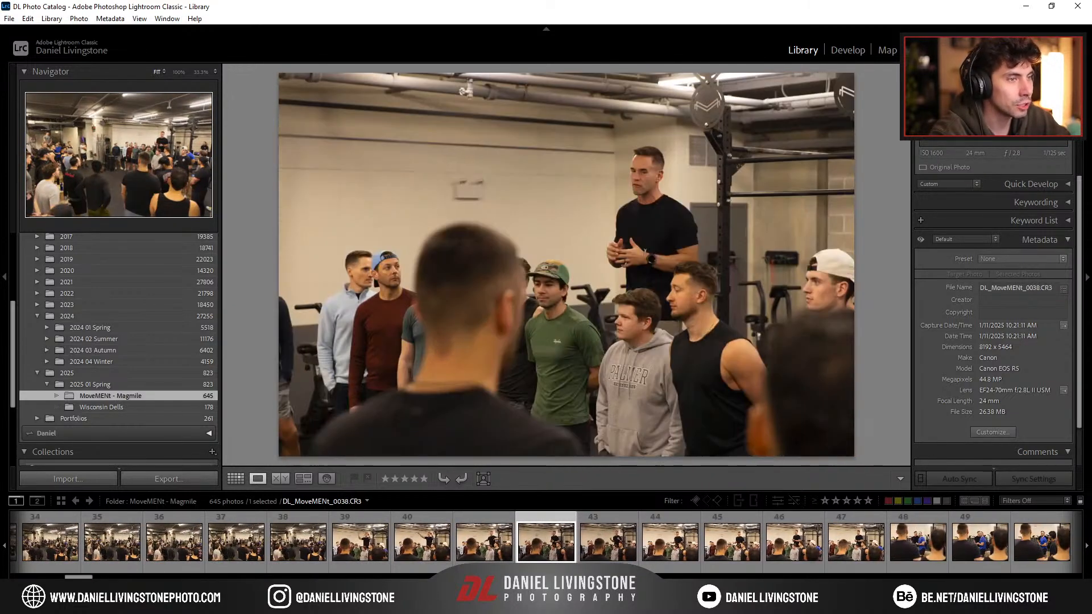
{"action": "key", "text": "Right"}
{"action": "key", "text": "Right"}
{"action": "key", "text": "Right"}
{"action": "key", "text": "Right"}
{"action": "key", "text": "Right"}
{"action": "key", "text": "Right"}
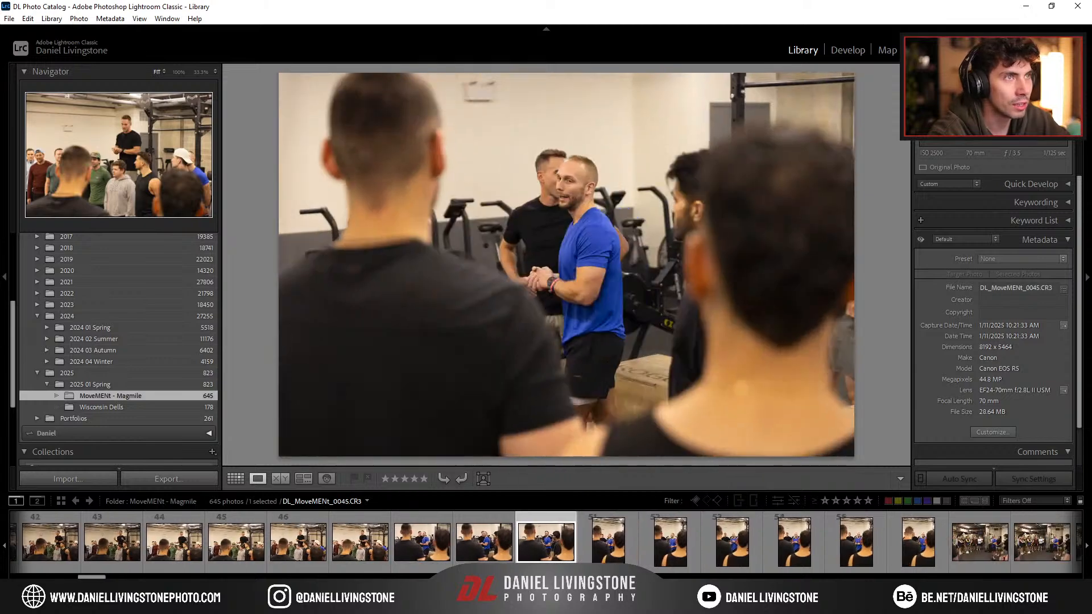
{"action": "key", "text": "Right"}
{"action": "key", "text": "Right"}
{"action": "key", "text": "Right"}
{"action": "key", "text": "Right"}
{"action": "key", "text": "Right"}
{"action": "key", "text": "Right"}
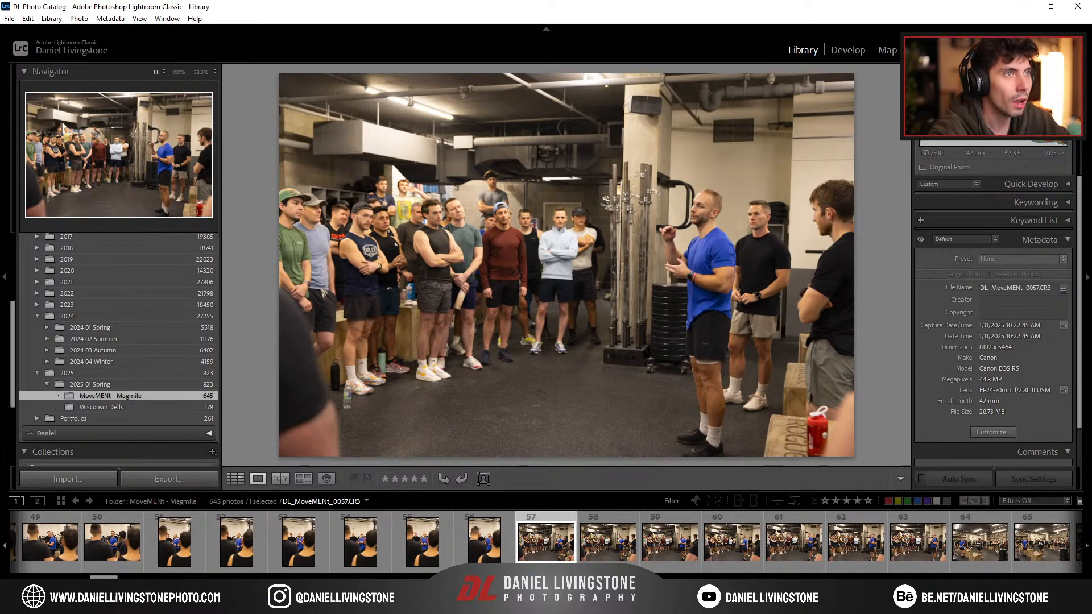
{"action": "key", "text": "Right"}
{"action": "key", "text": "Right"}
{"action": "key", "text": "Right"}
{"action": "key", "text": "Right"}
{"action": "key", "text": "Right"}
{"action": "key", "text": "Right"}
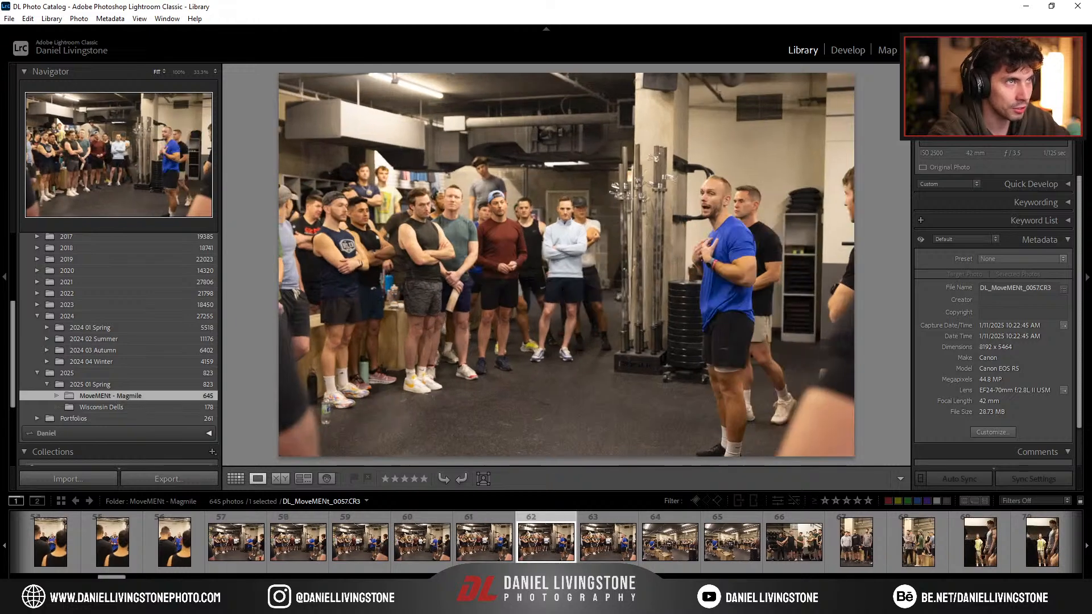
{"action": "key", "text": "Right"}
{"action": "key", "text": "Right"}
{"action": "key", "text": "Right"}
{"action": "key", "text": "Right"}
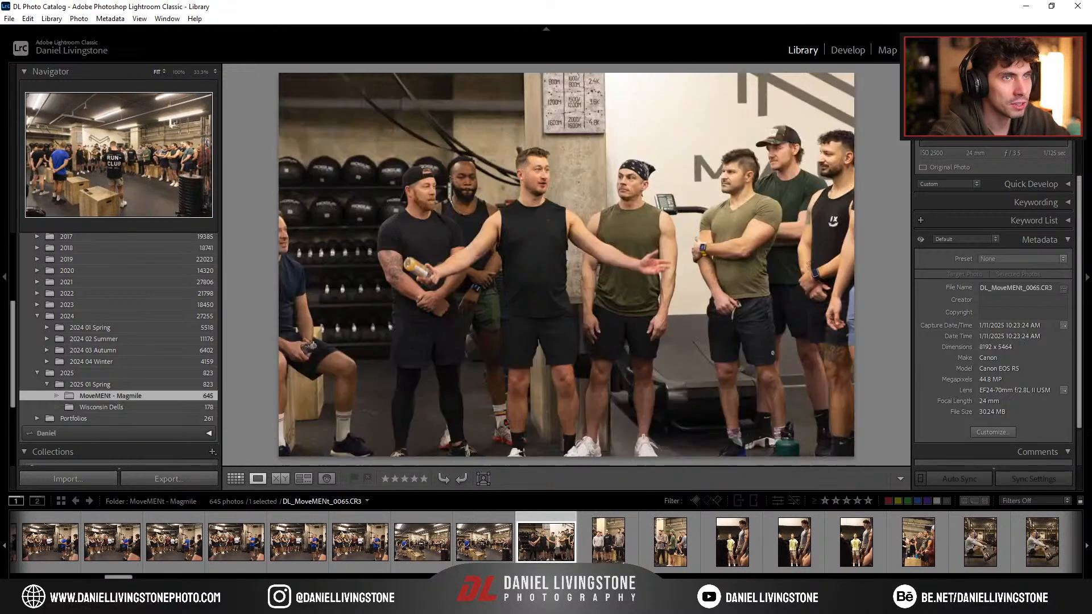
{"action": "key", "text": "Right"}
{"action": "key", "text": "Right"}
{"action": "key", "text": "Right"}
{"action": "key", "text": "Right"}
{"action": "key", "text": "Right"}
{"action": "key", "text": "Right"}
Step: Return to the photo grid, open a workout shot further into the shoot, and look through the exercise photos that follow
{"action": "key", "text": "g"}
{"action": "scroll", "coordinate": [619, 200], "scroll_direction": "down", "scroll_amount": 5}
{"action": "scroll", "coordinate": [619, 200], "scroll_direction": "down", "scroll_amount": 8}
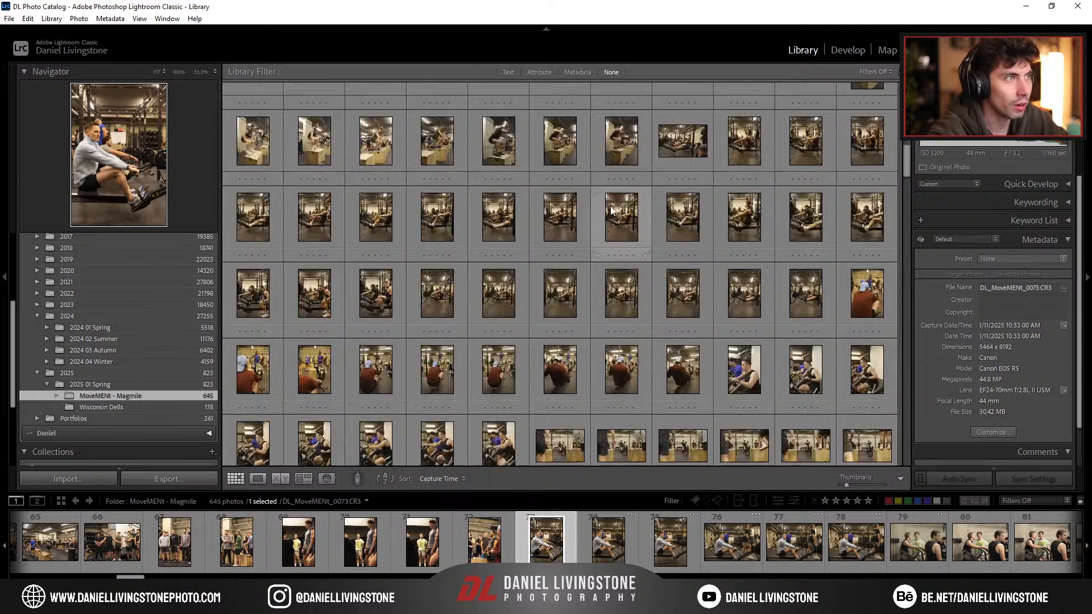
{"action": "double_click", "coordinate": [438, 213]}
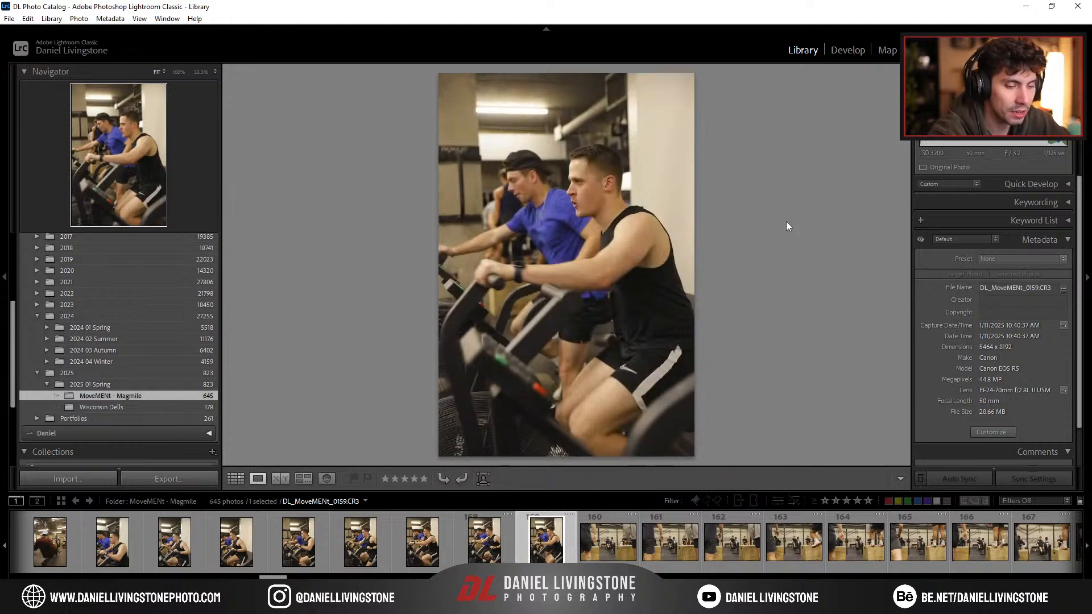
{"action": "key", "text": "Right"}
{"action": "key", "text": "Right"}
{"action": "key", "text": "Right"}
{"action": "key", "text": "Right"}
{"action": "key", "text": "Right"}
{"action": "key", "text": "Right"}
{"action": "key", "text": "Right"}
{"action": "key", "text": "Right"}
{"action": "key", "text": "Right"}
{"action": "key", "text": "Right"}
{"action": "key", "text": "Right"}
{"action": "key", "text": "Right"}
{"action": "key", "text": "Right"}
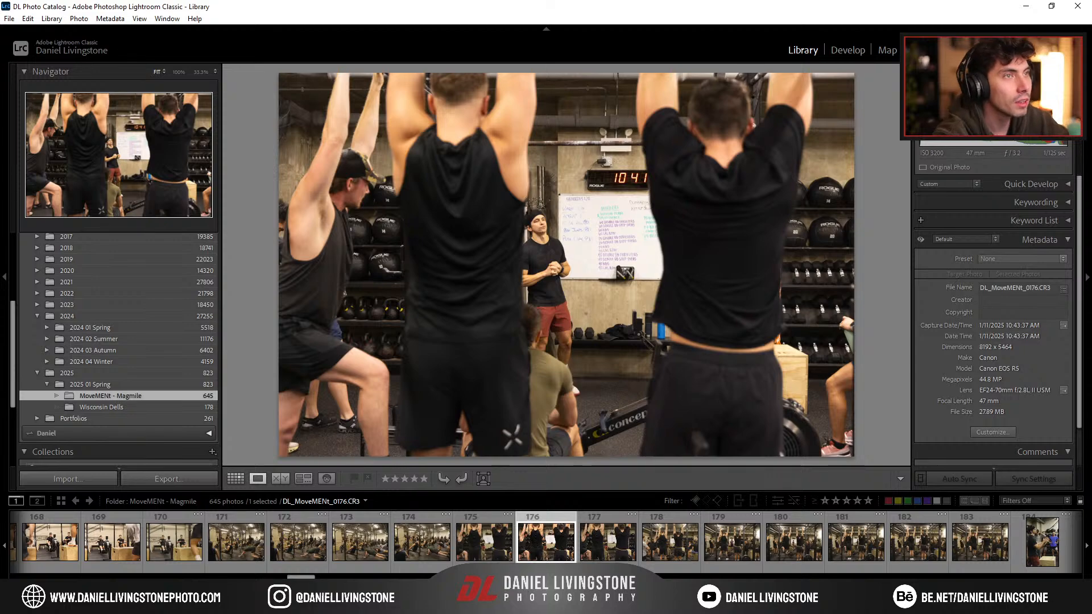
{"action": "key", "text": "Right"}
{"action": "key", "text": "Right"}
{"action": "key", "text": "Right"}
{"action": "key", "text": "Right"}
{"action": "key", "text": "Right"}
{"action": "key", "text": "Right"}
{"action": "key", "text": "Right"}
{"action": "key", "text": "Right"}
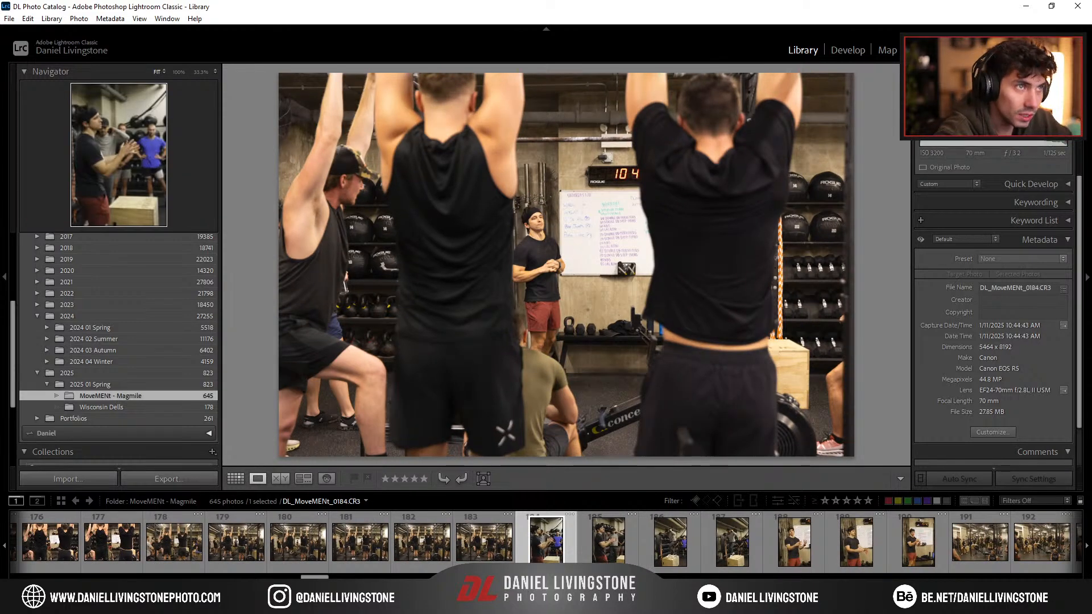
Step: Find the vertical group photos near the end of the shoot in the grid and open DL_MoveMENt_0583.CR3 in Develop for a closer look
{"action": "key", "text": "g"}
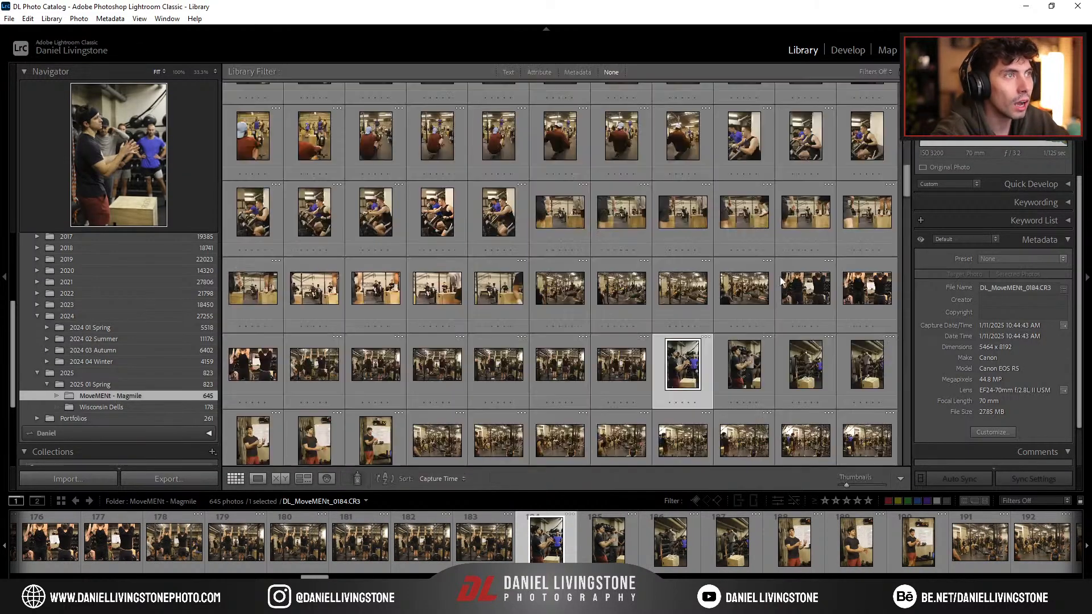
{"action": "scroll", "coordinate": [695, 281], "scroll_direction": "down", "scroll_amount": 10}
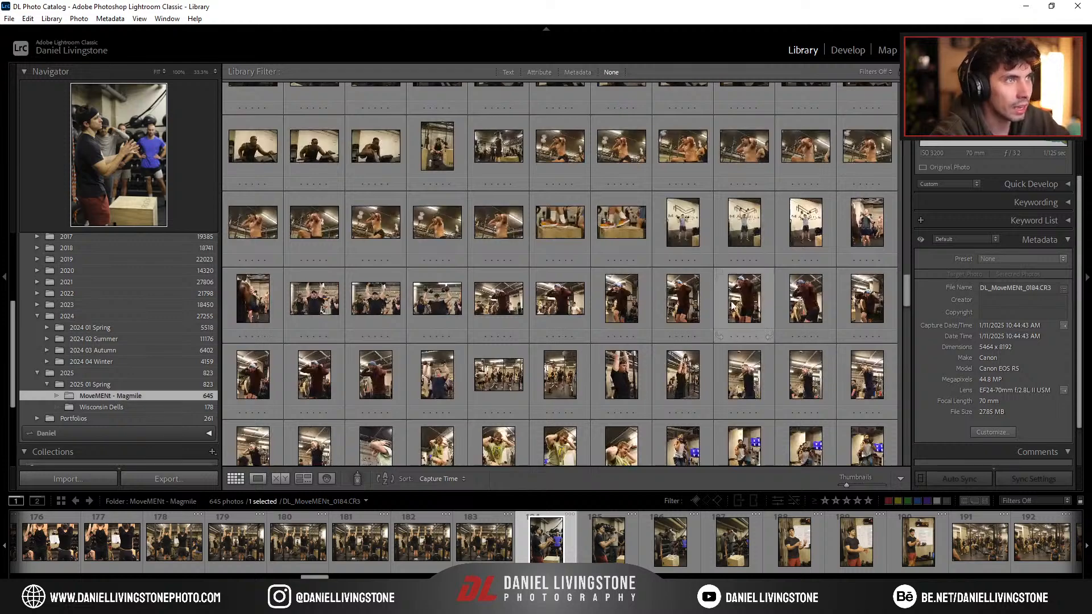
{"action": "scroll", "coordinate": [586, 279], "scroll_direction": "down", "scroll_amount": 6}
{"action": "scroll", "coordinate": [586, 279], "scroll_direction": "down", "scroll_amount": 8}
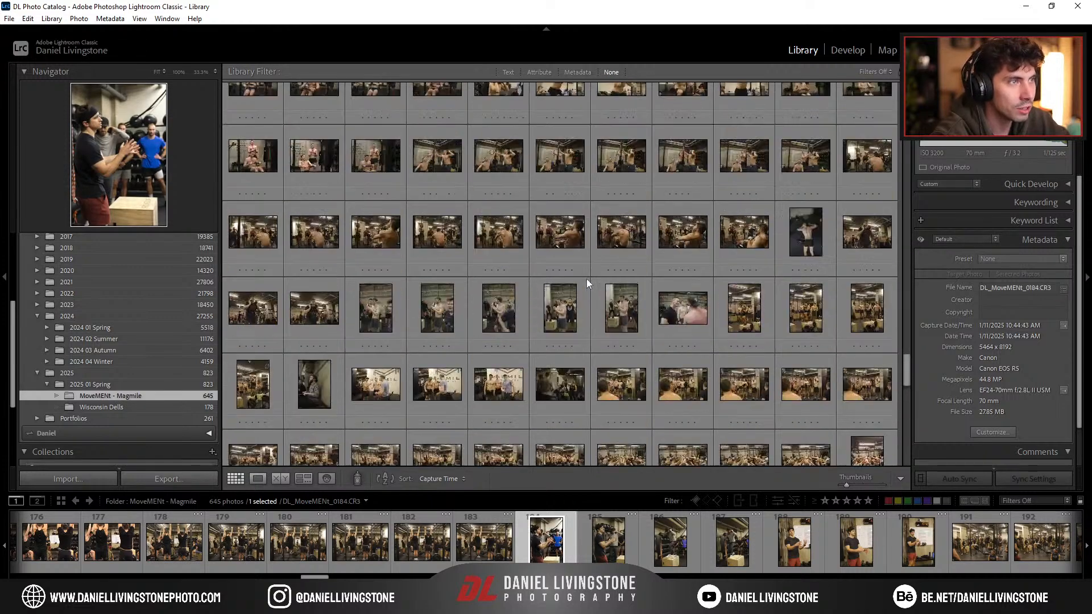
{"action": "scroll", "coordinate": [598, 289], "scroll_direction": "up", "scroll_amount": 3}
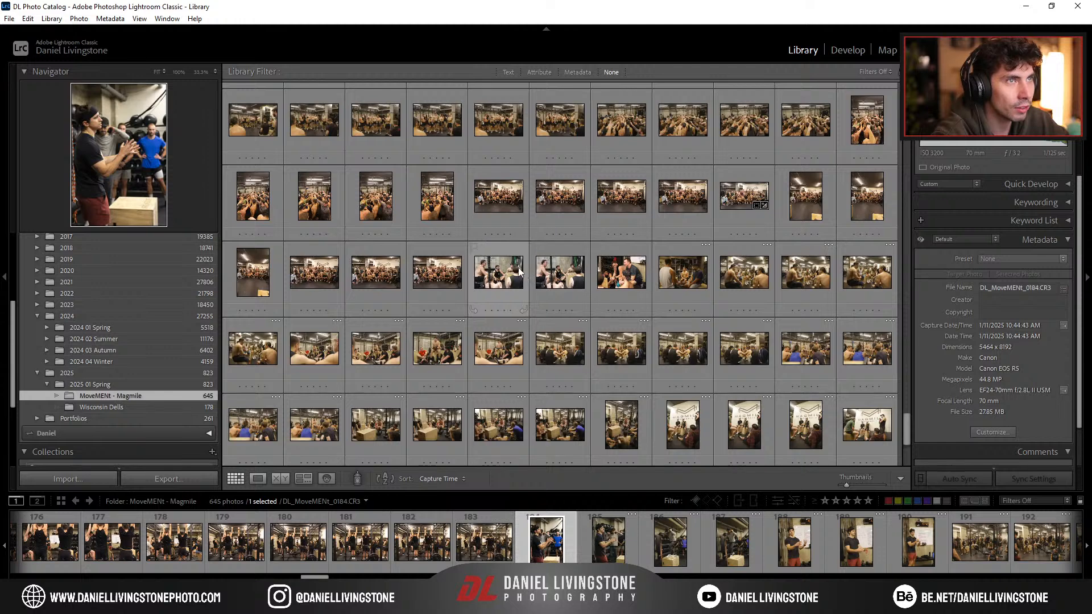
{"action": "double_click", "coordinate": [807, 201]}
{"action": "key", "text": "Right"}
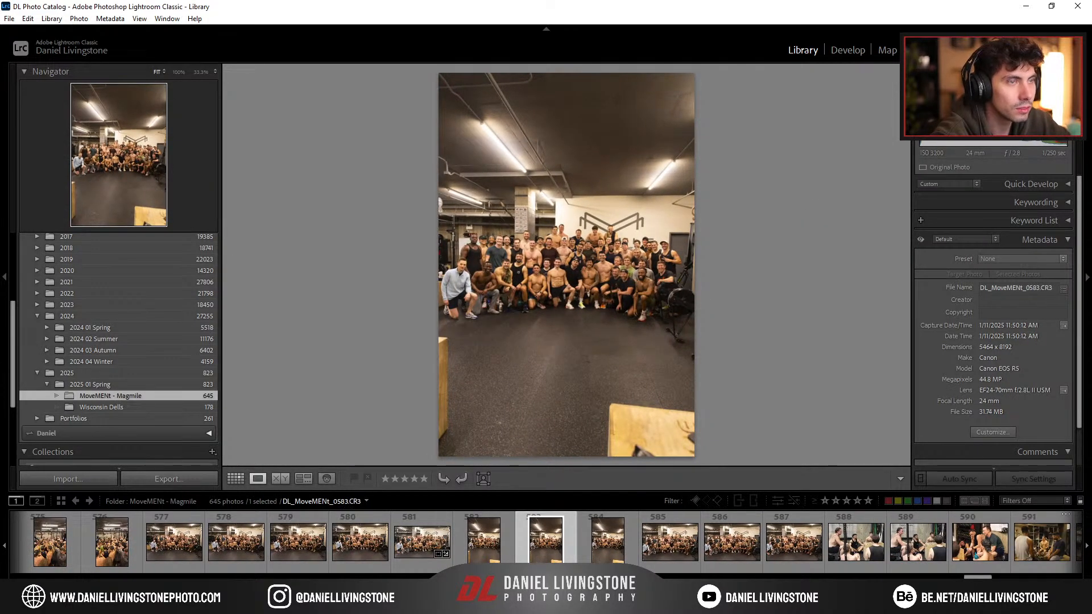
{"action": "key", "text": "d"}
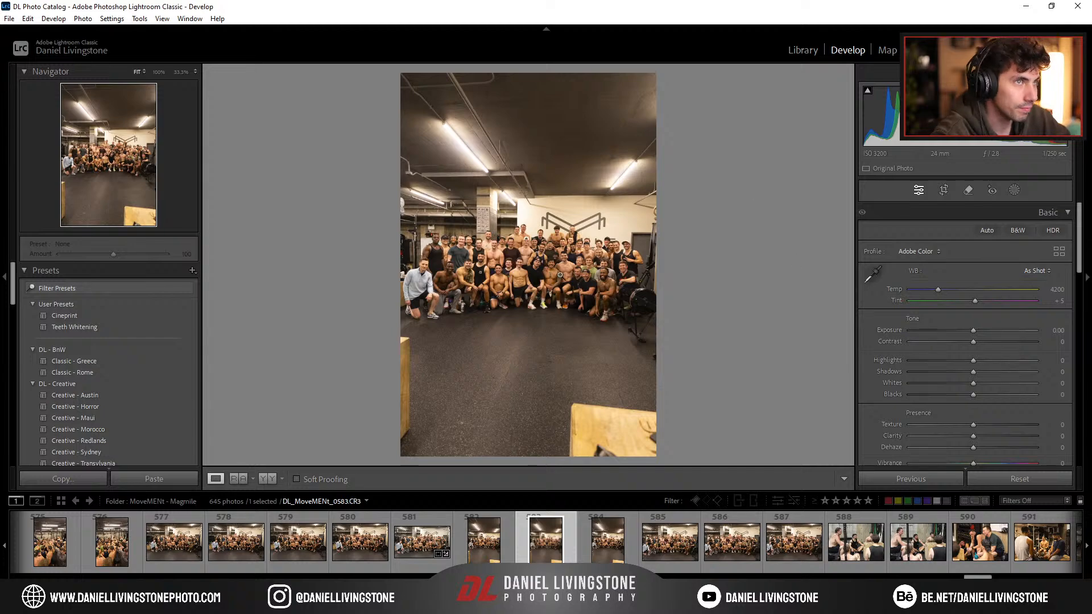
{"action": "key", "text": "z"}
{"action": "key", "text": "z"}
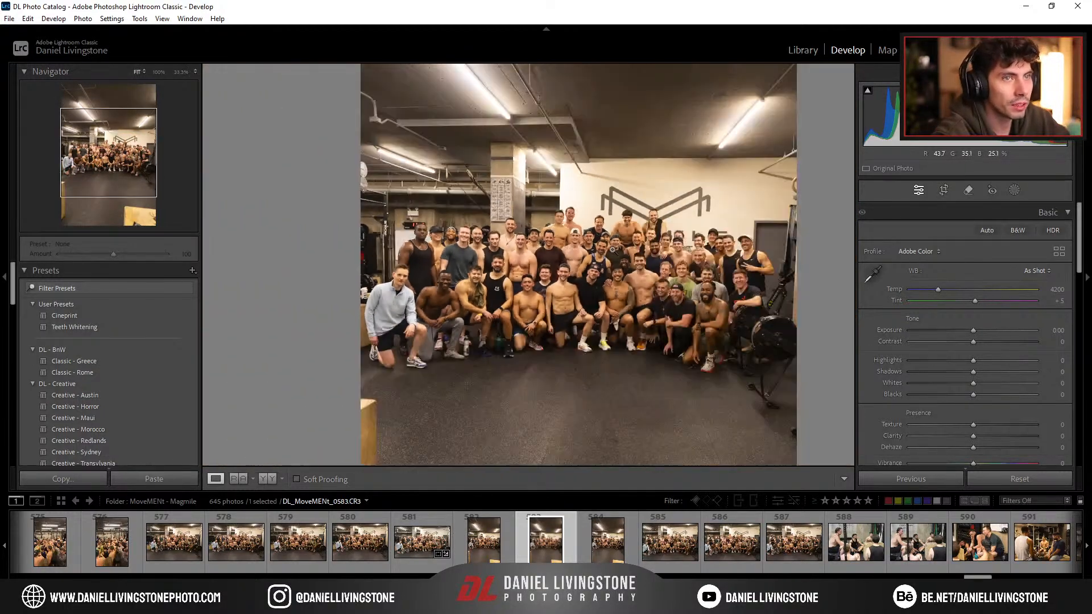
Step: Copy the develop settings from the already edited horizontal group photo, DL_MoveMENt_0581.CR3
{"action": "left_click", "coordinate": [445, 526]}
{"action": "key", "text": "ctrl+shift+c"}
{"action": "key", "text": "Return"}
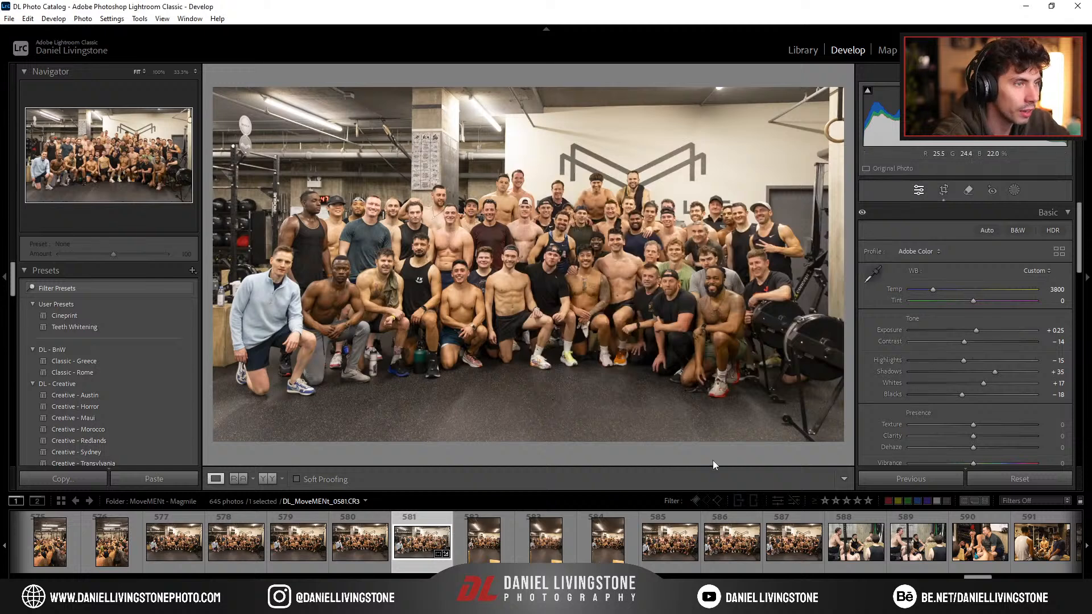
Step: Compare the vertical group shots, paste the copied settings onto DL_MoveMENt_0582.CR3, and check the group's faces up close
{"action": "left_click", "coordinate": [596, 540]}
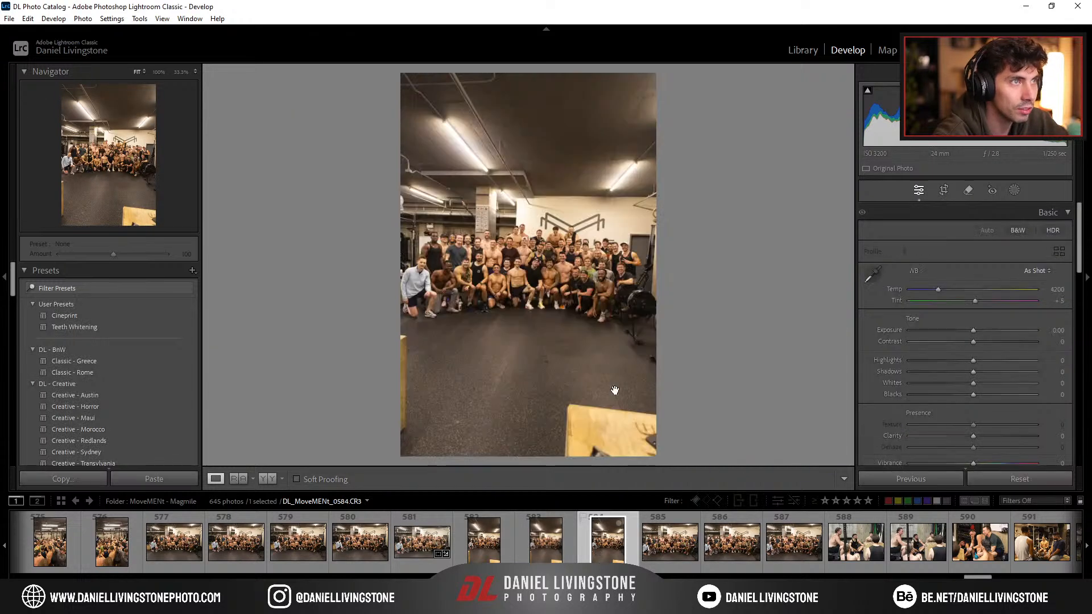
{"action": "key", "text": "Left"}
{"action": "key", "text": "Left"}
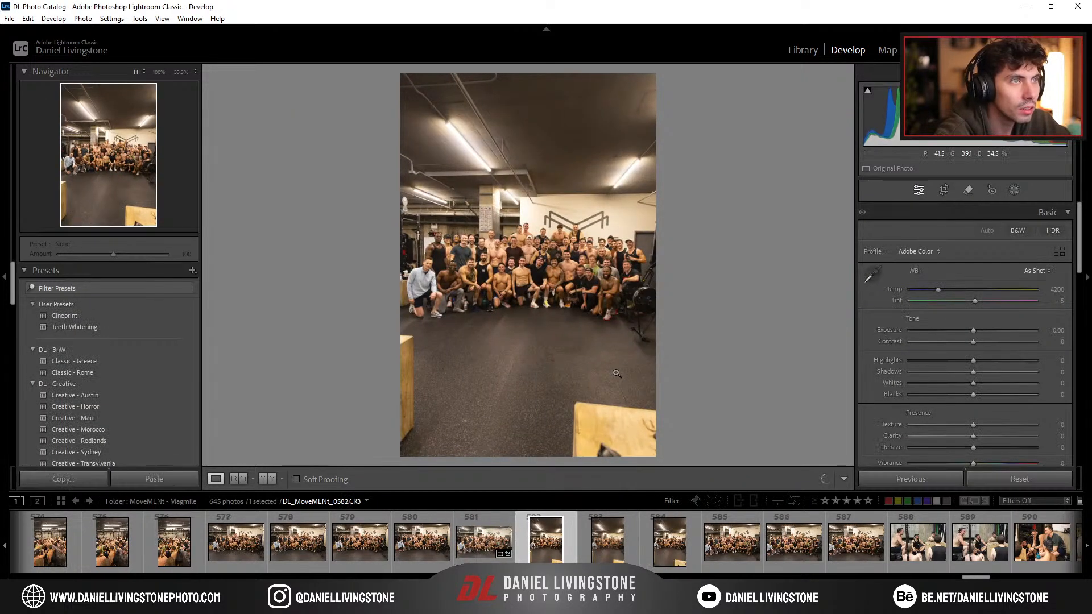
{"action": "key", "text": "ctrl+shift+v"}
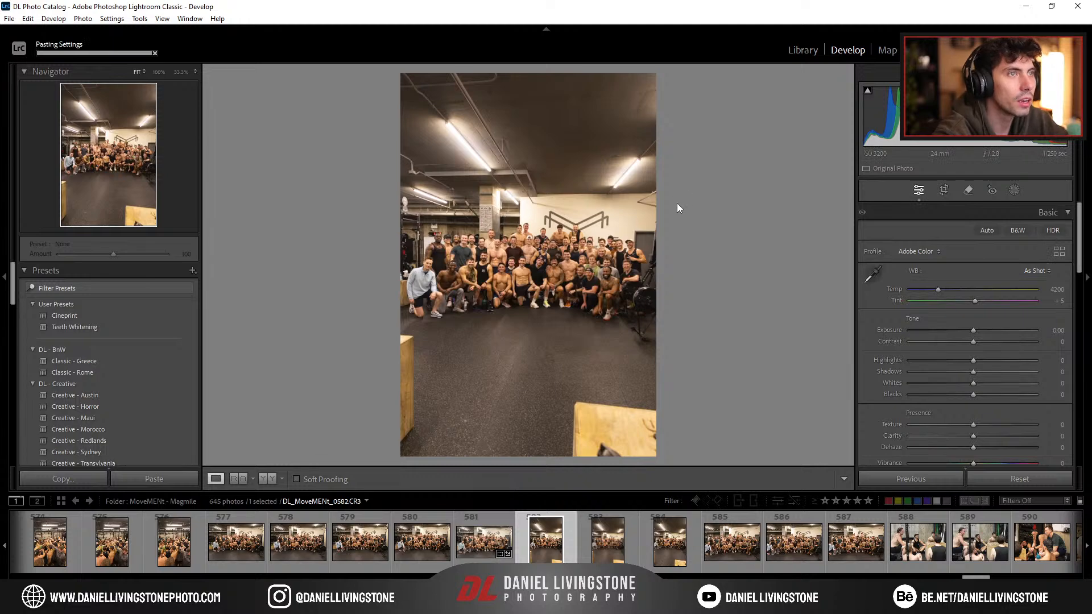
{"action": "key", "text": "z"}
{"action": "left_click_drag", "start_coordinate": [619, 274], "coordinate": [646, 277]}
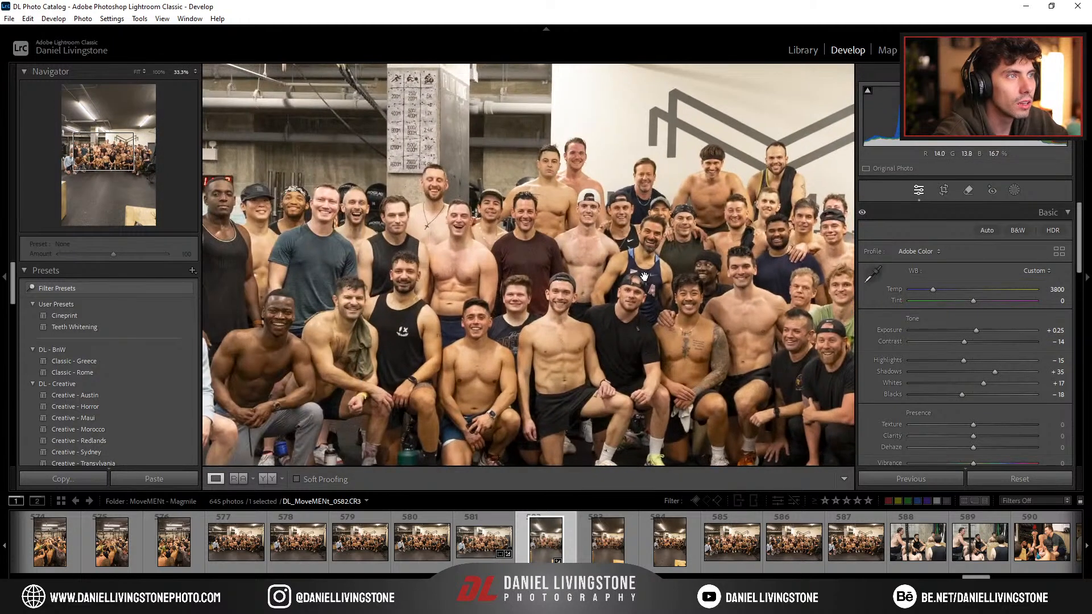
{"action": "key", "text": "z"}
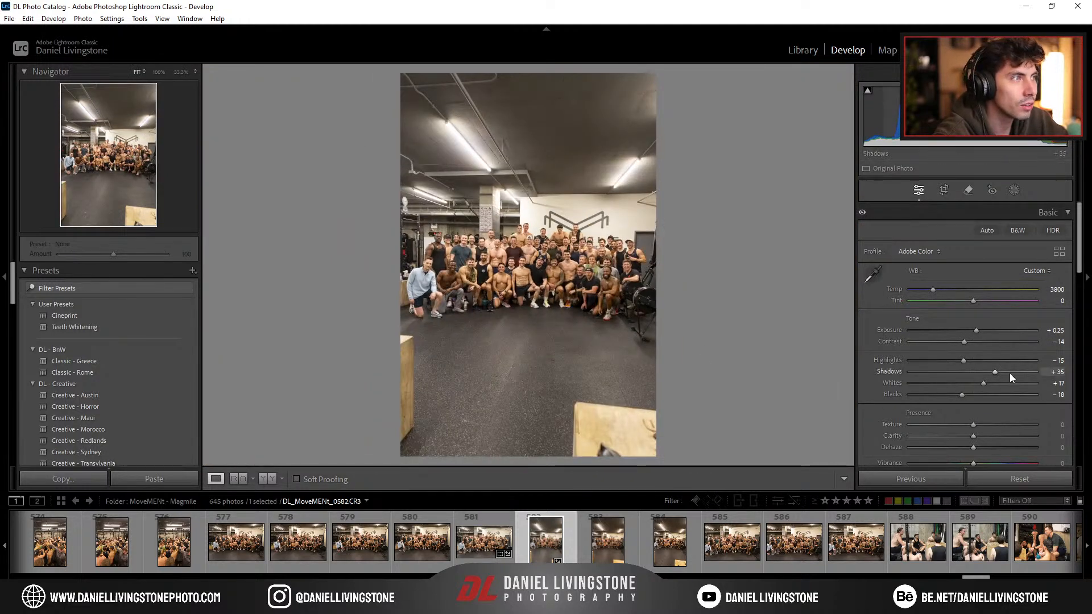
Step: Fine-tune the vertical group photo's tone with Shadows at +11, Exposure at +0.11 and Contrast at +7
{"action": "left_click_drag", "start_coordinate": [988, 371], "coordinate": [985, 371]}
{"action": "double_click", "coordinate": [974, 330]}
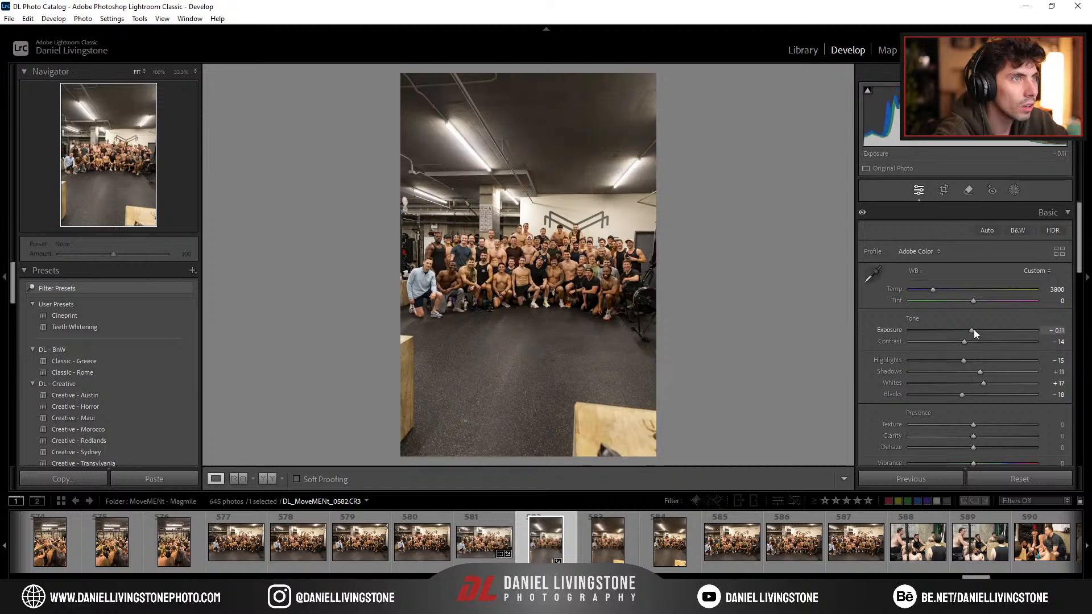
{"action": "mouse_move", "coordinate": [976, 329]}
{"action": "left_mouse_down"}
{"action": "mouse_move", "coordinate": [962, 343]}
{"action": "mouse_move", "coordinate": [974, 343]}
{"action": "left_mouse_up"}
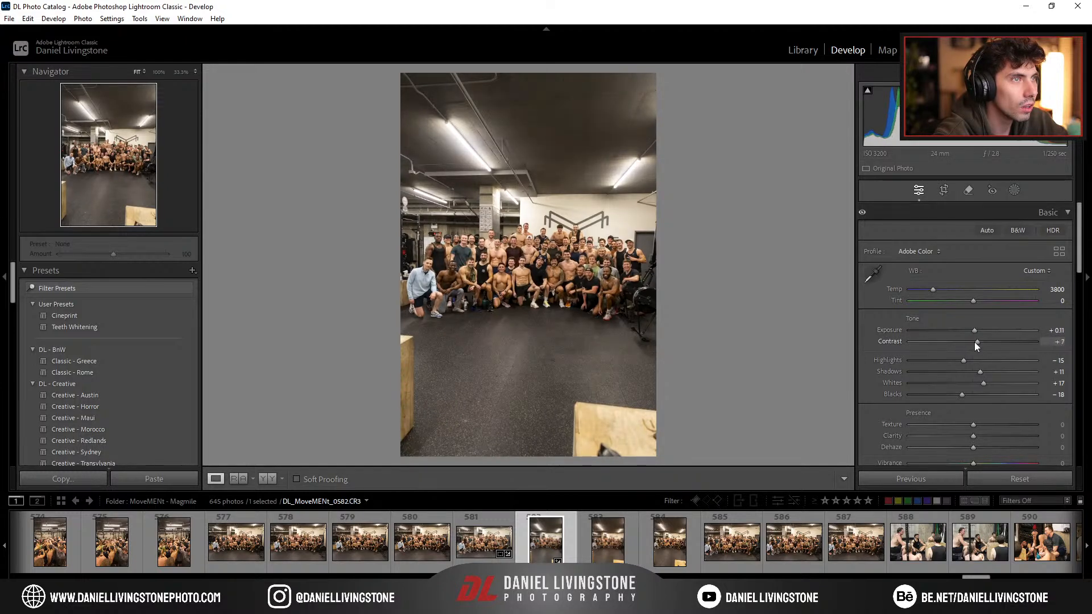
{"action": "left_click", "coordinate": [544, 198]}
{"action": "left_click_drag", "start_coordinate": [544, 272], "coordinate": [587, 238]}
{"action": "left_click", "coordinate": [567, 276]}
Step: Send the adjusted vertical group photo to an external editor with Edit In
{"action": "right_click", "coordinate": [545, 547]}
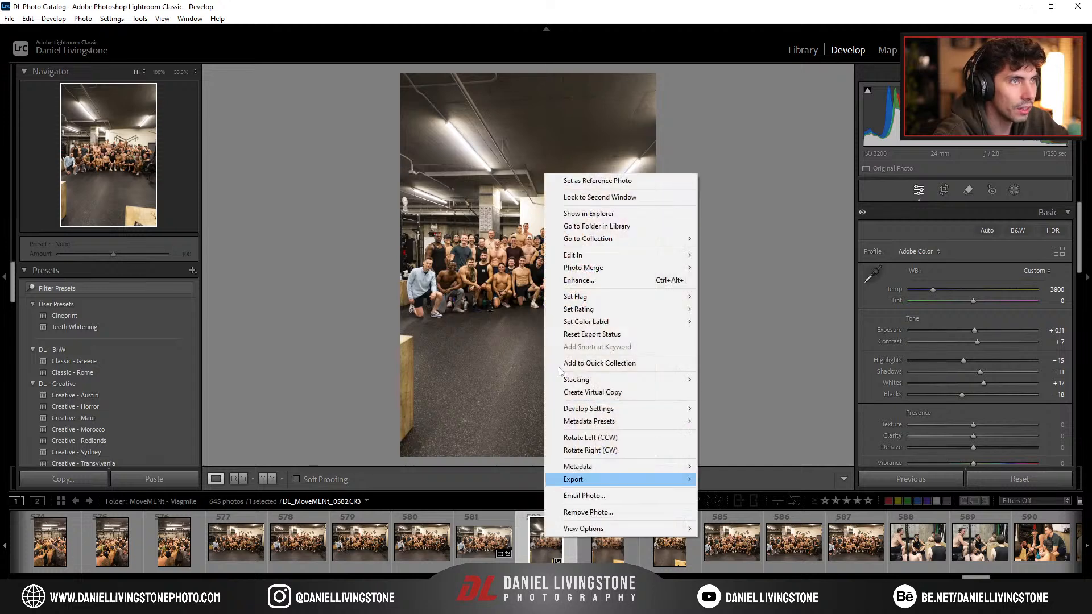
{"action": "mouse_move", "coordinate": [600, 263]}
{"action": "left_click", "coordinate": [716, 259]}
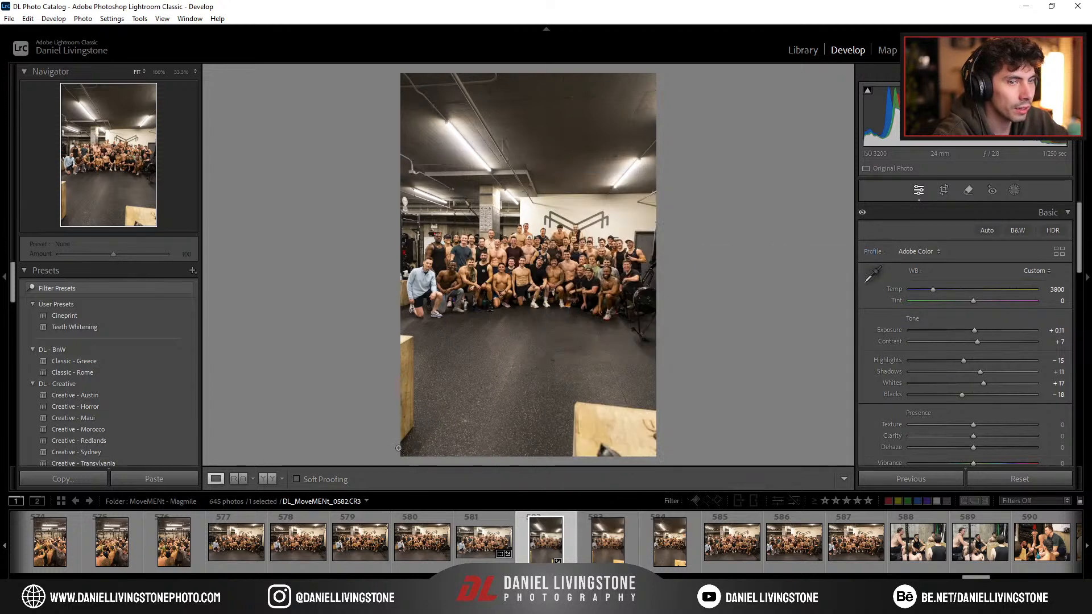
Step: Open 20241207.psd in Photoshop from the Instagram folder inside Desktop > Stream
{"action": "left_click", "coordinate": [219, 603]}
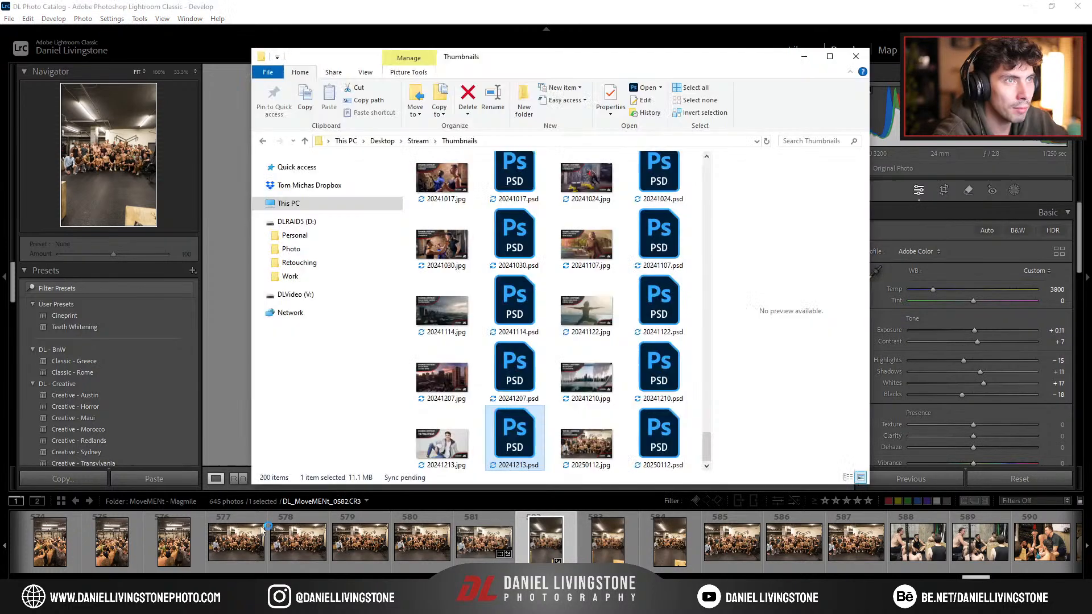
{"action": "left_click", "coordinate": [418, 141]}
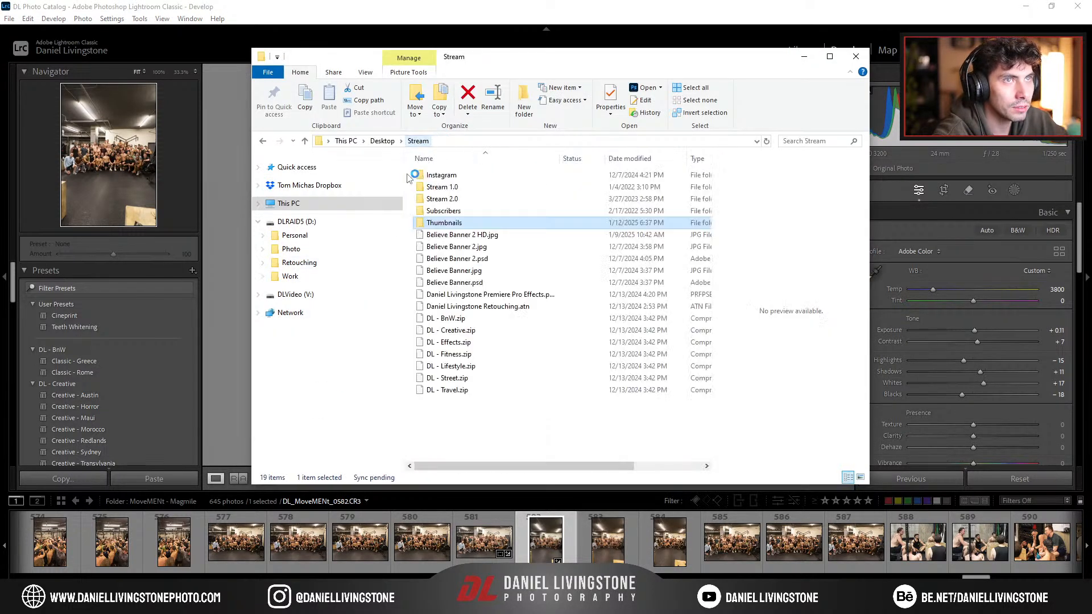
{"action": "double_click", "coordinate": [449, 178]}
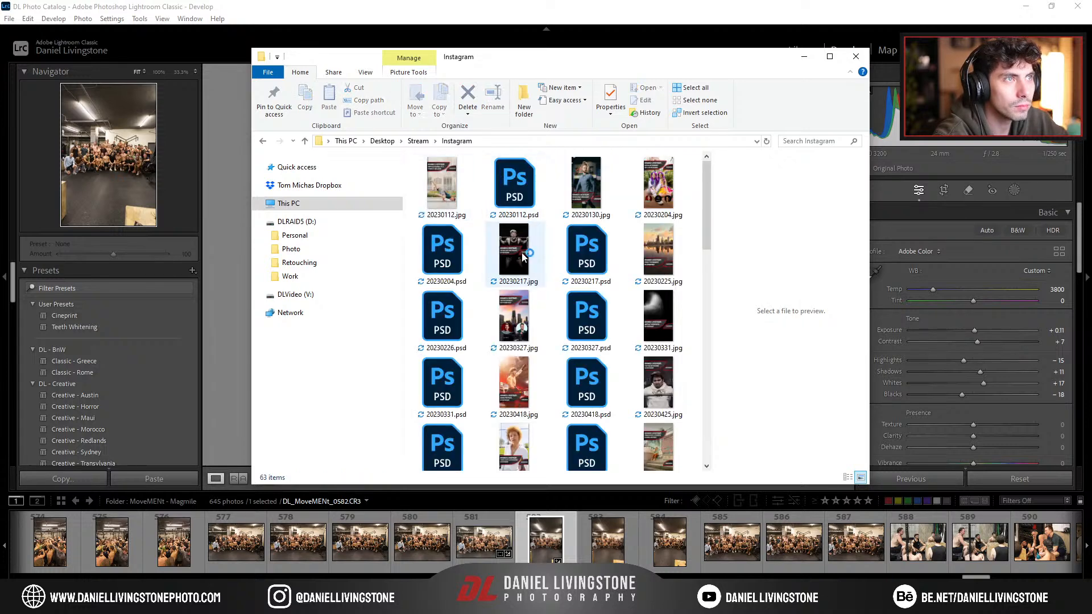
{"action": "scroll", "coordinate": [518, 233], "scroll_direction": "down", "scroll_amount": 10}
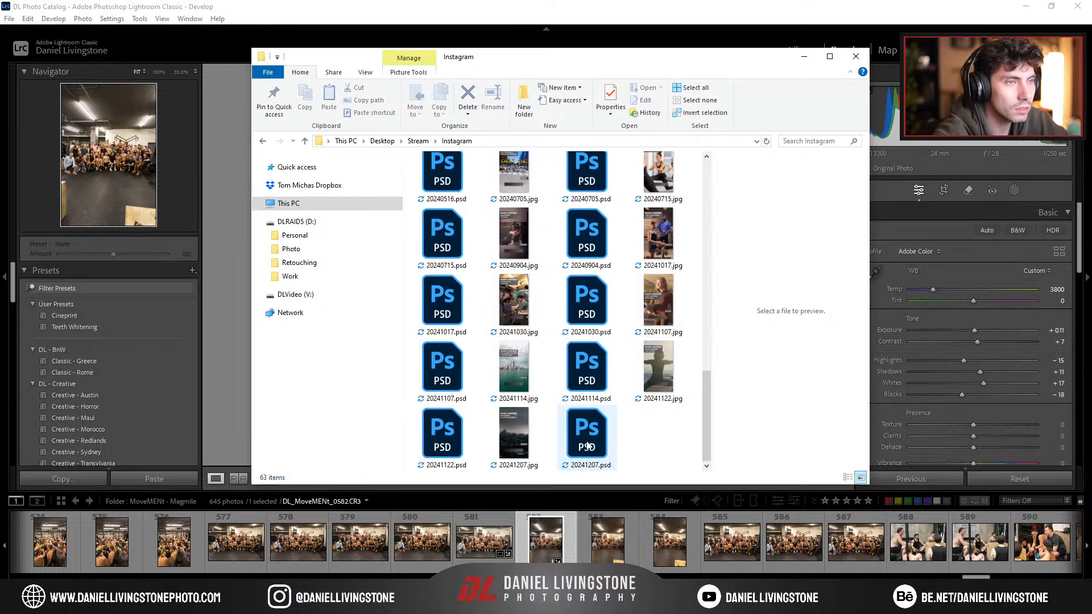
{"action": "double_click", "coordinate": [588, 446]}
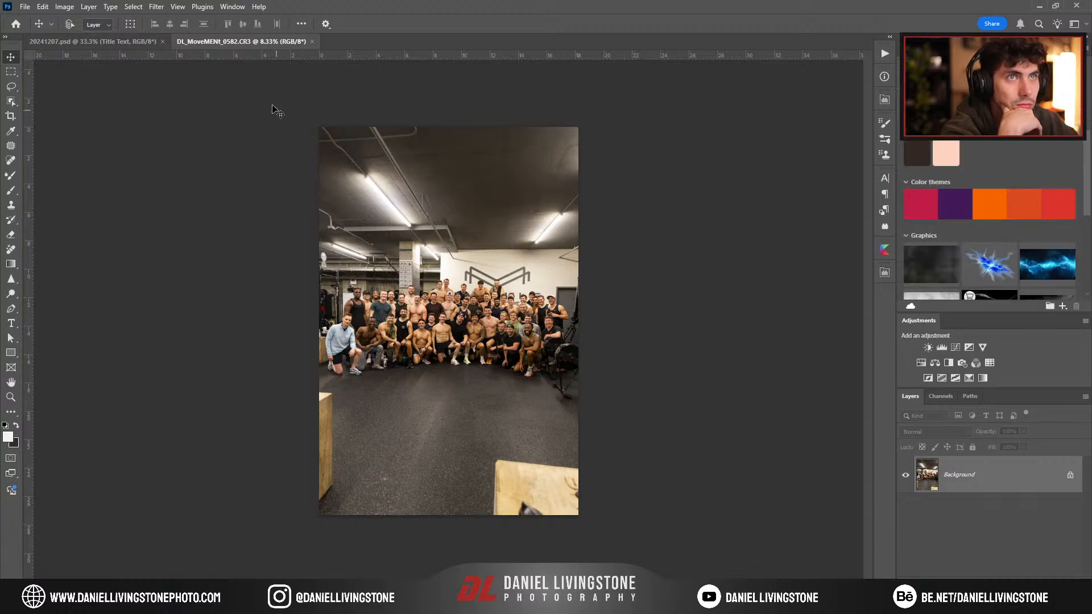
Step: Bring the group photo from DL_MoveMENt_0582.CR3 into 20241207.psd as a new layer and open the Console extension
{"action": "left_click_drag", "start_coordinate": [956, 482], "coordinate": [405, 293]}
{"action": "key", "text": "ctrl+t"}
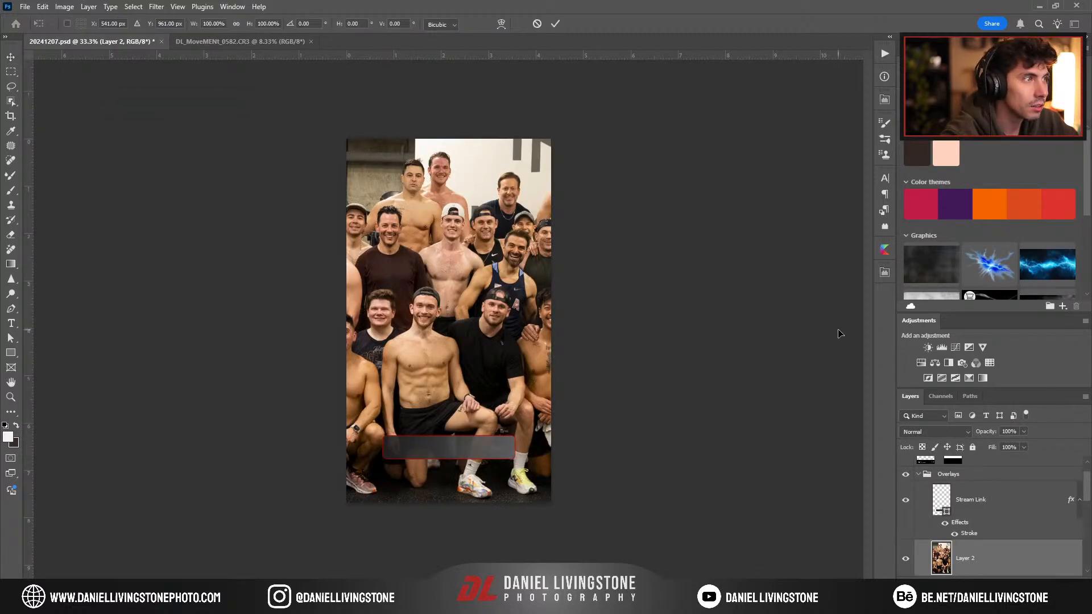
{"action": "key", "text": "Return"}
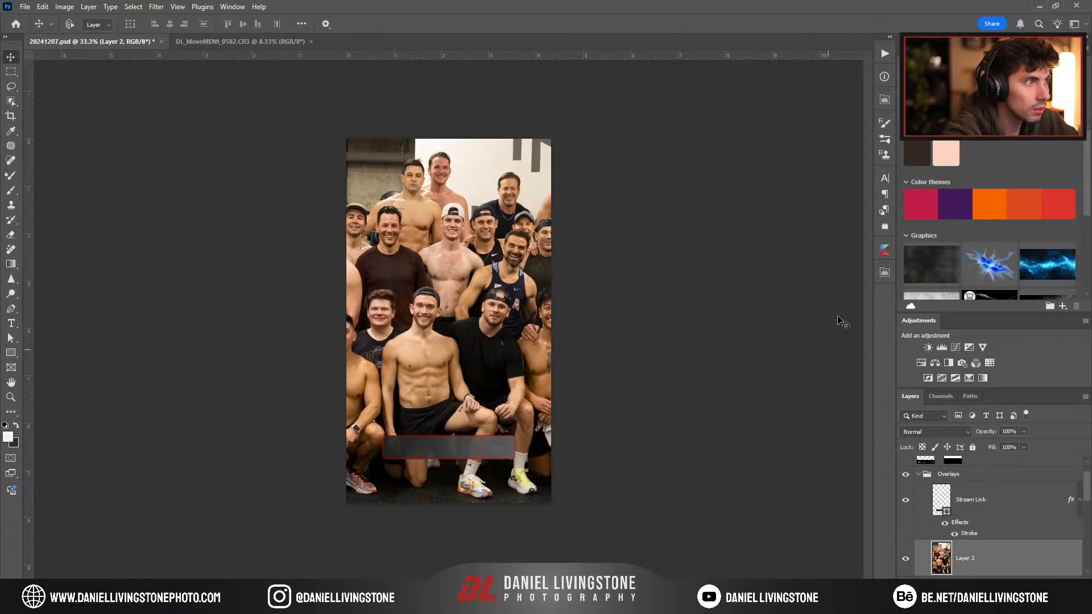
{"action": "left_click", "coordinate": [884, 250]}
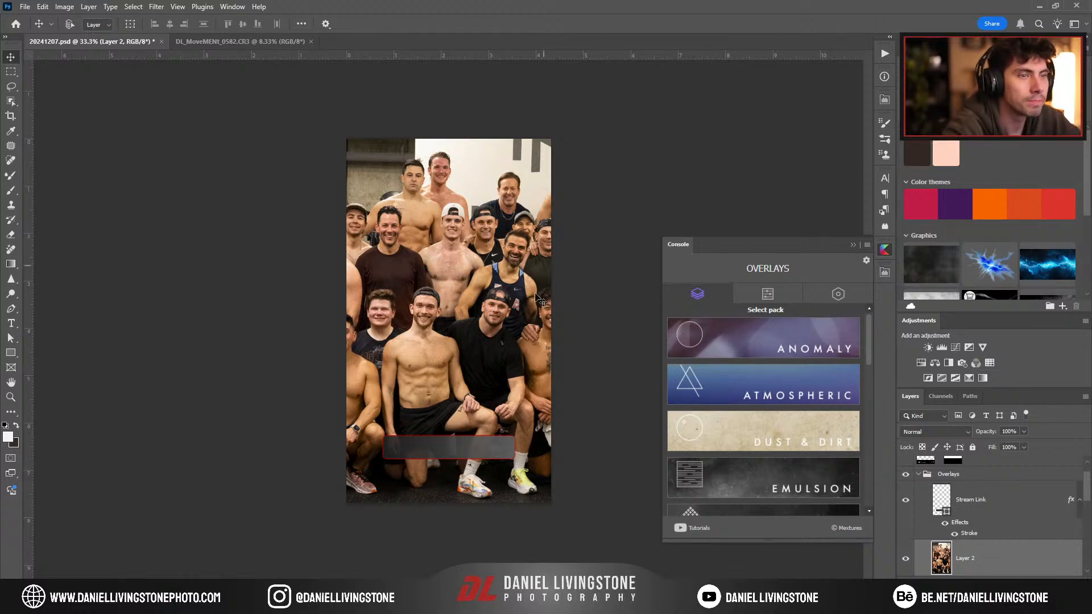
{"action": "key", "text": "alt+Tab"}
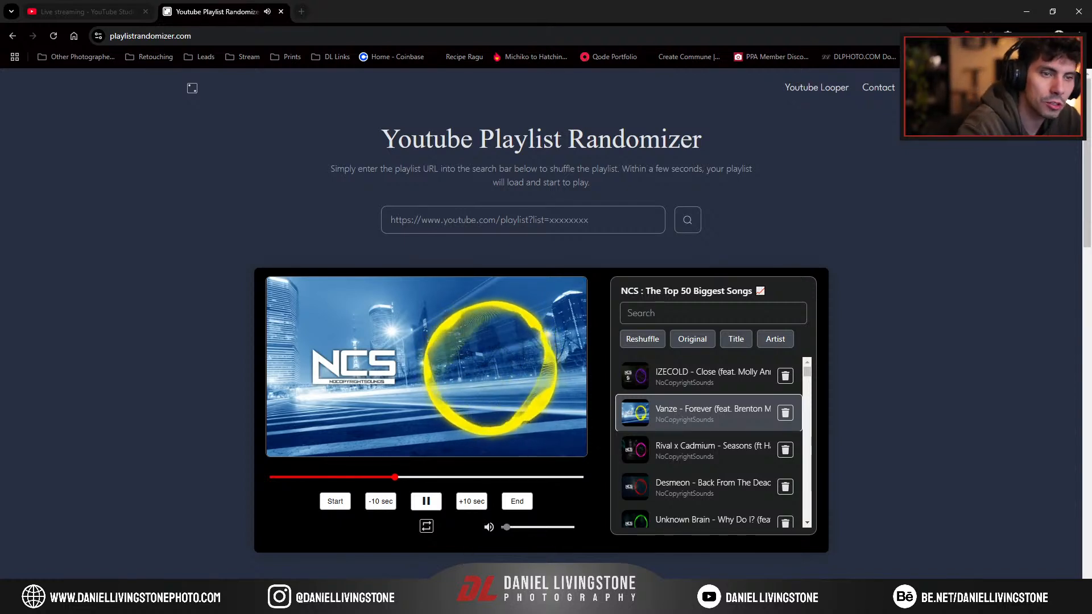
{"action": "mouse_move", "coordinate": [290, 604]}
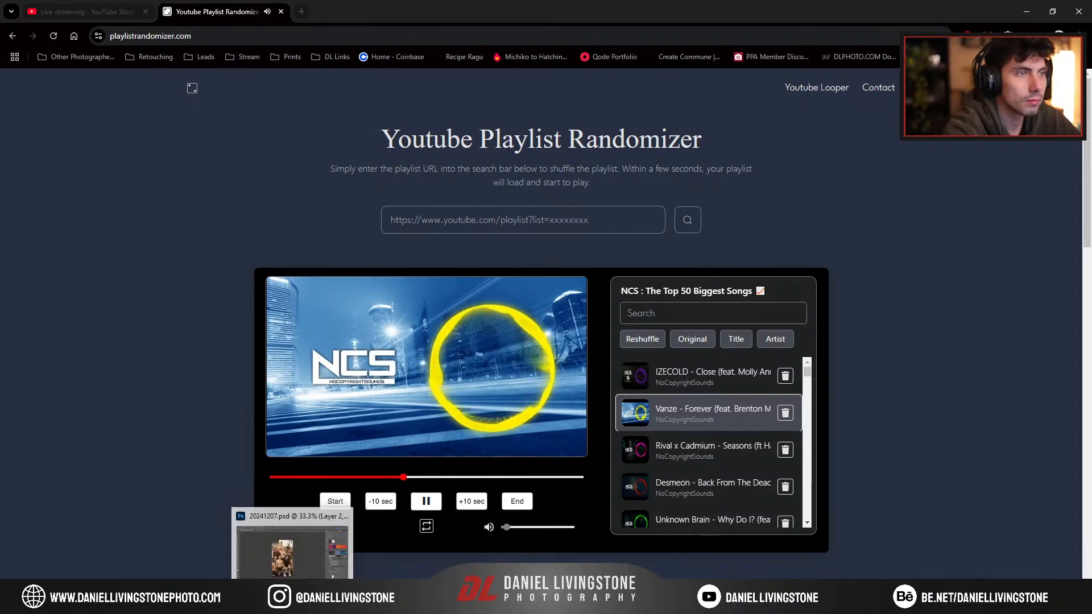
{"action": "left_click", "coordinate": [294, 602]}
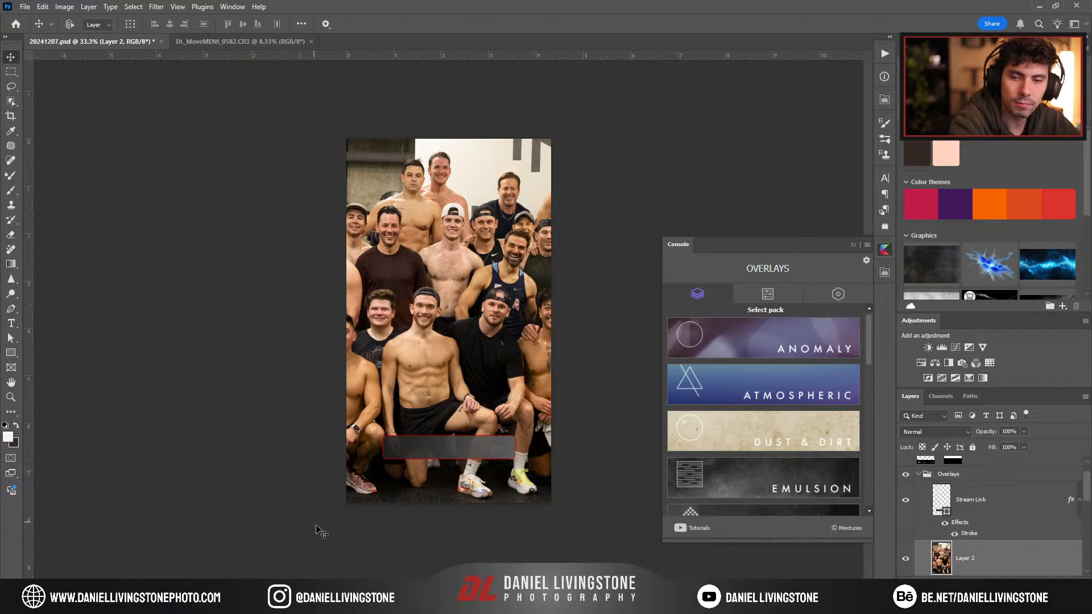
Step: Fit the placed group photo layer to the canvas and make more room for the layer list
{"action": "left_click", "coordinate": [767, 294]}
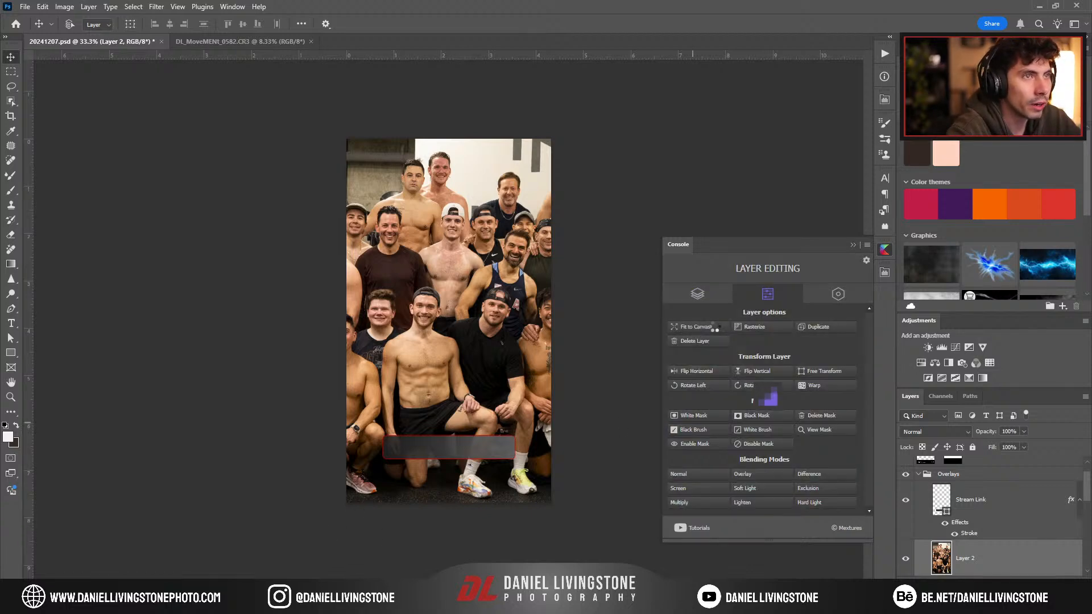
{"action": "left_click", "coordinate": [714, 329]}
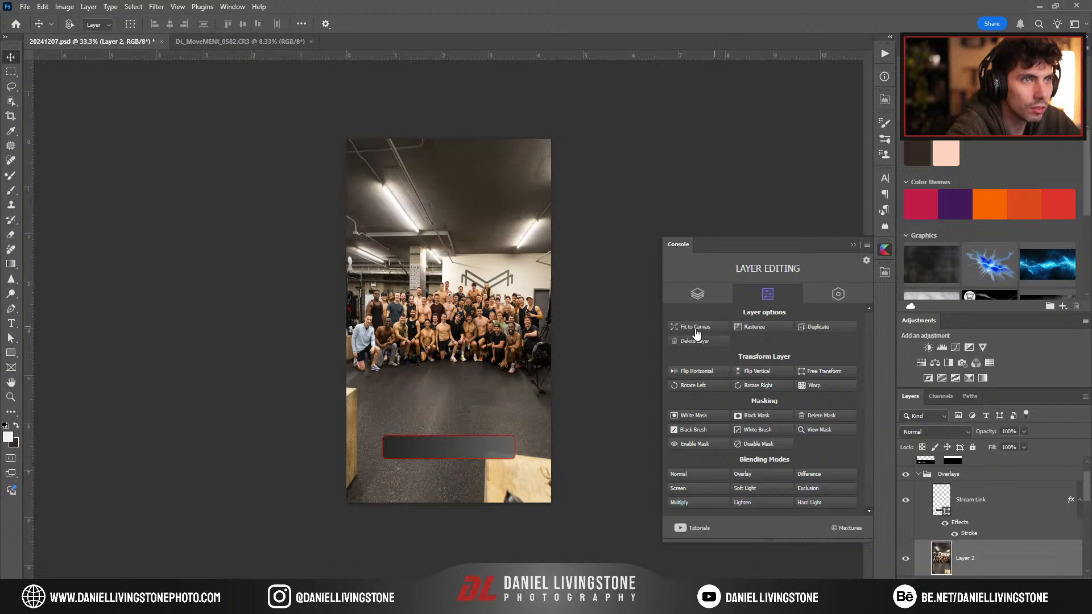
{"action": "scroll", "coordinate": [995, 524], "scroll_direction": "down", "scroll_amount": 5}
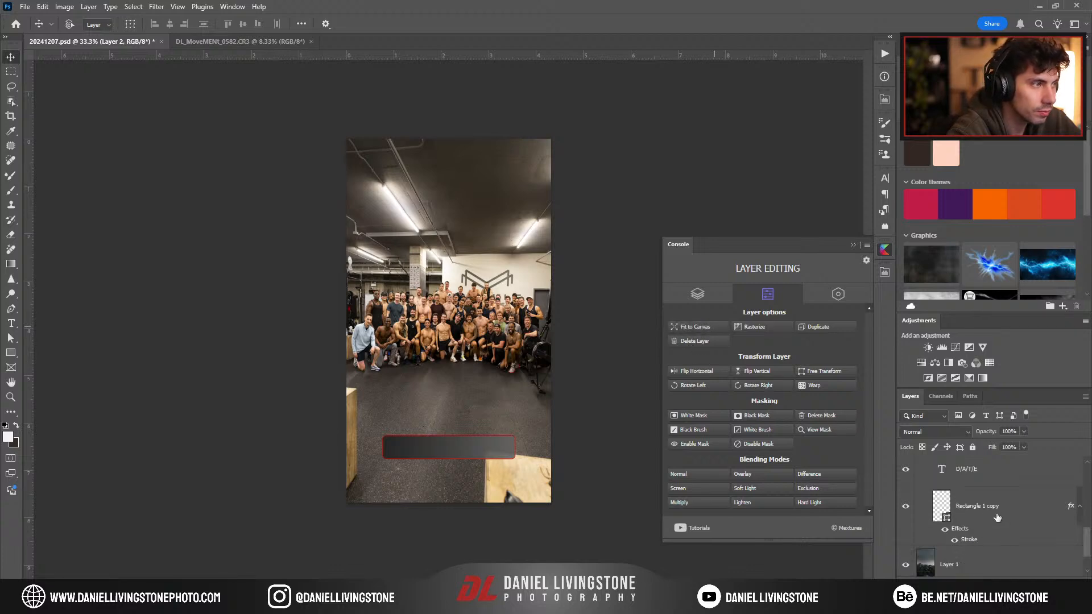
{"action": "left_click_drag", "start_coordinate": [1015, 313], "coordinate": [1016, 167]}
{"action": "left_click_drag", "start_coordinate": [1022, 390], "coordinate": [1022, 231]}
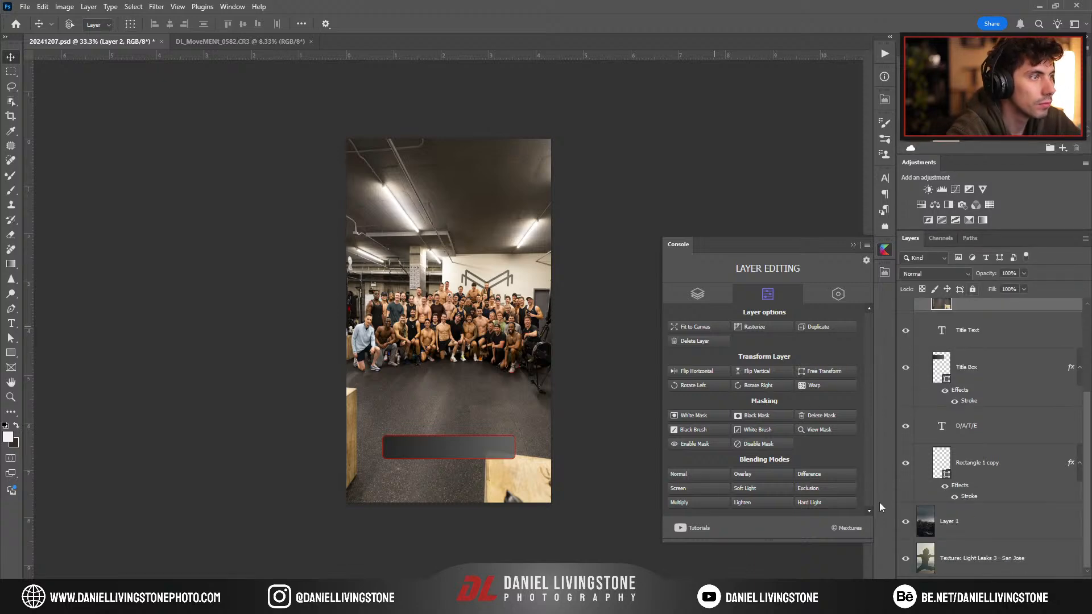
{"action": "left_click", "coordinate": [402, 603]}
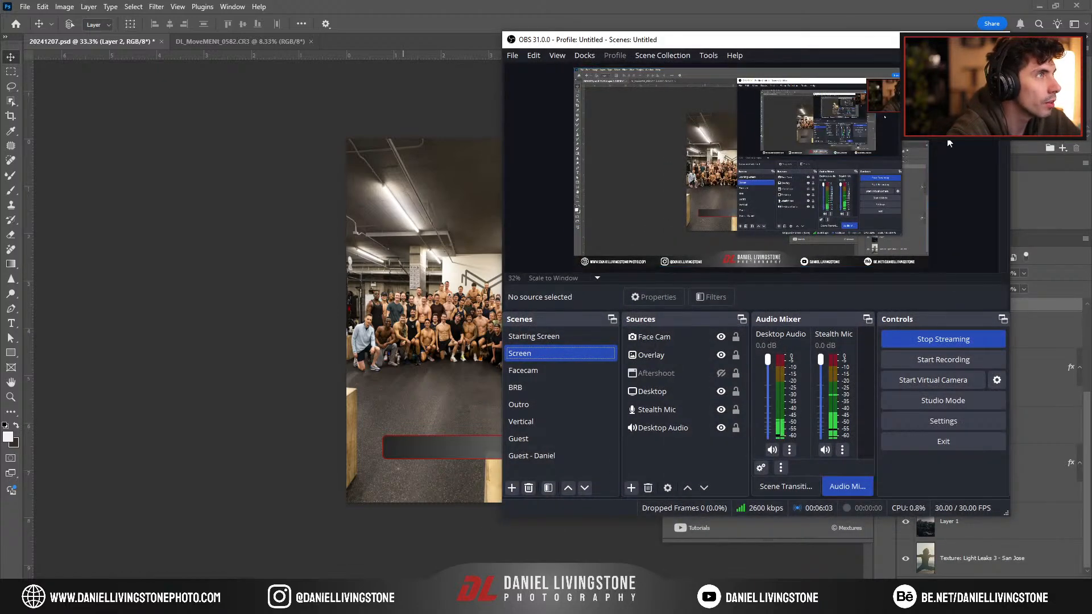
{"action": "left_click", "coordinate": [798, 16]}
Step: Move the group photo layer below the overlays and delete the old Layer 1 and Light Leaks texture layers
{"action": "left_click_drag", "start_coordinate": [992, 308], "coordinate": [971, 508]}
{"action": "left_click", "coordinate": [974, 529]}
{"action": "key", "text": "Delete"}
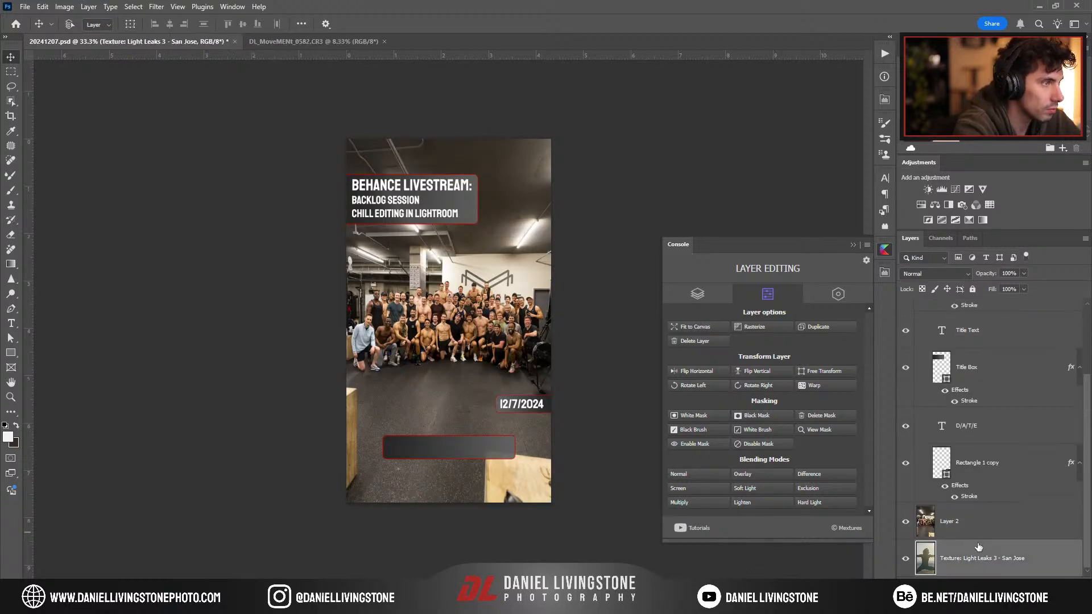
{"action": "key", "text": "Delete"}
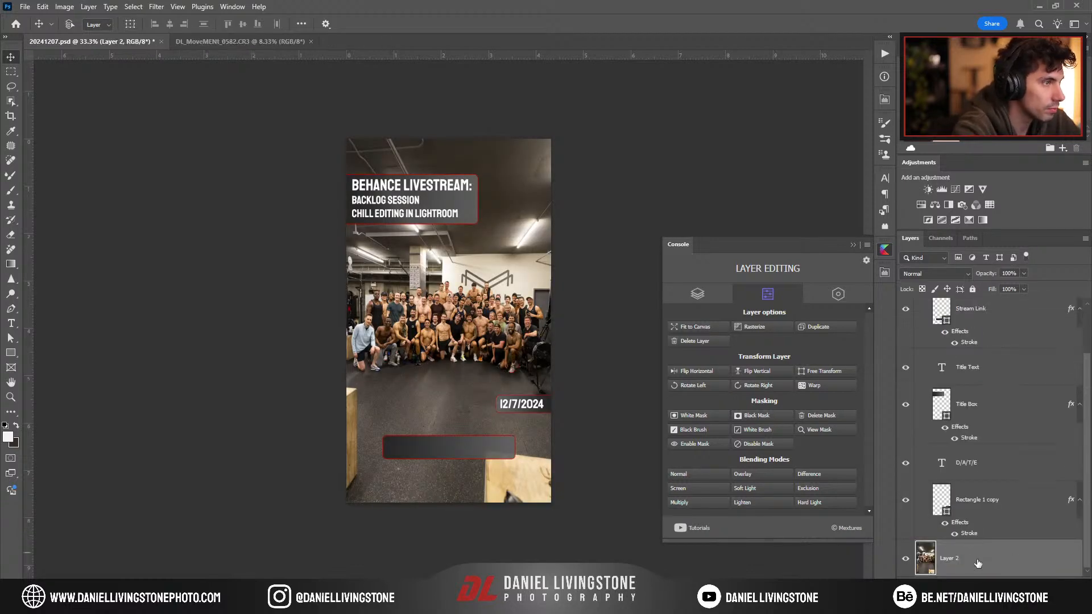
Step: Replace the word BEHANCE with YOUTUBE in the heading of the title text
{"action": "left_click", "coordinate": [961, 376]}
{"action": "key", "text": "t"}
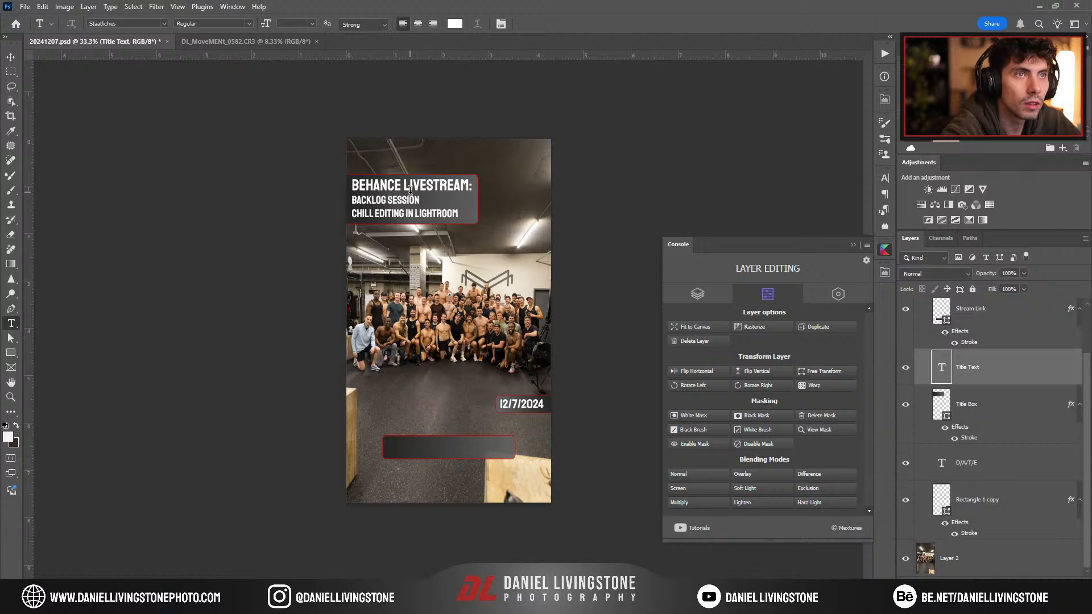
{"action": "left_click_drag", "start_coordinate": [402, 187], "coordinate": [336, 187]}
{"action": "type", "text": "YOUTUBE"}
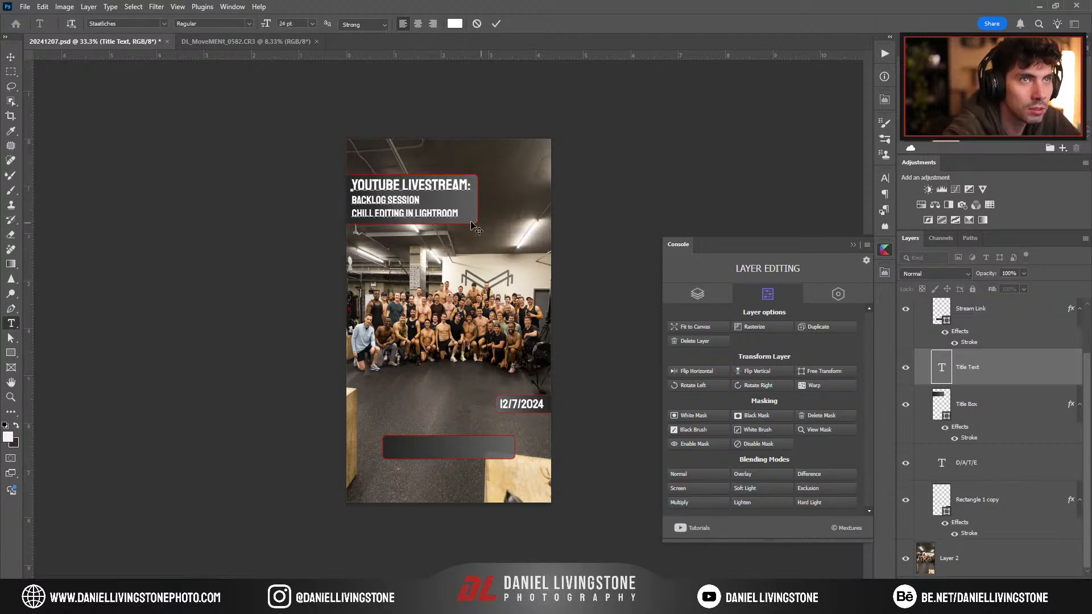
Step: Replace the two subtitle lines under the heading with "EDITING MOVEMENT" and "IN AFTERSHOOT & LIGHTROOM"
{"action": "left_click_drag", "start_coordinate": [459, 215], "coordinate": [319, 203]}
{"action": "type", "text": "EDITING MOVEMENT"}
{"action": "key", "text": "Return"}
{"action": "type", "text": "IN AFTERSHOOT &*"}
{"action": "key", "text": "BackSpace"}
{"action": "type", "text": "LIGHT"}
{"action": "key", "text": "BackSpace"}
{"action": "type", "text": "ROOM"}
{"action": "left_click", "coordinate": [10, 56]}
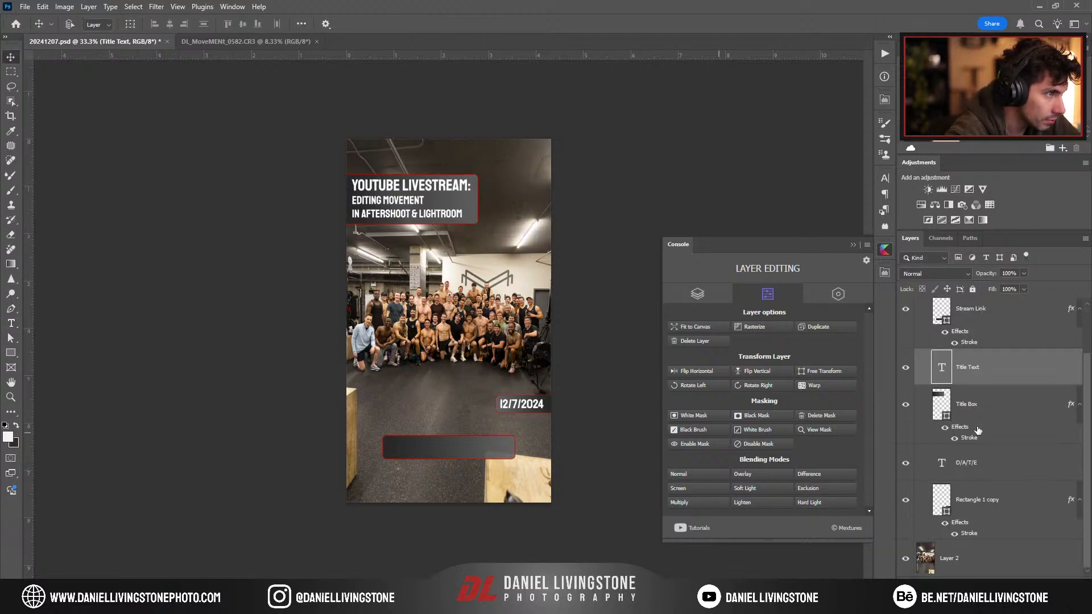
Step: Change the date text to 1/12/2025 and collapse the Console extension
{"action": "left_click", "coordinate": [995, 461]}
{"action": "key", "text": "t"}
{"action": "left_click_drag", "start_coordinate": [516, 405], "coordinate": [476, 408]}
{"action": "type", "text": "1/12"}
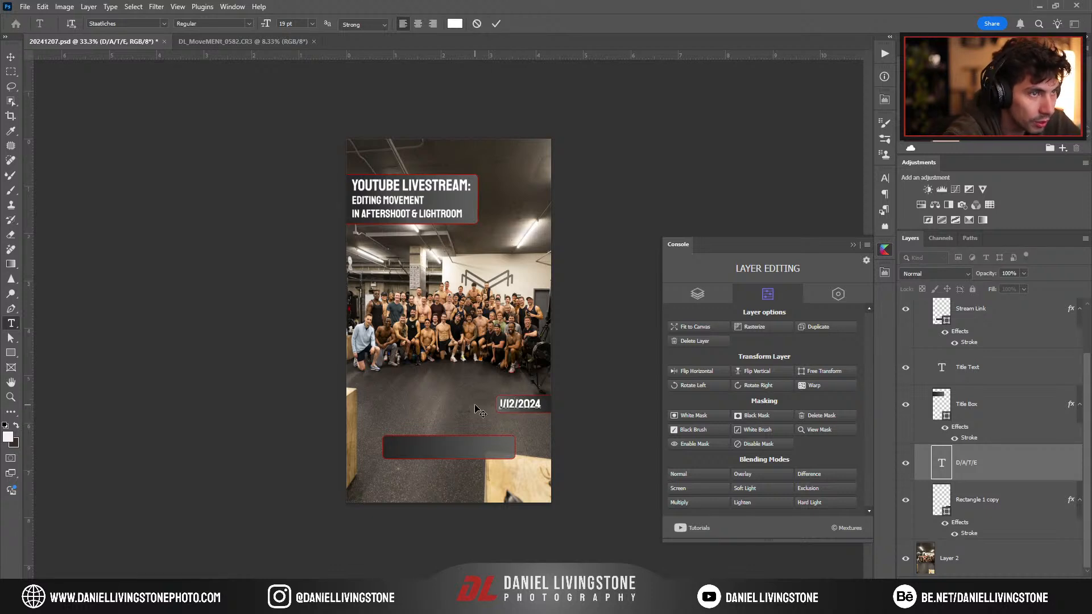
{"action": "left_click", "coordinate": [11, 56]}
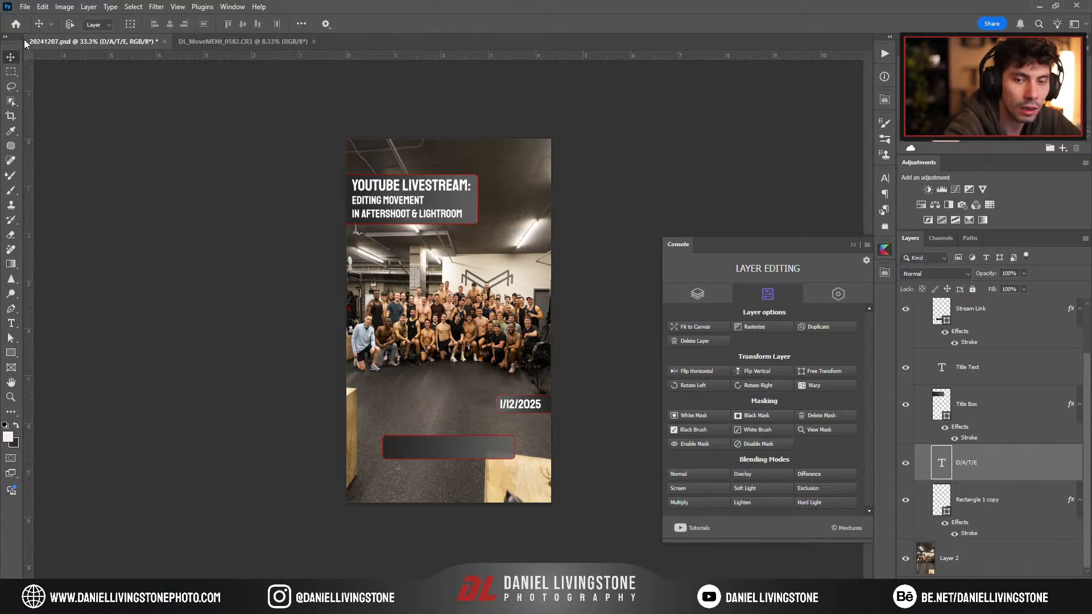
{"action": "left_click", "coordinate": [853, 244]}
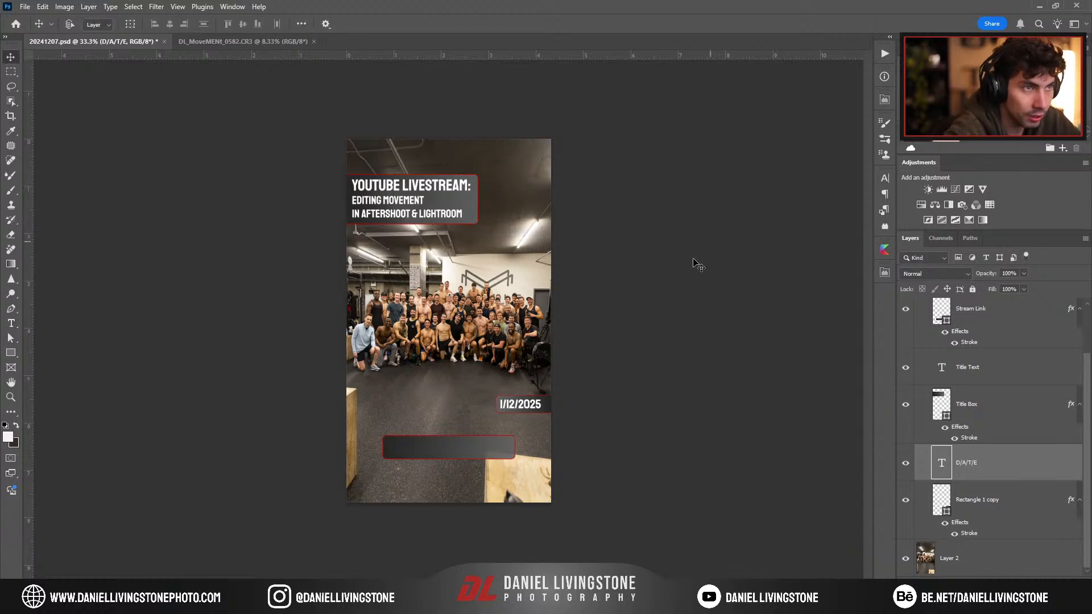
Step: Scale the group photo layer up slightly so the group fills the canvas width
{"action": "key", "text": "ctrl+plus"}
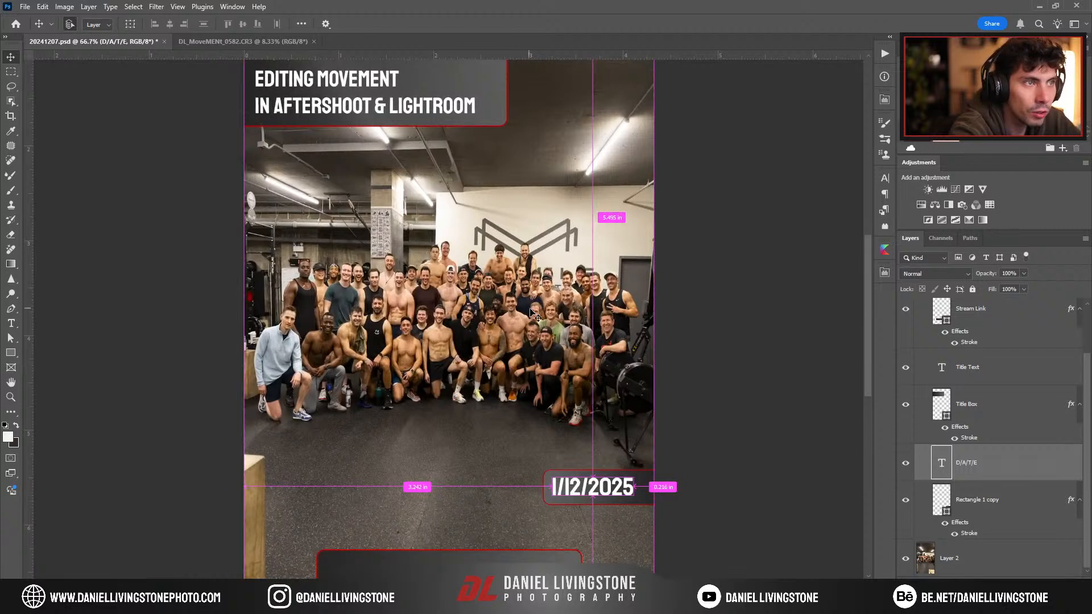
{"action": "left_click", "coordinate": [1011, 571]}
{"action": "key", "text": "ctrl+t"}
{"action": "left_click_drag", "start_coordinate": [597, 319], "coordinate": [625, 320]}
{"action": "key", "text": "Return"}
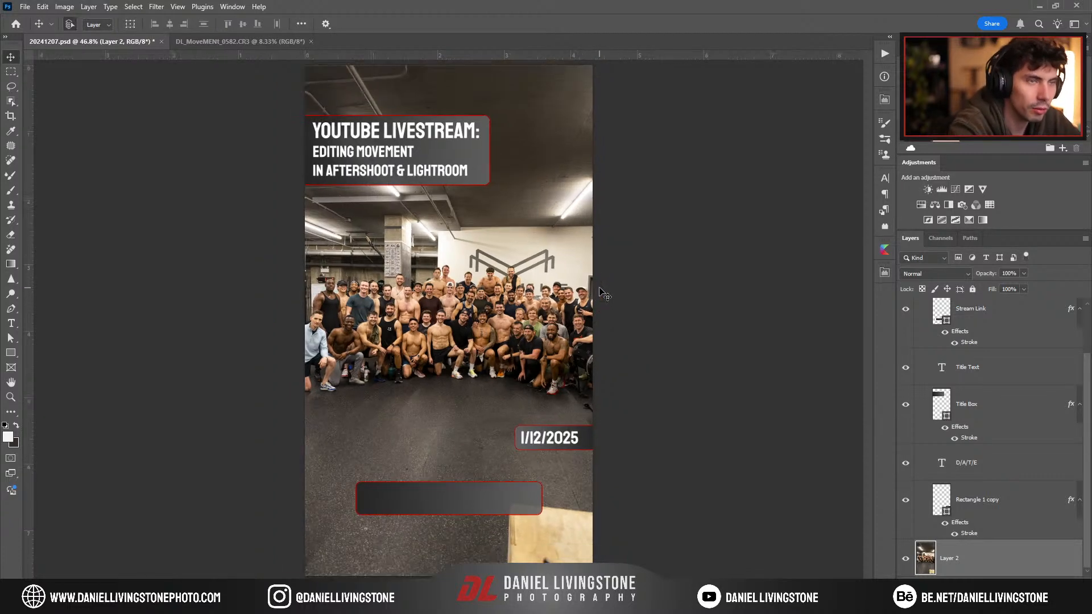
{"action": "key", "text": "ctrl+minus"}
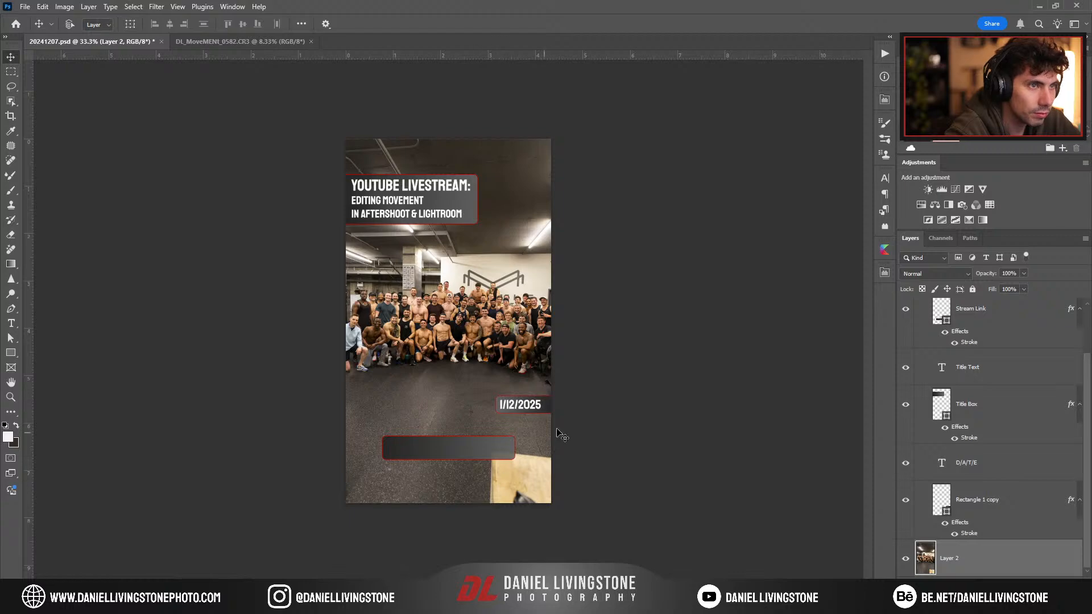
Step: Switch to Lightroom Classic, browse the MoveMENt - Magmile photo grid and check the Attribute and Metadata library filters
{"action": "key", "text": "alt+Tab"}
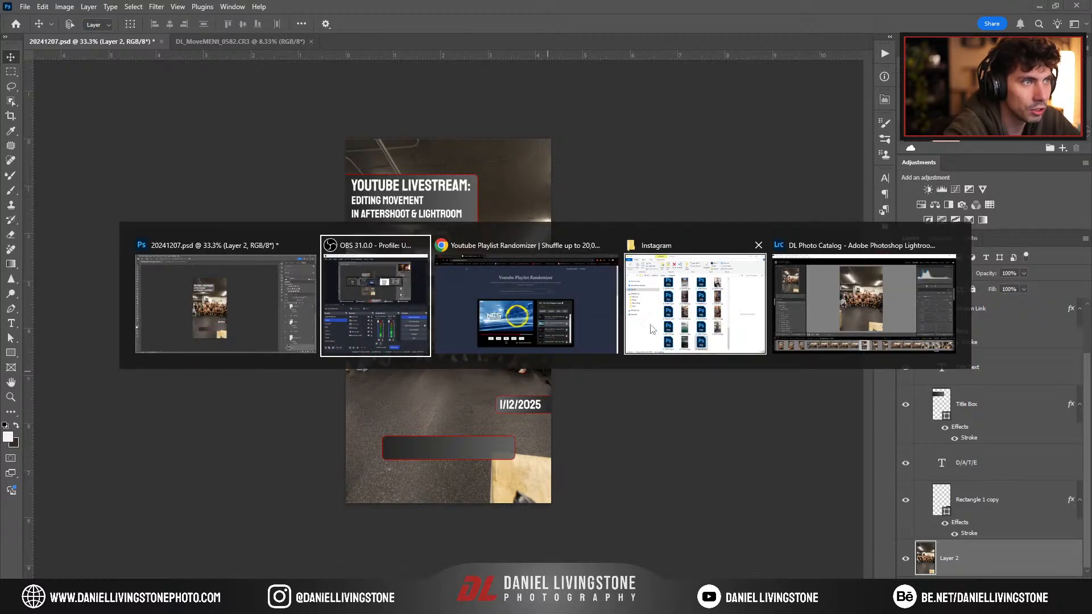
{"action": "left_click", "coordinate": [818, 312]}
{"action": "key", "text": "g"}
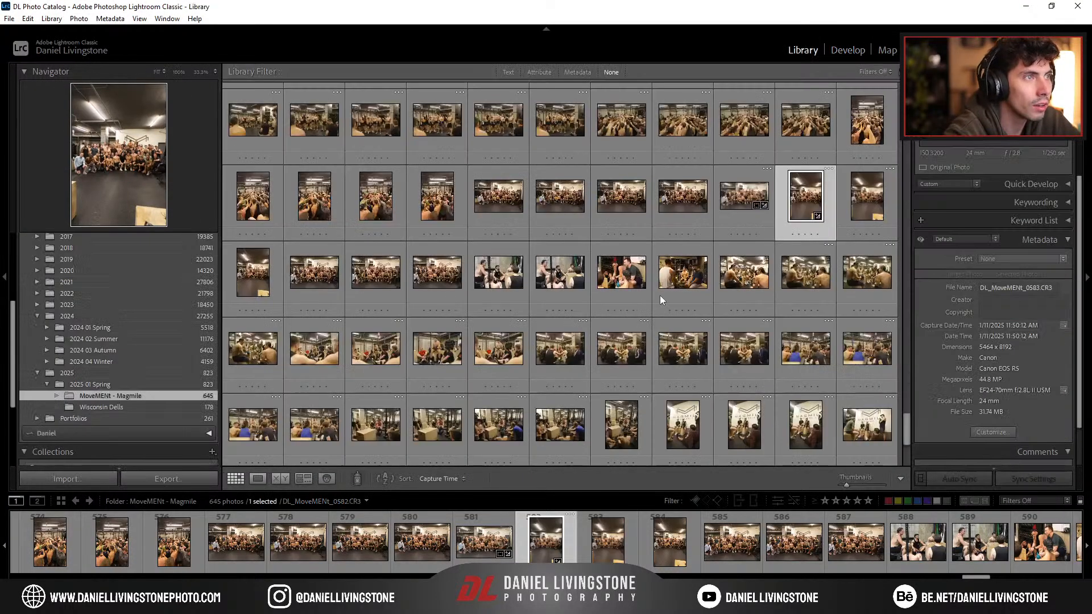
{"action": "scroll", "coordinate": [660, 295], "scroll_direction": "down", "scroll_amount": 10}
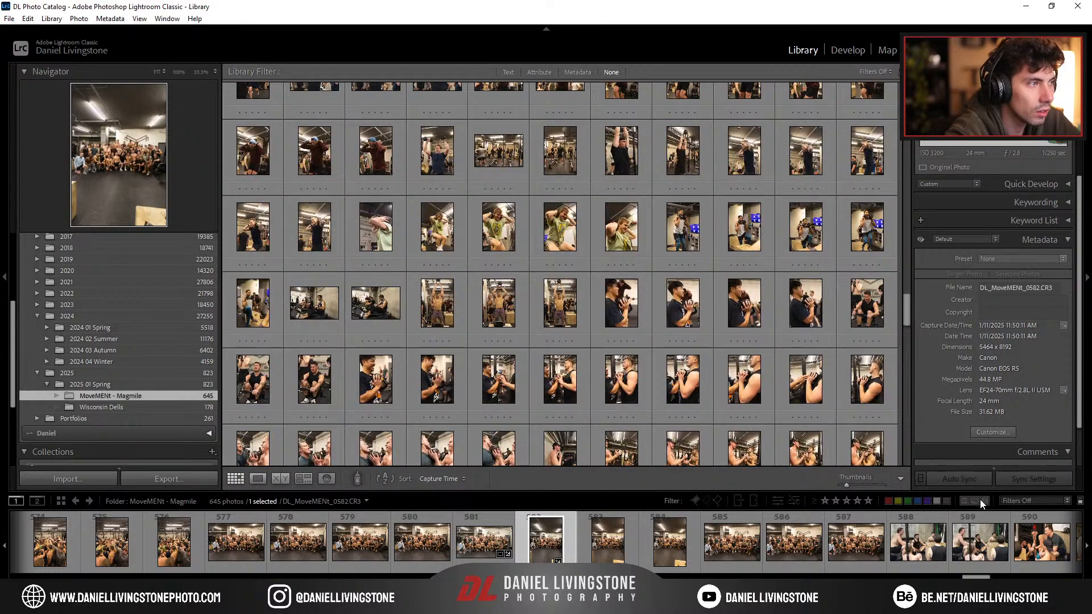
{"action": "scroll", "coordinate": [669, 370], "scroll_direction": "down", "scroll_amount": 10}
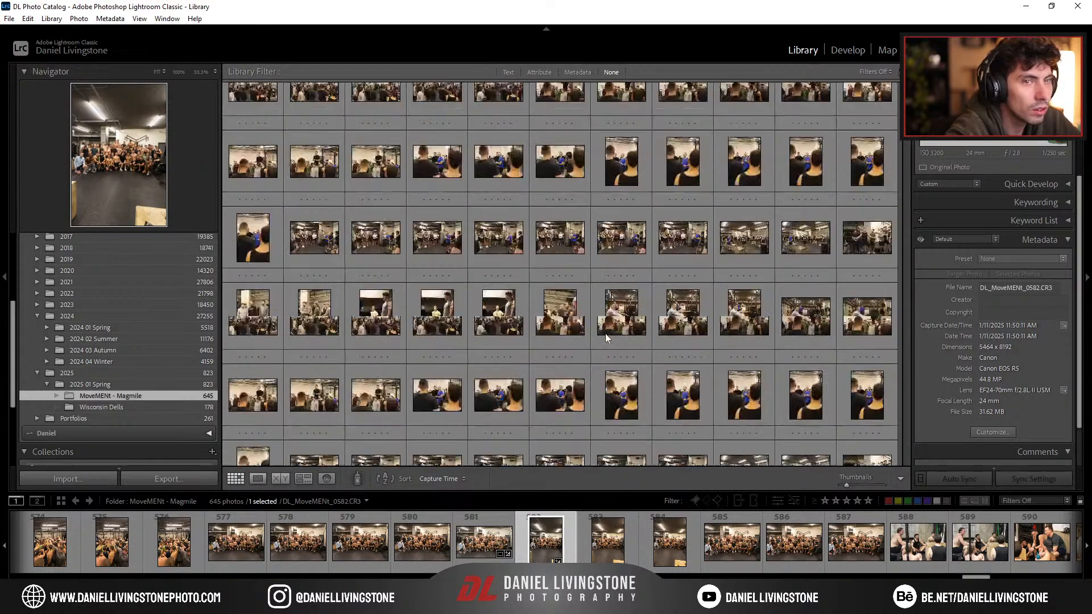
{"action": "scroll", "coordinate": [608, 337], "scroll_direction": "up", "scroll_amount": 1}
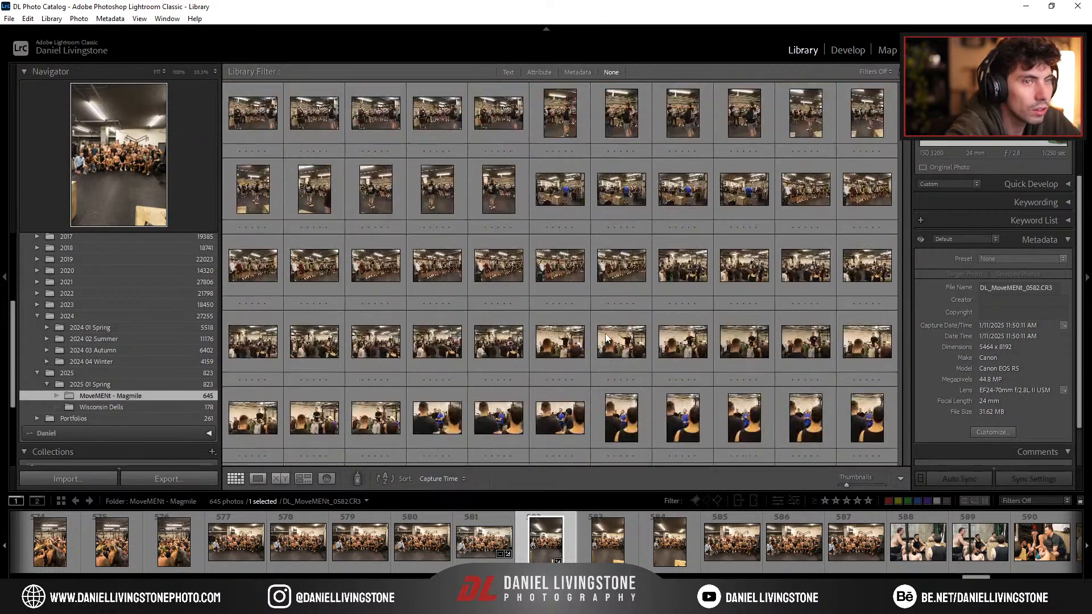
{"action": "left_click", "coordinate": [538, 72]}
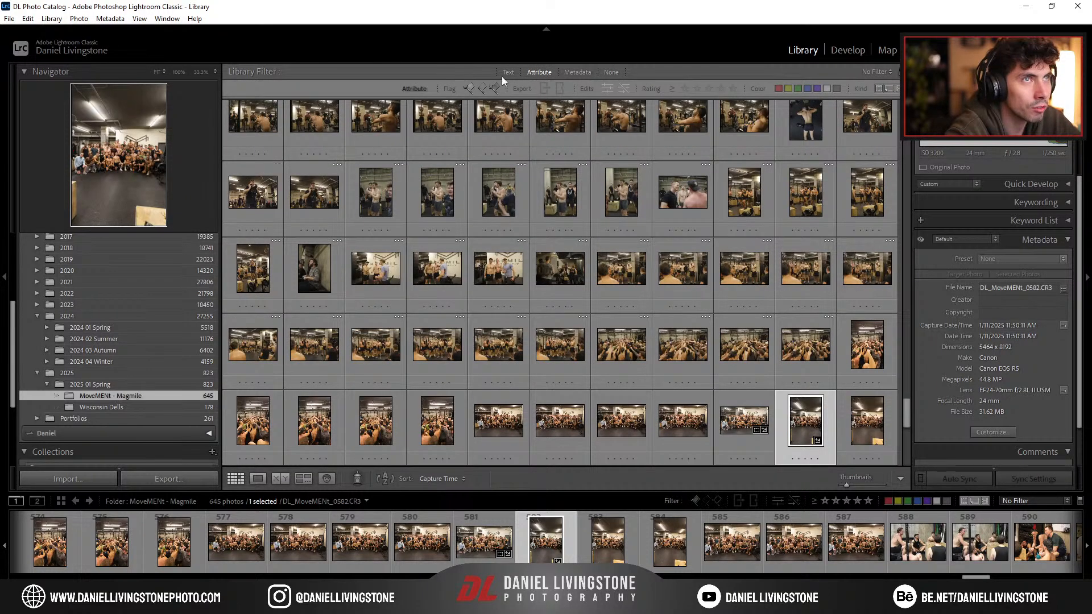
{"action": "left_click", "coordinate": [584, 71]}
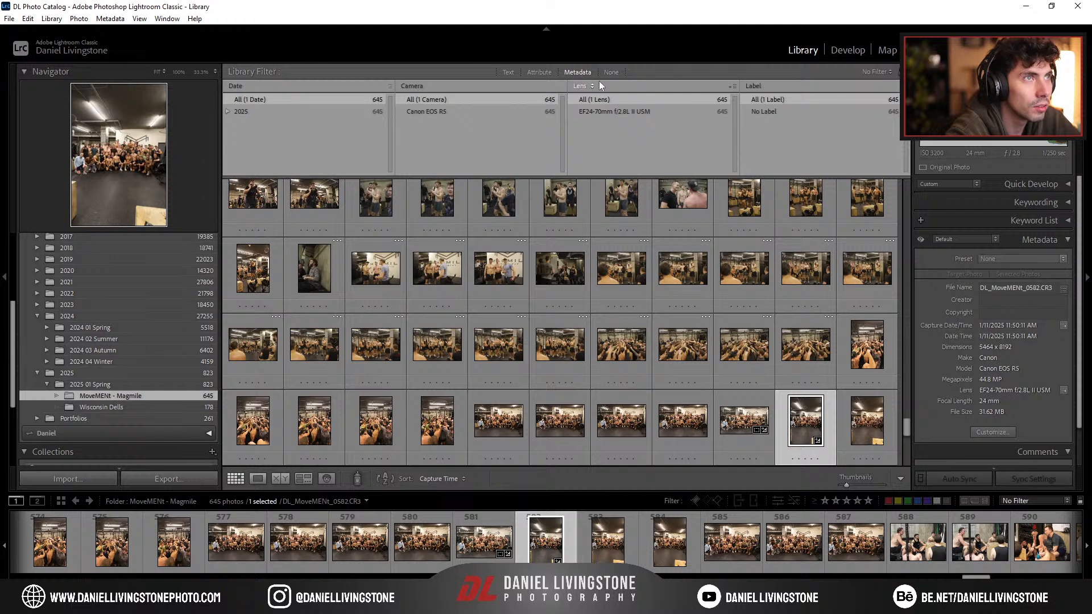
{"action": "left_click", "coordinate": [580, 73]}
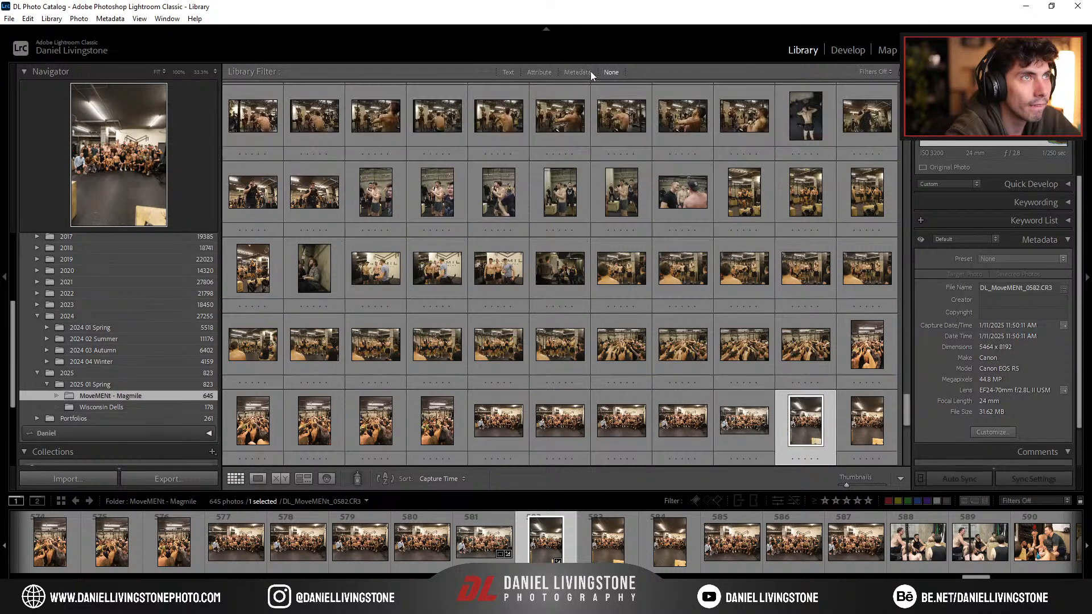
Step: Look at the Attribute filter options once more and review the thumbnails from the middle of the MoveMENt - Magmile shoot
{"action": "left_click", "coordinate": [542, 73]}
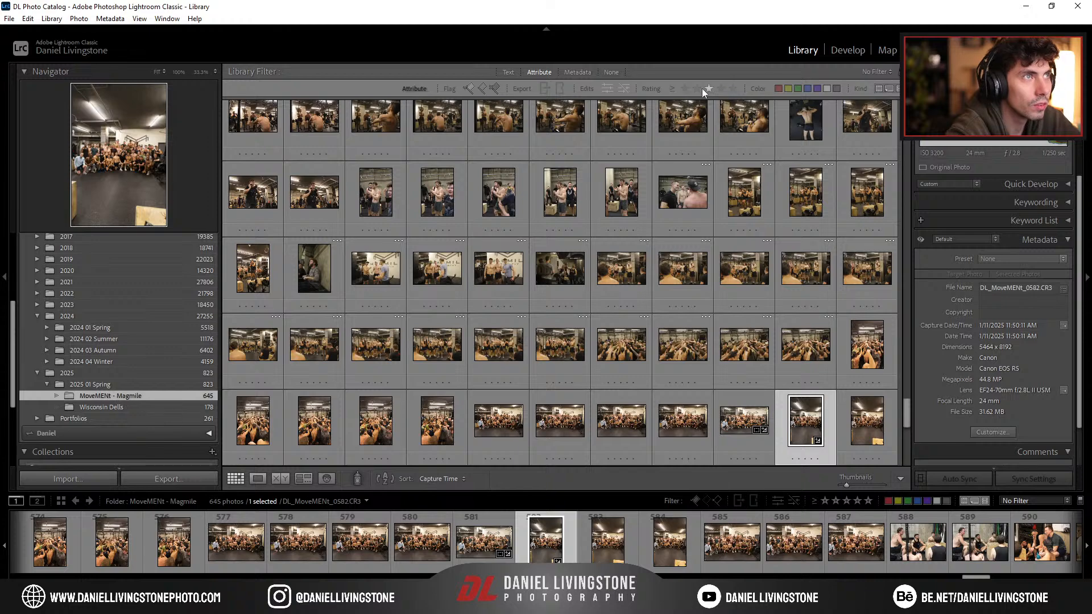
{"action": "left_click", "coordinate": [529, 71]}
{"action": "scroll", "coordinate": [735, 354], "scroll_direction": "up", "scroll_amount": 10}
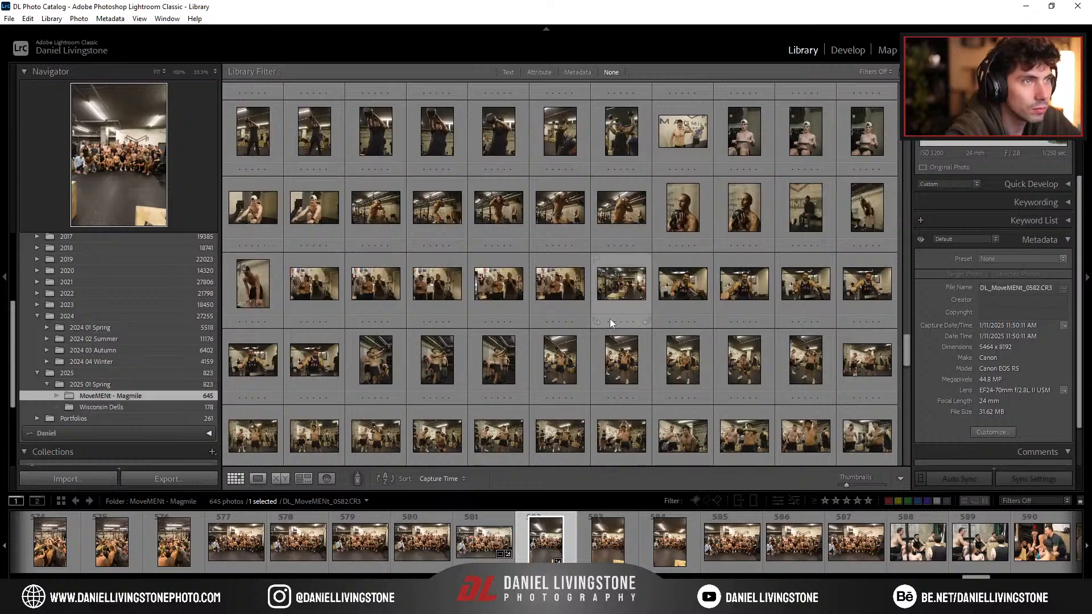
{"action": "scroll", "coordinate": [612, 324], "scroll_direction": "up", "scroll_amount": 3}
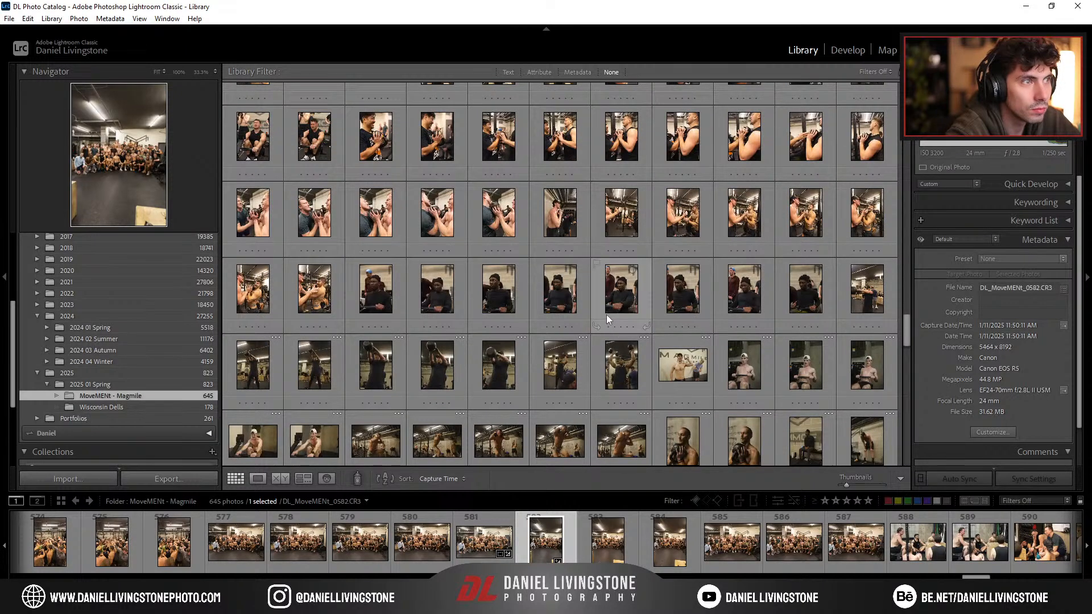
{"action": "scroll", "coordinate": [606, 315], "scroll_direction": "up", "scroll_amount": 5}
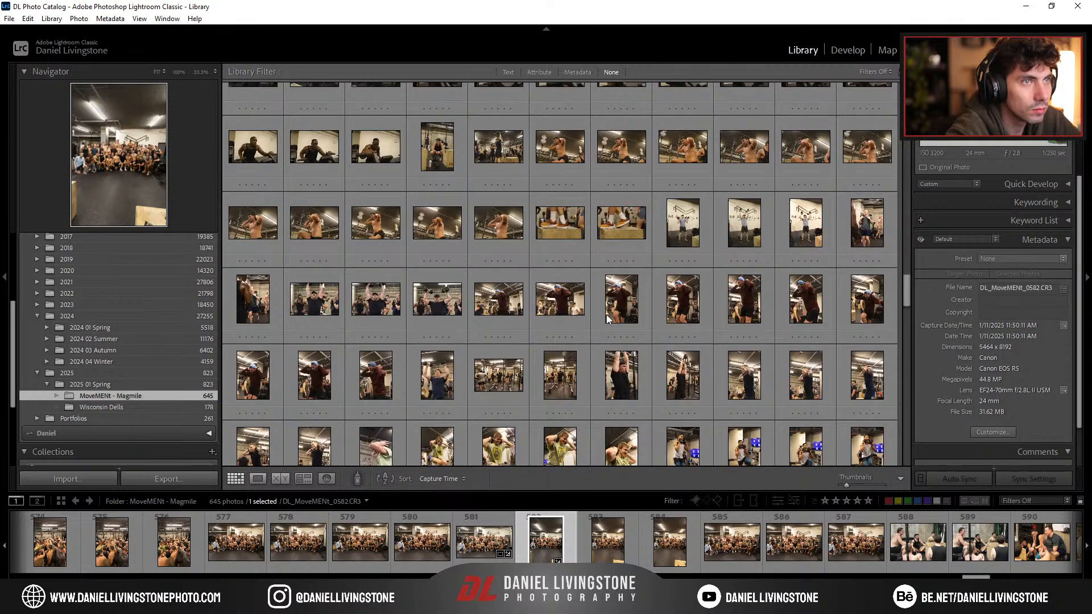
{"action": "scroll", "coordinate": [607, 319], "scroll_direction": "up", "scroll_amount": 3}
Step: Switch to Photoshop and save the livestream graphic as a new PSD named 20250112 in the Instagram folder
{"action": "key", "text": "alt+Tab"}
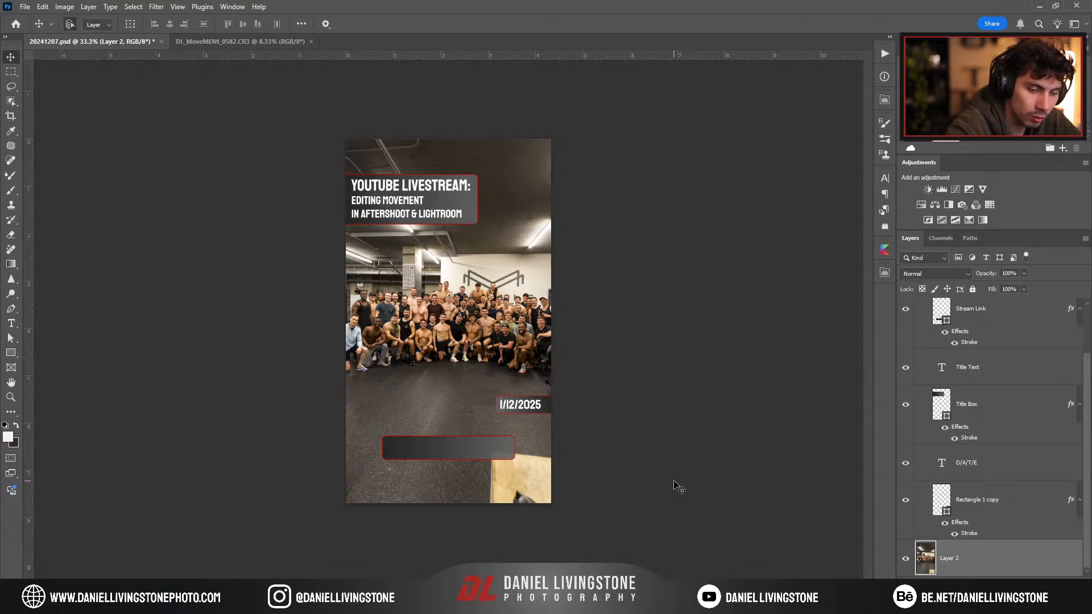
{"action": "key", "text": "ctrl+shift+s"}
{"action": "left_click_drag", "start_coordinate": [221, 12], "coordinate": [419, 108]}
{"action": "type", "text": "2025"}
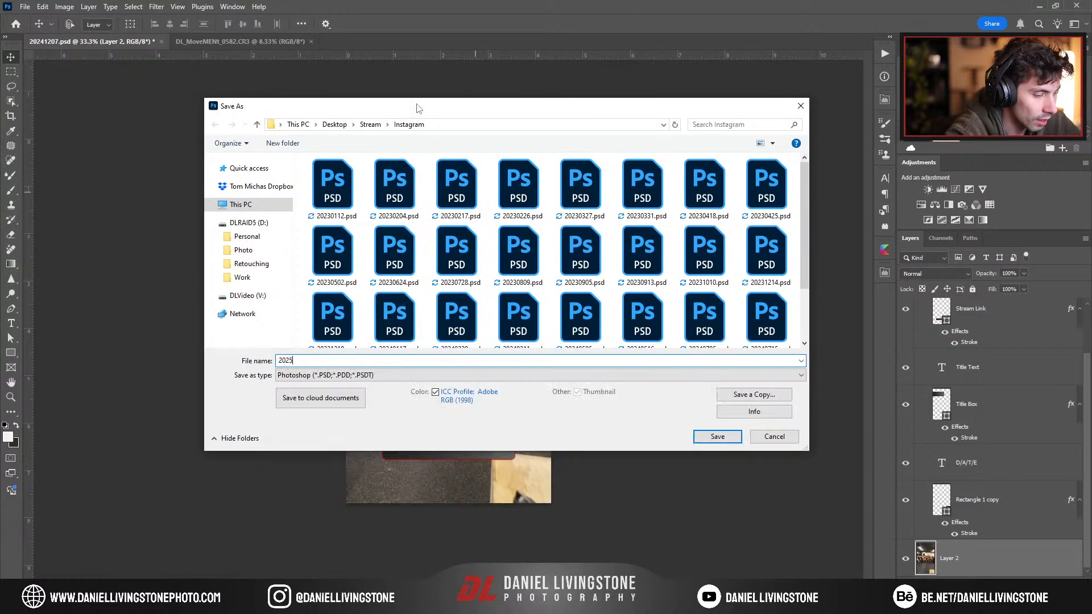
{"action": "type", "text": "0112"}
{"action": "key", "text": "Return"}
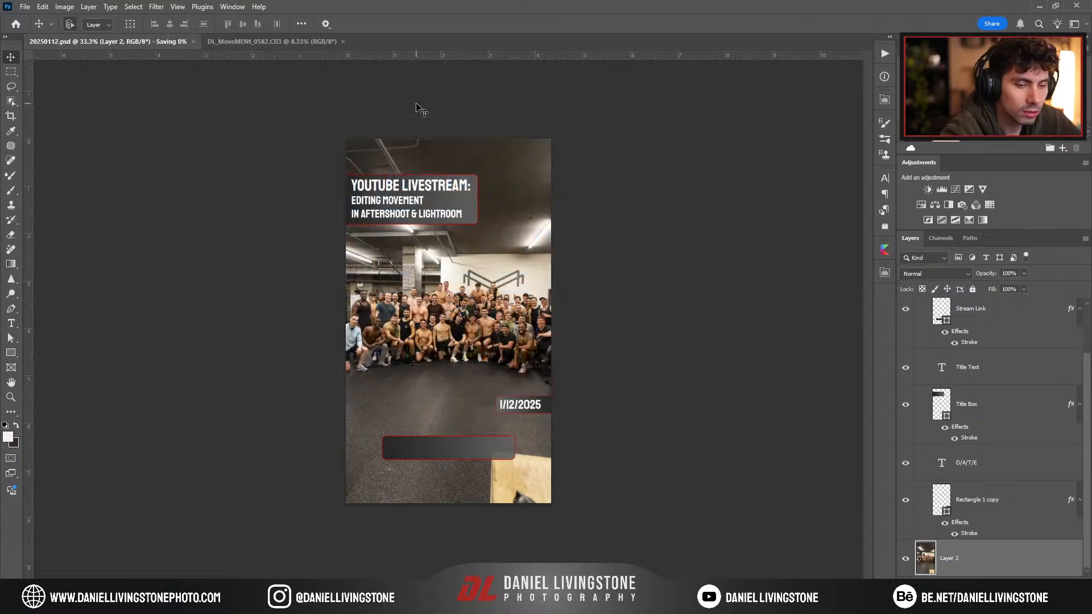
Step: Export the graphic as the 1080 x 1920 px JPG 20250112.jpg into the Stream > Instagram folder
{"action": "key", "text": "ctrl+alt+shift+w"}
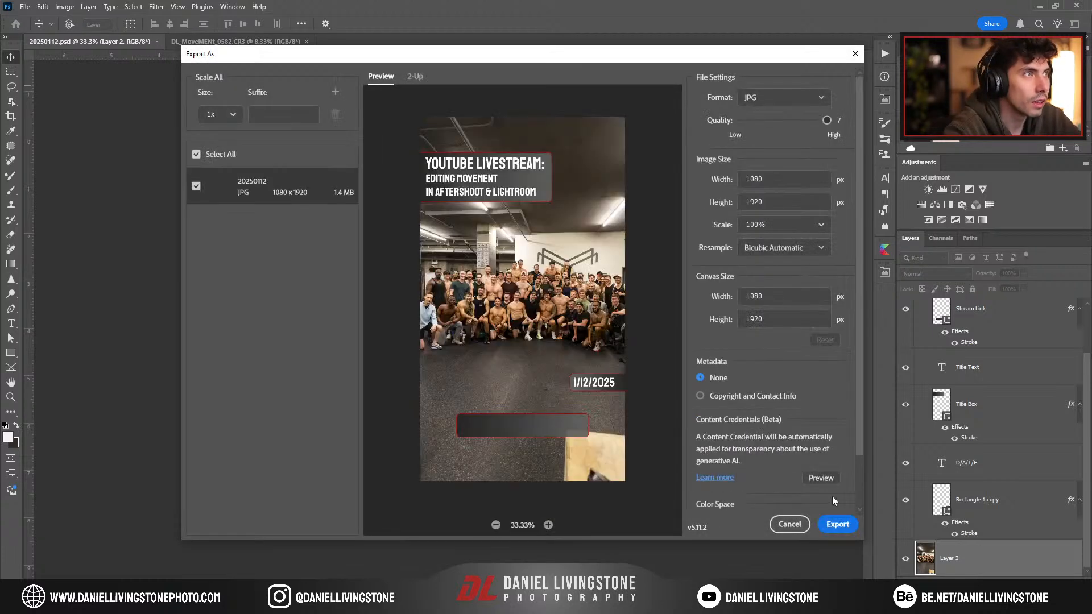
{"action": "left_click", "coordinate": [840, 526]}
{"action": "left_click", "coordinate": [352, 90]}
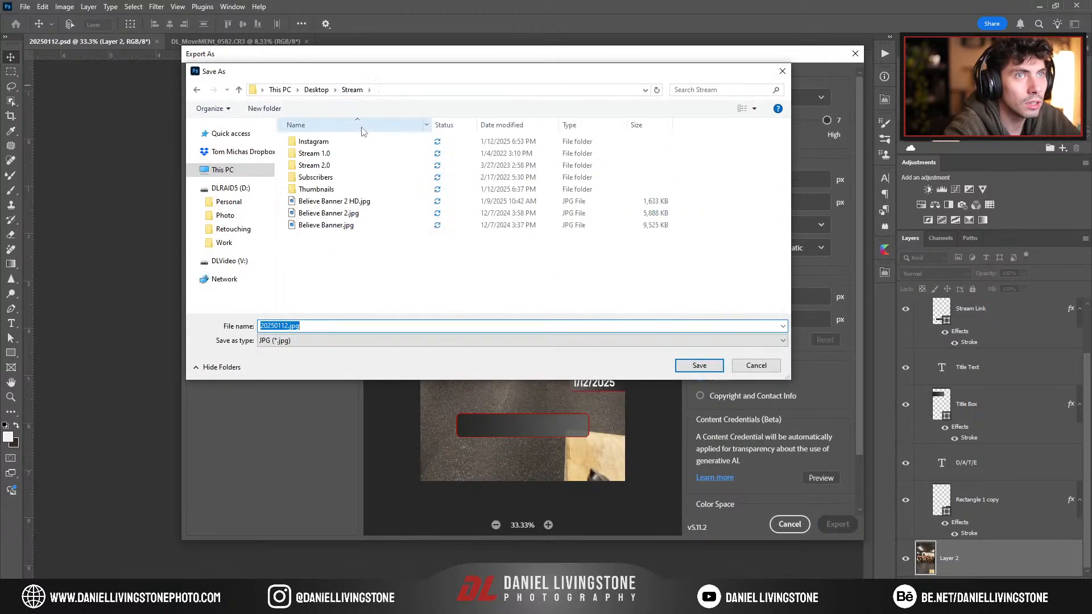
{"action": "double_click", "coordinate": [319, 136]}
{"action": "left_click", "coordinate": [713, 368]}
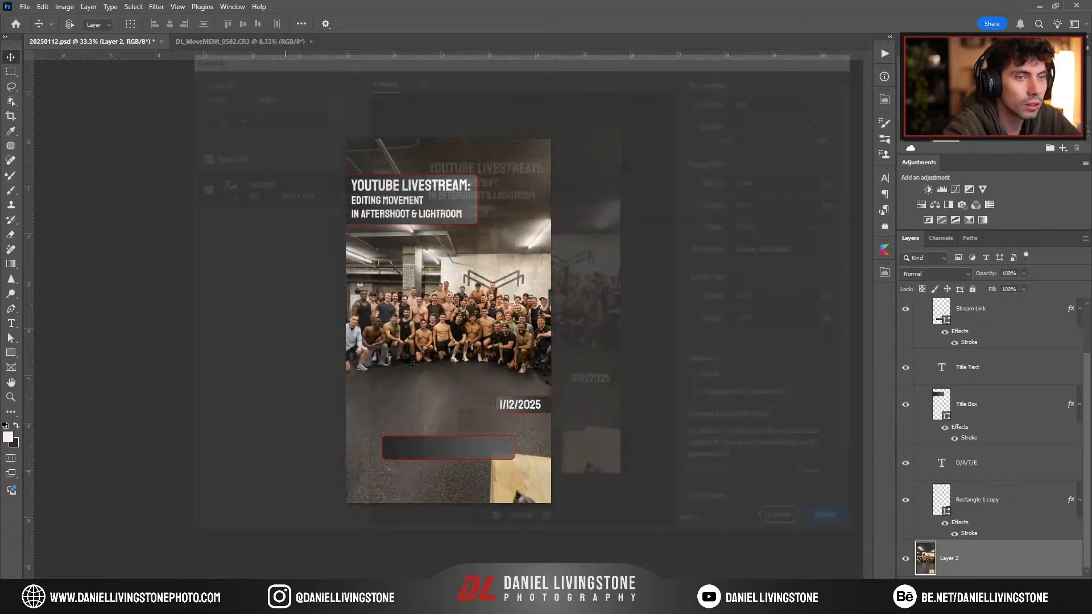
Step: Switch to OBS, show the Facecam scene on the stream and return to Lightroom Classic
{"action": "mouse_move", "coordinate": [234, 603]}
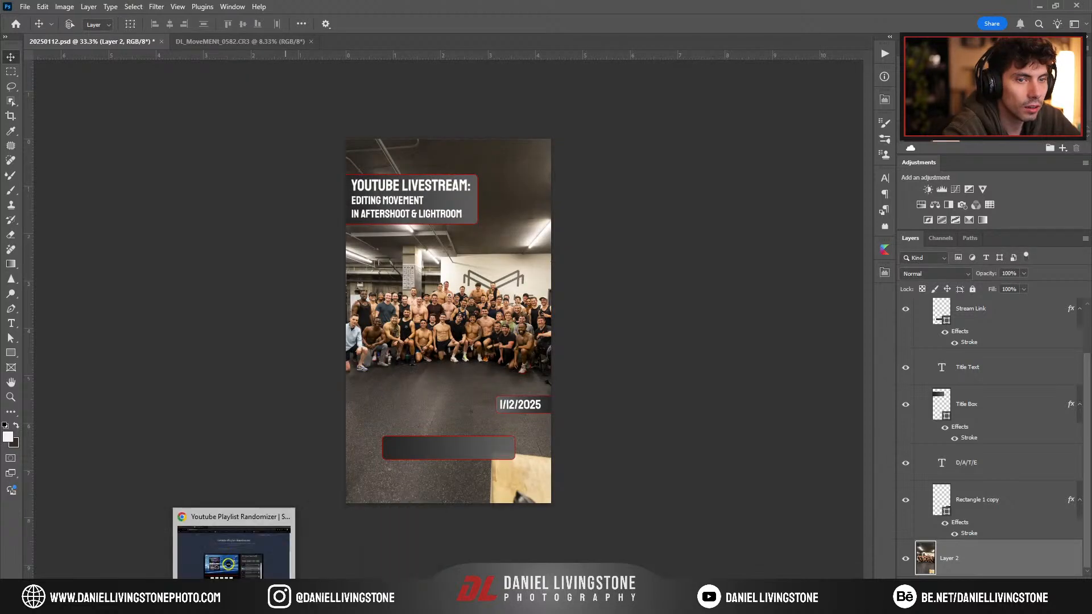
{"action": "left_click", "coordinate": [402, 603]}
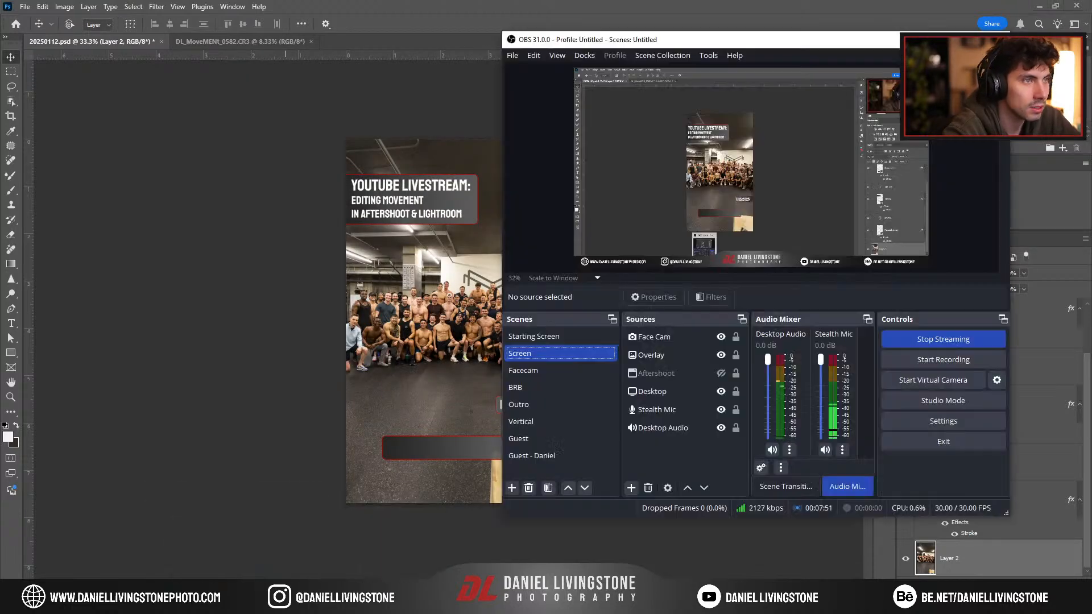
{"action": "left_click", "coordinate": [550, 370]}
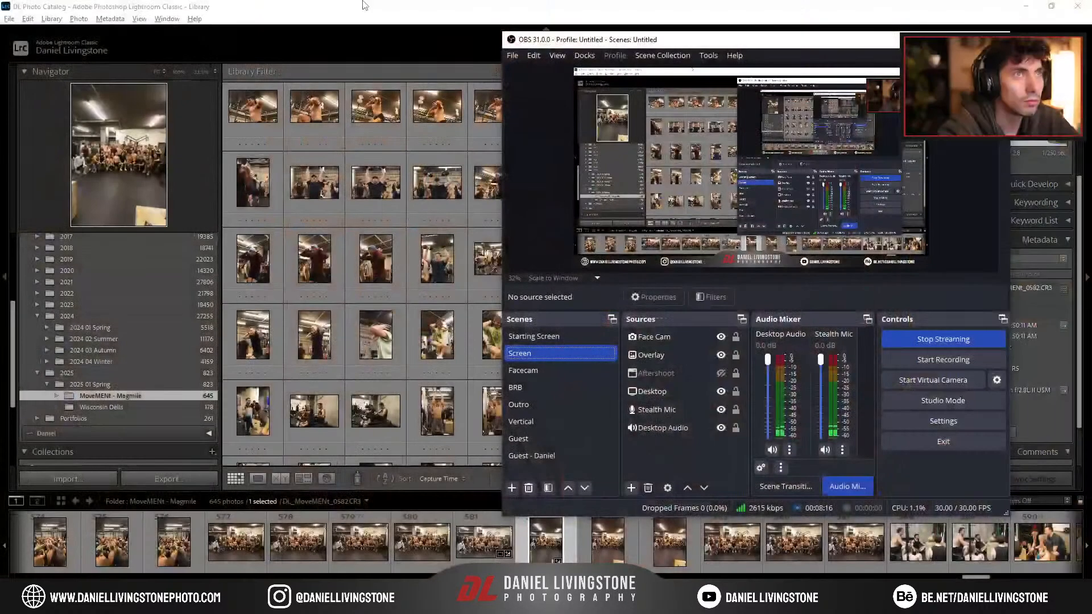
{"action": "left_click", "coordinate": [367, 8]}
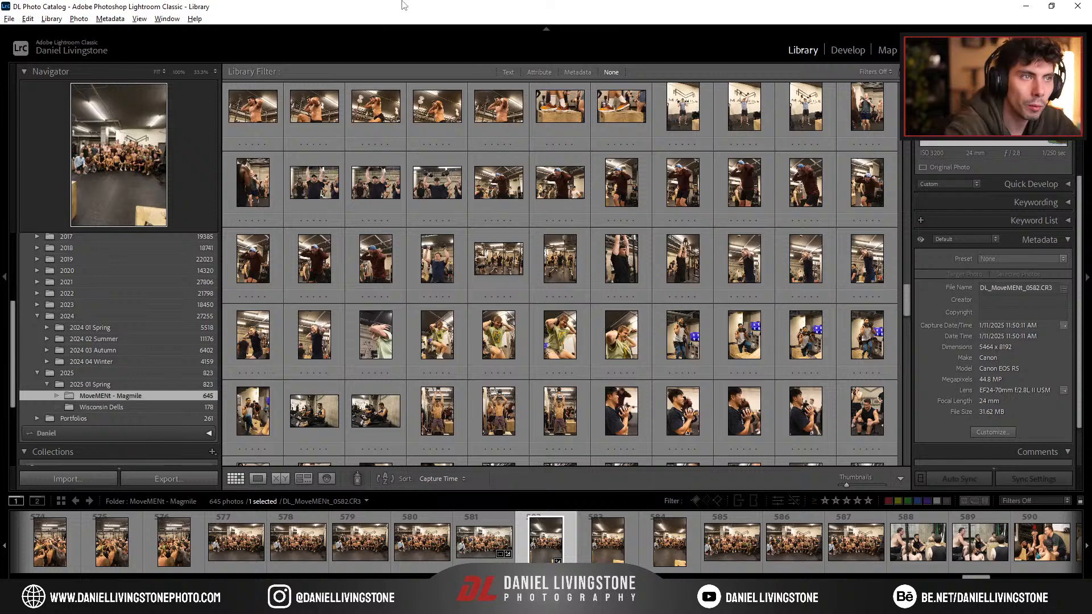
Step: Launch Aftershoot and try to delete the JDRF Gala 2024 album
{"action": "key", "text": "super"}
{"action": "type", "text": "after"}
{"action": "key", "text": "Return"}
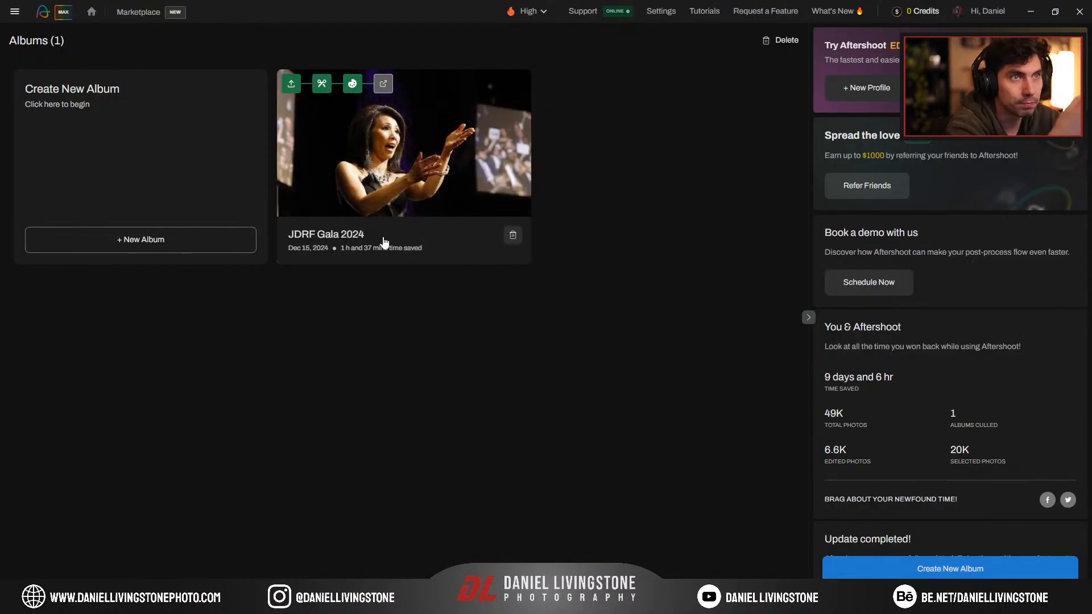
{"action": "left_click", "coordinate": [512, 235]}
{"action": "left_click", "coordinate": [557, 349]}
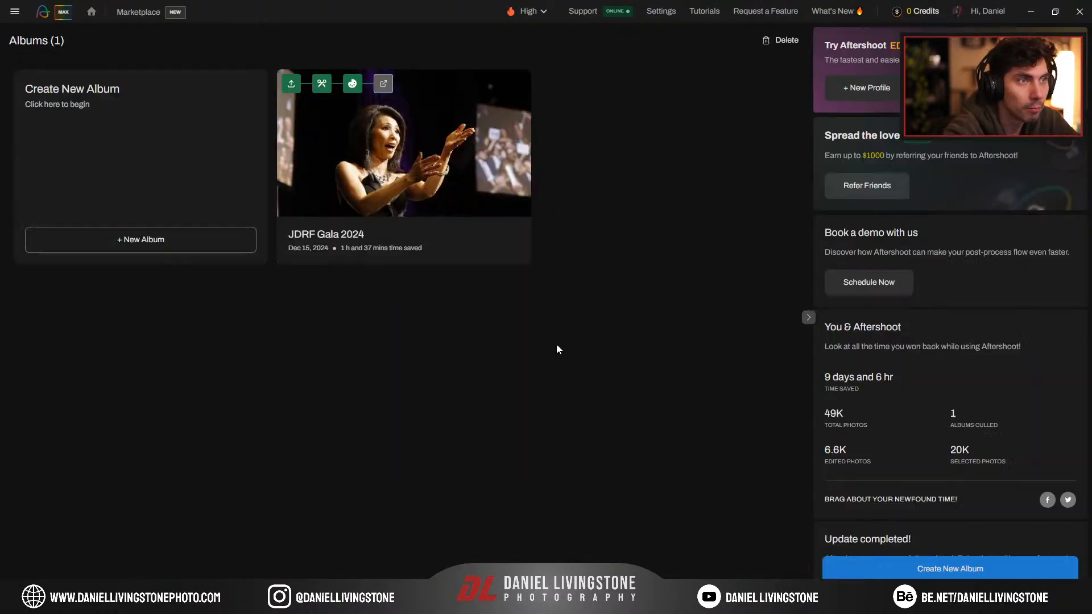
Step: Create a new RAW/JPEG album by importing the MoveMENt - Magmile folder from D: > Photo > 2025 > 2025 01 Spring
{"action": "left_click", "coordinate": [181, 244]}
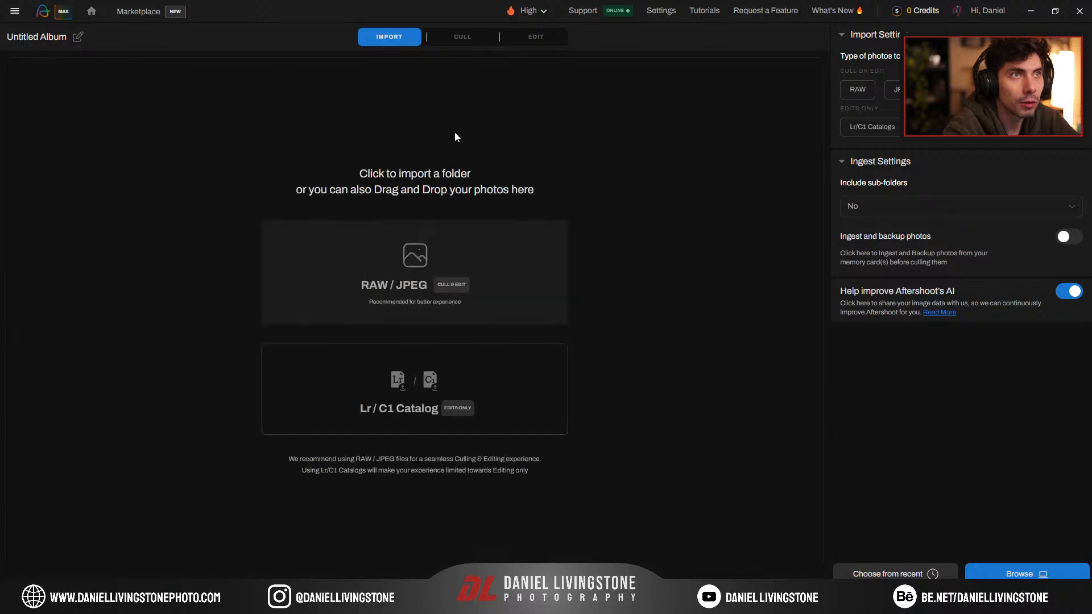
{"action": "left_click", "coordinate": [411, 258]}
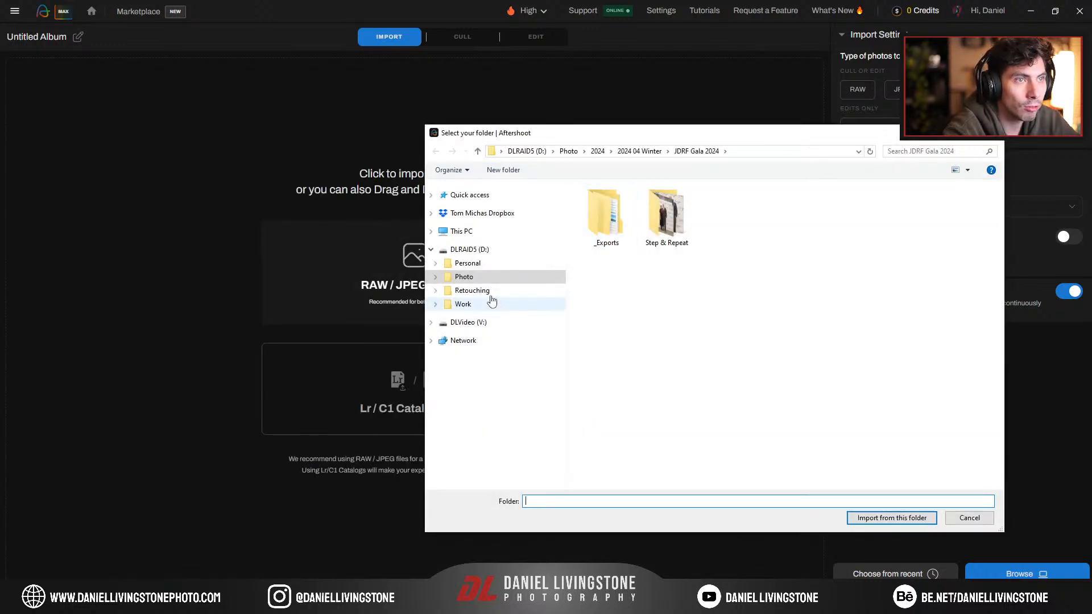
{"action": "left_click", "coordinate": [634, 152]}
{"action": "left_click", "coordinate": [597, 151]}
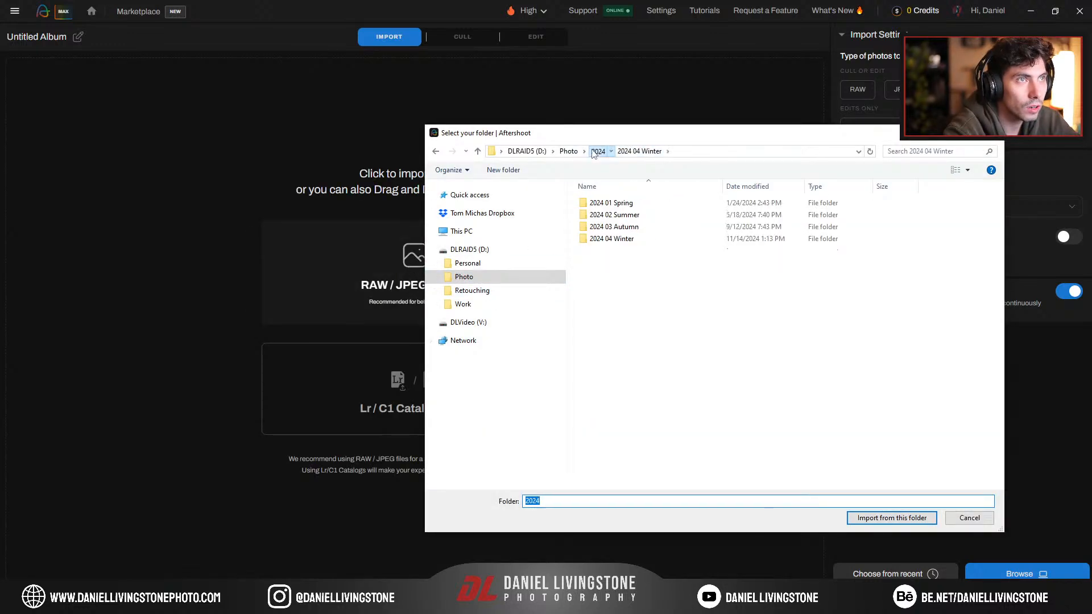
{"action": "left_click", "coordinate": [570, 151]}
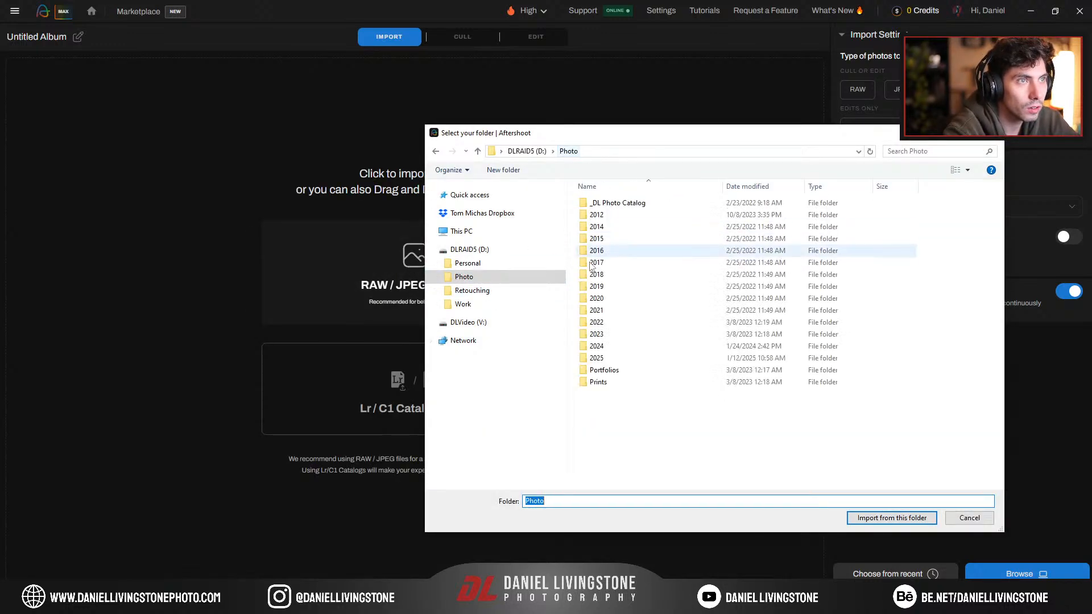
{"action": "double_click", "coordinate": [596, 357]}
{"action": "double_click", "coordinate": [594, 204]}
{"action": "double_click", "coordinate": [609, 205]}
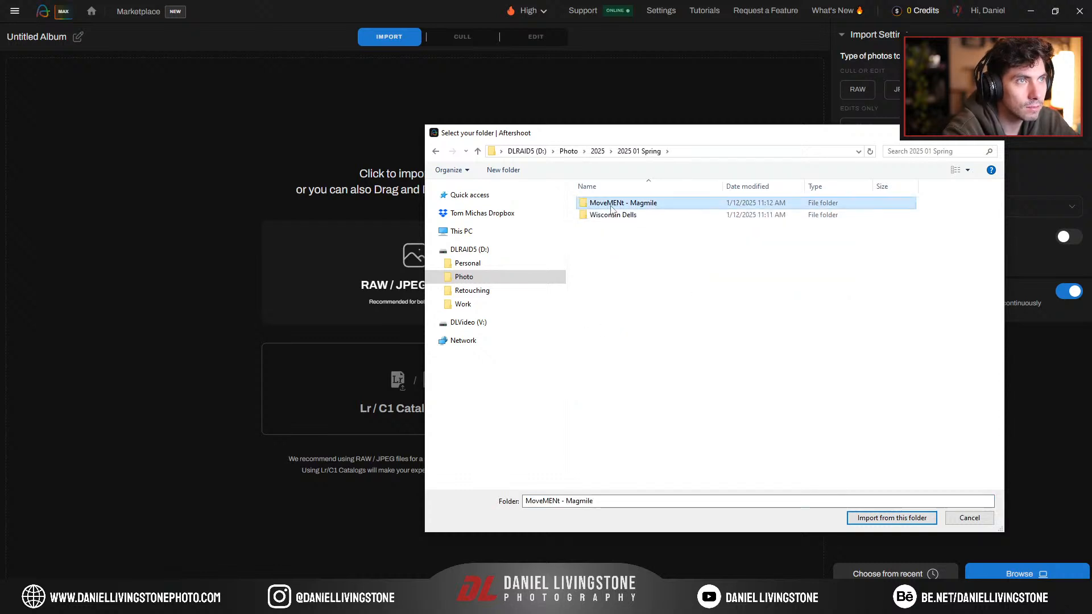
{"action": "left_click", "coordinate": [870, 517]}
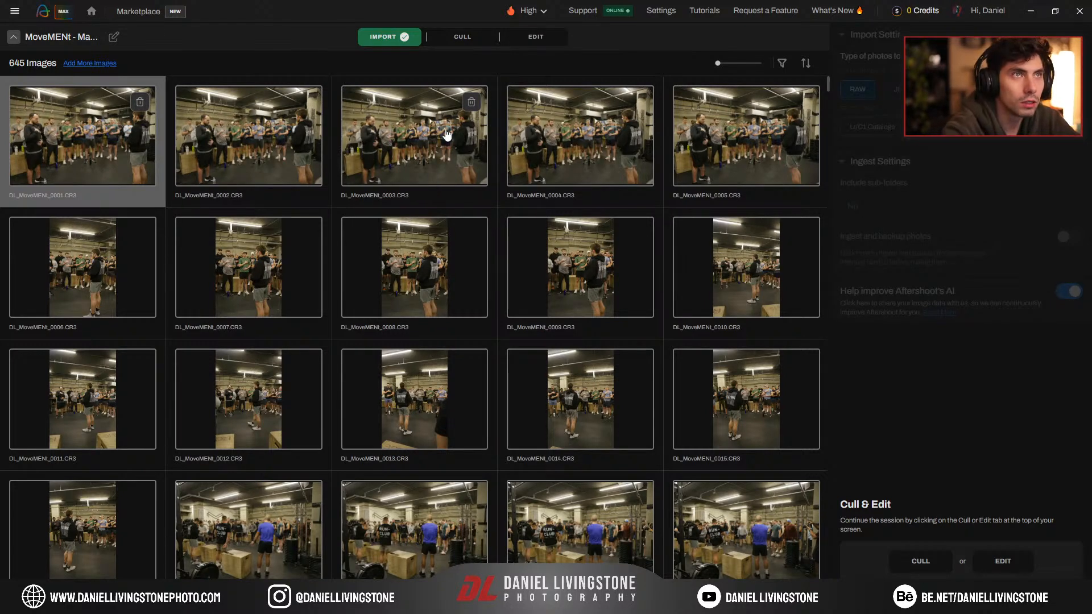
Step: Start AI-Automated Culling of the MoveMENt album with the shoot type Others and the Customized AI Cull option
{"action": "left_click", "coordinate": [459, 37]}
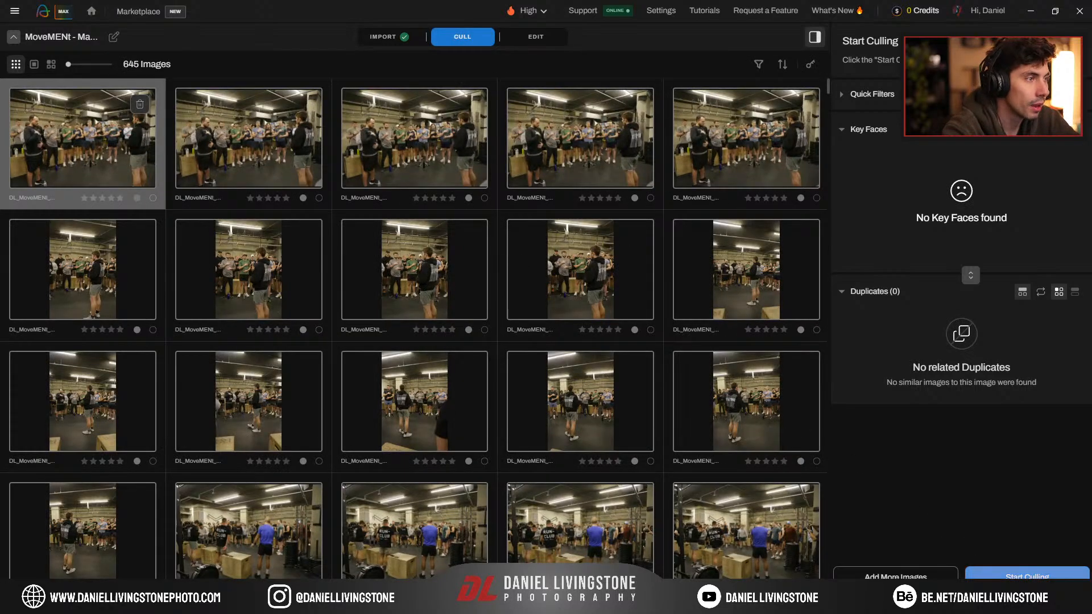
{"action": "left_click", "coordinate": [978, 574]}
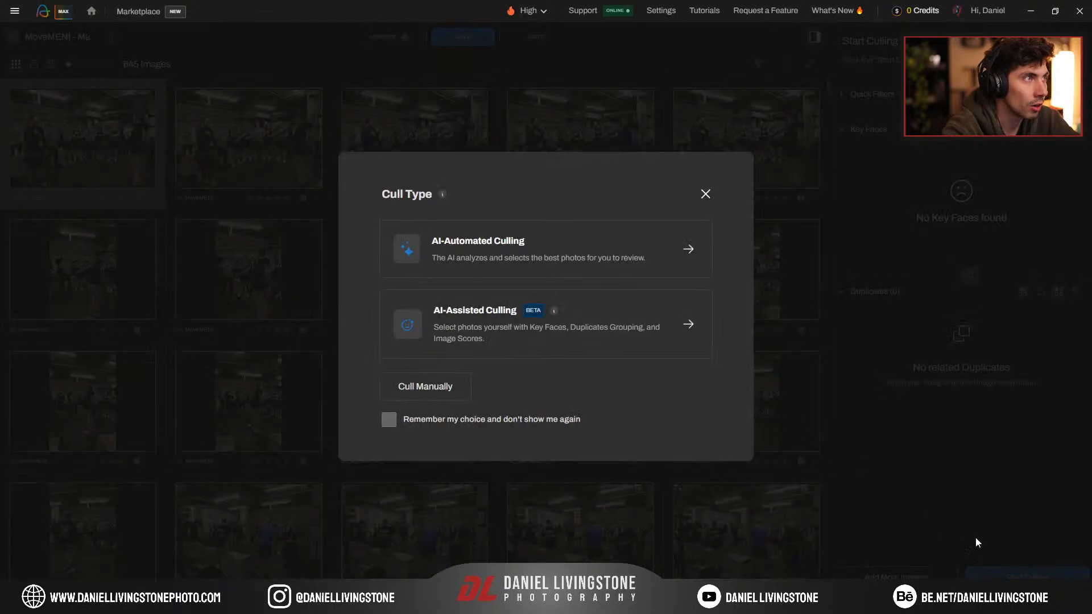
{"action": "left_click", "coordinate": [518, 248]}
{"action": "left_click", "coordinate": [520, 209]}
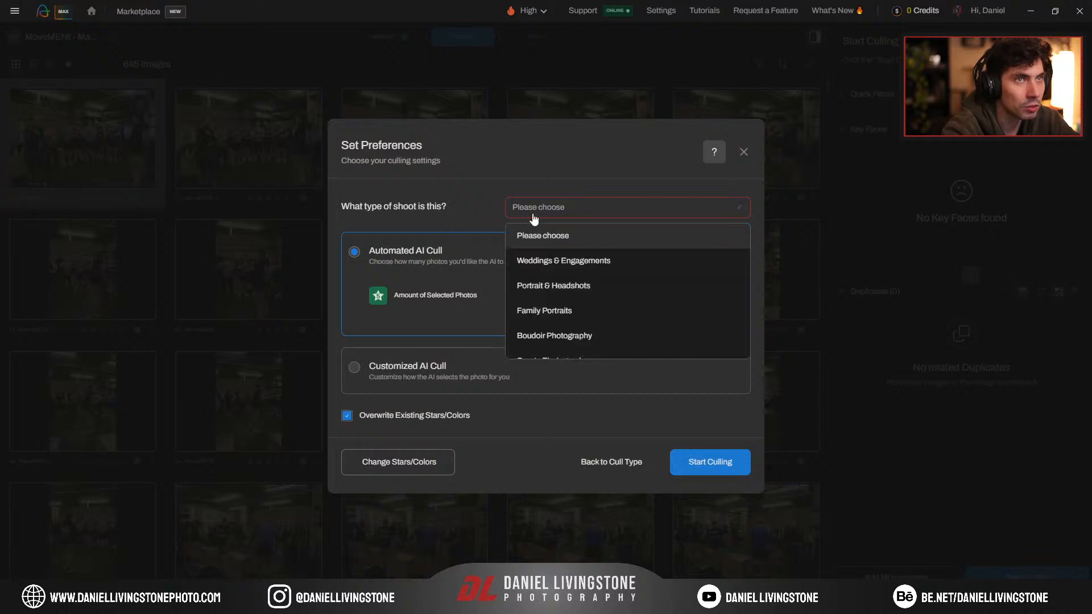
{"action": "scroll", "coordinate": [614, 322], "scroll_direction": "down", "scroll_amount": 3}
{"action": "left_click", "coordinate": [583, 344]}
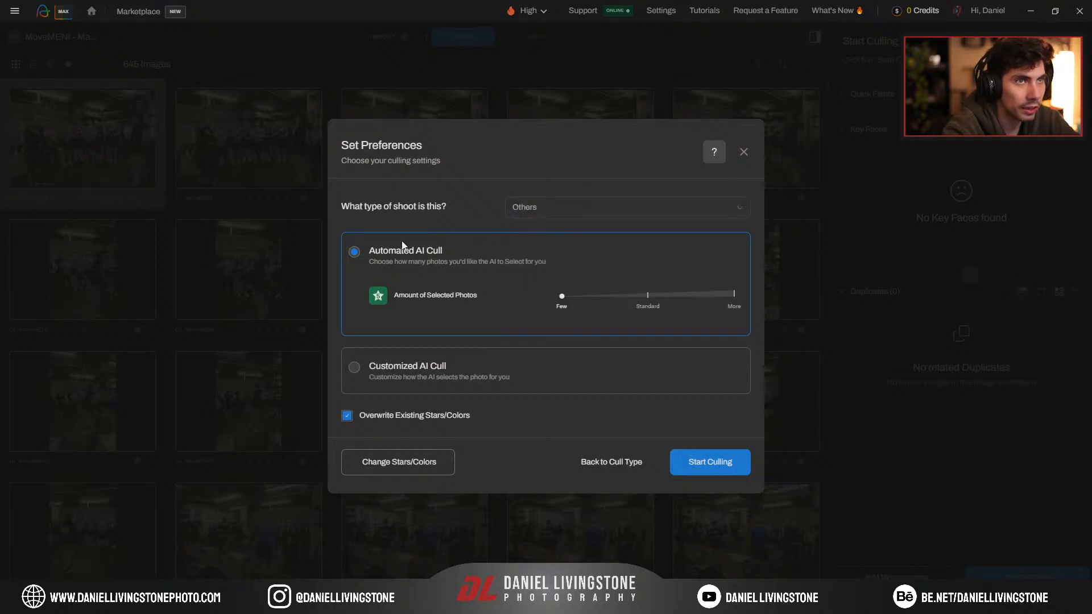
{"action": "left_click", "coordinate": [354, 368]}
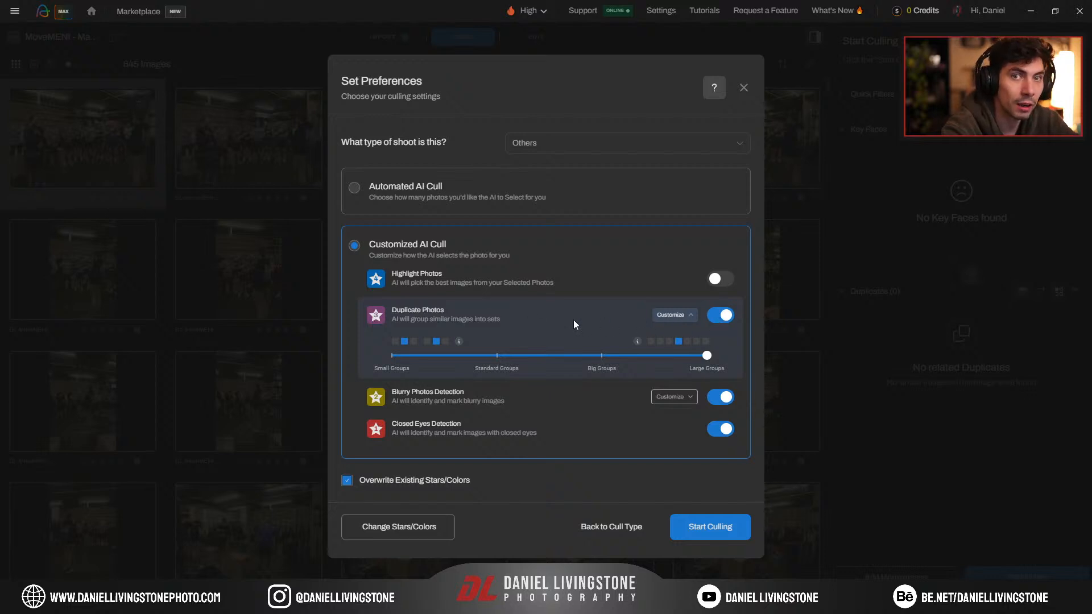
{"action": "left_click", "coordinate": [715, 531]}
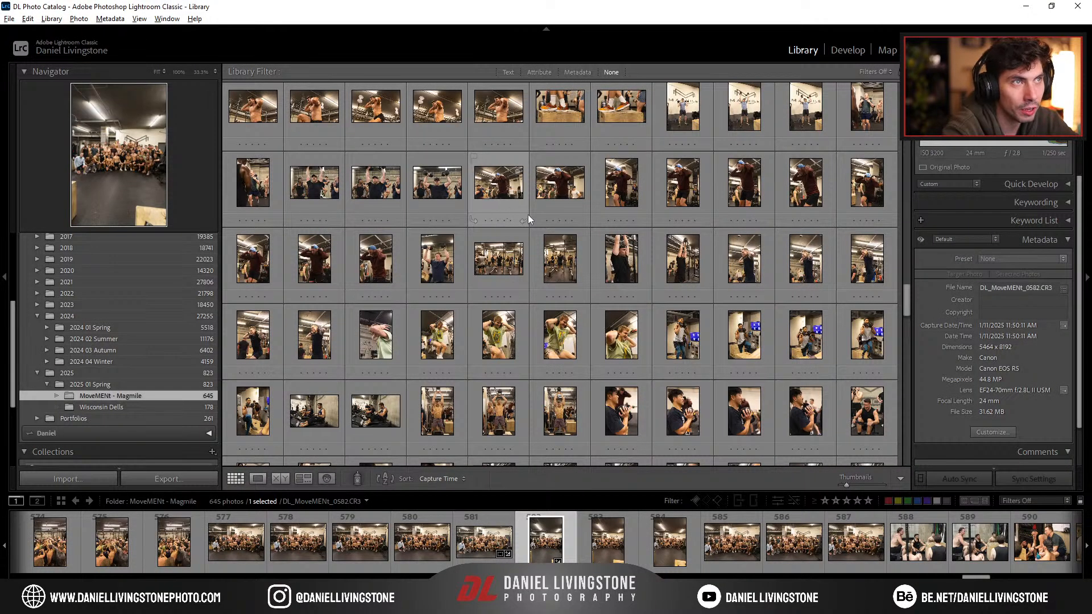
Step: Browse the MoveMENt - Magmile grid in Lightroom Classic to its end and open DL_MoveMENt_0621.CR3 in Loupe view
{"action": "scroll", "coordinate": [557, 284], "scroll_direction": "down", "scroll_amount": 5}
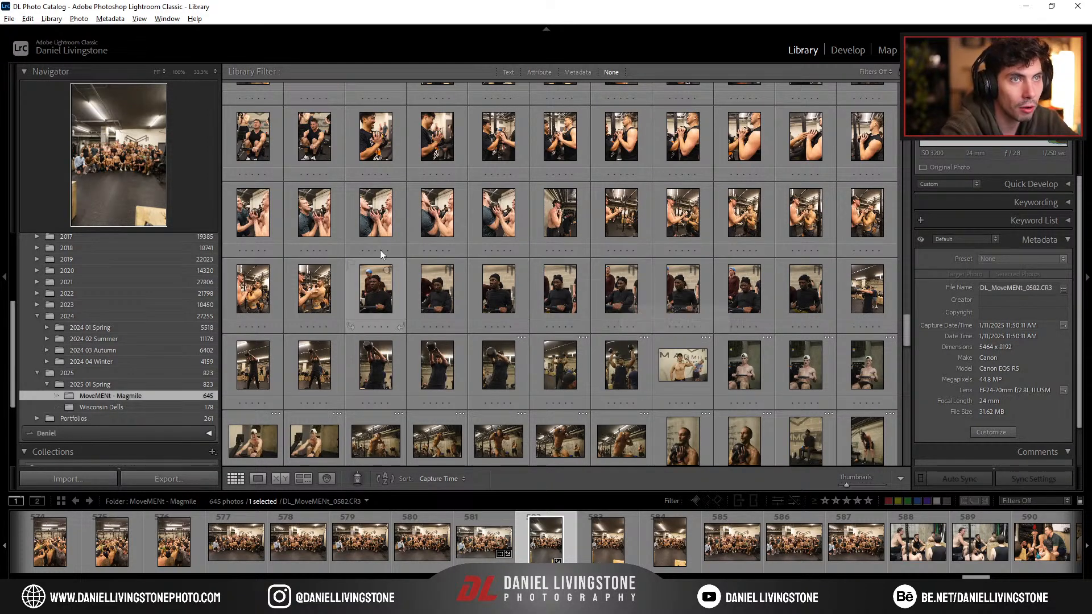
{"action": "scroll", "coordinate": [486, 327], "scroll_direction": "down", "scroll_amount": 3}
{"action": "scroll", "coordinate": [485, 326], "scroll_direction": "down", "scroll_amount": 3}
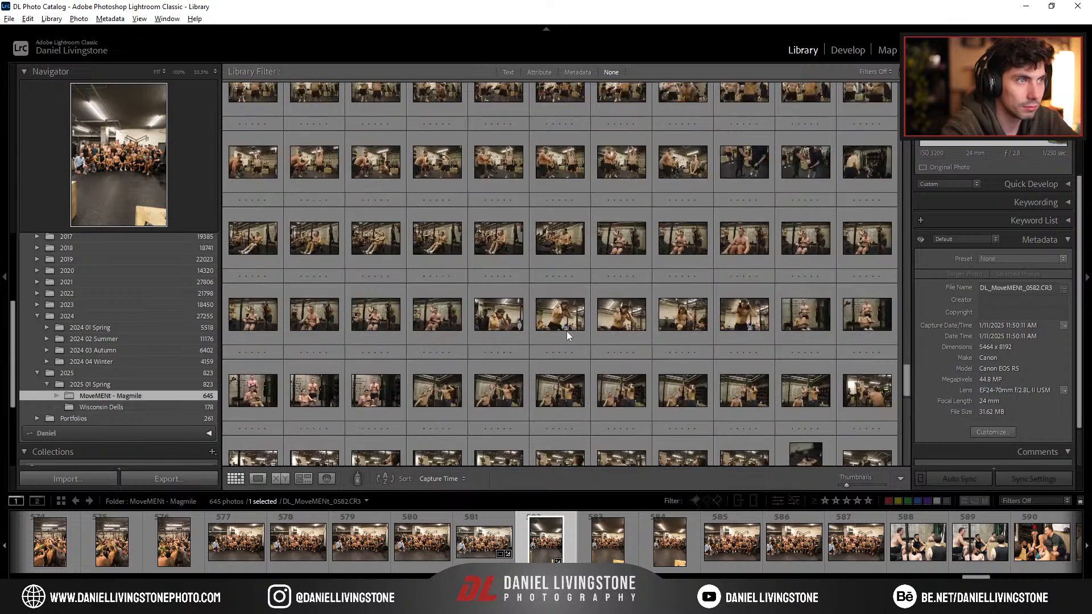
{"action": "scroll", "coordinate": [671, 285], "scroll_direction": "down", "scroll_amount": 5}
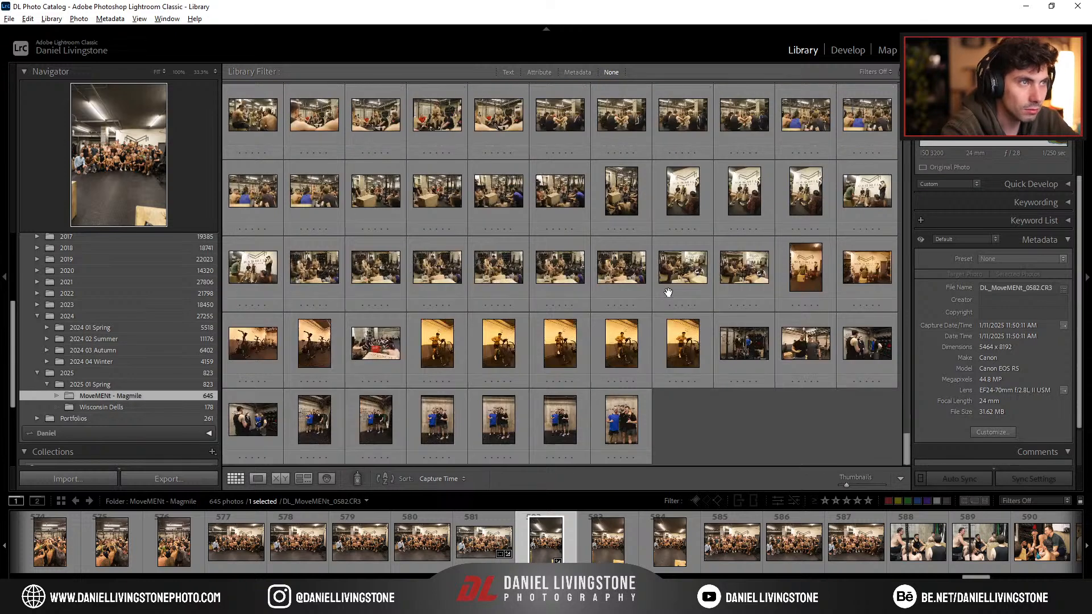
{"action": "left_click", "coordinate": [497, 264]}
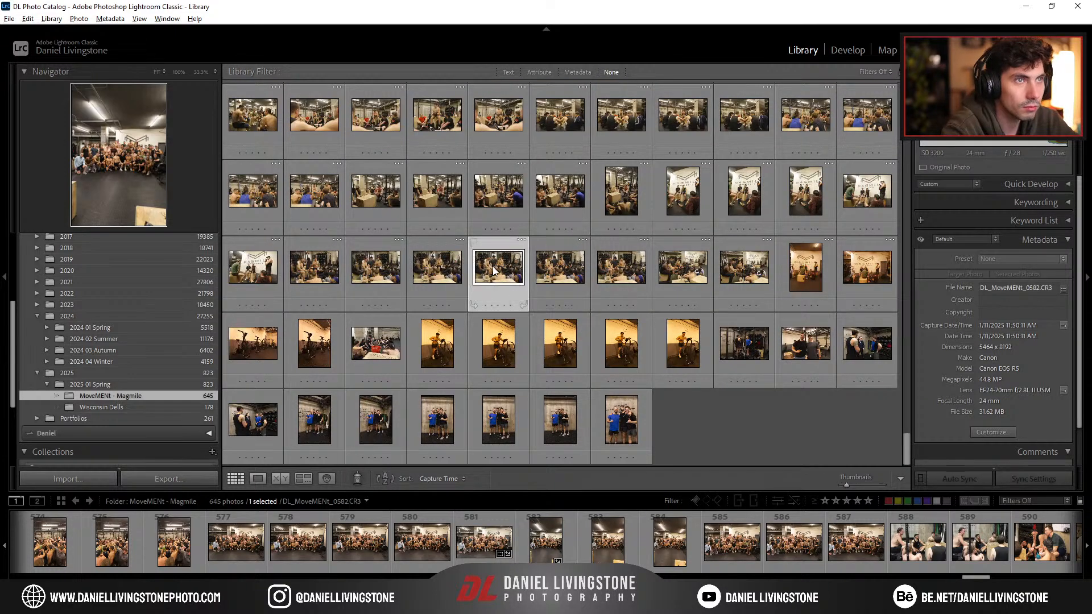
{"action": "double_click", "coordinate": [496, 264]}
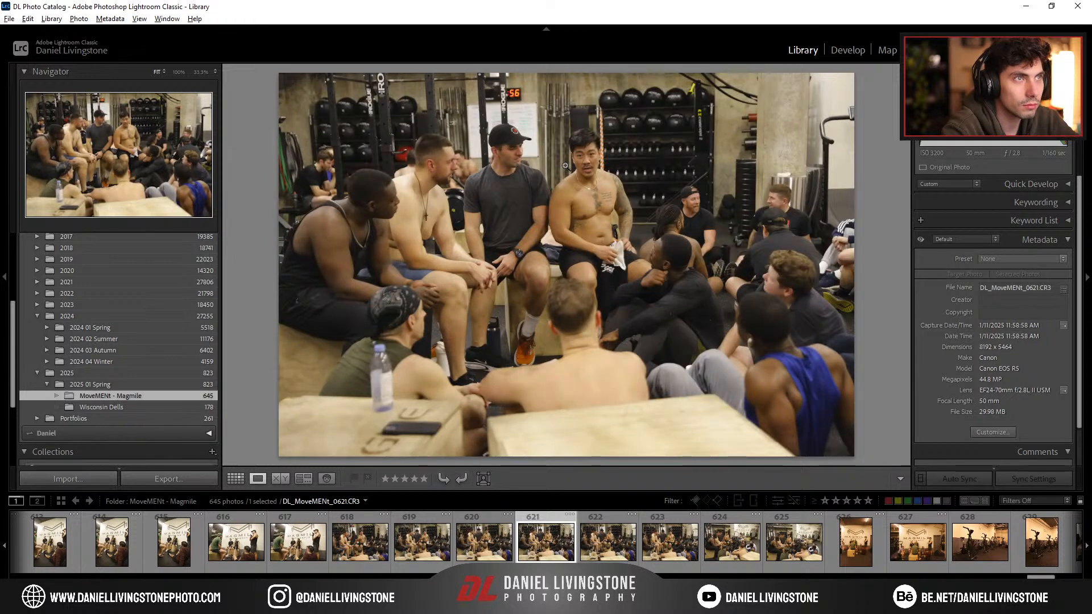
Step: Return to the grid and view the last yellow-lit exercise bike photo in Loupe view
{"action": "key", "text": "g"}
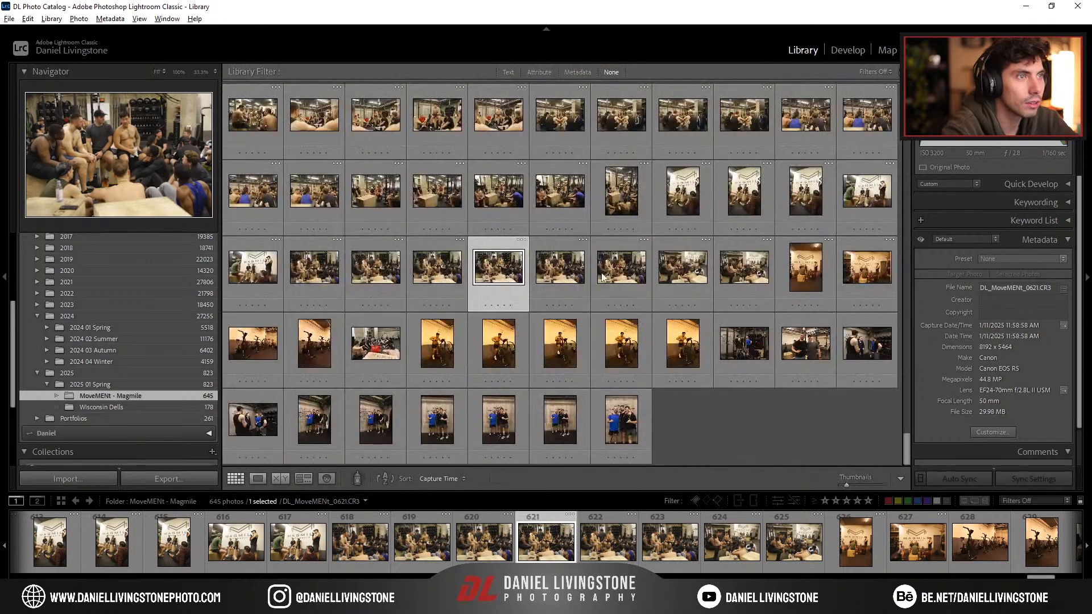
{"action": "left_click", "coordinate": [679, 349]}
{"action": "key", "text": "e"}
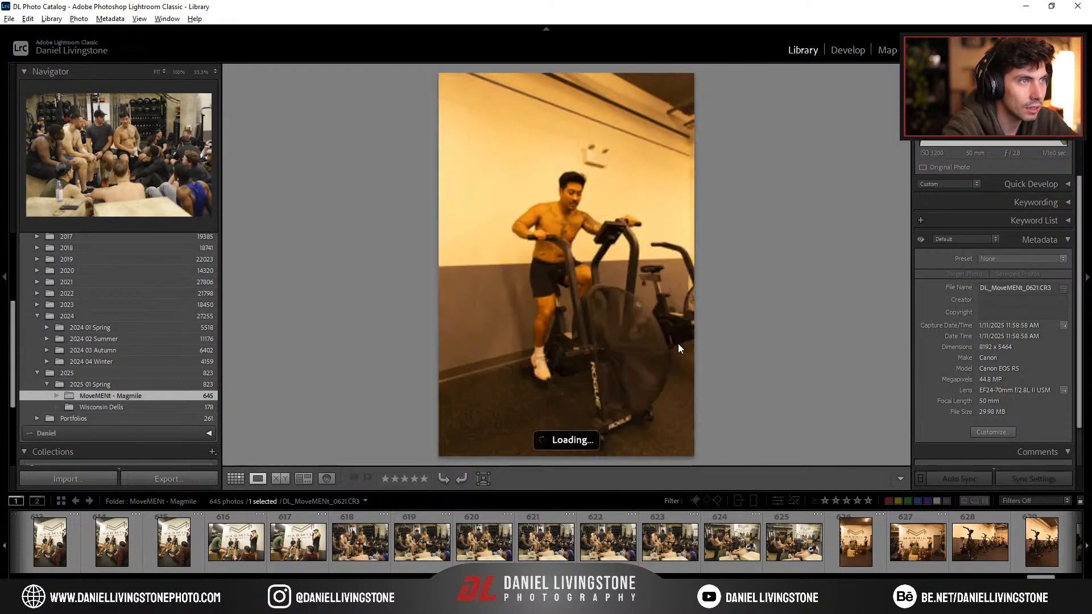
Step: Go back through the exercise bike photos to DL_MoveMENt_0632.CR3 and open it in the Develop module
{"action": "key", "text": "Left"}
{"action": "key", "text": "Left"}
{"action": "key", "text": "Left"}
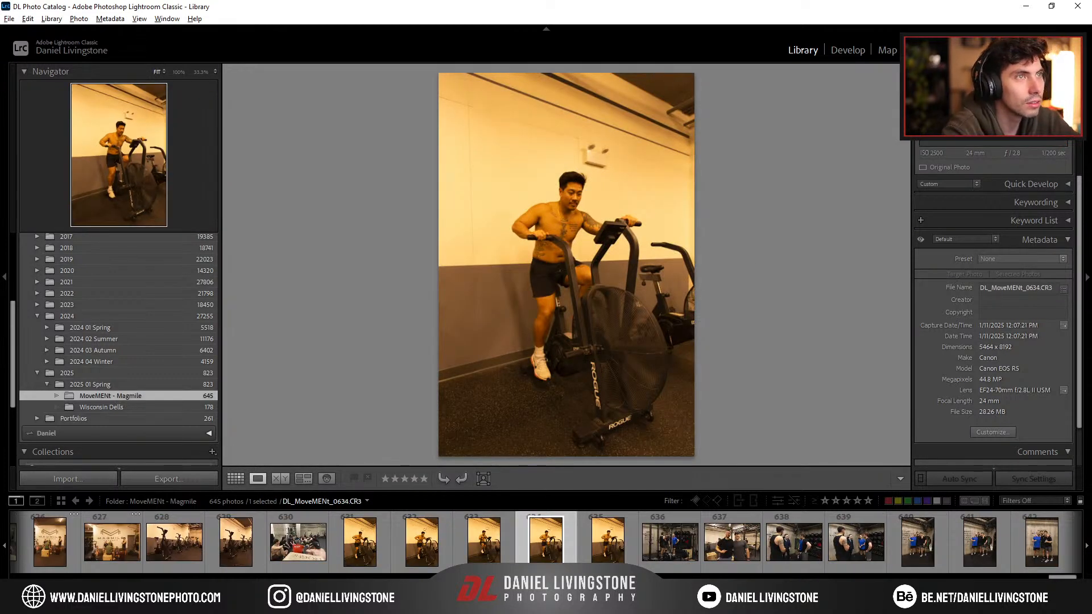
{"action": "key", "text": "Left"}
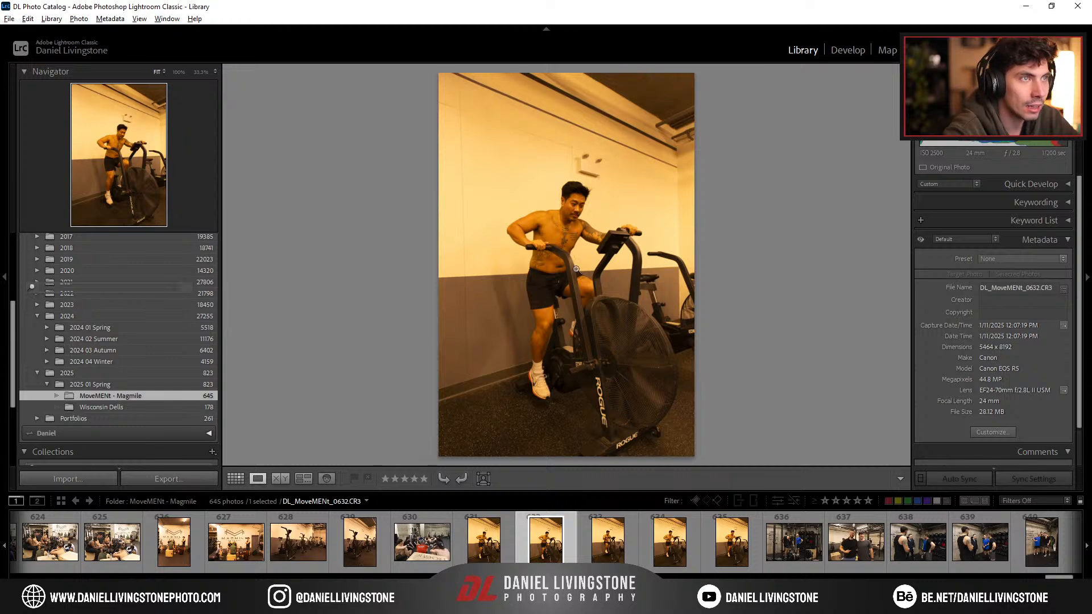
{"action": "key", "text": "d"}
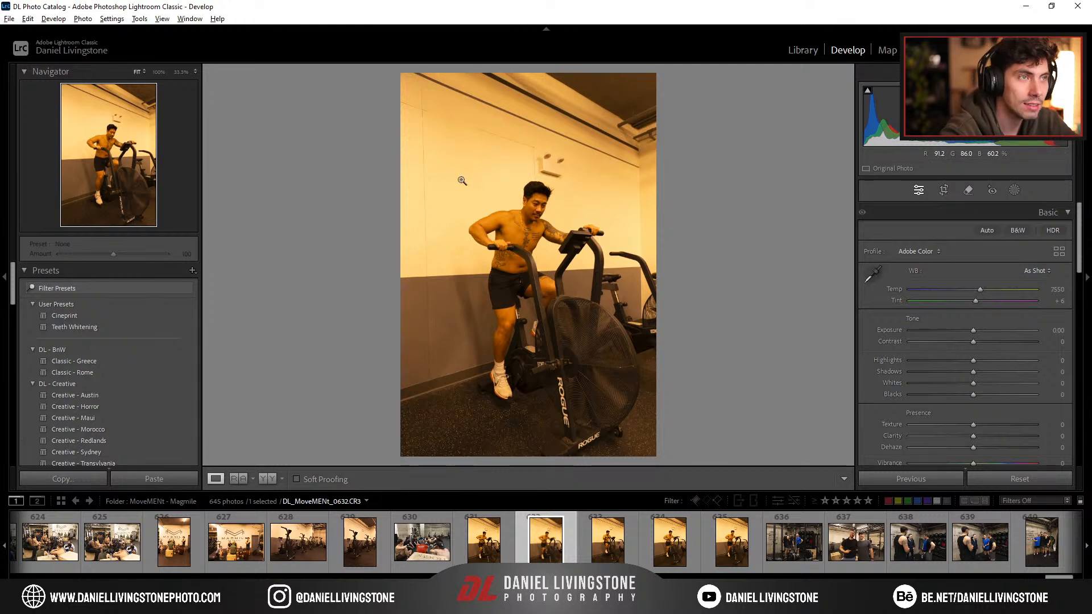
Step: Correct the white balance by sampling the white wall behind the rider as neutral, and check the bike's fan up close
{"action": "left_click_drag", "start_coordinate": [557, 402], "coordinate": [548, 231]}
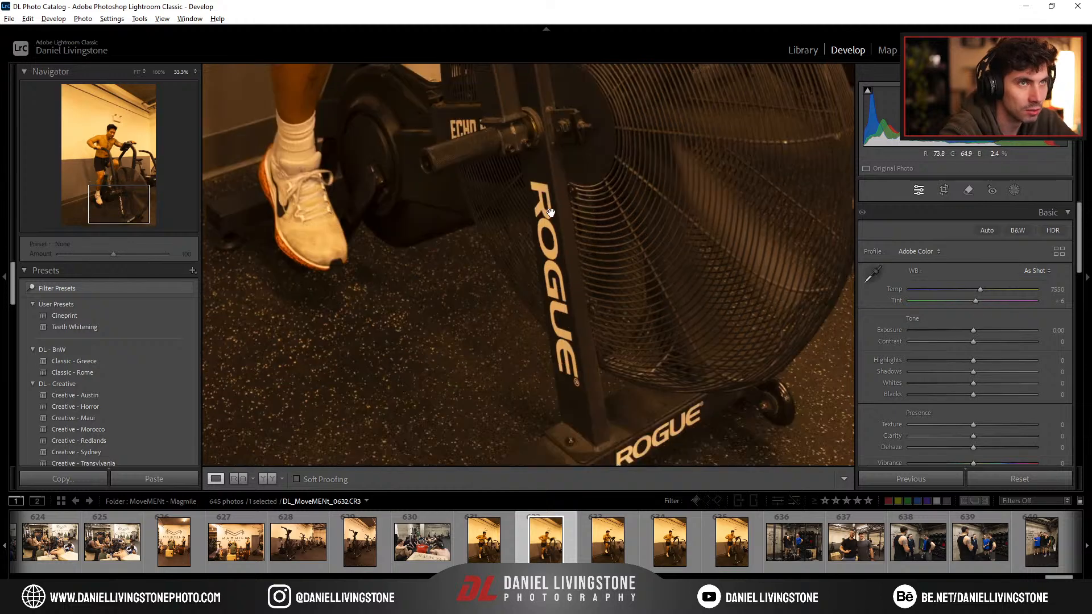
{"action": "left_click_drag", "start_coordinate": [301, 238], "coordinate": [477, 351]}
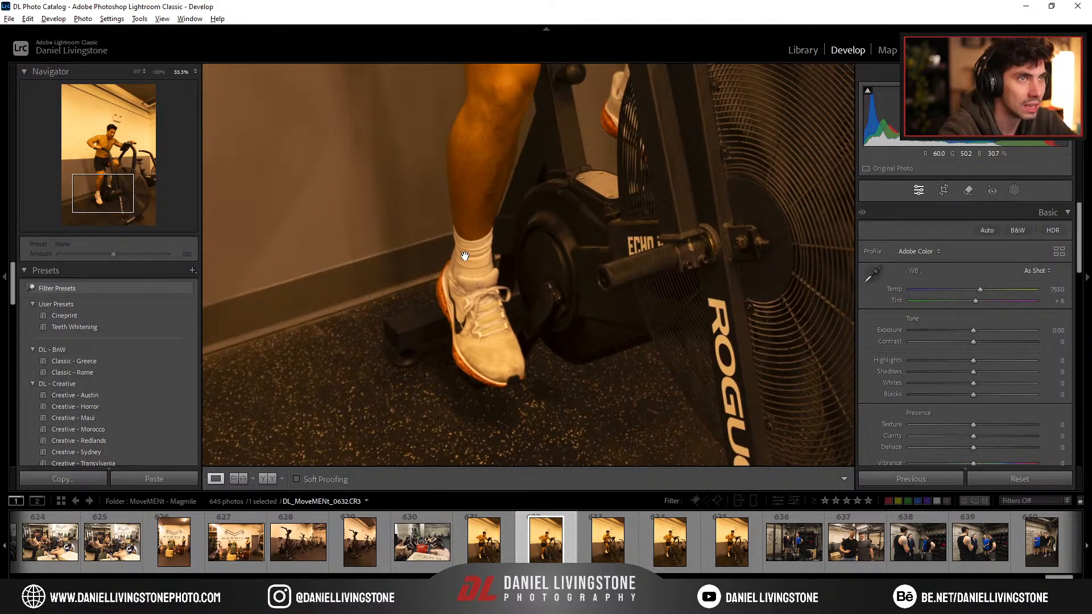
{"action": "left_click", "coordinate": [467, 257]}
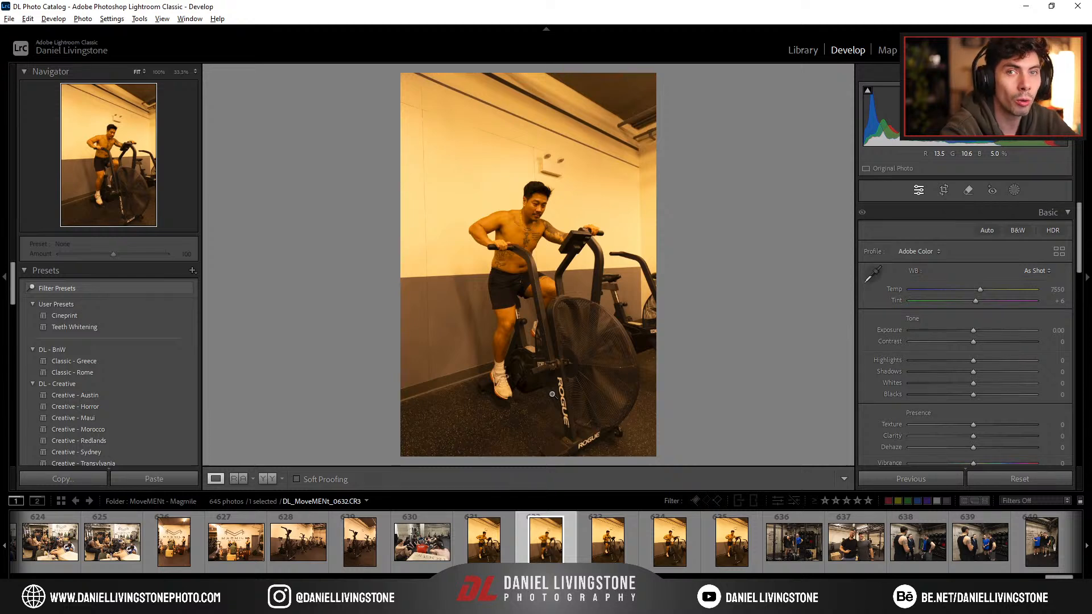
{"action": "left_click", "coordinate": [871, 273]}
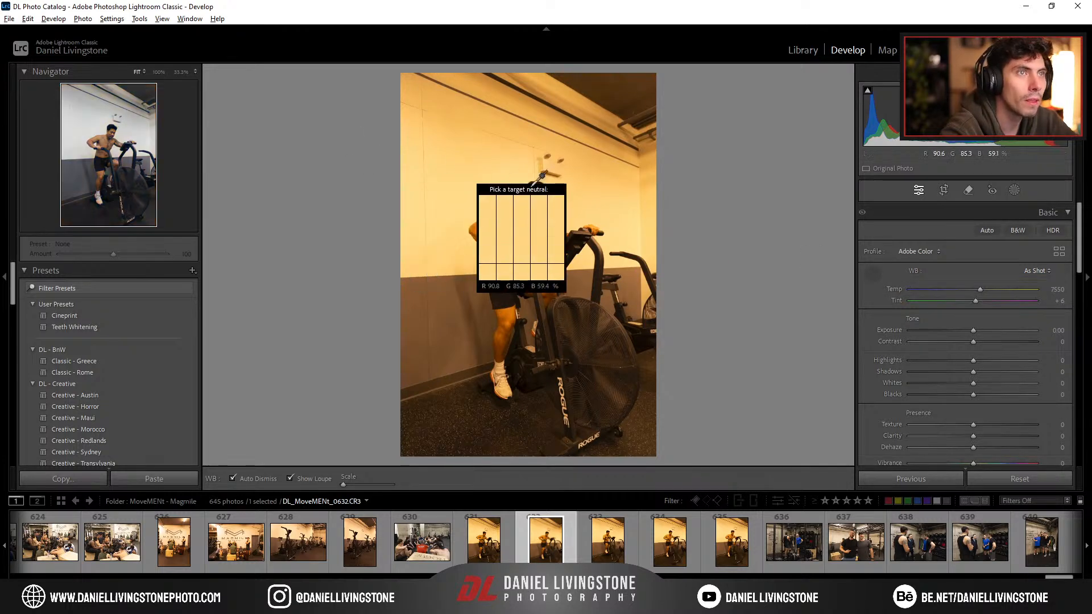
{"action": "left_click", "coordinate": [473, 178]}
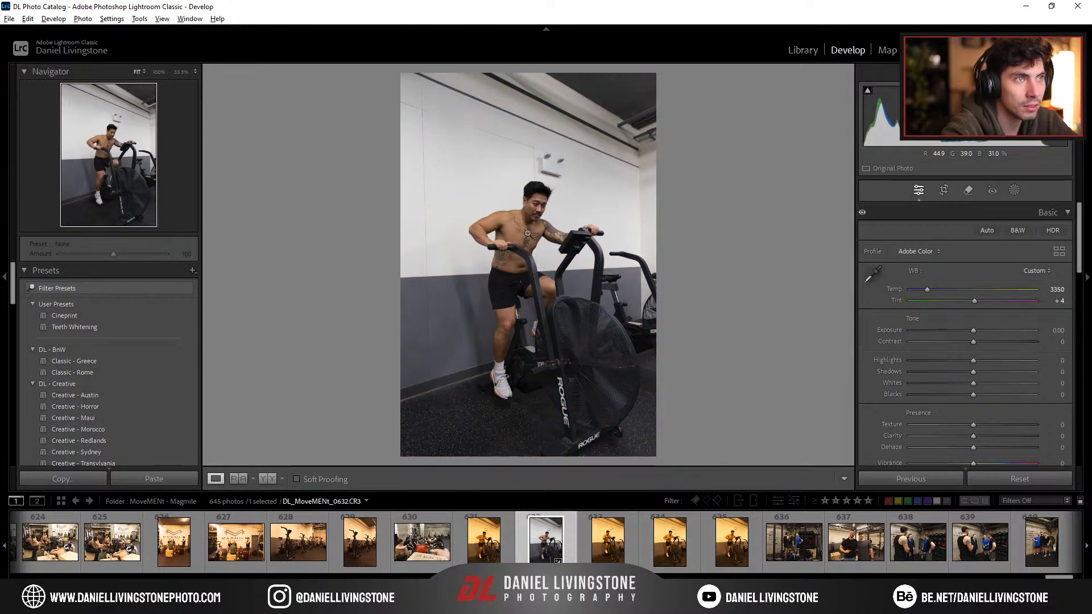
{"action": "left_click", "coordinate": [499, 200]}
{"action": "scroll", "coordinate": [542, 251], "scroll_direction": "down", "scroll_amount": 5}
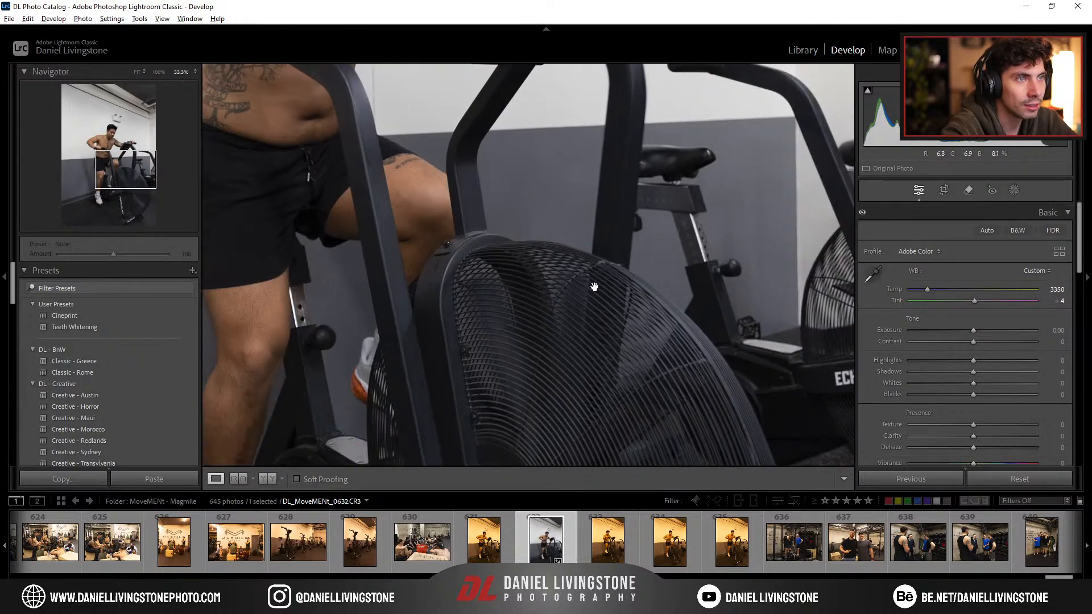
{"action": "left_click_drag", "start_coordinate": [595, 287], "coordinate": [429, 145]}
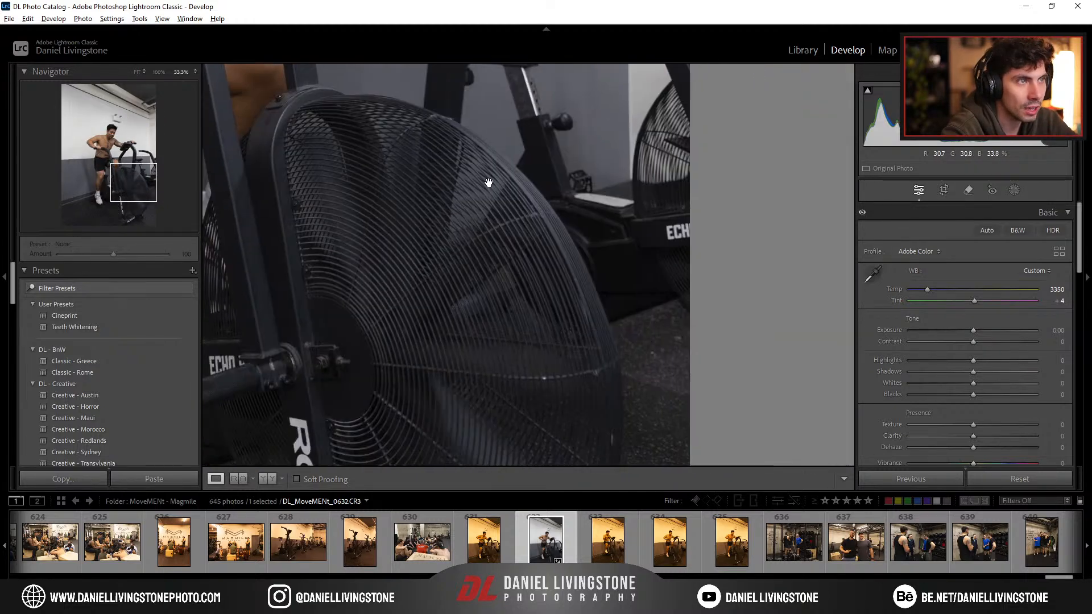
{"action": "left_click_drag", "start_coordinate": [509, 312], "coordinate": [571, 181]}
{"action": "left_click", "coordinate": [572, 181]}
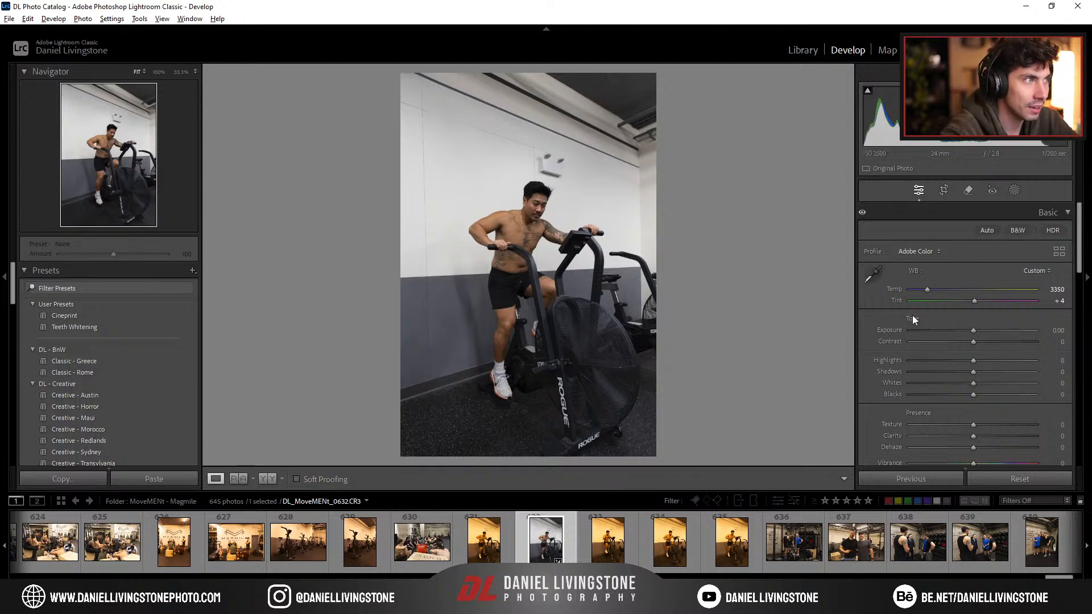
Step: Raise the photo's Vibrance to +48 and check the rider up close
{"action": "scroll", "coordinate": [913, 317], "scroll_direction": "down", "scroll_amount": 5}
{"action": "scroll", "coordinate": [889, 289], "scroll_direction": "up", "scroll_amount": 4}
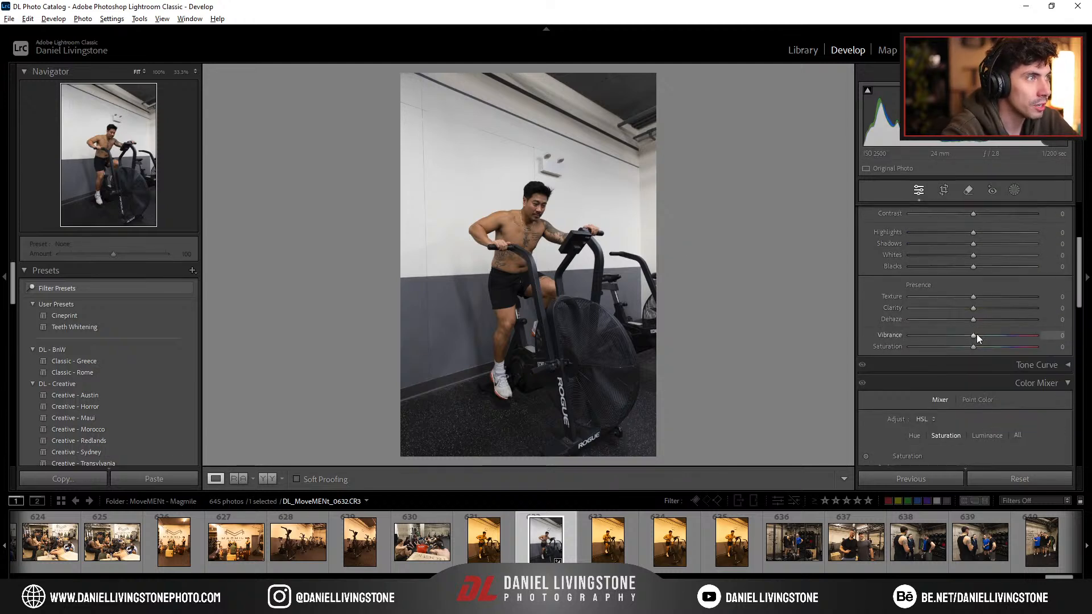
{"action": "left_click_drag", "start_coordinate": [972, 336], "coordinate": [1003, 341]}
{"action": "left_click", "coordinate": [524, 196]}
{"action": "left_click_drag", "start_coordinate": [444, 345], "coordinate": [506, 255]}
{"action": "left_click", "coordinate": [601, 260]}
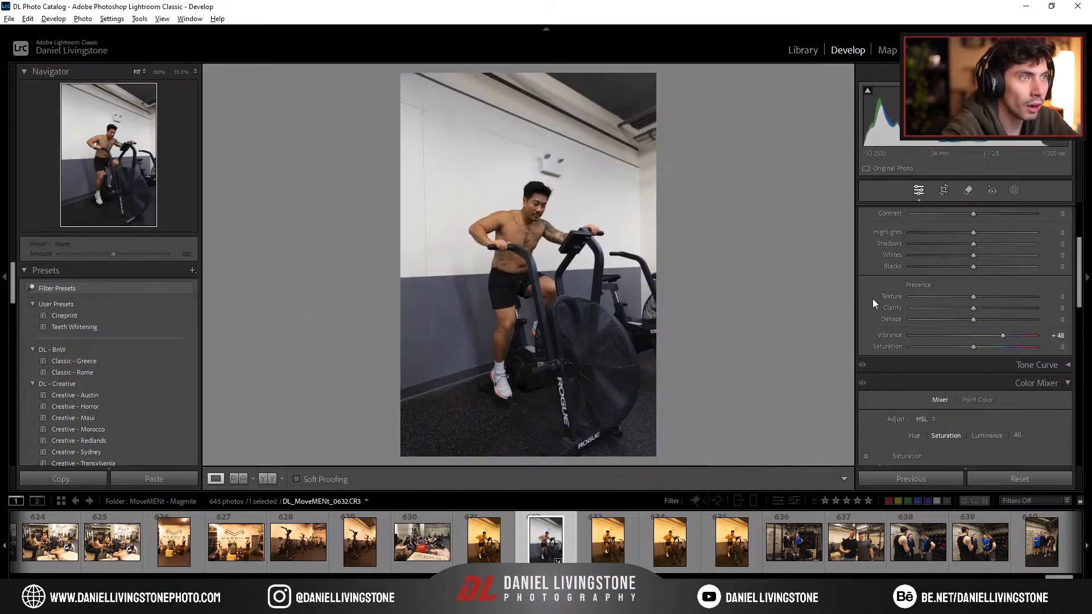
Step: Color grade the shadows blue with hue 232 and saturation 21
{"action": "scroll", "coordinate": [985, 317], "scroll_direction": "up", "scroll_amount": 3}
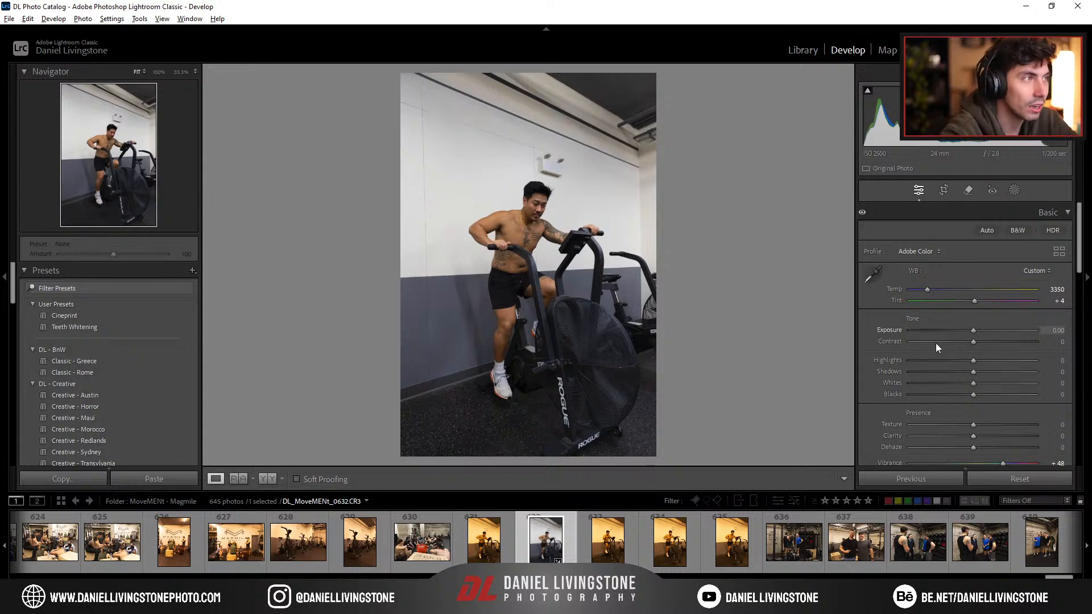
{"action": "scroll", "coordinate": [887, 350], "scroll_direction": "down", "scroll_amount": 10}
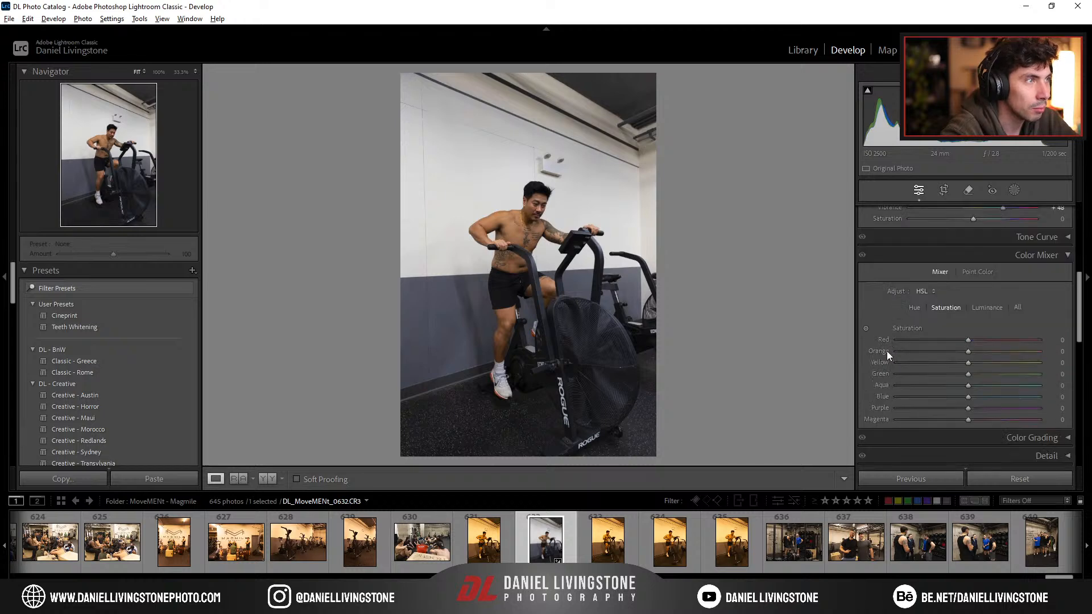
{"action": "left_click", "coordinate": [952, 315]}
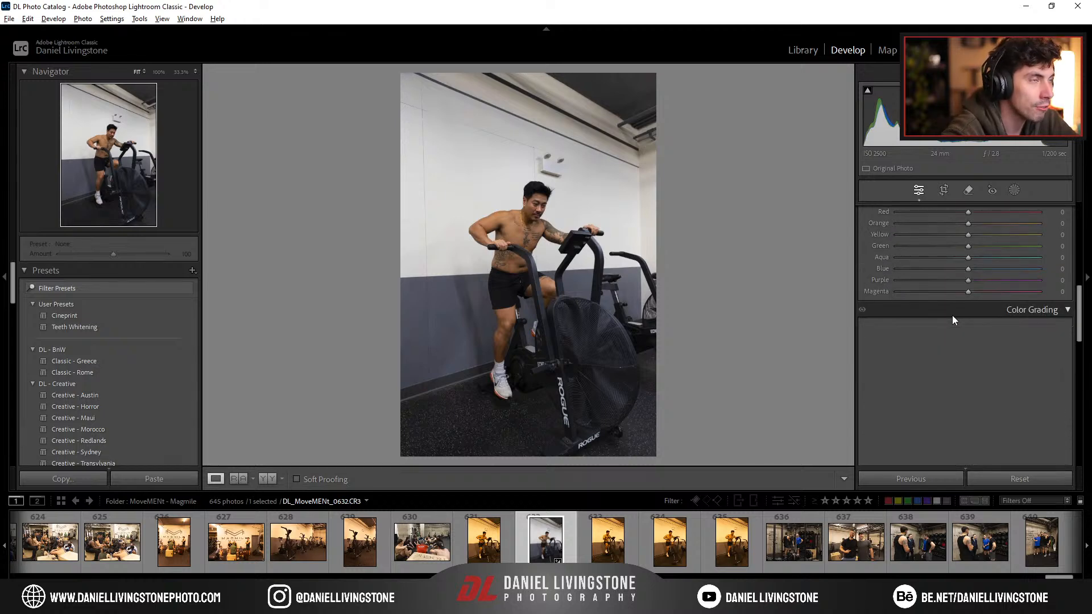
{"action": "scroll", "coordinate": [953, 315], "scroll_direction": "down", "scroll_amount": 3}
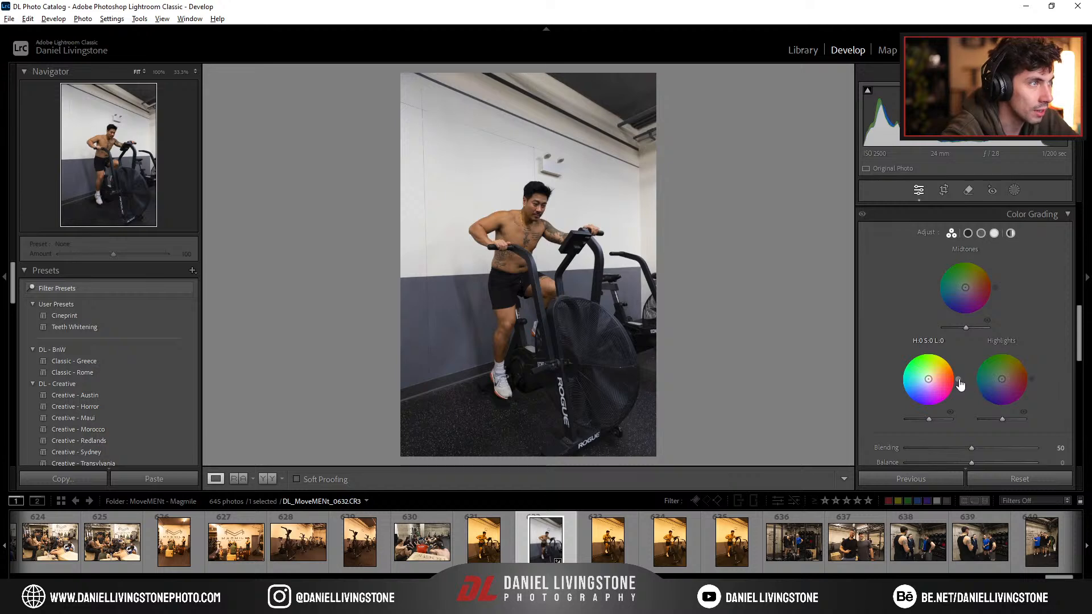
{"action": "left_click", "coordinate": [994, 234]}
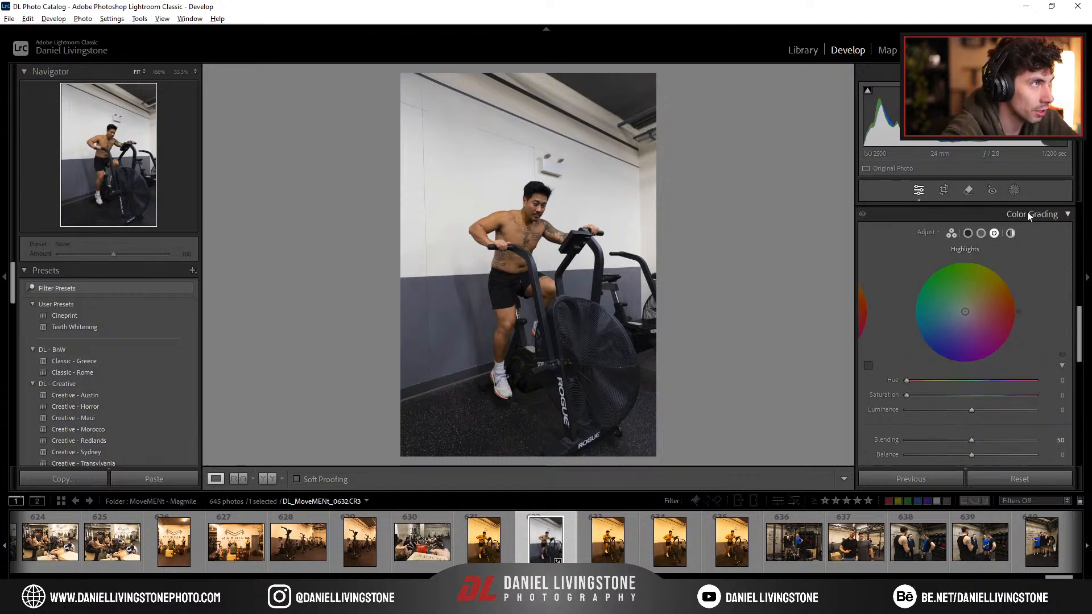
{"action": "left_click", "coordinate": [967, 233]}
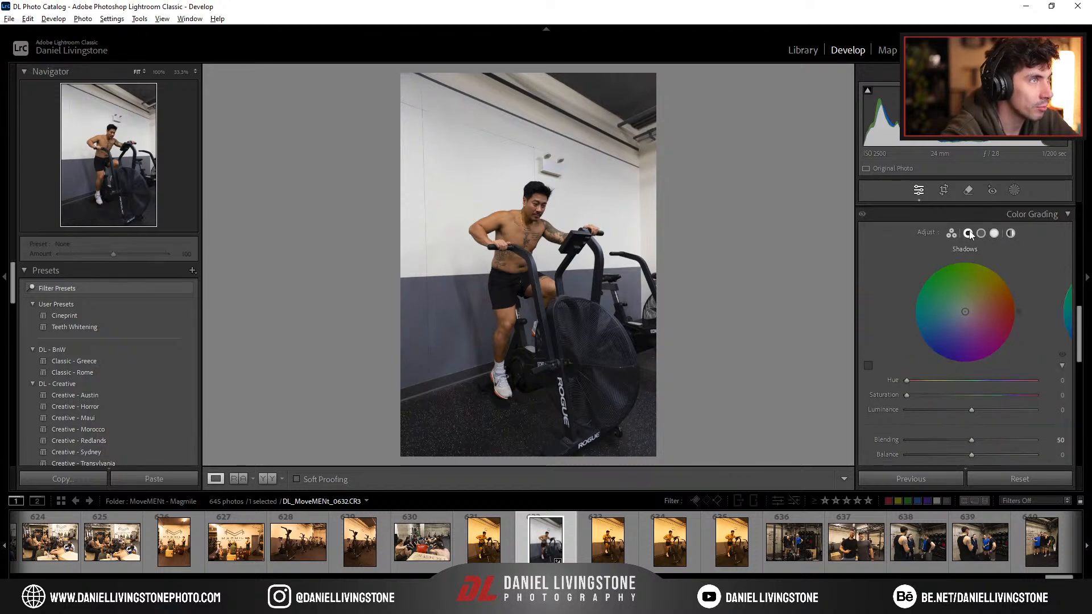
{"action": "left_click_drag", "start_coordinate": [917, 381], "coordinate": [990, 381]}
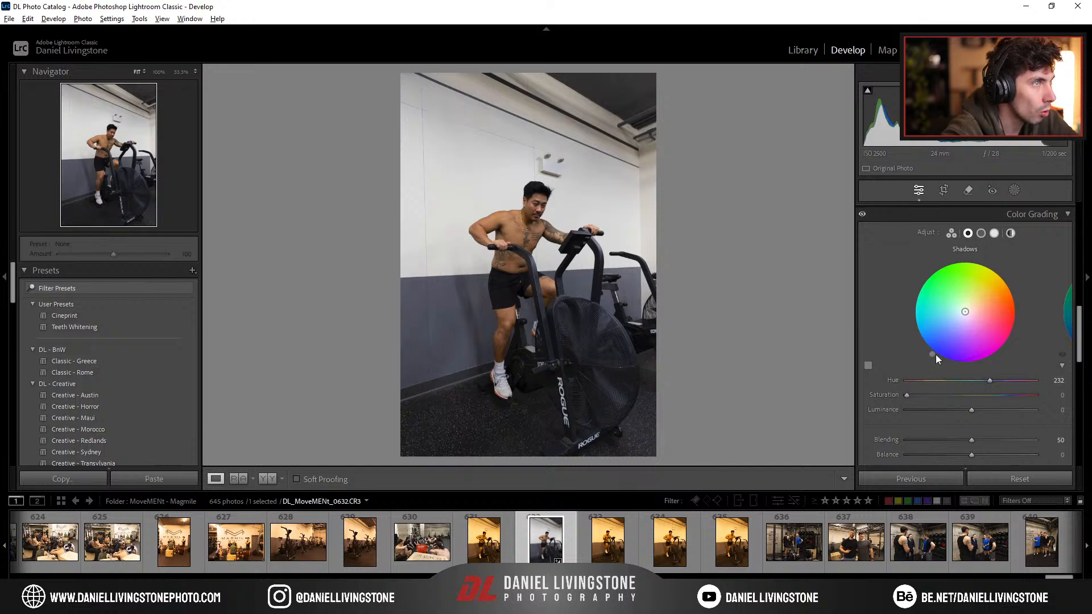
{"action": "left_click_drag", "start_coordinate": [907, 394], "coordinate": [933, 397]}
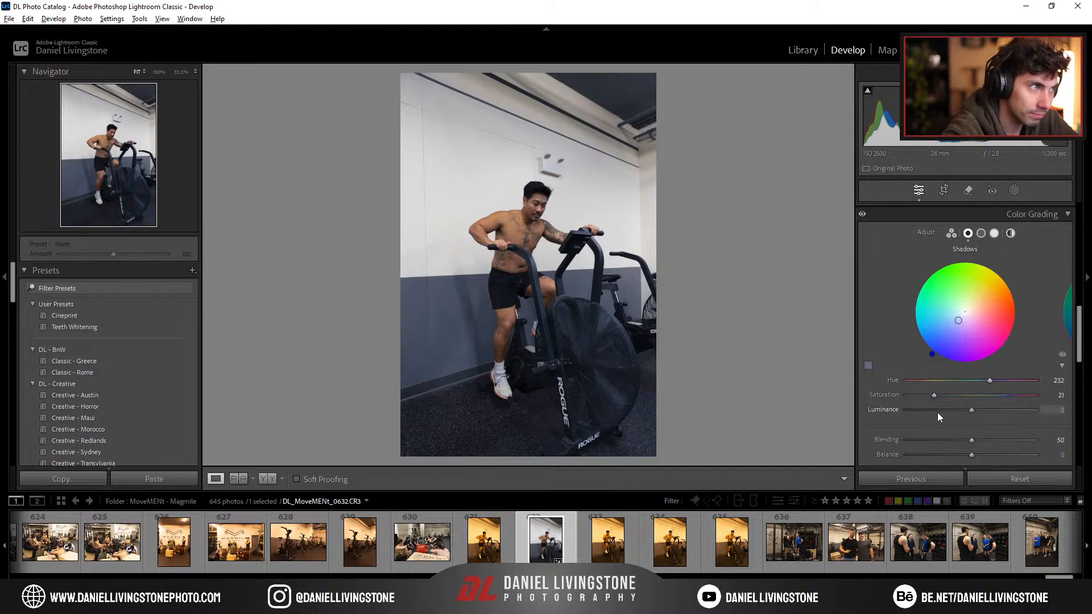
Step: Color grade the highlights cyan with hue 181 and saturation 16
{"action": "left_click", "coordinate": [995, 233]}
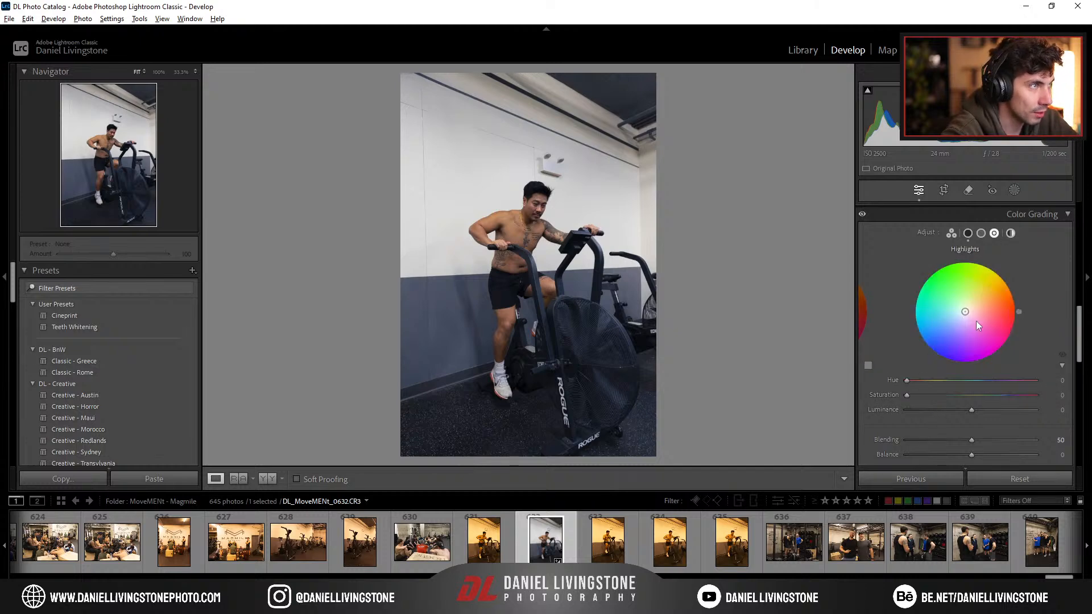
{"action": "left_click_drag", "start_coordinate": [909, 380], "coordinate": [973, 387]}
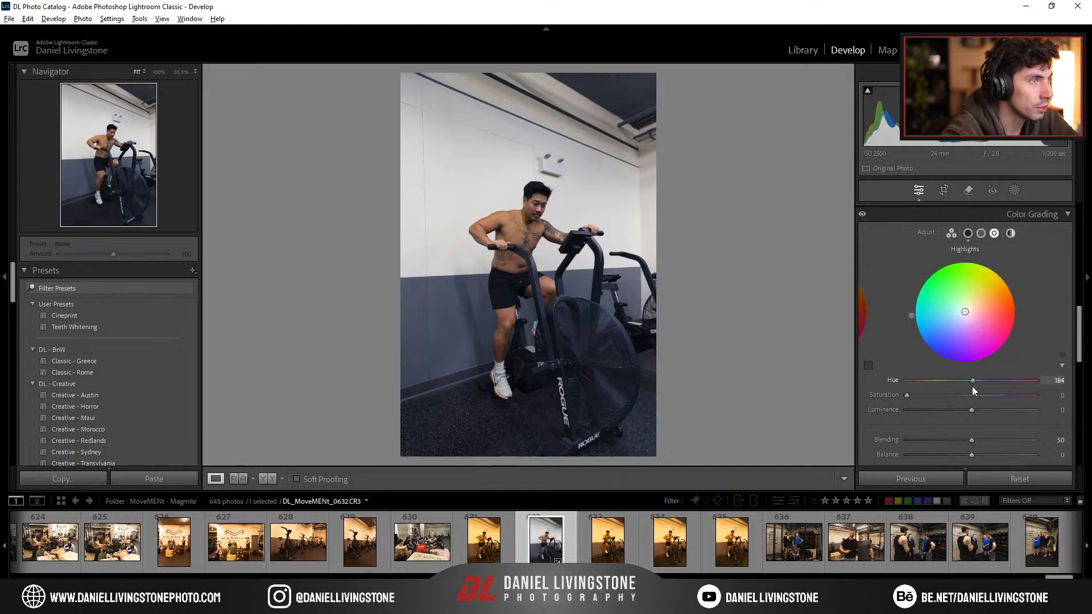
{"action": "left_click_drag", "start_coordinate": [907, 396], "coordinate": [927, 398]}
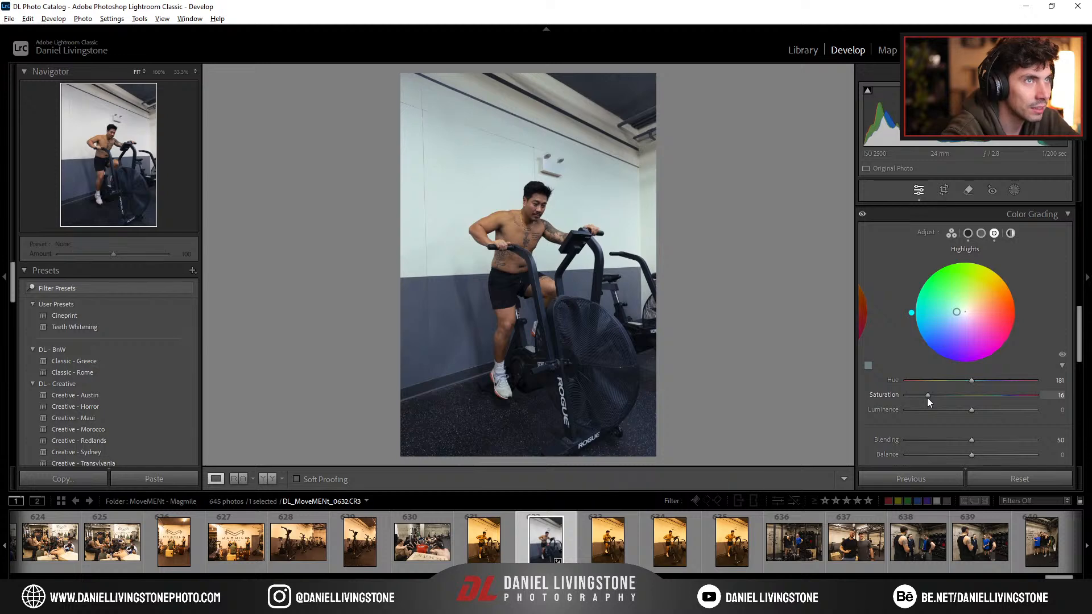
Step: Color grade the midtones orange with hue 38 and saturation 31, and inspect the rider's body, legs and shoes up close
{"action": "left_click", "coordinate": [981, 234]}
{"action": "left_click_drag", "start_coordinate": [907, 381], "coordinate": [949, 398]}
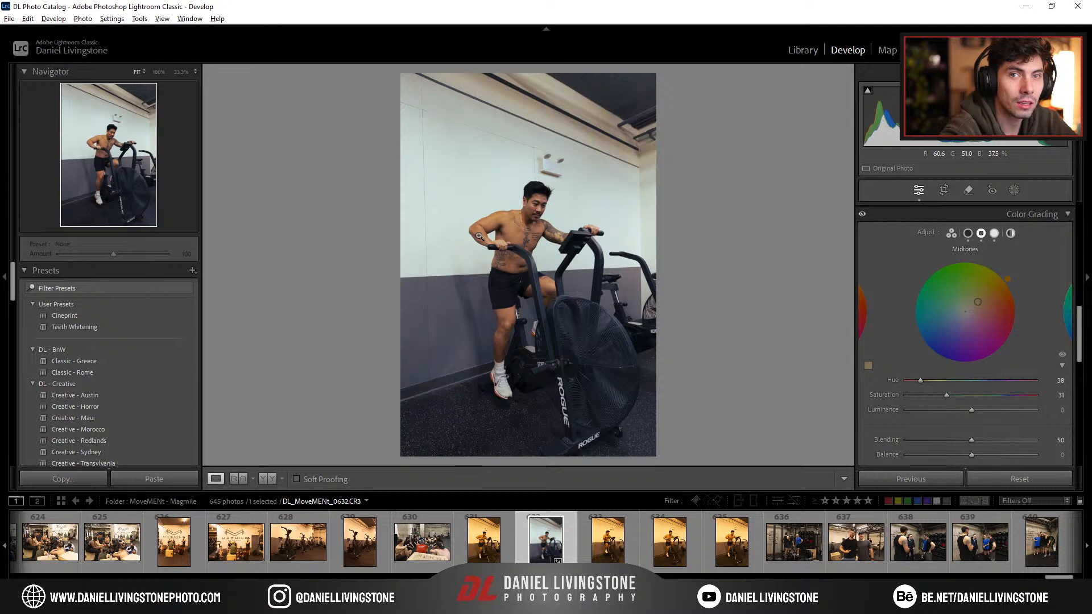
{"action": "left_click", "coordinate": [557, 171]}
{"action": "left_click_drag", "start_coordinate": [566, 413], "coordinate": [743, 161]}
{"action": "left_click_drag", "start_coordinate": [625, 330], "coordinate": [672, 202]}
{"action": "left_click_drag", "start_coordinate": [586, 296], "coordinate": [682, 198]}
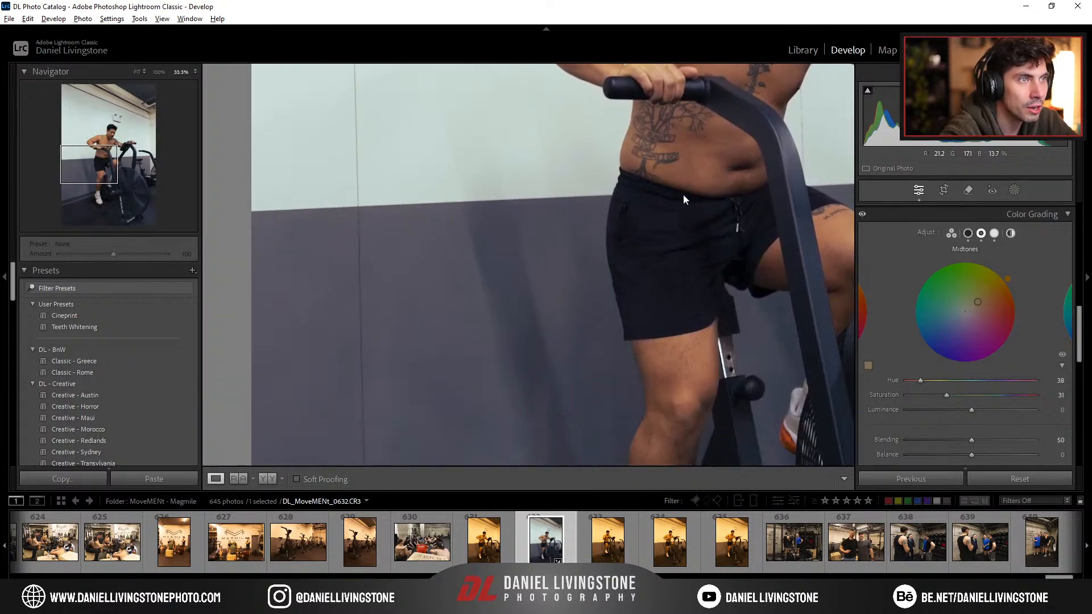
{"action": "left_click_drag", "start_coordinate": [608, 273], "coordinate": [635, 162]}
{"action": "left_click_drag", "start_coordinate": [792, 337], "coordinate": [546, 197]}
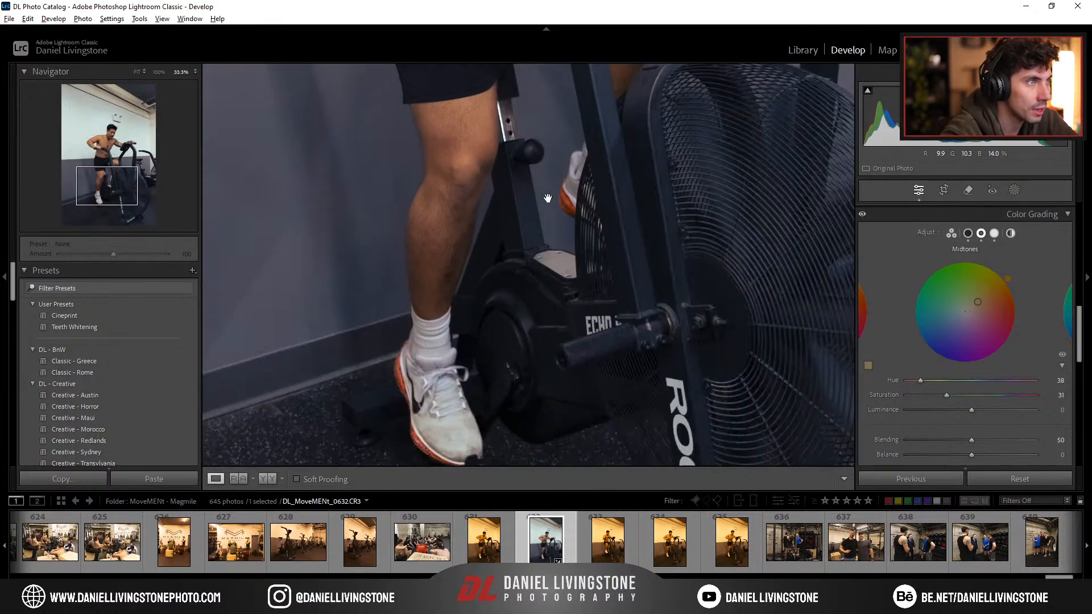
{"action": "left_click", "coordinate": [611, 254]}
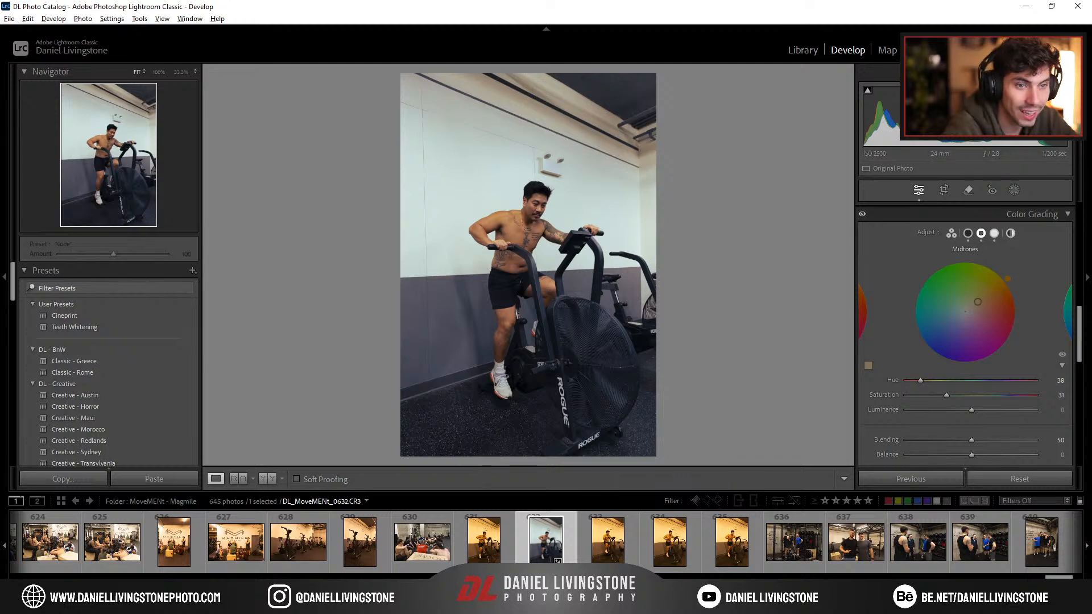
Step: Look at the Youtube Playlist Randomizer in the browser, check the culling progress in Aftershoot and return to Lightroom Classic
{"action": "key", "text": "alt+Tab"}
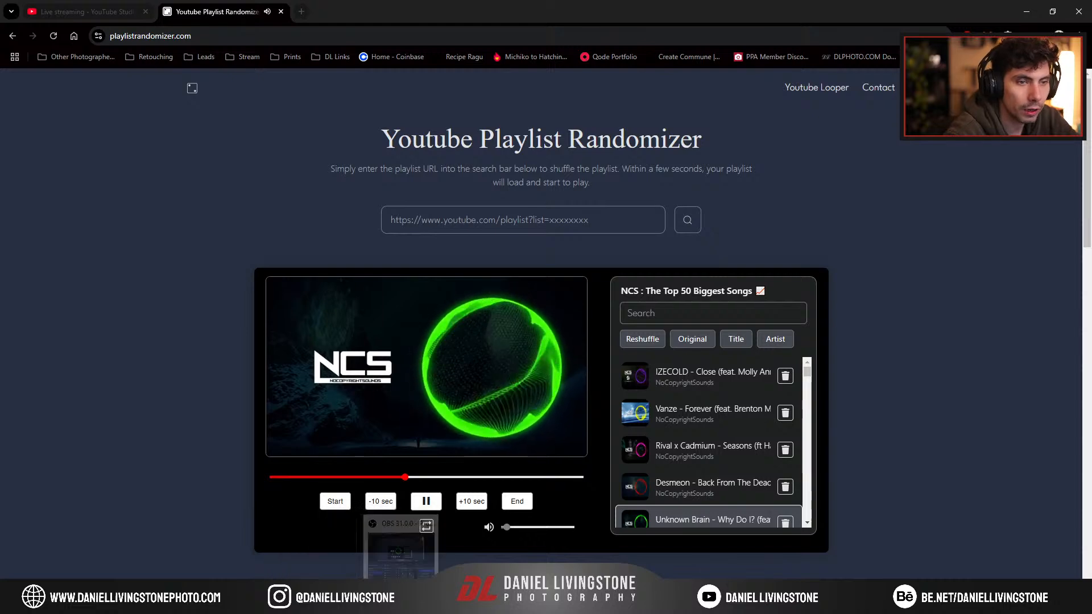
{"action": "left_click", "coordinate": [318, 602]}
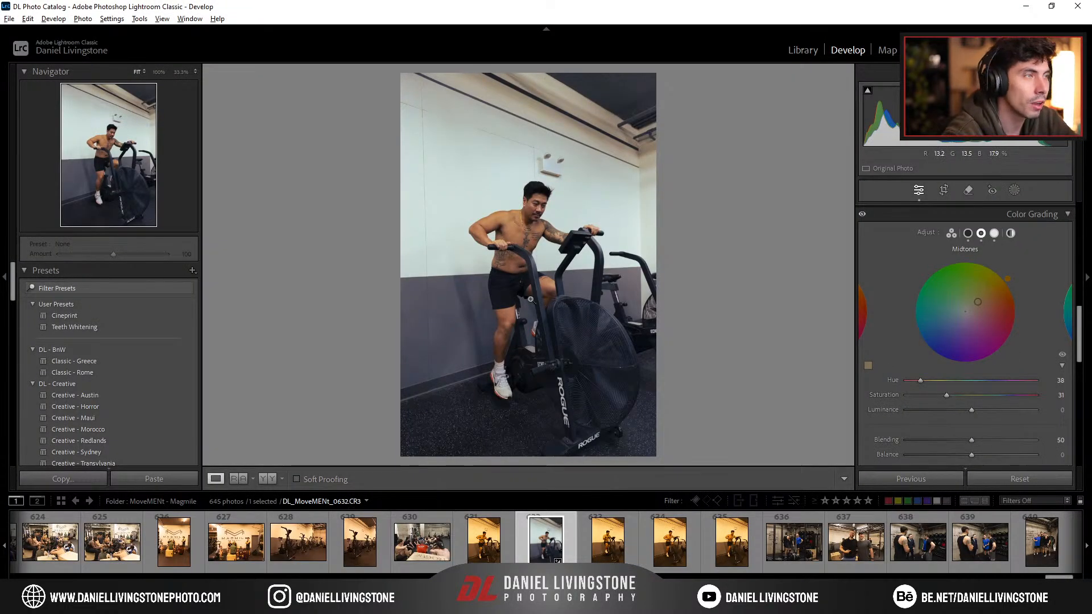
{"action": "left_click", "coordinate": [461, 602]}
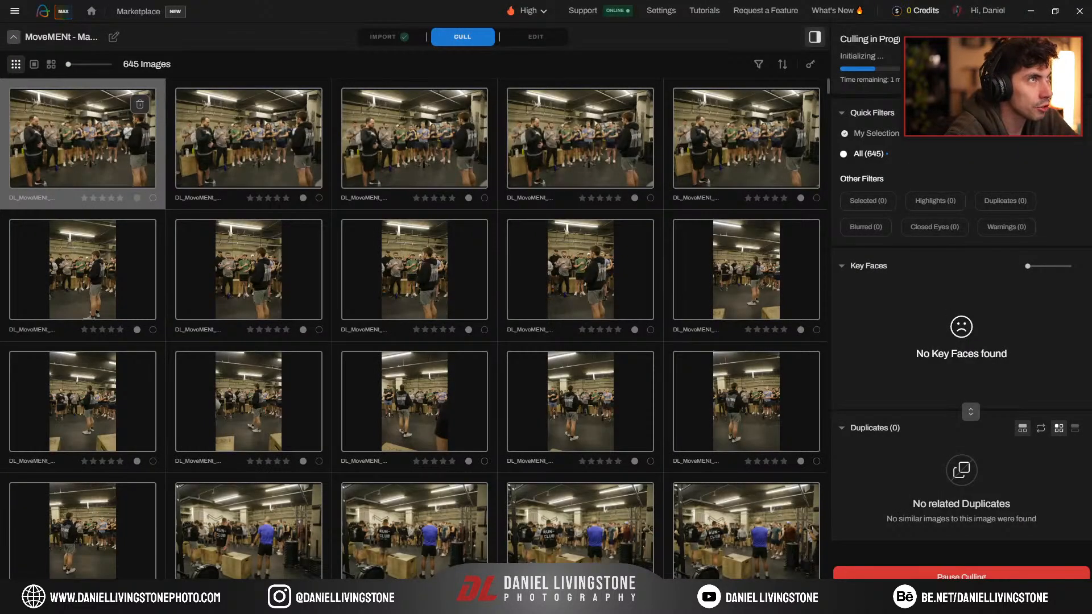
{"action": "left_click", "coordinate": [330, 602]}
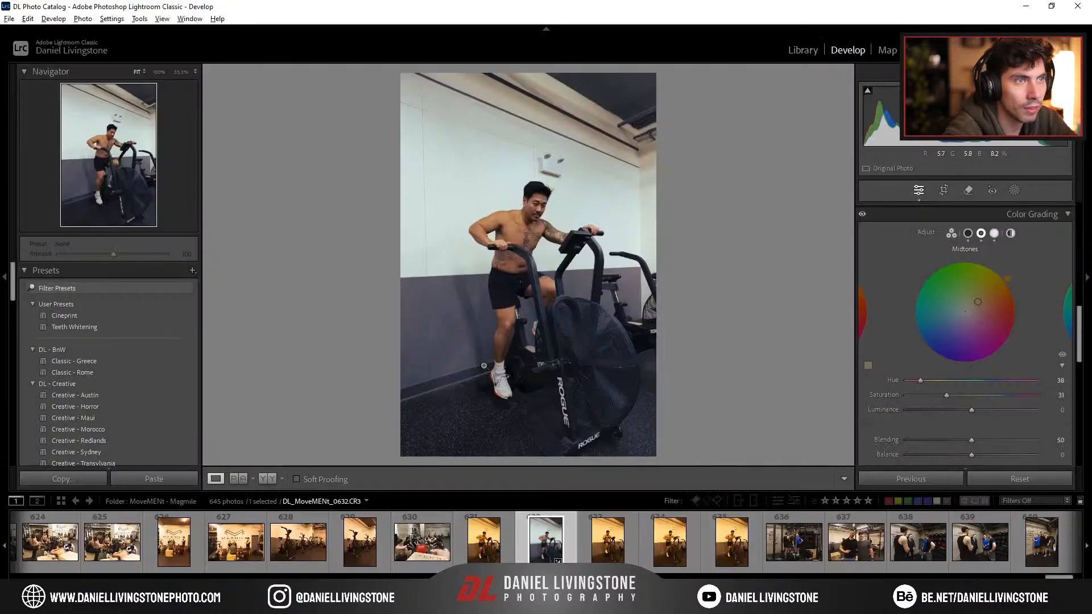
Step: Apply the Lifestyle - Tungsten preset to the exercise bike photo and inspect the rider up close
{"action": "left_click", "coordinate": [540, 219]}
{"action": "left_click", "coordinate": [541, 241]}
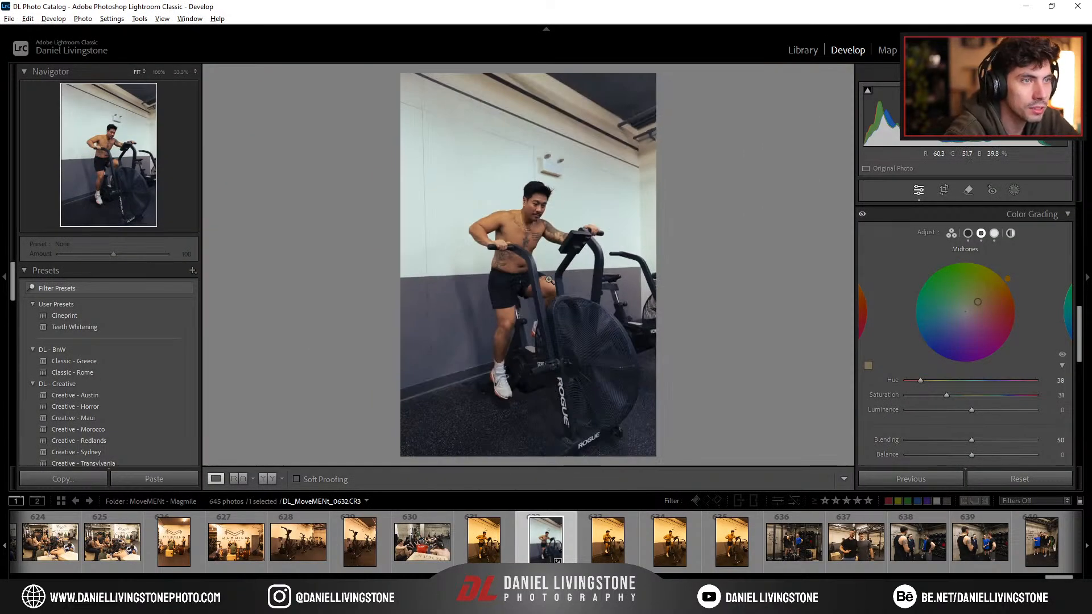
{"action": "scroll", "coordinate": [165, 373], "scroll_direction": "down", "scroll_amount": 5}
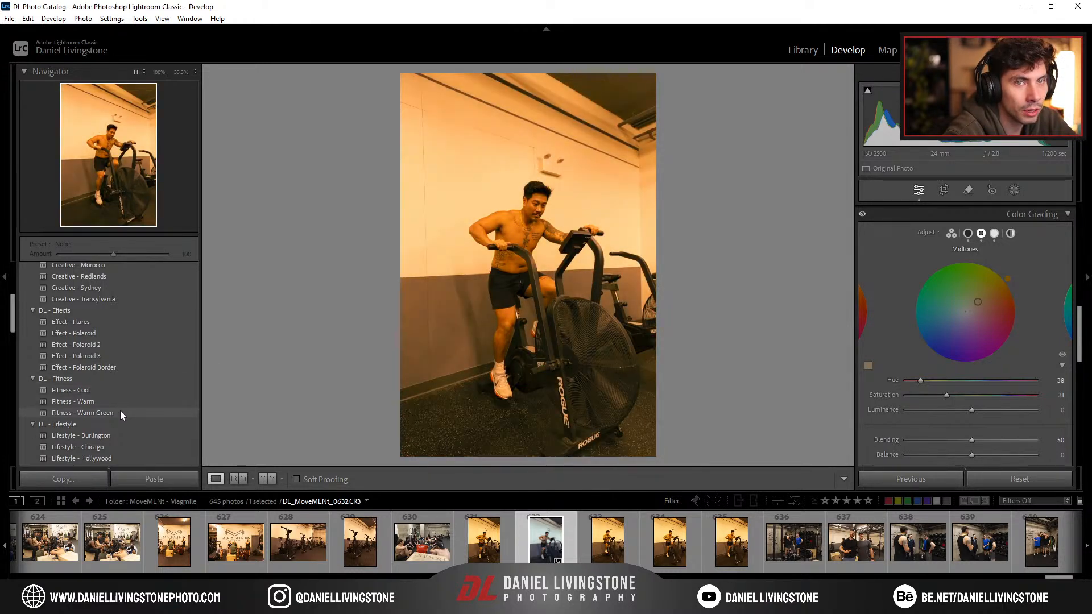
{"action": "scroll", "coordinate": [117, 389], "scroll_direction": "down", "scroll_amount": 3}
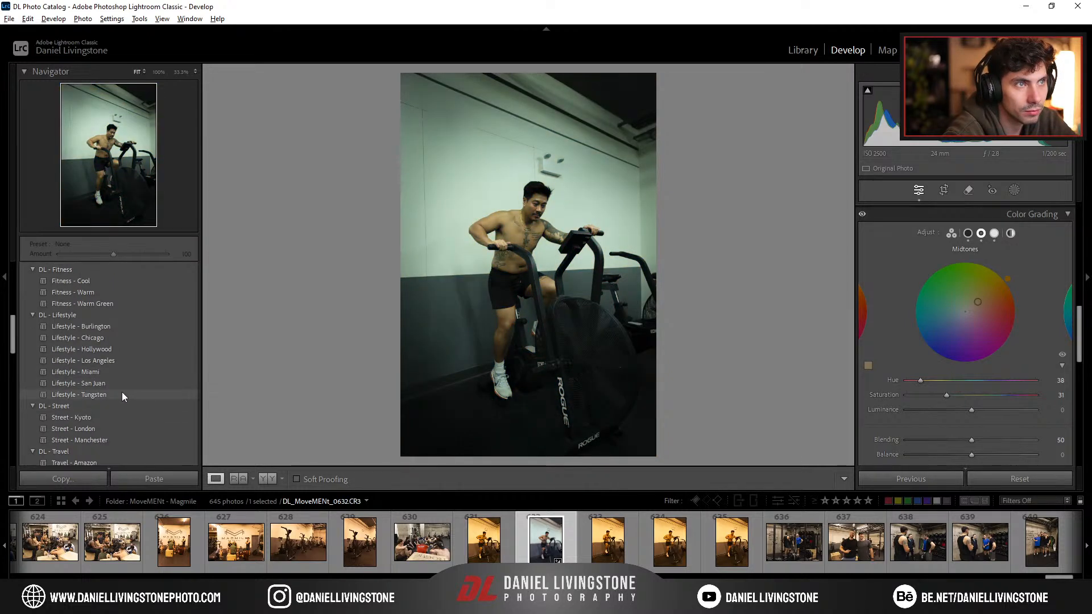
{"action": "left_click", "coordinate": [122, 394]}
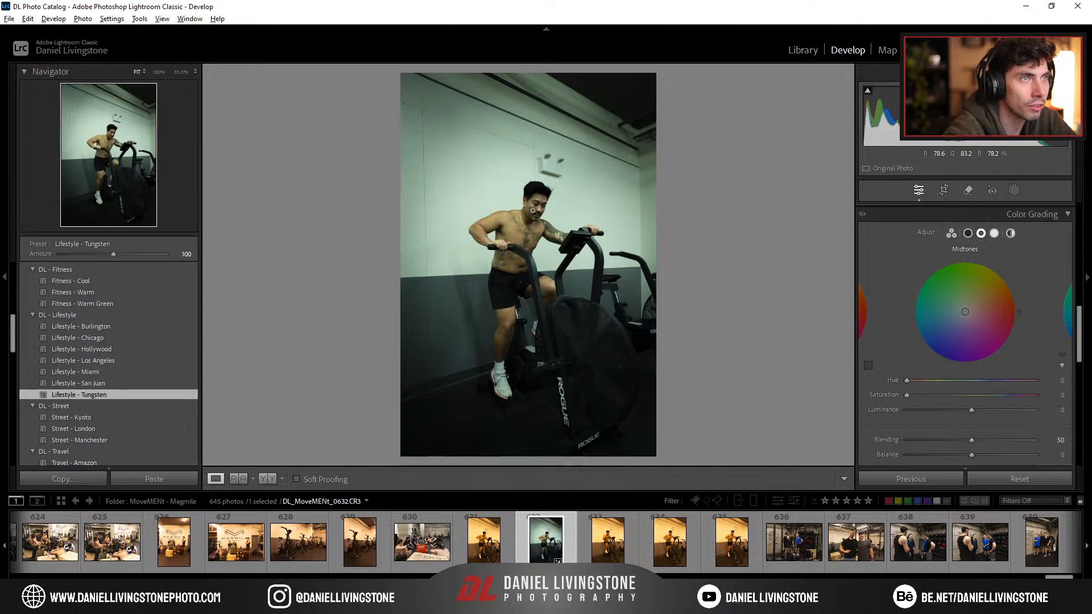
{"action": "left_click", "coordinate": [563, 209]}
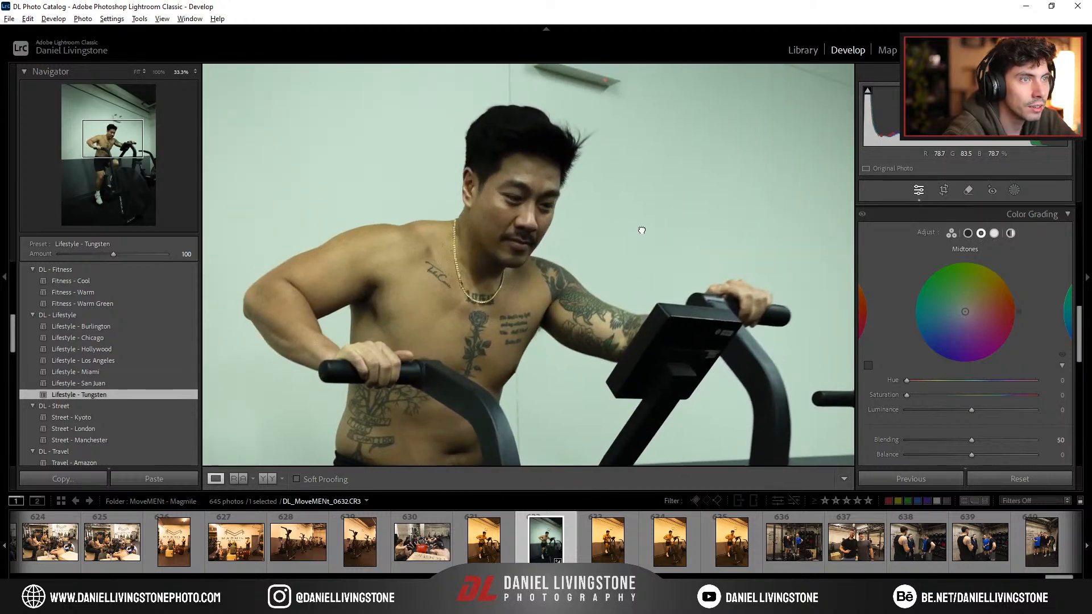
{"action": "left_click", "coordinate": [635, 239]}
Step: Set exposure to +0.25, contrast -10, highlights +29, whites -38 and blacks -14, and raise the photo's vibrance
{"action": "scroll", "coordinate": [938, 343], "scroll_direction": "up", "scroll_amount": 15}
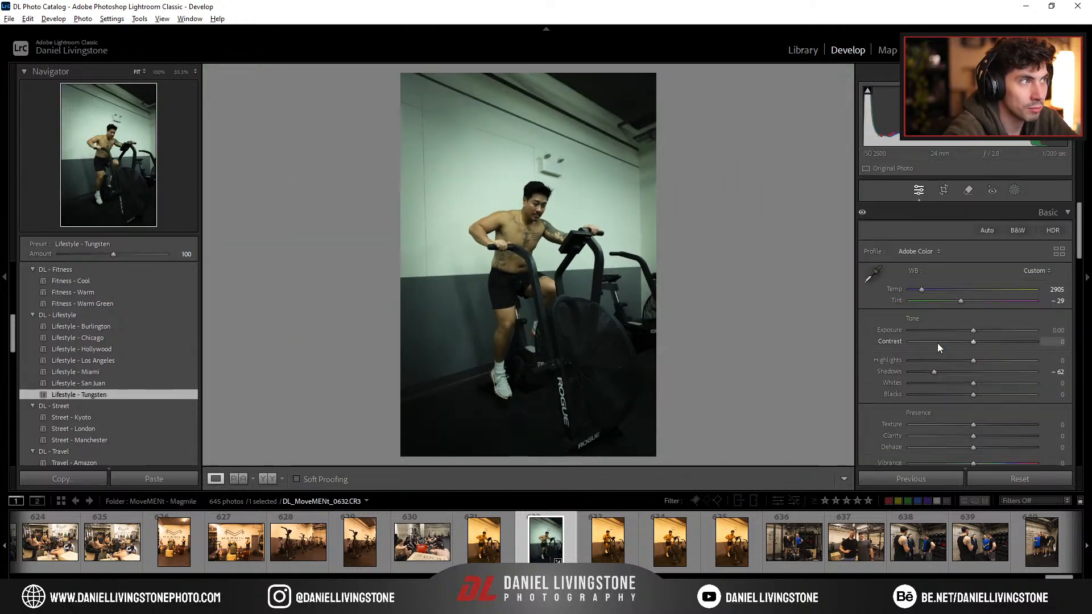
{"action": "left_click", "coordinate": [532, 254]}
{"action": "left_click", "coordinate": [535, 256]}
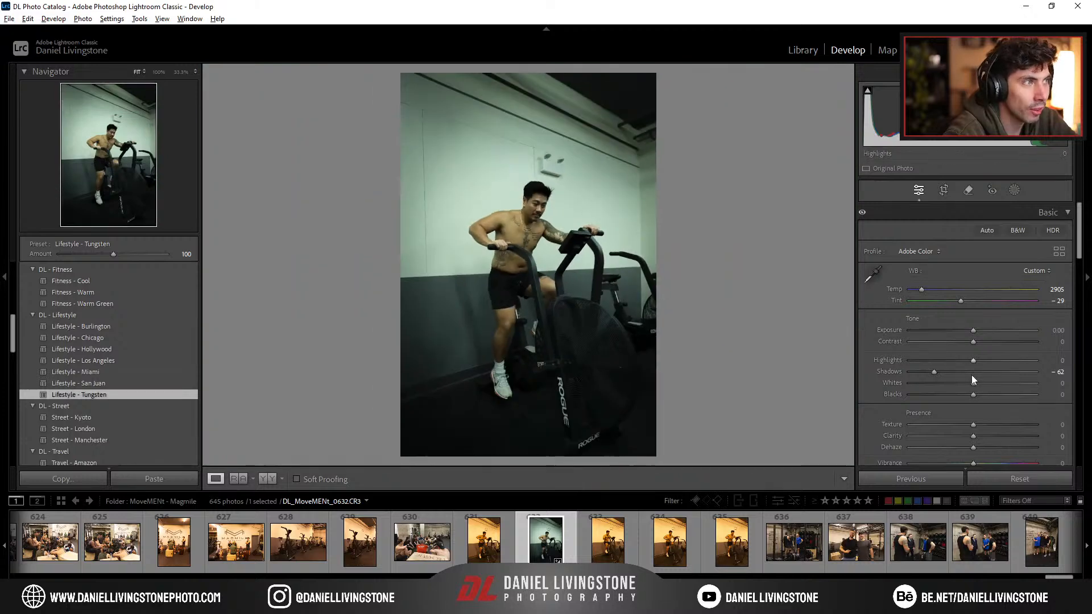
{"action": "left_click_drag", "start_coordinate": [977, 362], "coordinate": [964, 398]}
{"action": "mouse_move", "coordinate": [972, 345]}
{"action": "left_mouse_down"}
{"action": "mouse_move", "coordinate": [982, 347]}
{"action": "mouse_move", "coordinate": [958, 346]}
{"action": "mouse_move", "coordinate": [982, 334]}
{"action": "left_mouse_up"}
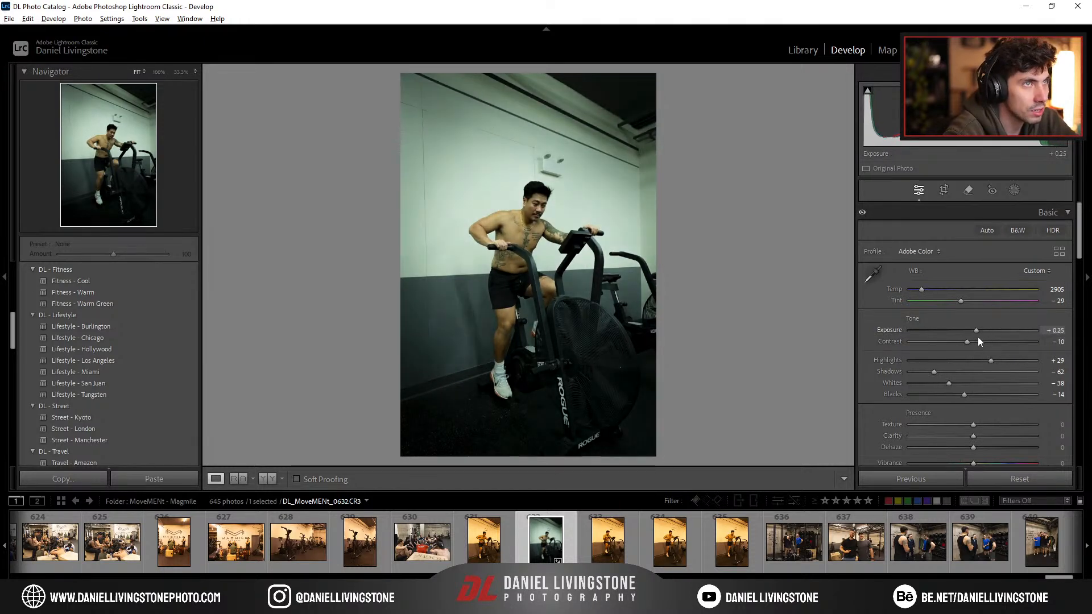
{"action": "left_click_drag", "start_coordinate": [614, 213], "coordinate": [655, 210]}
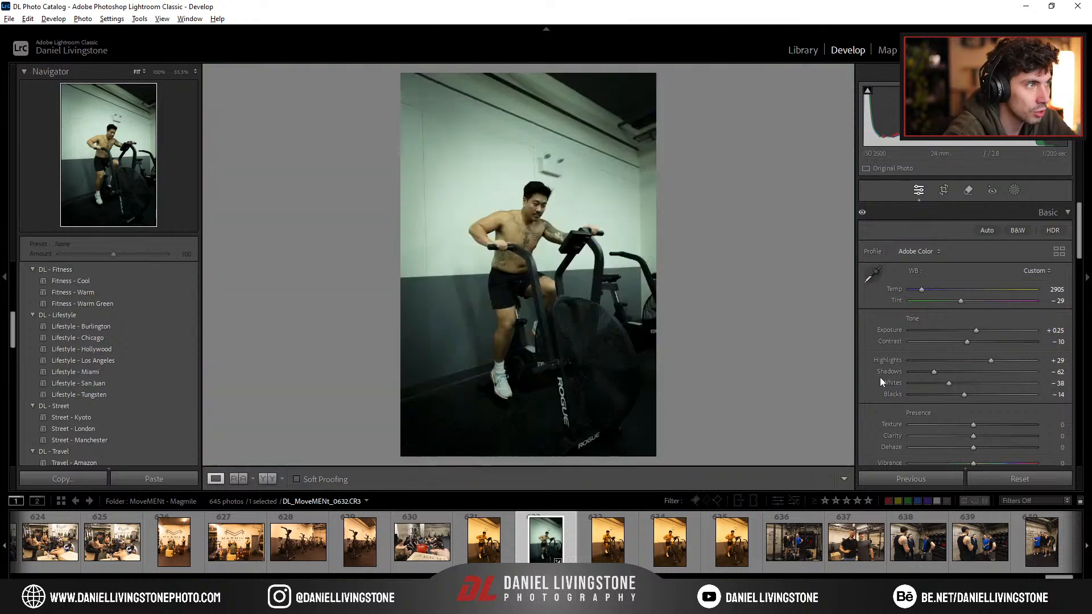
{"action": "scroll", "coordinate": [917, 342], "scroll_direction": "down", "scroll_amount": 2}
{"action": "scroll", "coordinate": [963, 362], "scroll_direction": "up", "scroll_amount": 2}
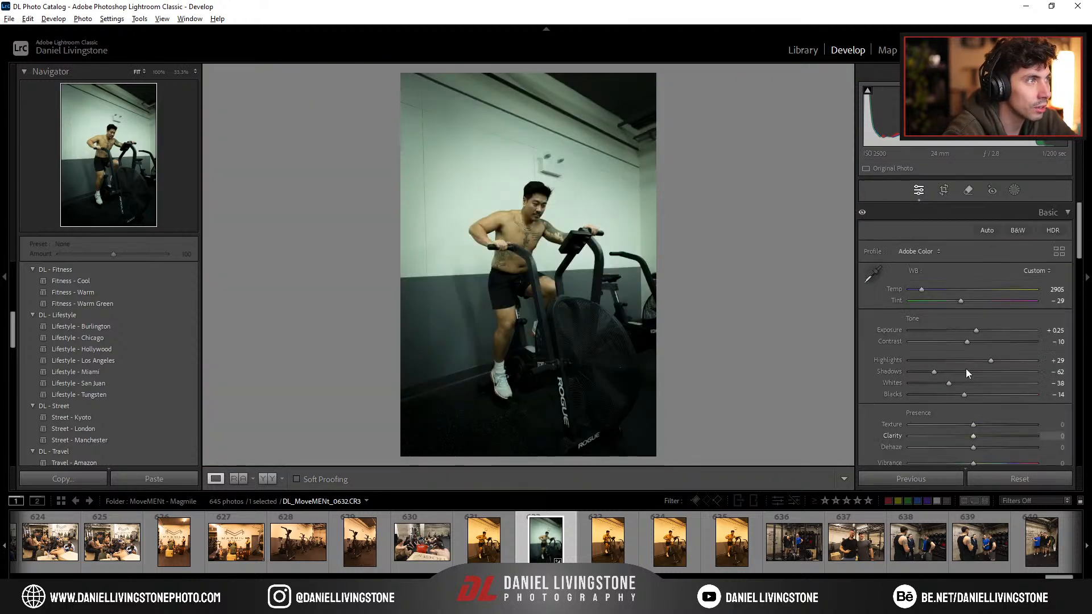
{"action": "left_click_drag", "start_coordinate": [973, 462], "coordinate": [976, 465]}
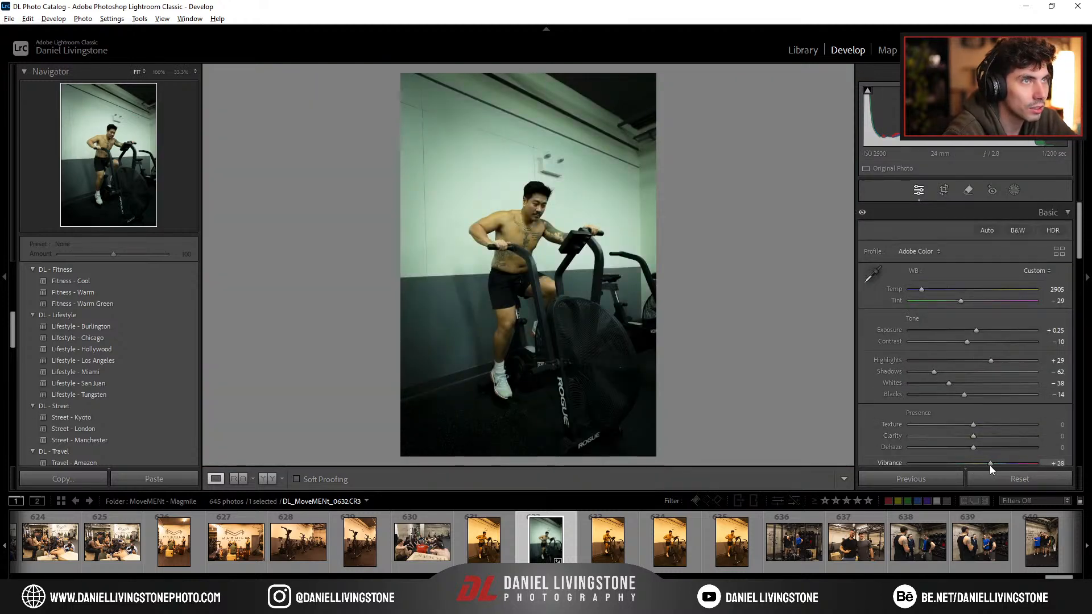
Step: Set the post-crop vignette to amount -53, midpoint 28, roundness +68 and feather 97, and check the rider up close
{"action": "scroll", "coordinate": [965, 348], "scroll_direction": "down", "scroll_amount": 10}
{"action": "scroll", "coordinate": [964, 361], "scroll_direction": "down", "scroll_amount": 4}
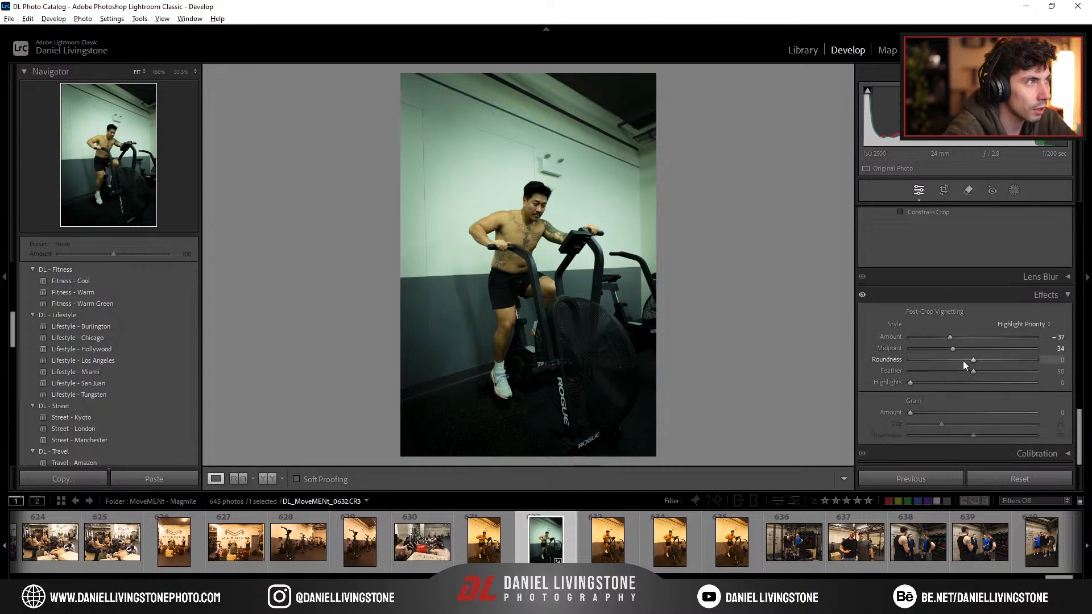
{"action": "left_click_drag", "start_coordinate": [951, 339], "coordinate": [1032, 375]}
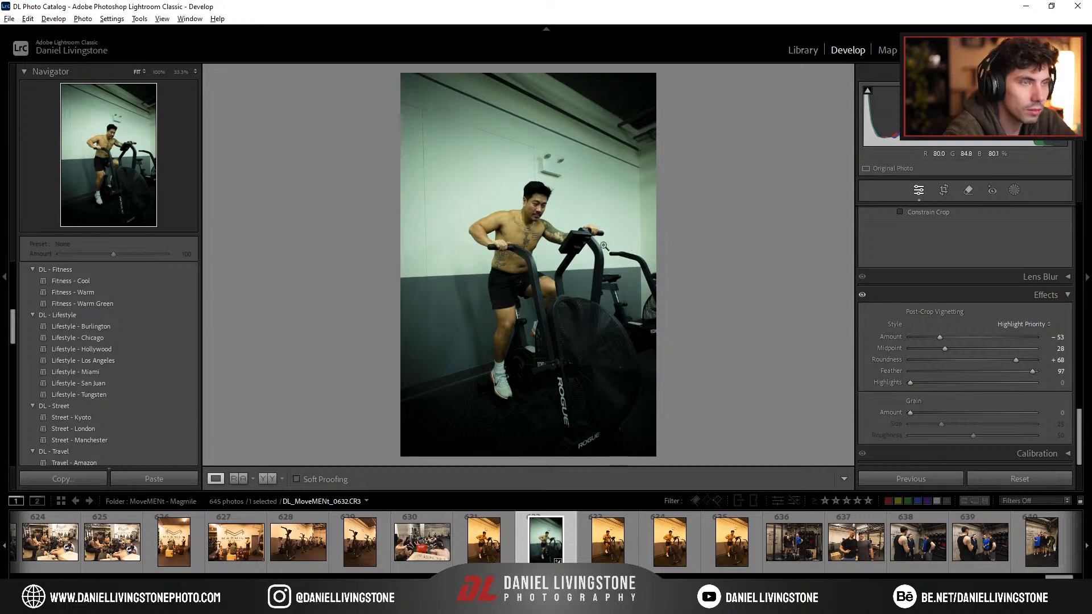
{"action": "left_click", "coordinate": [553, 211]}
{"action": "left_click_drag", "start_coordinate": [557, 198], "coordinate": [639, 224]}
{"action": "left_click", "coordinate": [640, 225]}
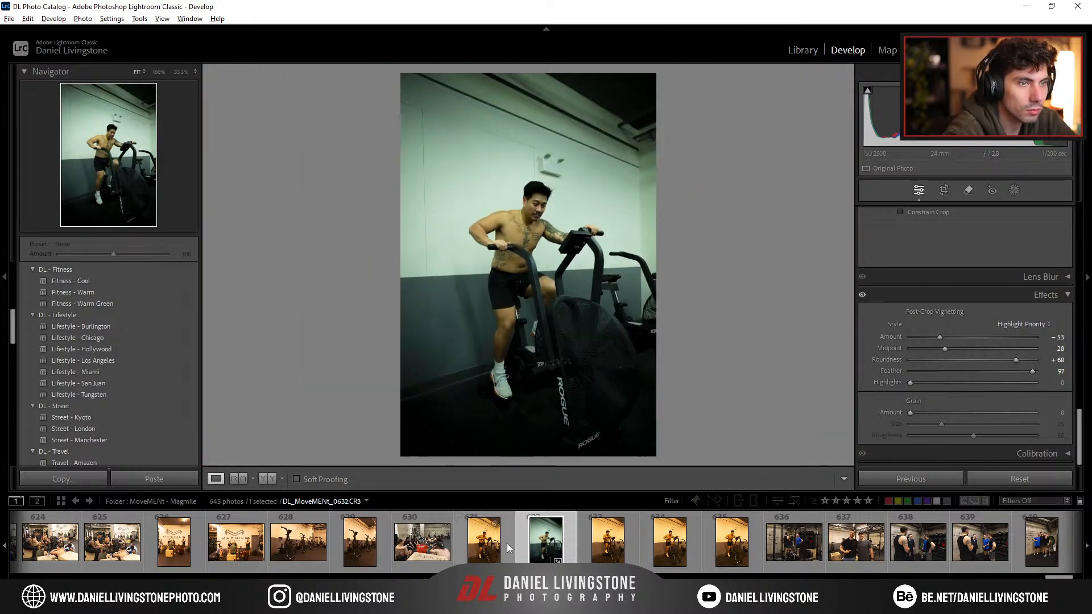
Step: Compare the graded photo with the neighbouring unedited exercise bike shots and open DL_MoveMENt_0631.CR3
{"action": "left_click", "coordinate": [481, 549]}
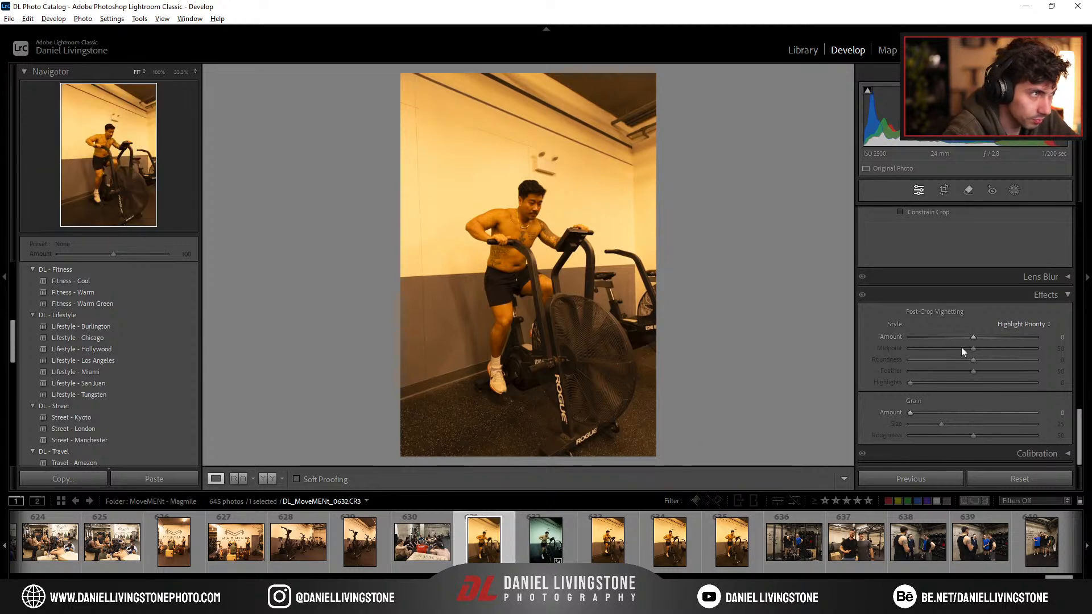
{"action": "left_click", "coordinate": [555, 541]}
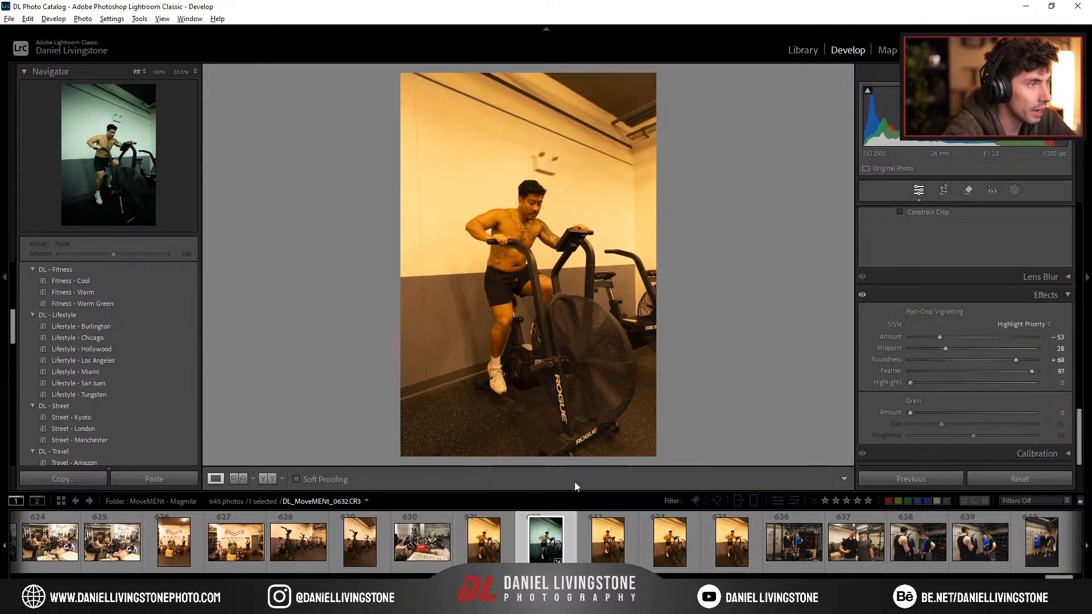
{"action": "scroll", "coordinate": [299, 560], "scroll_direction": "up", "scroll_amount": 3}
{"action": "scroll", "coordinate": [299, 560], "scroll_direction": "down", "scroll_amount": 3}
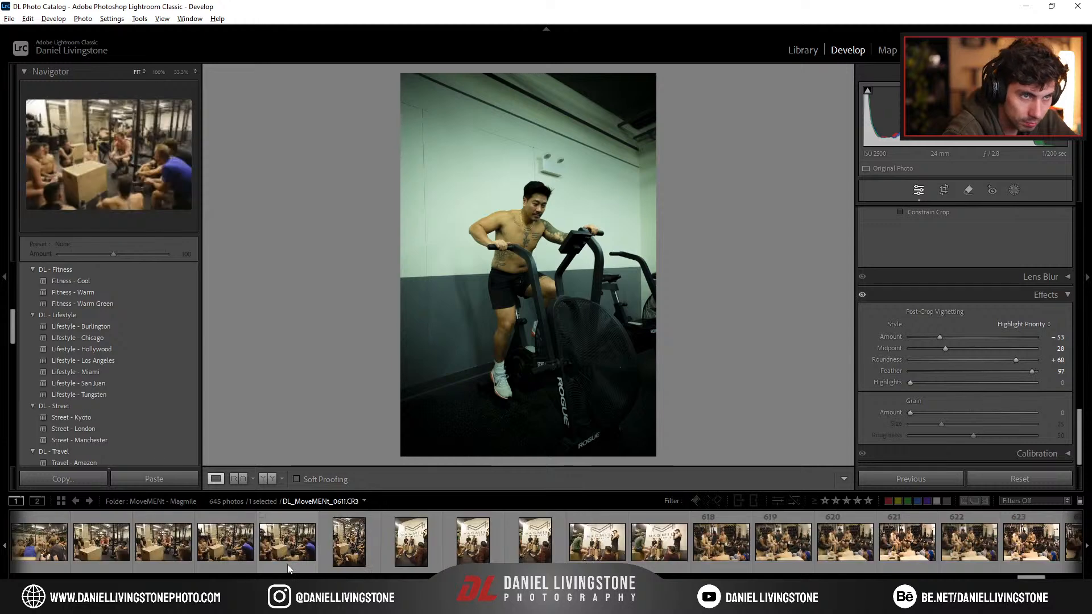
{"action": "left_click", "coordinate": [778, 543]}
{"action": "left_click", "coordinate": [724, 546]}
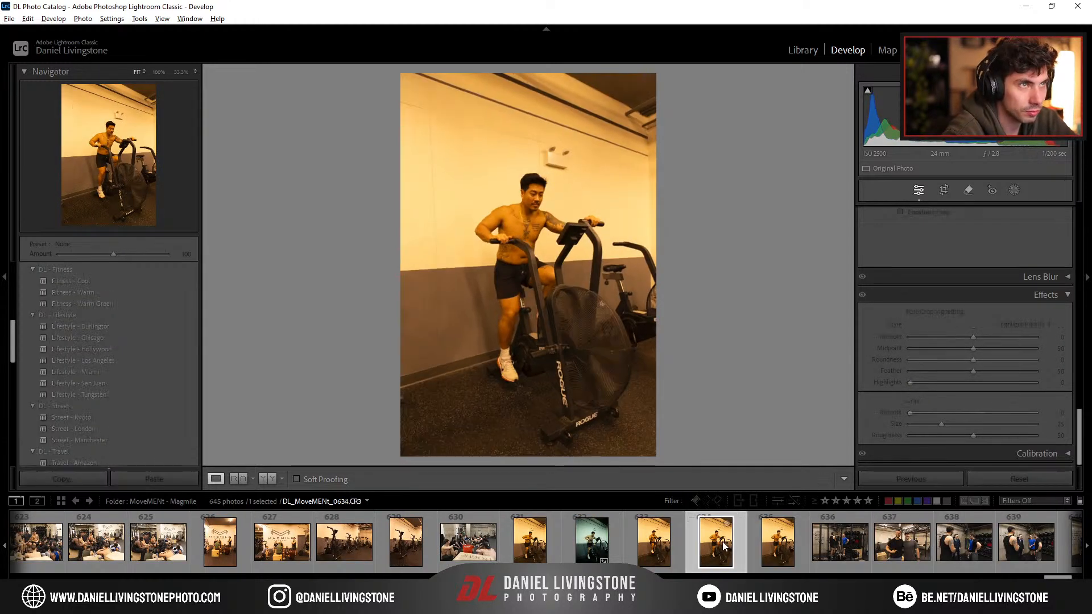
{"action": "left_click", "coordinate": [659, 545]}
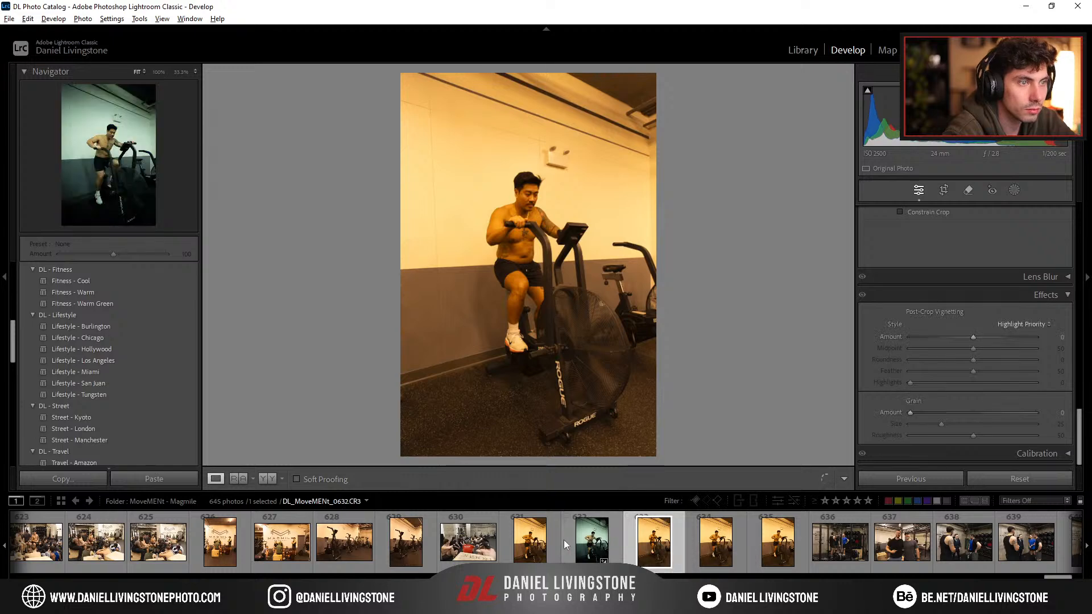
{"action": "left_click", "coordinate": [592, 544]}
{"action": "left_click", "coordinate": [537, 543]}
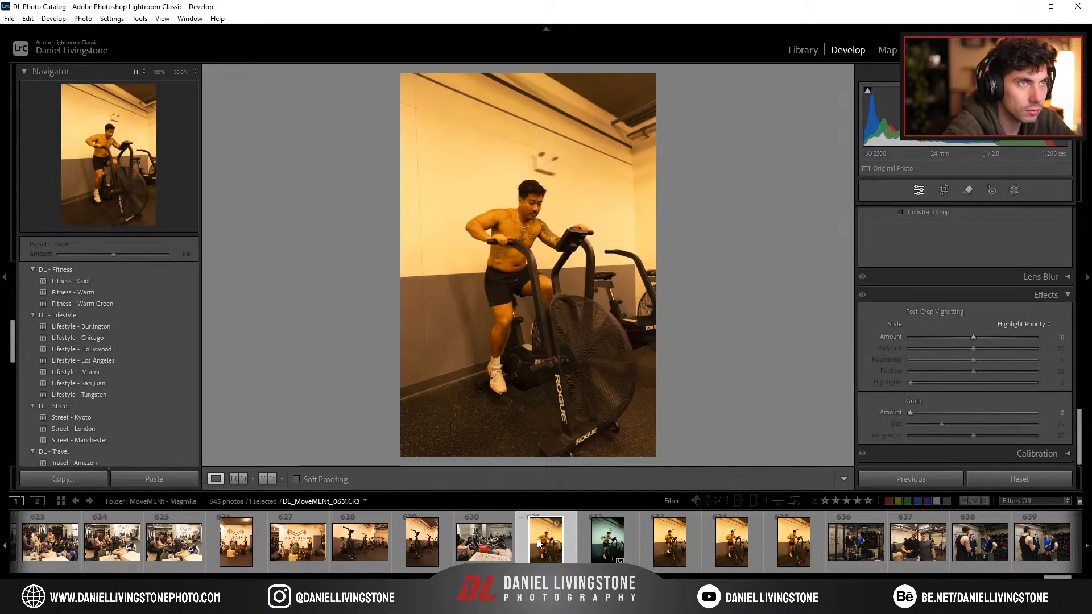
Step: Straighten DL_MoveMENt_0631.CR3 with an angle of 1.24 and crop it tighter around the rider and bike
{"action": "key", "text": "r"}
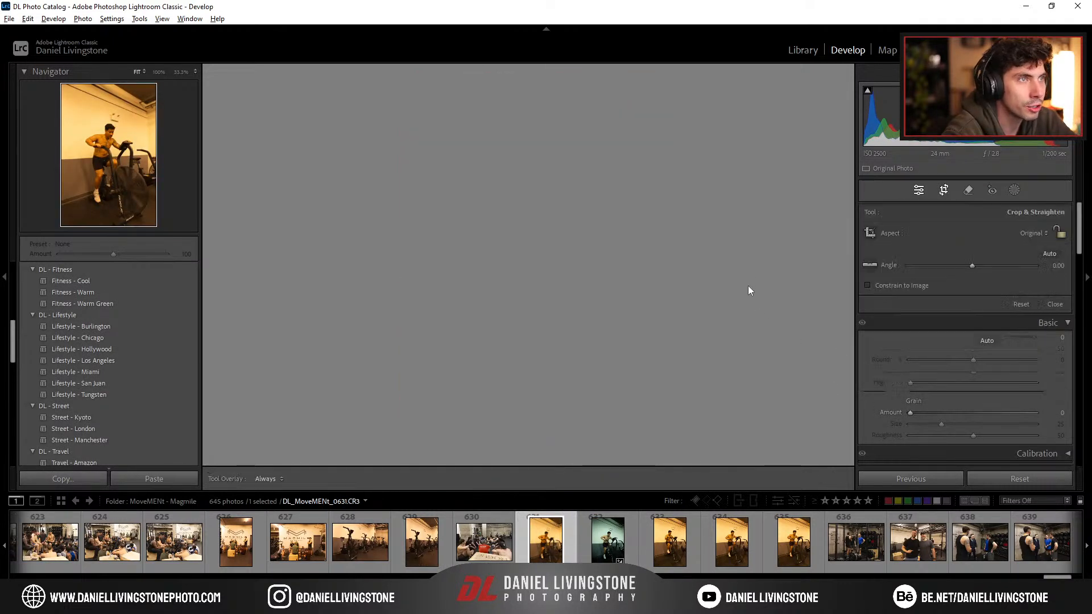
{"action": "left_click_drag", "start_coordinate": [750, 254], "coordinate": [748, 259]}
{"action": "left_click_drag", "start_coordinate": [527, 81], "coordinate": [528, 107]}
{"action": "mouse_move", "coordinate": [565, 203]}
{"action": "left_mouse_down"}
{"action": "mouse_move", "coordinate": [560, 213]}
{"action": "mouse_move", "coordinate": [570, 197]}
{"action": "mouse_move", "coordinate": [585, 204]}
{"action": "left_mouse_up"}
{"action": "key", "text": "Return"}
{"action": "key", "text": "r"}
{"action": "key", "text": "Return"}
{"action": "key", "text": "r"}
{"action": "key", "text": "Return"}
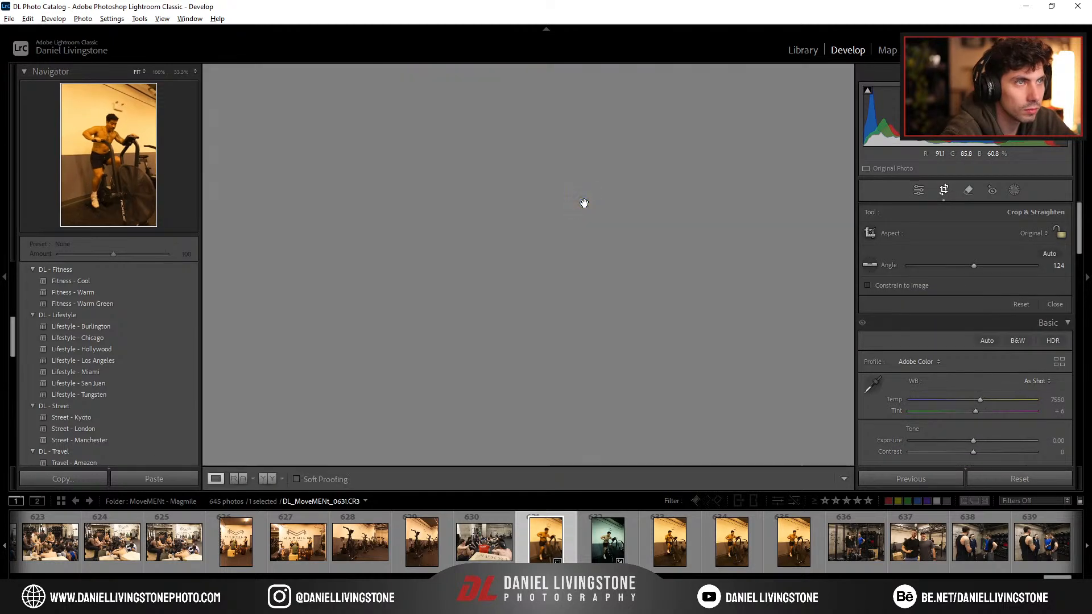
{"action": "key", "text": "r"}
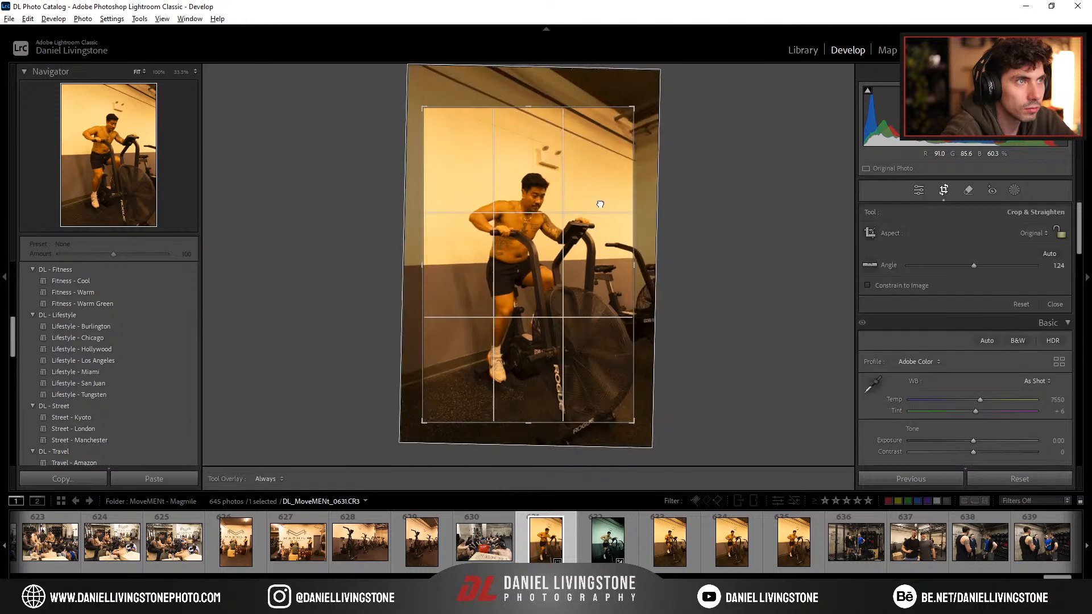
{"action": "left_click_drag", "start_coordinate": [619, 205], "coordinate": [606, 205]}
{"action": "key", "text": "Return"}
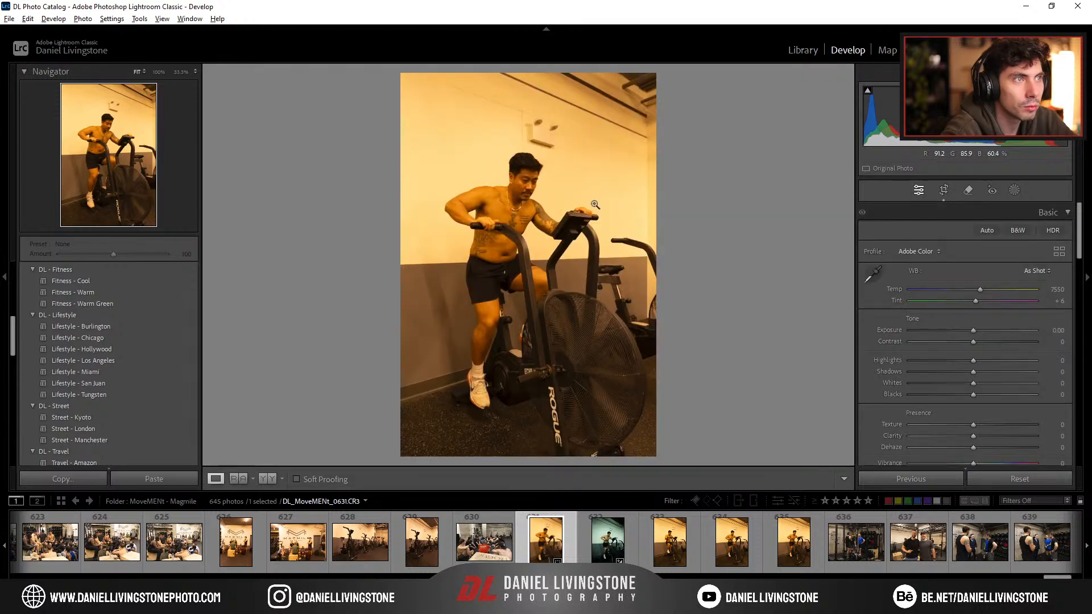
Step: Set the photo's vertical transform to -3 and create a virtual copy of it
{"action": "scroll", "coordinate": [967, 358], "scroll_direction": "down", "scroll_amount": 15}
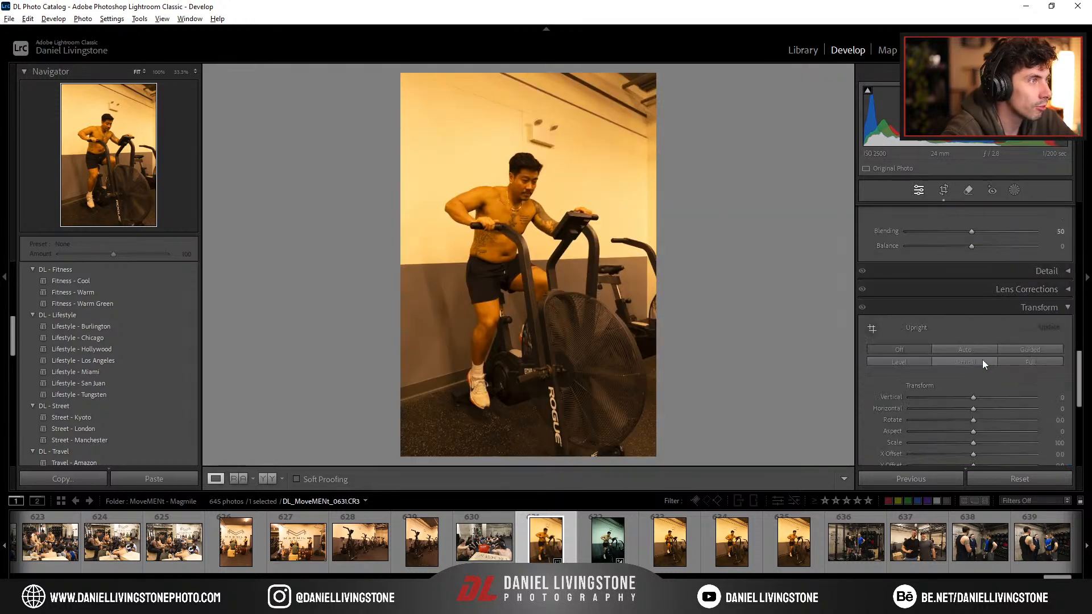
{"action": "left_click_drag", "start_coordinate": [974, 397], "coordinate": [971, 400]}
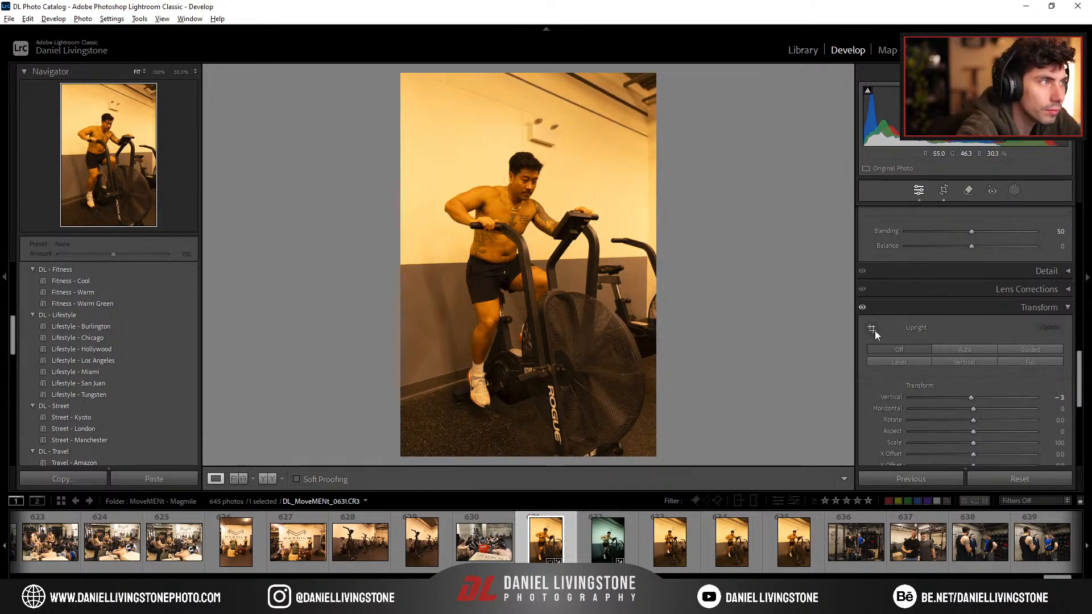
{"action": "scroll", "coordinate": [1002, 389], "scroll_direction": "up", "scroll_amount": 15}
{"action": "right_click", "coordinate": [534, 550]}
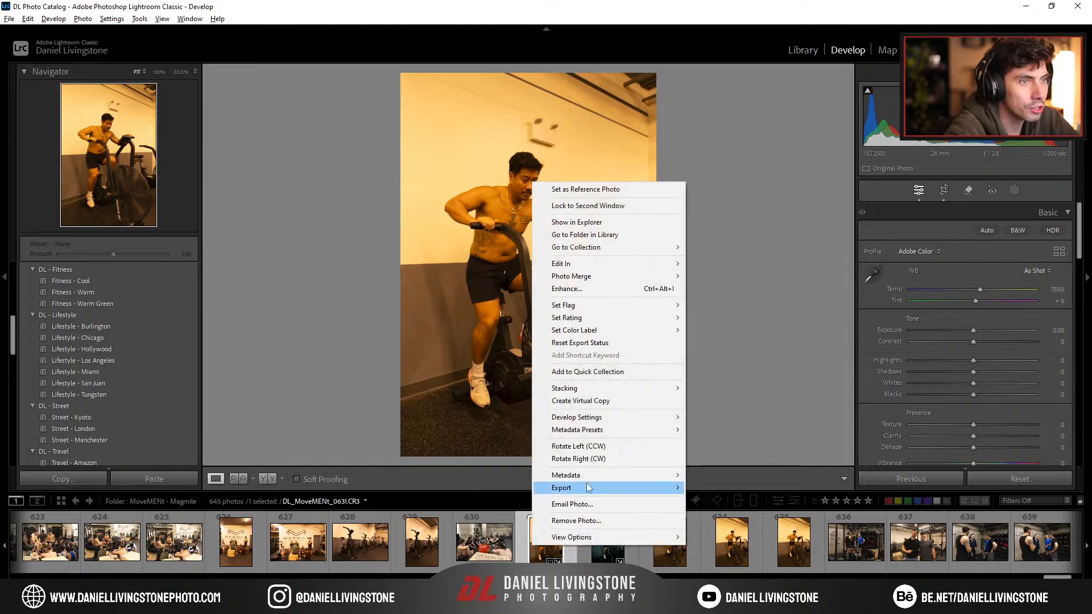
{"action": "left_click", "coordinate": [583, 401]}
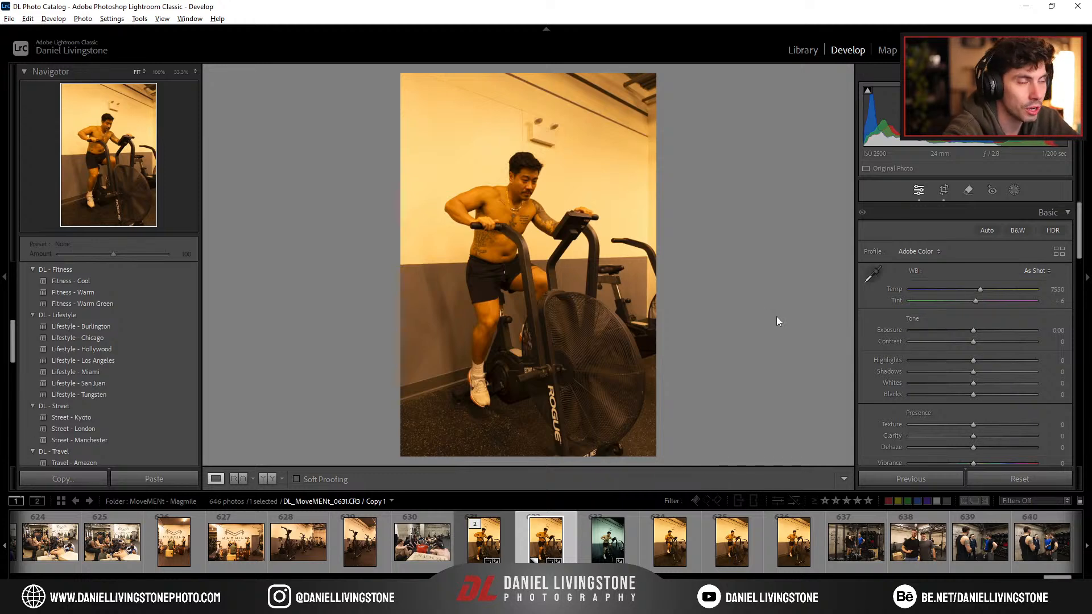
Step: Neutralise the white balance of the original DL_MoveMENt_0631.CR3 by sampling the light wall beside the rider's head
{"action": "key", "text": "Left"}
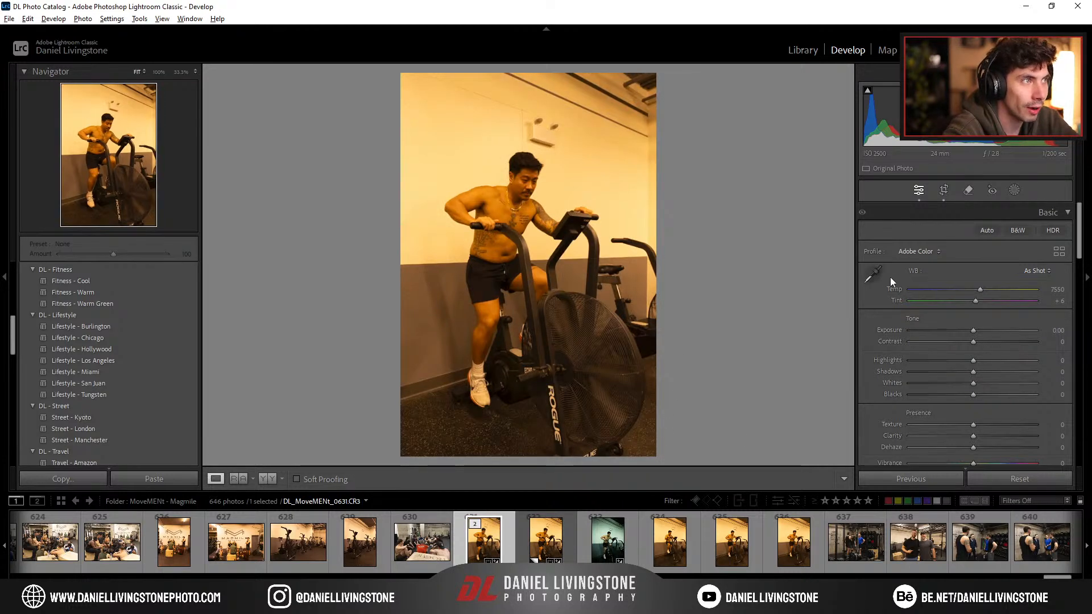
{"action": "left_click", "coordinate": [875, 273]}
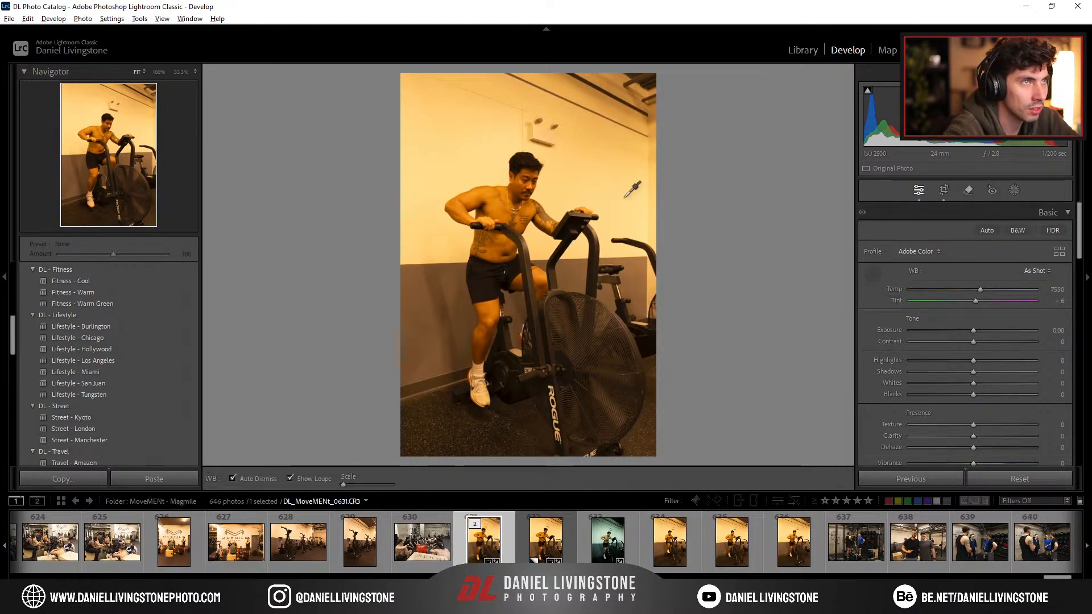
{"action": "left_click", "coordinate": [573, 183]}
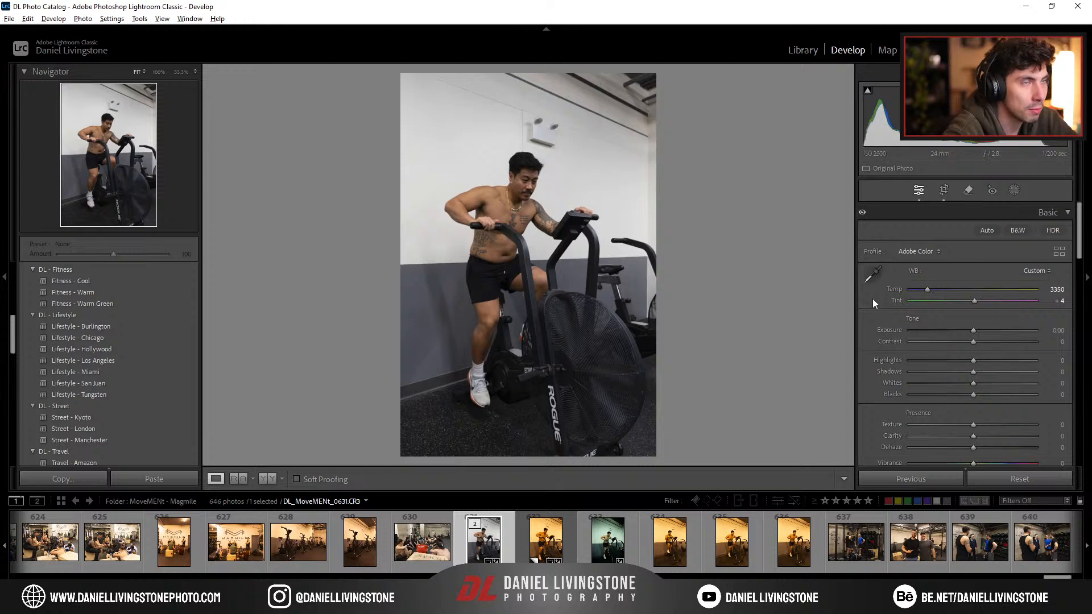
Step: Set the original's exposure to +0.66, contrast +14, highlights -22, shadows +23, whites +26 and blacks -17
{"action": "left_click_drag", "start_coordinate": [973, 331], "coordinate": [981, 334]}
{"action": "left_click_drag", "start_coordinate": [977, 342], "coordinate": [962, 396]}
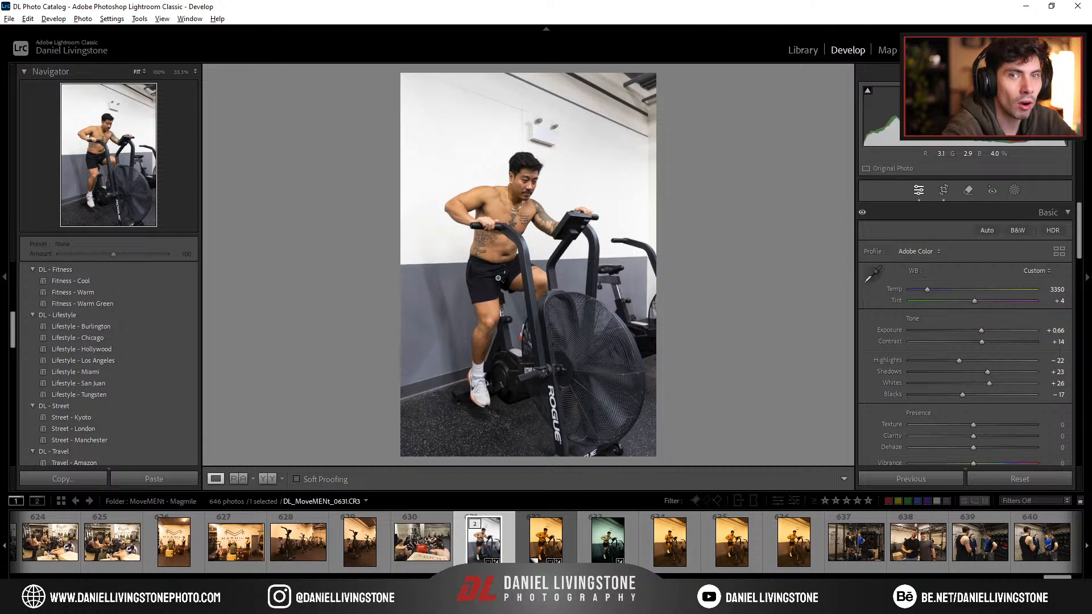
Step: Copy the original's develop settings and paste them onto its virtual copy
{"action": "key", "text": "ctrl+shift+c"}
{"action": "key", "text": "Return"}
{"action": "left_click", "coordinate": [516, 531]}
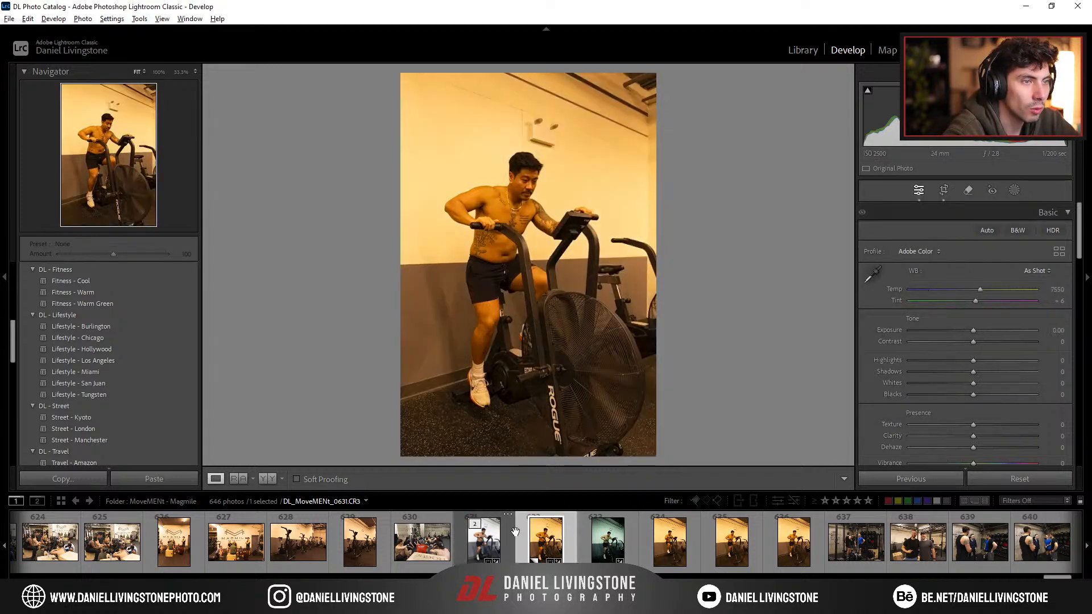
{"action": "key", "text": "ctrl+shift+v"}
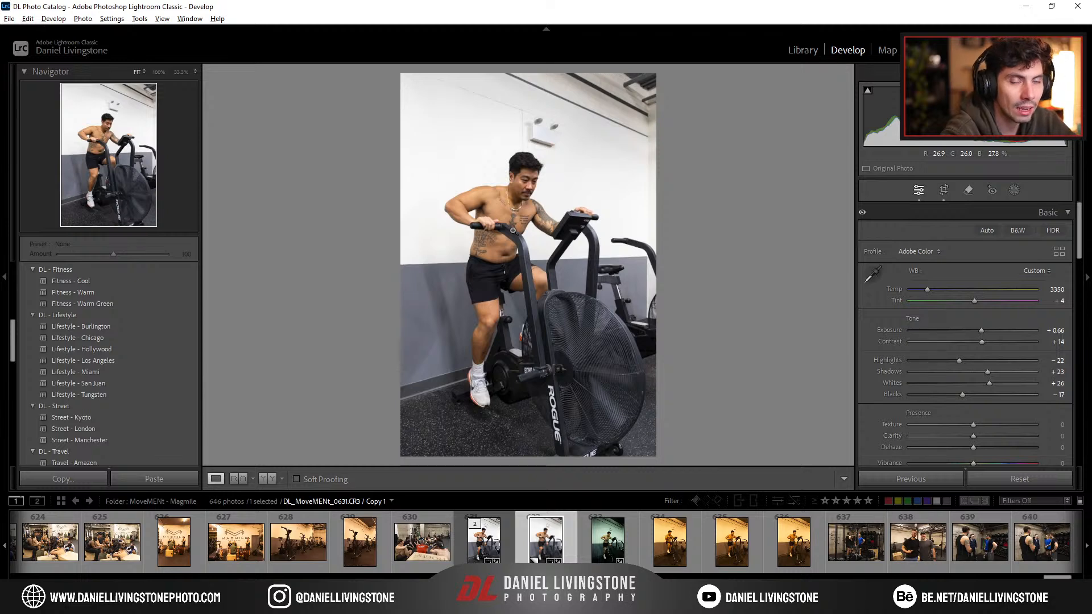
Step: Color-grade the virtual copy with cool cyan highlights, shadows at hue 236 and saturation 39, and midtones at hue 35 and saturation 30
{"action": "left_click_drag", "start_coordinate": [1079, 254], "coordinate": [1076, 349]}
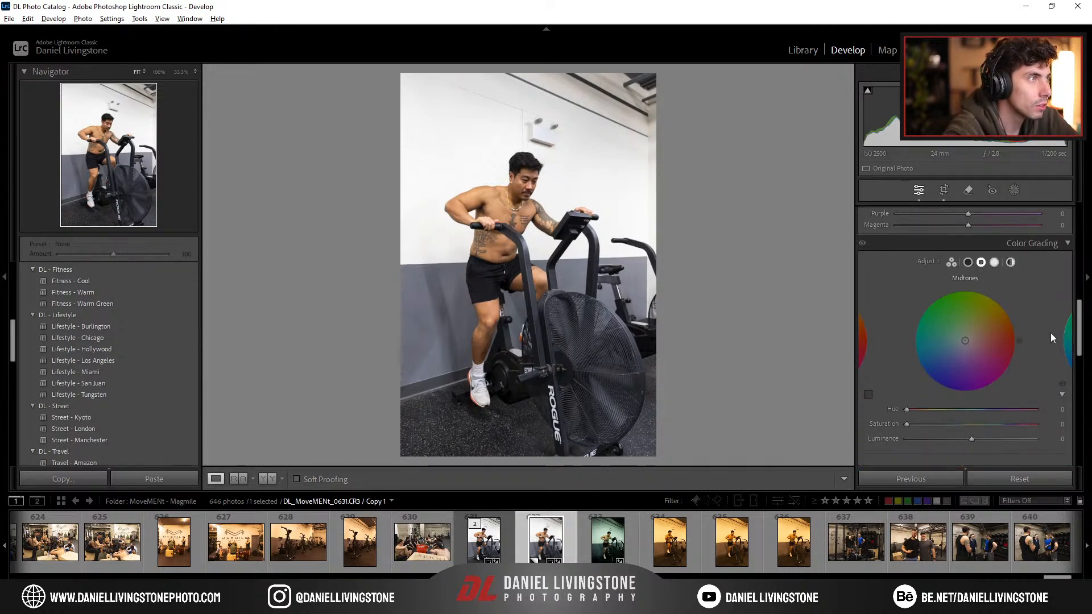
{"action": "left_click", "coordinate": [993, 263]}
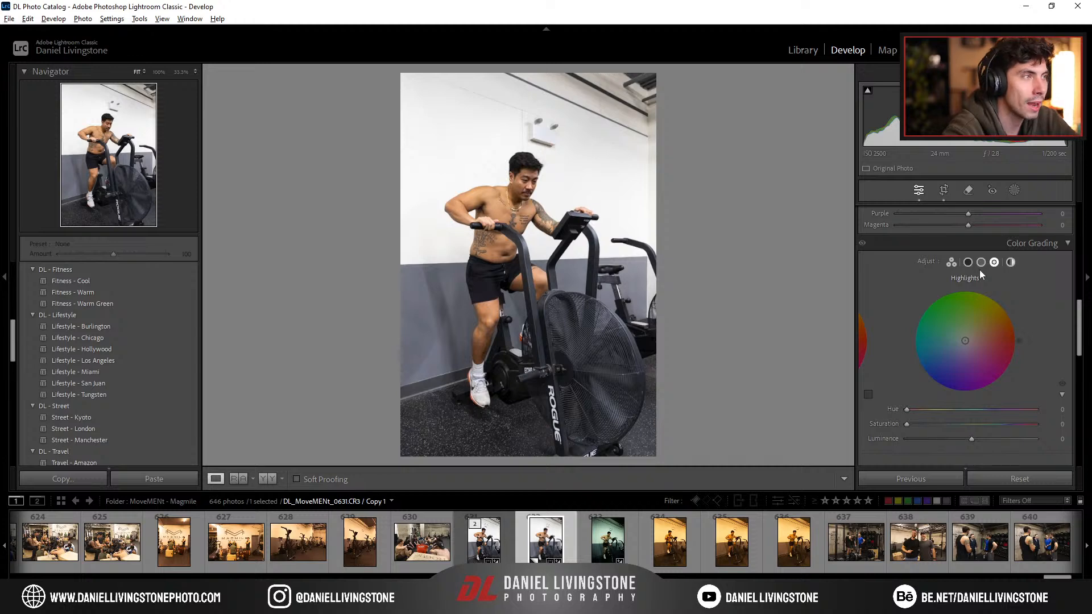
{"action": "left_click_drag", "start_coordinate": [910, 411], "coordinate": [974, 415]}
{"action": "mouse_move", "coordinate": [903, 424]}
{"action": "left_mouse_down"}
{"action": "mouse_move", "coordinate": [991, 410]}
{"action": "mouse_move", "coordinate": [907, 425]}
{"action": "mouse_move", "coordinate": [957, 428]}
{"action": "left_mouse_up"}
{"action": "left_click", "coordinate": [969, 262]}
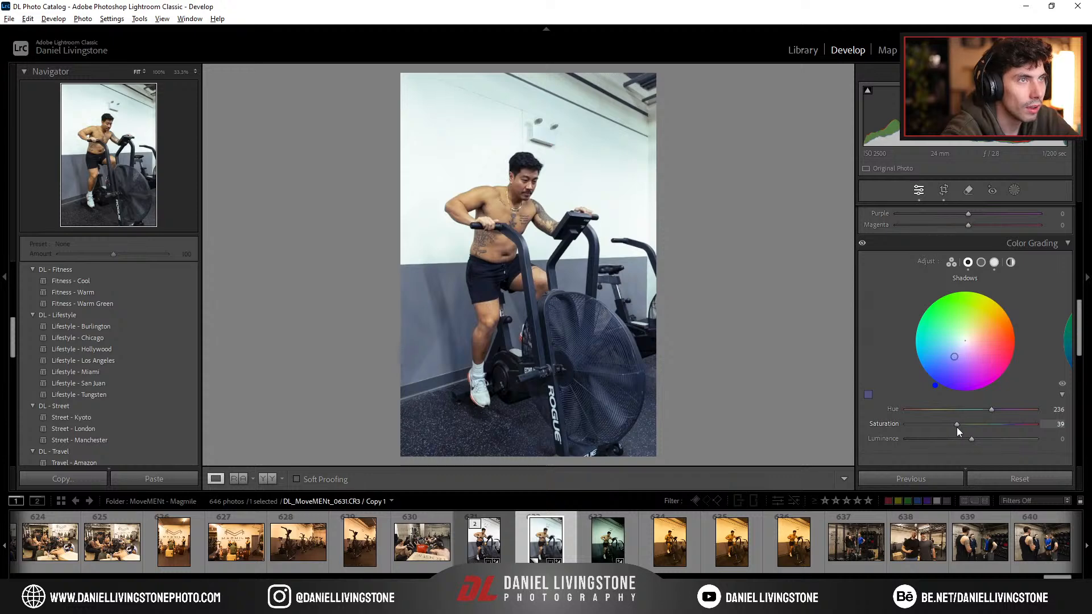
{"action": "left_click", "coordinate": [981, 262]}
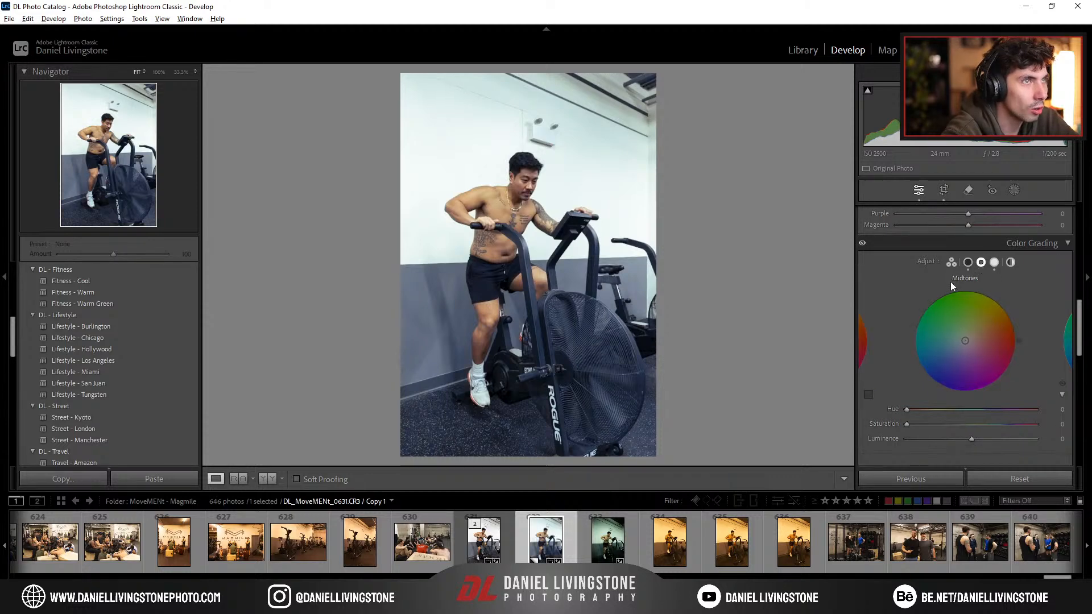
{"action": "mouse_move", "coordinate": [907, 409]}
{"action": "left_mouse_down"}
{"action": "mouse_move", "coordinate": [923, 412]}
{"action": "mouse_move", "coordinate": [906, 425]}
{"action": "mouse_move", "coordinate": [946, 421]}
{"action": "left_mouse_up"}
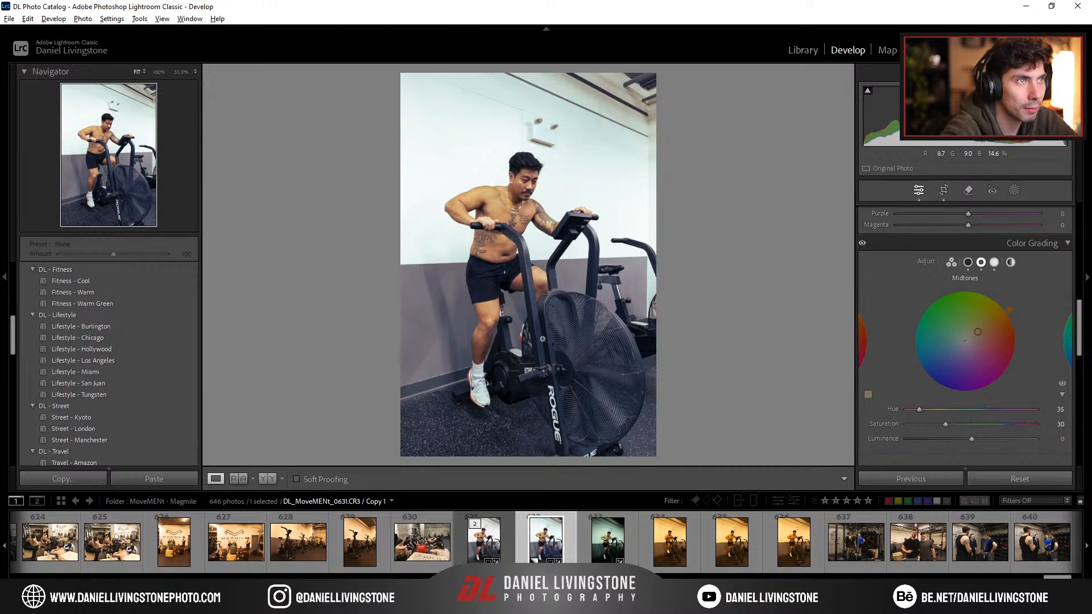
Step: Compare the color-graded virtual copy with the neutral original by alternating between the two photos
{"action": "key", "text": "Left"}
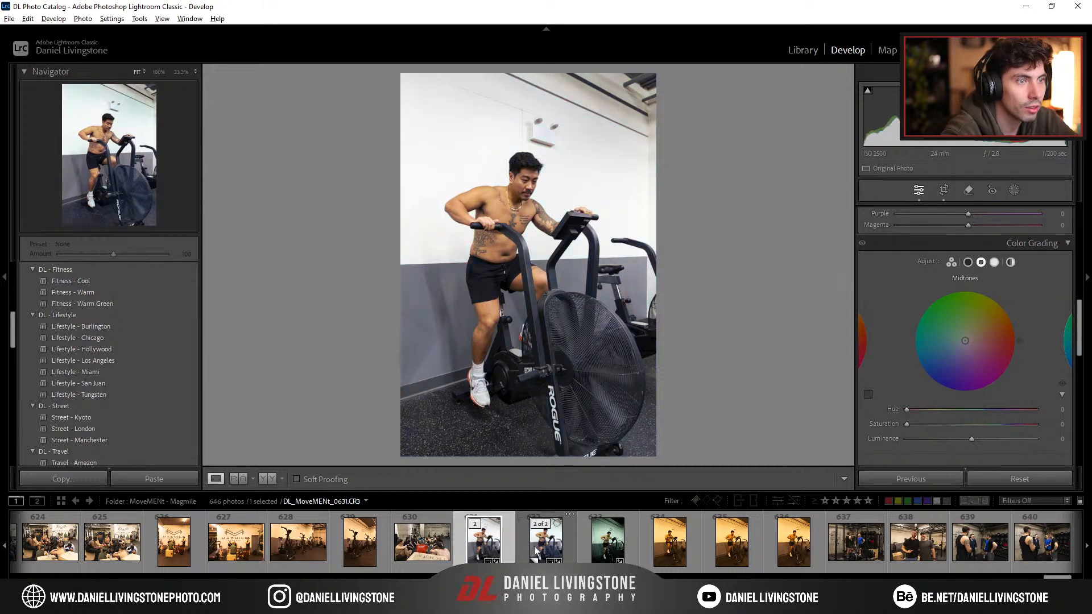
{"action": "left_click", "coordinate": [534, 546]}
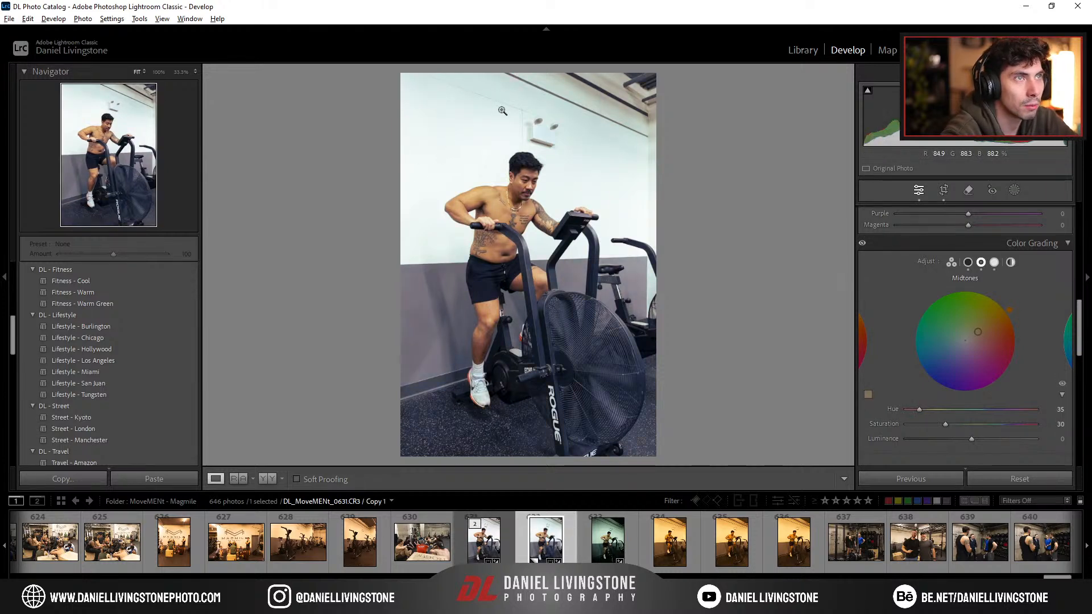
{"action": "left_click", "coordinate": [490, 538]}
{"action": "left_click", "coordinate": [548, 549]}
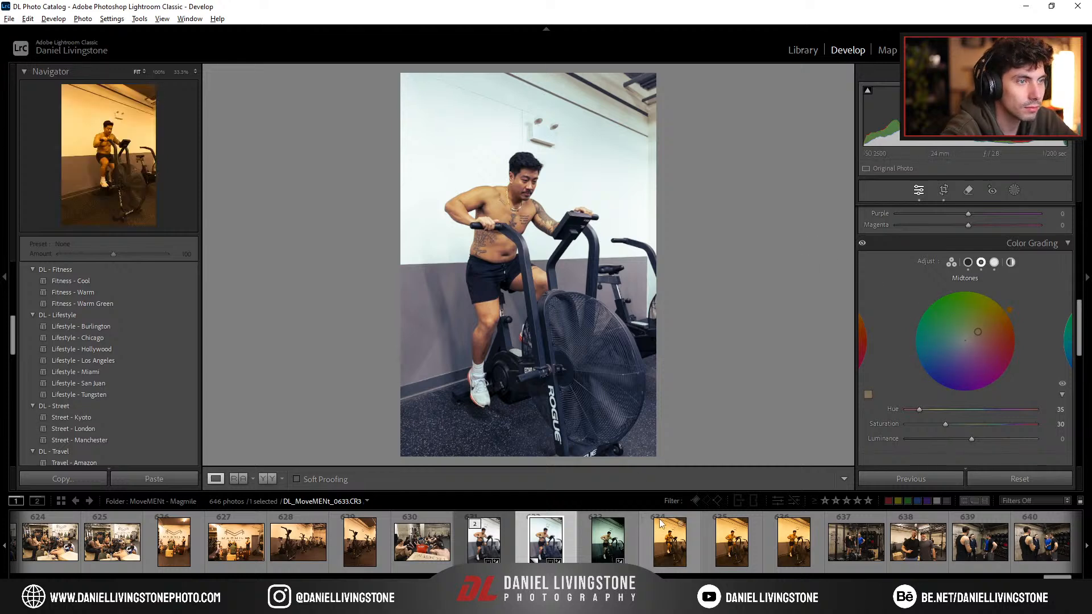
{"action": "left_click", "coordinate": [484, 543]}
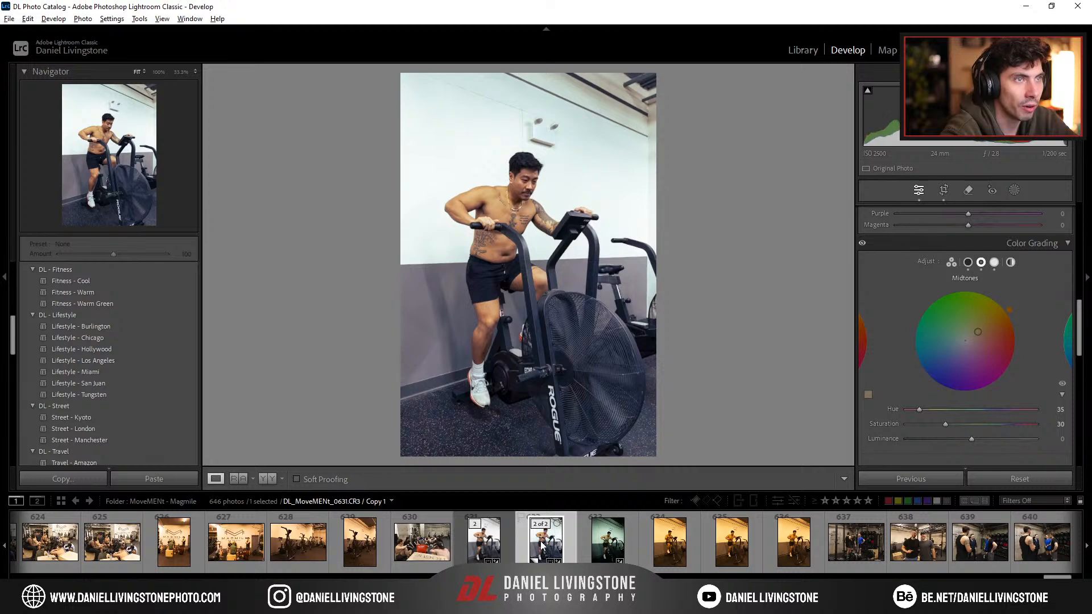
{"action": "left_click", "coordinate": [492, 546]}
{"action": "left_click", "coordinate": [530, 544]}
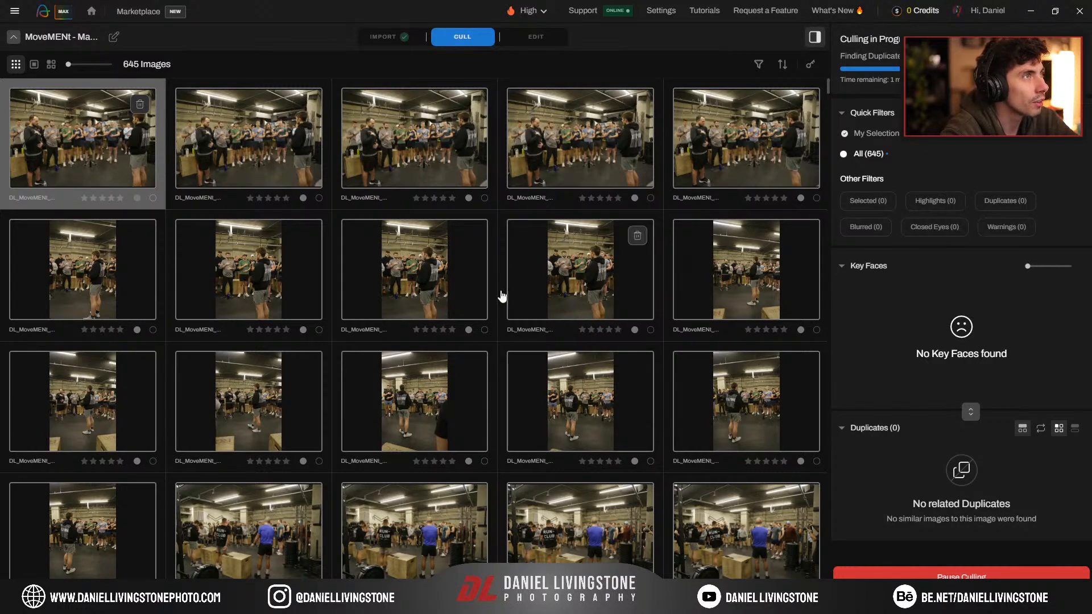
Step: Switch to Aftershoot to check the culling progress and glance through the shoot's thumbnails
{"action": "scroll", "coordinate": [496, 291], "scroll_direction": "down", "scroll_amount": 5}
{"action": "scroll", "coordinate": [497, 292], "scroll_direction": "up", "scroll_amount": 5}
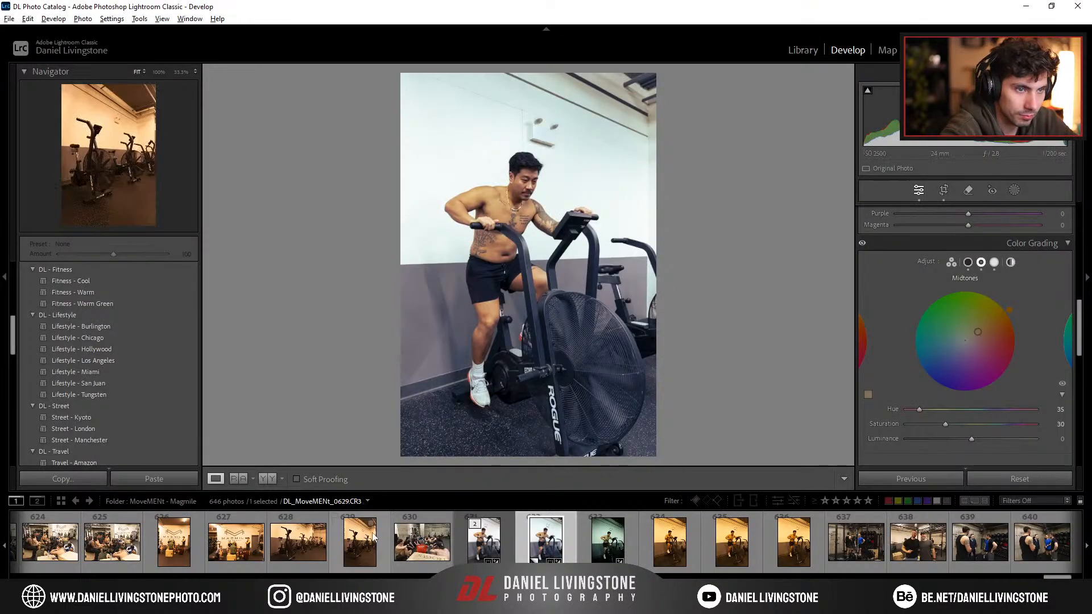
Step: Return to Lightroom Classic and open the shoot's first photo, DL_MoveMENt_0001.CR3, for developing
{"action": "key", "text": "g"}
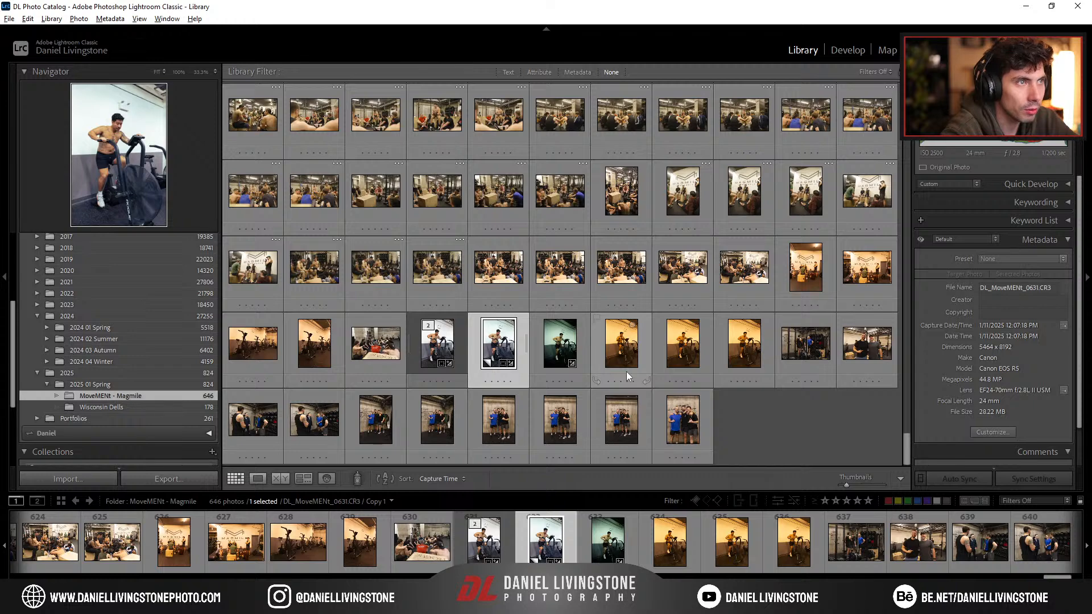
{"action": "scroll", "coordinate": [626, 371], "scroll_direction": "up", "scroll_amount": 15}
{"action": "scroll", "coordinate": [626, 371], "scroll_direction": "up", "scroll_amount": 7}
{"action": "left_click_drag", "start_coordinate": [909, 287], "coordinate": [907, 95]}
{"action": "double_click", "coordinate": [254, 112]}
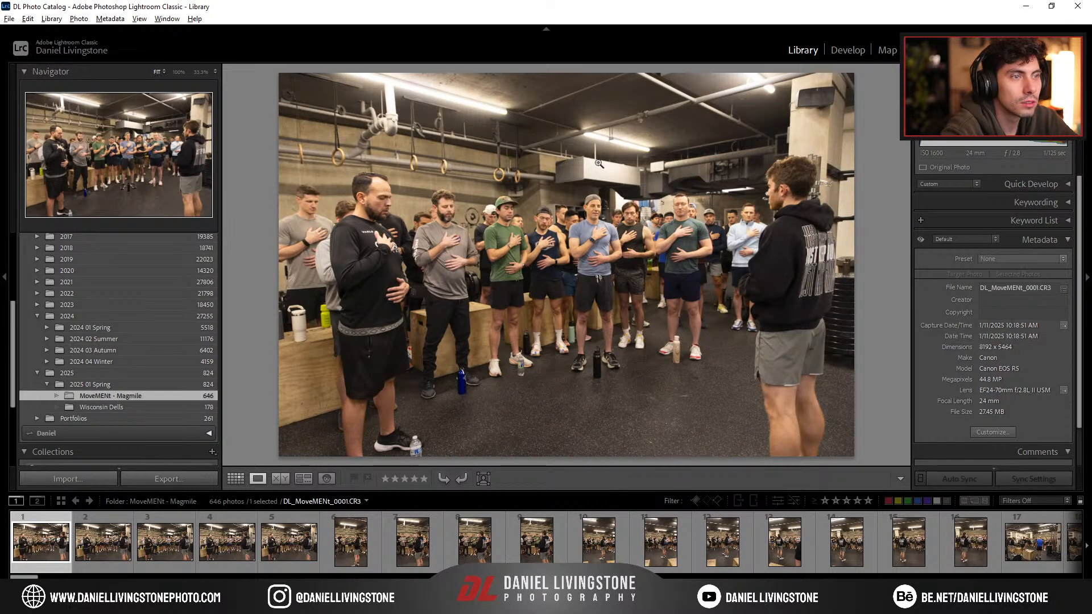
{"action": "double_click", "coordinate": [581, 201]}
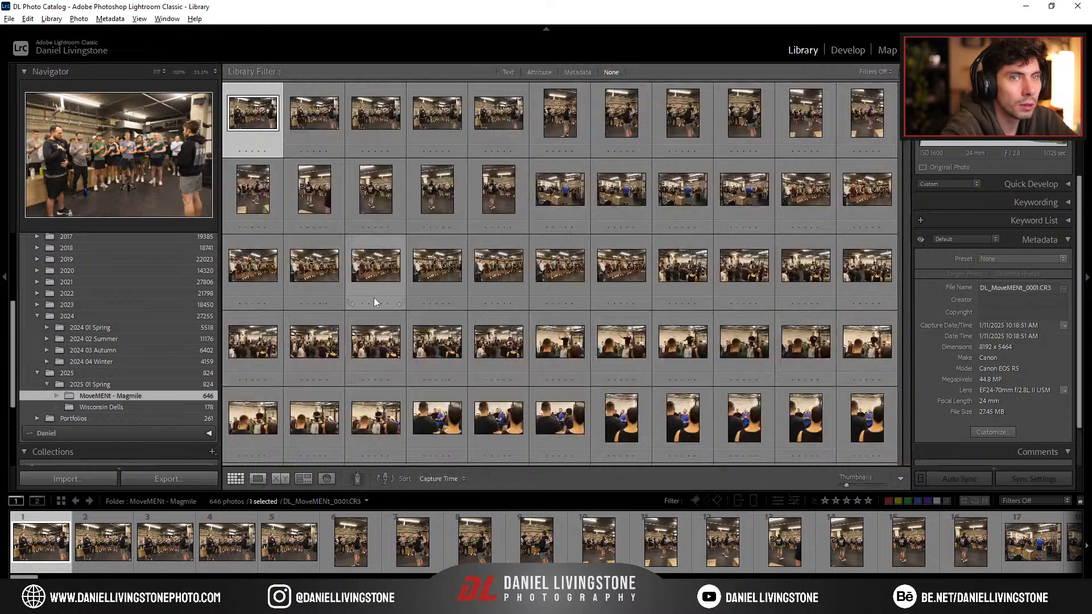
{"action": "double_click", "coordinate": [264, 129]}
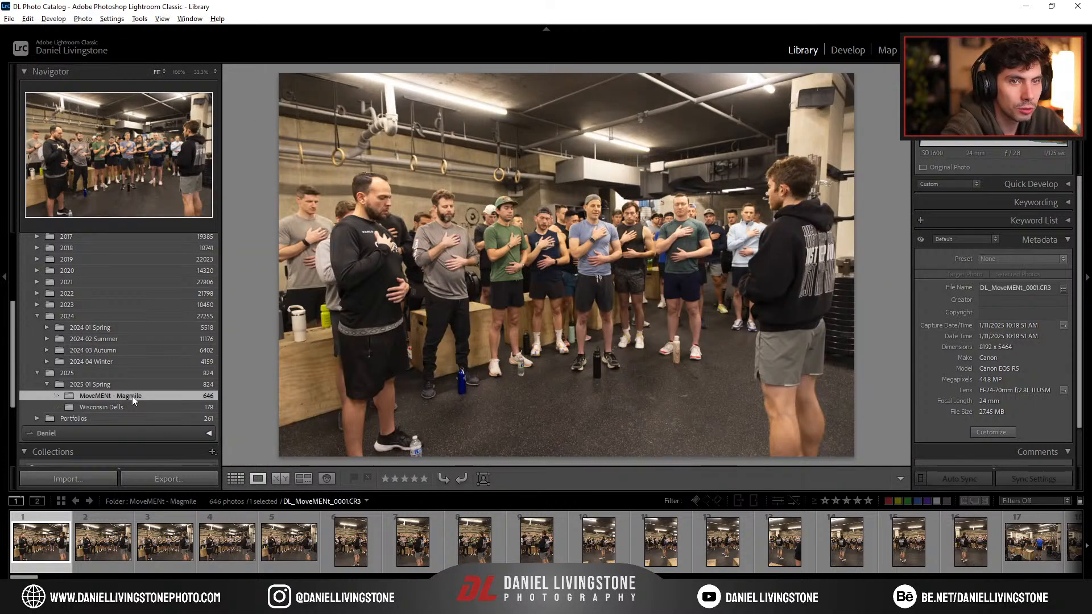
{"action": "key", "text": "d"}
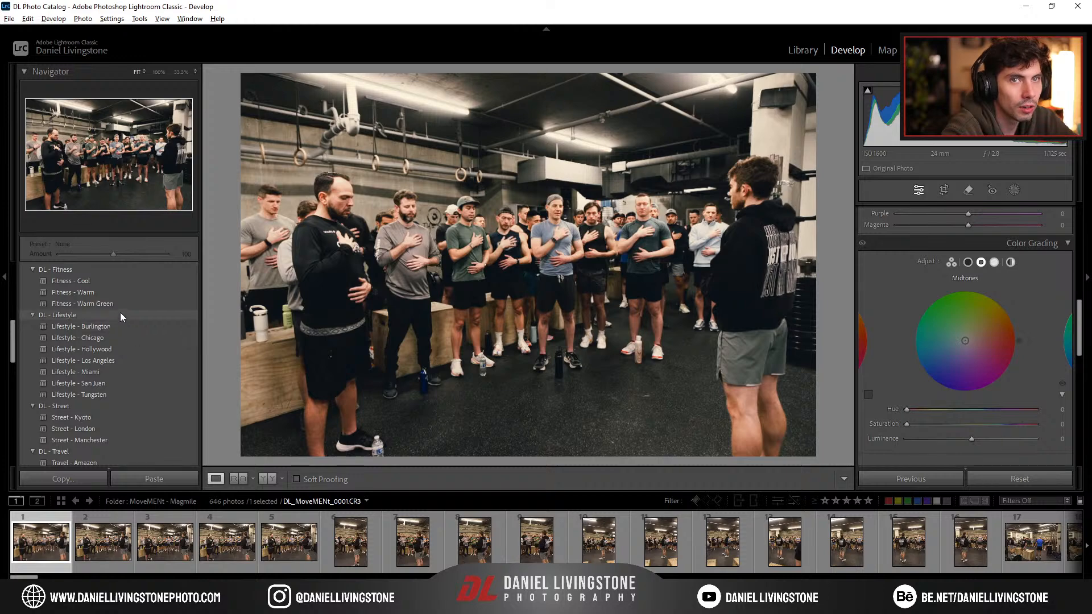
Step: Preview the custom develop presets on DL_MoveMENt_0001.CR3 and apply Effect - Polaroid 2
{"action": "scroll", "coordinate": [115, 302], "scroll_direction": "up", "scroll_amount": 4}
{"action": "scroll", "coordinate": [117, 310], "scroll_direction": "up", "scroll_amount": 3}
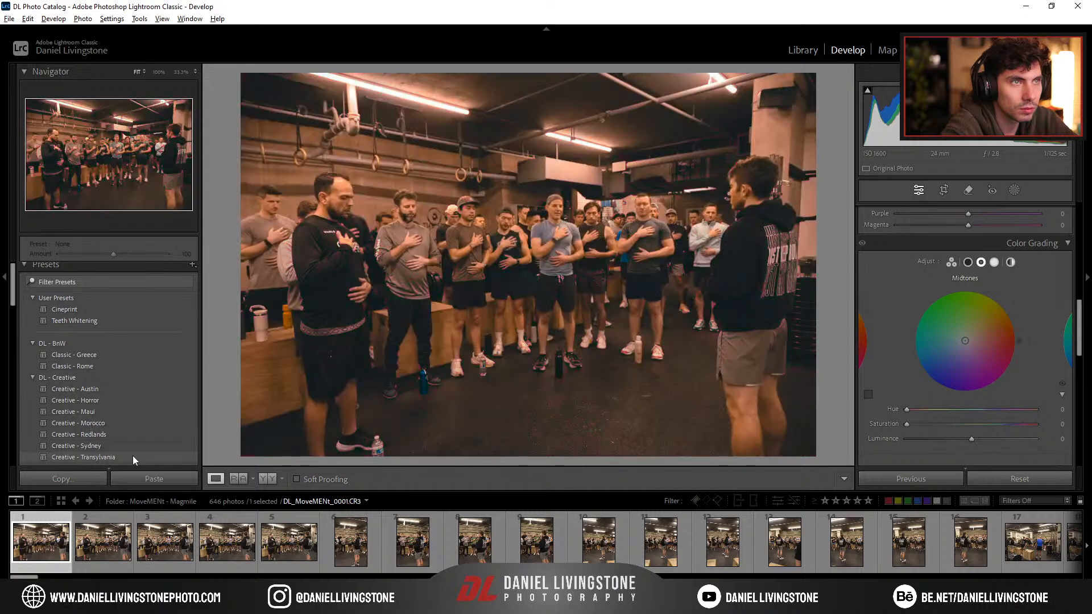
{"action": "scroll", "coordinate": [134, 450], "scroll_direction": "down", "scroll_amount": 4}
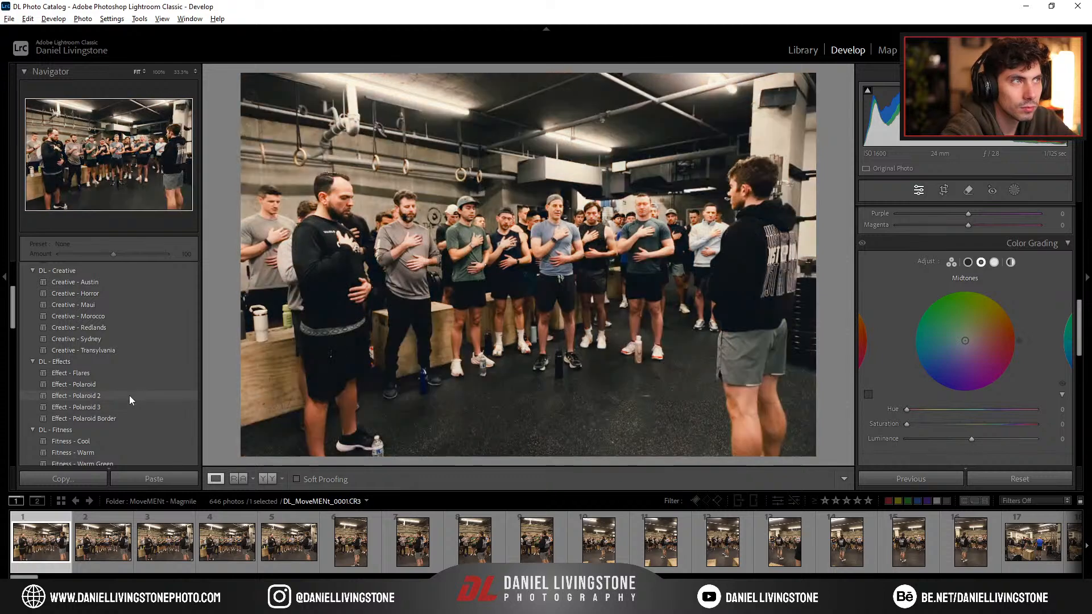
{"action": "left_click", "coordinate": [129, 395]}
Step: Set DL_MoveMENt_0001.CR3 to exposure +0.48, contrast -44, highlights -42, shadows +41, whites -25 and blacks -23
{"action": "scroll", "coordinate": [868, 333], "scroll_direction": "up", "scroll_amount": 10}
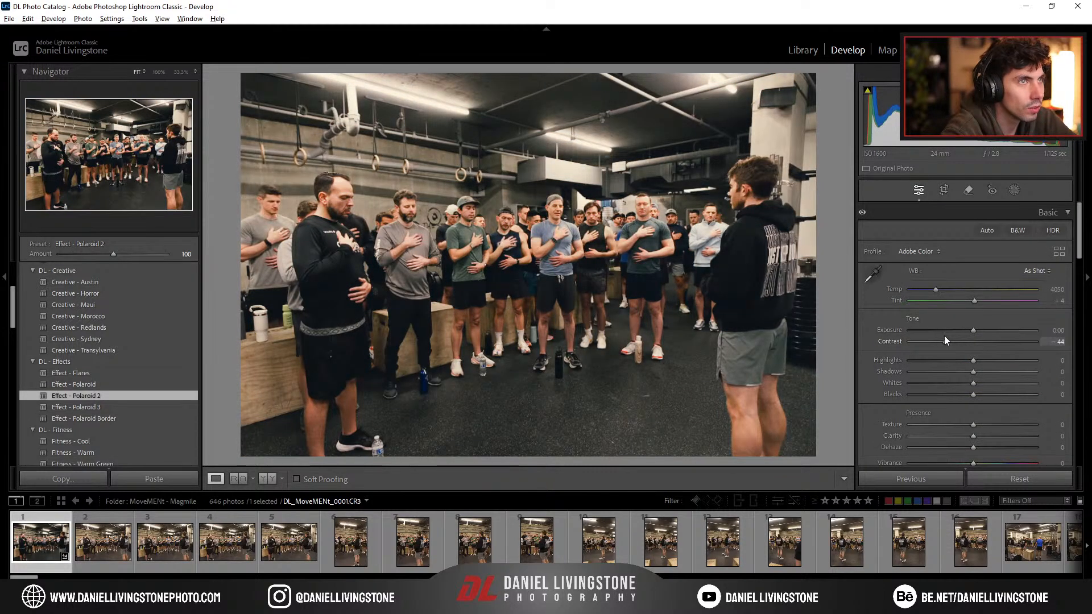
{"action": "left_click", "coordinate": [946, 340]}
{"action": "left_click_drag", "start_coordinate": [974, 371], "coordinate": [1000, 374]}
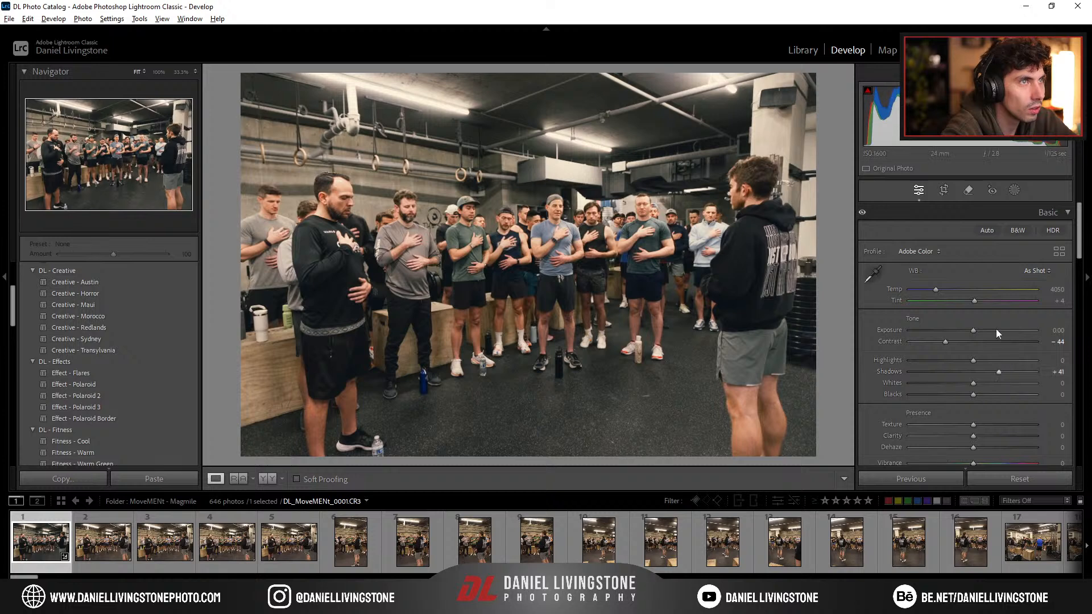
{"action": "left_click_drag", "start_coordinate": [973, 330], "coordinate": [962, 394]}
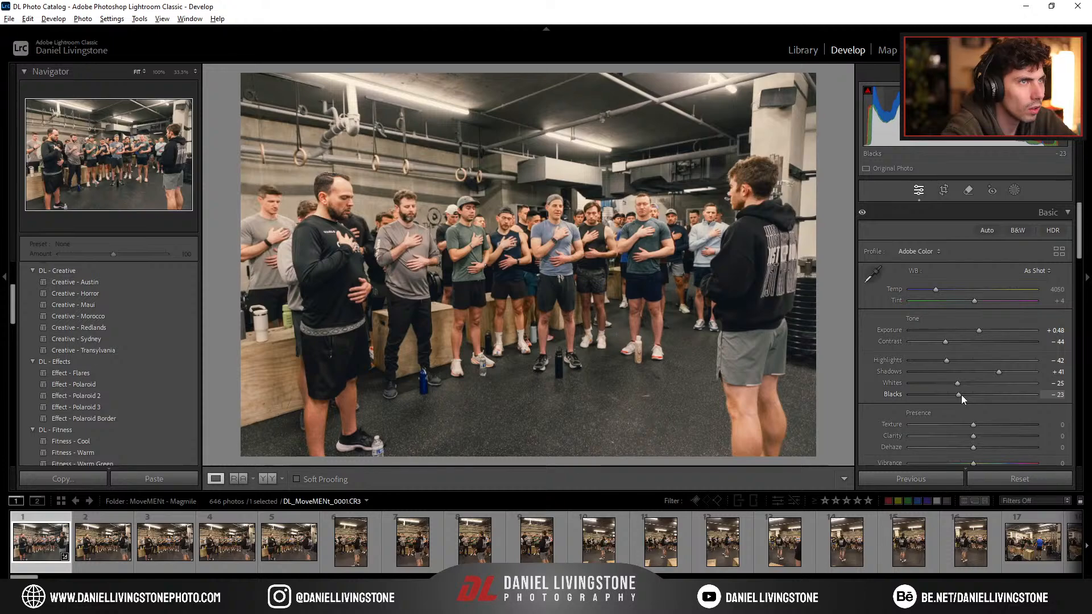
{"action": "left_click_drag", "start_coordinate": [518, 220], "coordinate": [791, 227]}
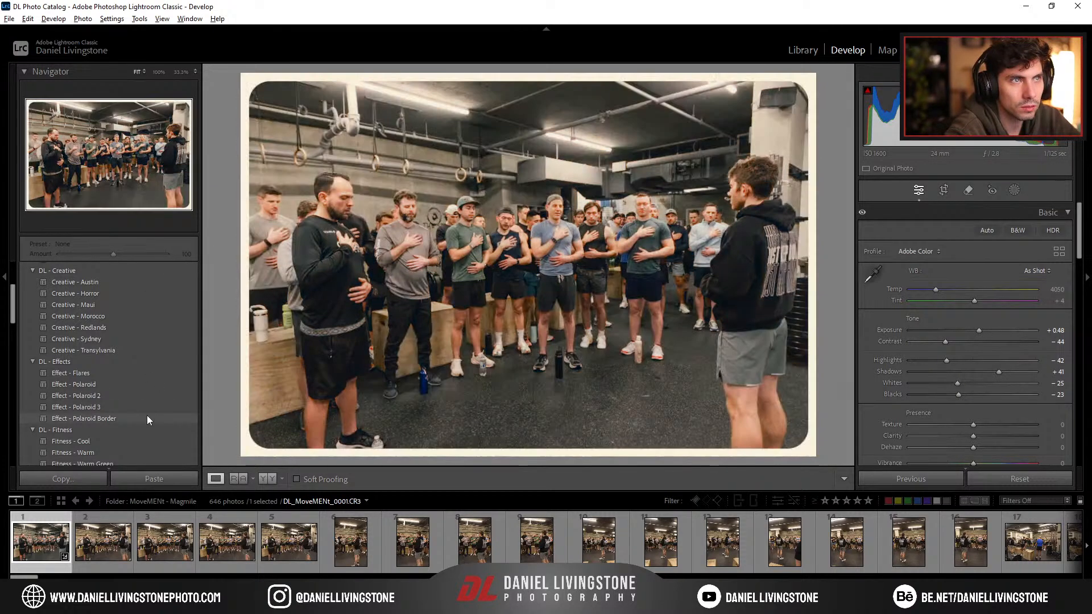
Step: Try the Fitness - Cool preset on DL_MoveMENt_0002.CR3 with its temperature lowered to 4127
{"action": "scroll", "coordinate": [171, 404], "scroll_direction": "down", "scroll_amount": 2}
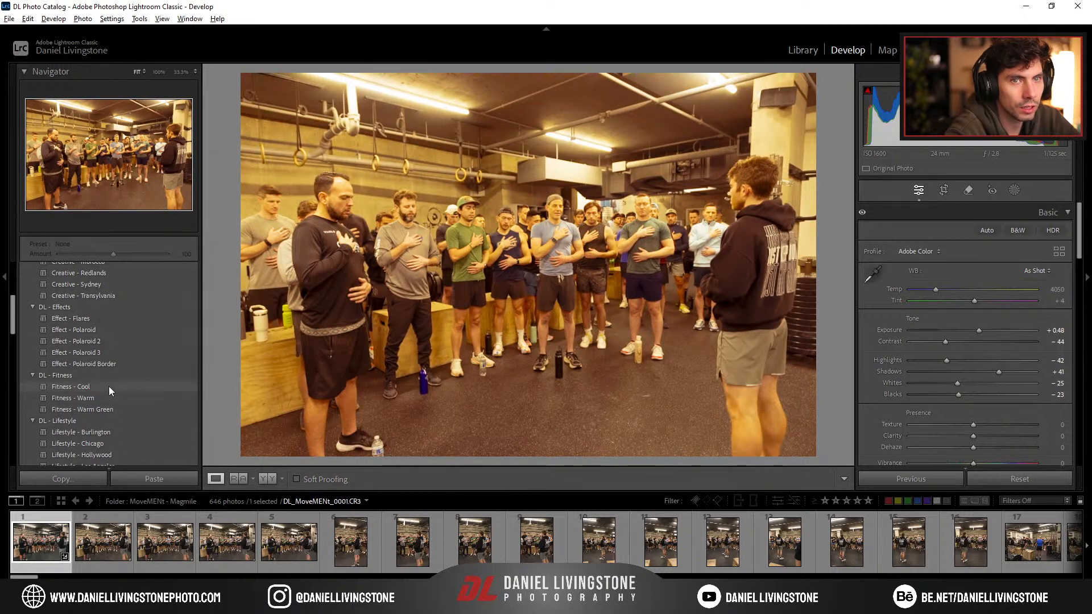
{"action": "left_click", "coordinate": [121, 562]}
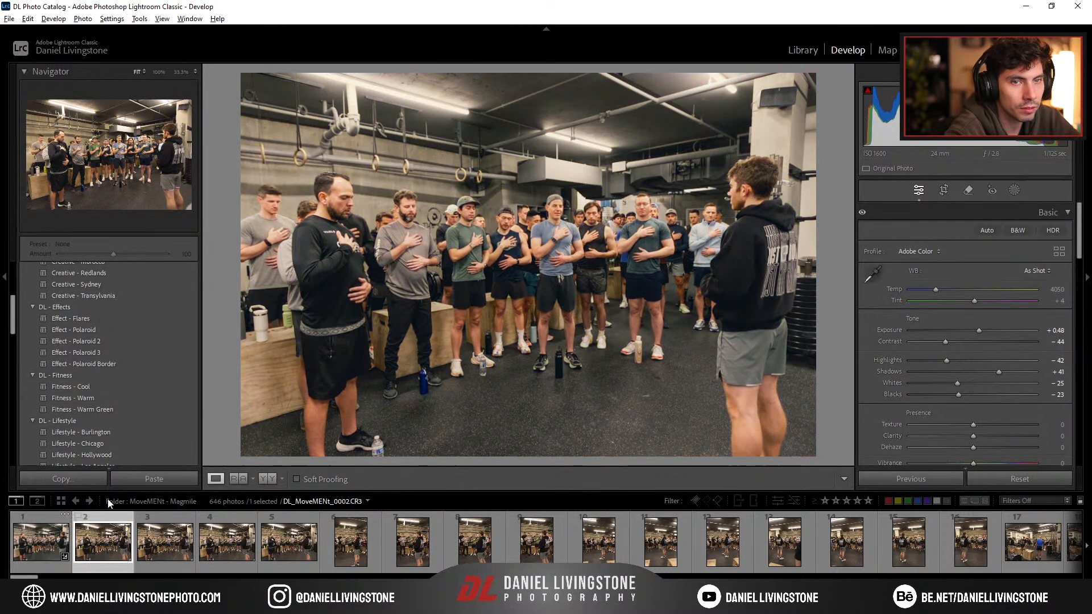
{"action": "left_click", "coordinate": [89, 386]}
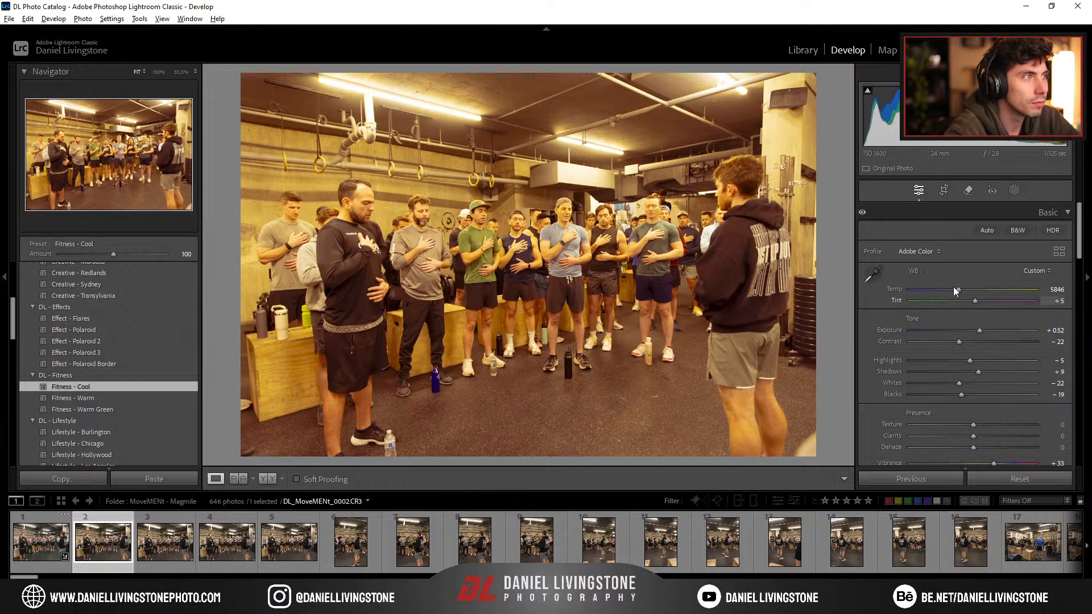
{"action": "left_click_drag", "start_coordinate": [959, 289], "coordinate": [937, 290]}
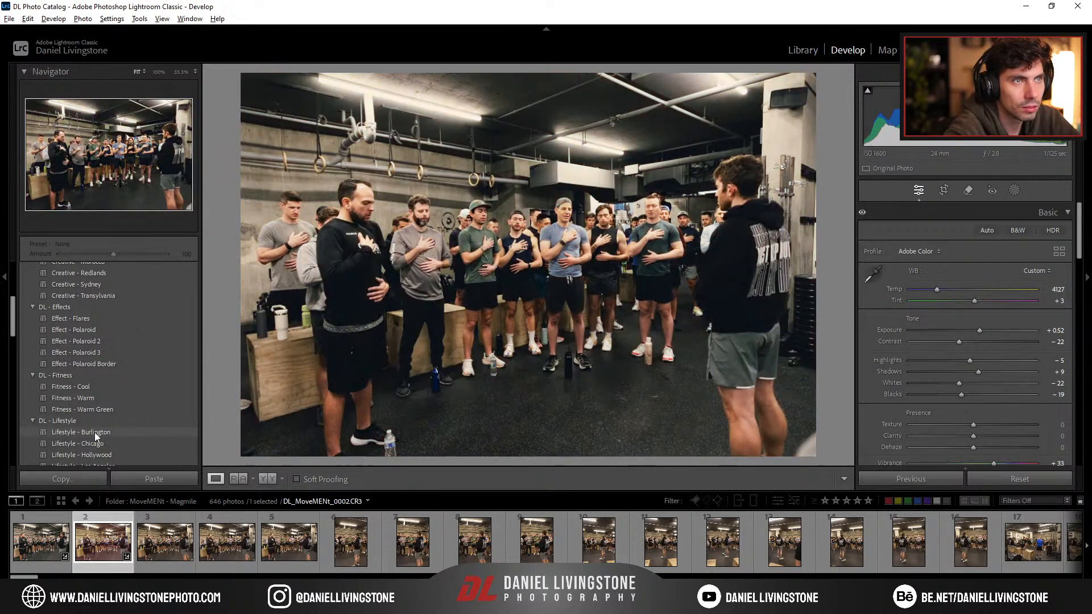
Step: Apply Lifestyle - Burlington to DL_MoveMENt_0002.CR3 with exposure +0.20, contrast -38, highlights -13, shadows +75, whites -18 and blacks -18
{"action": "left_click", "coordinate": [94, 432]}
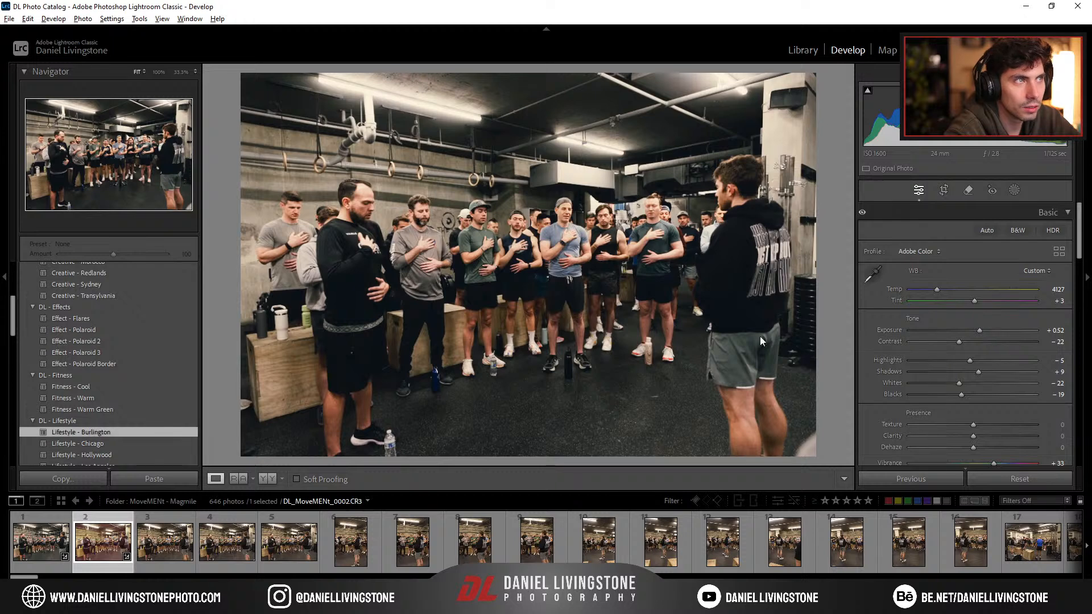
{"action": "left_click_drag", "start_coordinate": [975, 373], "coordinate": [977, 332]}
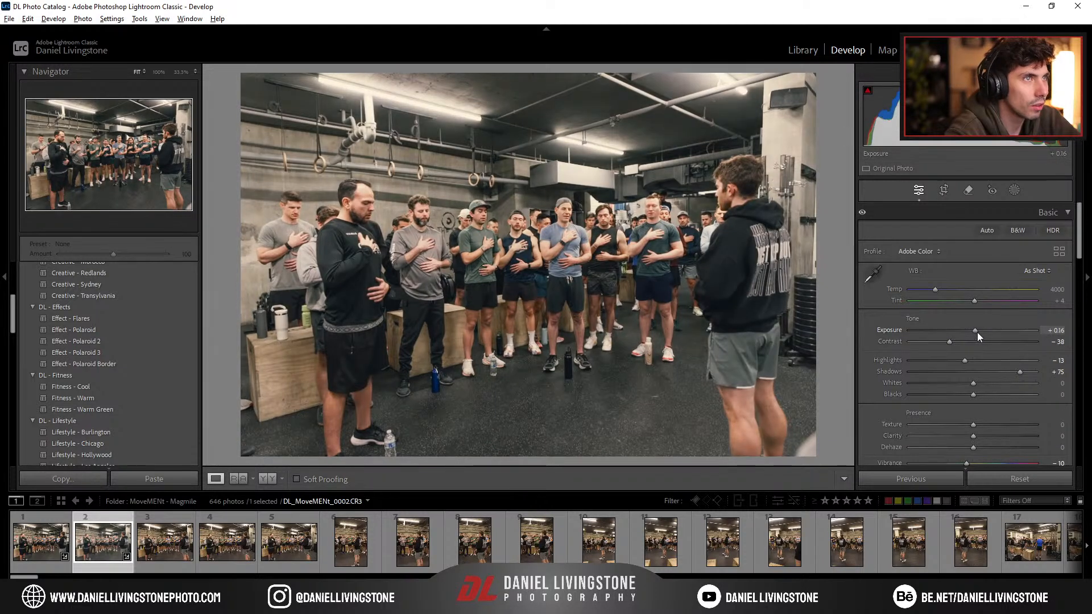
{"action": "mouse_move", "coordinate": [970, 383]}
{"action": "left_mouse_down"}
{"action": "mouse_move", "coordinate": [955, 384]}
{"action": "mouse_move", "coordinate": [961, 399]}
{"action": "left_mouse_up"}
{"action": "left_click", "coordinate": [960, 395]}
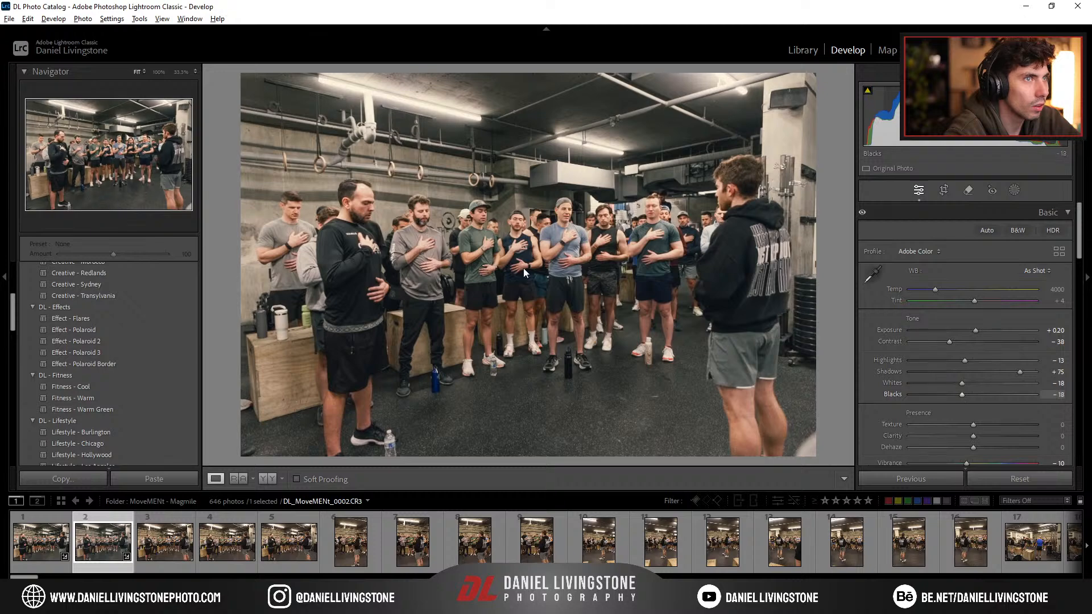
Step: Compare the looks of DL_MoveMENt_0001.CR3 and DL_MoveMENt_0002.CR3 by alternating between the two group photos
{"action": "left_click", "coordinate": [524, 304]}
{"action": "left_click", "coordinate": [524, 304]}
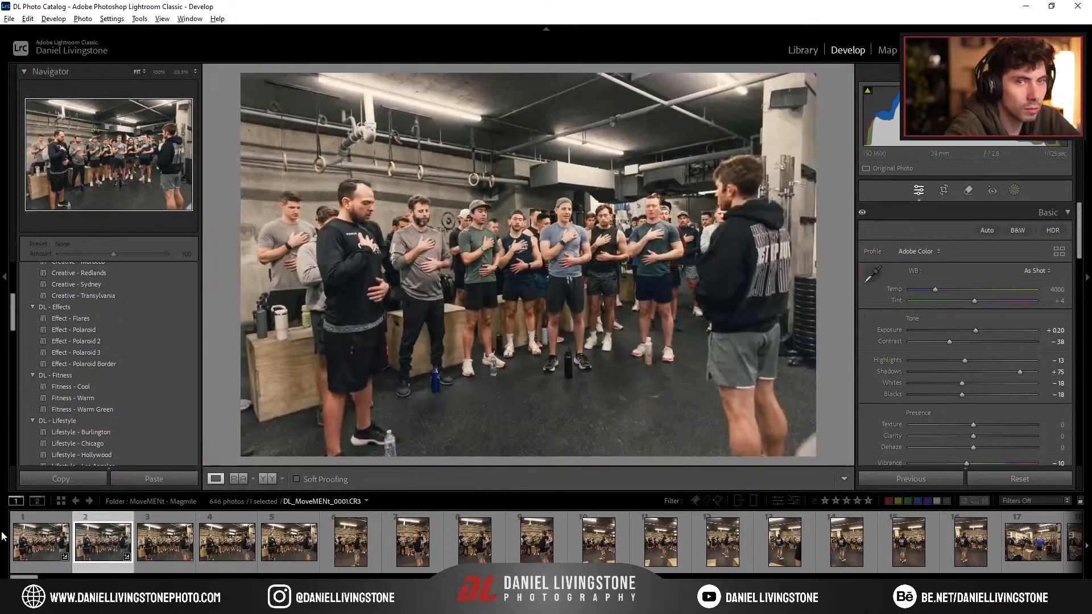
{"action": "left_click", "coordinate": [41, 541]}
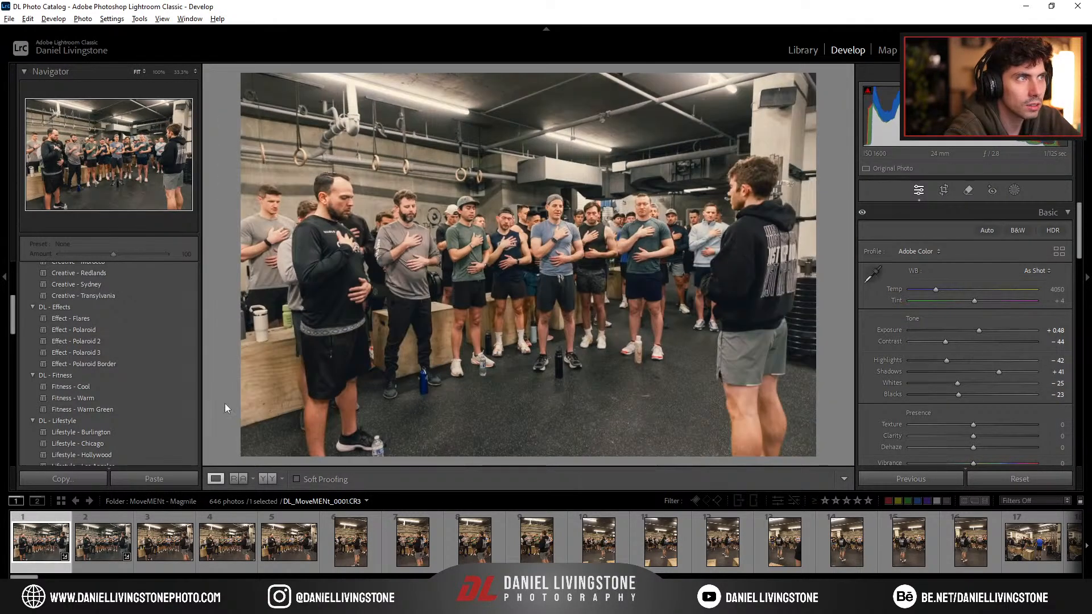
{"action": "key", "text": "Right"}
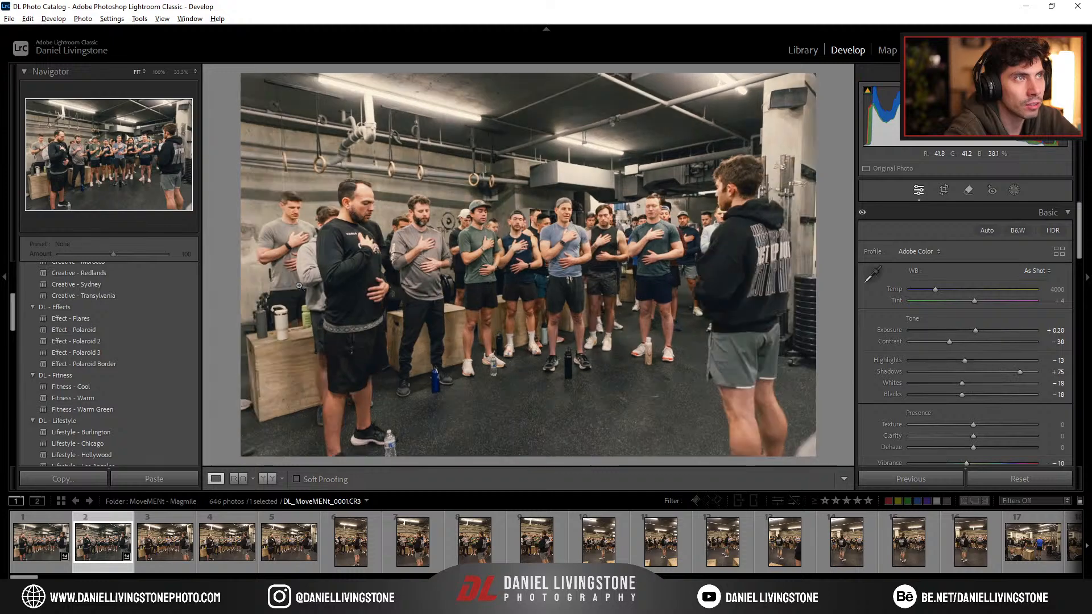
{"action": "key", "text": "Left"}
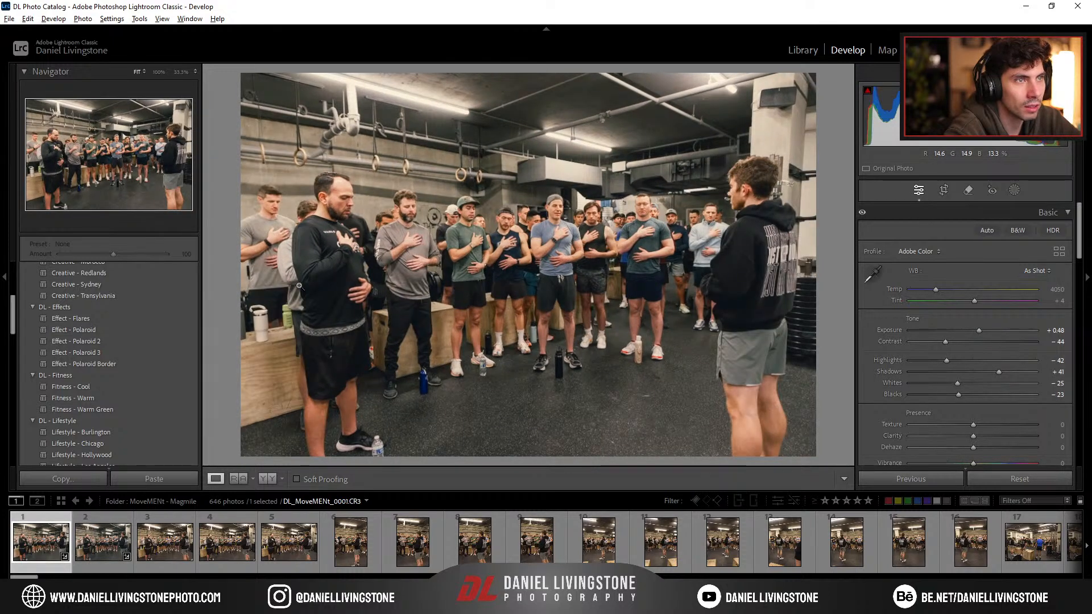
{"action": "key", "text": "Right"}
{"action": "key", "text": "Left"}
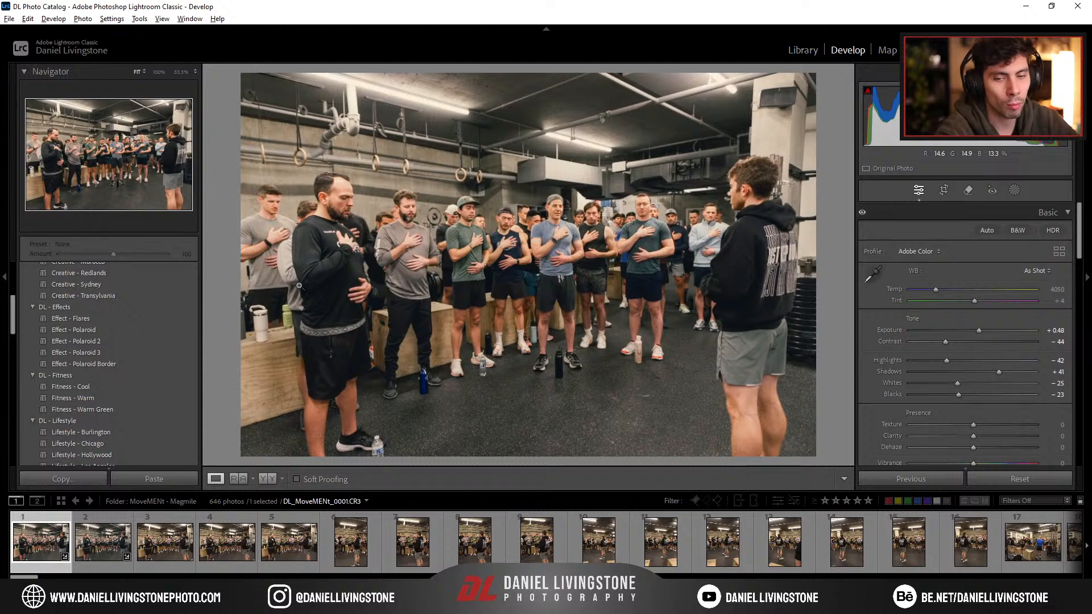
{"action": "key", "text": "Right"}
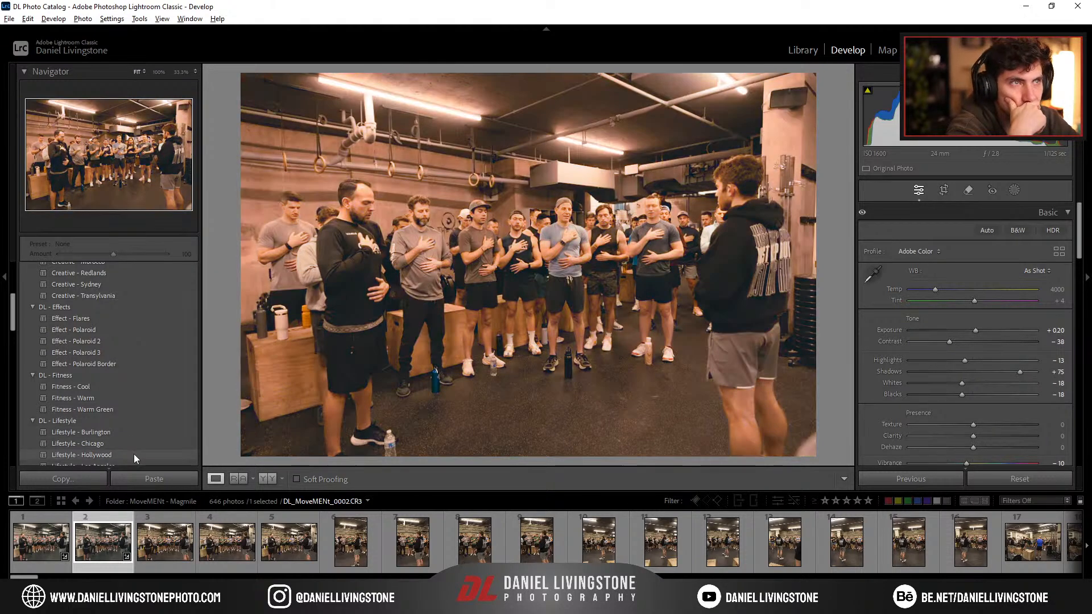
Step: Apply Lifestyle - Los Angeles to DL_MoveMENt_0002.CR3 with temperature 3719, tint +12, exposure +0.61, contrast +20, highlights -68, whites -47 and blacks -45
{"action": "scroll", "coordinate": [134, 455], "scroll_direction": "down", "scroll_amount": 3}
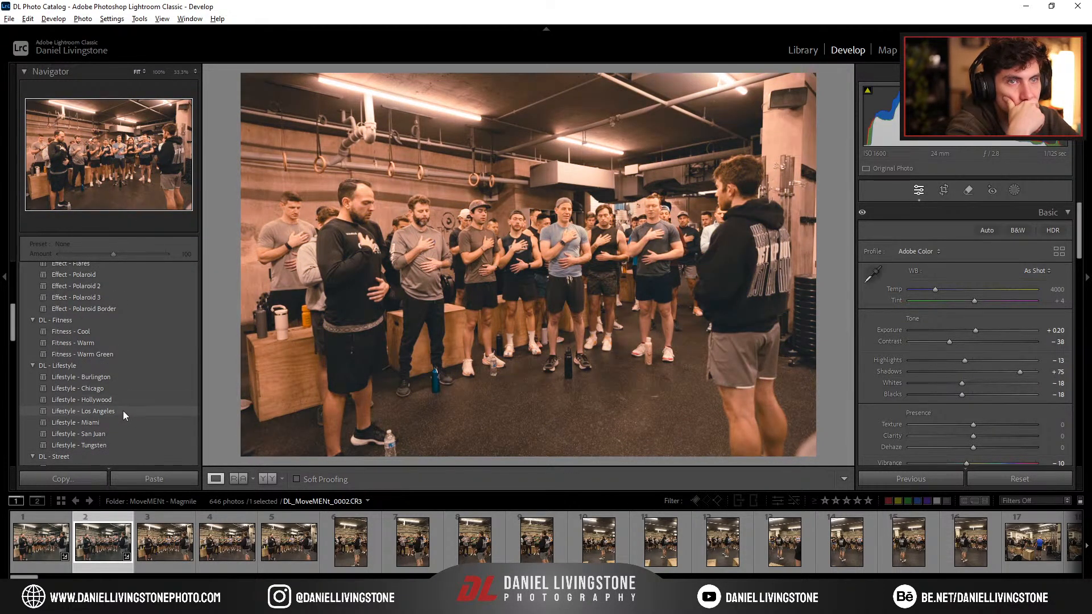
{"action": "left_click", "coordinate": [123, 411]}
{"action": "left_click_drag", "start_coordinate": [954, 294], "coordinate": [932, 289]}
{"action": "left_click", "coordinate": [978, 302]}
{"action": "left_click_drag", "start_coordinate": [950, 341], "coordinate": [930, 363]}
{"action": "left_click_drag", "start_coordinate": [975, 330], "coordinate": [984, 332]}
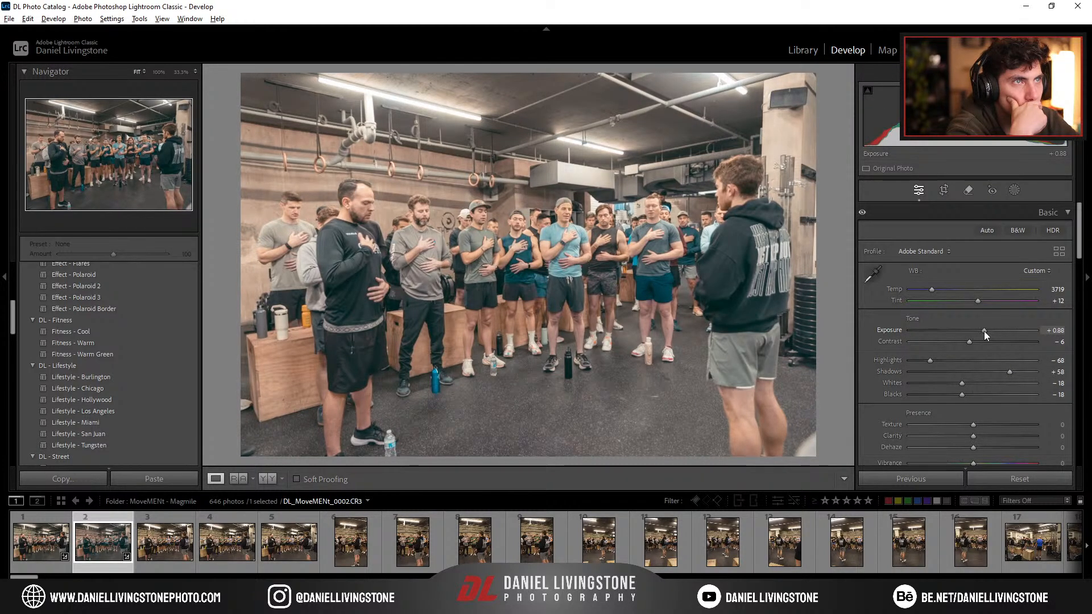
{"action": "left_click_drag", "start_coordinate": [963, 394], "coordinate": [982, 333]}
Step: Check the faces in DL_MoveMENt_0002.CR3 up close and set its temperature to 3493 and tint to +6
{"action": "left_click", "coordinate": [580, 213]}
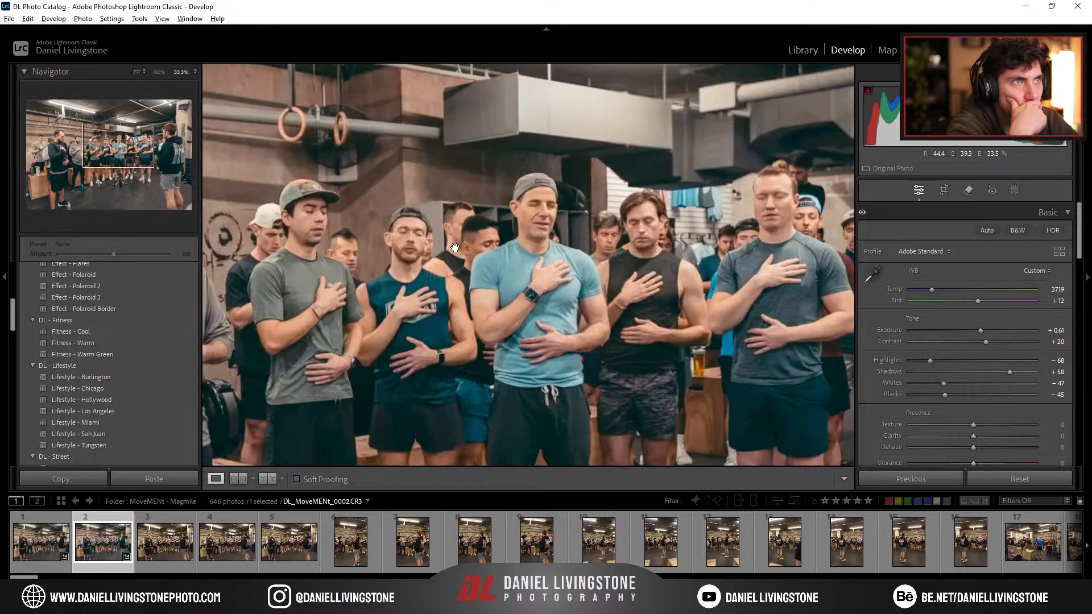
{"action": "left_click_drag", "start_coordinate": [355, 246], "coordinate": [630, 241]}
{"action": "left_click", "coordinate": [622, 242]}
{"action": "left_click_drag", "start_coordinate": [978, 301], "coordinate": [929, 288]}
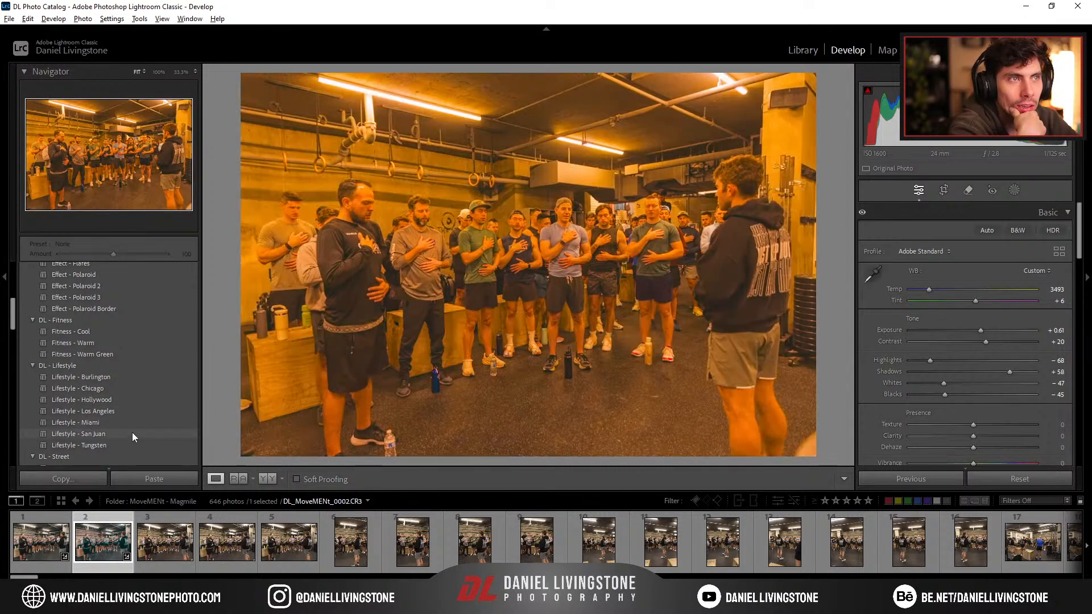
Step: Preview the remaining Lifestyle, Street and Travel presets on DL_MoveMENt_0002.CR3
{"action": "scroll", "coordinate": [127, 445], "scroll_direction": "down", "scroll_amount": 5}
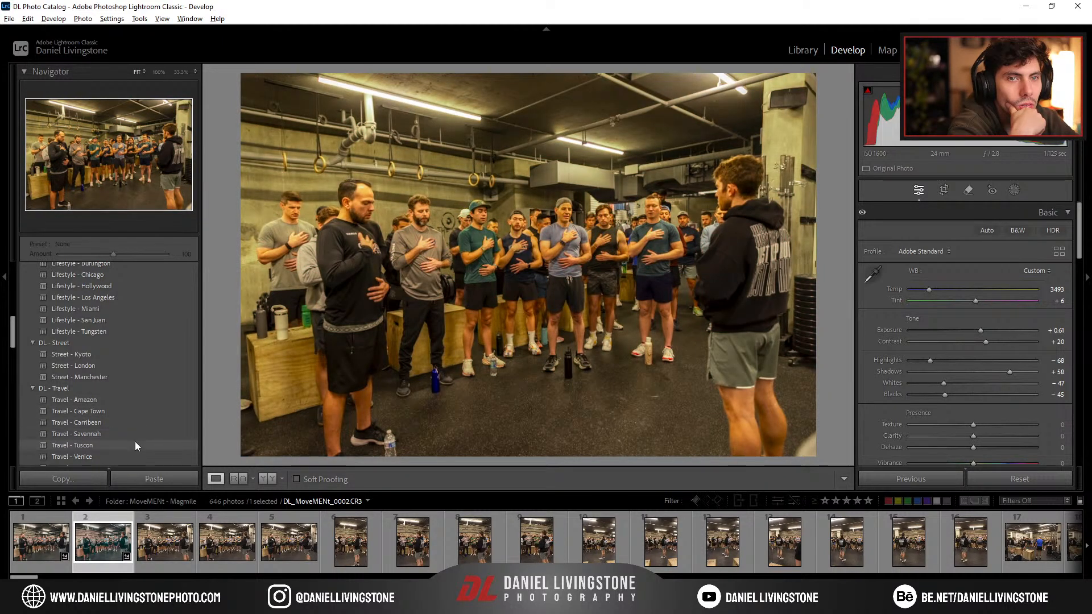
{"action": "scroll", "coordinate": [135, 451], "scroll_direction": "down", "scroll_amount": 4}
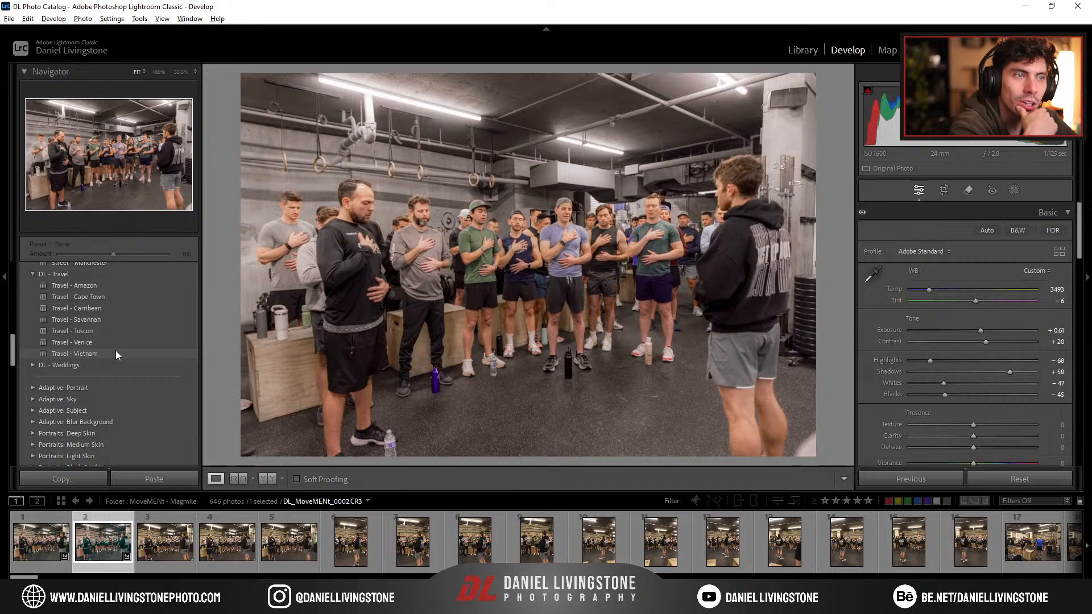
Step: Examine the ceiling, gym rings and faces of DL_MoveMENt_0001.CR3 up close to judge its grade
{"action": "key", "text": "Left"}
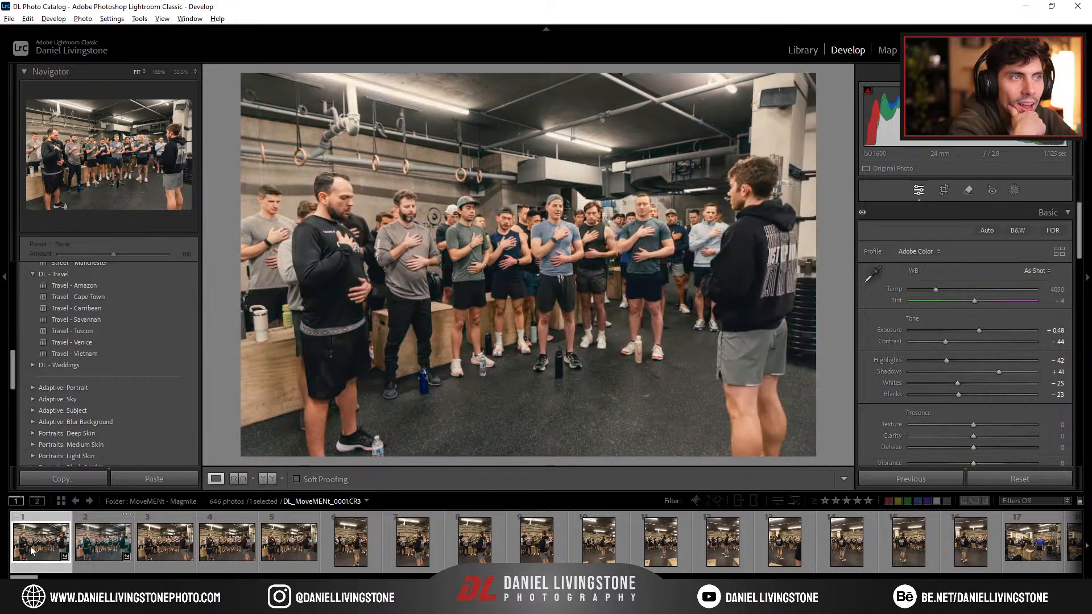
{"action": "left_click", "coordinate": [545, 213]}
{"action": "left_click_drag", "start_coordinate": [326, 206], "coordinate": [644, 259]}
{"action": "left_click_drag", "start_coordinate": [439, 242], "coordinate": [512, 446]}
{"action": "left_click_drag", "start_coordinate": [656, 299], "coordinate": [438, 311]}
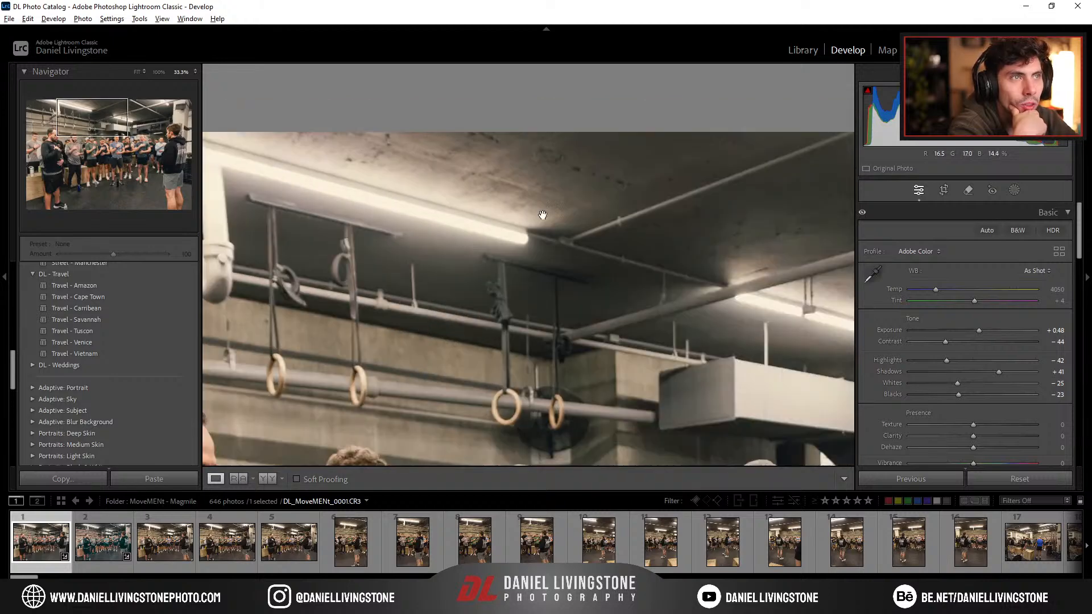
{"action": "left_click_drag", "start_coordinate": [540, 288], "coordinate": [443, 228]}
{"action": "left_click_drag", "start_coordinate": [718, 362], "coordinate": [611, 291]}
{"action": "left_click_drag", "start_coordinate": [757, 350], "coordinate": [620, 289]}
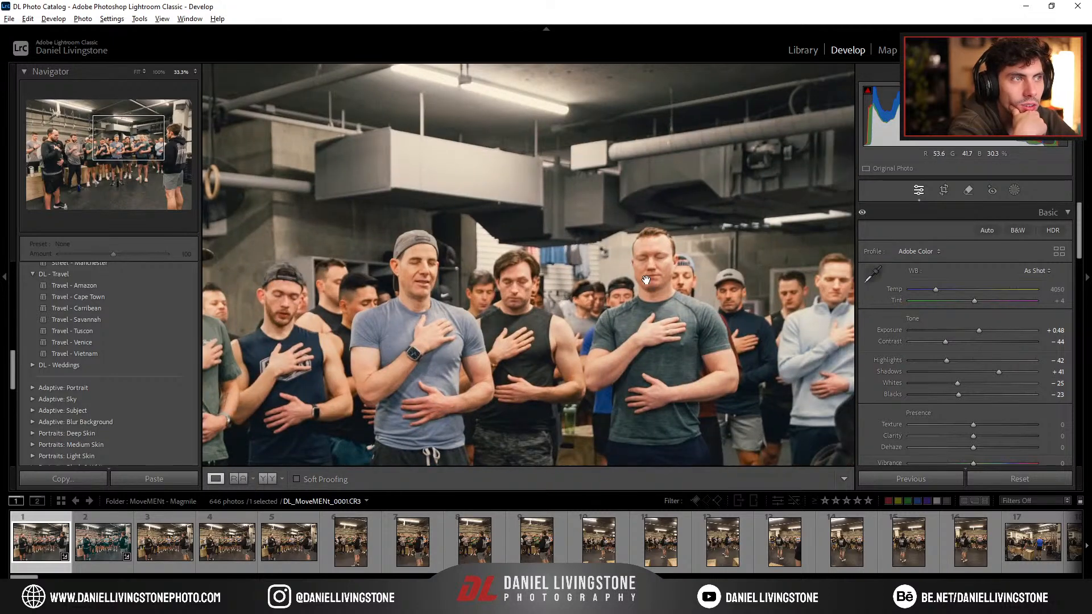
{"action": "left_click", "coordinate": [704, 290]}
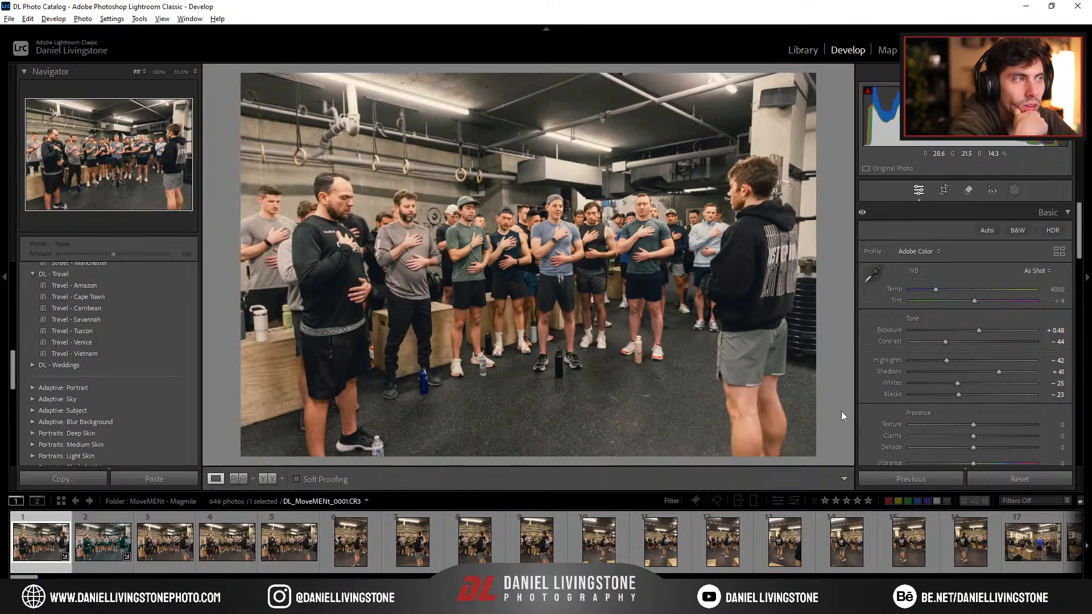
Step: Set the red saturation of DL_MoveMENt_0001.CR3 to +11 in the Color Mixer and check the skin tones up close
{"action": "left_click_drag", "start_coordinate": [974, 463], "coordinate": [960, 465]}
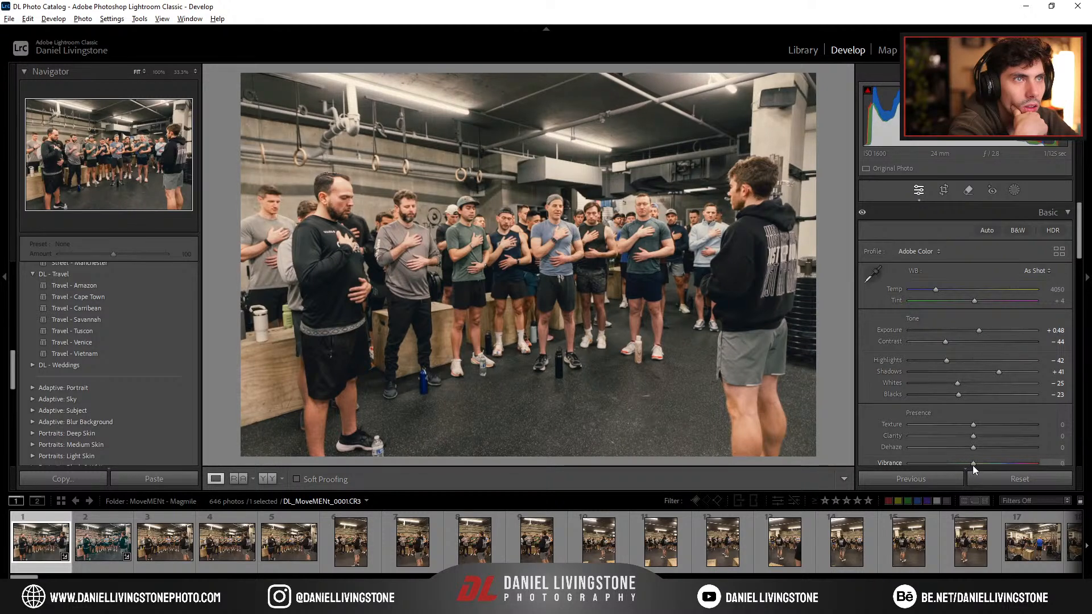
{"action": "scroll", "coordinate": [924, 353], "scroll_direction": "down", "scroll_amount": 10}
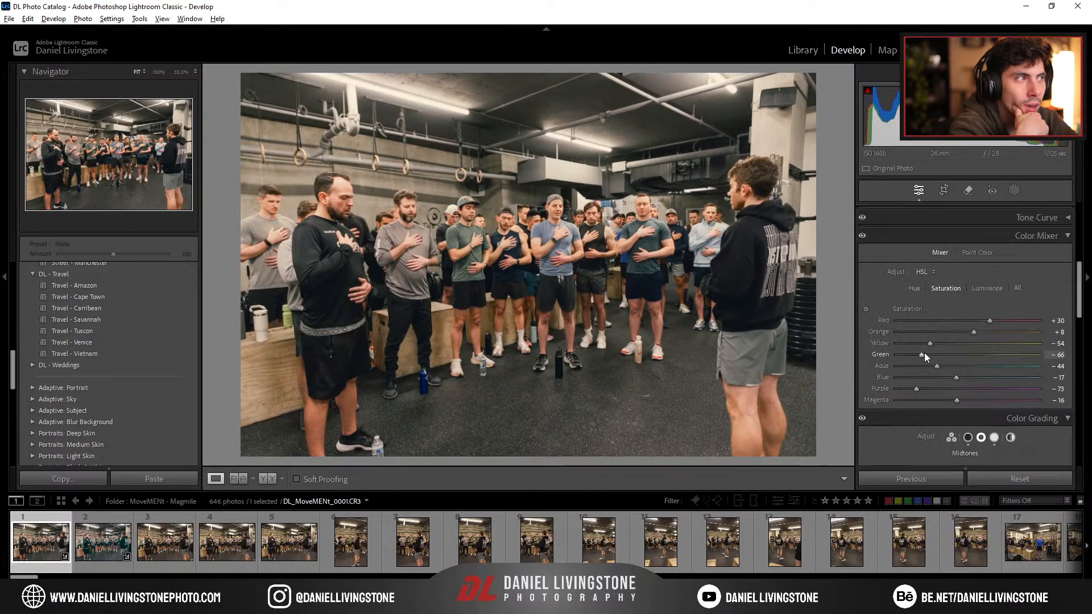
{"action": "left_click_drag", "start_coordinate": [989, 320], "coordinate": [975, 322]}
{"action": "left_click", "coordinate": [432, 221]}
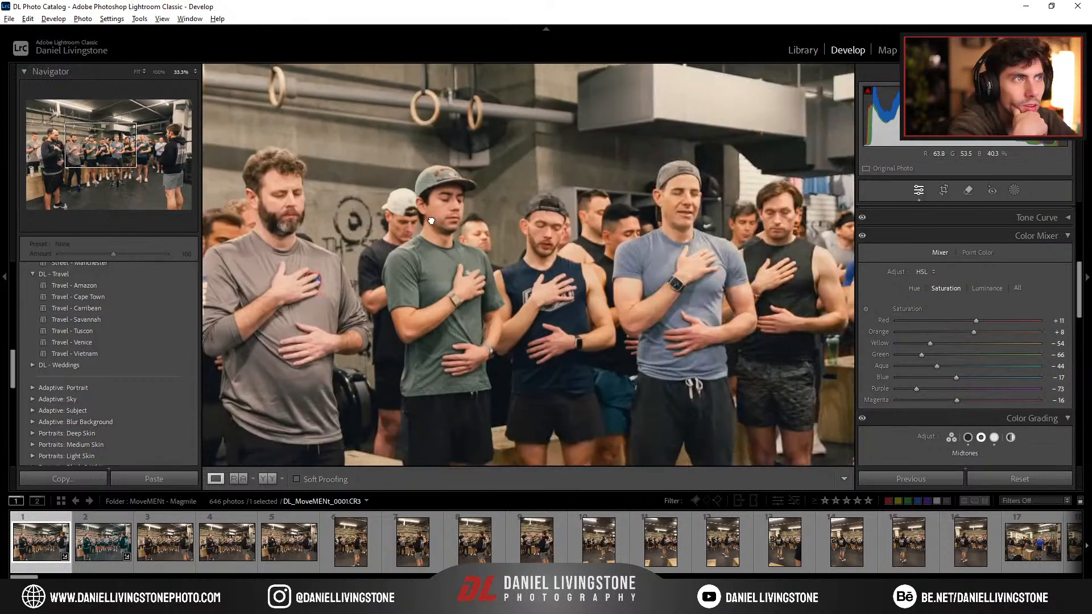
{"action": "left_click", "coordinate": [431, 220]}
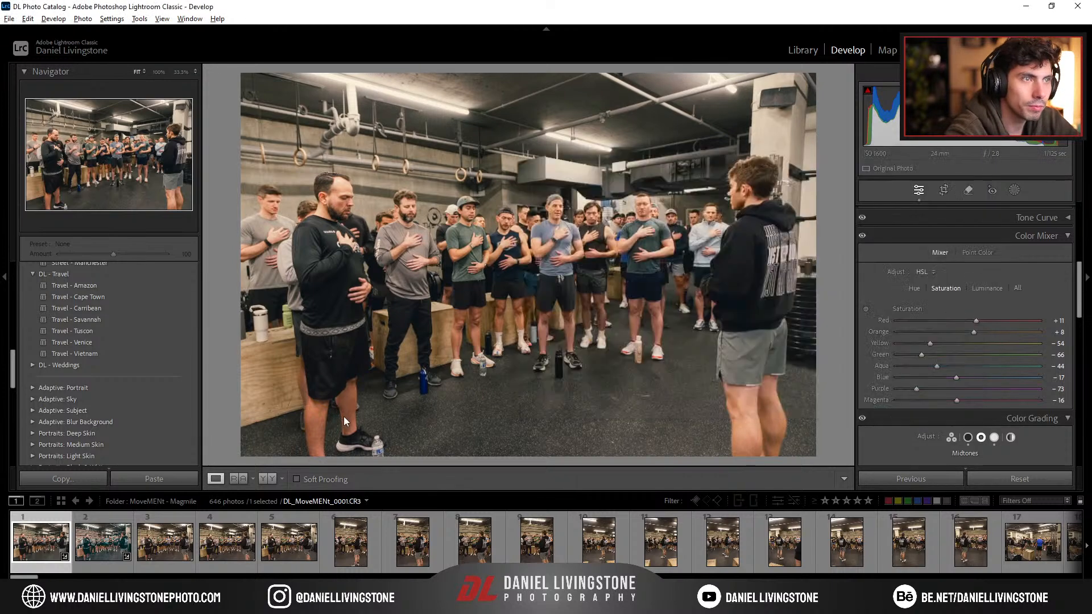
Step: Save the settings of DL_MoveMENt_0001.CR3 as a new develop preset named MoveMENt Magmile in the User Presets group
{"action": "scroll", "coordinate": [131, 384], "scroll_direction": "up", "scroll_amount": 3}
{"action": "scroll", "coordinate": [131, 384], "scroll_direction": "up", "scroll_amount": 5}
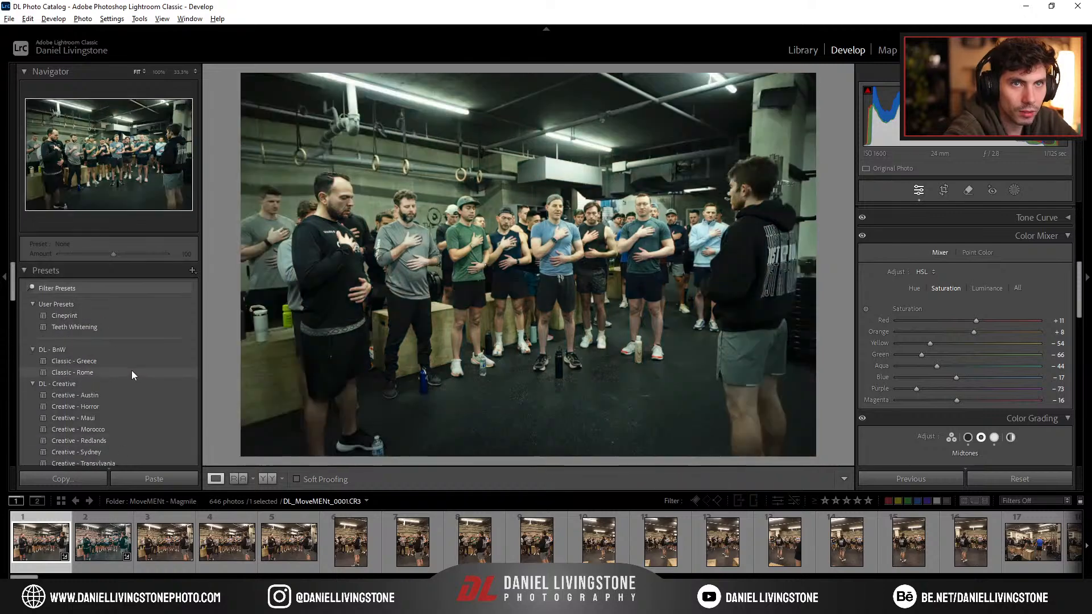
{"action": "left_click", "coordinate": [193, 270]}
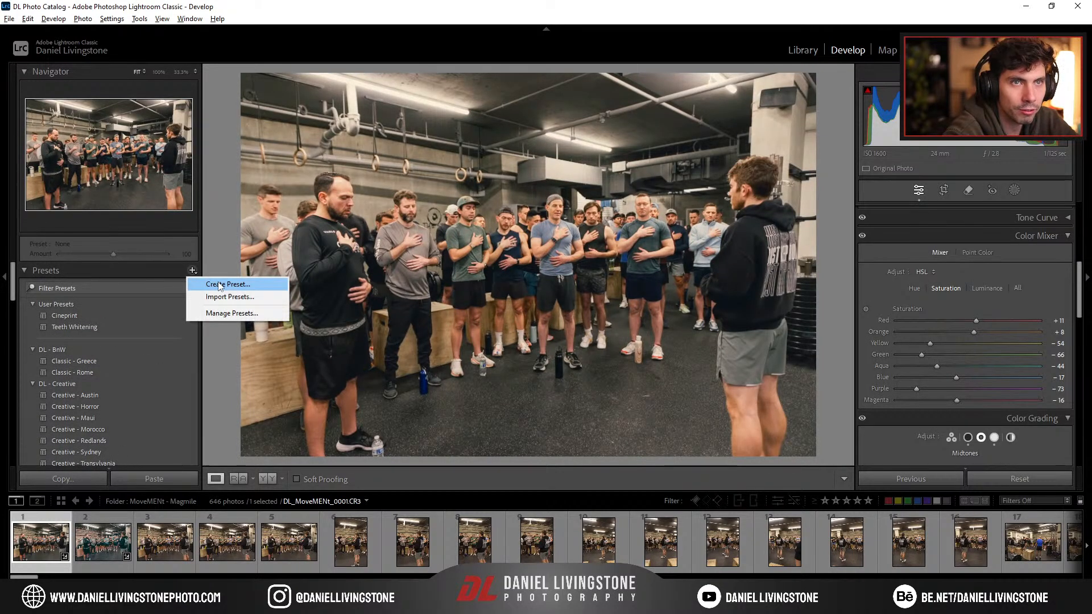
{"action": "left_click", "coordinate": [219, 285]}
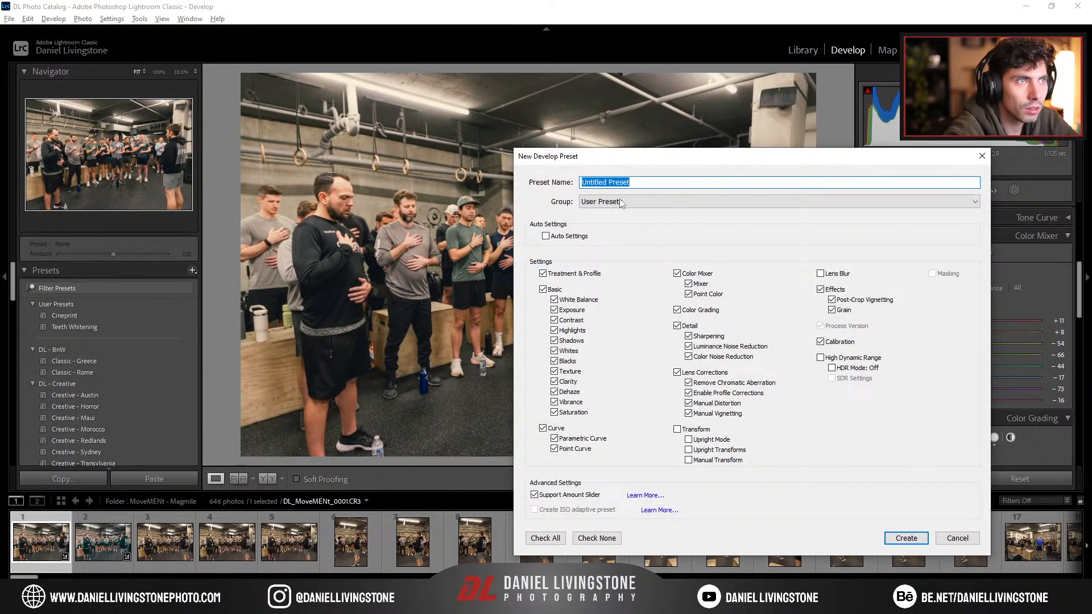
{"action": "type", "text": "MoveME"}
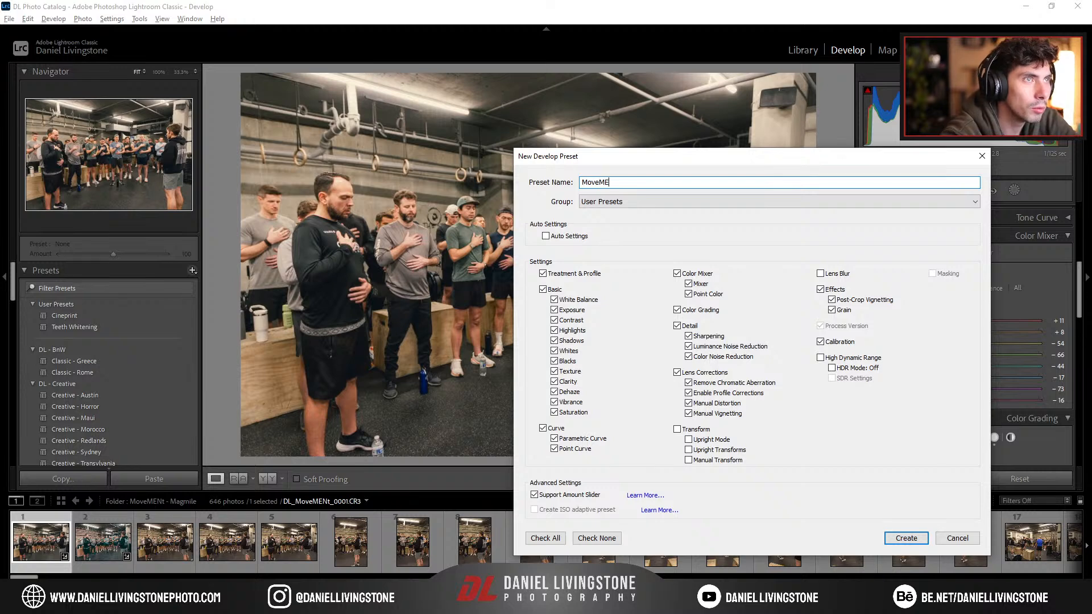
{"action": "type", "text": "Nt MAgmile"}
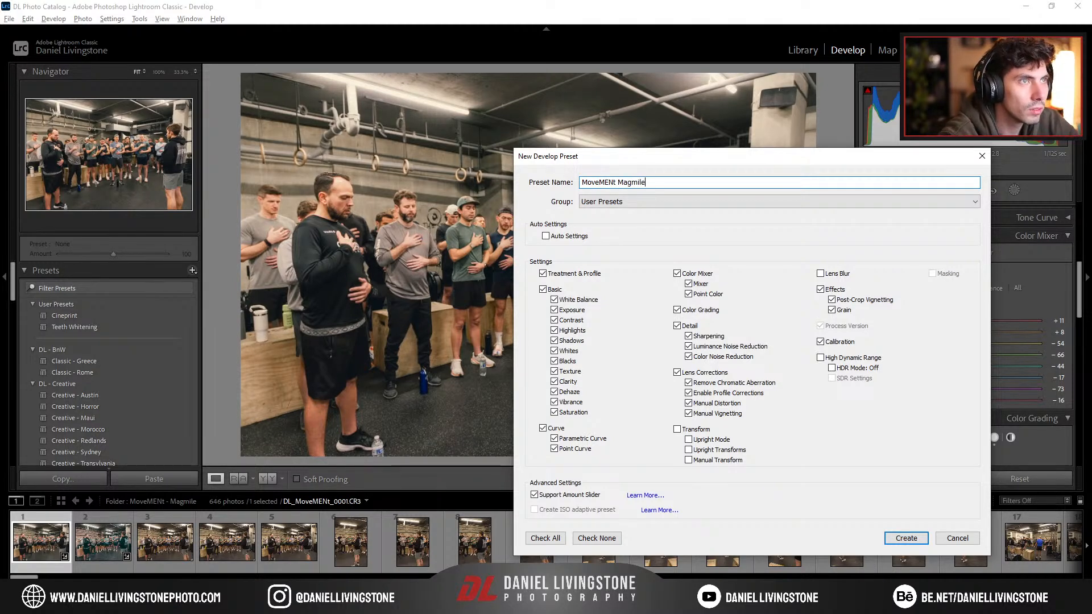
{"action": "left_click", "coordinate": [907, 539]}
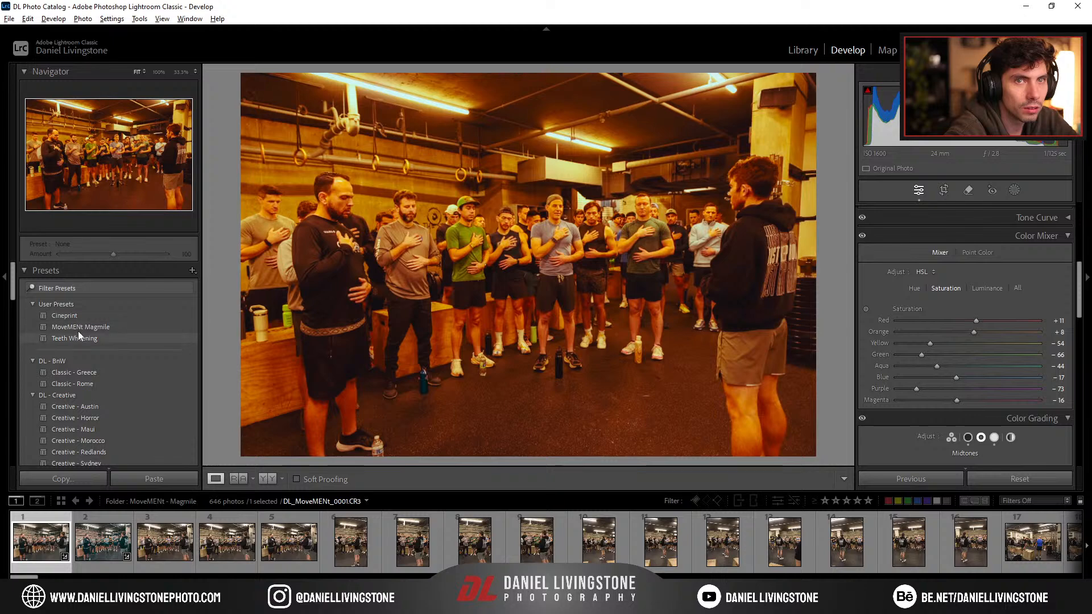
Step: Apply the Cineprint preset to DL_MoveMENt_0001.CR3 with temperature 4036 and tint +9
{"action": "left_click", "coordinate": [81, 316]}
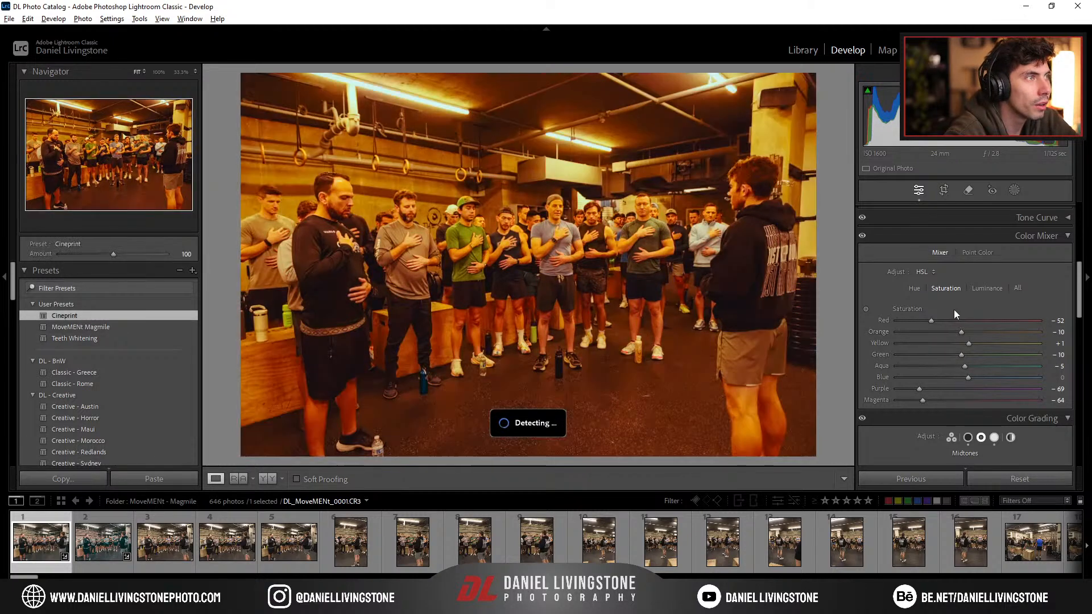
{"action": "scroll", "coordinate": [954, 310], "scroll_direction": "up", "scroll_amount": 5}
{"action": "mouse_move", "coordinate": [971, 291]}
{"action": "left_mouse_down"}
{"action": "mouse_move", "coordinate": [929, 291]}
{"action": "mouse_move", "coordinate": [974, 302]}
{"action": "left_mouse_up"}
Step: Neutralise the white balance of DL_MoveMENt_0001.CR3 by sampling a white sock, and raise the exposure to +0.39
{"action": "left_click", "coordinate": [518, 330]}
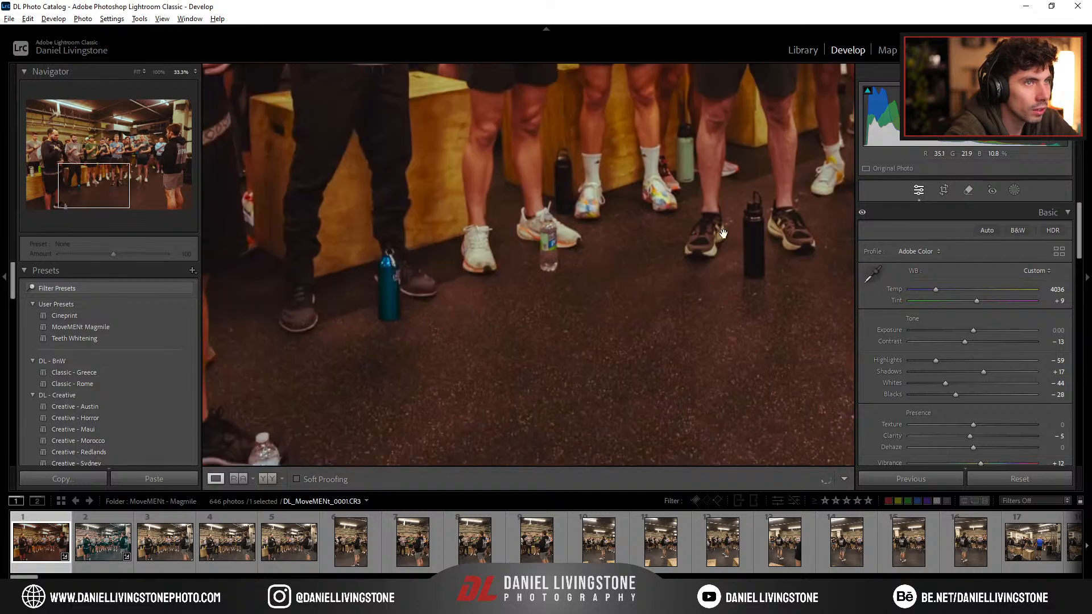
{"action": "left_click", "coordinate": [870, 275]}
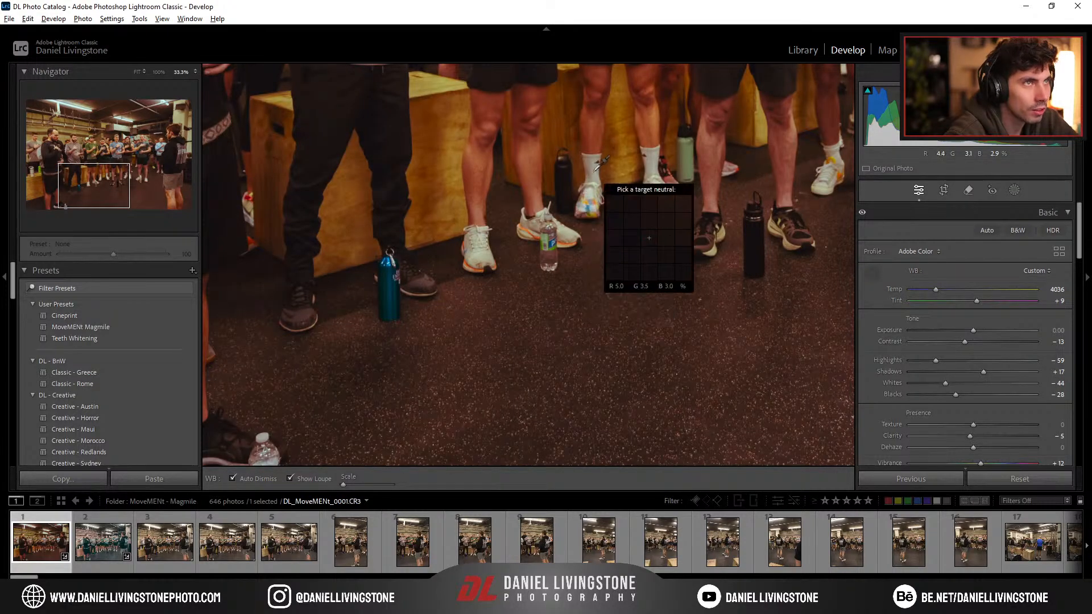
{"action": "left_click", "coordinate": [593, 171]}
{"action": "left_click", "coordinate": [593, 172]}
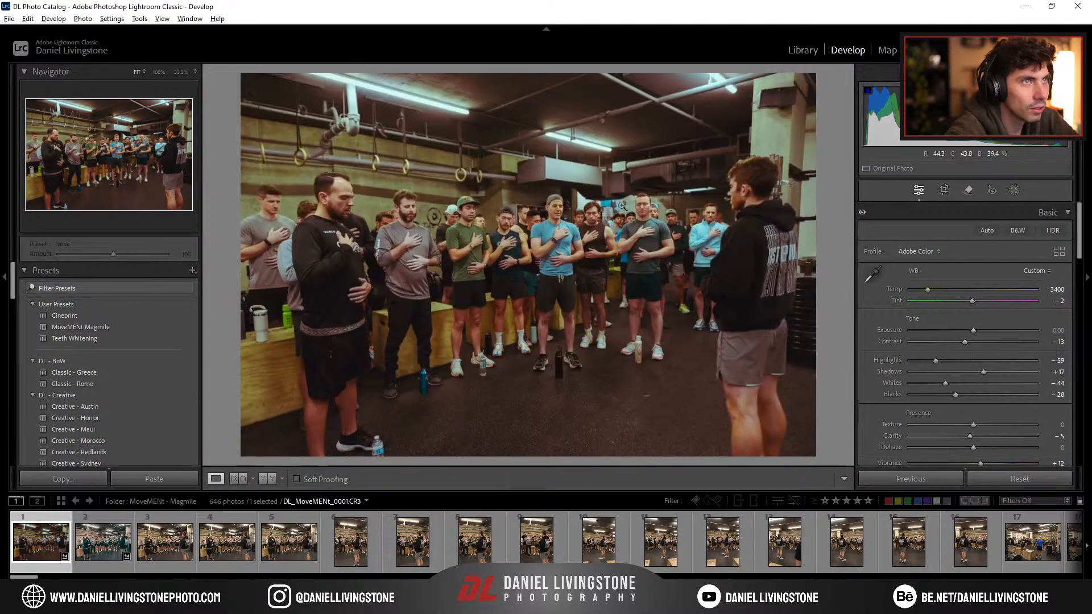
{"action": "left_click_drag", "start_coordinate": [971, 332], "coordinate": [975, 333]}
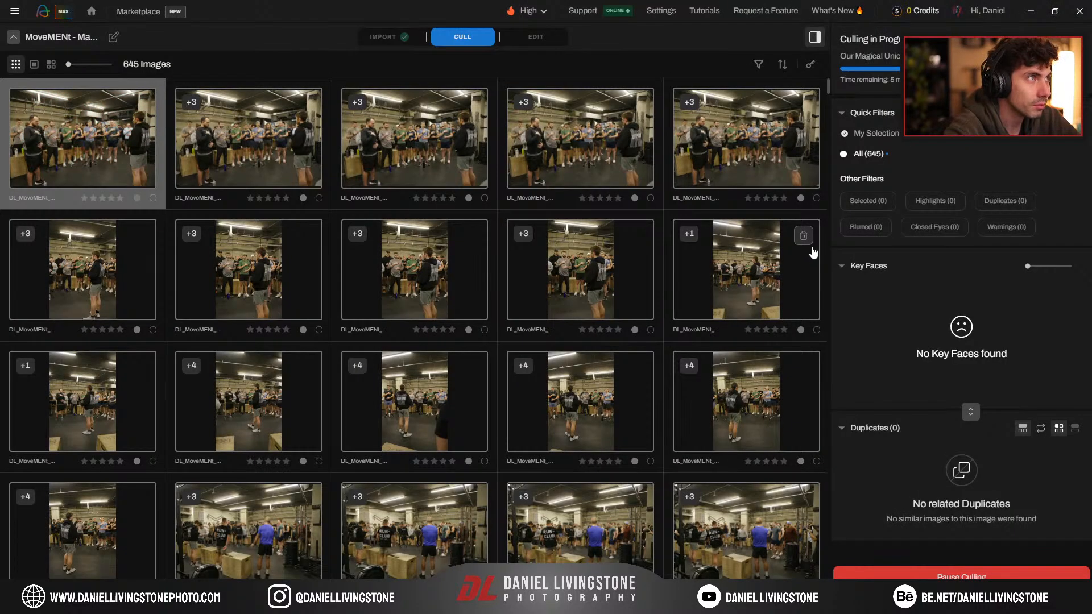
Step: Switch back to Lightroom Classic and look over the MoveMENt - Magmile photos in the Library grid
{"action": "key", "text": "alt+Tab"}
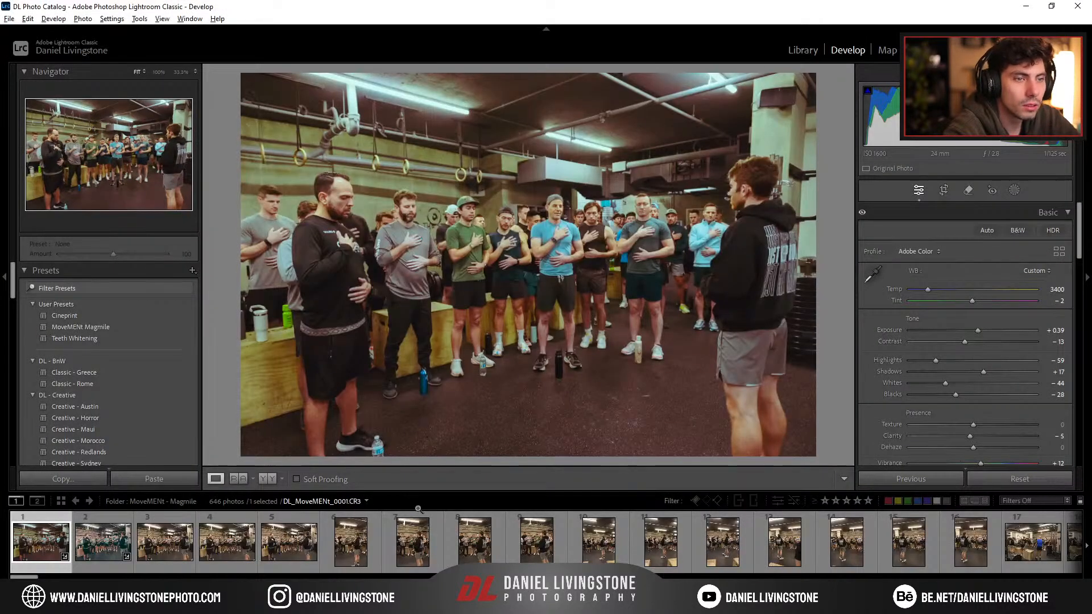
{"action": "key", "text": "g"}
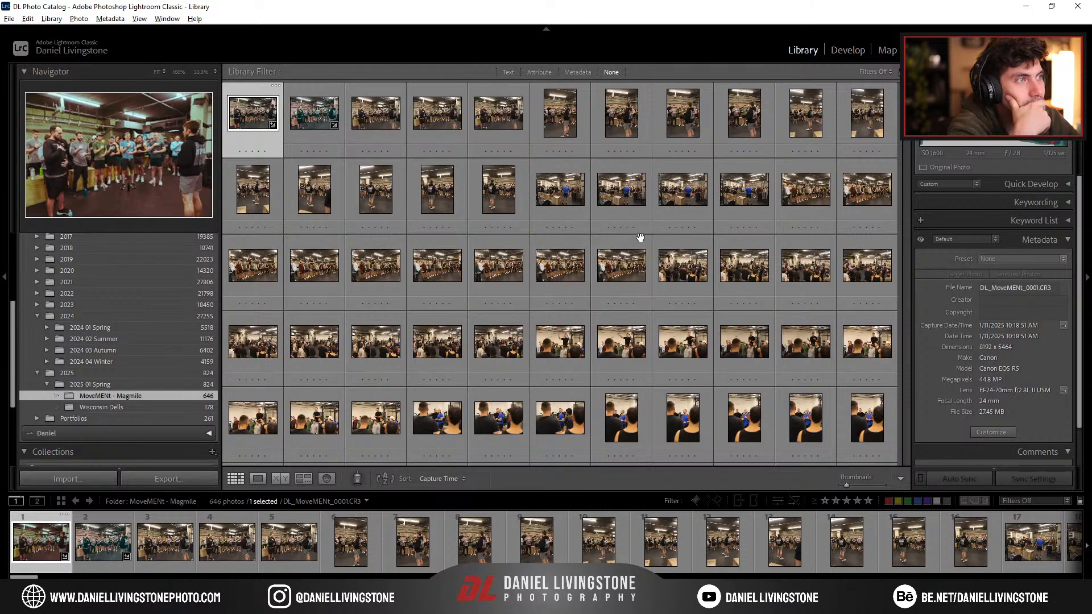
{"action": "scroll", "coordinate": [692, 346], "scroll_direction": "down", "scroll_amount": 5}
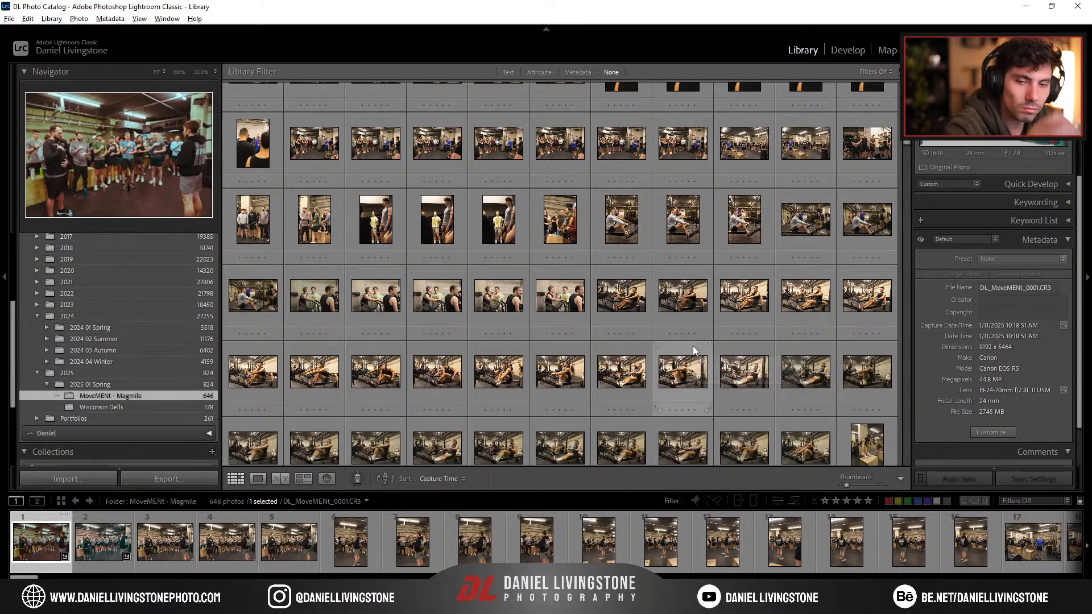
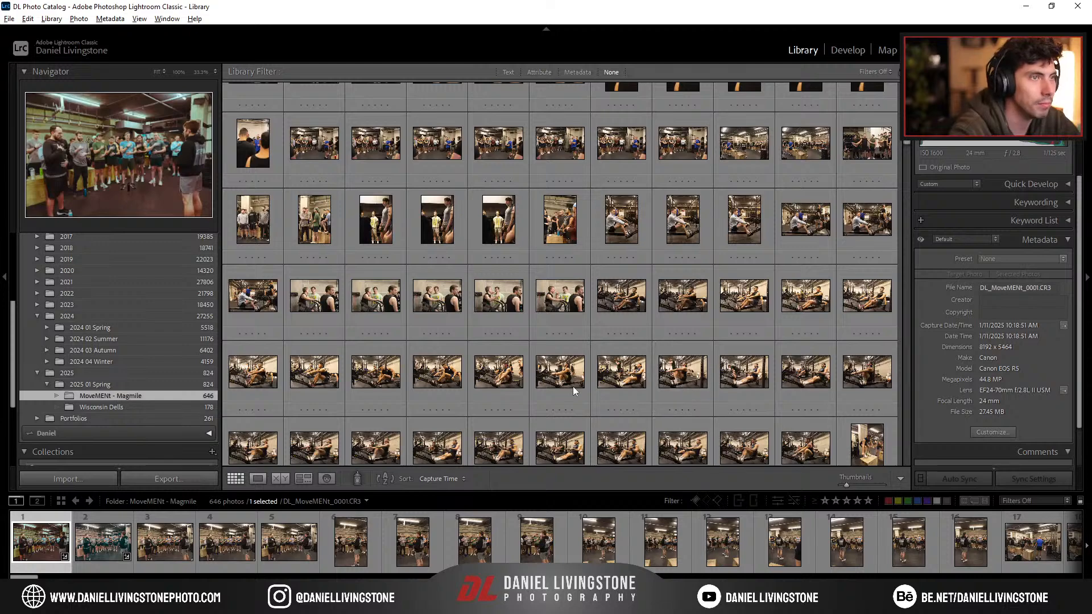
{"action": "scroll", "coordinate": [626, 425], "scroll_direction": "up", "scroll_amount": 10}
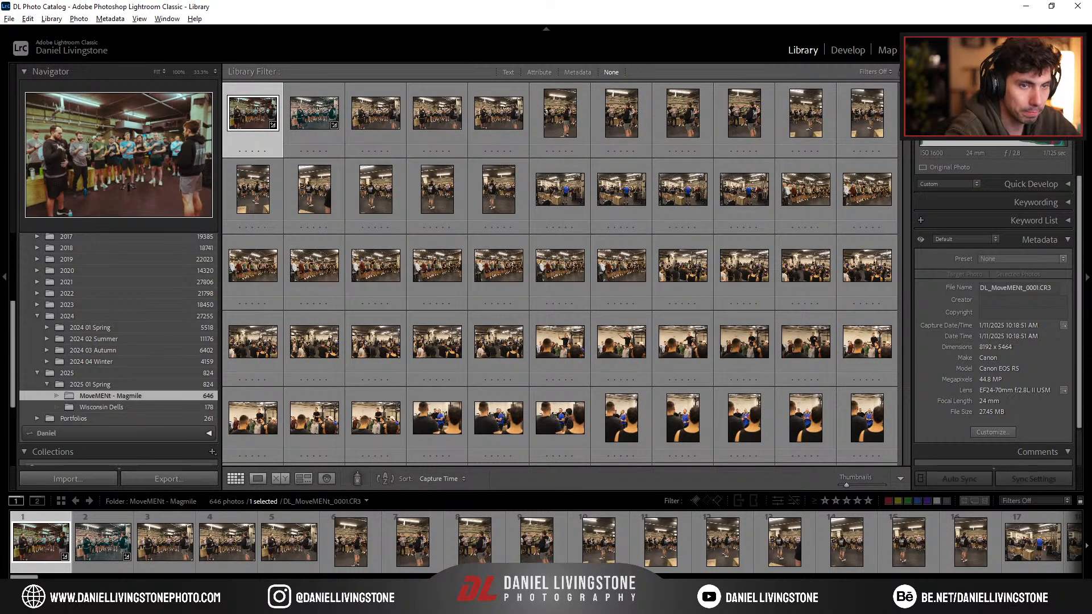
Step: Switch to Aftershoot and check the culling progress of the MoveMENt shoot
{"action": "left_click", "coordinate": [412, 603]}
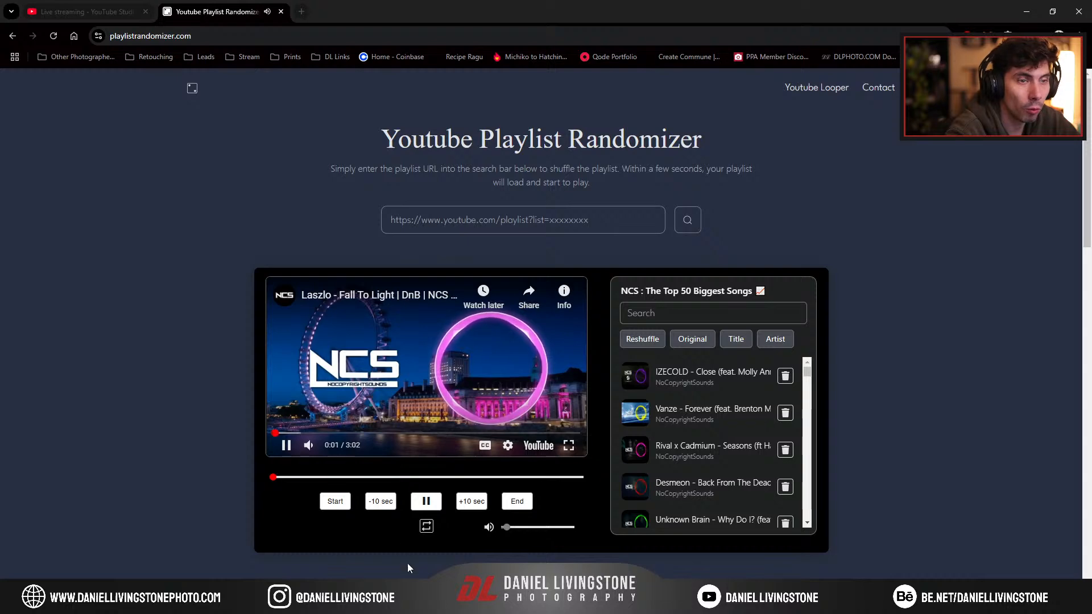
{"action": "left_click", "coordinate": [437, 603]}
{"action": "left_click", "coordinate": [462, 603]}
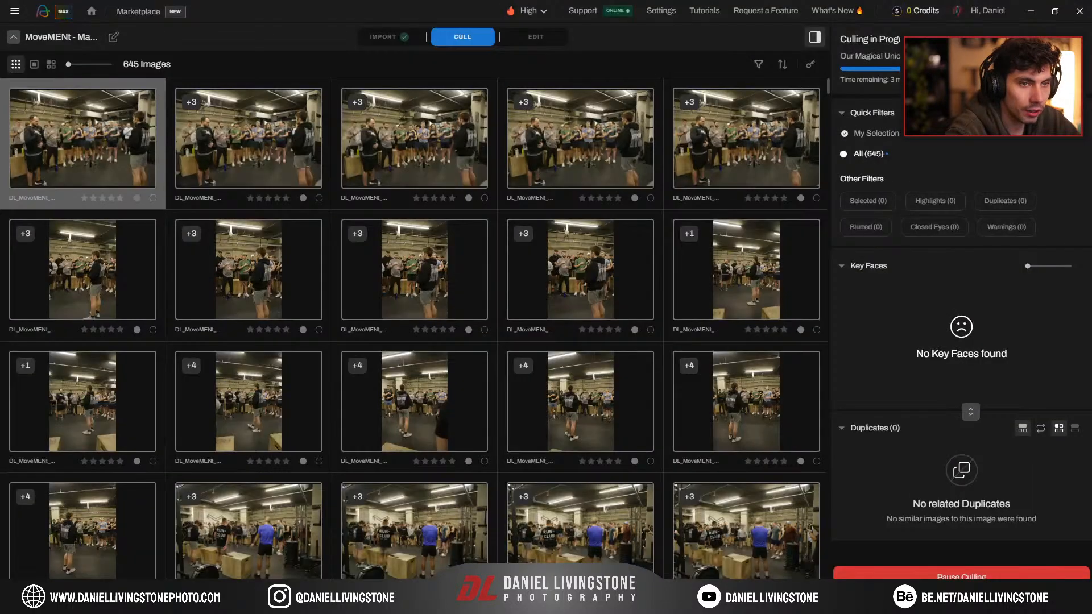
Step: Return to Lightroom Classic, view DL_MoveMENt_0016.CR3 enlarged, and go back to the photo grid
{"action": "left_click", "coordinate": [322, 603]}
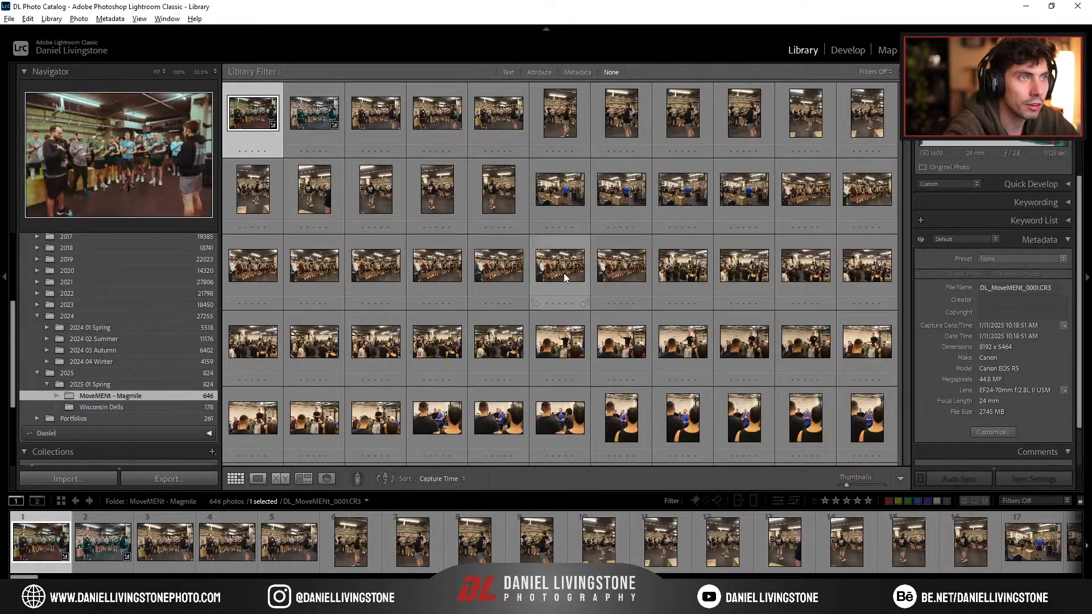
{"action": "double_click", "coordinate": [509, 190]}
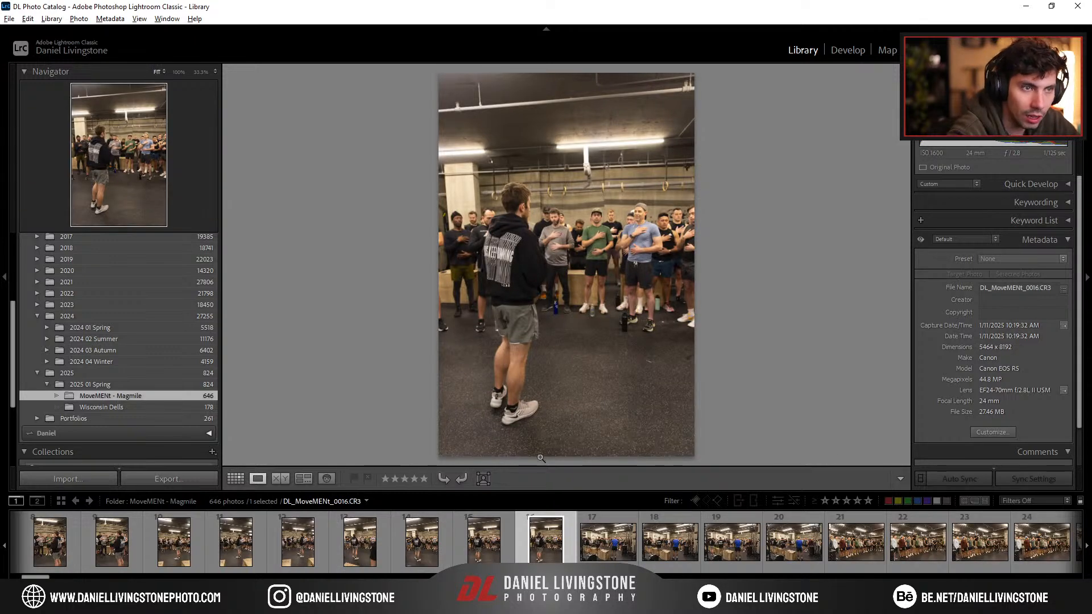
{"action": "key", "text": "g"}
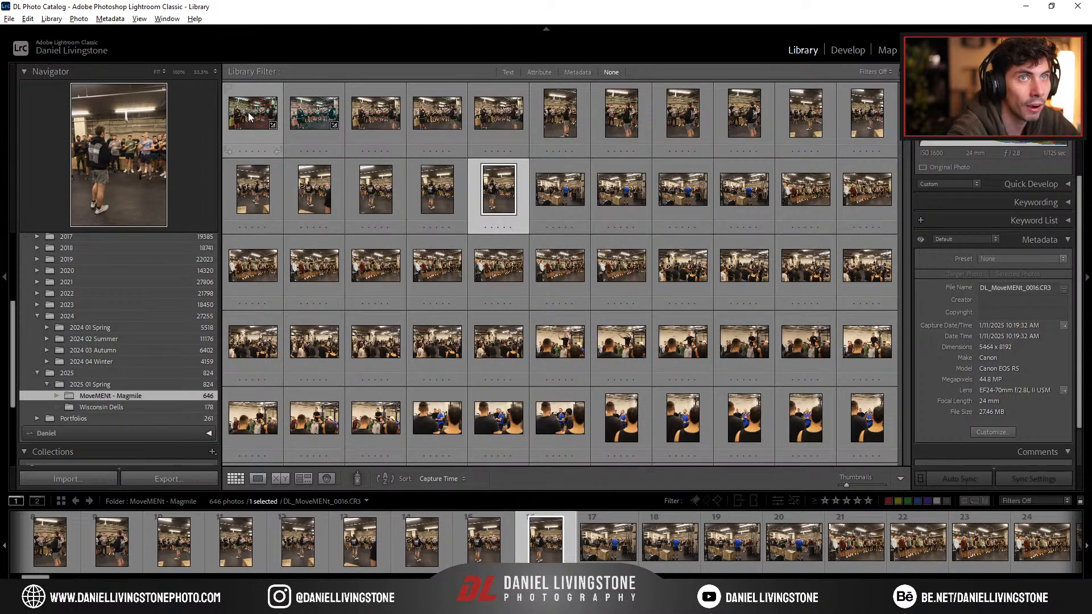
Step: Open DL_MoveMENt_0001.CR3 in the Develop module and apply the MoveMENt Magmile preset to it
{"action": "double_click", "coordinate": [362, 115]}
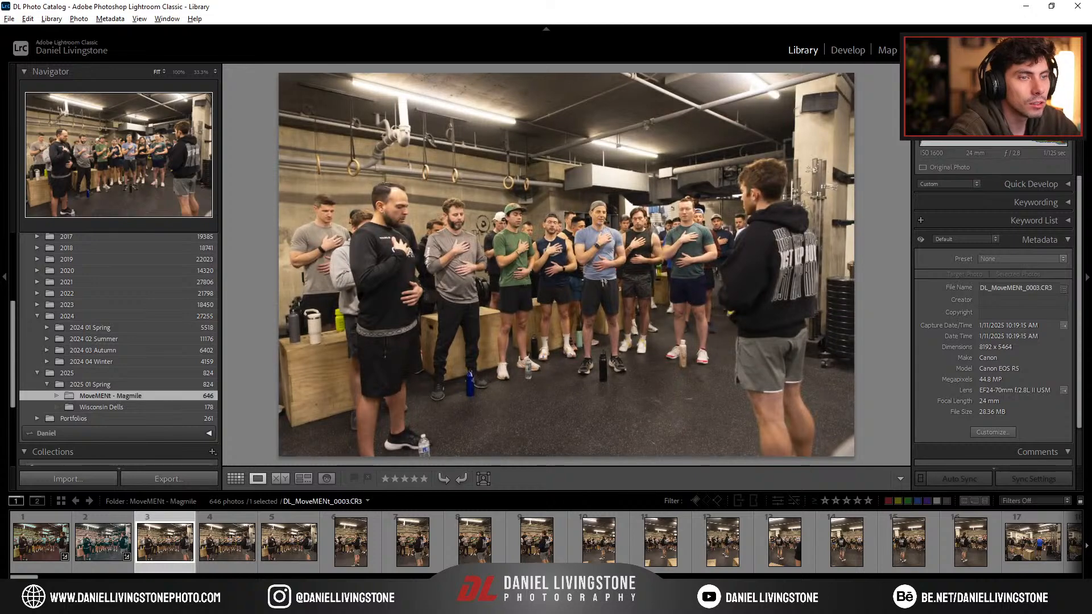
{"action": "key", "text": "Left"}
{"action": "key", "text": "Left"}
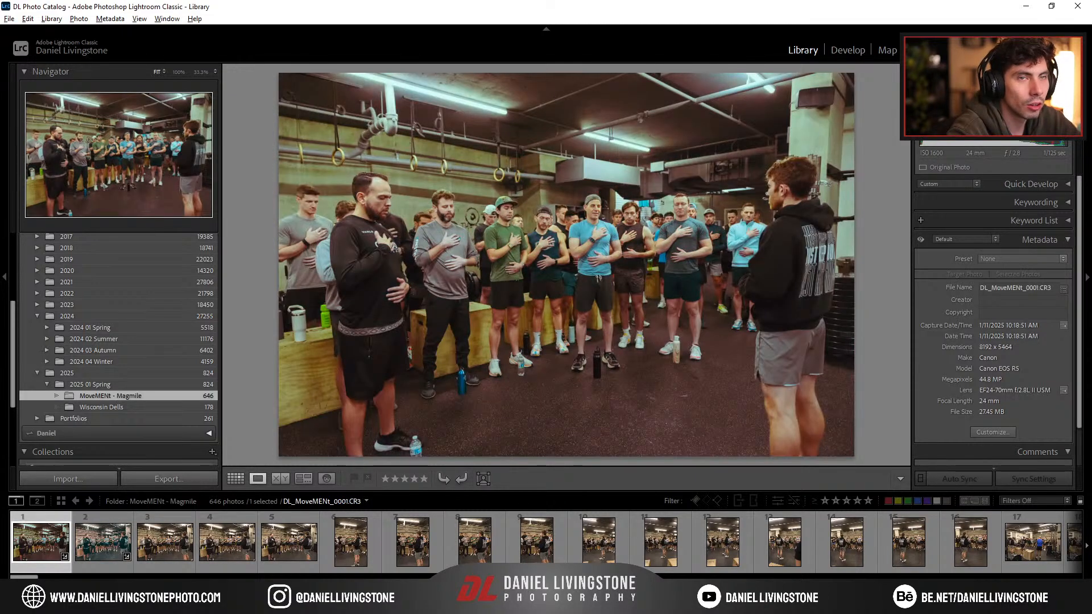
{"action": "scroll", "coordinate": [82, 377], "scroll_direction": "up", "scroll_amount": 5}
{"action": "key", "text": "d"}
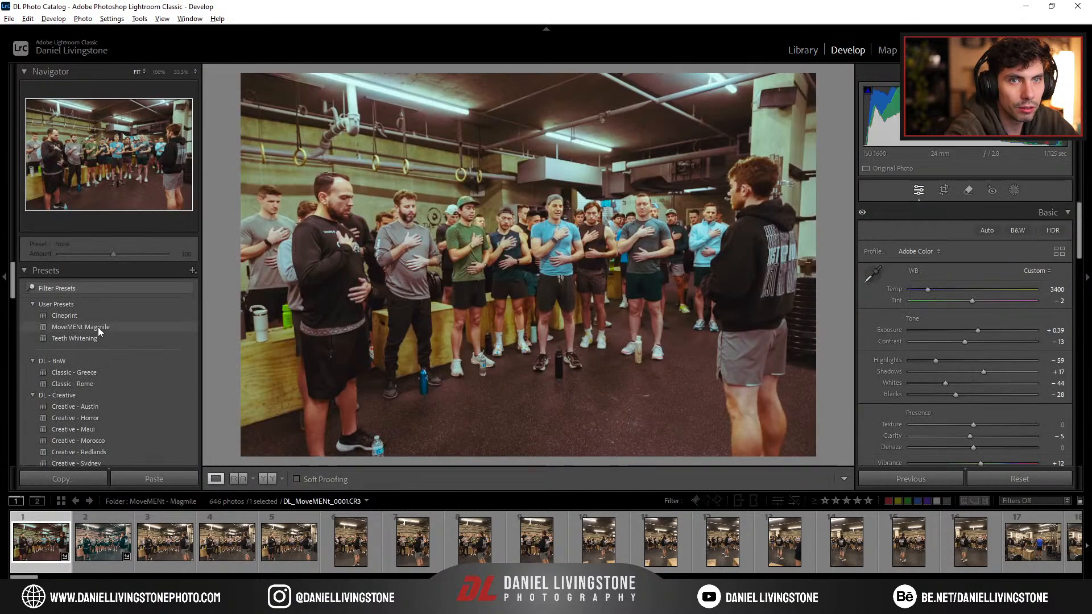
{"action": "left_click", "coordinate": [98, 327]}
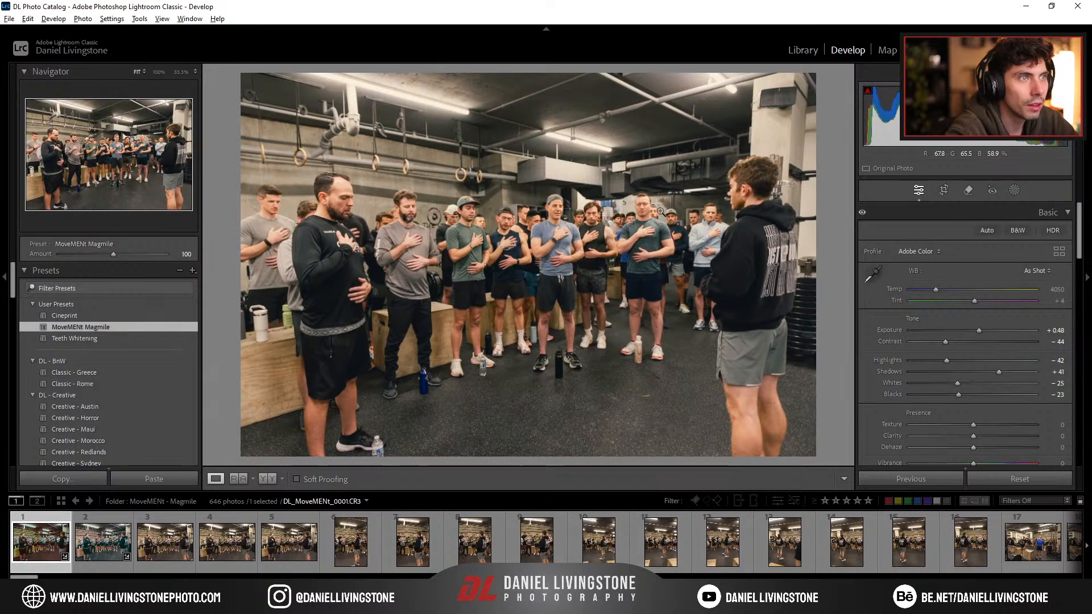
Step: Step forward through the shoot to the portrait-format photo DL_MoveMENt_0009.CR3 and apply the MoveMENt Magmile preset to it
{"action": "key", "text": "Right"}
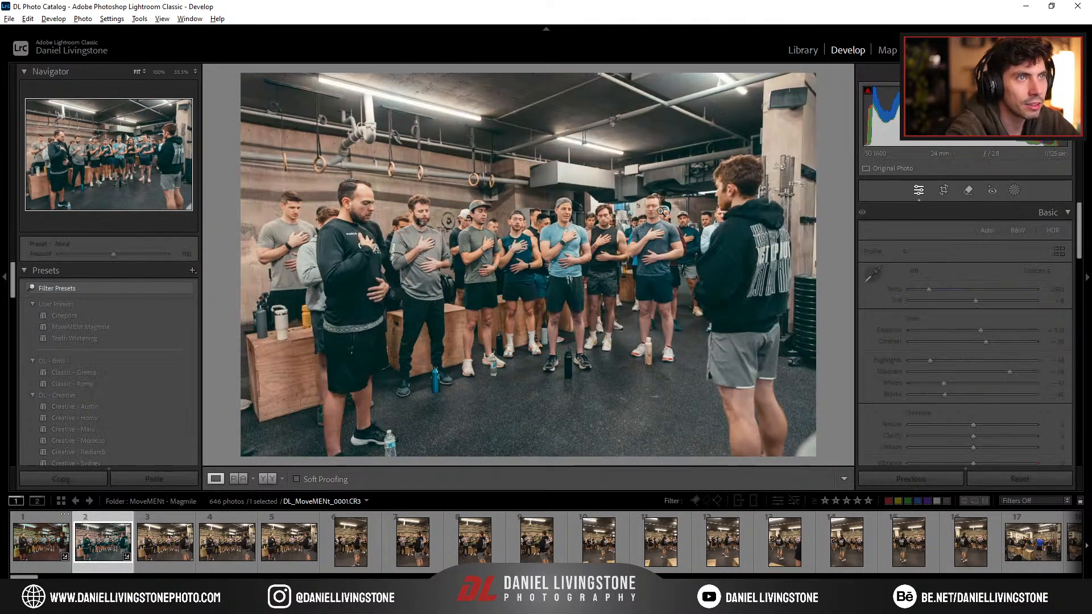
{"action": "key", "text": "Right"}
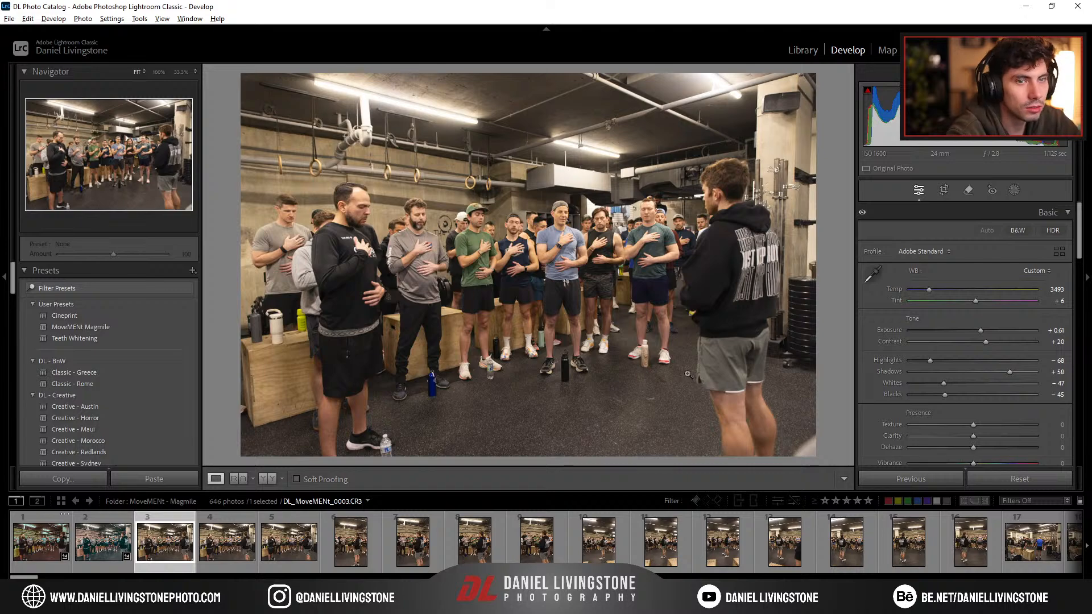
{"action": "key", "text": "Right"}
{"action": "key", "text": "Right"}
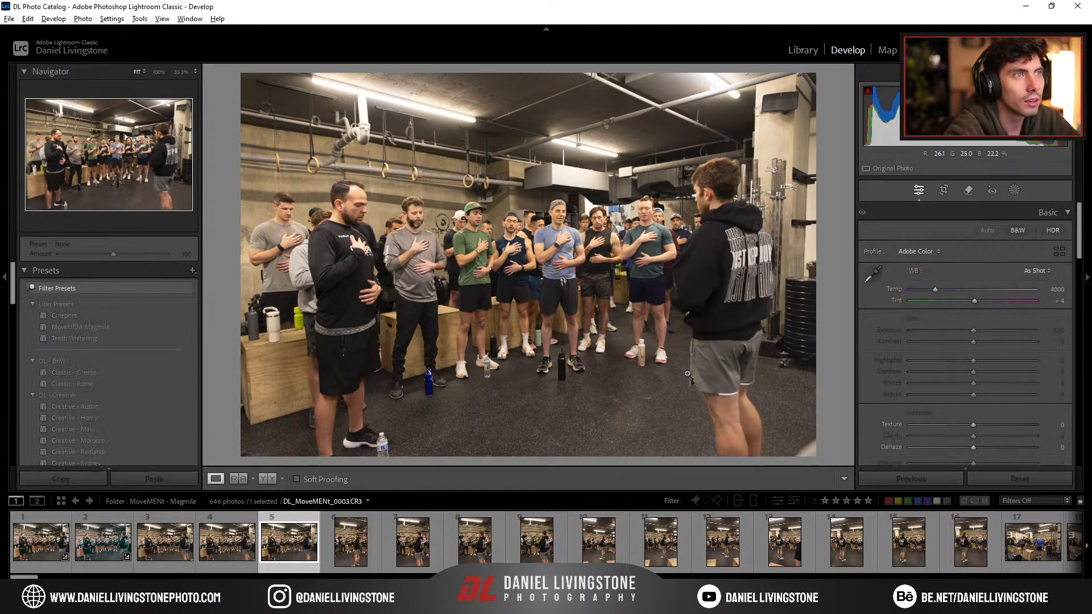
{"action": "key", "text": "Right"}
{"action": "key", "text": "Right"}
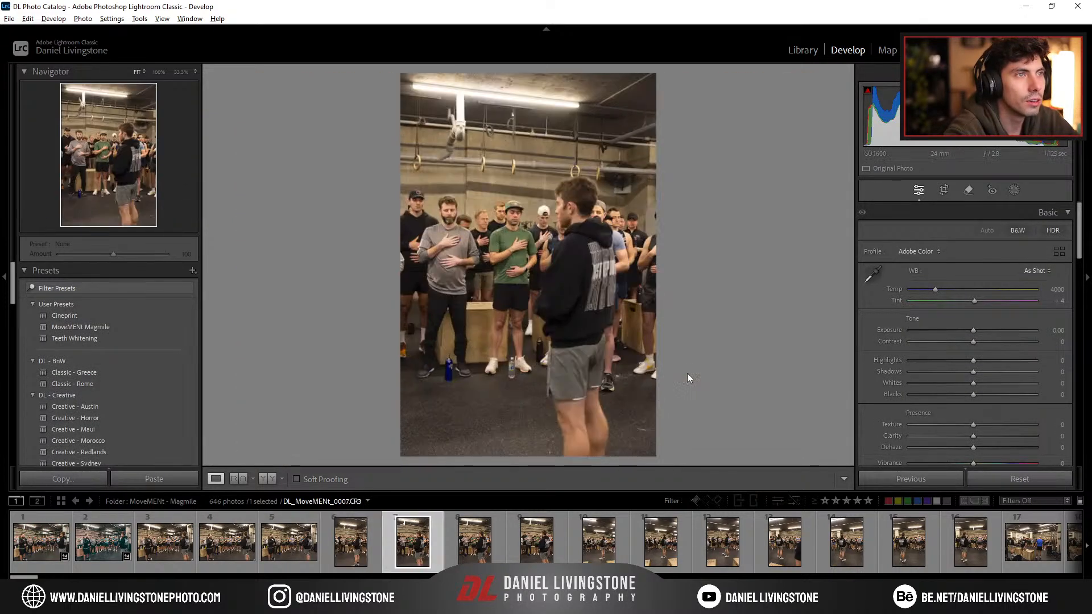
{"action": "key", "text": "Right"}
{"action": "key", "text": "Right"}
{"action": "key", "text": "Right"}
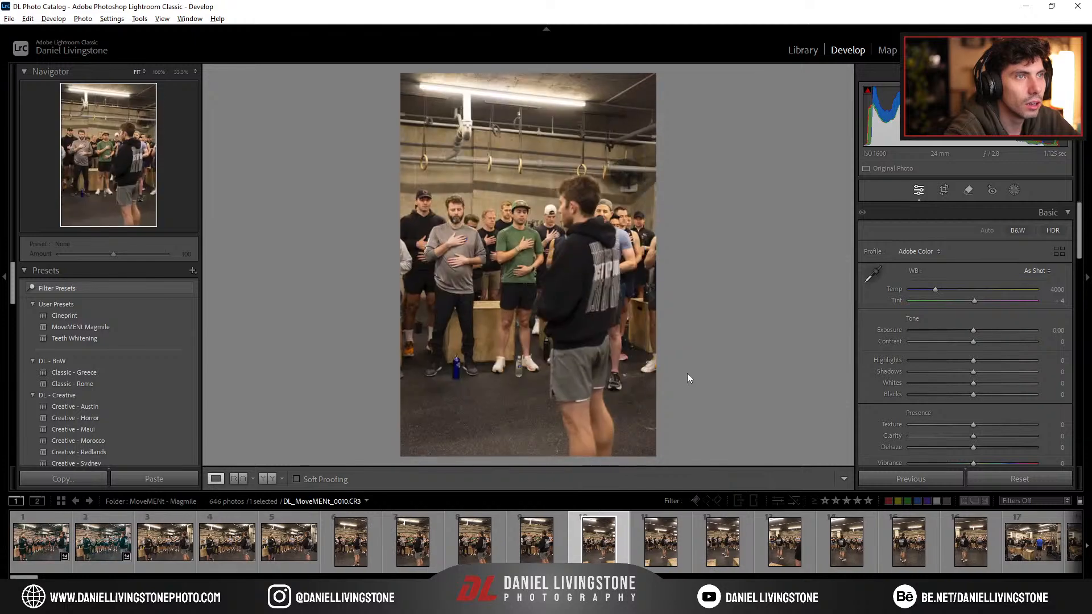
{"action": "key", "text": "Left"}
{"action": "key", "text": "Left"}
{"action": "key", "text": "Right"}
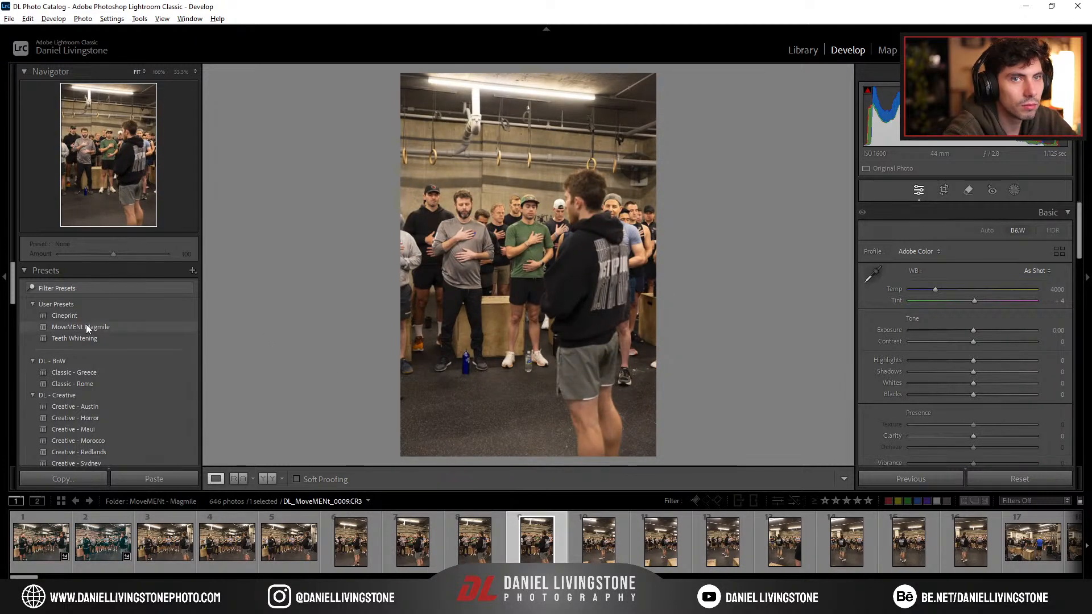
{"action": "left_click", "coordinate": [85, 327]}
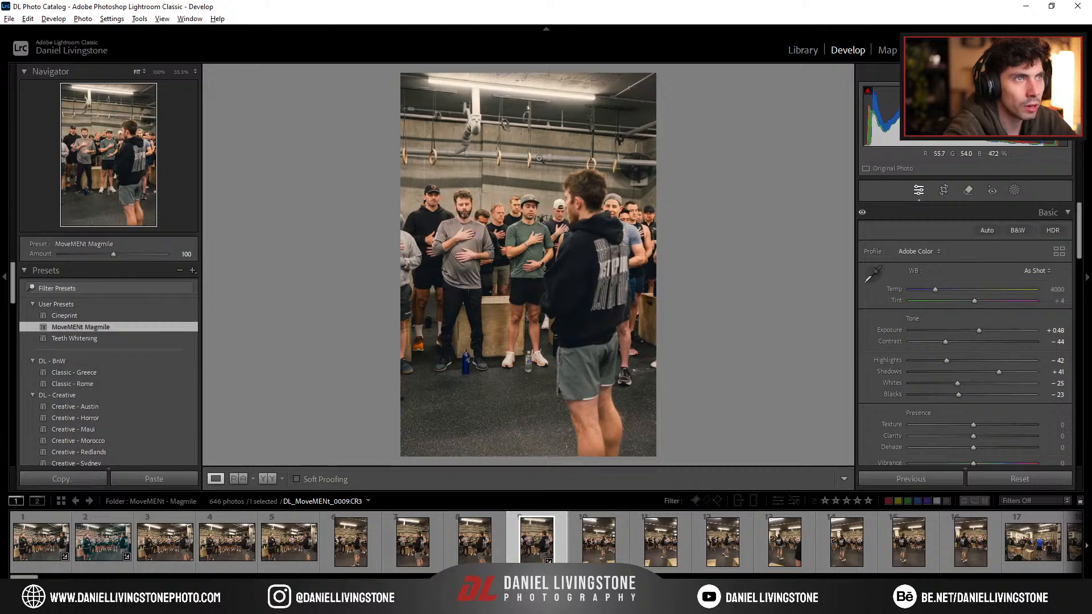
Step: Examine the faces in DL_MoveMENt_0009.CR3 up close to judge the preset, and return to the full photo
{"action": "left_click", "coordinate": [536, 198]}
{"action": "left_click_drag", "start_coordinate": [536, 199], "coordinate": [615, 225]}
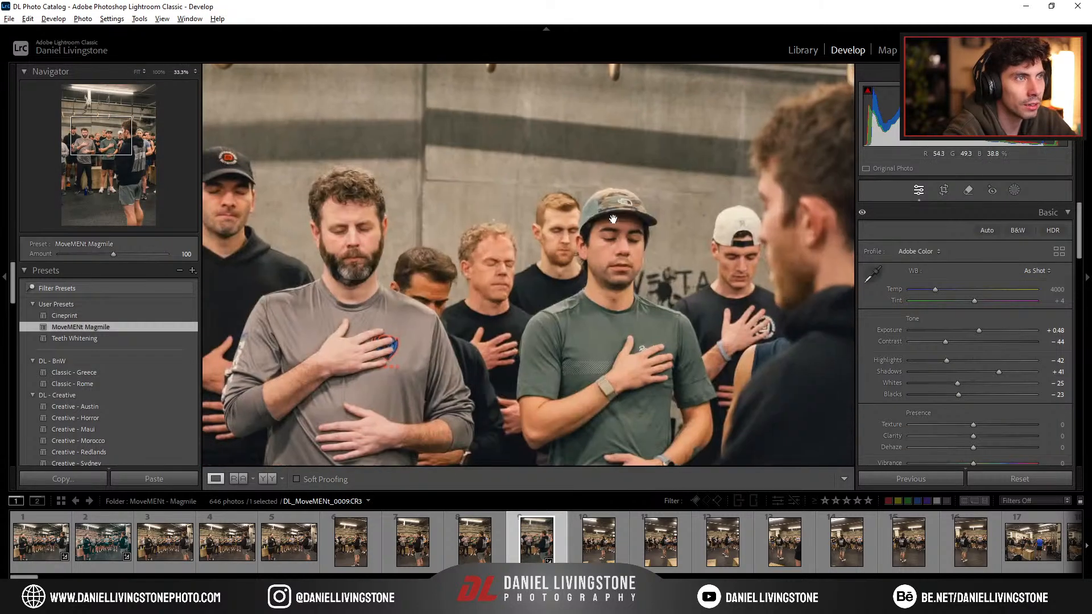
{"action": "left_click", "coordinate": [621, 153]}
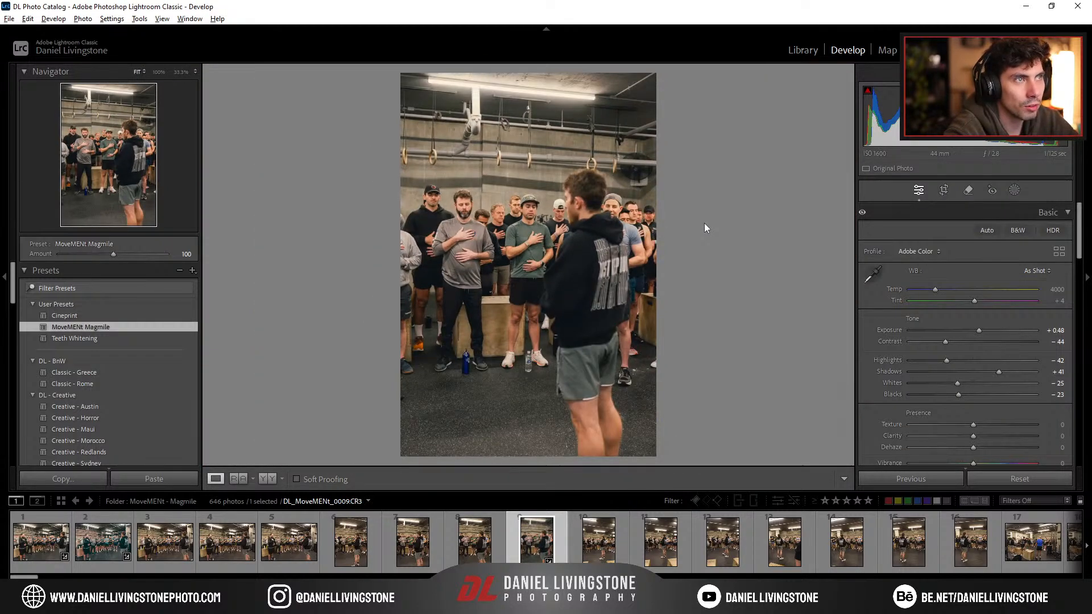
Step: Advance to DL_MoveMENt_0017.CR3, the group shot with the wooden boxes, and apply the MoveMENt Magmile preset to it
{"action": "key", "text": "Right"}
{"action": "key", "text": "Right"}
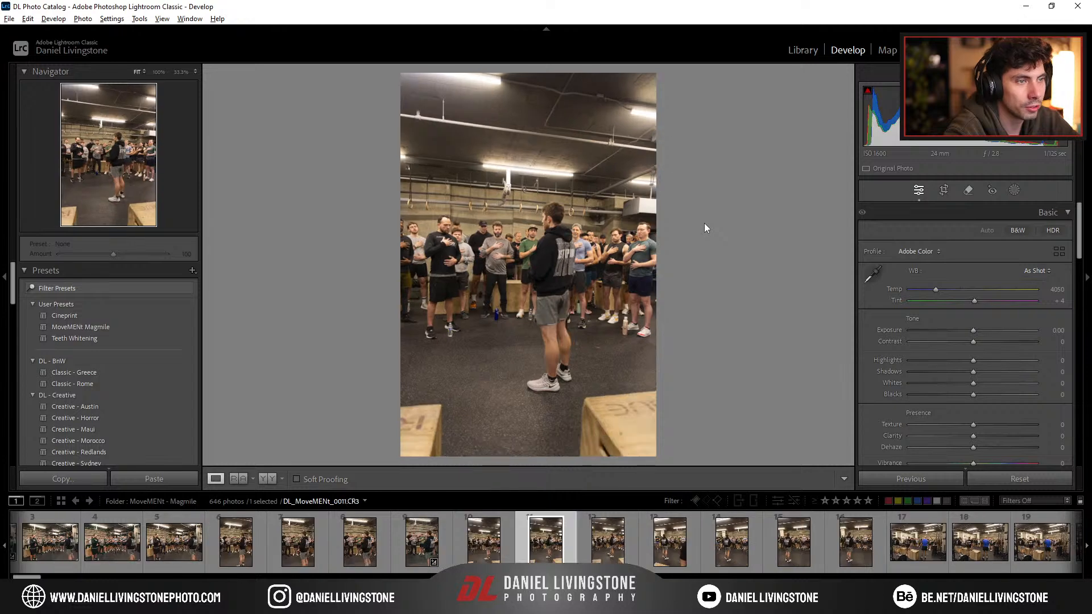
{"action": "key", "text": "Right"}
{"action": "key", "text": "Right"}
{"action": "key", "text": "Right"}
{"action": "key", "text": "Right"}
{"action": "key", "text": "Right"}
{"action": "key", "text": "Right"}
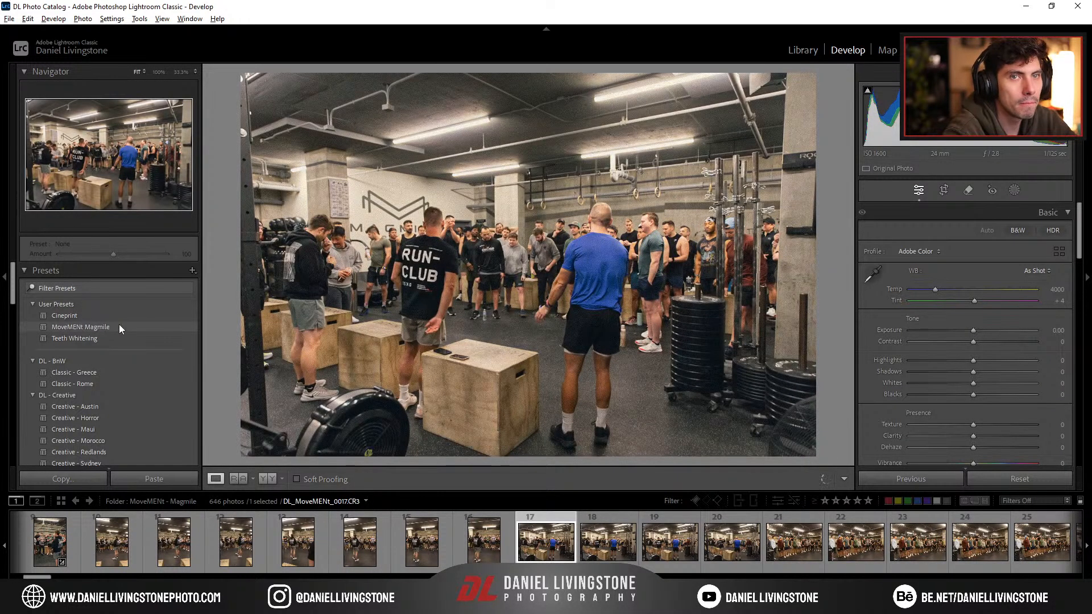
{"action": "left_click", "coordinate": [102, 328]}
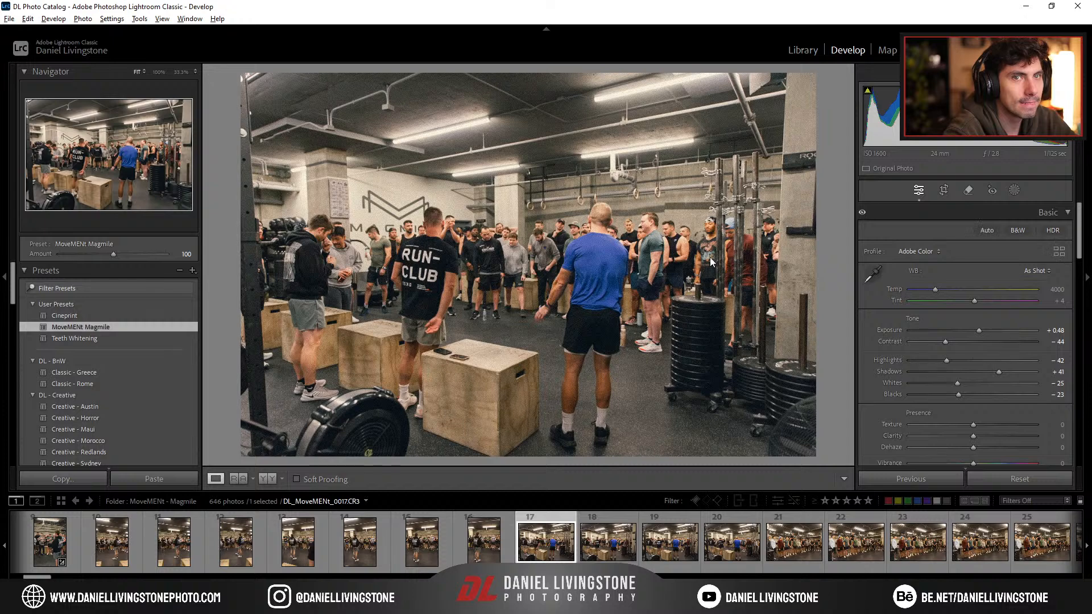
Step: Inspect different areas of DL_MoveMENt_0017.CR3 enlarged to judge the preset, and return to the full photo
{"action": "left_click", "coordinate": [616, 248]}
{"action": "left_click_drag", "start_coordinate": [327, 193], "coordinate": [648, 227]}
{"action": "left_click_drag", "start_coordinate": [381, 238], "coordinate": [641, 222]}
{"action": "left_click", "coordinate": [641, 223]}
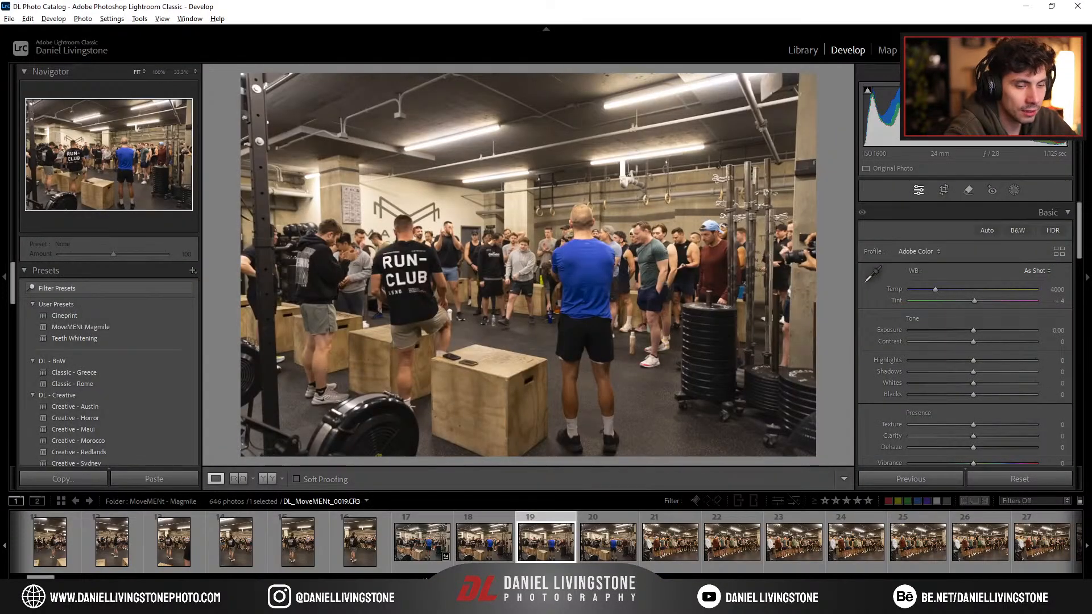
Step: Go to the end of the Library grid, view DL_MoveMENt_0645.CR3 enlarged, and return to the grid
{"action": "key", "text": "g"}
{"action": "scroll", "coordinate": [614, 352], "scroll_direction": "down", "scroll_amount": 20}
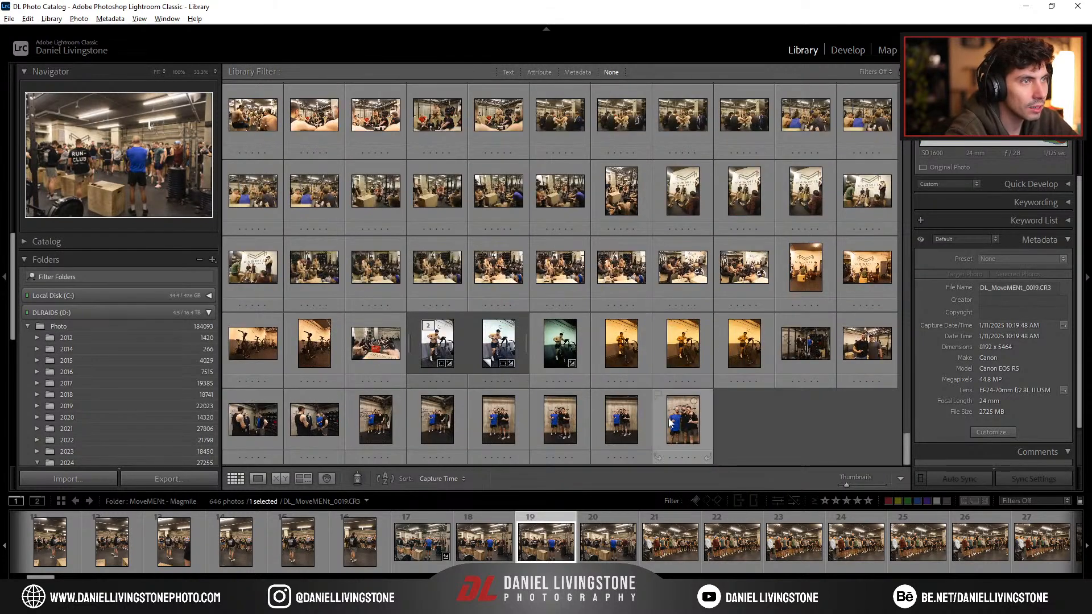
{"action": "double_click", "coordinate": [682, 431]}
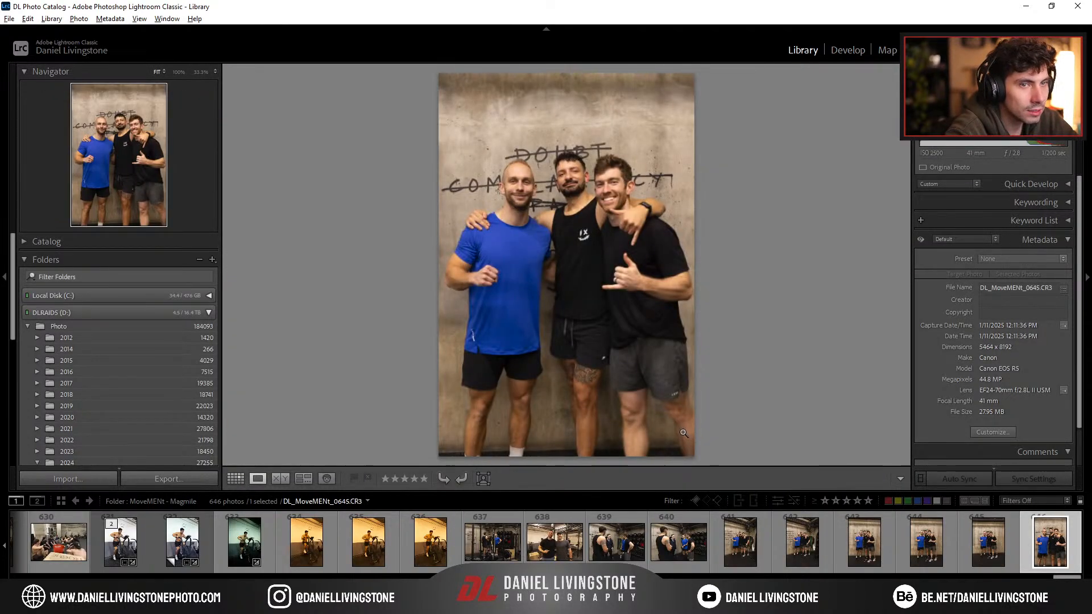
{"action": "double_click", "coordinate": [626, 285]}
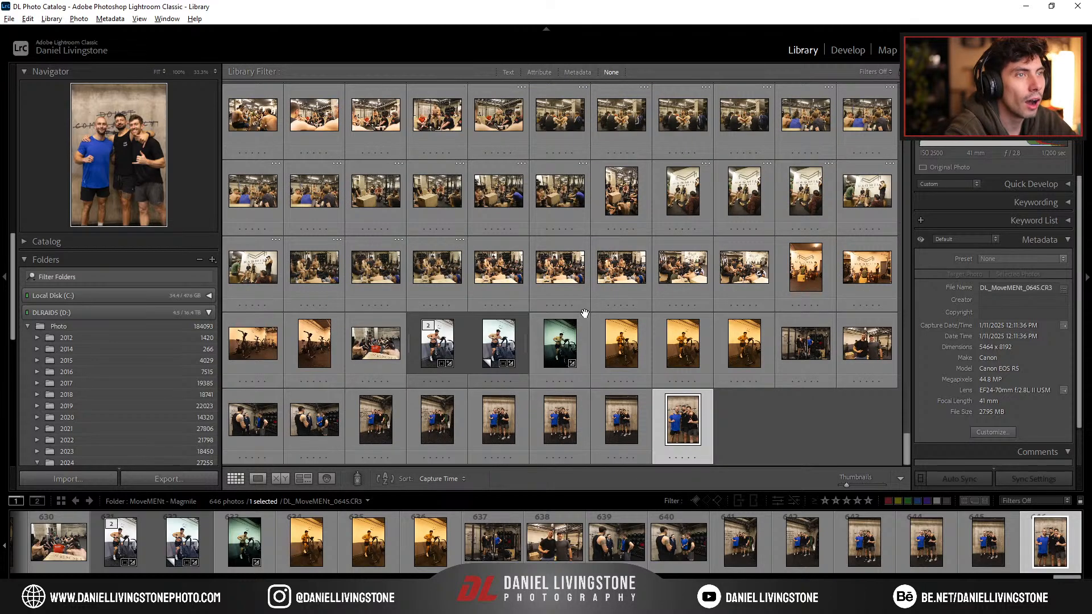
Step: Look over the earlier photos, check the shoot's culling progress in Aftershoot, and return to Lightroom Classic
{"action": "scroll", "coordinate": [586, 314], "scroll_direction": "up", "scroll_amount": 8}
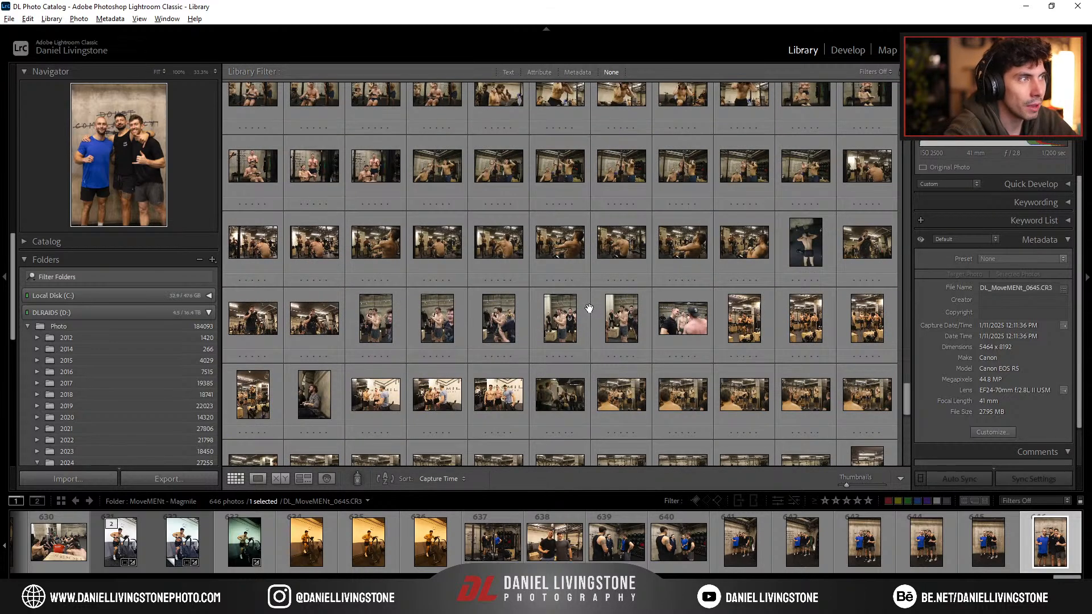
{"action": "scroll", "coordinate": [589, 308], "scroll_direction": "up", "scroll_amount": 20}
{"action": "key", "text": "alt+Tab"}
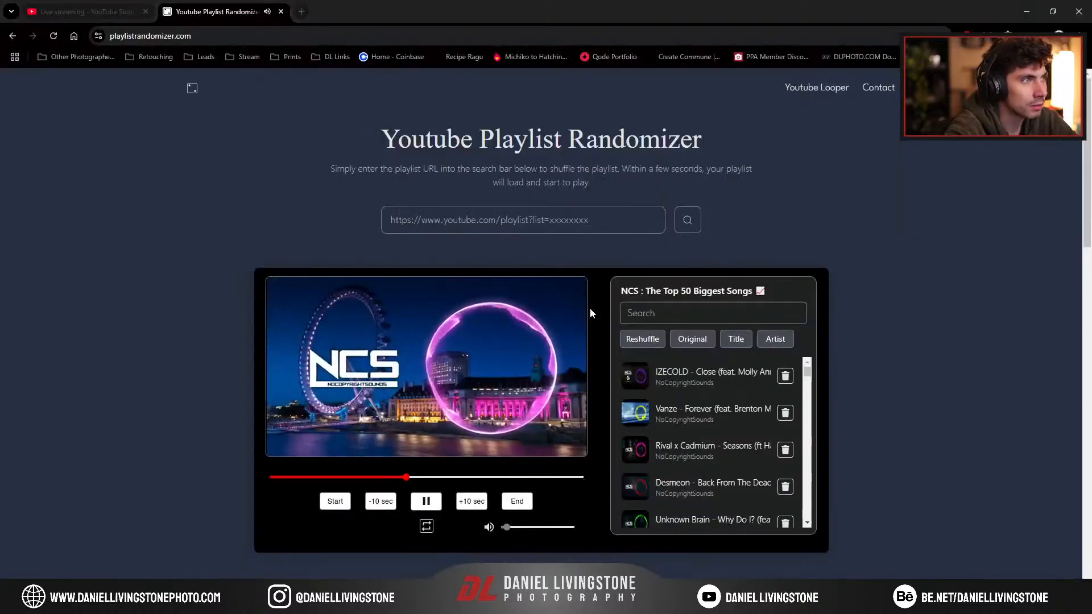
{"action": "key", "text": "alt+Tab"}
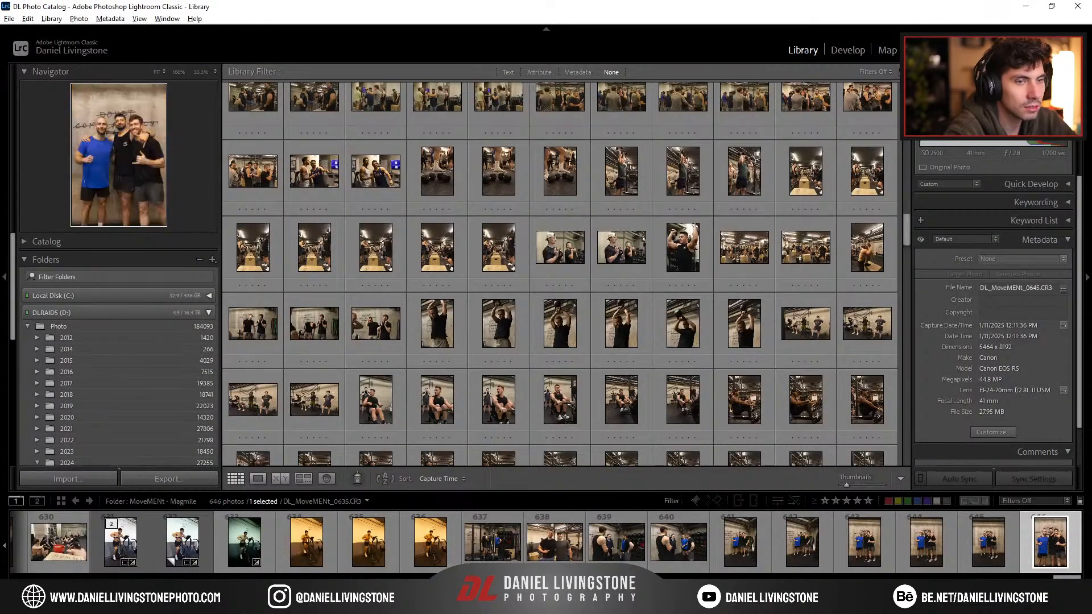
{"action": "key", "text": "alt+Tab"}
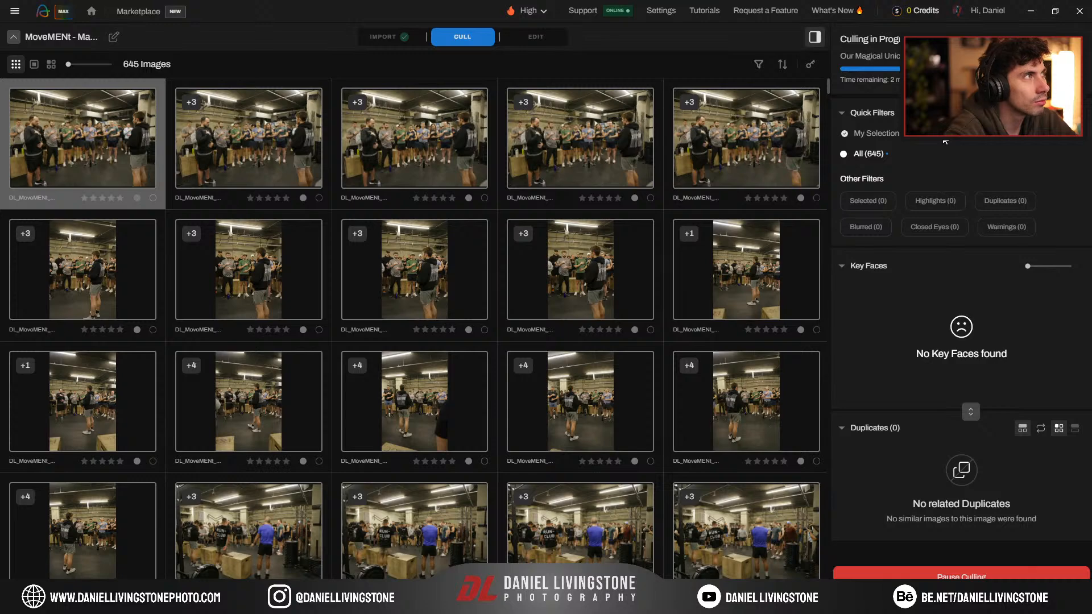
{"action": "key", "text": "alt+Tab"}
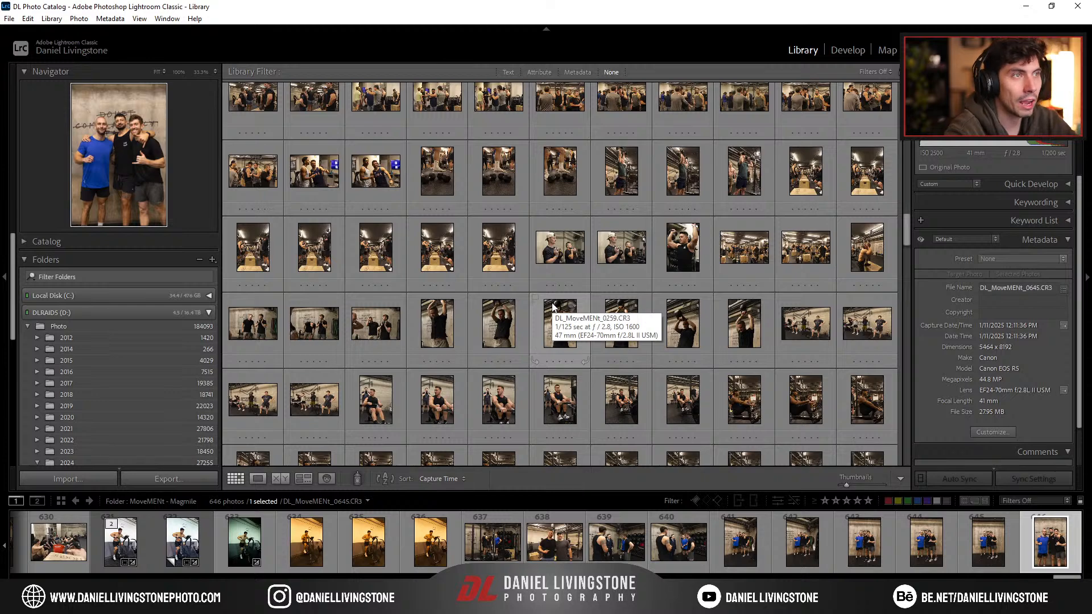
Step: Find the rowing machine photos in the grid and compare DL_MoveMENt_0107.CR3 with the neighbouring shots enlarged
{"action": "scroll", "coordinate": [553, 307], "scroll_direction": "down", "scroll_amount": 10}
{"action": "scroll", "coordinate": [555, 309], "scroll_direction": "down", "scroll_amount": 5}
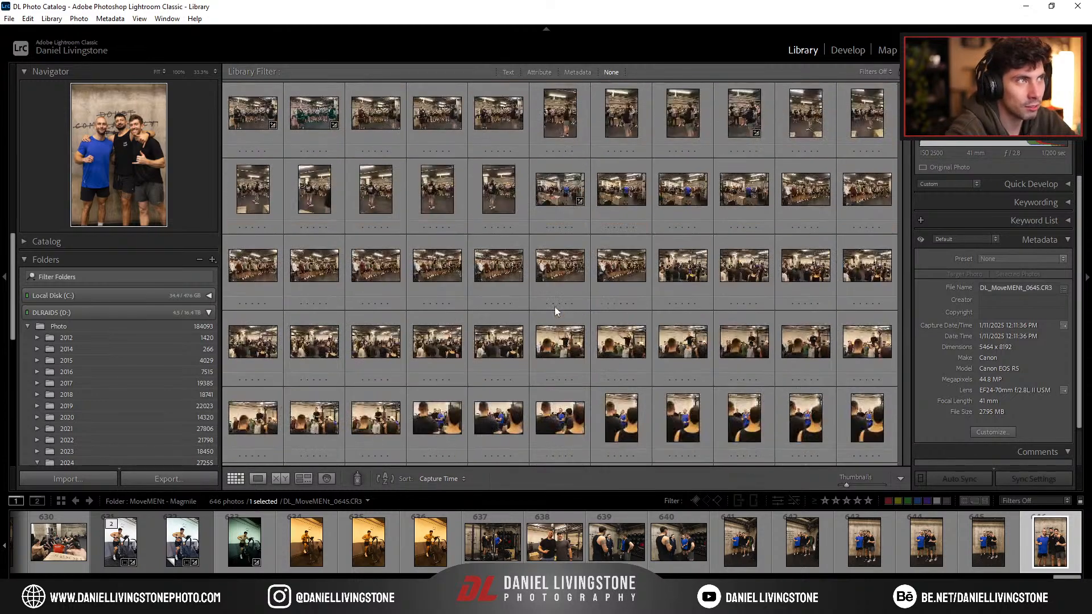
{"action": "scroll", "coordinate": [585, 292], "scroll_direction": "up", "scroll_amount": 5}
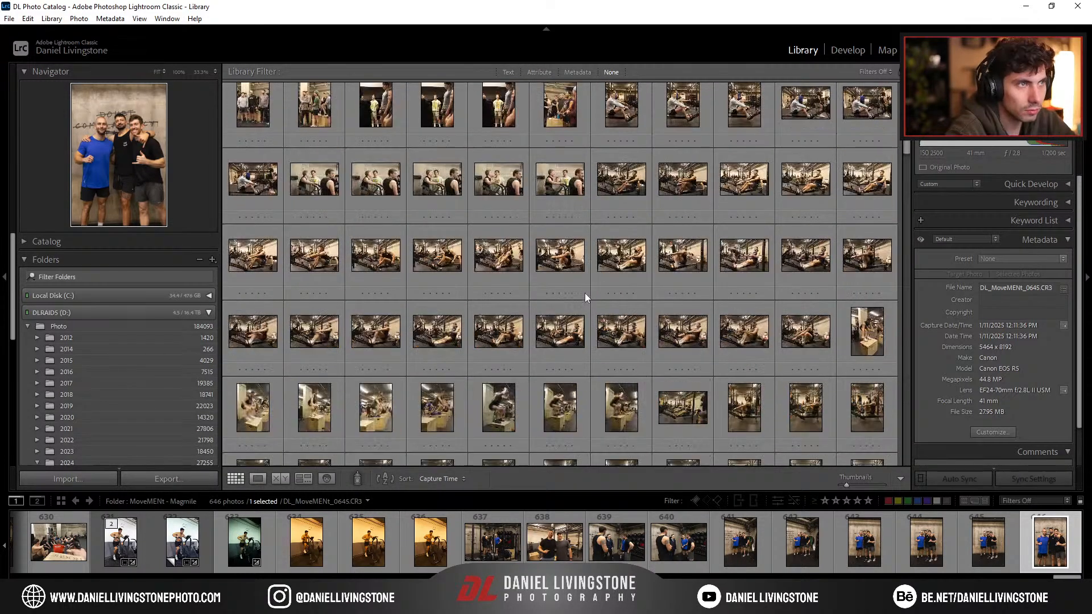
{"action": "double_click", "coordinate": [675, 331]}
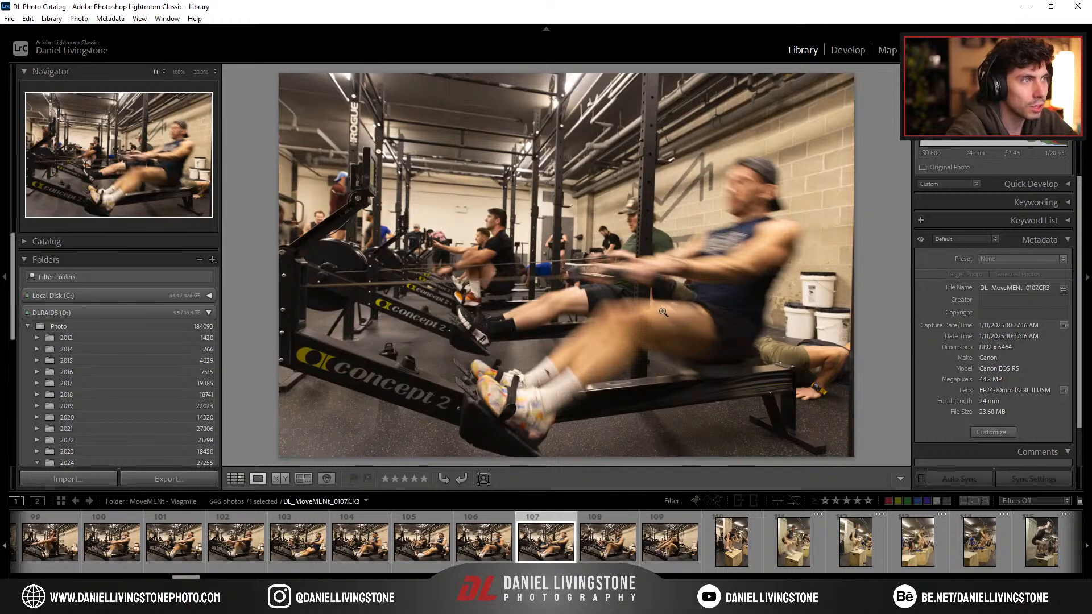
{"action": "key", "text": "Right"}
{"action": "key", "text": "Left"}
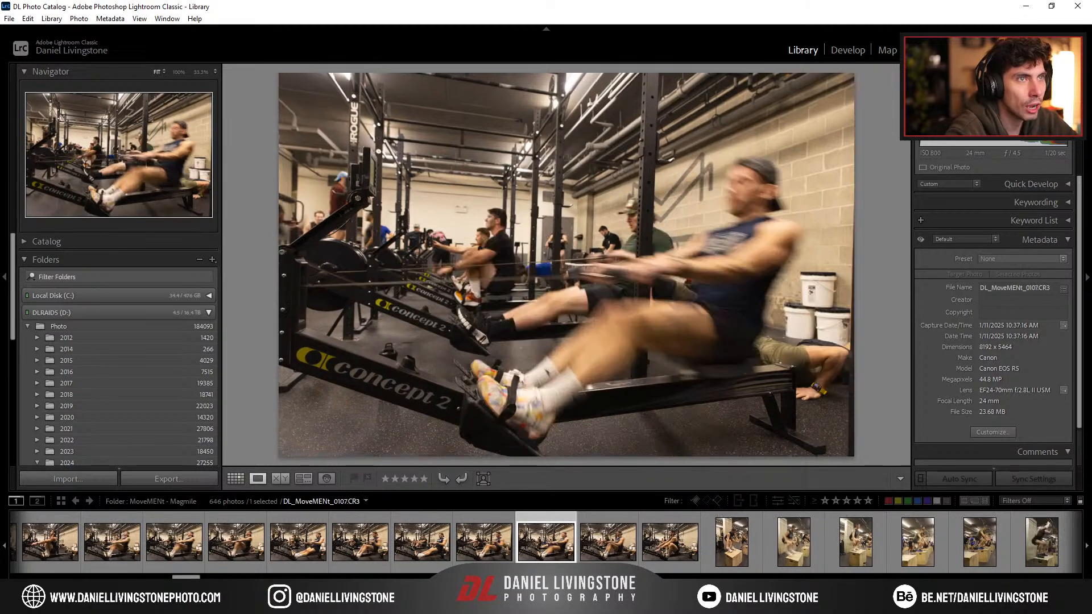
{"action": "key", "text": "Right"}
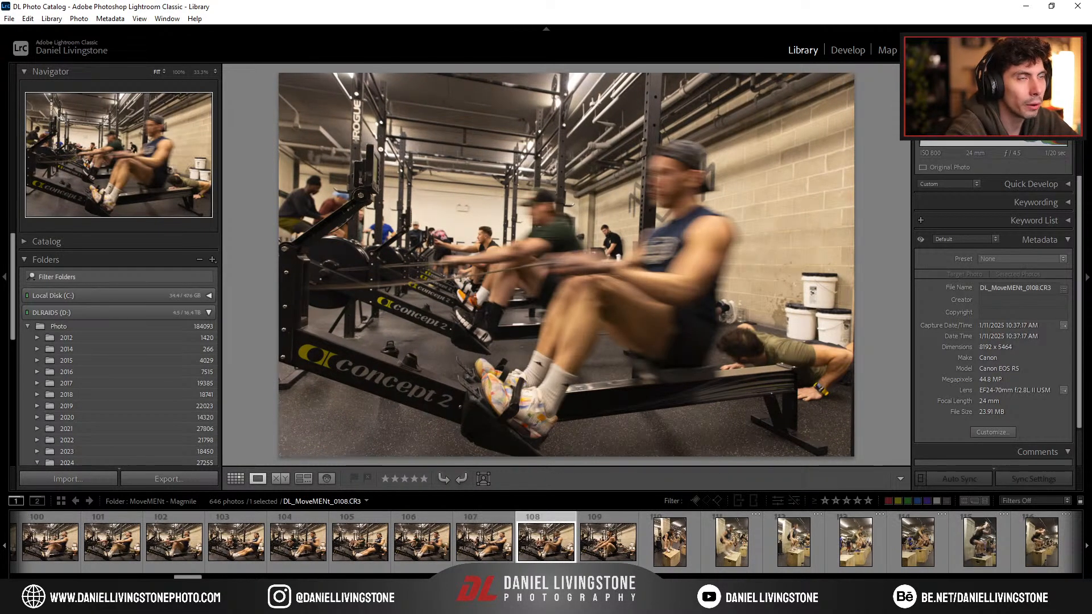
{"action": "key", "text": "Right"}
{"action": "key", "text": "Left"}
{"action": "key", "text": "Left"}
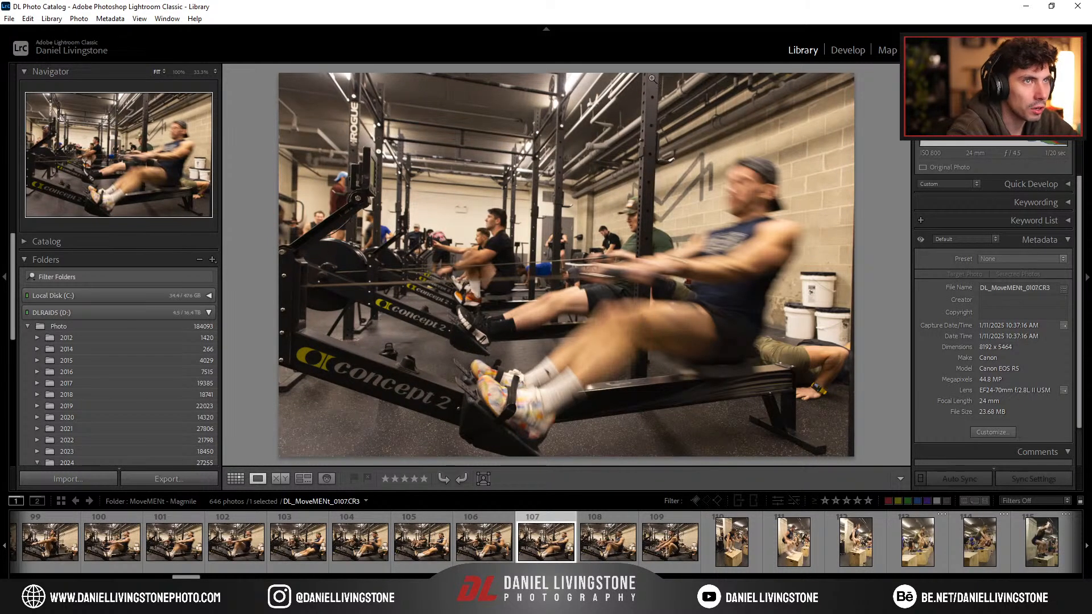
Step: Apply the MoveMENt Magmile preset to DL_MoveMENt_0107.CR3 in the Develop module and raise the shadows to +44
{"action": "key", "text": "d"}
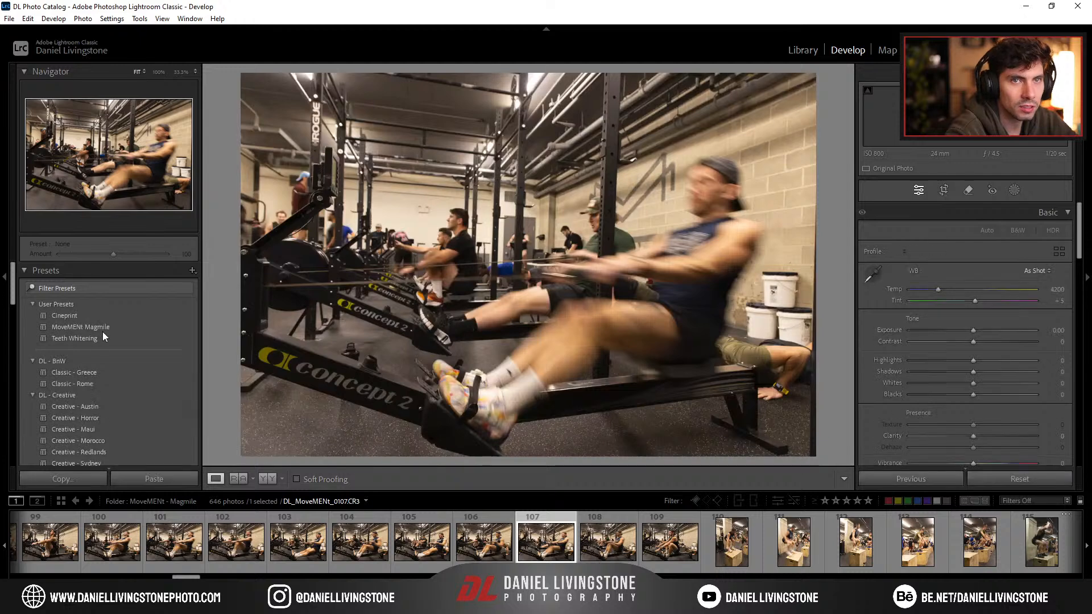
{"action": "left_click", "coordinate": [110, 326]}
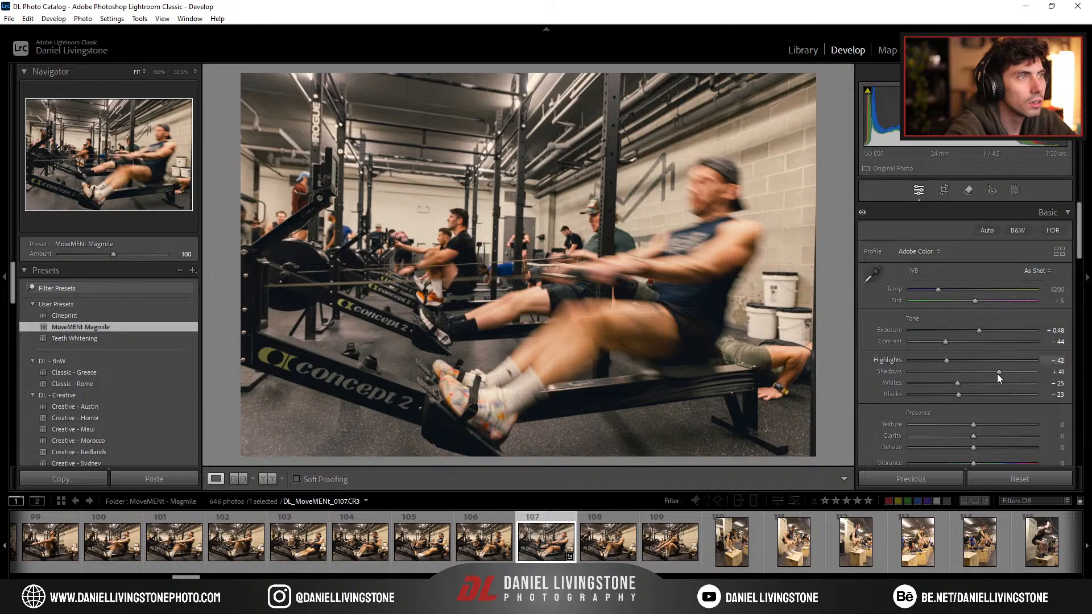
{"action": "mouse_move", "coordinate": [999, 372]}
{"action": "left_mouse_down"}
{"action": "mouse_move", "coordinate": [977, 373]}
{"action": "mouse_move", "coordinate": [1001, 372]}
{"action": "left_mouse_up"}
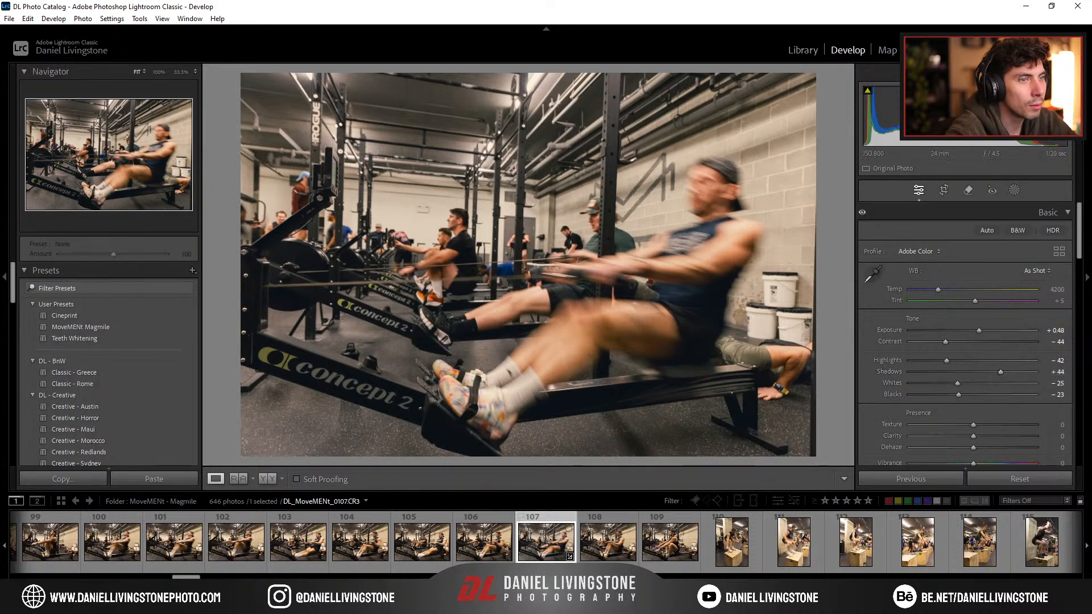
{"action": "right_click", "coordinate": [543, 555]}
{"action": "left_click", "coordinate": [592, 406]}
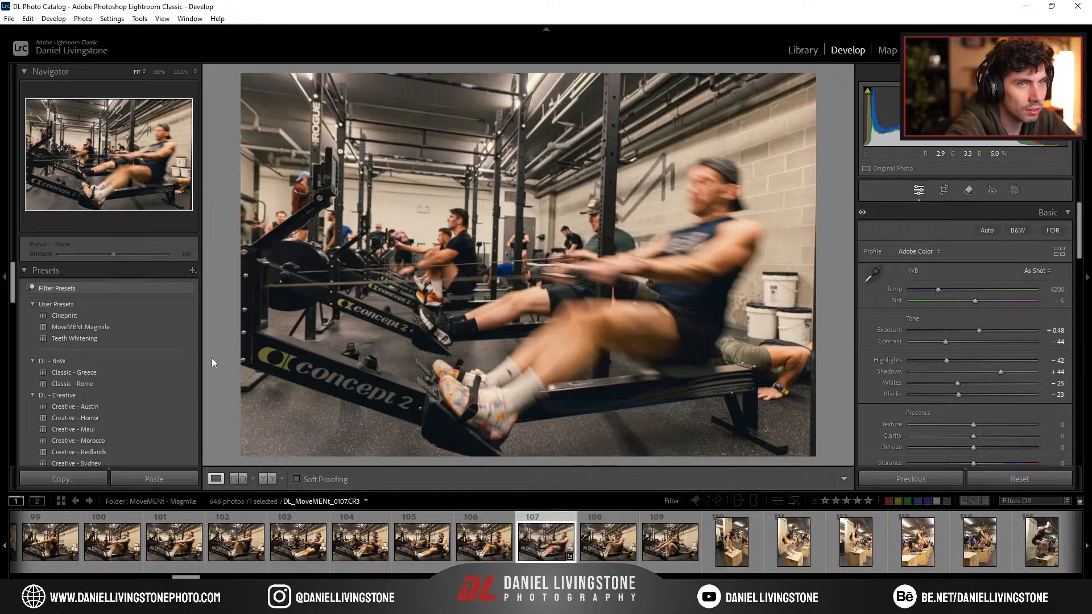
Step: Create a virtual copy of DL_MoveMENt_0107.CR3, reset its Develop settings and convert it to black and white
{"action": "left_click", "coordinate": [99, 372]}
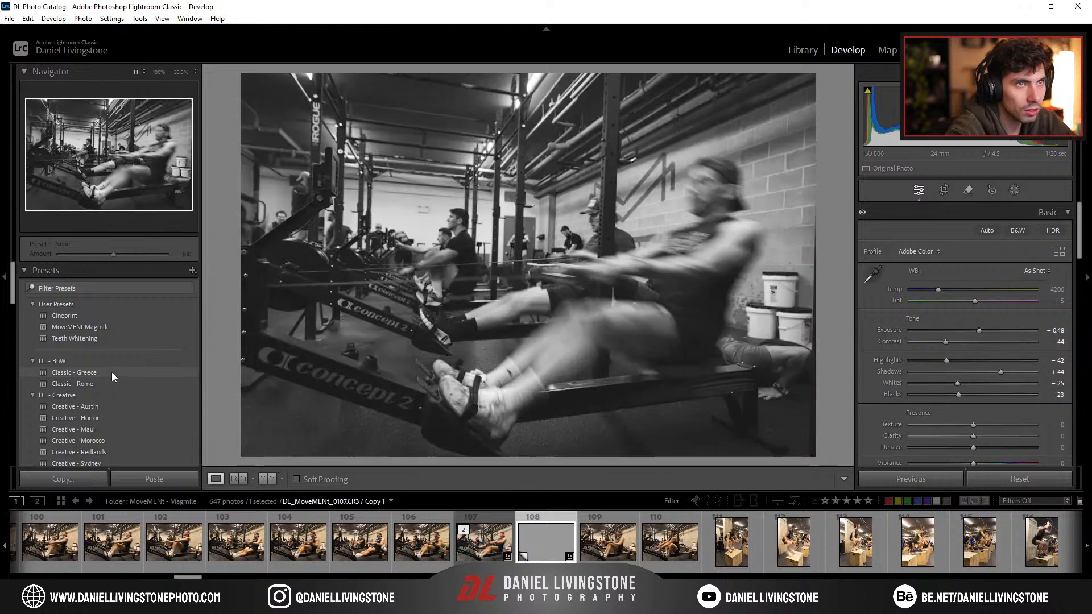
{"action": "left_click", "coordinate": [115, 384]}
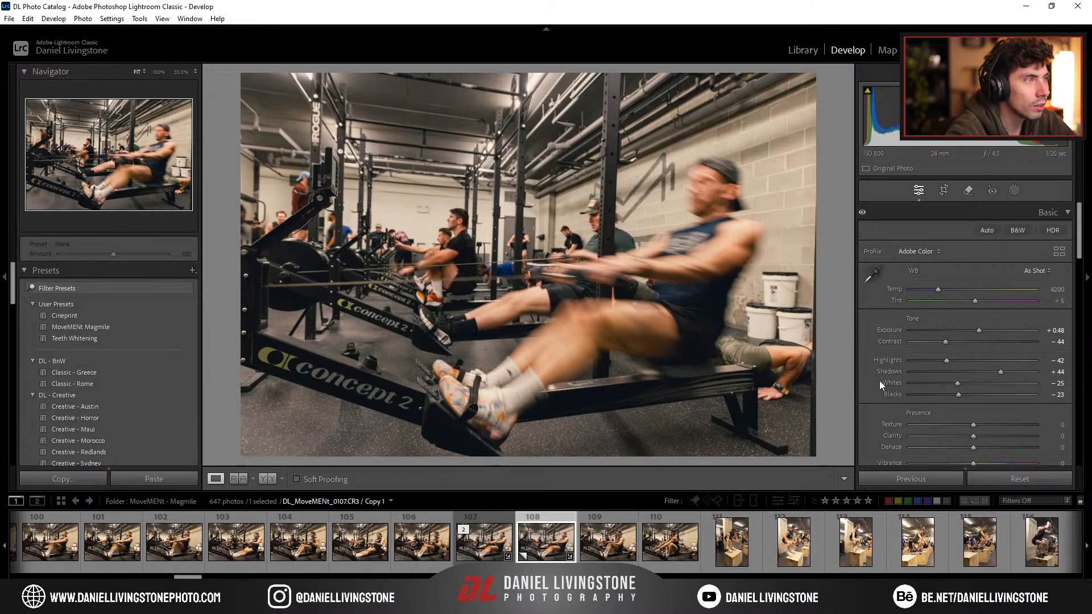
{"action": "key", "text": "v"}
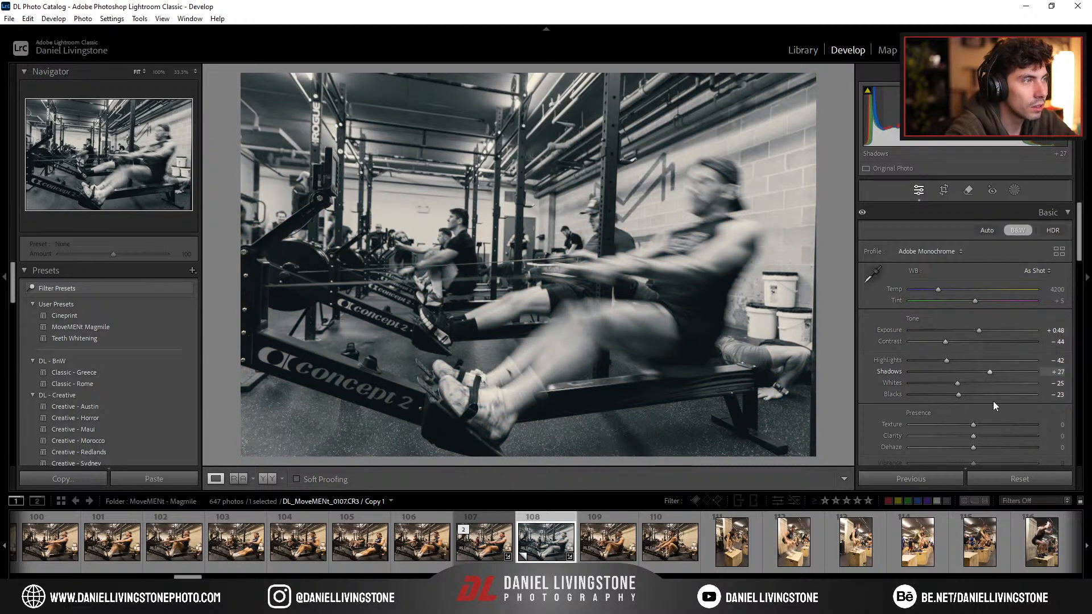
{"action": "left_click", "coordinate": [1039, 480]}
{"action": "key", "text": "v"}
Step: Set the virtual copy's exposure to −1.24, contrast +18, highlights +76, shadows −28 and whites +52
{"action": "left_click_drag", "start_coordinate": [975, 378], "coordinate": [1001, 362]}
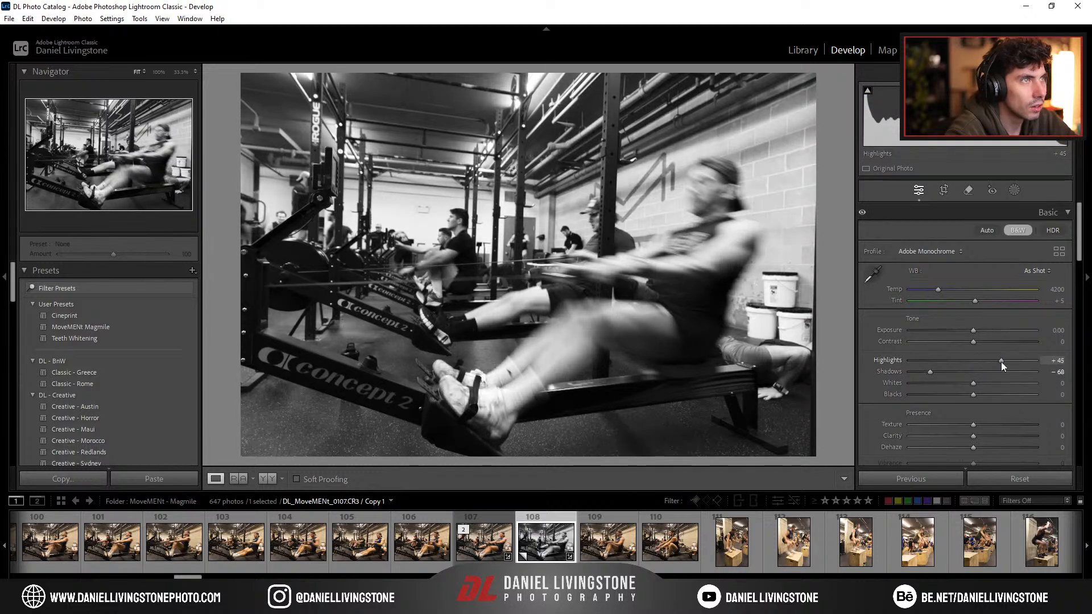
{"action": "left_click_drag", "start_coordinate": [988, 343], "coordinate": [957, 330]}
{"action": "left_click_drag", "start_coordinate": [1000, 360], "coordinate": [1007, 387]}
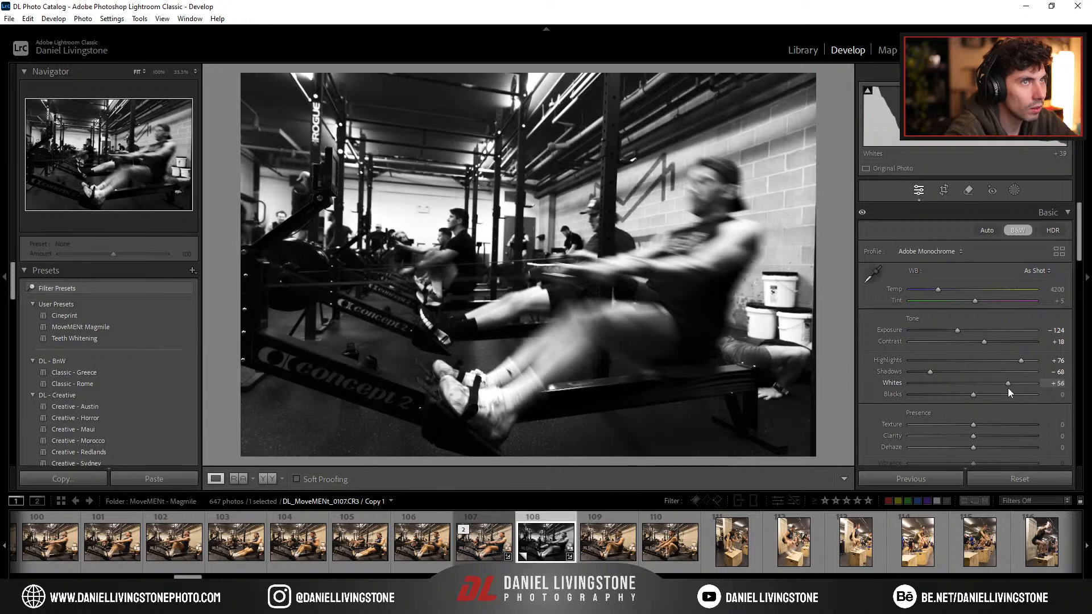
{"action": "mouse_move", "coordinate": [930, 374]}
{"action": "left_mouse_down"}
{"action": "mouse_move", "coordinate": [997, 381]}
{"action": "mouse_move", "coordinate": [938, 371]}
{"action": "left_mouse_up"}
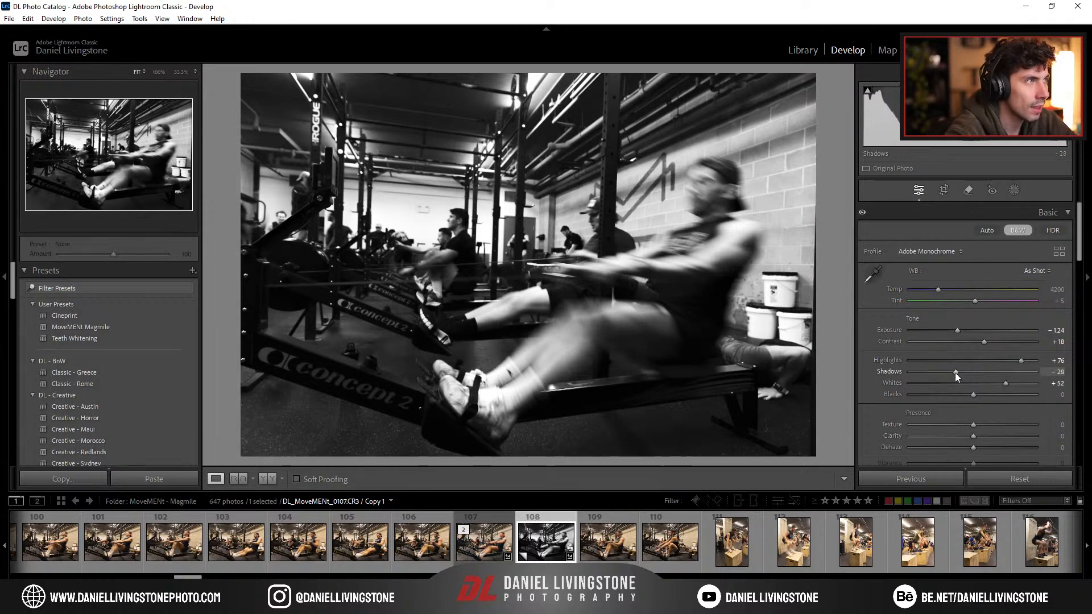
Step: Set the black-and-white mix to Red +25, Orange +30, Yellow +41 and Purple −12, and the temperature to 3946
{"action": "scroll", "coordinate": [954, 374], "scroll_direction": "down", "scroll_amount": 10}
{"action": "scroll", "coordinate": [1027, 315], "scroll_direction": "up", "scroll_amount": 3}
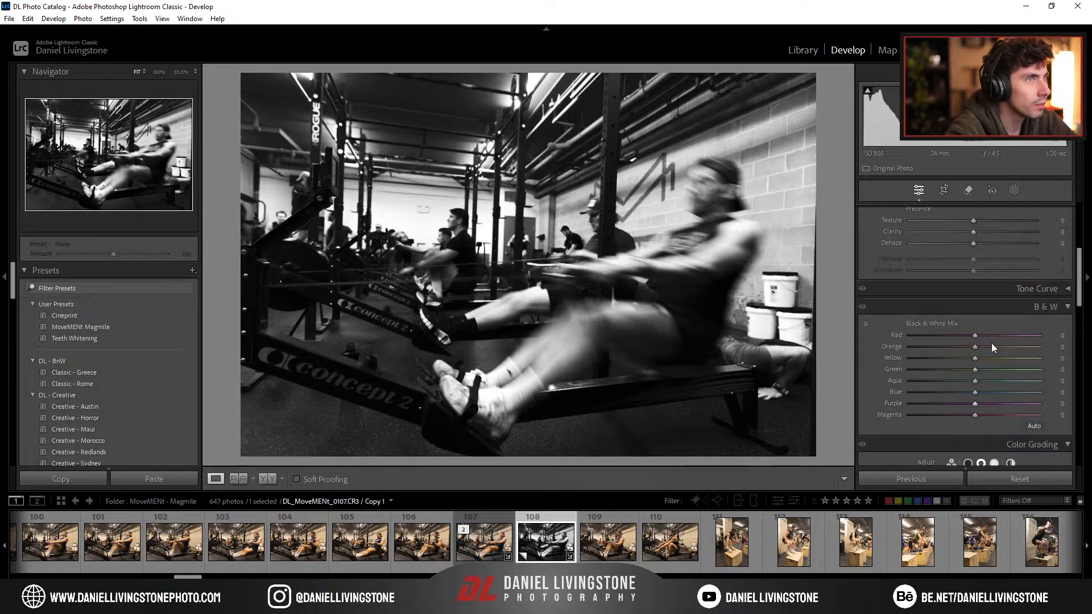
{"action": "left_click_drag", "start_coordinate": [974, 358], "coordinate": [991, 336]}
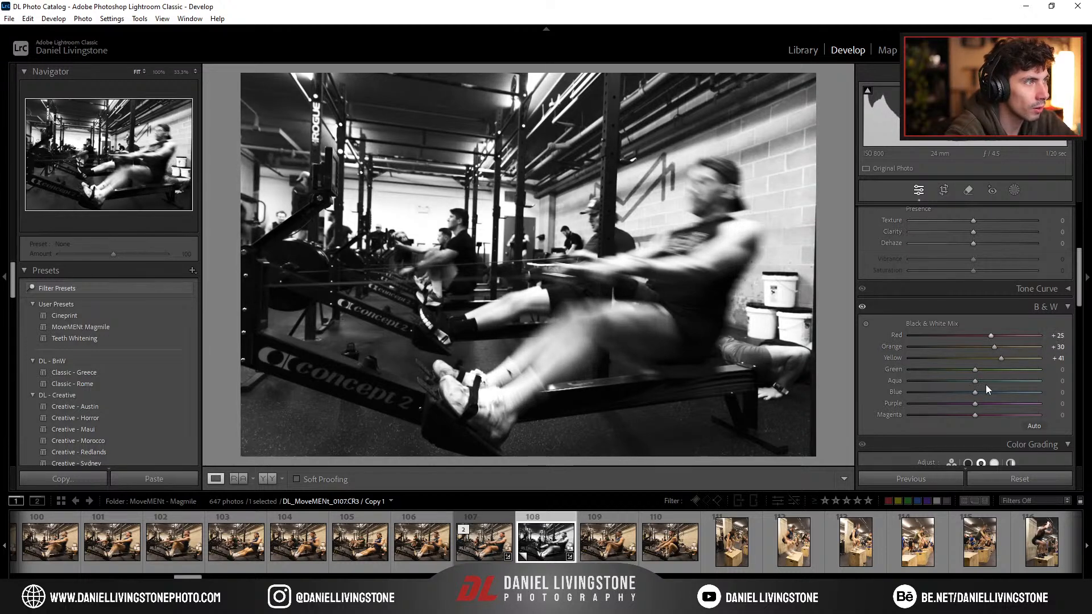
{"action": "mouse_move", "coordinate": [978, 392]}
{"action": "left_mouse_down"}
{"action": "mouse_move", "coordinate": [909, 392]}
{"action": "mouse_move", "coordinate": [975, 394]}
{"action": "left_mouse_up"}
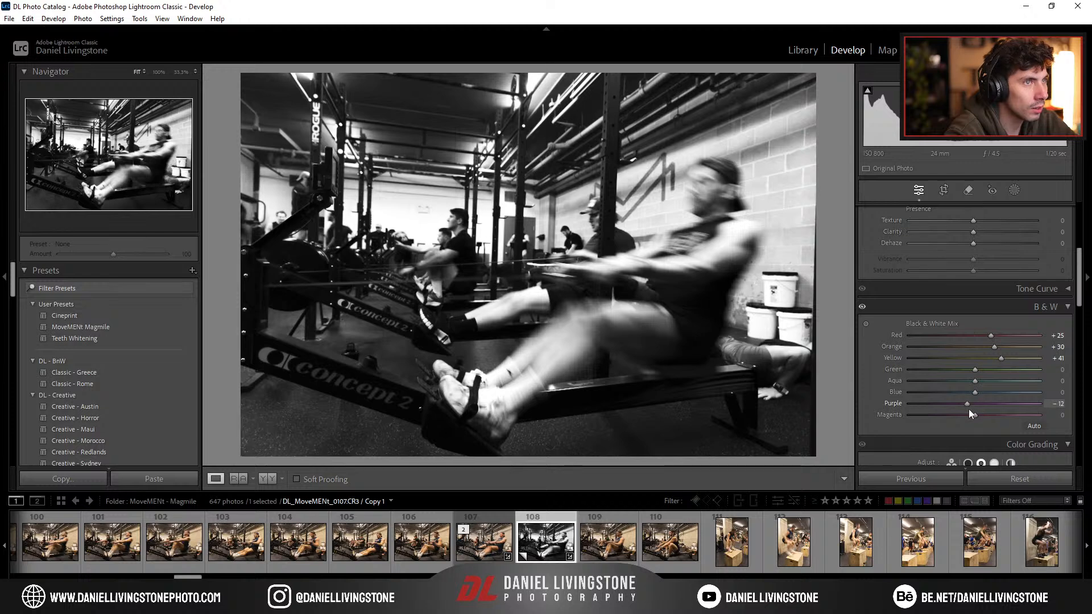
{"action": "left_click_drag", "start_coordinate": [1079, 290], "coordinate": [1077, 231]}
{"action": "mouse_move", "coordinate": [944, 287]}
{"action": "left_mouse_down"}
{"action": "mouse_move", "coordinate": [926, 287]}
{"action": "mouse_move", "coordinate": [958, 292]}
{"action": "mouse_move", "coordinate": [929, 294]}
{"action": "left_mouse_up"}
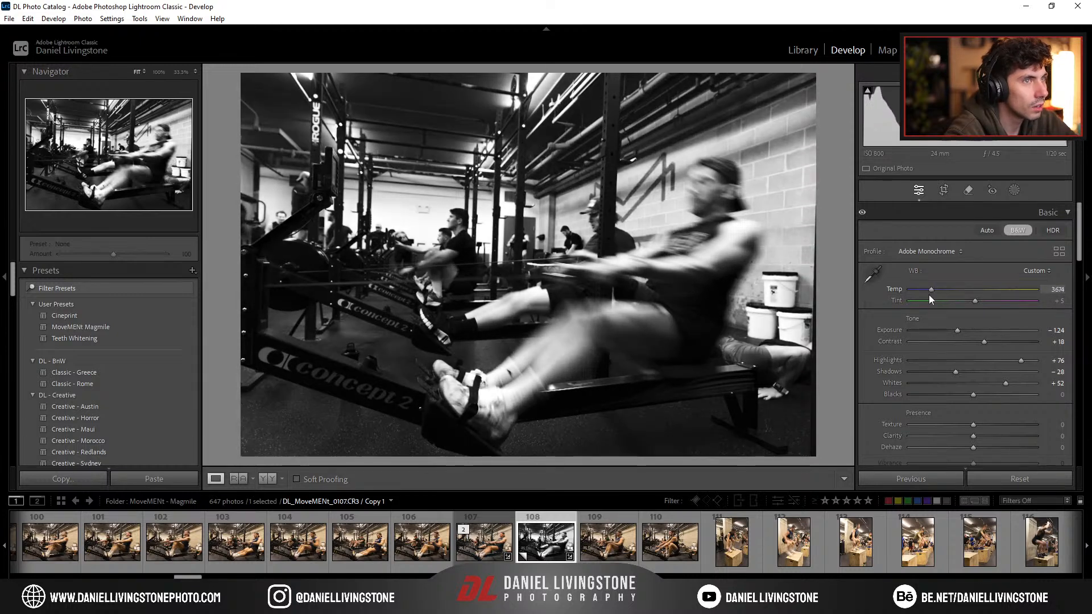
Step: Add a dark, strongly feathered post-crop vignette to the rowing photo with midpoint 89 and roundness +60
{"action": "scroll", "coordinate": [1062, 433], "scroll_direction": "down", "scroll_amount": 15}
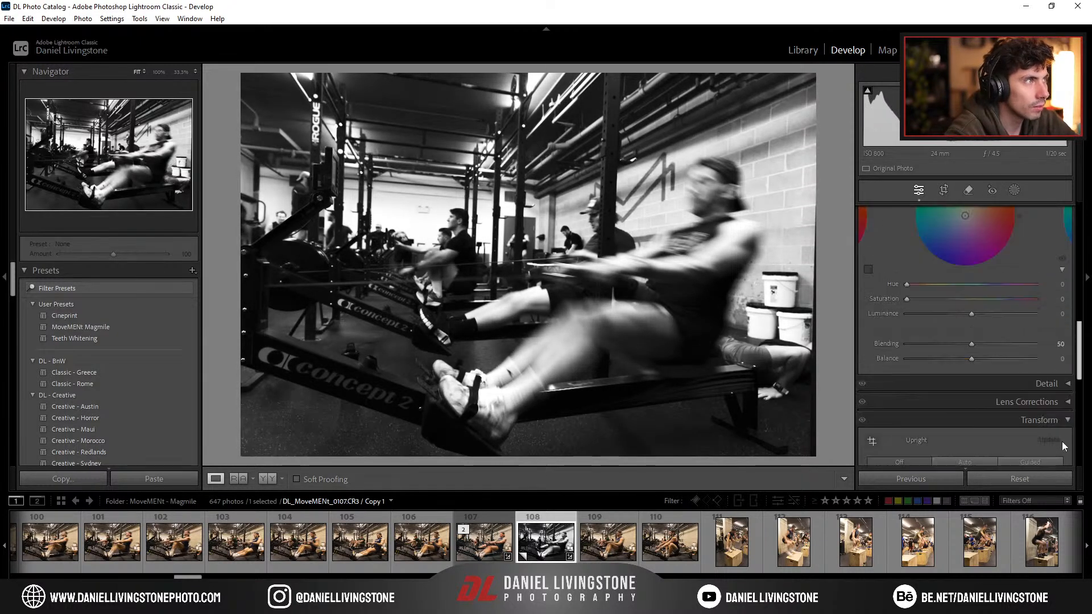
{"action": "left_click_drag", "start_coordinate": [973, 338], "coordinate": [1026, 354]}
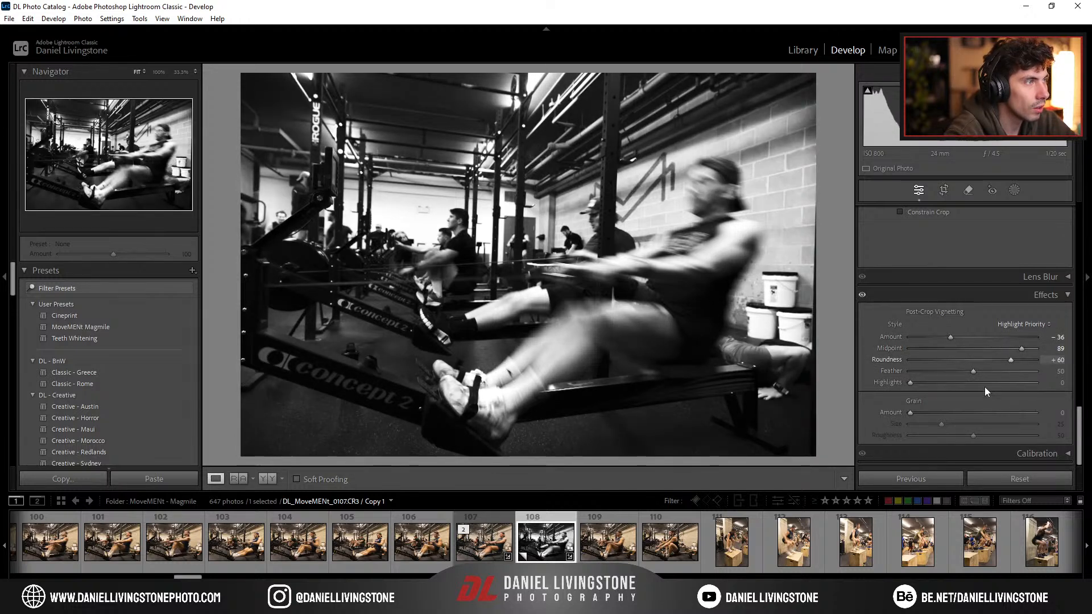
{"action": "left_click_drag", "start_coordinate": [973, 372], "coordinate": [1044, 374]}
{"action": "left_click_drag", "start_coordinate": [951, 339], "coordinate": [945, 339]}
Step: Straighten the rowing photo with an angle of −1.26 and crop it tighter around the front rower
{"action": "key", "text": "r"}
{"action": "left_click_drag", "start_coordinate": [823, 278], "coordinate": [823, 272]}
{"action": "left_click_drag", "start_coordinate": [253, 235], "coordinate": [281, 235]}
{"action": "key", "text": "ctrl+z"}
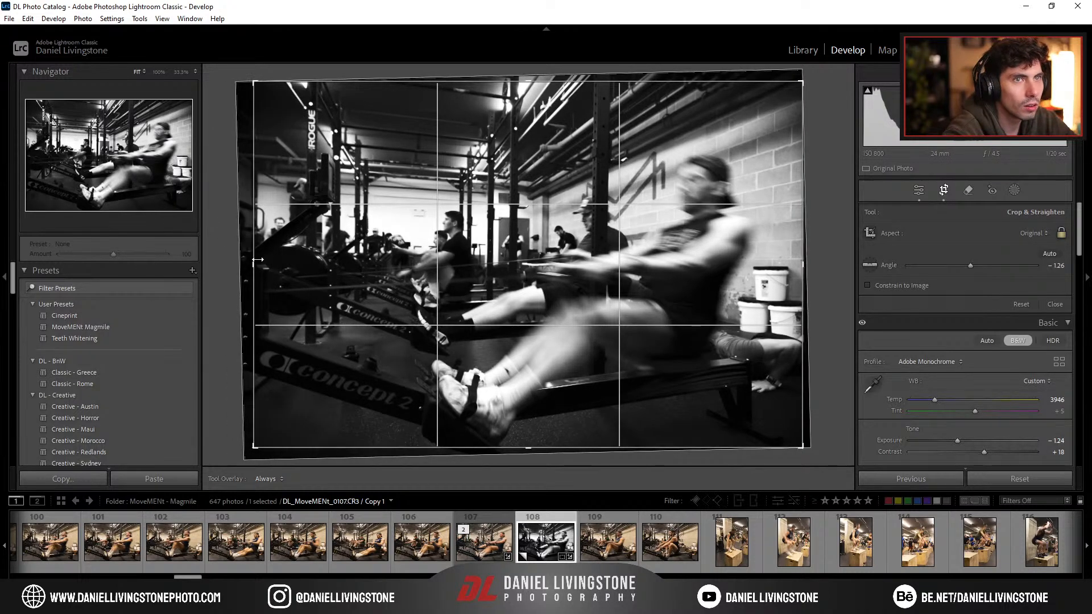
{"action": "left_click_drag", "start_coordinate": [429, 294], "coordinate": [445, 280]}
{"action": "key", "text": "Return"}
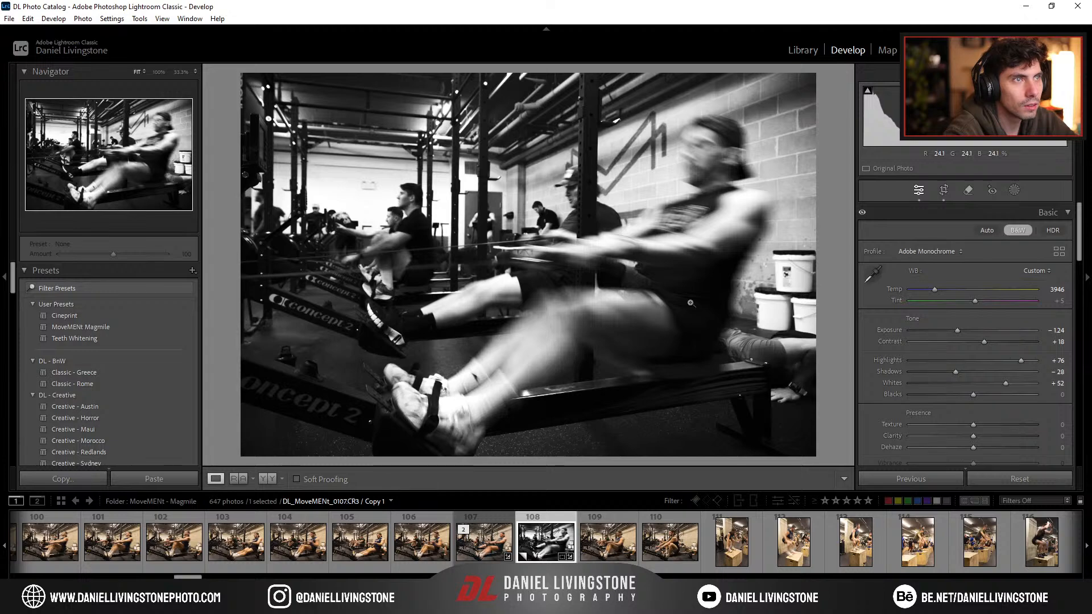
Step: Raise the rowing photo's shadows to +10 and check the front rower's face enlarged
{"action": "left_click_drag", "start_coordinate": [961, 373], "coordinate": [989, 376]}
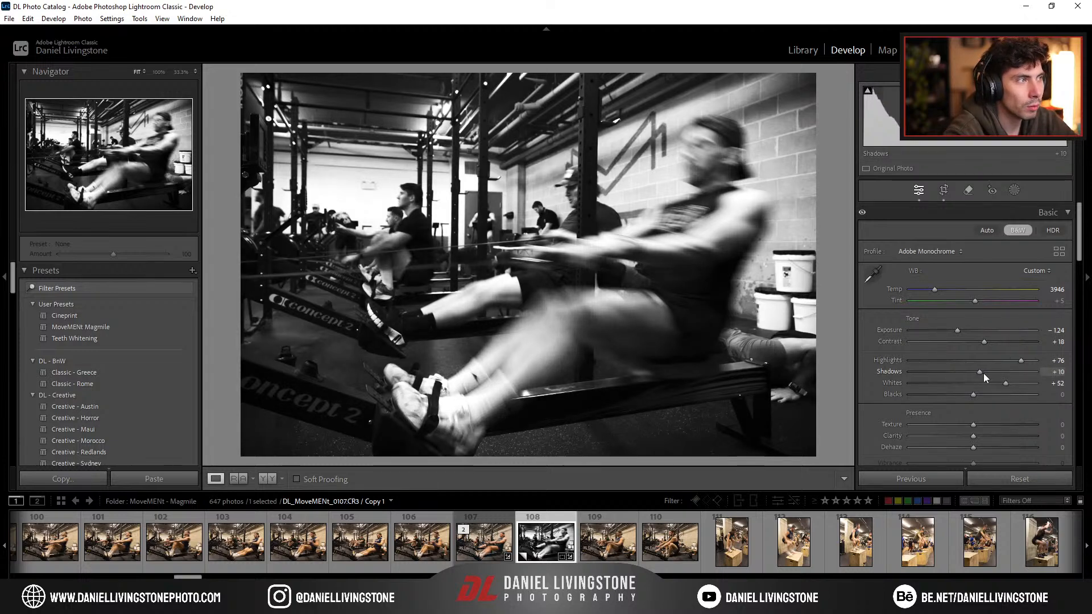
{"action": "left_click", "coordinate": [562, 201]}
{"action": "left_click_drag", "start_coordinate": [572, 195], "coordinate": [301, 199]}
{"action": "left_click_drag", "start_coordinate": [586, 165], "coordinate": [558, 379]}
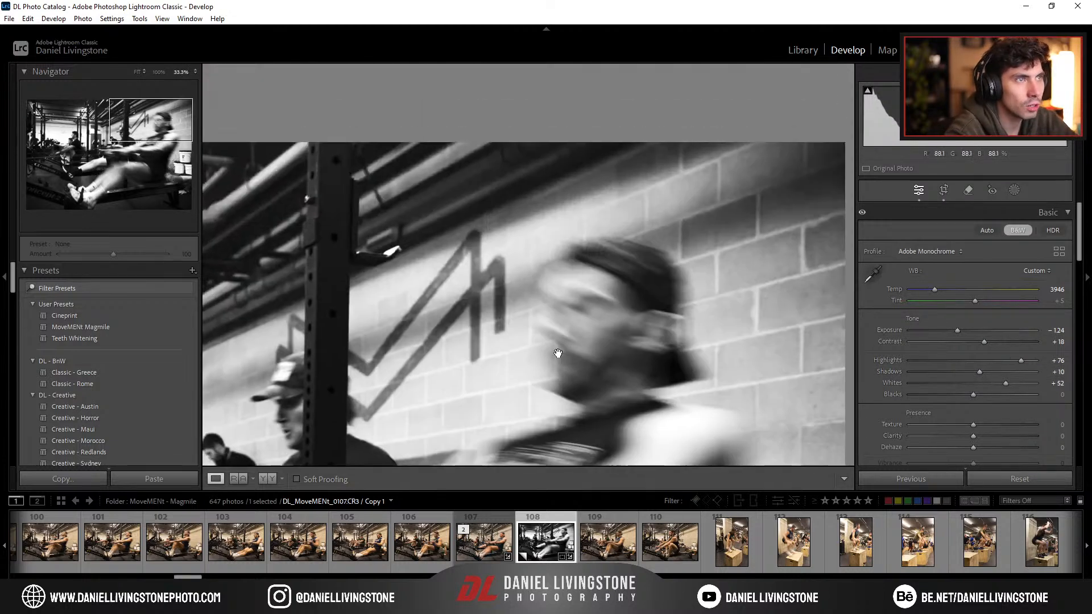
{"action": "left_click", "coordinate": [568, 327]}
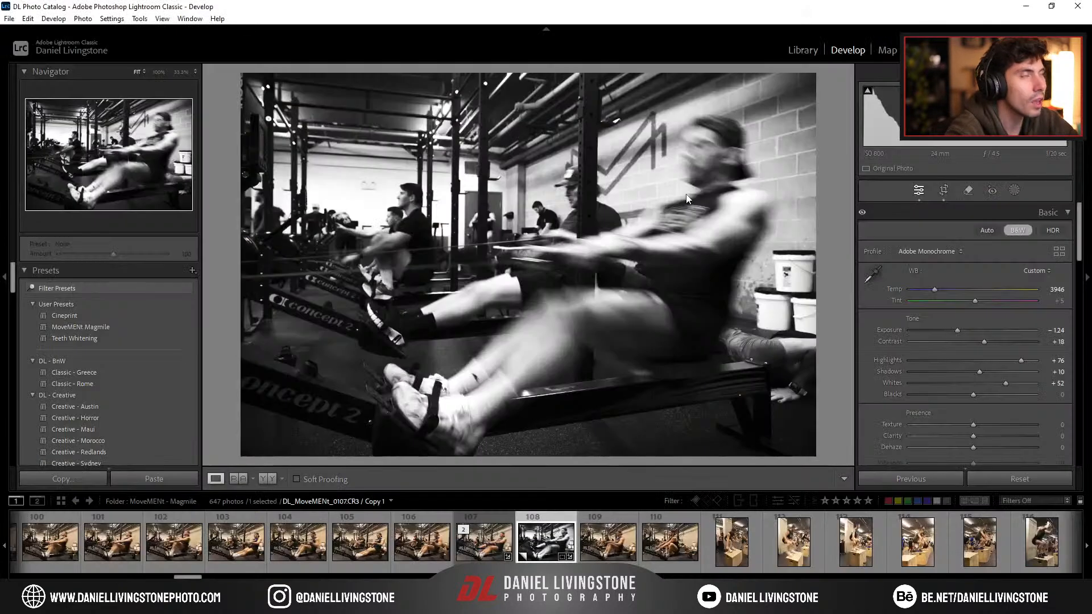
{"action": "left_click_drag", "start_coordinate": [428, 259], "coordinate": [563, 343]}
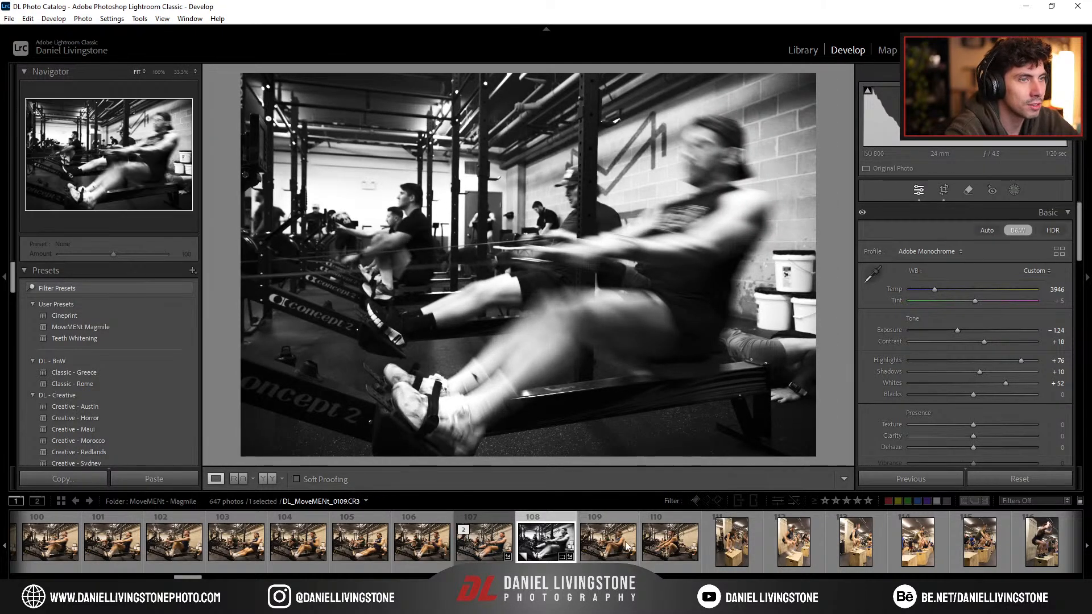
{"action": "left_click_drag", "start_coordinate": [401, 279], "coordinate": [490, 319]}
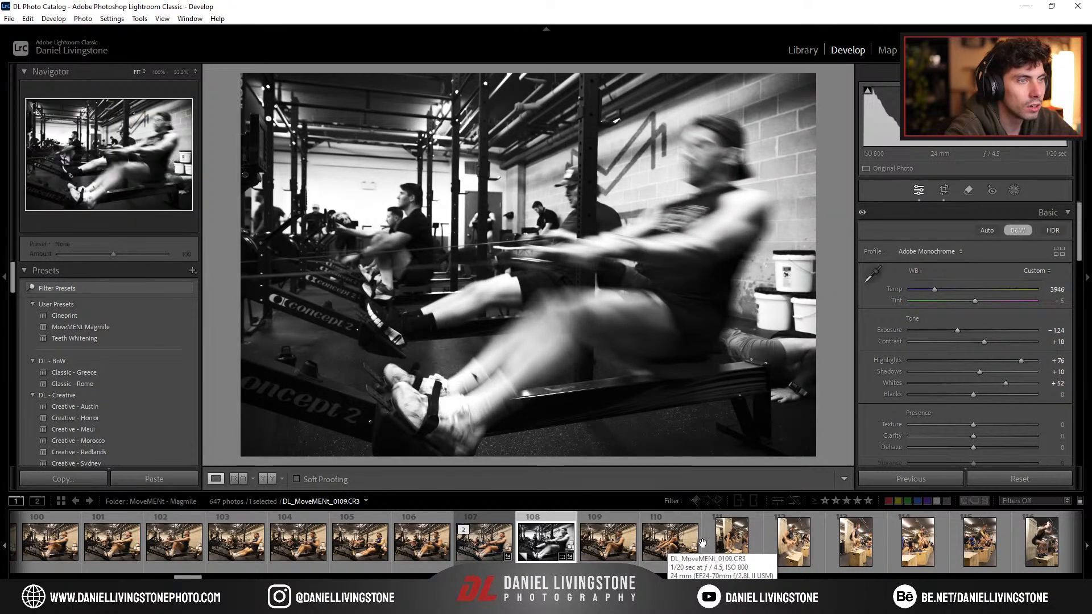
Step: Find DL_MoveMENt_0237.CR3, the photo of the shoe above the dumbbells, and convert it to black and white
{"action": "left_click", "coordinate": [722, 547]}
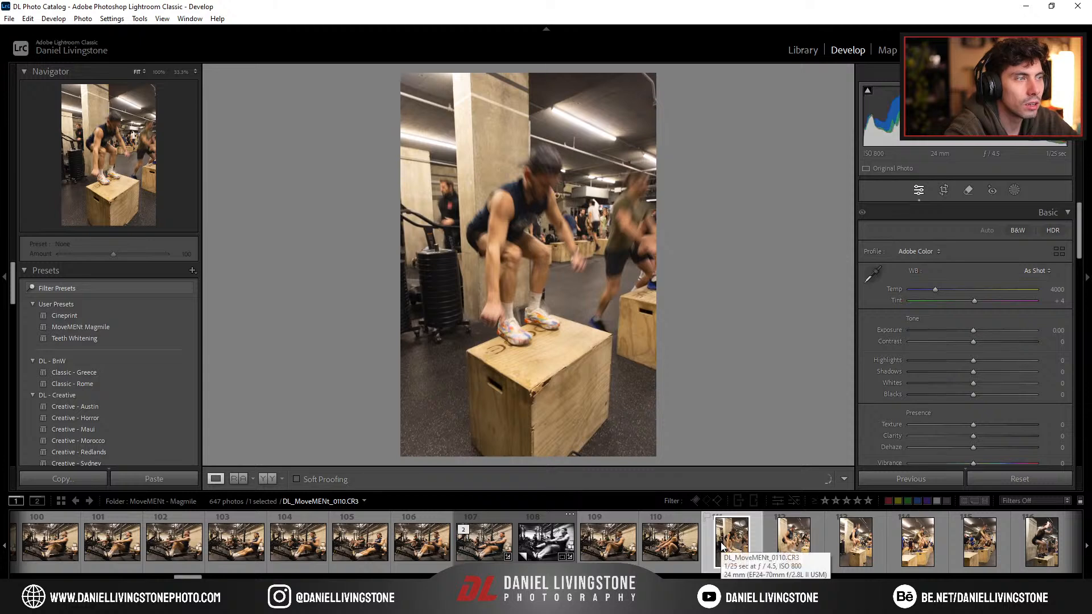
{"action": "scroll", "coordinate": [723, 547], "scroll_direction": "down", "scroll_amount": 5}
{"action": "scroll", "coordinate": [722, 542], "scroll_direction": "down", "scroll_amount": 3}
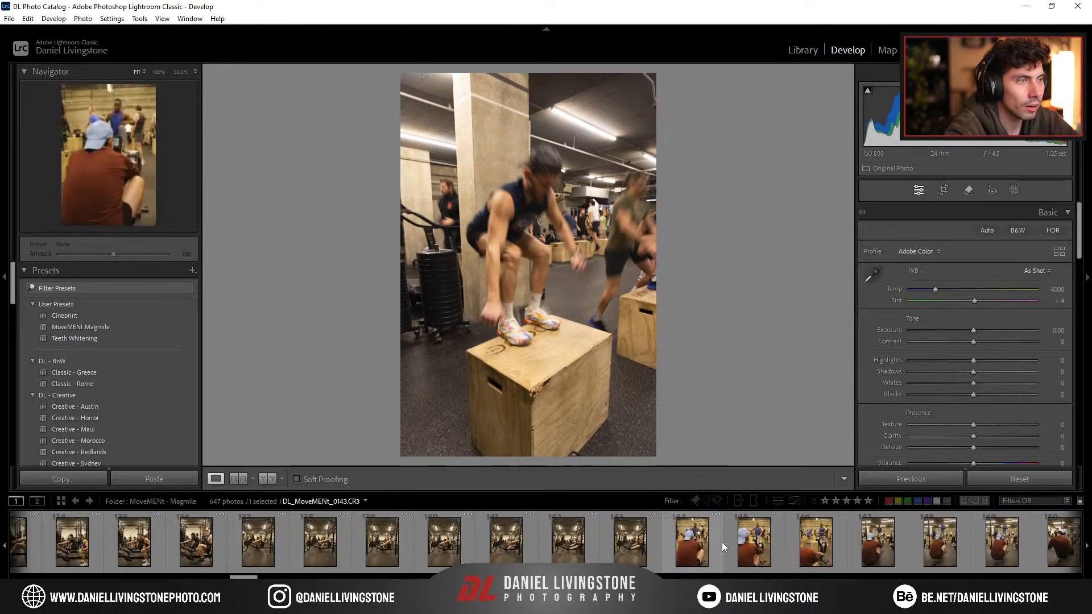
{"action": "scroll", "coordinate": [631, 546], "scroll_direction": "down", "scroll_amount": 10}
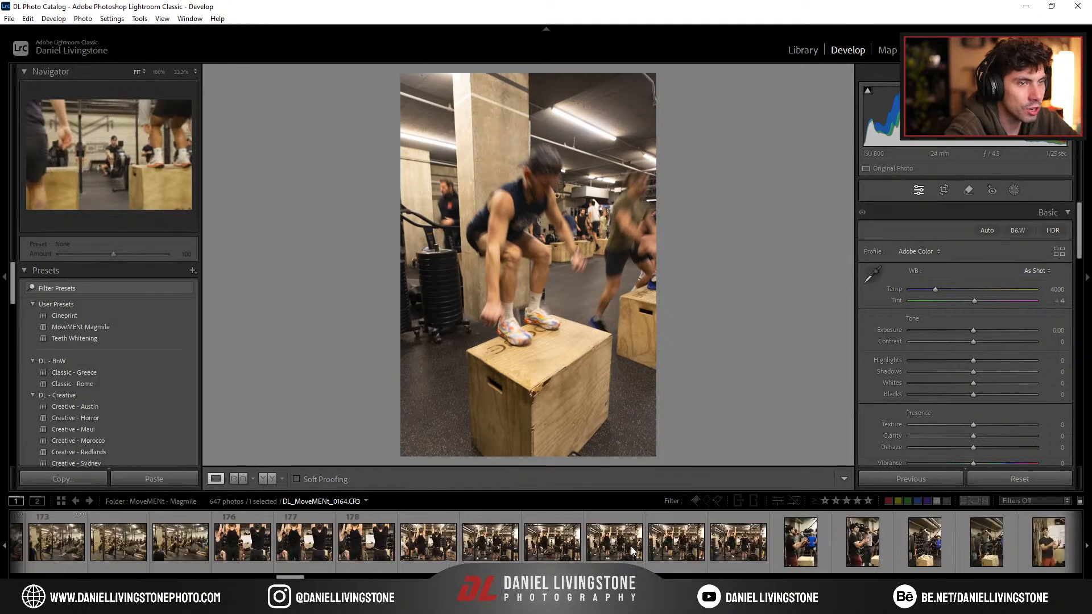
{"action": "scroll", "coordinate": [630, 546], "scroll_direction": "down", "scroll_amount": 8}
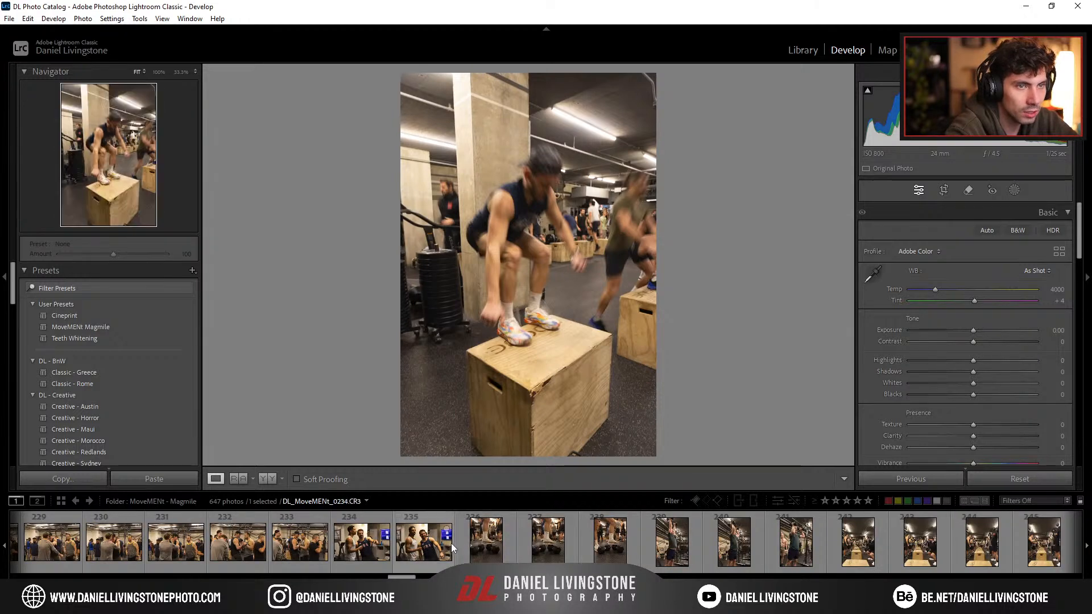
{"action": "left_click", "coordinate": [606, 542]}
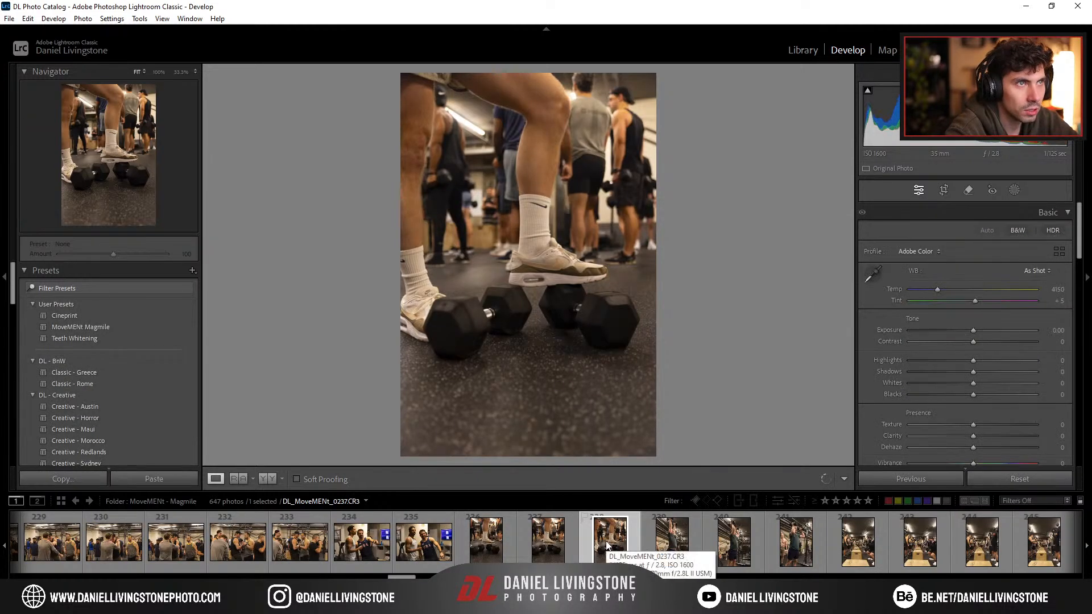
{"action": "key", "text": "v"}
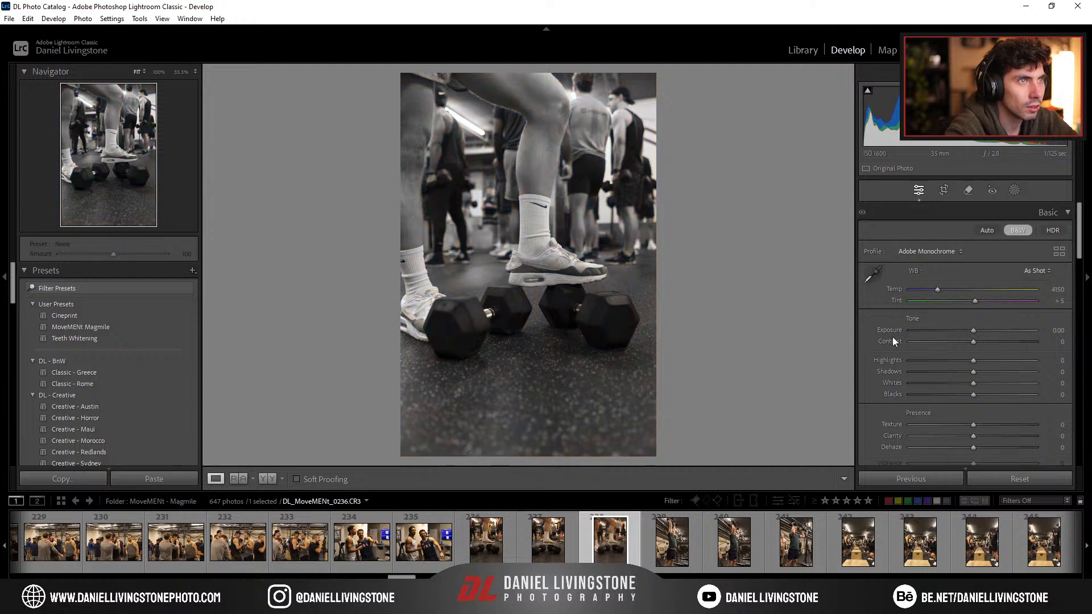
Step: Set the dumbbell photo's exposure to +0.39, contrast +54, highlights +28, shadows −100, whites −28 and blacks +17, checking the shoe enlarged
{"action": "left_click_drag", "start_coordinate": [974, 370], "coordinate": [898, 369]}
{"action": "left_click_drag", "start_coordinate": [984, 342], "coordinate": [984, 395]}
{"action": "left_click_drag", "start_coordinate": [973, 329], "coordinate": [978, 330]}
{"action": "left_click", "coordinate": [564, 229]}
{"action": "left_click", "coordinate": [539, 208]}
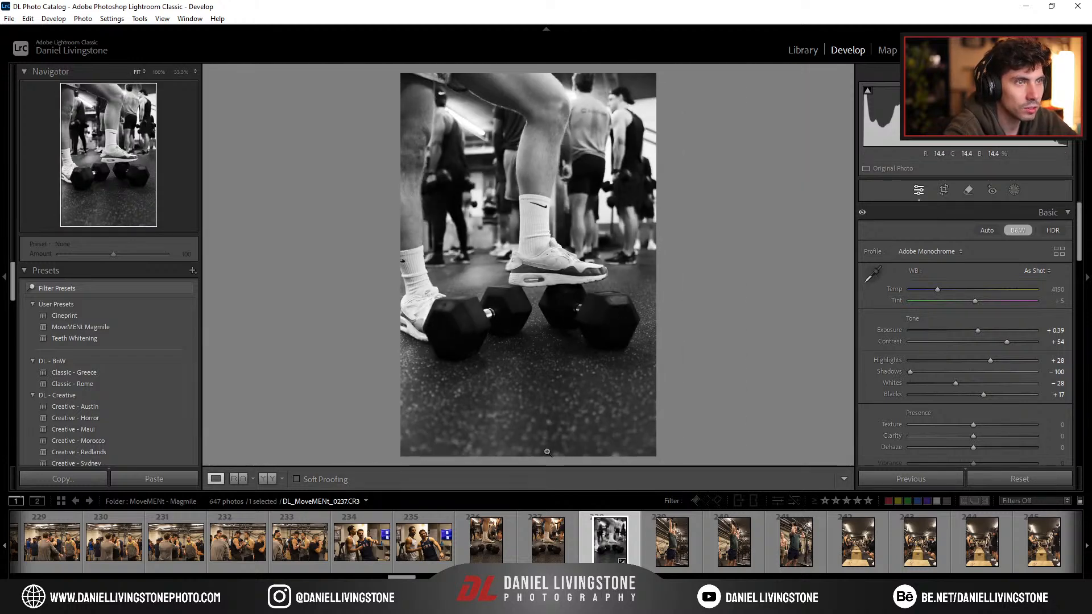
Step: Crop away the empty floor below the dumbbells without keeping the original aspect ratio and inspect the shoe enlarged
{"action": "key", "text": "r"}
{"action": "left_click_drag", "start_coordinate": [546, 455], "coordinate": [542, 419]}
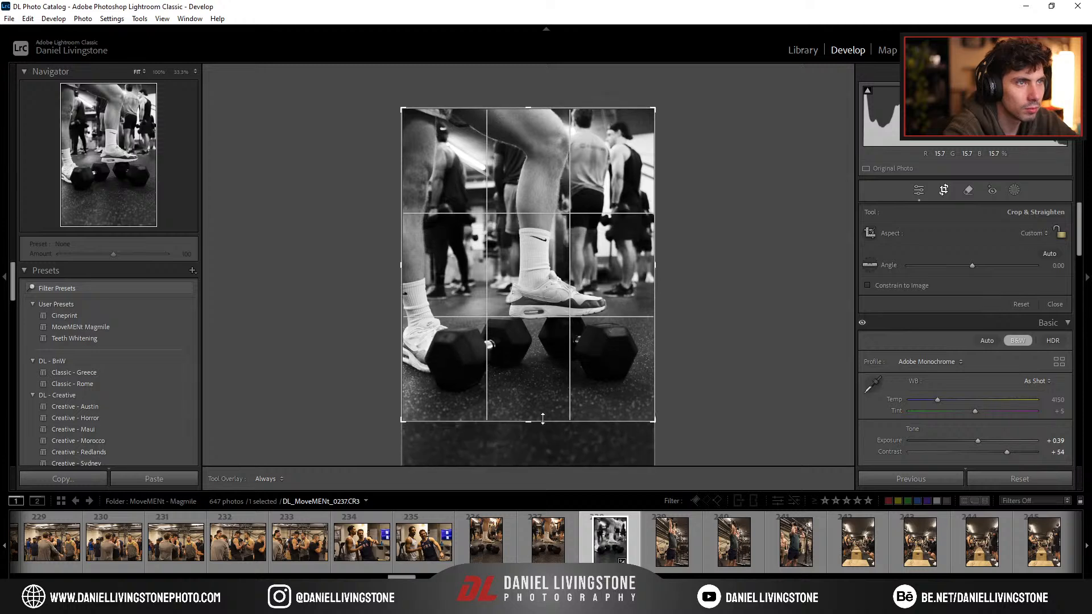
{"action": "key", "text": "Return"}
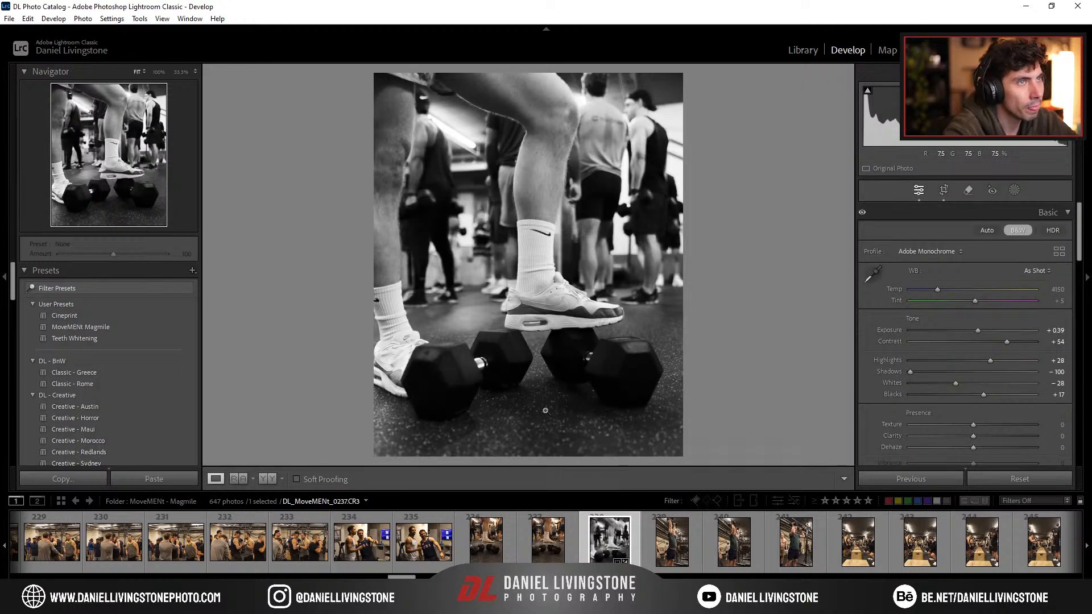
{"action": "left_click", "coordinate": [561, 371]}
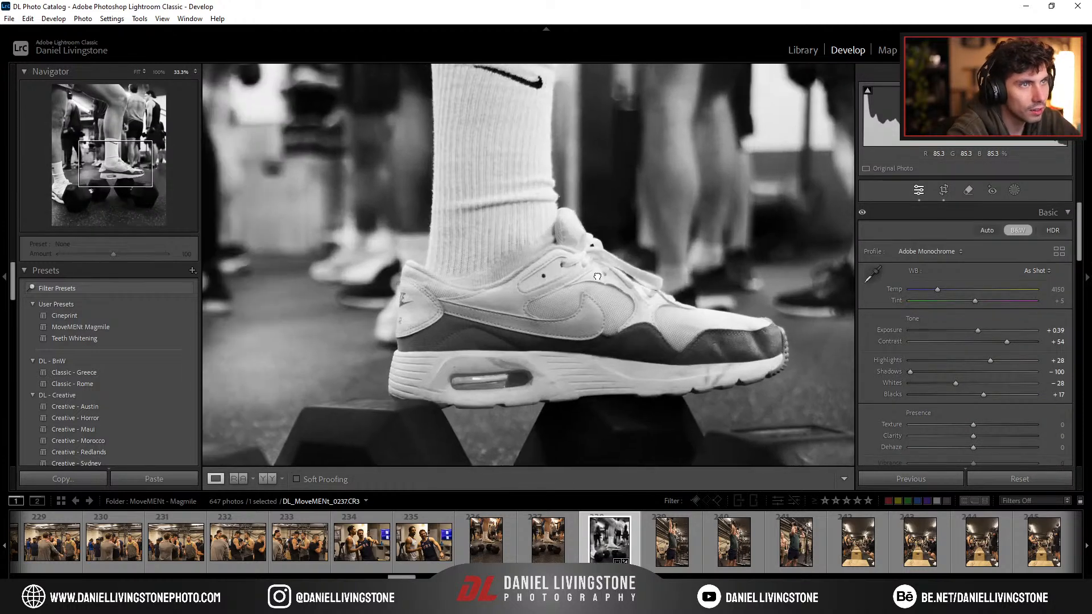
{"action": "left_click", "coordinate": [612, 262]}
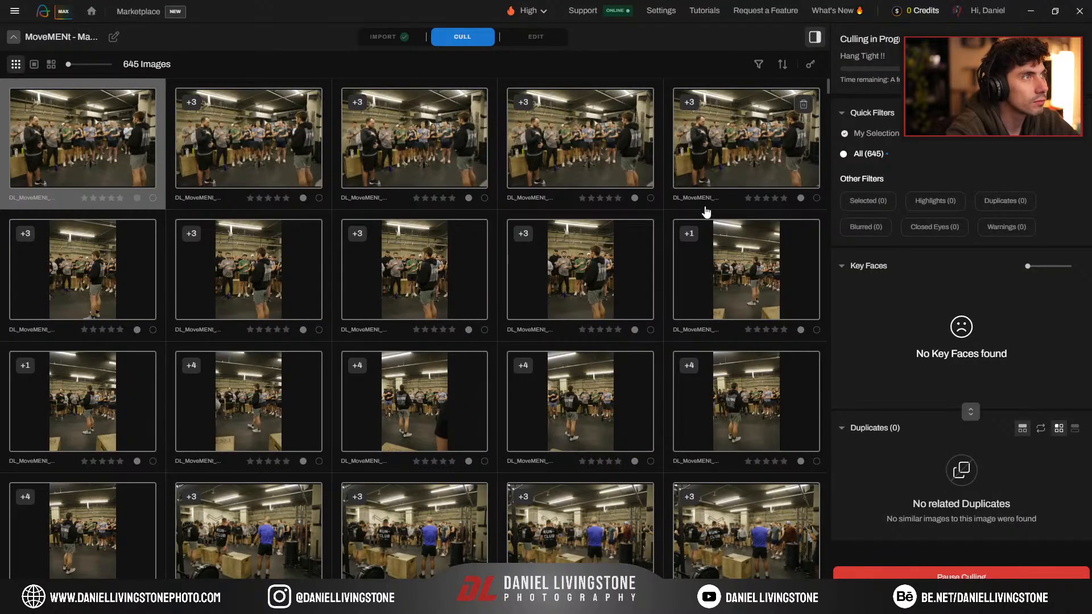
Step: Find DL_MoveMENt_0158.CR3, the photo of two men on exercise bikes, and convert it to black and white
{"action": "scroll", "coordinate": [428, 263], "scroll_direction": "down", "scroll_amount": 2}
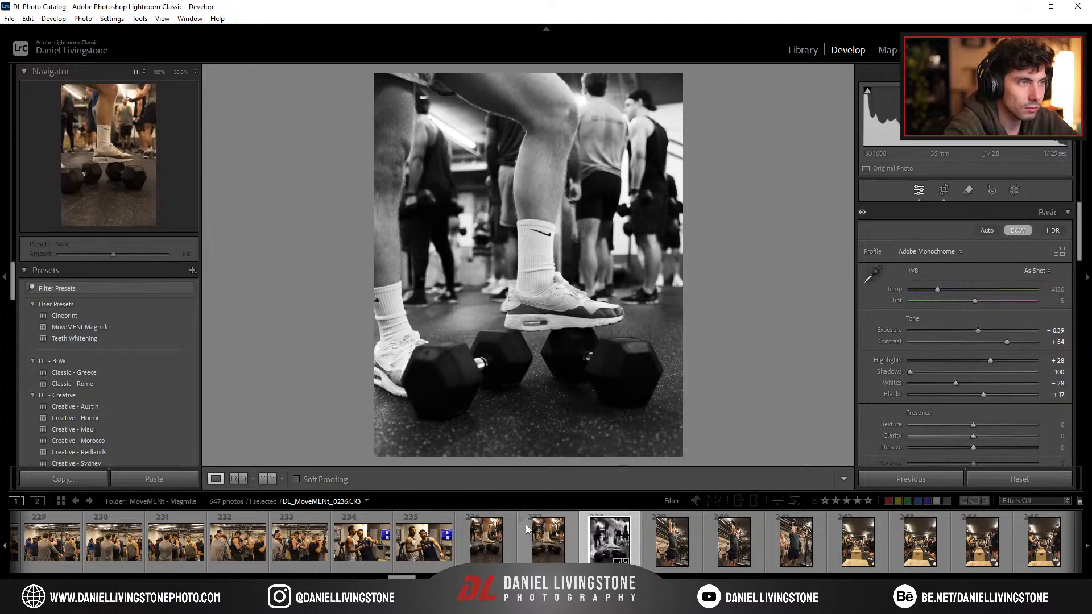
{"action": "scroll", "coordinate": [611, 561], "scroll_direction": "down", "scroll_amount": 10}
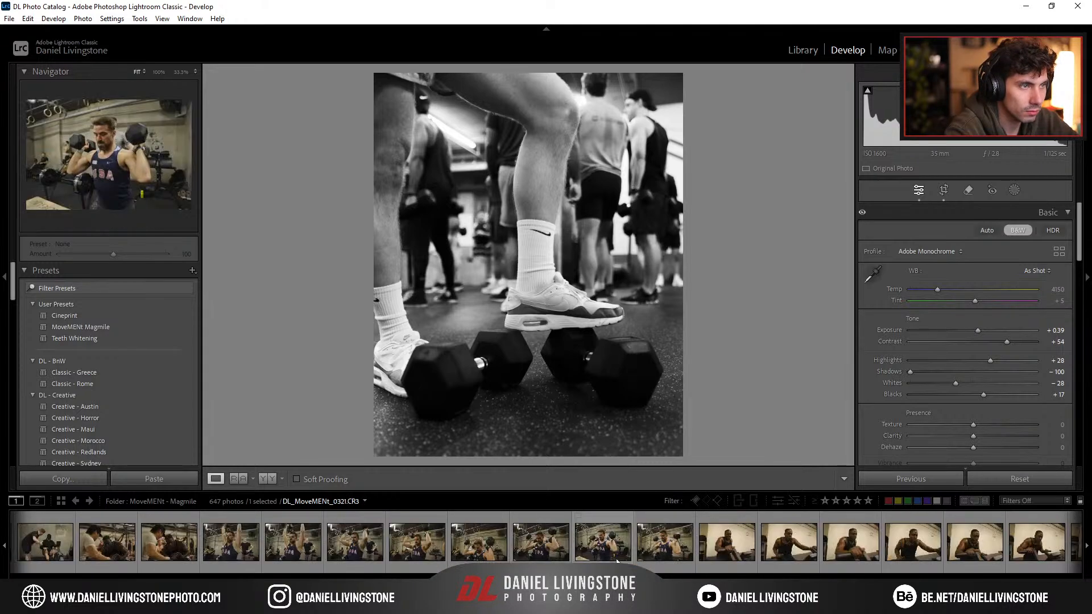
{"action": "scroll", "coordinate": [618, 561], "scroll_direction": "down", "scroll_amount": 10}
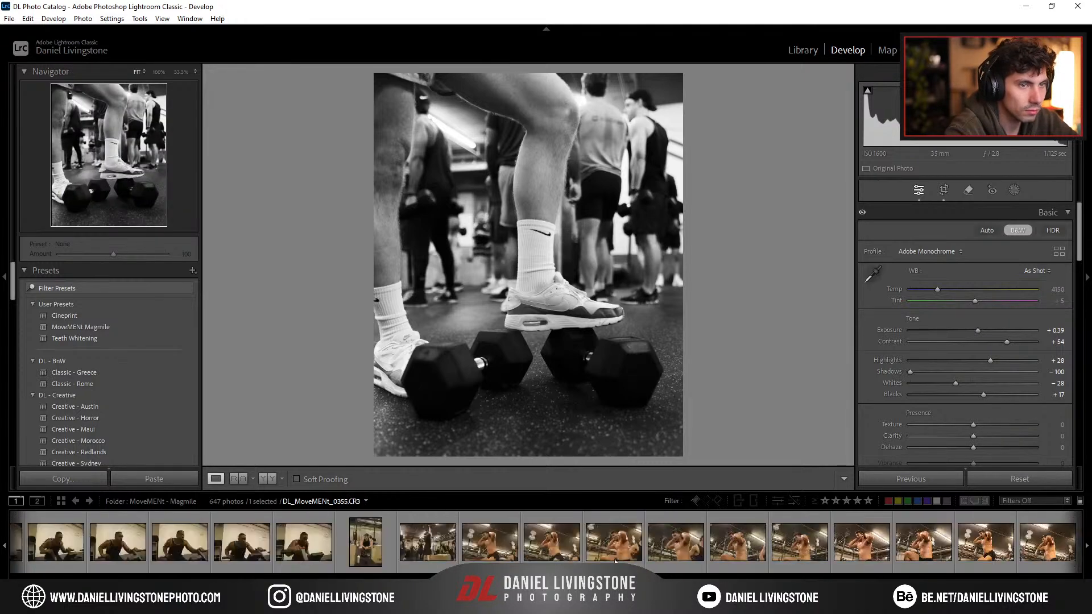
{"action": "scroll", "coordinate": [615, 561], "scroll_direction": "up", "scroll_amount": 10}
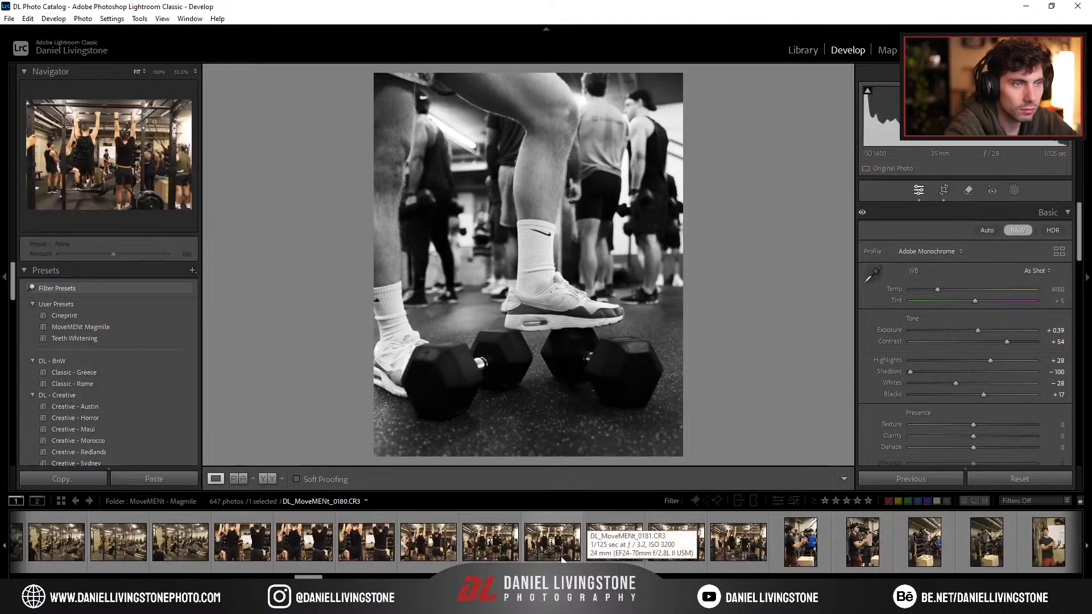
{"action": "scroll", "coordinate": [376, 556], "scroll_direction": "up", "scroll_amount": 5}
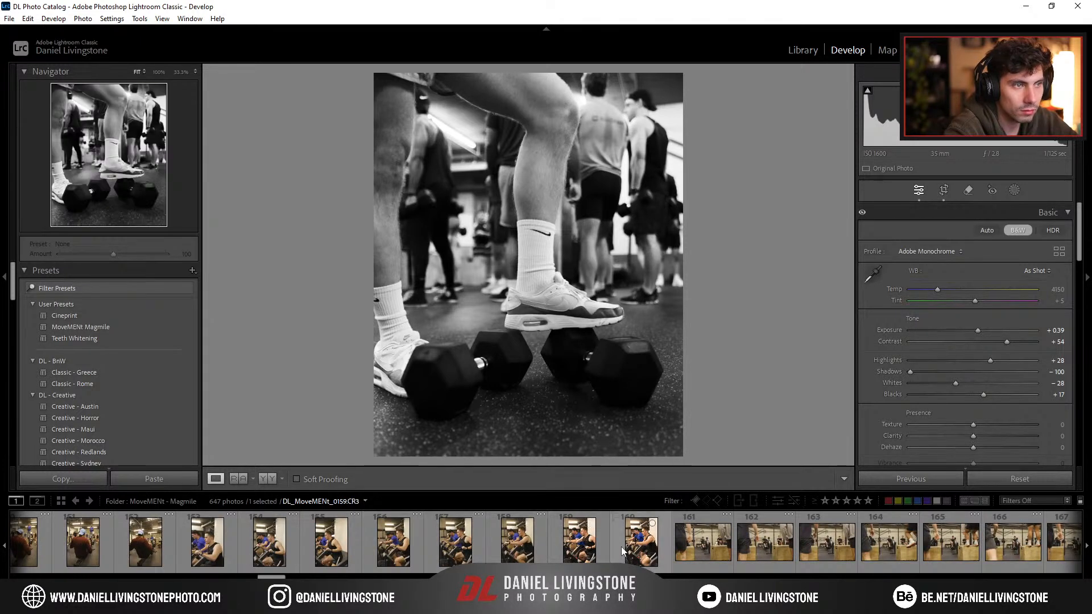
{"action": "left_click", "coordinate": [331, 542]}
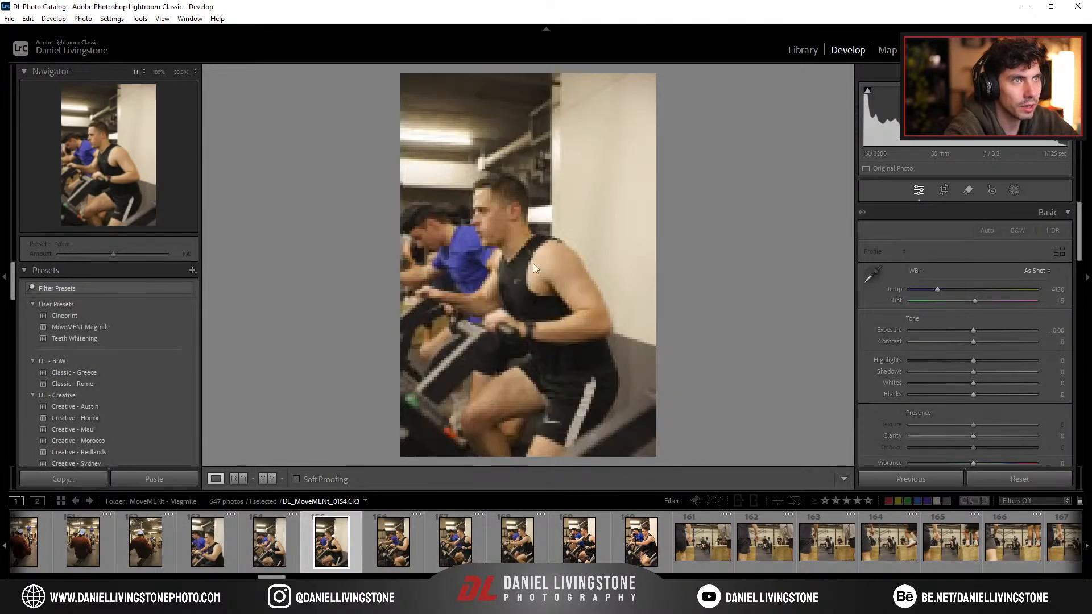
{"action": "key", "text": "Right"}
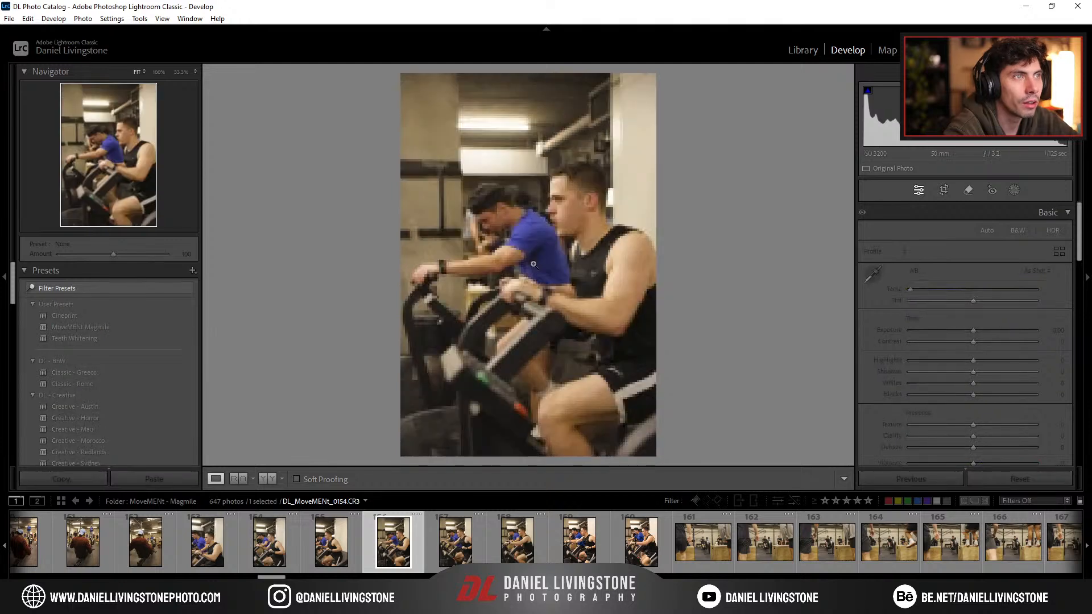
{"action": "key", "text": "Right"}
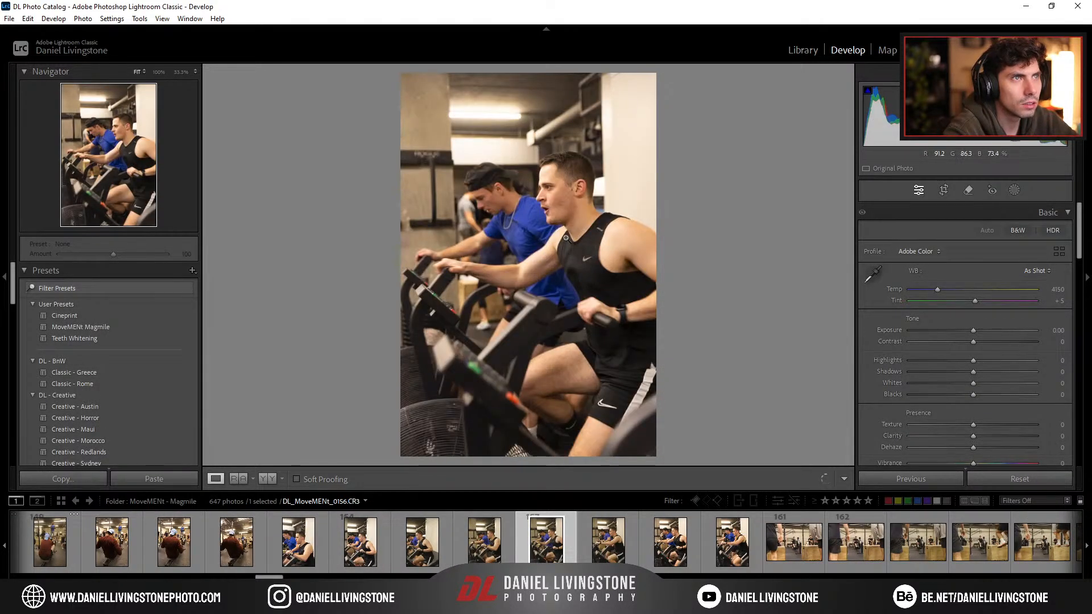
{"action": "key", "text": "Right"}
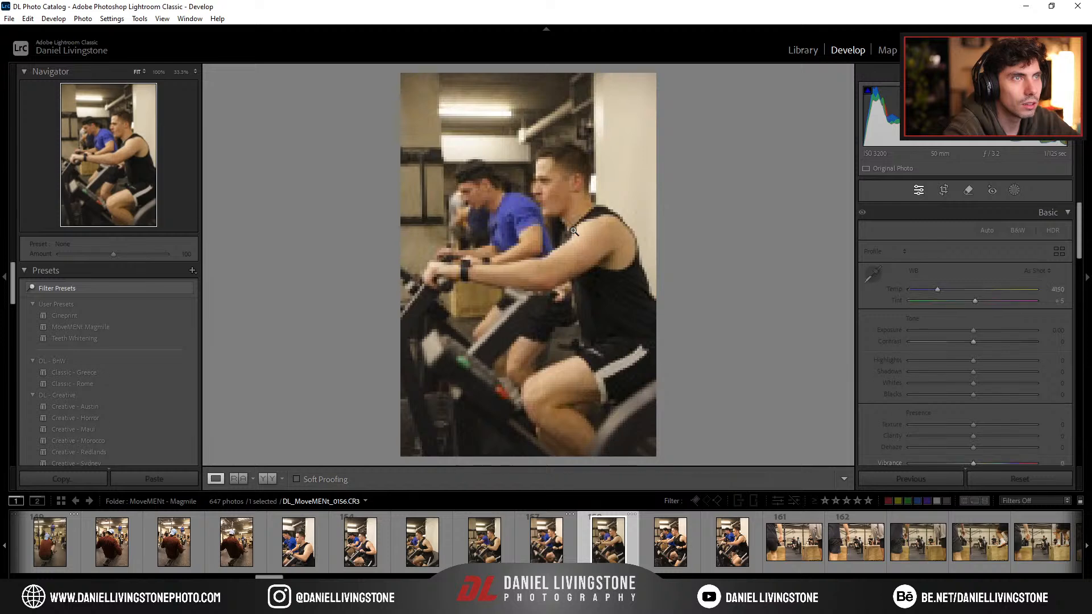
{"action": "key", "text": "Right"}
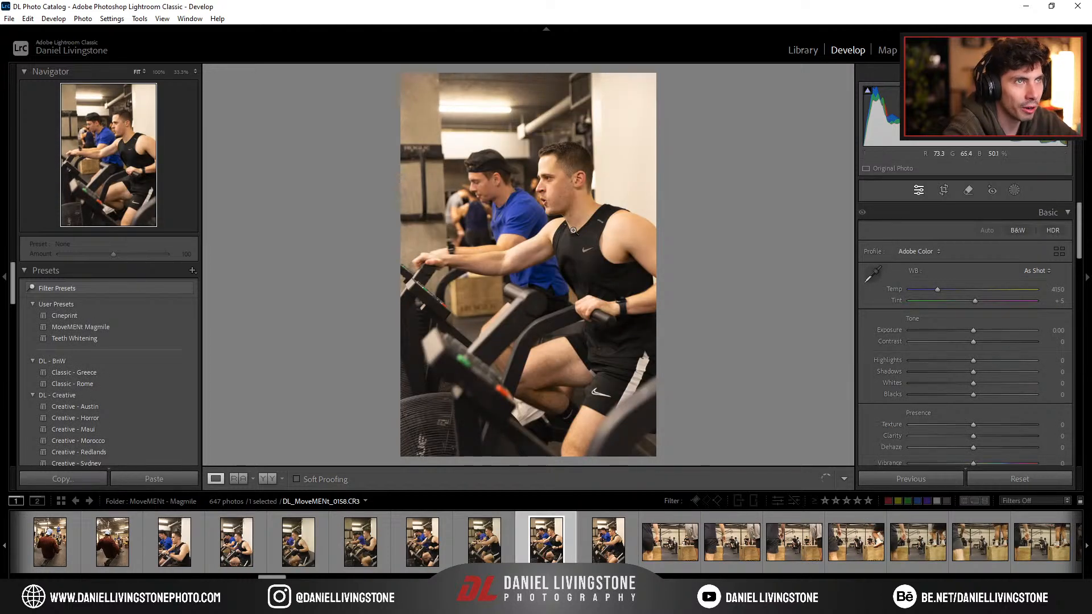
{"action": "key", "text": "v"}
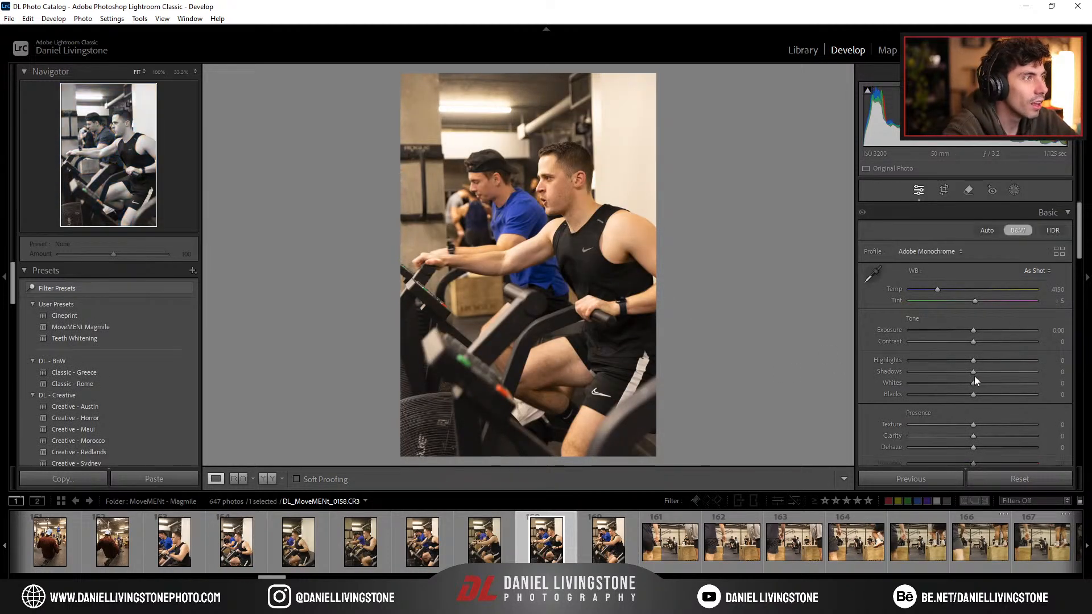
Step: Set the exercise bike photo's shadows to −84, contrast +26, texture +38 and clarity +42, and view the front man's face enlarged
{"action": "left_click_drag", "start_coordinate": [973, 372], "coordinate": [920, 367]}
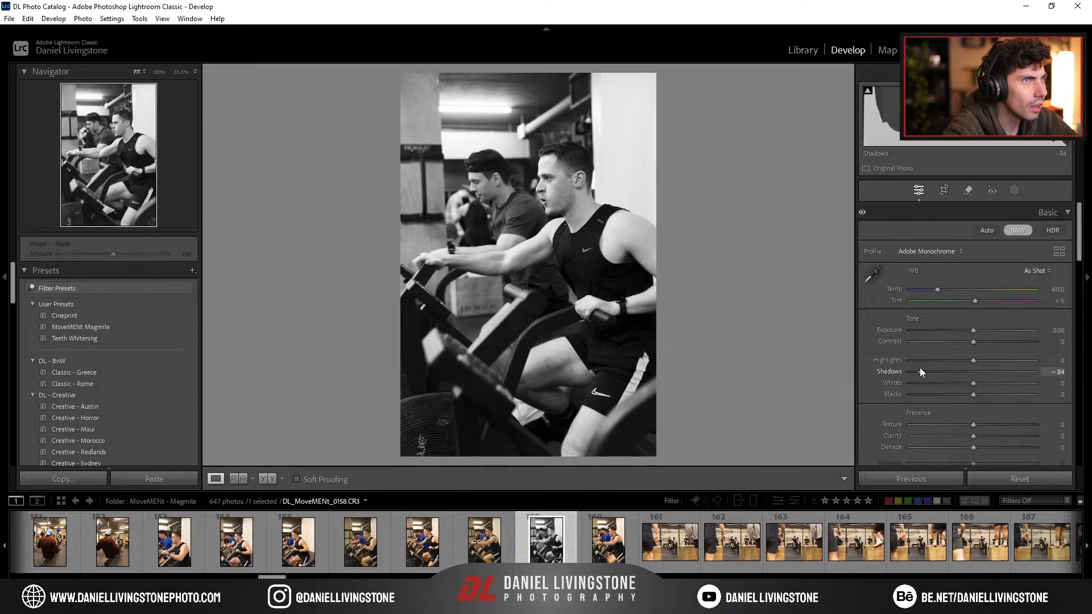
{"action": "left_click_drag", "start_coordinate": [973, 342], "coordinate": [985, 343]}
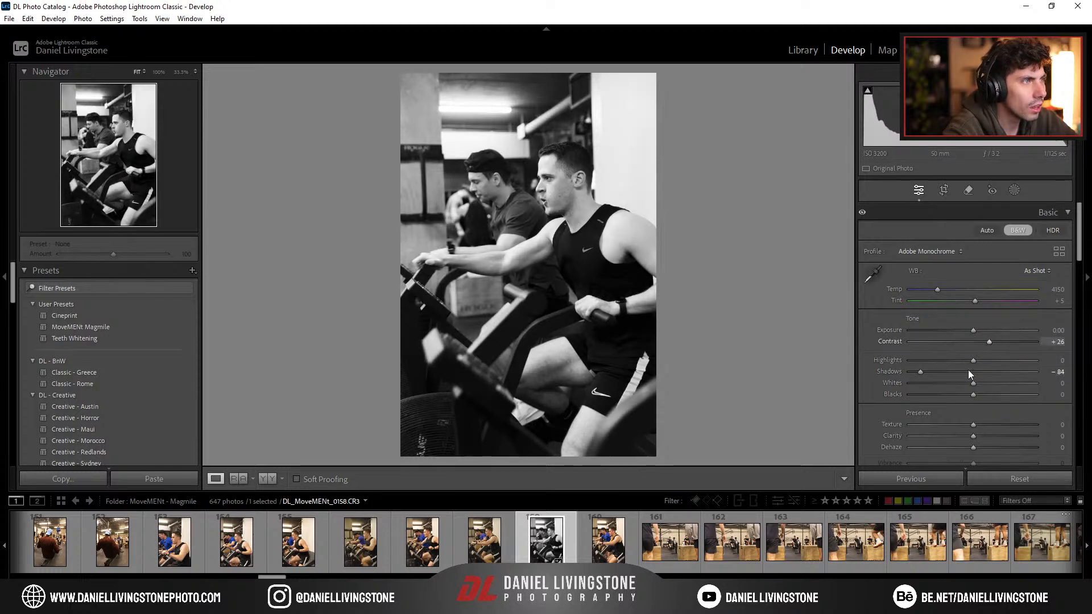
{"action": "left_click_drag", "start_coordinate": [972, 437], "coordinate": [995, 425]}
{"action": "left_click", "coordinate": [563, 173]}
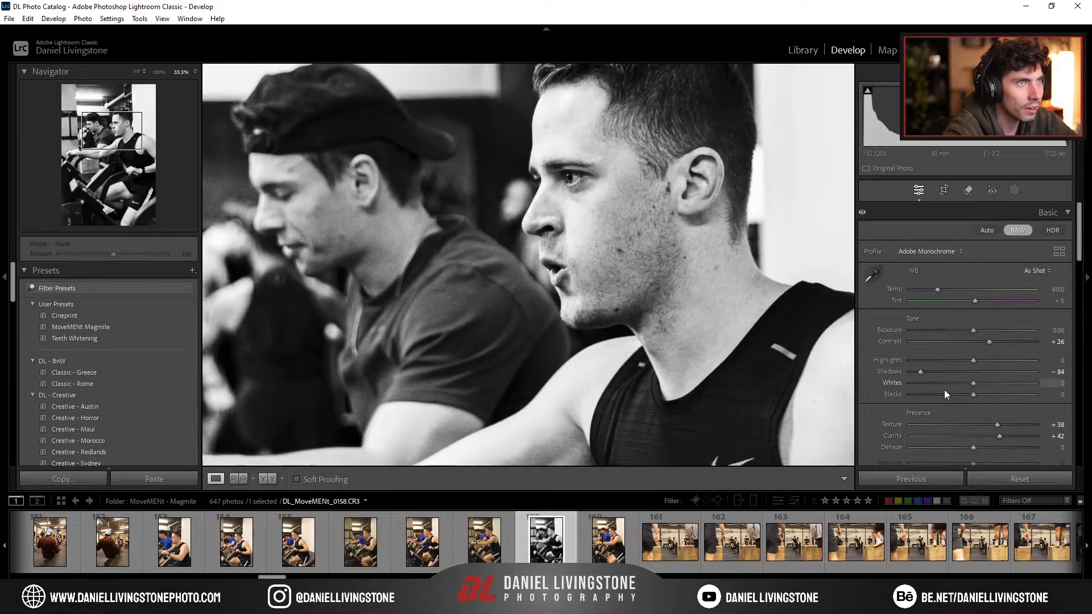
Step: Lower the exercise bike photo's whites to −19 and exposure to −0.07, checking the whole image
{"action": "left_click_drag", "start_coordinate": [973, 383], "coordinate": [944, 382]}
{"action": "left_click", "coordinate": [717, 329]}
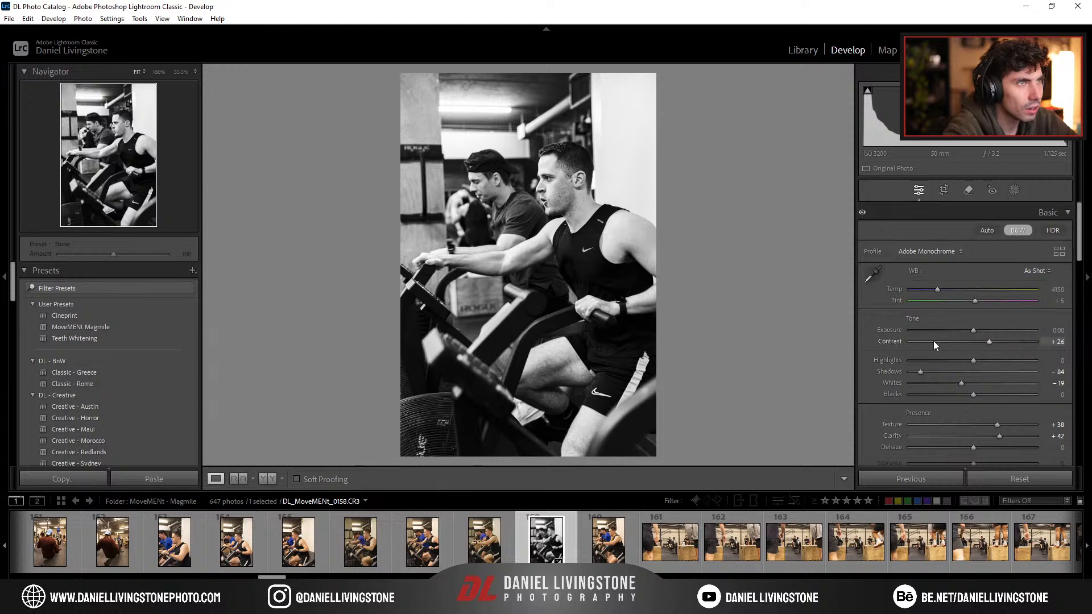
{"action": "left_click_drag", "start_coordinate": [975, 332], "coordinate": [974, 332]}
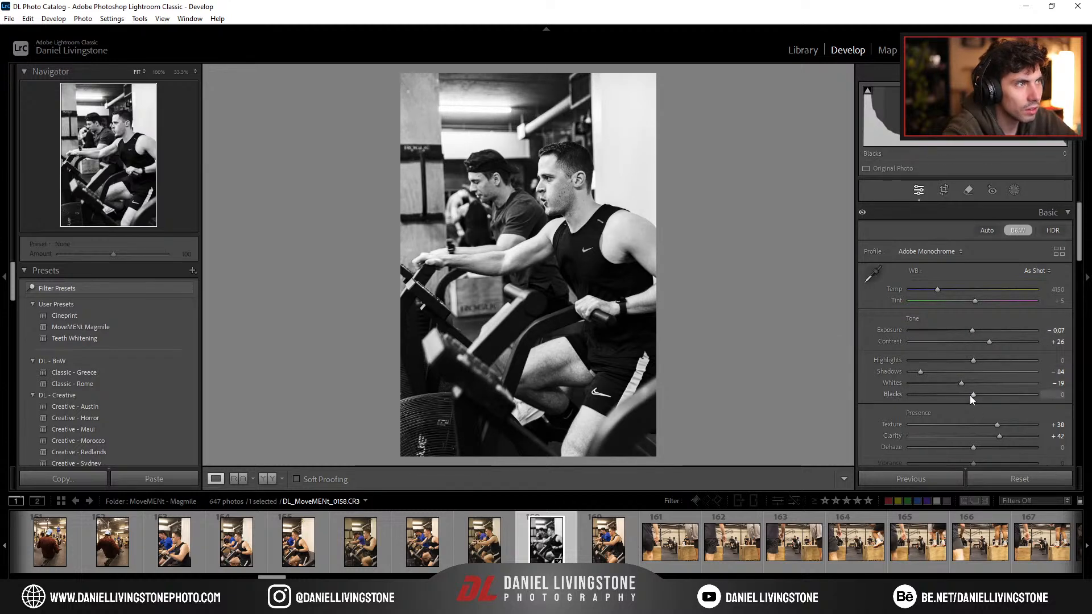
Step: Add a post-crop vignette with amount −25, midpoint 21, roundness +75 and feather 82, and check the front man's face
{"action": "scroll", "coordinate": [933, 391], "scroll_direction": "down", "scroll_amount": 15}
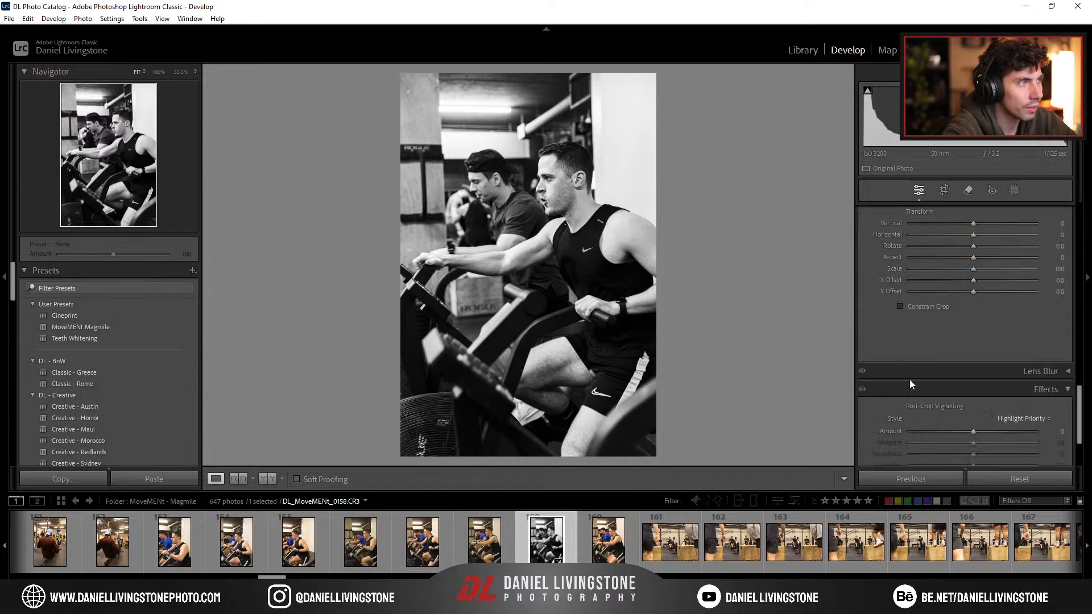
{"action": "mouse_move", "coordinate": [973, 338]}
{"action": "left_mouse_down"}
{"action": "mouse_move", "coordinate": [962, 338]}
{"action": "mouse_move", "coordinate": [974, 351]}
{"action": "mouse_move", "coordinate": [937, 349]}
{"action": "mouse_move", "coordinate": [1008, 360]}
{"action": "mouse_move", "coordinate": [995, 373]}
{"action": "mouse_move", "coordinate": [1014, 374]}
{"action": "mouse_move", "coordinate": [1020, 360]}
{"action": "mouse_move", "coordinate": [956, 340]}
{"action": "left_mouse_up"}
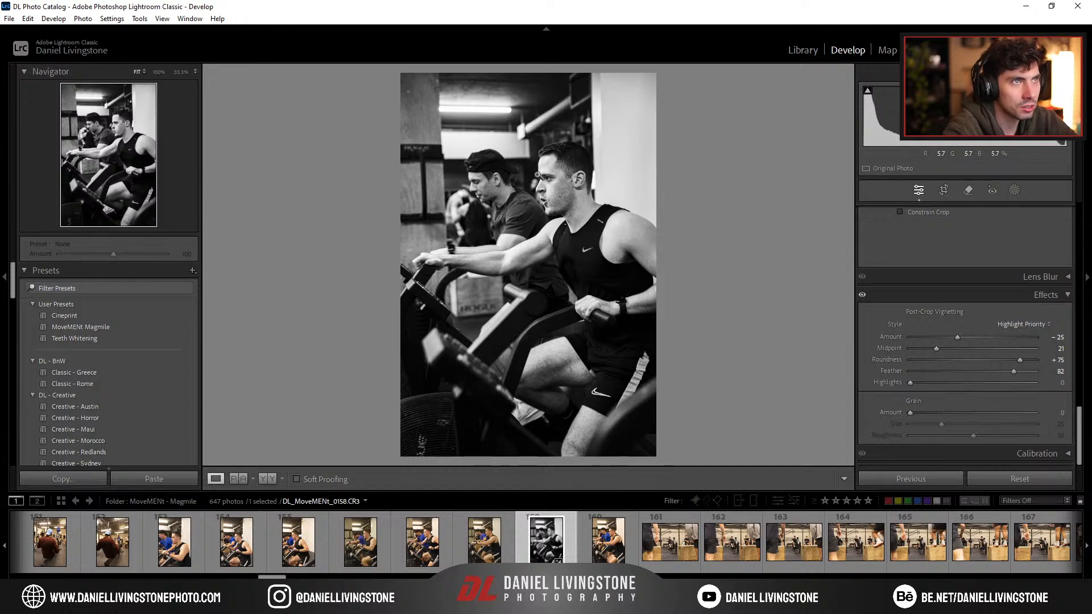
{"action": "left_click", "coordinate": [538, 175]}
{"action": "left_click", "coordinate": [565, 195]}
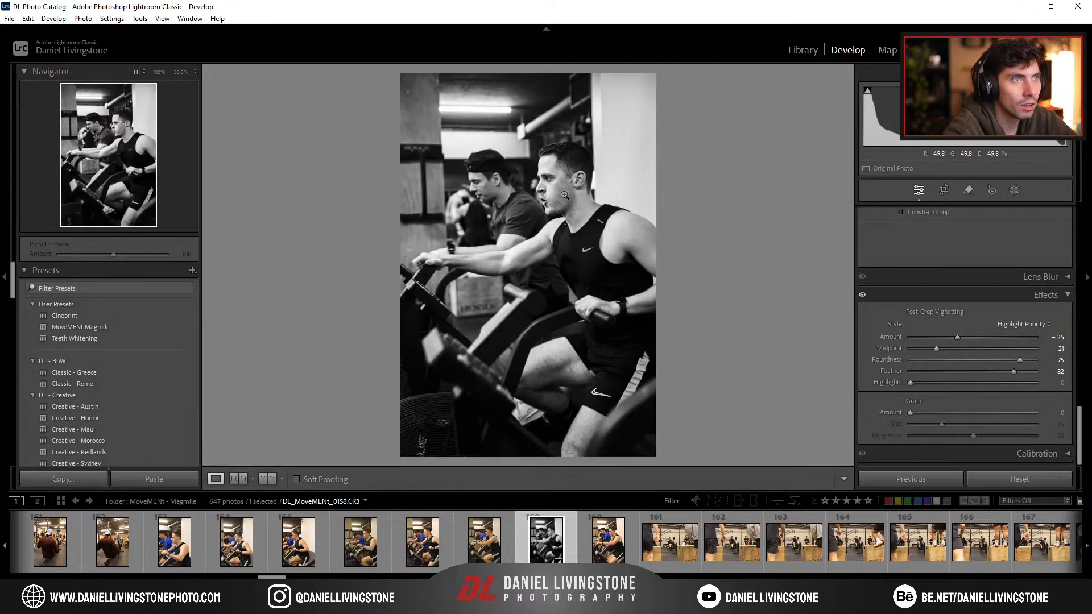
Step: Save the current black-and-white settings as a new user preset named "MoveMENt Magmile BW"
{"action": "left_click", "coordinate": [192, 271]}
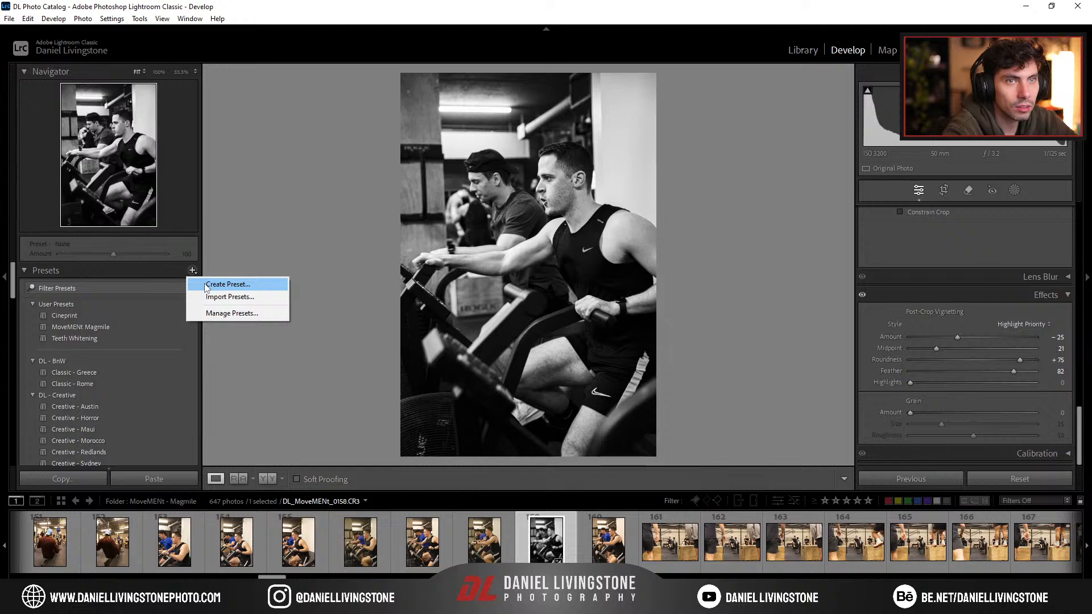
{"action": "left_click", "coordinate": [228, 284]}
{"action": "type", "text": "M"}
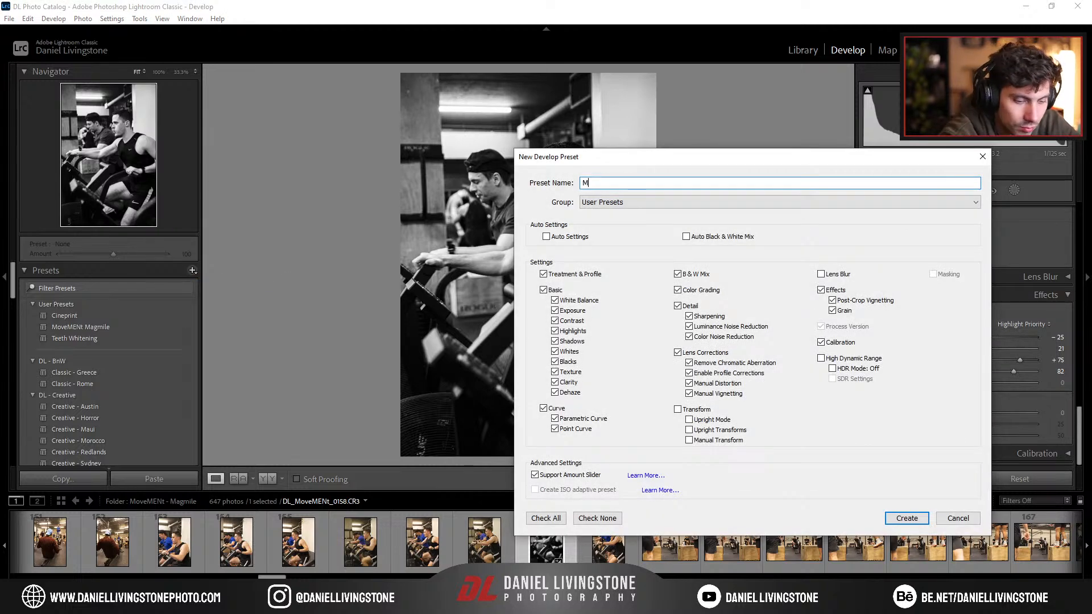
{"action": "type", "text": "oveMENT"}
{"action": "key", "text": "BackSpace"}
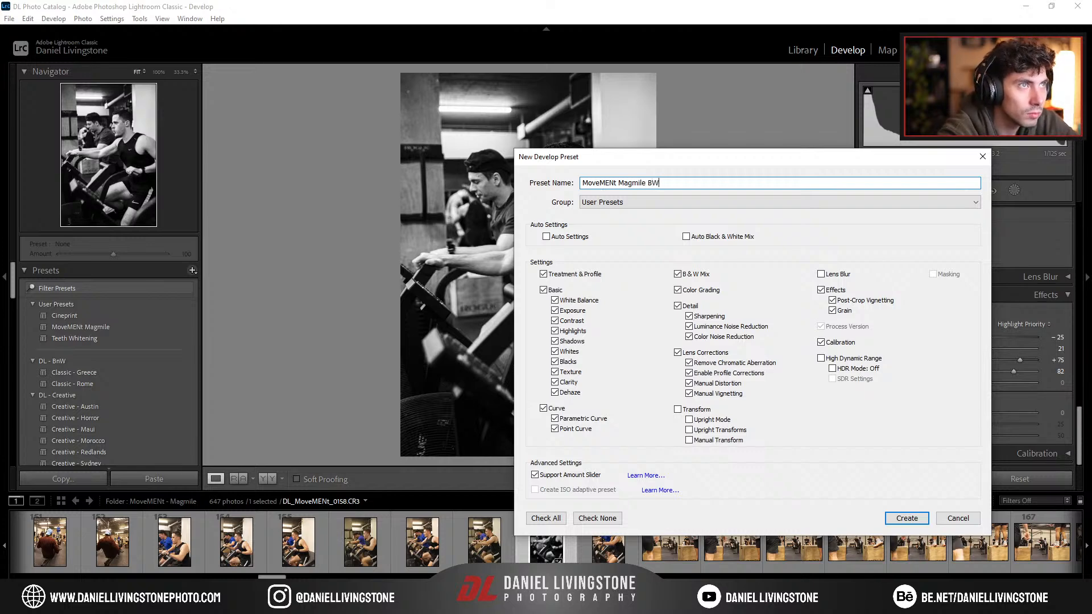
{"action": "left_click", "coordinate": [907, 519]}
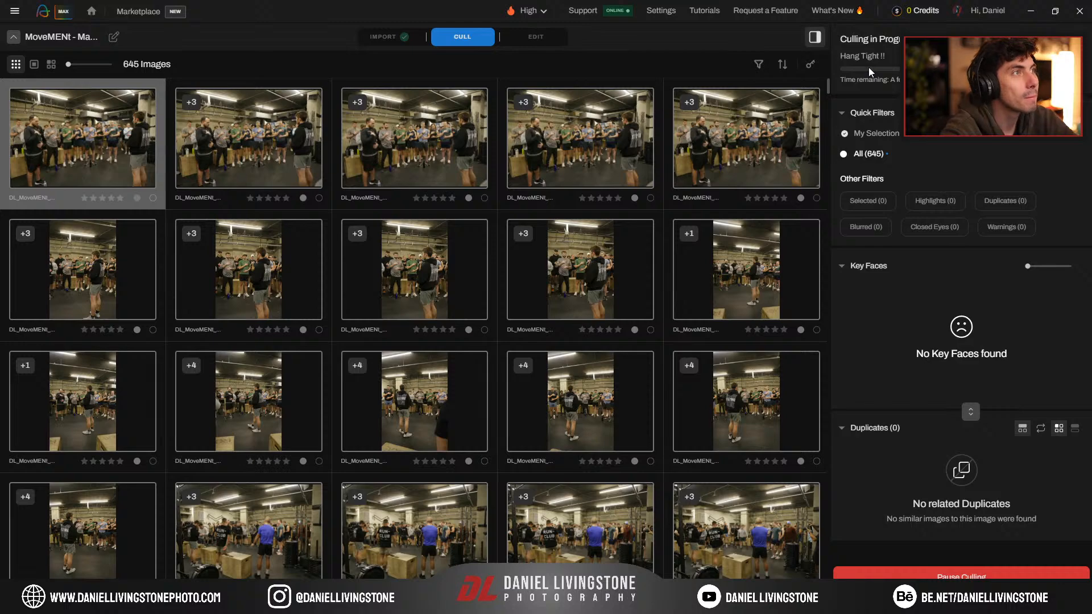
{"action": "scroll", "coordinate": [513, 298], "scroll_direction": "down", "scroll_amount": 7}
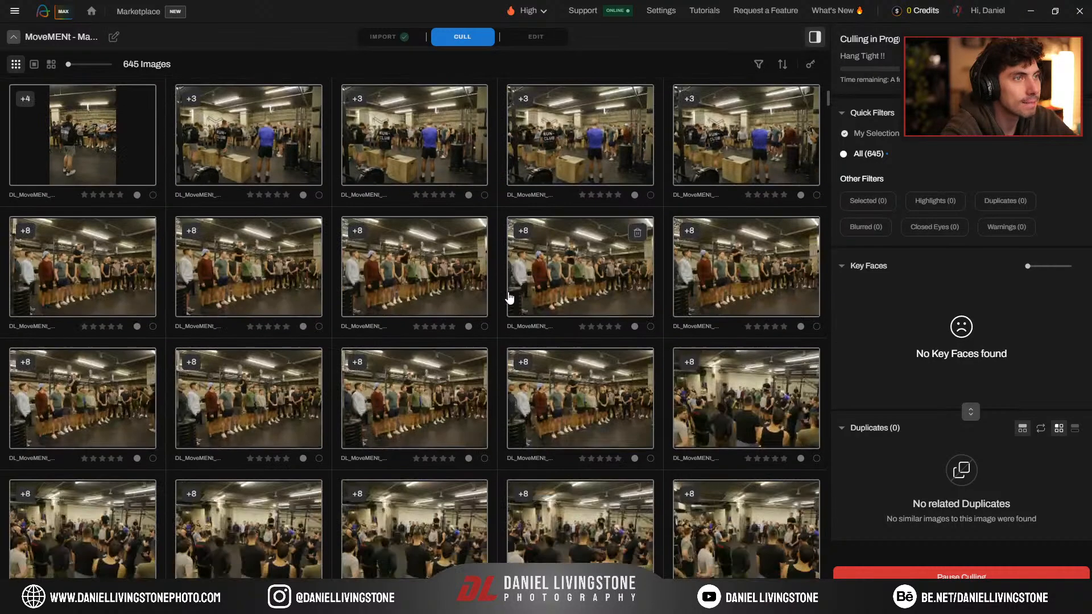
{"action": "scroll", "coordinate": [501, 289], "scroll_direction": "up", "scroll_amount": 6}
{"action": "scroll", "coordinate": [496, 286], "scroll_direction": "up", "scroll_amount": 1}
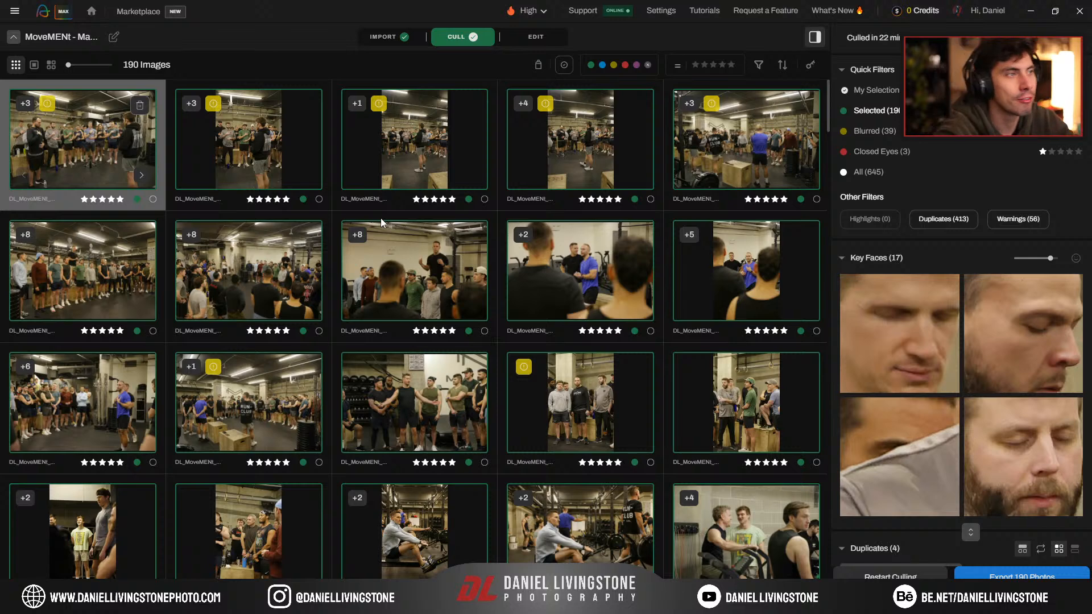
Step: In Aftershoot, open the selected photo DL_MoveMENt_0005.CR3 in the single-image view and compare it with its duplicates
{"action": "double_click", "coordinate": [107, 143]}
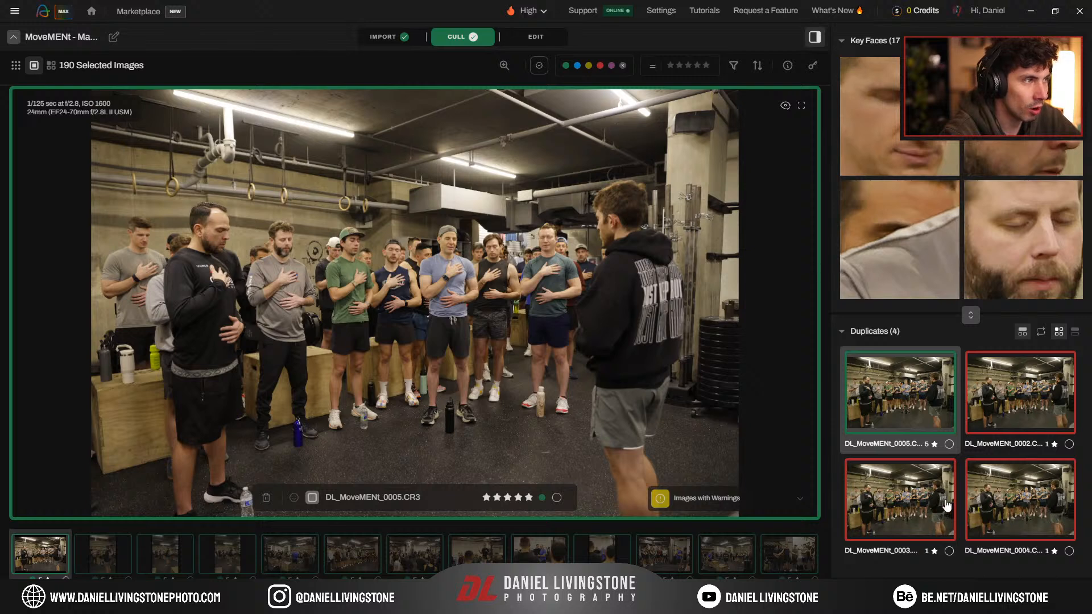
{"action": "key", "text": "Right"}
{"action": "key", "text": "Right"}
{"action": "key", "text": "Right"}
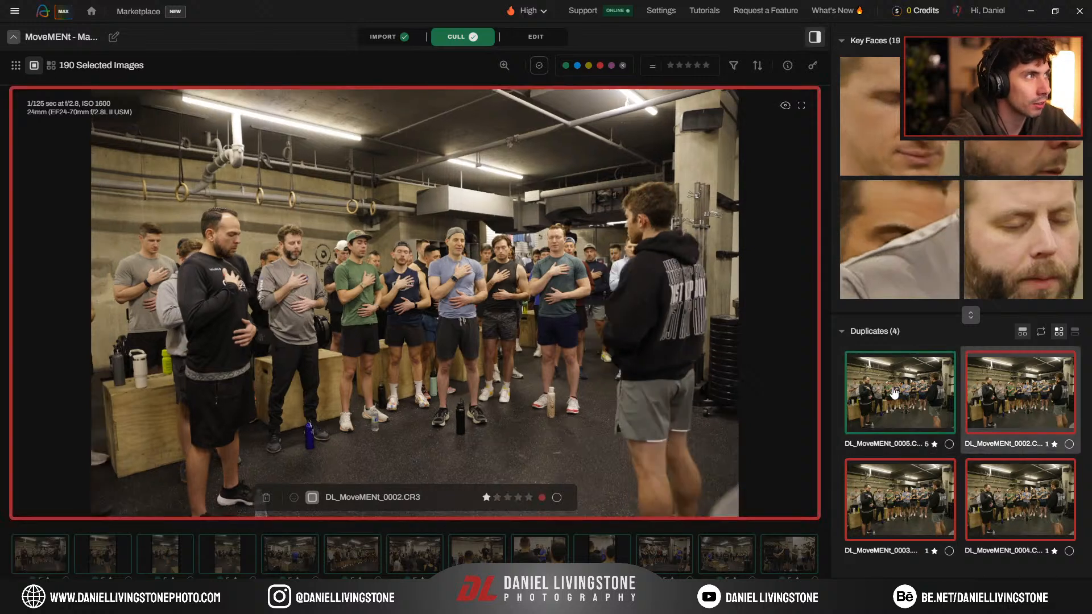
{"action": "key", "text": "Left"}
{"action": "key", "text": "Left"}
{"action": "key", "text": "Left"}
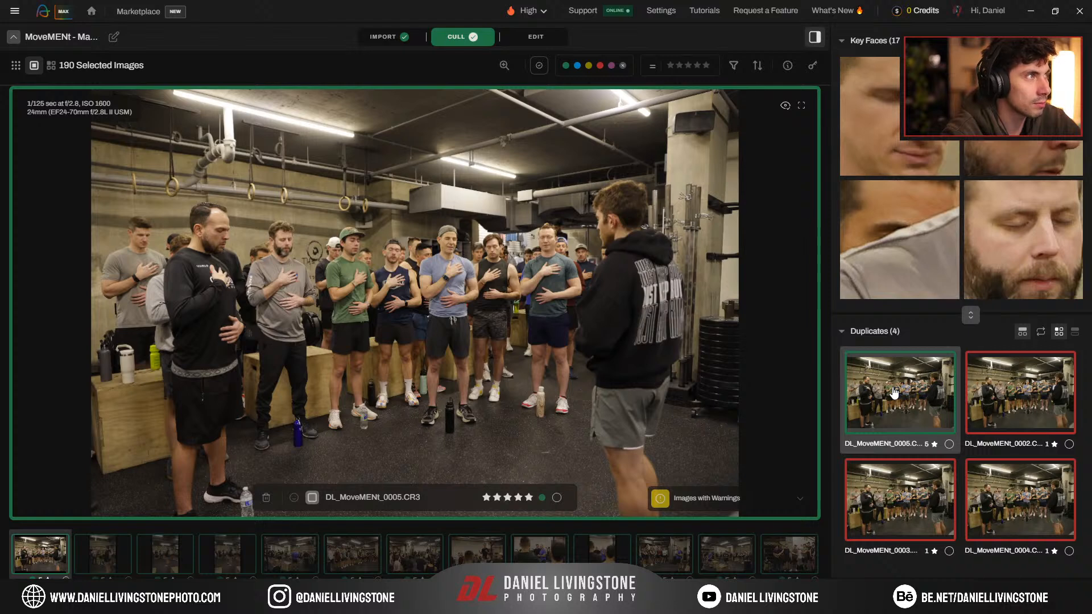
Step: Compare the selected photo DL_MoveMENt_0007.CR3 with its duplicates 0006, 0008 and 0009
{"action": "key", "text": "Down"}
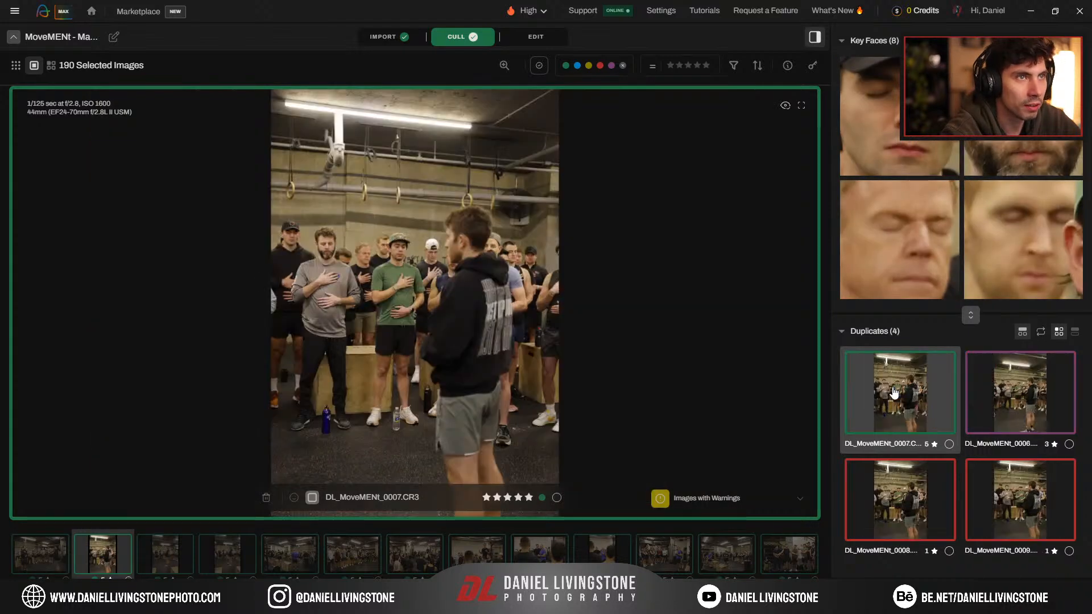
{"action": "key", "text": "Right"}
{"action": "key", "text": "Right"}
{"action": "key", "text": "Right"}
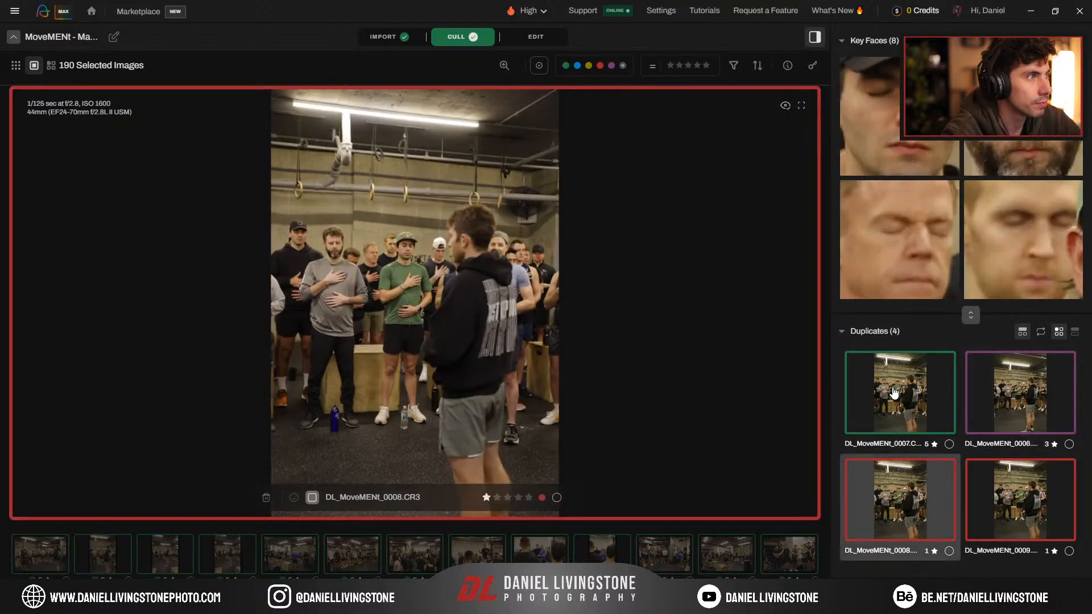
{"action": "key", "text": "Left"}
{"action": "key", "text": "Left"}
{"action": "key", "text": "Left"}
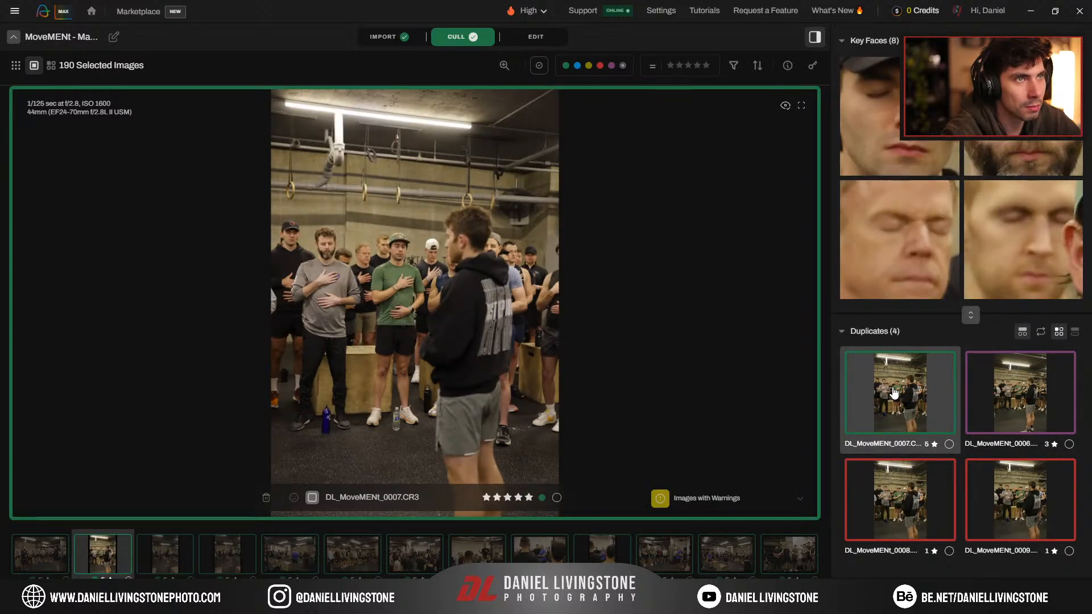
{"action": "key", "text": "Right"}
{"action": "key", "text": "Right"}
{"action": "key", "text": "Right"}
{"action": "key", "text": "Left"}
{"action": "key", "text": "Left"}
{"action": "key", "text": "Left"}
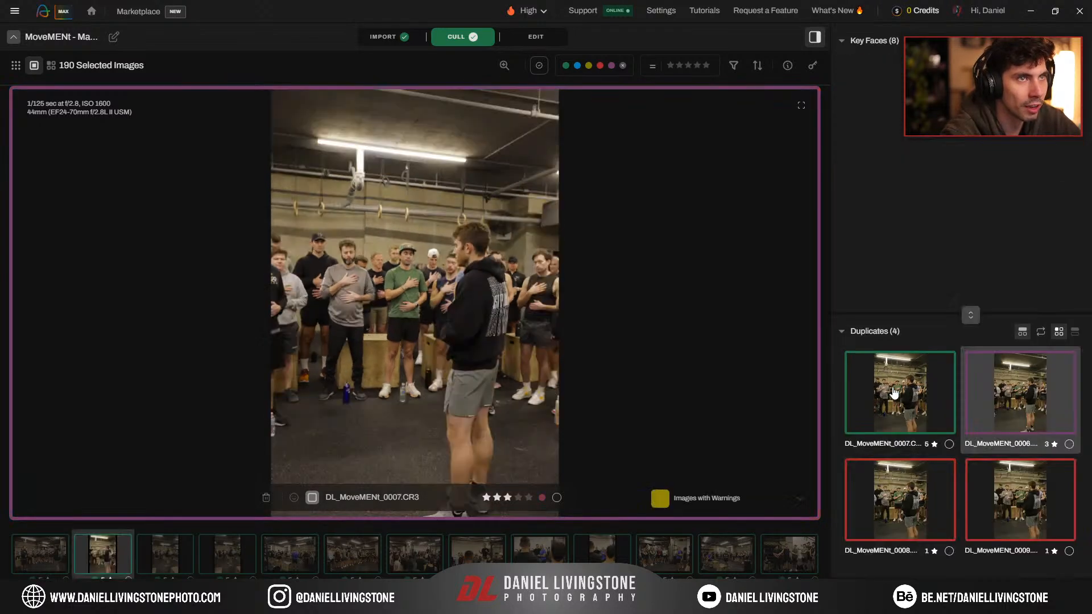
Step: Rate DL_MoveMENt_0011.CR3 three stars to drop it from the selection, and go on to DL_MoveMENt_0012.CR3
{"action": "key", "text": "Down"}
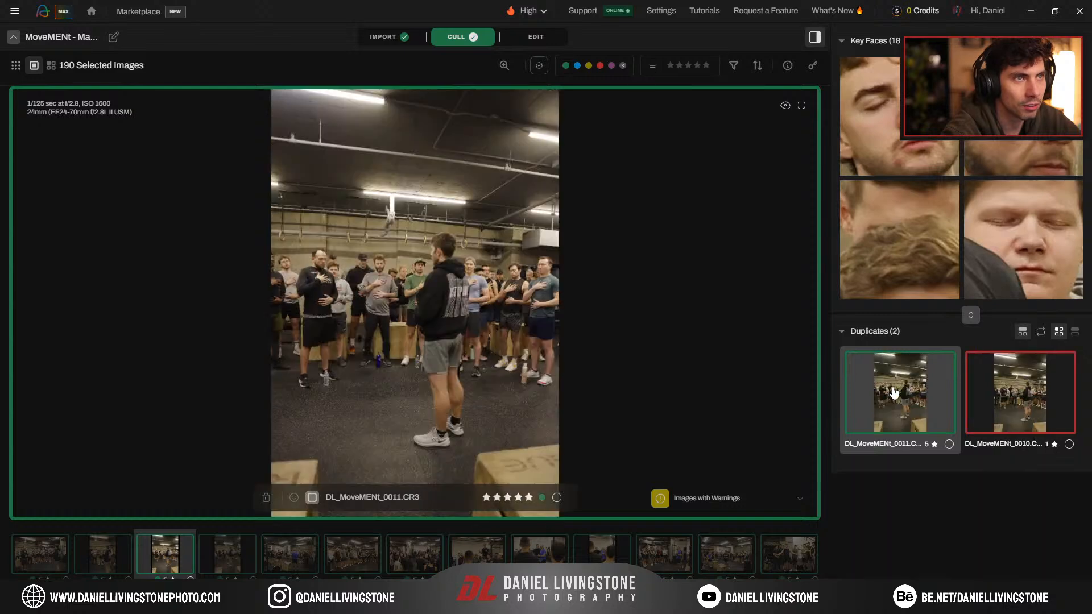
{"action": "key", "text": "3"}
{"action": "key", "text": "Down"}
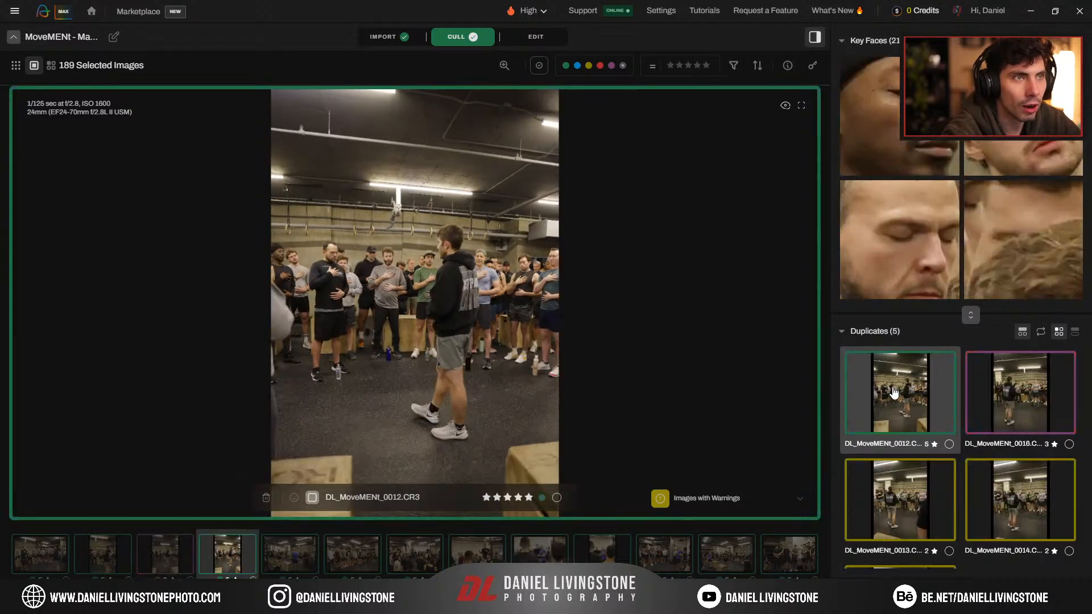
{"action": "key", "text": "Up"}
{"action": "key", "text": "Down"}
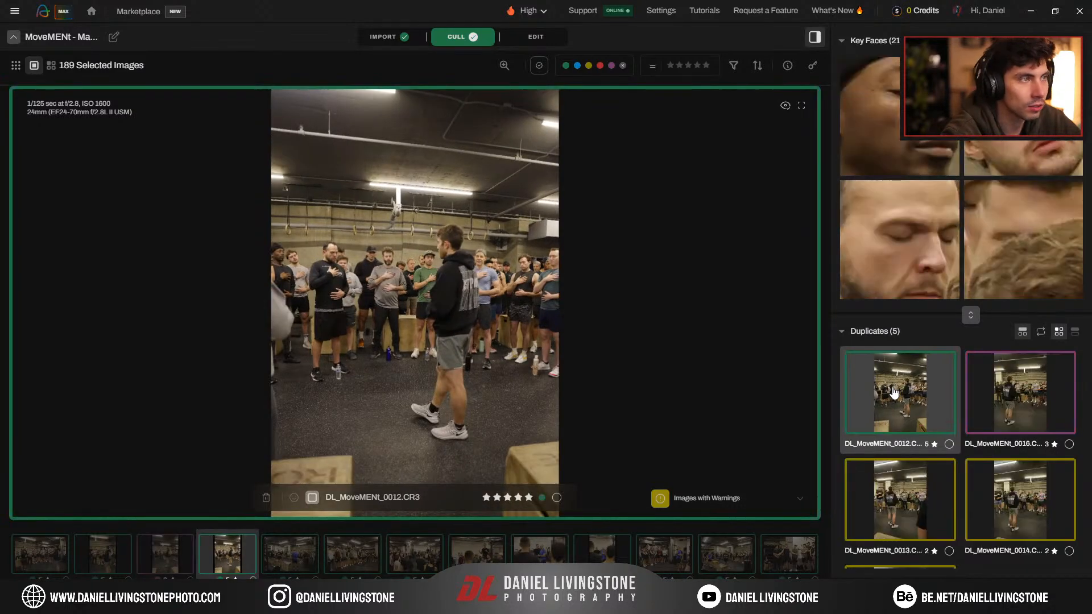
Step: Compare the selected photo DL_MoveMENt_0012.CR3 with its duplicates 0013, 0014, 0015 and 0016
{"action": "key", "text": "Right"}
{"action": "key", "text": "Right"}
{"action": "key", "text": "Right"}
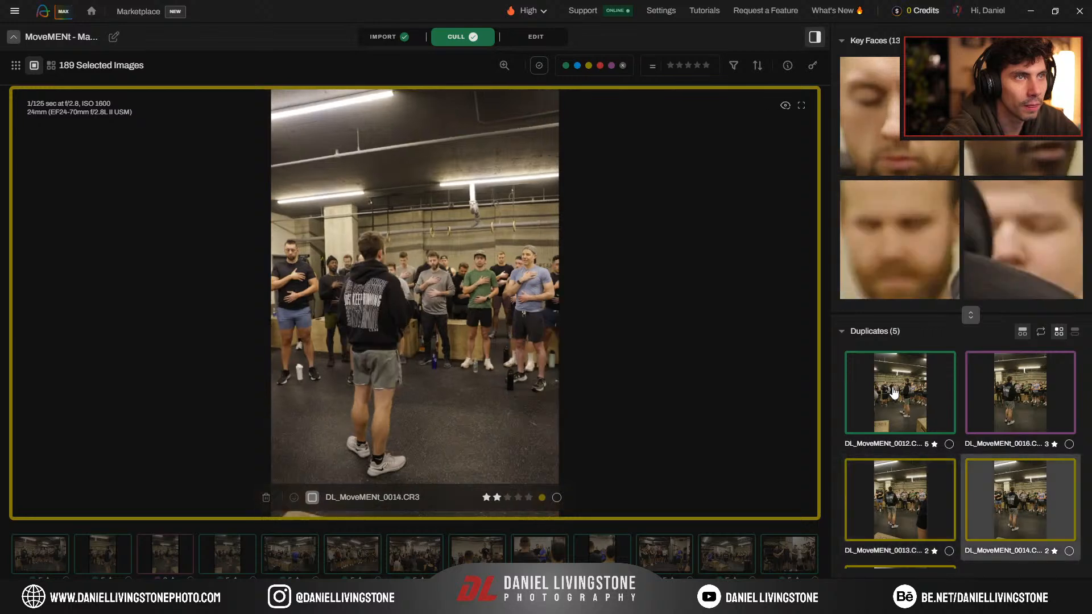
{"action": "key", "text": "Right"}
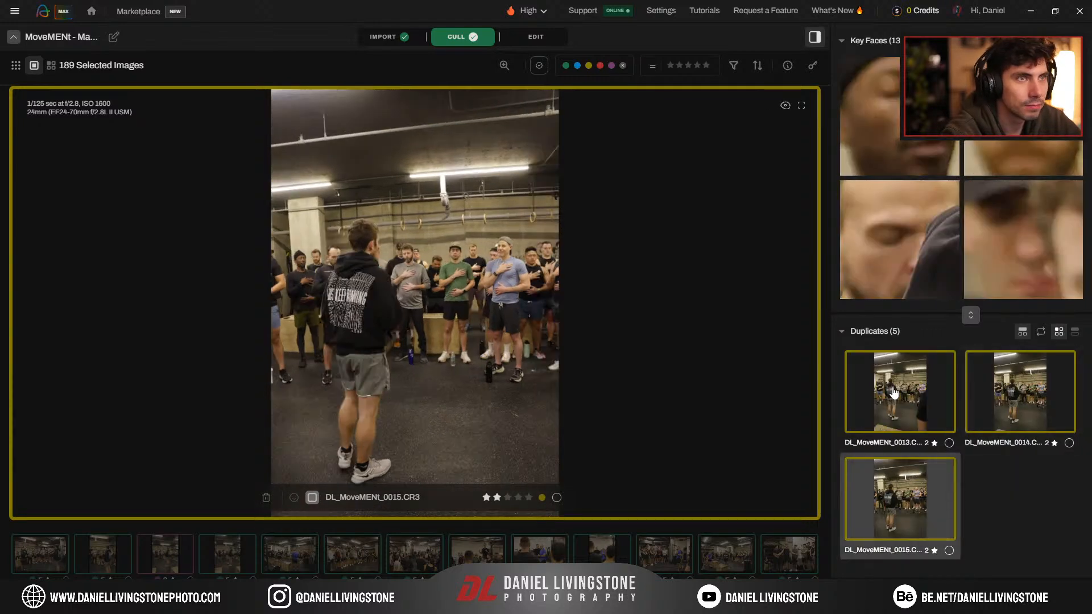
{"action": "key", "text": "Left"}
{"action": "key", "text": "Left"}
{"action": "key", "text": "Left"}
{"action": "key", "text": "Left"}
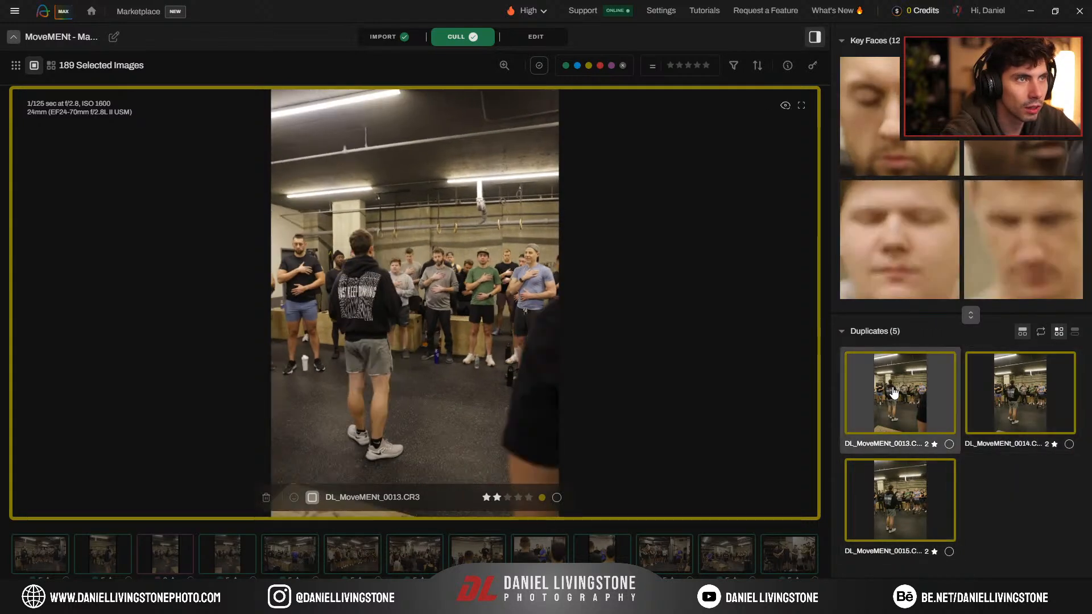
Step: Shrink the key face thumbnails and go through the duplicates of DL_MoveMENt_0012.CR3 again, comparing 0014 with 0015
{"action": "left_click_drag", "start_coordinate": [1062, 41], "coordinate": [1024, 41]}
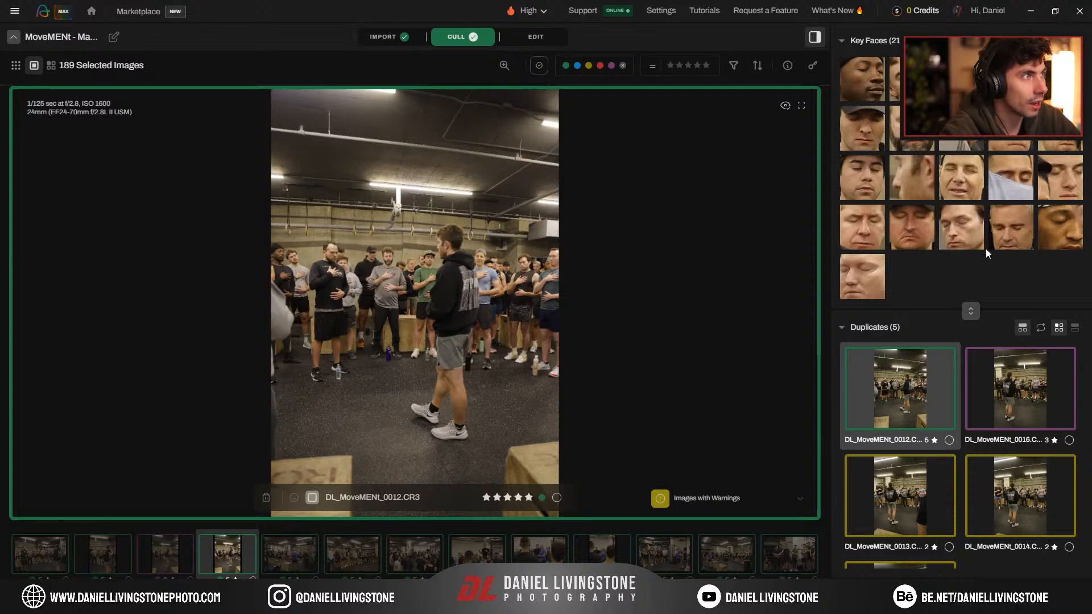
{"action": "key", "text": "Down"}
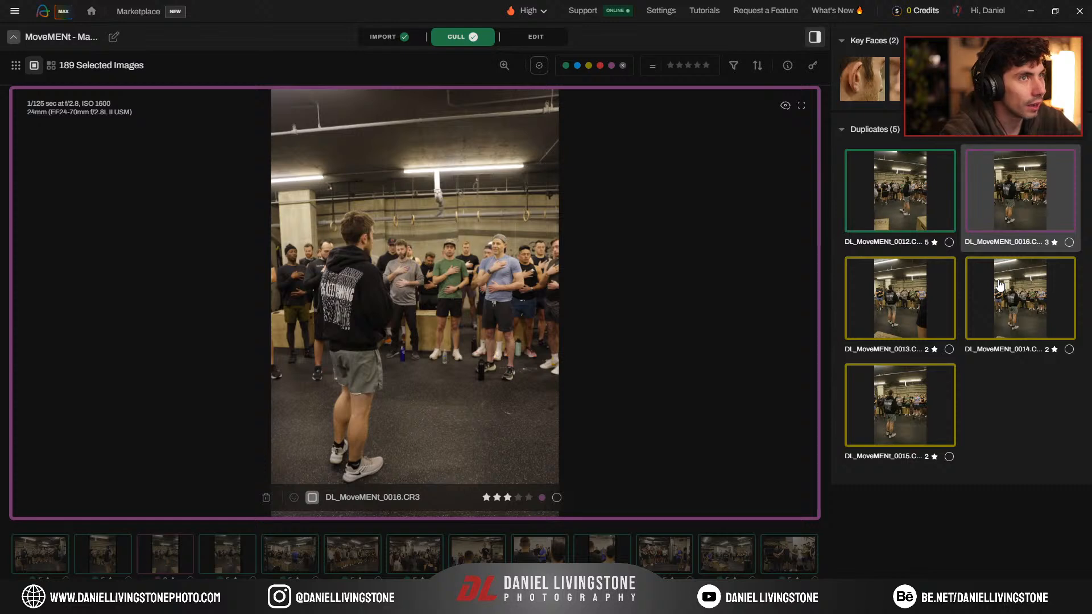
{"action": "key", "text": "Up"}
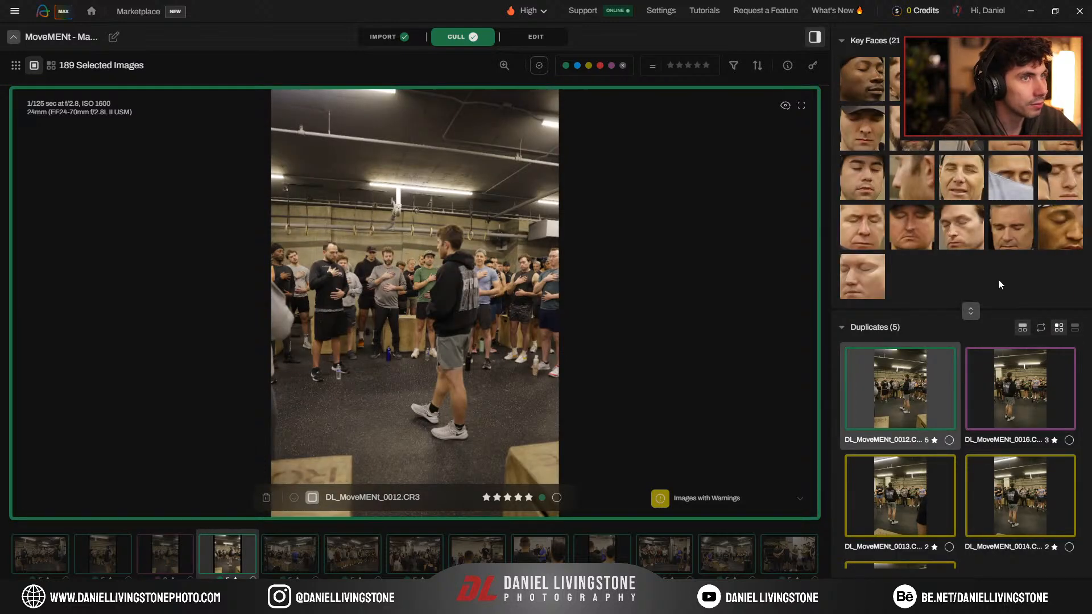
{"action": "key", "text": "Down"}
{"action": "key", "text": "Down"}
{"action": "key", "text": "Down"}
{"action": "key", "text": "Down"}
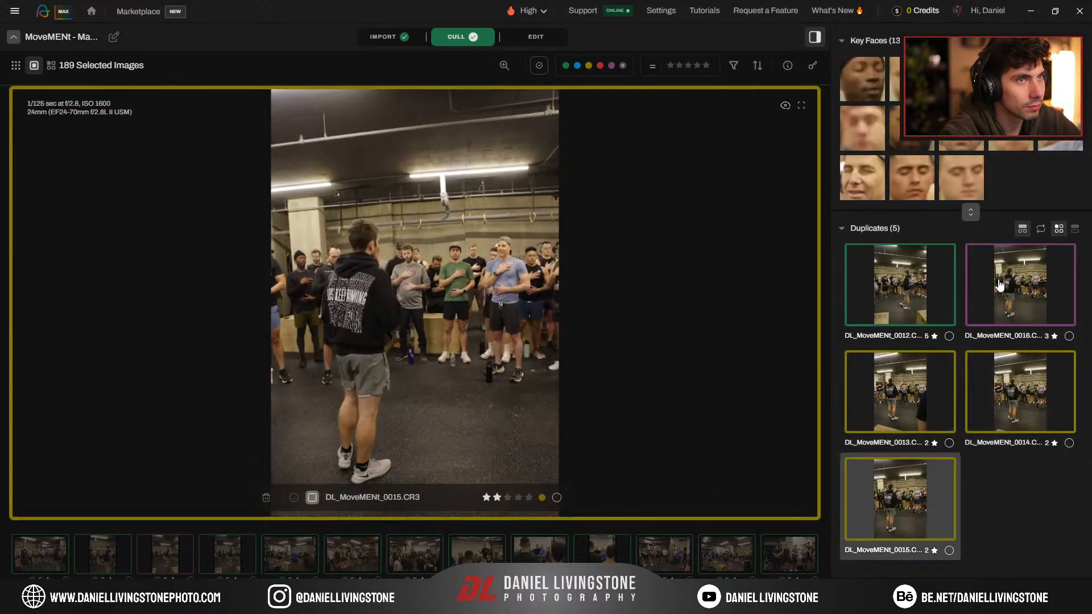
{"action": "key", "text": "Up"}
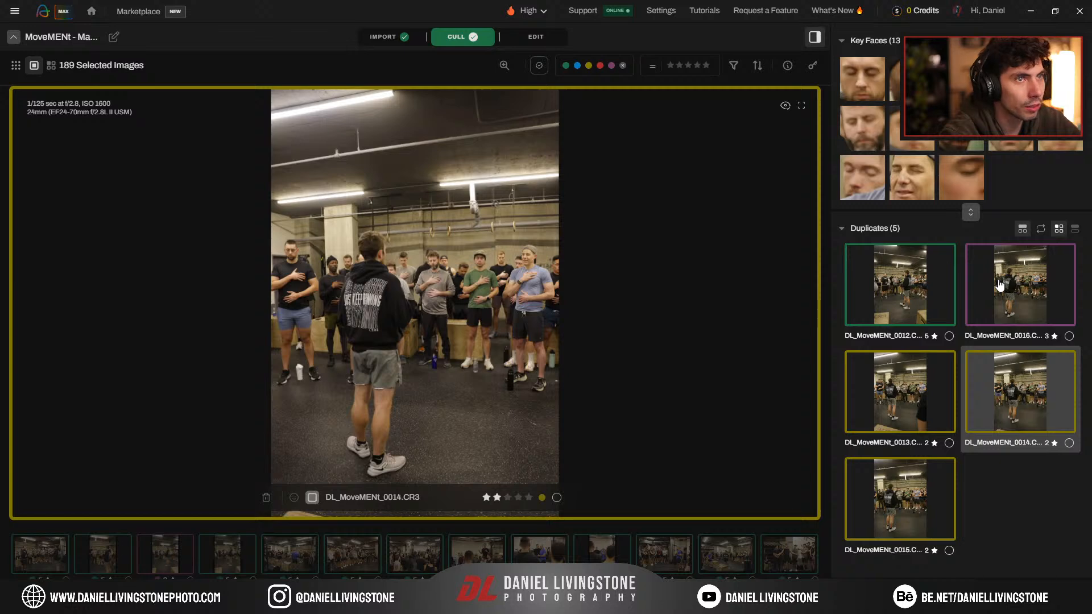
{"action": "key", "text": "Down"}
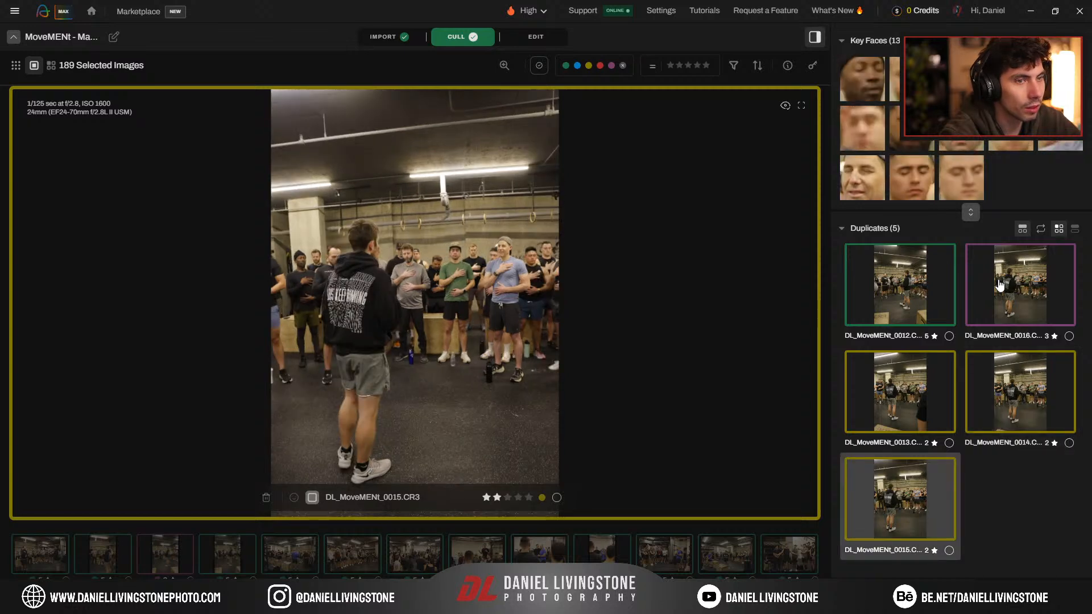
Step: Compare DL_MoveMENt_0020.CR3 with its duplicates 0017 to 0019 and drop it from the selected images
{"action": "key", "text": "s"}
{"action": "key", "text": "Right"}
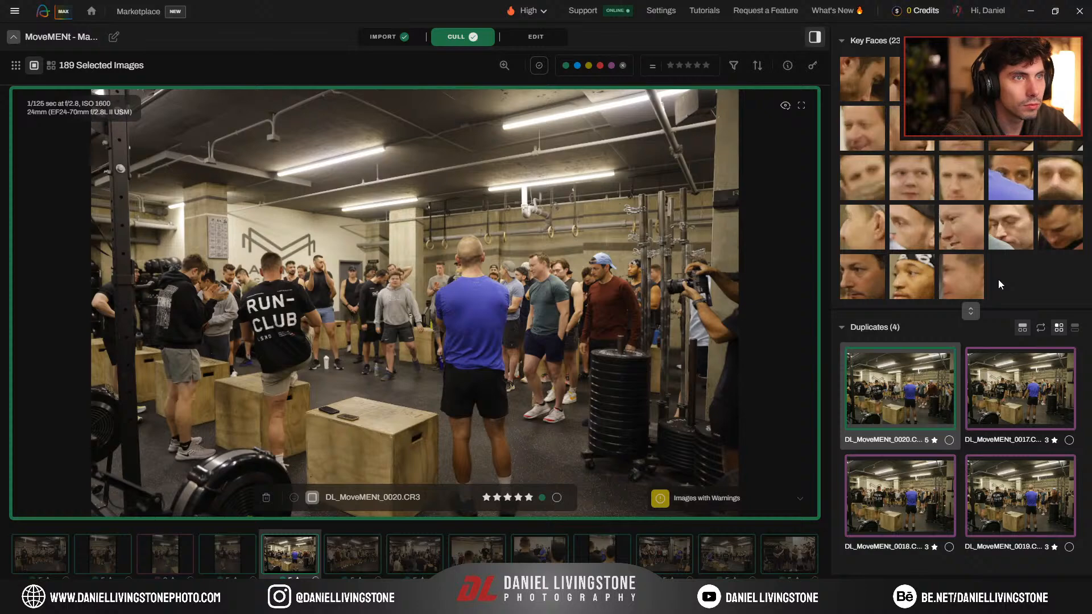
{"action": "key", "text": "Down"}
{"action": "key", "text": "Down"}
{"action": "key", "text": "Down"}
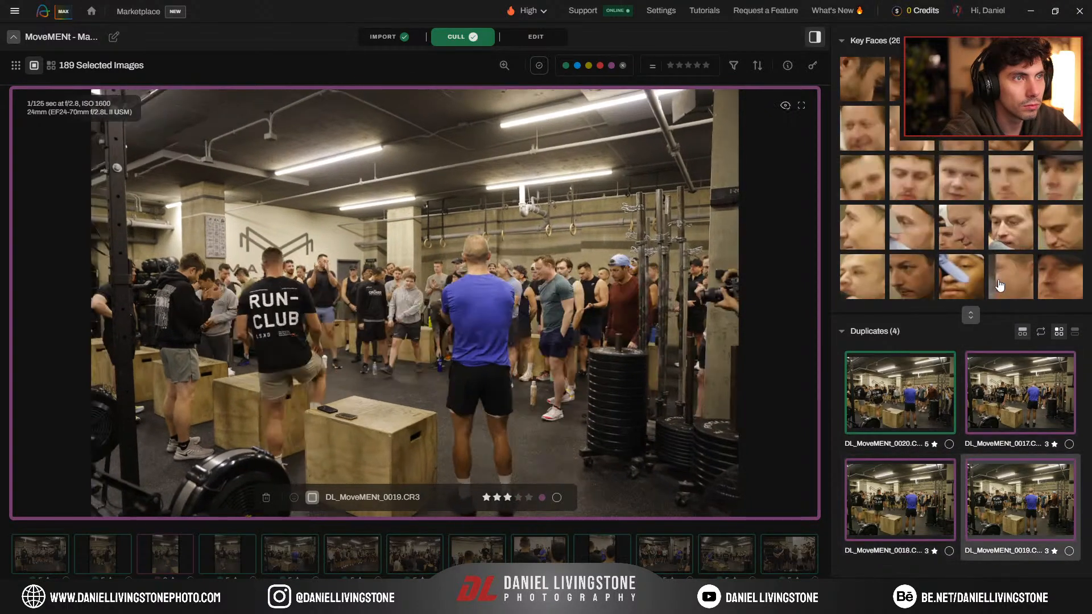
{"action": "key", "text": "Up"}
{"action": "key", "text": "Up"}
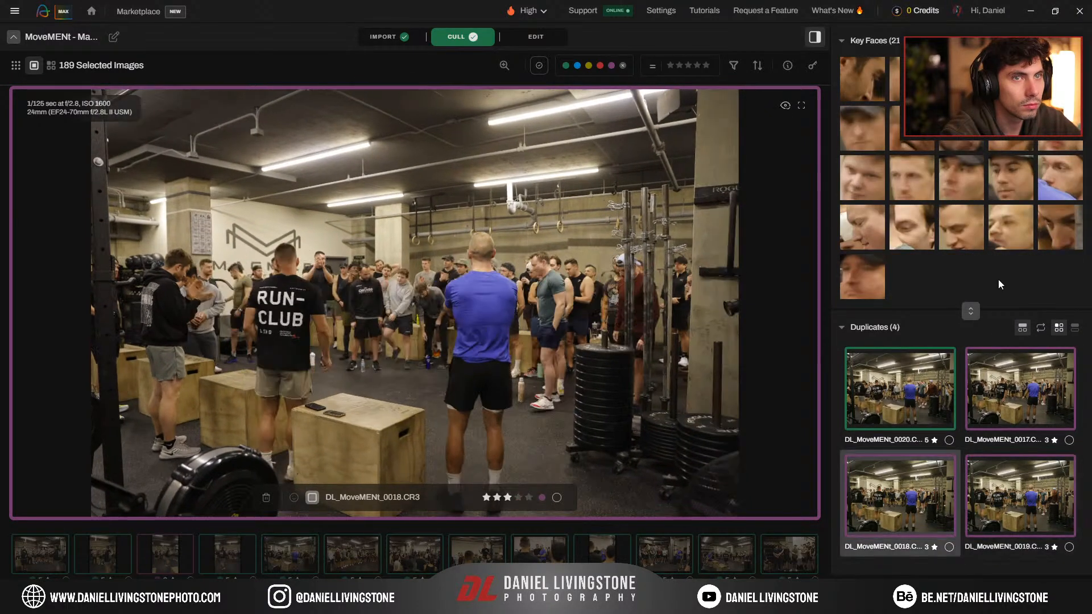
{"action": "key", "text": "Down"}
{"action": "key", "text": "Down"}
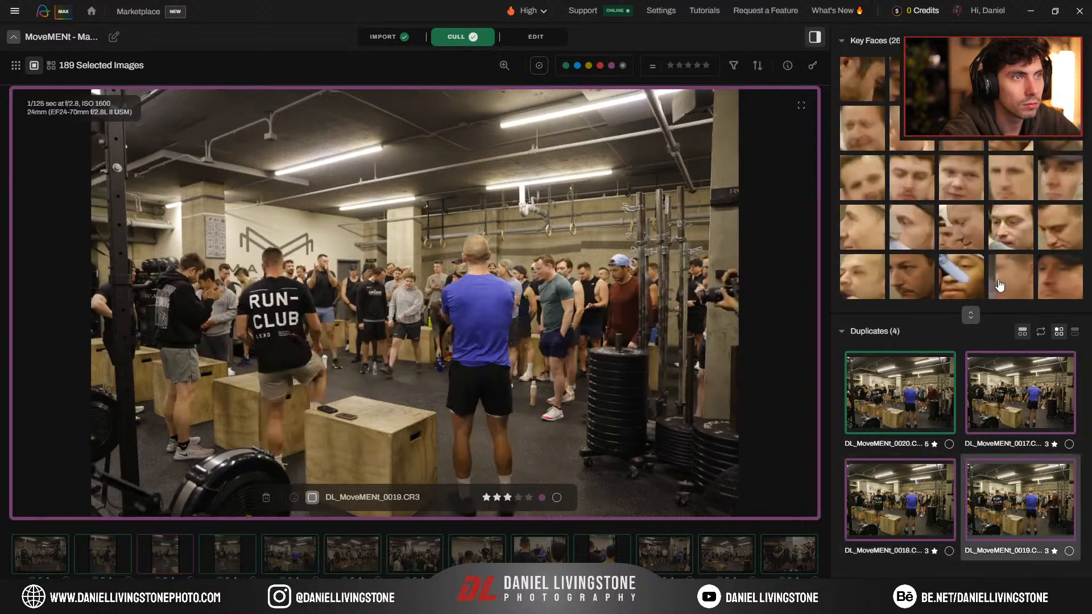
{"action": "key", "text": "Up"}
{"action": "key", "text": "Up"}
{"action": "key", "text": "Up"}
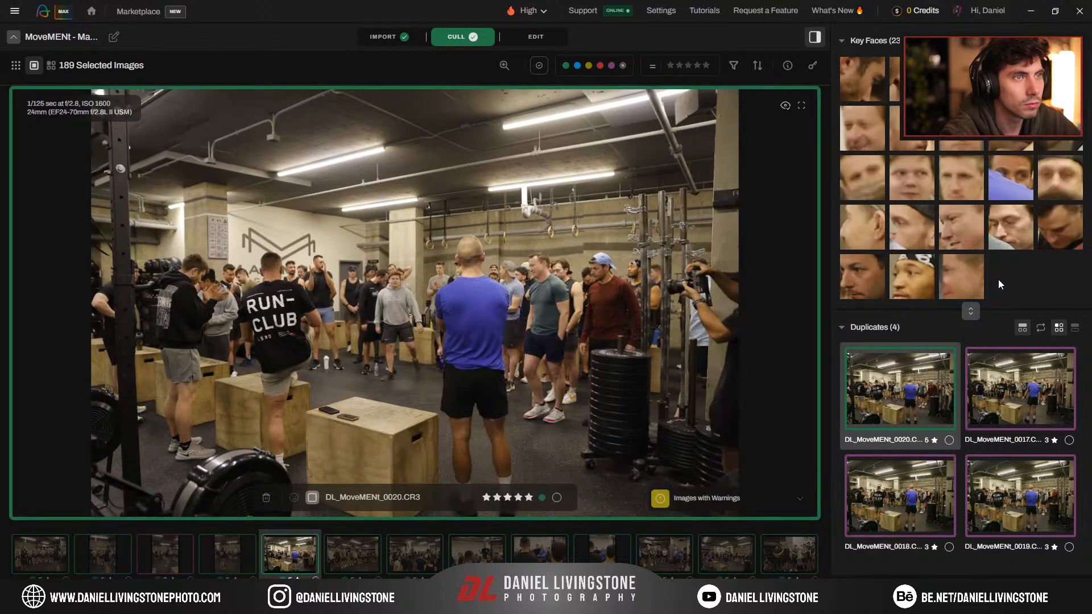
Step: Inspect the standing speaker's face close up in DL_MoveMENt_0022.CR3, then return to the full image
{"action": "key", "text": "Right"}
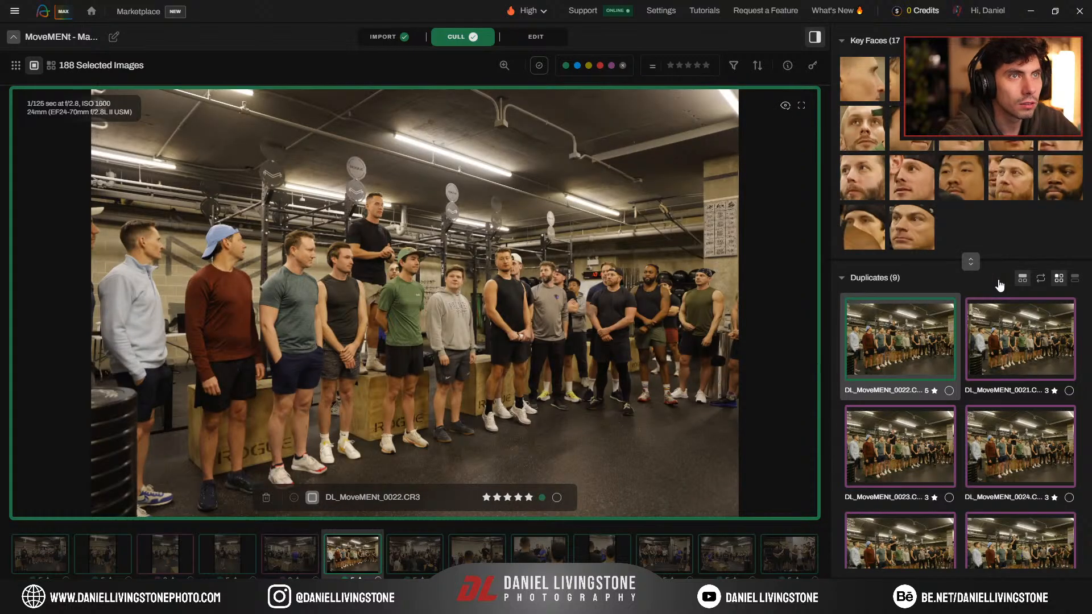
{"action": "left_click", "coordinate": [374, 203]}
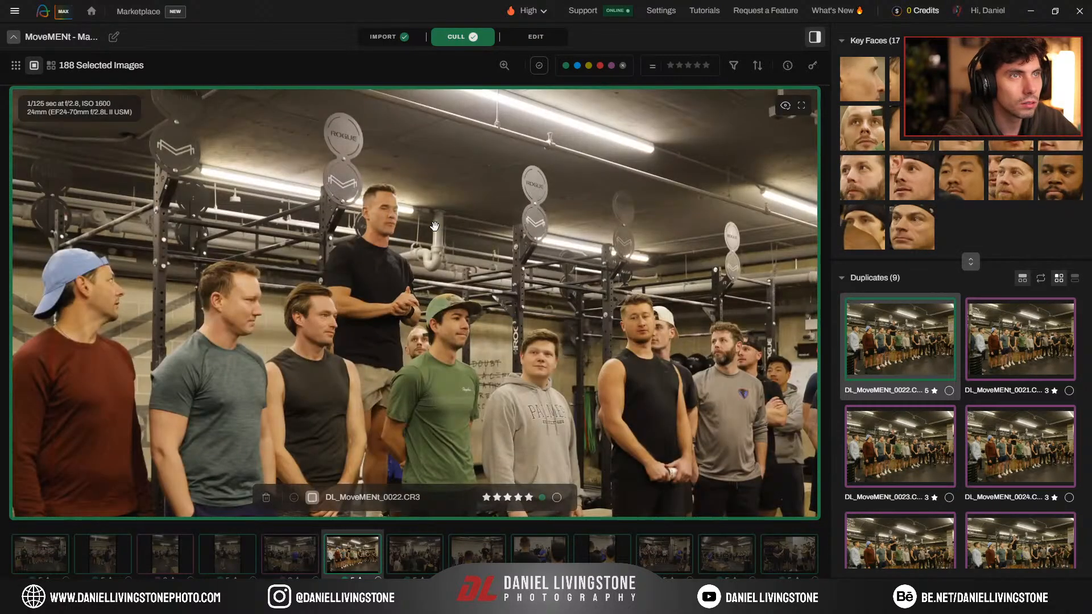
{"action": "left_click", "coordinate": [403, 213]}
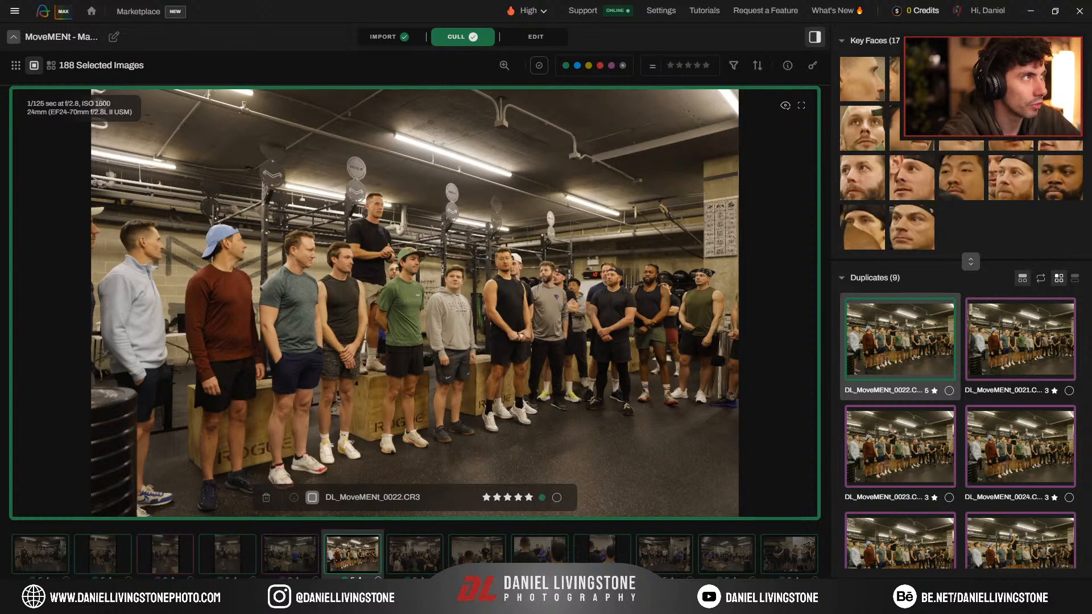
Step: Compare the duplicates of DL_MoveMENt_0022.CR3 and rate DL_MoveMENt_0025.CR3 five stars as the set's pick
{"action": "key", "text": "Left"}
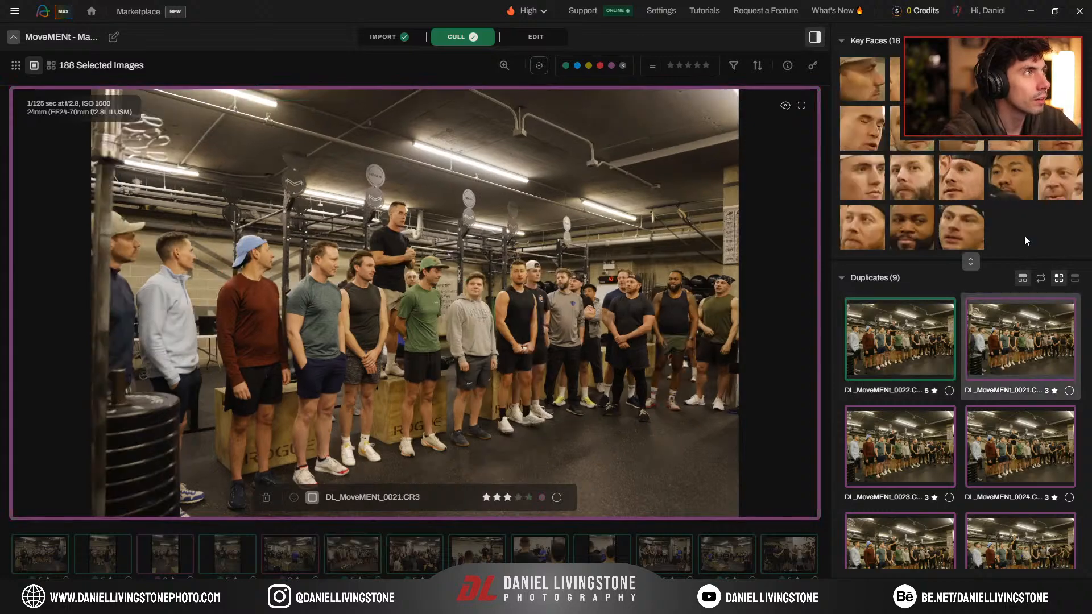
{"action": "key", "text": "Right"}
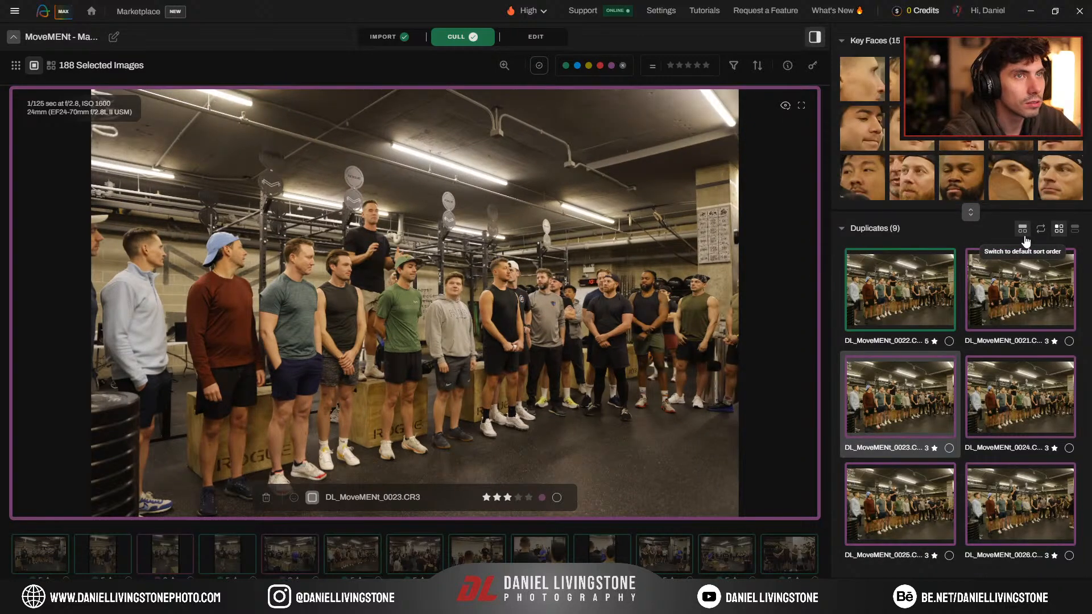
{"action": "key", "text": "Right"}
{"action": "key", "text": "Right"}
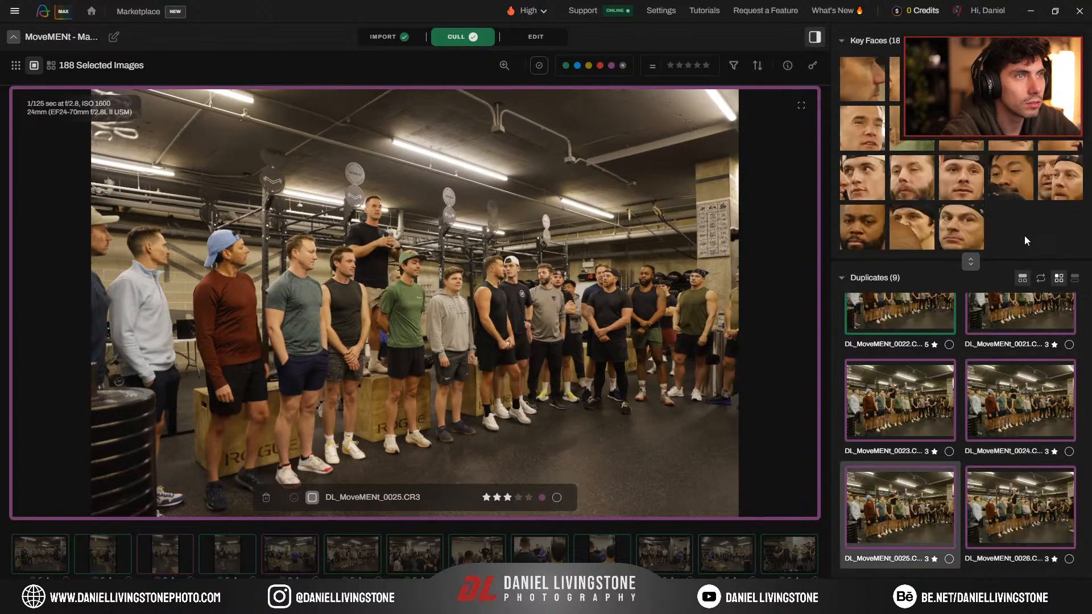
{"action": "key", "text": "Right"}
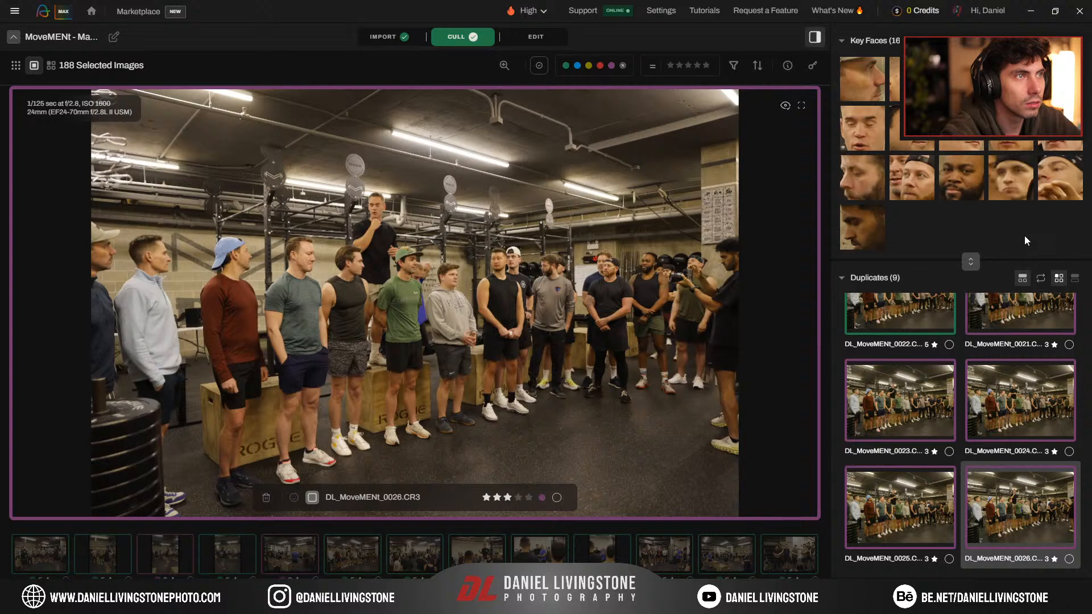
{"action": "key", "text": "Left"}
{"action": "key", "text": "5"}
{"action": "key", "text": "Right"}
{"action": "key", "text": "Right"}
{"action": "key", "text": "Right"}
{"action": "key", "text": "Right"}
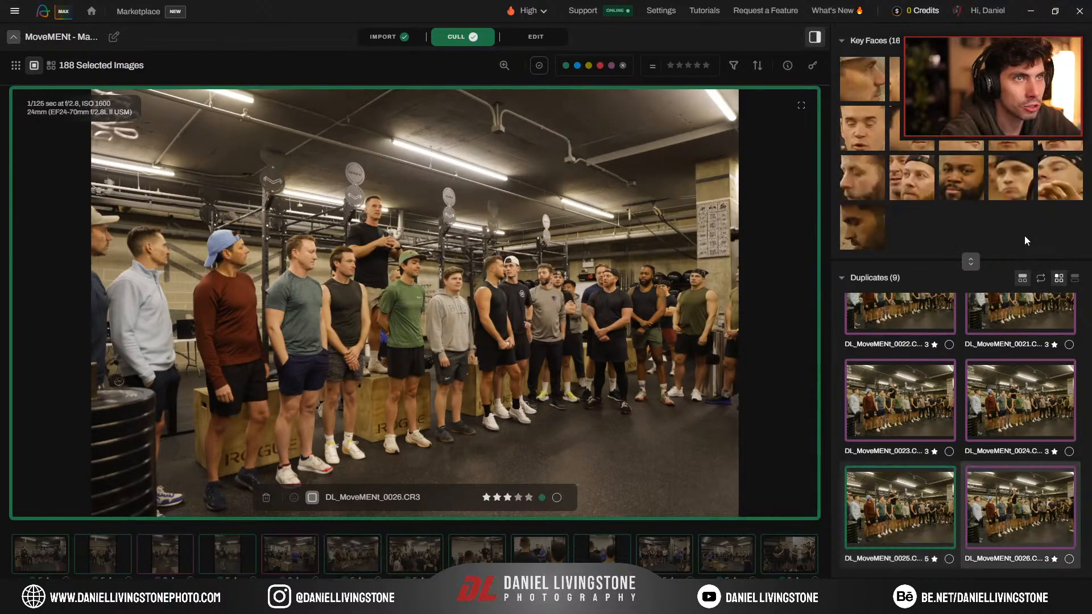
{"action": "key", "text": "5"}
Step: Compare the wide crowd shots in the DL_MoveMENt_0037.CR3 duplicate set and rate DL_MoveMENt_0036.CR3 five stars
{"action": "key", "text": "Right"}
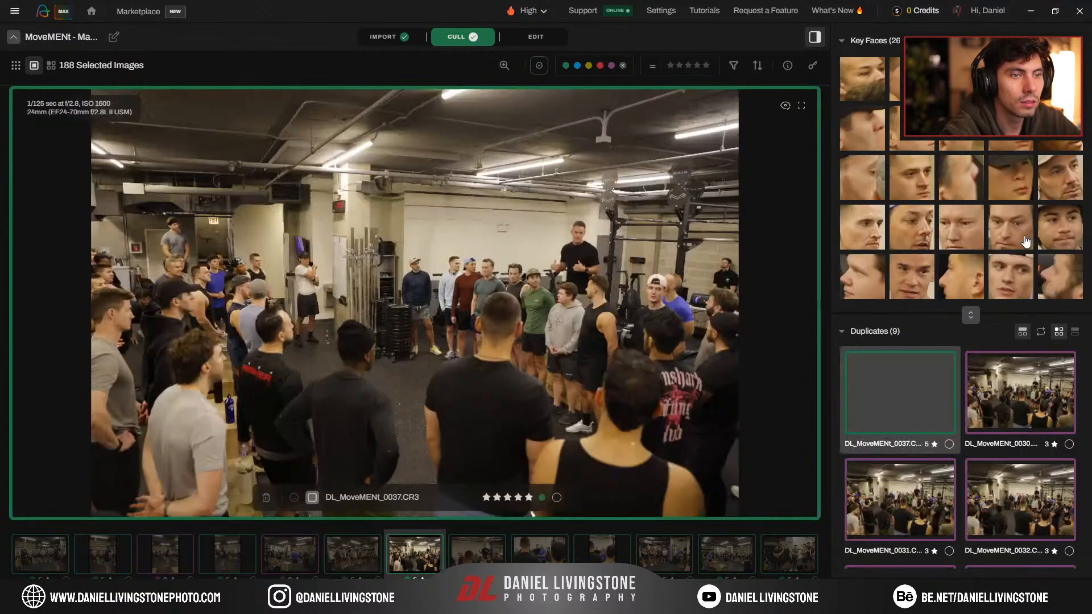
{"action": "key", "text": "Right"}
{"action": "key", "text": "Right"}
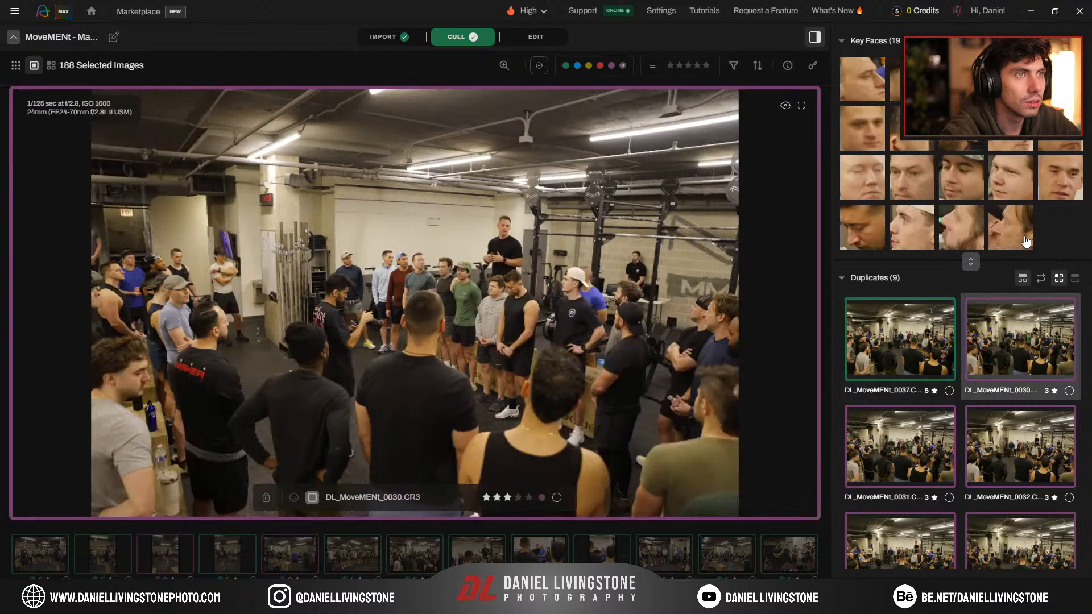
{"action": "key", "text": "Right"}
{"action": "key", "text": "Right"}
{"action": "key", "text": "Right"}
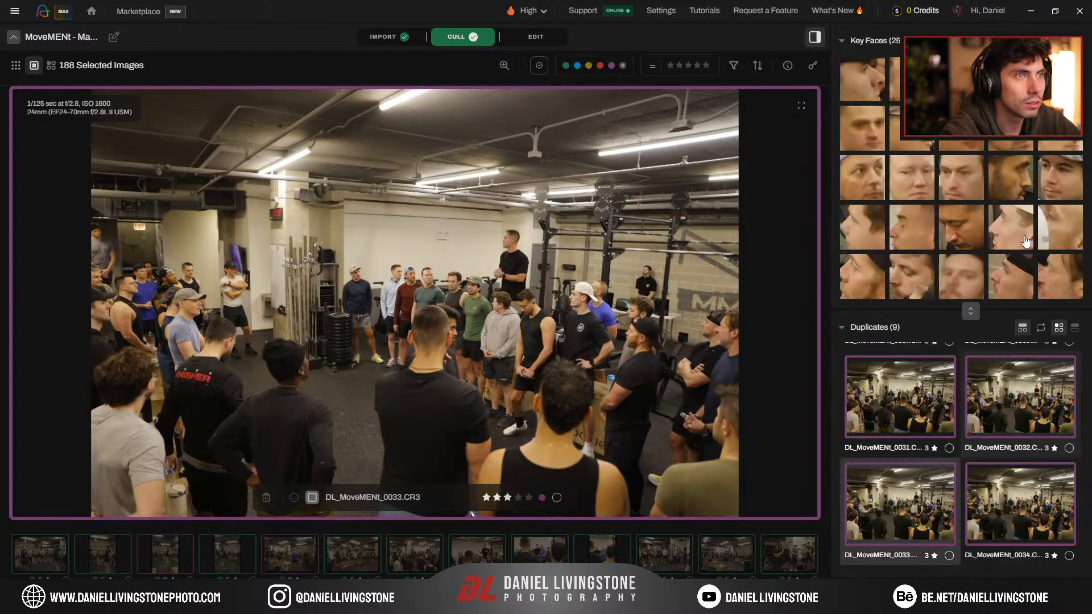
{"action": "key", "text": "Left"}
{"action": "key", "text": "Left"}
{"action": "key", "text": "Left"}
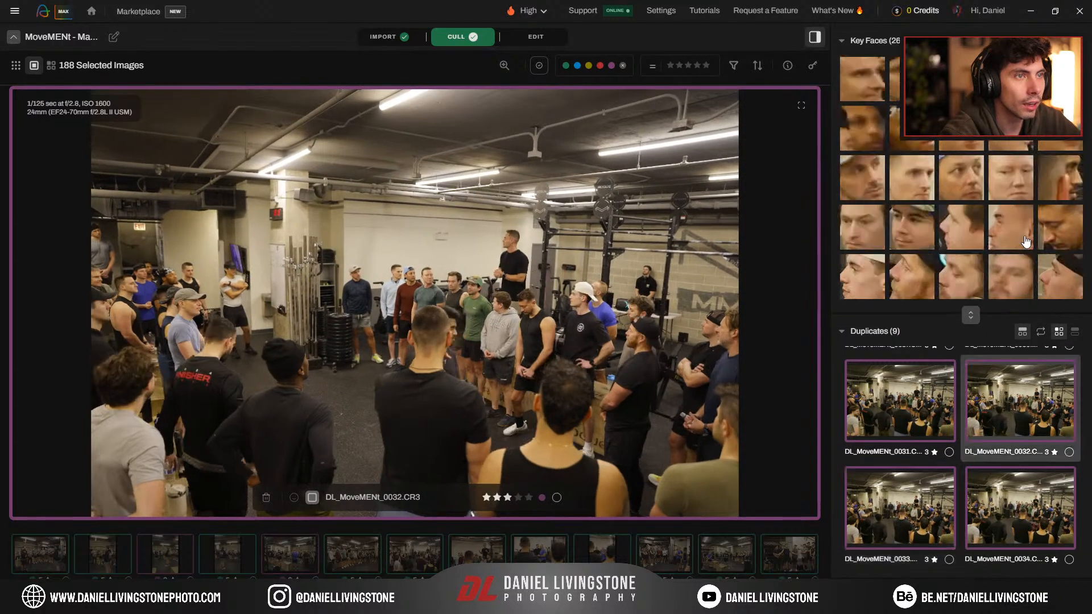
{"action": "key", "text": "Right"}
{"action": "key", "text": "Right"}
{"action": "key", "text": "Right"}
{"action": "key", "text": "Right"}
{"action": "key", "text": "Right"}
{"action": "key", "text": "Right"}
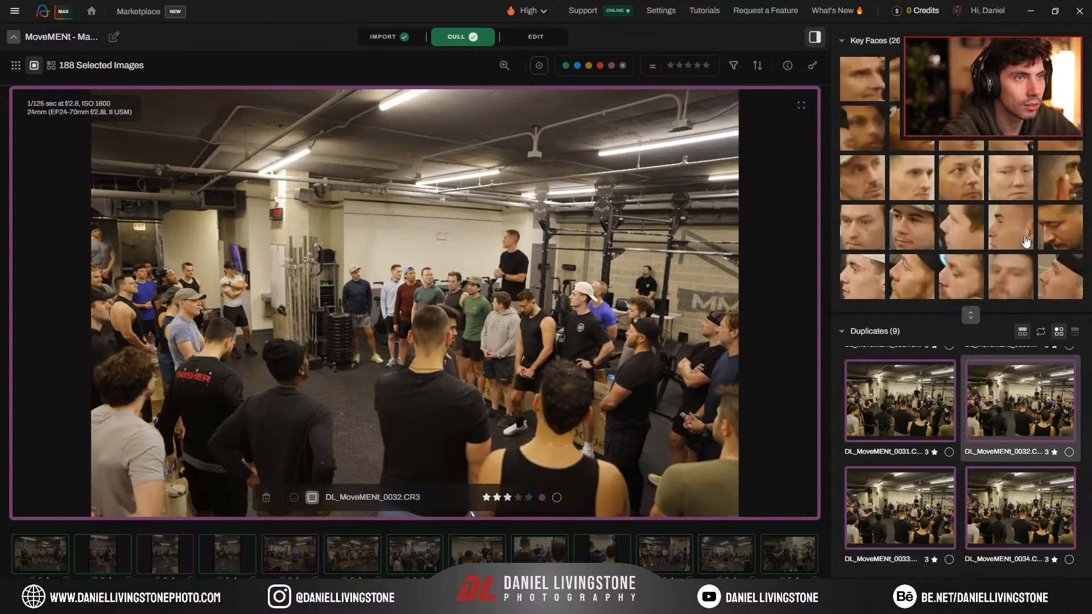
{"action": "key", "text": "Left"}
{"action": "key", "text": "Left"}
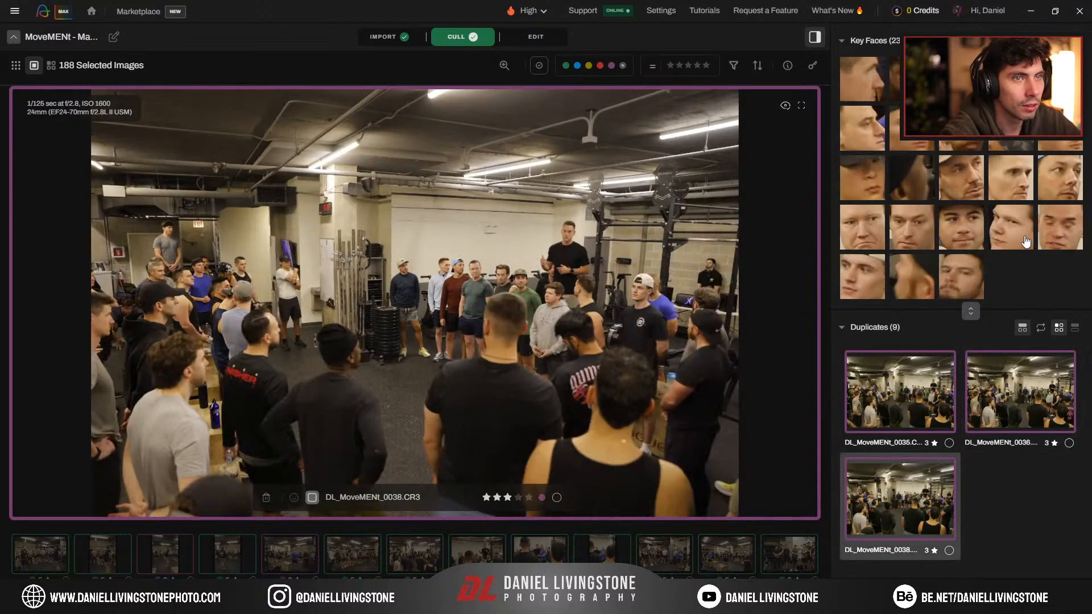
{"action": "key", "text": "Right"}
{"action": "key", "text": "Left"}
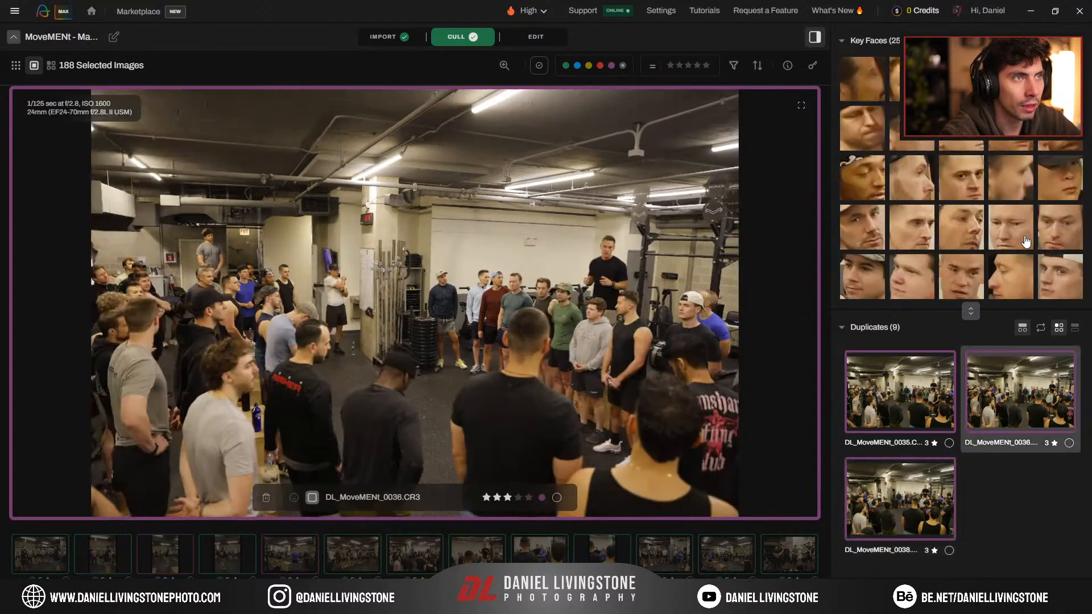
{"action": "key", "text": "5"}
Step: Return to DL_MoveMENt_0037.CR3 and rate it three stars
{"action": "key", "text": "Left"}
{"action": "key", "text": "Left"}
{"action": "key", "text": "Left"}
{"action": "key", "text": "Left"}
{"action": "key", "text": "Left"}
{"action": "key", "text": "Left"}
{"action": "key", "text": "Left"}
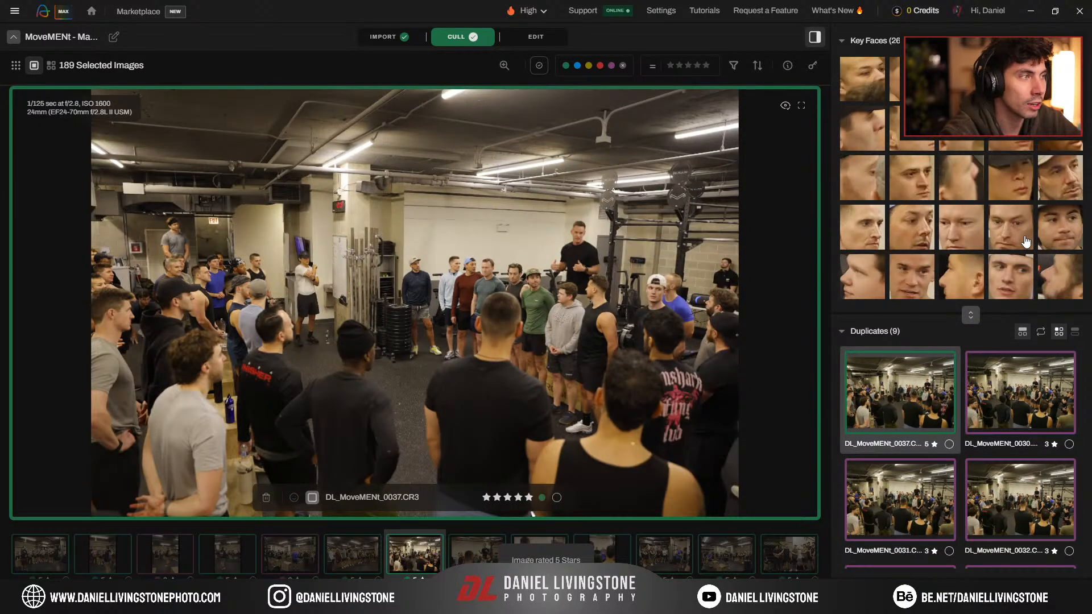
{"action": "key", "text": "Right"}
{"action": "key", "text": "3"}
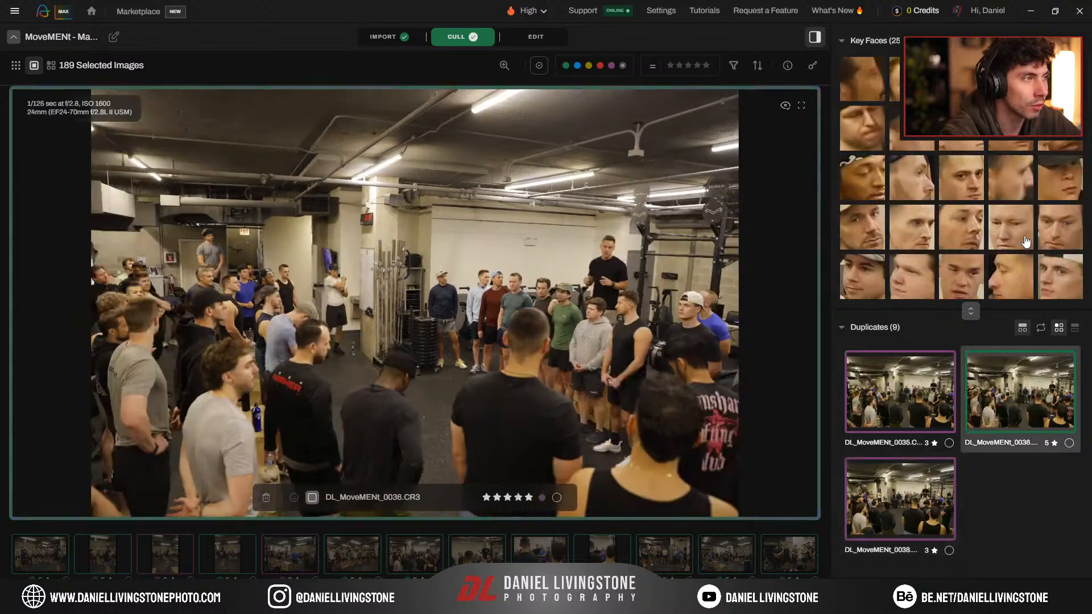
Step: Review the speaker shots in the DL_MoveMENt_0043.CR3 duplicate set and rate DL_MoveMENt_0040.CR3, with raised arms, five stars
{"action": "key", "text": "Right"}
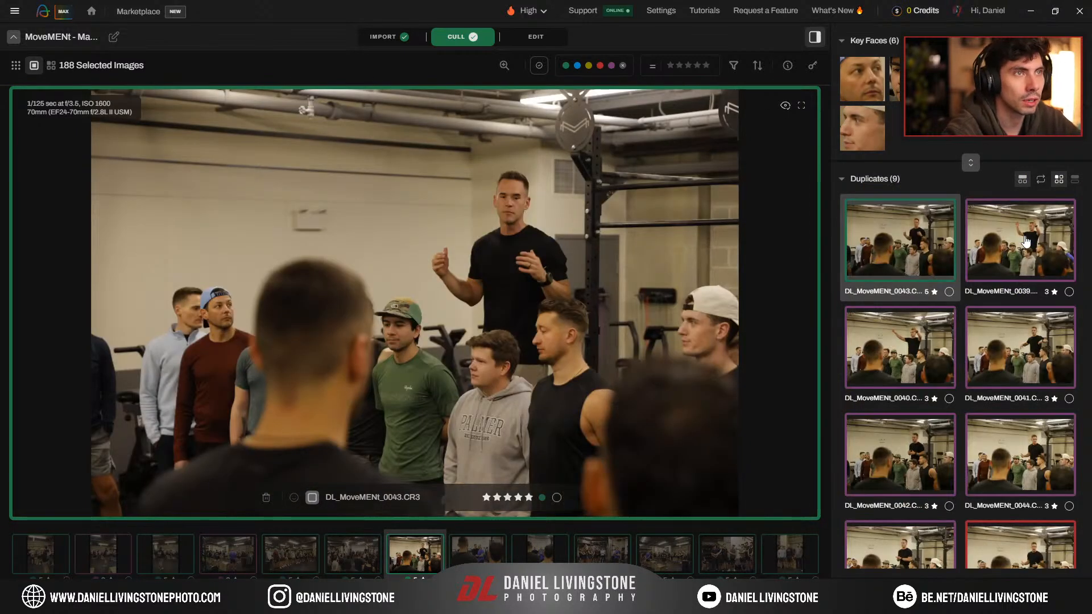
{"action": "left_click", "coordinate": [1026, 242]}
{"action": "key", "text": "Right"}
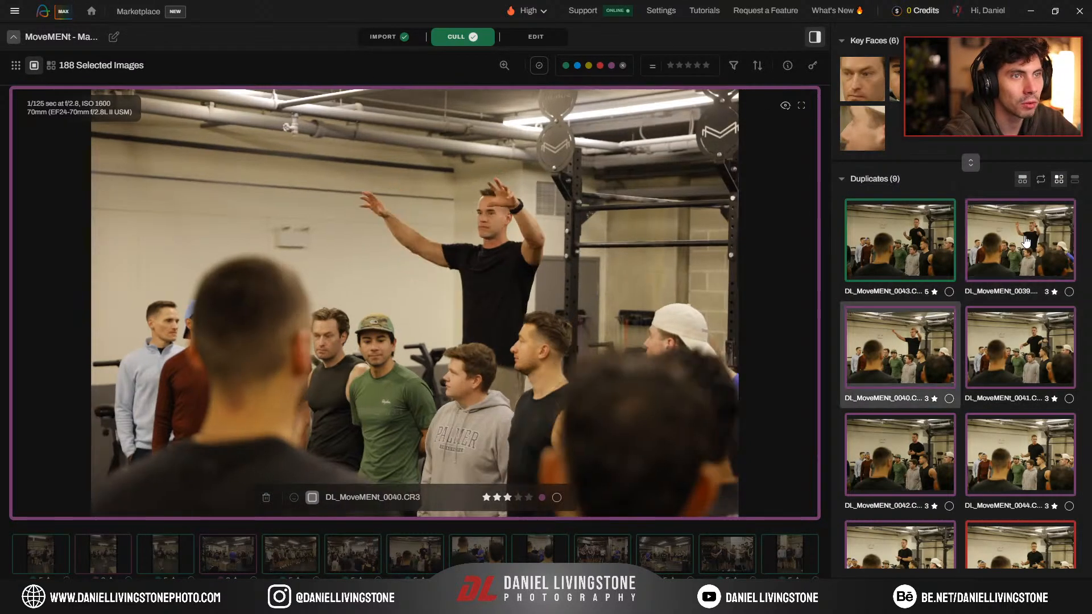
{"action": "key", "text": "5"}
{"action": "key", "text": "Right"}
{"action": "key", "text": "Right"}
{"action": "key", "text": "Right"}
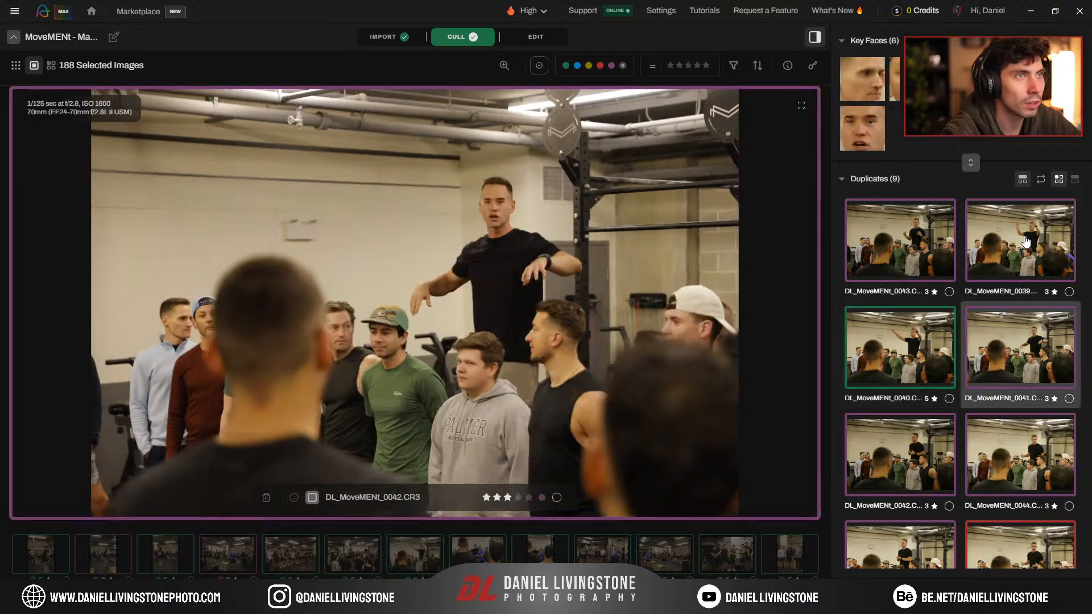
{"action": "key", "text": "Right"}
{"action": "key", "text": "Right"}
{"action": "key", "text": "Right"}
{"action": "key", "text": "Right"}
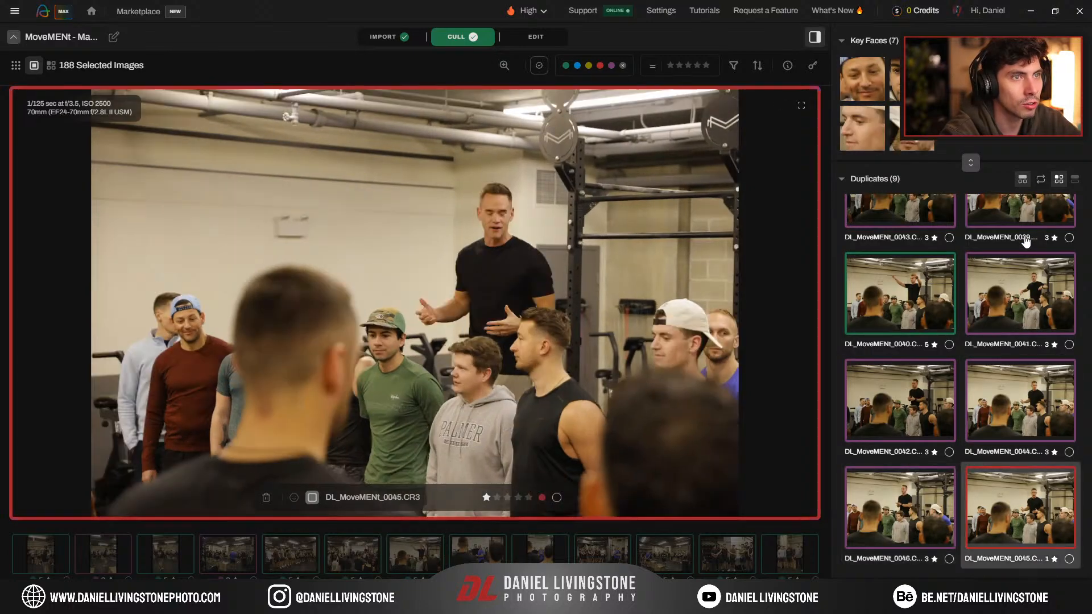
{"action": "key", "text": "5"}
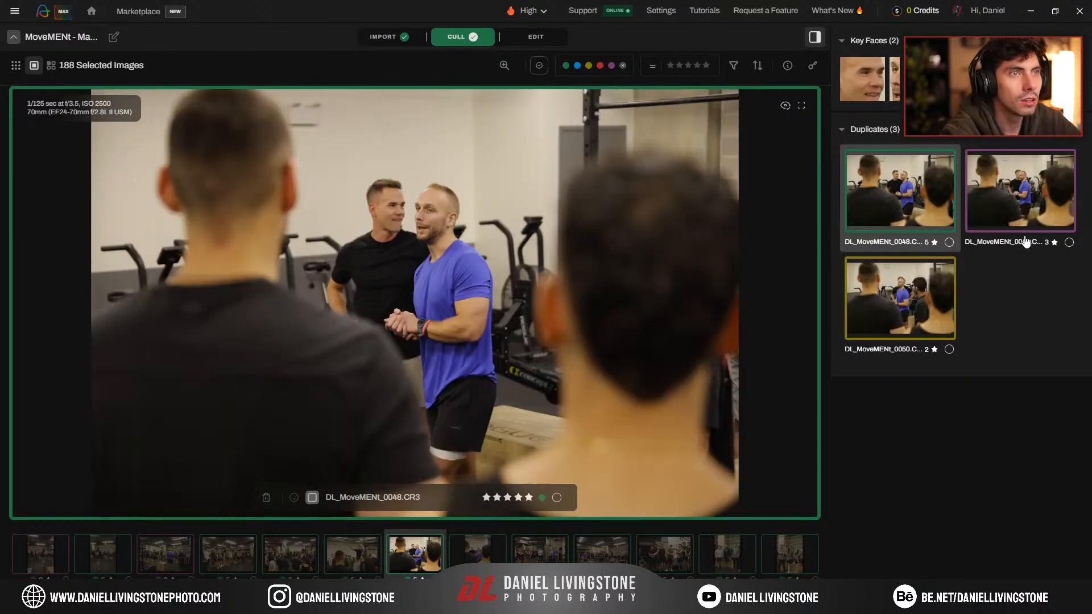
Step: Compare DL_MoveMENt_0048.CR3 with the other images in its duplicate set, through DL_MoveMENt_0050.CR3
{"action": "key", "text": "Right"}
{"action": "key", "text": "Right"}
{"action": "key", "text": "Right"}
{"action": "key", "text": "Right"}
{"action": "key", "text": "Right"}
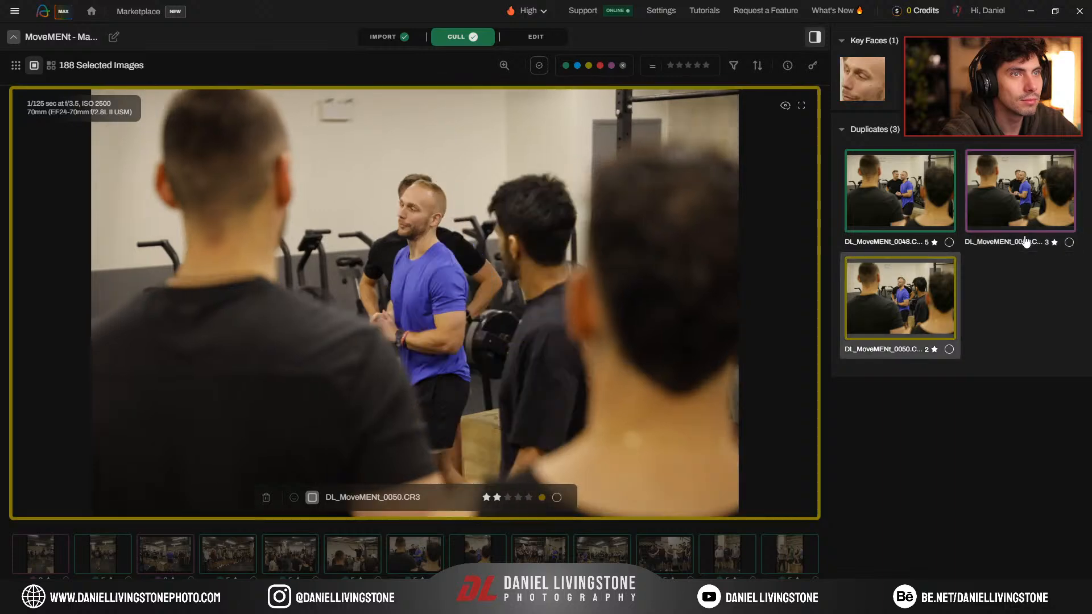
Step: Review the DL_MoveMENt_0063.CR3 duplicate set and rate DL_MoveMENt_0059.CR3, with the speaker's hand raised, five stars
{"action": "key", "text": "Right"}
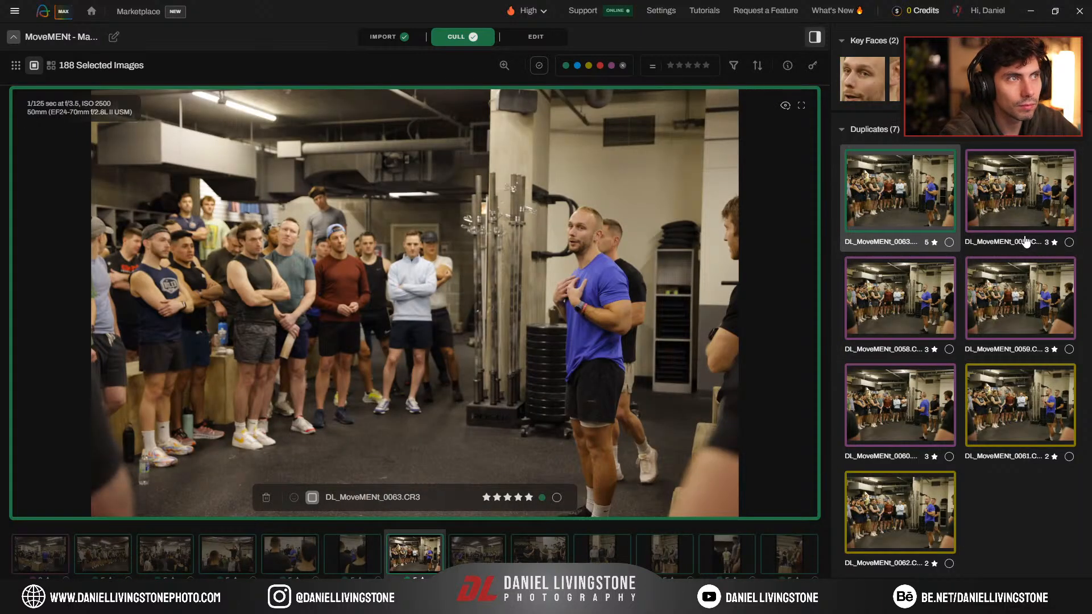
{"action": "key", "text": "Down"}
{"action": "key", "text": "Down"}
{"action": "key", "text": "Down"}
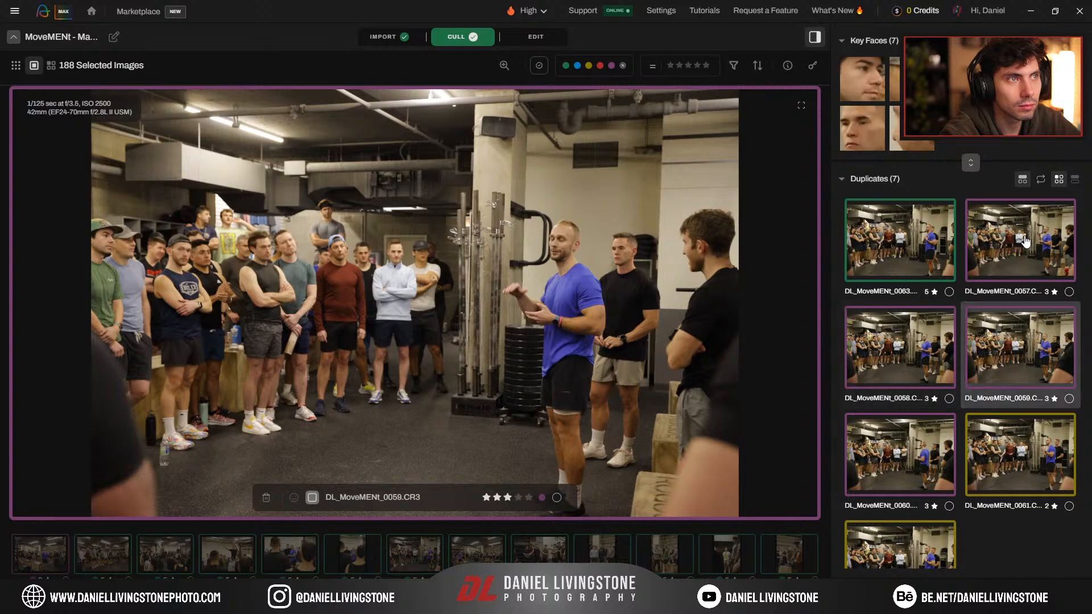
{"action": "key", "text": "Down"}
{"action": "key", "text": "Up"}
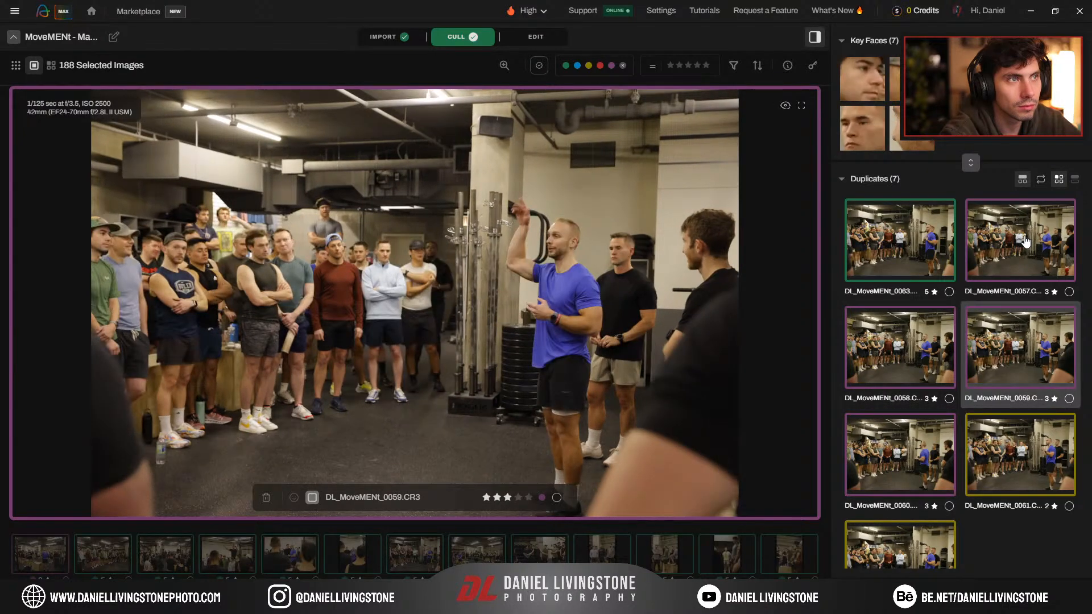
{"action": "key", "text": "5"}
{"action": "key", "text": "Down"}
{"action": "key", "text": "Down"}
{"action": "key", "text": "Down"}
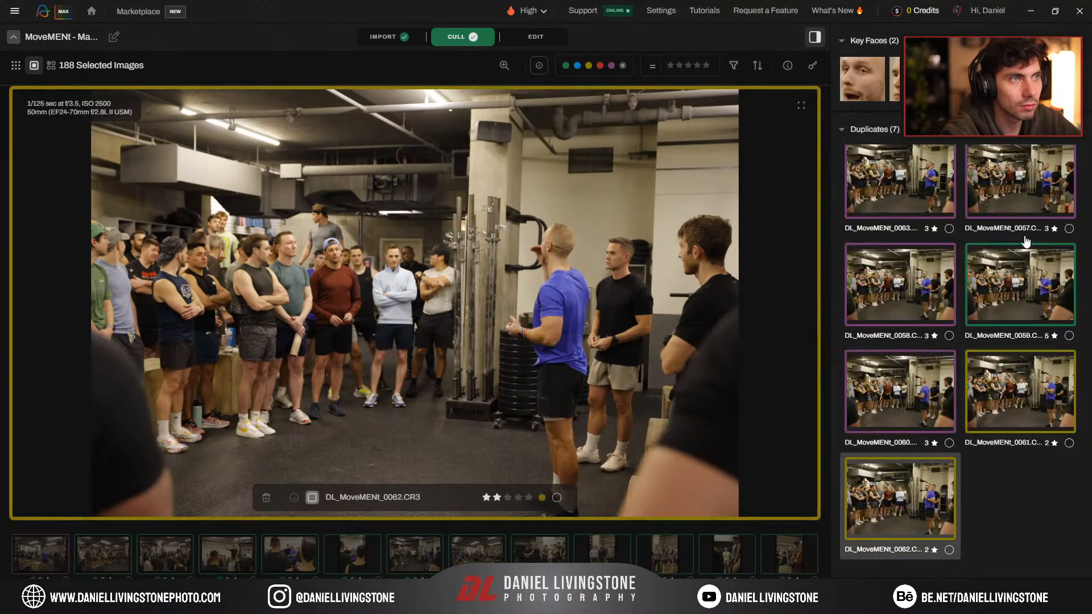
{"action": "key", "text": "Down"}
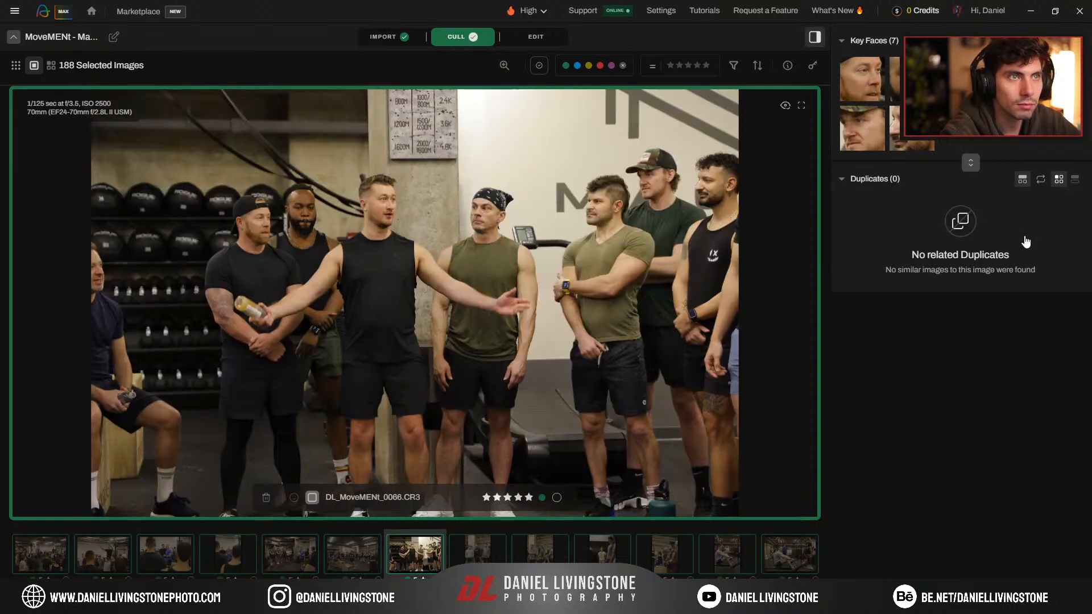
Step: Rate DL_MoveMENt_0067.CR3 three stars and advance to DL_MoveMENt_0071.CR3
{"action": "key", "text": "Right"}
{"action": "key", "text": "3"}
{"action": "key", "text": "Right"}
{"action": "key", "text": "3"}
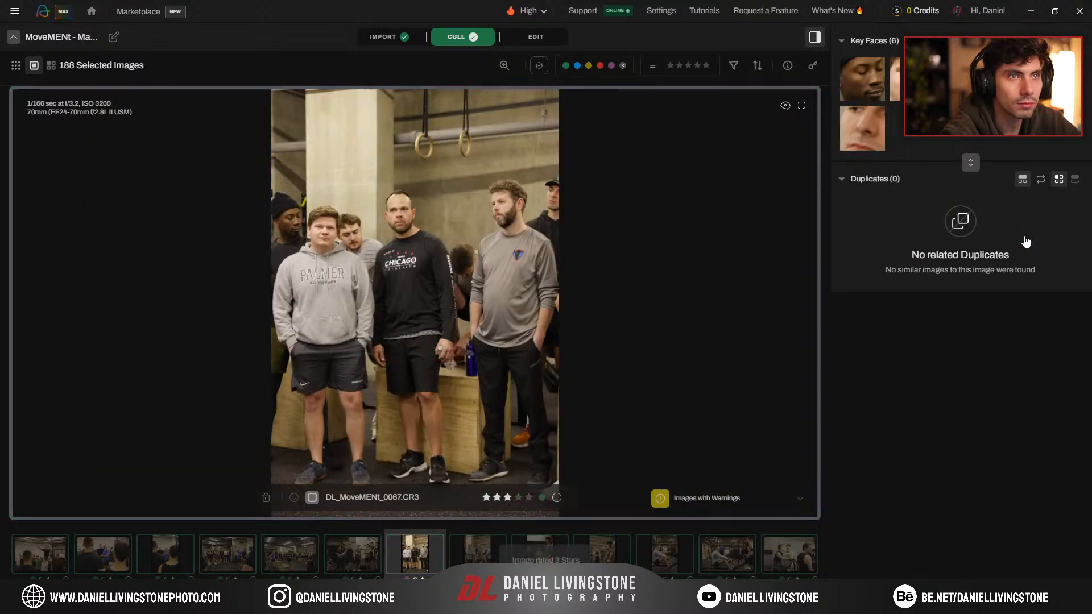
{"action": "key", "text": "Right"}
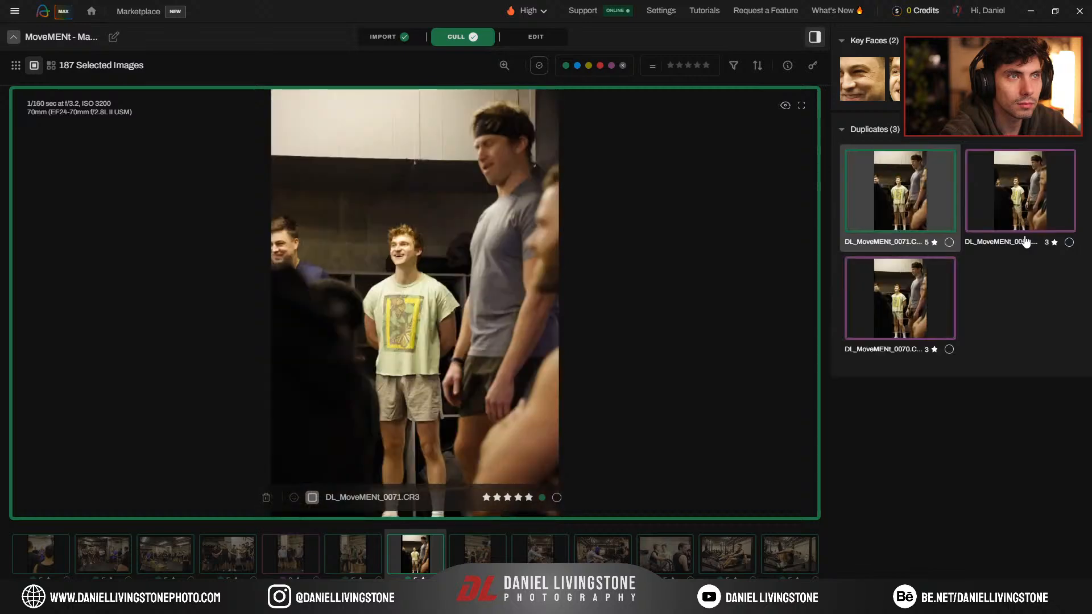
Step: Compare the images in the DL_MoveMENt_0071.CR3 duplicate set and rate DL_MoveMENt_0070.CR3 five stars
{"action": "key", "text": "Right"}
{"action": "key", "text": "Left"}
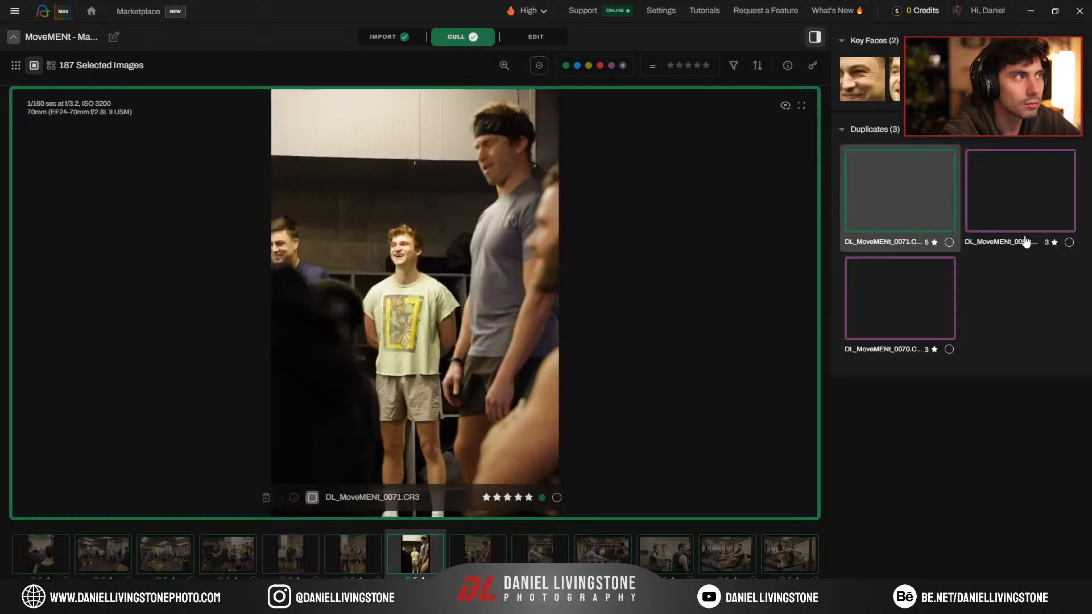
{"action": "key", "text": "Left"}
{"action": "key", "text": "Right"}
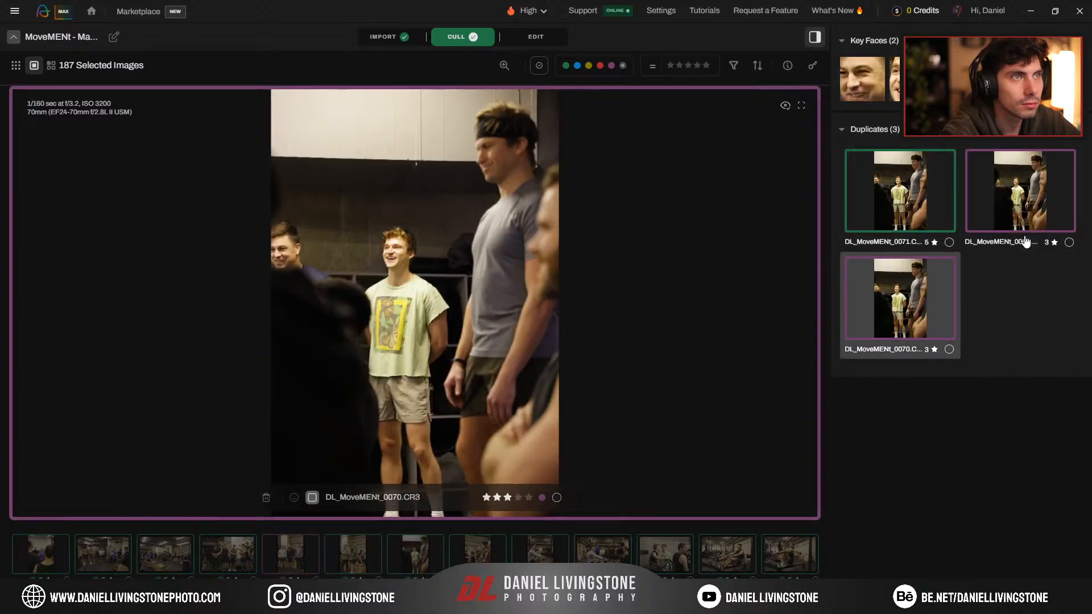
{"action": "key", "text": "5"}
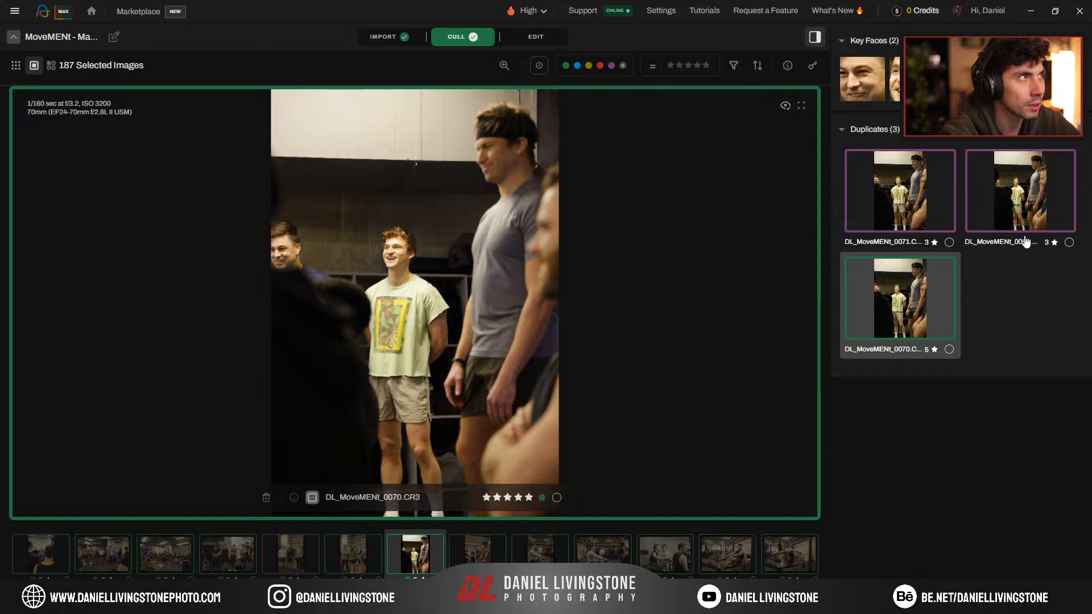
{"action": "key", "text": "Right"}
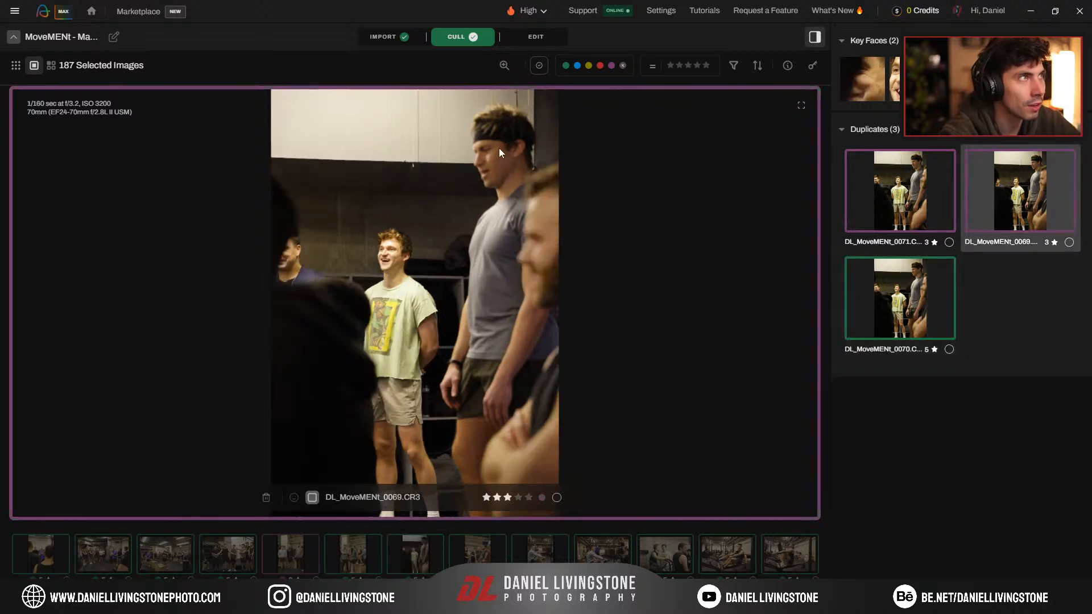
{"action": "key", "text": "Right"}
{"action": "key", "text": "Right"}
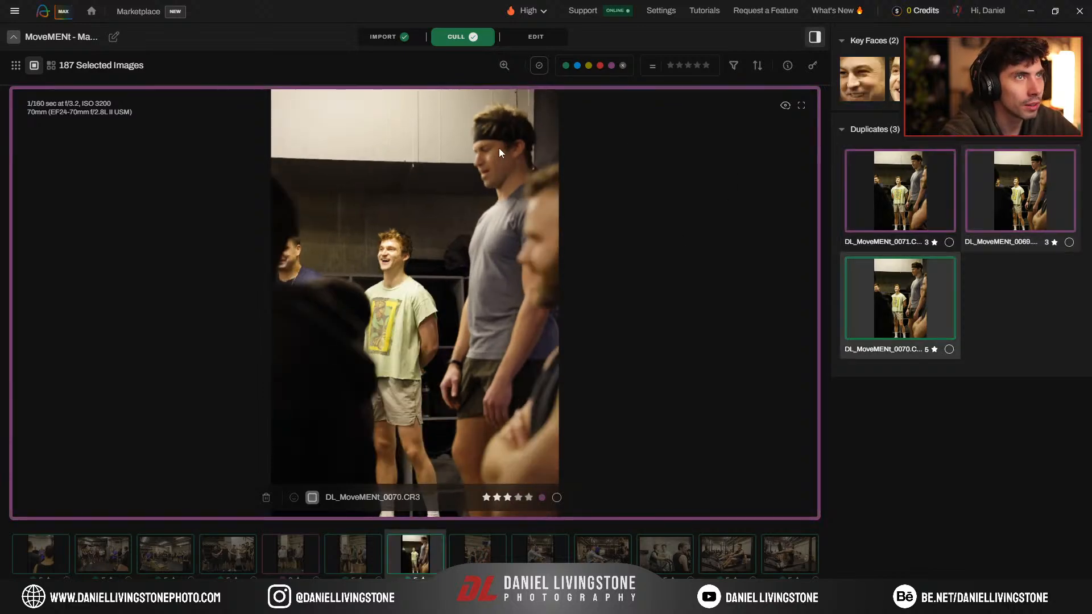
Step: Review DL_MoveMENt_0072.CR3, compare DL_MoveMENt_0074.CR3 with its duplicates, and continue past DL_MoveMENt_0078.CR3 to DL_MoveMENt_0081.CR3
{"action": "key", "text": "Right"}
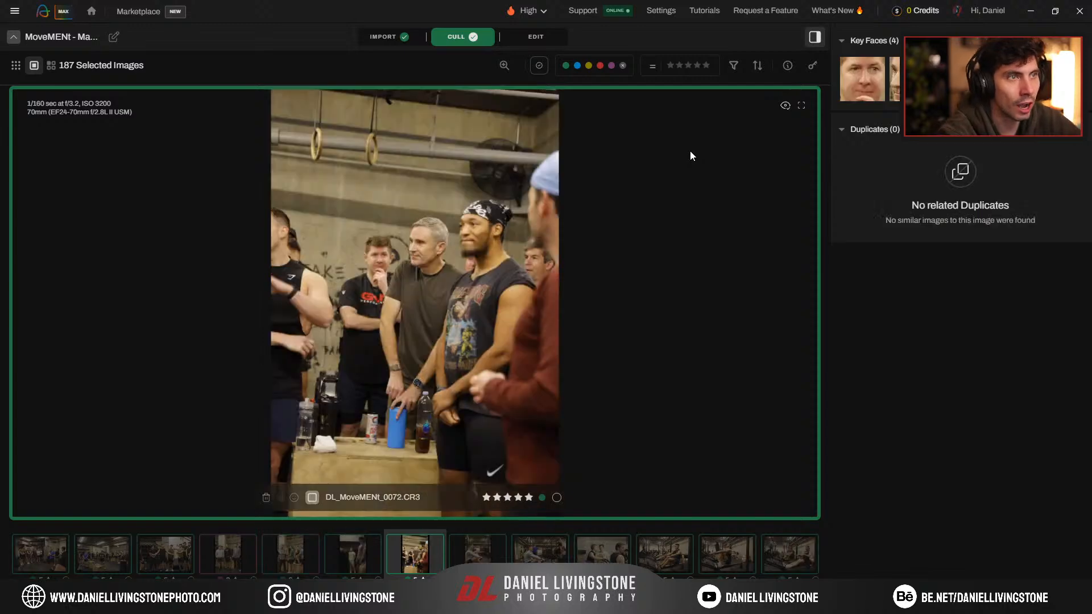
{"action": "key", "text": "Right"}
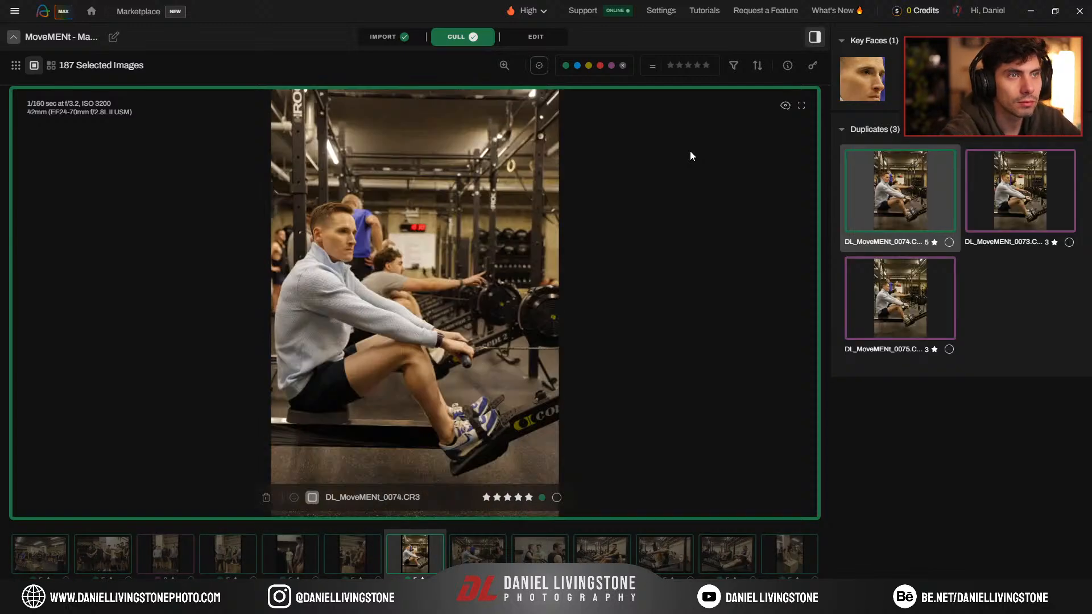
{"action": "key", "text": "Left"}
{"action": "key", "text": "Right"}
{"action": "key", "text": "Right"}
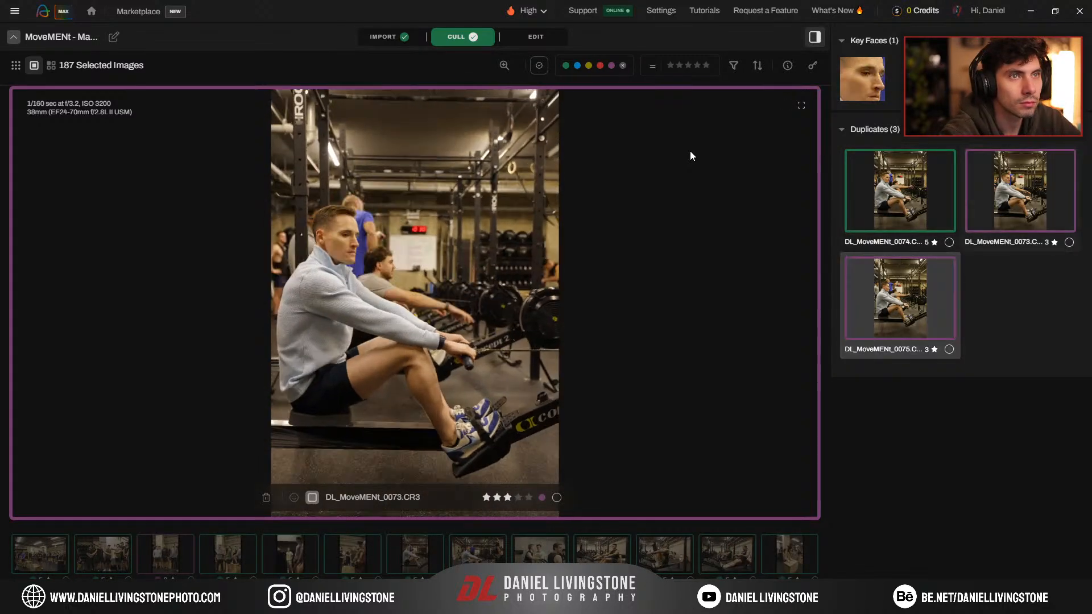
{"action": "key", "text": "Left"}
{"action": "key", "text": "Right"}
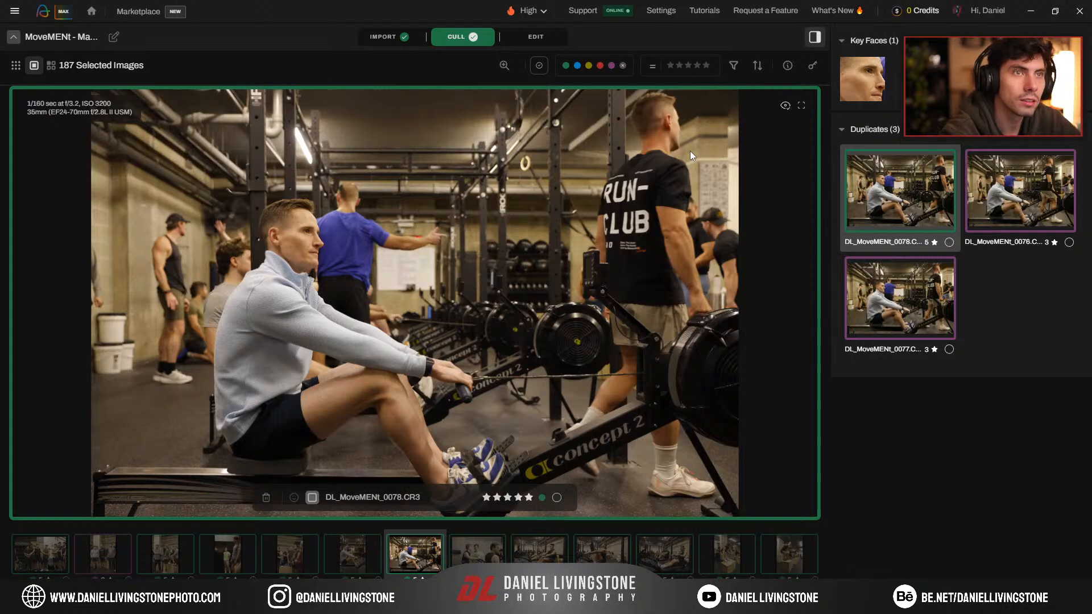
{"action": "key", "text": "Right"}
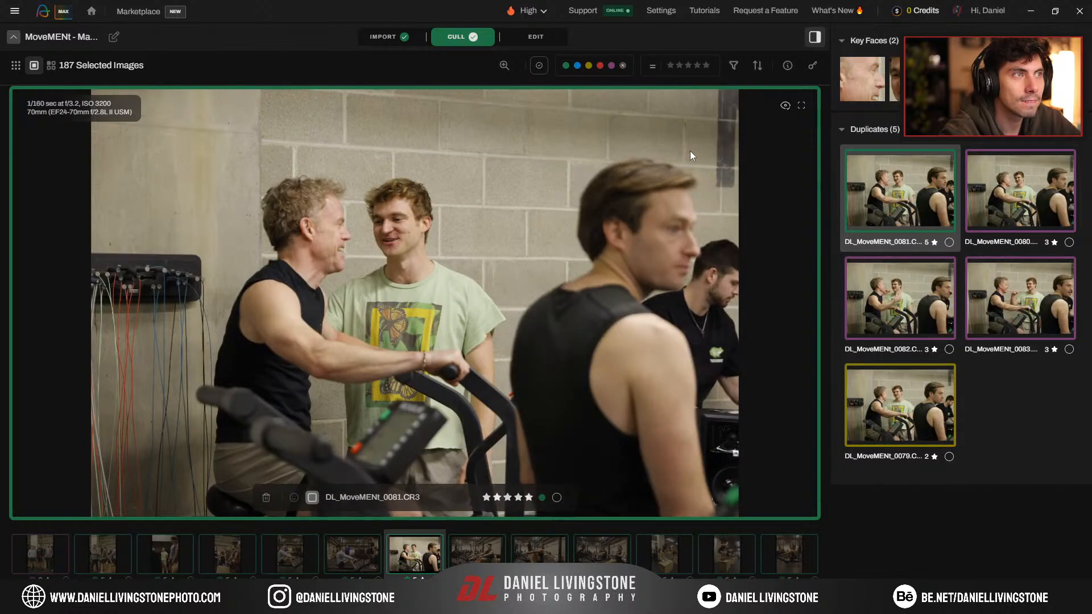
Step: Rate DL_MoveMENt_0086.CR3 three stars and review its duplicate rowing shots through DL_MoveMENt_0091.CR3
{"action": "key", "text": "Right"}
{"action": "key", "text": "3"}
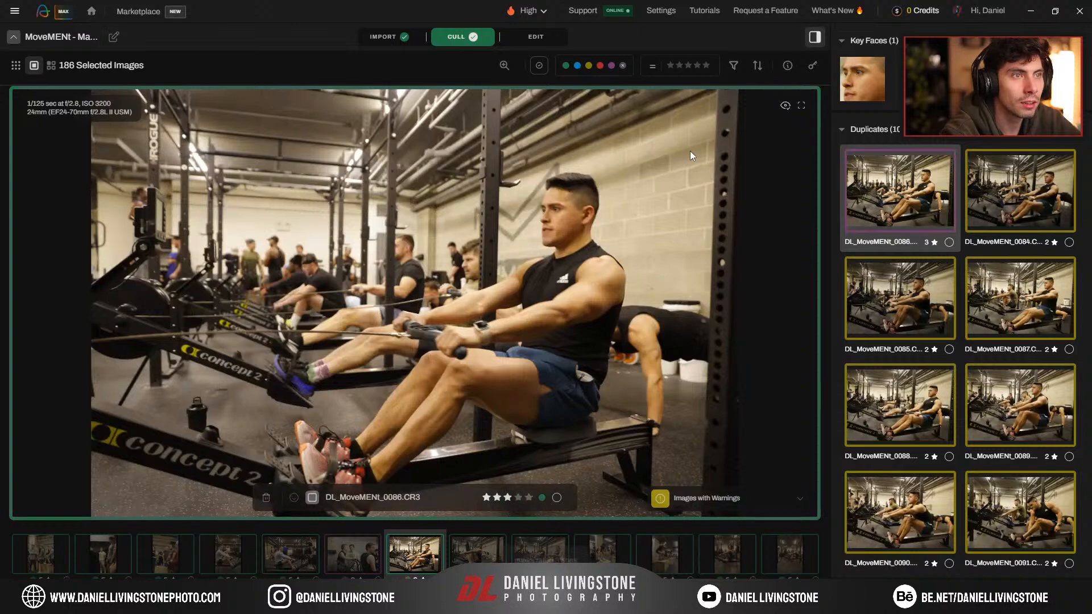
{"action": "key", "text": "Right"}
{"action": "key", "text": "Right"}
{"action": "key", "text": "Right"}
{"action": "key", "text": "Right"}
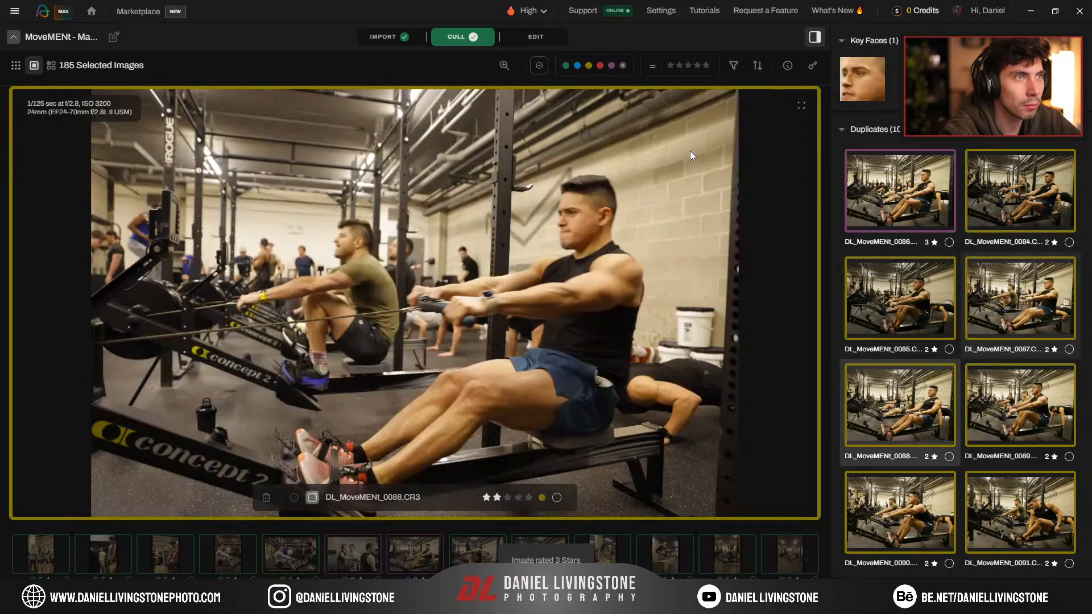
{"action": "key", "text": "Right"}
{"action": "key", "text": "Right"}
{"action": "key", "text": "Right"}
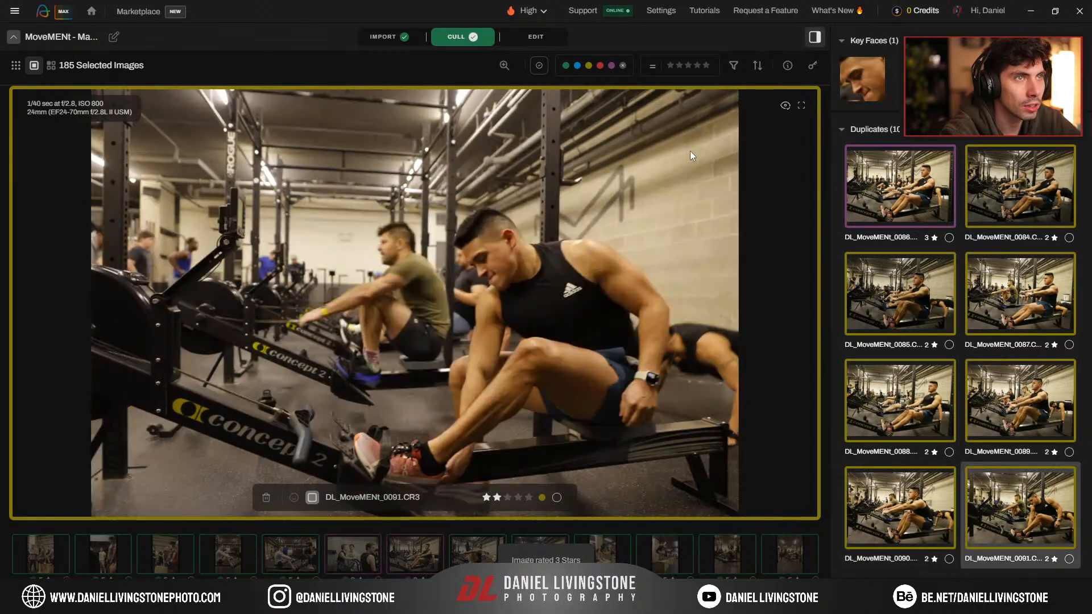
{"action": "key", "text": "Right"}
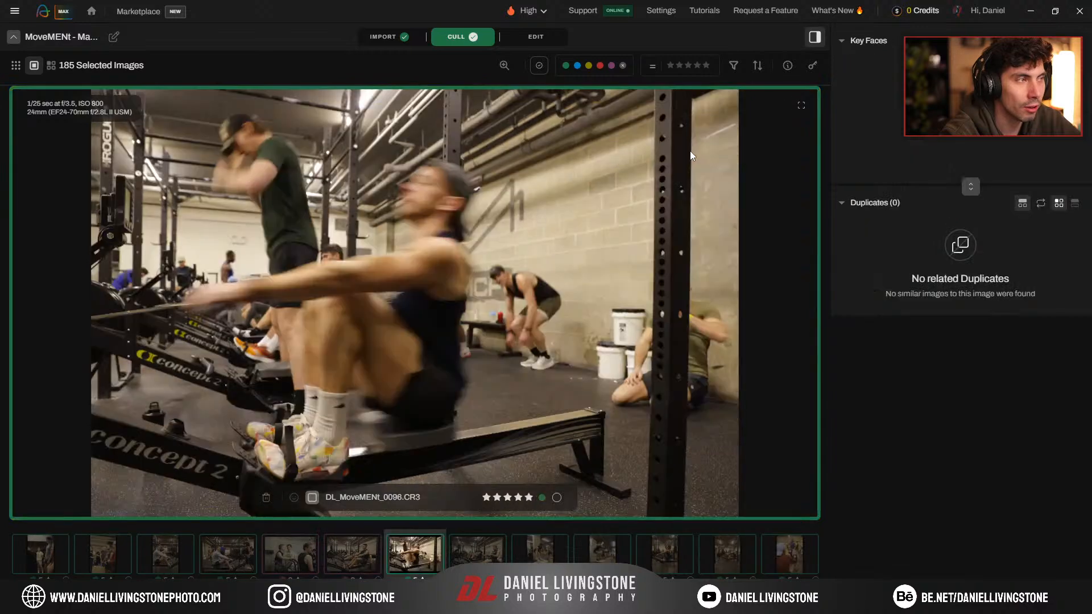
Step: Rate DL_MoveMENt_0096.CR3 three stars and DL_MoveMENt_0098.CR3, in the DL_MoveMENt_0105.CR3 duplicate set, five stars
{"action": "key", "text": "3"}
{"action": "key", "text": "Right"}
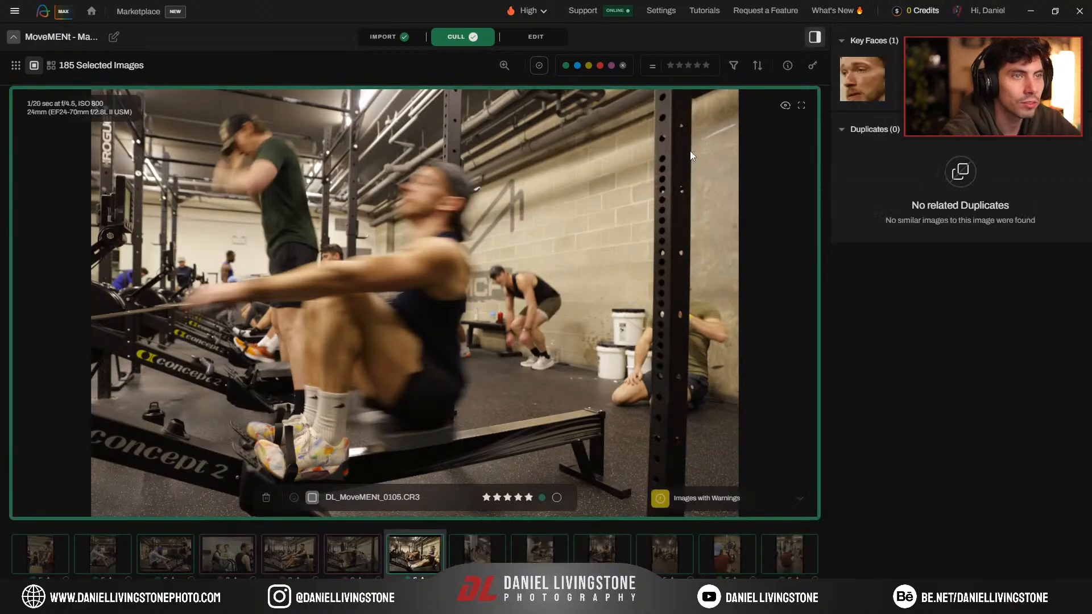
{"action": "key", "text": "Right"}
{"action": "key", "text": "Right"}
{"action": "key", "text": "Right"}
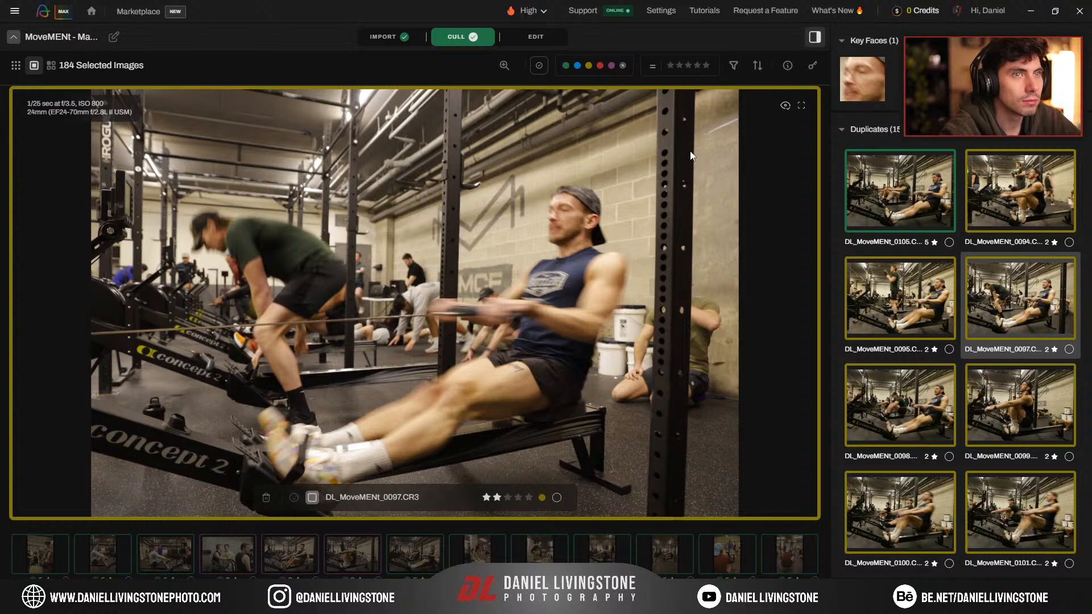
{"action": "key", "text": "Right"}
{"action": "key", "text": "Right"}
{"action": "key", "text": "Left"}
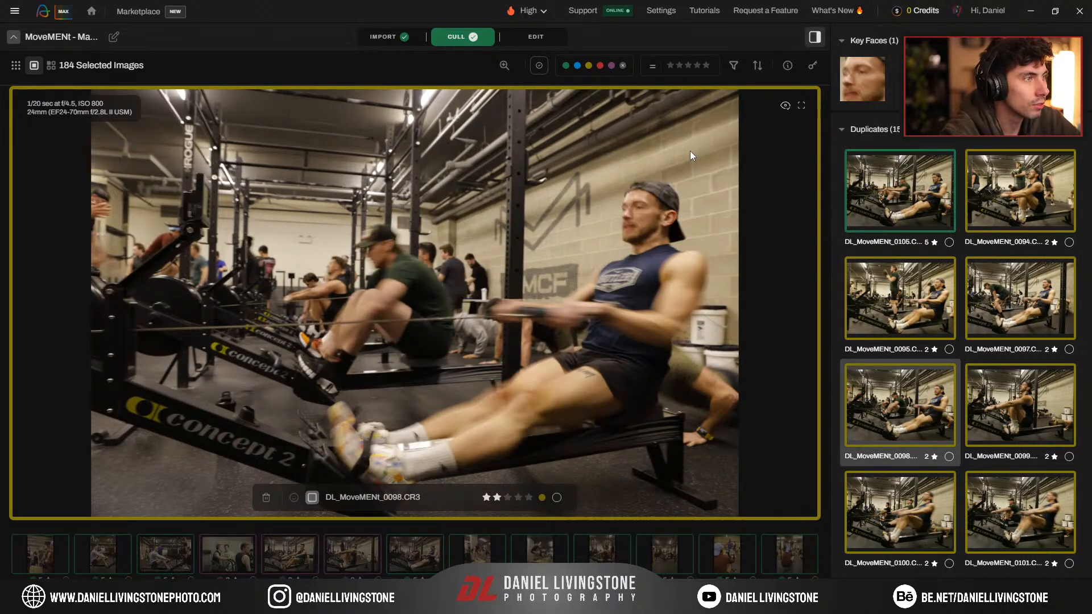
{"action": "key", "text": "5"}
Step: Compare the following motion-blurred rowing duplicates and rate DL_MoveMENt_0101.CR3 and DL_MoveMENt_0102.CR3 five stars
{"action": "key", "text": "Right"}
{"action": "key", "text": "Right"}
{"action": "key", "text": "Right"}
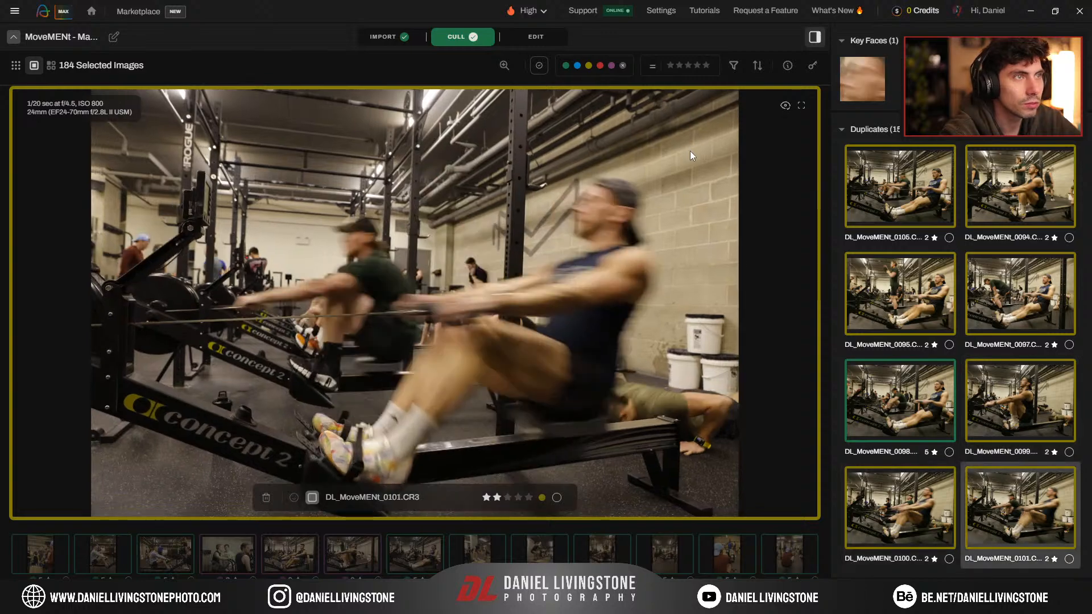
{"action": "key", "text": "Left"}
{"action": "key", "text": "5"}
{"action": "key", "text": "Right"}
{"action": "key", "text": "Right"}
{"action": "key", "text": "Left"}
{"action": "key", "text": "5"}
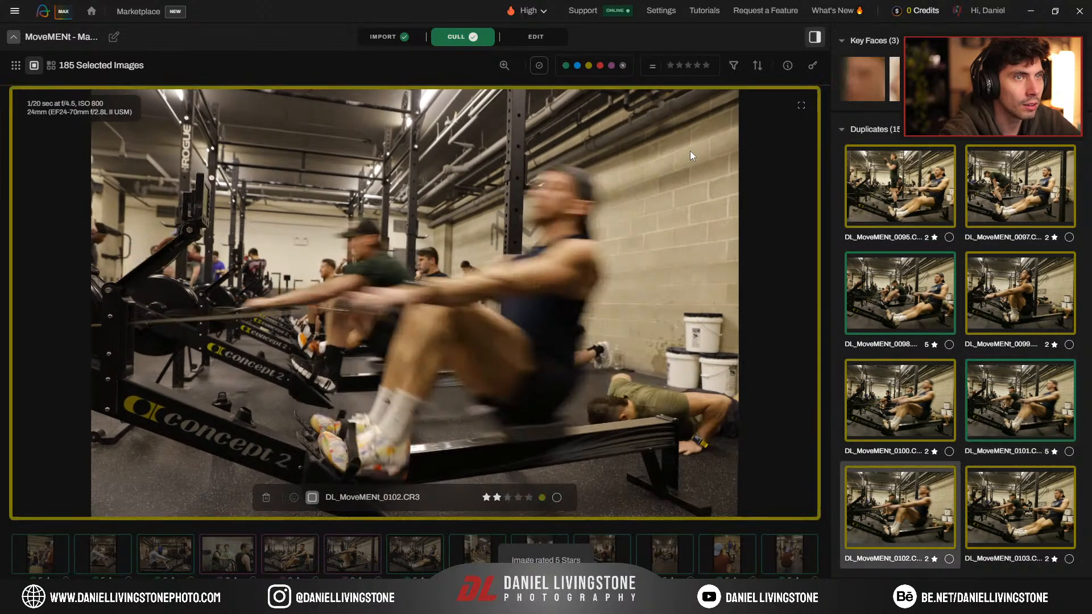
Step: Review the rowing duplicates from DL_MoveMENt_0103.CR3 onward and rate DL_MoveMENt_0107.CR3 five stars
{"action": "key", "text": "Right"}
{"action": "key", "text": "Right"}
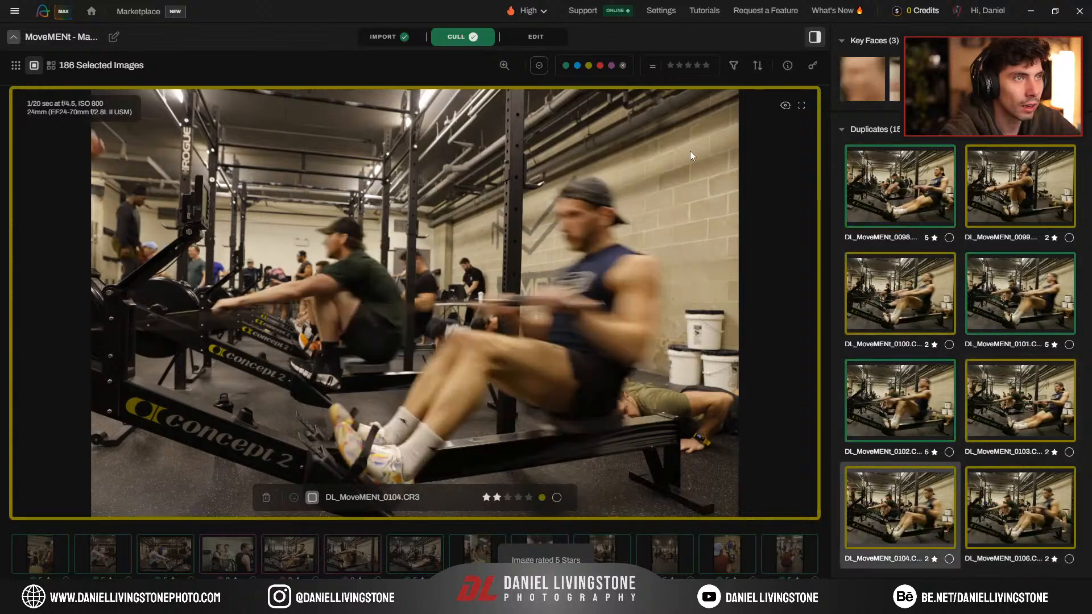
{"action": "key", "text": "Left"}
{"action": "key", "text": "Right"}
{"action": "key", "text": "Right"}
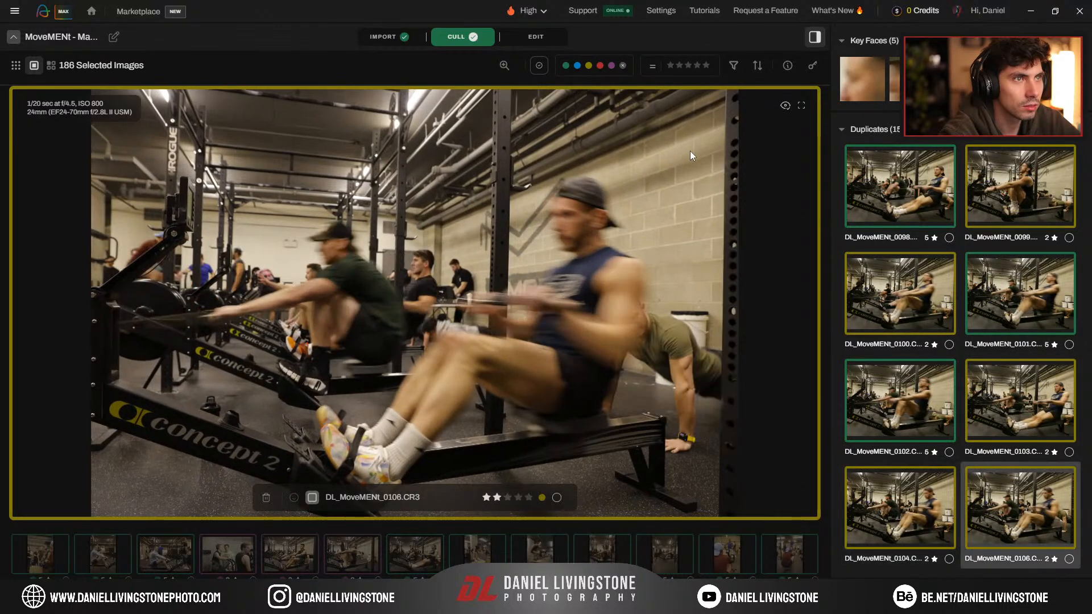
{"action": "key", "text": "Right"}
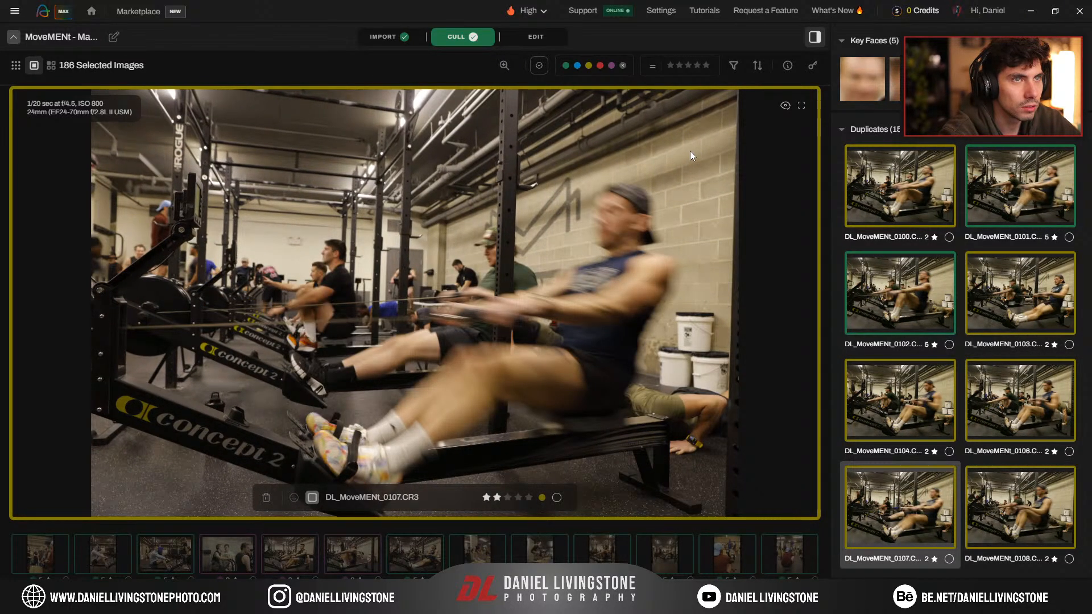
{"action": "key", "text": "5"}
Step: Finish the rowing duplicate set, rate DL_MoveMENt_0110.CR3 three stars, and advance past DL_MoveMENt_0117.CR3 to DL_MoveMENt_0119.CR3
{"action": "key", "text": "Right"}
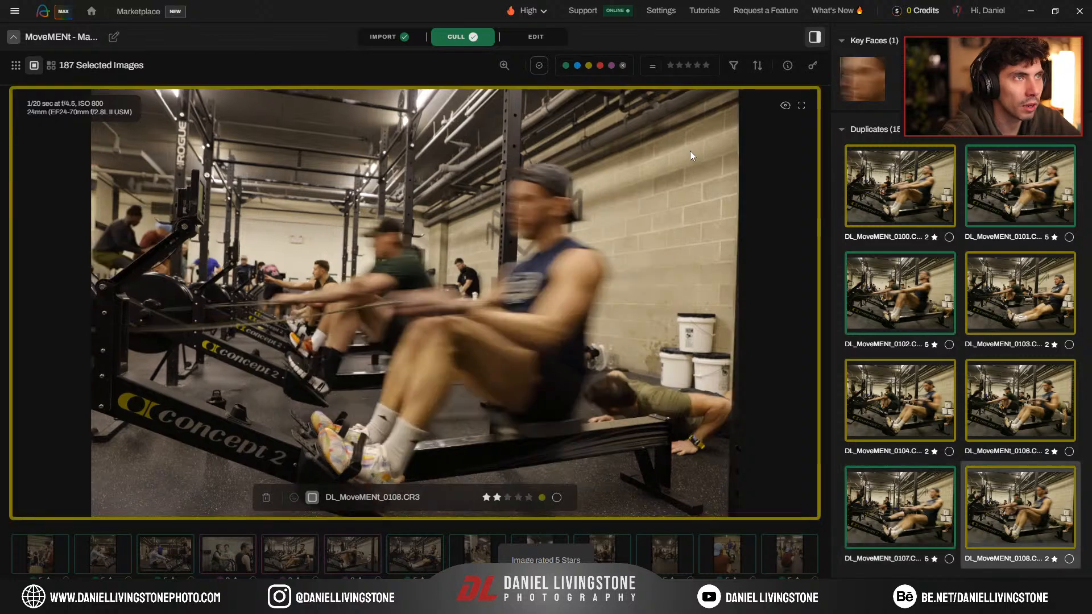
{"action": "key", "text": "Right"}
{"action": "key", "text": "Right"}
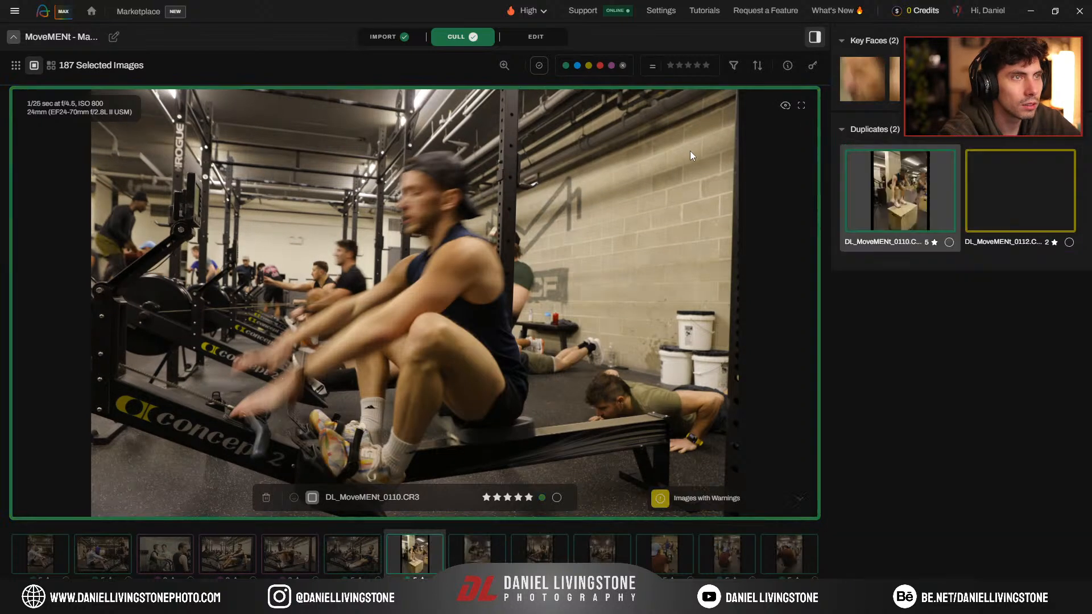
{"action": "key", "text": "3"}
{"action": "key", "text": "Right"}
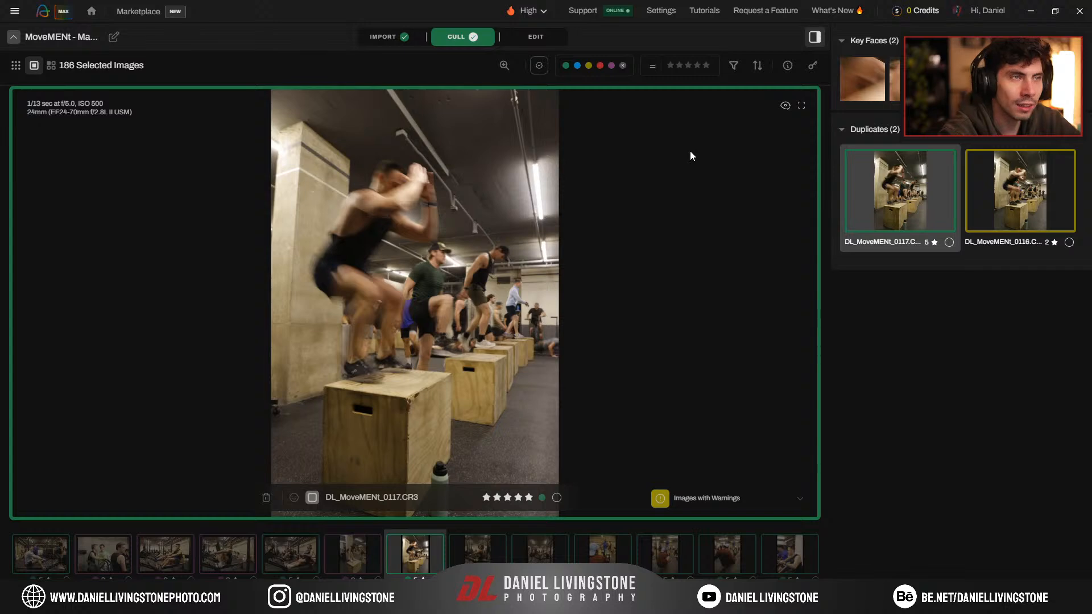
{"action": "key", "text": "Right"}
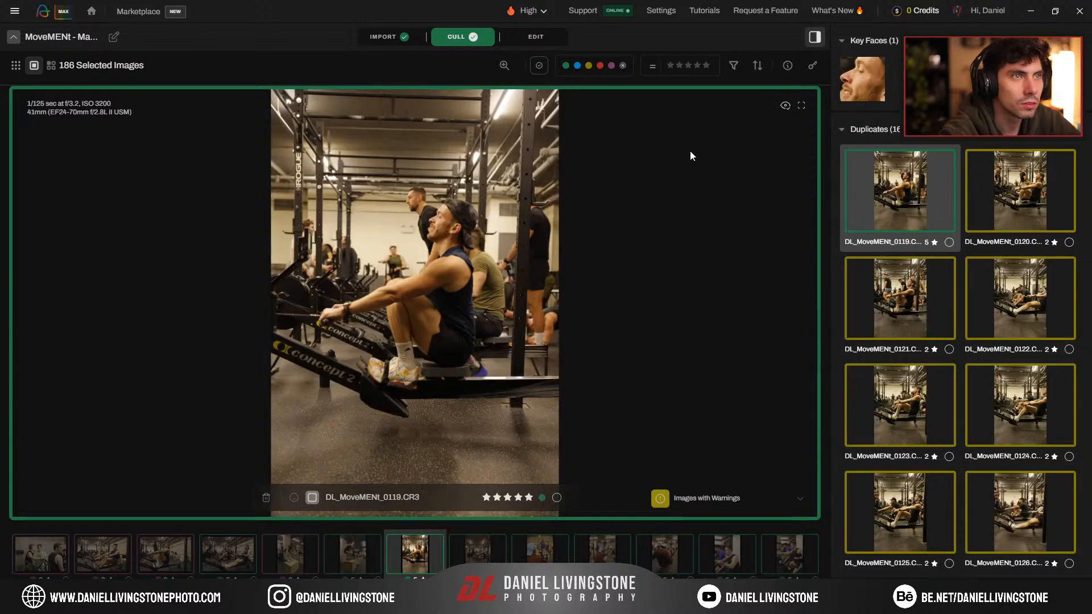
Step: Review the vertical rowing shots in the DL_MoveMENt_0119.CR3 duplicate set and rate DL_MoveMENt_0132.CR3 five stars
{"action": "key", "text": "Right"}
{"action": "key", "text": "Right"}
{"action": "key", "text": "Right"}
{"action": "key", "text": "Right"}
{"action": "key", "text": "Right"}
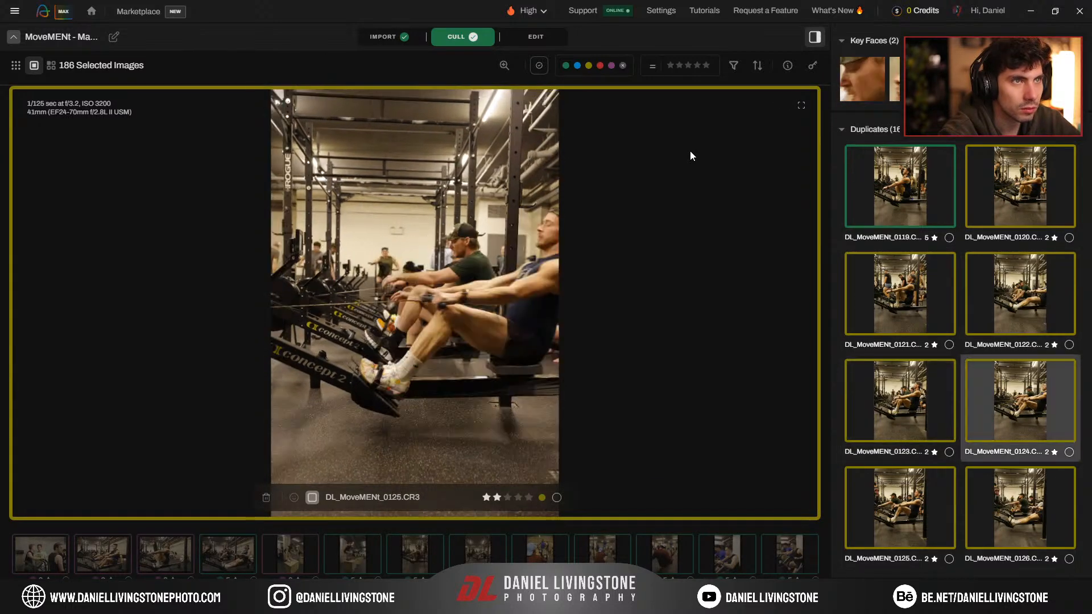
{"action": "key", "text": "Right"}
{"action": "key", "text": "Right"}
{"action": "key", "text": "Right"}
{"action": "key", "text": "Right"}
{"action": "key", "text": "Right"}
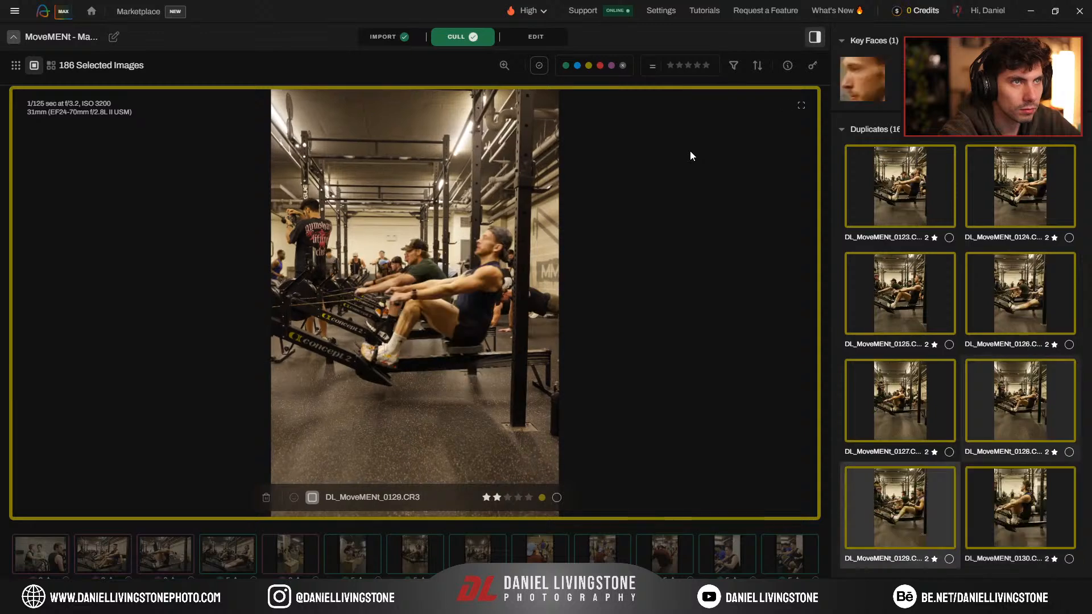
{"action": "key", "text": "Right"}
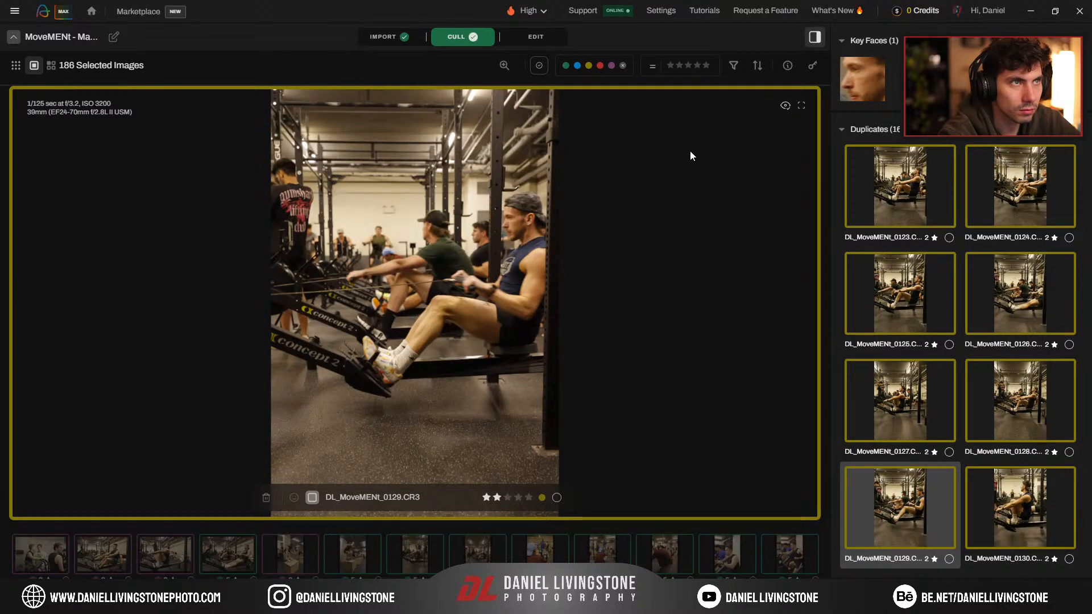
{"action": "key", "text": "Right"}
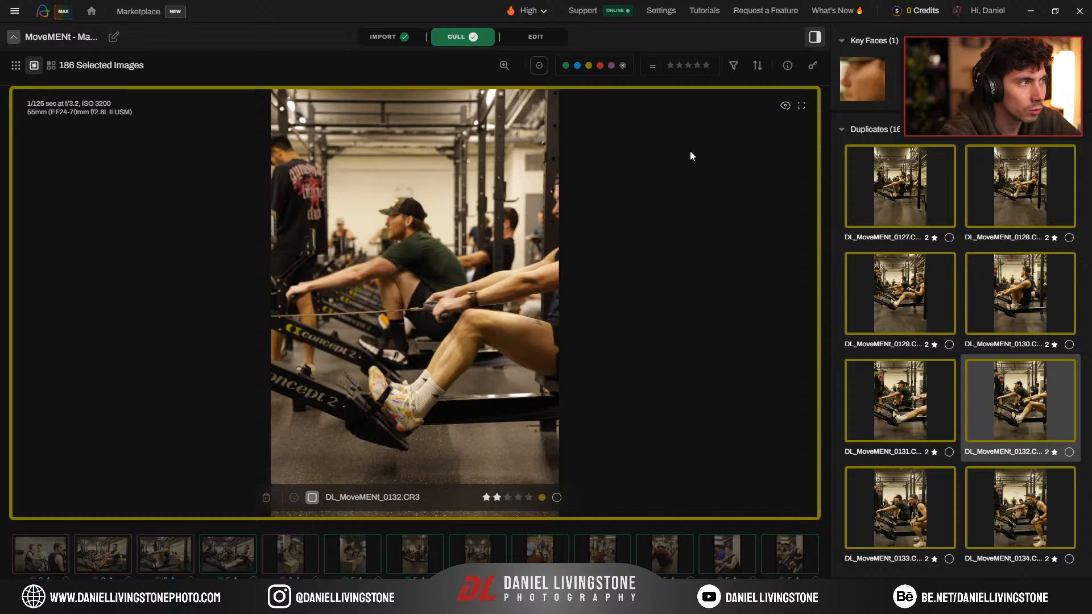
{"action": "key", "text": "5"}
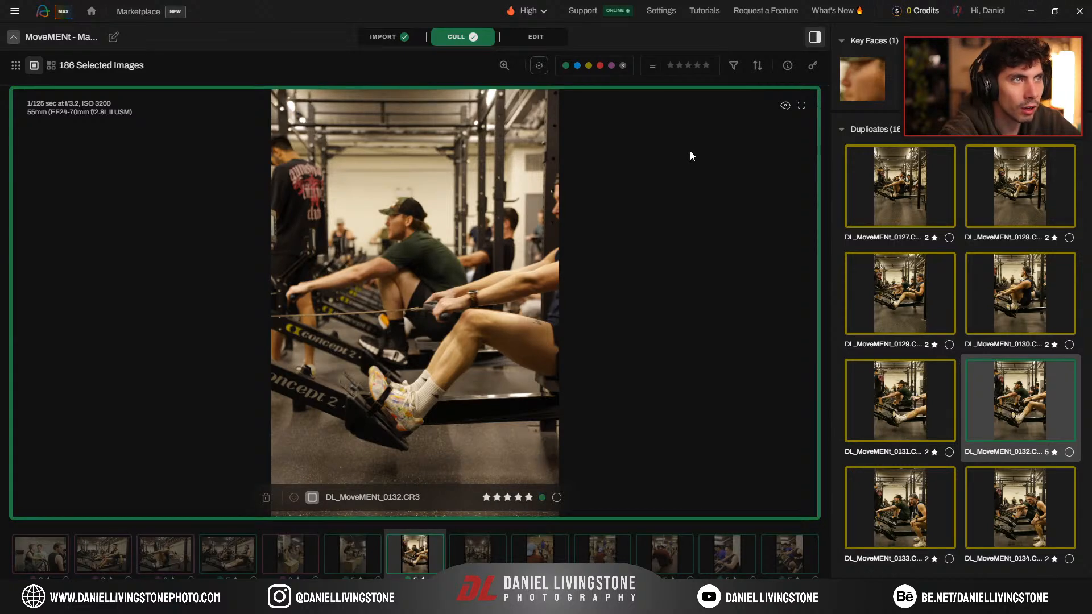
Step: Check the remaining duplicates through DL_MoveMENt_0134.CR3 and advance to DL_MoveMENt_0137.CR3
{"action": "key", "text": "Right"}
{"action": "key", "text": "Right"}
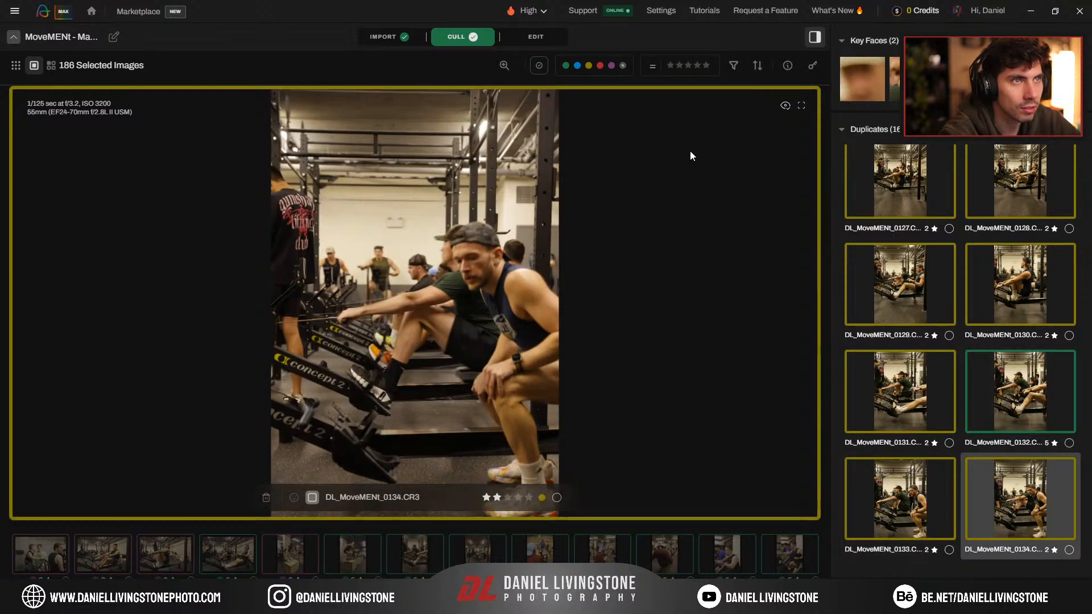
{"action": "key", "text": "Right"}
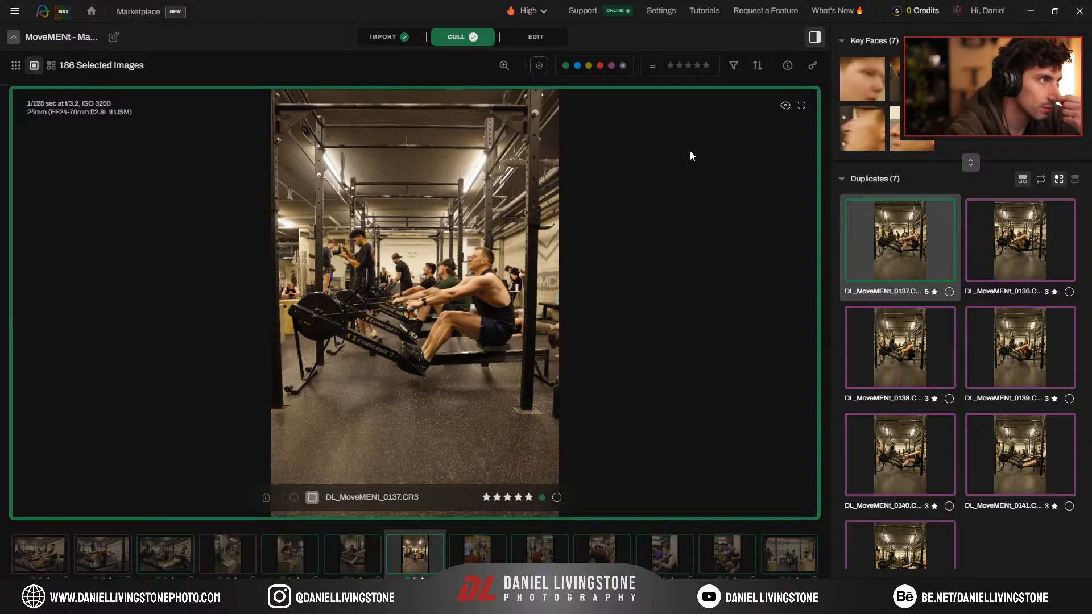
Step: Review the vertical rowing duplicates of DL_MoveMENt_0137.CR3 through DL_MoveMENt_0142.CR3 and advance to DL_MoveMENt_0144.CR3
{"action": "key", "text": "Right"}
{"action": "key", "text": "Left"}
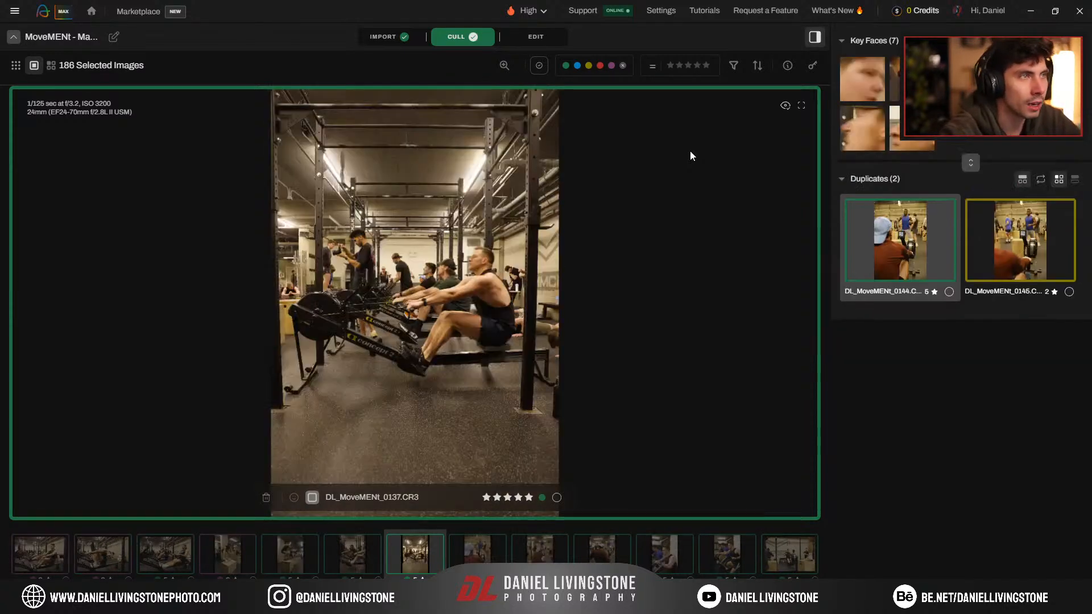
{"action": "key", "text": "Down"}
{"action": "key", "text": "Right"}
{"action": "key", "text": "Right"}
{"action": "key", "text": "Right"}
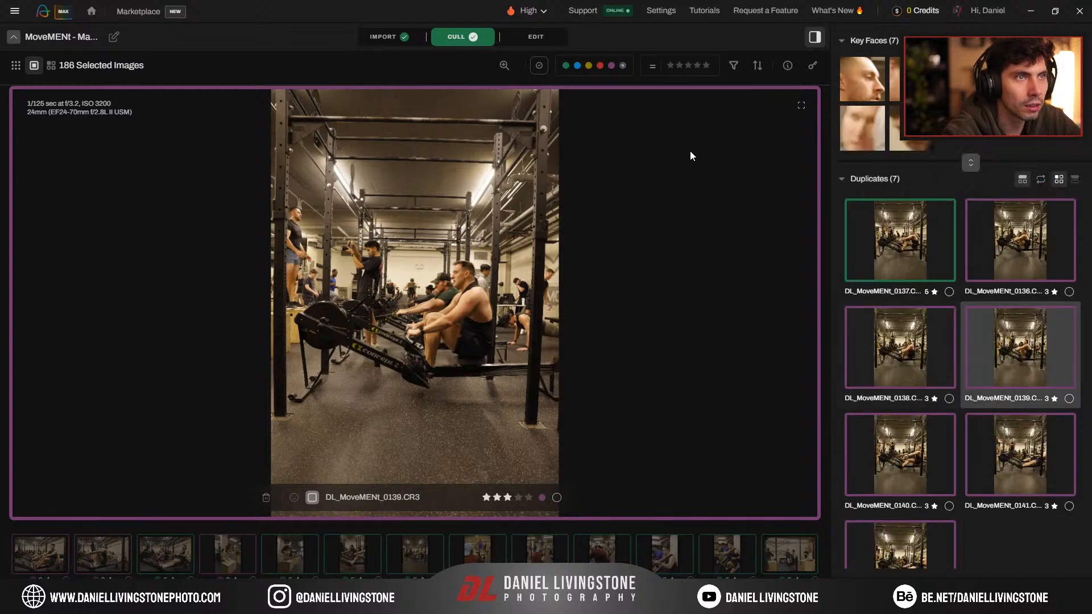
{"action": "key", "text": "Right"}
{"action": "key", "text": "Right"}
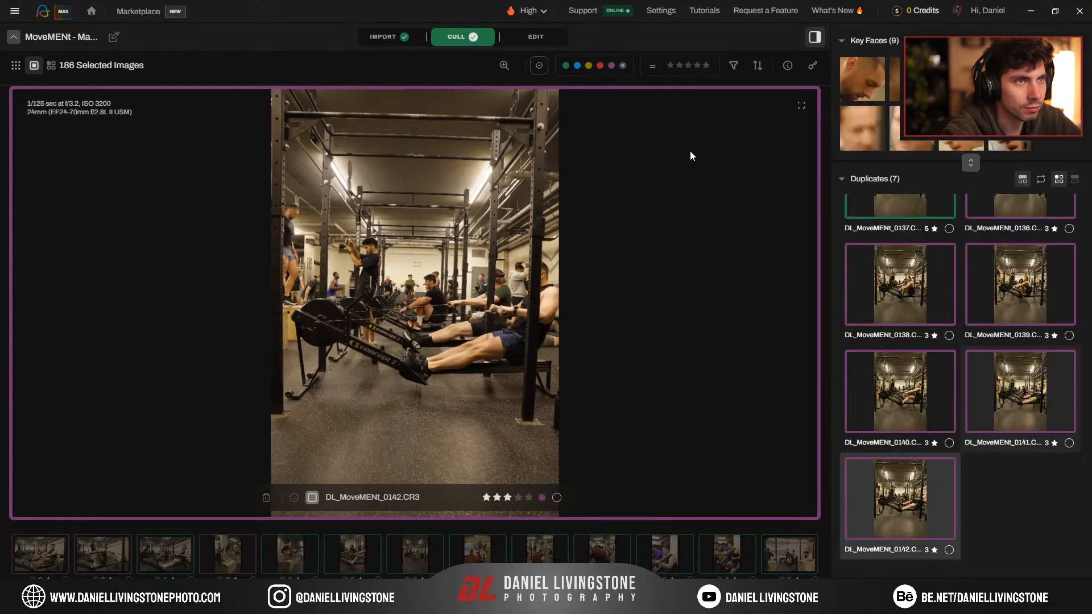
{"action": "key", "text": "Right"}
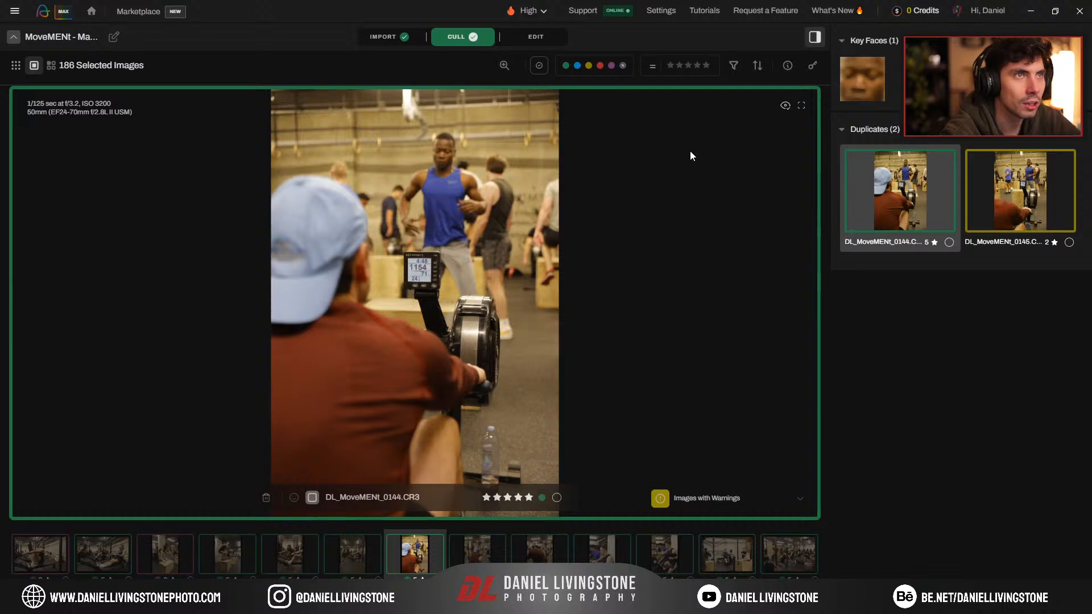
Step: Check DL_MoveMENt_0144.CR3 again, then advance past DL_MoveMENt_0147.CR3 and DL_MoveMENt_0149.CR3 to DL_MoveMENt_0152.CR3
{"action": "key", "text": "Right"}
{"action": "key", "text": "Left"}
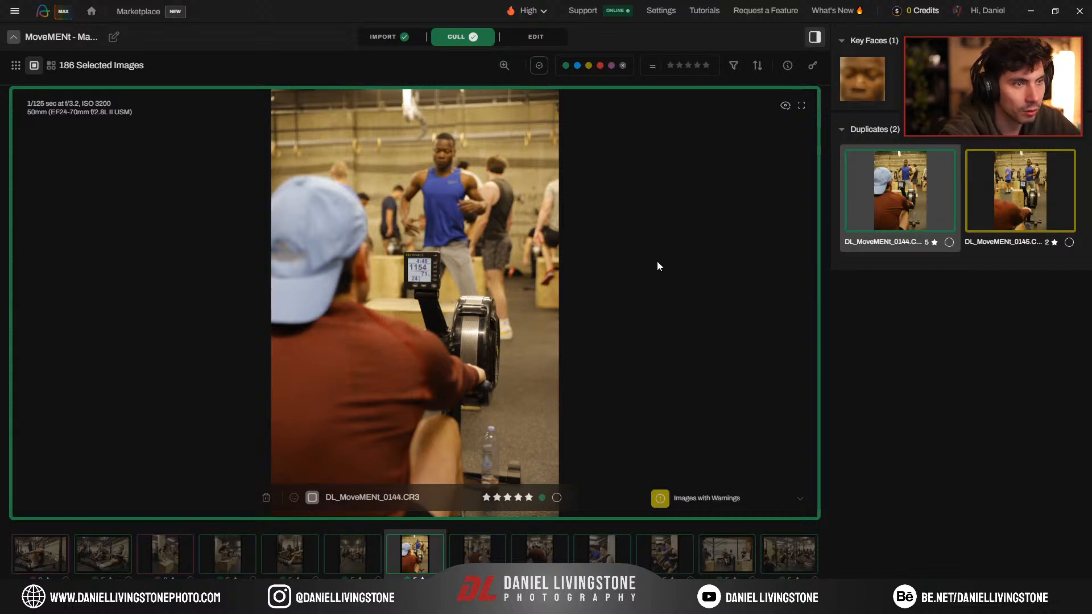
{"action": "key", "text": "Right"}
{"action": "key", "text": "Right"}
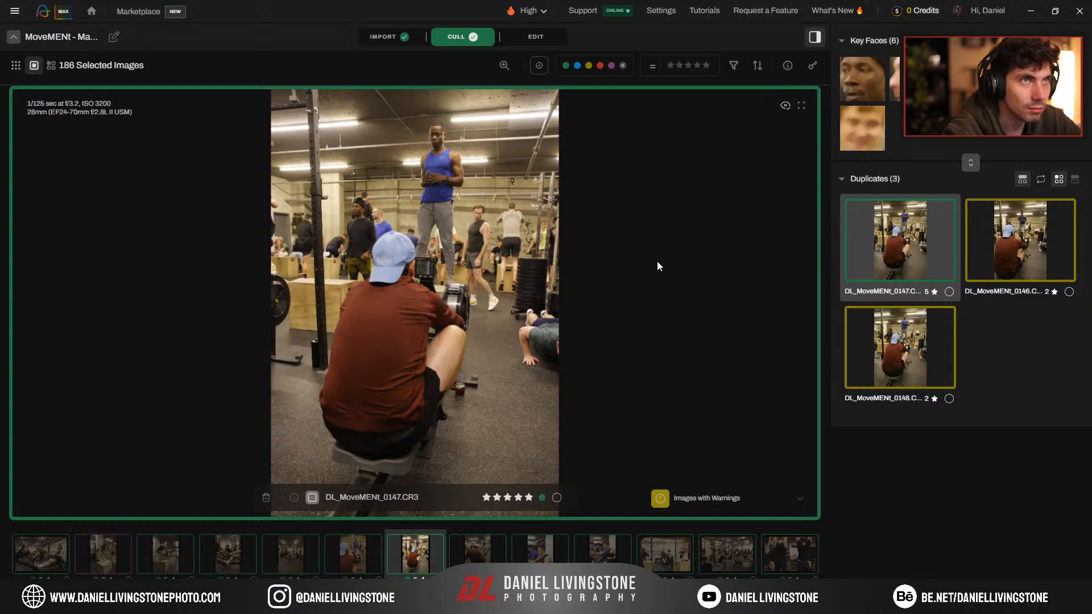
{"action": "key", "text": "Right"}
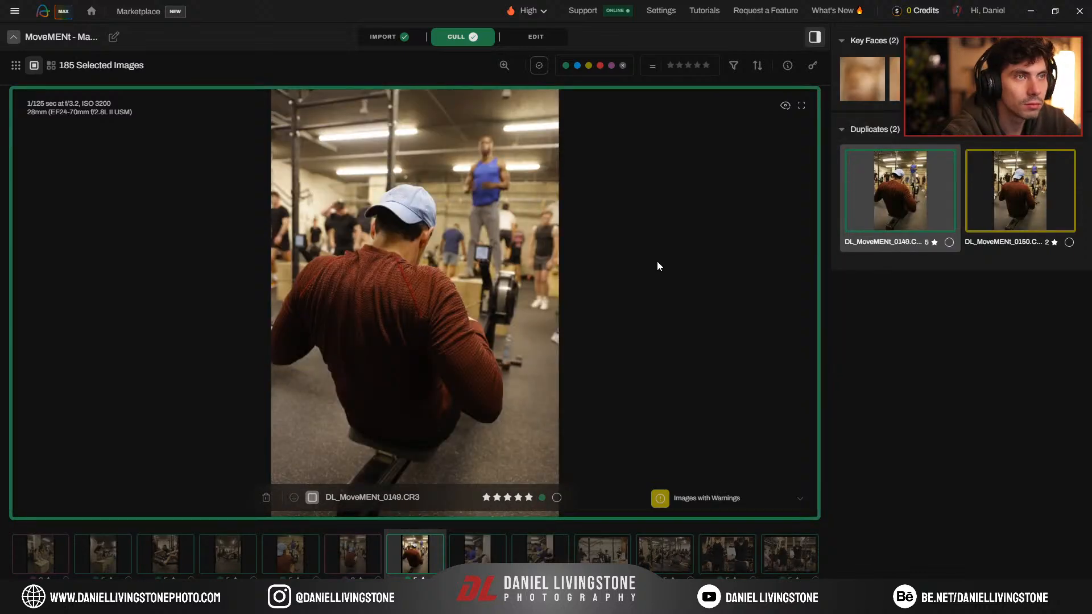
{"action": "key", "text": "Right"}
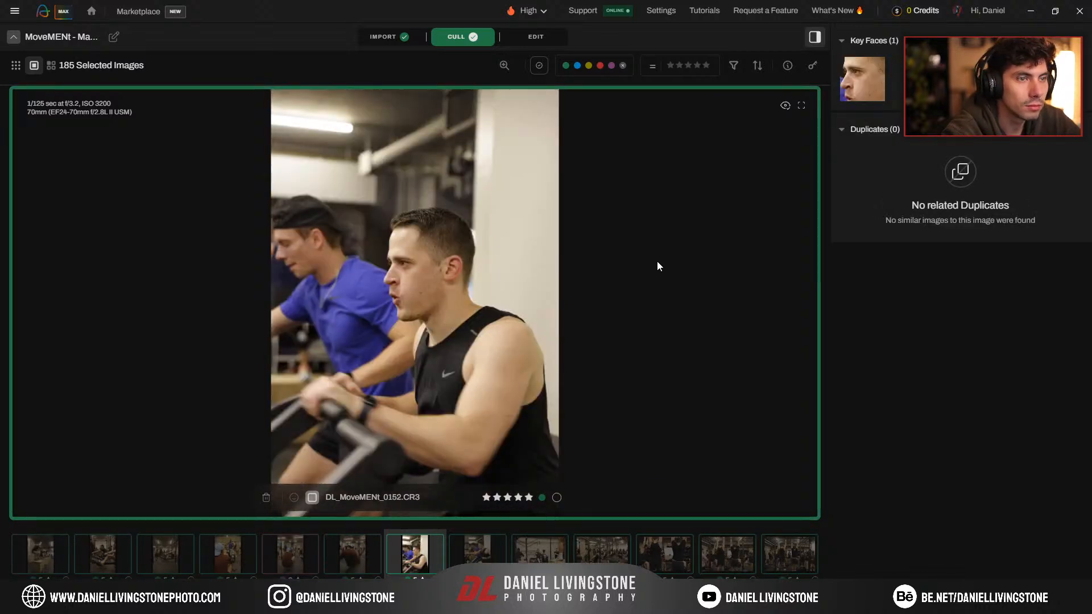
Step: Review the exercise bike duplicates of DL_MoveMENt_0158.CR3 and rate DL_MoveMENt_0159.CR3 five stars
{"action": "key", "text": "Right"}
{"action": "key", "text": "Right"}
{"action": "key", "text": "Right"}
{"action": "key", "text": "Right"}
{"action": "key", "text": "Right"}
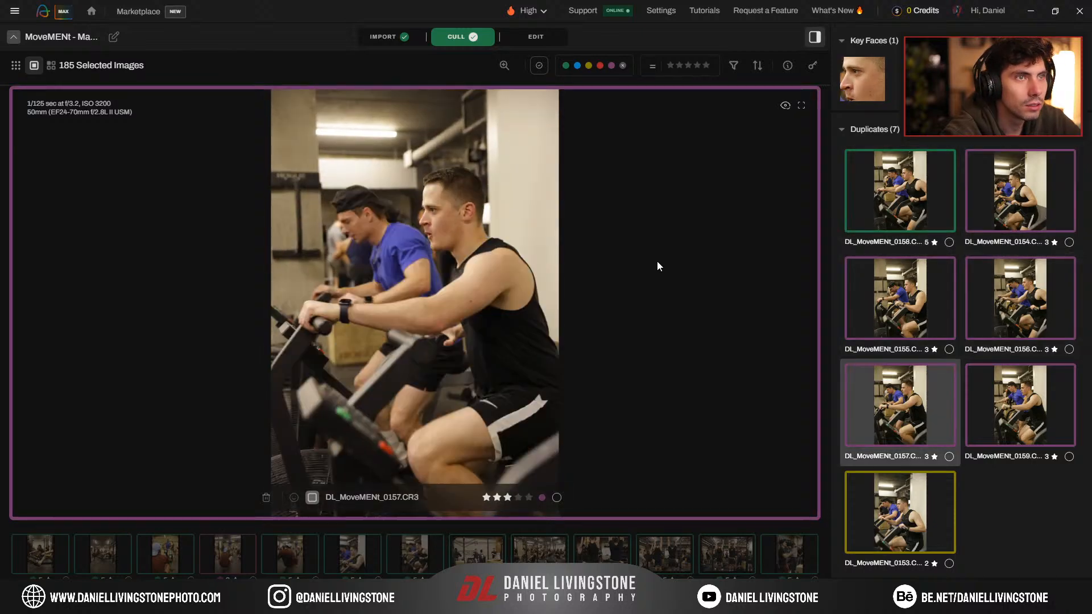
{"action": "key", "text": "Right"}
{"action": "key", "text": "Right"}
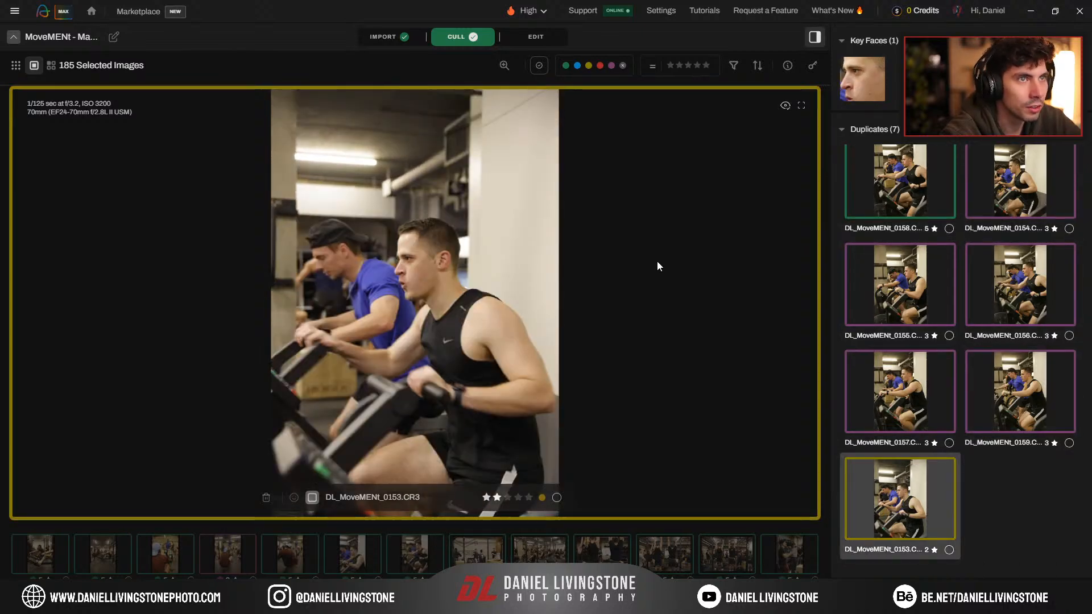
{"action": "key", "text": "Left"}
{"action": "key", "text": "Left"}
{"action": "key", "text": "Right"}
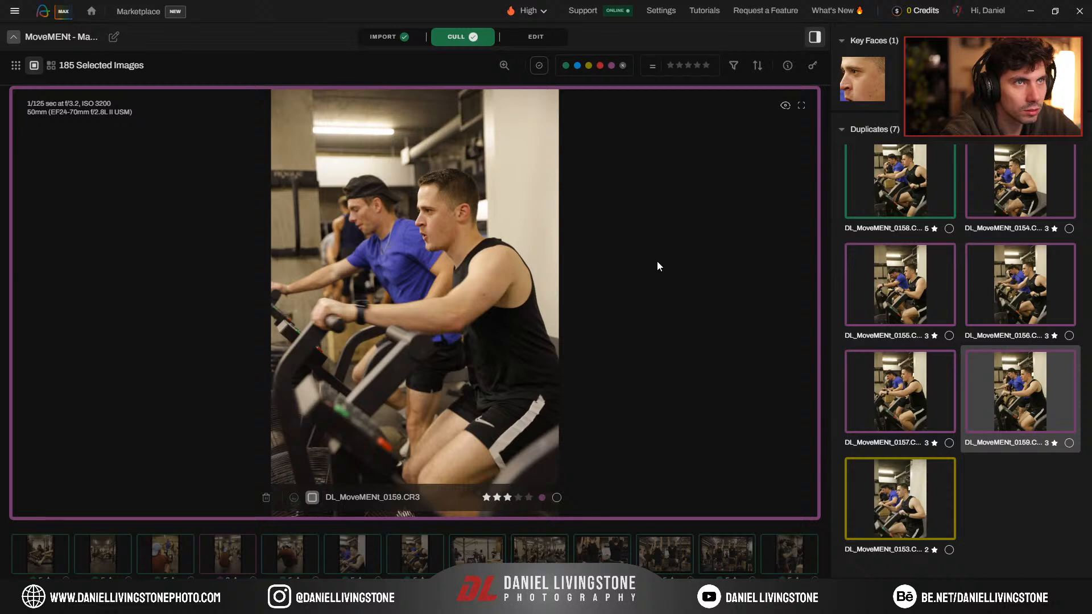
{"action": "key", "text": "5"}
Step: Recheck the earlier bike duplicates, including DL_MoveMENt_0154.CR3 and DL_MoveMENt_0155.CR3, and advance to the rowing photo DL_MoveMENt_0167.CR3
{"action": "key", "text": "Left"}
{"action": "key", "text": "Left"}
{"action": "key", "text": "Left"}
{"action": "key", "text": "Left"}
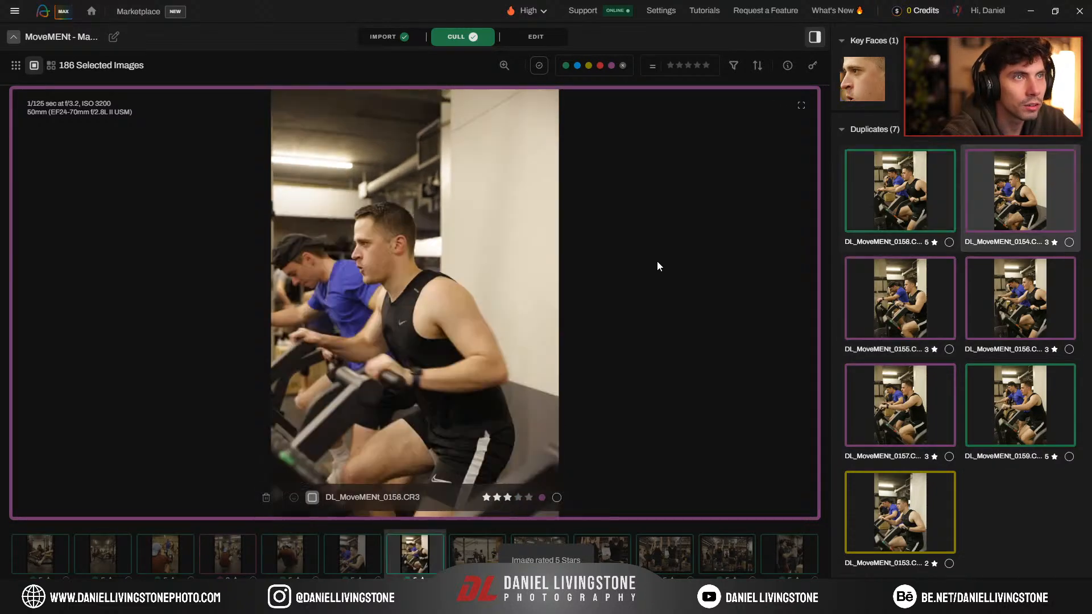
{"action": "key", "text": "Left"}
{"action": "key", "text": "Right"}
{"action": "key", "text": "Right"}
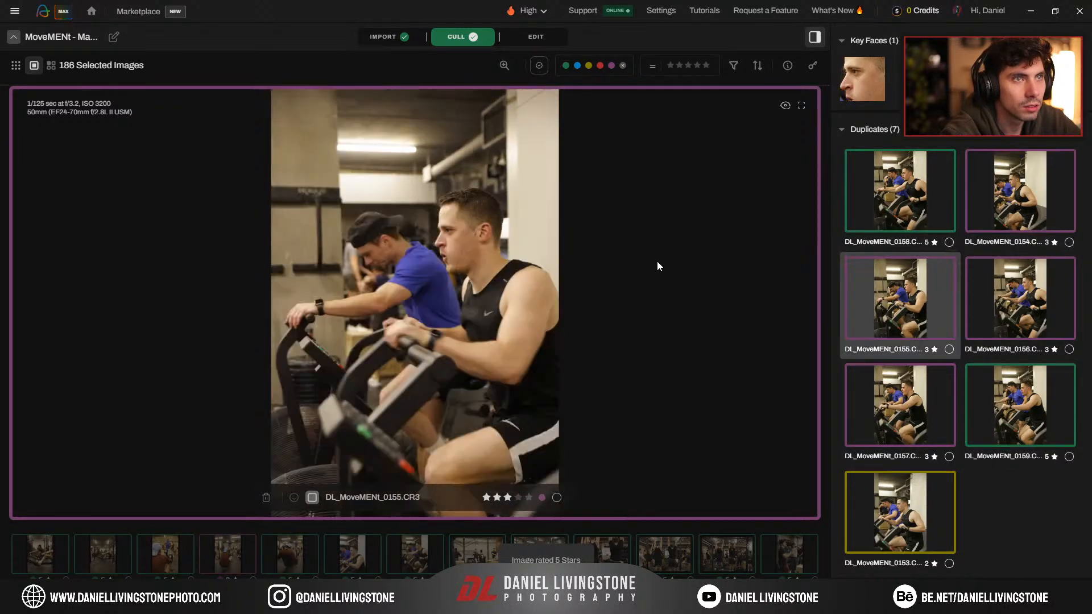
{"action": "key", "text": "Right"}
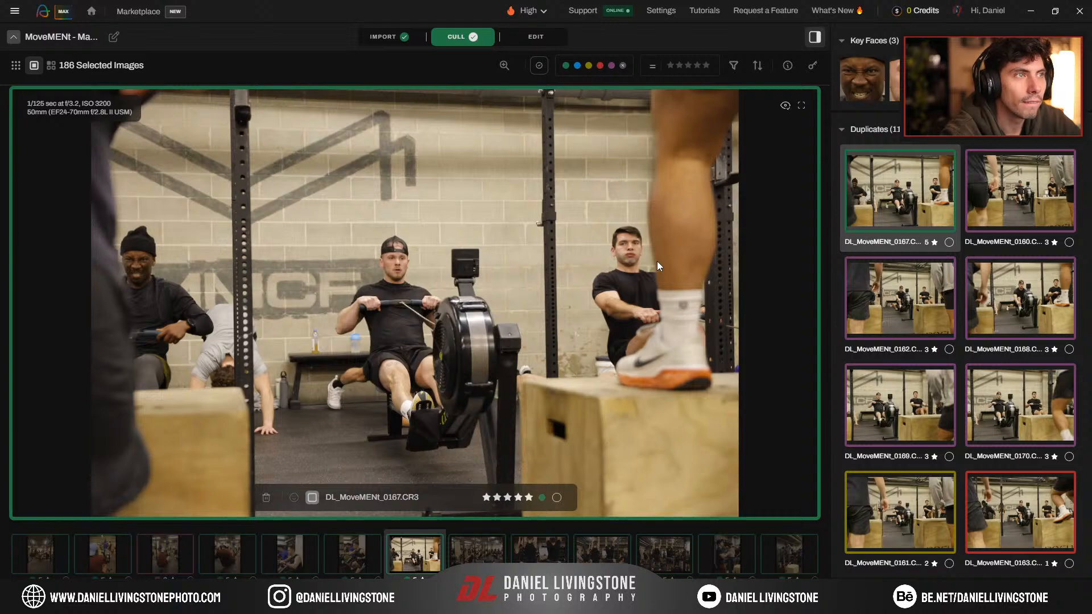
Step: Look over the top picks DL_MoveMENt_0174.CR3 and DL_MoveMENt_0176.CR3 and advance to DL_MoveMENt_0178.CR3
{"action": "key", "text": "Right"}
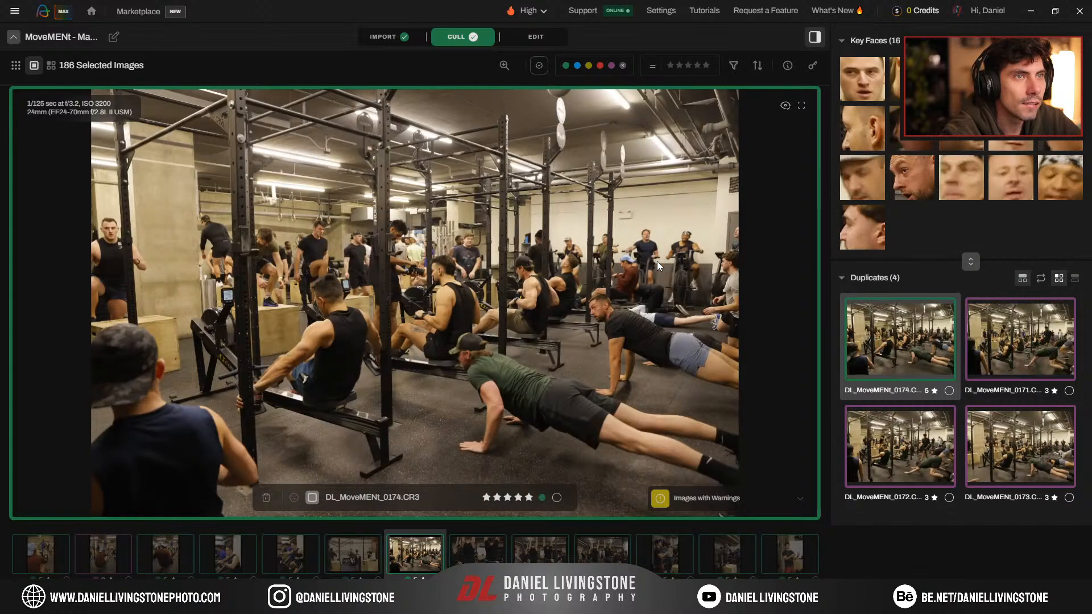
{"action": "key", "text": "Right"}
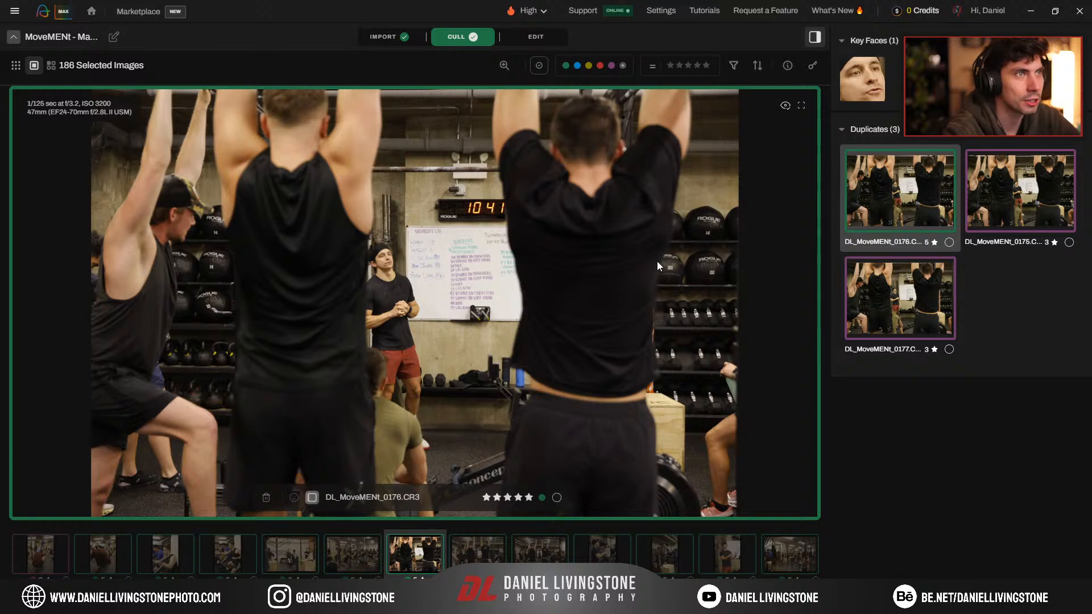
{"action": "key", "text": "Right"}
{"action": "key", "text": "Right"}
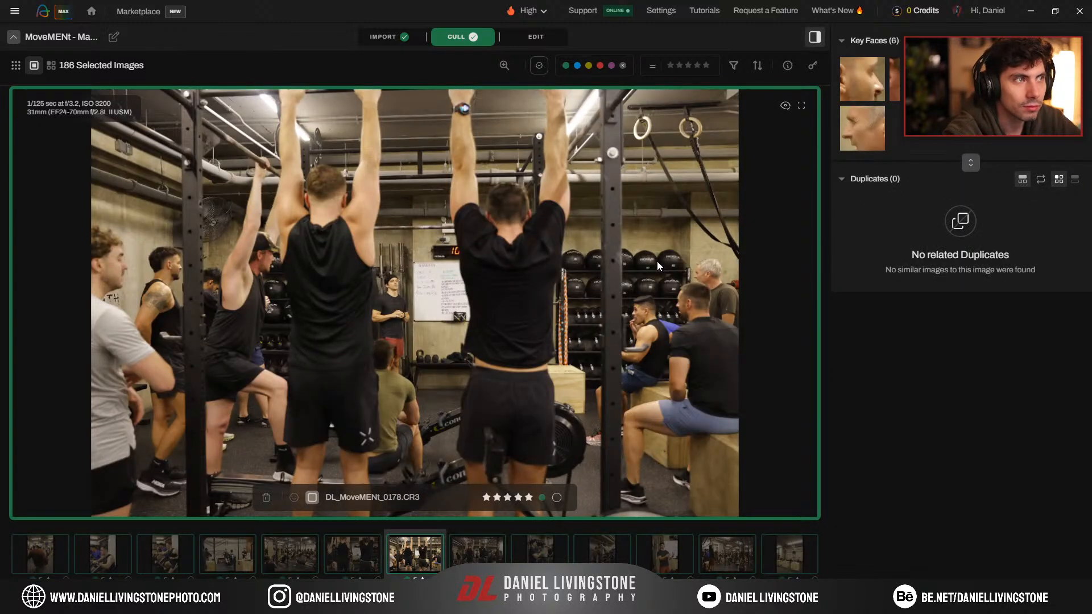
Step: Rate the pull-up bar photo DL_MoveMENt_0179.CR3 three stars, check its duplicates, and advance to DL_MoveMENt_0185.CR3
{"action": "key", "text": "Right"}
{"action": "key", "text": "3"}
{"action": "key", "text": "Right"}
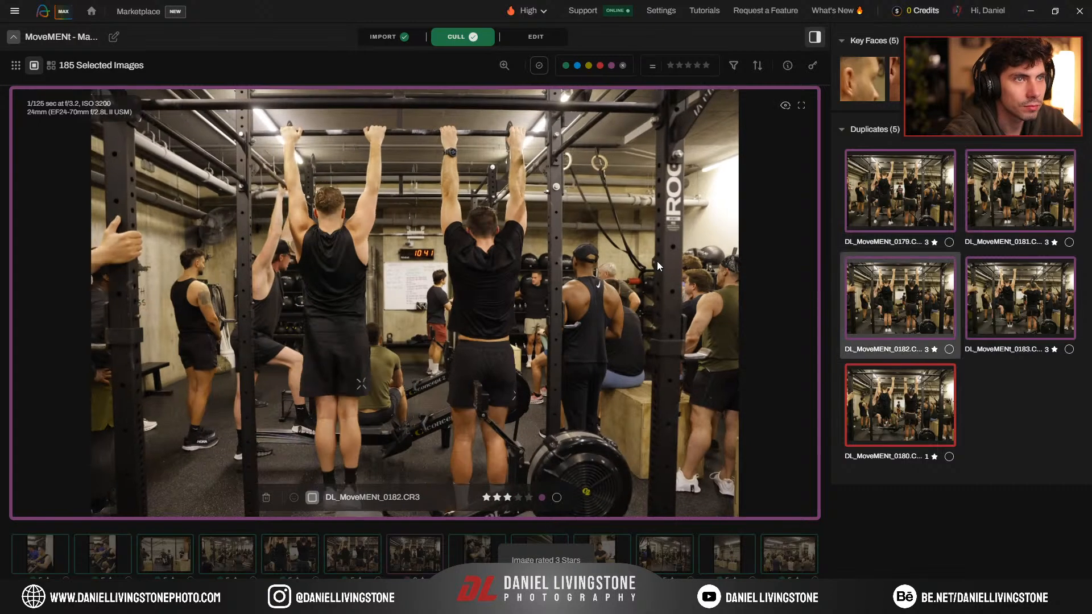
{"action": "key", "text": "Right"}
{"action": "key", "text": "Right"}
{"action": "key", "text": "Right"}
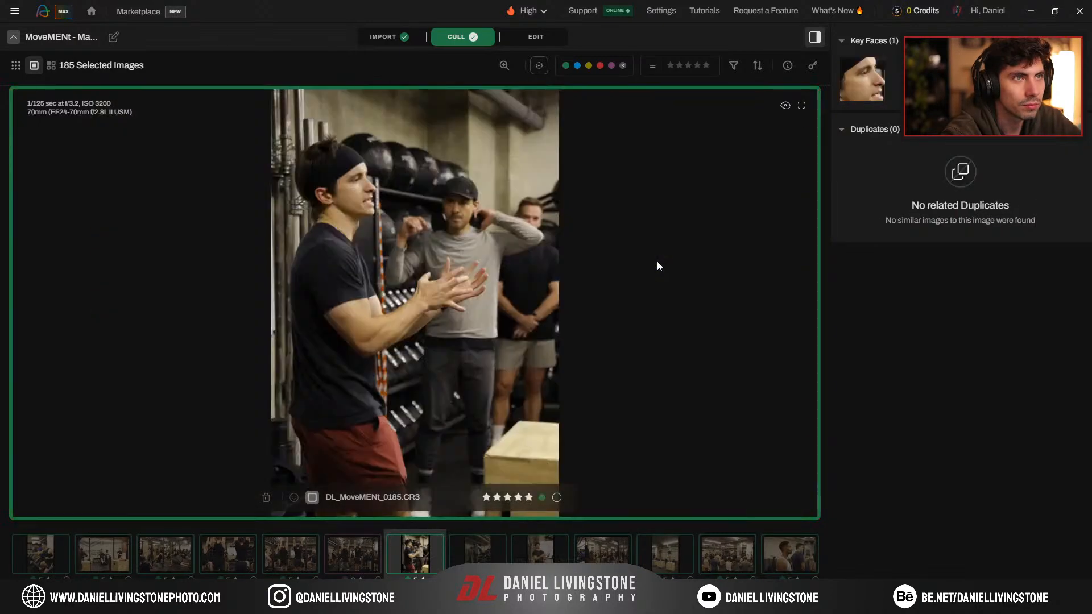
Step: Rate DL_MoveMENt_0185.CR3 three stars and make DL_MoveMENt_0186.CR3 the five-star pick of the box duplicates, with DL_MoveMENt_0187.CR3 at two stars
{"action": "key", "text": "Right"}
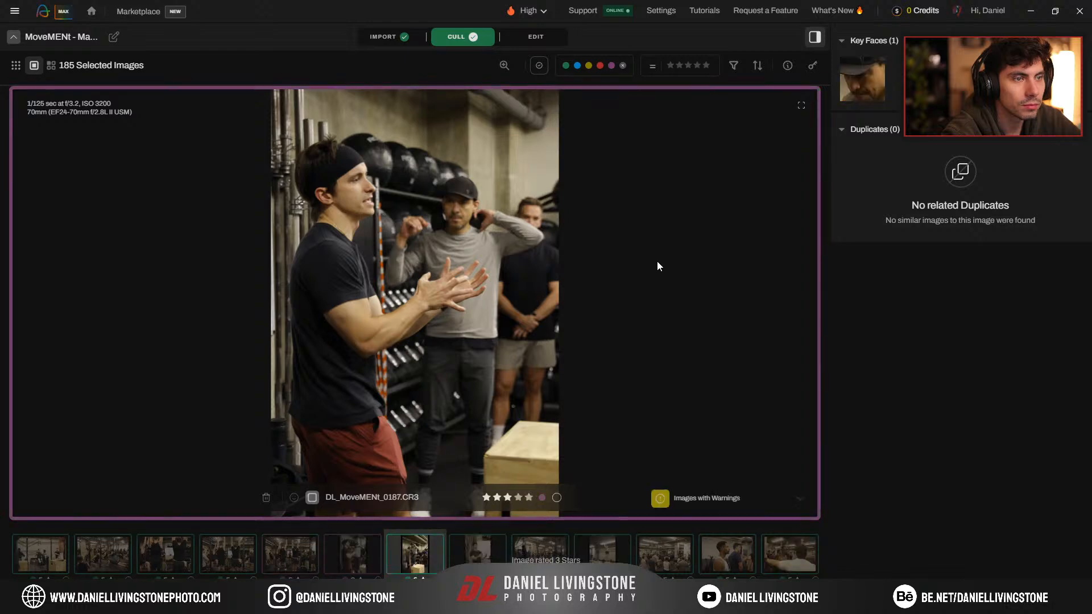
{"action": "key", "text": "Left"}
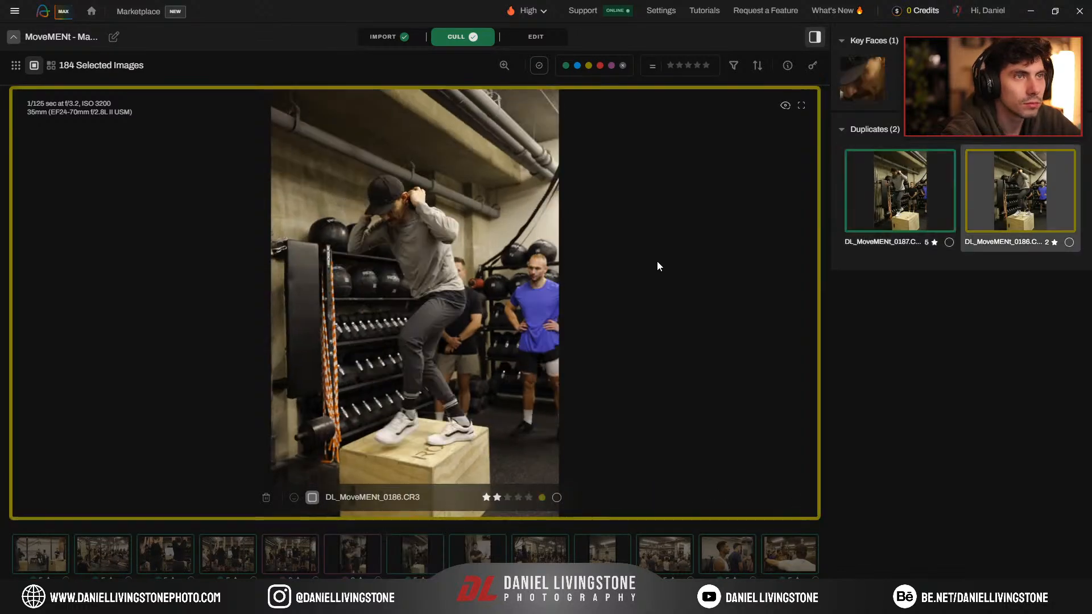
{"action": "key", "text": "Right"}
{"action": "key", "text": "3"}
{"action": "key", "text": "Left"}
{"action": "key", "text": "3"}
{"action": "key", "text": "5"}
{"action": "key", "text": "Right"}
{"action": "key", "text": "5"}
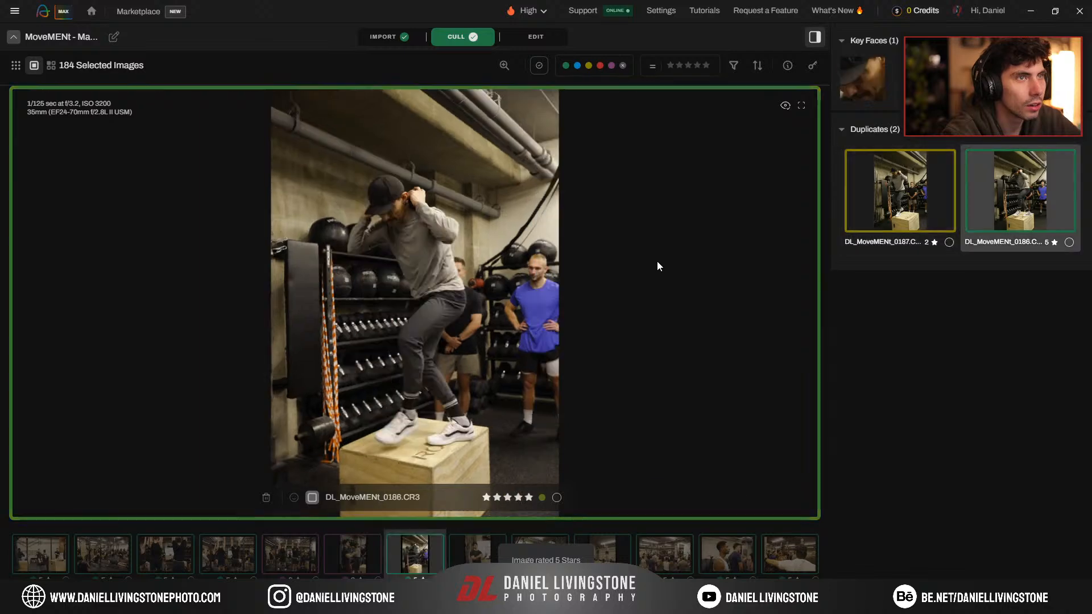
Step: Recheck DL_MoveMENt_0186.CR3 at five stars, rate the whiteboard photo DL_MoveMENt_0188.CR3 three stars, and advance to DL_MoveMENt_0199.CR3
{"action": "key", "text": "Right"}
{"action": "key", "text": "Left"}
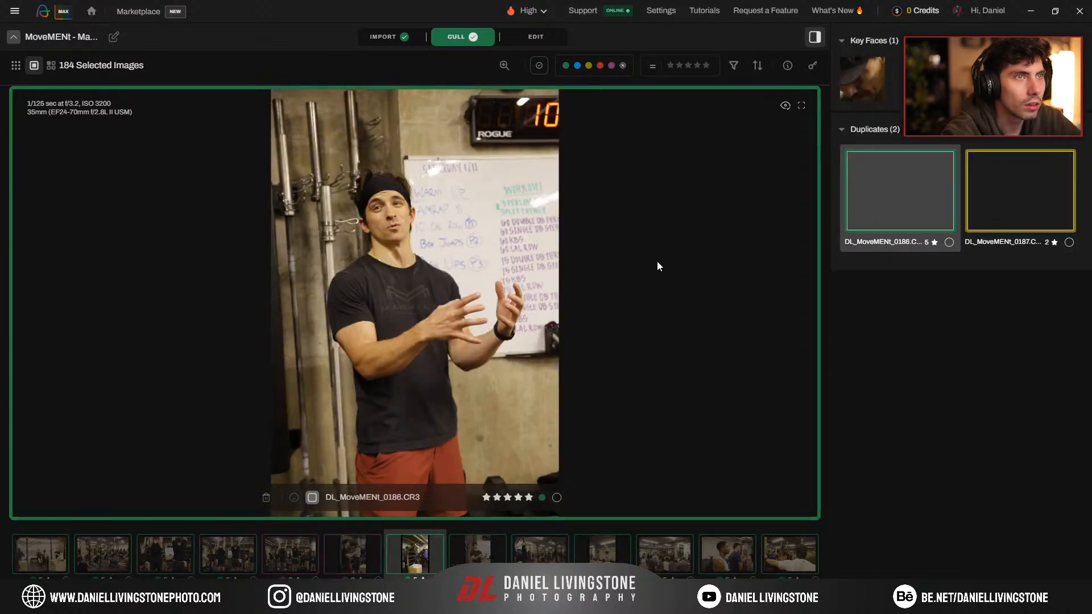
{"action": "key", "text": "2"}
{"action": "key", "text": "5"}
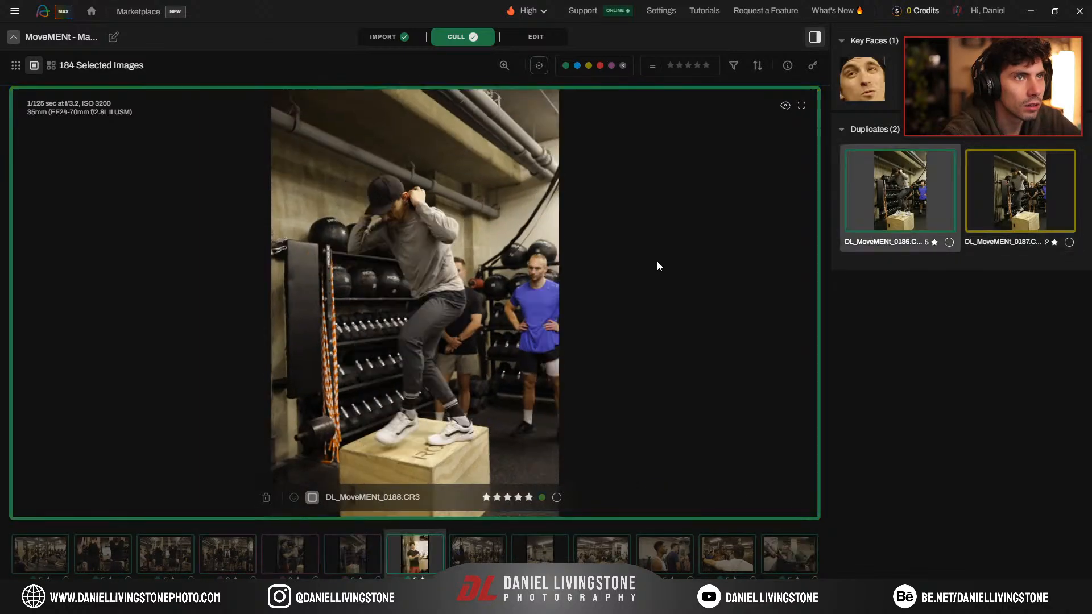
{"action": "key", "text": "Right"}
{"action": "key", "text": "3"}
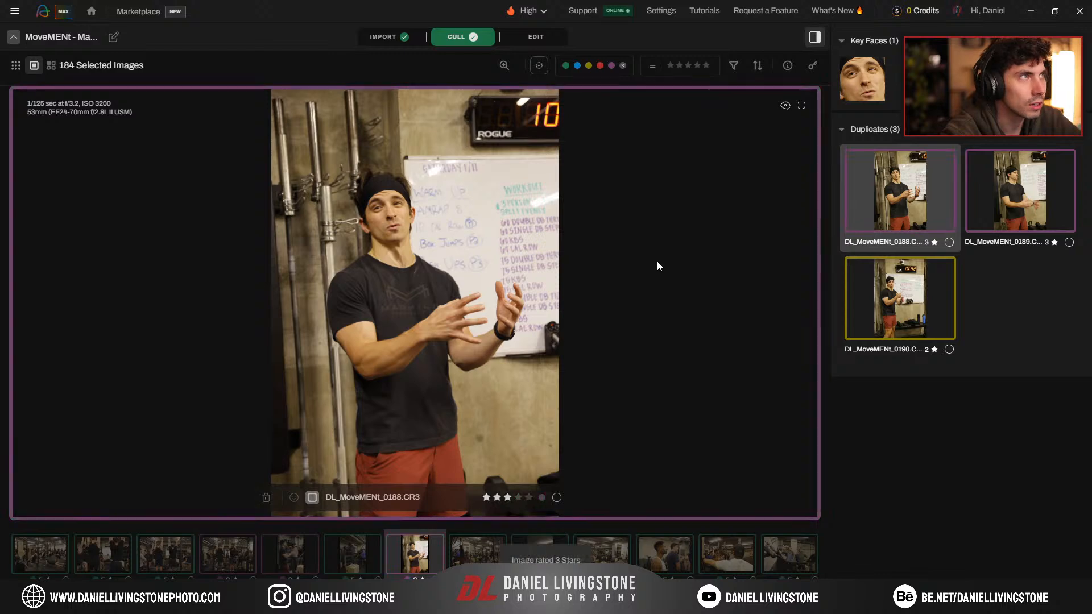
{"action": "key", "text": "Right"}
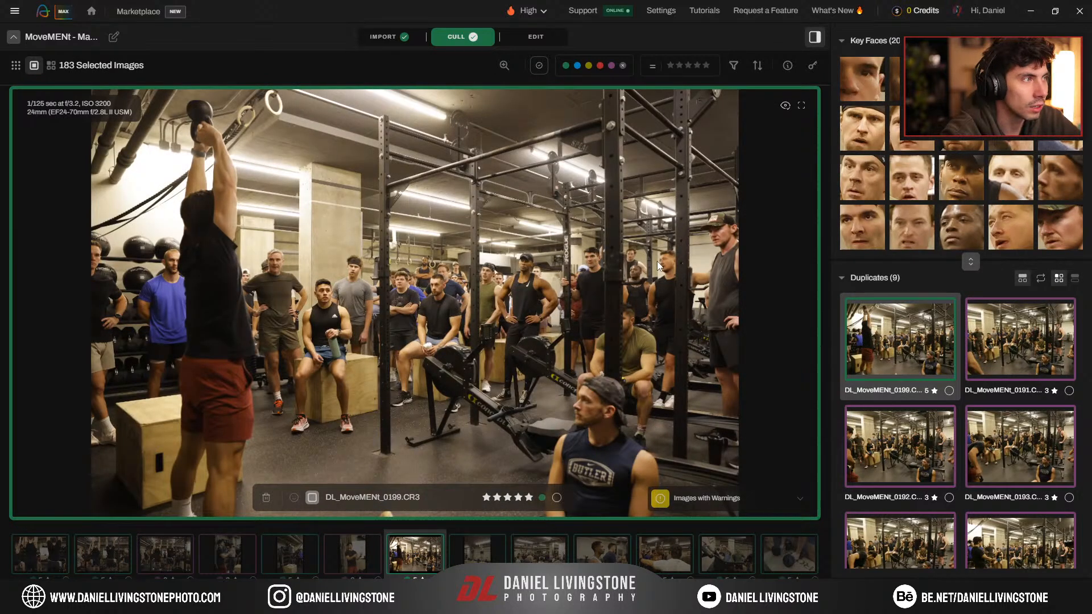
Step: Review the kettlebell demonstration duplicates through DL_MoveMENt_0198.CR3 and return to the top pick DL_MoveMENt_0199.CR3
{"action": "key", "text": "Right"}
{"action": "key", "text": "Right"}
{"action": "key", "text": "Right"}
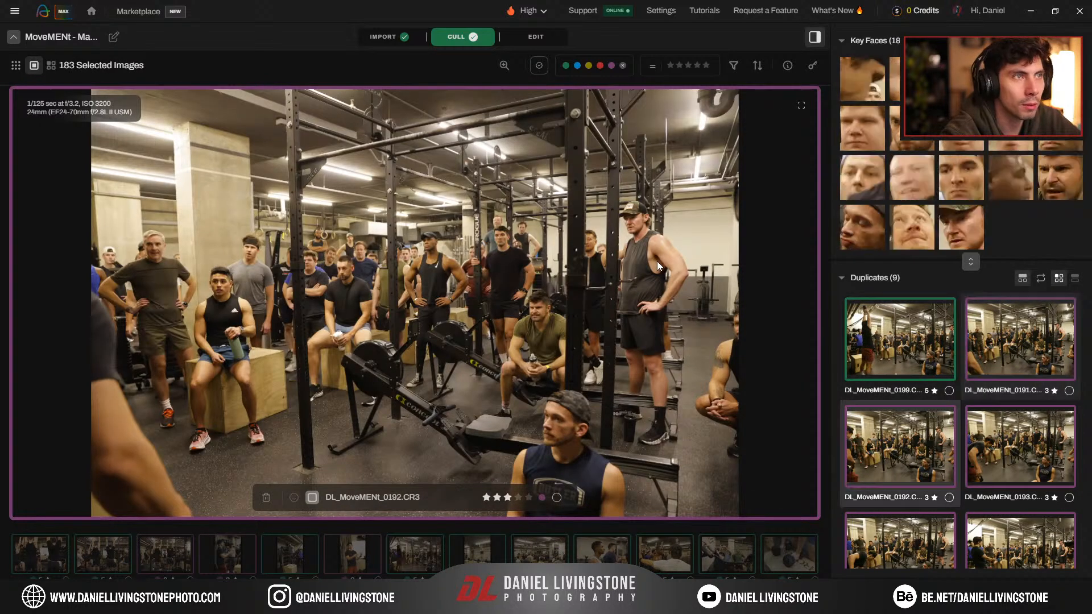
{"action": "key", "text": "Right"}
{"action": "key", "text": "Right"}
{"action": "key", "text": "Right"}
{"action": "key", "text": "Right"}
{"action": "key", "text": "Right"}
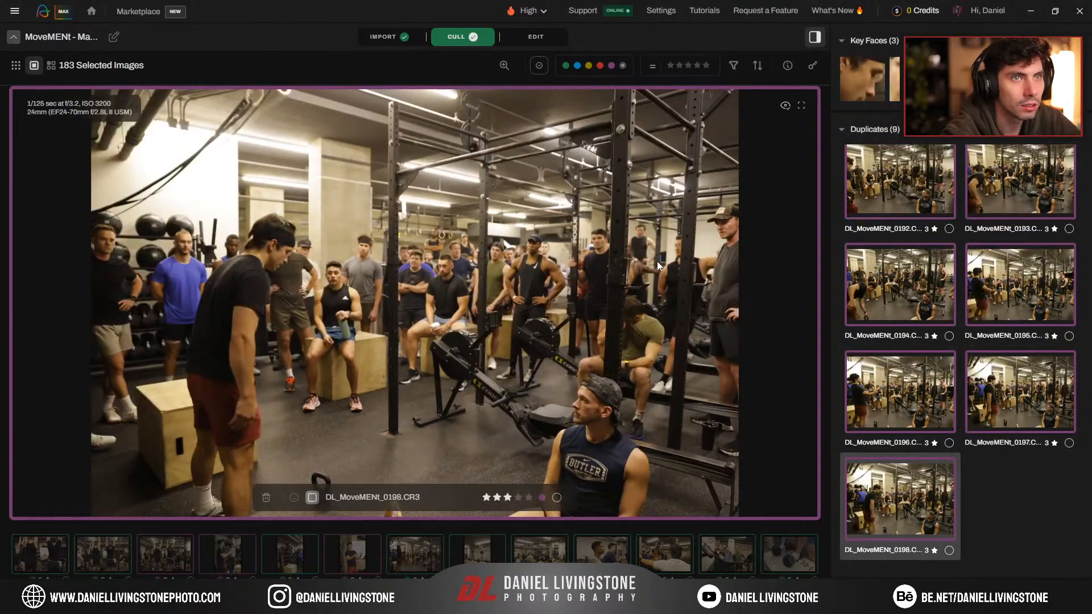
{"action": "key", "text": "Left"}
{"action": "key", "text": "Left"}
{"action": "key", "text": "Left"}
{"action": "key", "text": "Left"}
{"action": "key", "text": "Left"}
{"action": "key", "text": "Left"}
{"action": "key", "text": "Left"}
{"action": "key", "text": "Left"}
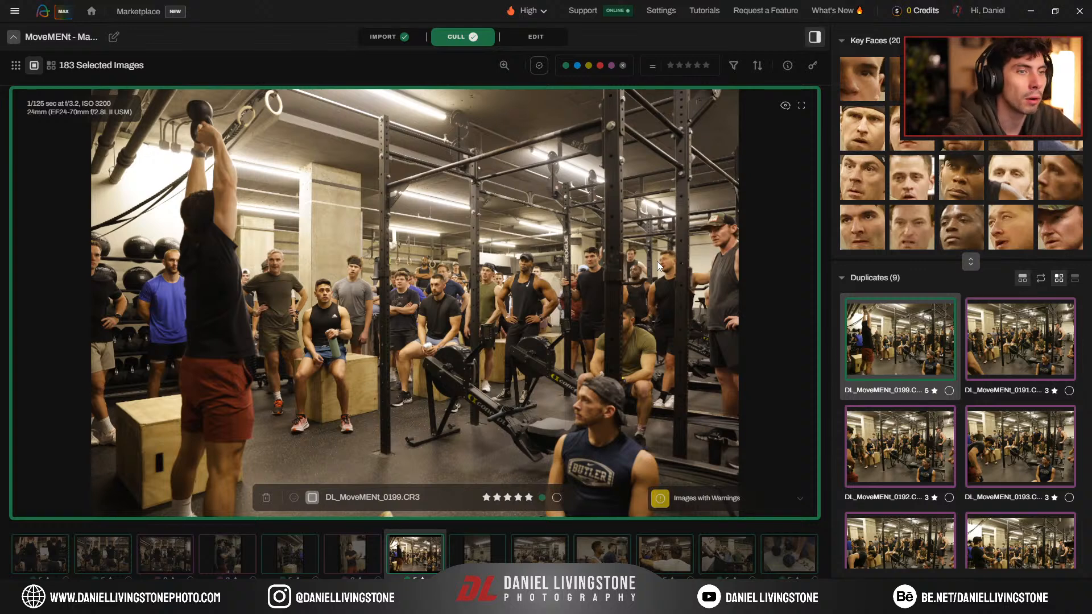
Step: Take DL_MoveMENt_0200.CR3 out of the selected images and check the crowd duplicates of DL_MoveMENt_0201.CR3
{"action": "key", "text": "Right"}
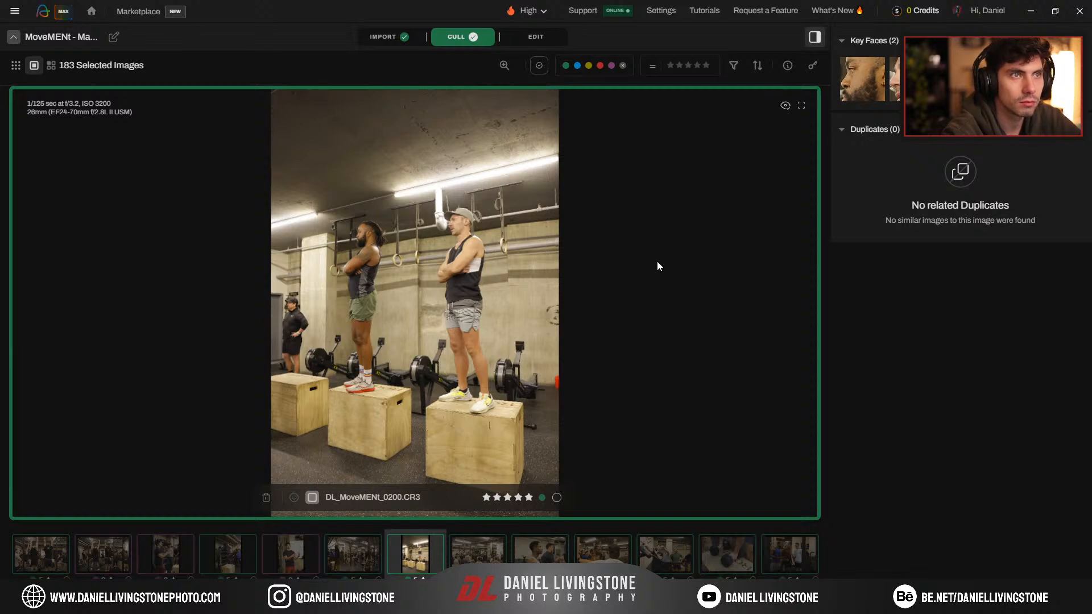
{"action": "key", "text": "x"}
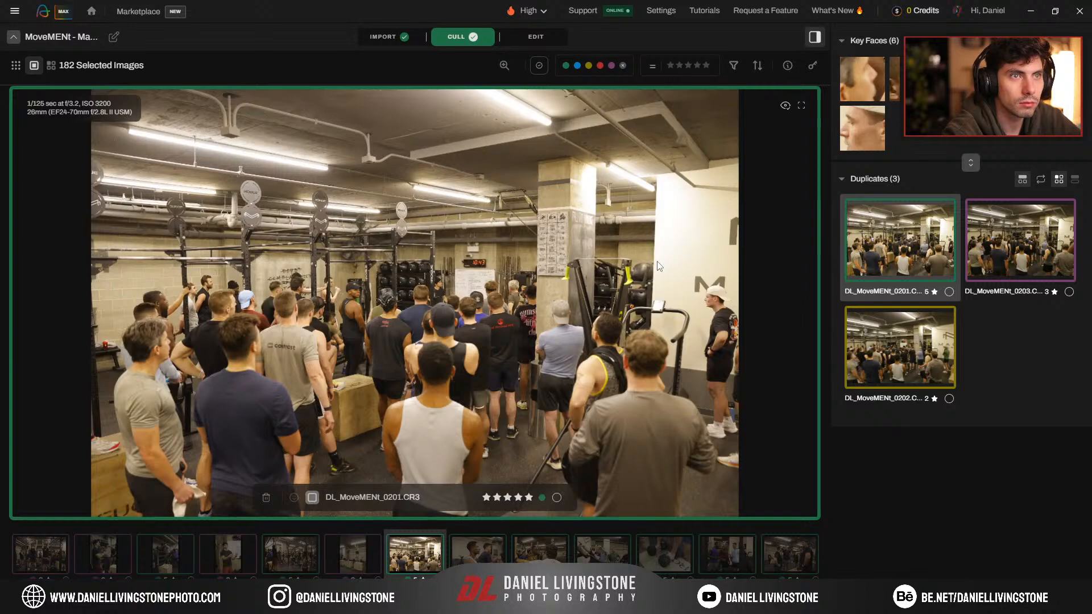
{"action": "key", "text": "Down"}
{"action": "key", "text": "Down"}
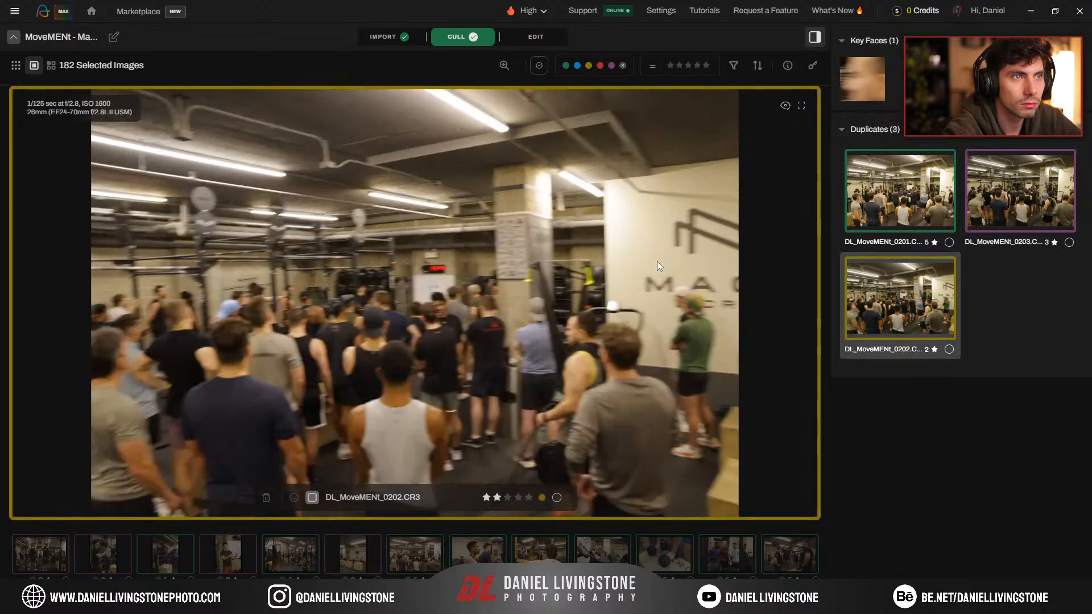
{"action": "key", "text": "Up"}
{"action": "key", "text": "Up"}
Step: Look over DL_MoveMENt_0204.CR3 and the top pick DL_MoveMENt_0206.CR3, then advance to DL_MoveMENt_0208.CR3
{"action": "key", "text": "Right"}
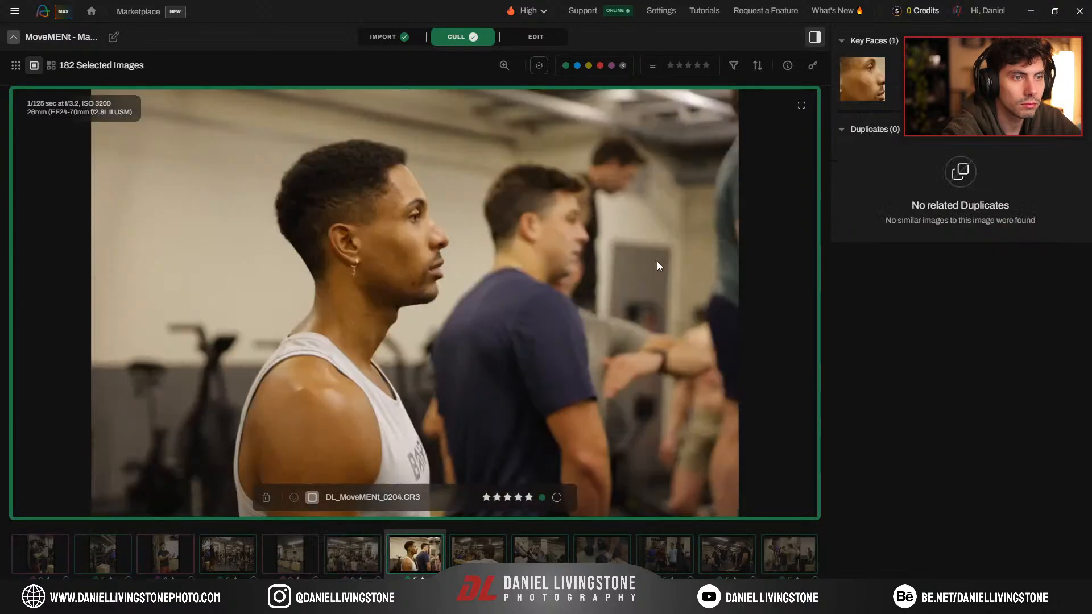
{"action": "key", "text": "Right"}
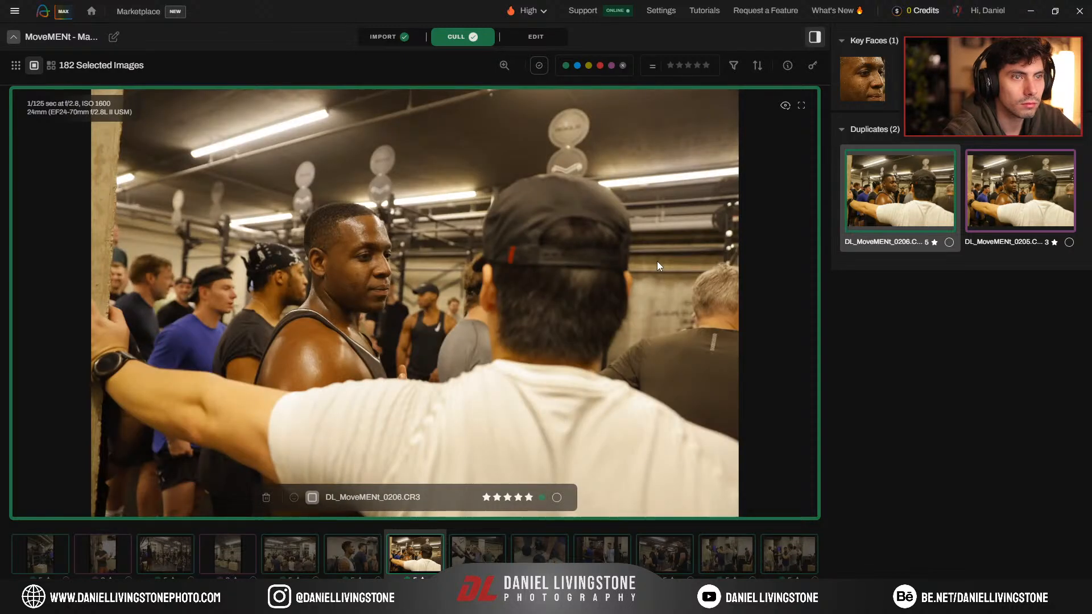
{"action": "key", "text": "Left"}
{"action": "key", "text": "Right"}
{"action": "key", "text": "Right"}
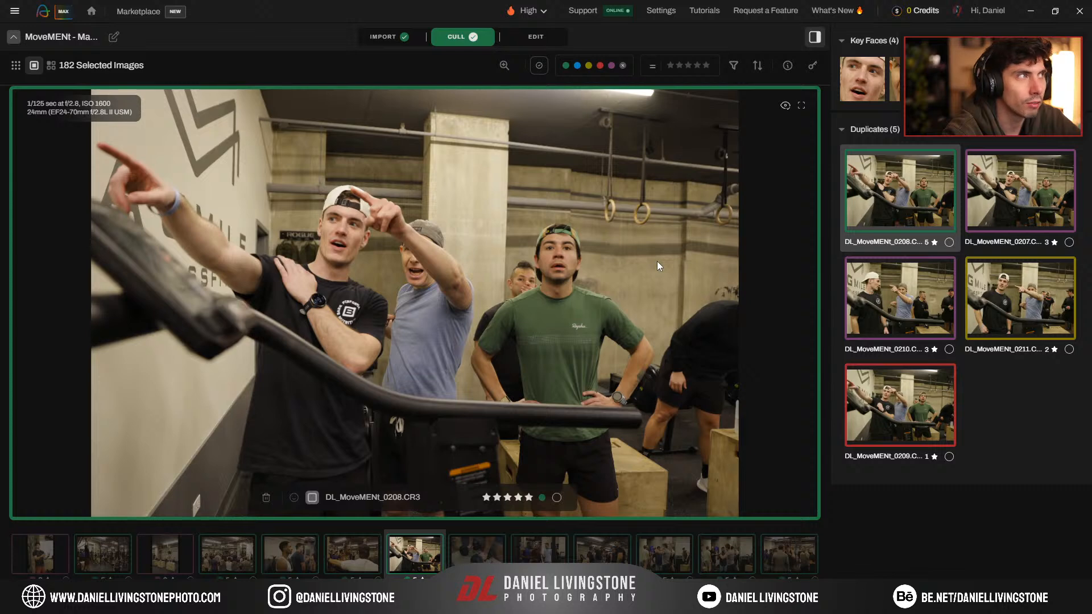
Step: Review the dumbbell close-up duplicates DL_MoveMENt_0212.CR3 to DL_MoveMENt_0214.CR3 and return to the top pick DL_MoveMENt_0215.CR3
{"action": "key", "text": "Left"}
{"action": "key", "text": "Right"}
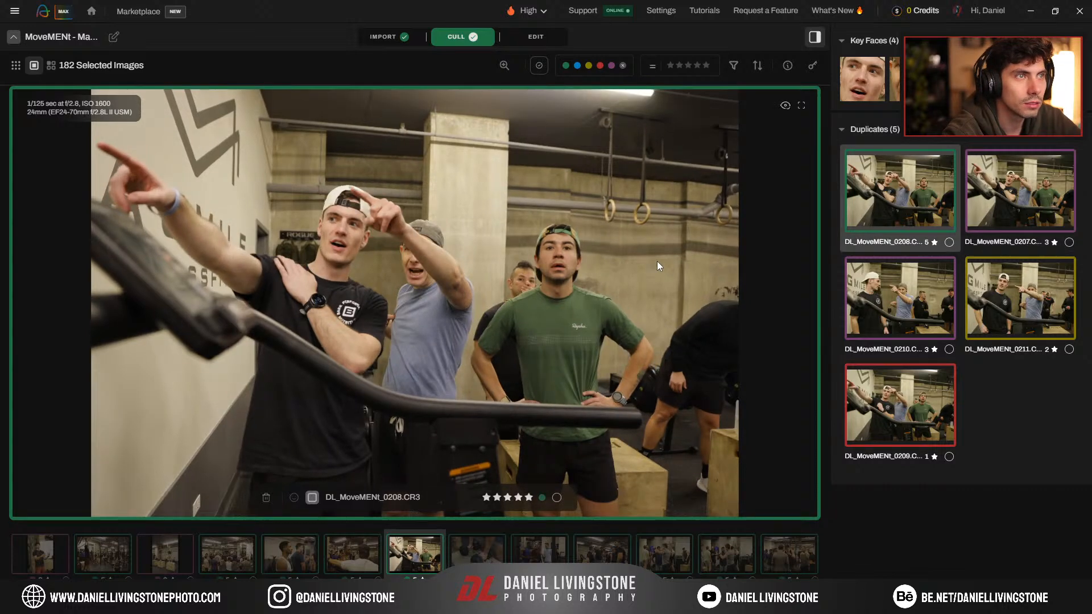
{"action": "key", "text": "Right"}
{"action": "key", "text": "Right"}
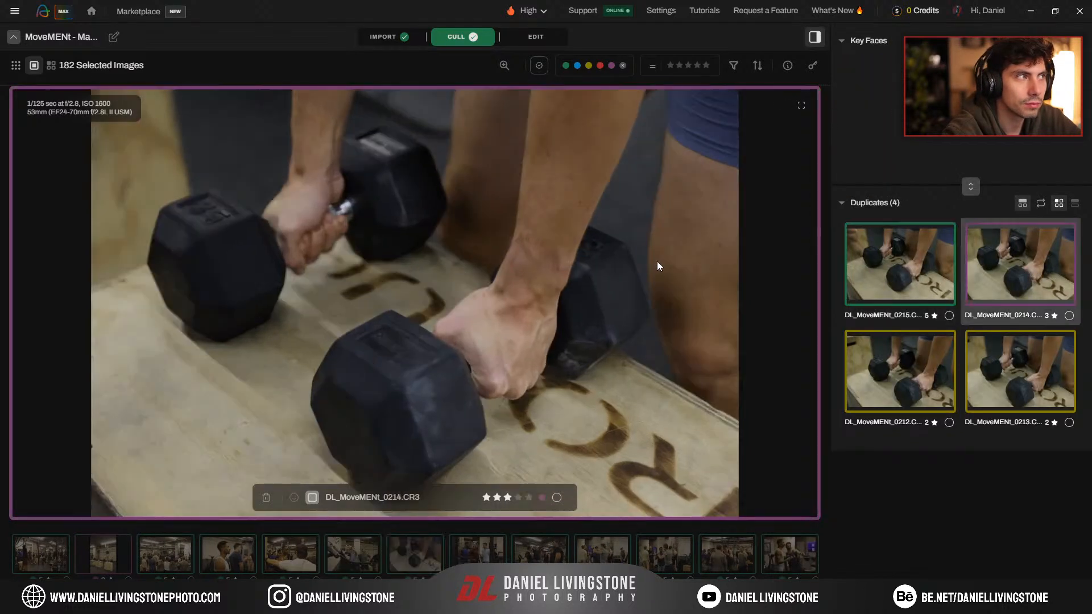
{"action": "key", "text": "Right"}
{"action": "key", "text": "Right"}
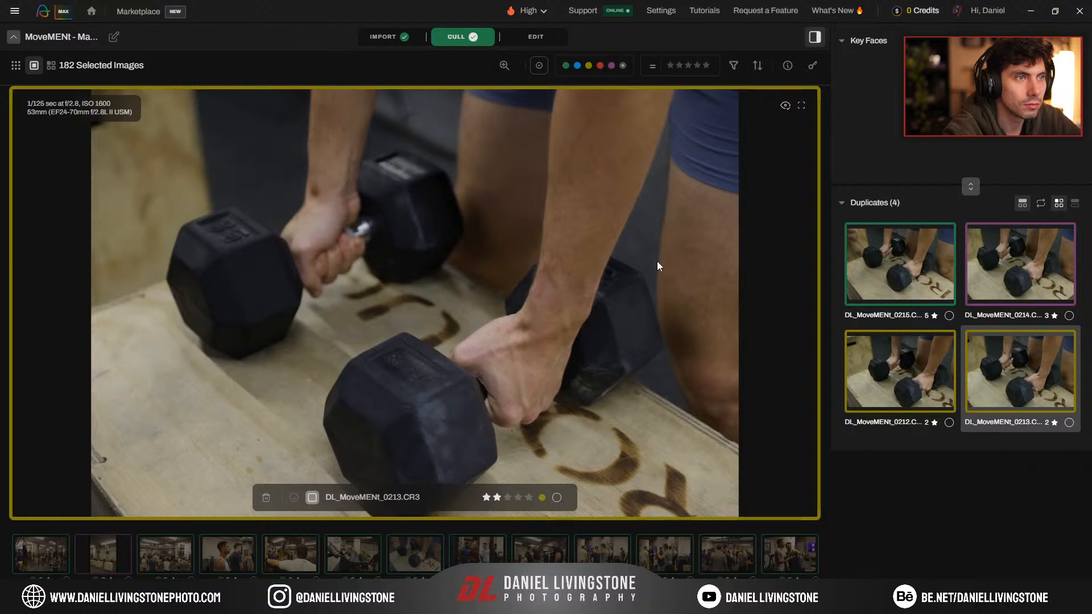
{"action": "key", "text": "Right"}
{"action": "key", "text": "Left"}
{"action": "key", "text": "Left"}
{"action": "key", "text": "Left"}
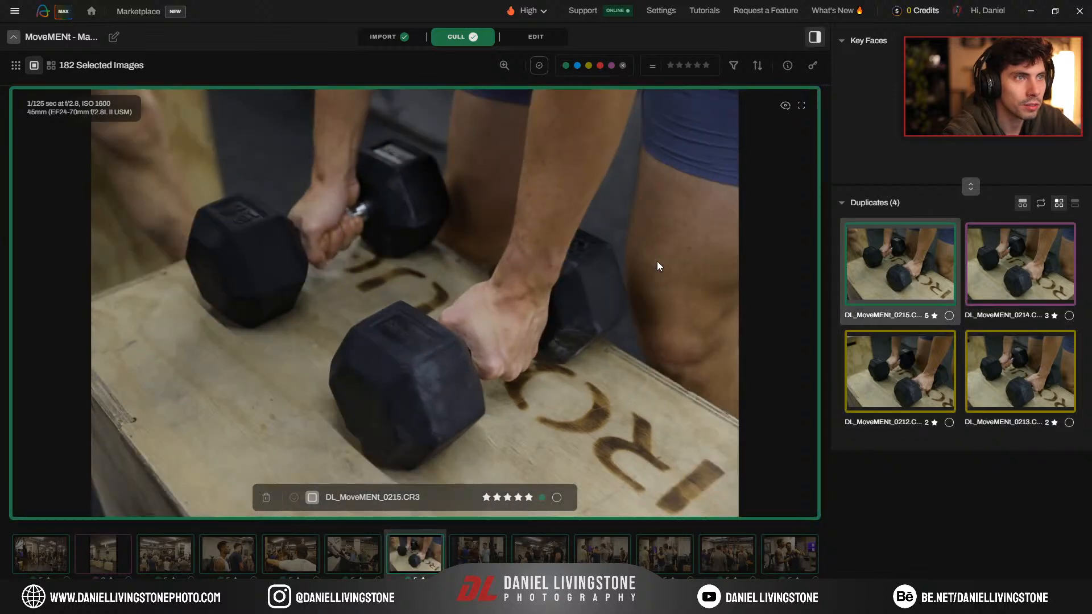
Step: Compare DL_MoveMENt_0217.CR3 with its duplicate DL_MoveMENt_0216.CR3, keep DL_MoveMENt_0217.CR3 at five stars, and advance to DL_MoveMENt_0221.CR3
{"action": "key", "text": "Right"}
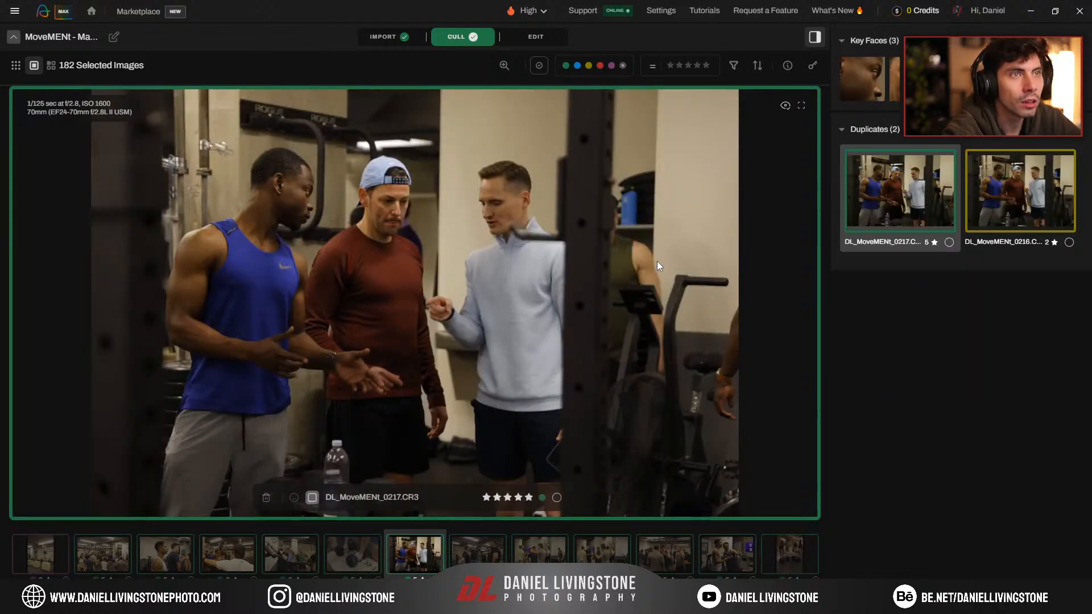
{"action": "key", "text": "3"}
{"action": "key", "text": "7"}
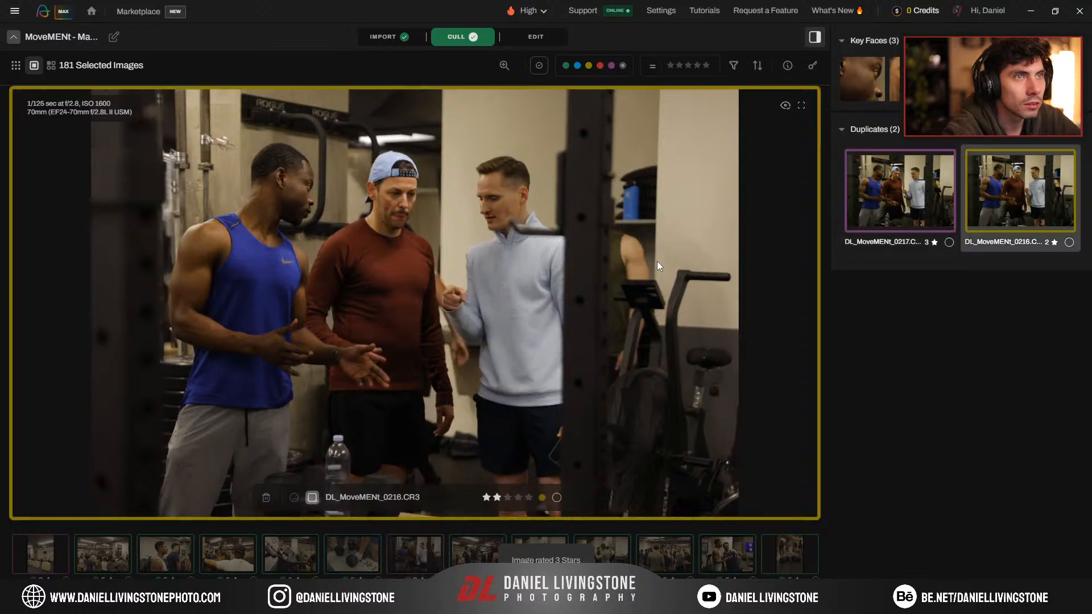
{"action": "key", "text": "Up"}
{"action": "key", "text": "5"}
{"action": "key", "text": "Right"}
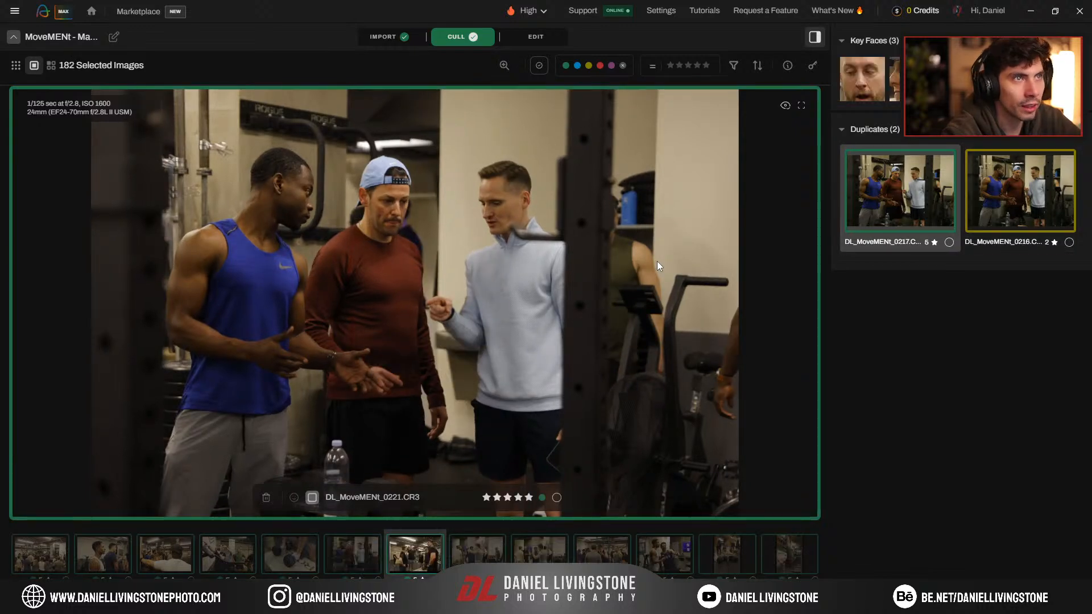
Step: Review the duplicates of DL_MoveMENt_0221.CR3, including DL_MoveMENt_0219.CR3 and DL_MoveMENt_0218.CR3, and rate DL_MoveMENt_0221.CR3 three stars
{"action": "key", "text": "Down"}
{"action": "key", "text": "Down"}
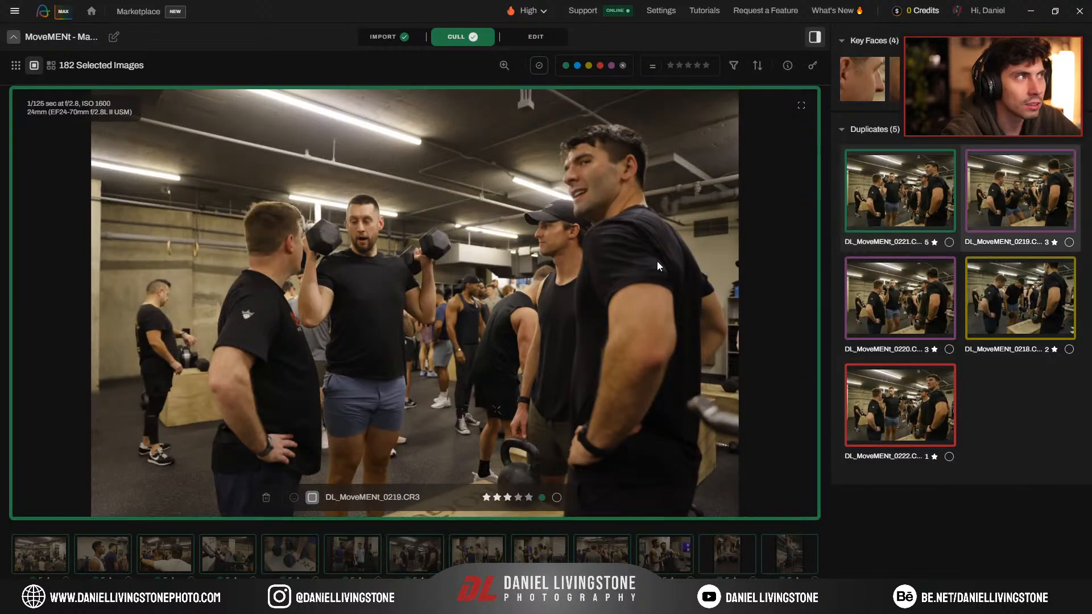
{"action": "key", "text": "Down"}
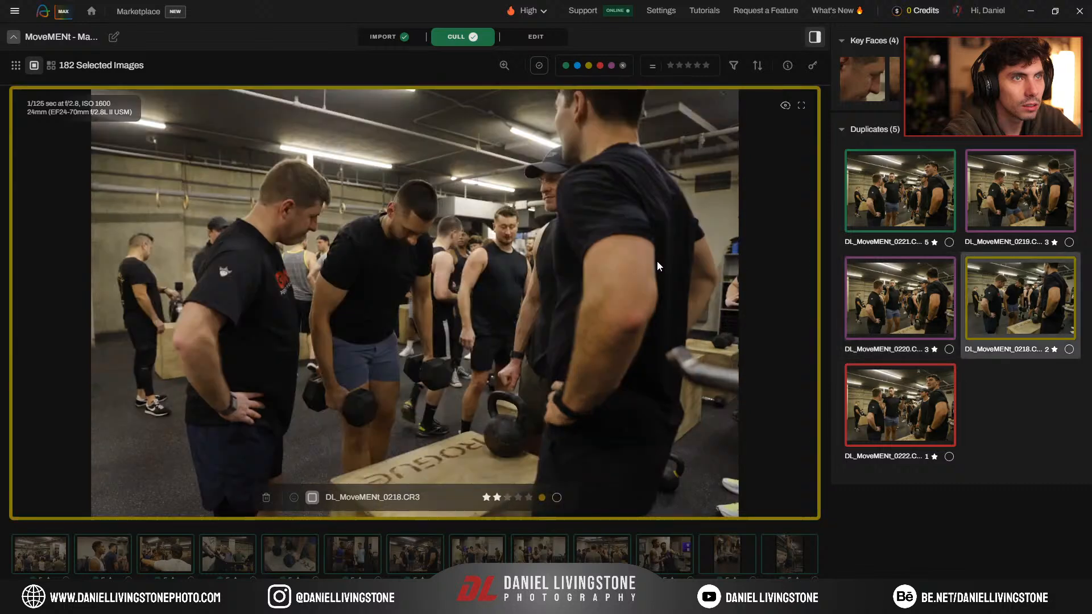
{"action": "key", "text": "Down"}
{"action": "key", "text": "Up"}
{"action": "key", "text": "Up"}
{"action": "key", "text": "Up"}
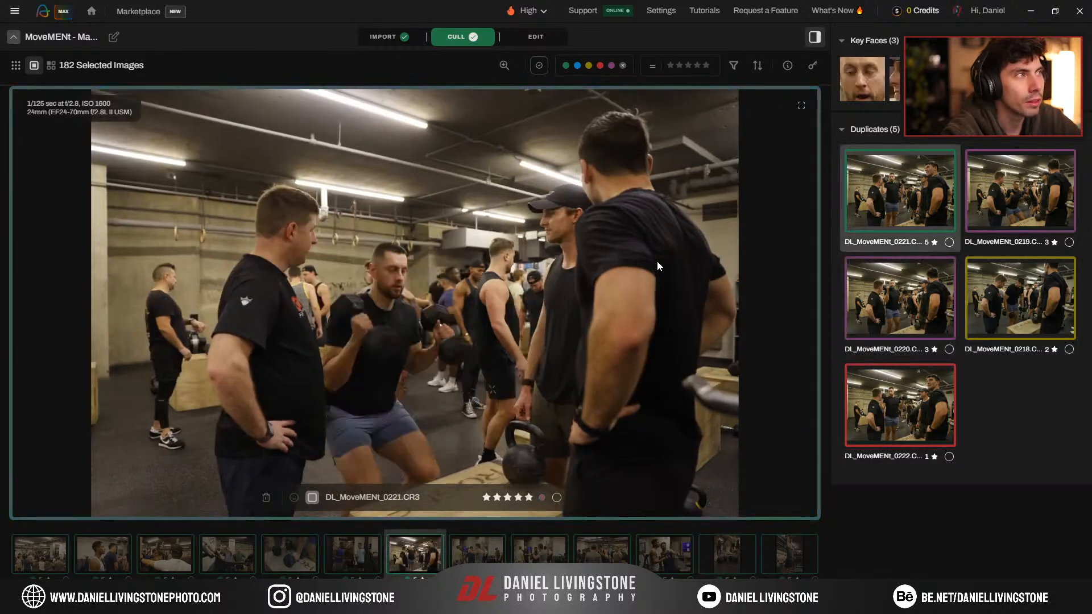
{"action": "key", "text": "3"}
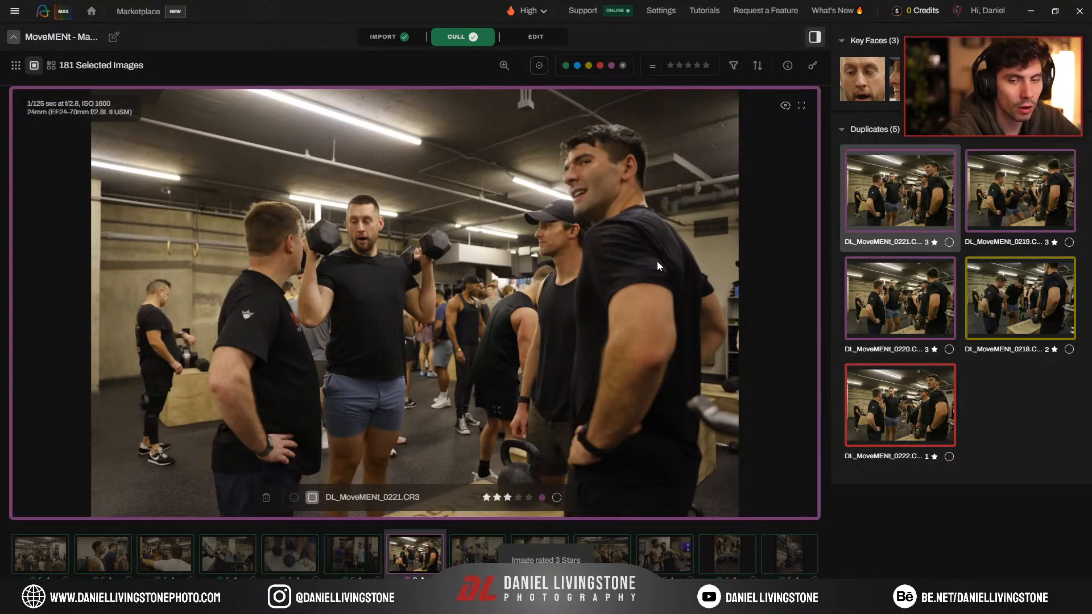
Step: Take DL_MoveMENt_0223.CR3 out of the selected images, and swap ratings to give DL_MoveMENt_0224.CR3 five stars and DL_MoveMENt_0225.CR3 three
{"action": "key", "text": "Right"}
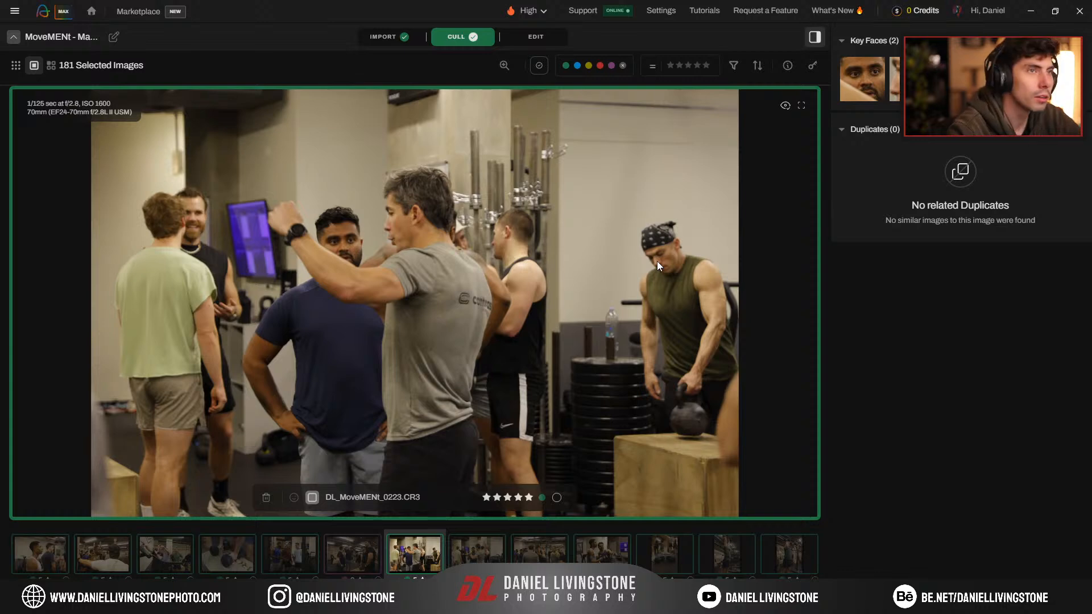
{"action": "key", "text": "Right"}
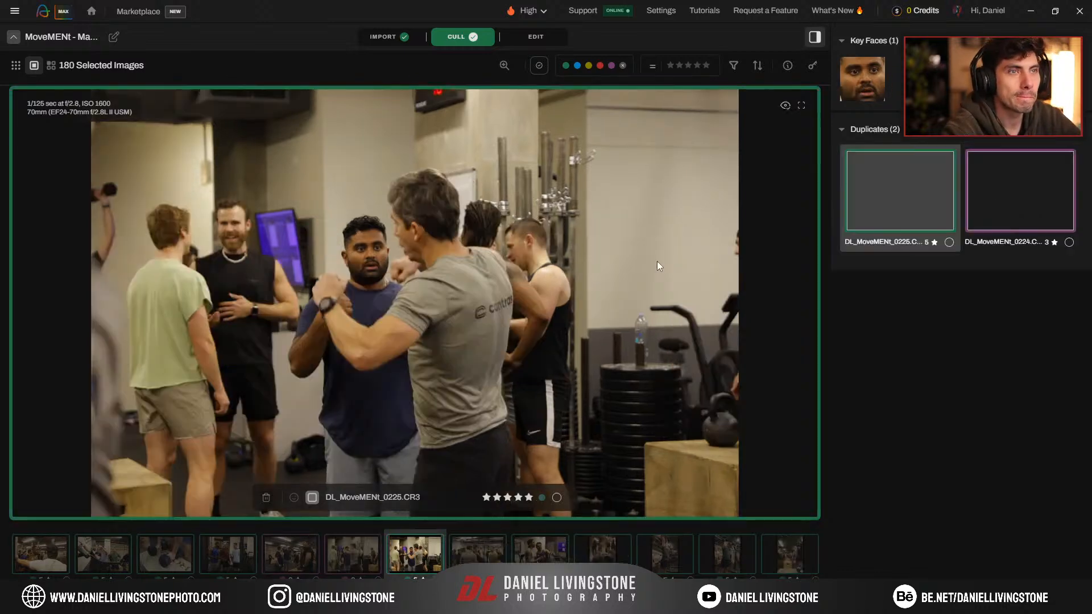
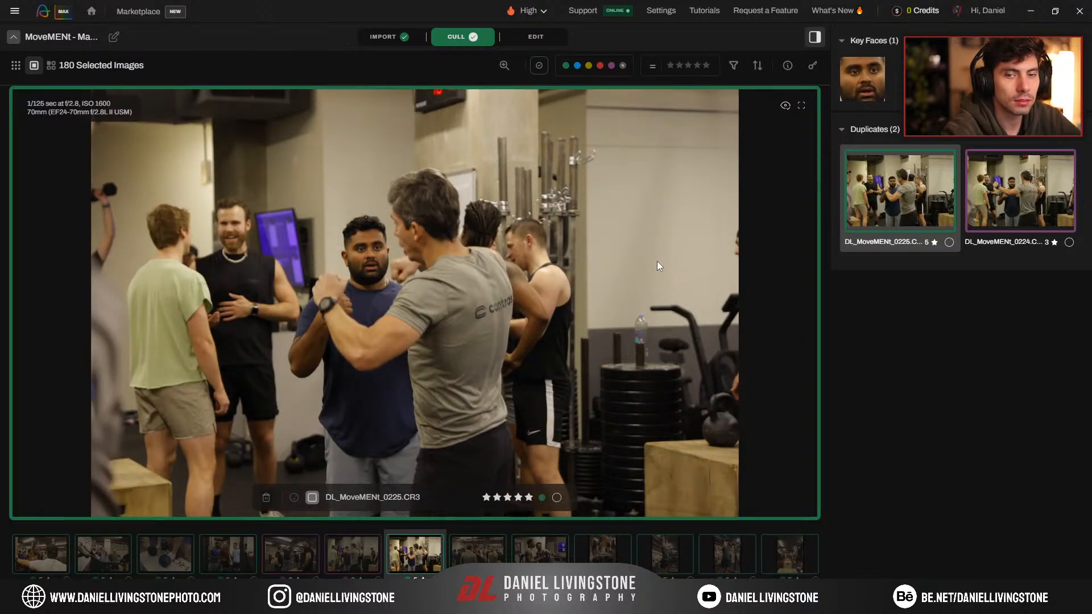
{"action": "key", "text": "Down"}
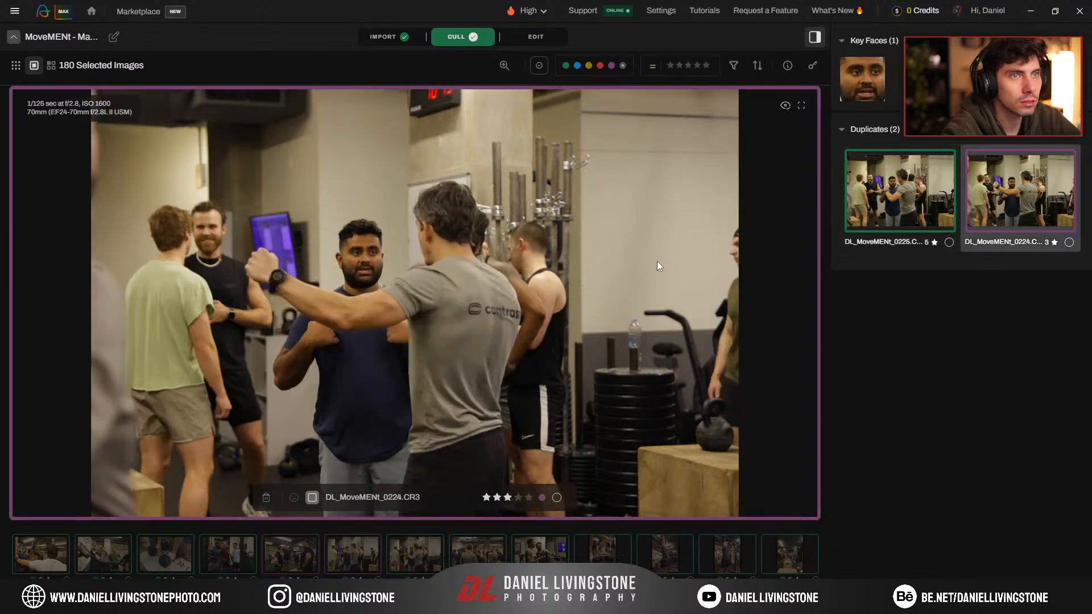
{"action": "key", "text": "Up"}
{"action": "key", "text": "Down"}
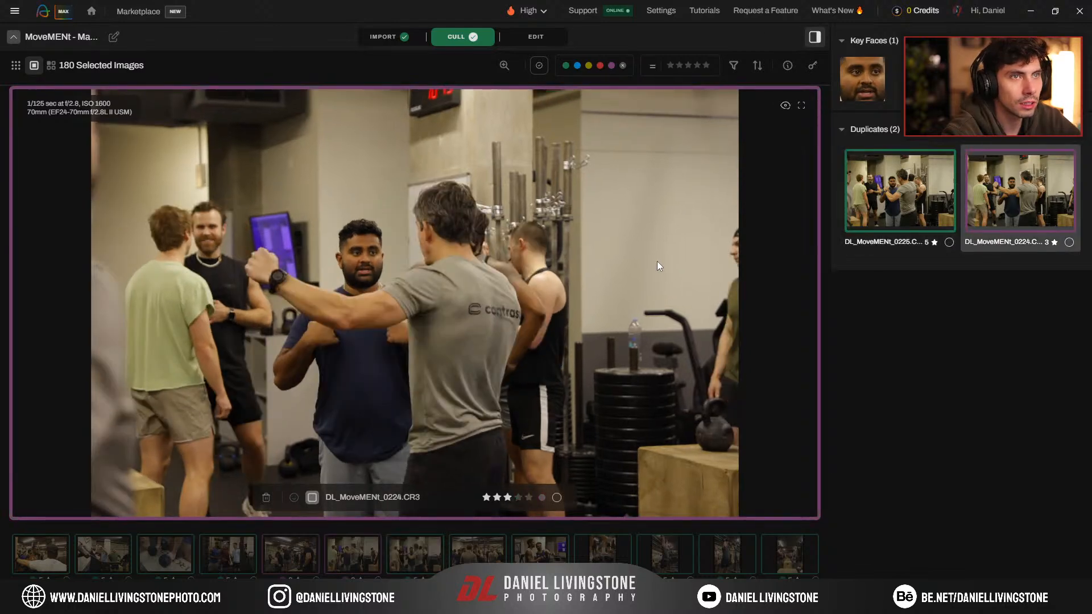
{"action": "key", "text": "s"}
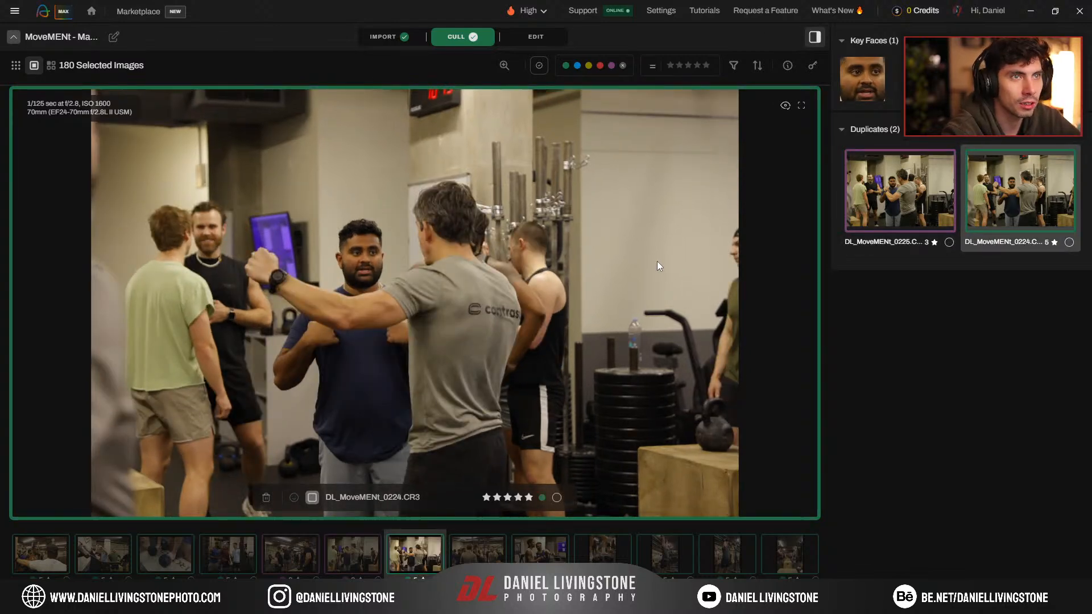
Step: Review the duplicates of DL_MoveMENt_0227.CR3, rate DL_MoveMENt_0229.CR3 and DL_MoveMENt_0230.CR3 five stars, and advance to DL_MoveMENt_0233.CR3
{"action": "key", "text": "Right"}
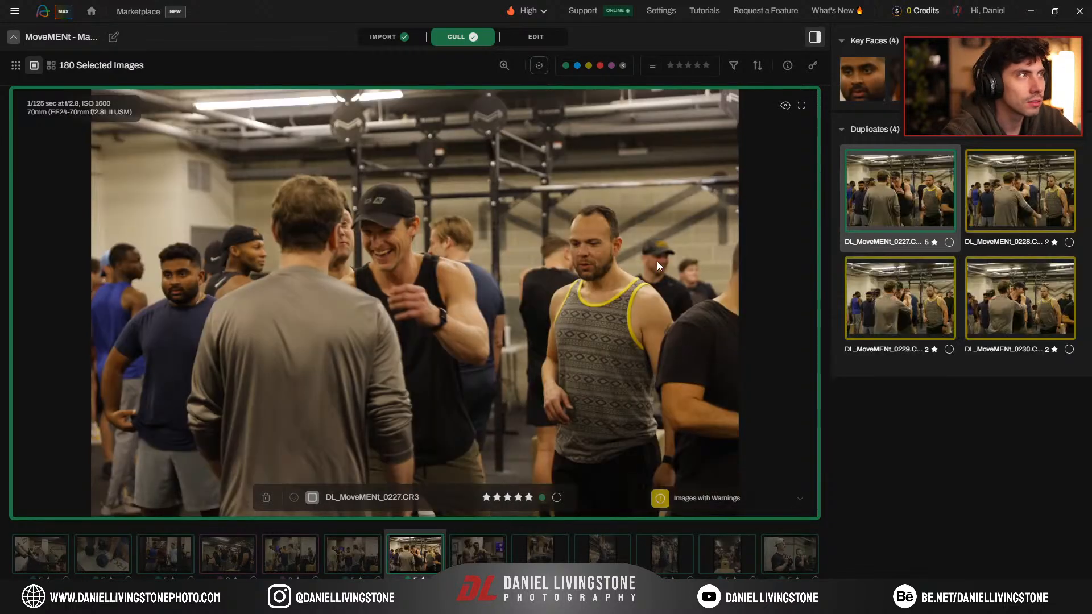
{"action": "key", "text": "Right"}
{"action": "key", "text": "Right"}
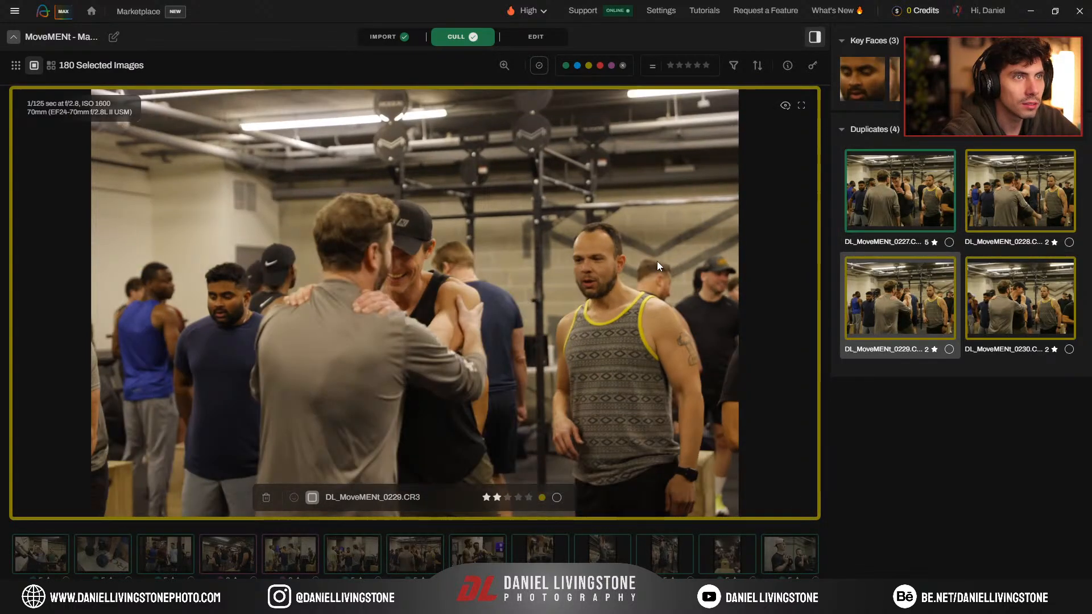
{"action": "key", "text": "5"}
{"action": "key", "text": "Right"}
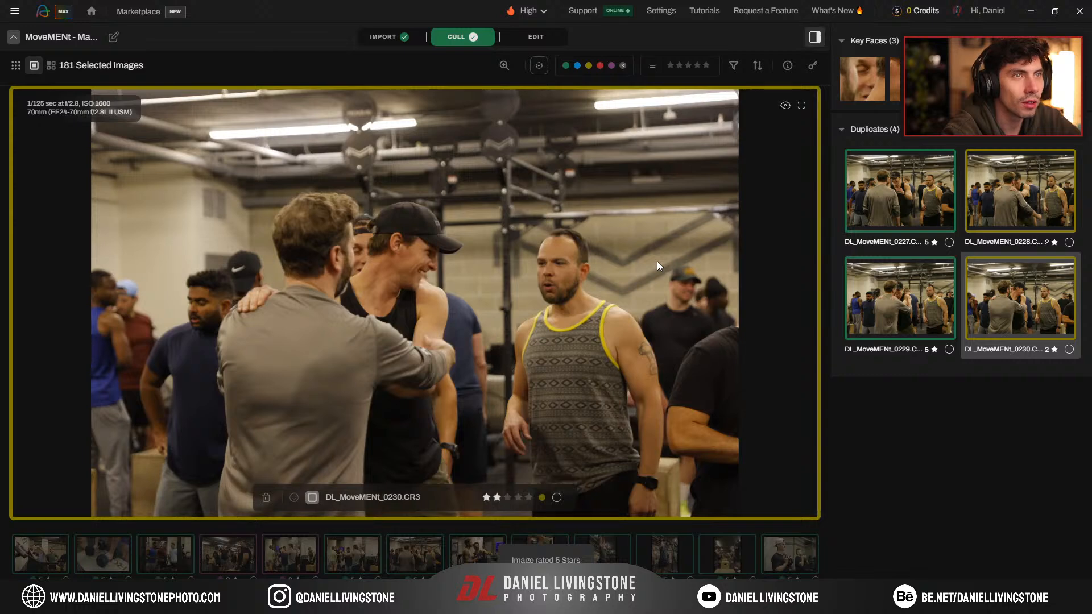
{"action": "key", "text": "5"}
{"action": "key", "text": "Left"}
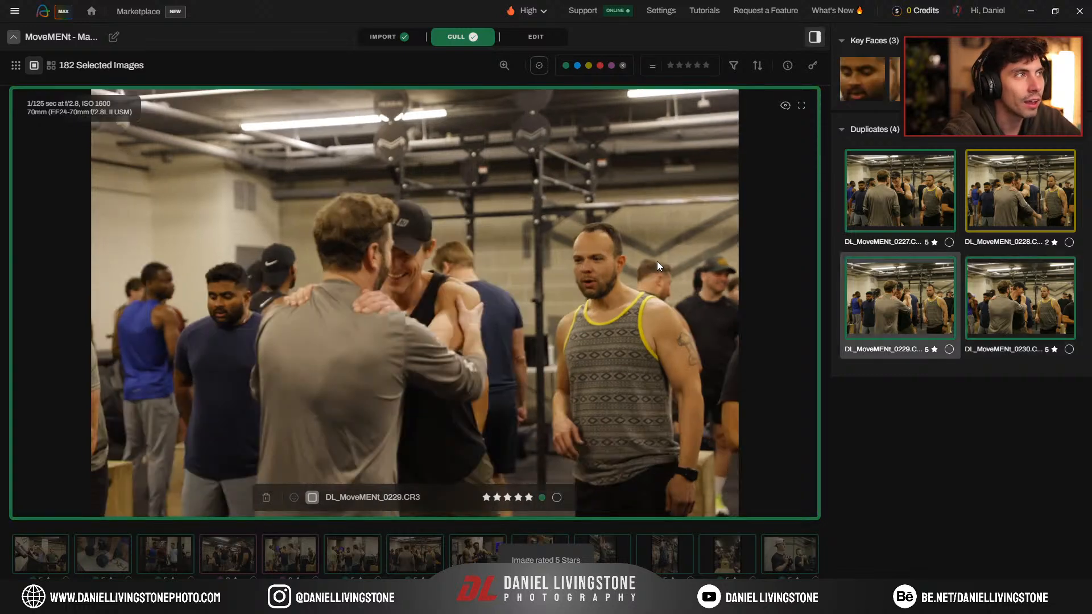
{"action": "key", "text": "Down"}
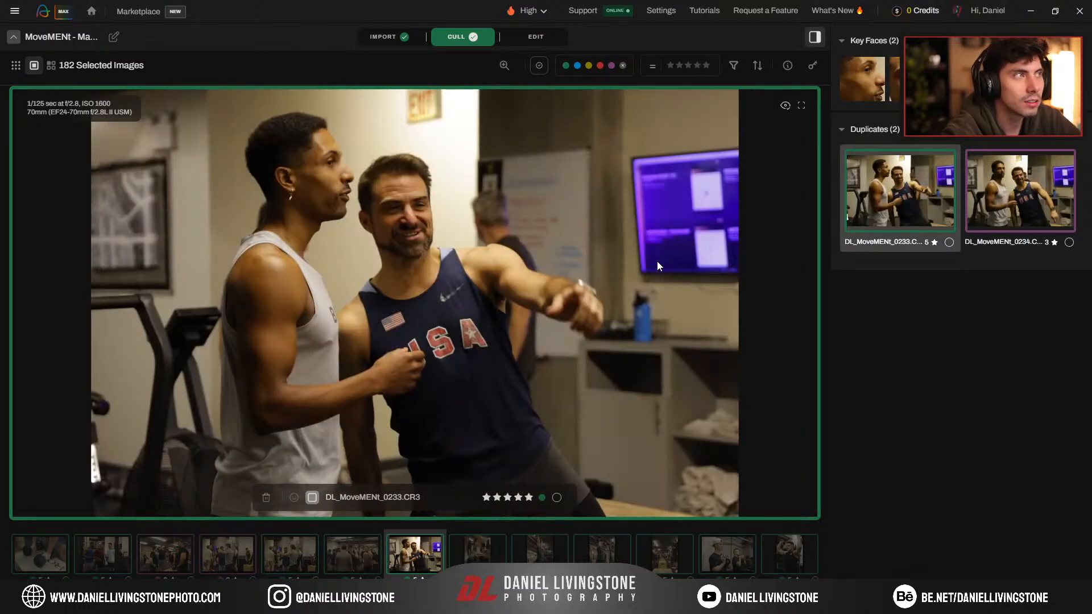
Step: Check the duplicate DL_MoveMENt_0234.CR3, rate DL_MoveMENt_0233.CR3 three stars, and advance to DL_MoveMENt_0237.CR3
{"action": "key", "text": "Right"}
{"action": "key", "text": "Up"}
{"action": "key", "text": "3"}
{"action": "key", "text": "Right"}
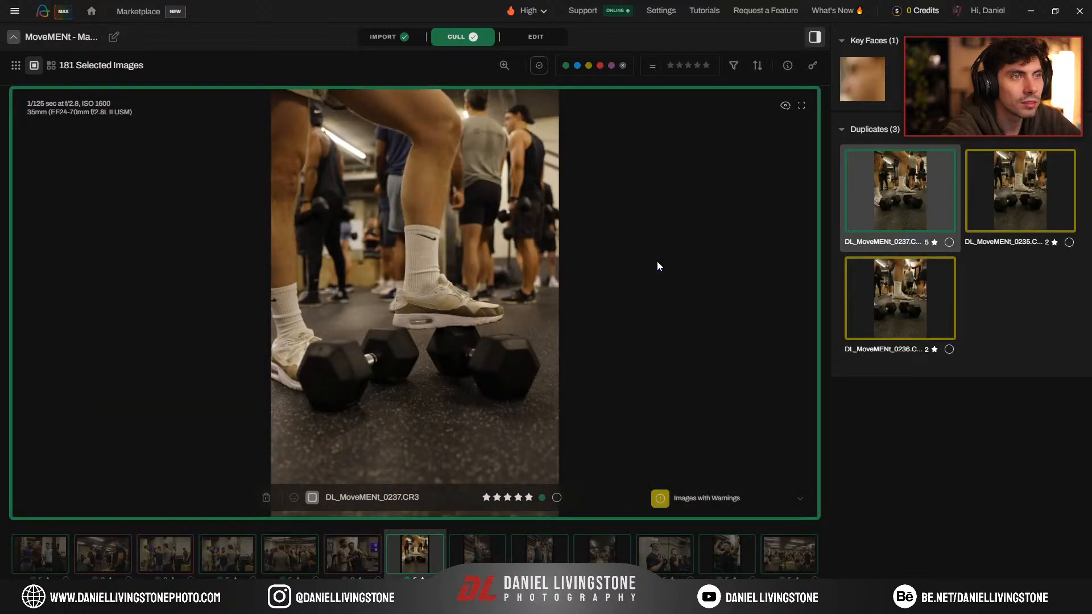
Step: Compare the shoe-and-dumbbell duplicates, swap ratings to give DL_MoveMENt_0235.CR3 five stars and DL_MoveMENt_0237.CR3 two, and advance to DL_MoveMENt_0238.CR3
{"action": "key", "text": "Right"}
{"action": "key", "text": "Right"}
{"action": "key", "text": "Left"}
{"action": "key", "text": "Left"}
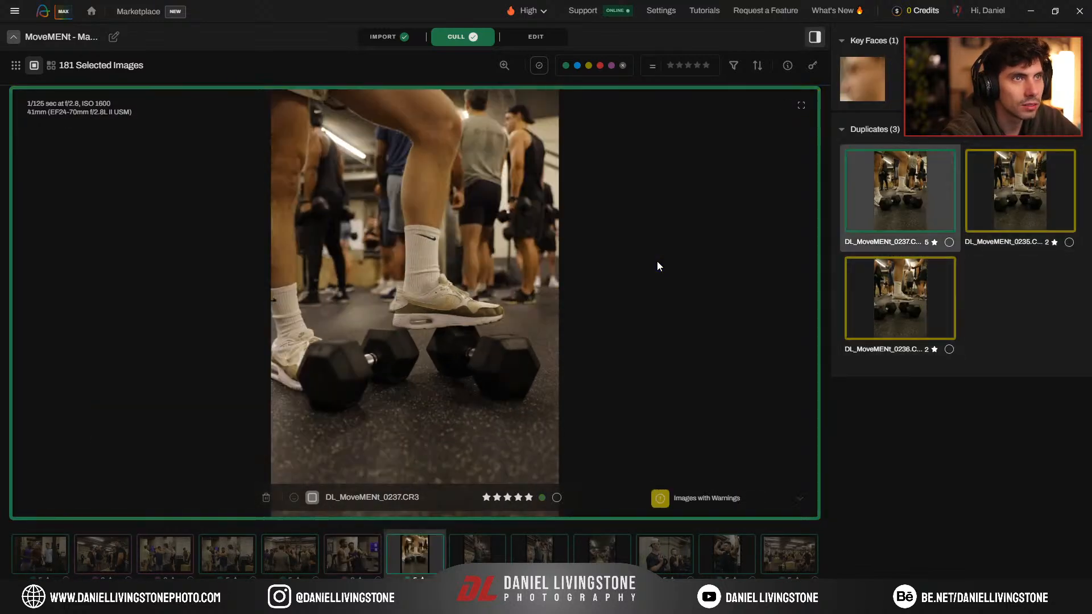
{"action": "key", "text": "Right"}
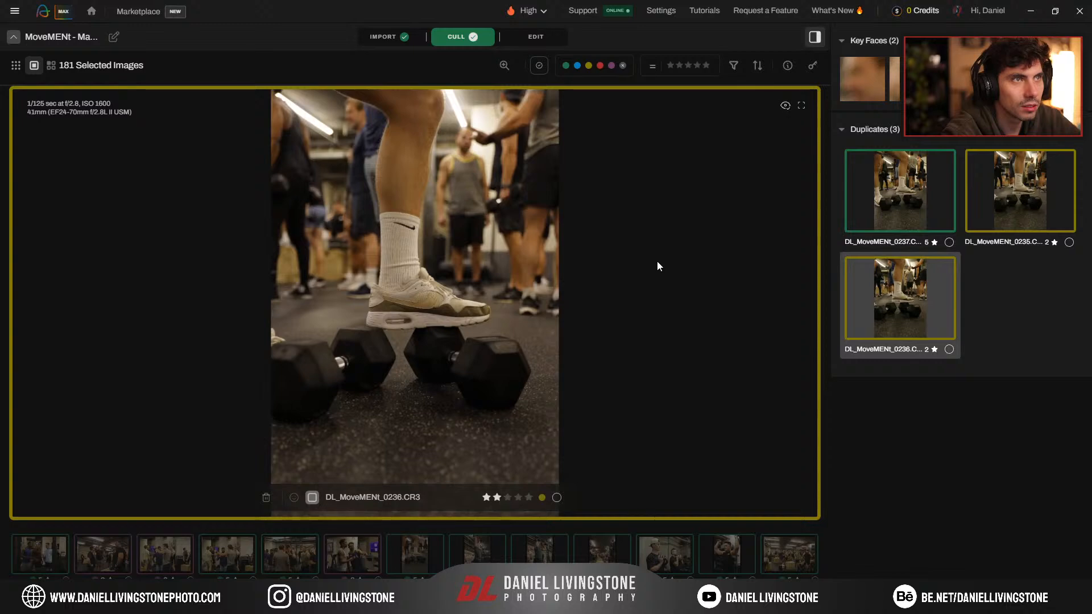
{"action": "key", "text": "5"}
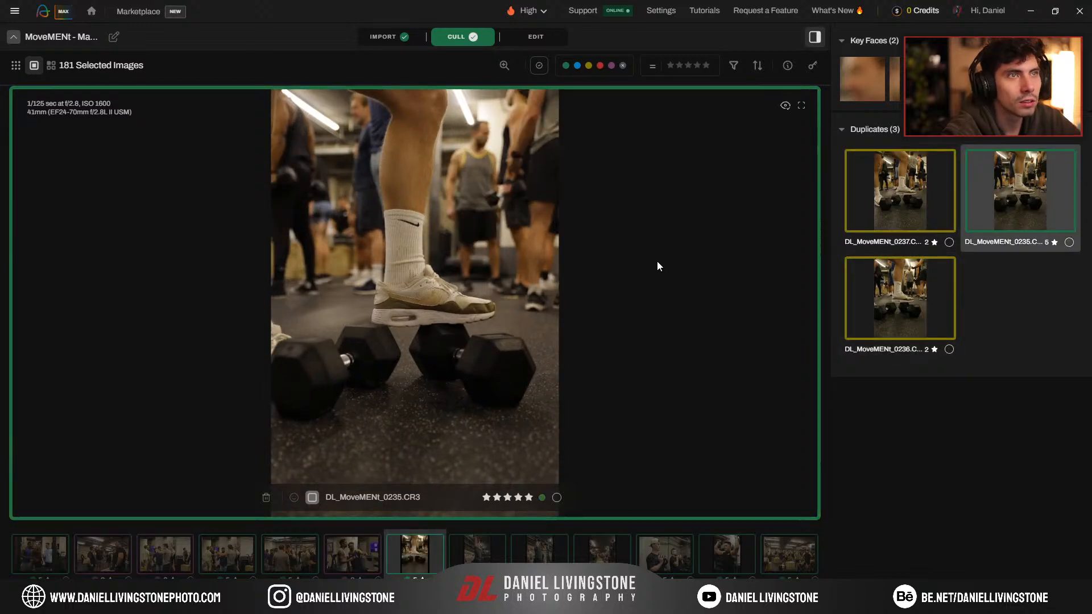
{"action": "key", "text": "Left"}
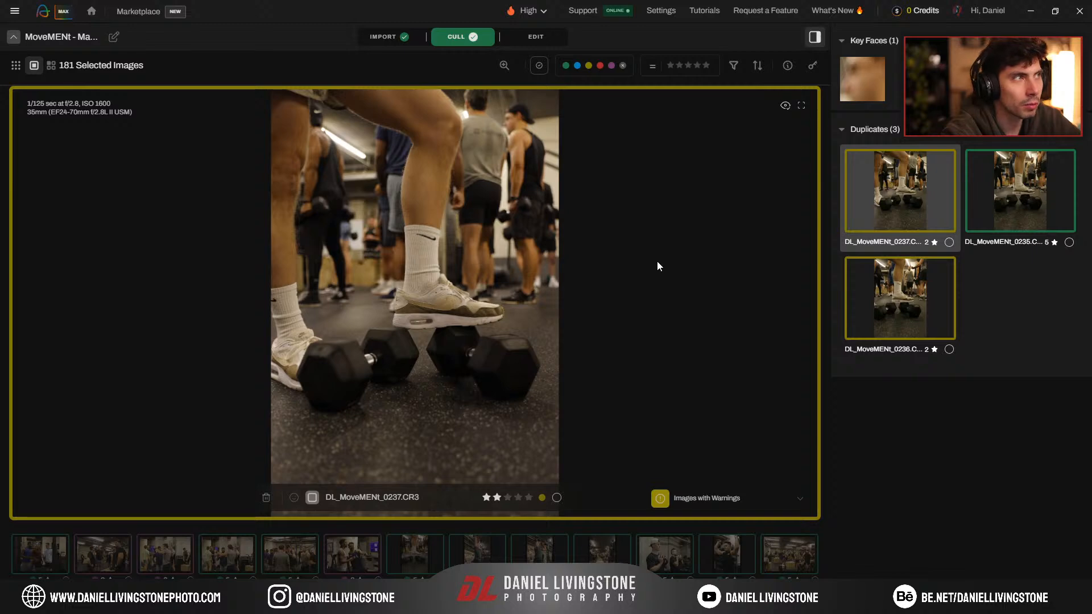
{"action": "key", "text": "Down"}
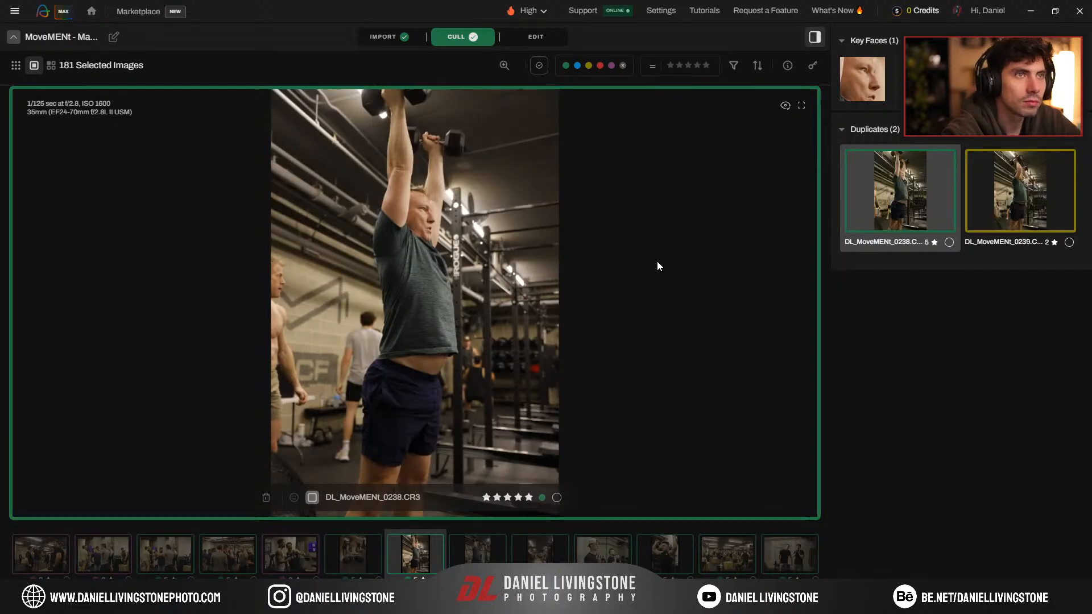
Step: Compare DL_MoveMENt_0244.CR3 with its duplicates, and swap ratings to give DL_MoveMENt_0242.CR3 five stars and DL_MoveMENt_0244.CR3 three
{"action": "key", "text": "Down"}
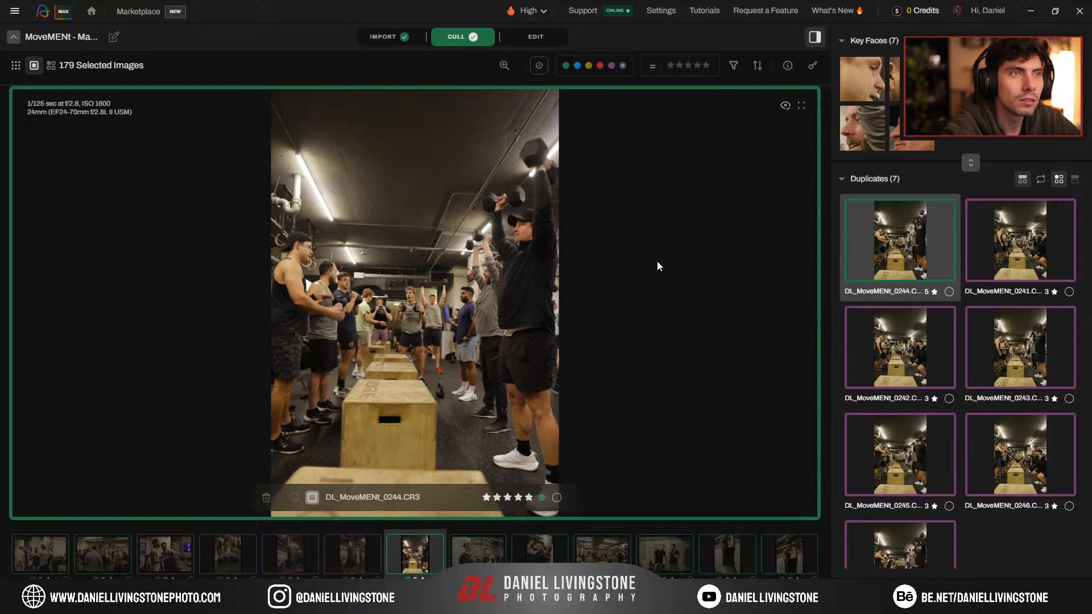
{"action": "key", "text": "Right"}
{"action": "key", "text": "Left"}
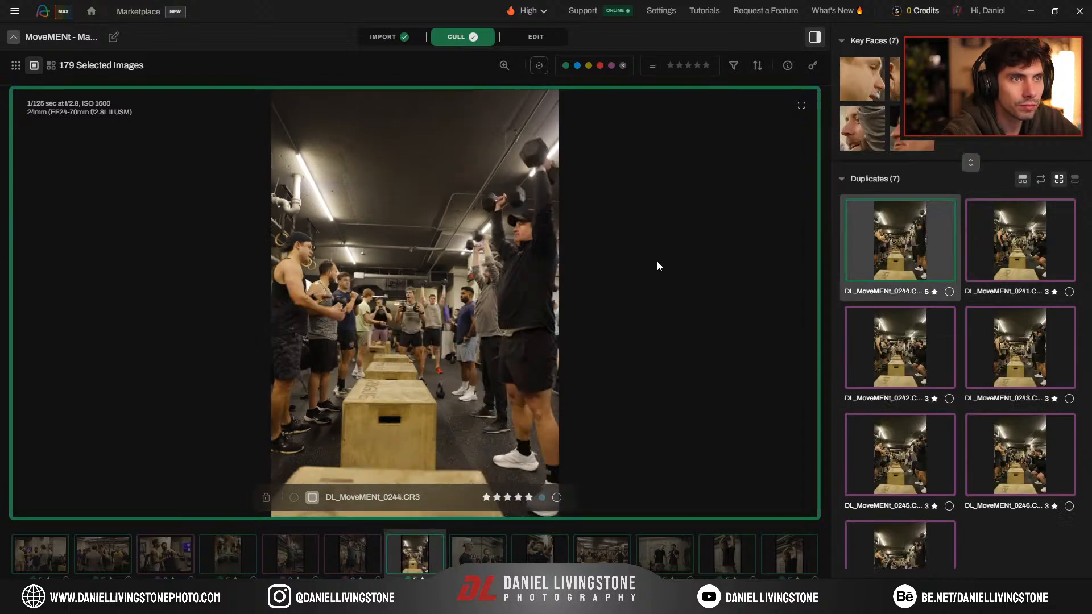
{"action": "key", "text": "Right"}
{"action": "key", "text": "Right"}
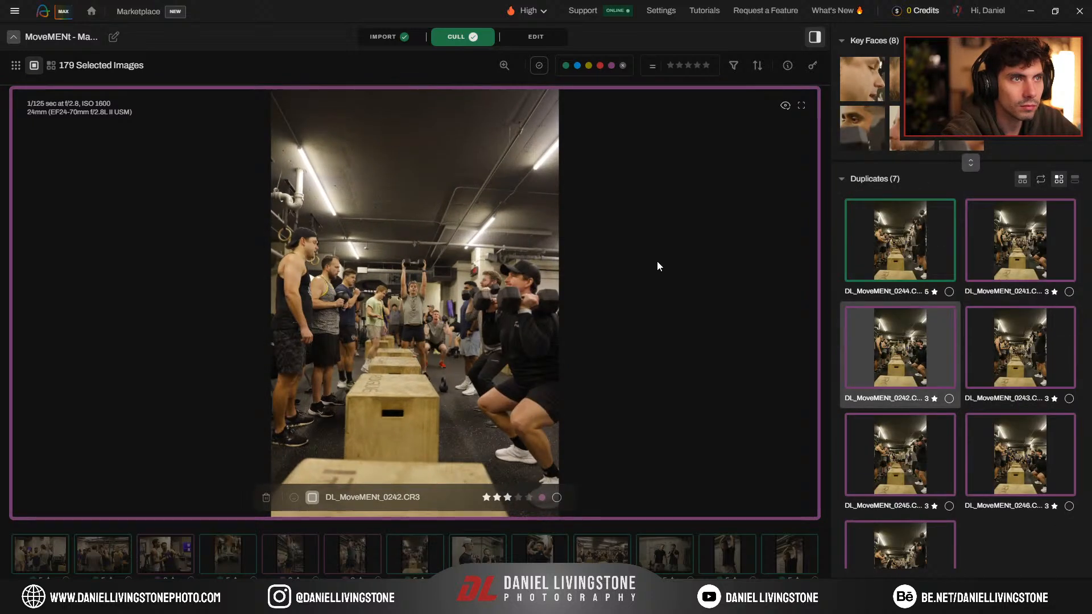
{"action": "key", "text": "Left"}
{"action": "key", "text": "Left"}
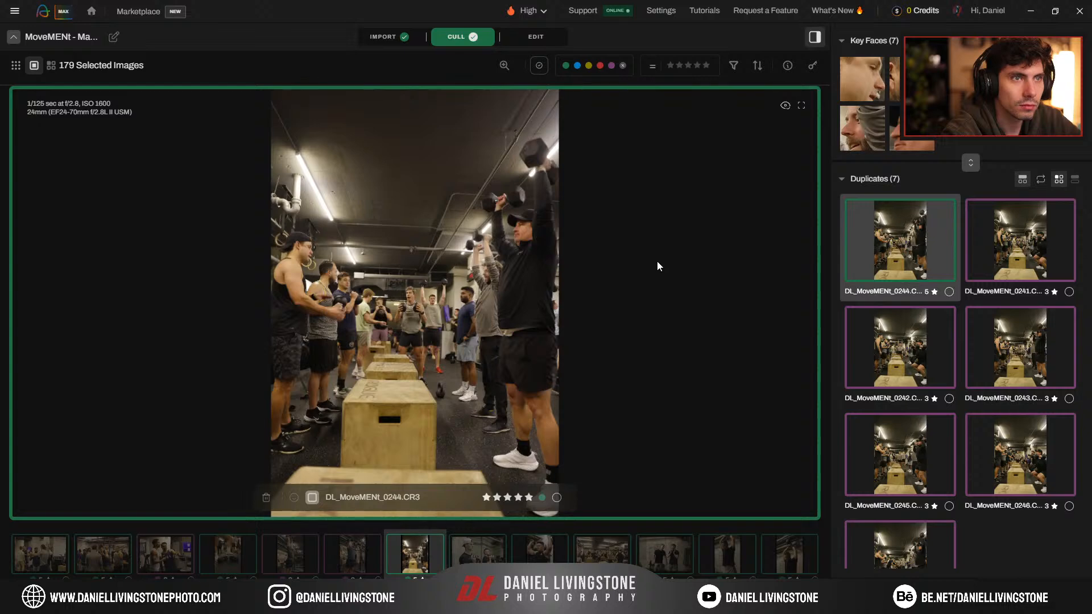
{"action": "key", "text": "Right"}
{"action": "key", "text": "Right"}
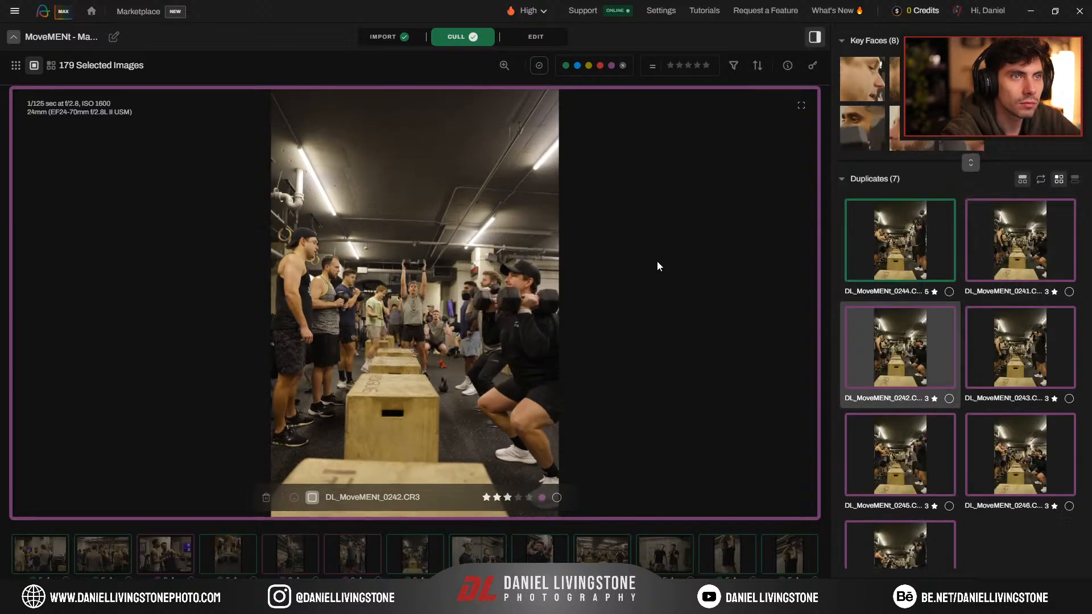
{"action": "key", "text": "5"}
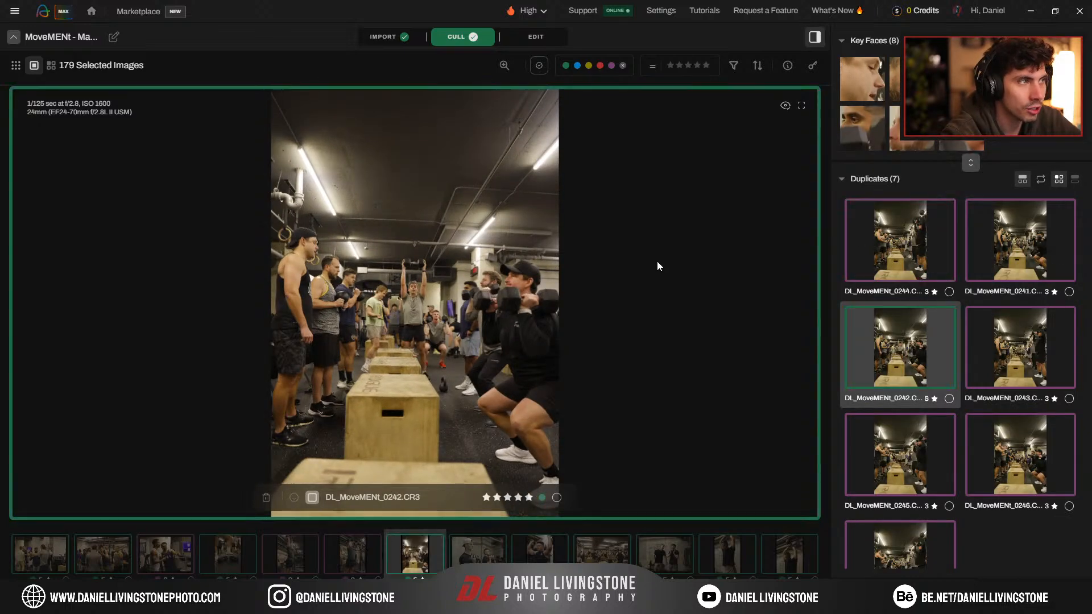
Step: Compare DL_MoveMENt_0242.CR3 with its box-and-dumbbell duplicates, including DL_MoveMENt_0244.CR3, DL_MoveMENt_0245.CR3 and DL_MoveMENt_0246.CR3
{"action": "key", "text": "Right"}
{"action": "key", "text": "Right"}
{"action": "key", "text": "Right"}
{"action": "key", "text": "Left"}
{"action": "key", "text": "Left"}
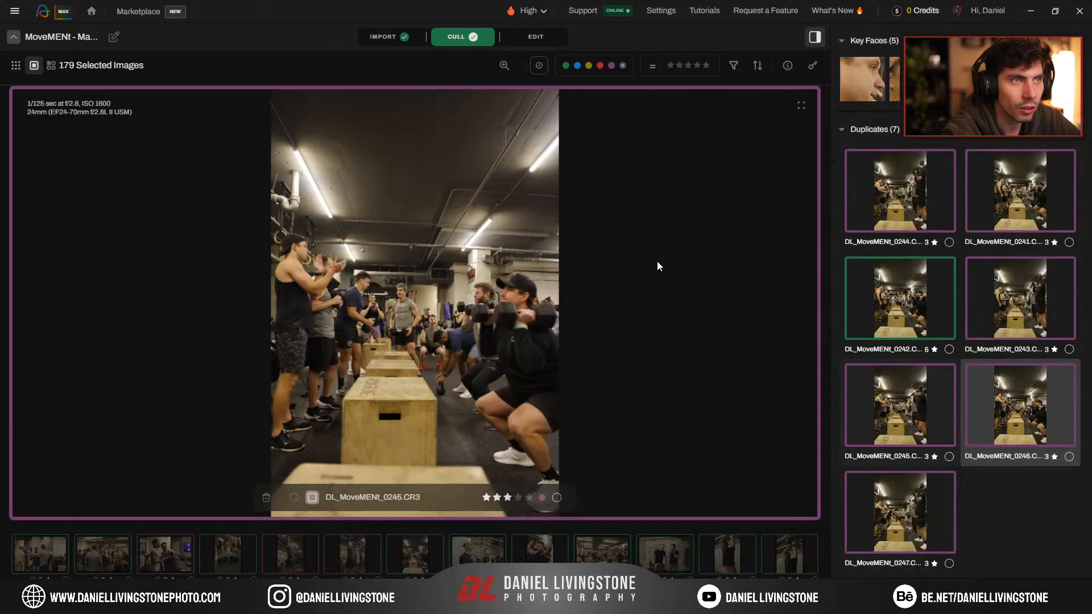
{"action": "key", "text": "Right"}
{"action": "key", "text": "Right"}
{"action": "key", "text": "Right"}
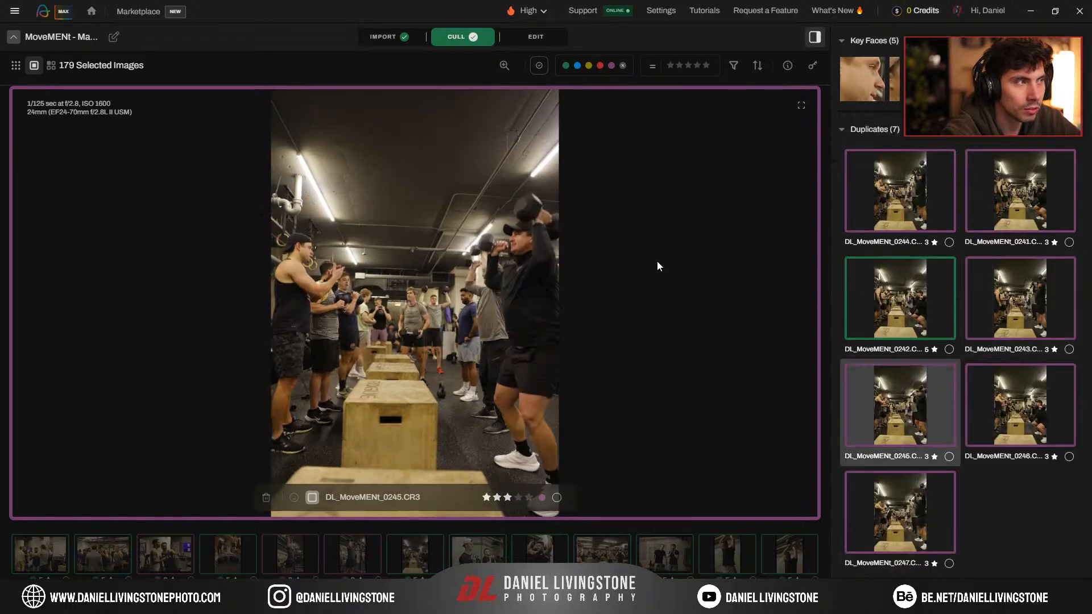
{"action": "key", "text": "Left"}
{"action": "key", "text": "Left"}
{"action": "key", "text": "Left"}
{"action": "key", "text": "Left"}
{"action": "key", "text": "Left"}
{"action": "key", "text": "Left"}
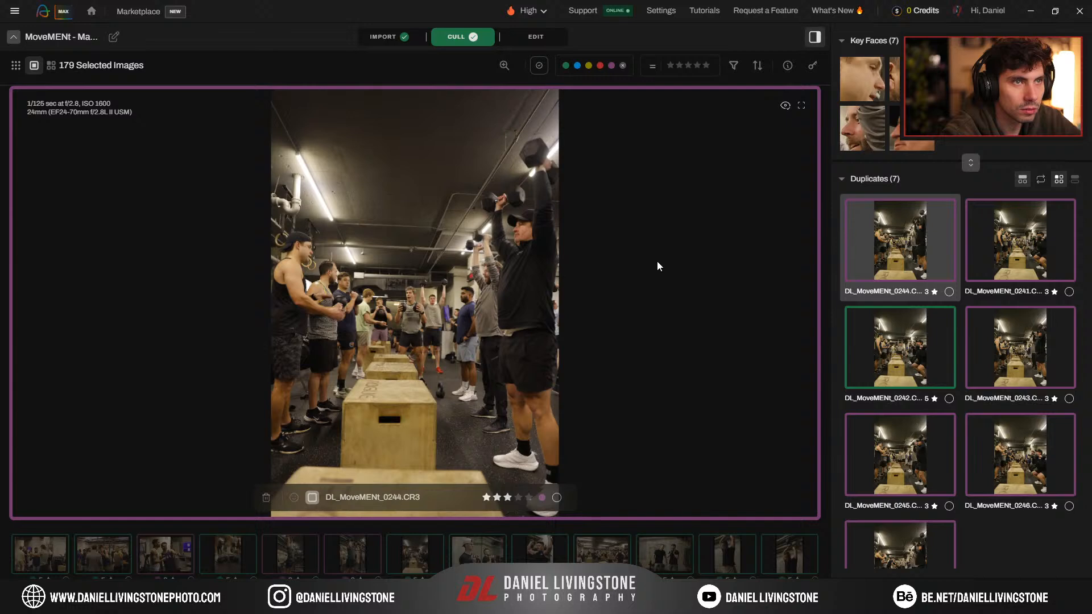
Step: Recheck DL_MoveMENt_0242.CR3 against its duplicates, rate DL_MoveMENt_0243.CR3 five stars as well, and advance to DL_MoveMENt_0248.CR3
{"action": "key", "text": "Right"}
{"action": "key", "text": "Right"}
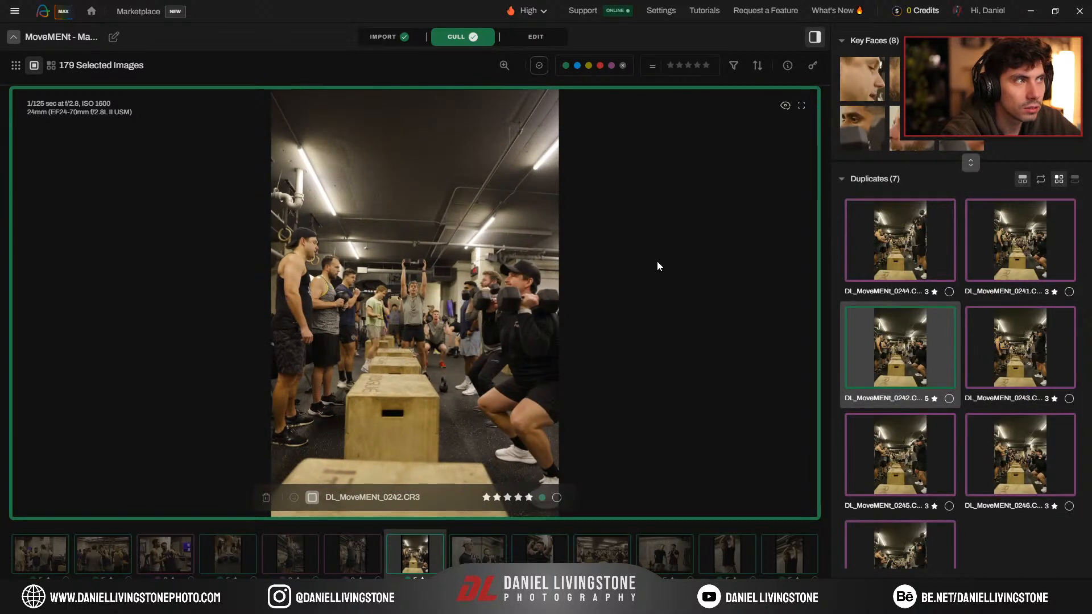
{"action": "key", "text": "Right"}
{"action": "key", "text": "Right"}
{"action": "key", "text": "Up"}
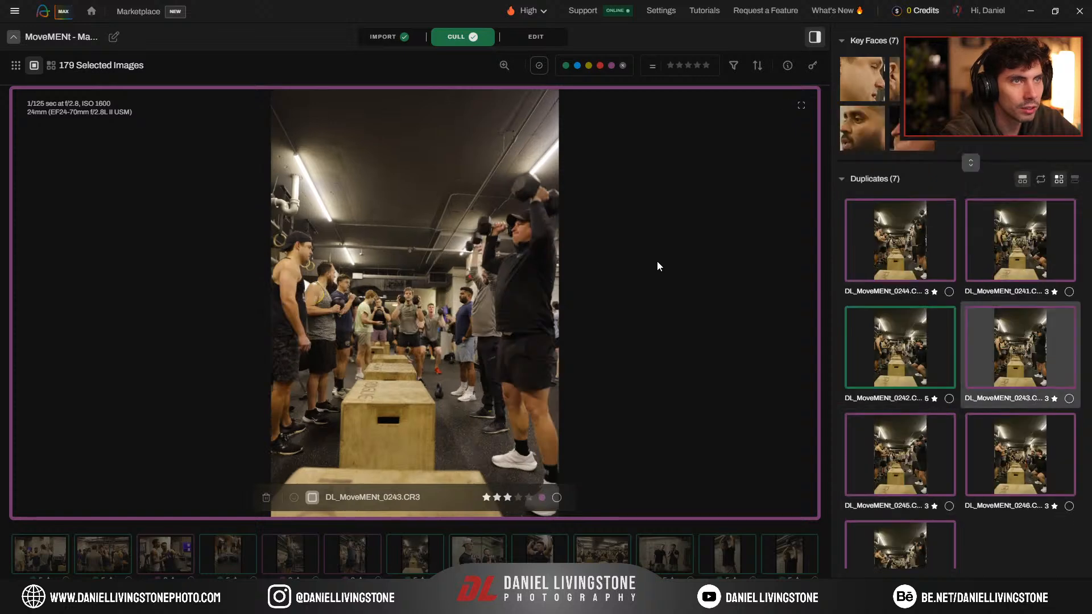
{"action": "key", "text": "5"}
{"action": "key", "text": "Right"}
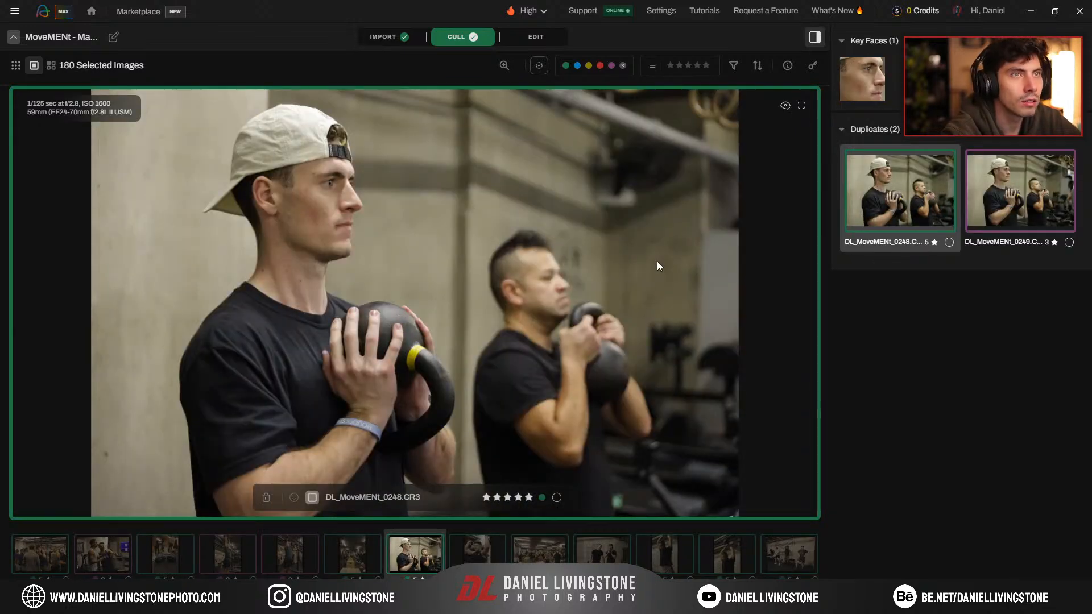
Step: Move on to DL_MoveMENt_0252.CR3, compare it with DL_MoveMENt_0251.CR3, rate DL_MoveMENt_0252.CR3 three stars, and advance to DL_MoveMENt_0254.CR3
{"action": "key", "text": "Right"}
{"action": "key", "text": "Right"}
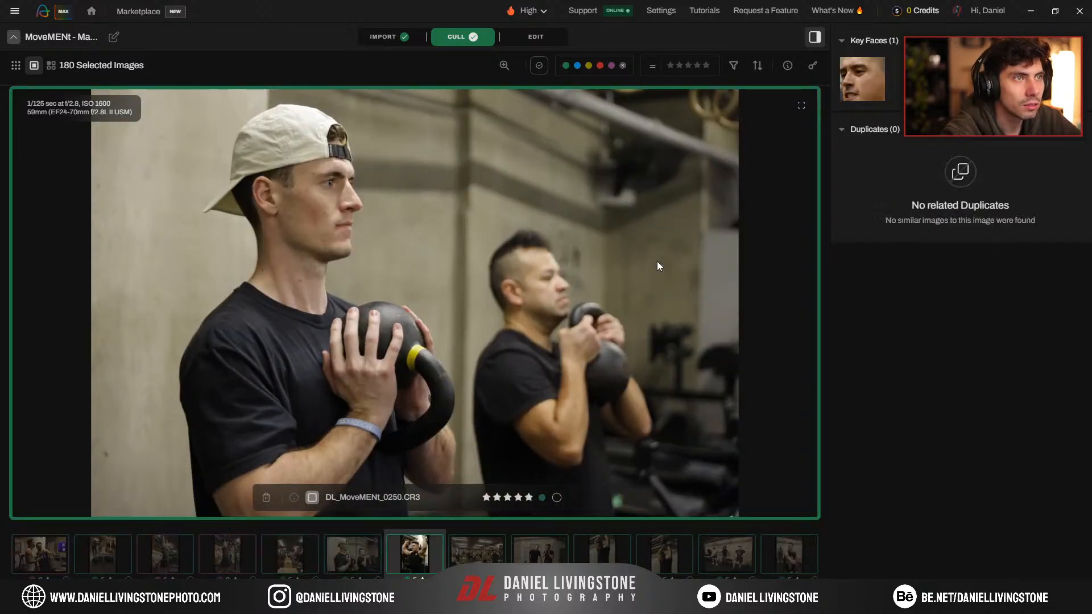
{"action": "key", "text": "Right"}
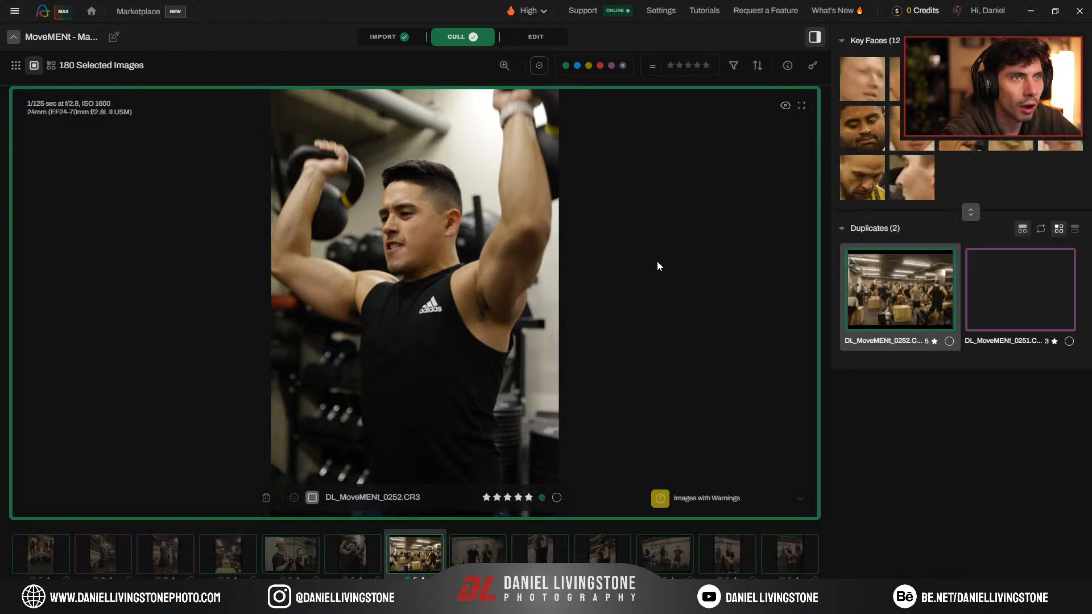
{"action": "key", "text": "Up"}
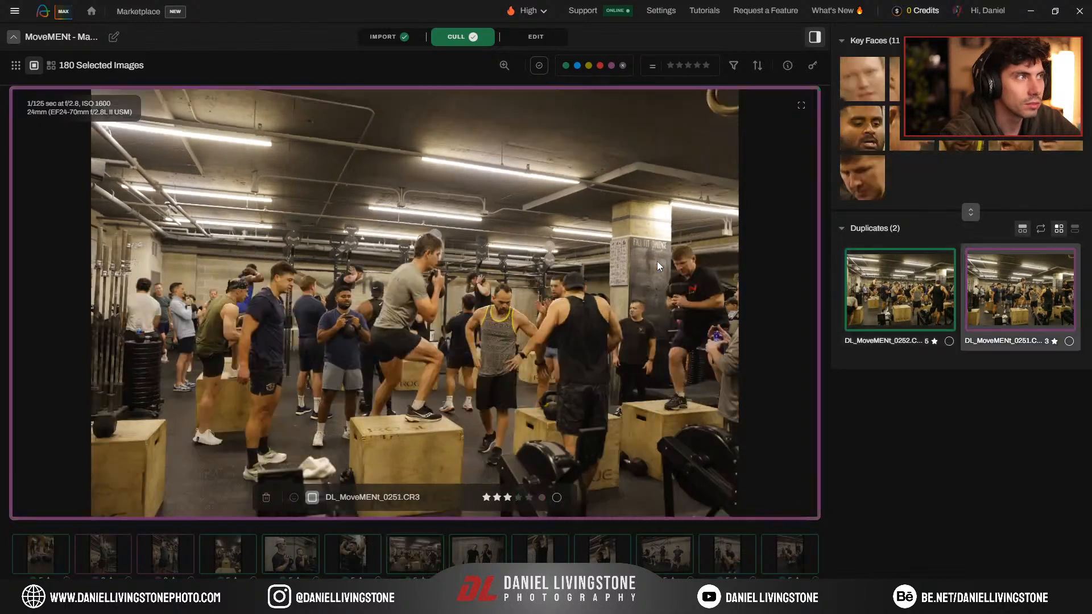
{"action": "key", "text": "Down"}
{"action": "key", "text": "3"}
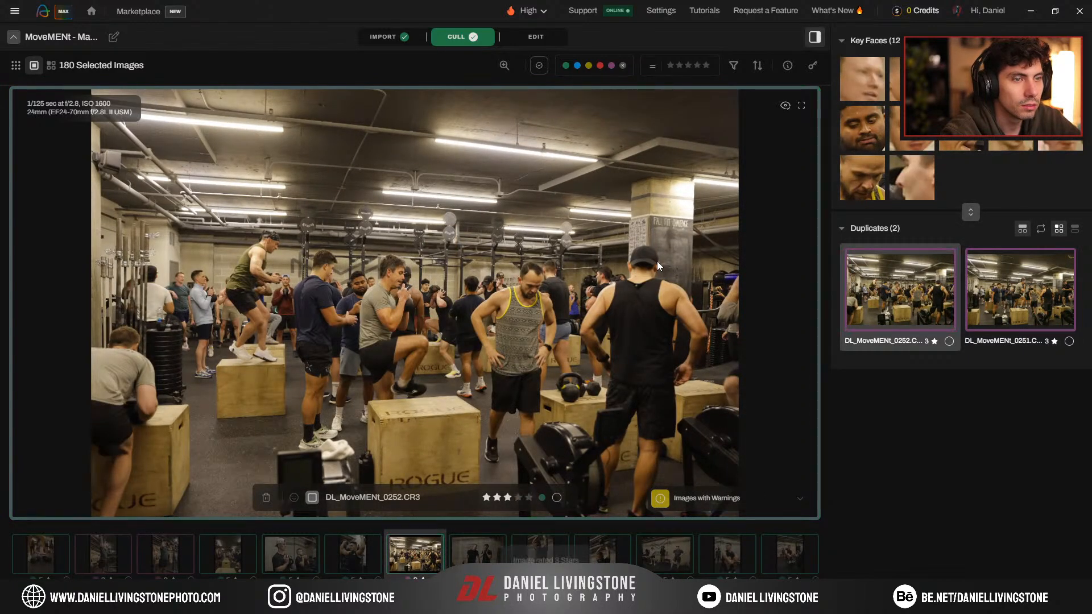
{"action": "key", "text": "Right"}
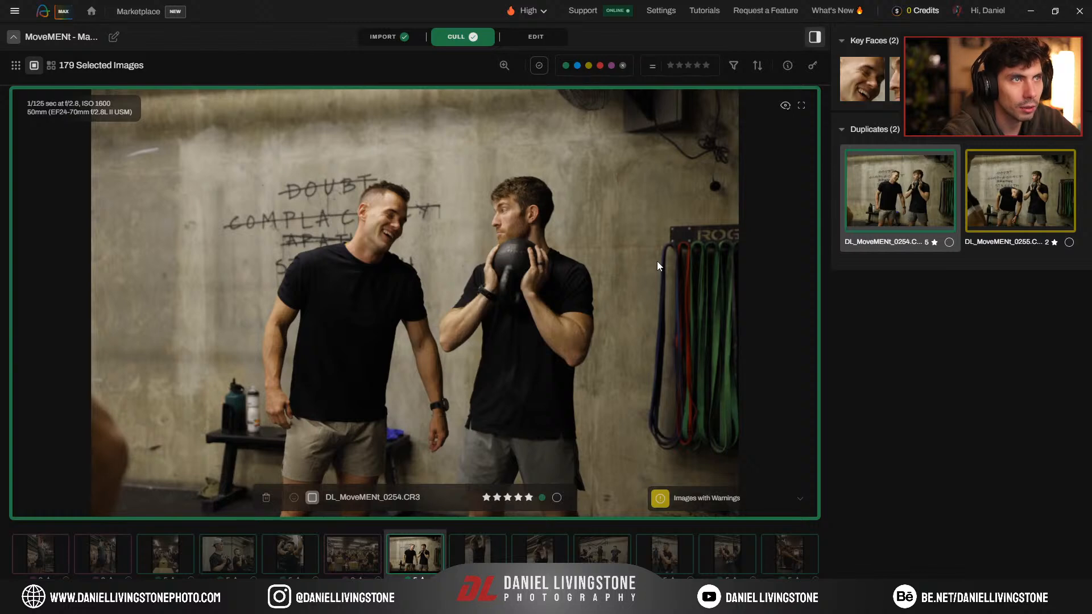
Step: Check DL_MoveMENt_0254.CR3 against its duplicate DL_MoveMENt_0255.CR3 and advance to DL_MoveMENt_0257.CR3
{"action": "key", "text": "Down"}
{"action": "key", "text": "Up"}
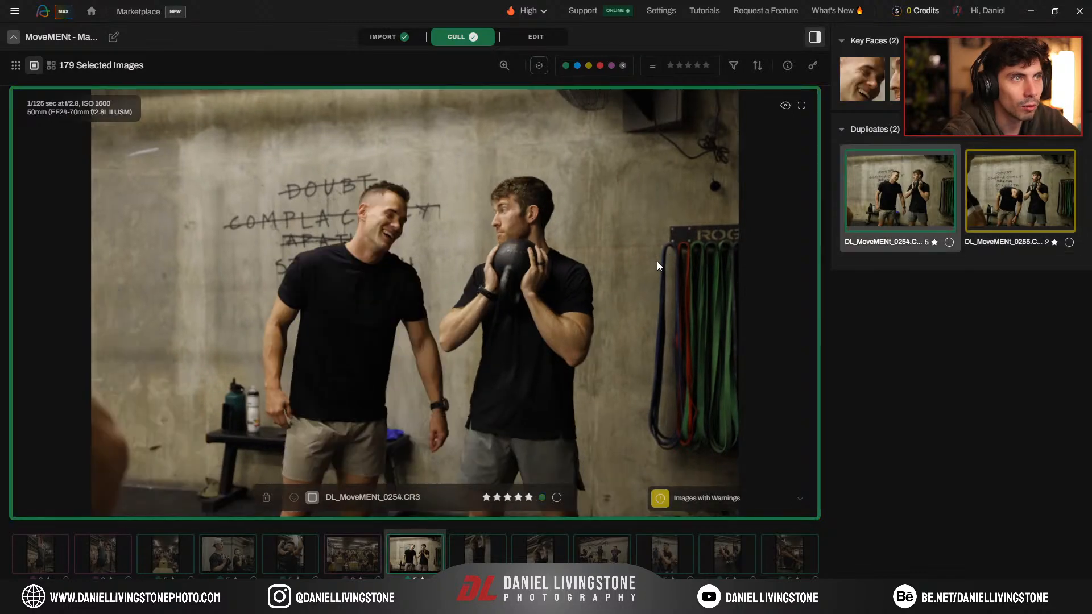
{"action": "key", "text": "Right"}
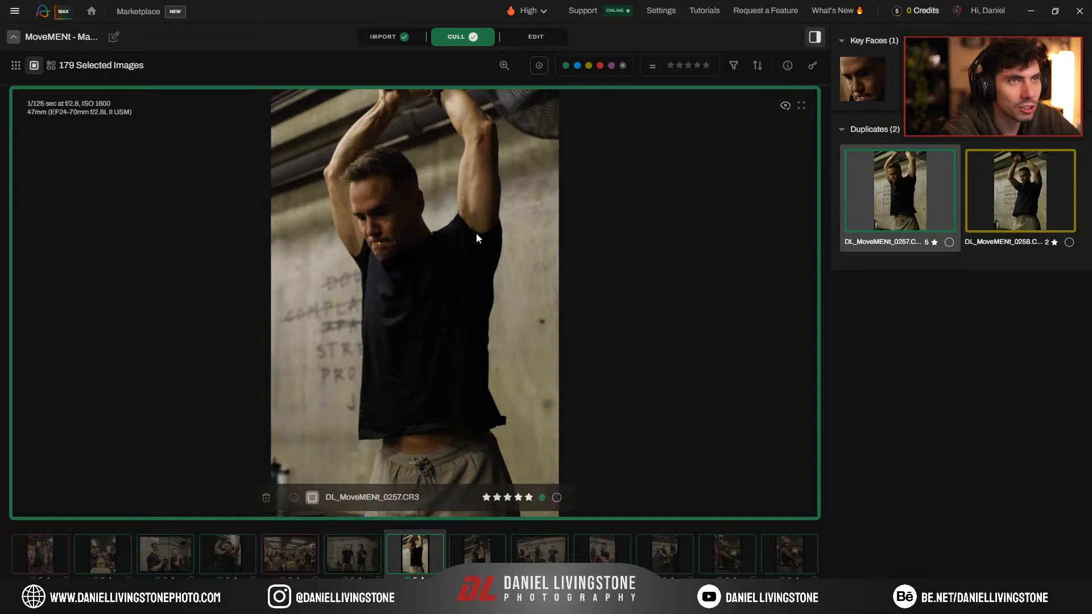
Step: Inspect the face in DL_MoveMENt_0257.CR3 up close, compare it with its duplicate, rate it three stars, and advance to DL_MoveMENt_0262.CR3
{"action": "left_click", "coordinate": [378, 250]}
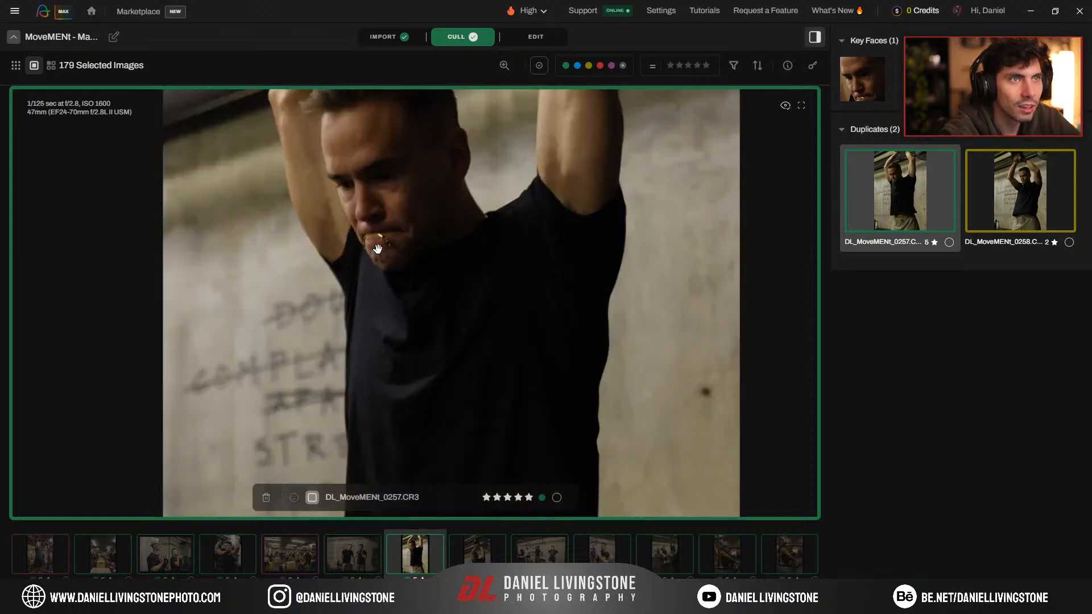
{"action": "left_click", "coordinate": [414, 228]}
{"action": "key", "text": "Down"}
{"action": "key", "text": "Up"}
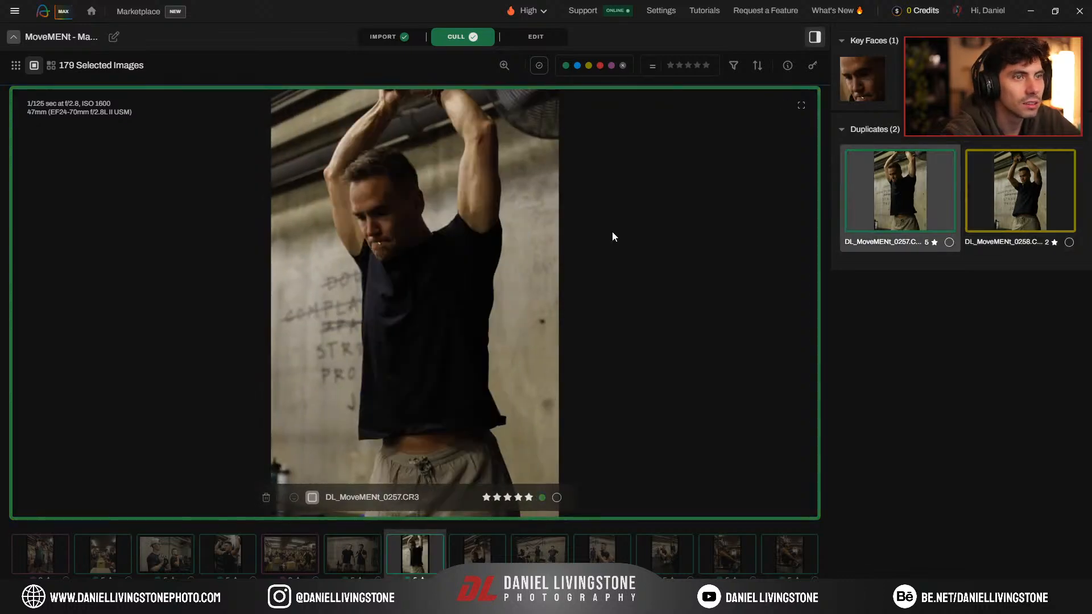
{"action": "key", "text": "Right"}
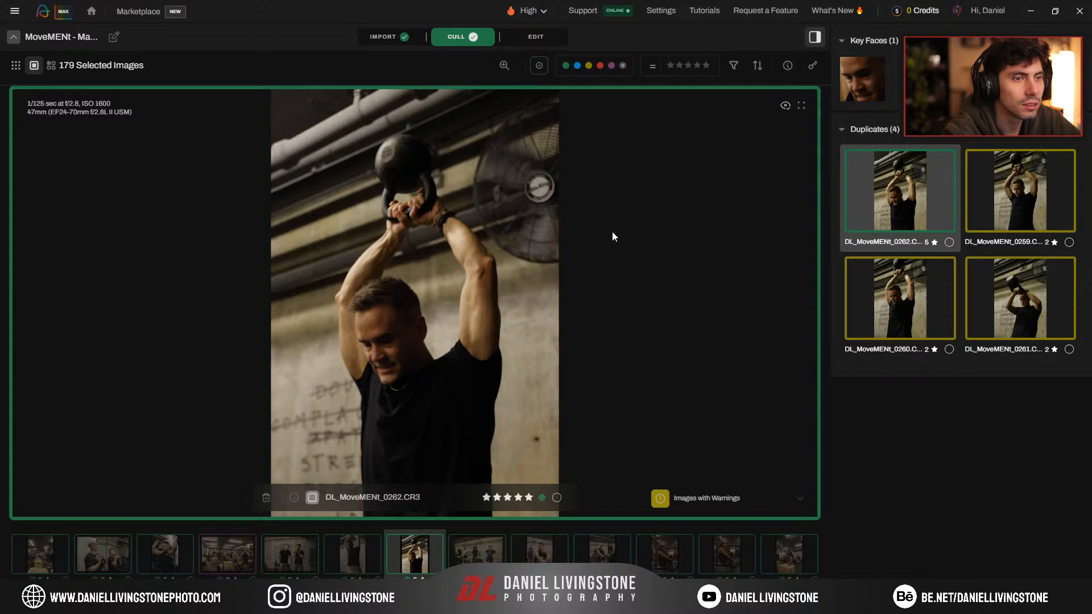
{"action": "key", "text": "Left"}
{"action": "key", "text": "3"}
{"action": "key", "text": "Right"}
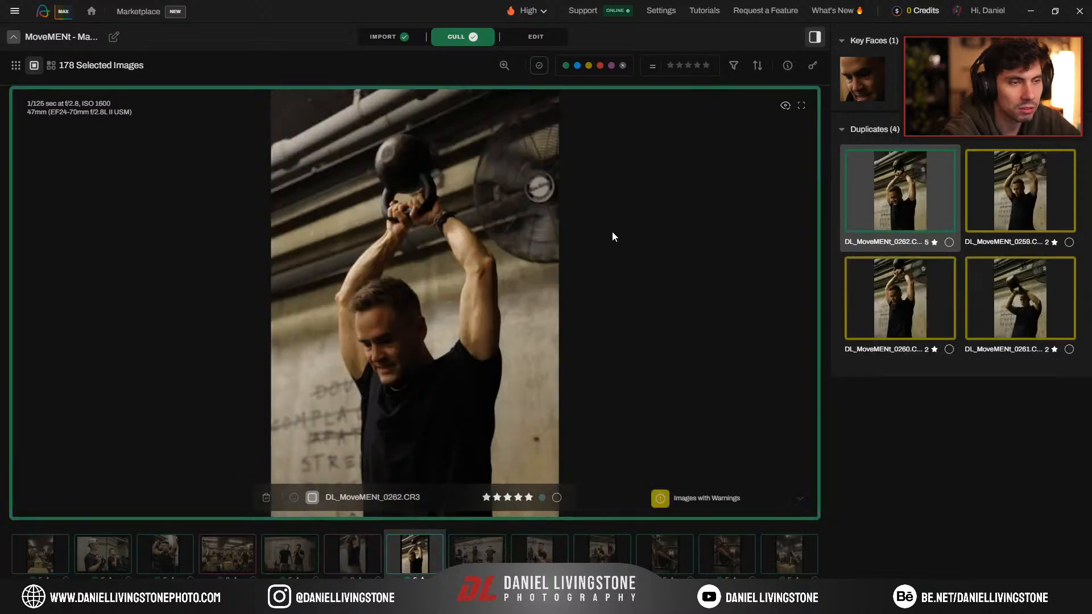
Step: Review the kettlebell duplicates of DL_MoveMENt_0262.CR3 and advance to DL_MoveMENt_0263.CR3
{"action": "key", "text": "Right"}
{"action": "key", "text": "Right"}
{"action": "key", "text": "Right"}
{"action": "key", "text": "Right"}
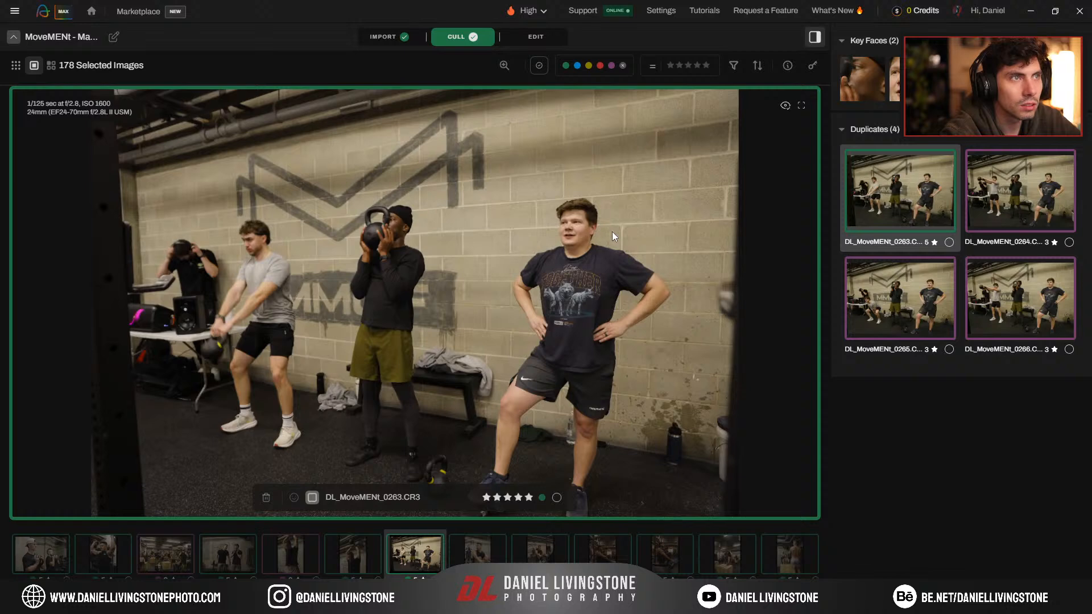
Step: Compare DL_MoveMENt_0263.CR3 with its three duplicates, and swap ratings to give DL_MoveMENt_0264.CR3 five stars and DL_MoveMENt_0263.CR3 three
{"action": "key", "text": "Right"}
{"action": "key", "text": "Right"}
{"action": "key", "text": "Right"}
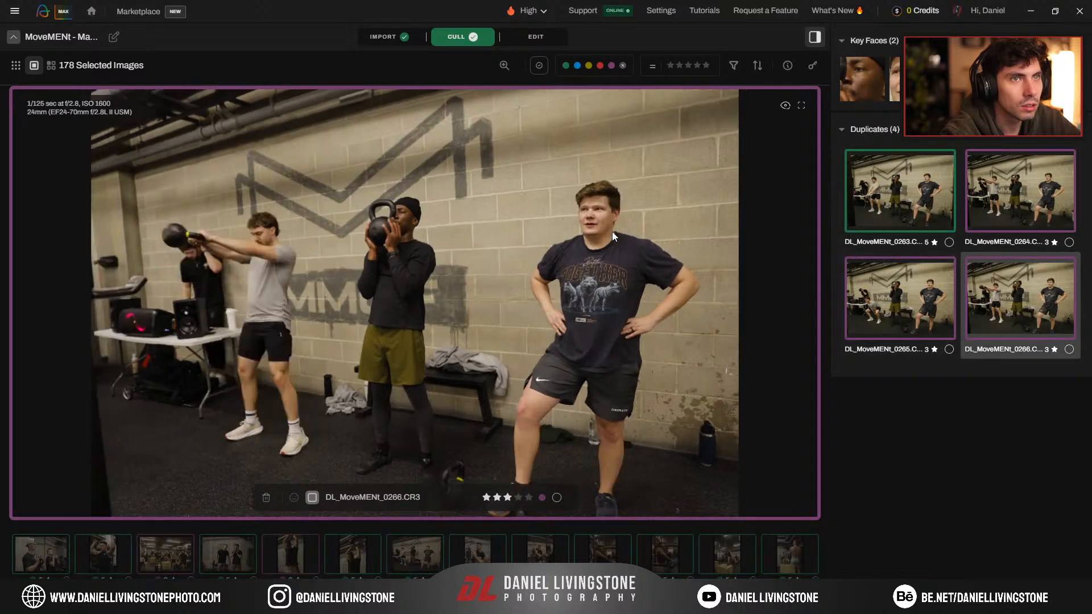
{"action": "key", "text": "Left"}
{"action": "key", "text": "Left"}
{"action": "key", "text": "Left"}
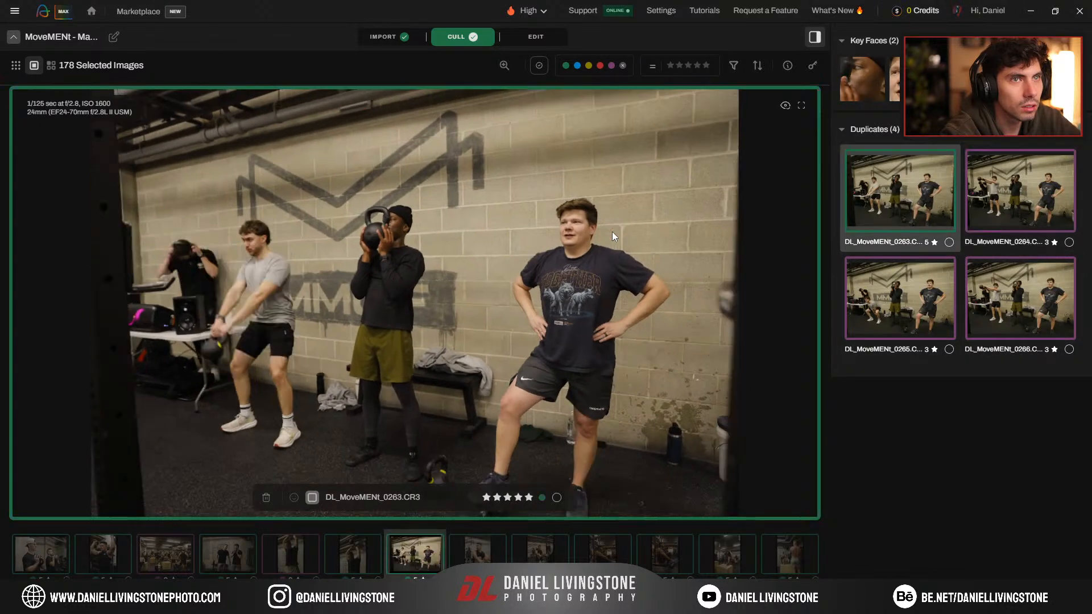
{"action": "key", "text": "Right"}
{"action": "key", "text": "5"}
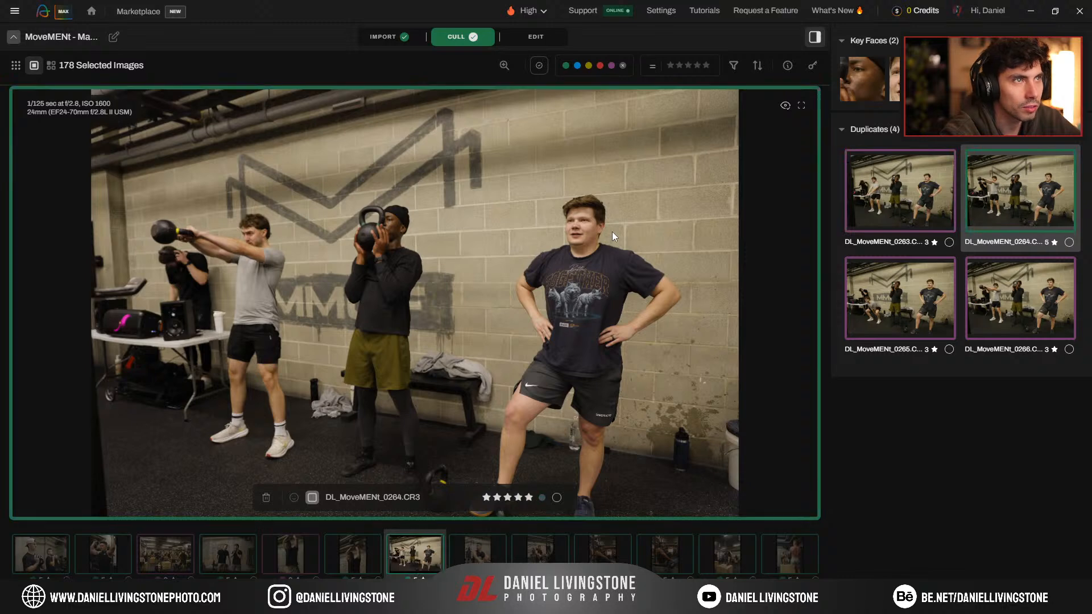
Step: Advance to DL_MoveMENt_0269.CR3, review its rowing duplicates, and rate DL_MoveMENt_0270.CR3 five stars as well
{"action": "key", "text": "Right"}
{"action": "key", "text": "Down"}
{"action": "key", "text": "Down"}
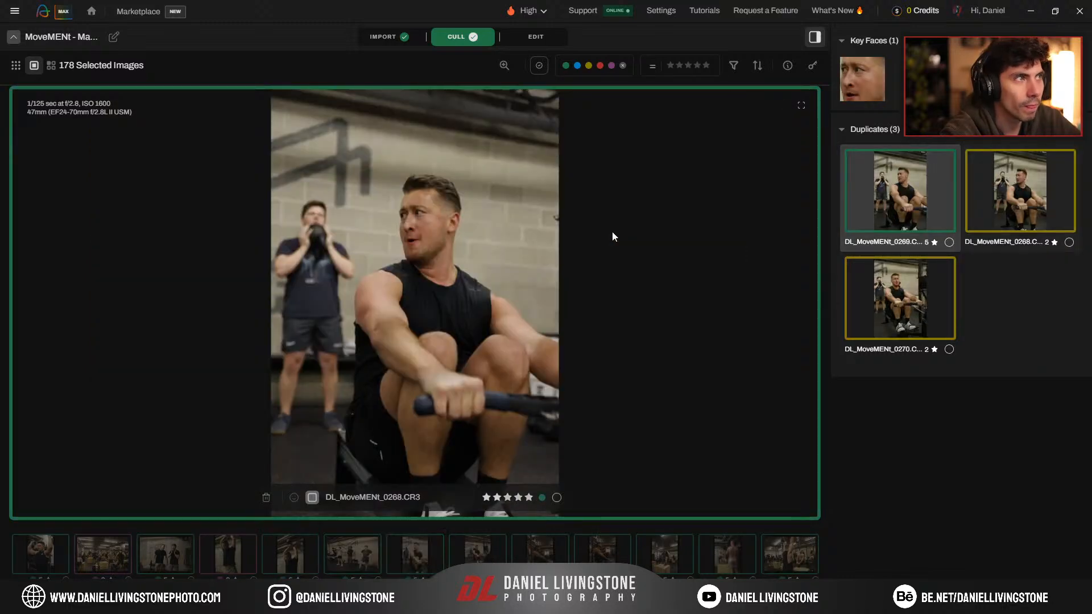
{"action": "key", "text": "Right"}
{"action": "key", "text": "5"}
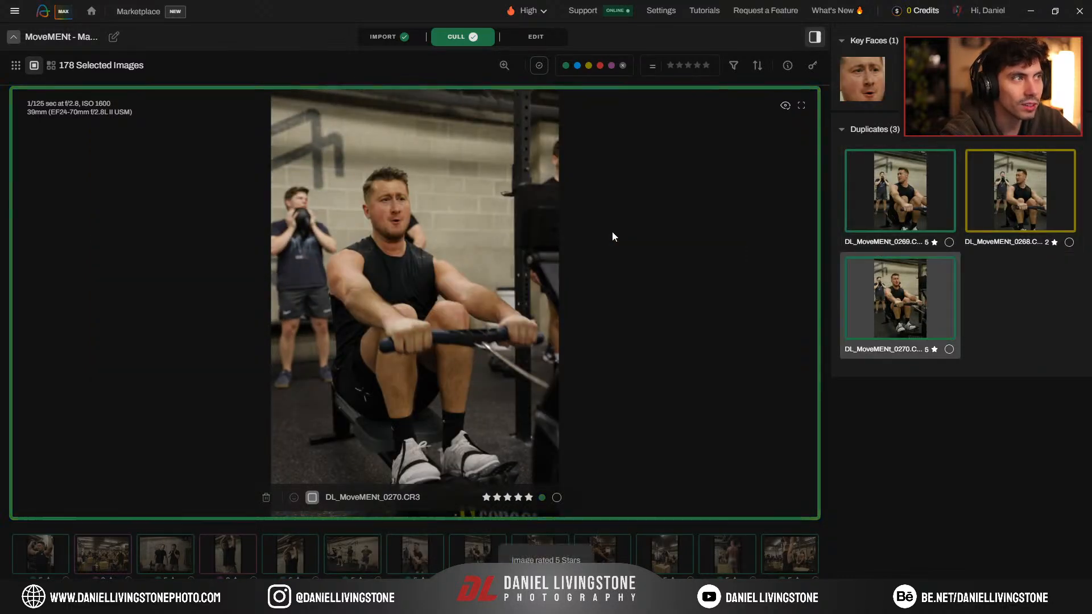
Step: Compare DL_MoveMENt_0272.CR3 with its duplicate DL_MoveMENt_0271.CR3 and advance to DL_MoveMENt_0275.CR3
{"action": "key", "text": "Right"}
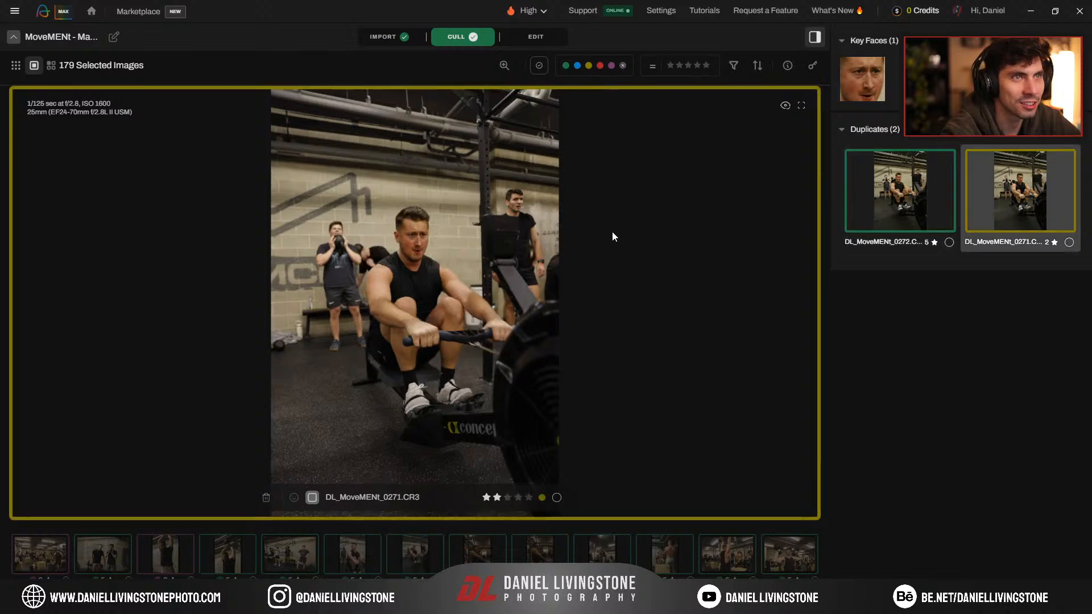
{"action": "key", "text": "Left"}
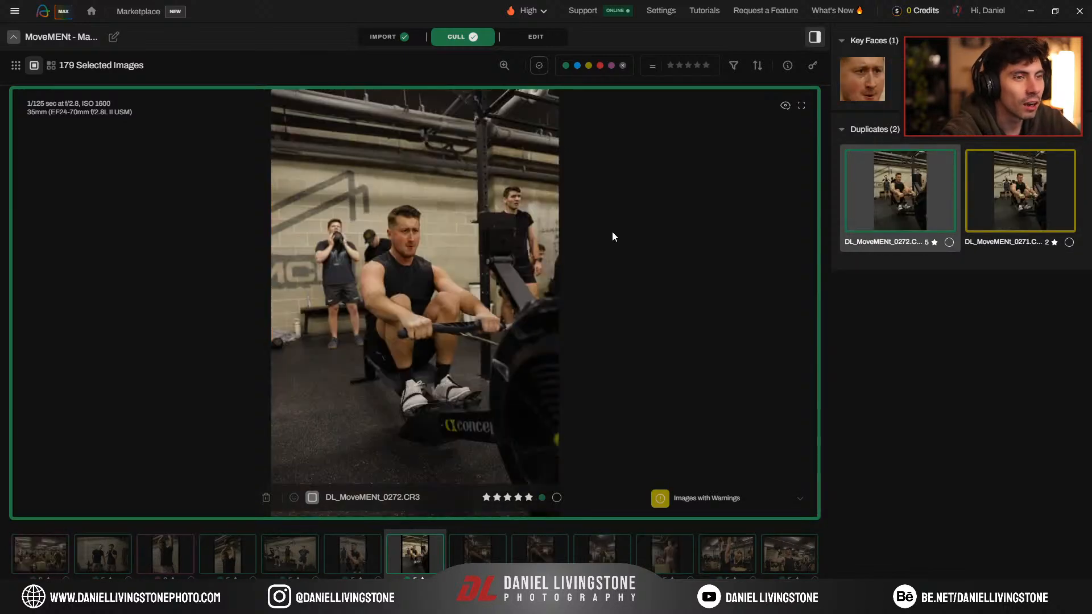
{"action": "key", "text": "Left"}
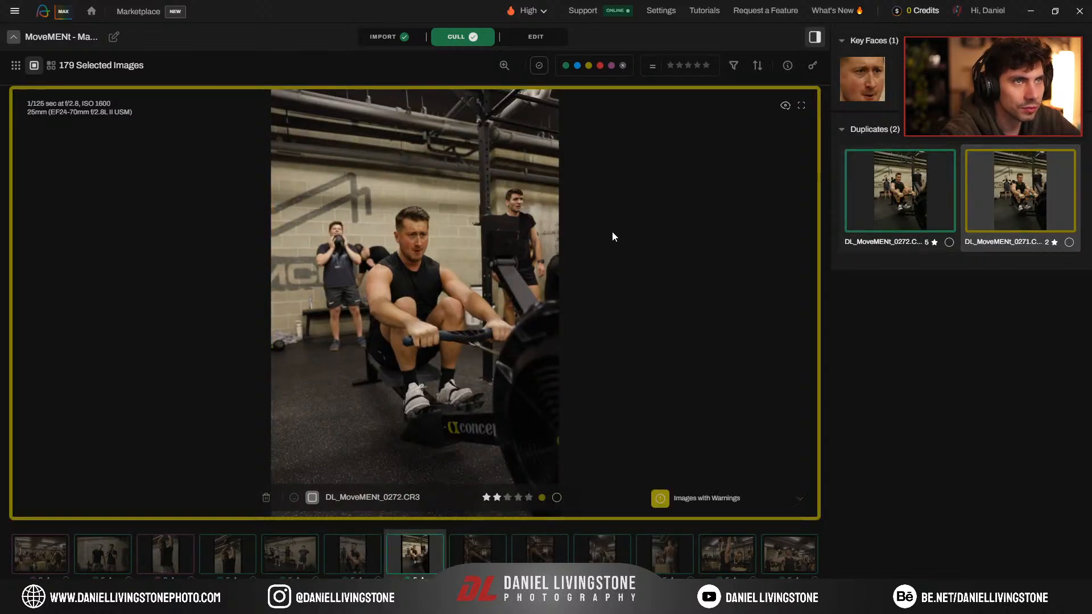
{"action": "key", "text": "Right"}
{"action": "key", "text": "Right"}
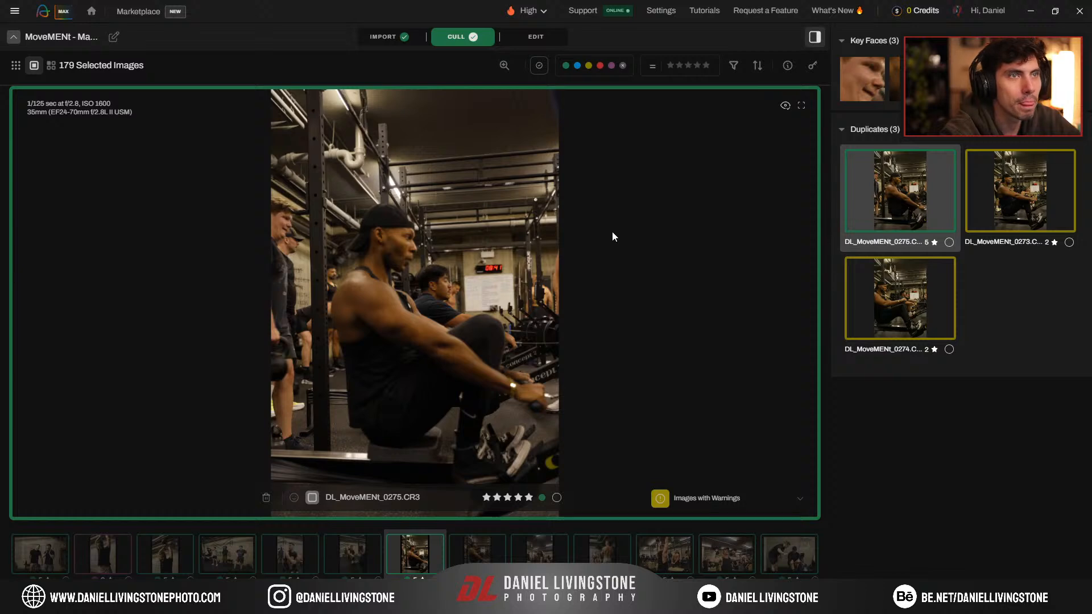
Step: Review the duplicates of DL_MoveMENt_0275.CR3, lower its rating to drop it from the selection, and advance to DL_MoveMENt_0278.CR3
{"action": "key", "text": "Down"}
{"action": "key", "text": "Down"}
{"action": "key", "text": "Up"}
{"action": "key", "text": "Up"}
{"action": "key", "text": "Right"}
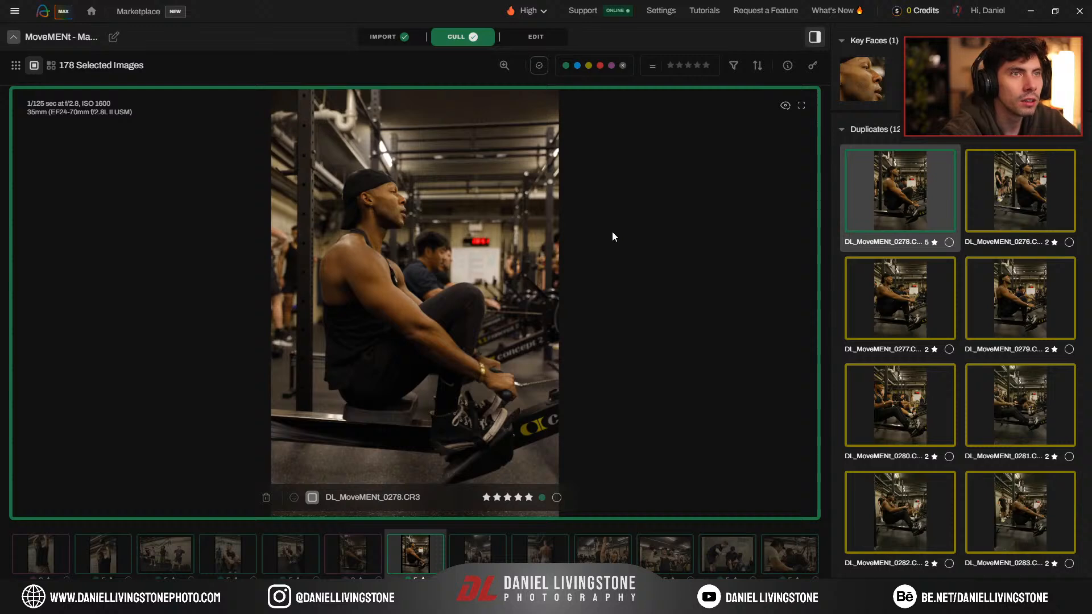
Step: Go through the rowing duplicates of DL_MoveMENt_0278.CR3 and rate DL_MoveMENt_0284.CR3 five stars
{"action": "key", "text": "Down"}
{"action": "key", "text": "Down"}
{"action": "key", "text": "Down"}
{"action": "key", "text": "Down"}
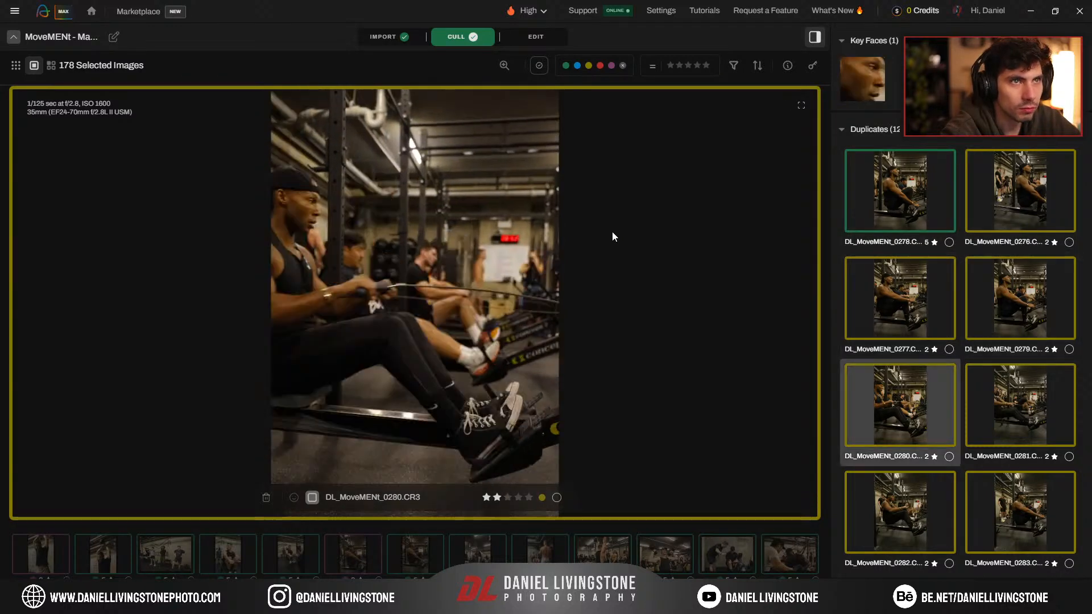
{"action": "key", "text": "Down"}
{"action": "key", "text": "Down"}
{"action": "key", "text": "Down"}
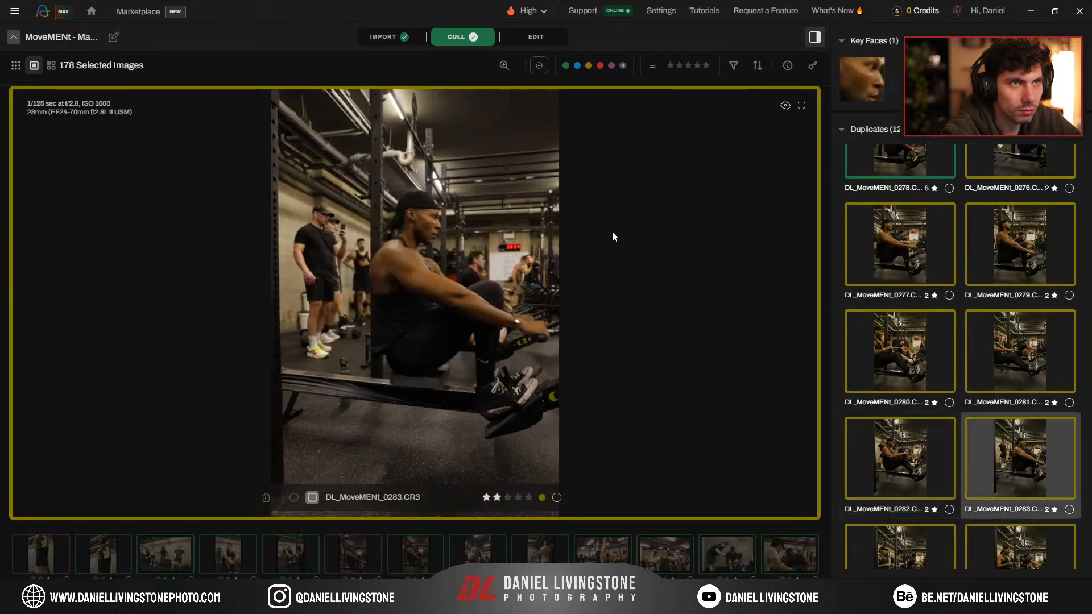
{"action": "key", "text": "Down"}
{"action": "key", "text": "Down"}
{"action": "key", "text": "Up"}
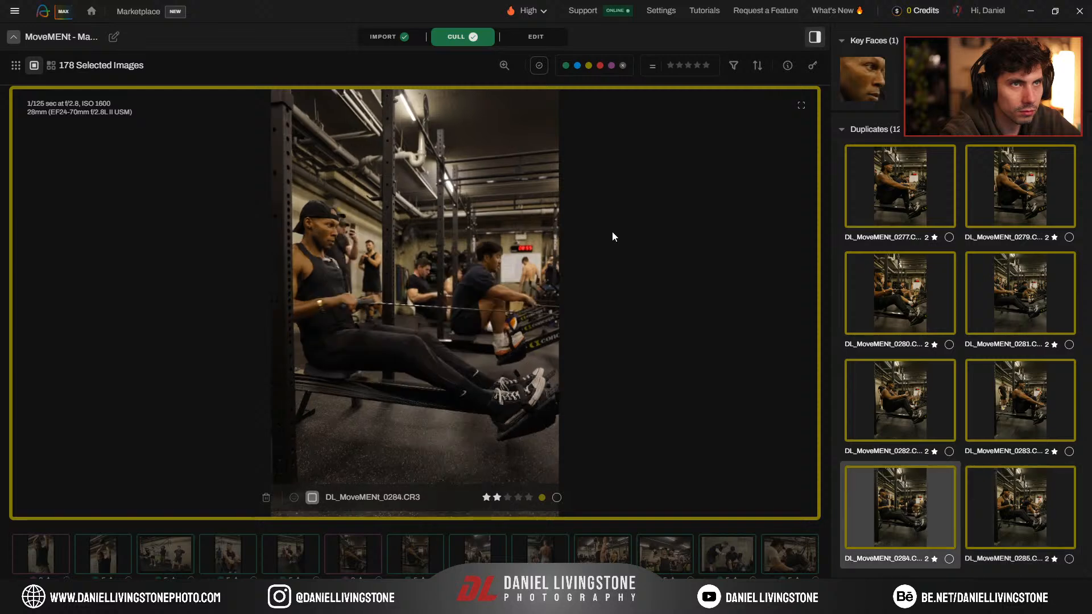
{"action": "key", "text": "5"}
Step: Compare the remaining rowing duplicates after DL_MoveMENt_0284.CR3, rate DL_MoveMENt_0286.CR3 five stars, and advance to DL_MoveMENt_0288.CR3
{"action": "key", "text": "Down"}
{"action": "key", "text": "Down"}
{"action": "key", "text": "Down"}
{"action": "key", "text": "Up"}
{"action": "key", "text": "Up"}
{"action": "key", "text": "Down"}
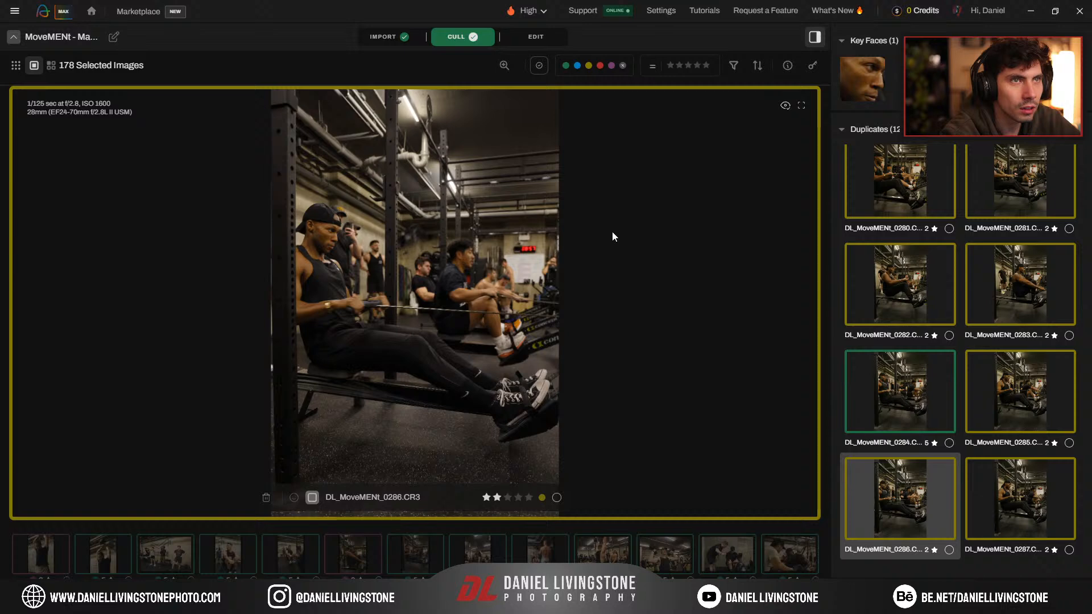
{"action": "key", "text": "5"}
{"action": "key", "text": "Down"}
{"action": "key", "text": "Down"}
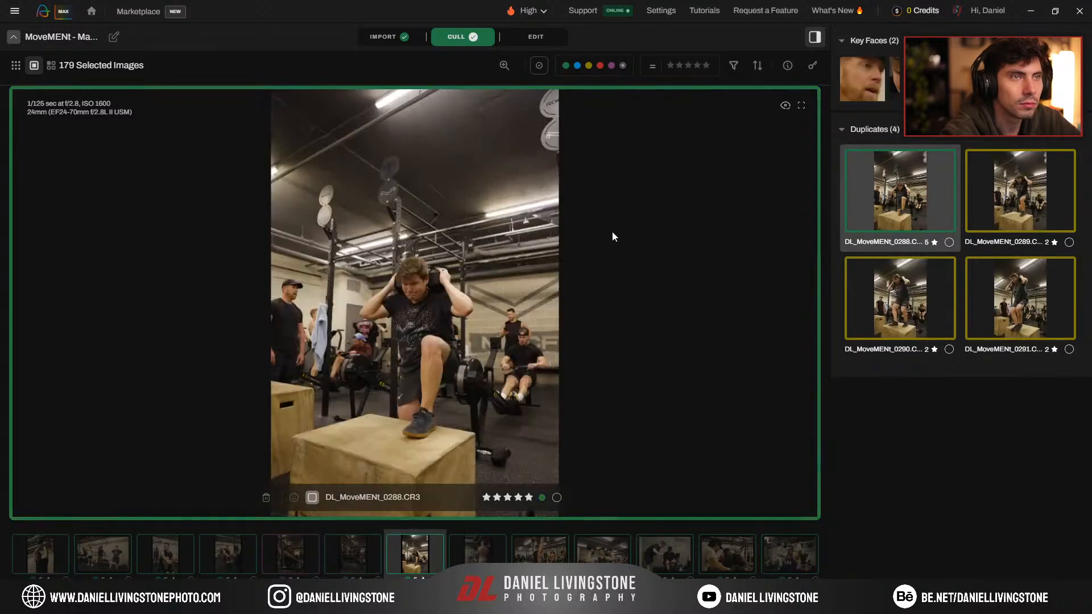
Step: Compare the box step-up photo DL_MoveMENt_0288.CR3 with its duplicates DL_MoveMENt_0289.CR3, DL_MoveMENt_0290.CR3 and DL_MoveMENt_0291.CR3
{"action": "key", "text": "Down"}
{"action": "key", "text": "Down"}
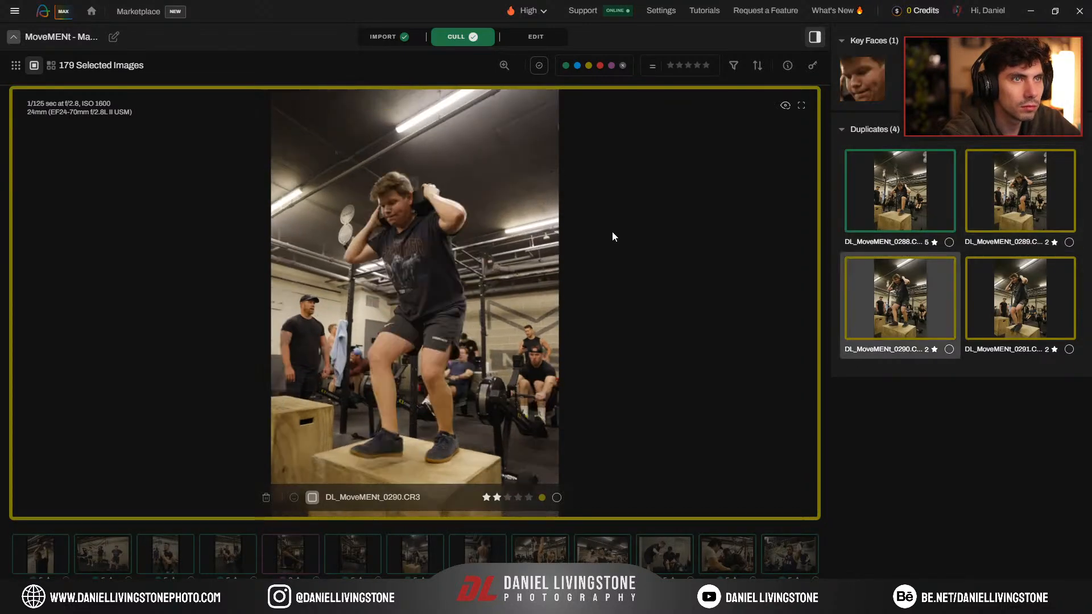
{"action": "key", "text": "Down"}
{"action": "key", "text": "Up"}
{"action": "key", "text": "Up"}
{"action": "key", "text": "Up"}
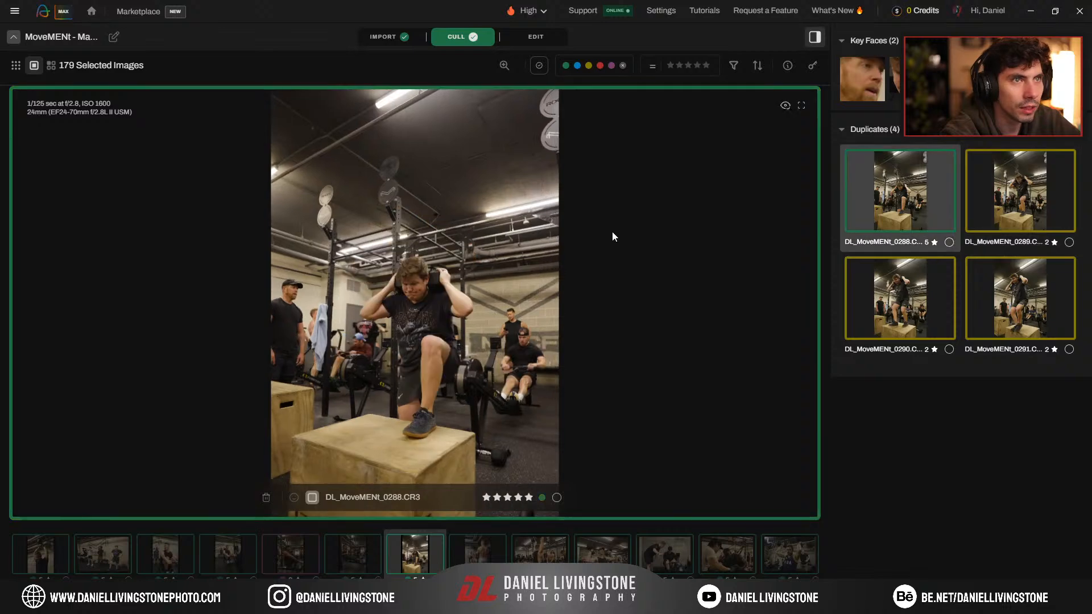
Step: Recheck the duplicates of DL_MoveMENt_0288.CR3, rate DL_MoveMENt_0288.CR3 three stars, and advance to DL_MoveMENt_0292.CR3
{"action": "key", "text": "Down"}
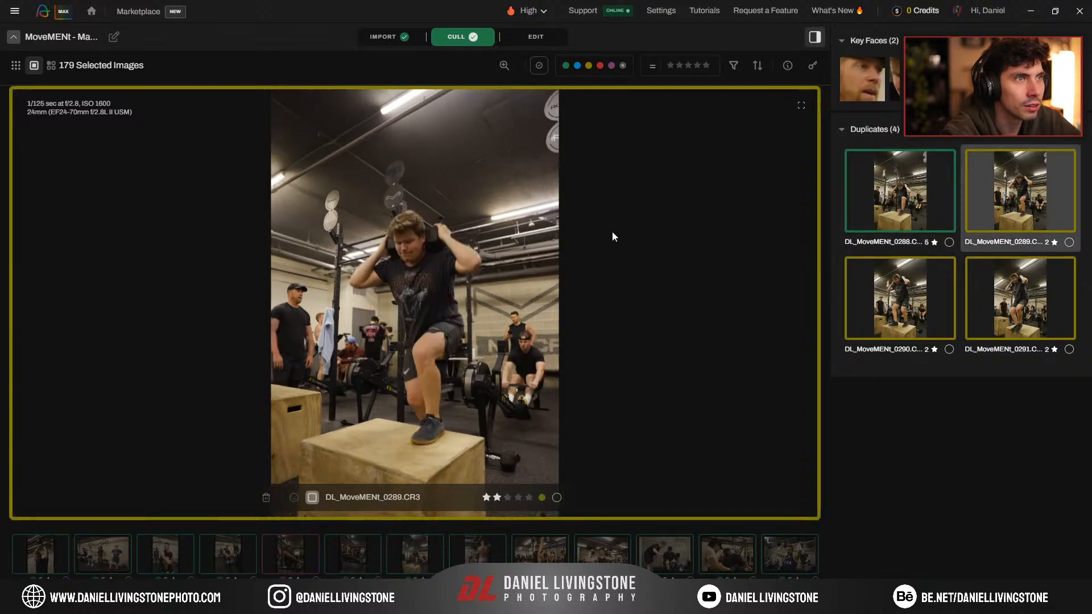
{"action": "key", "text": "Down"}
{"action": "key", "text": "Up"}
{"action": "key", "text": "Up"}
{"action": "key", "text": "3"}
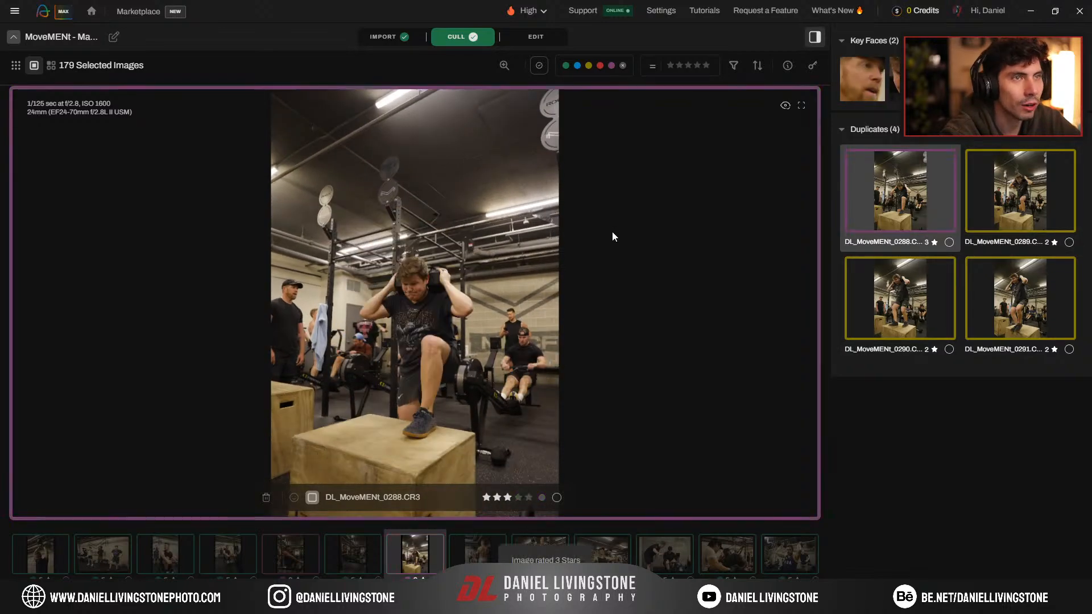
{"action": "key", "text": "Right"}
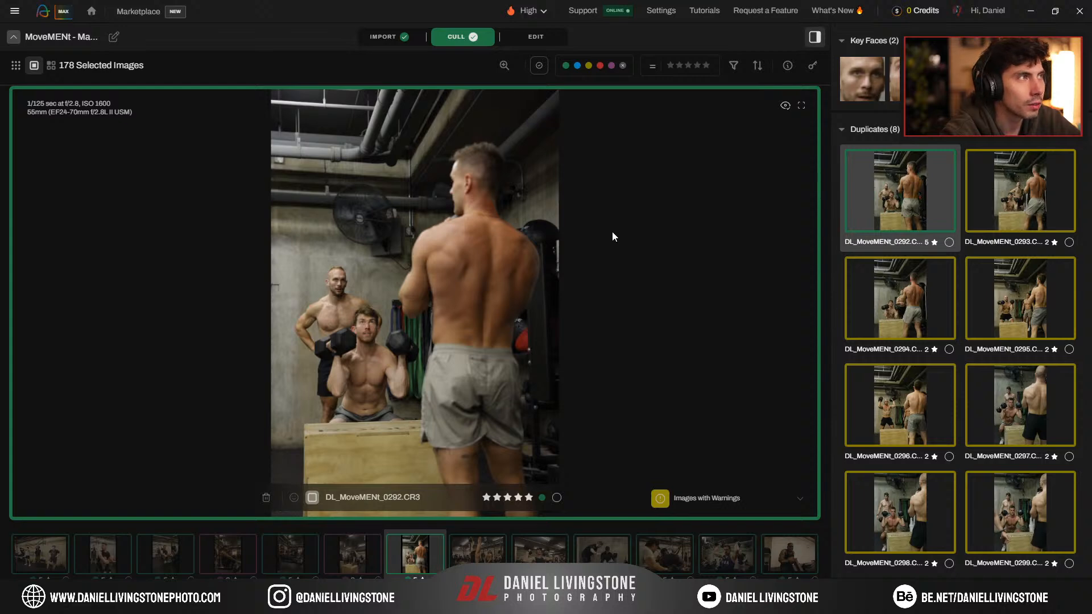
Step: Rate the kettlebell photo DL_MoveMENt_0300.CR3 three stars, check its duplicates, and advance to DL_MoveMENt_0307.CR3
{"action": "key", "text": "Right"}
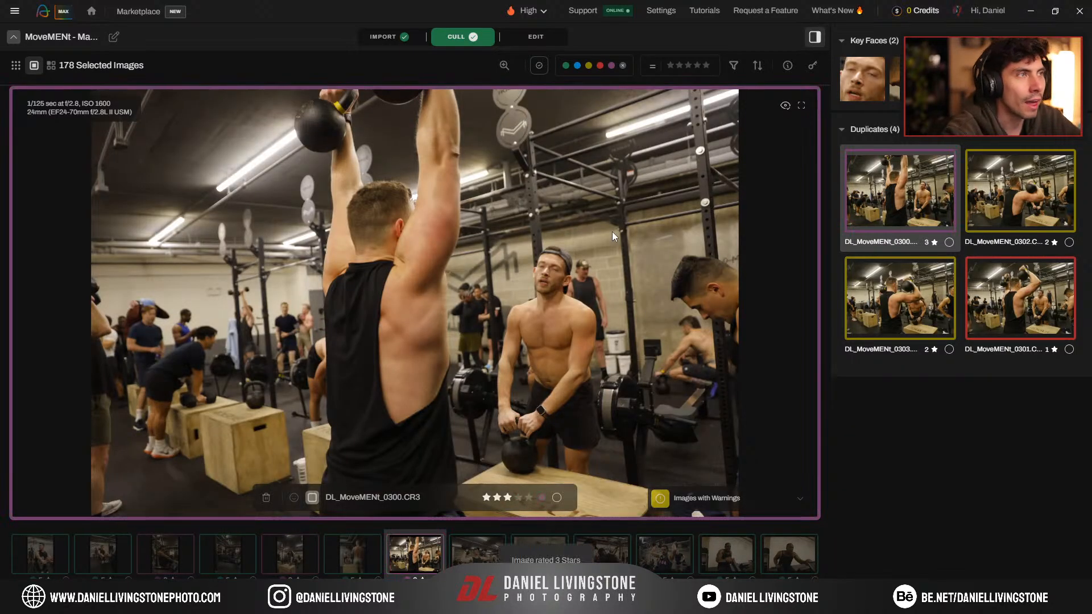
{"action": "key", "text": "3"}
{"action": "key", "text": "Down"}
{"action": "key", "text": "Down"}
{"action": "key", "text": "Down"}
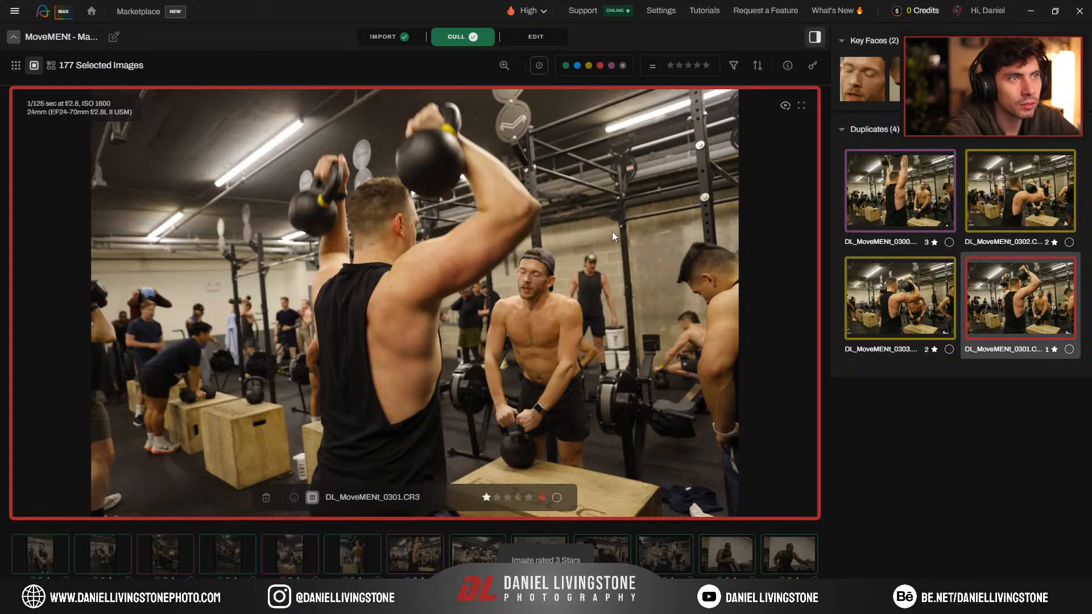
{"action": "key", "text": "Right"}
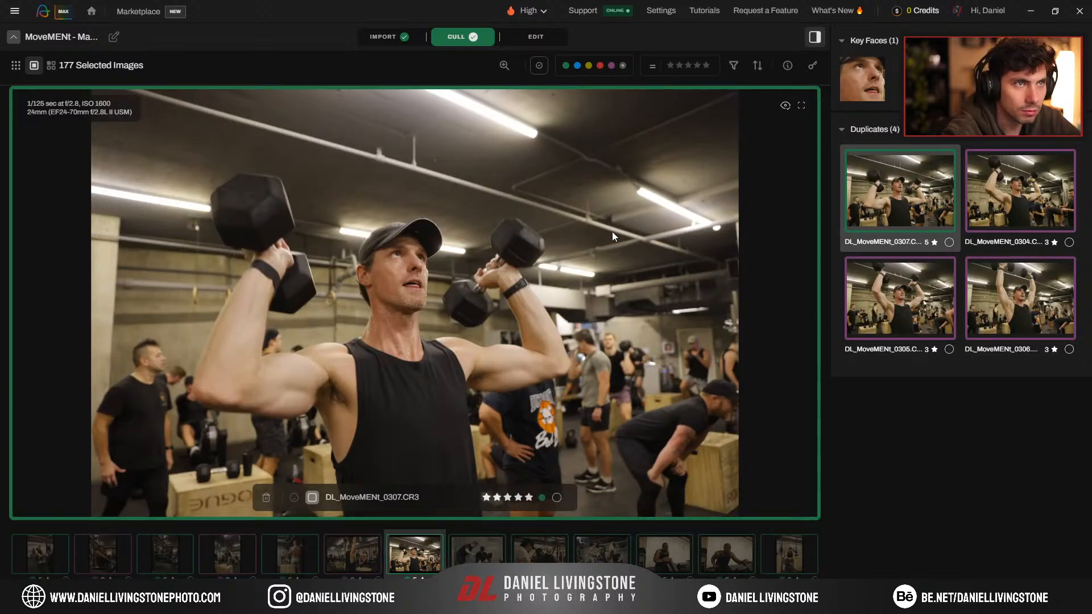
Step: Compare the duplicates of DL_MoveMENt_0307.CR3 and rate DL_MoveMENt_0305.CR3 and DL_MoveMENt_0306.CR3 five stars
{"action": "key", "text": "Down"}
{"action": "key", "text": "Down"}
{"action": "key", "text": "Up"}
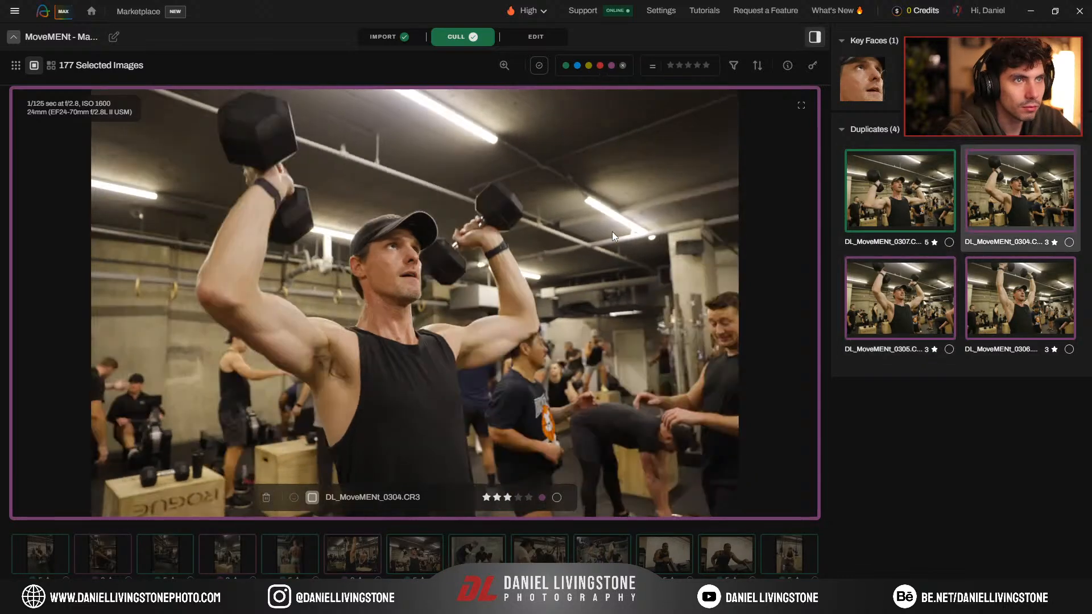
{"action": "key", "text": "Down"}
{"action": "key", "text": "Down"}
{"action": "key", "text": "Up"}
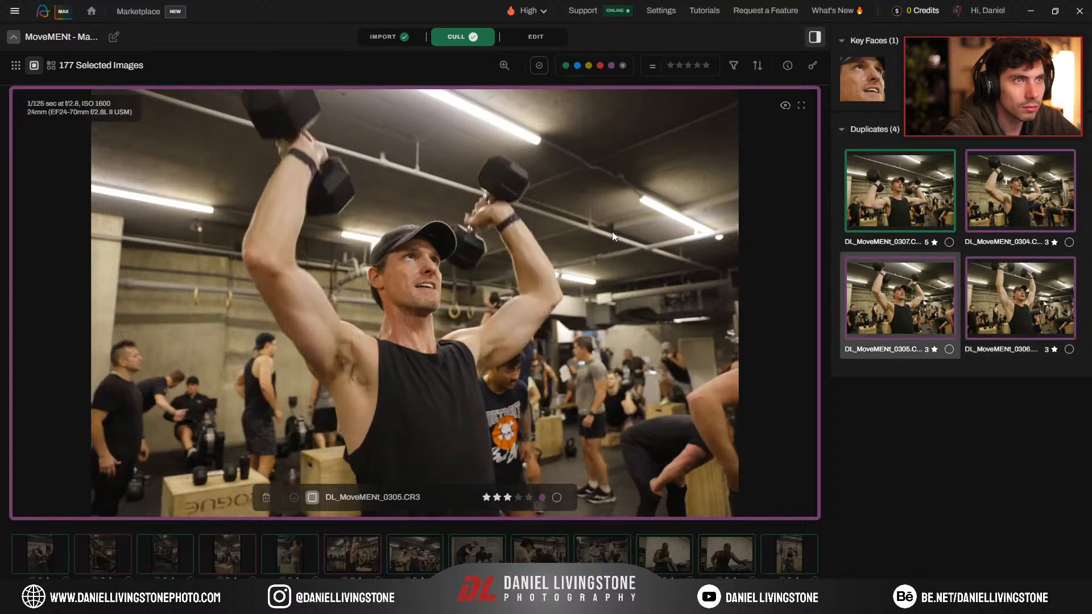
{"action": "key", "text": "5"}
{"action": "key", "text": "Down"}
{"action": "key", "text": "5"}
{"action": "key", "text": "Up"}
{"action": "key", "text": "Up"}
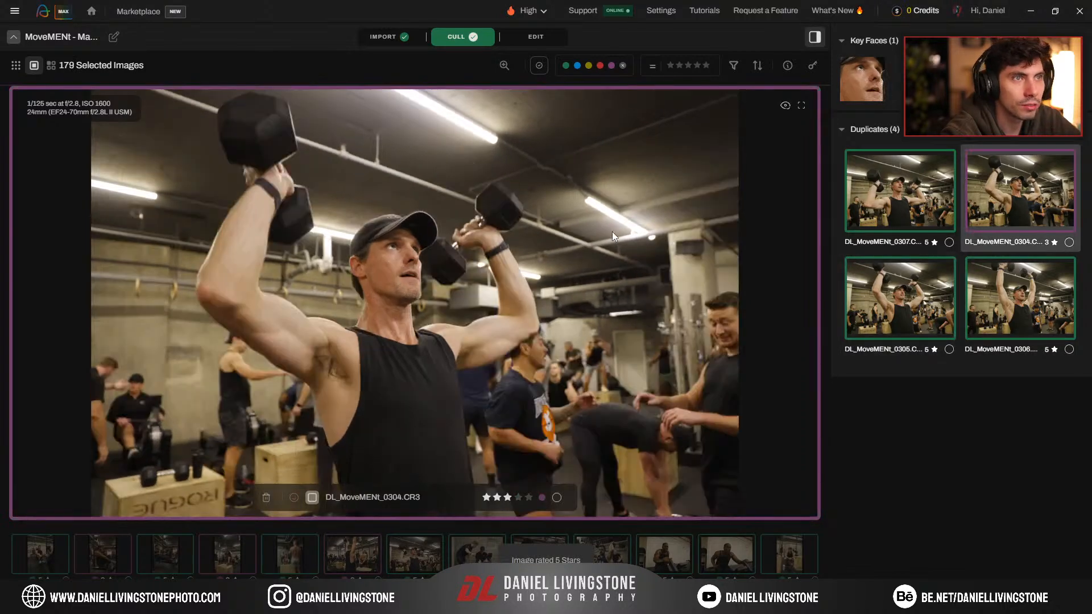
Step: Rate DL_MoveMENt_0304.CR3 five stars and DL_MoveMENt_0307.CR3 three stars, and advance to DL_MoveMENt_0310.CR3
{"action": "key", "text": "Up"}
{"action": "key", "text": "Down"}
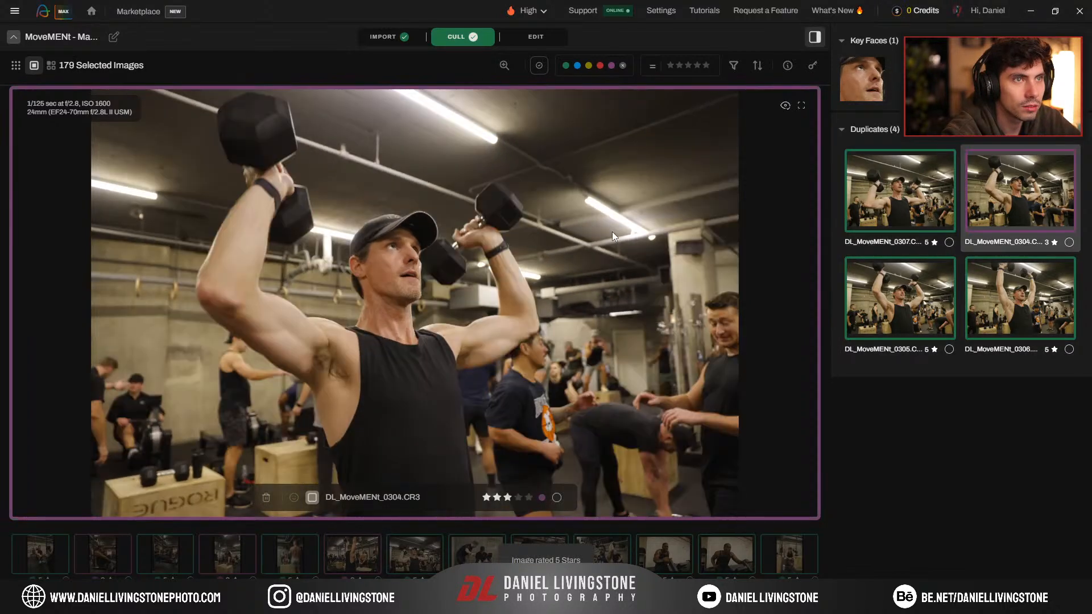
{"action": "key", "text": "5"}
{"action": "key", "text": "Up"}
{"action": "key", "text": "3"}
{"action": "key", "text": "Down"}
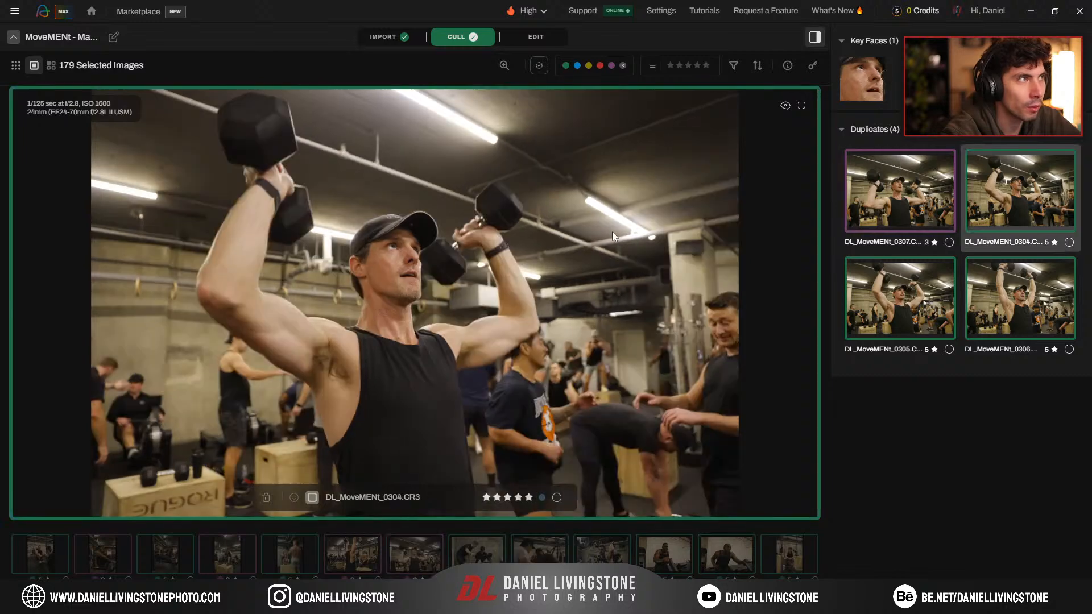
{"action": "key", "text": "Down"}
{"action": "key", "text": "Down"}
{"action": "key", "text": "Down"}
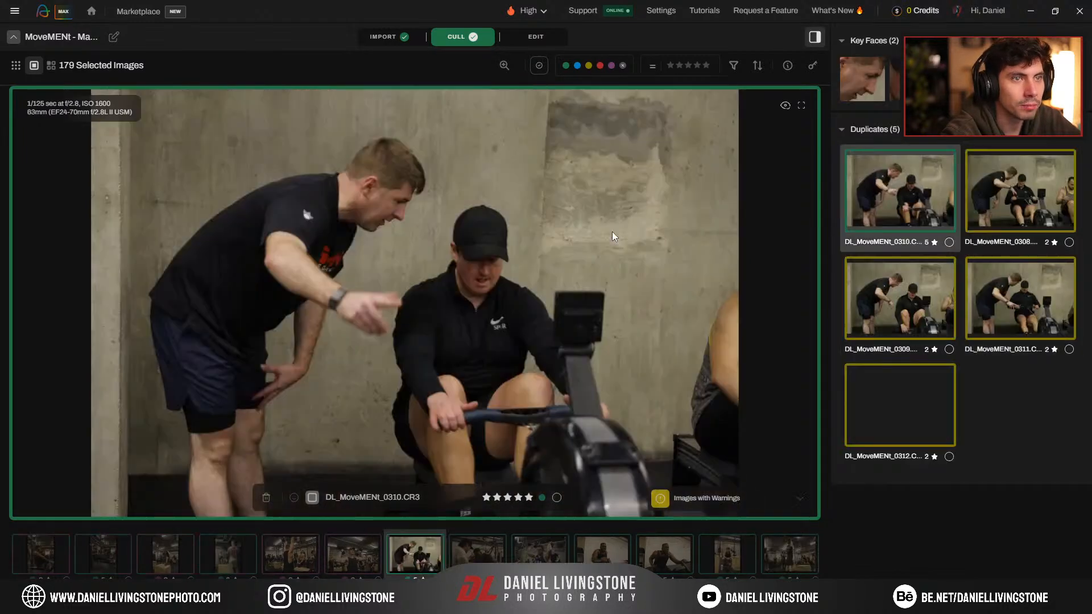
Step: Compare the duplicates of the coaching photo DL_MoveMENt_0310.CR3 and rate DL_MoveMENt_0308.CR3 five stars
{"action": "key", "text": "Down"}
{"action": "key", "text": "Down"}
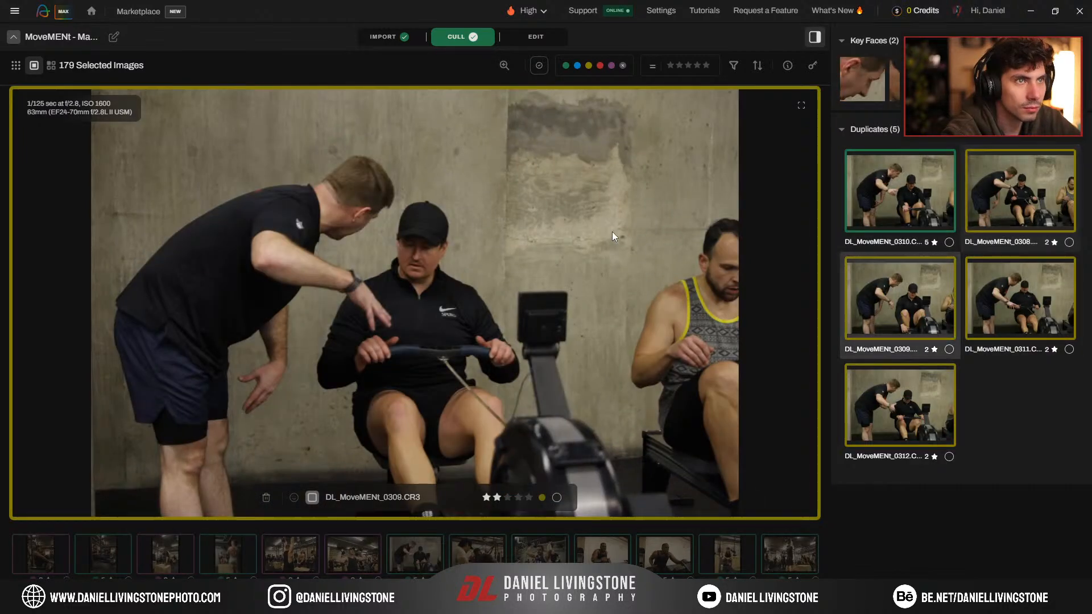
{"action": "key", "text": "Up"}
{"action": "key", "text": "5"}
{"action": "key", "text": "Down"}
{"action": "key", "text": "Down"}
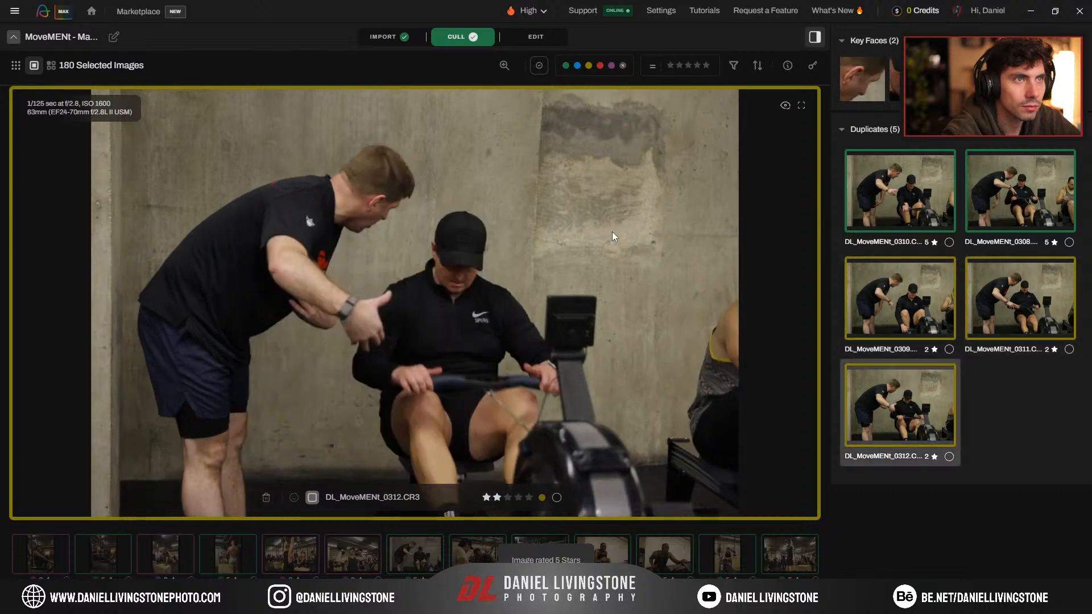
Step: Make DL_MoveMENt_0314.CR3 the five-star pick in place of DL_MoveMENt_0313.CR3 and advance to DL_MoveMENt_0317.CR3
{"action": "key", "text": "Down"}
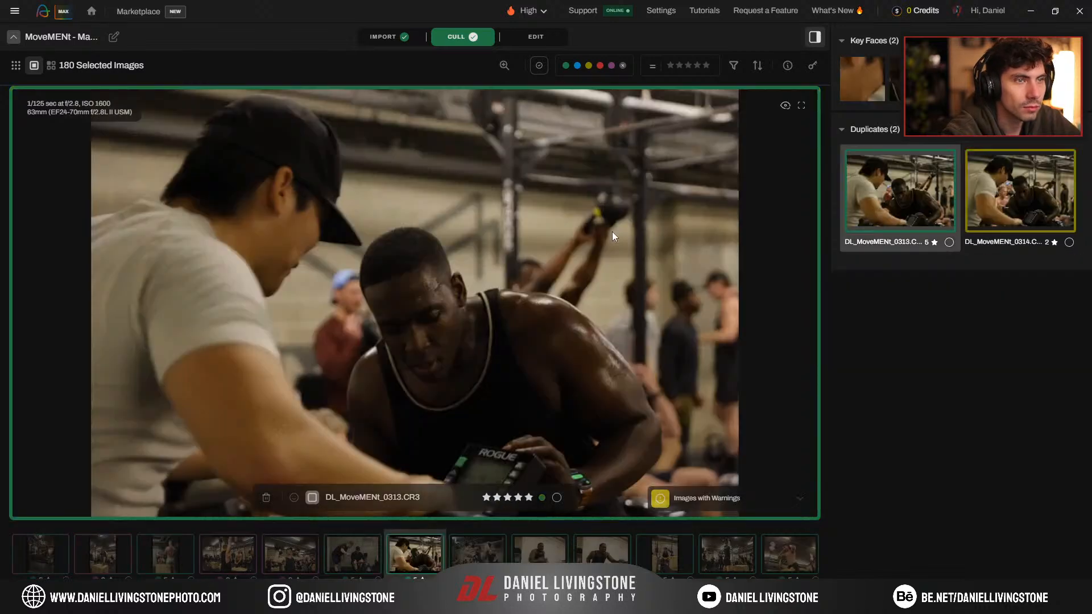
{"action": "key", "text": "Down"}
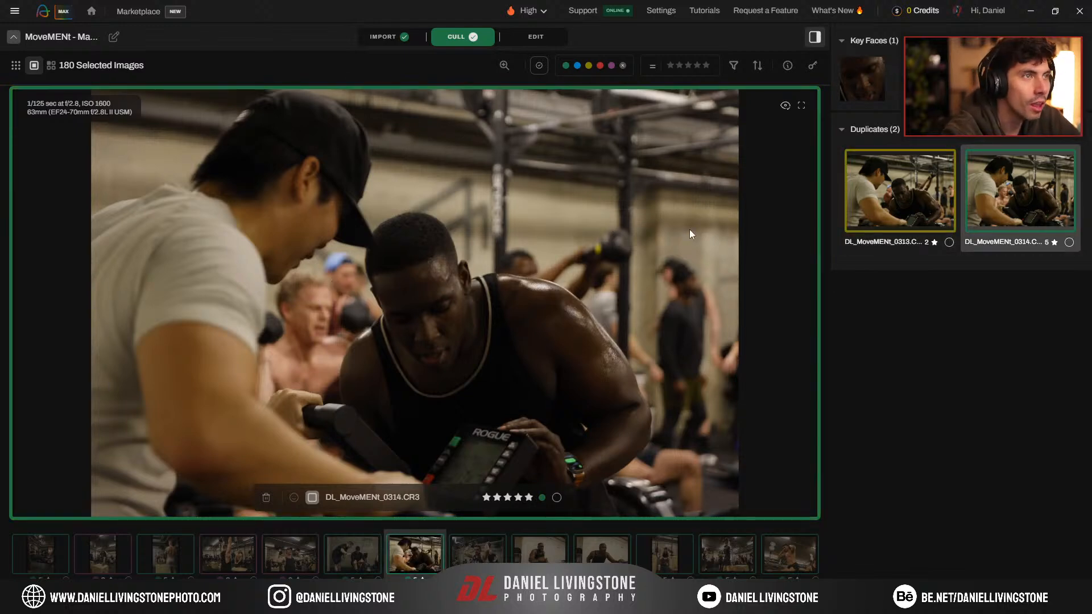
{"action": "key", "text": "Down"}
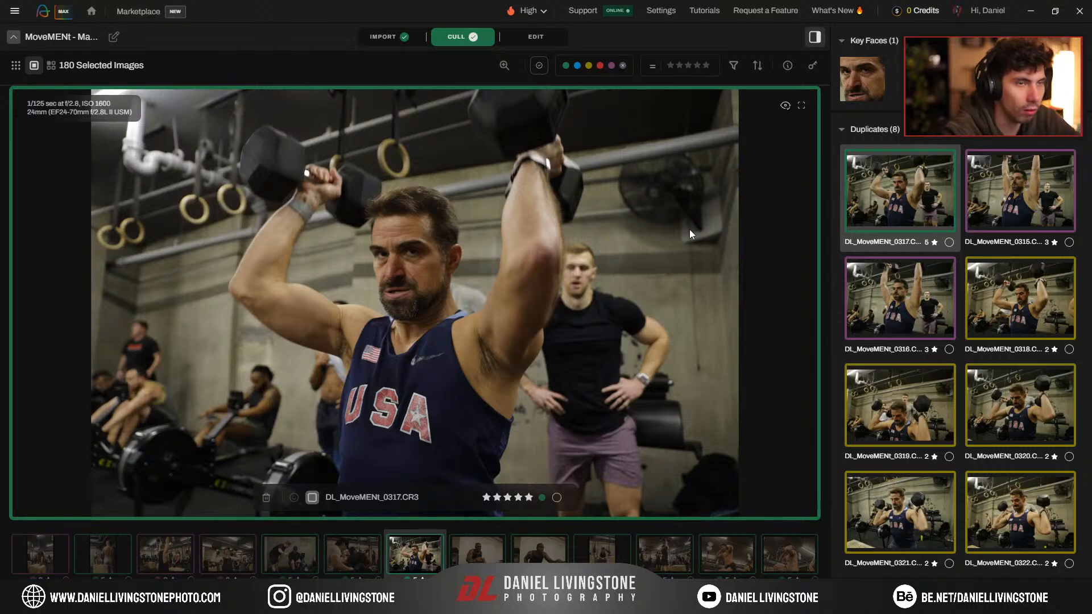
Step: Compare the dumbbell press photo DL_MoveMENt_0317.CR3 with all its duplicates through DL_MoveMENt_0322.CR3
{"action": "key", "text": "Down"}
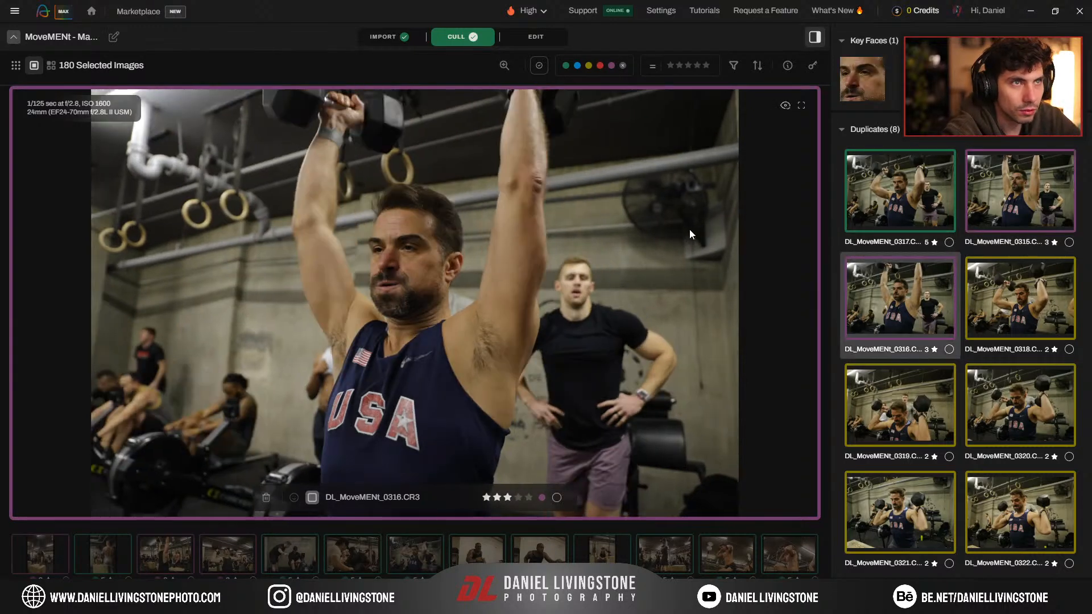
{"action": "key", "text": "Down"}
{"action": "key", "text": "Down"}
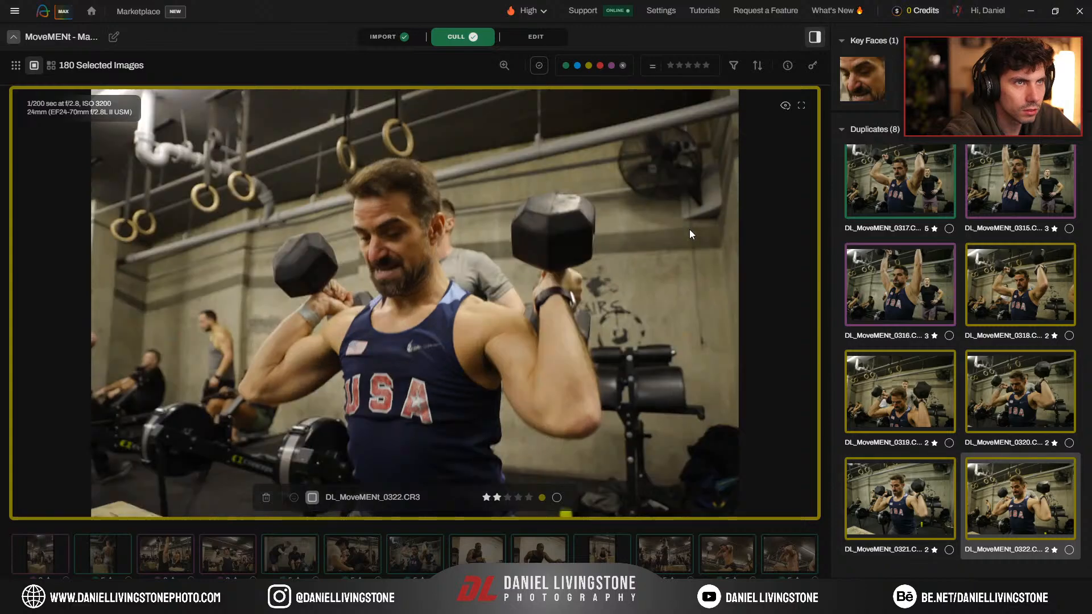
{"action": "key", "text": "Up"}
{"action": "key", "text": "Up"}
{"action": "key", "text": "Up"}
{"action": "key", "text": "Up"}
{"action": "key", "text": "Up"}
{"action": "key", "text": "Up"}
{"action": "key", "text": "Up"}
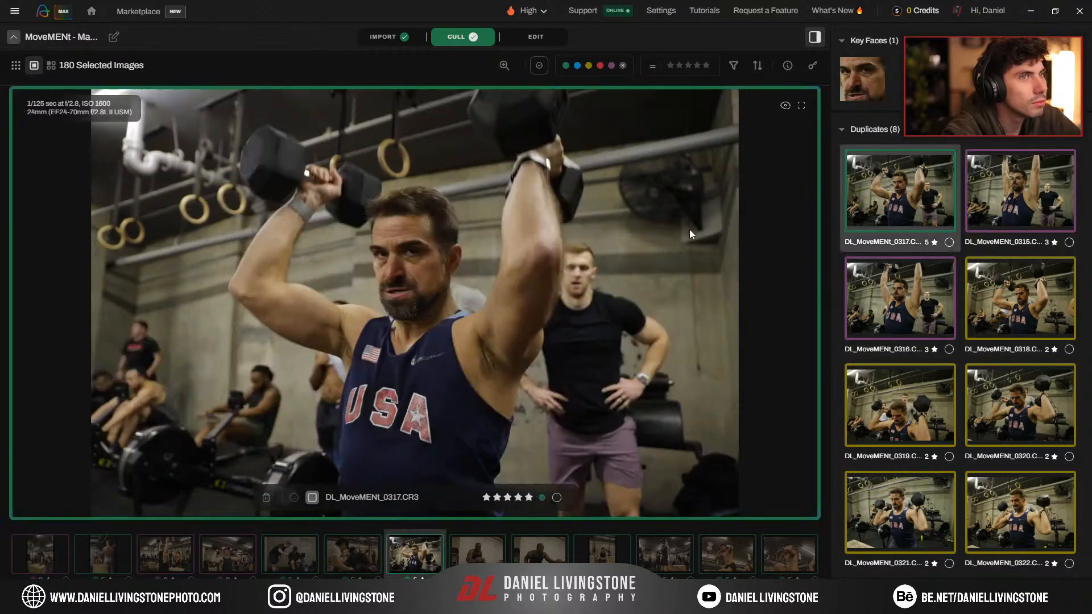
Step: Make DL_MoveMENt_0315.CR3 the five-star pick in place of DL_MoveMENt_0317.CR3, check the remaining duplicates, and advance to DL_MoveMENt_0323.CR3
{"action": "key", "text": "Down"}
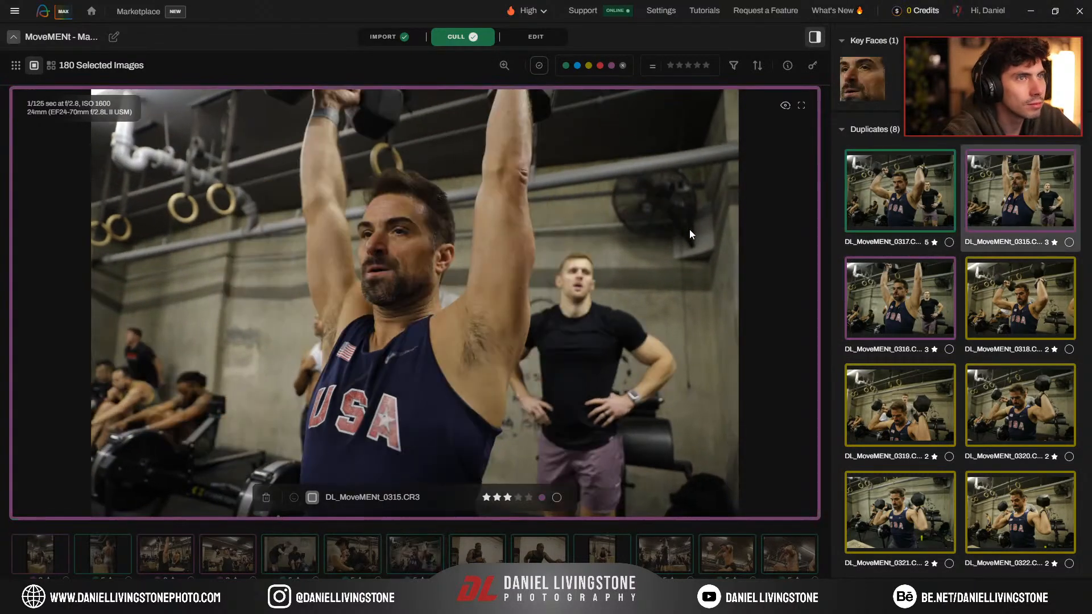
{"action": "key", "text": "5"}
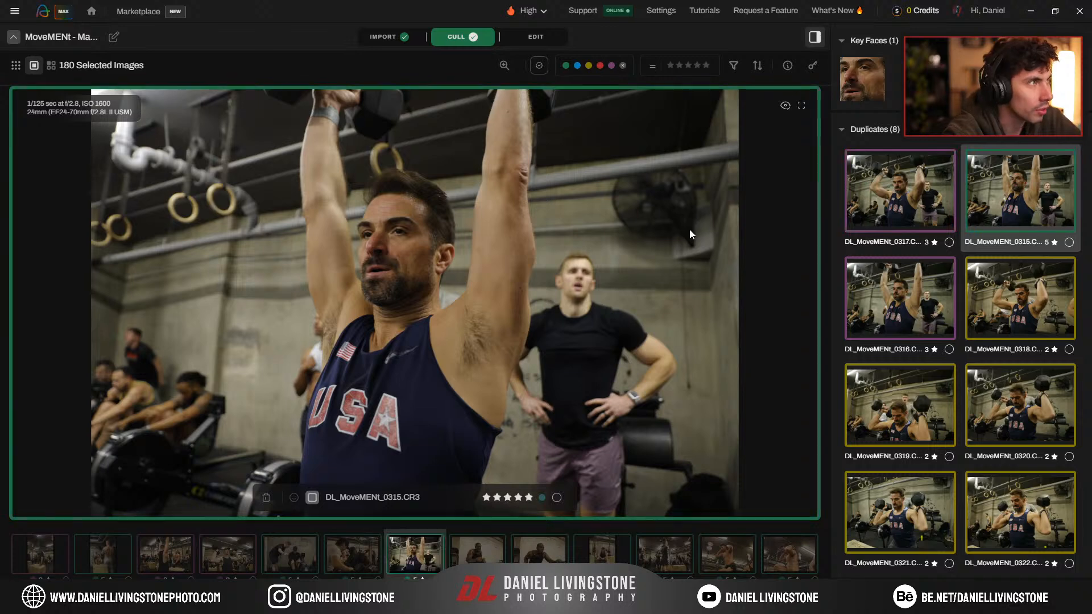
{"action": "key", "text": "Down"}
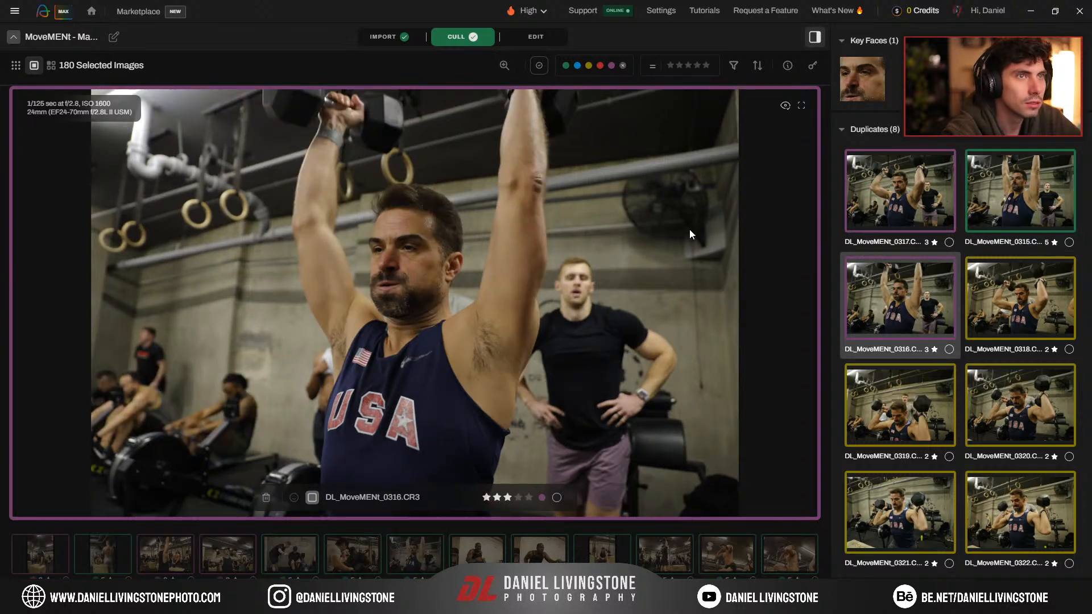
{"action": "key", "text": "Down"}
{"action": "key", "text": "Down"}
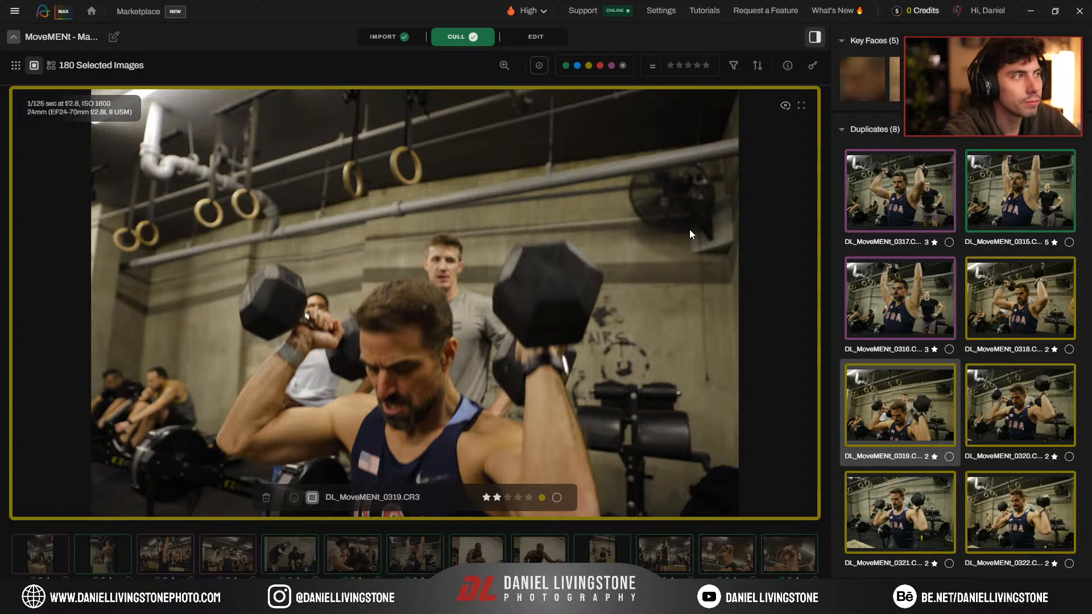
{"action": "key", "text": "Right"}
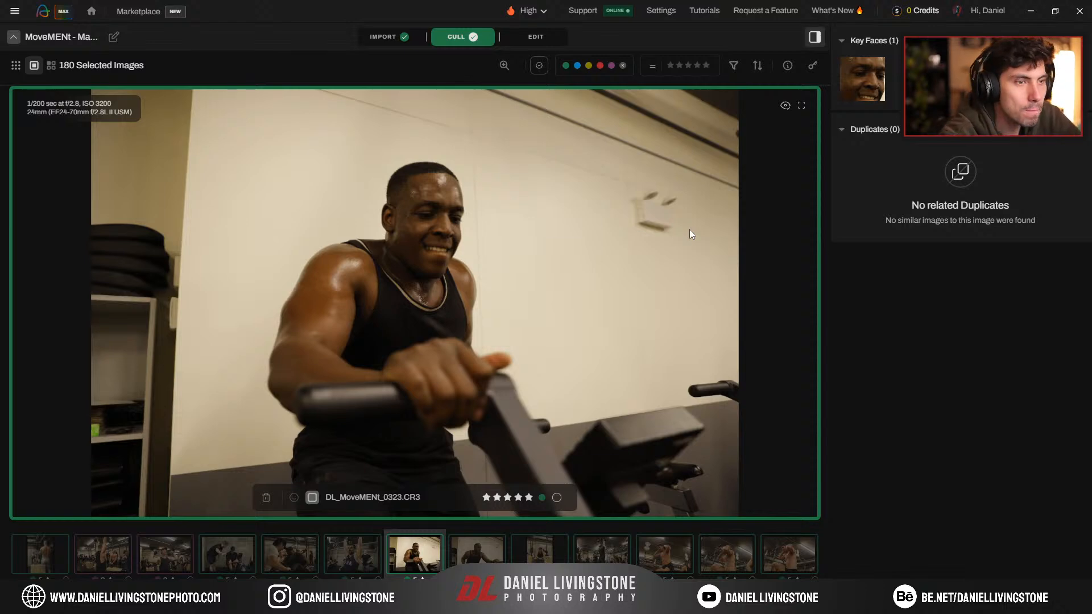
Step: Compare the air bike duplicates of DL_MoveMENt_0331.CR3 and make DL_MoveMENt_0325.CR3 the five-star pick in its place
{"action": "key", "text": "Right"}
{"action": "key", "text": "Left"}
{"action": "key", "text": "Right"}
{"action": "key", "text": "Down"}
{"action": "key", "text": "Down"}
{"action": "key", "text": "Down"}
{"action": "key", "text": "Down"}
{"action": "key", "text": "Down"}
{"action": "key", "text": "Down"}
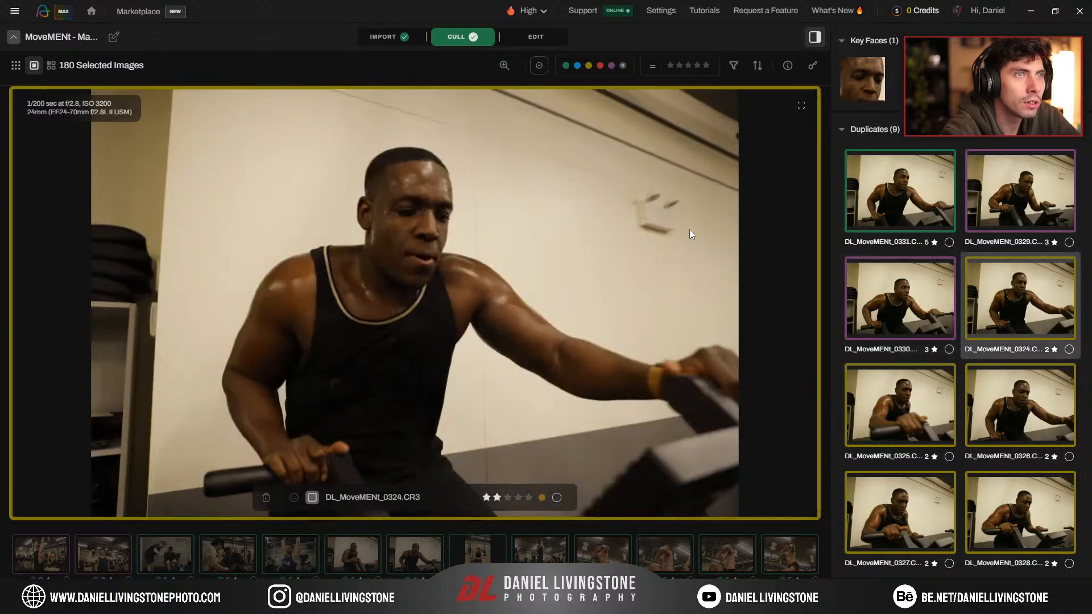
{"action": "key", "text": "Up"}
{"action": "key", "text": "Up"}
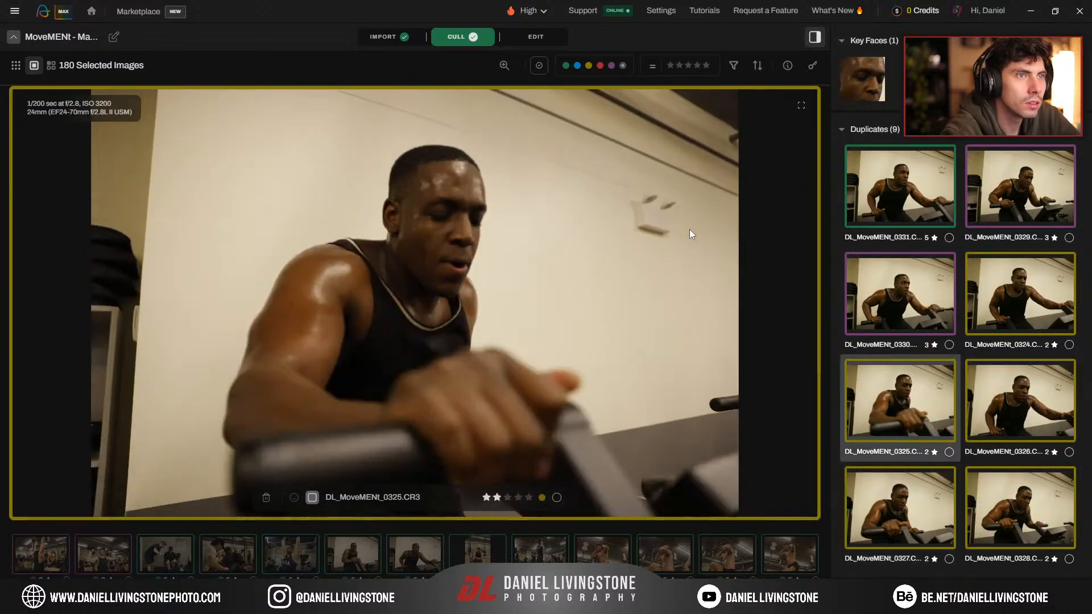
{"action": "key", "text": "5"}
Step: Check the remaining air bike duplicates after DL_MoveMENt_0325.CR3 and rate DL_MoveMENt_0328.CR3 five stars
{"action": "key", "text": "Down"}
{"action": "key", "text": "Down"}
{"action": "key", "text": "Down"}
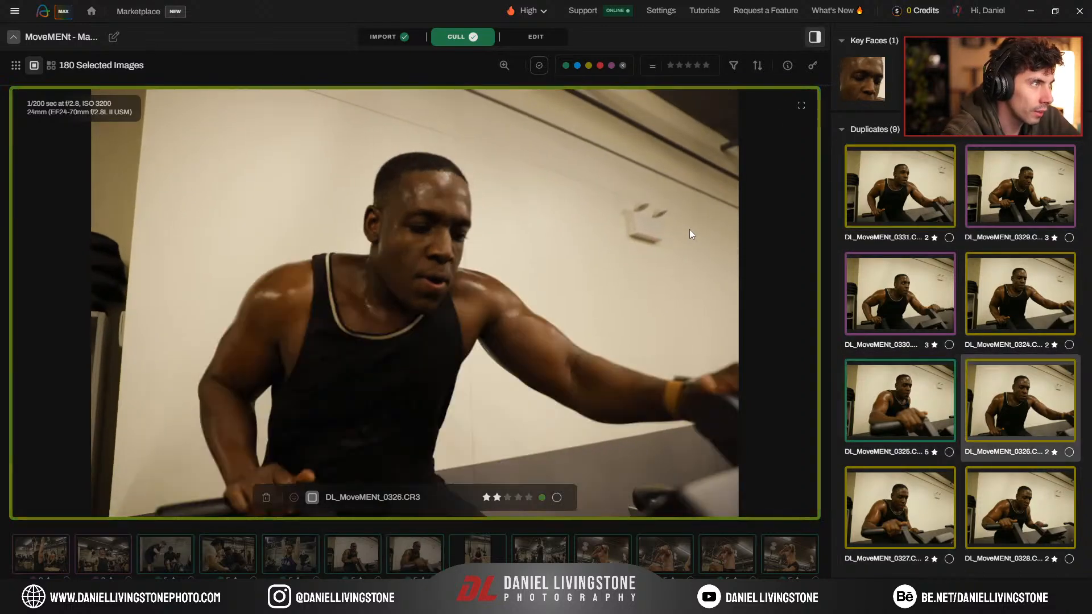
{"action": "key", "text": "5"}
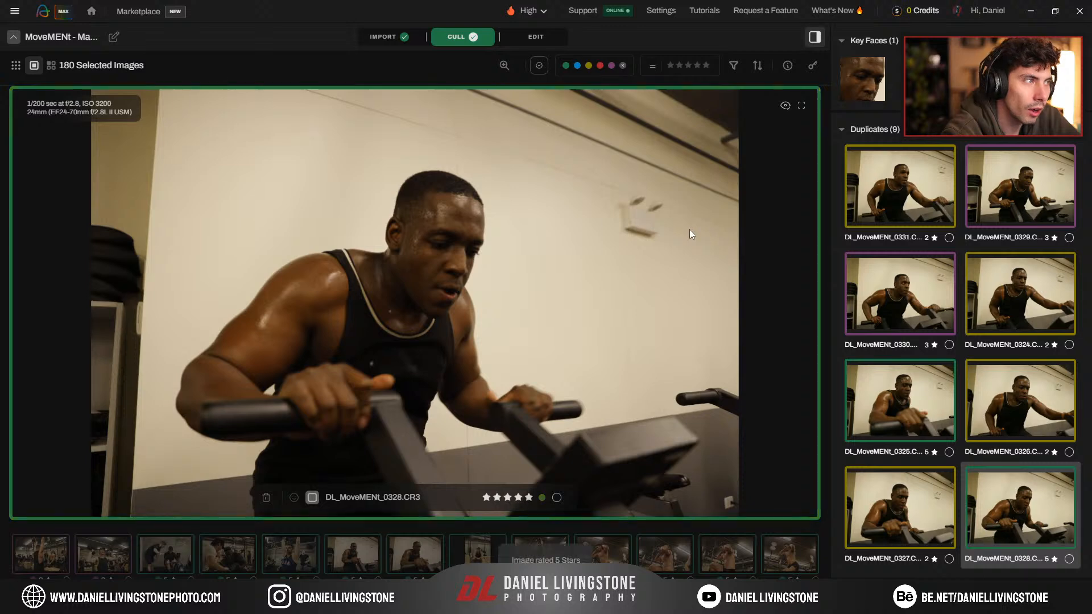
Step: Go back to the air bike photo DL_MoveMENt_0323.CR3 and lower its rating to three stars
{"action": "key", "text": "Down"}
{"action": "key", "text": "Left"}
{"action": "key", "text": "5"}
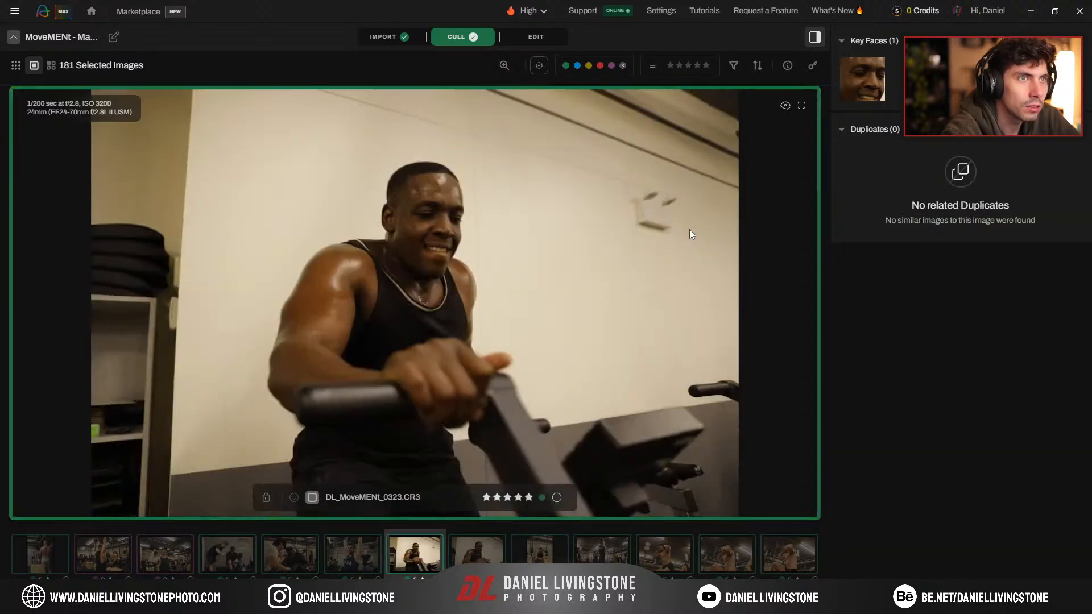
{"action": "key", "text": "3"}
{"action": "key", "text": "Left"}
{"action": "key", "text": "Right"}
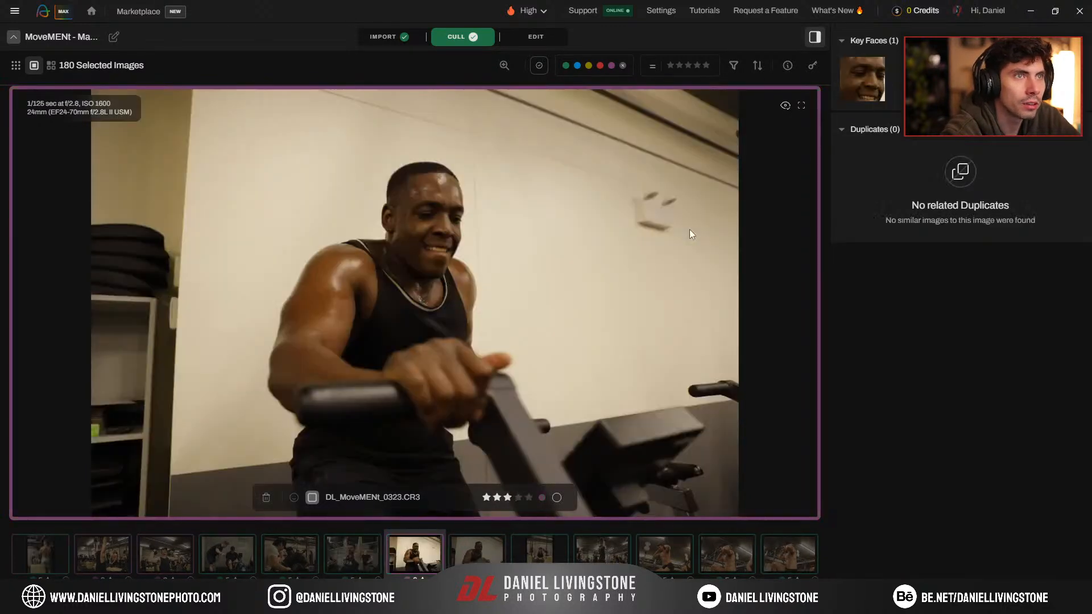
Step: Keep DL_MoveMENt_0334.CR3, drop DL_MoveMENt_0335.CR3 from the selection, and advance to DL_MoveMENt_0336.CR3
{"action": "key", "text": "Right"}
{"action": "key", "text": "Right"}
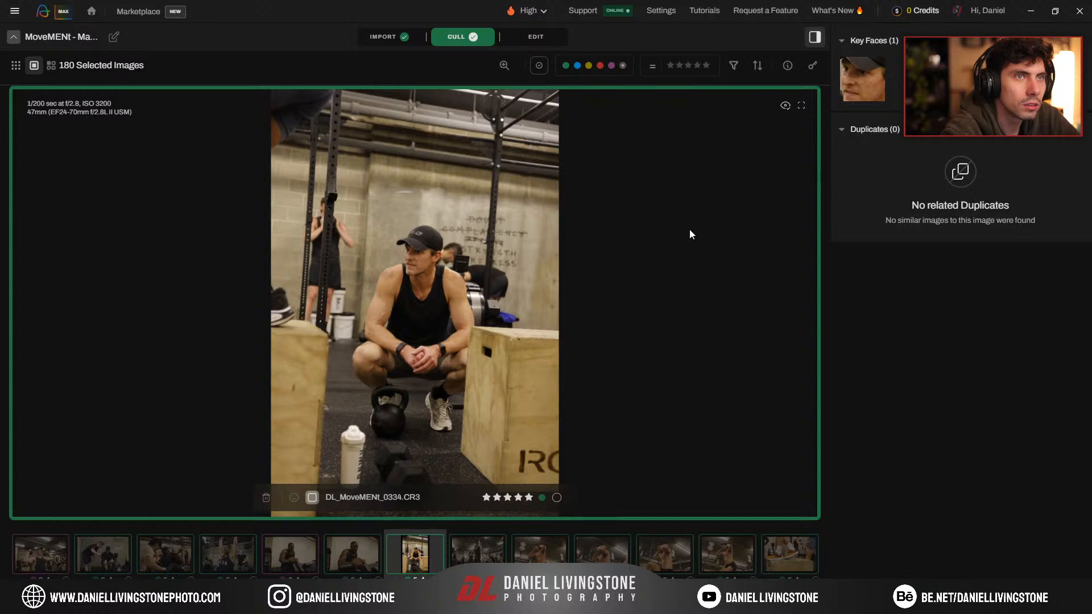
{"action": "key", "text": "Right"}
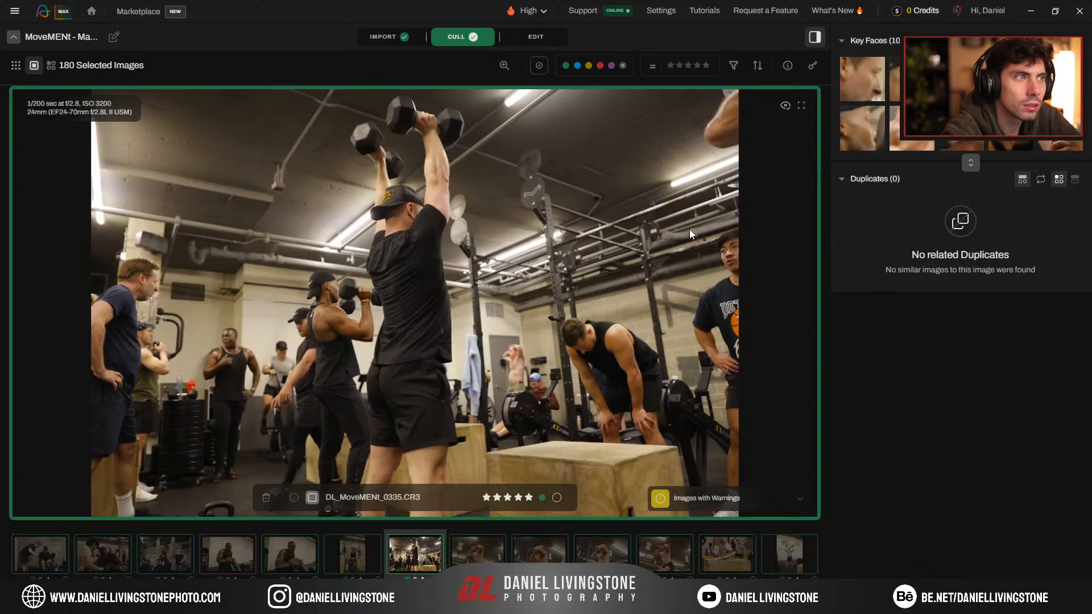
{"action": "key", "text": "Right"}
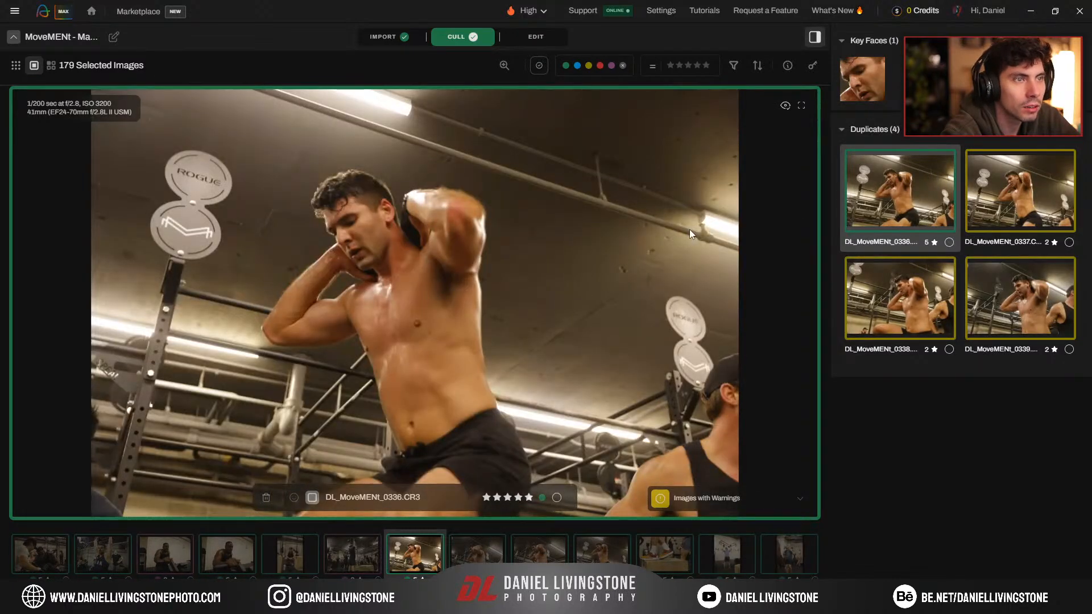
Step: Check the duplicates of DL_MoveMENt_0336.CR3, drop DL_MoveMENt_0340.CR3 from the selection, and advance to DL_MoveMENt_0343.CR3
{"action": "key", "text": "Right"}
{"action": "key", "text": "Right"}
{"action": "key", "text": "Right"}
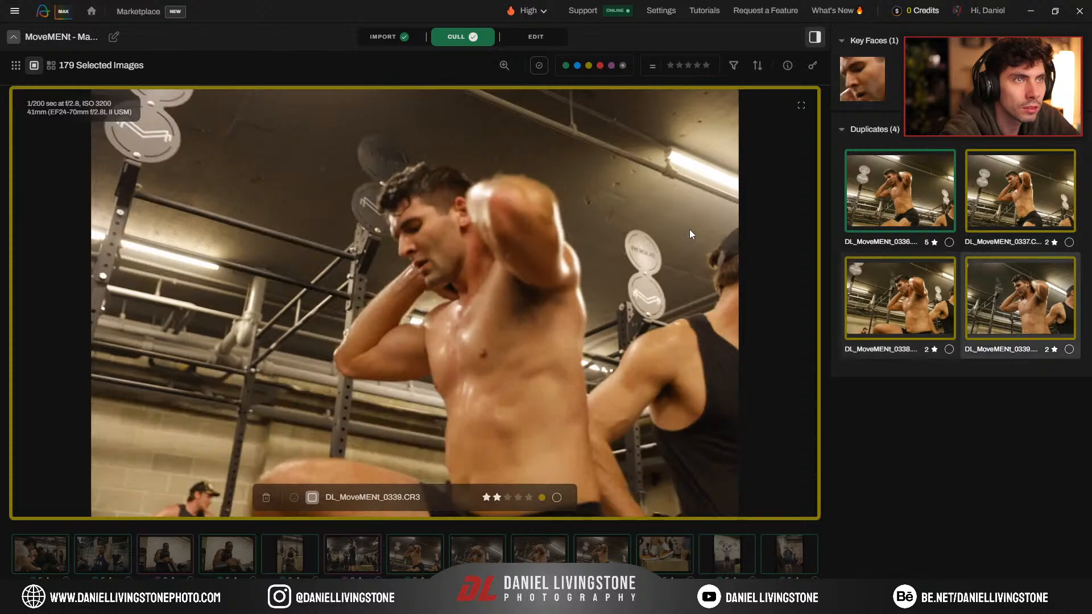
{"action": "key", "text": "Right"}
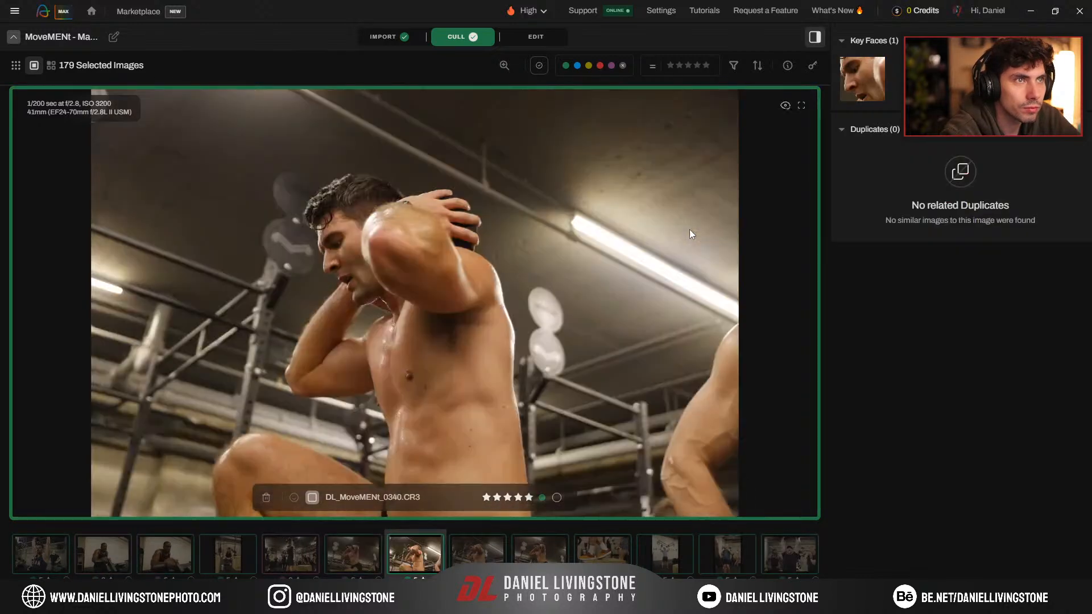
{"action": "key", "text": "Right"}
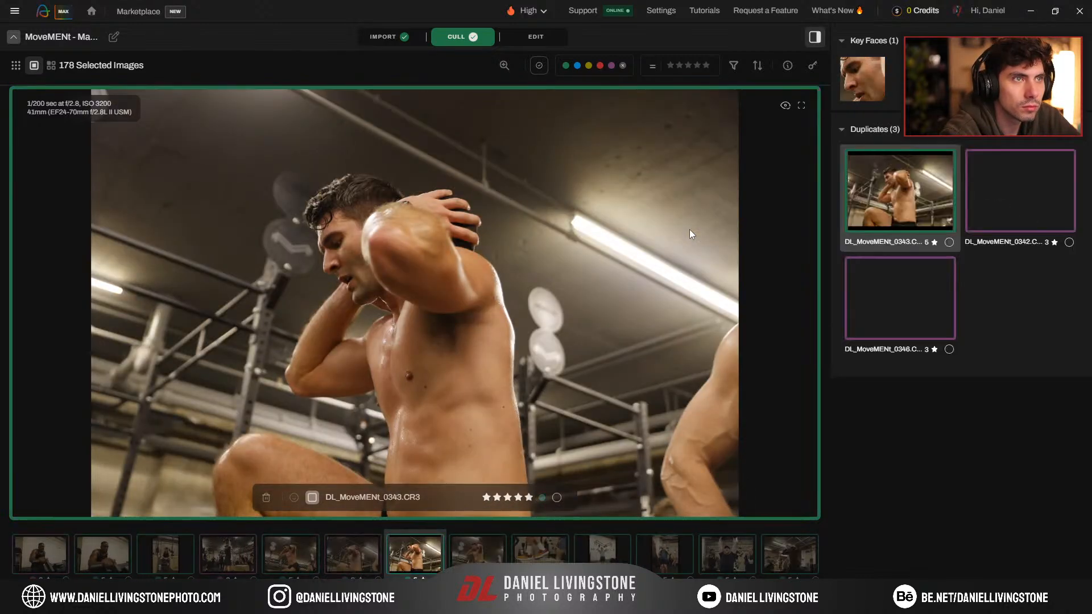
Step: Compare the duplicates of DL_MoveMENt_0343.CR3, make DL_MoveMENt_0342.CR3 the five-star pick in its place, and advance to DL_MoveMENt_0344.CR3
{"action": "key", "text": "Right"}
{"action": "key", "text": "Left"}
{"action": "key", "text": "Right"}
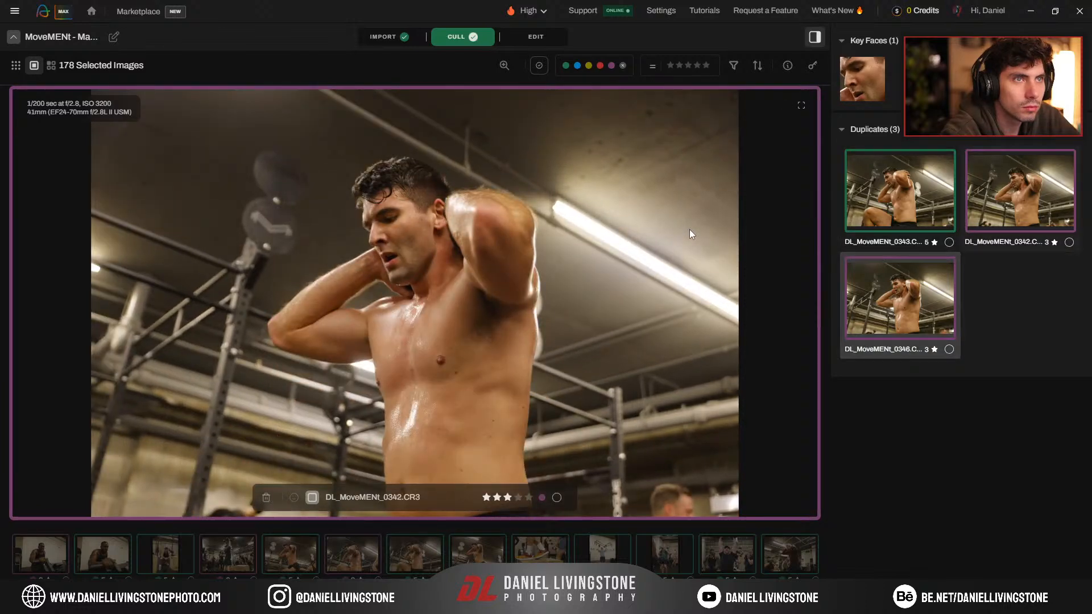
{"action": "key", "text": "Left"}
{"action": "key", "text": "Right"}
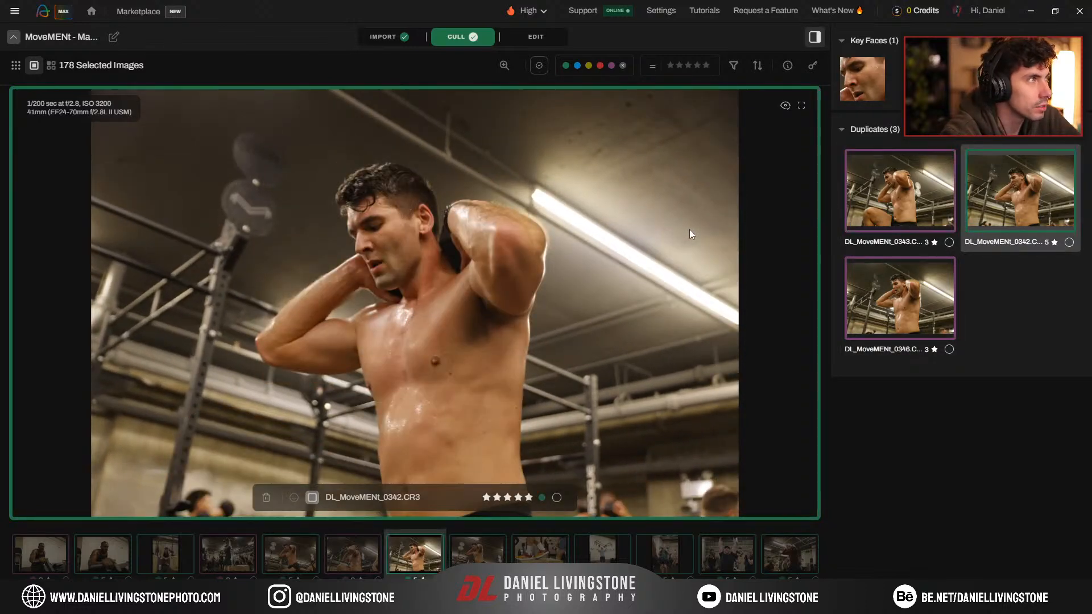
{"action": "key", "text": "Right"}
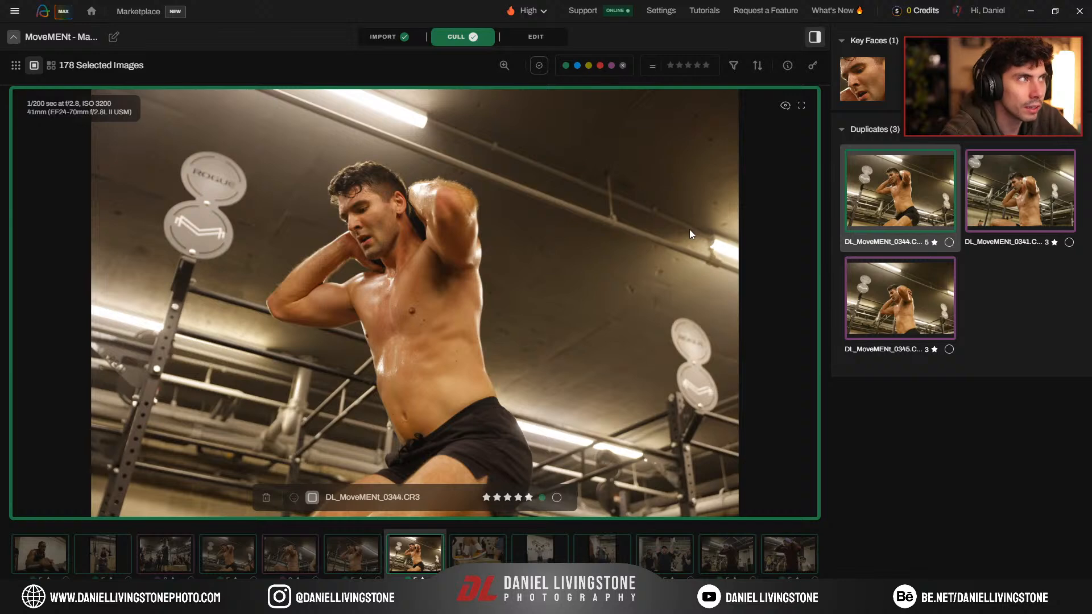
Step: Compare DL_MoveMENt_0344.CR3 with its two duplicates, keep it as the pick, and move on to the shoe close-up DL_MoveMENt_0348.CR3
{"action": "key", "text": "Down"}
{"action": "key", "text": "Down"}
{"action": "key", "text": "Up"}
{"action": "key", "text": "Up"}
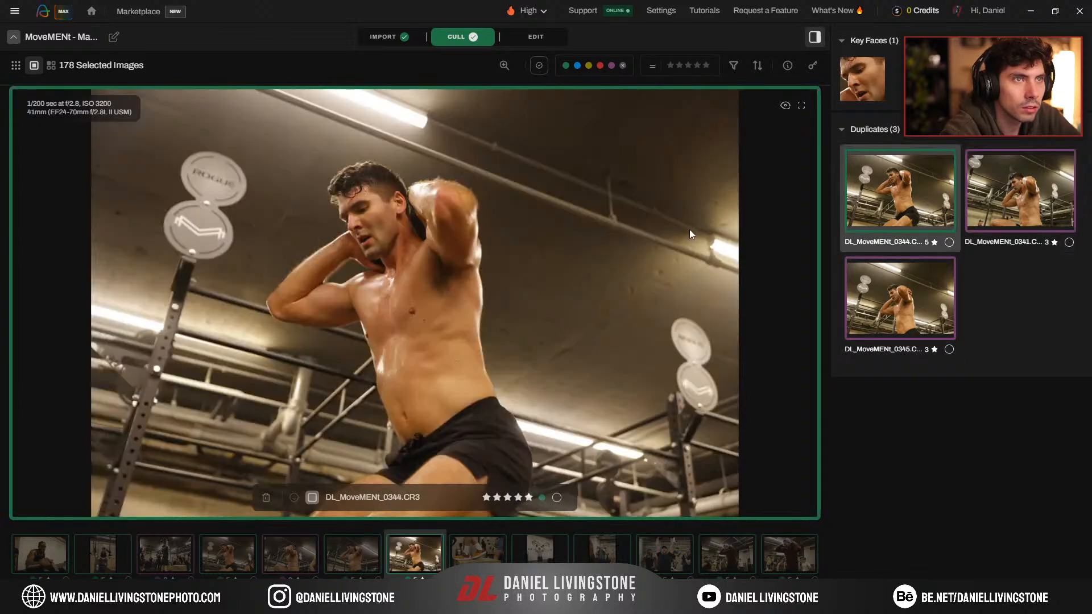
{"action": "key", "text": "Right"}
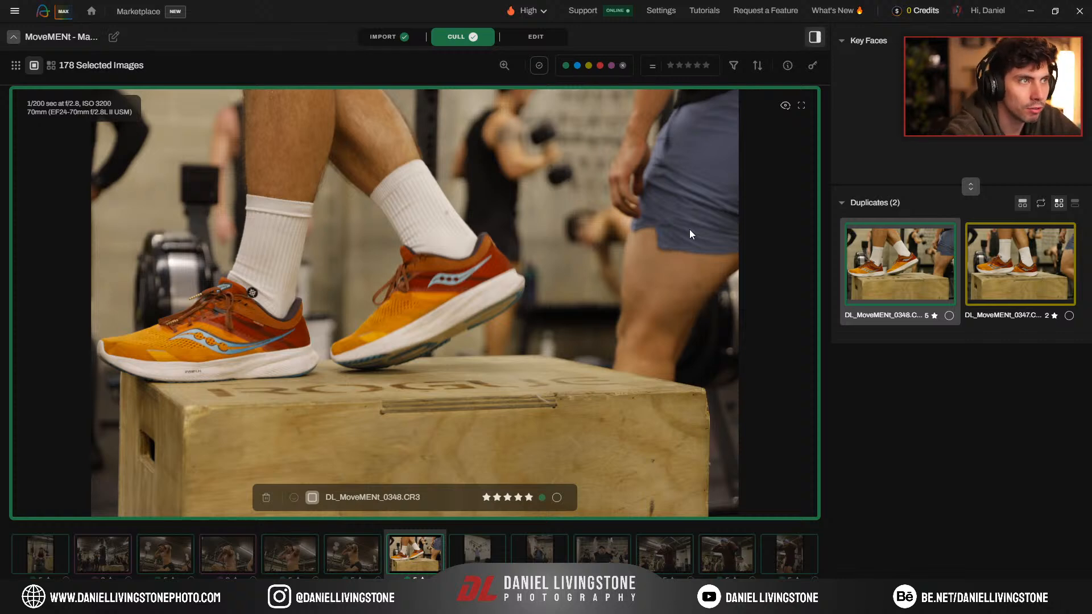
Step: Compare the overhead dumbbell duplicates of DL_MoveMENt_0351.CR3 without changing the pick, and advance to DL_MoveMENt_0352.CR3
{"action": "key", "text": "Right"}
{"action": "key", "text": "Down"}
{"action": "key", "text": "Down"}
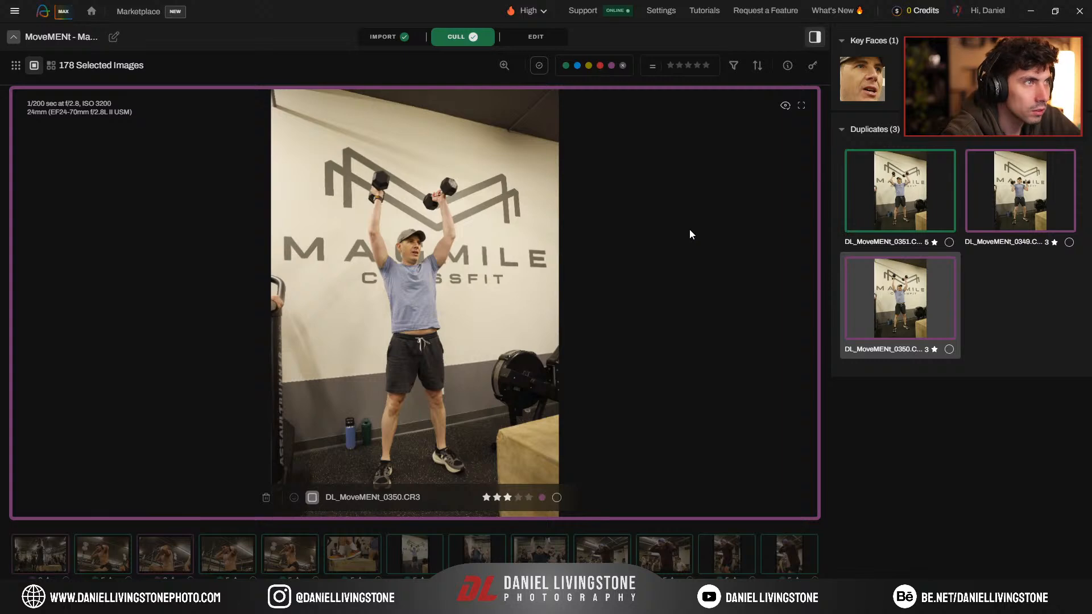
{"action": "key", "text": "Up"}
{"action": "key", "text": "Up"}
{"action": "key", "text": "Down"}
{"action": "key", "text": "Down"}
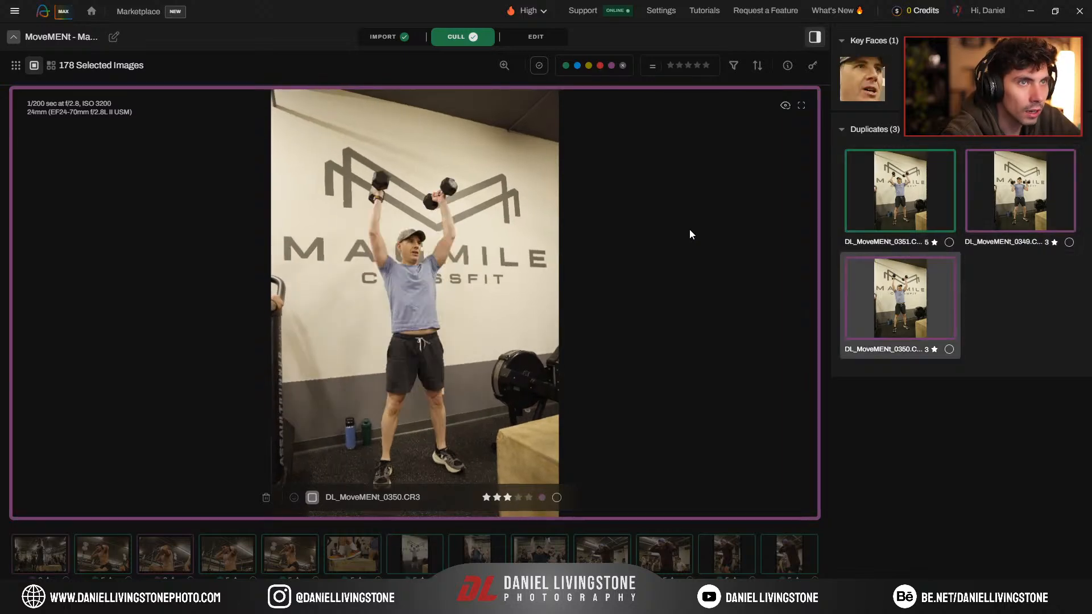
{"action": "key", "text": "Right"}
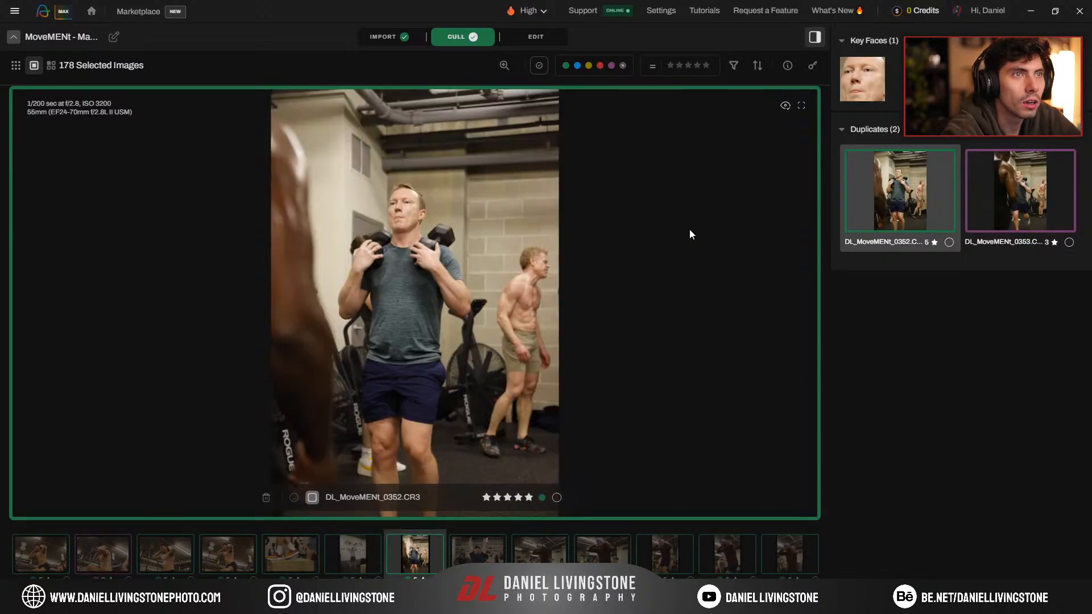
Step: Lower DL_MoveMENt_0352.CR3 to three stars and check the duplicates of DL_MoveMENt_0354.CR3 before advancing to DL_MoveMENt_0357.CR3
{"action": "key", "text": "Down"}
{"action": "key", "text": "Right"}
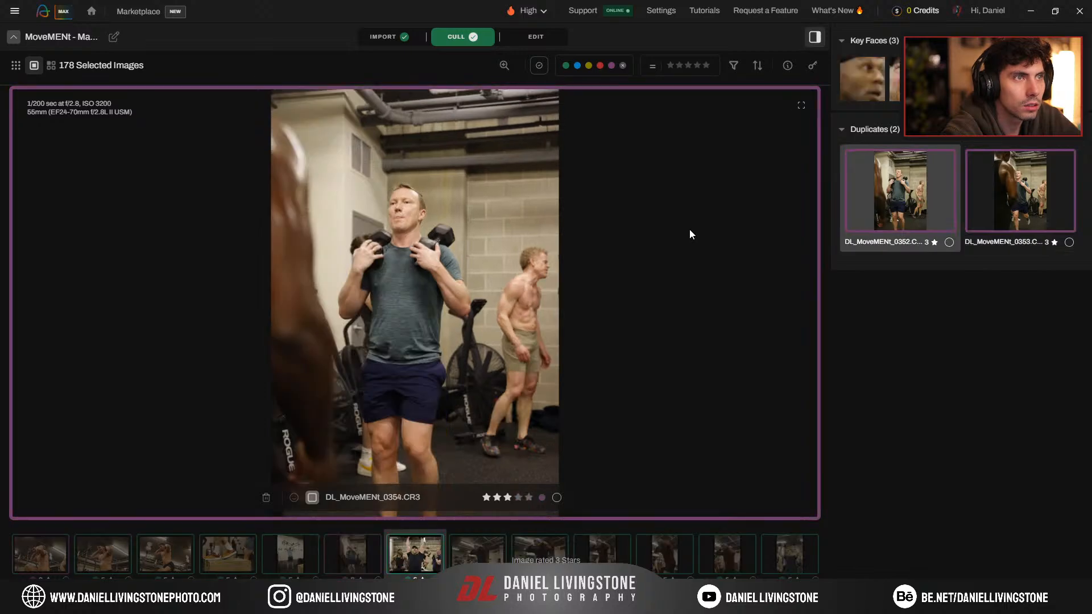
{"action": "key", "text": "Down"}
{"action": "key", "text": "Down"}
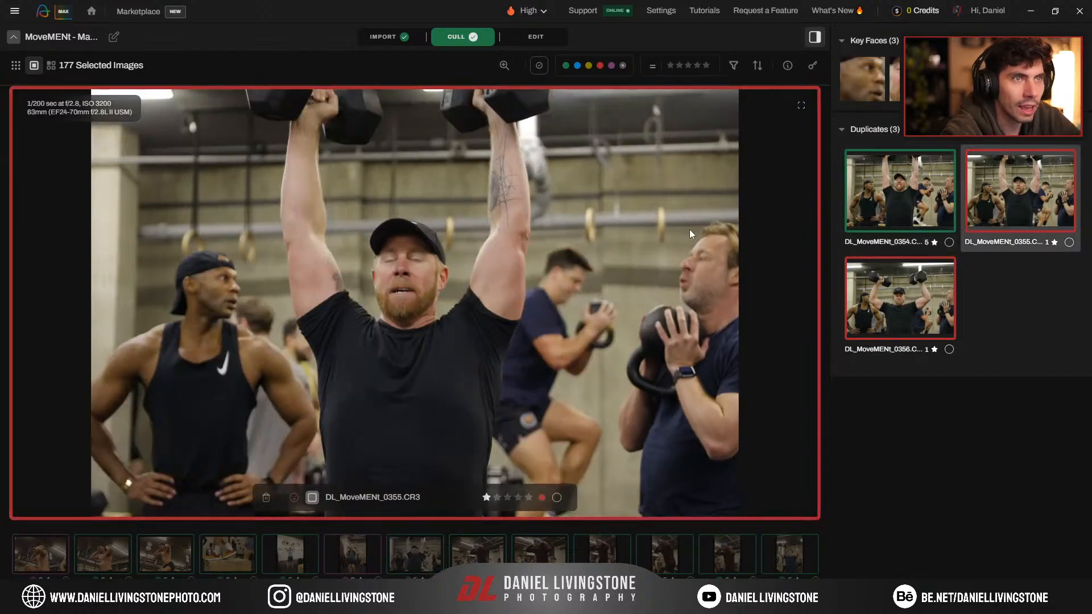
{"action": "key", "text": "Right"}
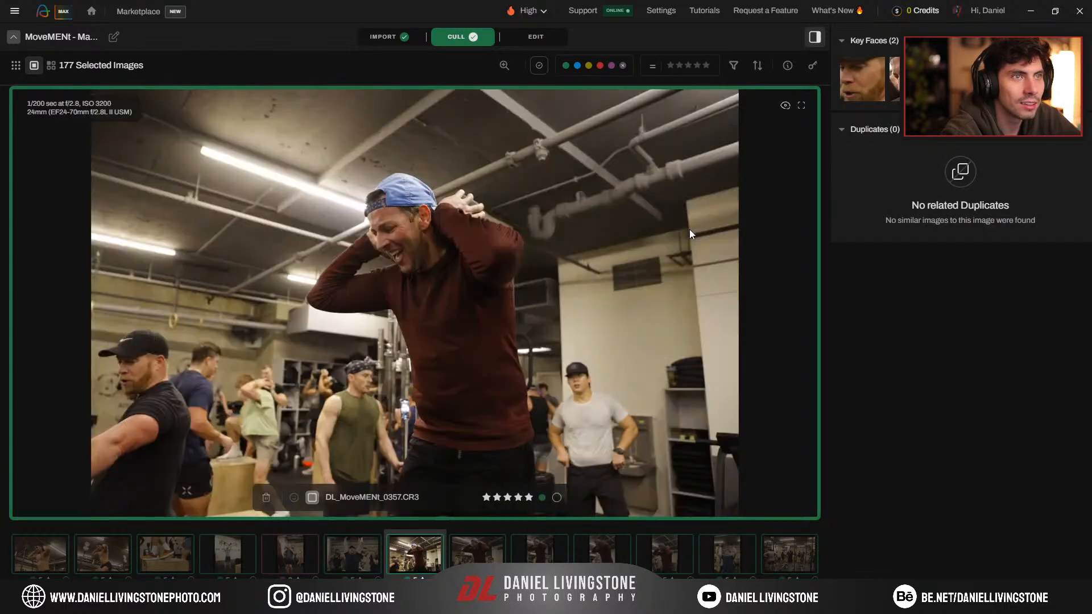
Step: Compare the blue-cap athlete duplicates of DL_MoveMENt_0360.CR3 and also rate DL_MoveMENt_0361.CR3 five stars
{"action": "key", "text": "Right"}
{"action": "key", "text": "Right"}
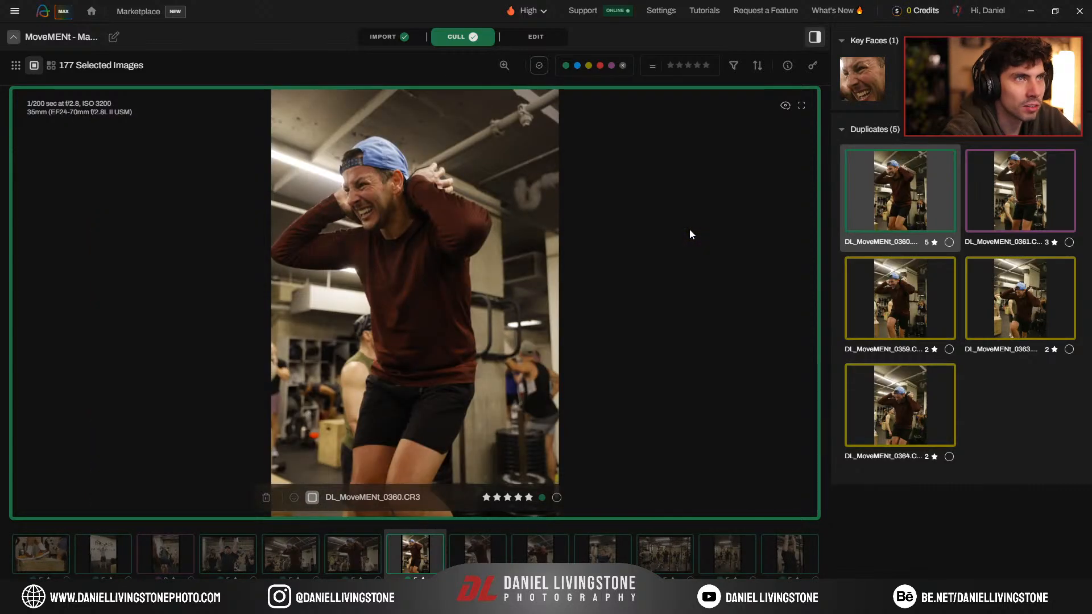
{"action": "key", "text": "Down"}
{"action": "key", "text": "Down"}
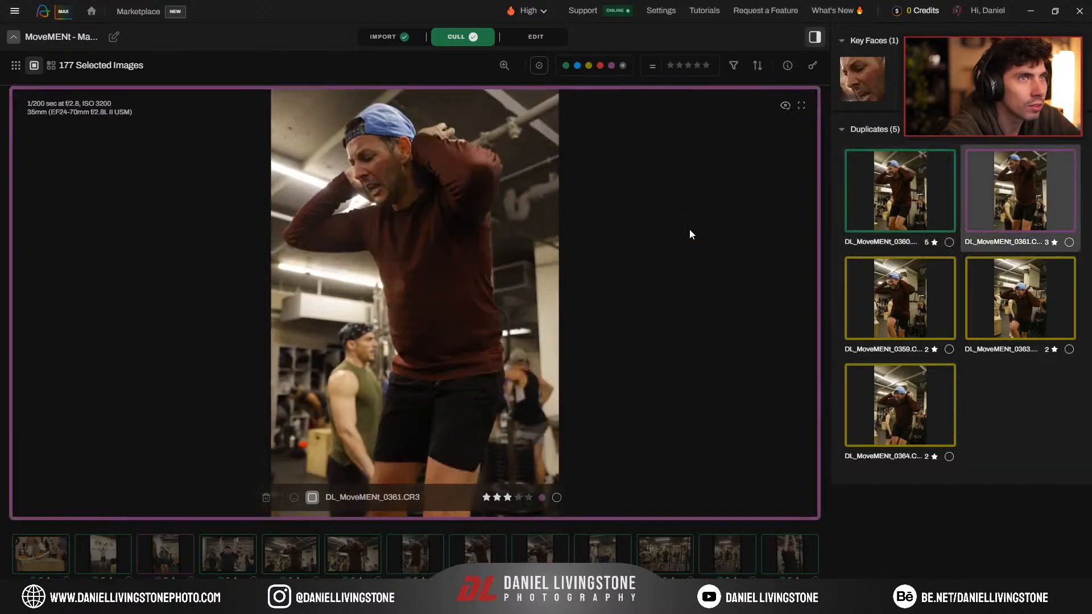
{"action": "key", "text": "Down"}
{"action": "key", "text": "Up"}
{"action": "key", "text": "5"}
Step: Lower the next blue-cap athlete photo and DL_MoveMENt_0366.CR3 to three stars each
{"action": "key", "text": "Right"}
{"action": "key", "text": "3"}
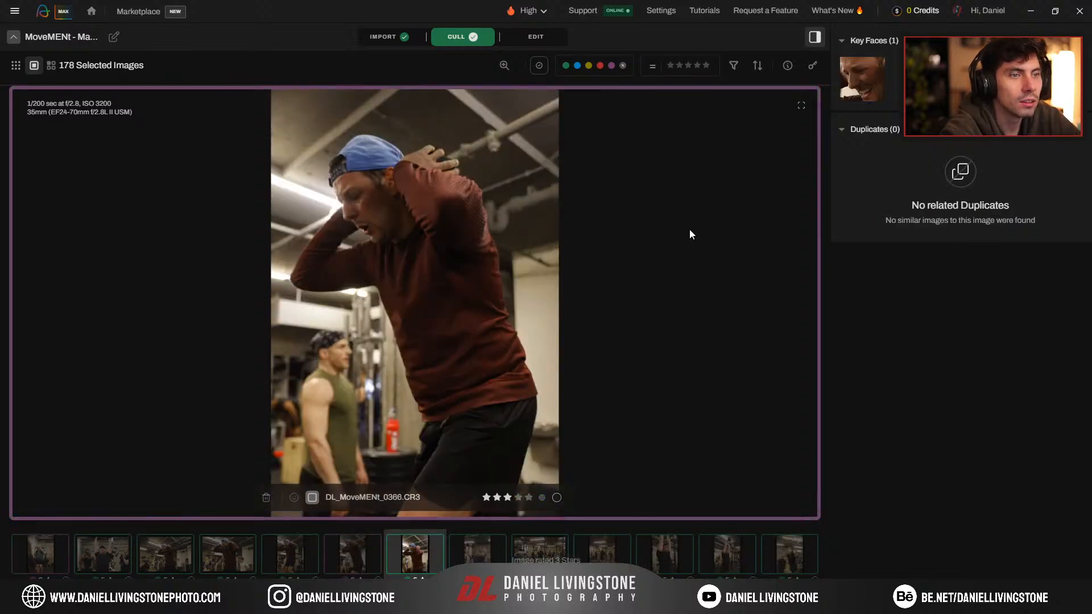
{"action": "key", "text": "Right"}
{"action": "key", "text": "3"}
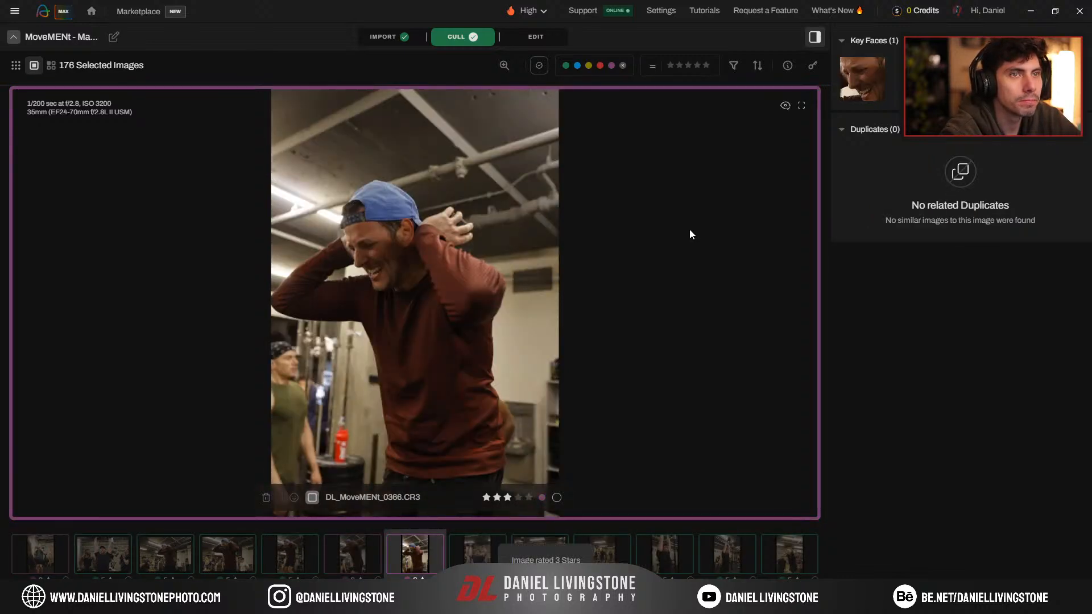
Step: Lower DL_MoveMENt_0369.CR3 to three stars, recheck the wide shot DL_MoveMENt_0368.CR3, and advance to DL_MoveMENt_0370.CR3
{"action": "key", "text": "Right"}
{"action": "key", "text": "Right"}
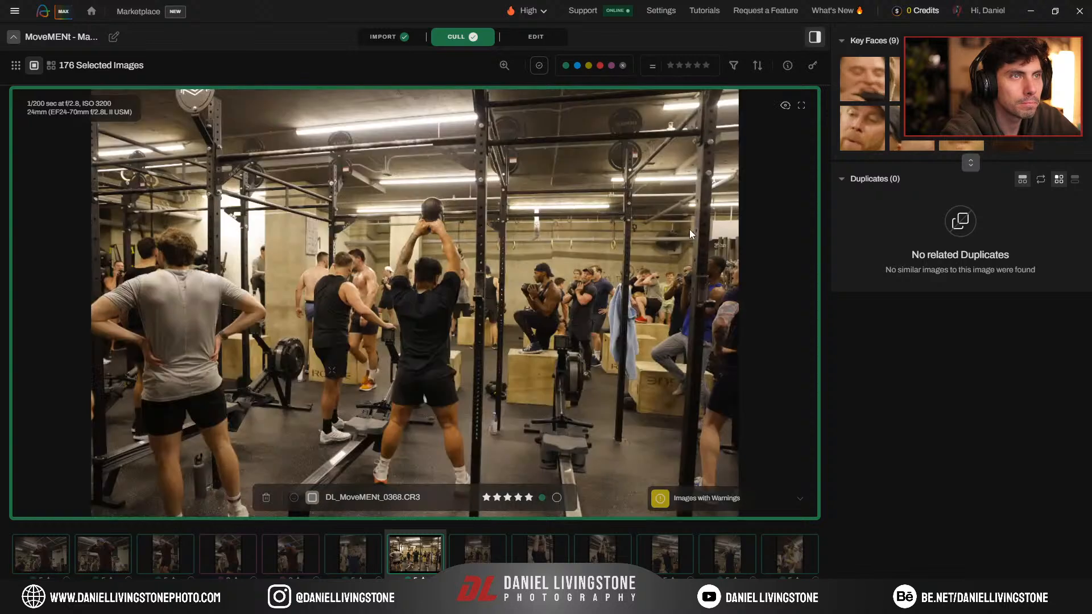
{"action": "key", "text": "Right"}
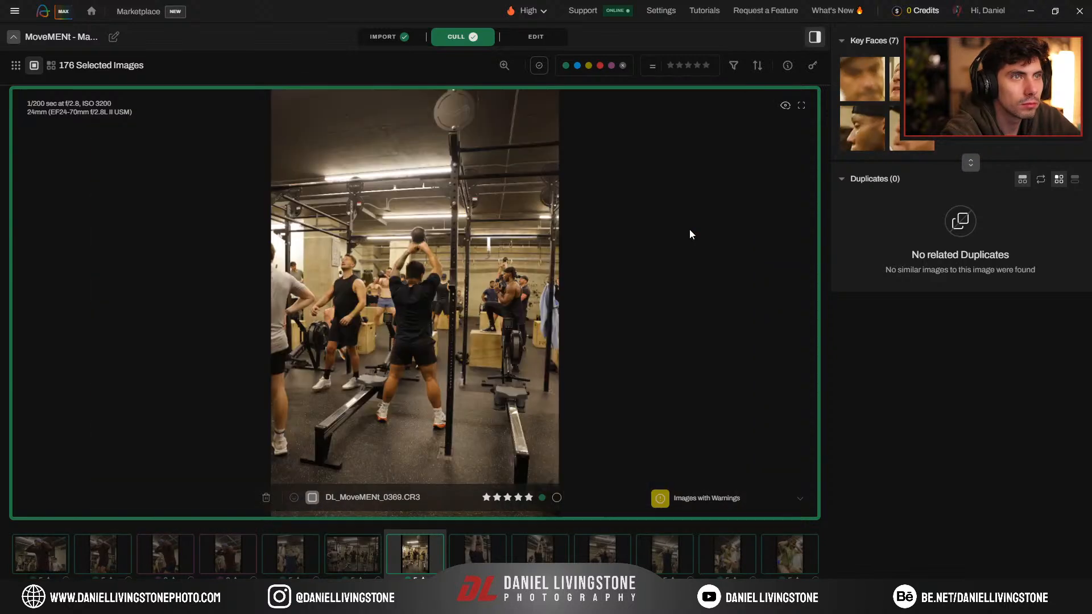
{"action": "key", "text": "3"}
{"action": "key", "text": "Left"}
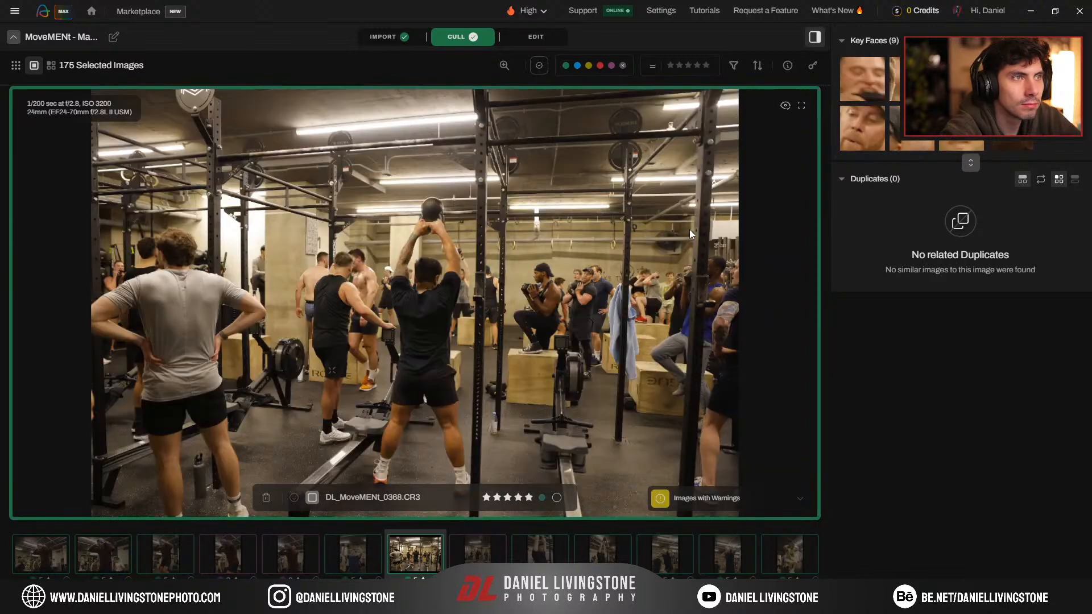
{"action": "key", "text": "Right"}
{"action": "key", "text": "Right"}
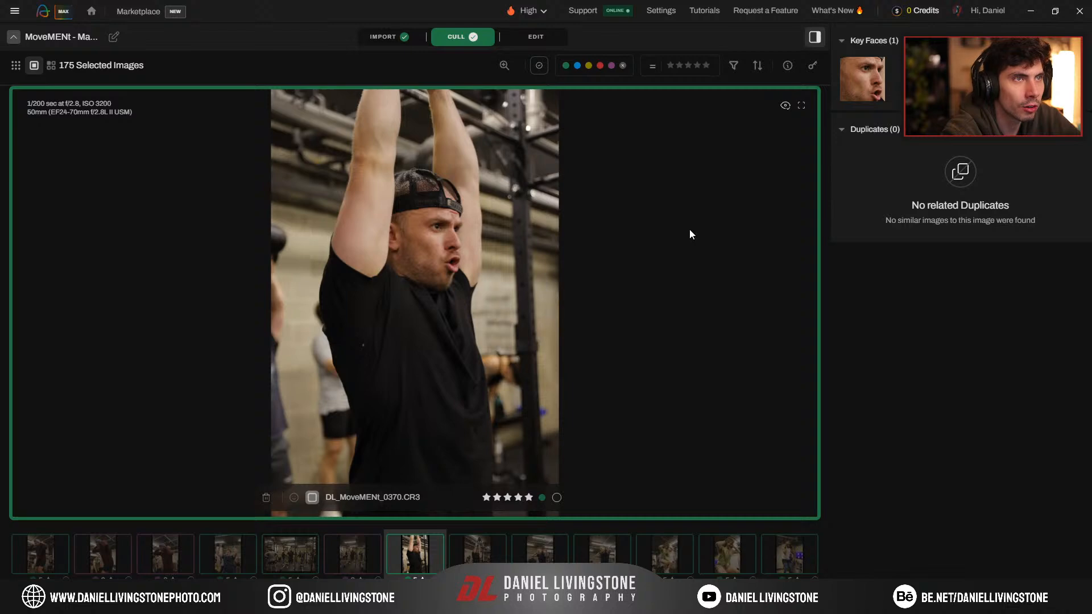
Step: Compare the duplicates of DL_MoveMENt_0376.CR3 and make DL_MoveMENt_0374.CR3 the five-star pick in its place
{"action": "key", "text": "Right"}
{"action": "key", "text": "Left"}
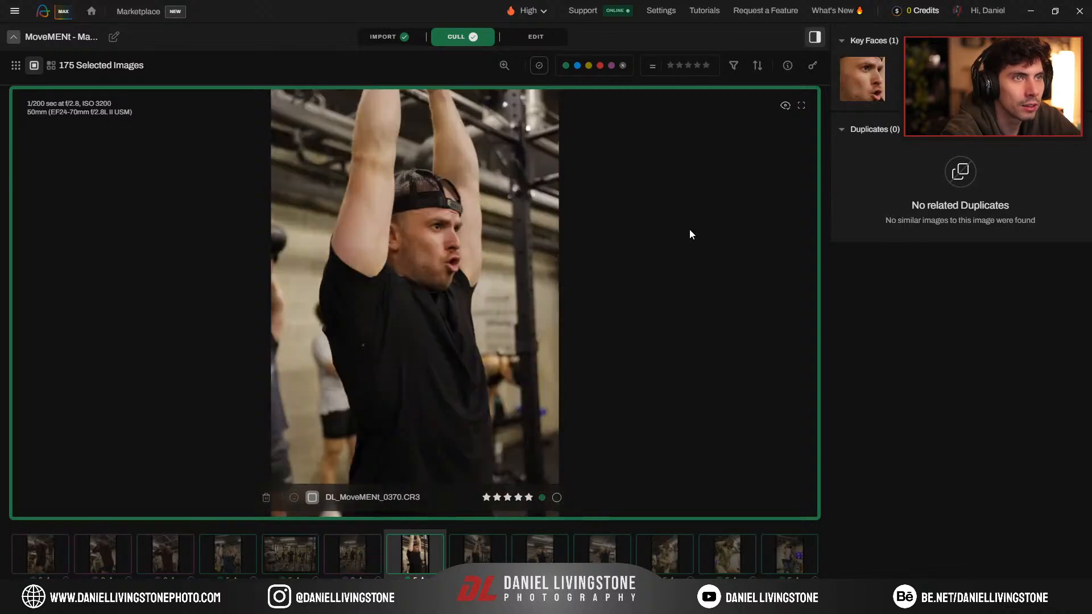
{"action": "key", "text": "Right"}
{"action": "key", "text": "Right"}
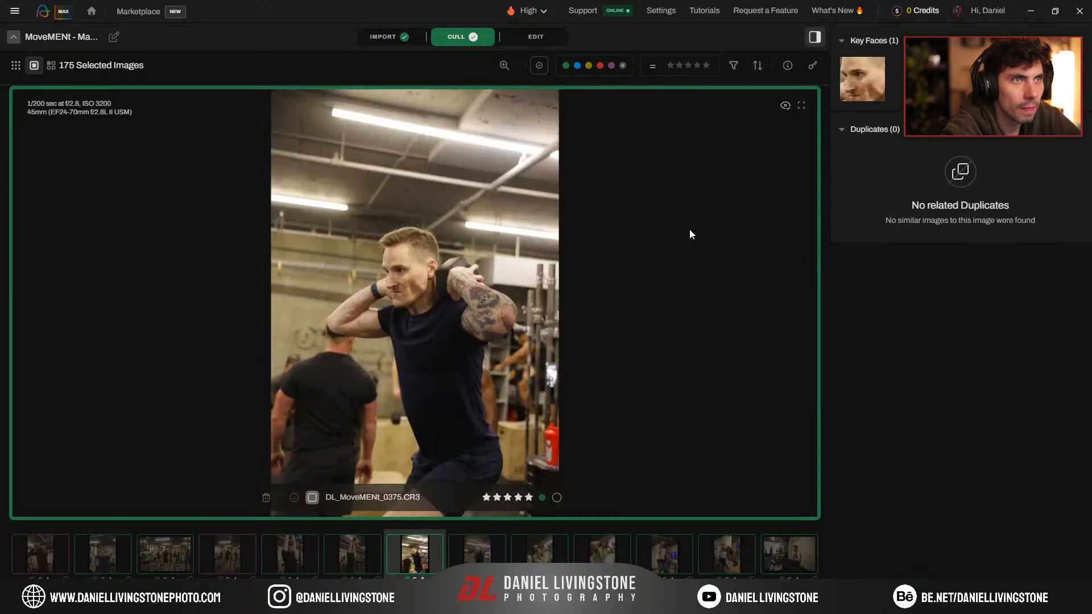
{"action": "key", "text": "Left"}
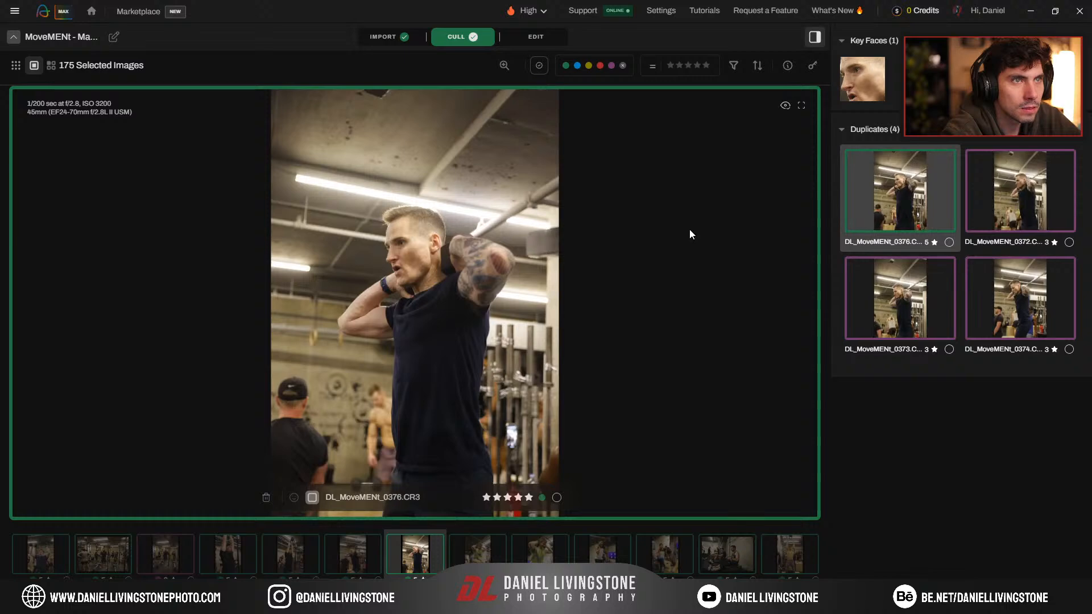
{"action": "key", "text": "Left"}
{"action": "key", "text": "Right"}
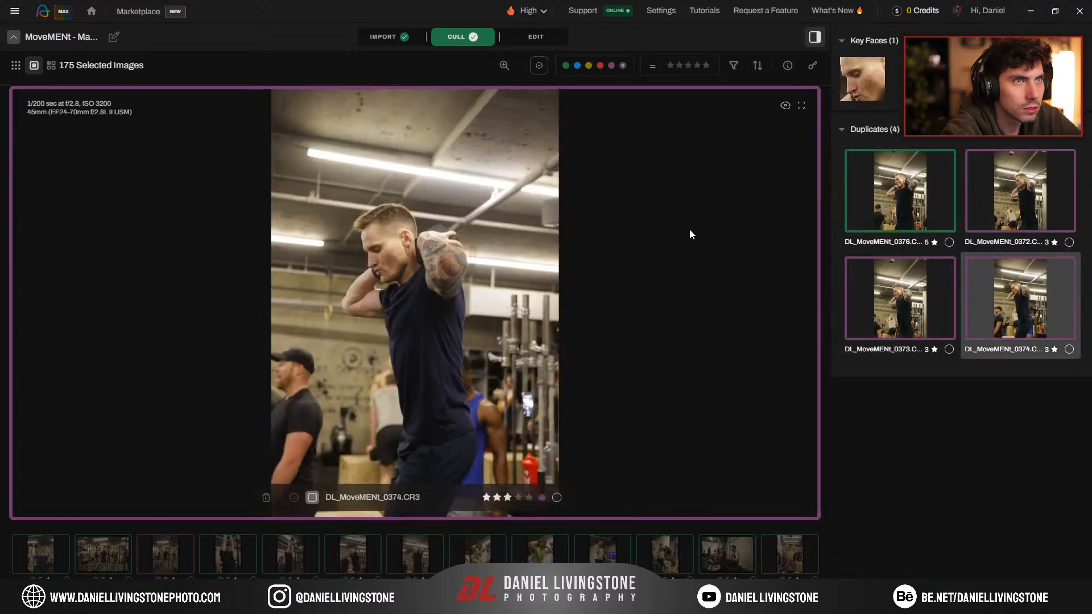
{"action": "key", "text": "s"}
{"action": "key", "text": "Up"}
{"action": "key", "text": "Left"}
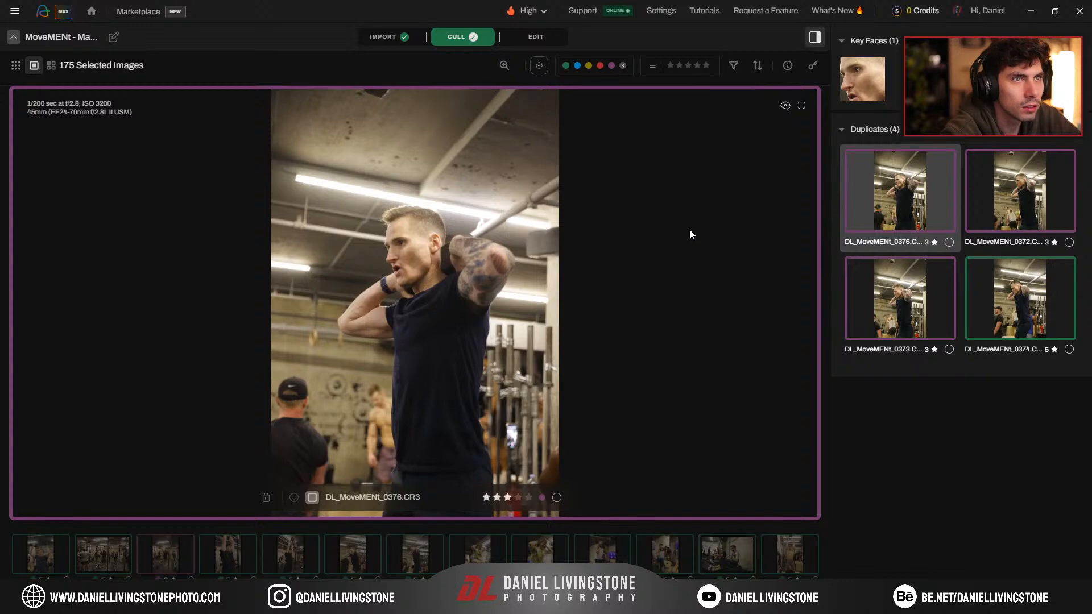
Step: Lower DL_MoveMENt_0375.CR3 to three stars, recheck the duplicates of DL_MoveMENt_0374.CR3, and move on to DL_MoveMENt_0378.CR3
{"action": "key", "text": "Left"}
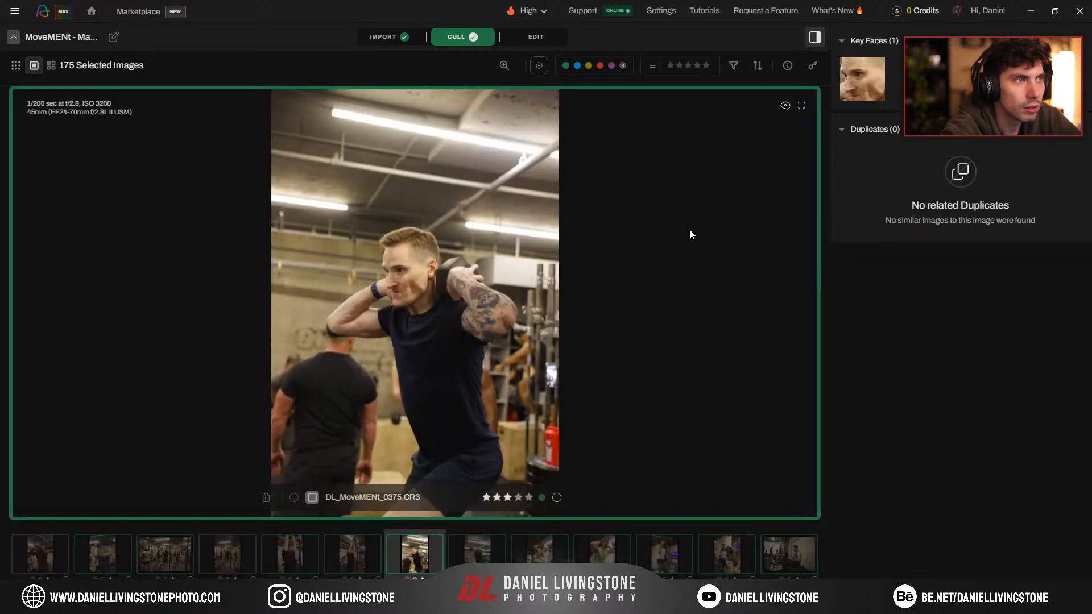
{"action": "key", "text": "Left"}
{"action": "key", "text": "Left"}
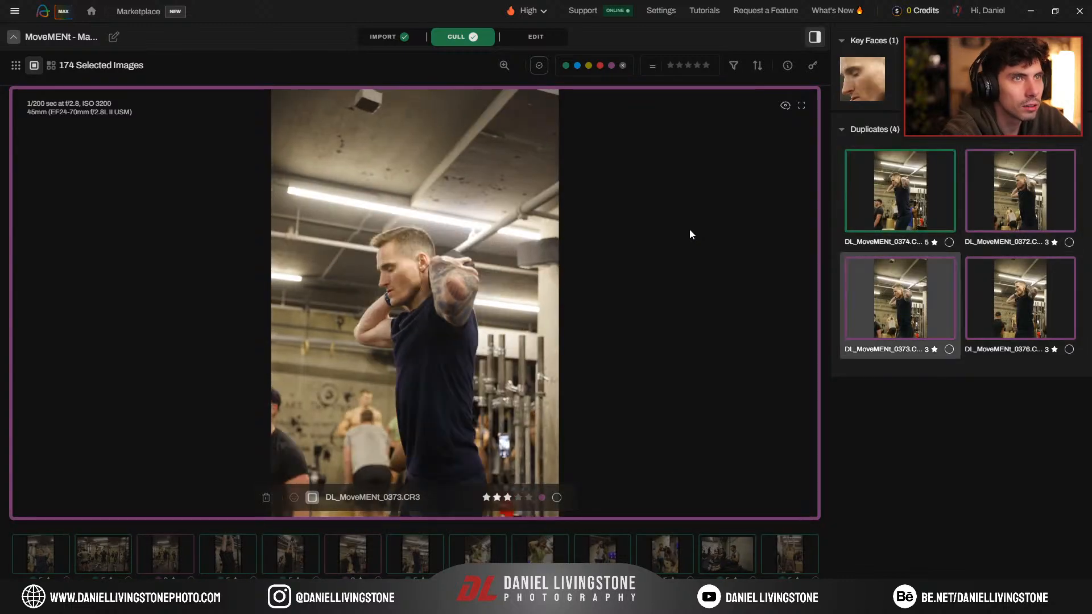
{"action": "key", "text": "Left"}
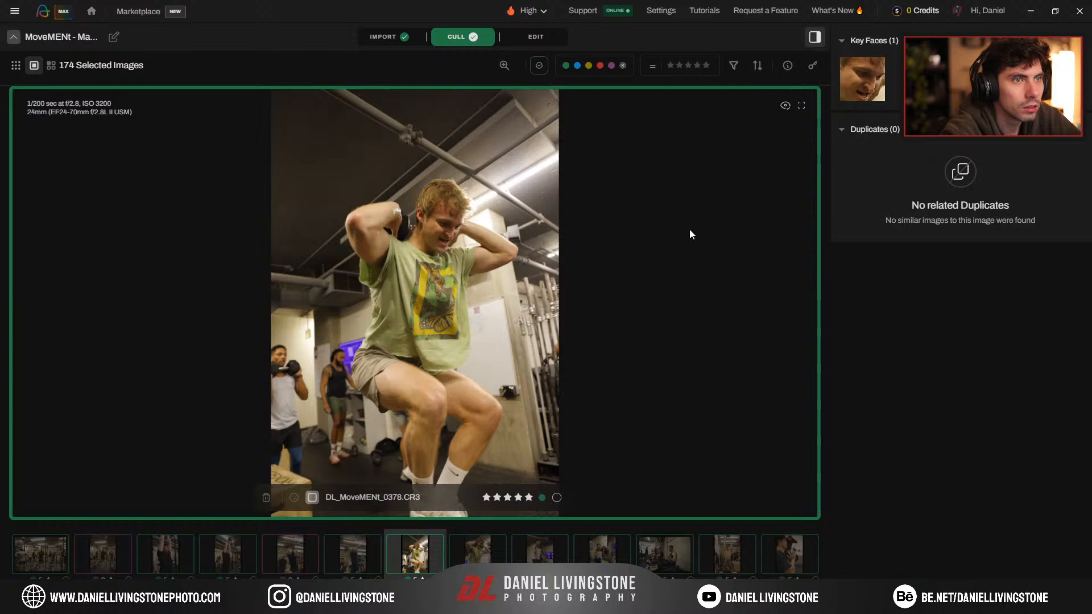
Step: Advance to DL_MoveMENt_0382.CR3 and compare it with its dumbbell step-up duplicates
{"action": "key", "text": "Left"}
{"action": "key", "text": "Left"}
{"action": "key", "text": "Left"}
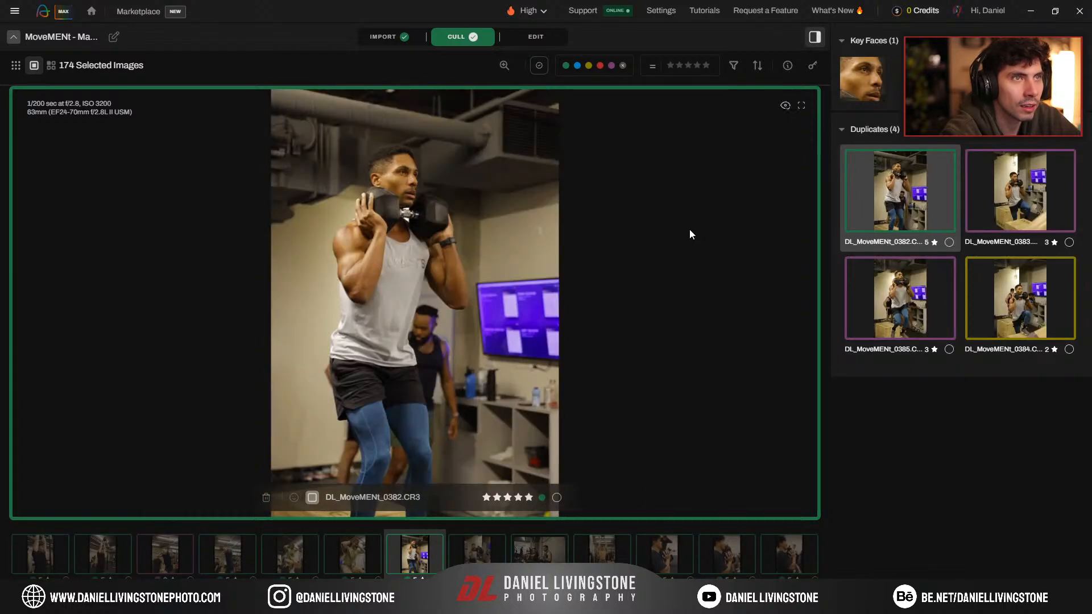
{"action": "key", "text": "Left"}
{"action": "key", "text": "Left"}
{"action": "key", "text": "Left"}
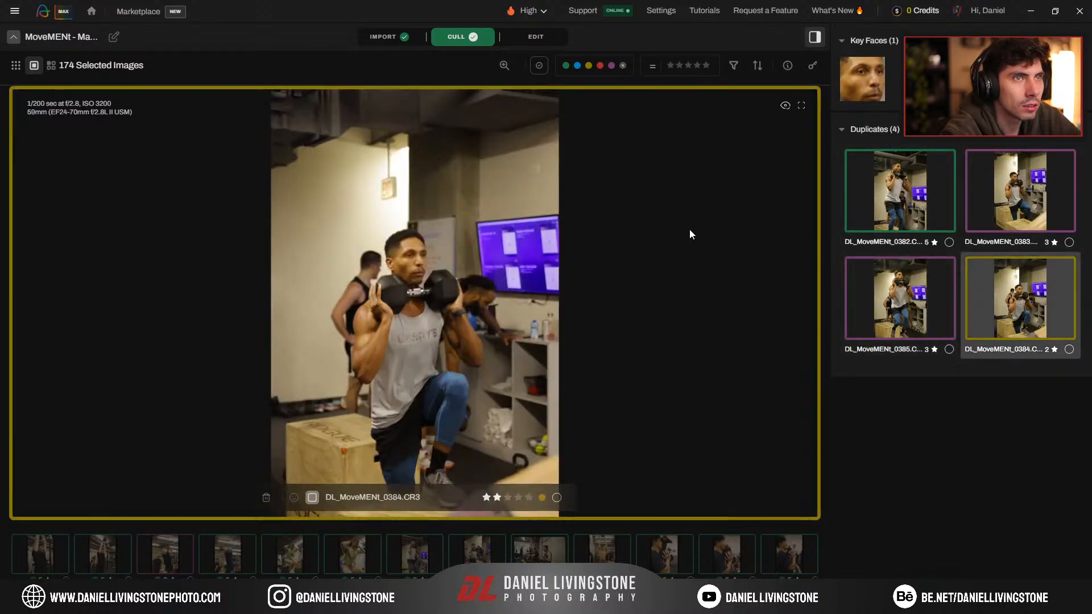
{"action": "key", "text": "Right"}
{"action": "key", "text": "Right"}
{"action": "key", "text": "Right"}
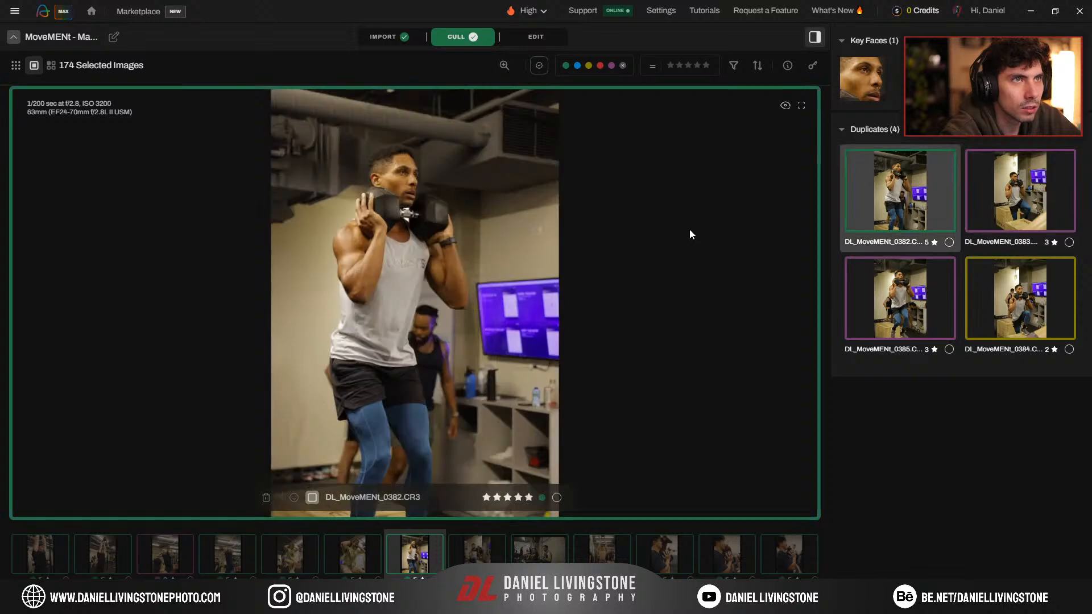
Step: Check the rowing duplicates, lower DL_MoveMENt_0387.CR3 to three stars, and advance to DL_MoveMENt_0389.CR3
{"action": "key", "text": "Right"}
{"action": "key", "text": "Right"}
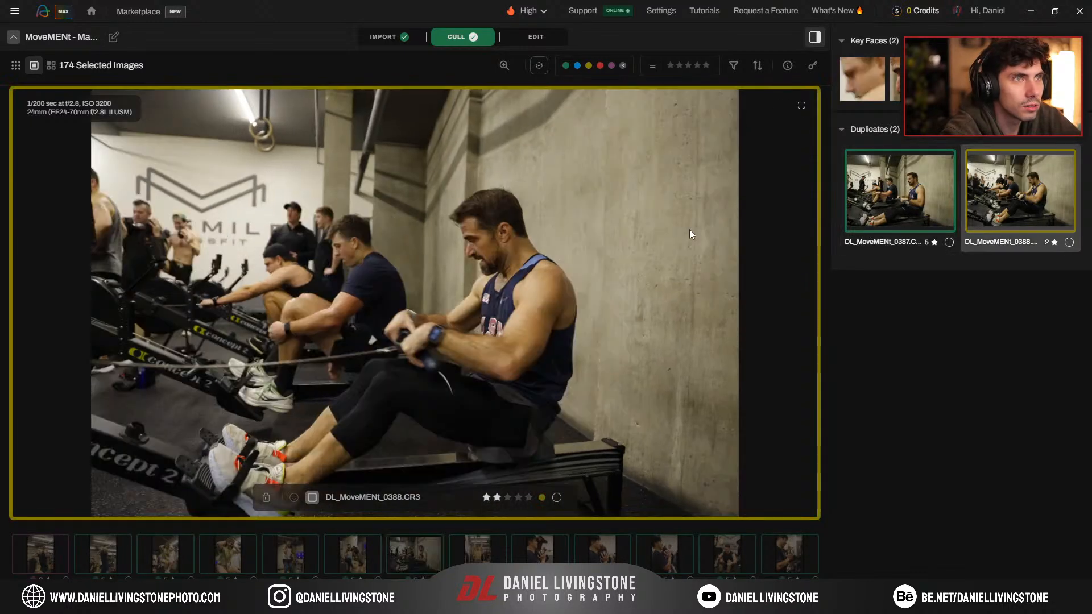
{"action": "key", "text": "Up"}
{"action": "key", "text": "3"}
{"action": "key", "text": "Right"}
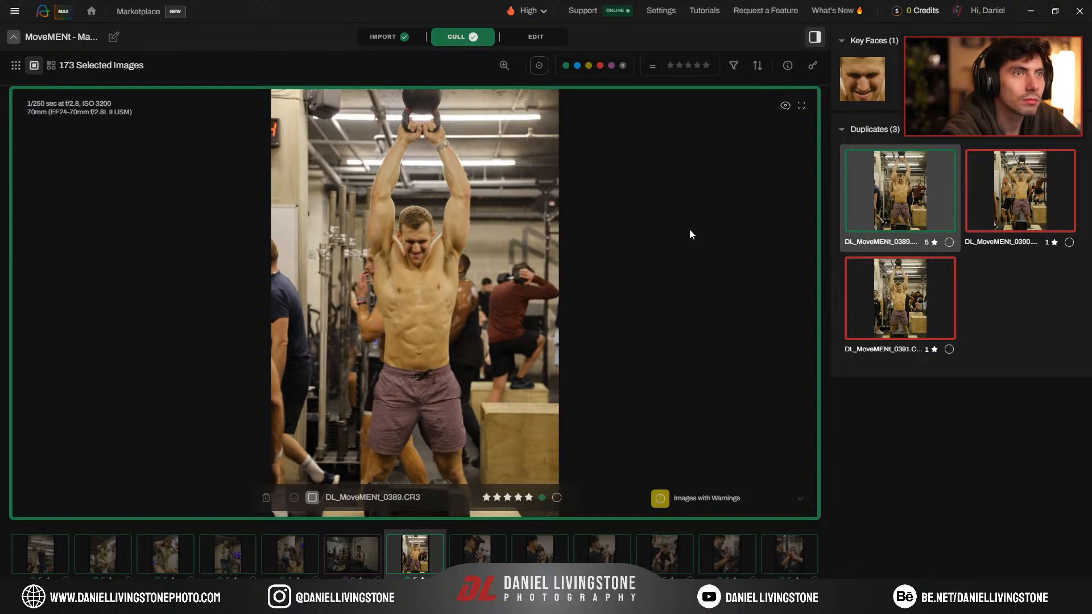
Step: Compare the kettlebell duplicates of DL_MoveMENt_0389.CR3 and make DL_MoveMENt_0391.CR3 the five-star pick in its place
{"action": "key", "text": "Right"}
{"action": "key", "text": "Right"}
{"action": "key", "text": "Left"}
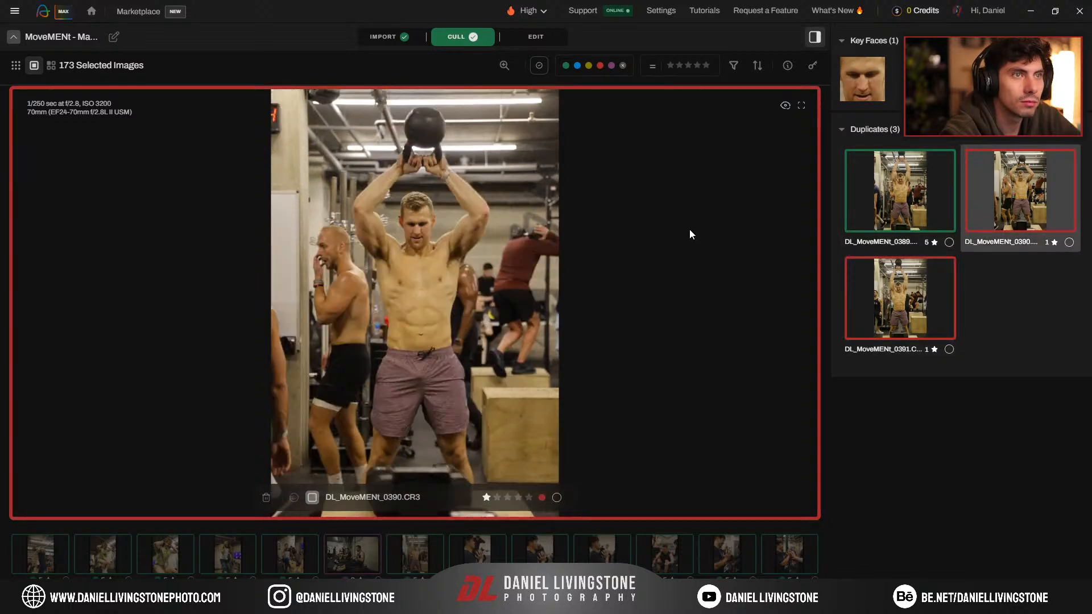
{"action": "key", "text": "Left"}
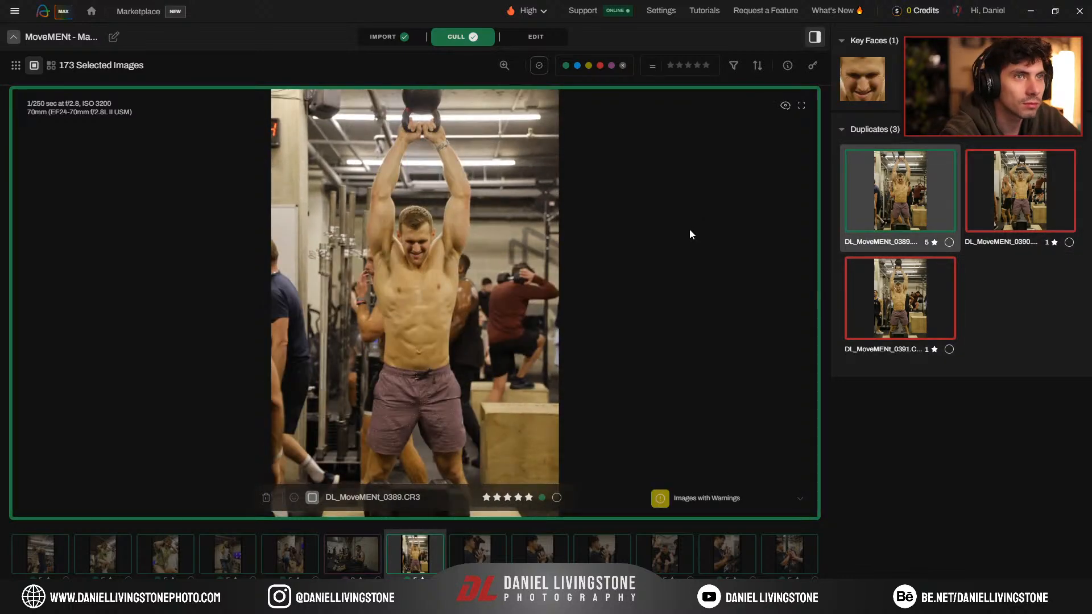
{"action": "key", "text": "Right"}
{"action": "key", "text": "Right"}
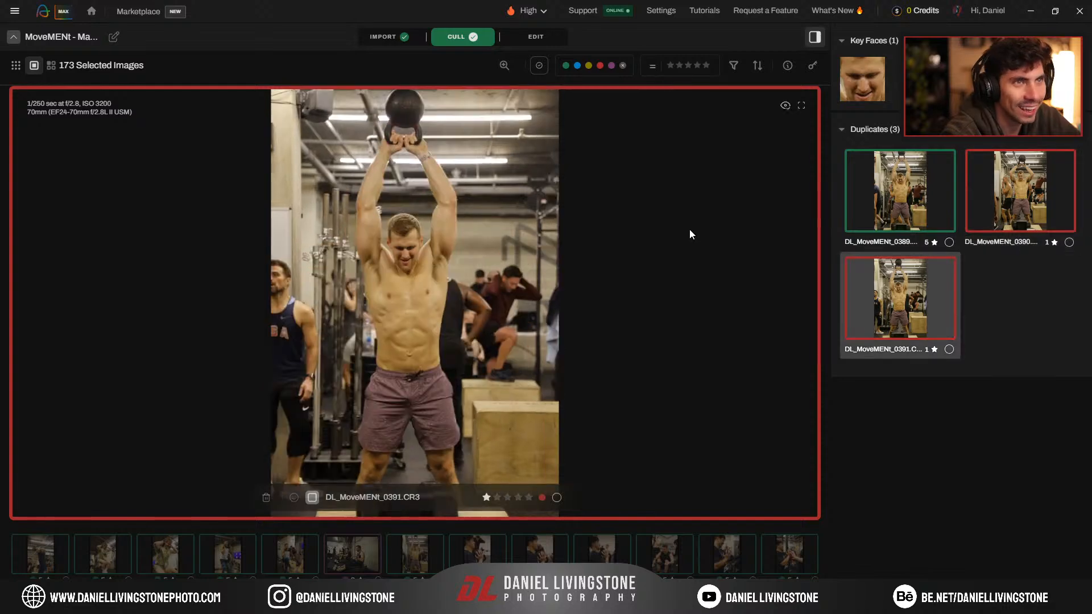
{"action": "key", "text": "Down"}
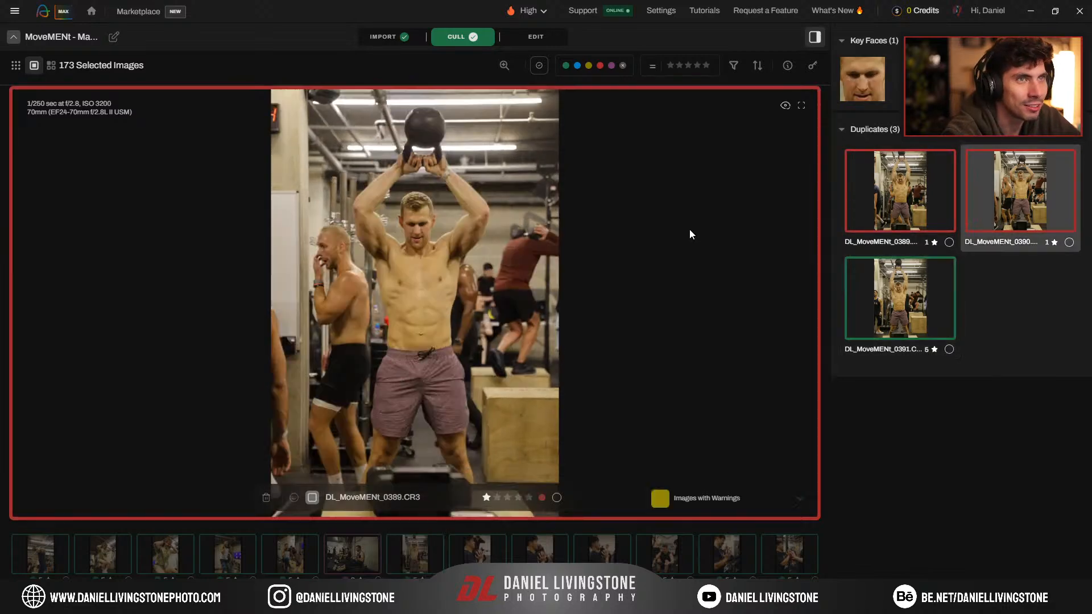
{"action": "key", "text": "Down"}
{"action": "key", "text": "Down"}
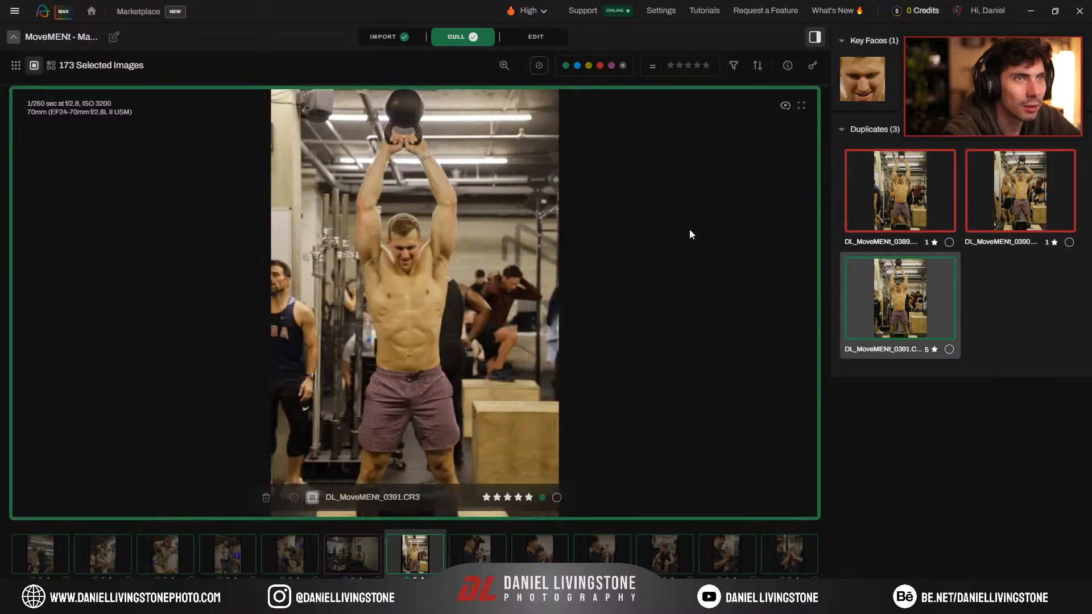
Step: Recheck the DL_MoveMENt_0391.CR3 duplicates, restore DL_MoveMENt_0389.CR3 to five stars as a second pick, and move on to DL_MoveMENt_0392.CR3
{"action": "key", "text": "Down"}
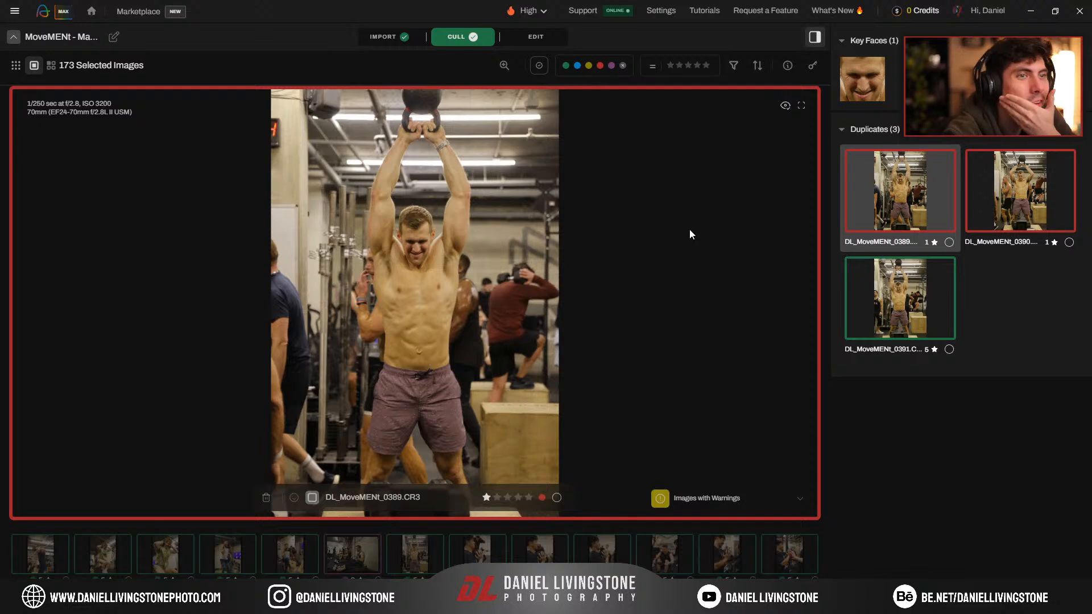
{"action": "key", "text": "Right"}
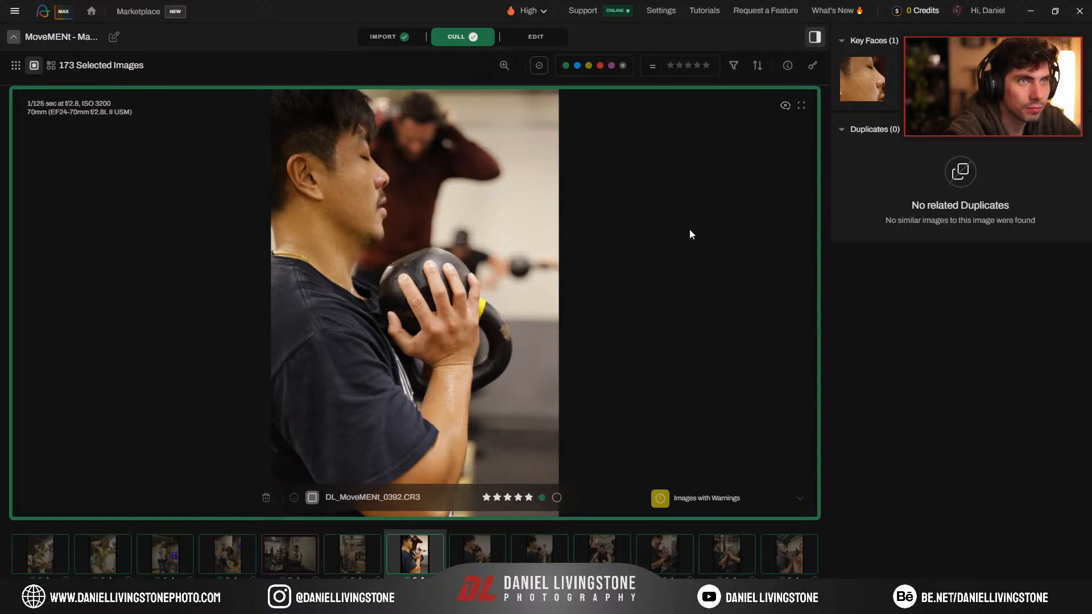
{"action": "key", "text": "Left"}
{"action": "key", "text": "Down"}
{"action": "key", "text": "Down"}
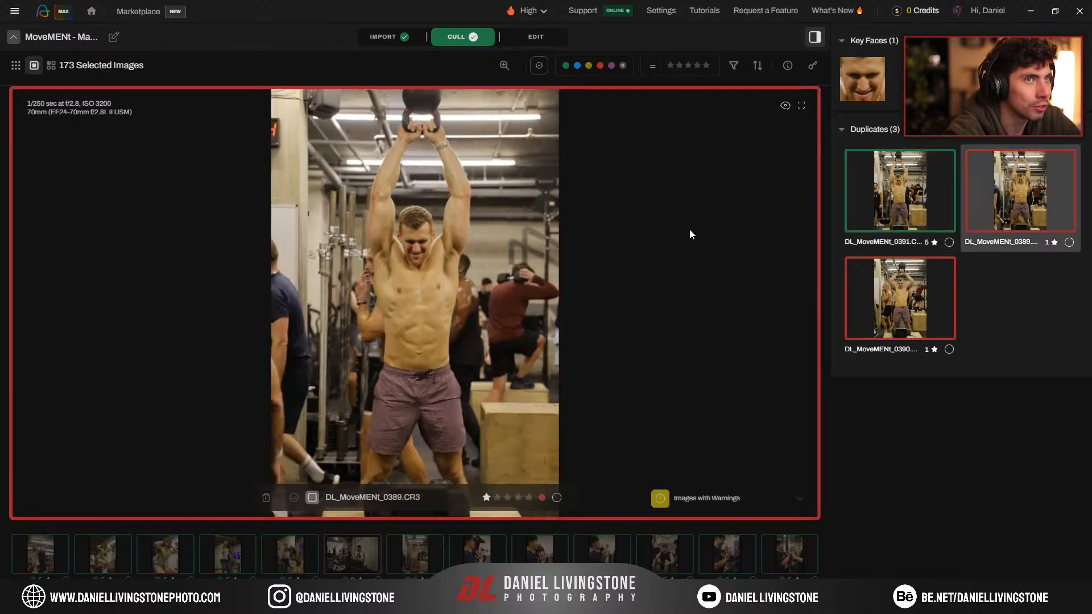
{"action": "key", "text": "Up"}
{"action": "key", "text": "Up"}
{"action": "key", "text": "Right"}
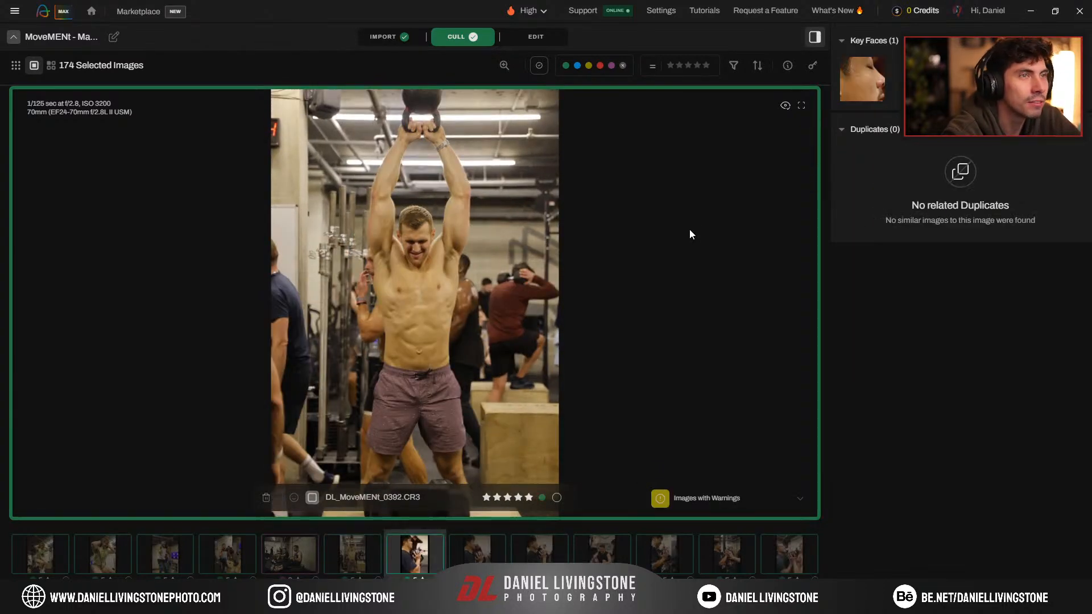
Step: Compare DL_MoveMENt_0394.CR3 with its duplicate and make DL_MoveMENt_0393.CR3 the five-star pick in its place
{"action": "key", "text": "Right"}
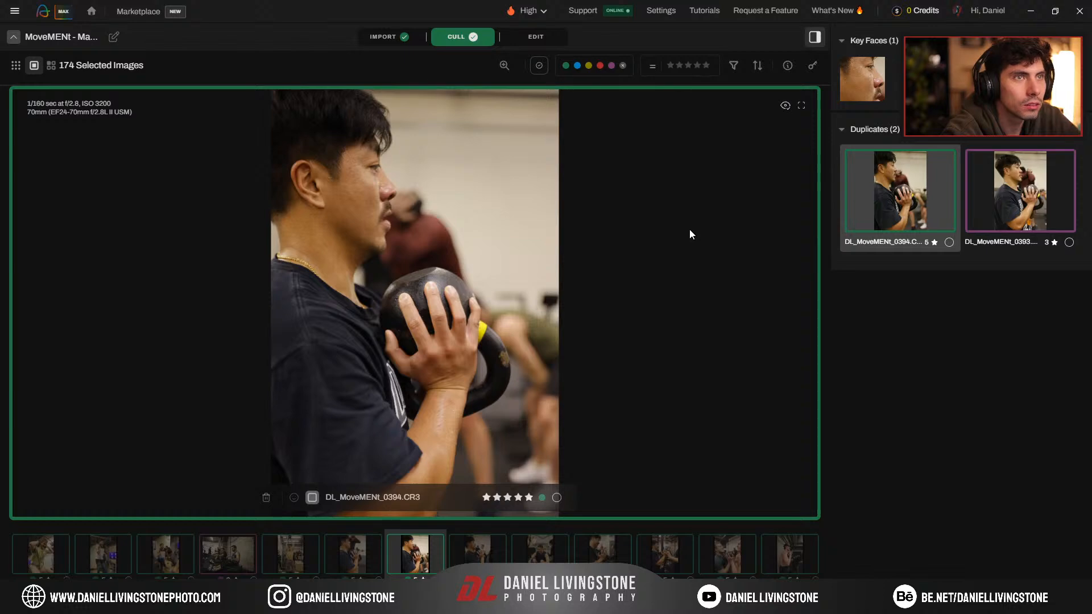
{"action": "key", "text": "Right"}
{"action": "key", "text": "Left"}
{"action": "key", "text": "Down"}
{"action": "key", "text": "Up"}
{"action": "key", "text": "Down"}
{"action": "key", "text": "Up"}
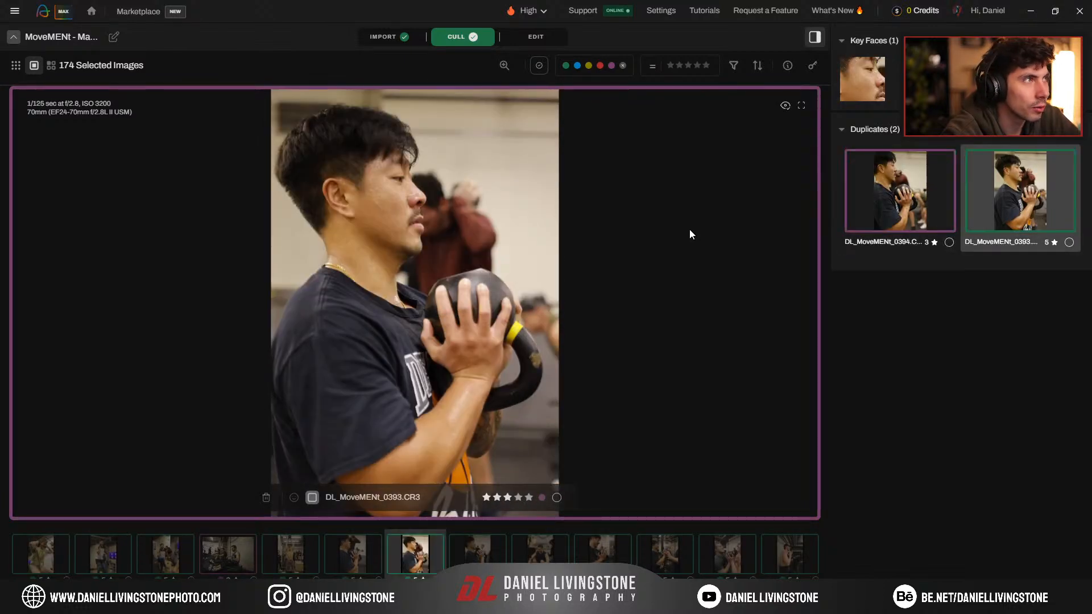
{"action": "key", "text": "Down"}
Step: Lower DL_MoveMENt_0392.CR3 and the kettlebell photo following DL_MoveMENt_0393.CR3 to three stars
{"action": "key", "text": "Left"}
{"action": "key", "text": "3"}
{"action": "key", "text": "Right"}
{"action": "key", "text": "Right"}
{"action": "key", "text": "3"}
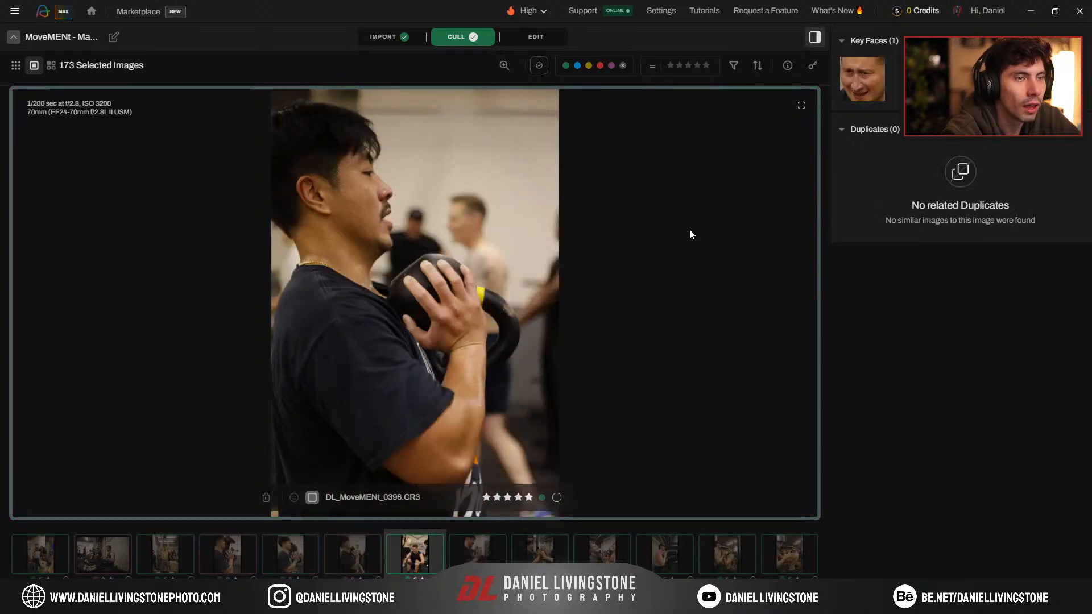
Step: Compare the rowing duplicates of DL_MoveMENt_0396.CR3 and make DL_MoveMENt_0397.CR3 the five-star pick in its place
{"action": "key", "text": "Right"}
{"action": "key", "text": "Down"}
{"action": "key", "text": "Down"}
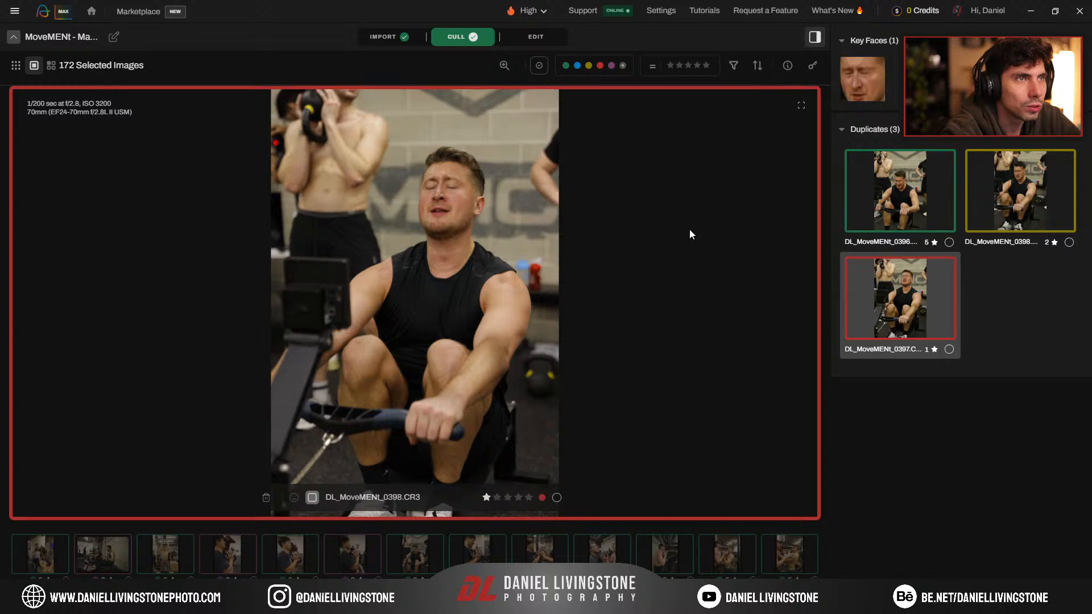
{"action": "key", "text": "Down"}
{"action": "key", "text": "Down"}
{"action": "key", "text": "Down"}
{"action": "key", "text": "5"}
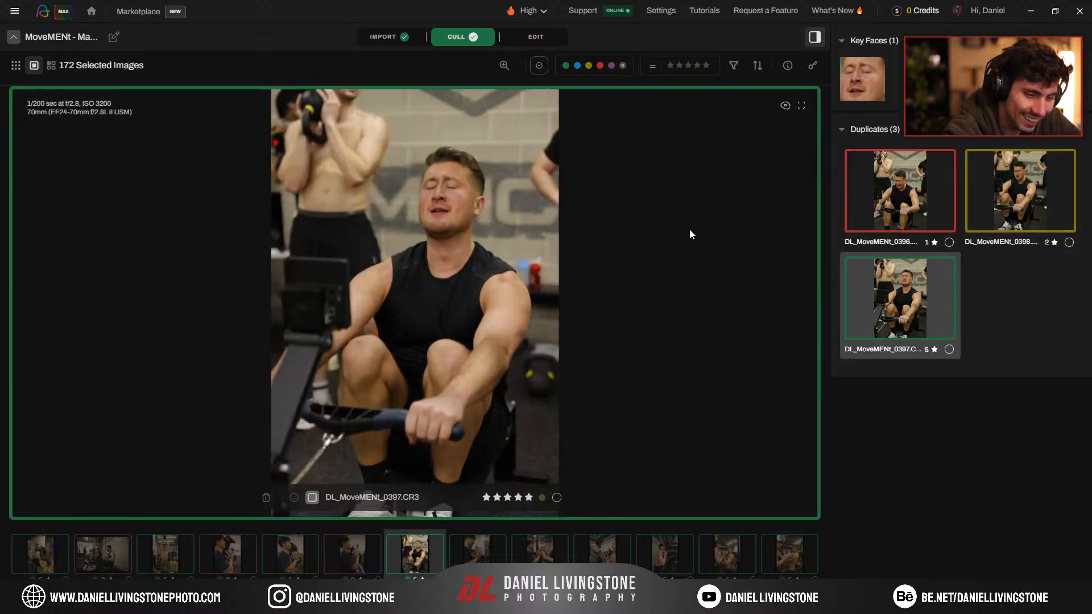
Step: Compare DL_MoveMENt_0400.CR3 with its duplicate and make DL_MoveMENt_0399.CR3 the five-star pick
{"action": "key", "text": "Right"}
{"action": "key", "text": "Down"}
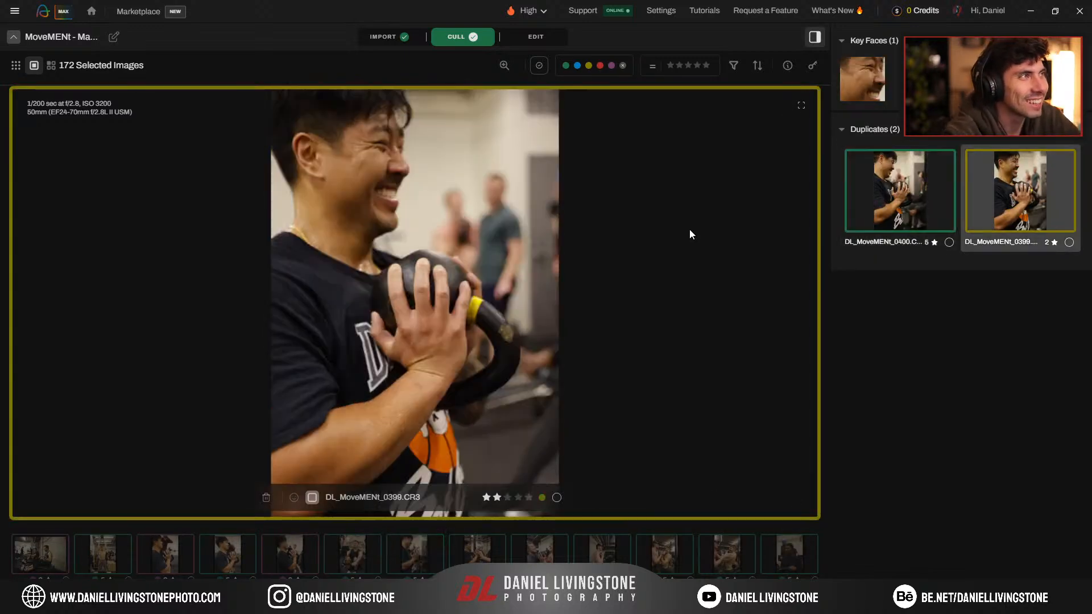
{"action": "key", "text": "Up"}
{"action": "key", "text": "Down"}
{"action": "key", "text": "5"}
Step: Review the kettlebell handover duplicates of DL_MoveMENt_0401.CR3 and rate DL_MoveMENt_0405.CR3 five stars as a second pick
{"action": "key", "text": "Right"}
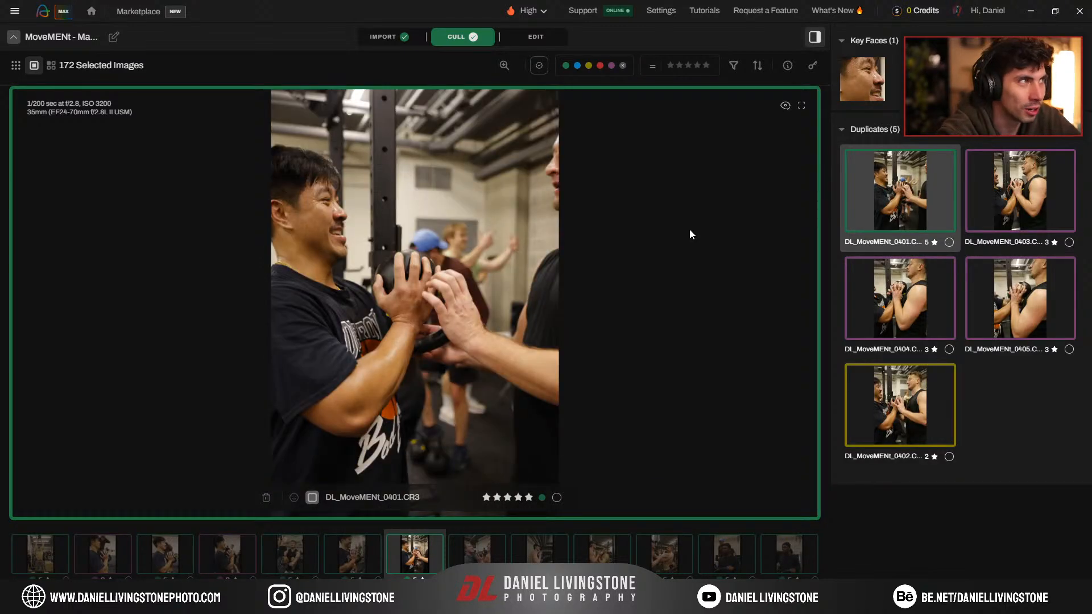
{"action": "key", "text": "Down"}
{"action": "key", "text": "Down"}
{"action": "key", "text": "Down"}
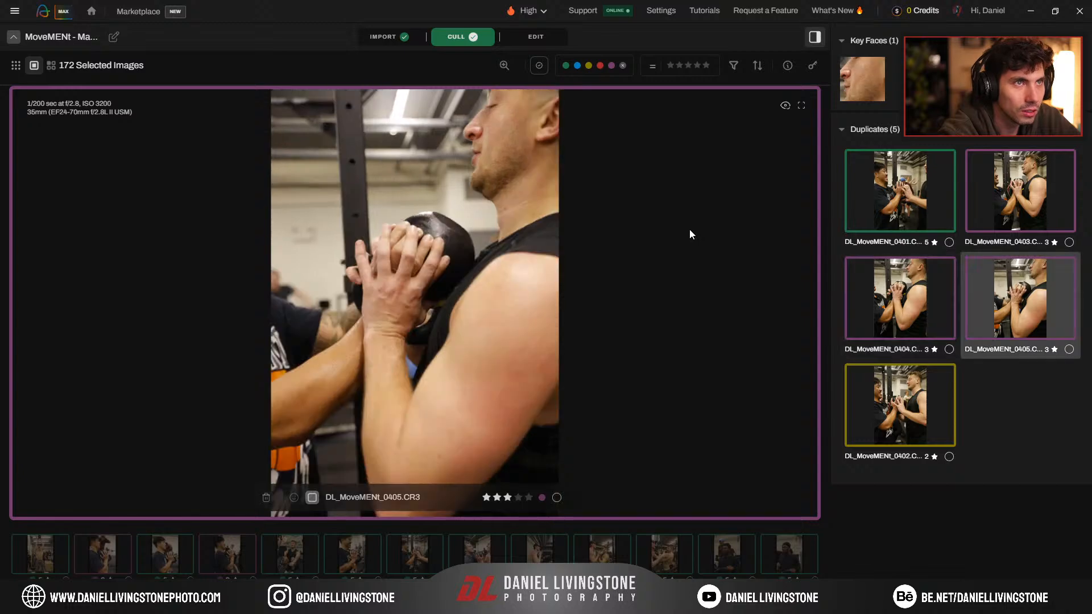
{"action": "key", "text": "Down"}
{"action": "key", "text": "Up"}
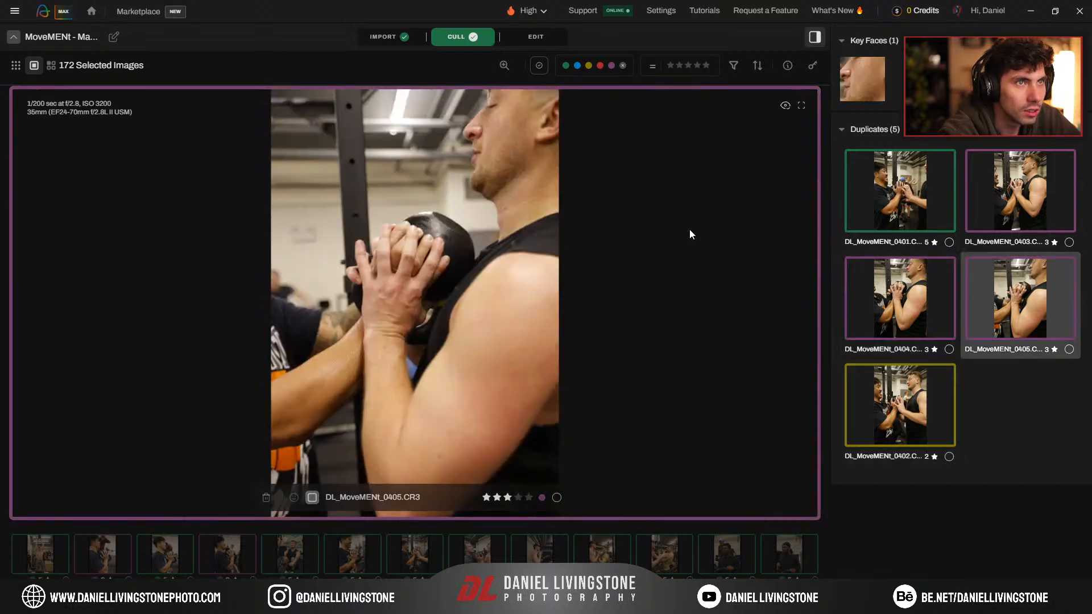
{"action": "key", "text": "5"}
{"action": "key", "text": "Up"}
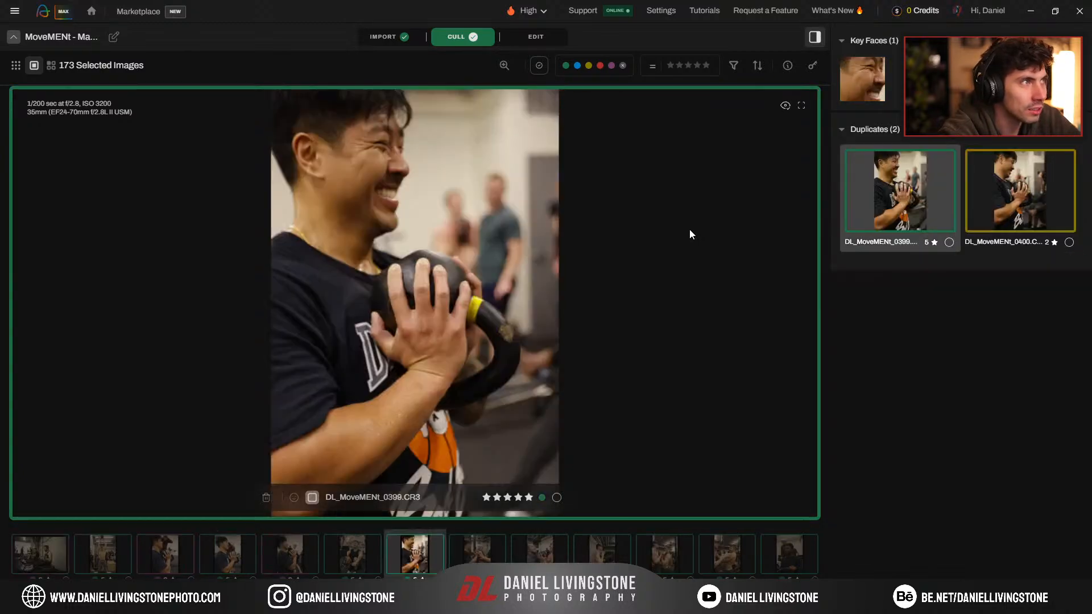
{"action": "key", "text": "Down"}
{"action": "key", "text": "Down"}
{"action": "key", "text": "Down"}
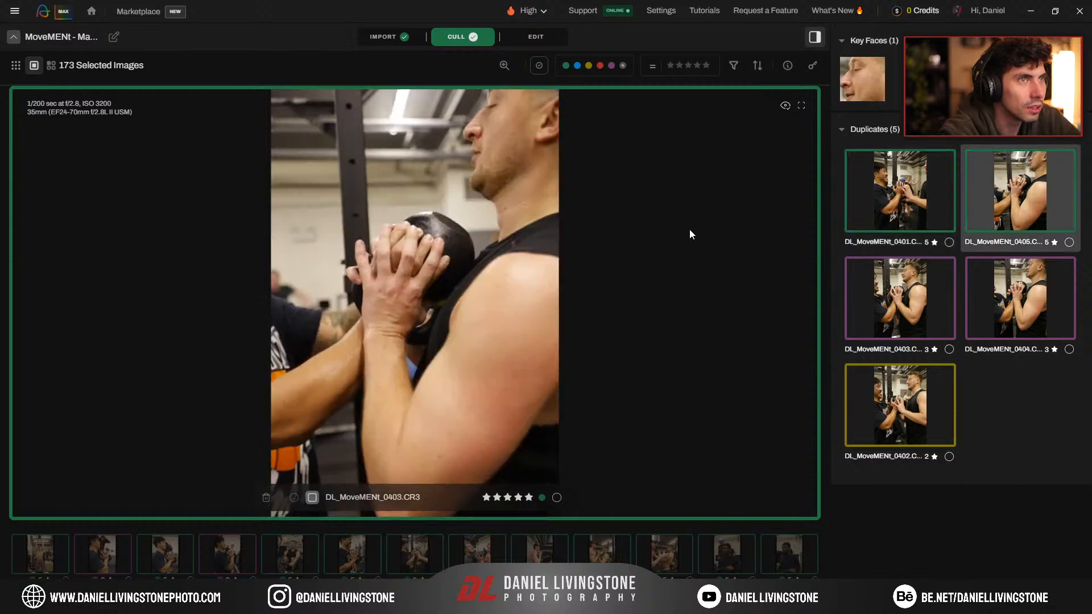
Step: Advance to DL_MoveMENt_0409.CR3, compare its duplicates, and make DL_MoveMENt_0408.CR3 the five-star pick instead
{"action": "key", "text": "Right"}
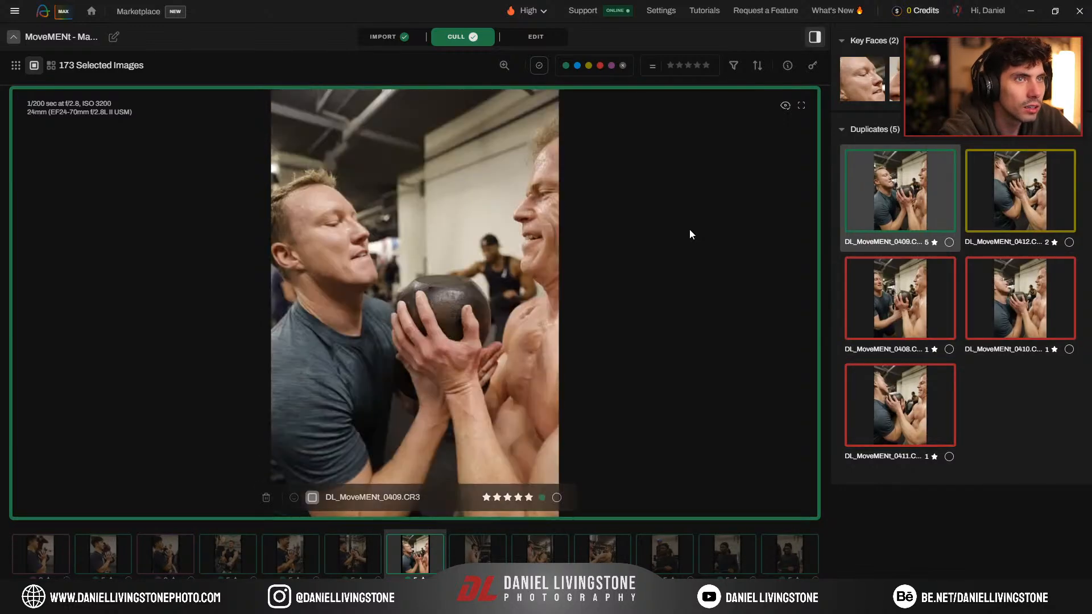
{"action": "key", "text": "Down"}
{"action": "key", "text": "Down"}
{"action": "key", "text": "Down"}
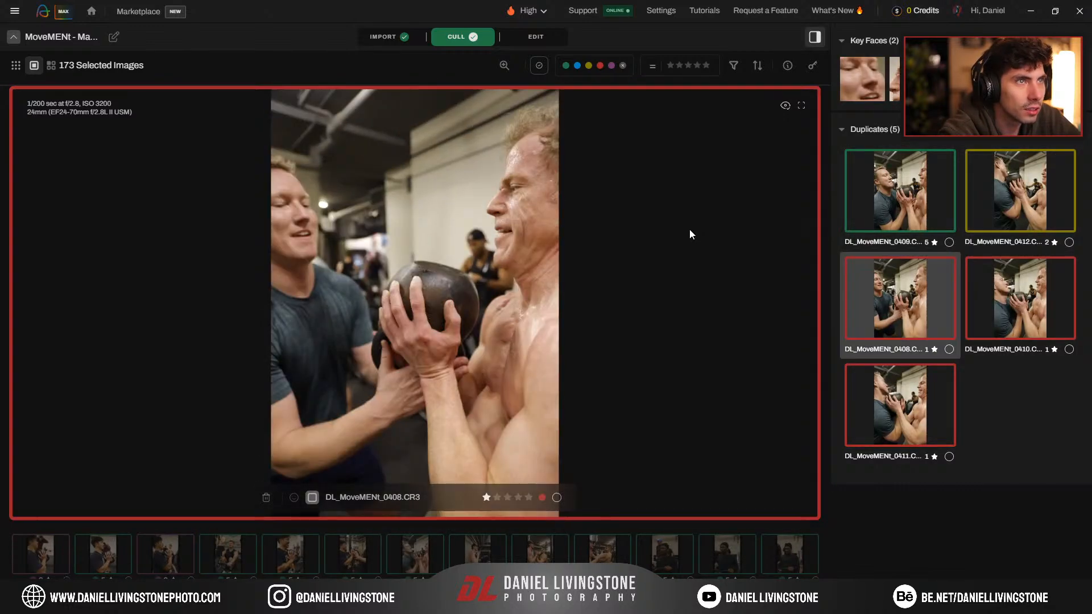
{"action": "key", "text": "Up"}
{"action": "key", "text": "5"}
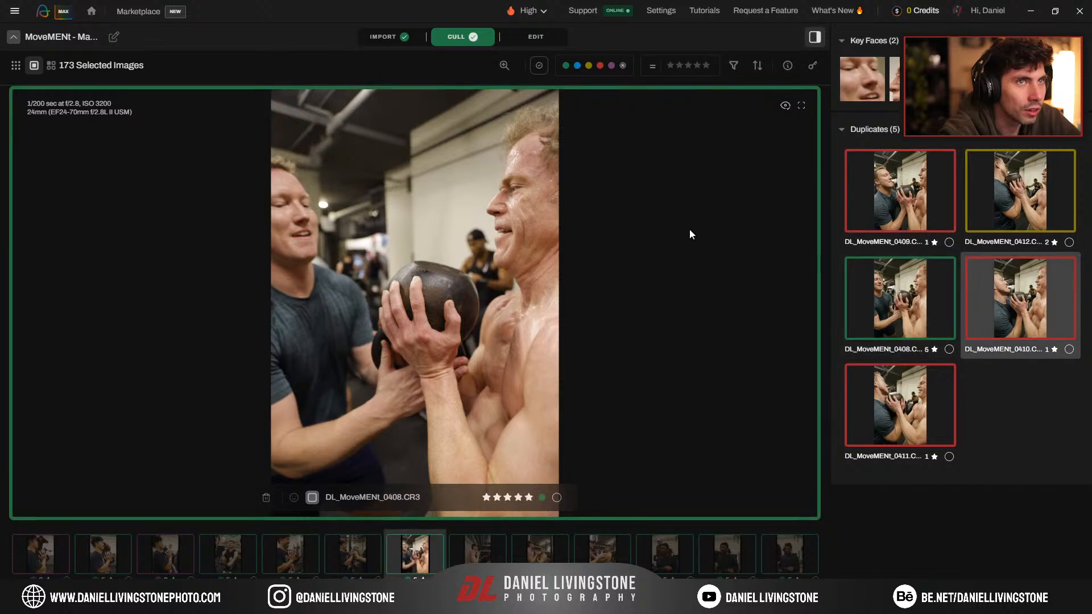
Step: Review the remaining duplicates of DL_MoveMENt_0408.CR3, rate DL_MoveMENt_0411.CR3 five stars as well, and move on to DL_MoveMENt_0418.CR3
{"action": "key", "text": "Down"}
{"action": "key", "text": "Up"}
{"action": "key", "text": "Up"}
{"action": "key", "text": "Down"}
{"action": "key", "text": "Down"}
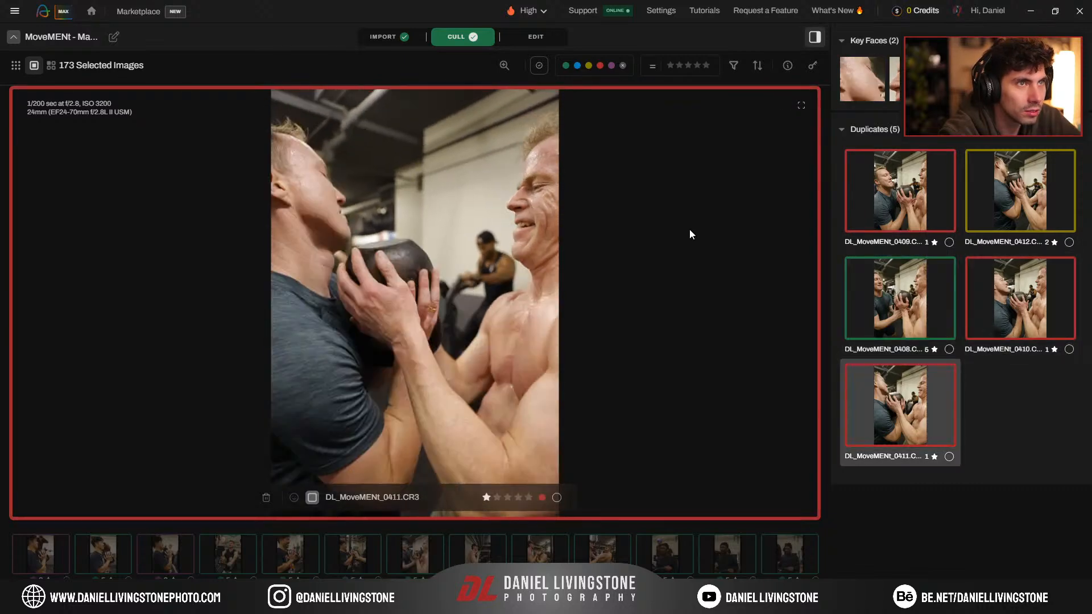
{"action": "key", "text": "5"}
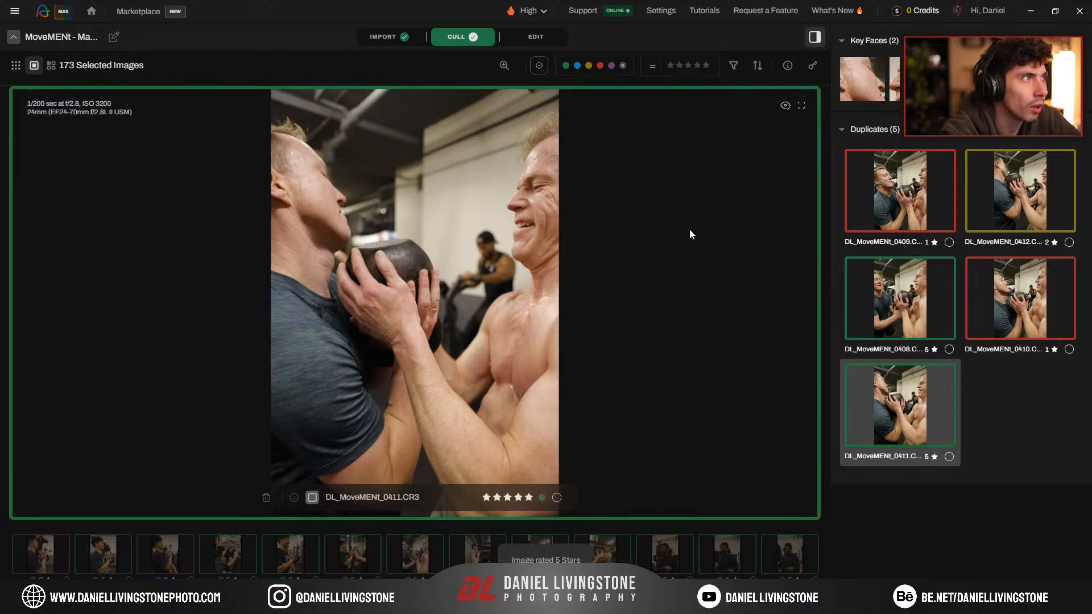
{"action": "key", "text": "Up"}
{"action": "key", "text": "Up"}
{"action": "key", "text": "Right"}
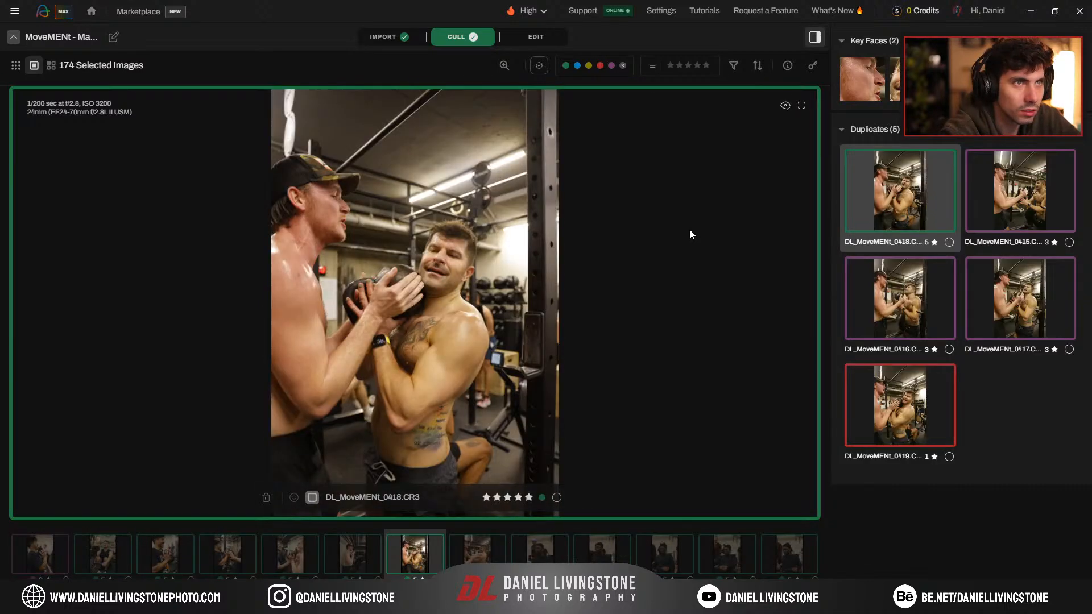
Step: Compare DL_MoveMENt_0418.CR3 with its duplicates 0415, 0416, 0417 and 0419, and check DL_MoveMENt_0413.CR3
{"action": "key", "text": "Down"}
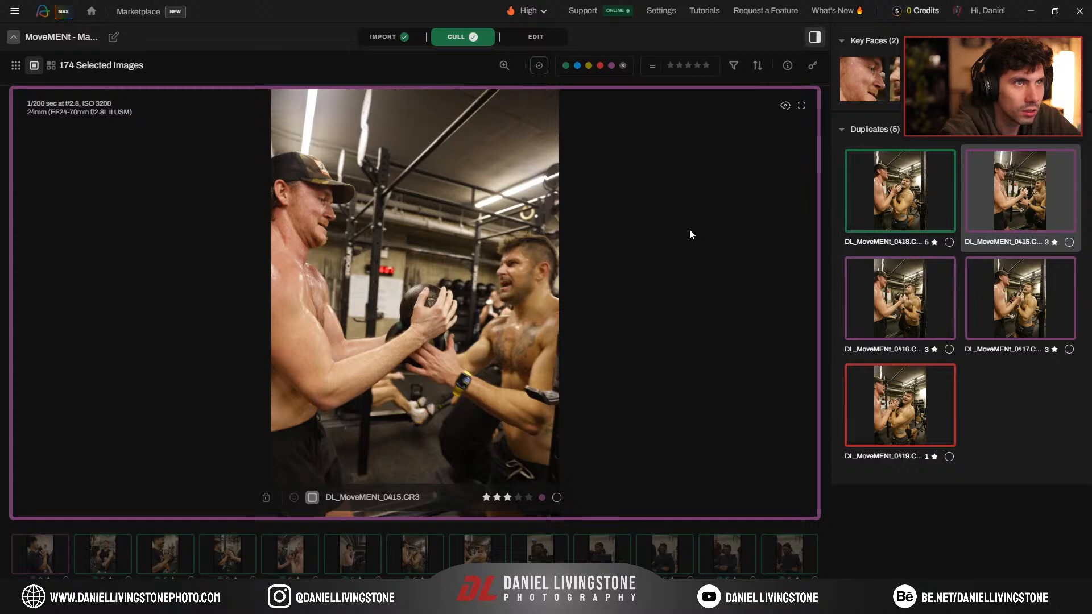
{"action": "key", "text": "Down"}
{"action": "key", "text": "Down"}
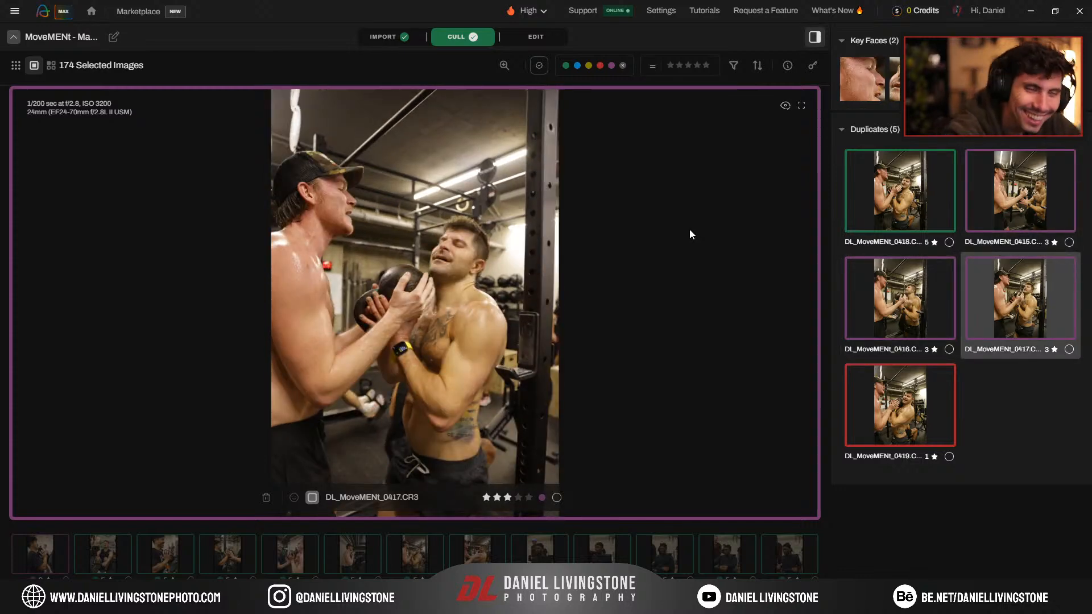
{"action": "key", "text": "Down"}
{"action": "key", "text": "Up"}
{"action": "key", "text": "Up"}
{"action": "key", "text": "Up"}
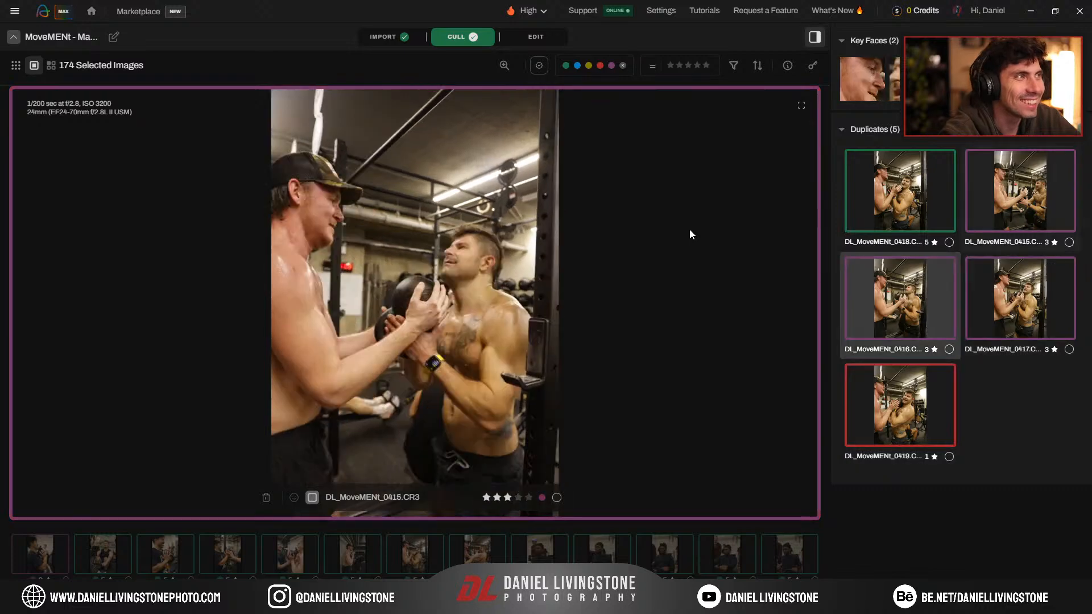
{"action": "key", "text": "Up"}
{"action": "key", "text": "Down"}
{"action": "key", "text": "Down"}
{"action": "key", "text": "Down"}
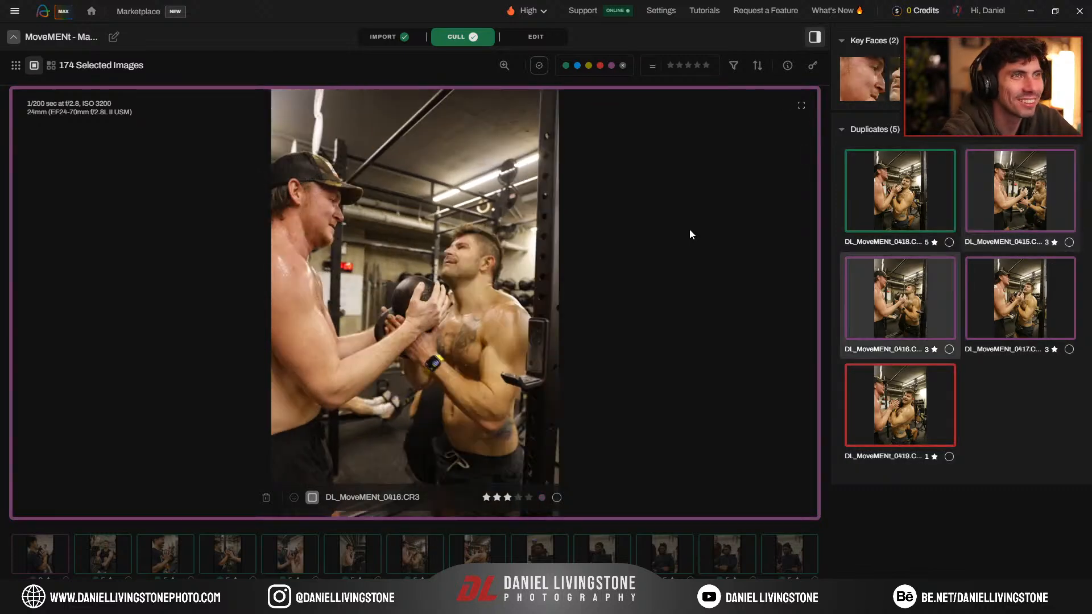
{"action": "key", "text": "Up"}
{"action": "key", "text": "Up"}
{"action": "key", "text": "Up"}
{"action": "key", "text": "Up"}
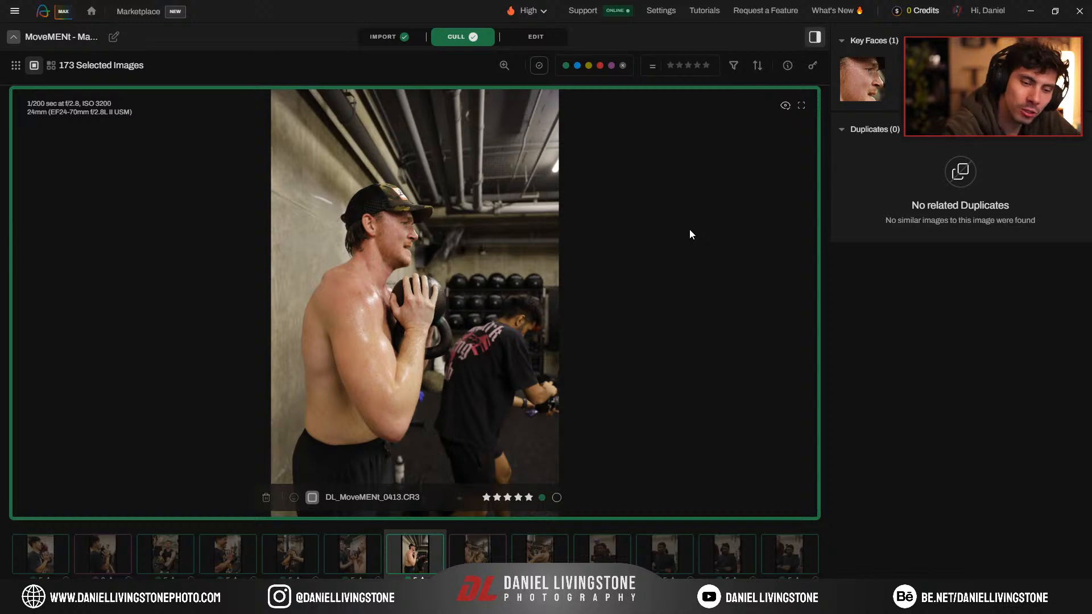
Step: Lower DL_MoveMENt_0421.CR3 to three stars, view DL_MoveMENt_0424.CR3, and return to DL_MoveMENt_0420.CR3
{"action": "key", "text": "Right"}
{"action": "key", "text": "Right"}
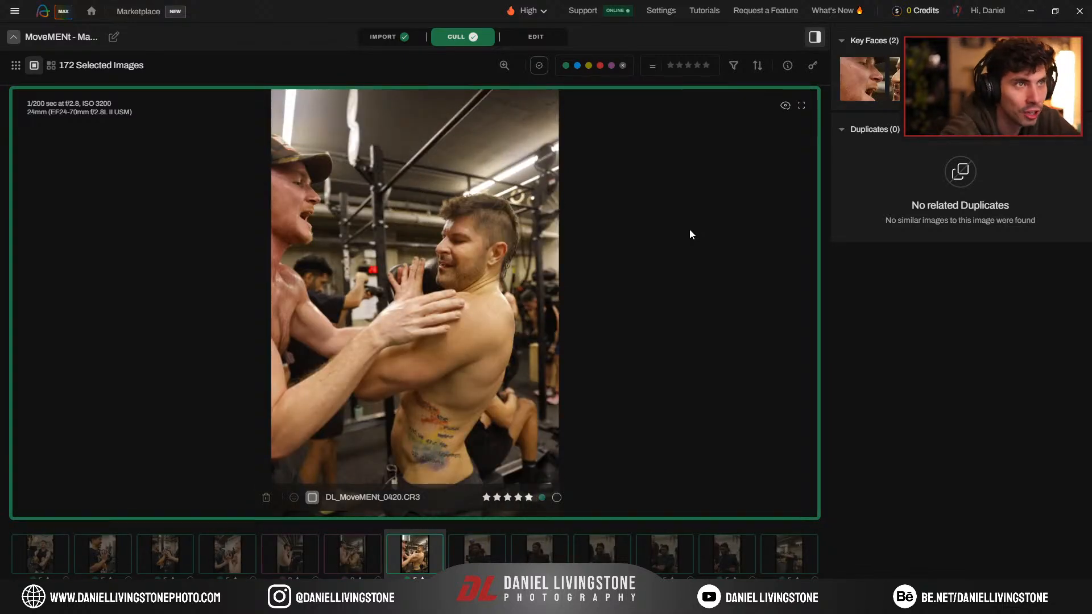
{"action": "key", "text": "Right"}
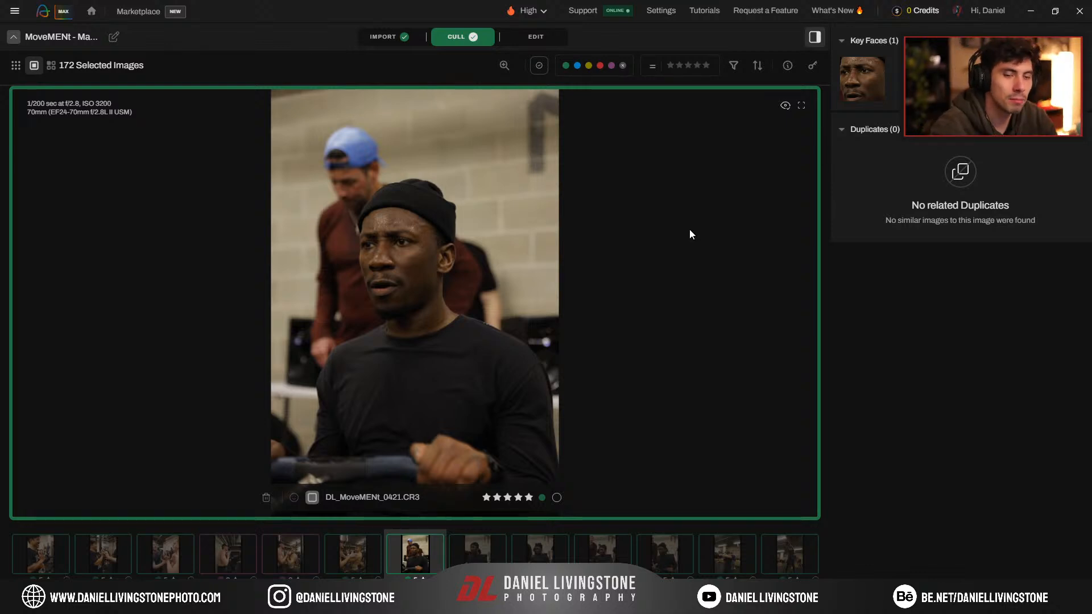
{"action": "key", "text": "3"}
{"action": "key", "text": "Right"}
{"action": "key", "text": "Right"}
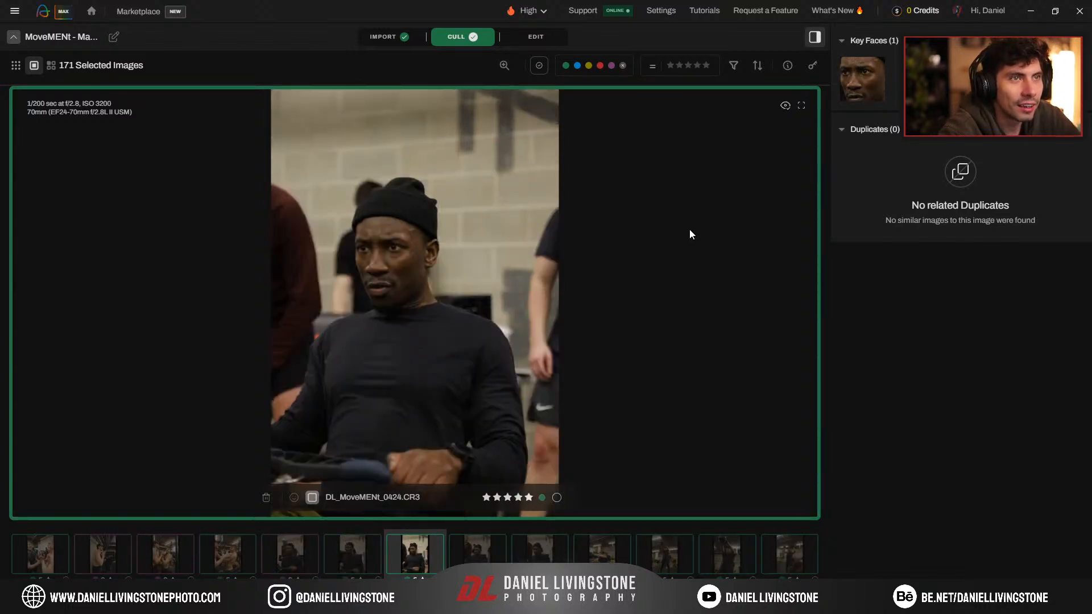
{"action": "key", "text": "Left"}
{"action": "key", "text": "Left"}
{"action": "key", "text": "Left"}
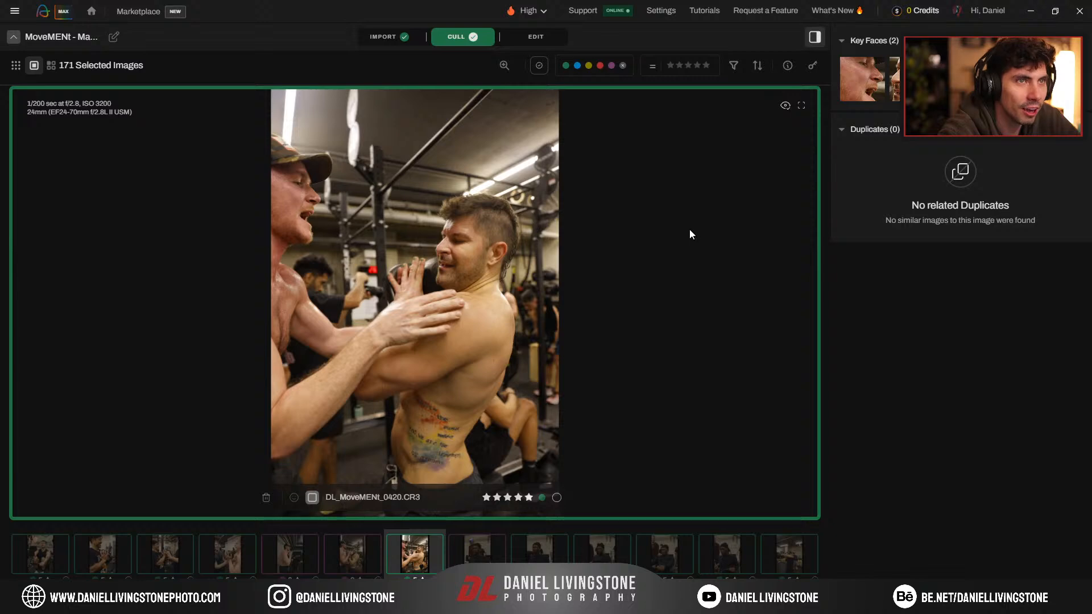
Step: Review the photos around DL_MoveMENt_0420.CR3 and DL_MoveMENt_0421.CR3 and compare them with DL_MoveMENt_0424.CR3
{"action": "key", "text": "Left"}
{"action": "key", "text": "Right"}
{"action": "key", "text": "Right"}
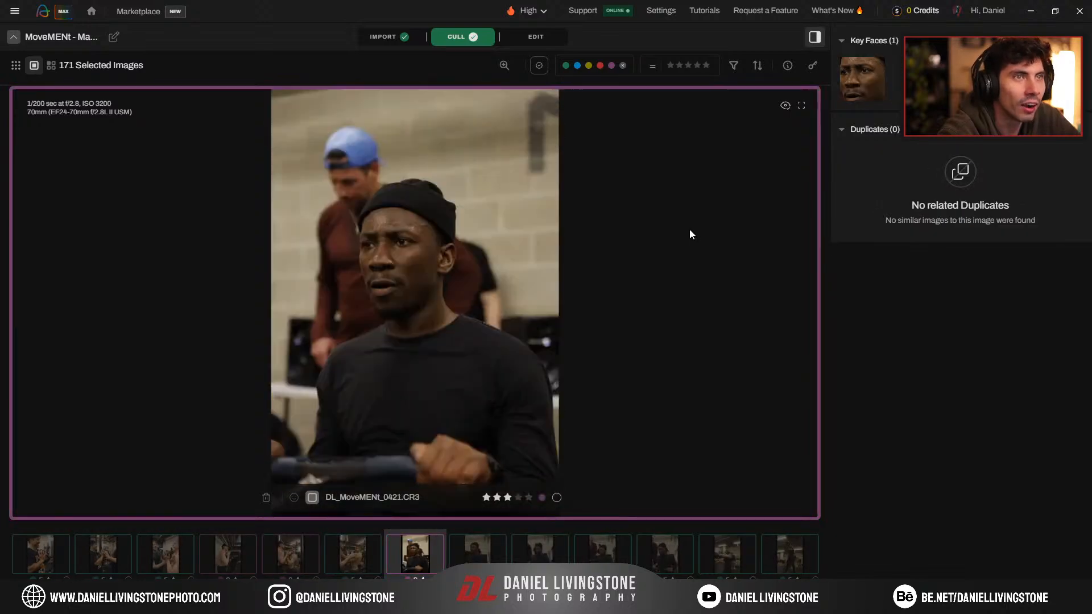
{"action": "key", "text": "Right"}
{"action": "key", "text": "Left"}
{"action": "key", "text": "Right"}
{"action": "key", "text": "Right"}
{"action": "key", "text": "Right"}
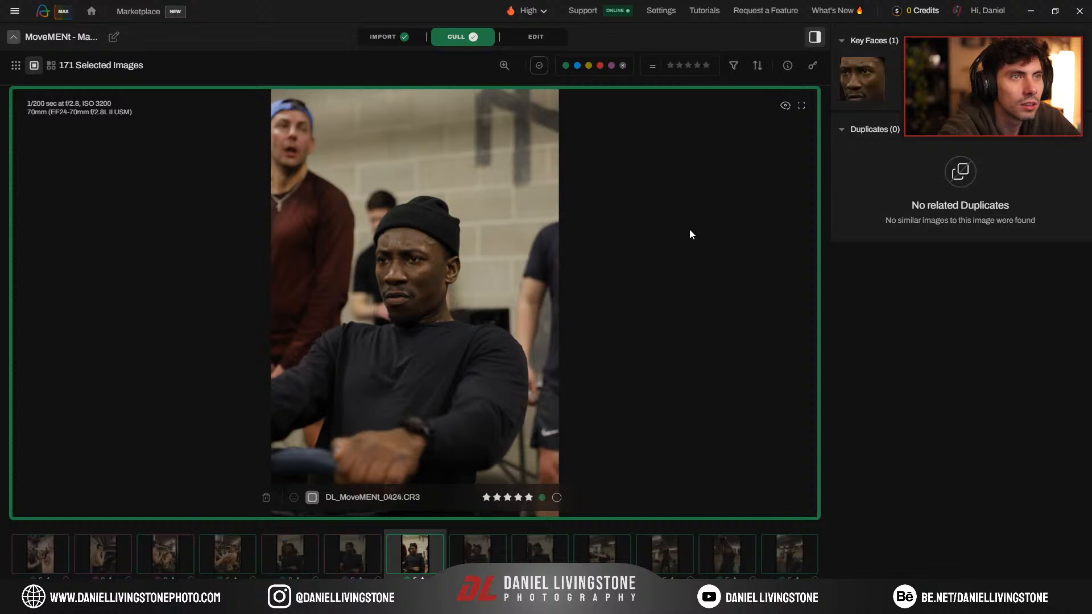
Step: Compare DL_MoveMENt_0426.CR3 with the neighbouring photo, rate it five stars, and move on to DL_MoveMENt_0431.CR3
{"action": "key", "text": "Right"}
{"action": "key", "text": "Left"}
{"action": "key", "text": "5"}
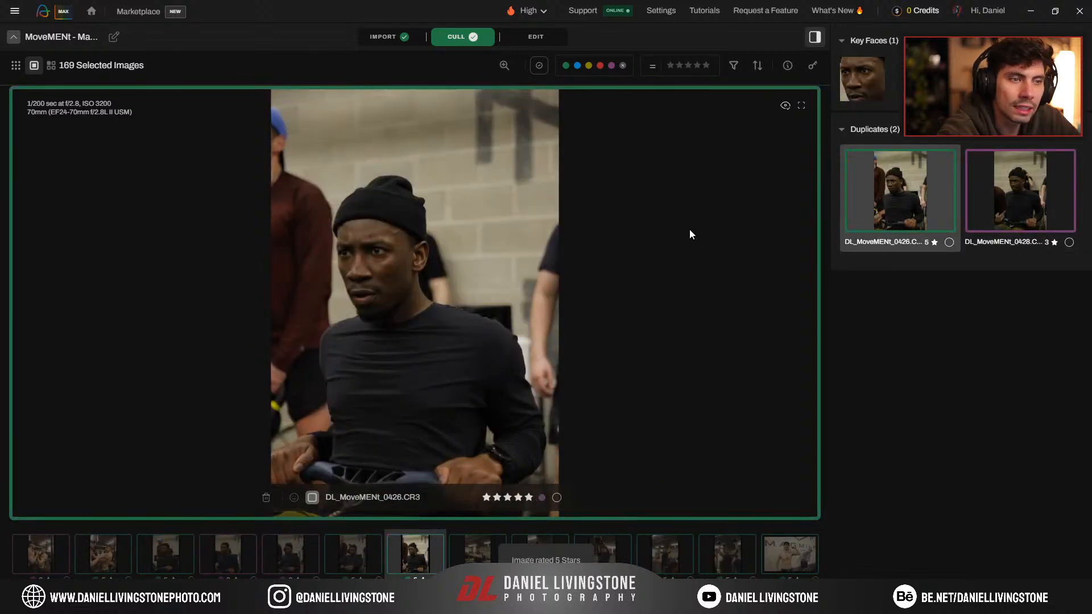
{"action": "key", "text": "Right"}
{"action": "key", "text": "5"}
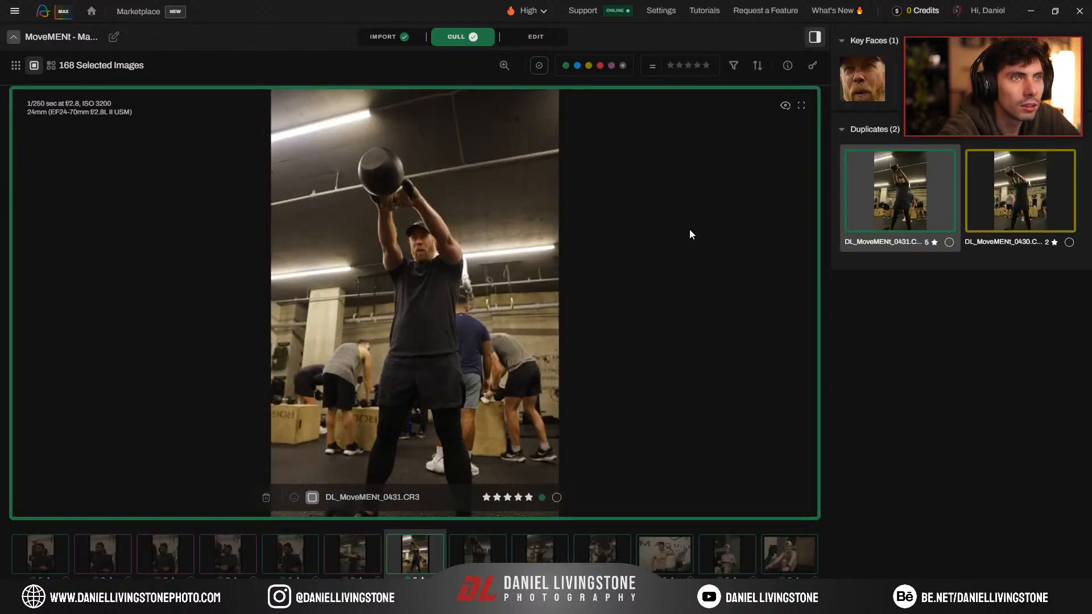
Step: Compare DL_MoveMENt_0435.CR3 with DL_MoveMENt_0436.CR3 and lower DL_MoveMENt_0435.CR3 to three stars
{"action": "key", "text": "Right"}
{"action": "key", "text": "Right"}
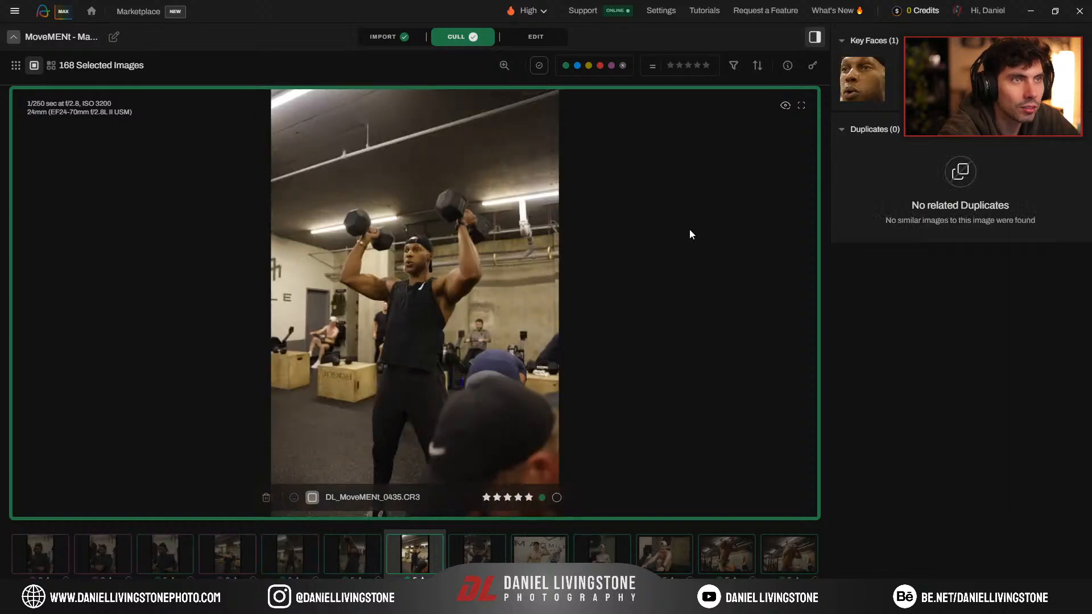
{"action": "key", "text": "Right"}
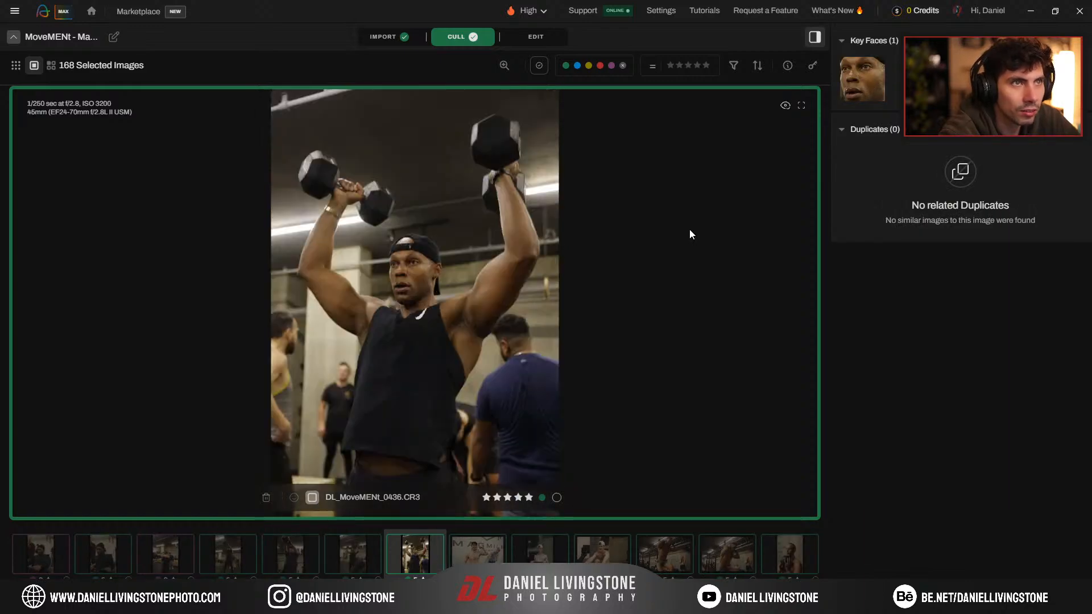
{"action": "key", "text": "Left"}
{"action": "key", "text": "3"}
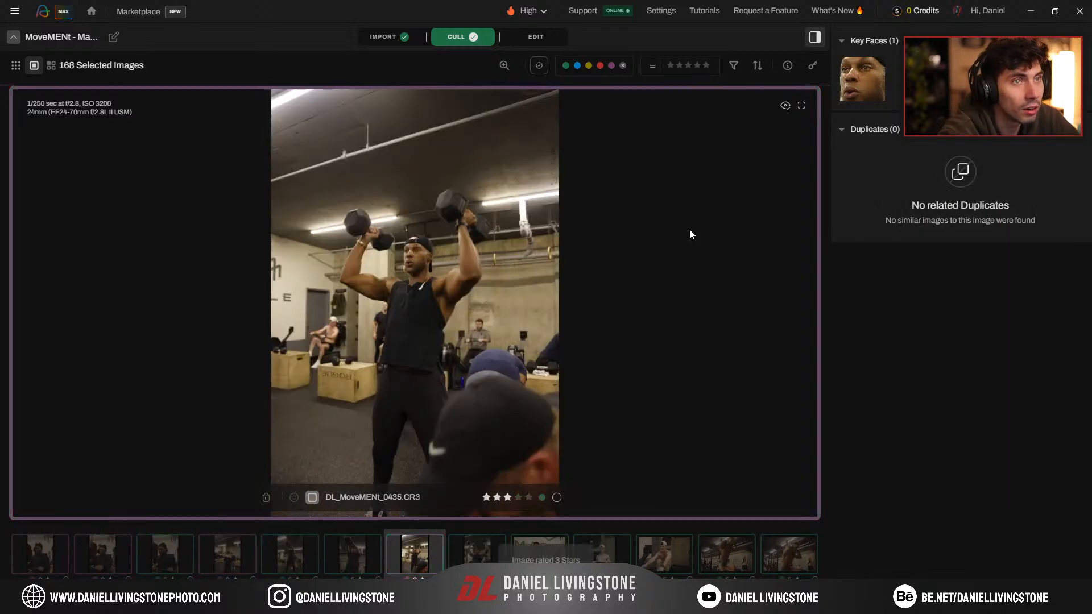
Step: View DL_MoveMENt_0436.CR3 again and move on to DL_MoveMENt_0437.CR3
{"action": "key", "text": "Right"}
{"action": "key", "text": "Right"}
{"action": "key", "text": "Left"}
{"action": "key", "text": "Right"}
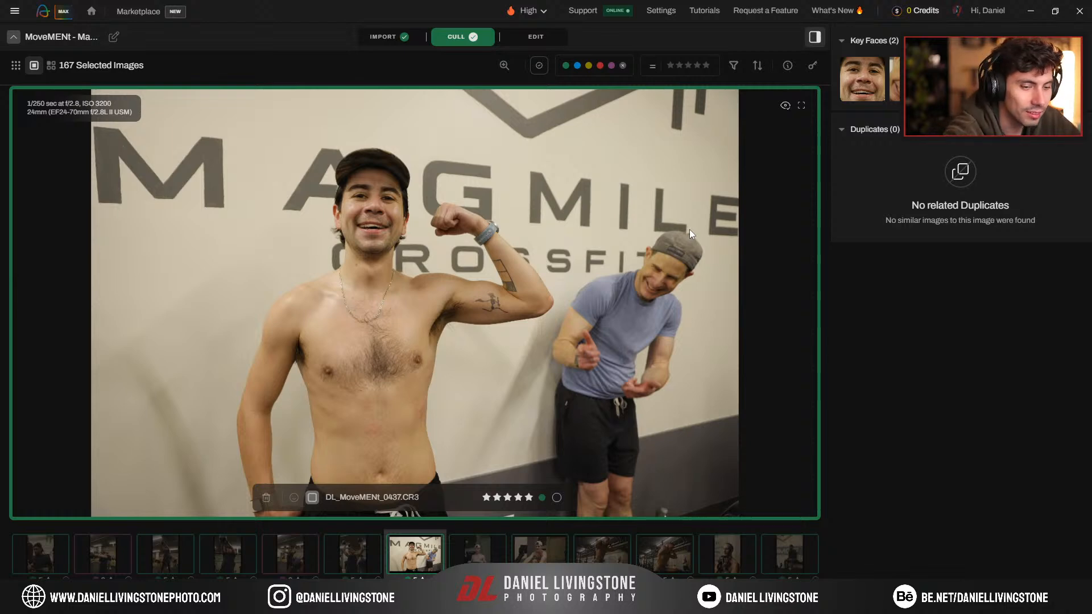
Step: Lower DL_MoveMENt_0438.CR3 to three stars and move on to DL_MoveMENt_0442.CR3
{"action": "key", "text": "Right"}
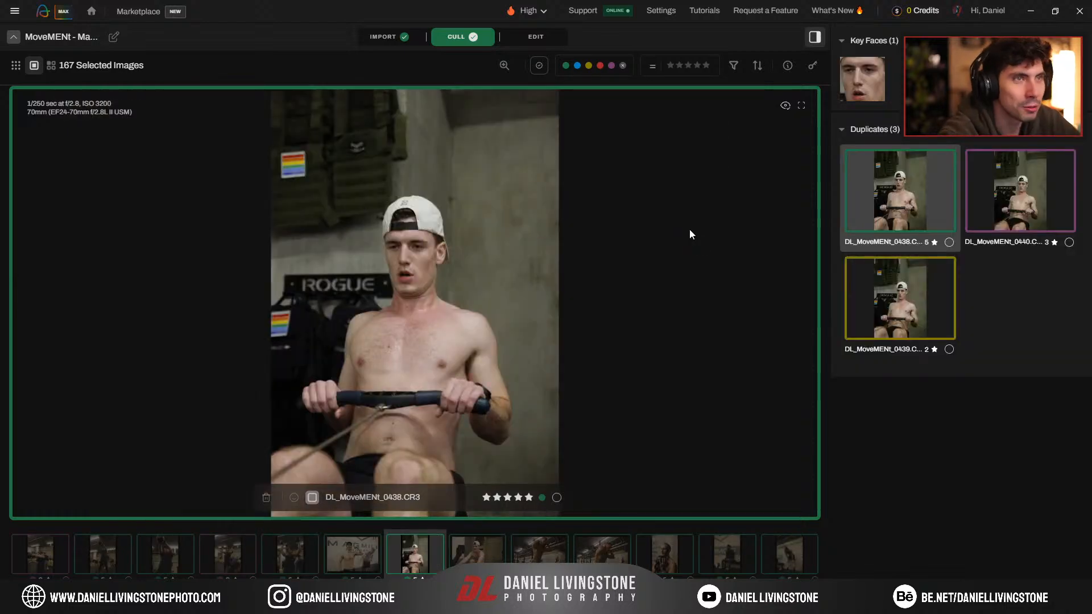
{"action": "key", "text": "2"}
{"action": "key", "text": "3"}
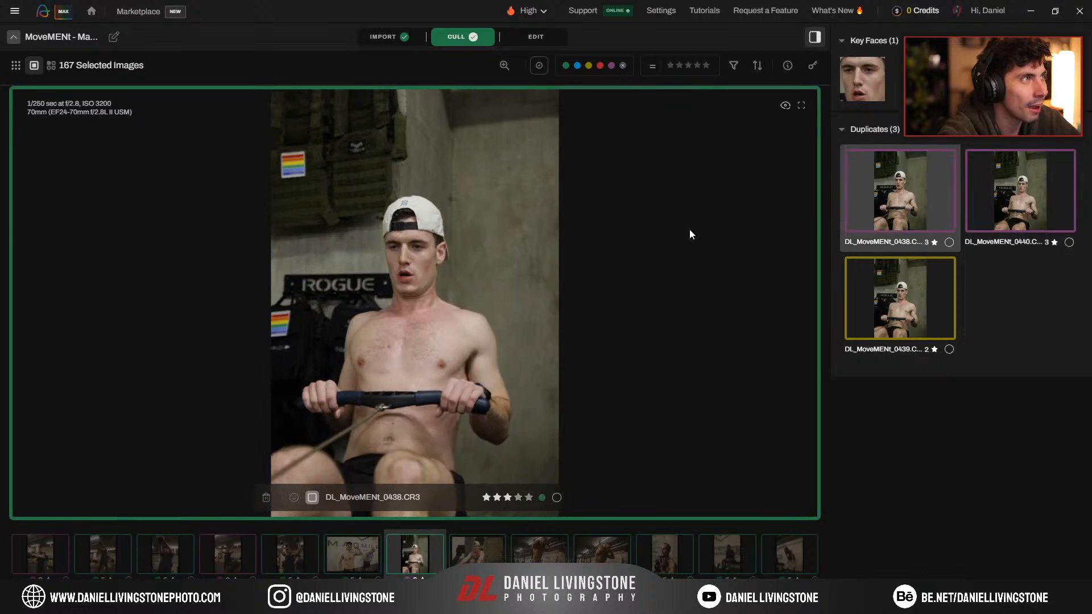
{"action": "key", "text": "Right"}
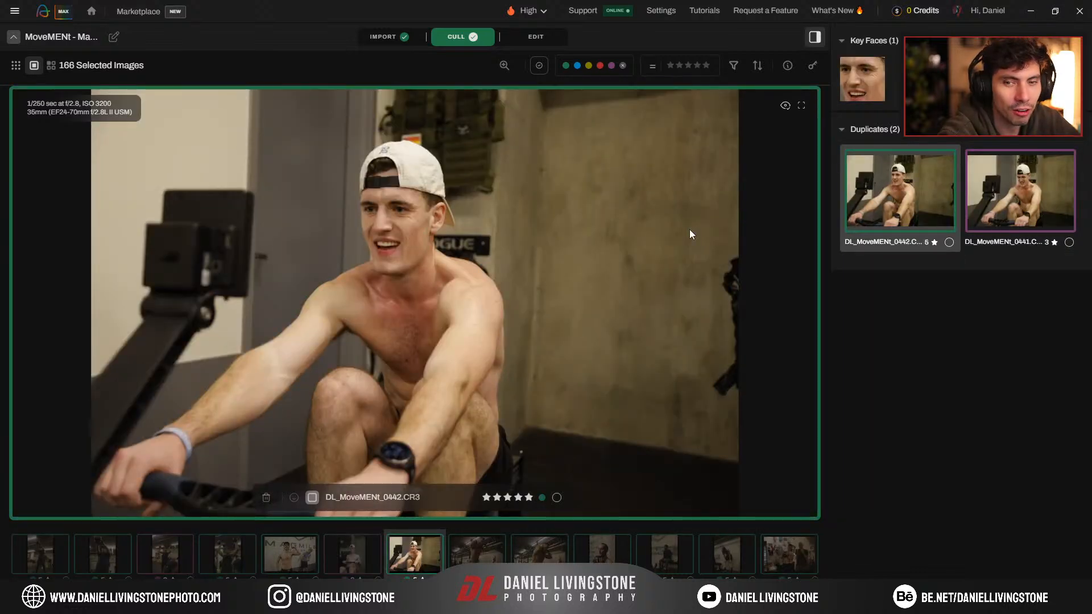
Step: Compare DL_MoveMENt_0442.CR3 with its duplicate 0441, view DL_MoveMENt_0446.CR3, and advance to DL_MoveMENt_0447.CR3
{"action": "key", "text": "Down"}
{"action": "key", "text": "Up"}
{"action": "key", "text": "Down"}
{"action": "key", "text": "Right"}
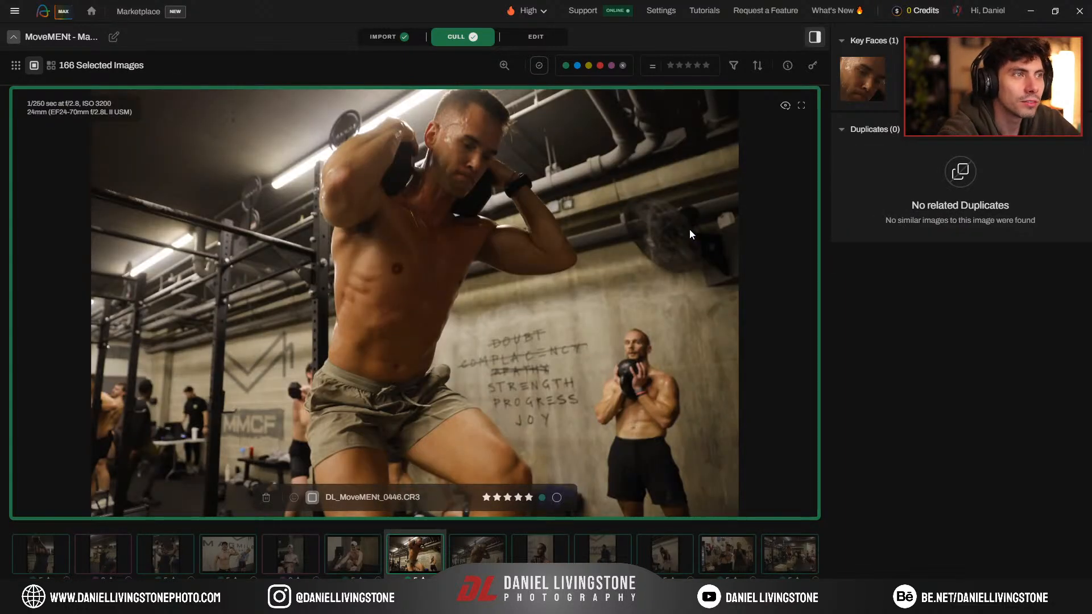
{"action": "key", "text": "Right"}
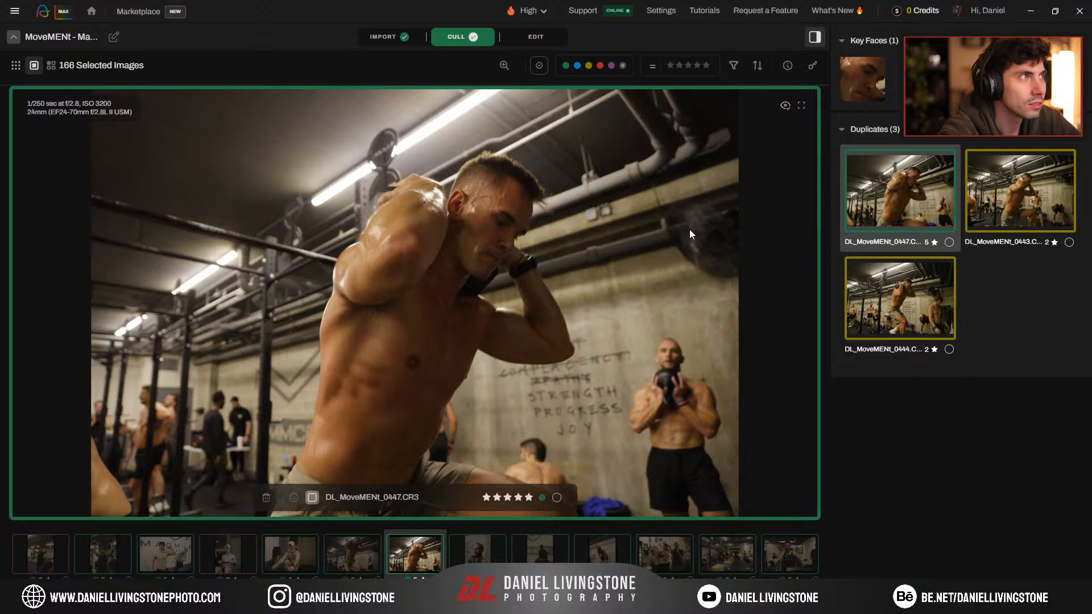
Step: Compare DL_MoveMENt_0447.CR3 with its duplicates 0443 and 0444, and rate DL_MoveMENt_0444.CR3 five stars as well
{"action": "key", "text": "Down"}
{"action": "key", "text": "Down"}
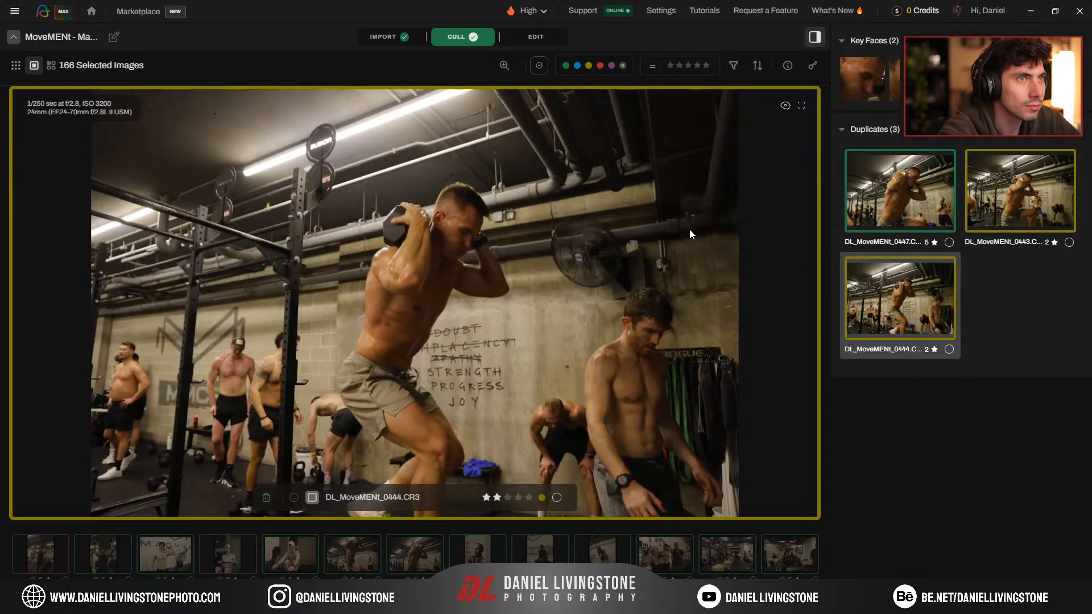
{"action": "key", "text": "Up"}
{"action": "key", "text": "Up"}
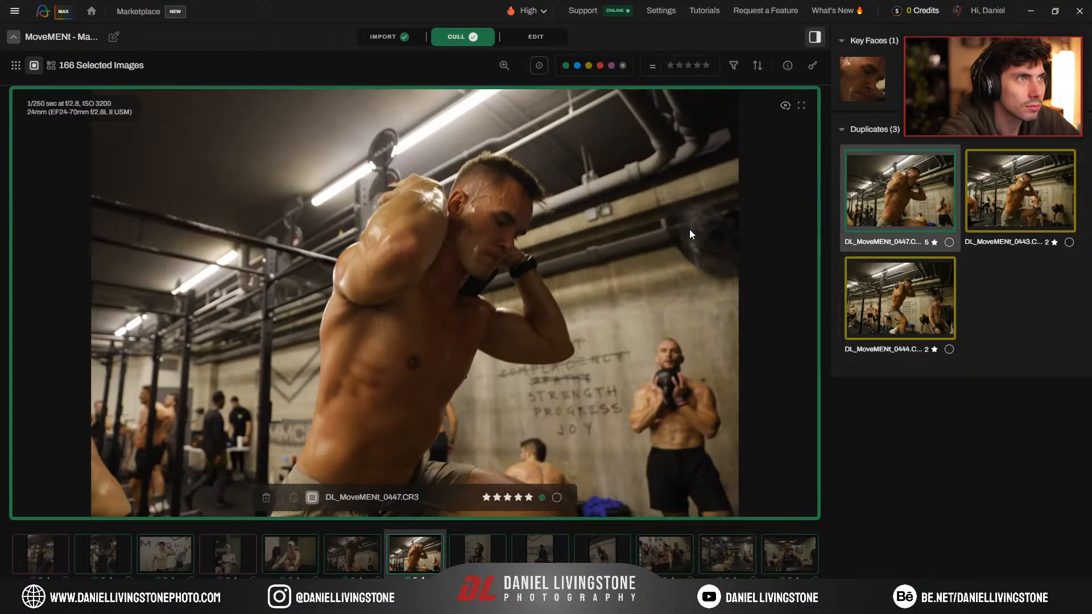
{"action": "key", "text": "Down"}
{"action": "key", "text": "Down"}
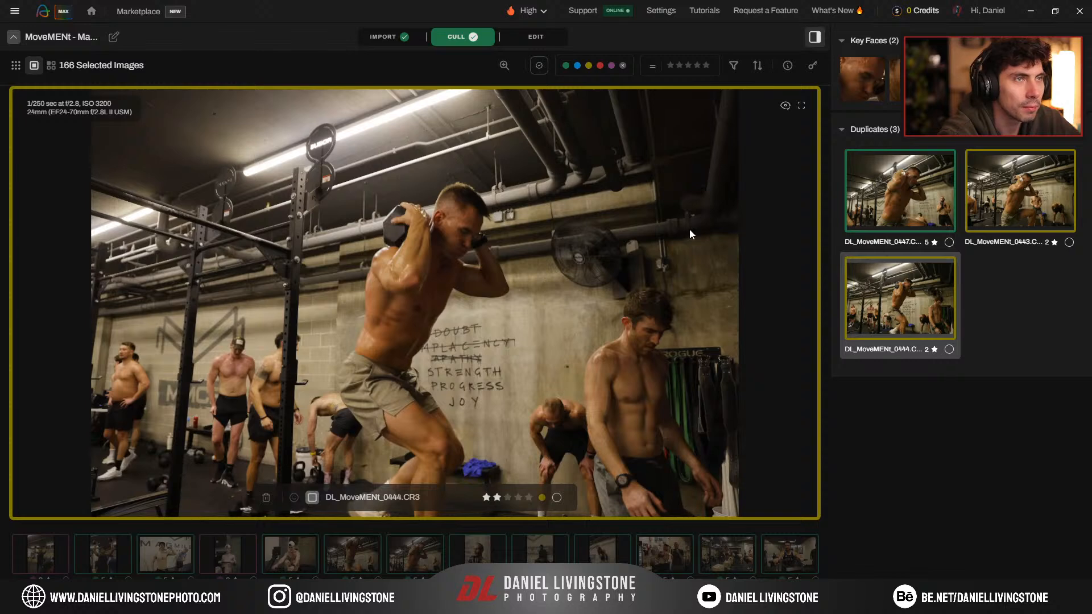
{"action": "key", "text": "Up"}
{"action": "key", "text": "Up"}
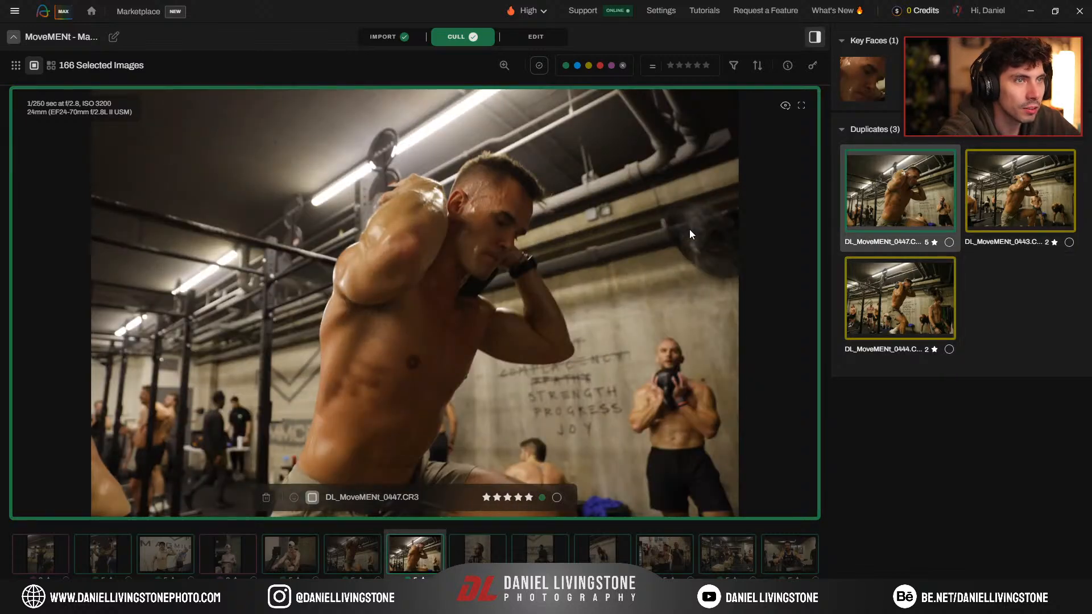
{"action": "key", "text": "Down"}
{"action": "key", "text": "Down"}
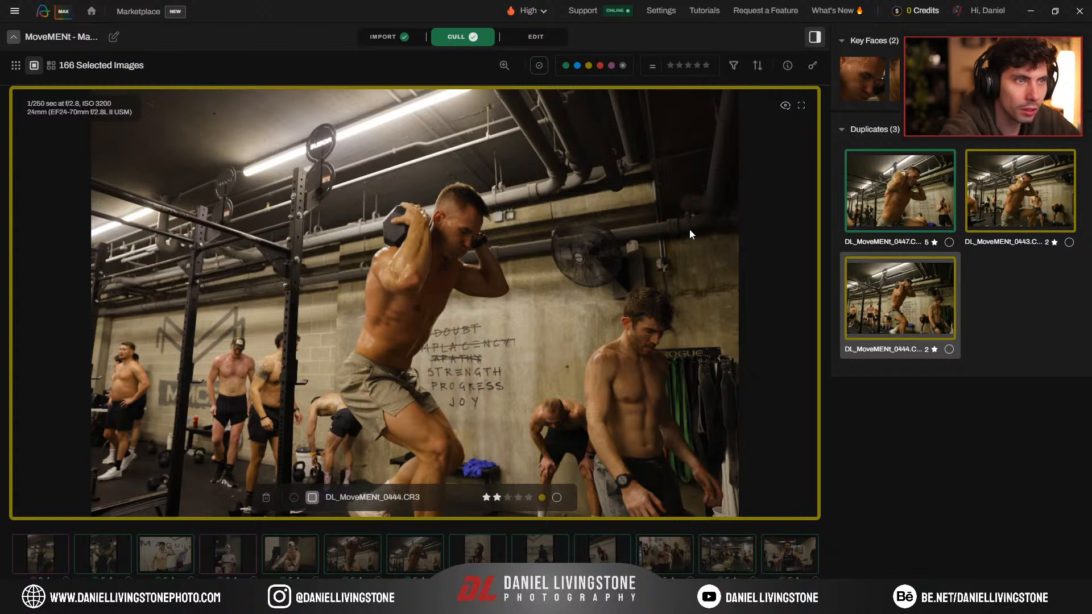
{"action": "key", "text": "5"}
{"action": "key", "text": "Right"}
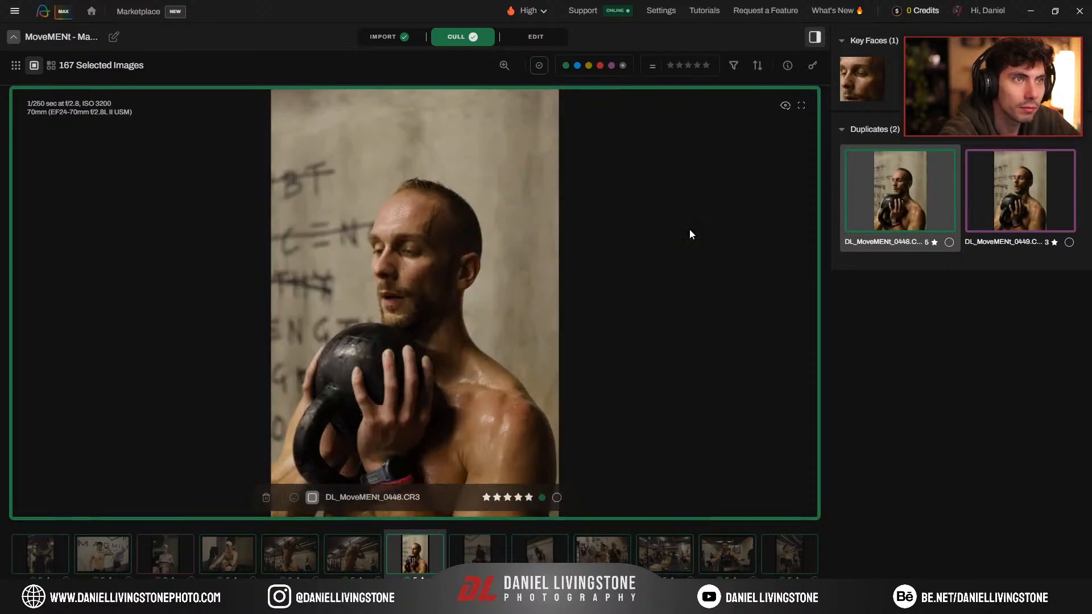
Step: Check the duplicate of DL_MoveMENt_0448.CR3 and rate DL_MoveMENt_0450.CR3 three stars
{"action": "key", "text": "Down"}
{"action": "key", "text": "Right"}
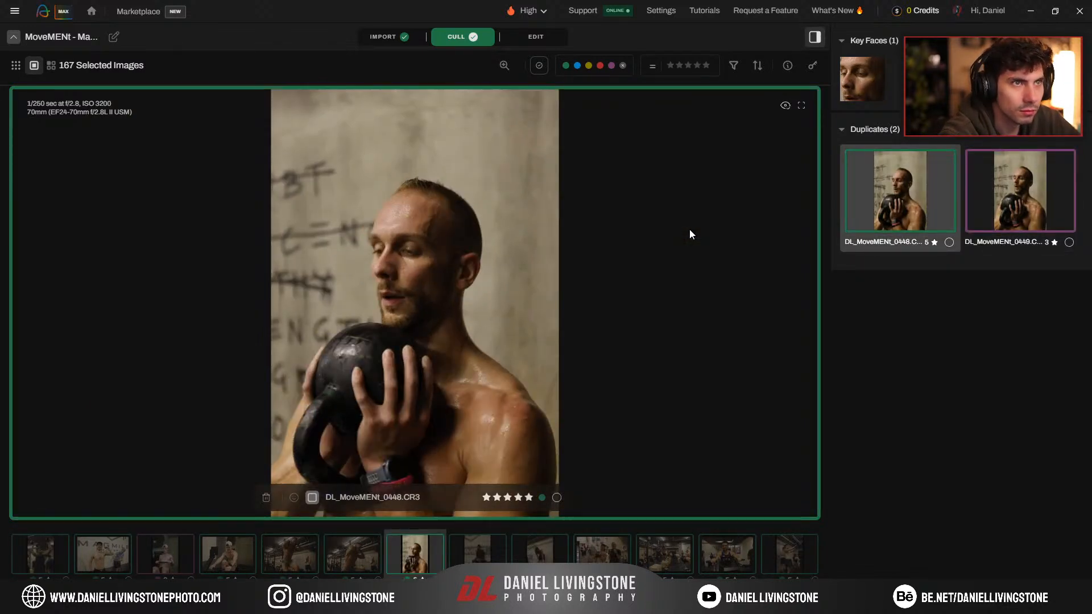
{"action": "key", "text": "3"}
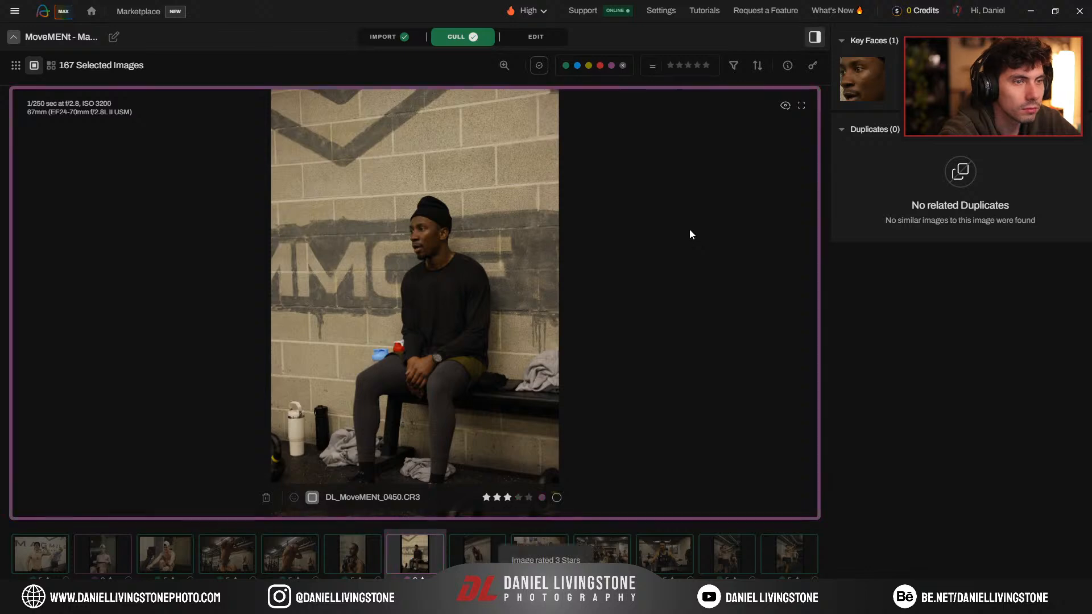
Step: Recheck DL_MoveMENt_0450.CR3 against its neighbours DL_MoveMENt_0448.CR3 and DL_MoveMENt_0451.CR3
{"action": "key", "text": "Right"}
{"action": "key", "text": "Left"}
{"action": "key", "text": "Left"}
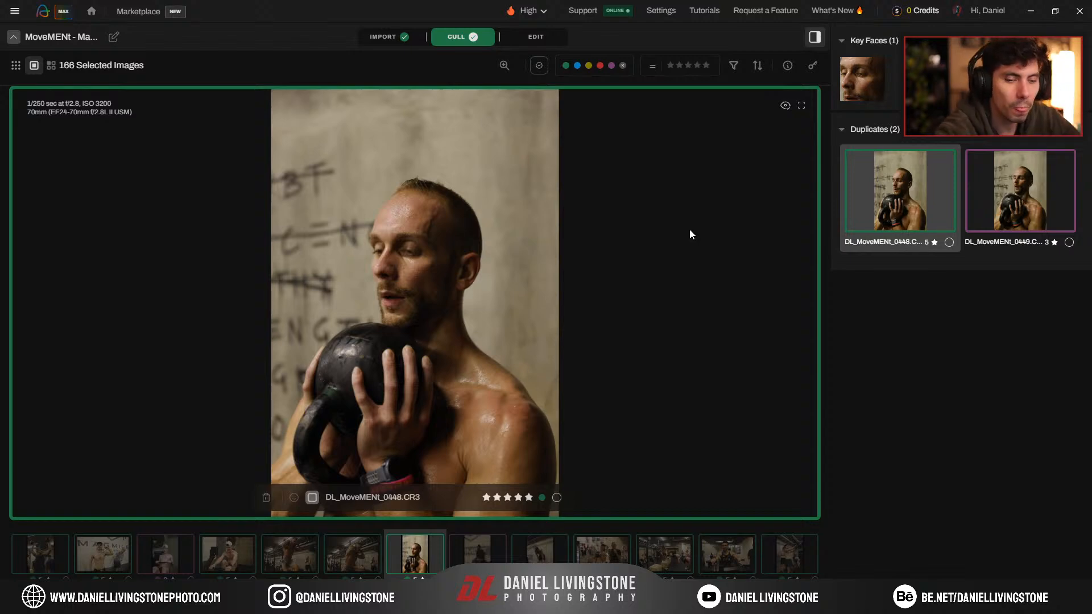
{"action": "key", "text": "Right"}
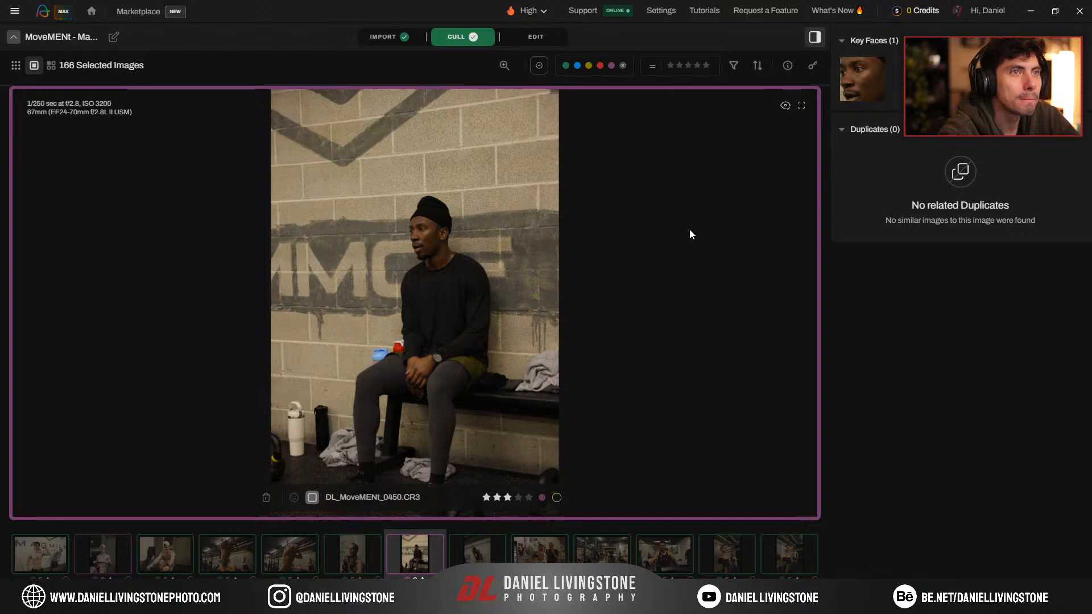
{"action": "key", "text": "Right"}
{"action": "key", "text": "Left"}
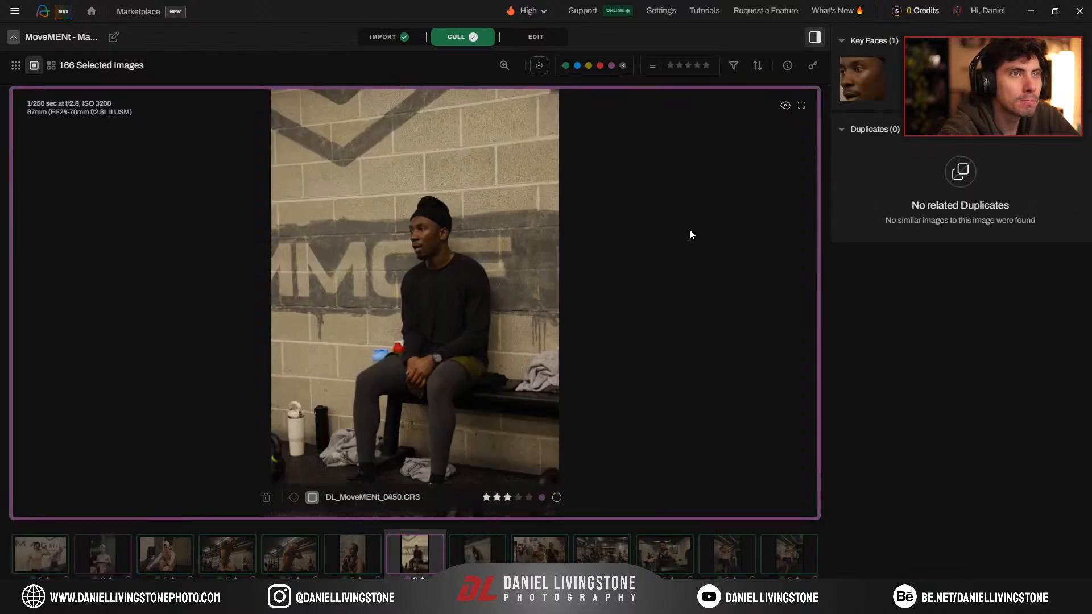
{"action": "key", "text": "Right"}
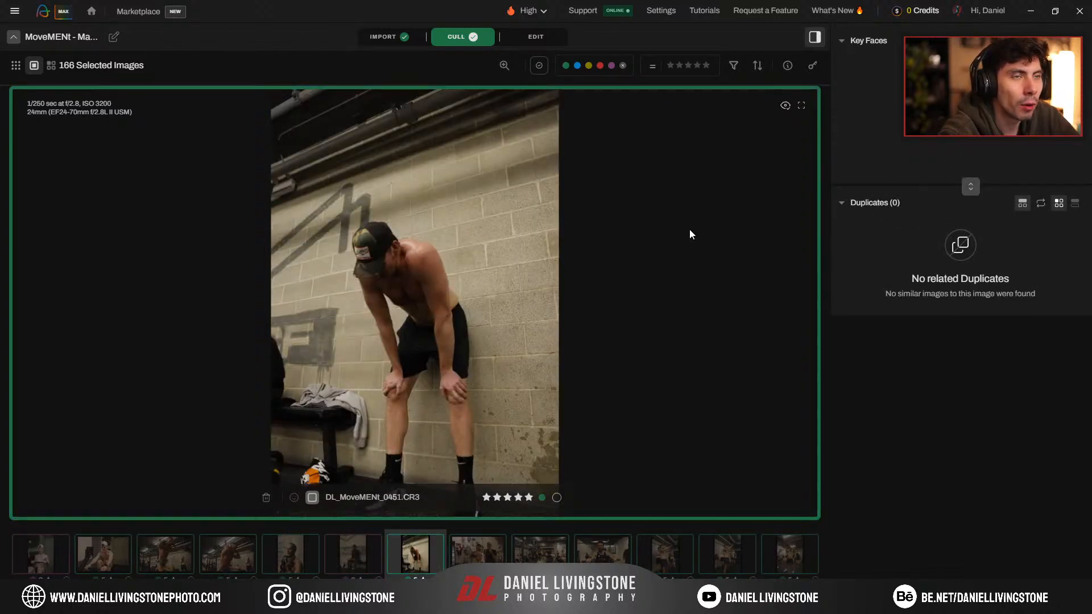
Step: Review the duplicates of DL_MoveMENt_0456.CR3, rate DL_MoveMENt_0455.CR3 five stars as well, and move on
{"action": "key", "text": "Right"}
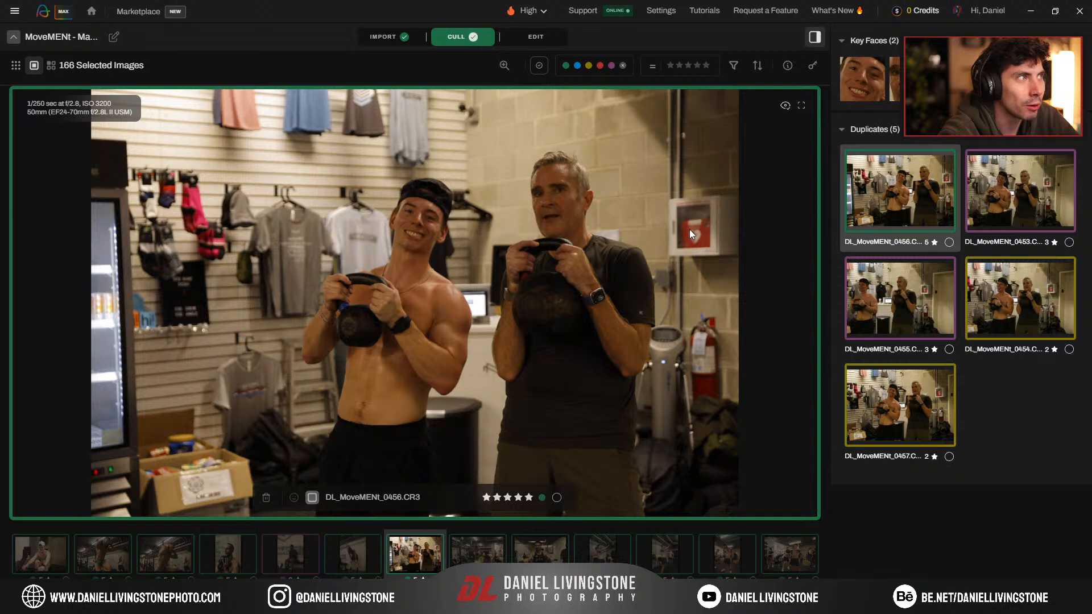
{"action": "key", "text": "Down"}
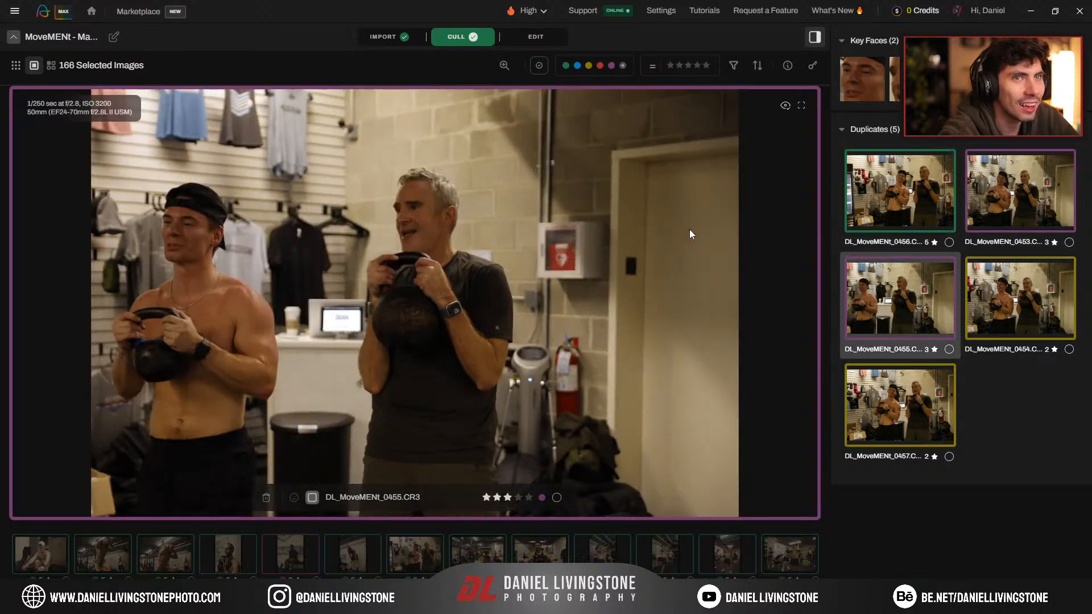
{"action": "key", "text": "Right"}
{"action": "key", "text": "Right"}
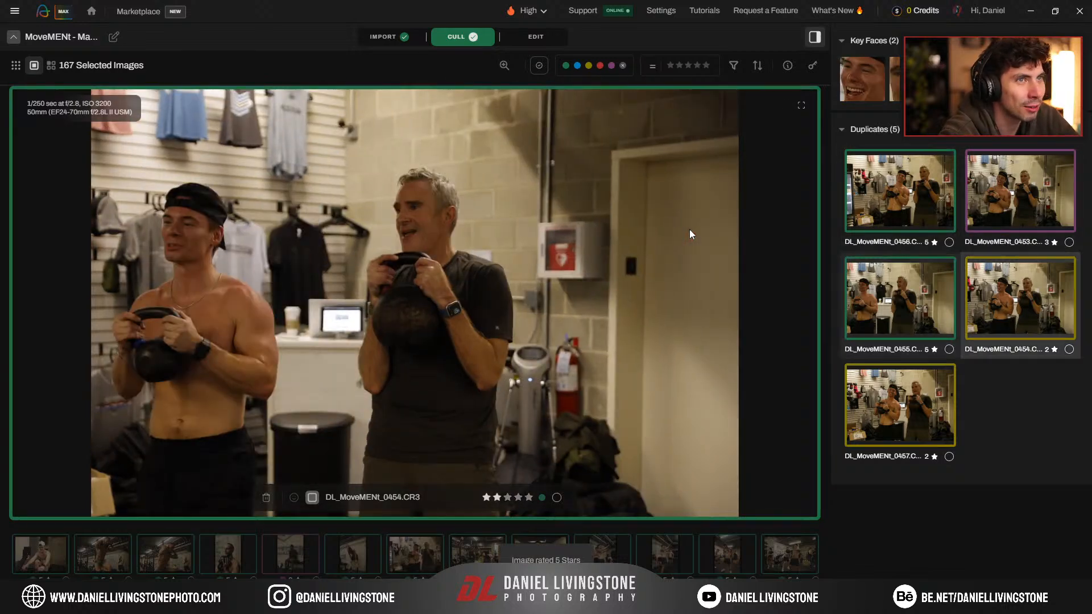
{"action": "key", "text": "Right"}
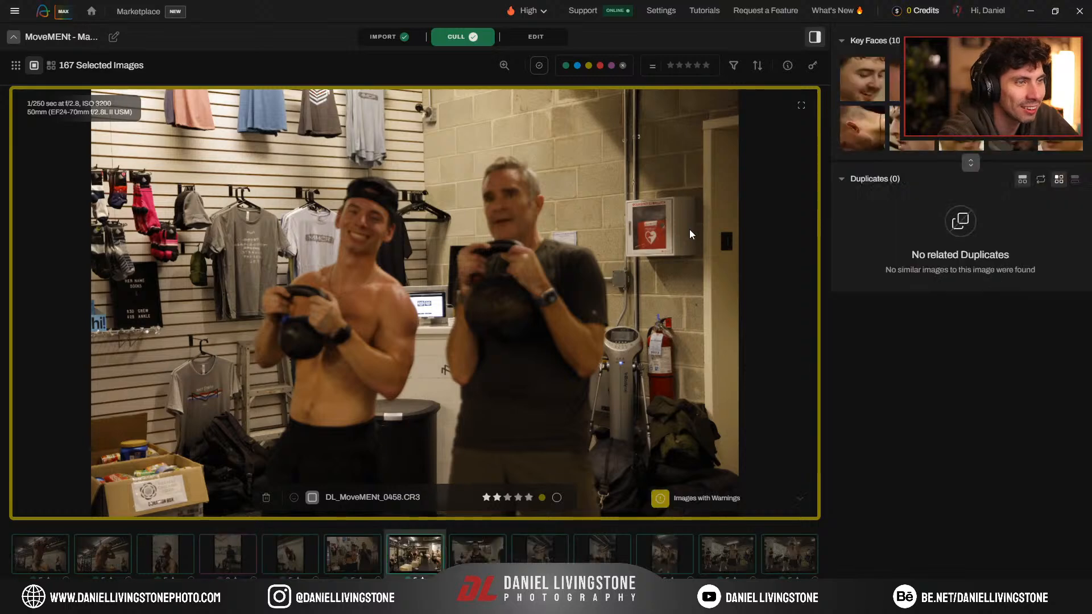
Step: Advance to DL_MoveMENt_0463.CR3 and compare it with its duplicates 0459, 0460 and 0461
{"action": "key", "text": "Right"}
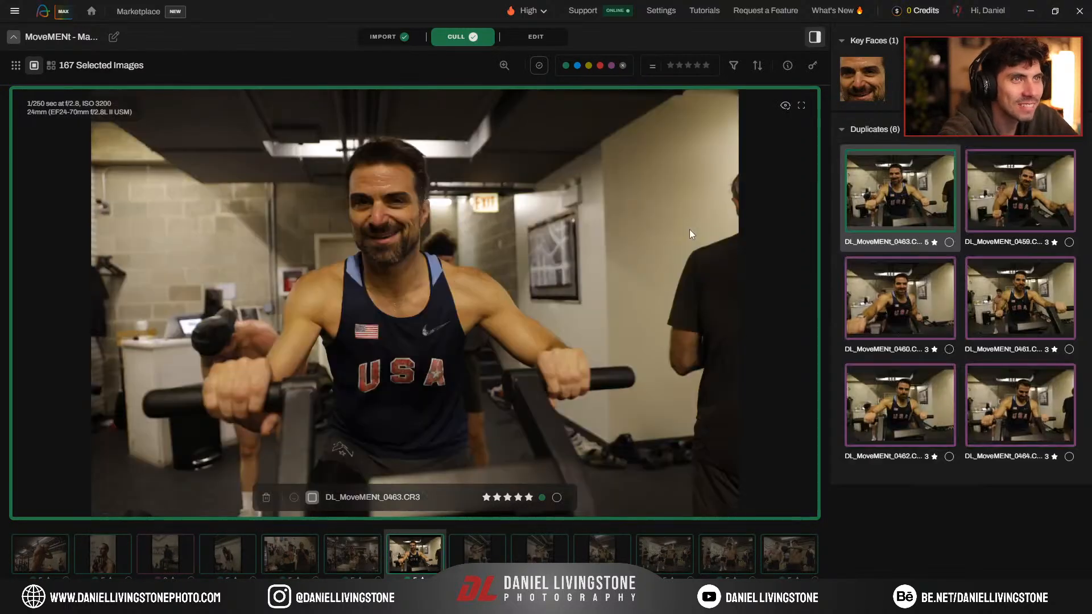
{"action": "key", "text": "Right"}
{"action": "key", "text": "Right"}
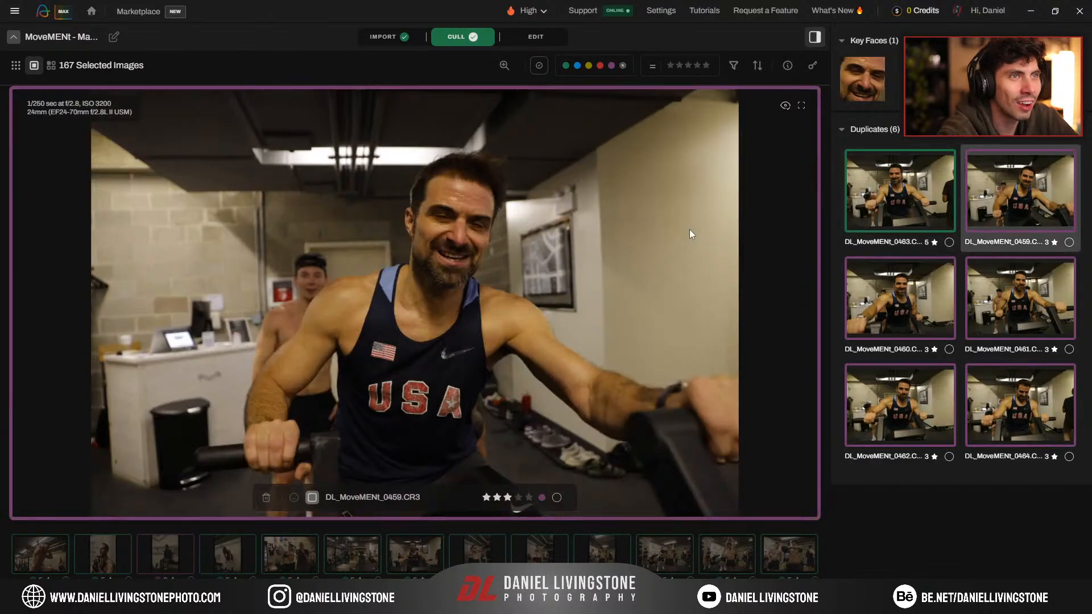
{"action": "key", "text": "Right"}
{"action": "key", "text": "Right"}
{"action": "key", "text": "Right"}
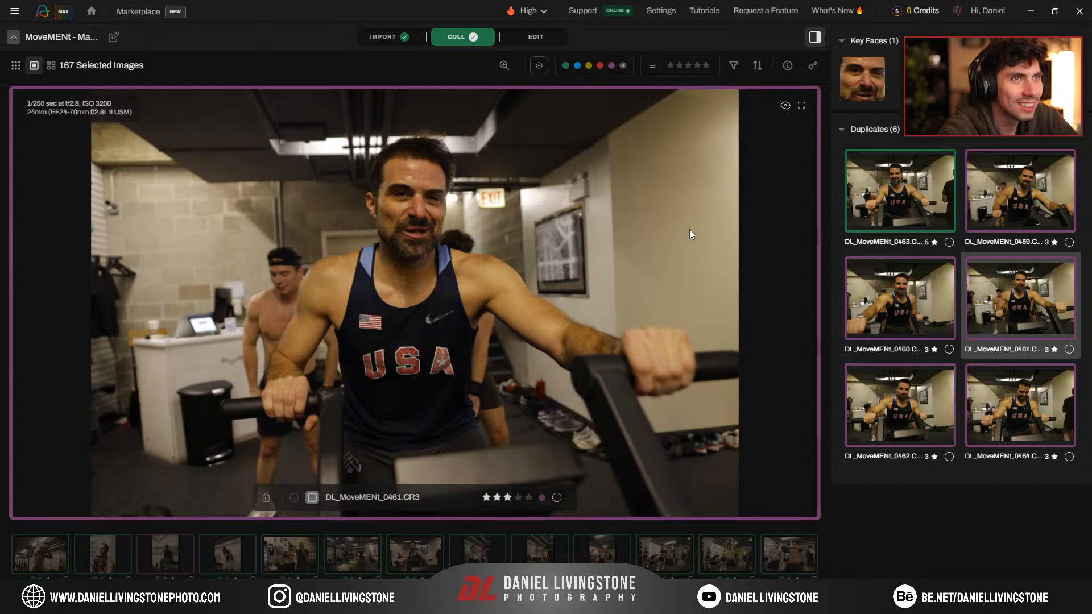
{"action": "key", "text": "Left"}
{"action": "key", "text": "Left"}
{"action": "key", "text": "Left"}
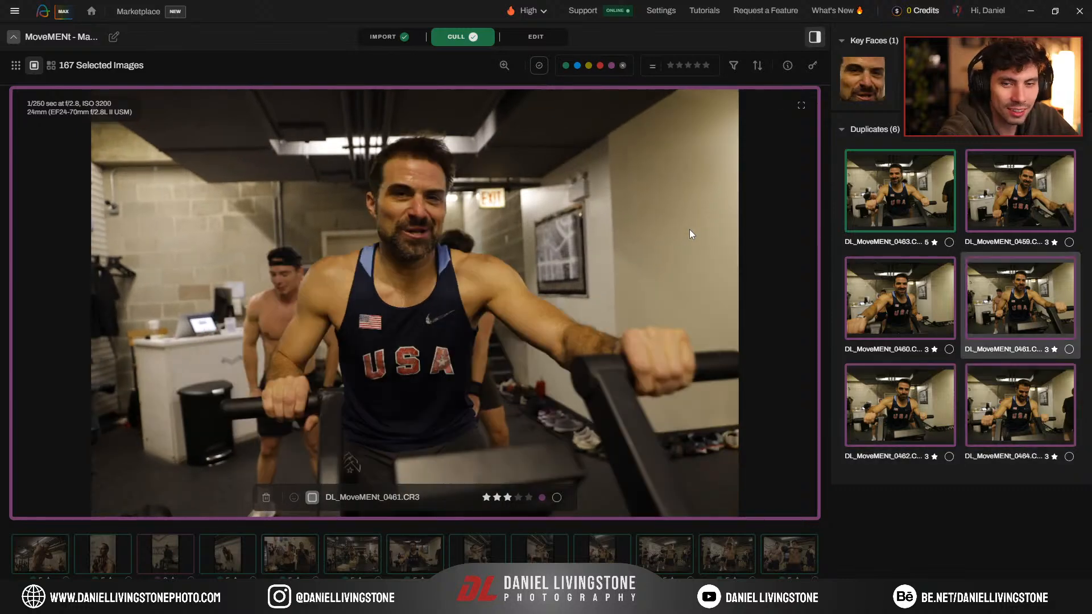
Step: Rate DL_MoveMENt_0461.CR3 five stars, look back at DL_MoveMENt_0456.CR3, and move on to DL_MoveMENt_0465.CR3
{"action": "key", "text": "5"}
{"action": "key", "text": "8"}
{"action": "key", "text": "Left"}
{"action": "key", "text": "Left"}
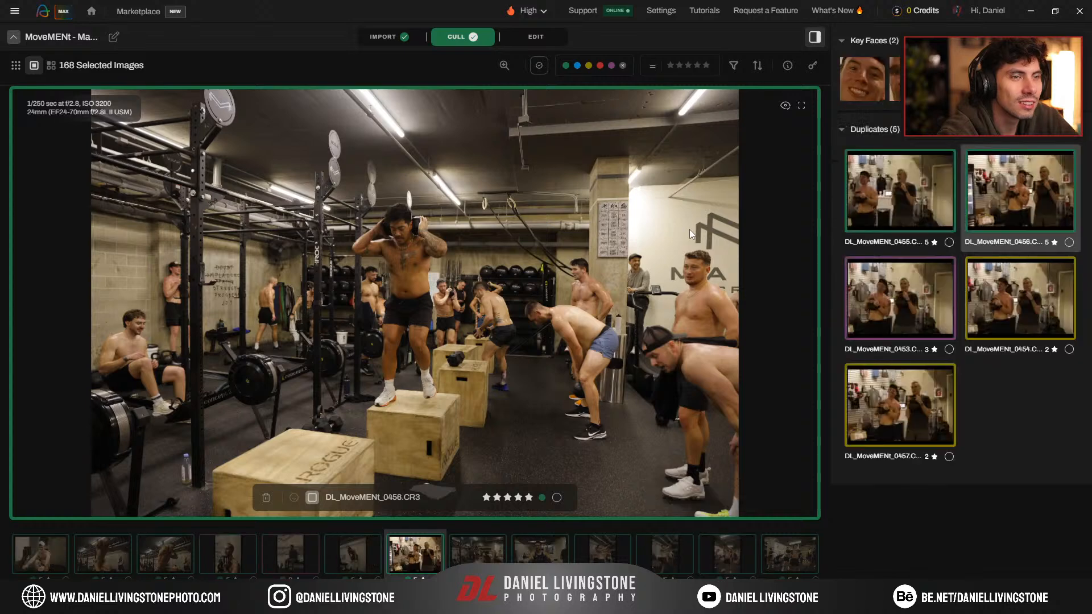
{"action": "key", "text": "Right"}
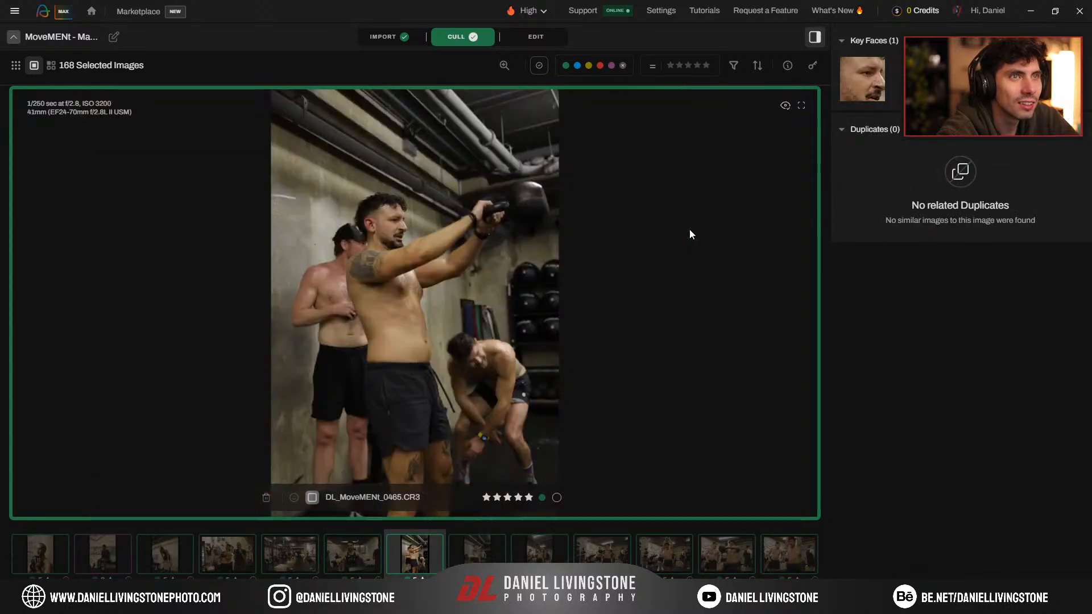
Step: Compare DL_MoveMENt_0465.CR3 with DL_MoveMENt_0467.CR3 and its duplicate 0466
{"action": "key", "text": "Right"}
{"action": "key", "text": "Left"}
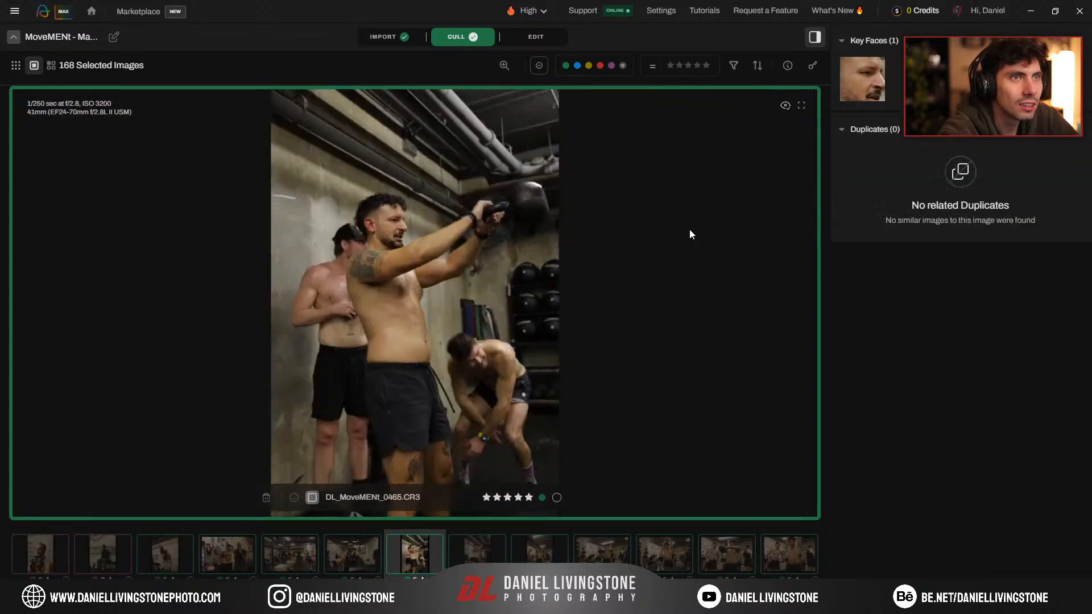
{"action": "key", "text": "Right"}
{"action": "key", "text": "Left"}
{"action": "key", "text": "Right"}
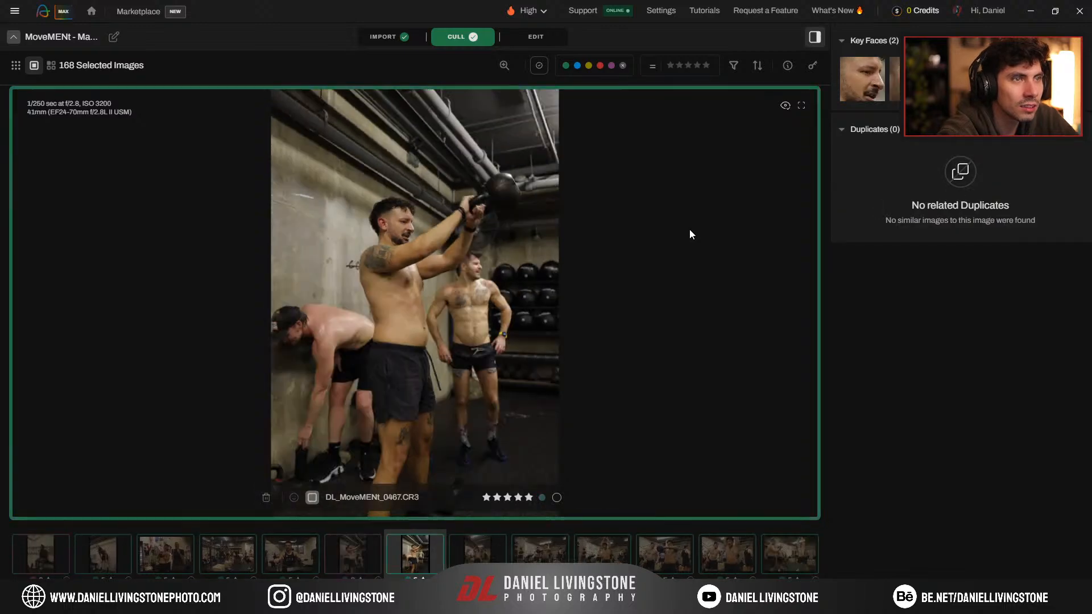
{"action": "key", "text": "Left"}
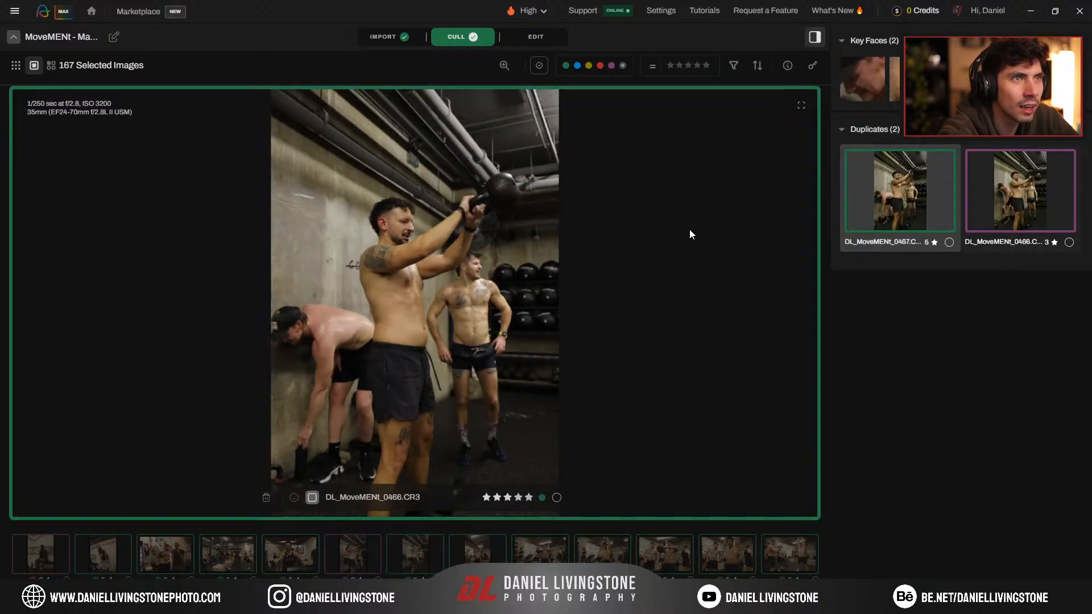
Step: Advance to DL_MoveMENt_0468.CR3 and review its duplicates 0472, 0470, 0471 and 0469
{"action": "key", "text": "Right"}
{"action": "key", "text": "Right"}
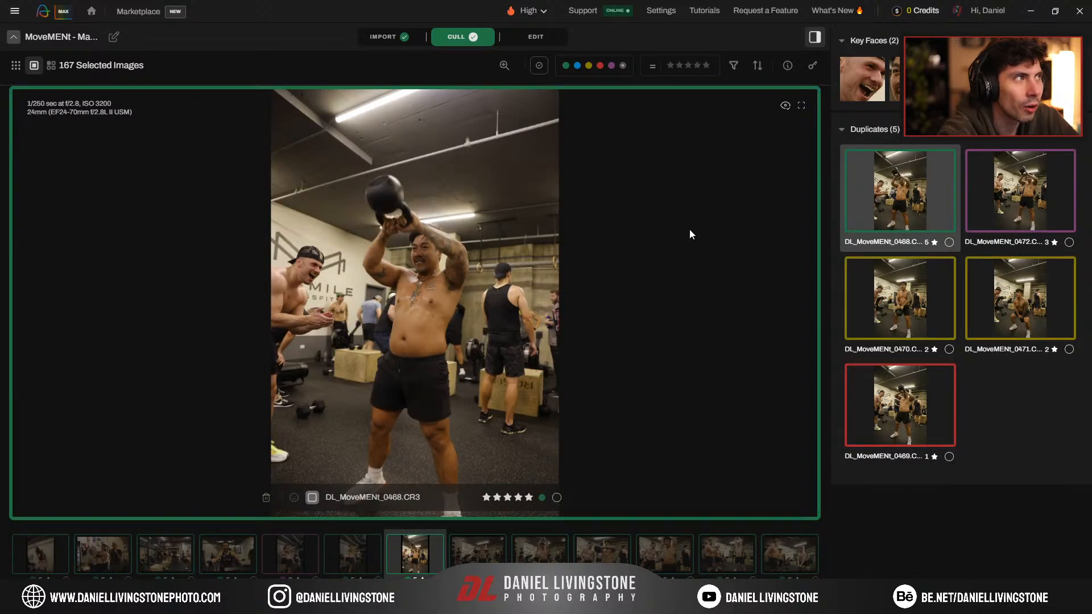
{"action": "key", "text": "Down"}
{"action": "key", "text": "Down"}
{"action": "key", "text": "Down"}
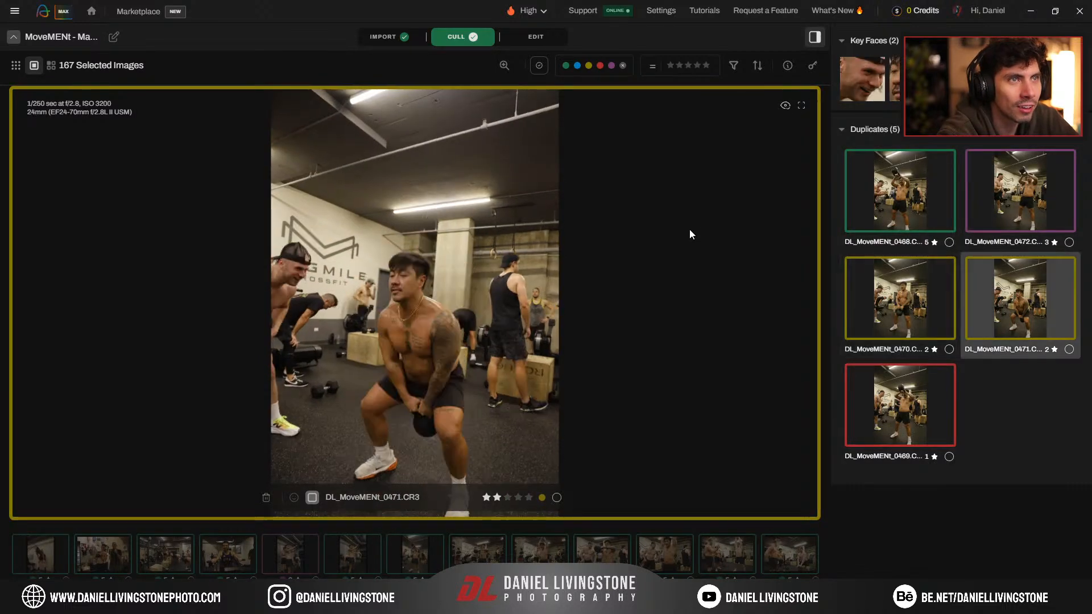
{"action": "key", "text": "Down"}
{"action": "key", "text": "Up"}
{"action": "key", "text": "Up"}
{"action": "key", "text": "Up"}
{"action": "key", "text": "Up"}
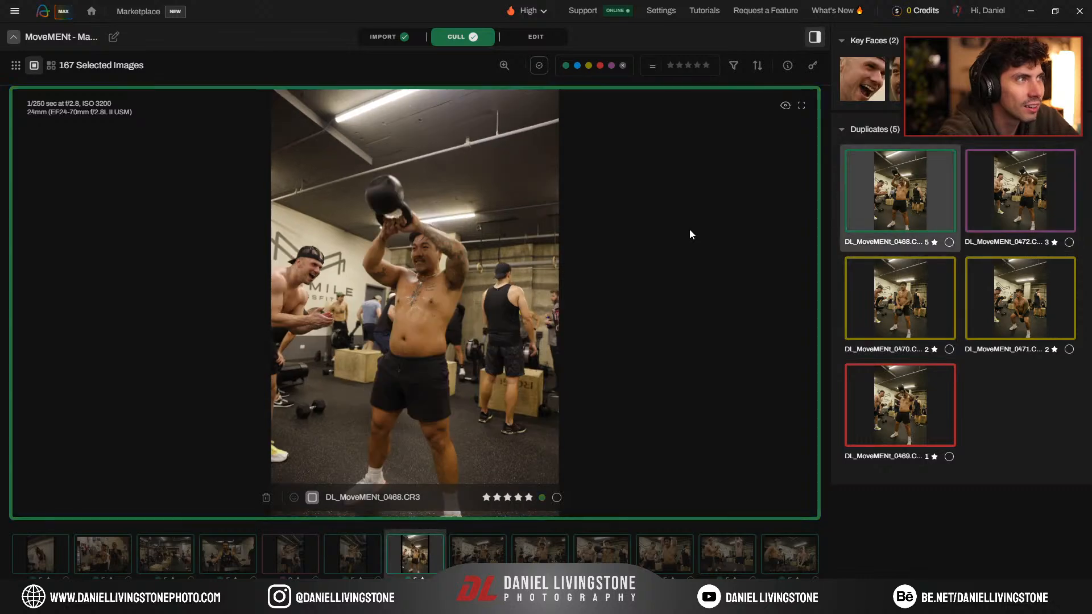
Step: Advance to DL_MoveMENt_0480.CR3, go through its first duplicates, and rate DL_MoveMENt_0474.CR3 five stars as well
{"action": "key", "text": "Right"}
{"action": "key", "text": "Right"}
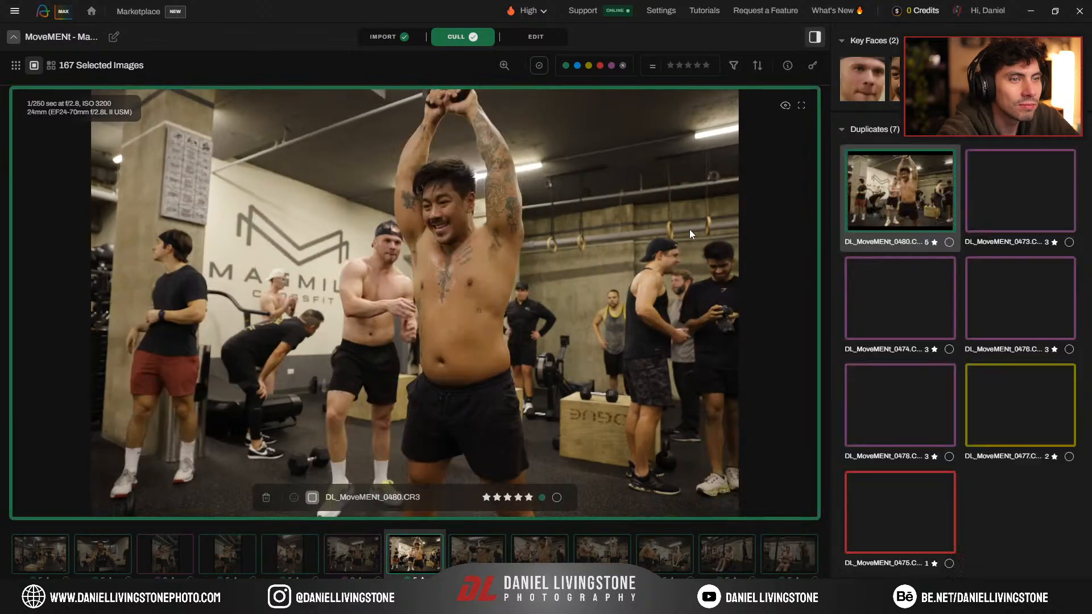
{"action": "key", "text": "Down"}
{"action": "key", "text": "Down"}
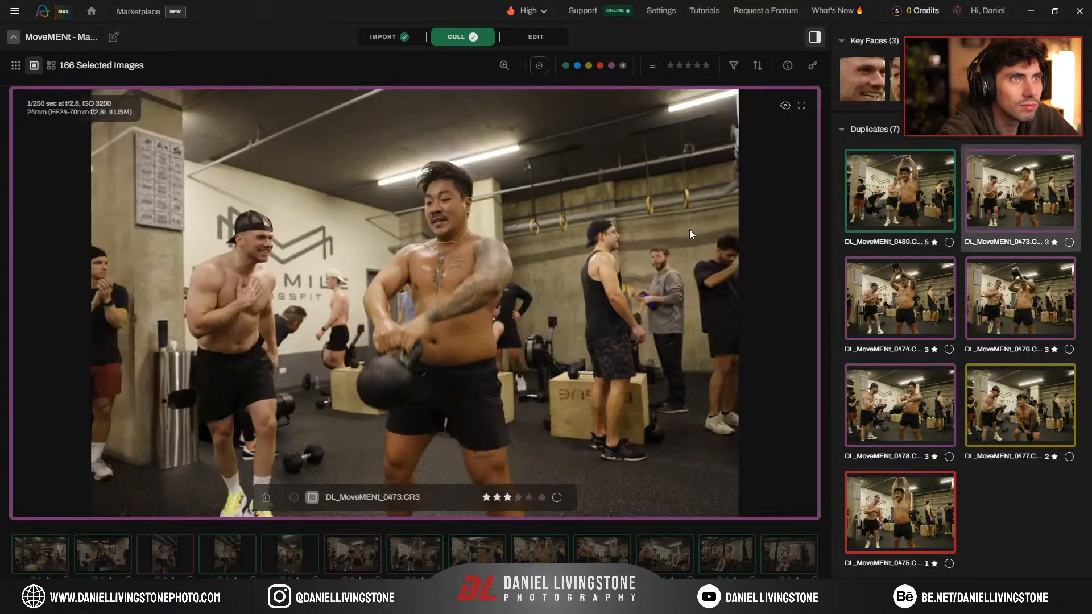
{"action": "key", "text": "5"}
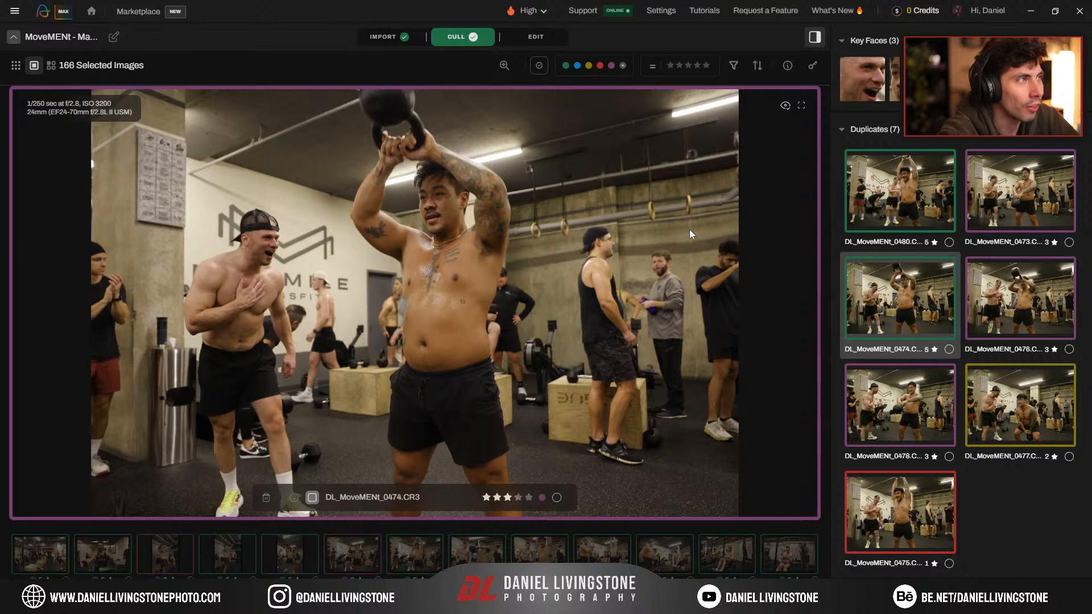
Step: Compare DL_MoveMENt_0474.CR3 with its neighbouring duplicates and rate DL_MoveMENt_0476.CR3 five stars too
{"action": "key", "text": "Down"}
{"action": "key", "text": "Down"}
{"action": "key", "text": "Up"}
{"action": "key", "text": "Up"}
{"action": "key", "text": "Down"}
{"action": "key", "text": "5"}
{"action": "key", "text": "Down"}
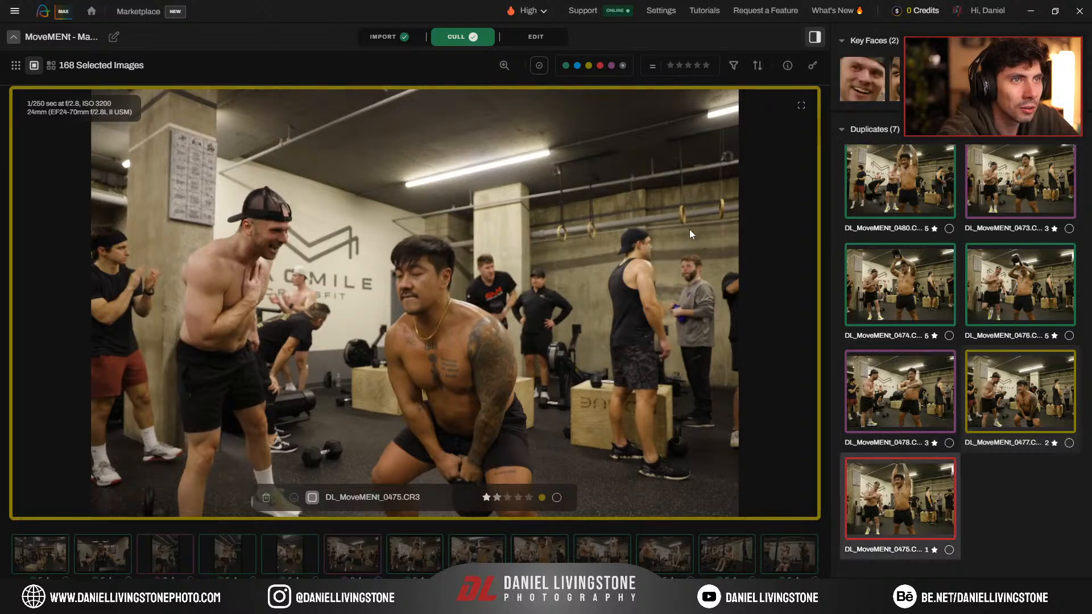
Step: Rate one more duplicate of DL_MoveMENt_0480.CR3 five stars and move on past DL_MoveMENt_0483.CR3 to DL_MoveMENt_0489.CR3
{"action": "key", "text": "Down"}
{"action": "key", "text": "5"}
{"action": "key", "text": "Down"}
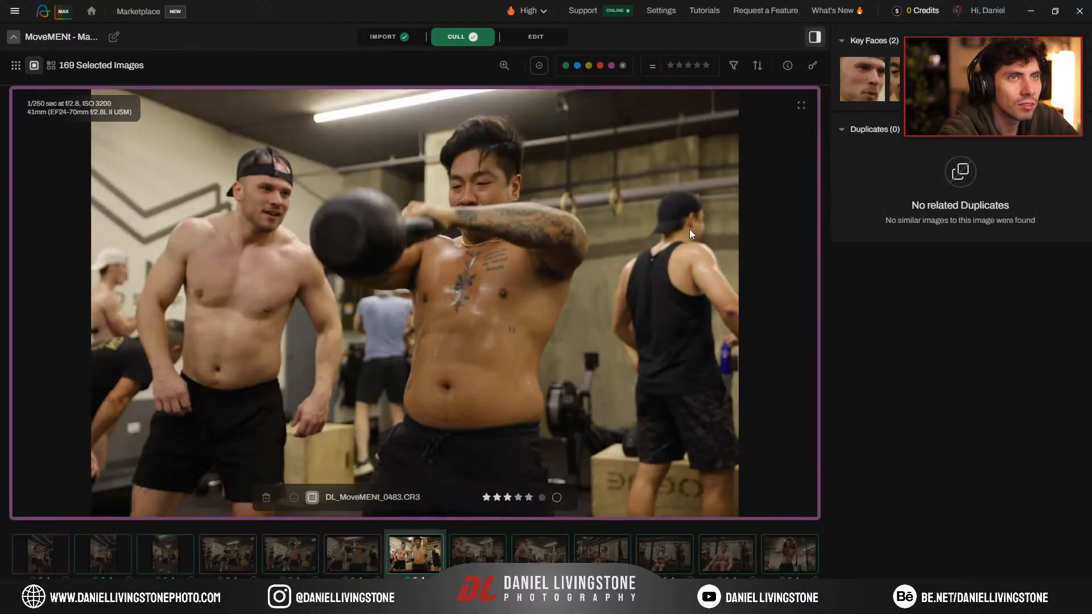
{"action": "key", "text": "Down"}
{"action": "key", "text": "Down"}
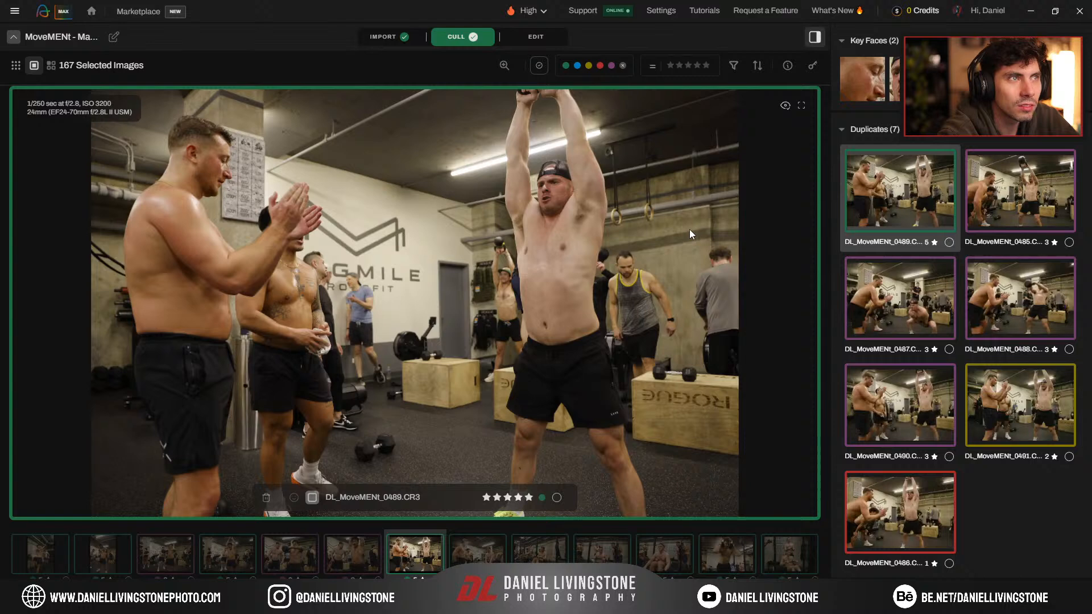
Step: Review the duplicates of DL_MoveMENt_0489.CR3, rate DL_MoveMENt_0491.CR3 five stars as well, and move on to DL_MoveMENt_0492.CR3
{"action": "key", "text": "Right"}
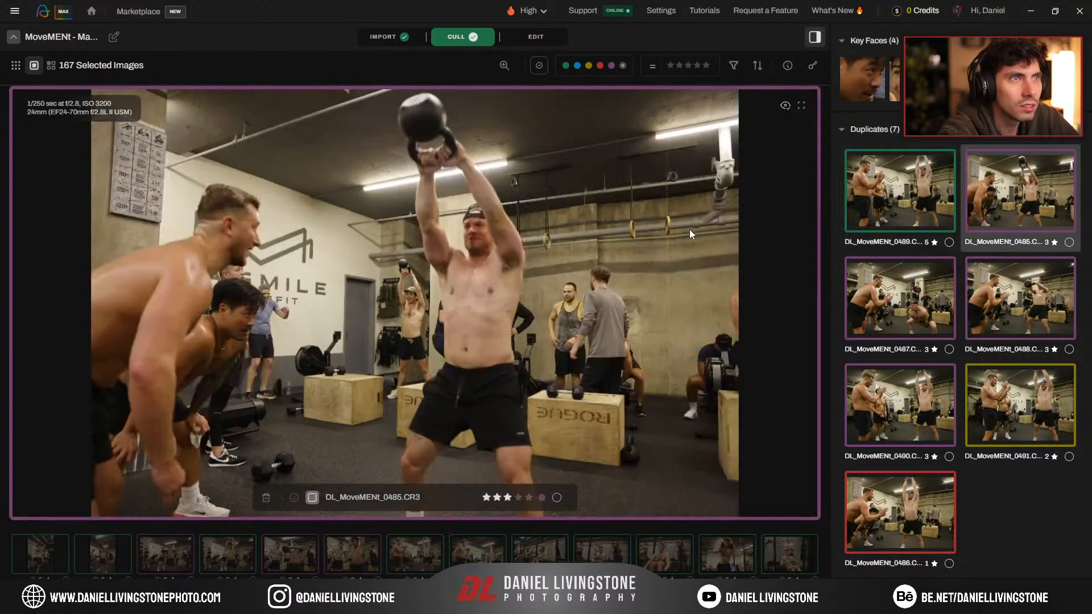
{"action": "key", "text": "Right"}
{"action": "key", "text": "Right"}
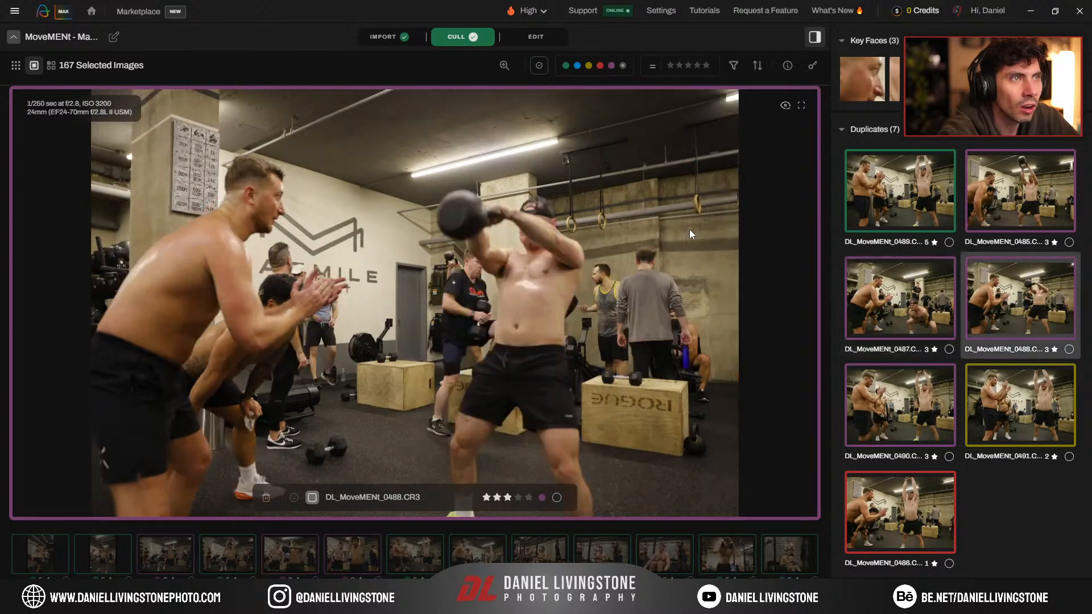
{"action": "key", "text": "Right"}
{"action": "key", "text": "Right"}
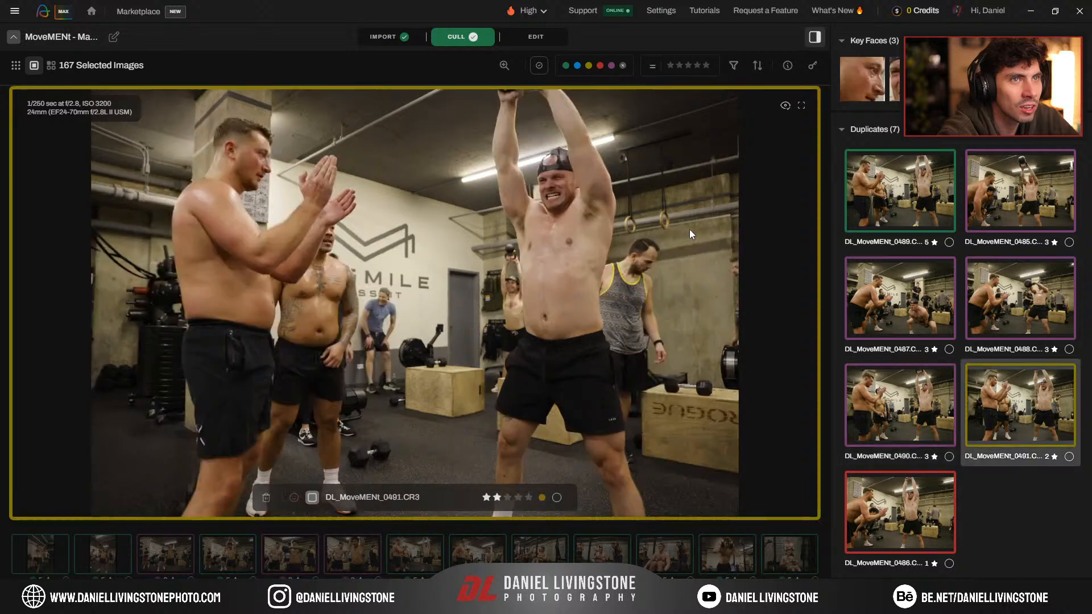
{"action": "key", "text": "5"}
{"action": "key", "text": "Right"}
{"action": "key", "text": "Right"}
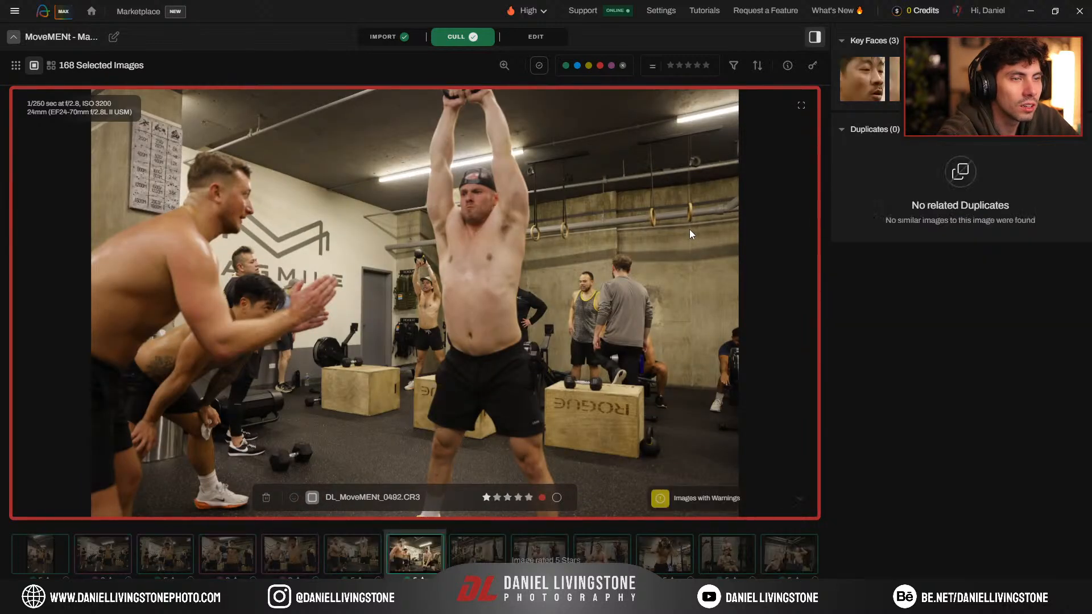
Step: Compare the duplicates of DL_MoveMENt_0497.CR3 and give the five-star rating to DL_MoveMENt_0499.CR3, with 0497 and 0496 at two stars
{"action": "key", "text": "Right"}
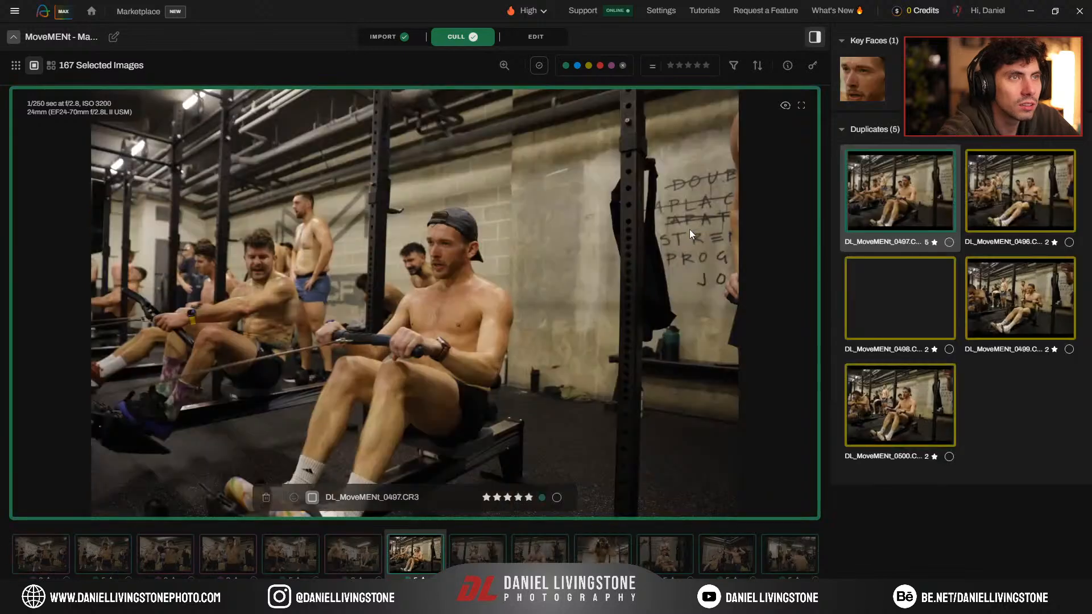
{"action": "key", "text": "Right"}
{"action": "key", "text": "Right"}
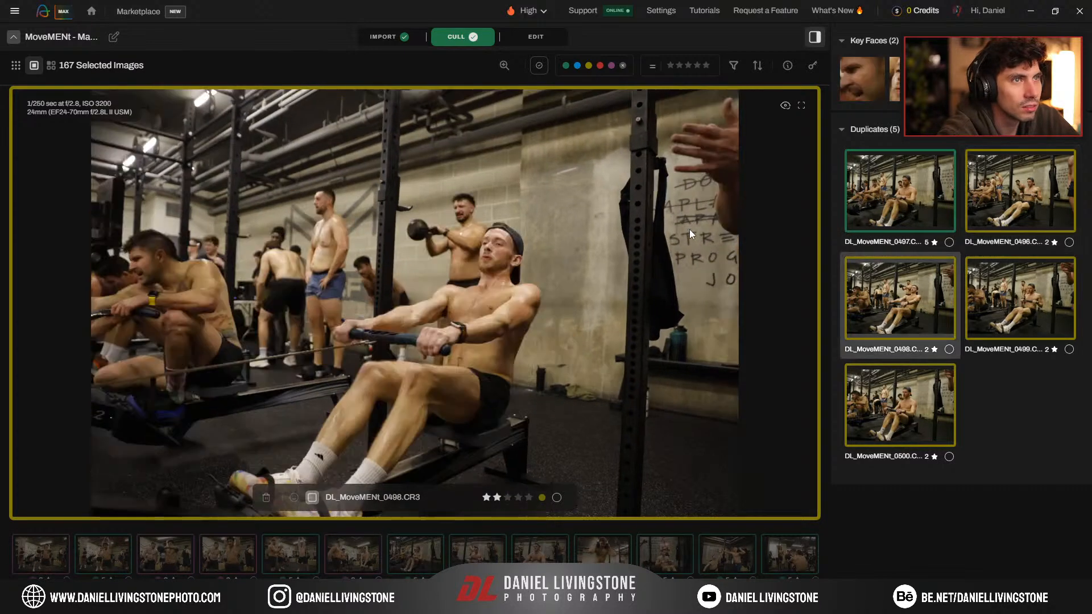
{"action": "key", "text": "Left"}
{"action": "key", "text": "5"}
{"action": "key", "text": "Right"}
{"action": "key", "text": "Right"}
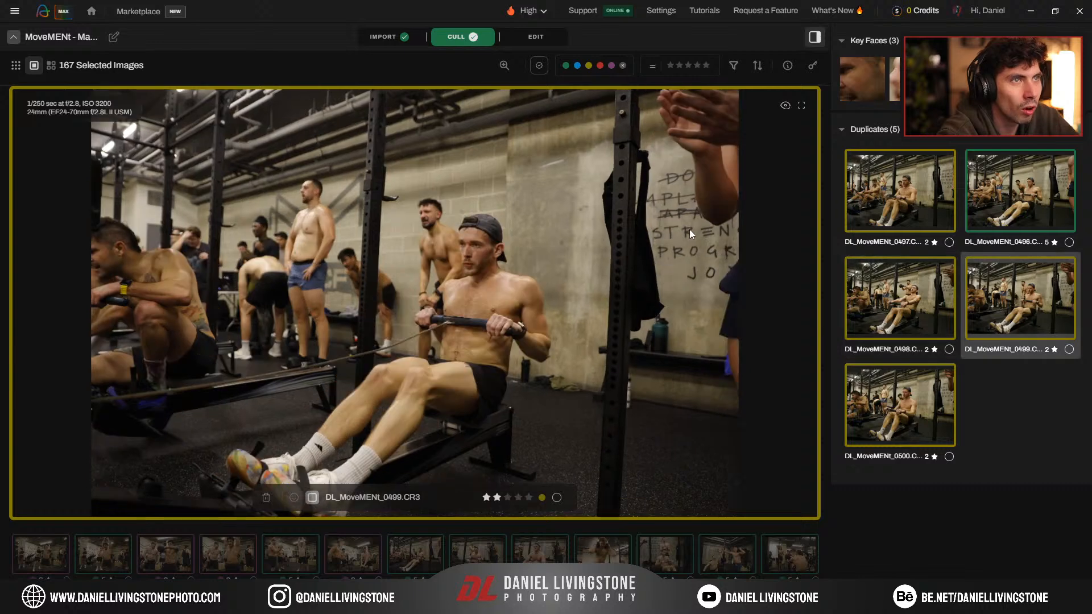
{"action": "key", "text": "5"}
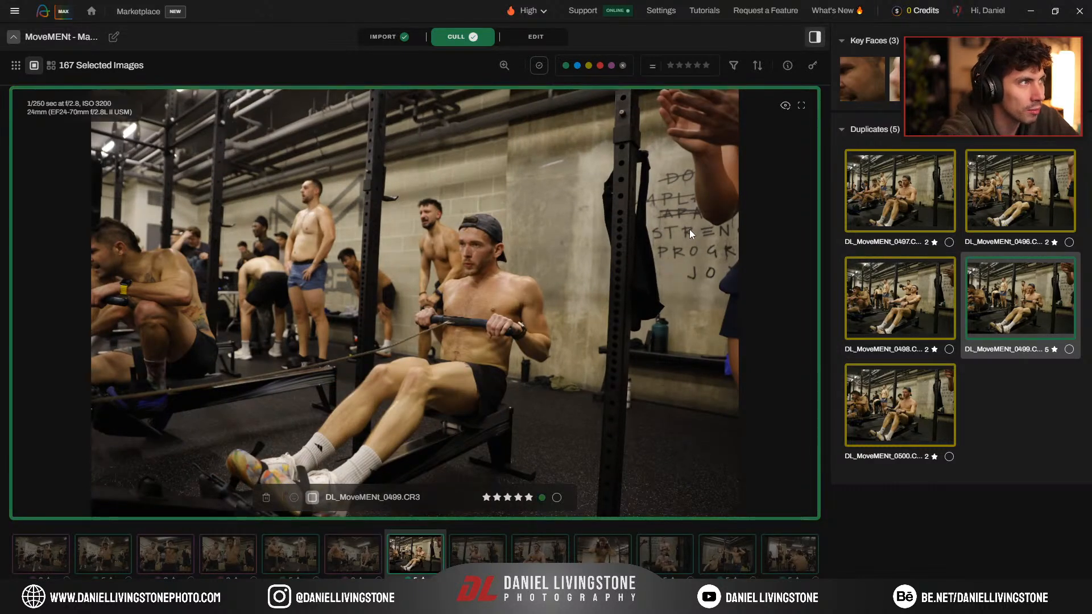
Step: Check DL_MoveMENt_0499.CR3 against its duplicates 0498 and 0500, and move on to DL_MoveMENt_0503.CR3
{"action": "key", "text": "Left"}
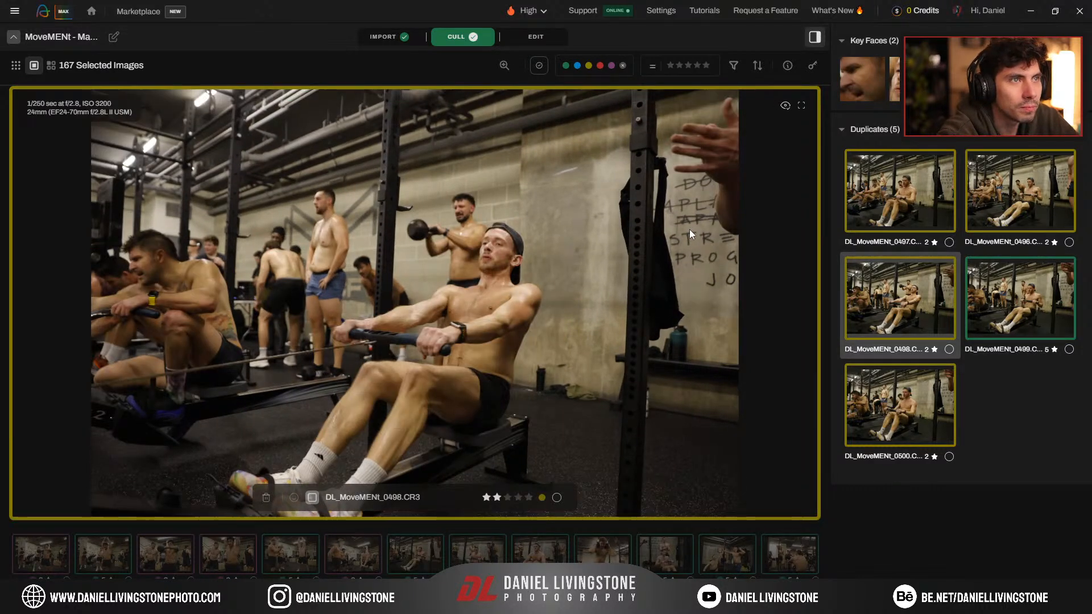
{"action": "key", "text": "Right"}
{"action": "key", "text": "Right"}
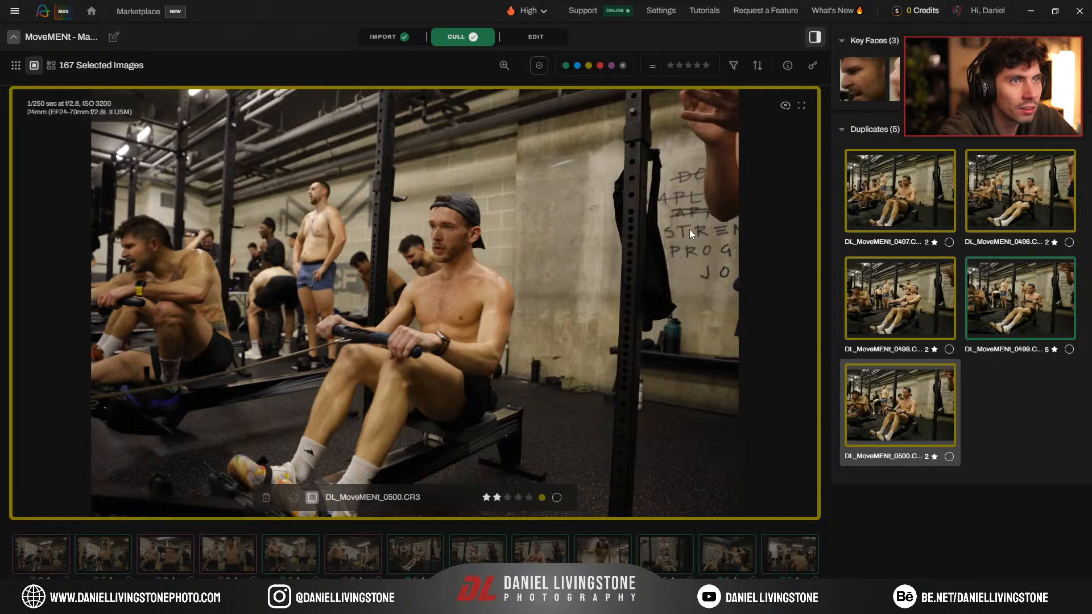
{"action": "key", "text": "Right"}
Step: Step through duplicates 0502, 0505 and 0506, and rate DL_MoveMENt_0507.CR3 five stars in place of DL_MoveMENt_0503.CR3
{"action": "key", "text": "Right"}
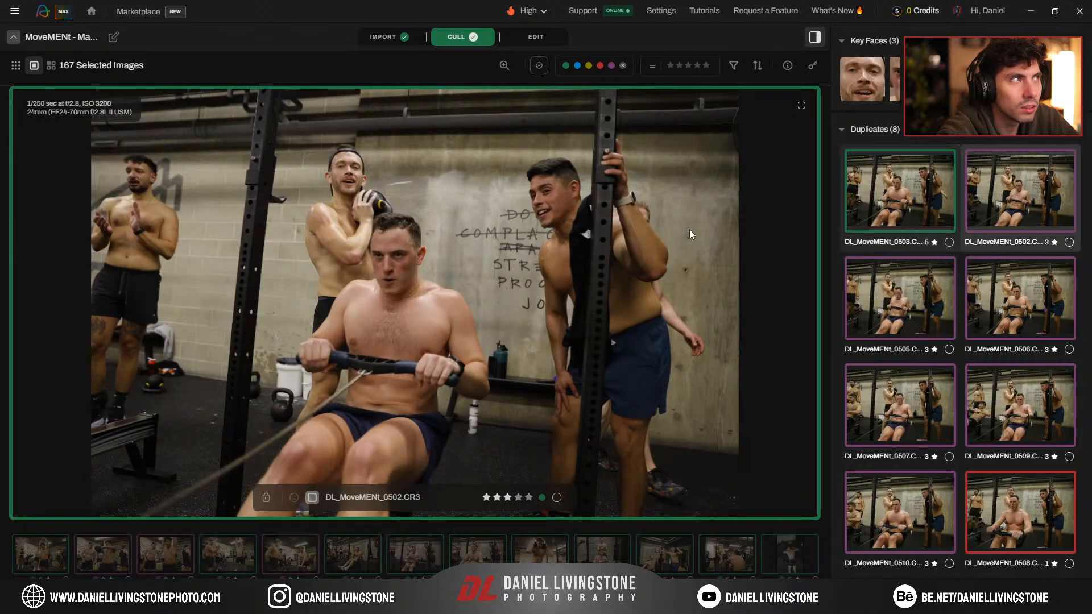
{"action": "key", "text": "Right"}
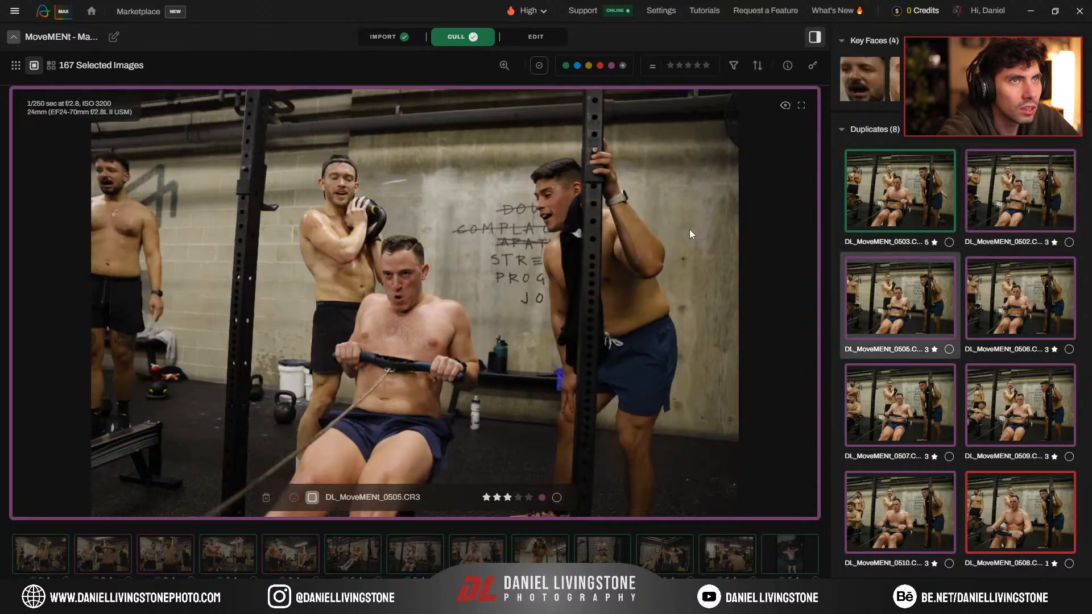
{"action": "key", "text": "Right"}
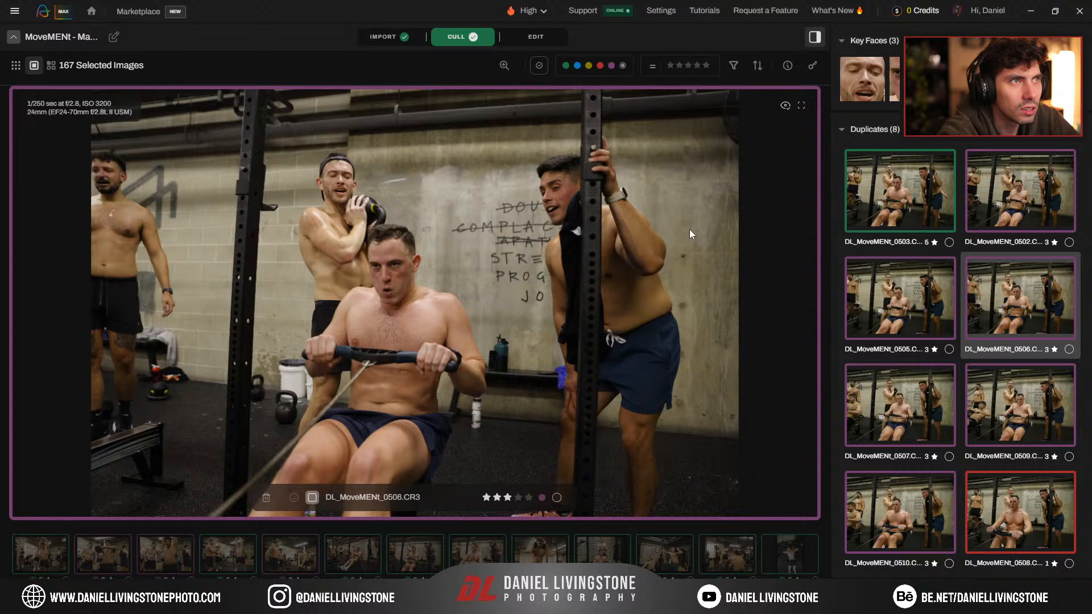
{"action": "key", "text": "Right"}
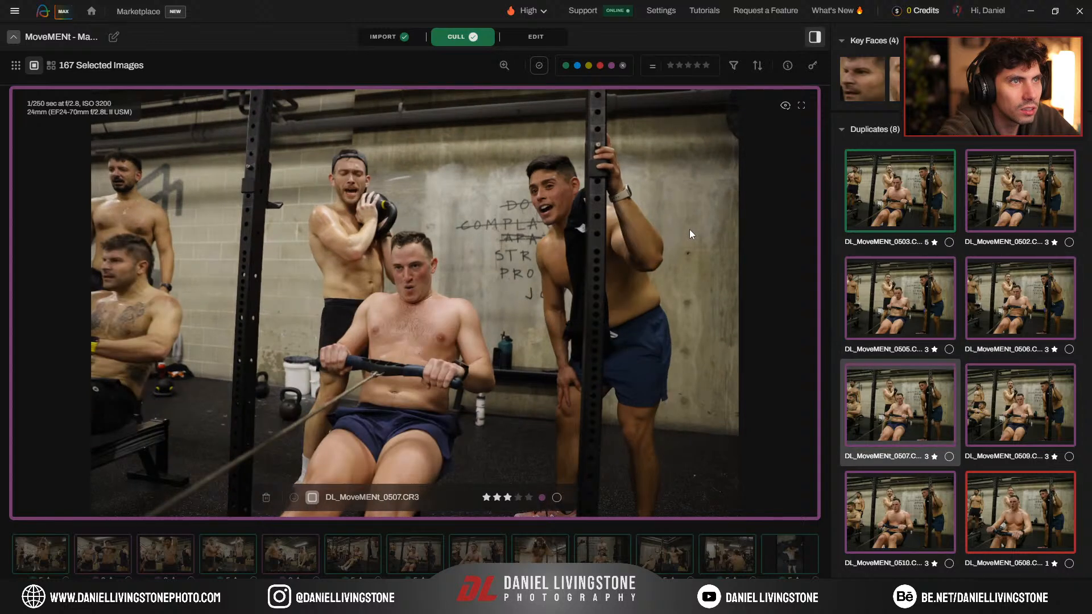
{"action": "key", "text": "5"}
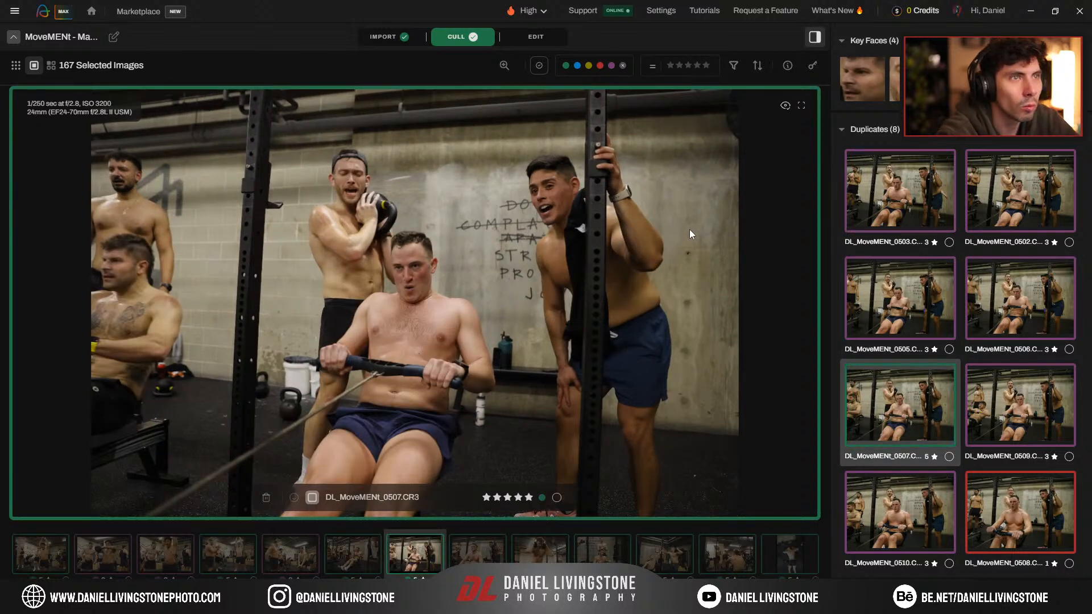
Step: Review the remaining duplicates 0509, 0510 and 0508, and recheck DL_MoveMENt_0507.CR3 against the earlier shots back to DL_MoveMENt_0503.CR3
{"action": "key", "text": "Right"}
{"action": "key", "text": "Right"}
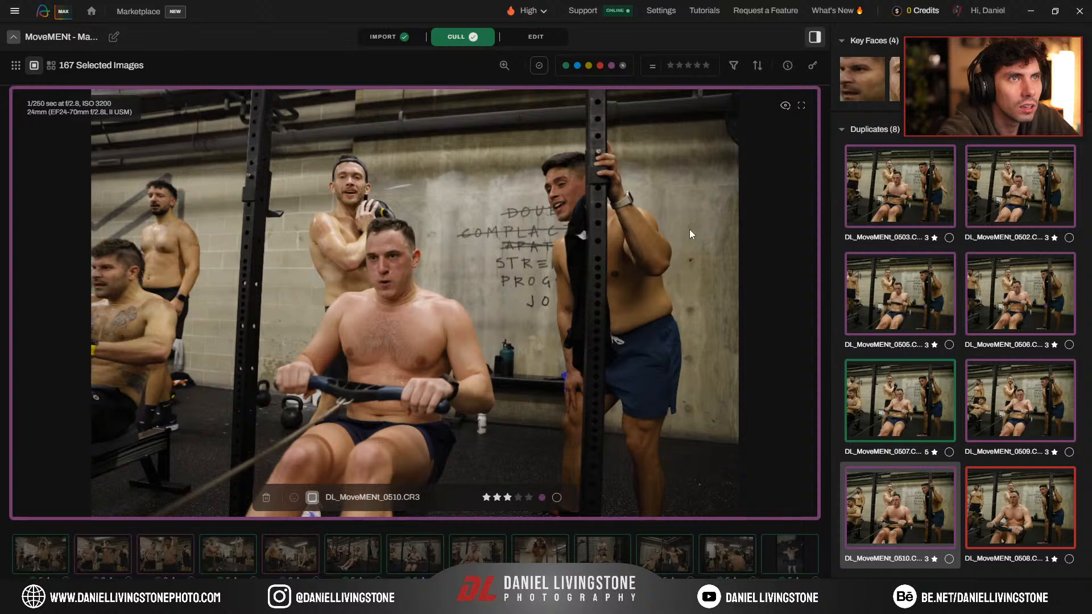
{"action": "key", "text": "Right"}
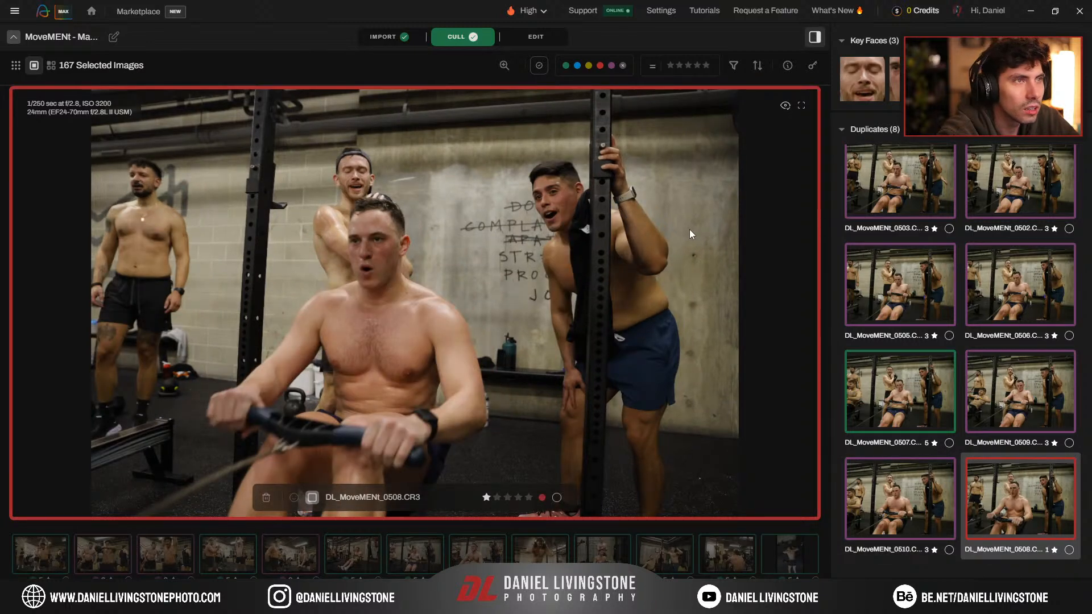
{"action": "key", "text": "Left"}
{"action": "key", "text": "Left"}
{"action": "key", "text": "Left"}
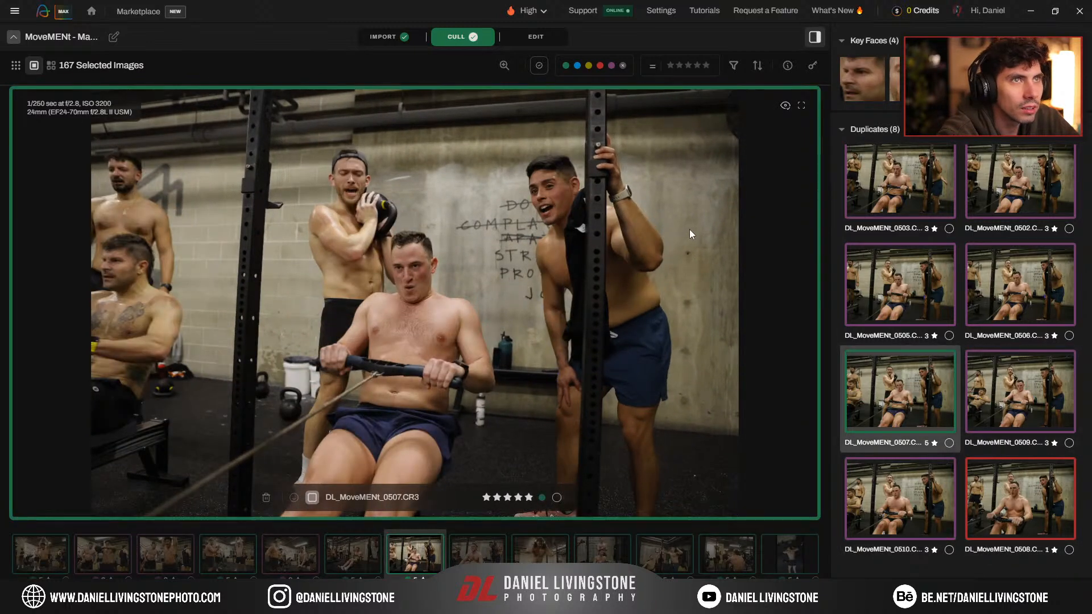
{"action": "key", "text": "Left"}
{"action": "key", "text": "Left"}
{"action": "key", "text": "Left"}
{"action": "key", "text": "Left"}
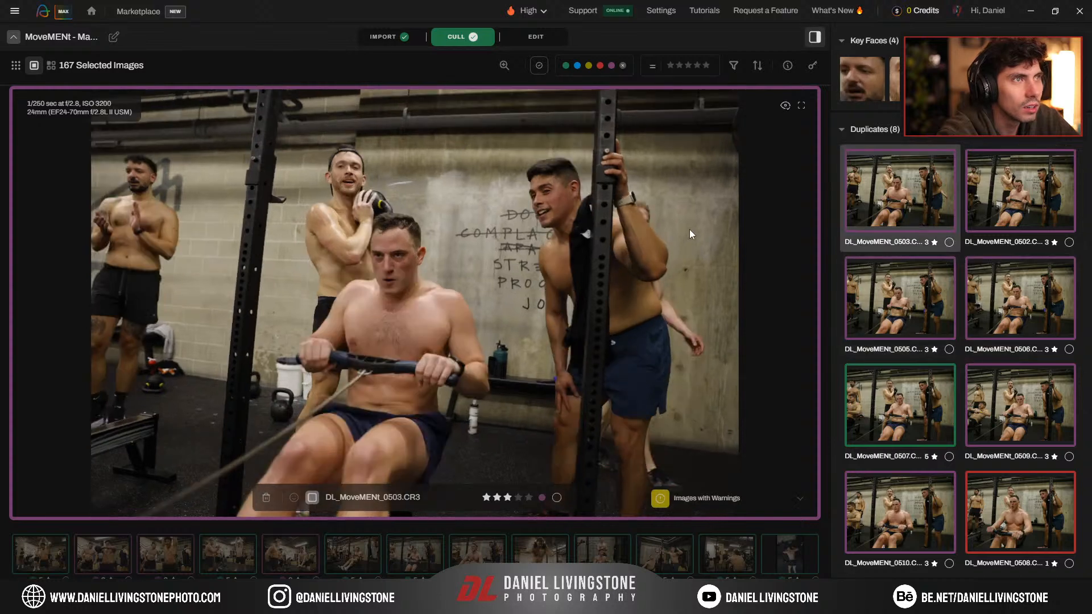
Step: Move on past DL_MoveMENt_0504.CR3 to DL_MoveMENt_0515.CR3 and compare it with its duplicates 0512 and 0513
{"action": "key", "text": "Down"}
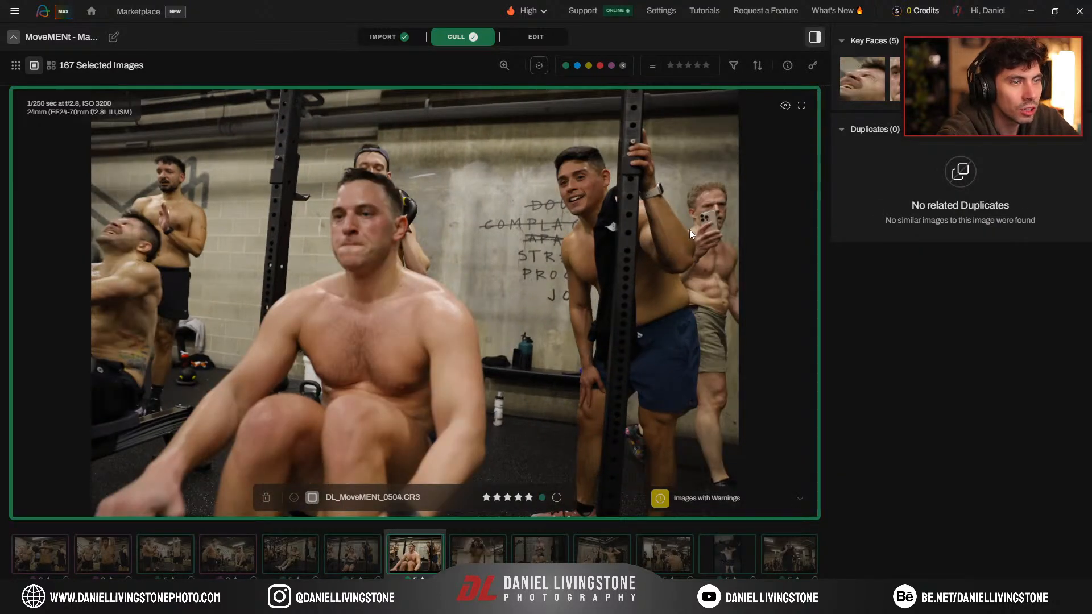
{"action": "key", "text": "Down"}
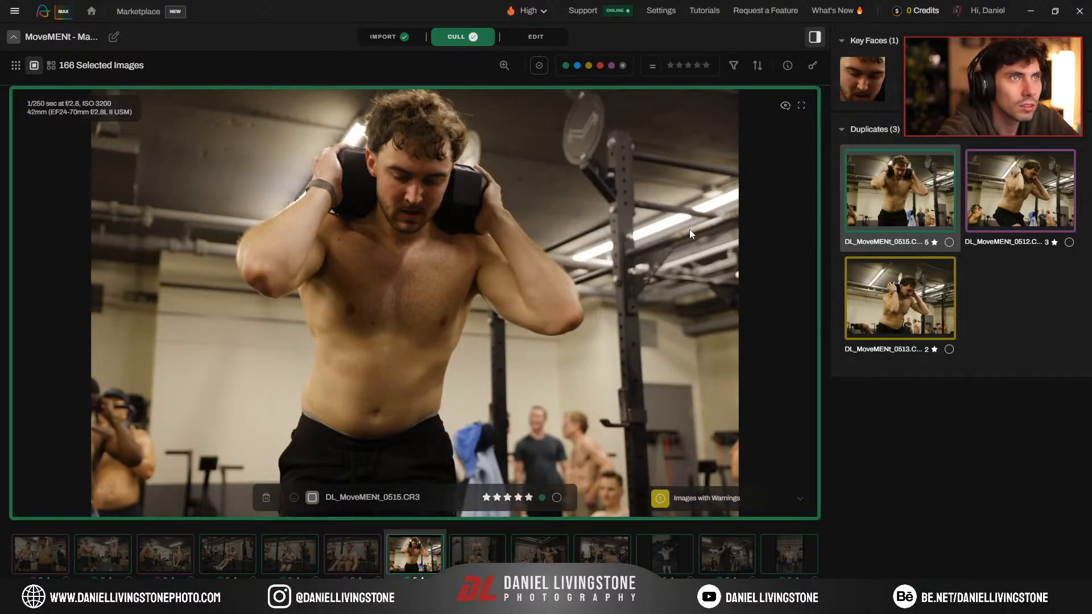
{"action": "key", "text": "Right"}
{"action": "key", "text": "Right"}
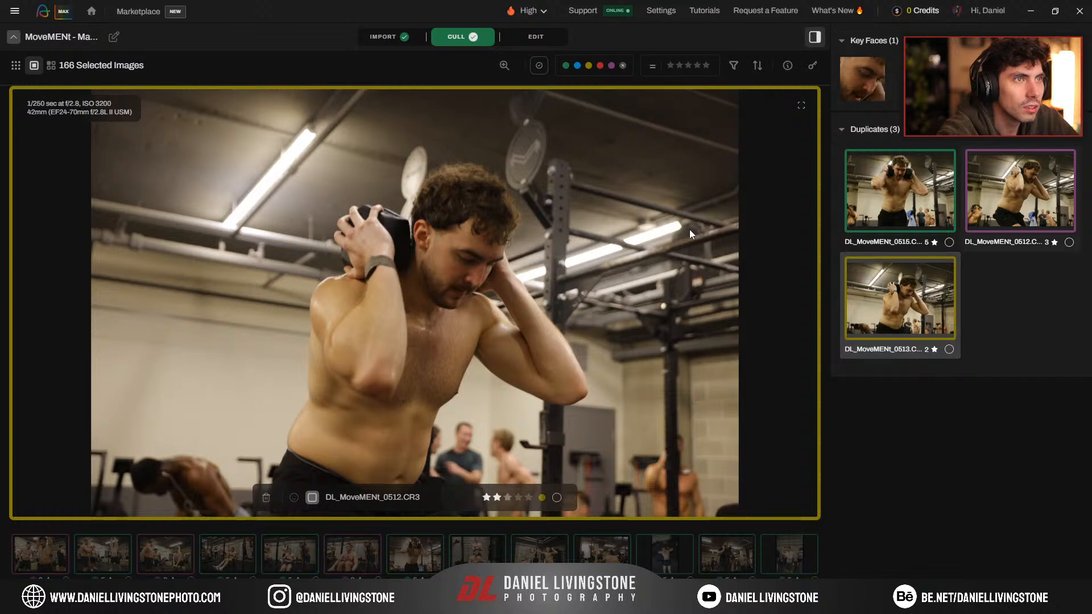
{"action": "key", "text": "Left"}
{"action": "key", "text": "Left"}
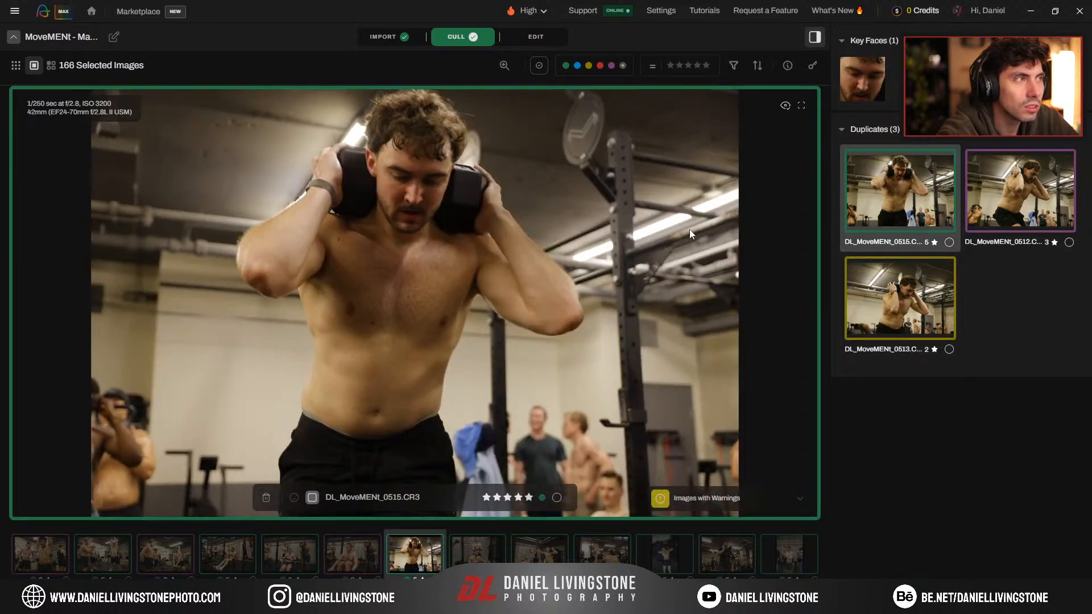
Step: Advance to DL_MoveMENt_0518.CR3, try it at three stars, set it back to five, and review its duplicates 0516 and 0517
{"action": "key", "text": "Down"}
{"action": "key", "text": "3"}
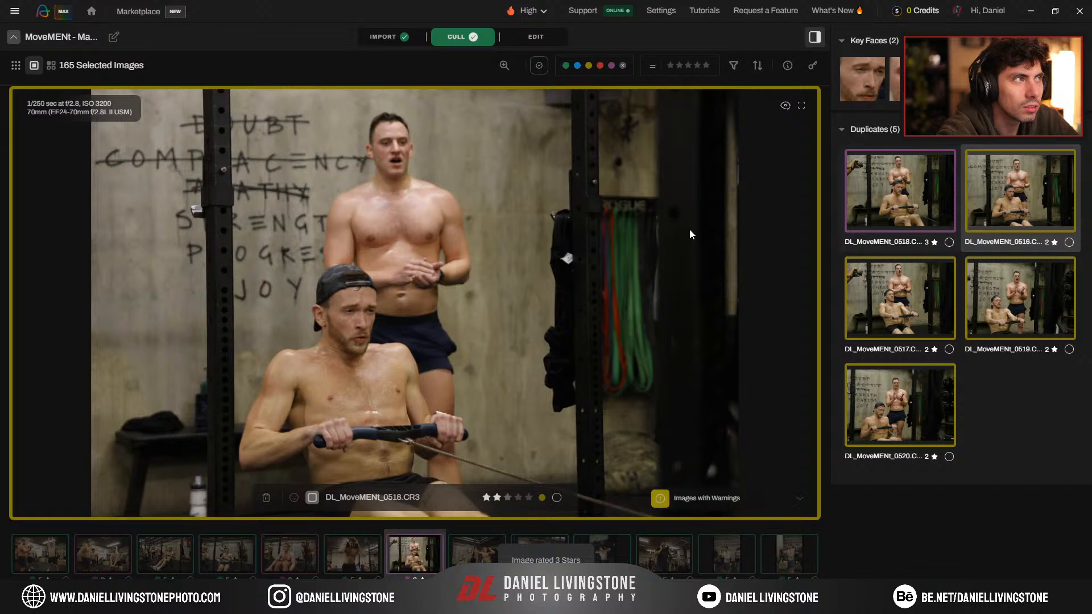
{"action": "key", "text": "5"}
{"action": "key", "text": "Right"}
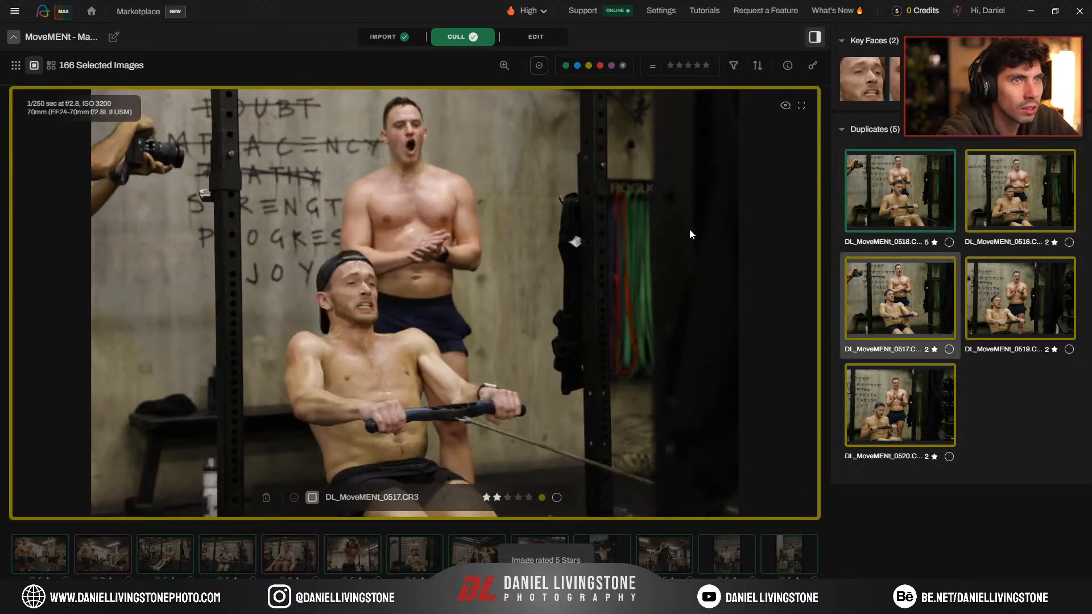
Step: Rate DL_MoveMENt_0517 five stars, check the other duplicates in its group, and move on to the next group
{"action": "key", "text": "Right"}
{"action": "key", "text": "Up"}
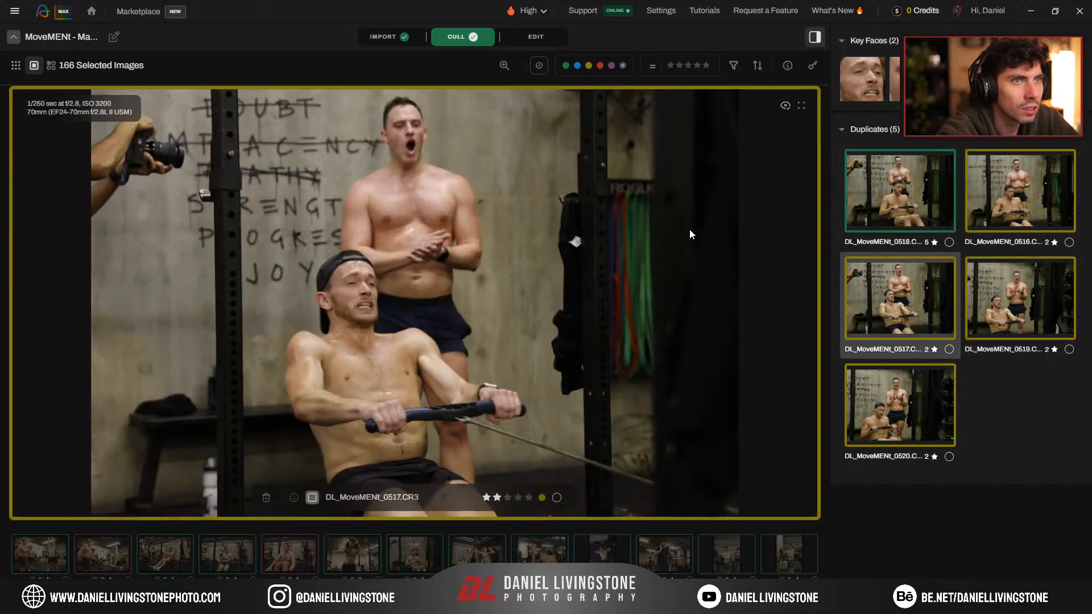
{"action": "key", "text": "5"}
{"action": "key", "text": "Down"}
{"action": "key", "text": "Down"}
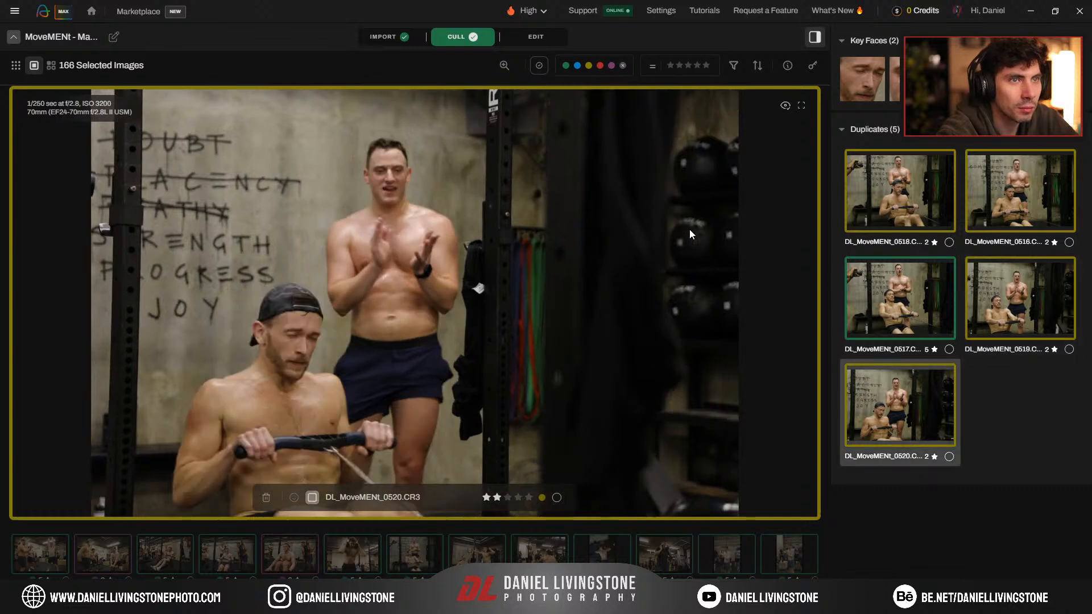
{"action": "key", "text": "Right"}
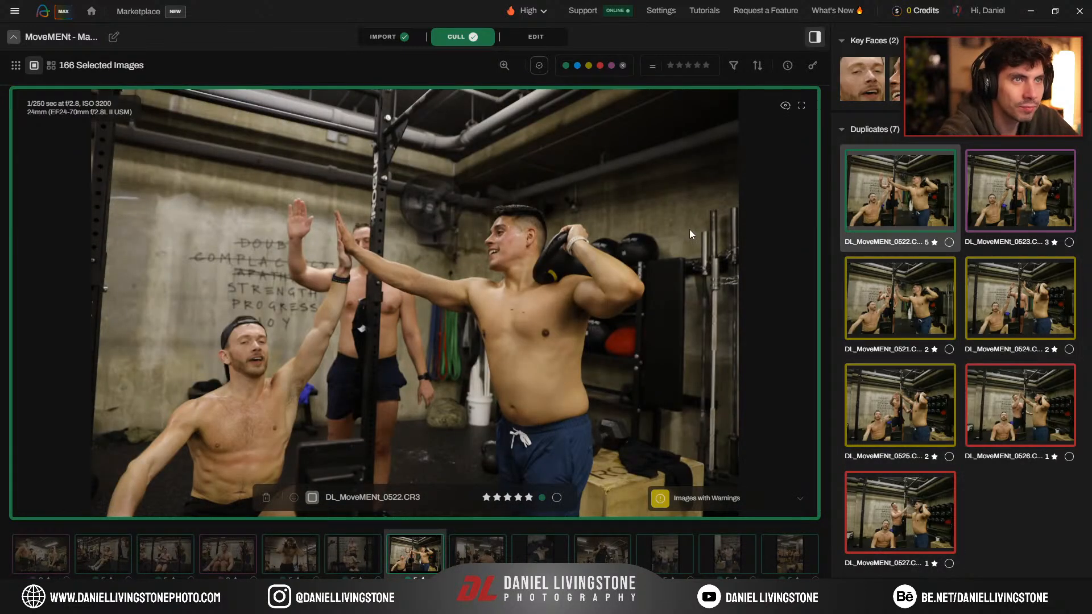
Step: Rate DL_MoveMENt_0521 five stars within the high-five duplicate group
{"action": "key", "text": "Down"}
{"action": "key", "text": "Down"}
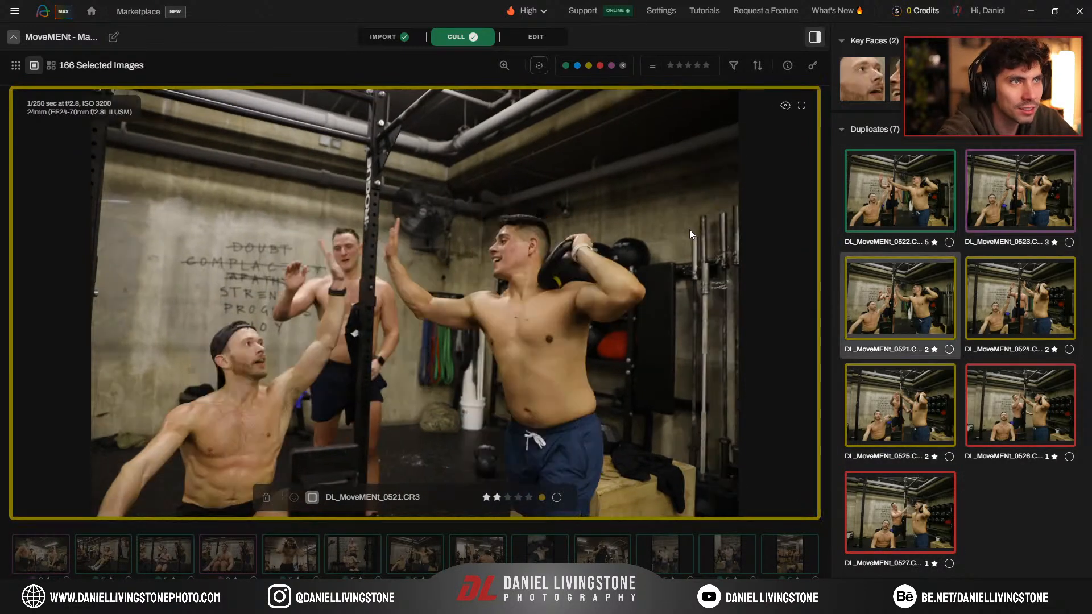
{"action": "key", "text": "5"}
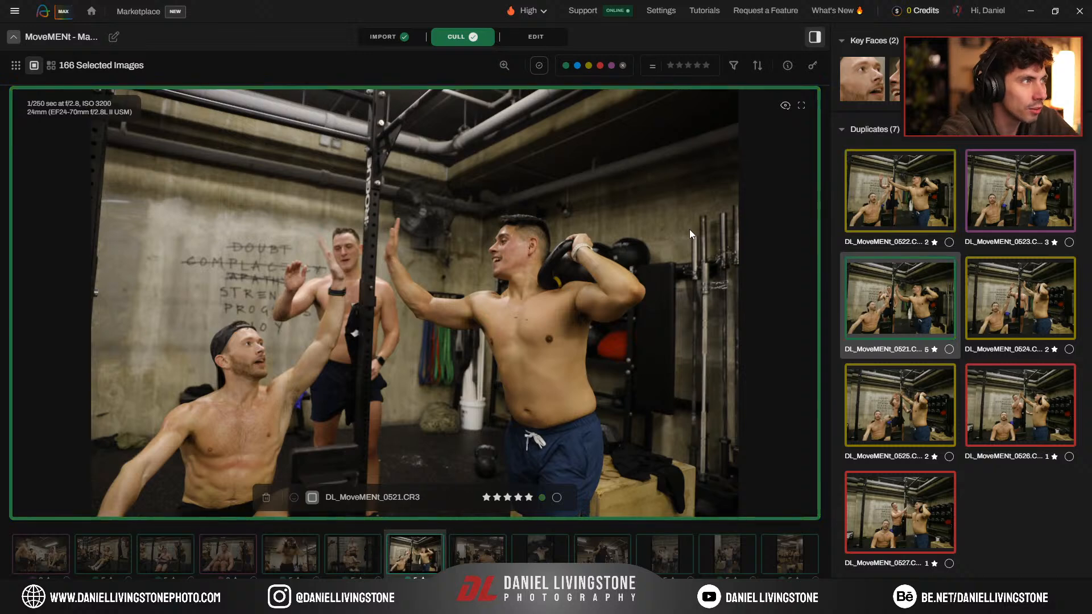
Step: Check the remaining high-five duplicates and rate DL_MoveMENt_0526 five stars
{"action": "key", "text": "Down"}
{"action": "key", "text": "Down"}
{"action": "key", "text": "Down"}
{"action": "key", "text": "Down"}
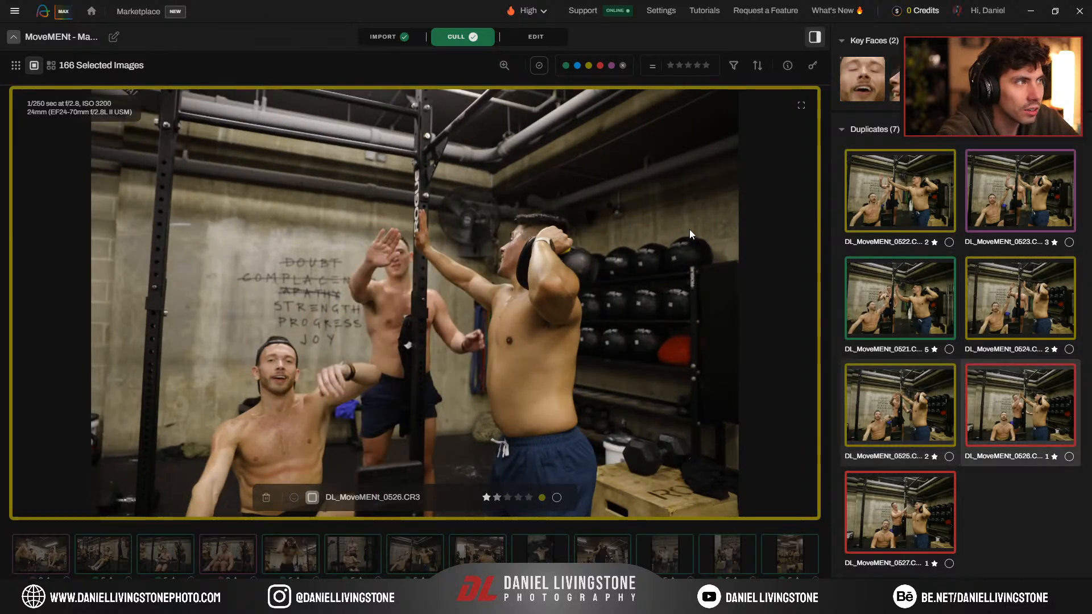
{"action": "key", "text": "Up"}
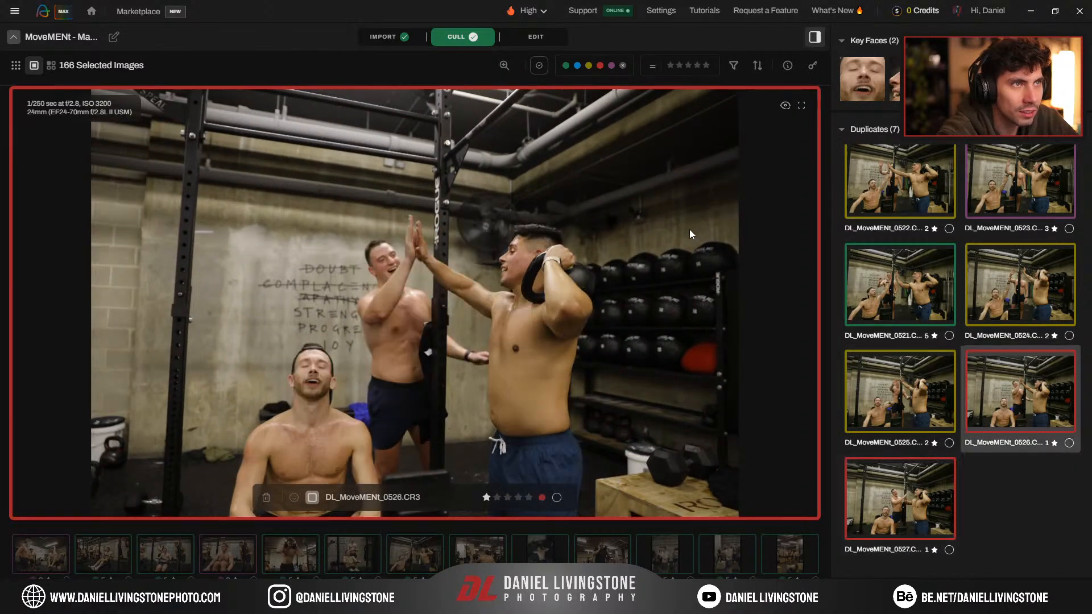
{"action": "key", "text": "5"}
Step: Return to DL_MoveMENt_0522, rate it five stars, and advance to the DL_MoveMENt_0528 rowing group
{"action": "key", "text": "Down"}
{"action": "key", "text": "Up"}
{"action": "key", "text": "Up"}
{"action": "key", "text": "Up"}
{"action": "key", "text": "Up"}
{"action": "key", "text": "Up"}
{"action": "key", "text": "Up"}
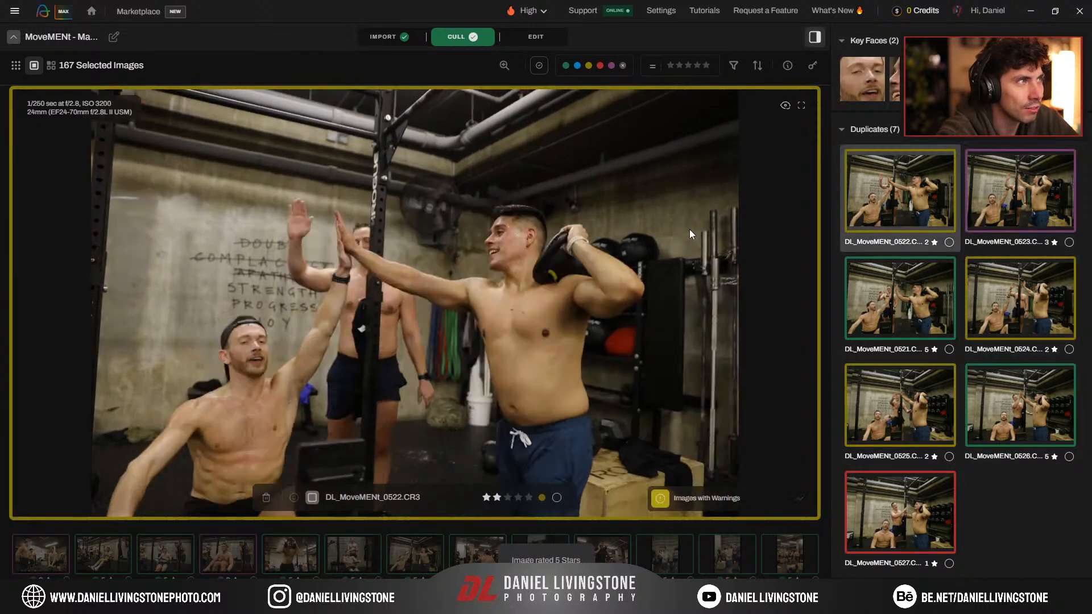
{"action": "key", "text": "5"}
{"action": "key", "text": "Right"}
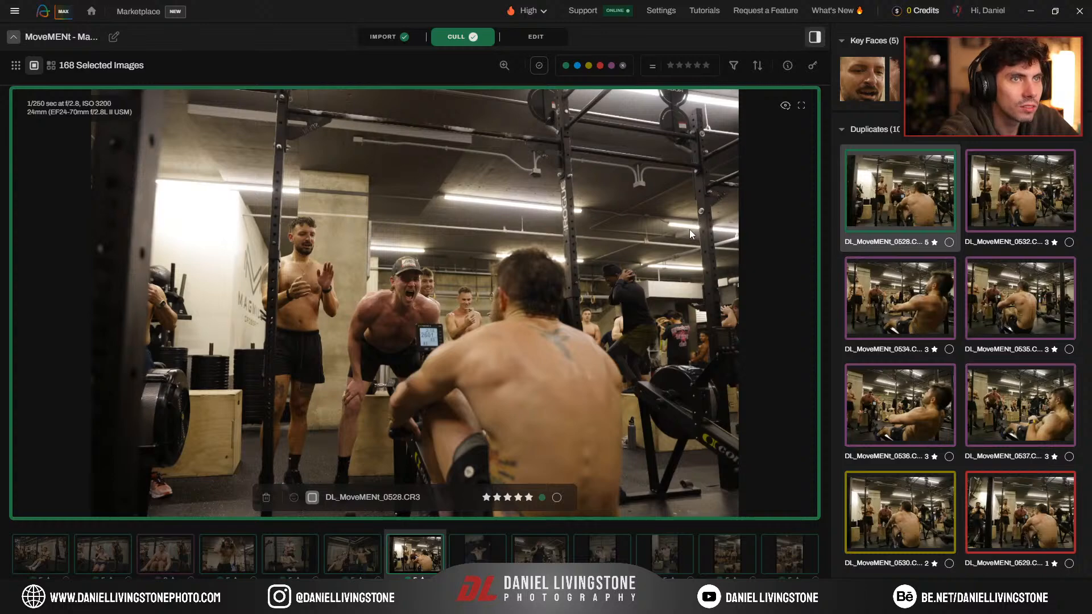
Step: Compare the rowing duplicates and try a five-star rating on DL_MoveMENt_0536
{"action": "key", "text": "Down"}
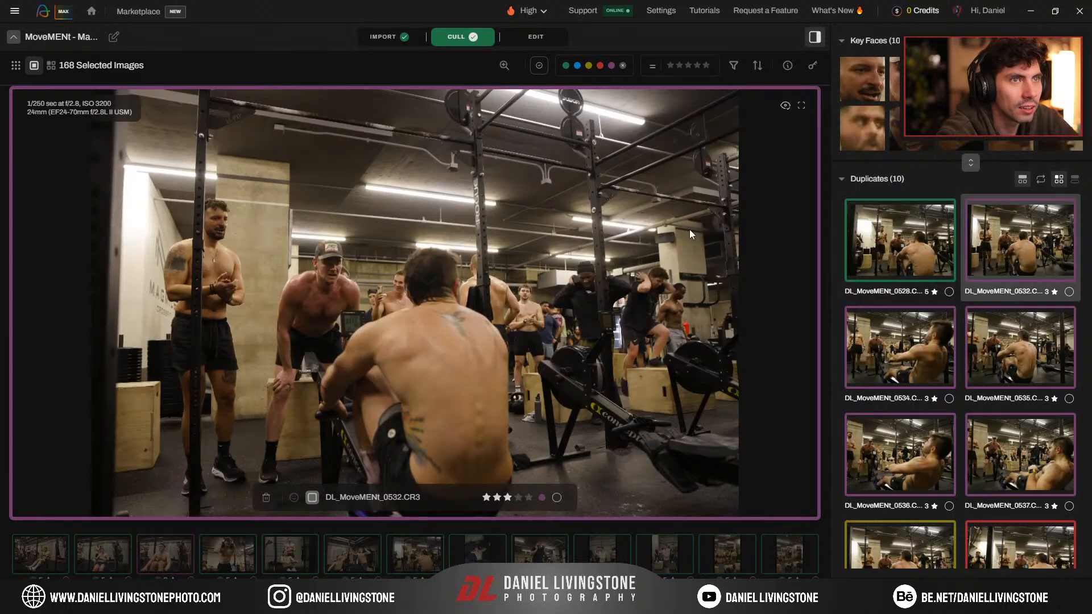
{"action": "key", "text": "Down"}
{"action": "key", "text": "Down"}
{"action": "key", "text": "Up"}
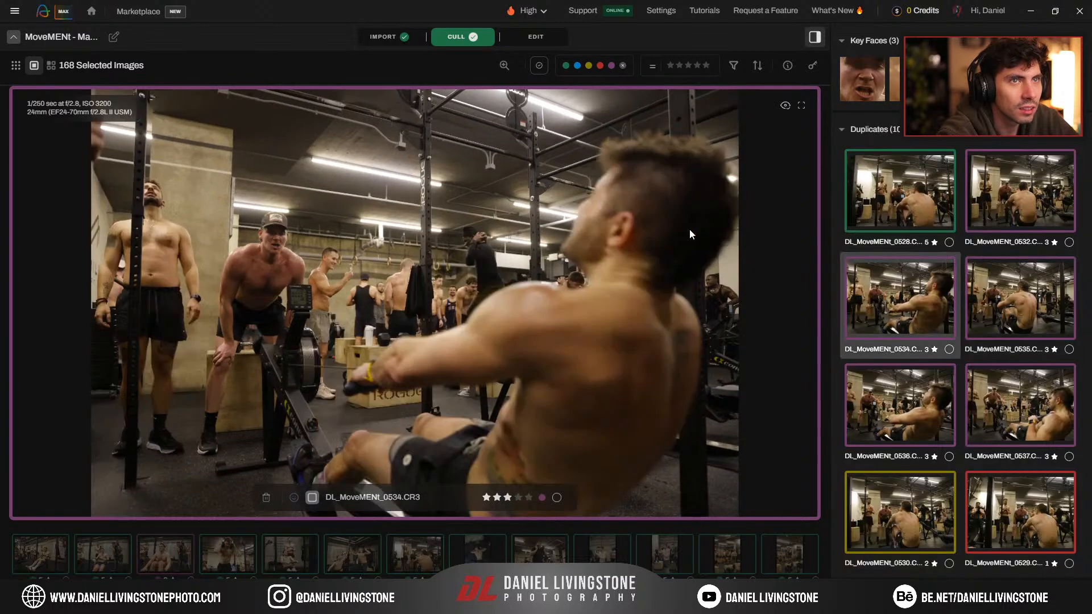
{"action": "key", "text": "Down"}
{"action": "key", "text": "Down"}
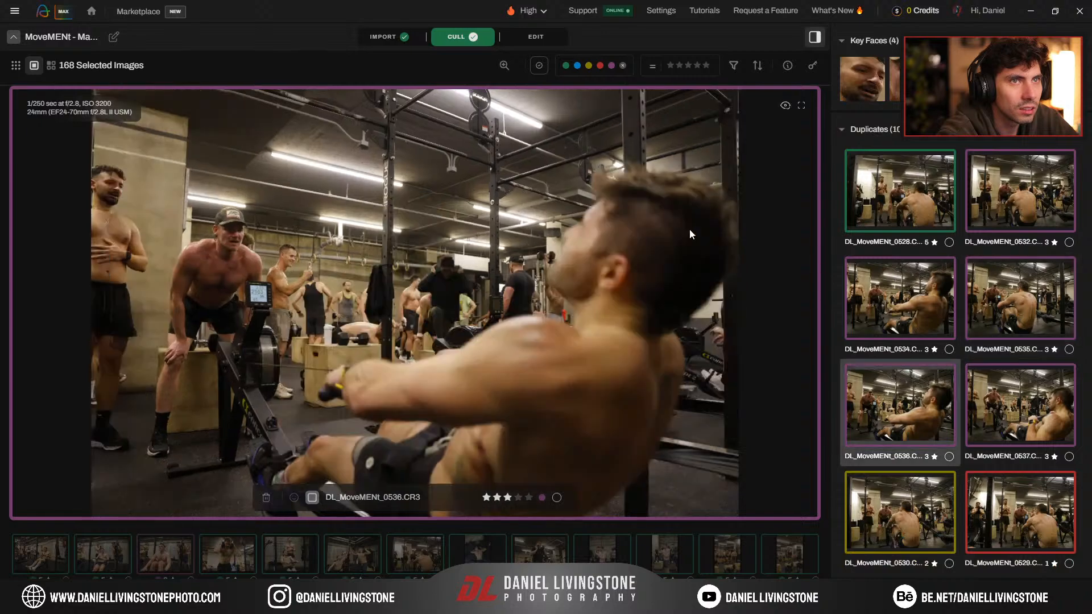
{"action": "key", "text": "5"}
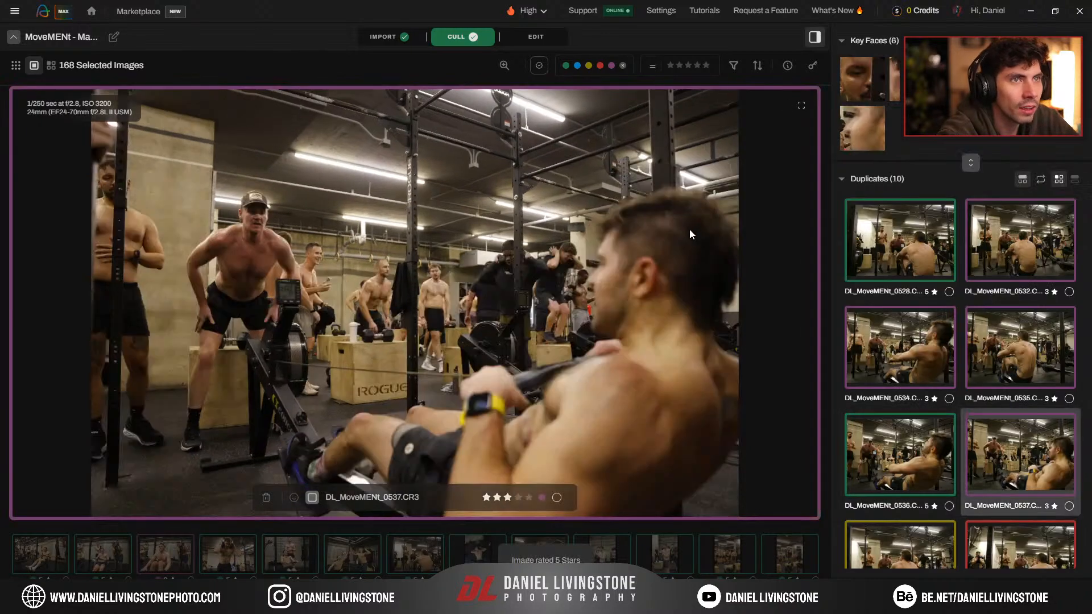
Step: Rate rowing duplicate DL_MoveMENt_0537 five stars and set DL_MoveMENt_0536 back to three stars
{"action": "key", "text": "Up"}
{"action": "key", "text": "Down"}
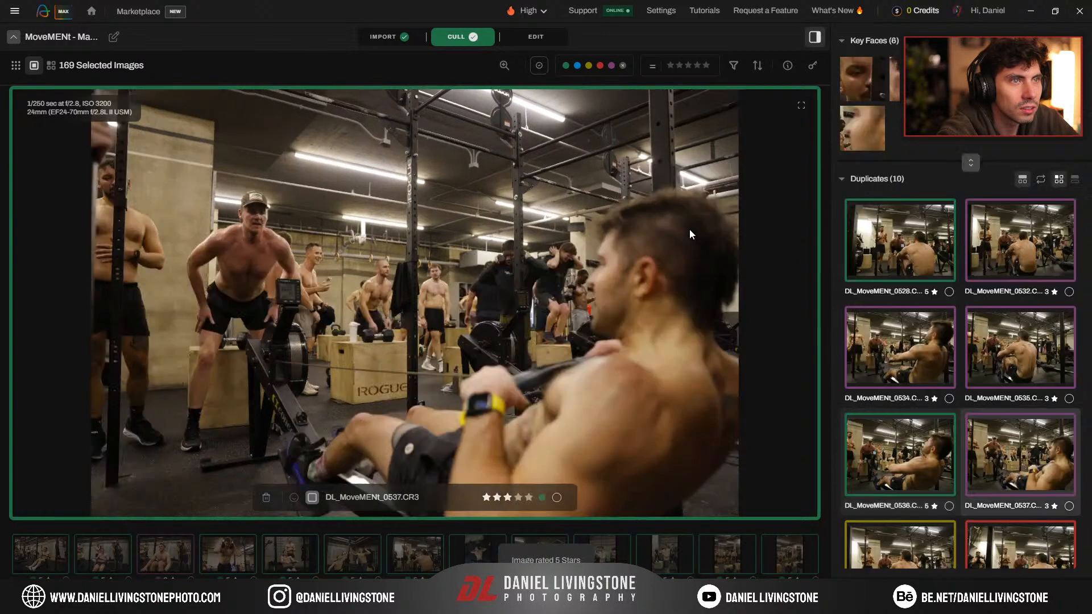
{"action": "key", "text": "Up"}
{"action": "key", "text": "3"}
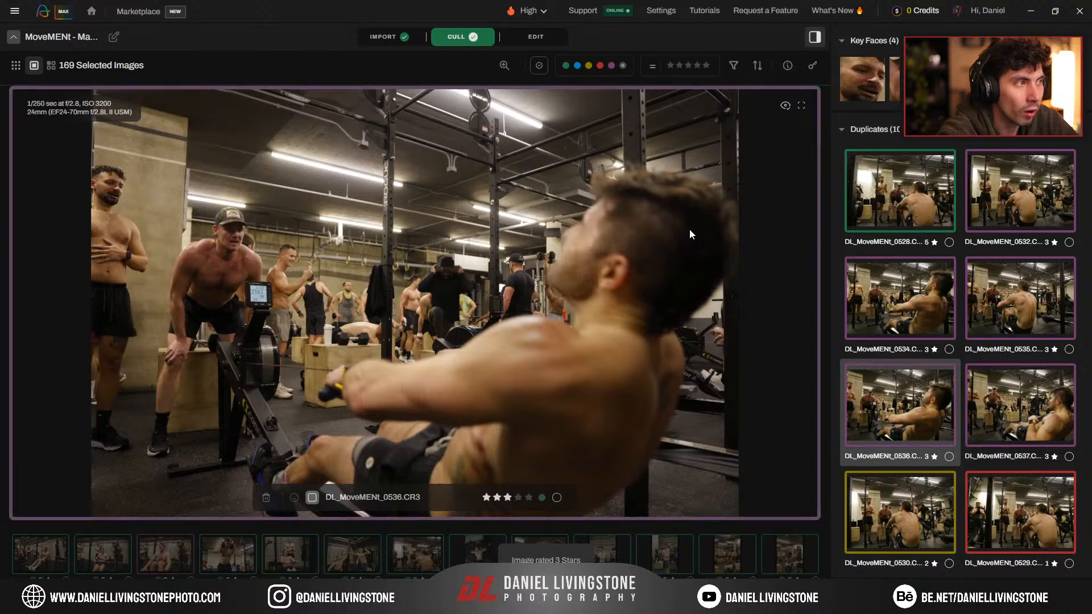
{"action": "key", "text": "5"}
Step: Review the remaining rowing duplicates, including DL_MoveMENt_0531, and the following picks through DL_MoveMENt_0542
{"action": "key", "text": "Down"}
{"action": "key", "text": "Down"}
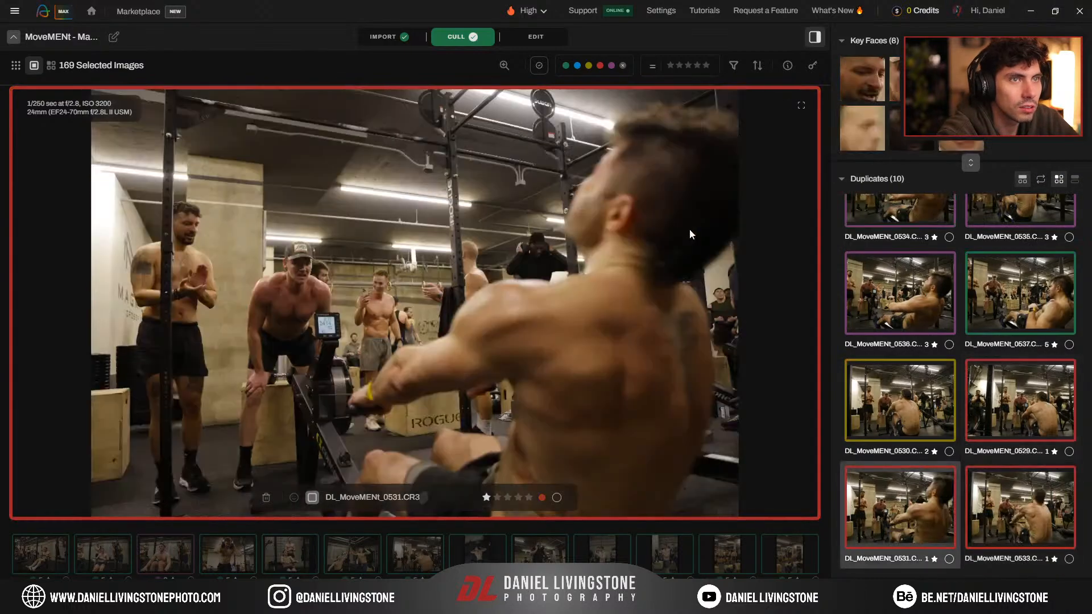
{"action": "key", "text": "Up"}
{"action": "key", "text": "Down"}
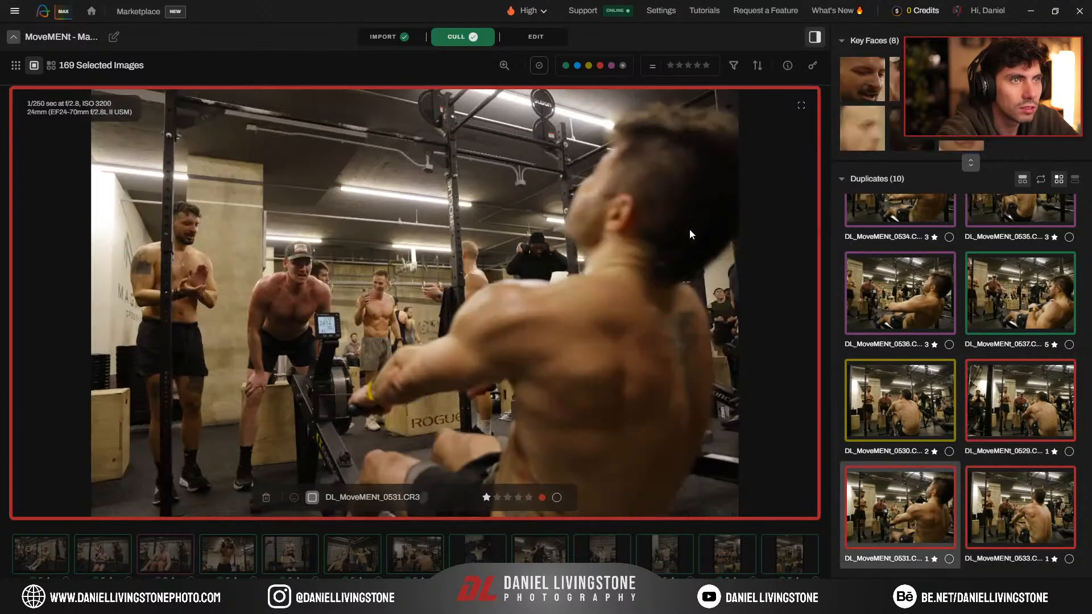
{"action": "key", "text": "Down"}
{"action": "key", "text": "Down"}
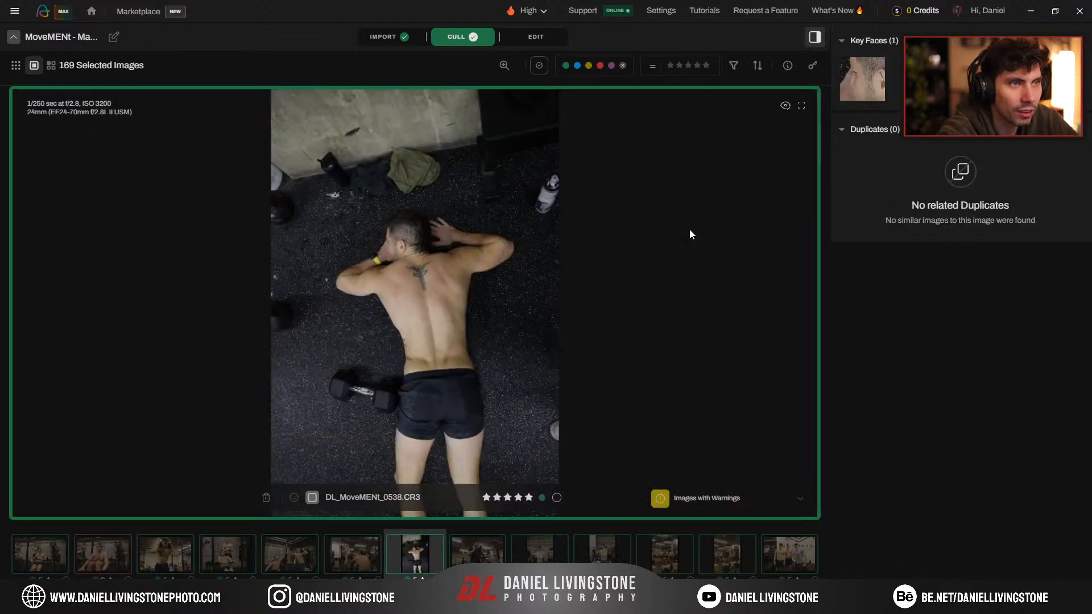
{"action": "key", "text": "Down"}
{"action": "key", "text": "Down"}
{"action": "key", "text": "Down"}
{"action": "key", "text": "Up"}
{"action": "key", "text": "Up"}
{"action": "key", "text": "Right"}
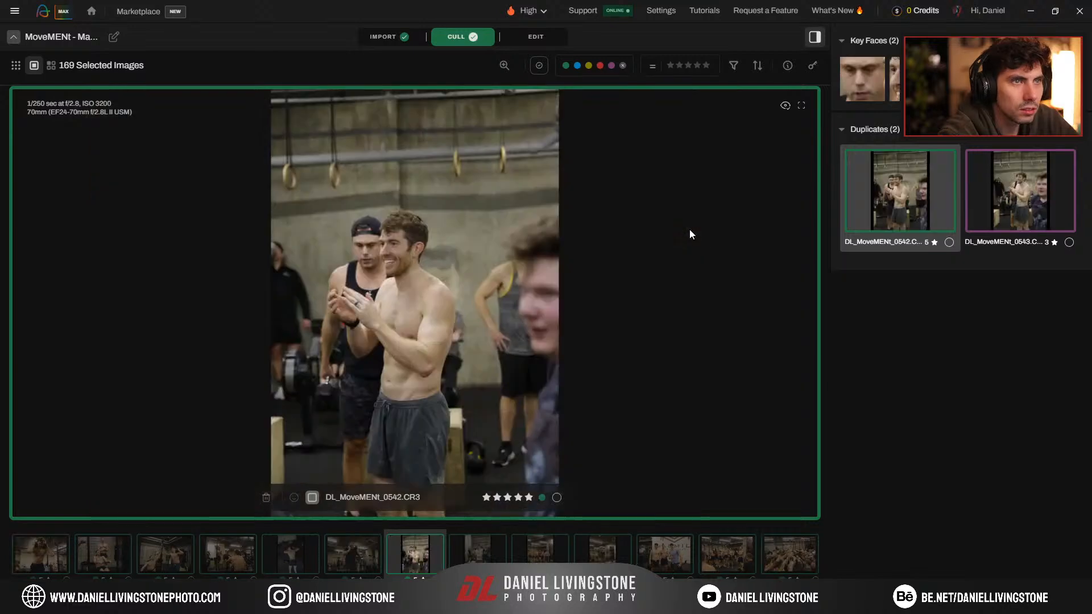
Step: Compare DL_MoveMENt_0542 with its duplicate DL_MoveMENt_0543, rate DL_MoveMENt_0542 three stars, and advance to the next picks
{"action": "key", "text": "Right"}
{"action": "key", "text": "Down"}
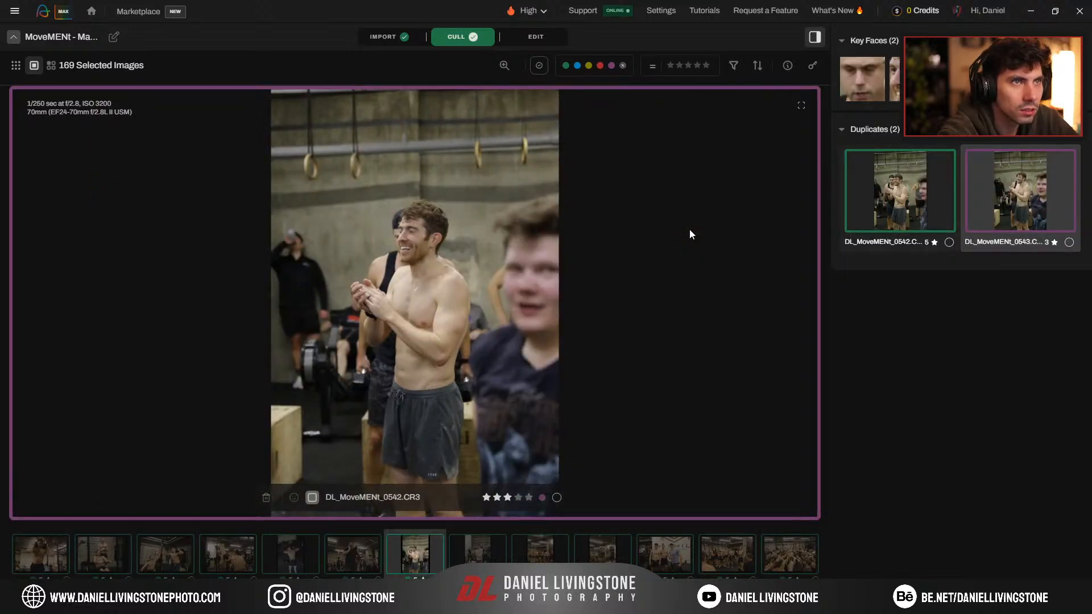
{"action": "key", "text": "Left"}
{"action": "key", "text": "3"}
{"action": "key", "text": "Right"}
{"action": "key", "text": "Right"}
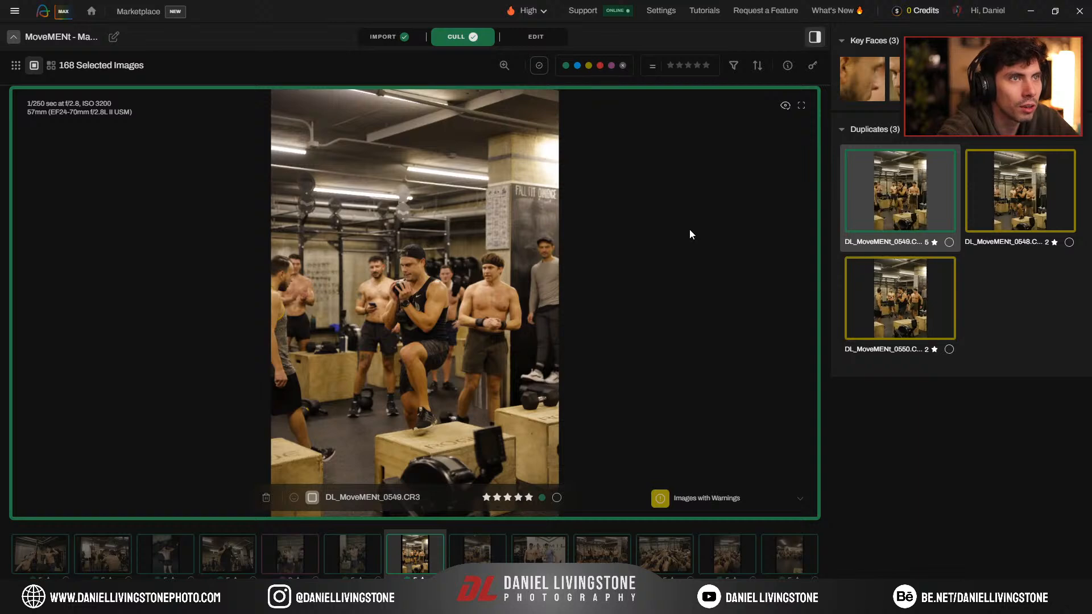
Step: Rate the unwanted pick just before DL_MoveMENt_0555 three stars and advance to the DL_MoveMENt_0565 group
{"action": "key", "text": "Right"}
{"action": "key", "text": "Right"}
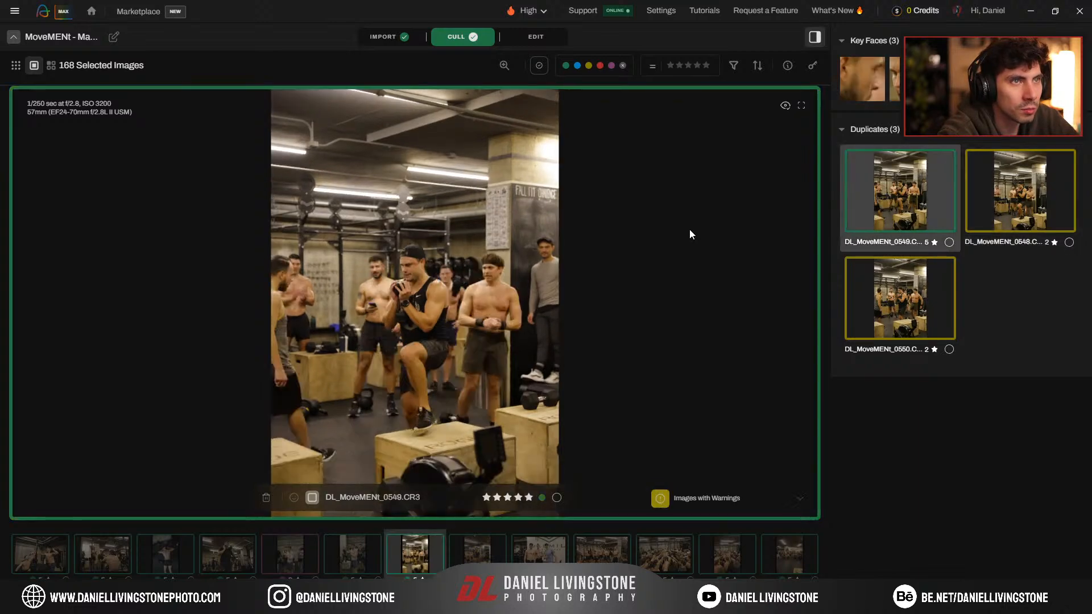
{"action": "key", "text": "3"}
{"action": "key", "text": "Right"}
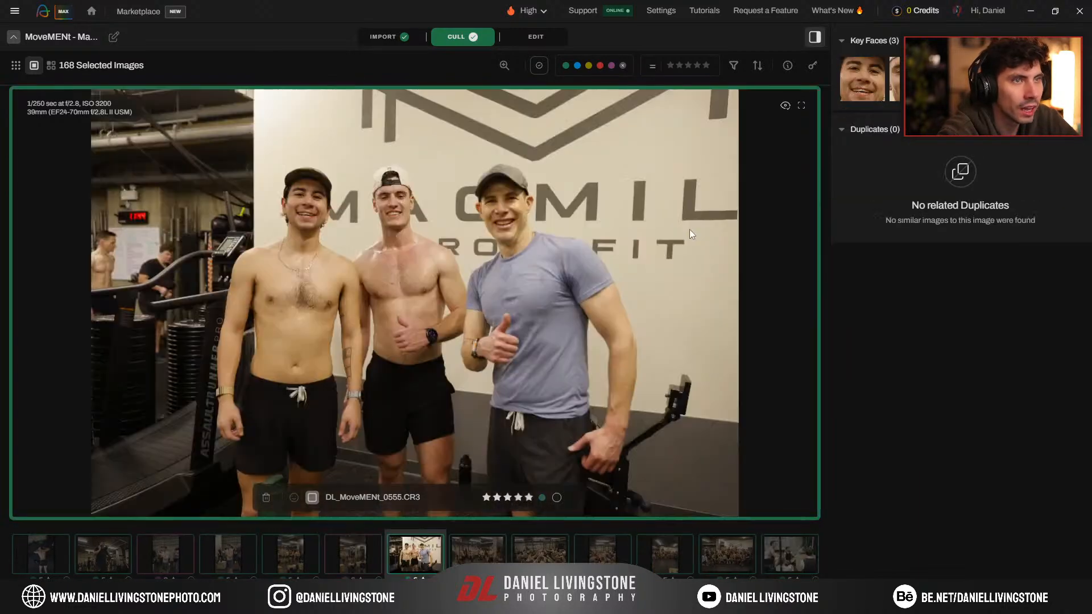
{"action": "key", "text": "Right"}
{"action": "key", "text": "Right"}
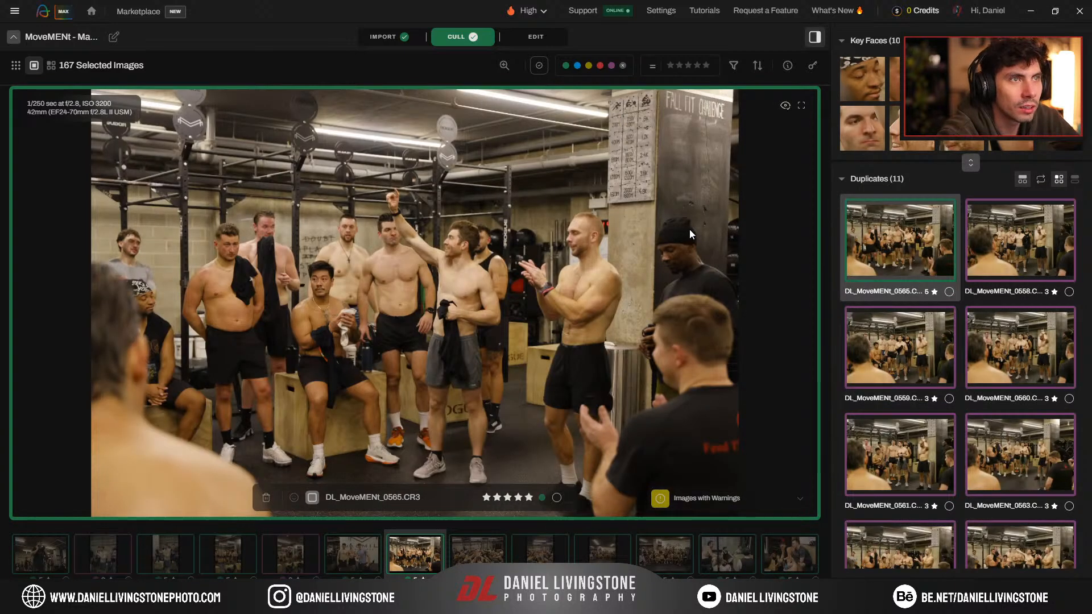
Step: Rate DL_MoveMENt_0560 five stars within the DL_MoveMENt_0565 duplicate group
{"action": "key", "text": "Down"}
{"action": "key", "text": "Down"}
{"action": "key", "text": "Down"}
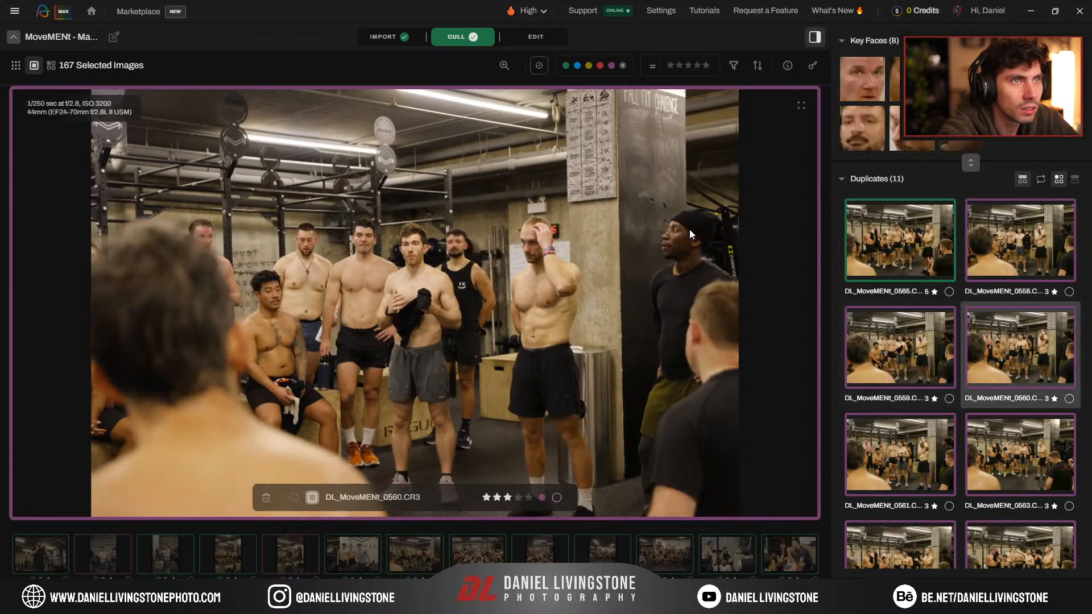
{"action": "key", "text": "5"}
Step: Rate DL_MoveMENt_0567 five stars and check the last duplicate in the group, DL_MoveMENt_0557
{"action": "key", "text": "Down"}
{"action": "key", "text": "Down"}
{"action": "key", "text": "Down"}
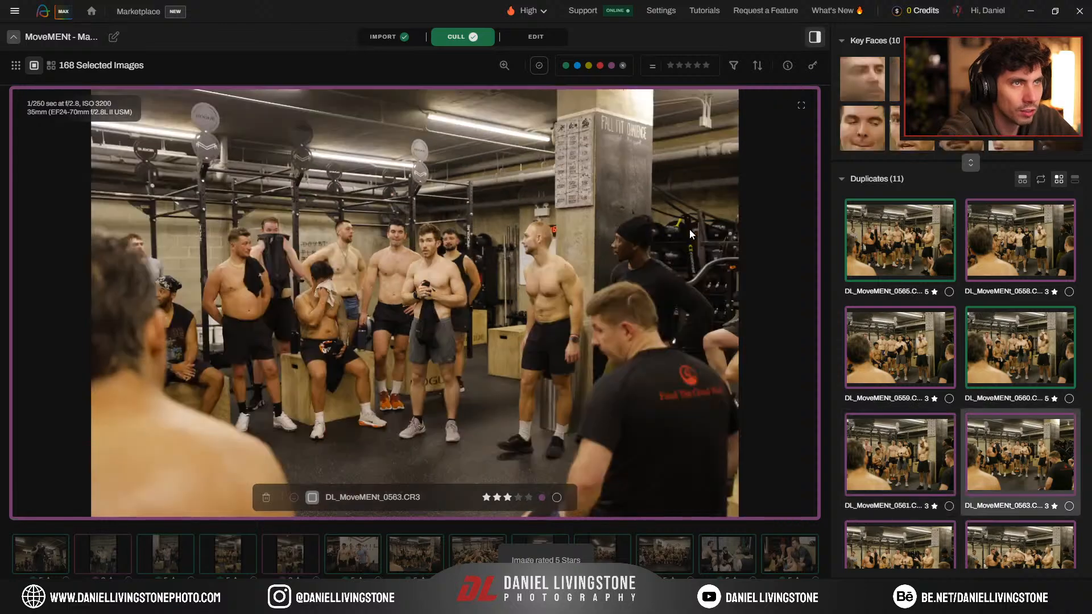
{"action": "key", "text": "Down"}
{"action": "key", "text": "Down"}
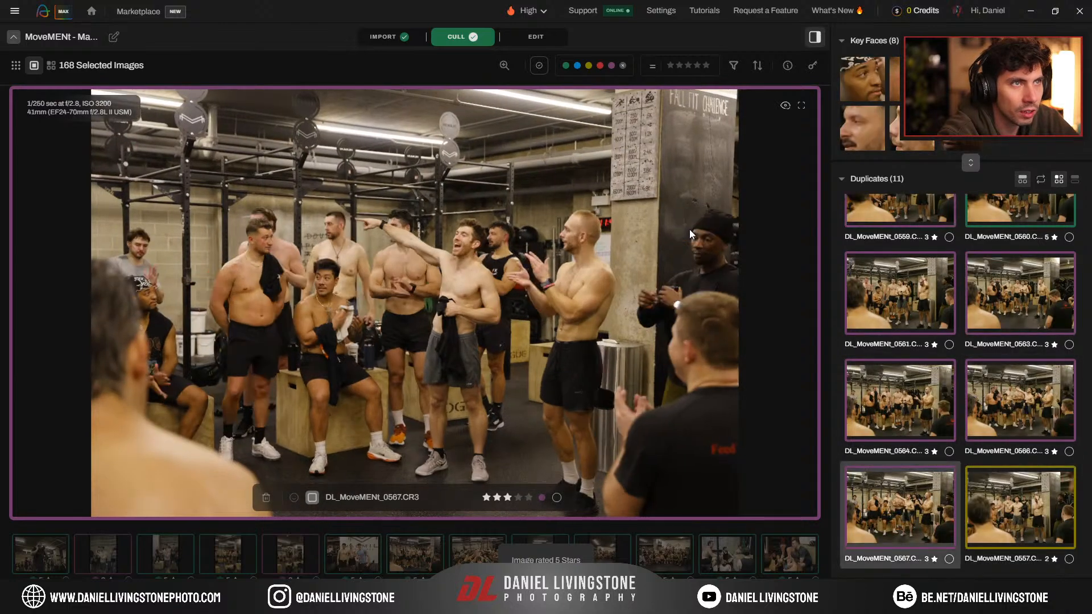
{"action": "key", "text": "5"}
{"action": "key", "text": "Down"}
{"action": "key", "text": "Down"}
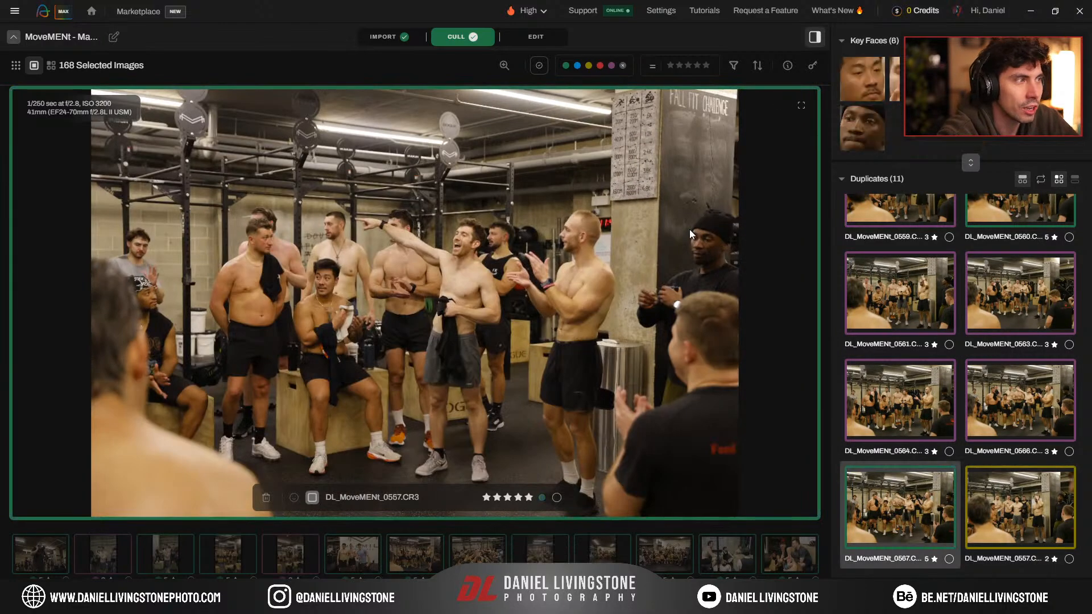
{"action": "key", "text": "Down"}
Step: Review the team huddle duplicates and the group portraits, continuing through to DL_MoveMENt_0589
{"action": "key", "text": "Right"}
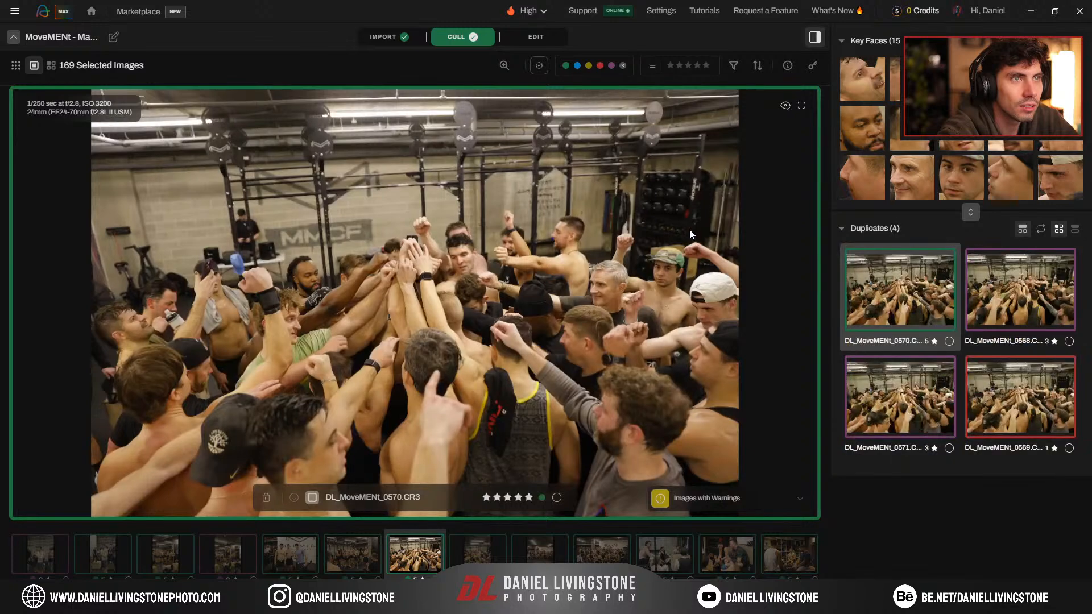
{"action": "key", "text": "Down"}
{"action": "key", "text": "Down"}
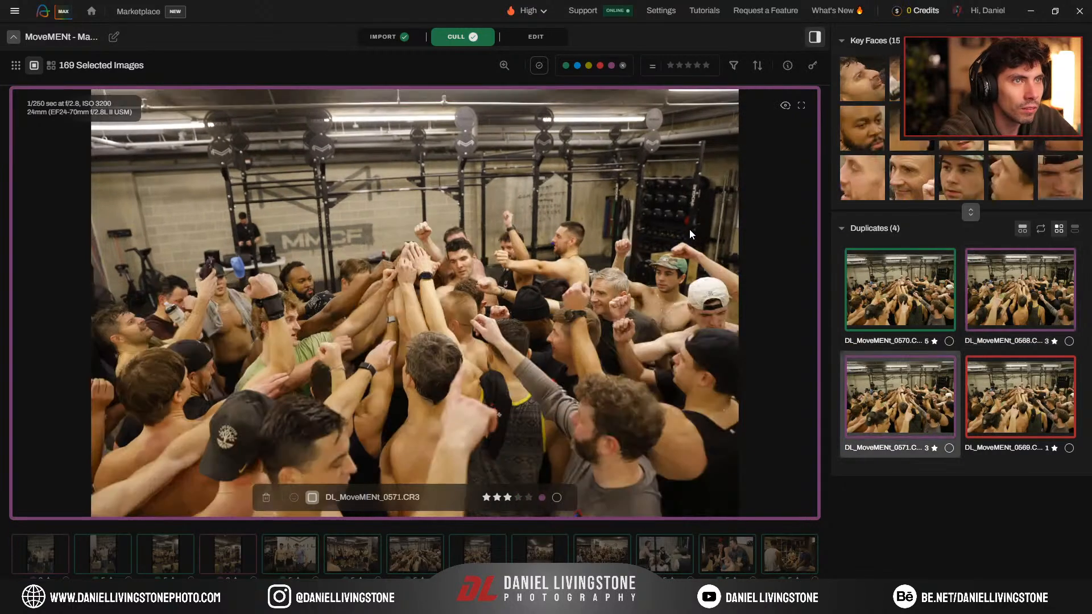
{"action": "key", "text": "Up"}
{"action": "key", "text": "Right"}
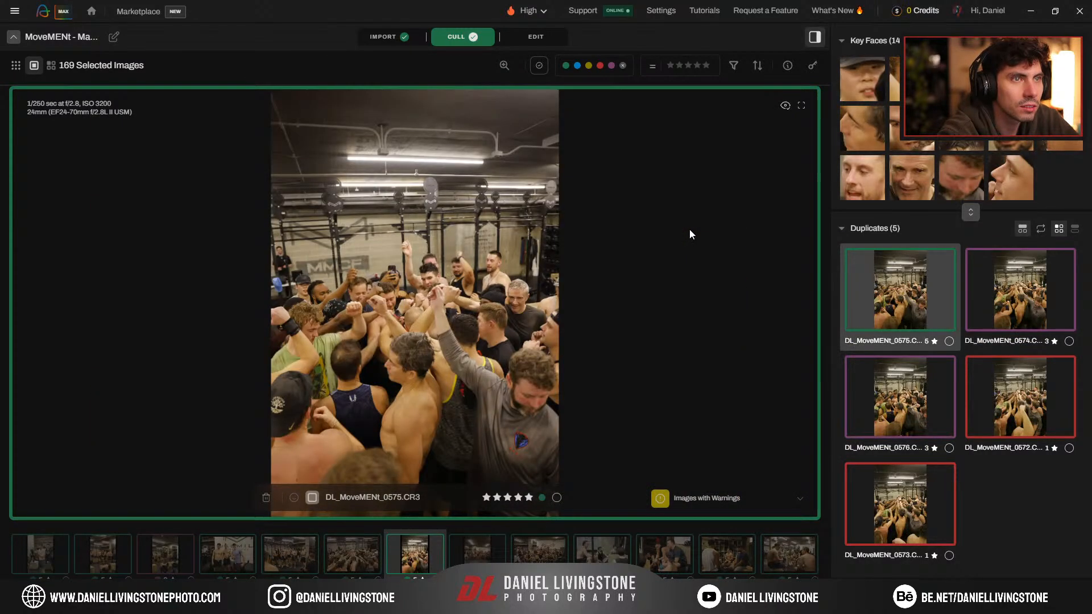
{"action": "key", "text": "Right"}
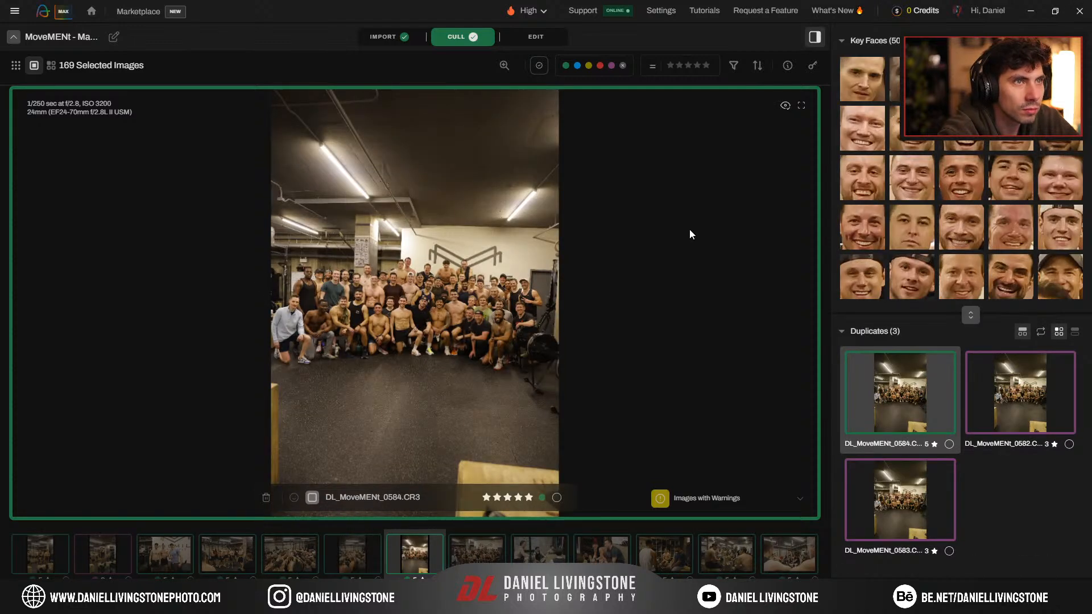
{"action": "key", "text": "Right"}
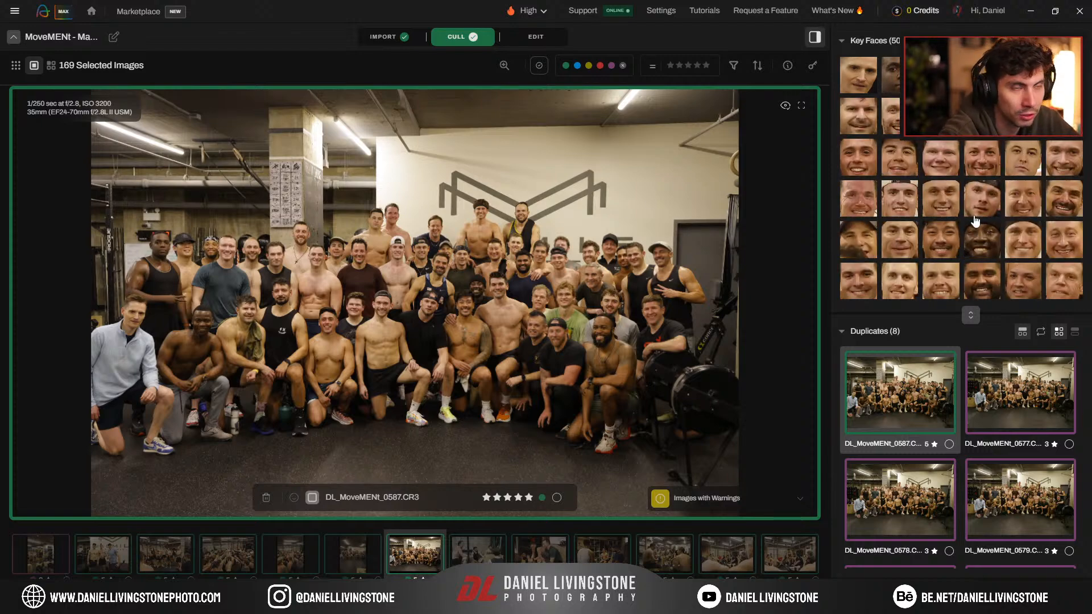
{"action": "key", "text": "Right"}
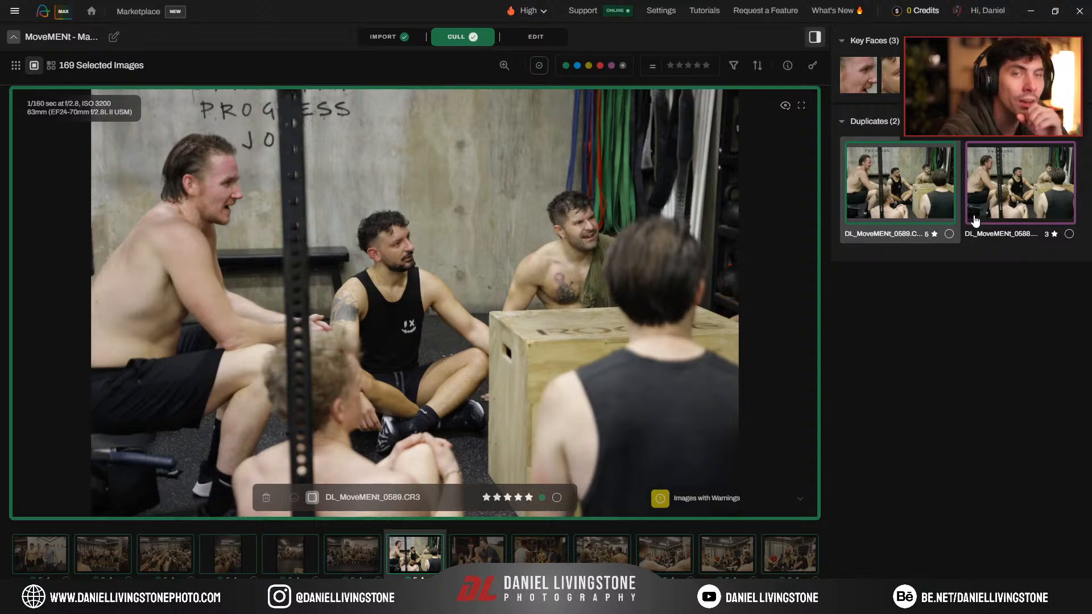
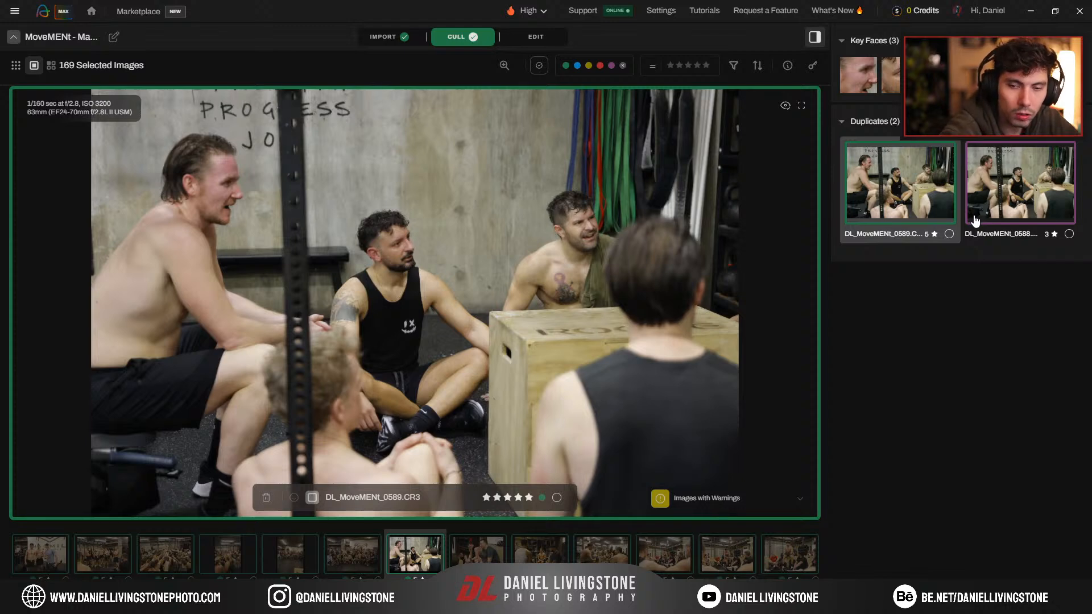
Step: Rate DL_MoveMENt_0590 three stars and advance to DL_MoveMENt_0591
{"action": "key", "text": "Right"}
{"action": "key", "text": "Right"}
{"action": "key", "text": "Right"}
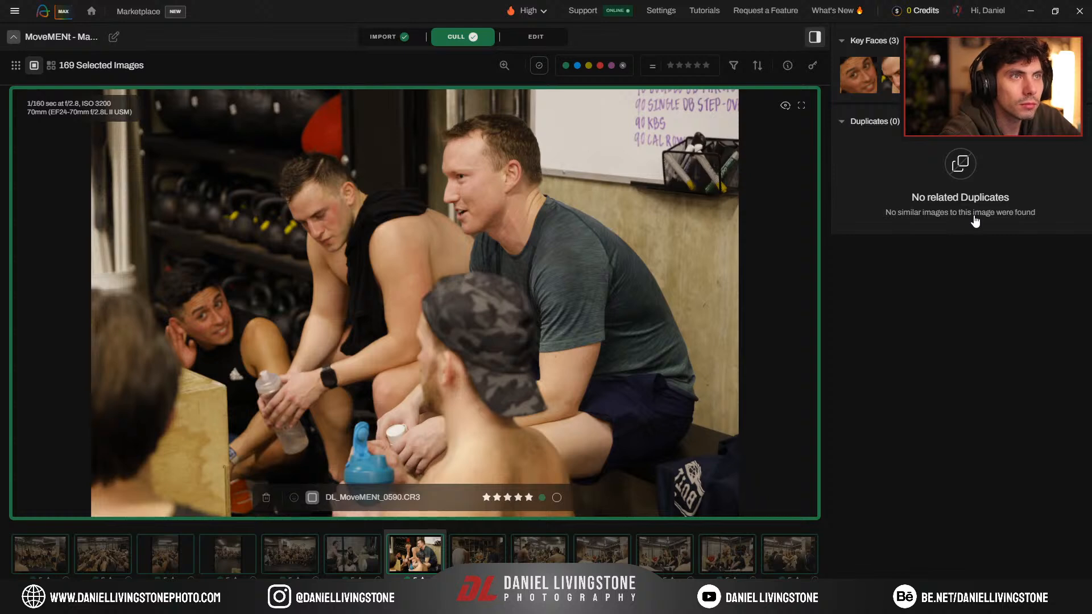
{"action": "key", "text": "3"}
{"action": "key", "text": "Right"}
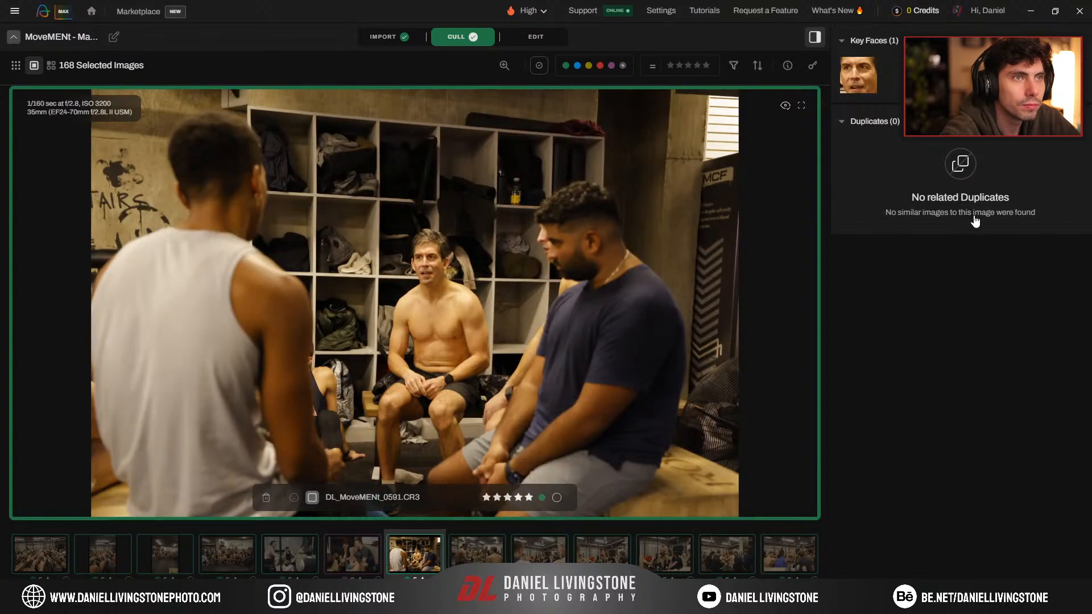
Step: Compare the DL_MoveMENt_0594 duplicates and make DL_MoveMENt_0593 the five-star pick, leaving DL_MoveMENt_0594 at three stars
{"action": "key", "text": "Right"}
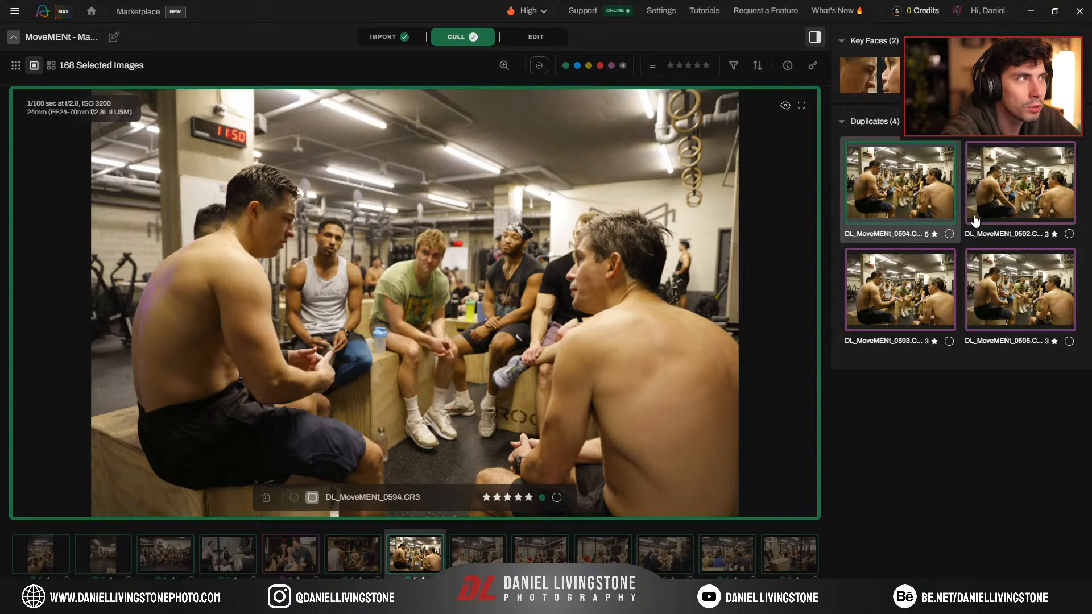
{"action": "key", "text": "Down"}
{"action": "key", "text": "Up"}
{"action": "left_click", "coordinate": [974, 220]}
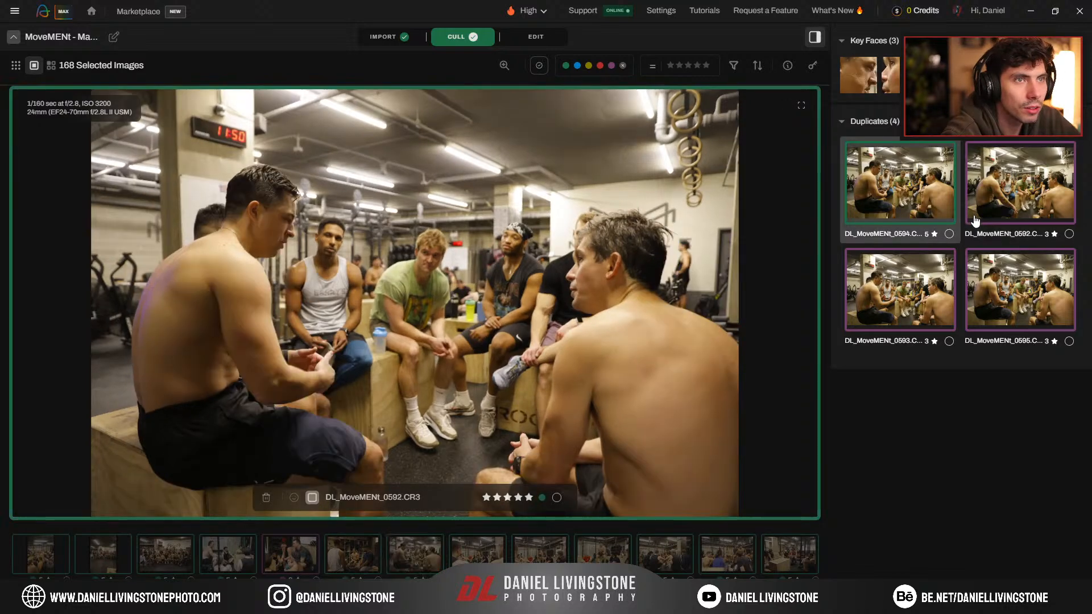
{"action": "key", "text": "Down"}
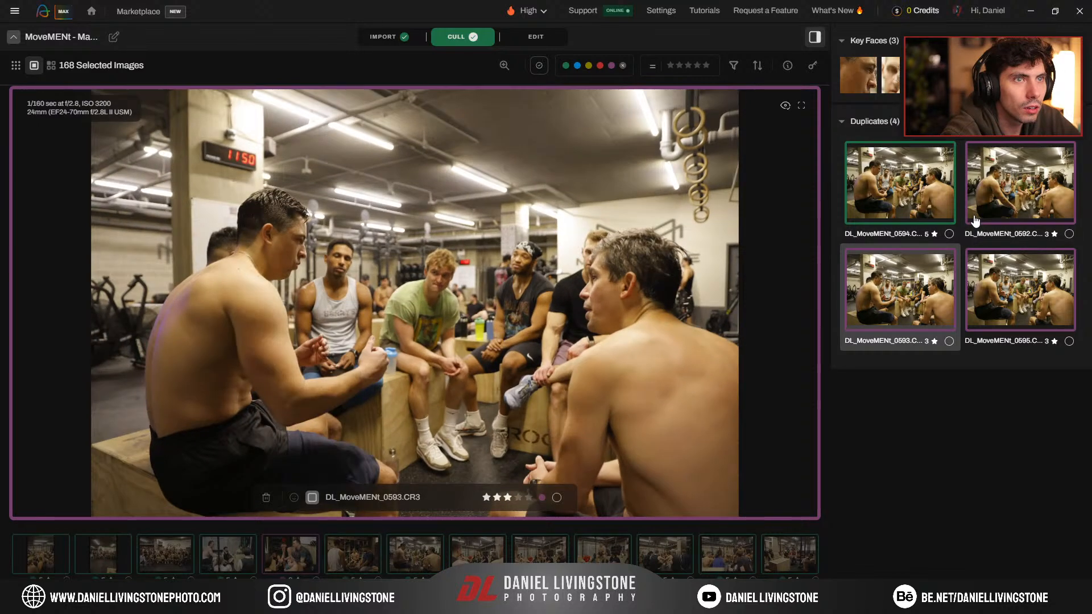
{"action": "key", "text": "5"}
{"action": "key", "text": "Down"}
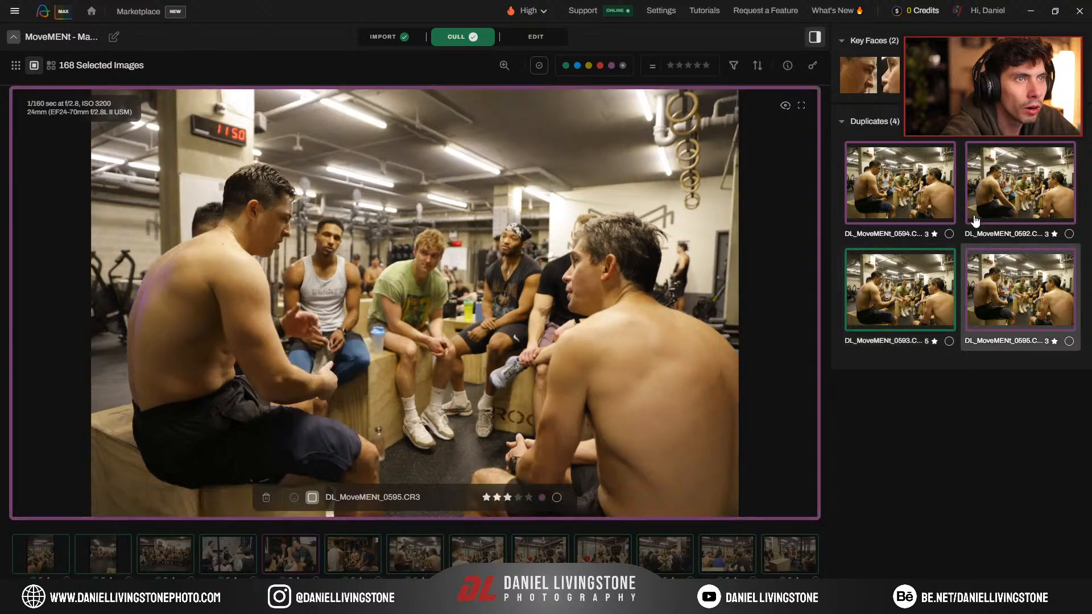
Step: Rate DL_MoveMENt_0591 three stars and recheck the neighbouring DL_MoveMENt_0590 and DL_MoveMENt_0589
{"action": "key", "text": "Left"}
{"action": "key", "text": "Left"}
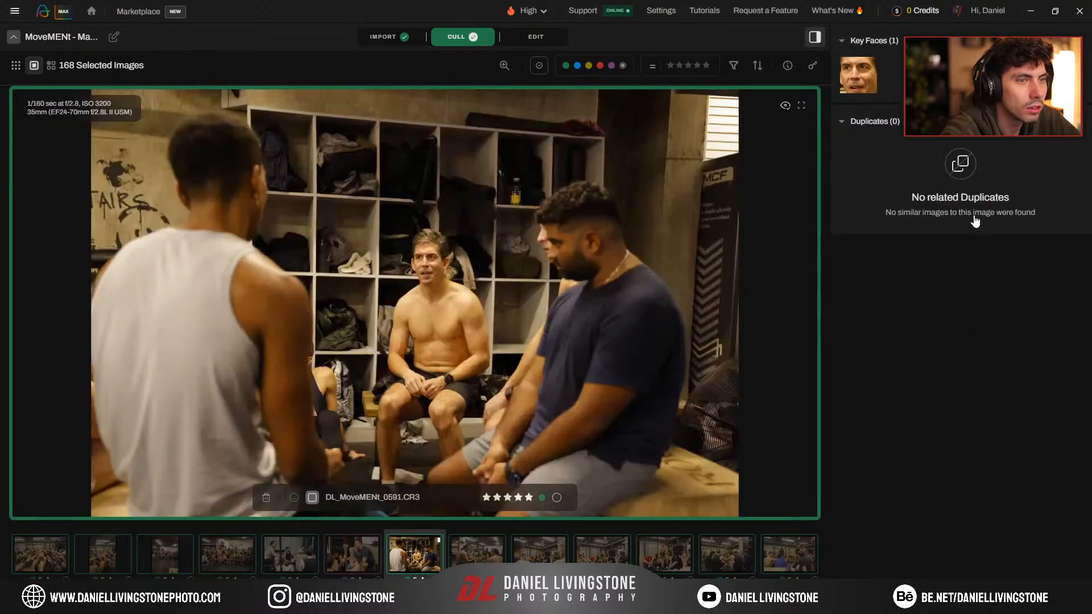
{"action": "key", "text": "Left"}
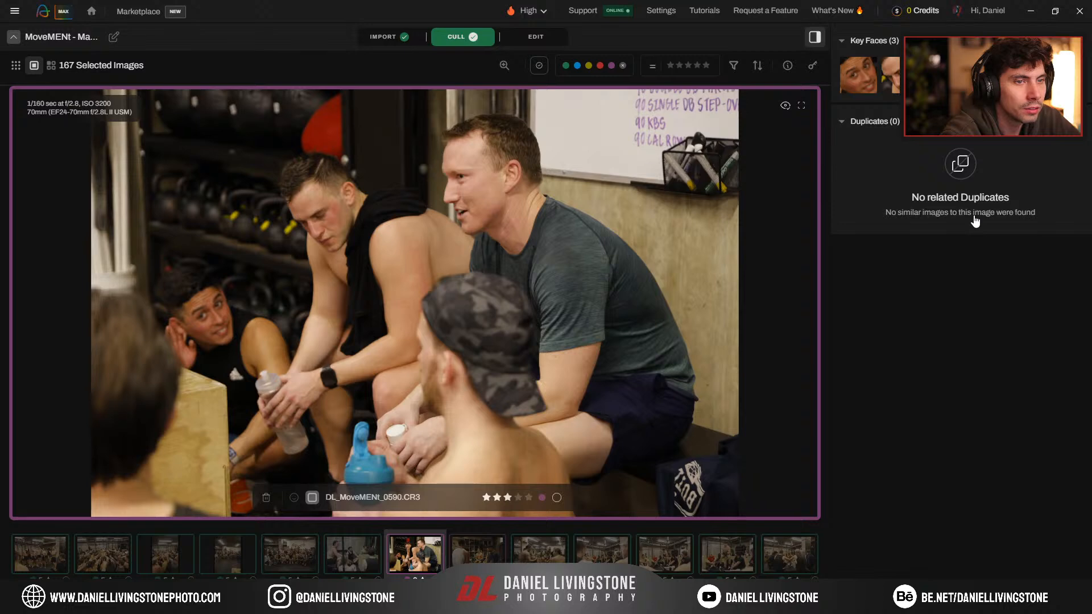
{"action": "key", "text": "Left"}
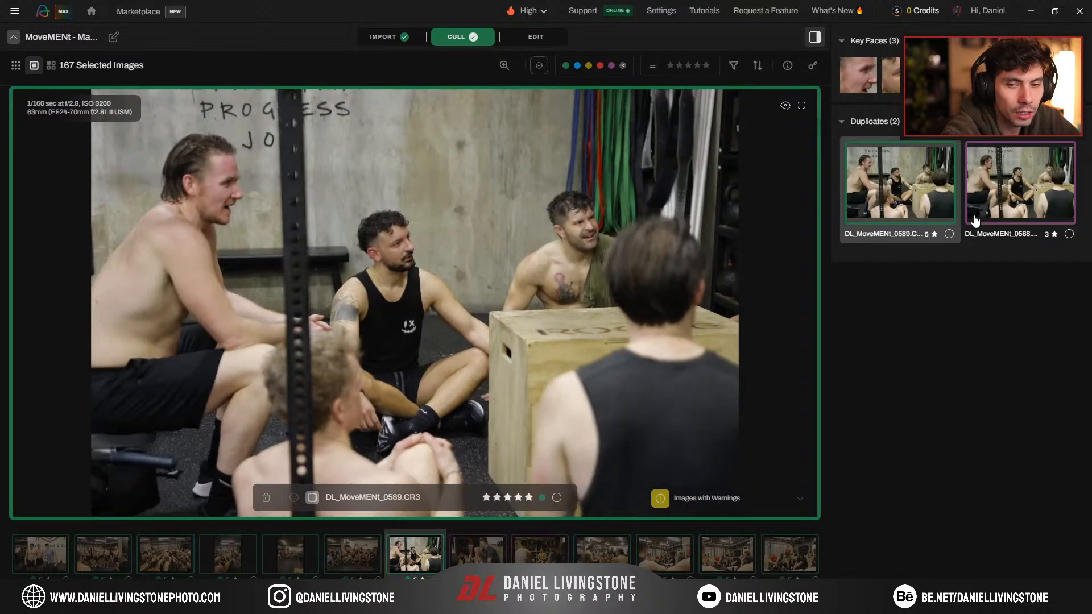
{"action": "key", "text": "Right"}
{"action": "key", "text": "Right"}
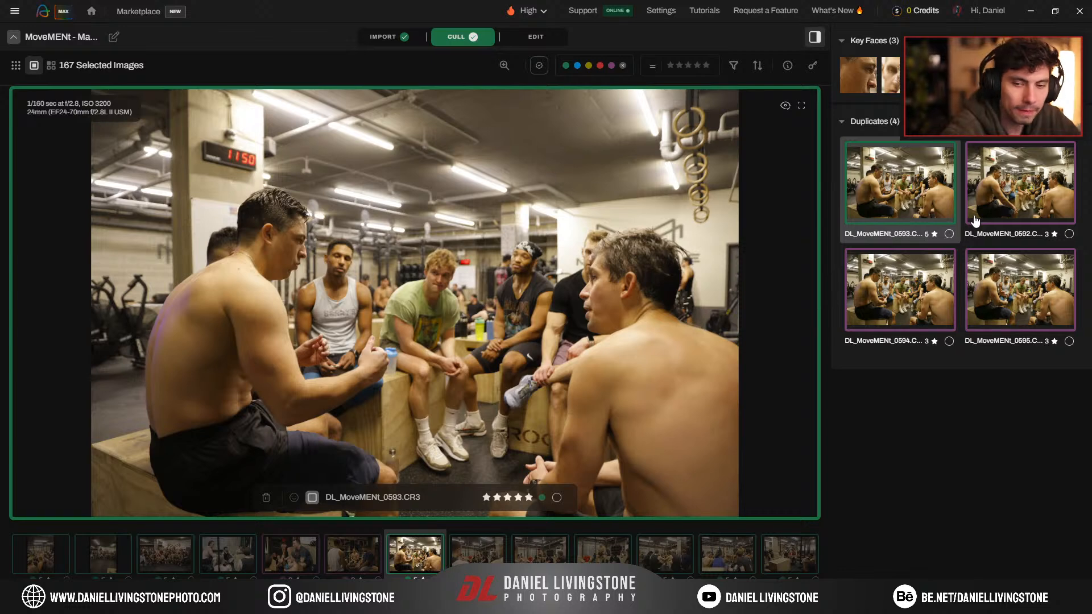
Step: Compare DL_MoveMENt_0596 with its neighbouring shots and rate DL_MoveMENt_0597 three stars
{"action": "key", "text": "Right"}
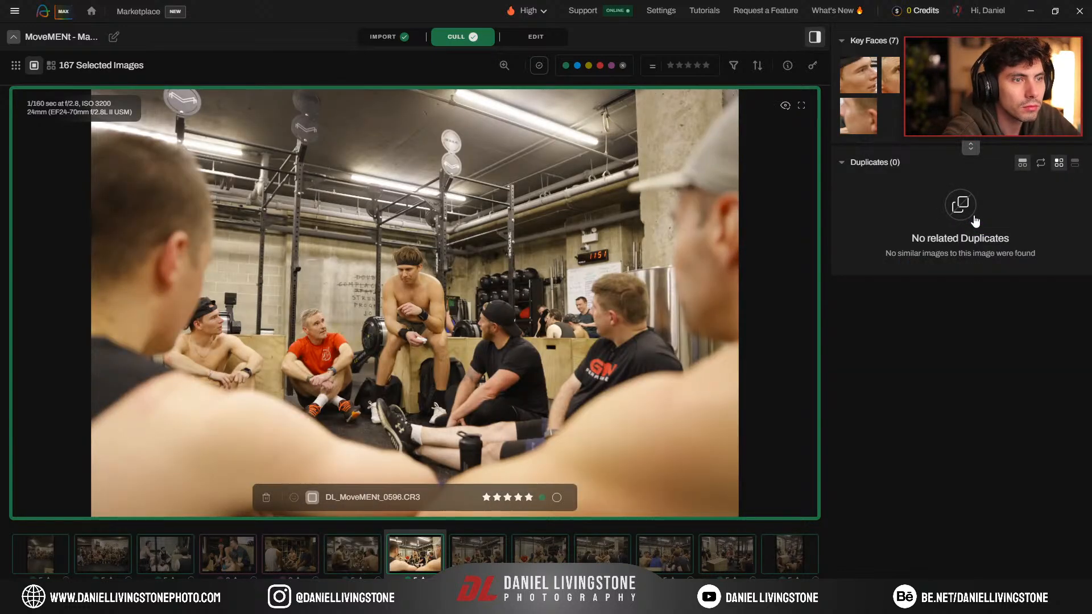
{"action": "key", "text": "Left"}
{"action": "key", "text": "Right"}
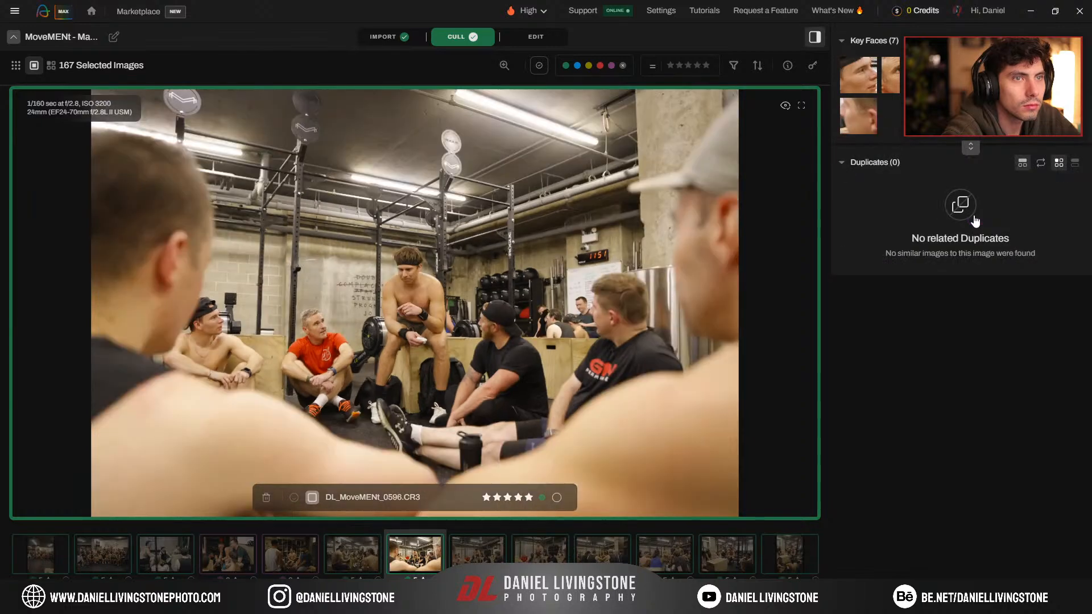
{"action": "key", "text": "Right"}
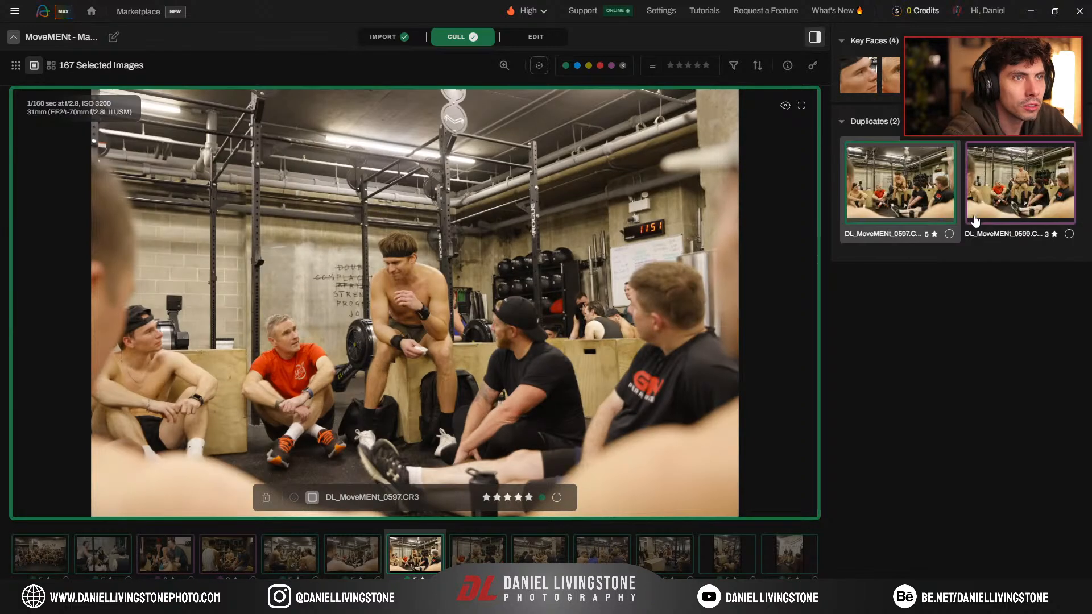
{"action": "key", "text": "3"}
{"action": "key", "text": "Left"}
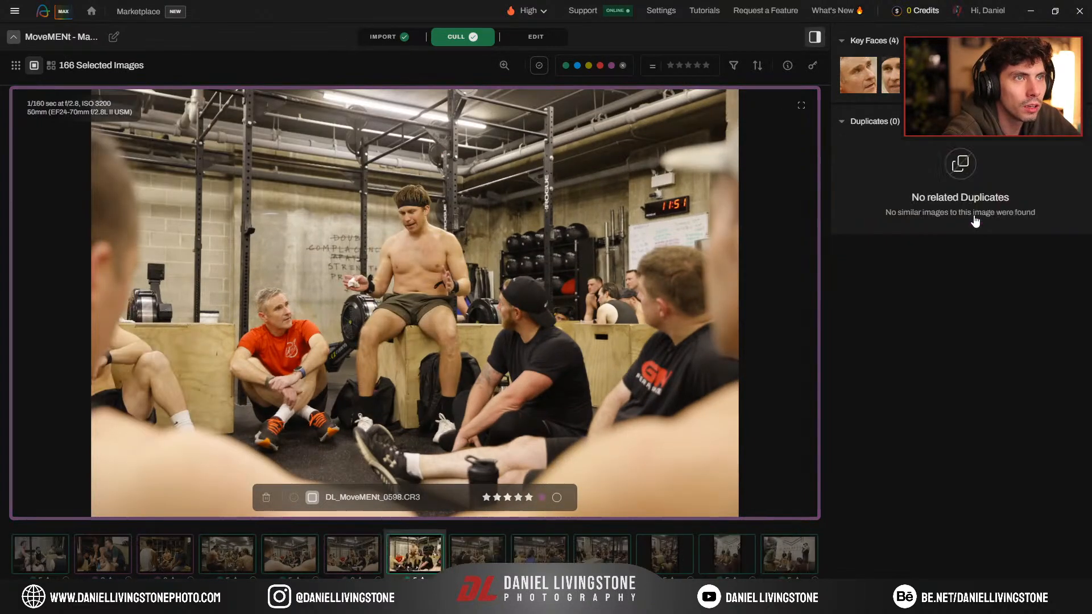
Step: Review the DL_MoveMENt_0603 duplicates, rate DL_MoveMENt_0602 five stars as well, and advance to DL_MoveMENt_0606
{"action": "key", "text": "Right"}
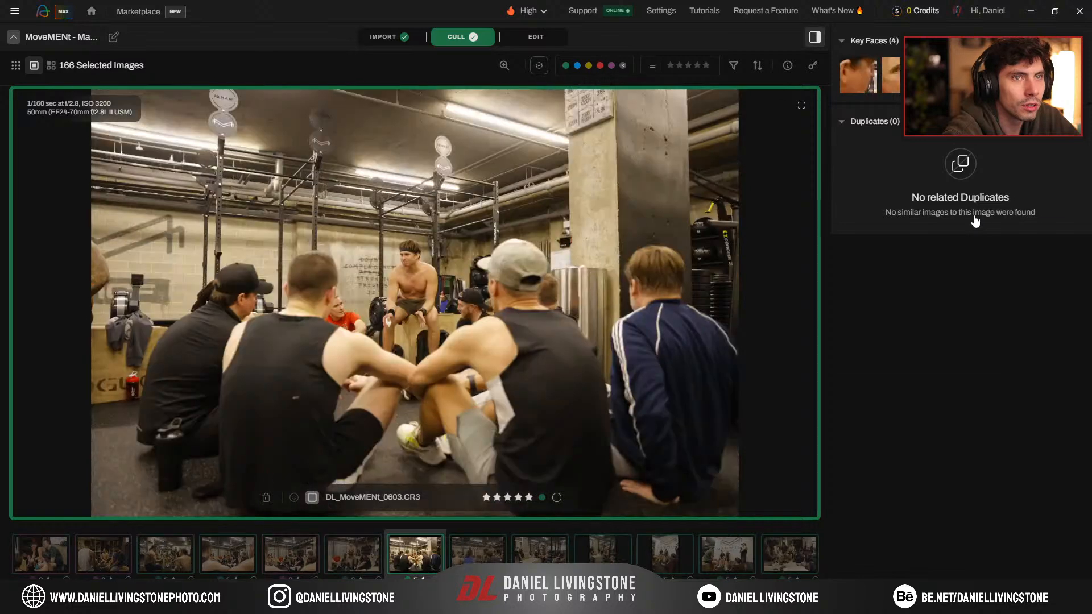
{"action": "key", "text": "Right"}
{"action": "key", "text": "Right"}
{"action": "key", "text": "Right"}
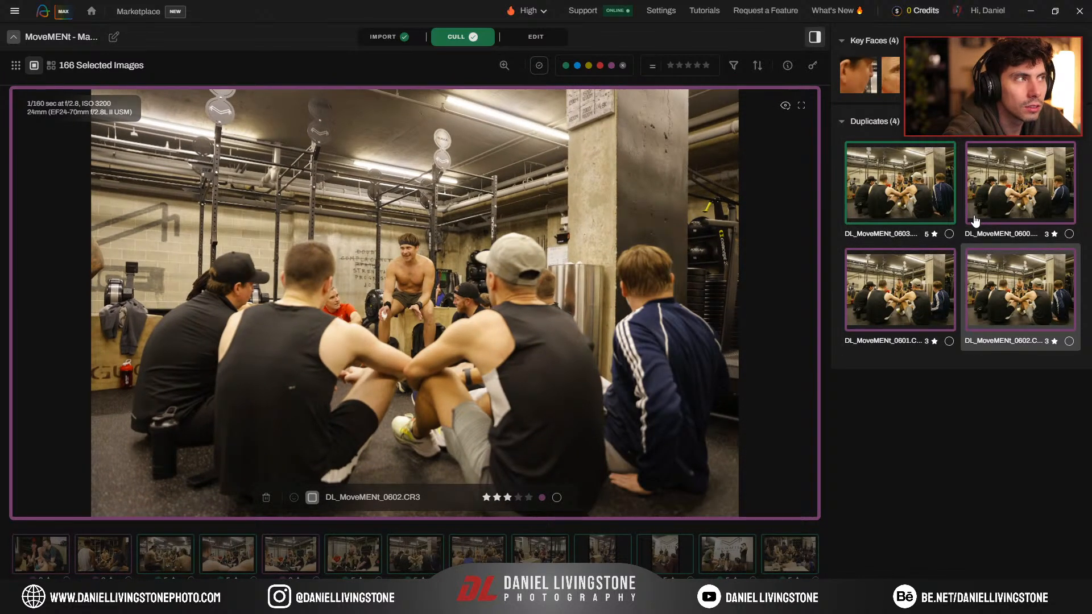
{"action": "key", "text": "Right"}
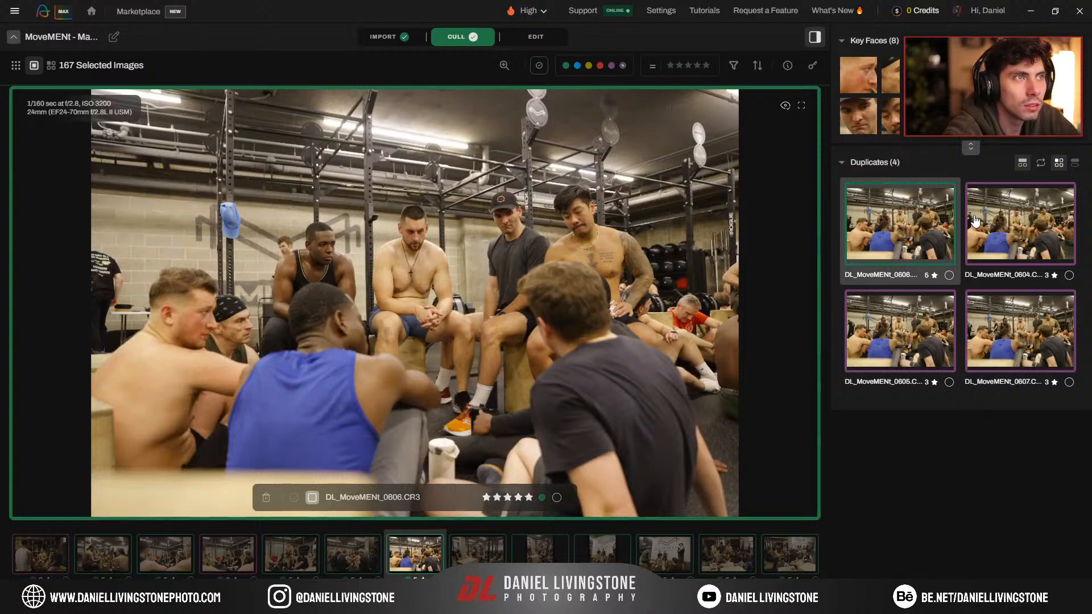
Step: Compare the duplicates in the DL_MoveMENt_0608 group, including DL_MoveMENt_0610
{"action": "key", "text": "Right"}
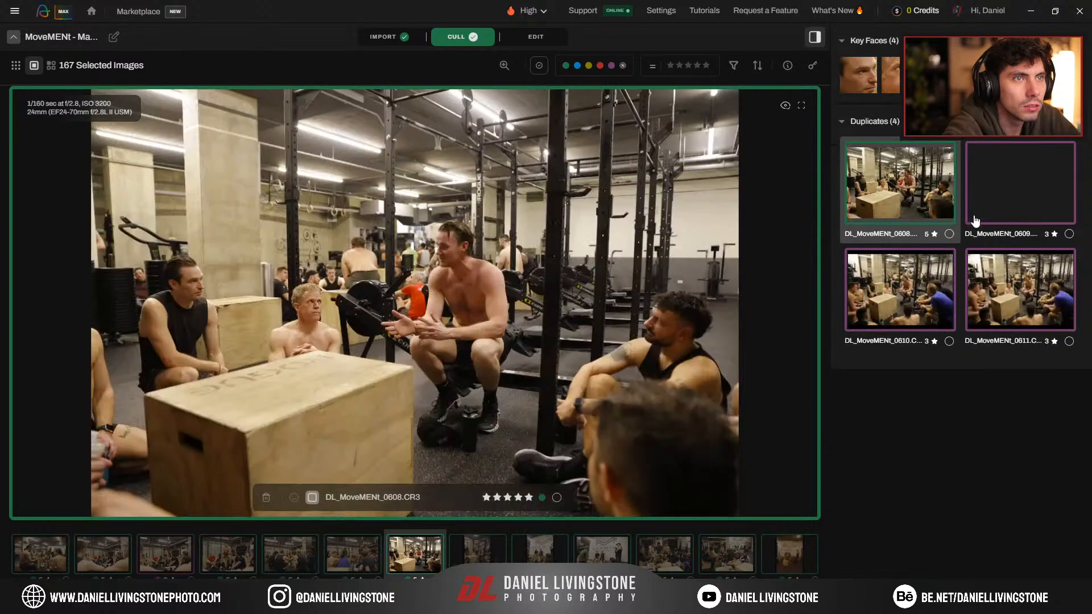
{"action": "key", "text": "Right"}
{"action": "key", "text": "Right"}
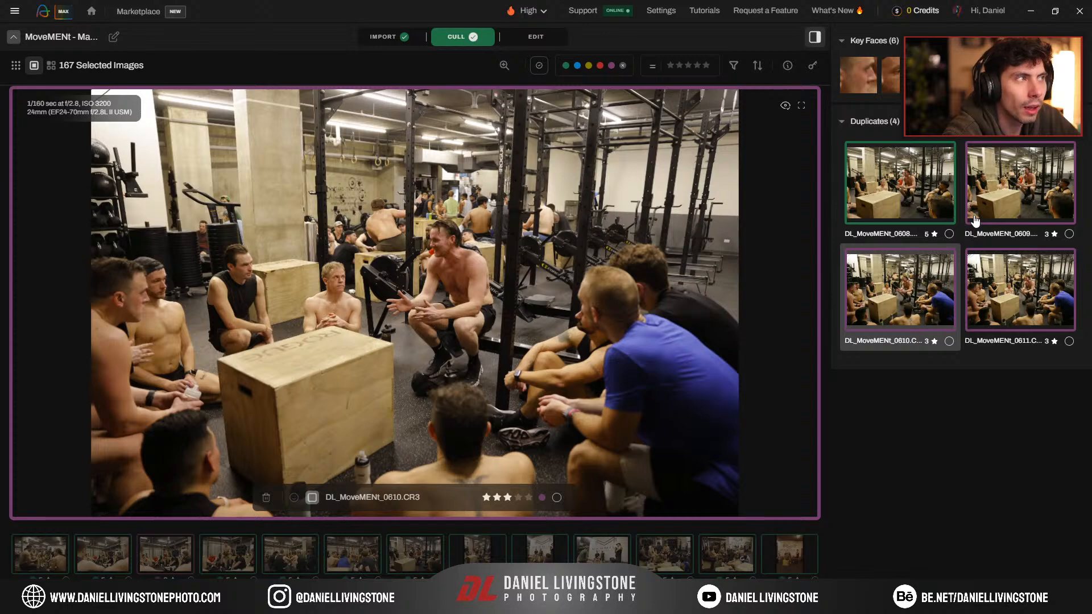
{"action": "key", "text": "Right"}
{"action": "key", "text": "Left"}
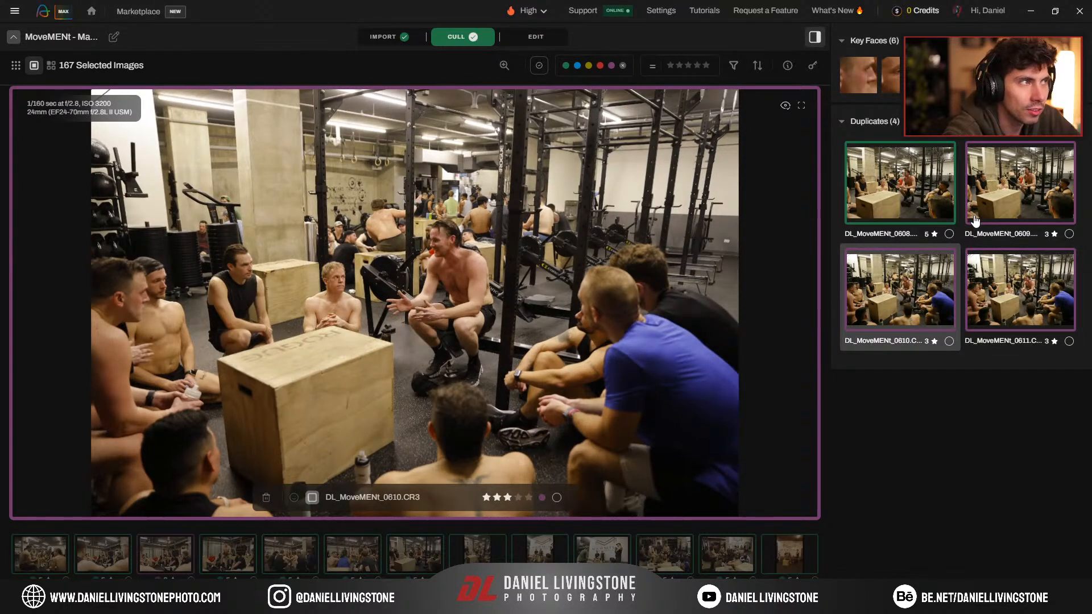
Step: Return to the DL_MoveMENt_0606 group and compare its pick against duplicates DL_MoveMENt_0605 and DL_MoveMENt_0607
{"action": "key", "text": "Left"}
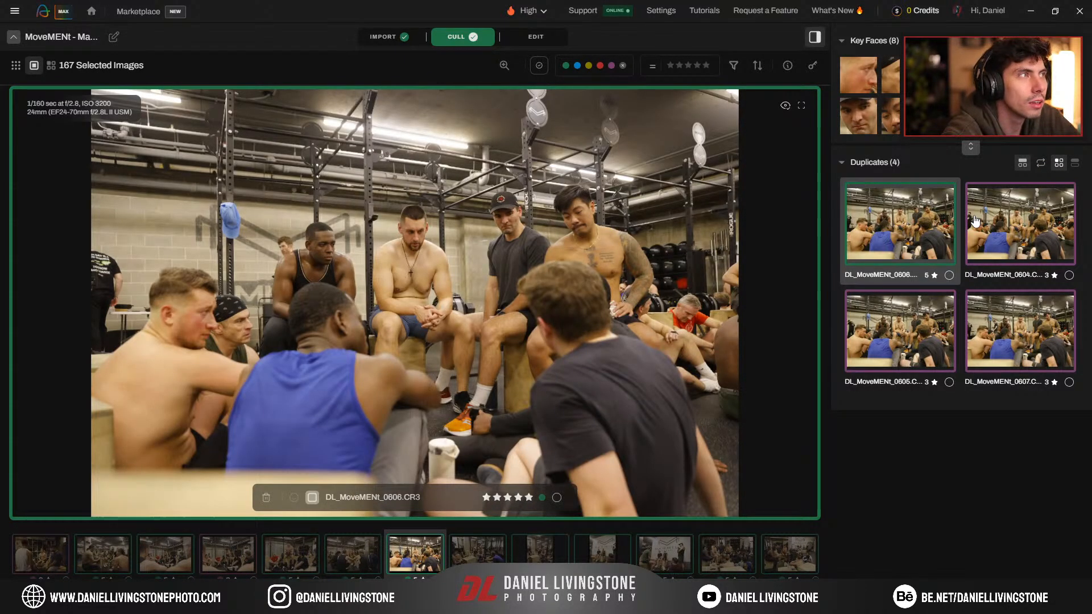
{"action": "key", "text": "Left"}
{"action": "key", "text": "Right"}
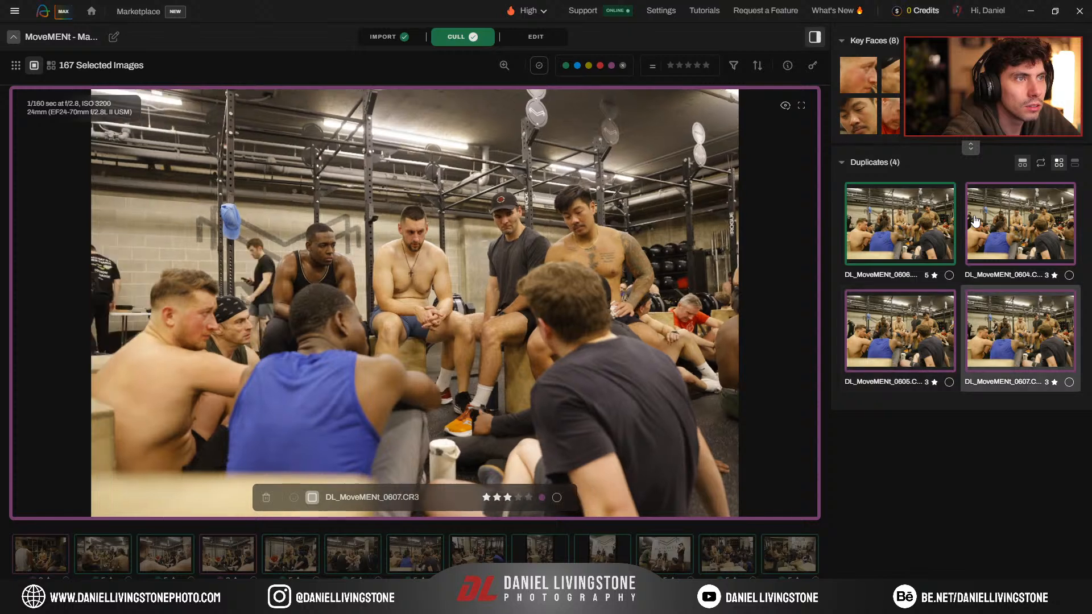
{"action": "key", "text": "Left"}
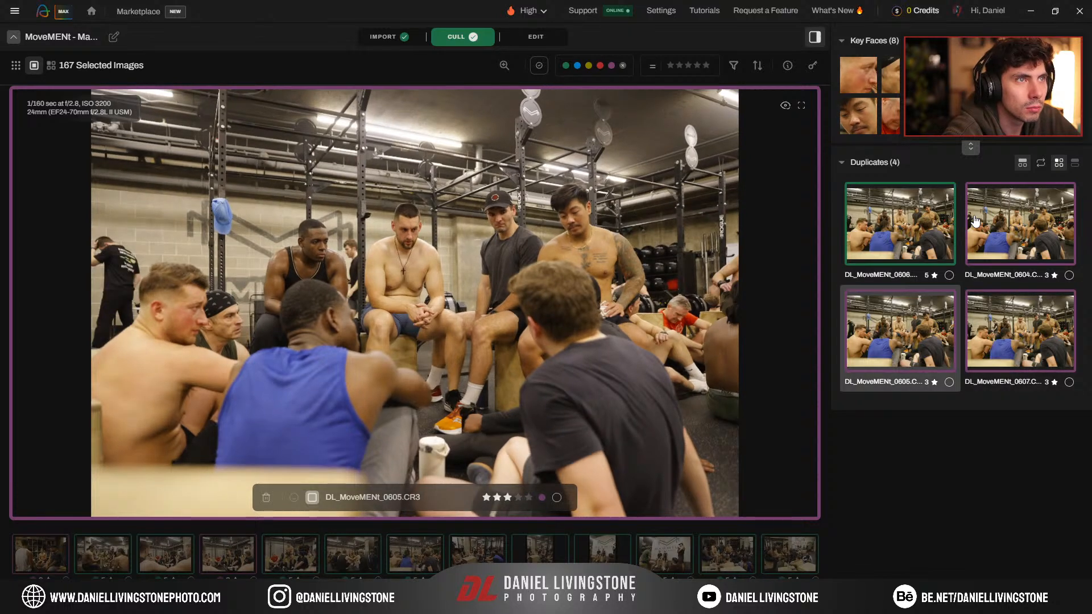
{"action": "key", "text": "Right"}
{"action": "key", "text": "Left"}
{"action": "key", "text": "Up"}
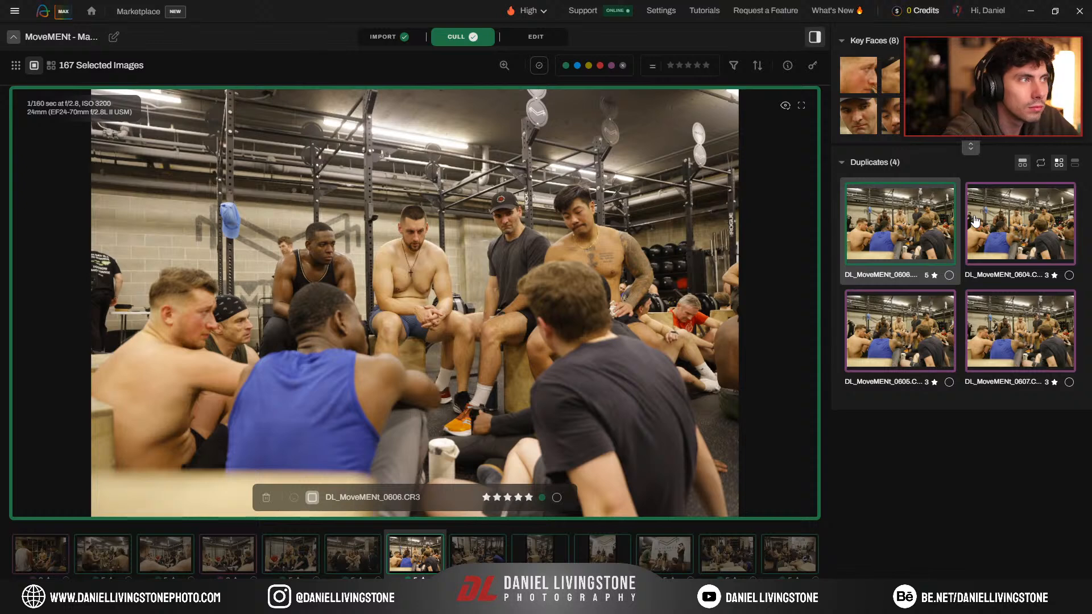
{"action": "left_click", "coordinate": [909, 325]}
{"action": "left_click", "coordinate": [886, 230]}
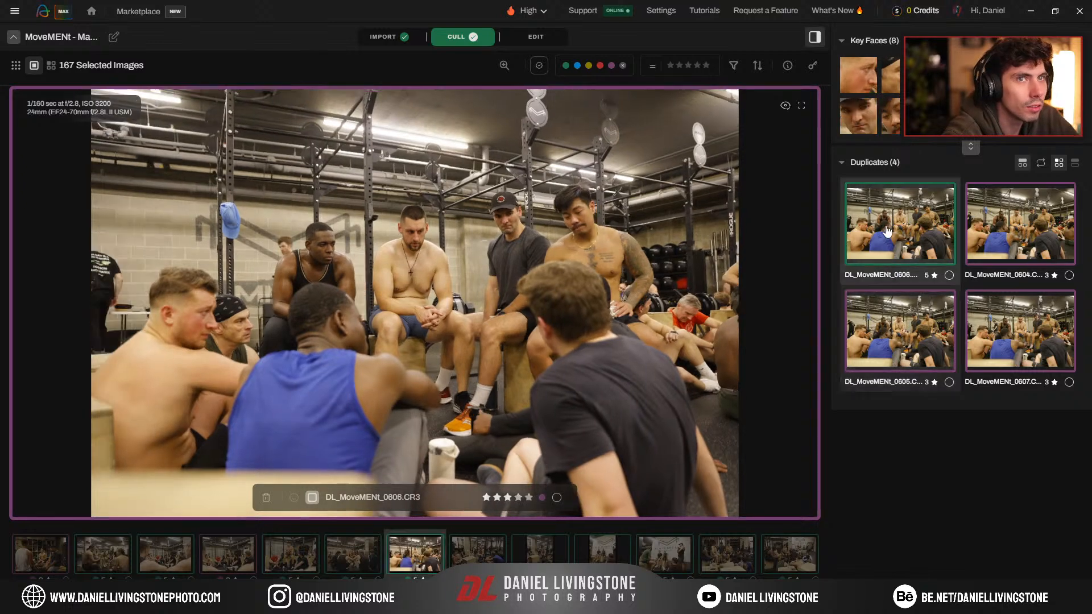
Step: Recheck DL_MoveMENt_0603 and review the shots from DL_MoveMENt_0612 through the DL_MoveMENt_0616 and DL_MoveMENt_0617 duplicates
{"action": "left_click", "coordinate": [354, 555]}
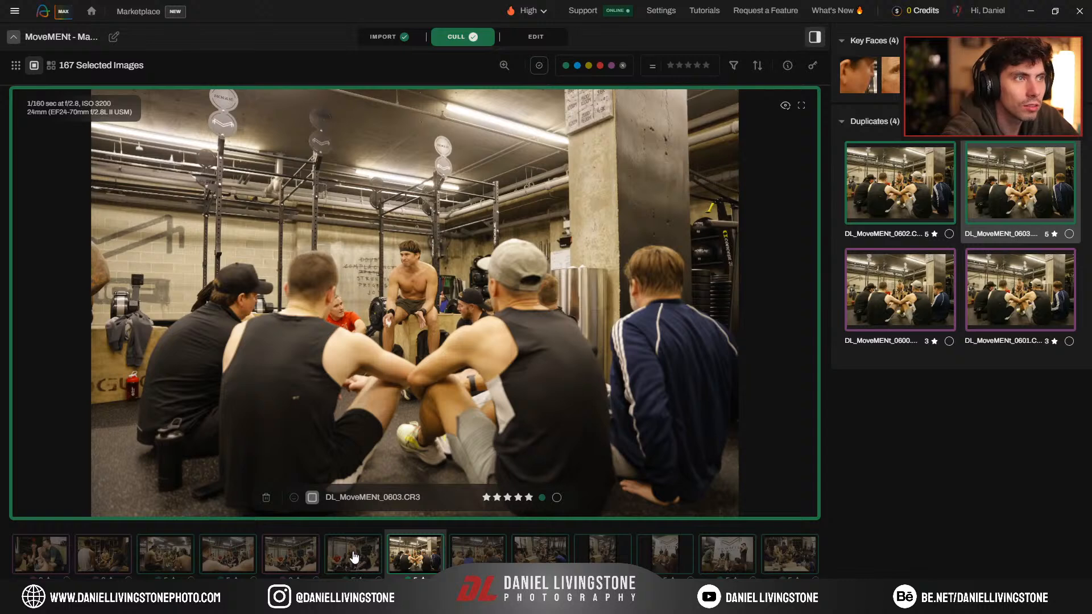
{"action": "left_click", "coordinate": [609, 549]}
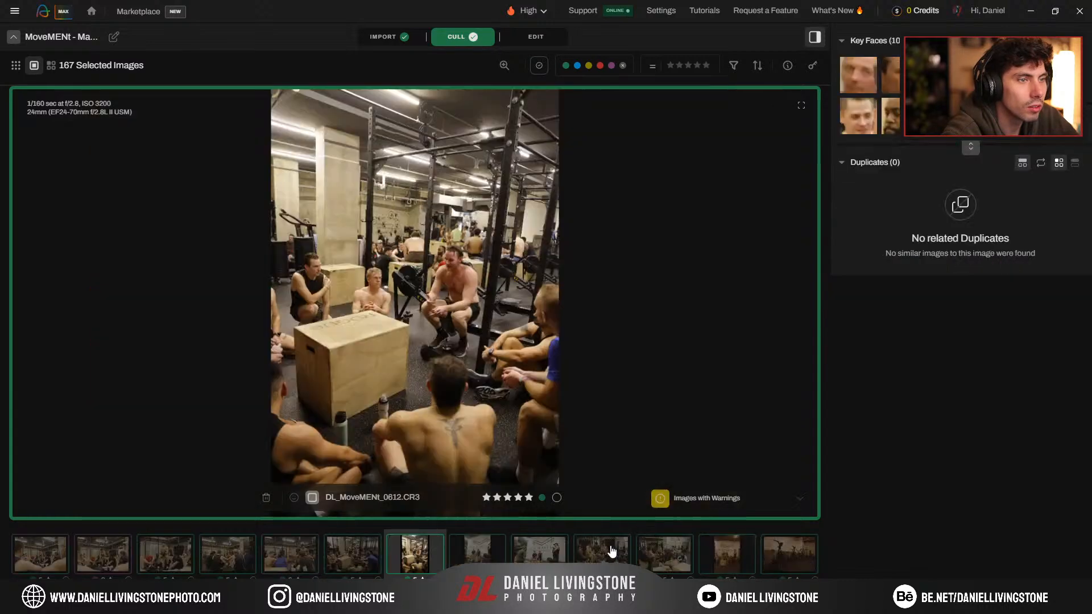
{"action": "key", "text": "Right"}
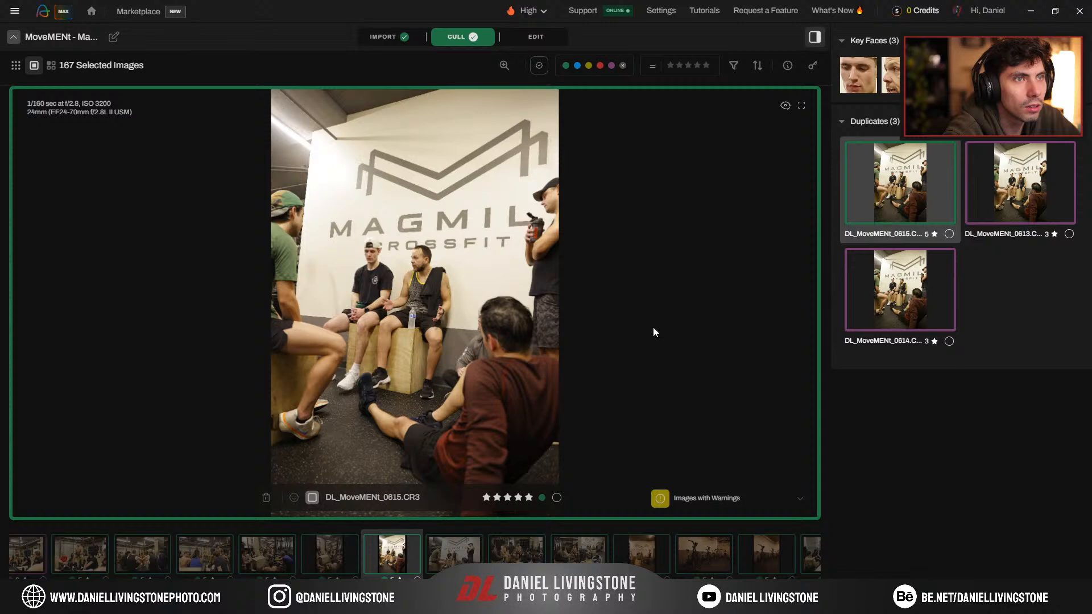
{"action": "key", "text": "Right"}
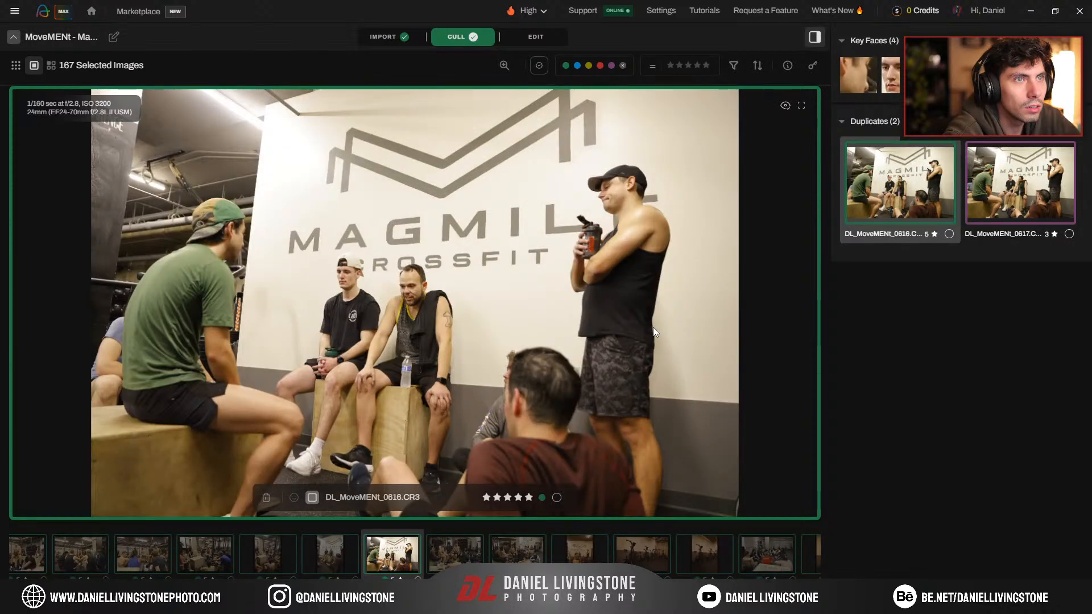
{"action": "key", "text": "Right"}
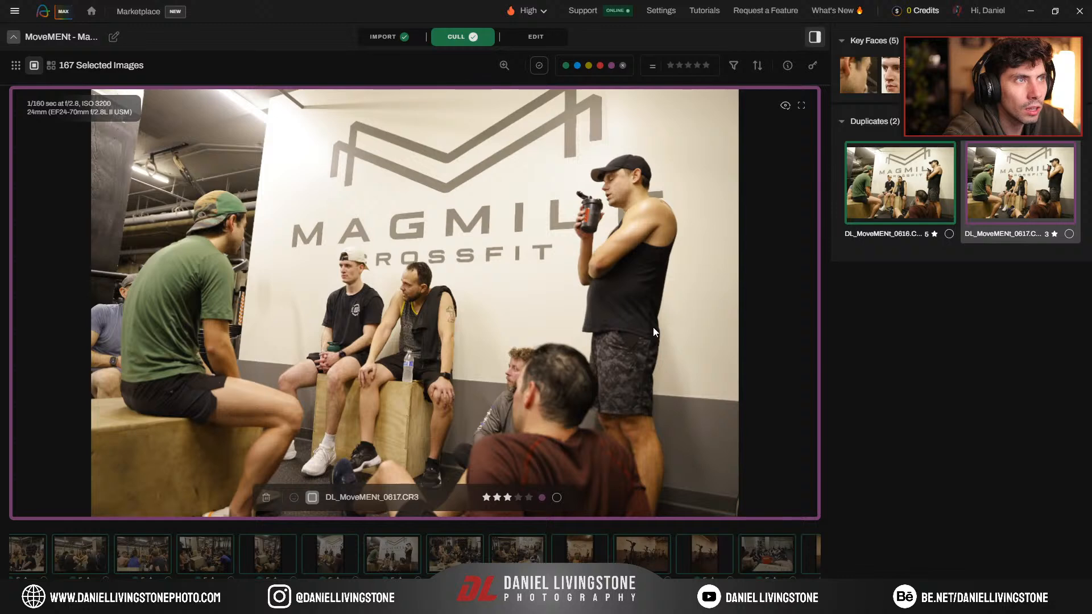
{"action": "key", "text": "Left"}
Step: Compare the DL_MoveMENt_0622 duplicates, rate DL_MoveMENt_0620 five stars as well, and advance to DL_MoveMENt_0624
{"action": "key", "text": "Right"}
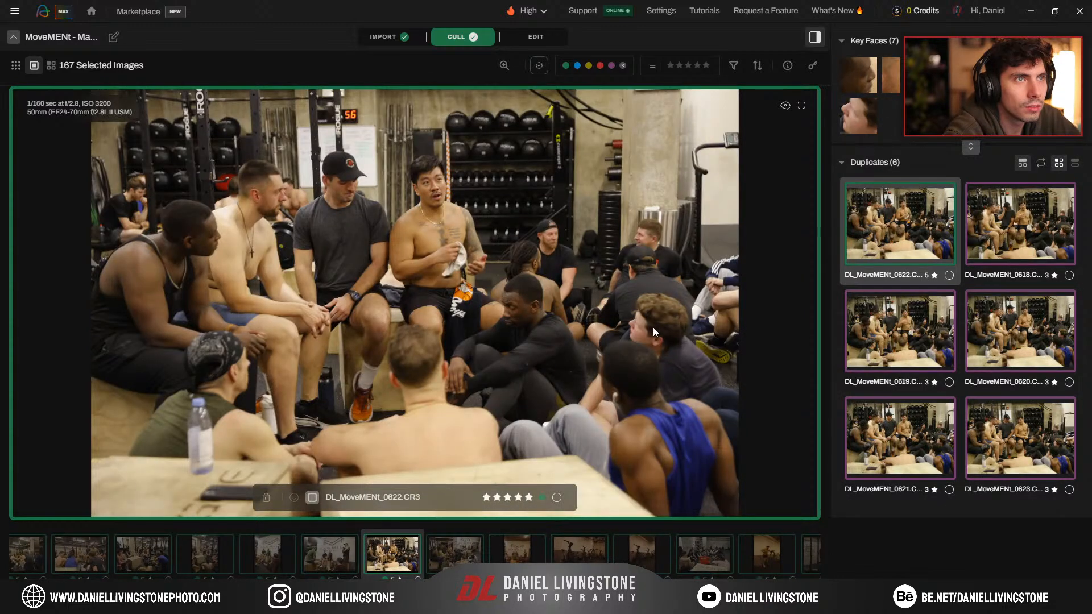
{"action": "key", "text": "Right"}
{"action": "key", "text": "Right"}
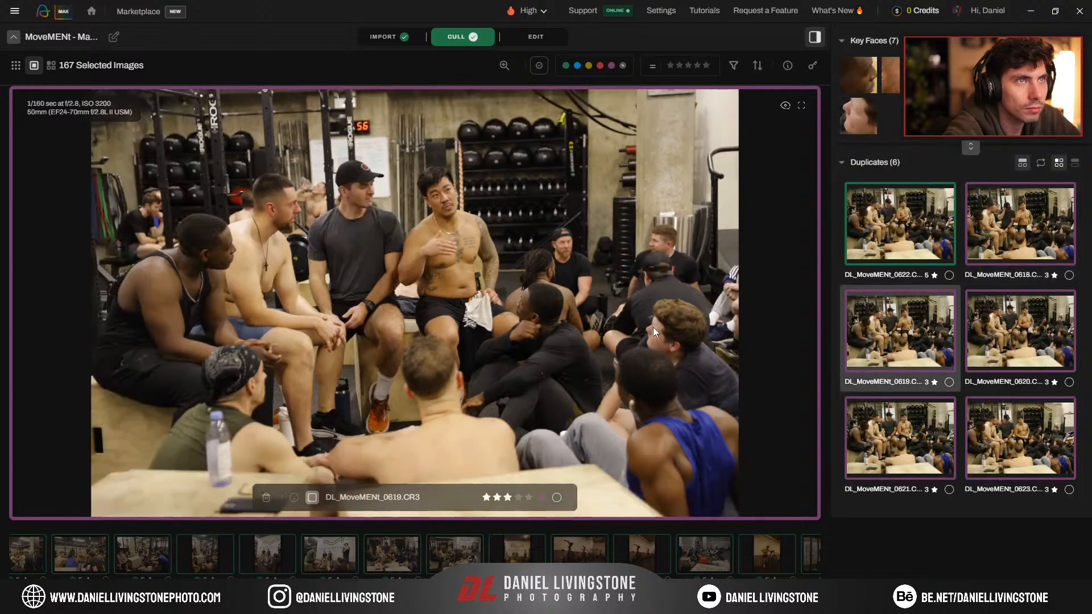
{"action": "key", "text": "Right"}
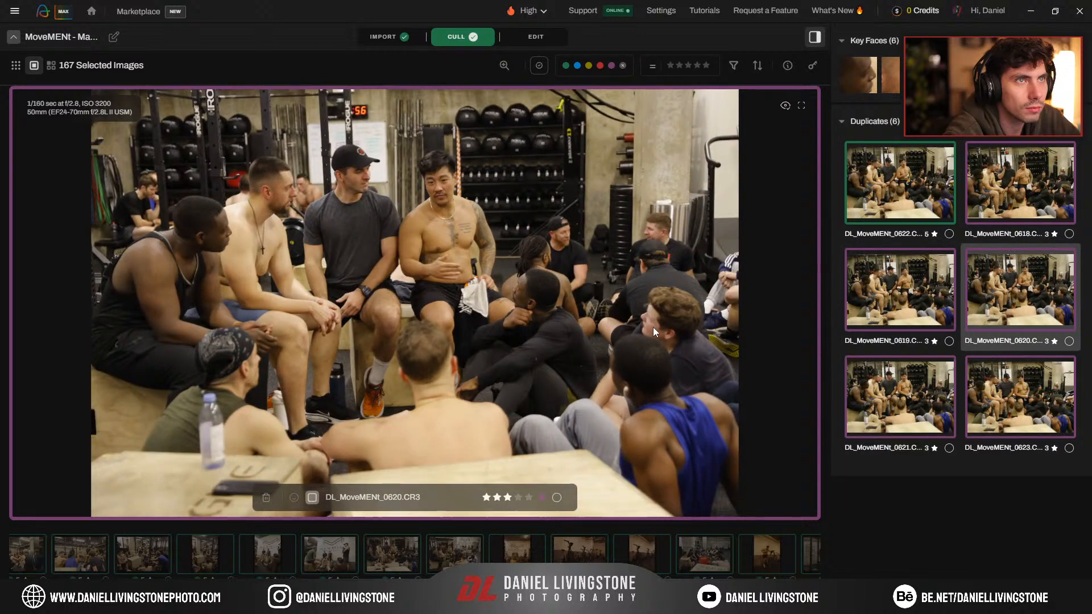
{"action": "key", "text": "5"}
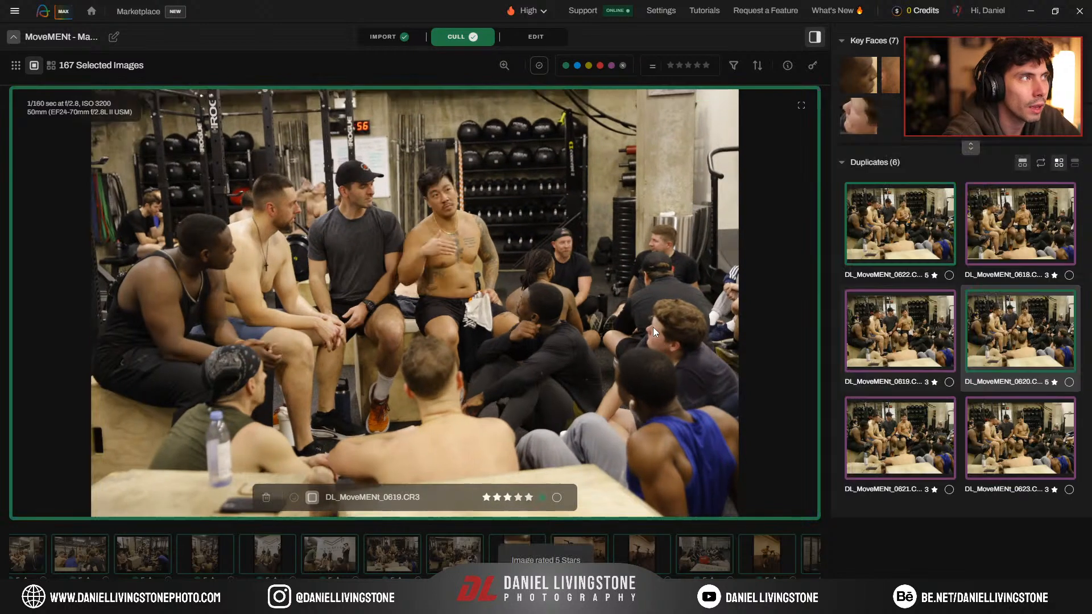
{"action": "key", "text": "Right"}
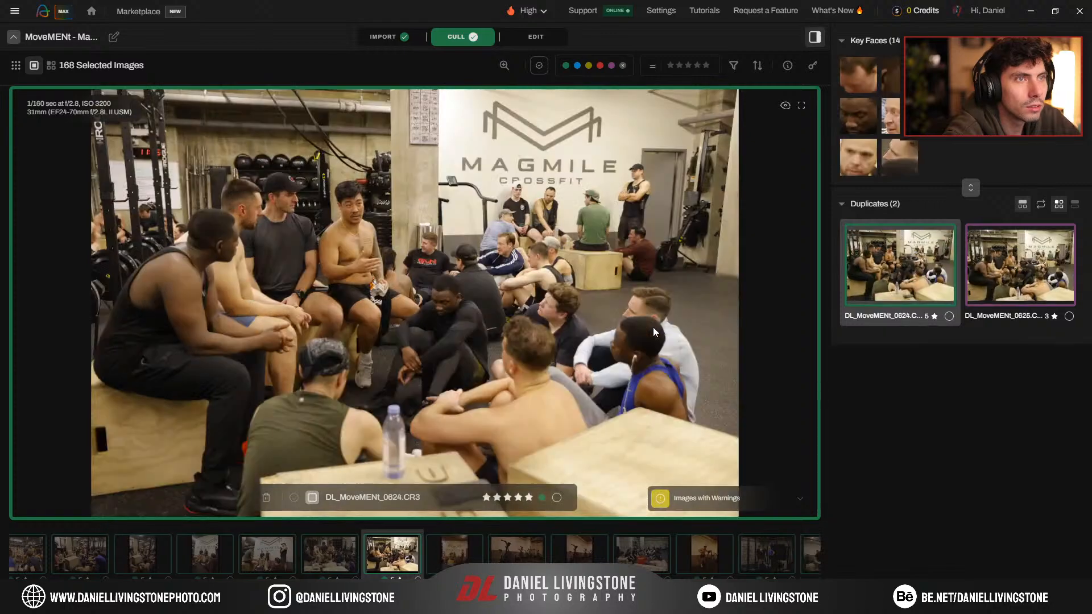
Step: Rate DL_MoveMENt_0626 and DL_MoveMENt_0629 three stars while moving on to the DL_MoveMENt_0632 duplicates
{"action": "key", "text": "Right"}
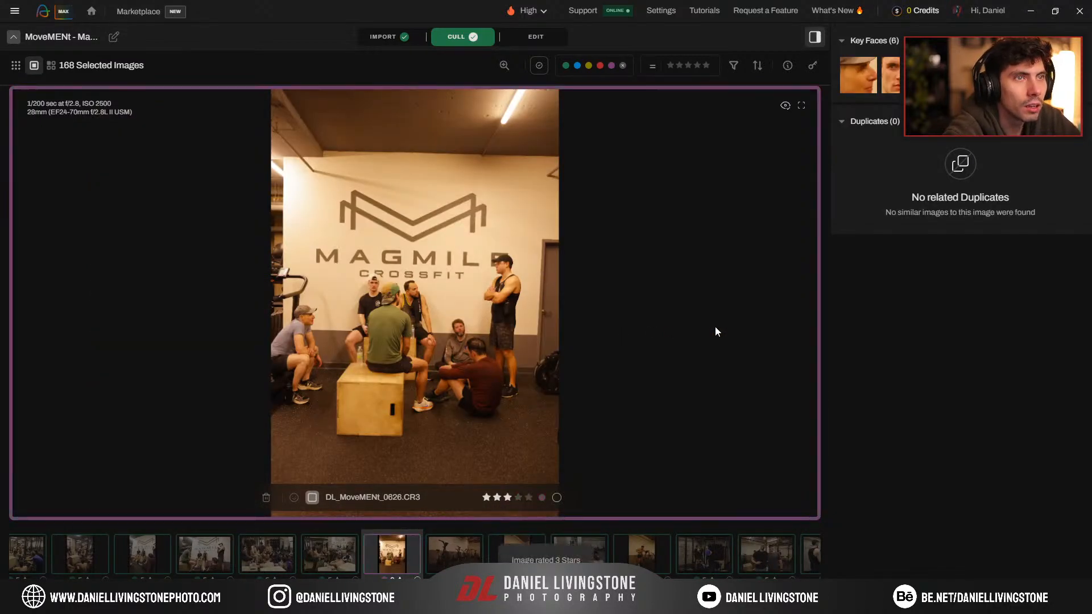
{"action": "key", "text": "Right"}
{"action": "key", "text": "Right"}
{"action": "key", "text": "Right"}
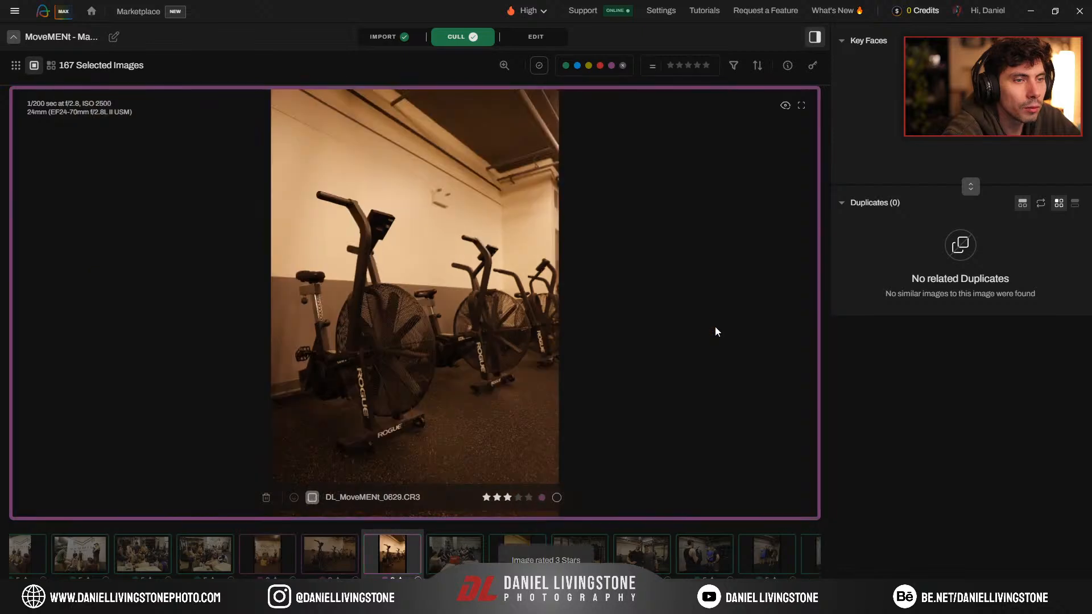
{"action": "key", "text": "Right"}
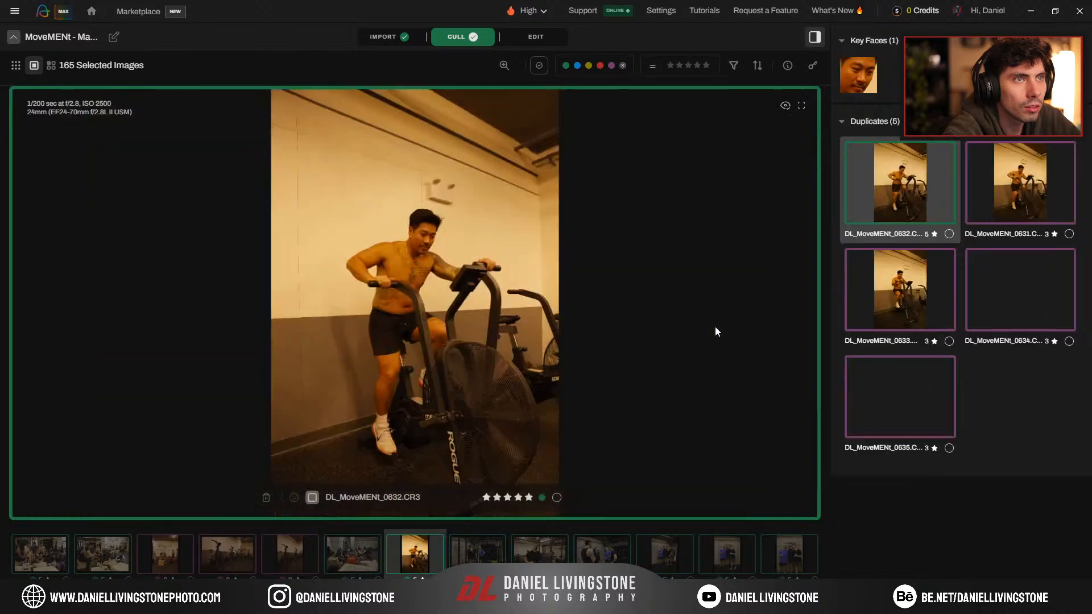
{"action": "key", "text": "Right"}
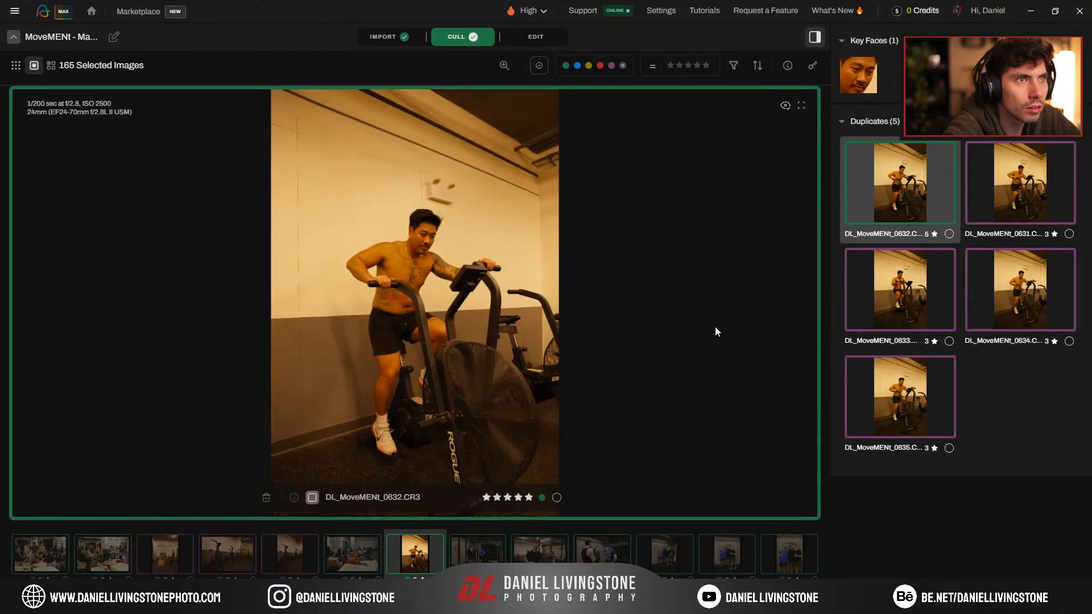
Step: Rate the DL_MoveMENt_0632 duplicates, DL_MoveMENt_0631, 0633, 0634 and 0635, five stars as well
{"action": "key", "text": "5"}
{"action": "key", "text": "5"}
{"action": "key", "text": "5"}
{"action": "key", "text": "5"}
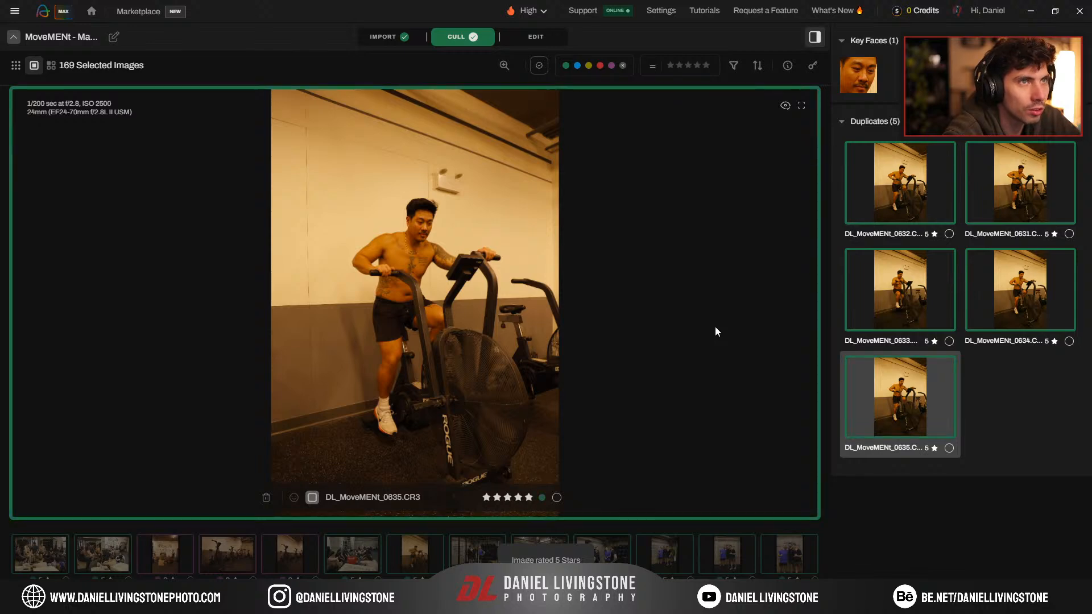
Step: Review the shots from DL_MoveMENt_0636 onward, compare DL_MoveMENt_0639 with its duplicate DL_MoveMENt_0638, and rate DL_MoveMENt_0639 three stars
{"action": "key", "text": "Right"}
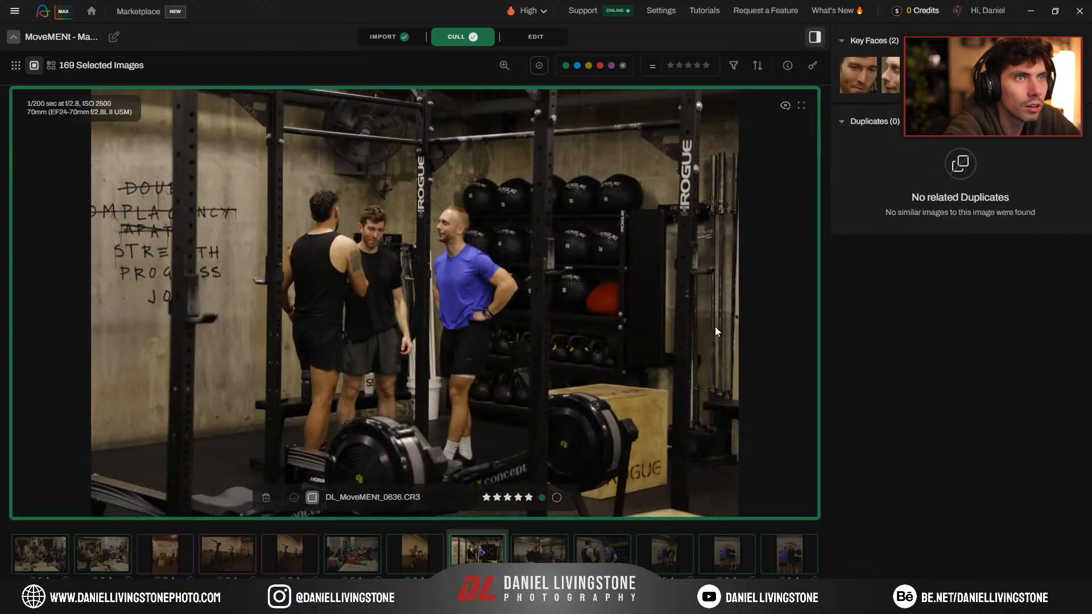
{"action": "key", "text": "Right"}
{"action": "key", "text": "Right"}
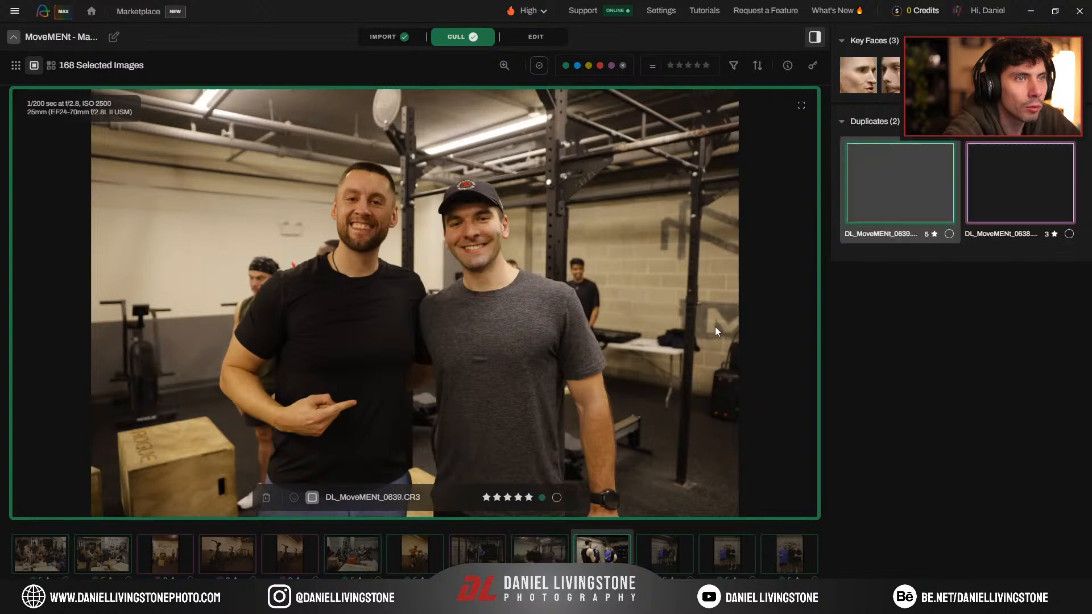
{"action": "key", "text": "Right"}
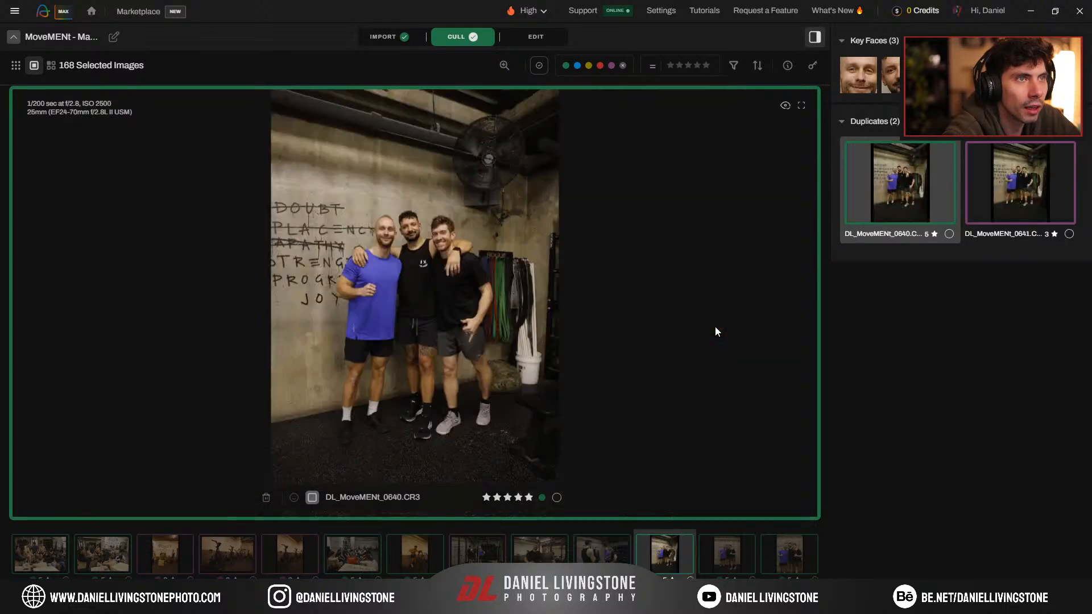
{"action": "key", "text": "Left"}
{"action": "key", "text": "Down"}
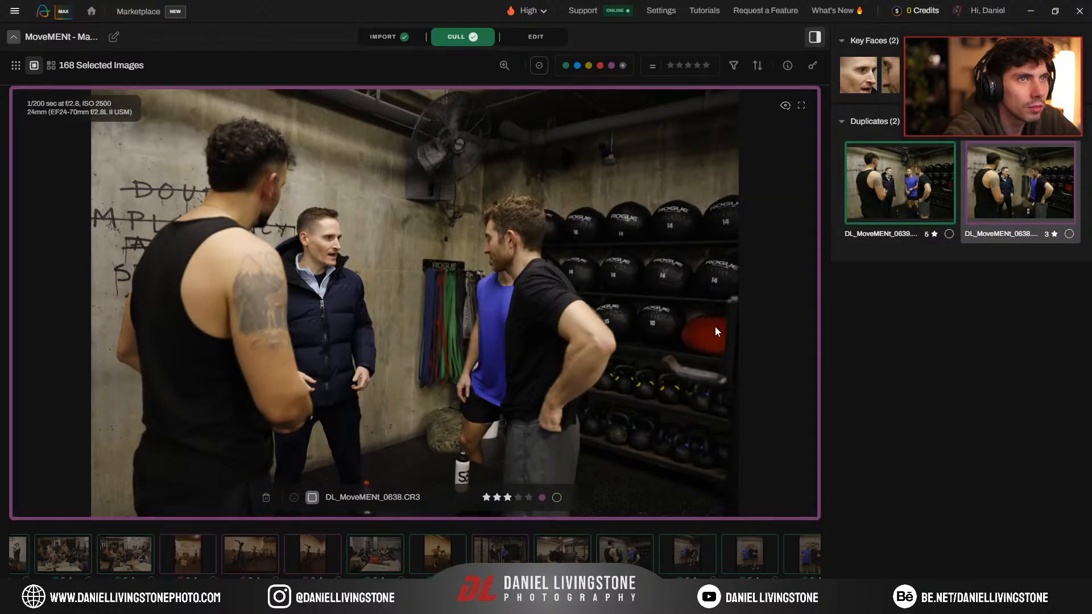
{"action": "key", "text": "Right"}
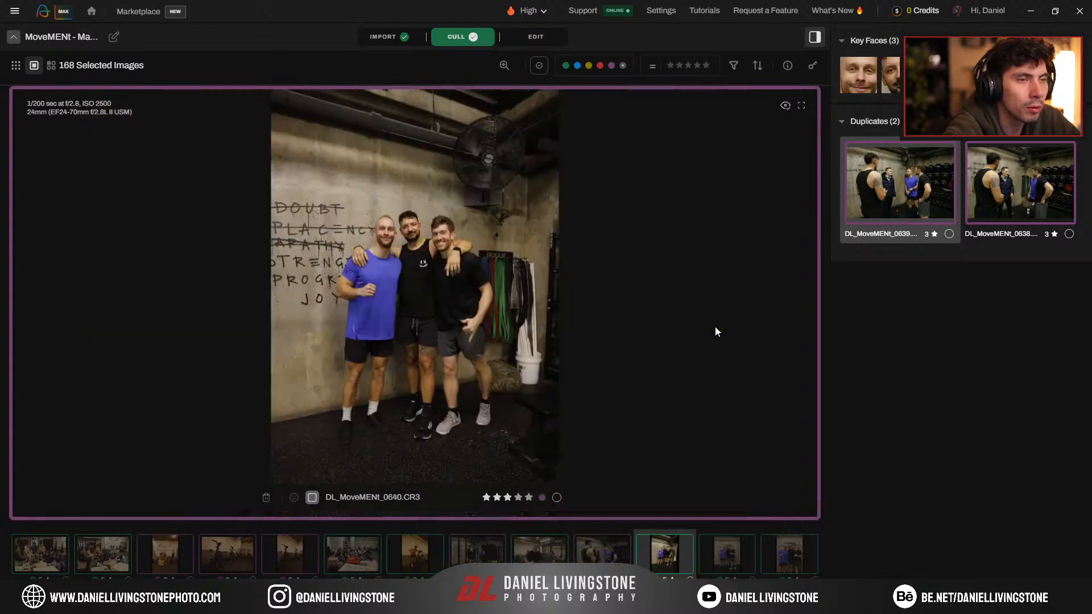
Step: Check the DL_MoveMENt_0642 group against DL_MoveMENt_0640 and rate DL_MoveMENt_0640 three stars
{"action": "key", "text": "Right"}
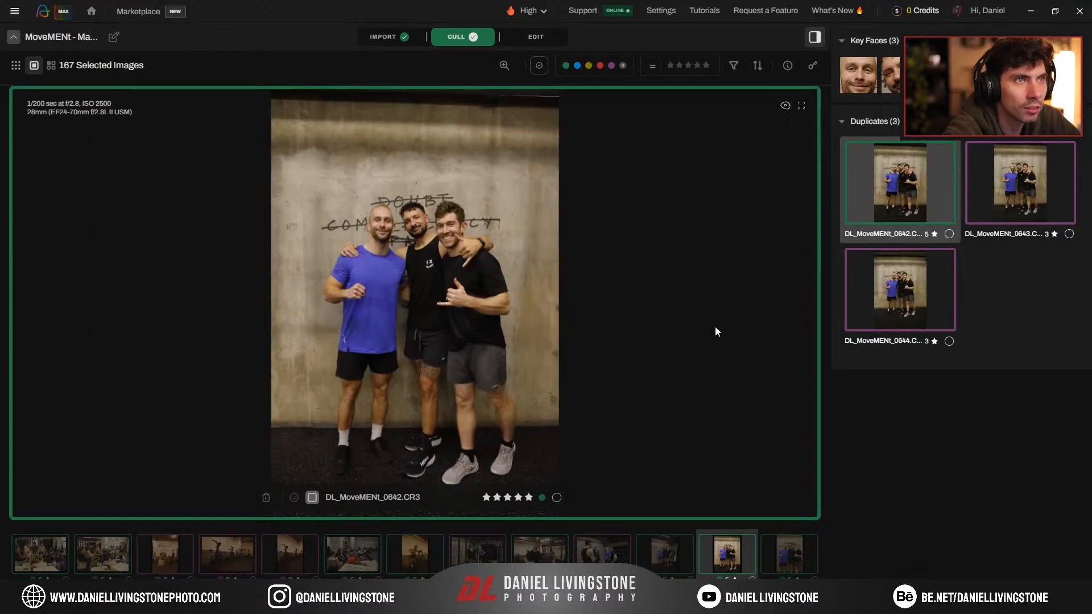
{"action": "key", "text": "Right"}
{"action": "key", "text": "Right"}
{"action": "key", "text": "Right"}
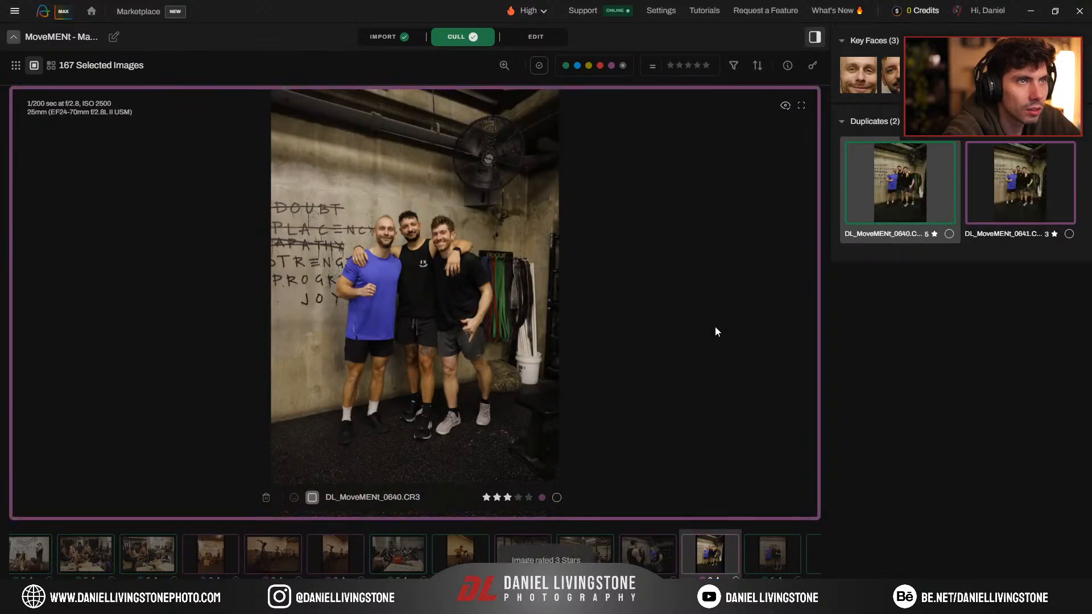
Step: Return to the thumbnail grid and look over all the selected images from the end back toward the beginning
{"action": "key", "text": "g"}
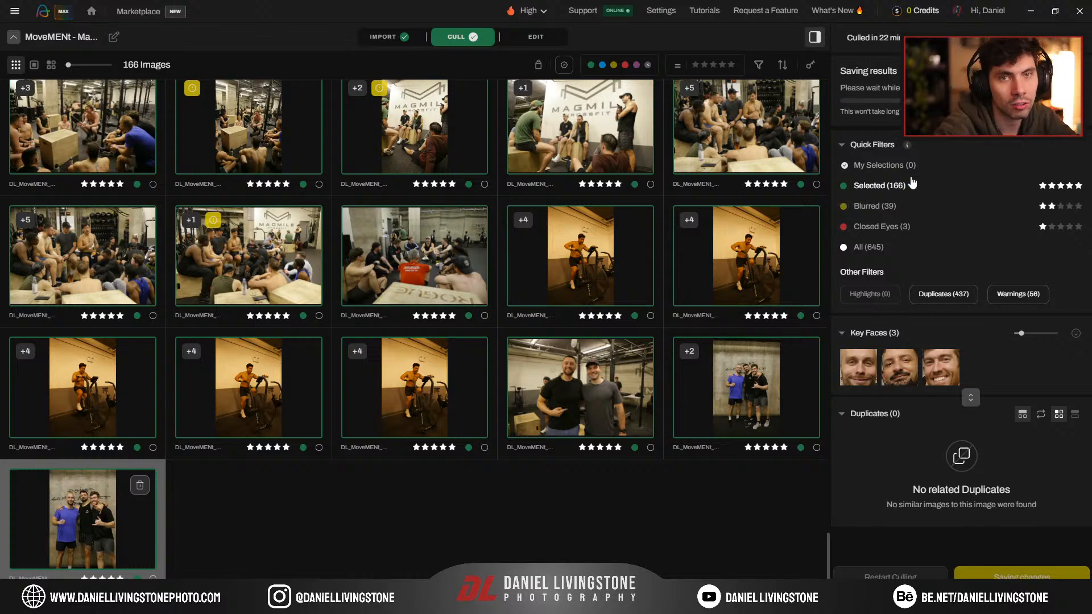
{"action": "scroll", "coordinate": [554, 292], "scroll_direction": "up", "scroll_amount": 15}
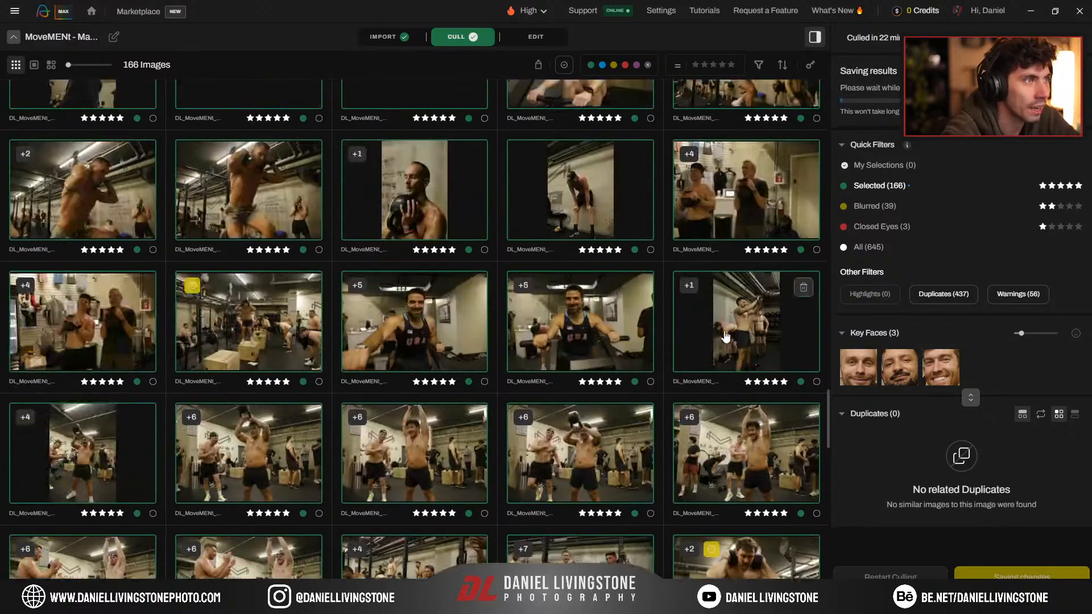
{"action": "left_click_drag", "start_coordinate": [828, 415], "coordinate": [836, 81]}
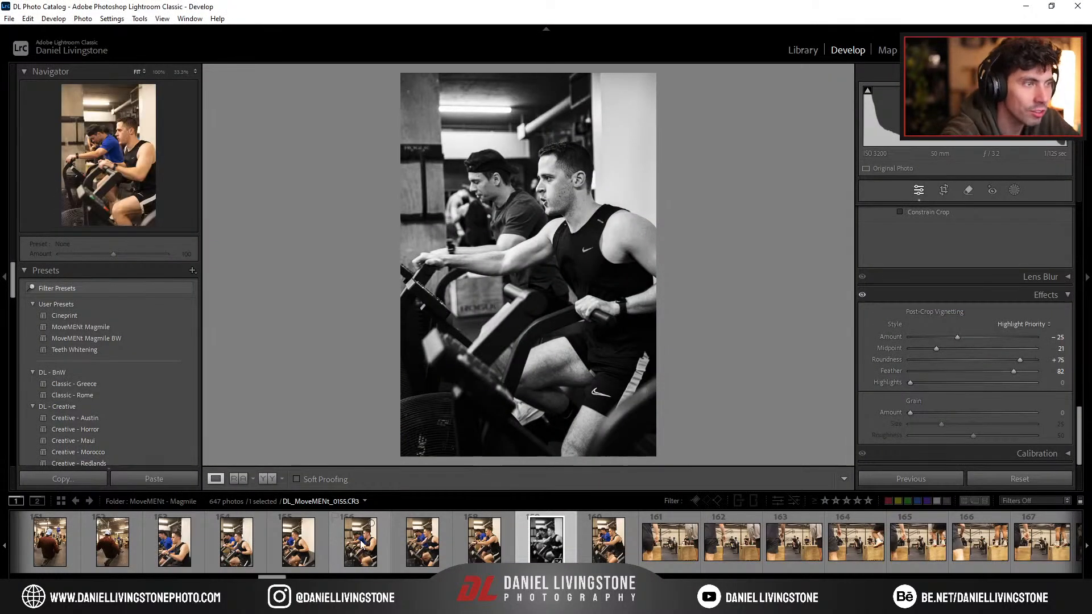
Step: Switch to Lightroom Classic, select all photos in the MoveMENt - Magmile folder, and read their metadata from the files
{"action": "key", "text": "g"}
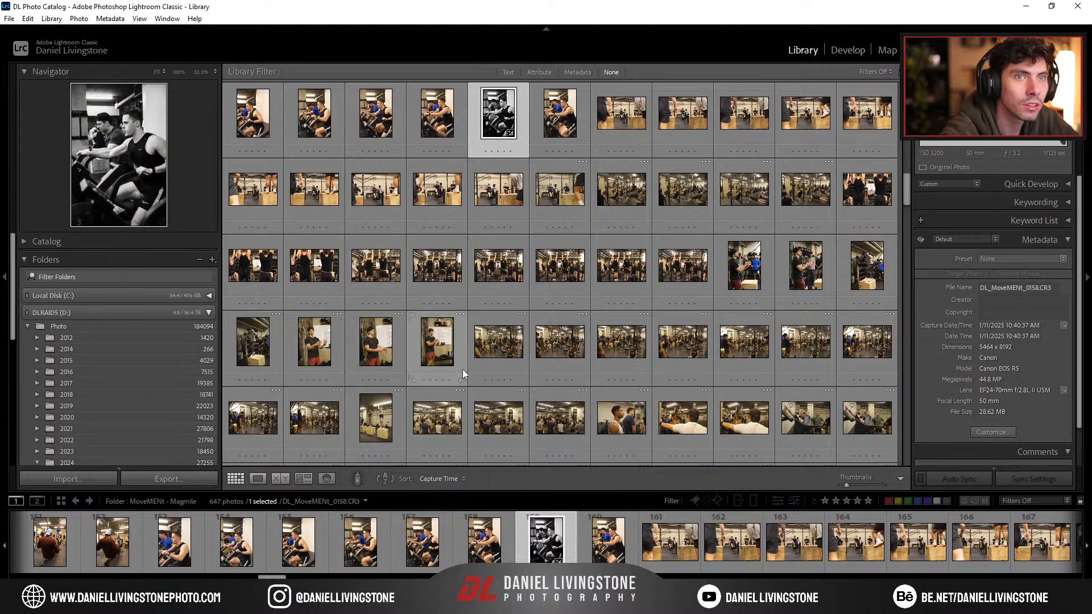
{"action": "key", "text": "ctrl+a"}
{"action": "scroll", "coordinate": [398, 296], "scroll_direction": "down", "scroll_amount": 5}
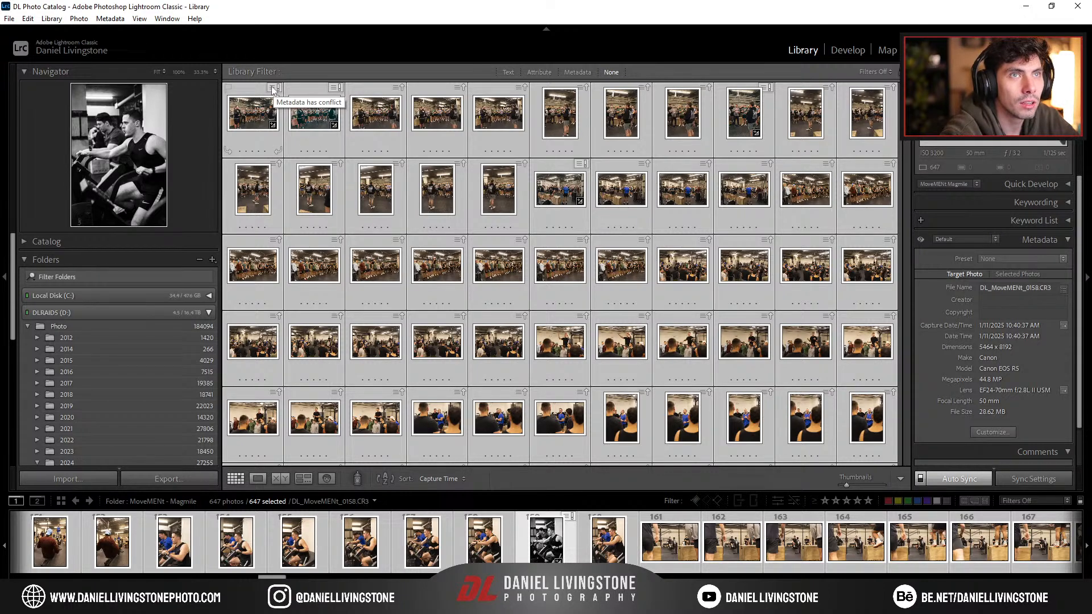
{"action": "left_click", "coordinate": [79, 18]}
{"action": "mouse_move", "coordinate": [136, 162]}
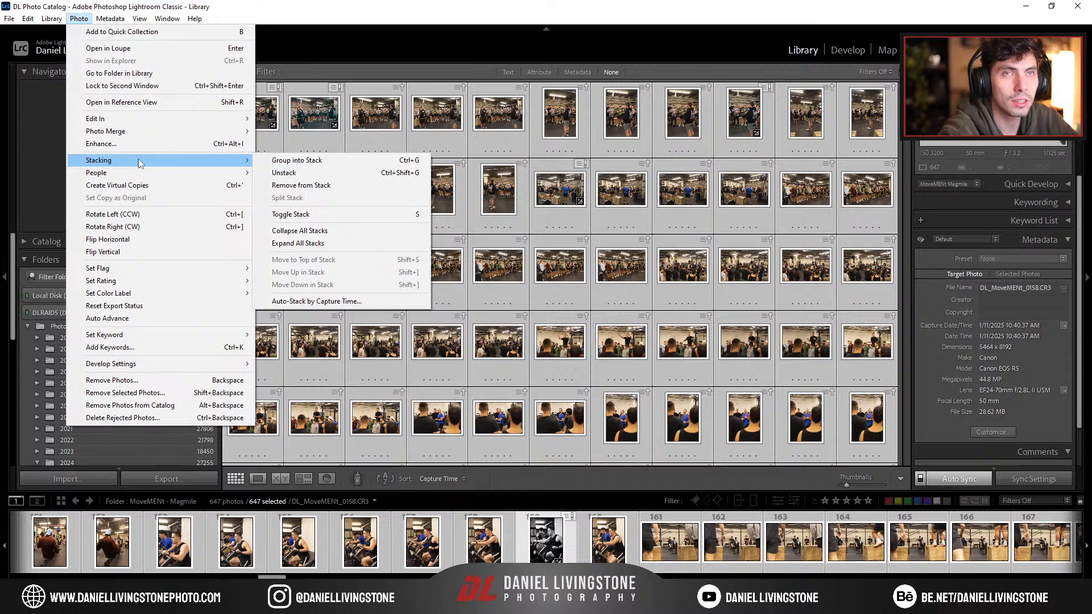
{"action": "left_click", "coordinate": [79, 18]}
{"action": "left_click", "coordinate": [110, 18]}
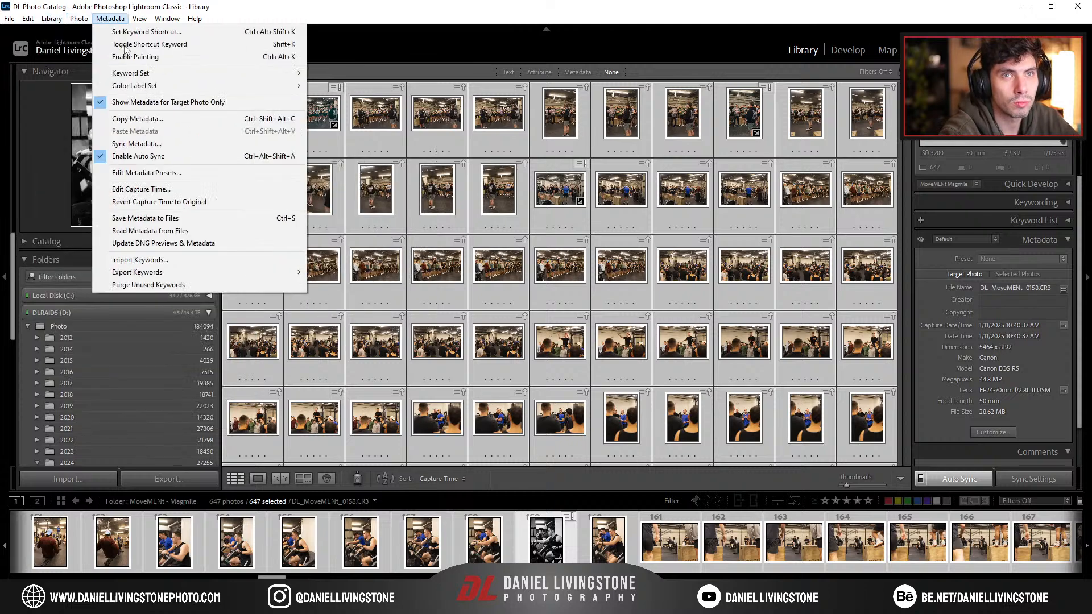
{"action": "left_click", "coordinate": [176, 230]}
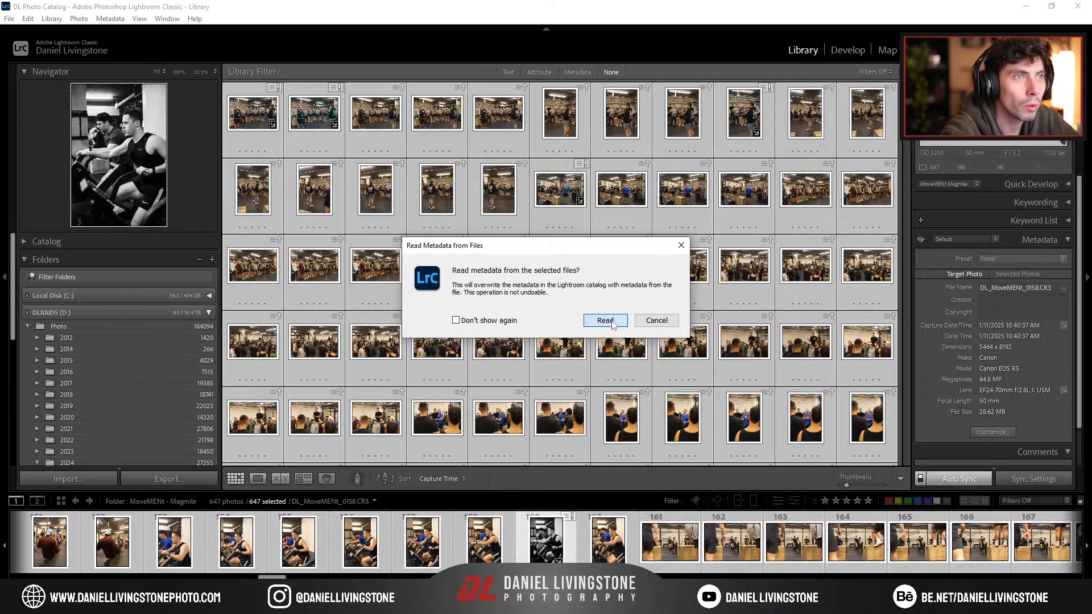
{"action": "left_click", "coordinate": [605, 321]}
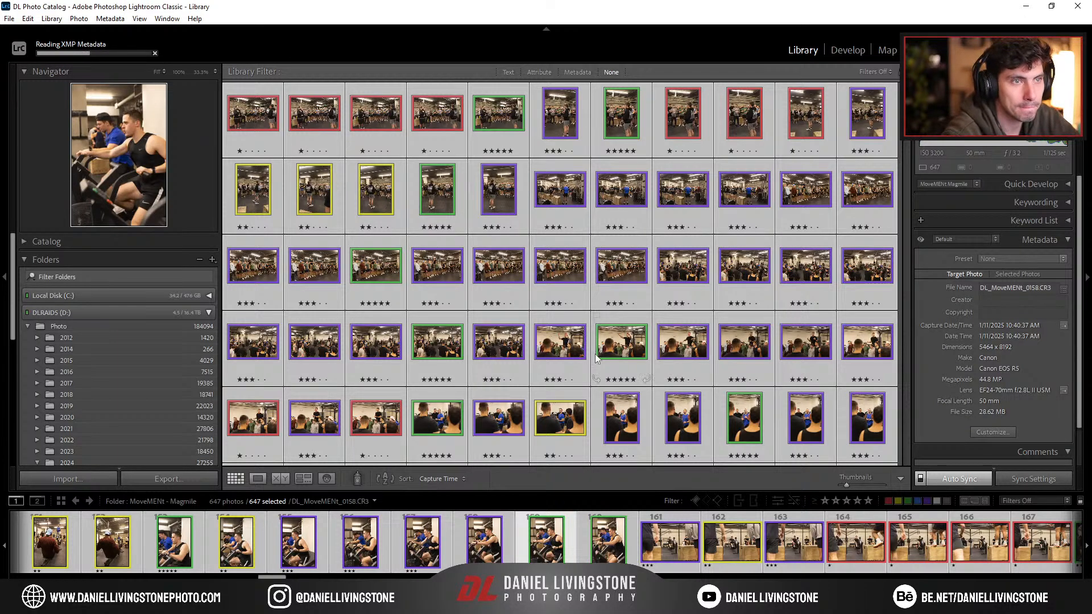
Step: Deselect the photos, filter the folder to five-star images only, and look through the filtered grid
{"action": "key", "text": "ctrl+shift+a"}
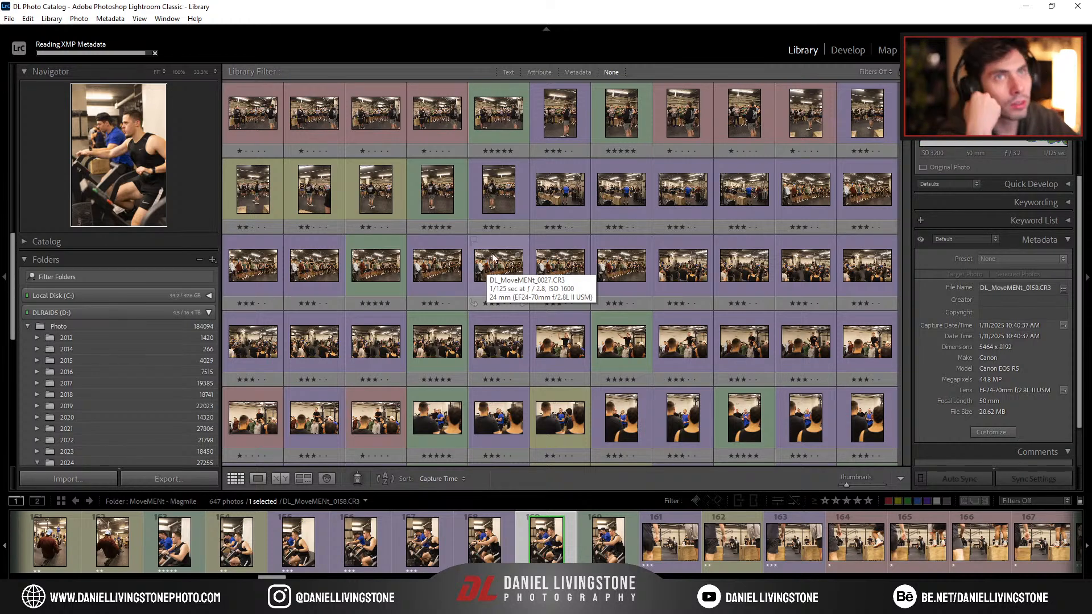
{"action": "left_click", "coordinate": [868, 501]}
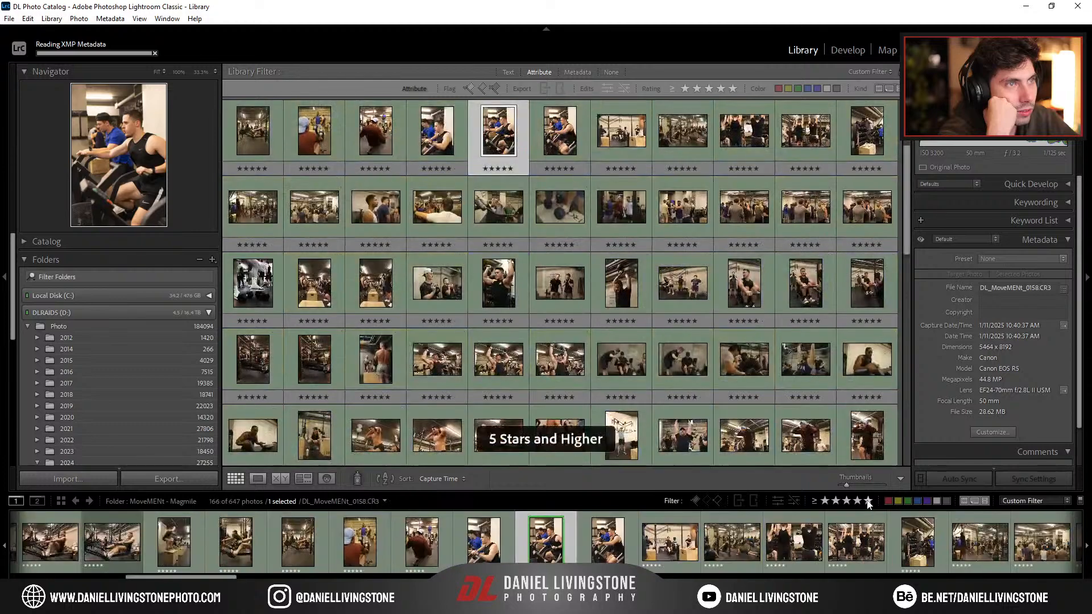
{"action": "scroll", "coordinate": [629, 356], "scroll_direction": "down", "scroll_amount": 10}
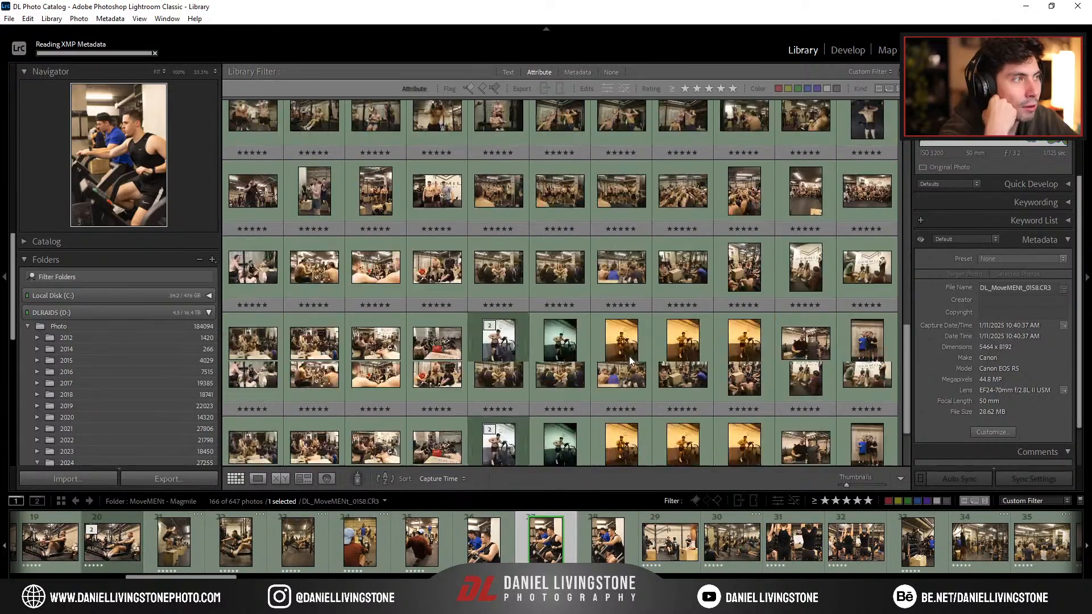
{"action": "scroll", "coordinate": [630, 356], "scroll_direction": "up", "scroll_amount": 12}
Step: Open DL_MoveMENt_0005 in the Develop module, apply the MoveMENt Magmile preset, and check the faces up close
{"action": "double_click", "coordinate": [265, 152]}
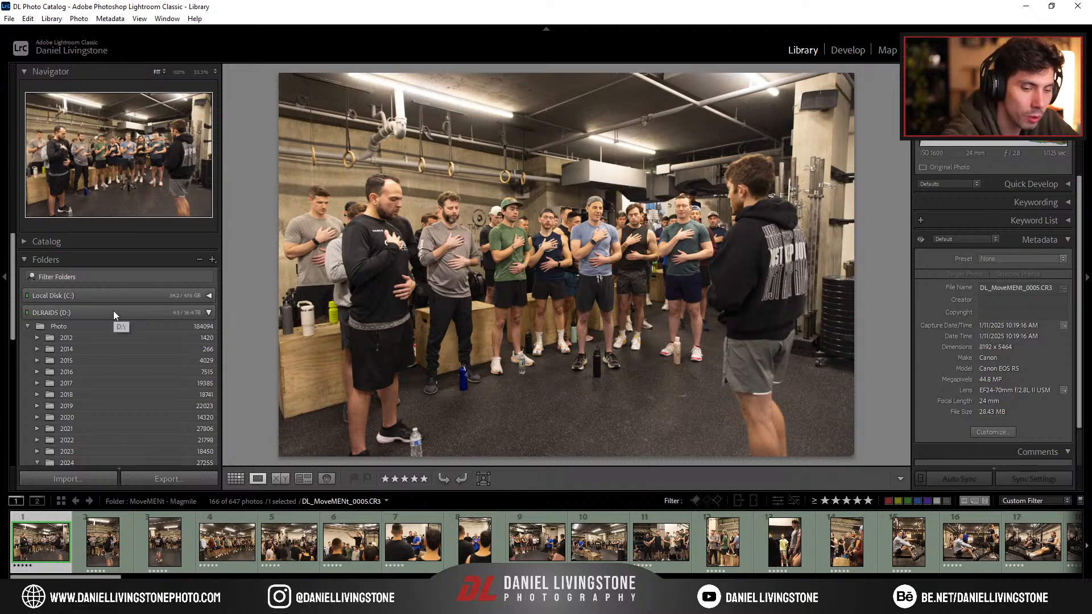
{"action": "key", "text": "d"}
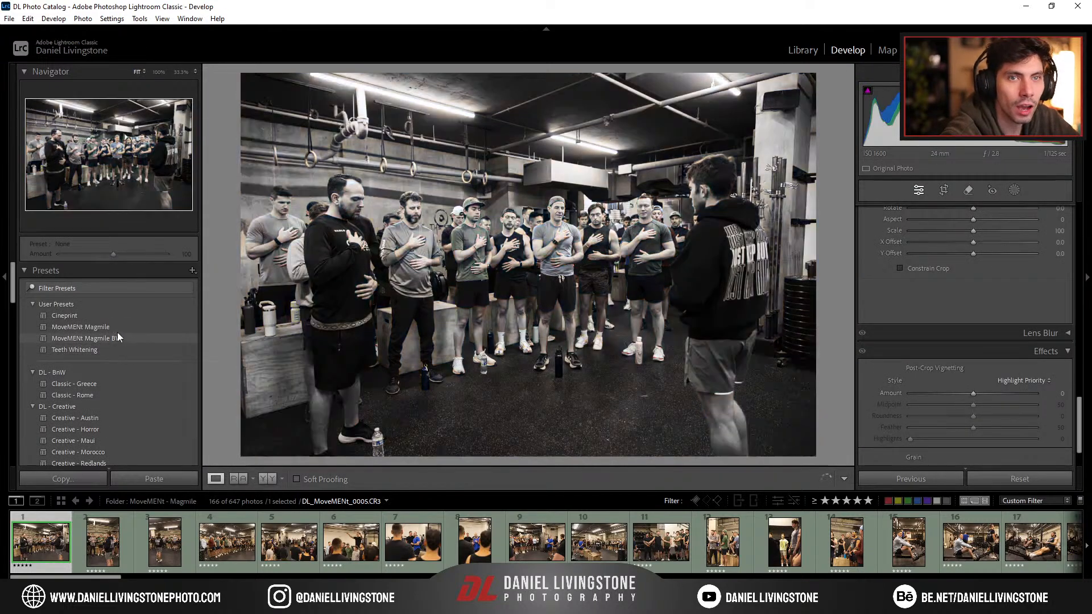
{"action": "left_click", "coordinate": [115, 329]}
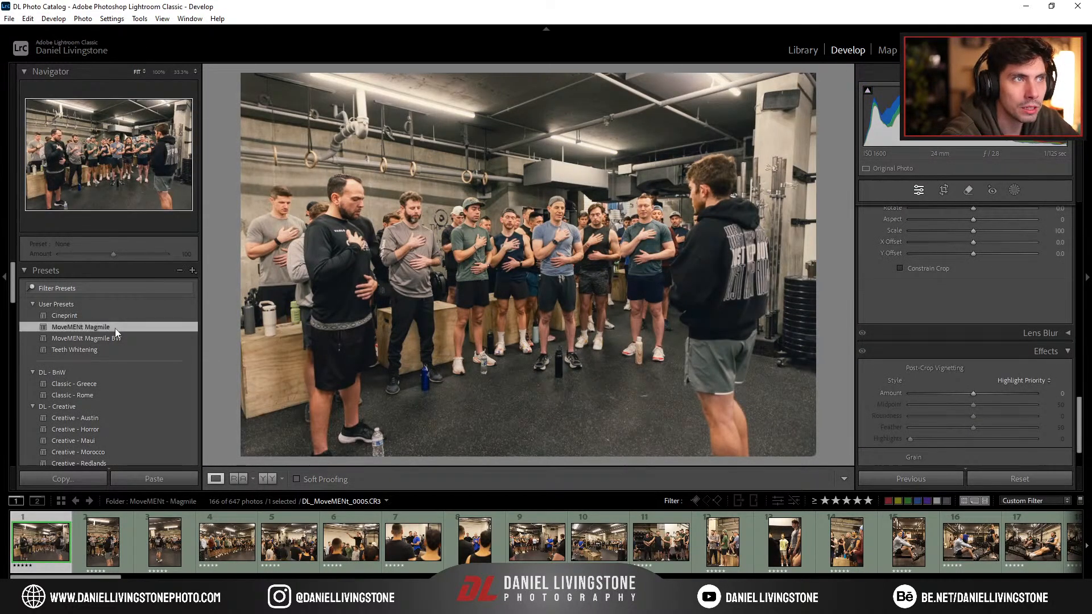
{"action": "left_click", "coordinate": [493, 218]}
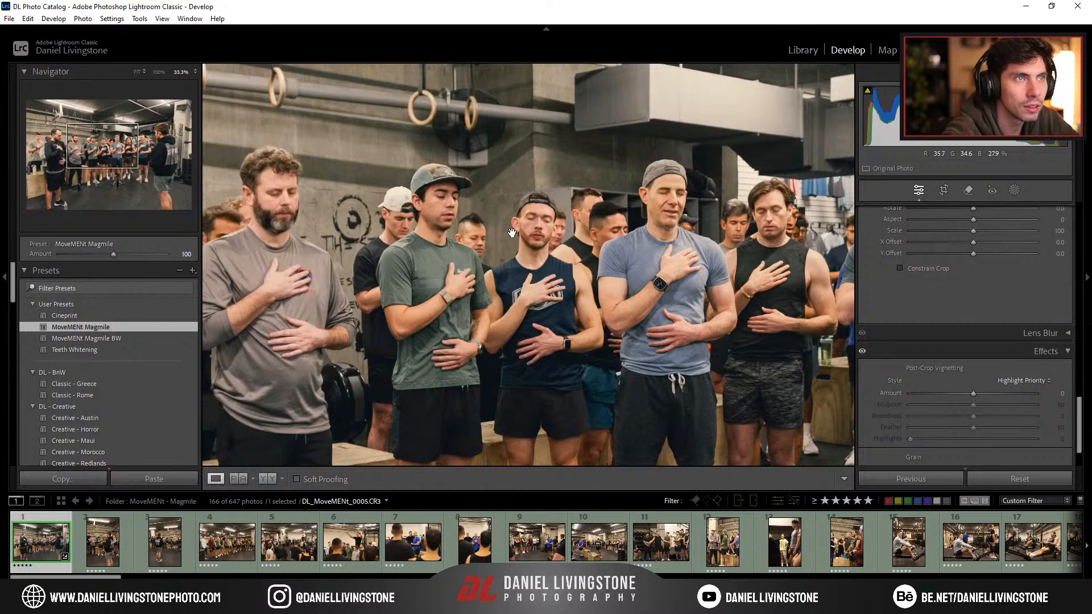
{"action": "left_click", "coordinate": [512, 233]}
Step: Try out the red saturation in the Color Mixer, undo the red hue shift of +57, and set the red hue to +48
{"action": "scroll", "coordinate": [989, 384], "scroll_direction": "up", "scroll_amount": 10}
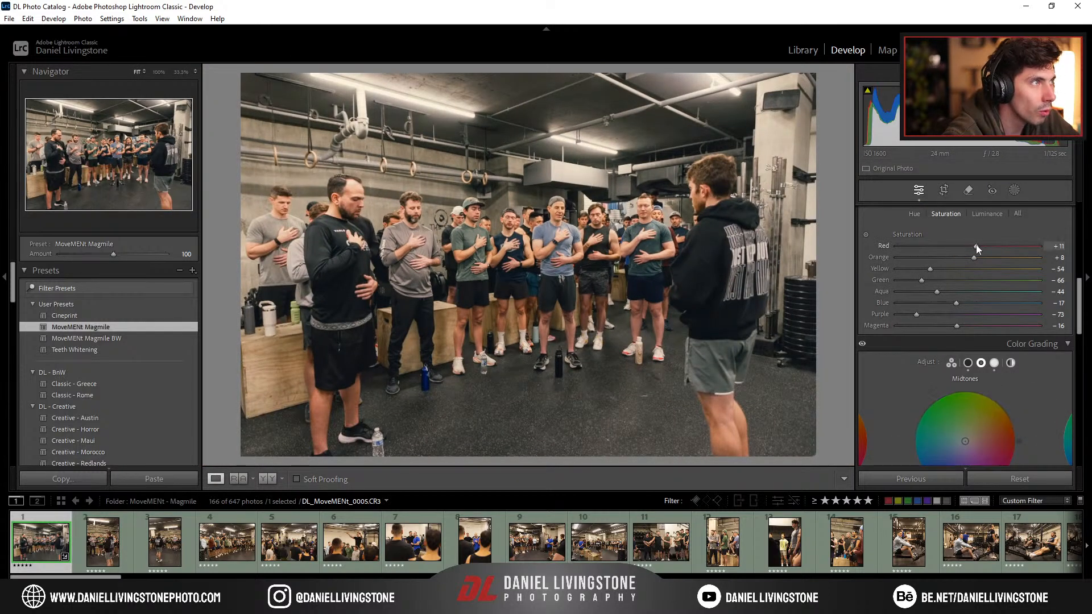
{"action": "left_click_drag", "start_coordinate": [974, 244], "coordinate": [998, 250]}
{"action": "left_click", "coordinate": [914, 214]}
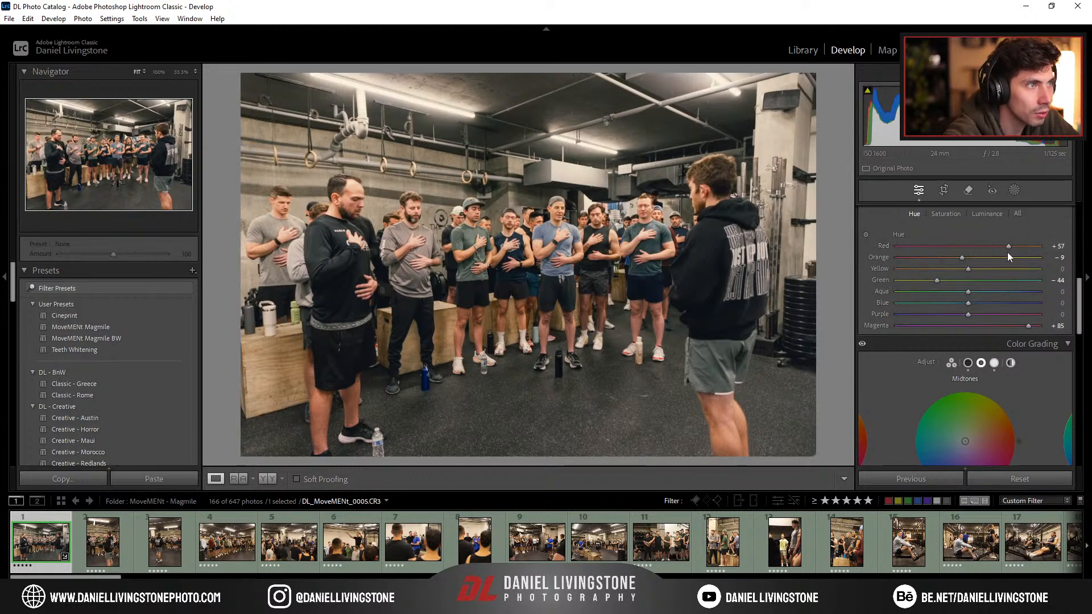
{"action": "key", "text": "ctrl+z"}
{"action": "left_click_drag", "start_coordinate": [1001, 246], "coordinate": [1005, 247]}
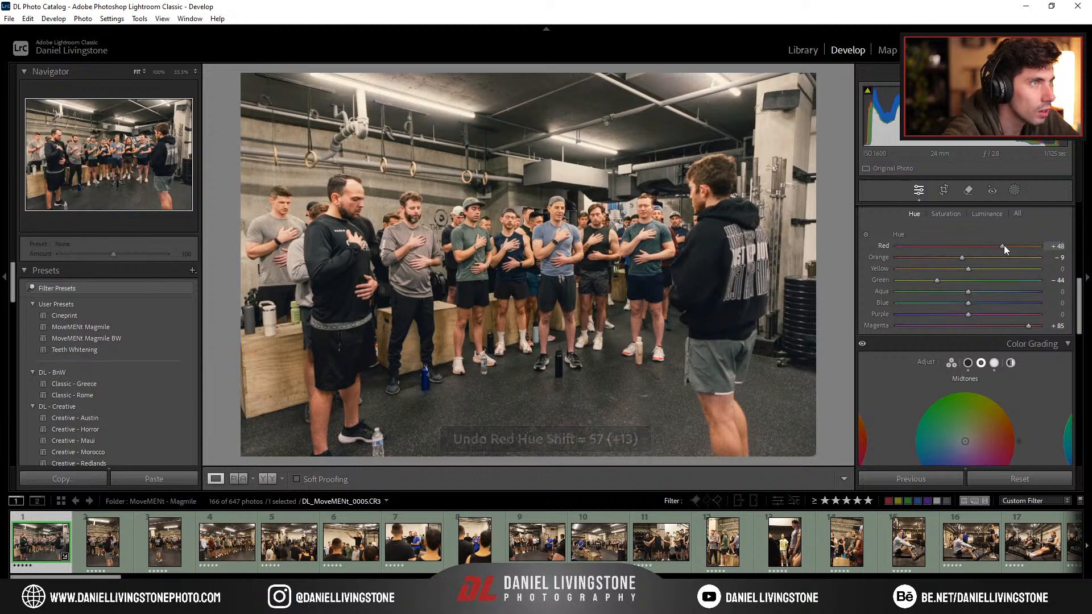
Step: Check the skin tones up close, set the orange hue to -7 and the orange saturation to +5, and return to the Basic adjustments
{"action": "left_click_drag", "start_coordinate": [648, 215], "coordinate": [674, 214]}
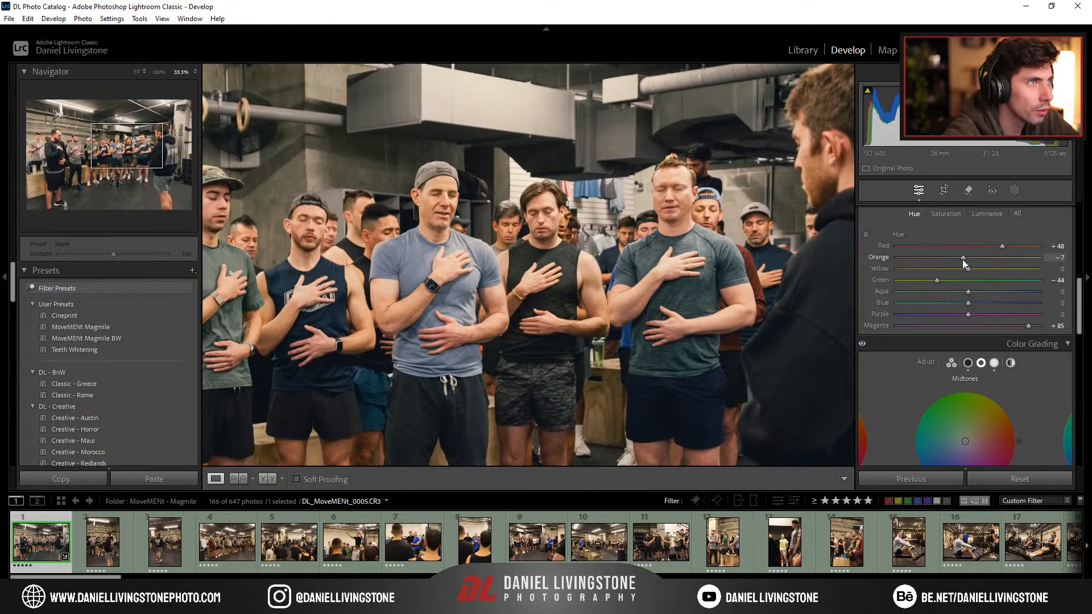
{"action": "left_click", "coordinate": [945, 214]}
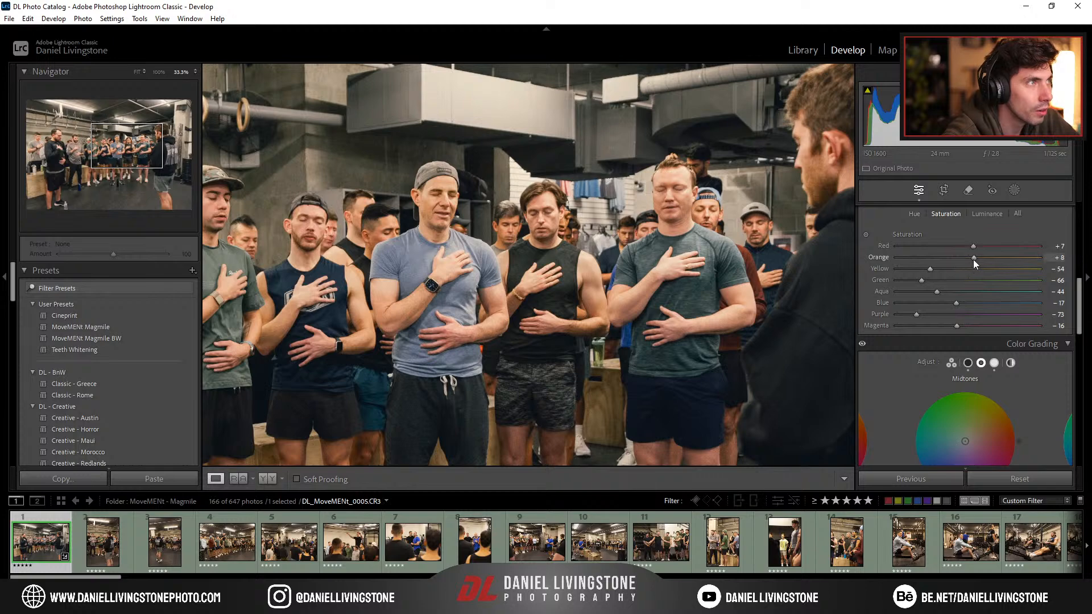
{"action": "left_click", "coordinate": [637, 251]}
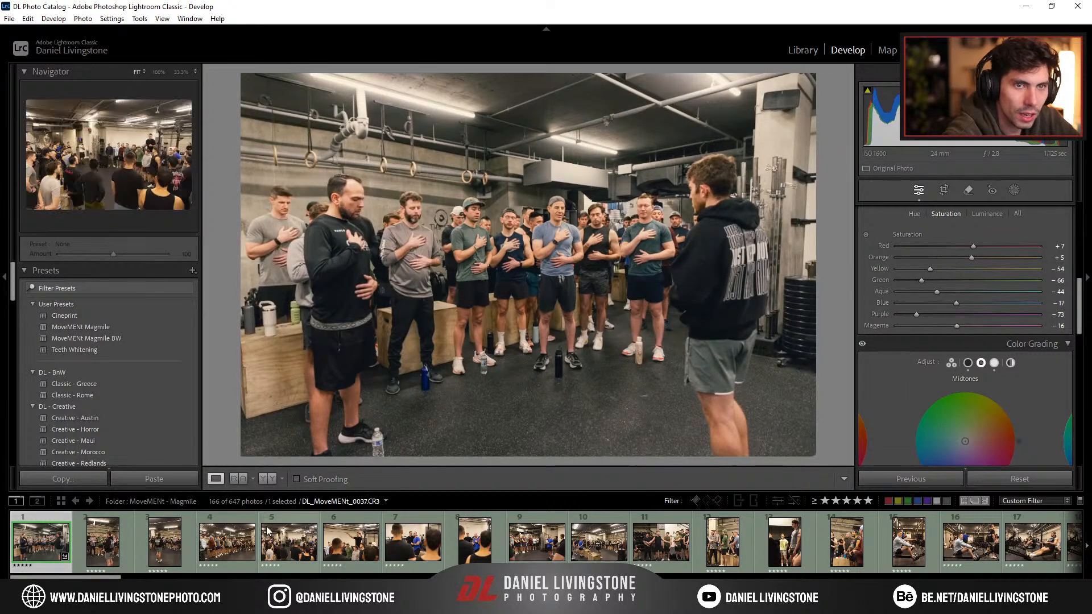
{"action": "scroll", "coordinate": [946, 351], "scroll_direction": "up", "scroll_amount": 10}
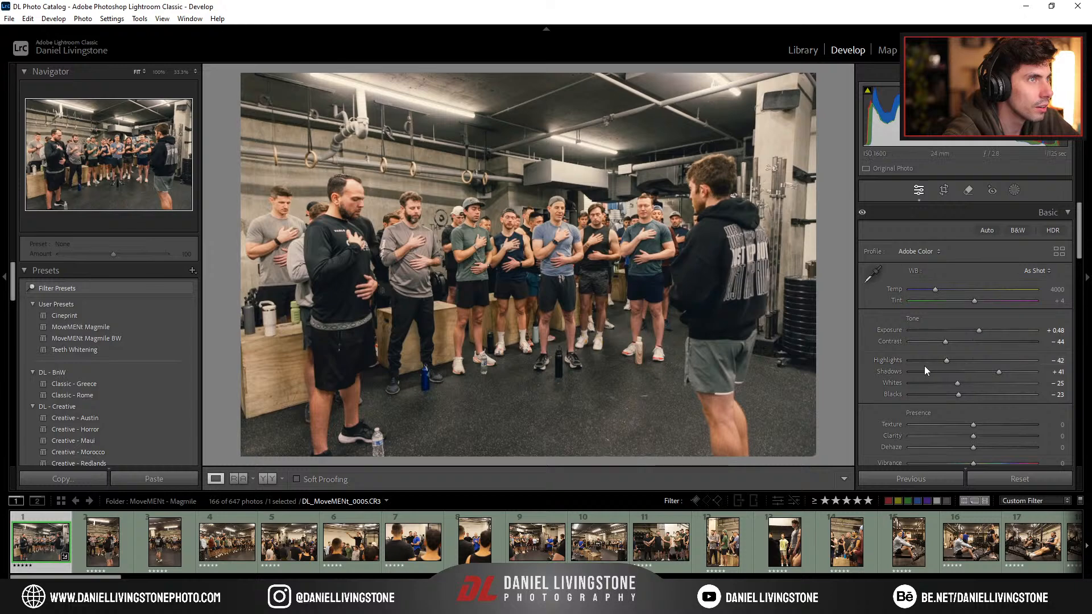
Step: Copy the develop settings of DL_MoveMENt_0005, leaving out transform, crop and masking, and paste them onto DL_MoveMENt_0068
{"action": "key", "text": "ctrl+shift+c"}
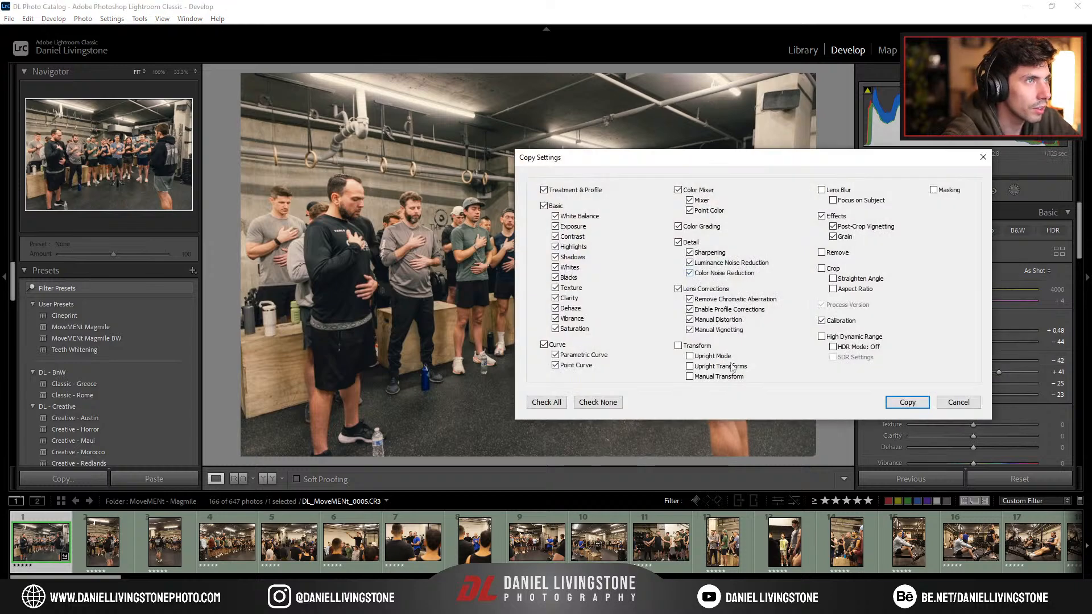
{"action": "left_click", "coordinate": [907, 402]}
{"action": "left_click", "coordinate": [722, 540]}
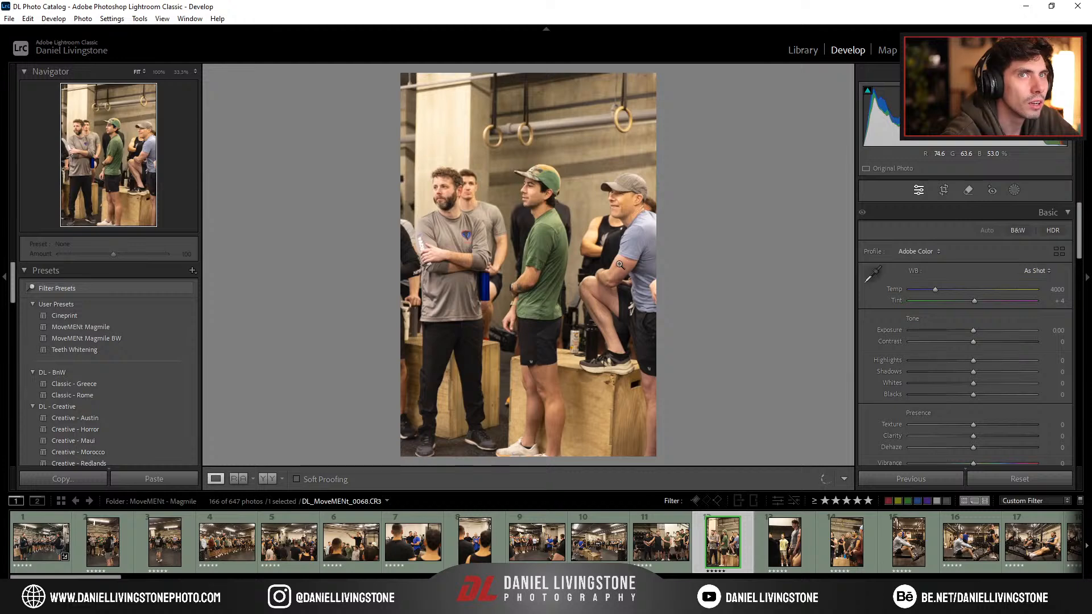
{"action": "key", "text": "ctrl+shift+v"}
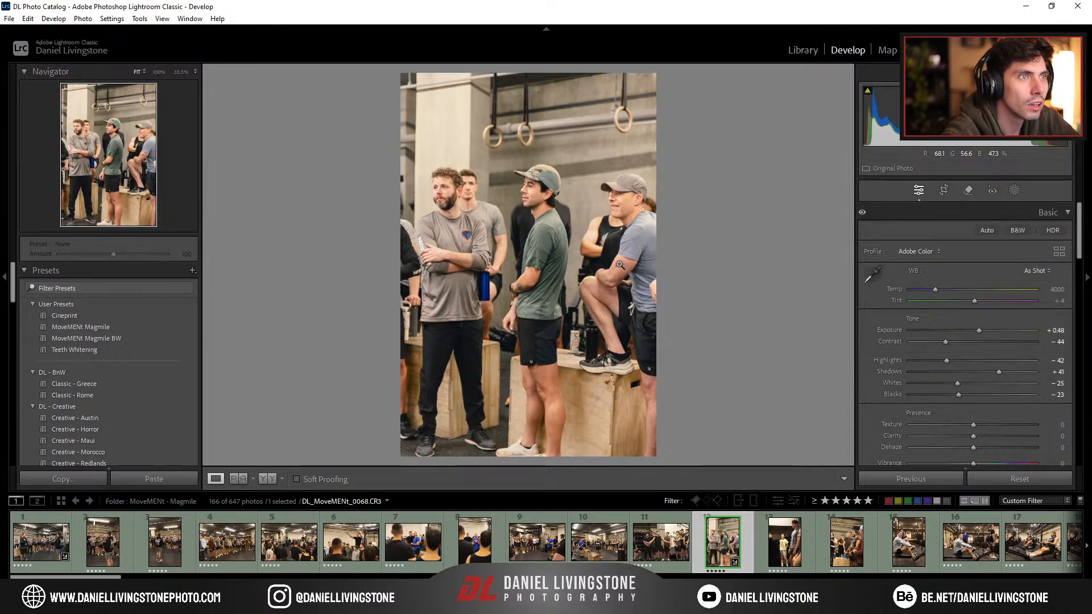
{"action": "left_click_drag", "start_coordinate": [556, 191], "coordinate": [620, 226]}
Step: Set the exposure of DL_MoveMENt_0068 to +0.29 and check the faces up close
{"action": "left_click_drag", "start_coordinate": [980, 332], "coordinate": [979, 331]}
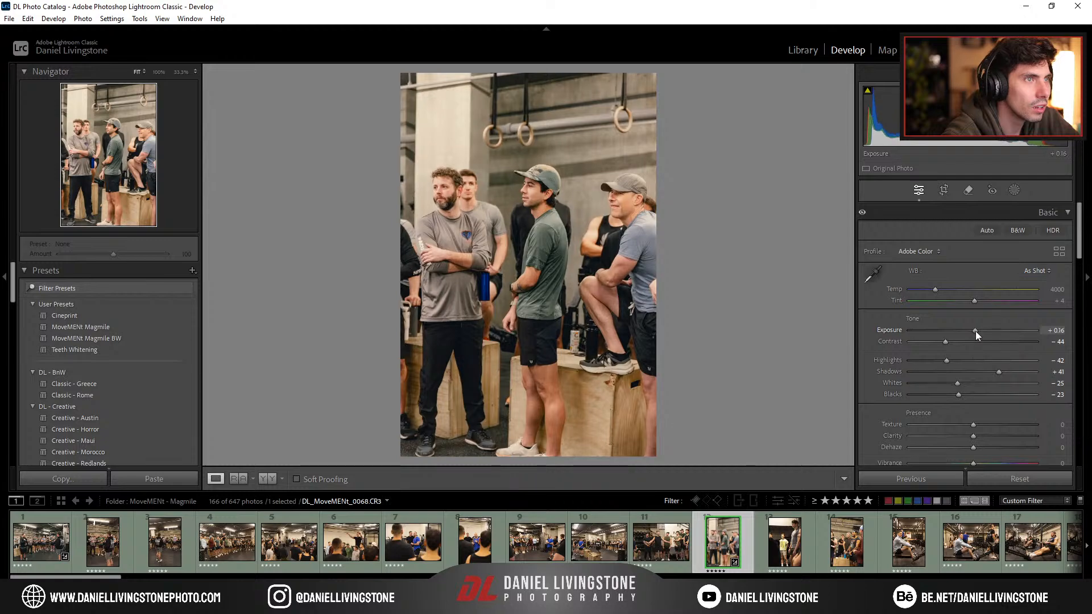
{"action": "left_click_drag", "start_coordinate": [978, 332], "coordinate": [977, 333]}
{"action": "left_click_drag", "start_coordinate": [538, 185], "coordinate": [634, 176]}
{"action": "left_click_drag", "start_coordinate": [522, 176], "coordinate": [640, 186]}
Step: In the Color Mixer, set the red hue to +61 and reset the orange hue to 0
{"action": "scroll", "coordinate": [1033, 316], "scroll_direction": "down", "scroll_amount": 10}
{"action": "left_click", "coordinate": [915, 219]}
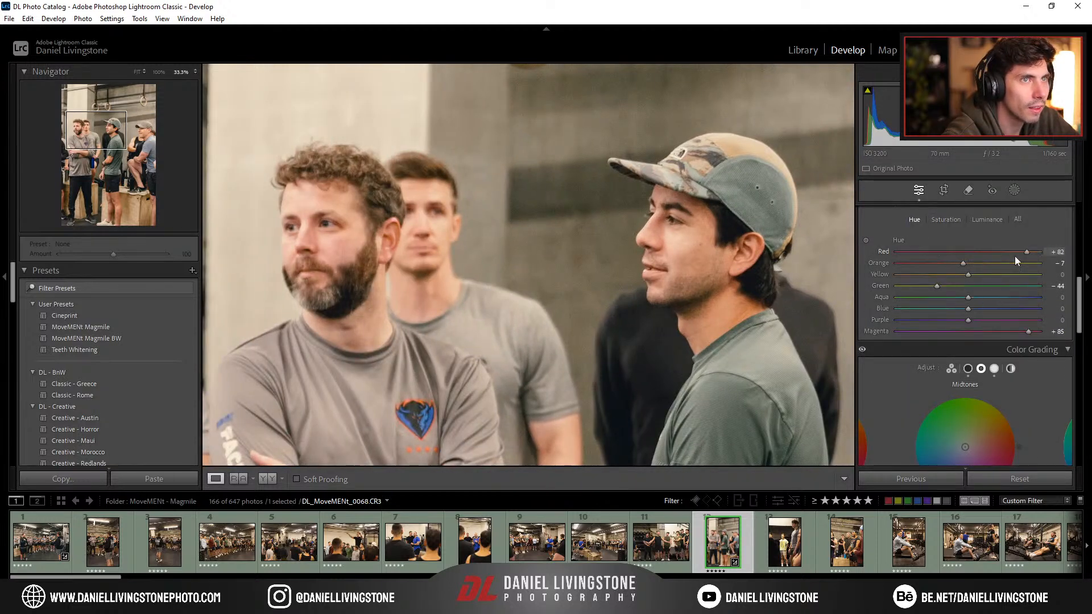
{"action": "left_click_drag", "start_coordinate": [1032, 255], "coordinate": [969, 266]}
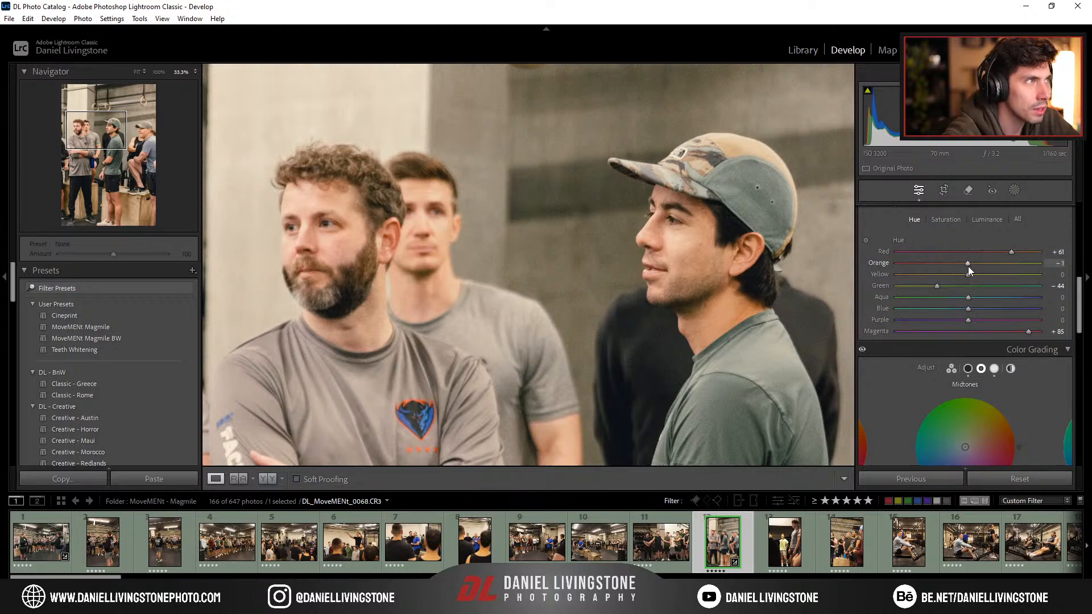
{"action": "double_click", "coordinate": [967, 265]}
{"action": "key", "text": "z"}
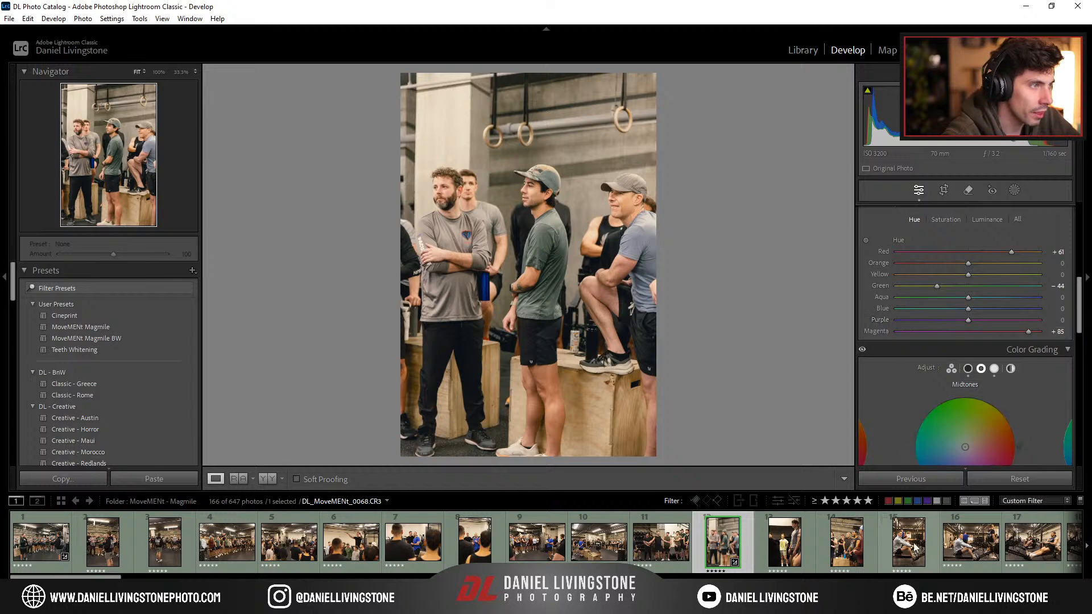
Step: Copy the adjusted settings from DL_MoveMENt_0068 onto the darker rowing photo DL_MoveMENt_0286
{"action": "left_click", "coordinate": [844, 545]}
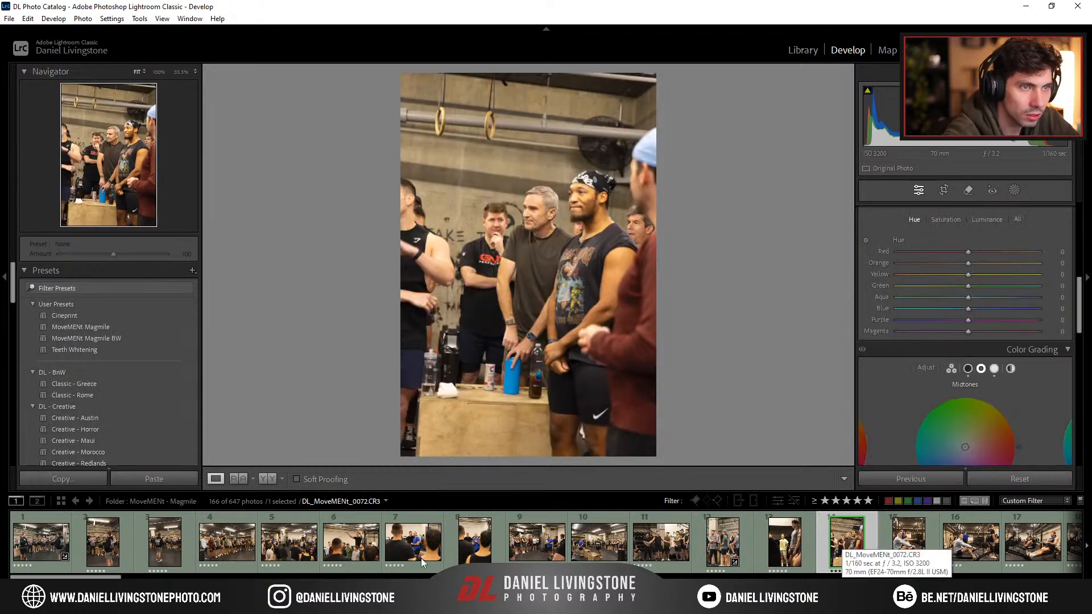
{"action": "scroll", "coordinate": [391, 551], "scroll_direction": "down", "scroll_amount": 5}
{"action": "scroll", "coordinate": [391, 551], "scroll_direction": "down", "scroll_amount": 5}
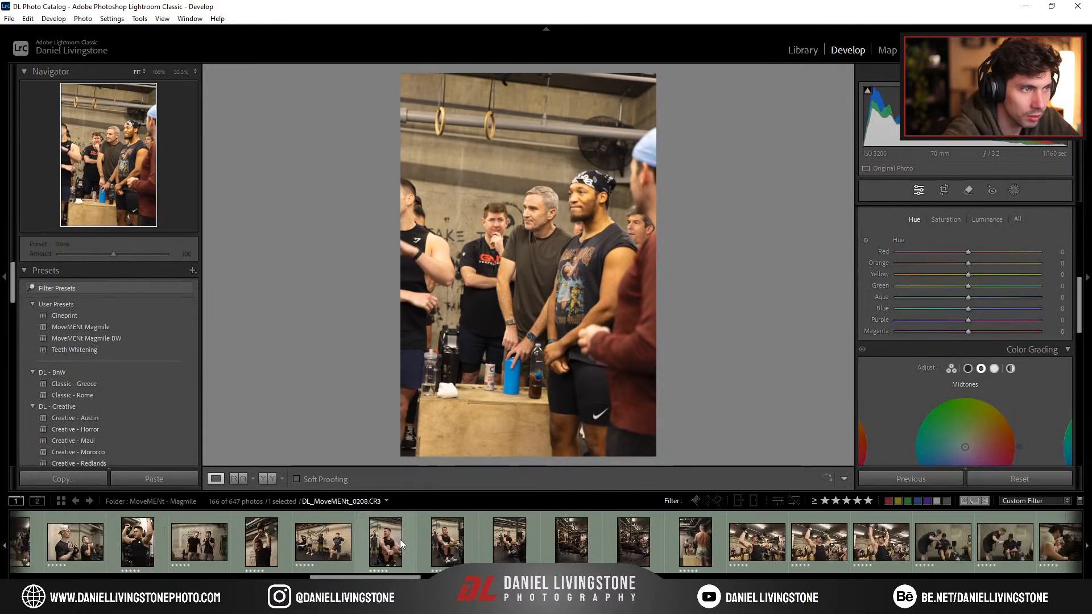
{"action": "left_click", "coordinate": [640, 542]}
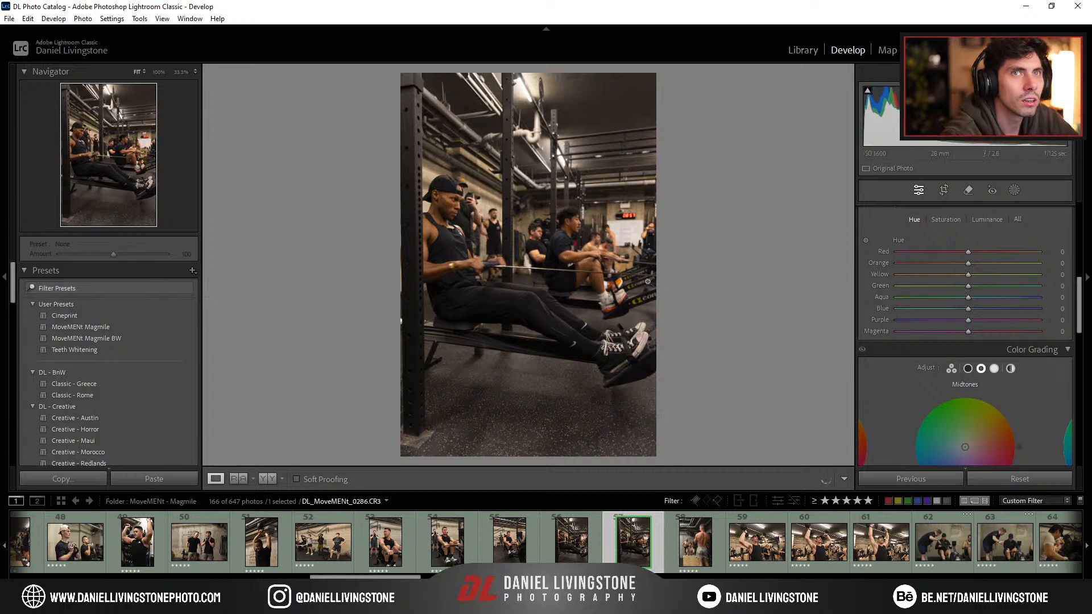
{"action": "key", "text": "ctrl+shift+v"}
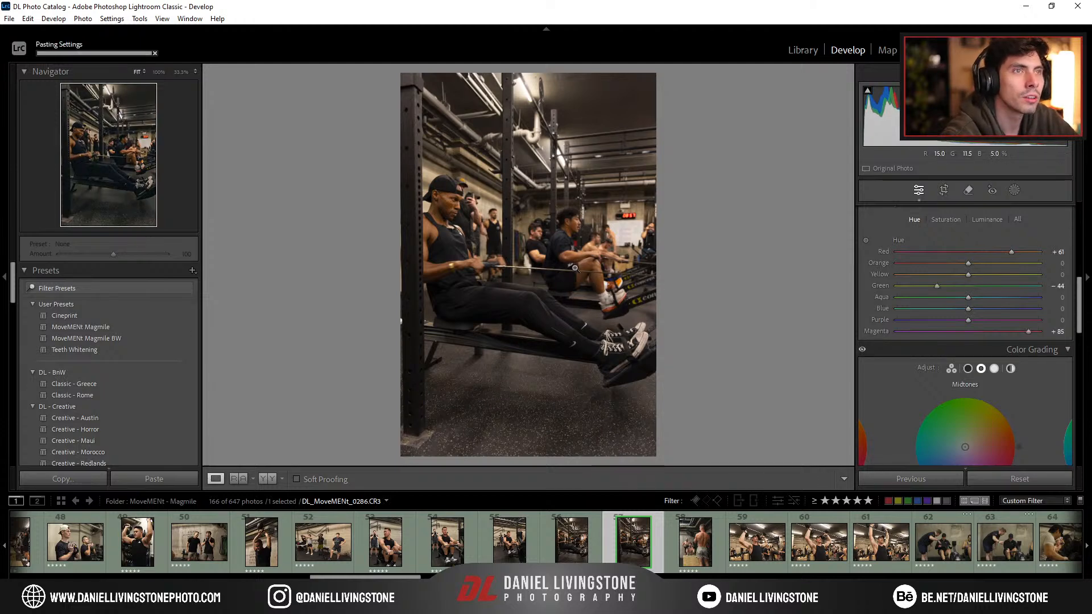
Step: Set the rowing photo's exposure to +1.34 and shadows to +45, checking the rower up close
{"action": "scroll", "coordinate": [986, 303], "scroll_direction": "up", "scroll_amount": 5}
{"action": "left_click_drag", "start_coordinate": [976, 329], "coordinate": [988, 333]}
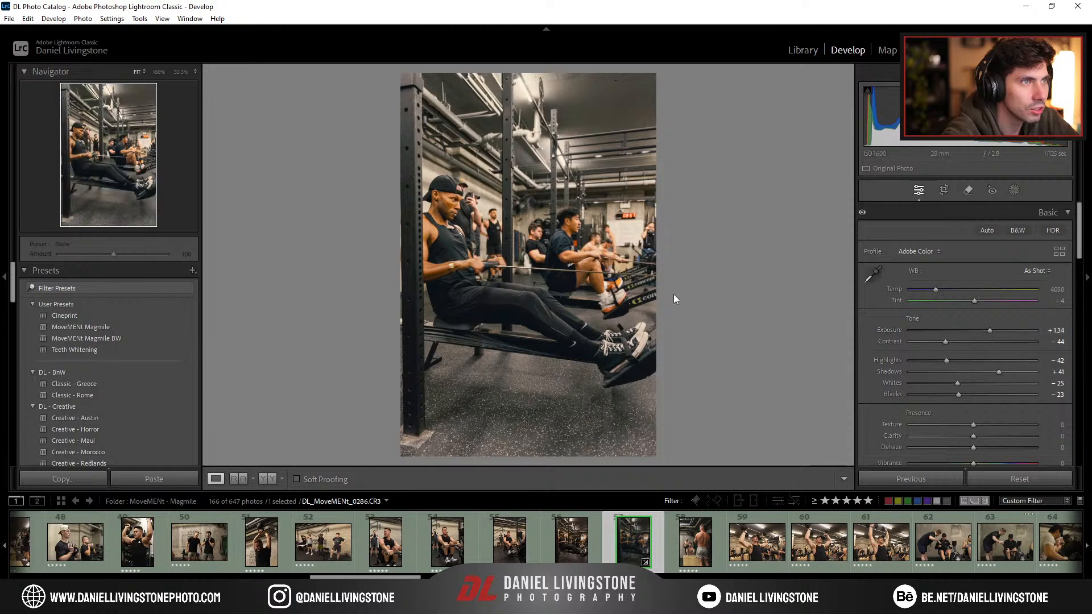
{"action": "left_click", "coordinate": [472, 217]}
{"action": "left_click", "coordinate": [470, 215]}
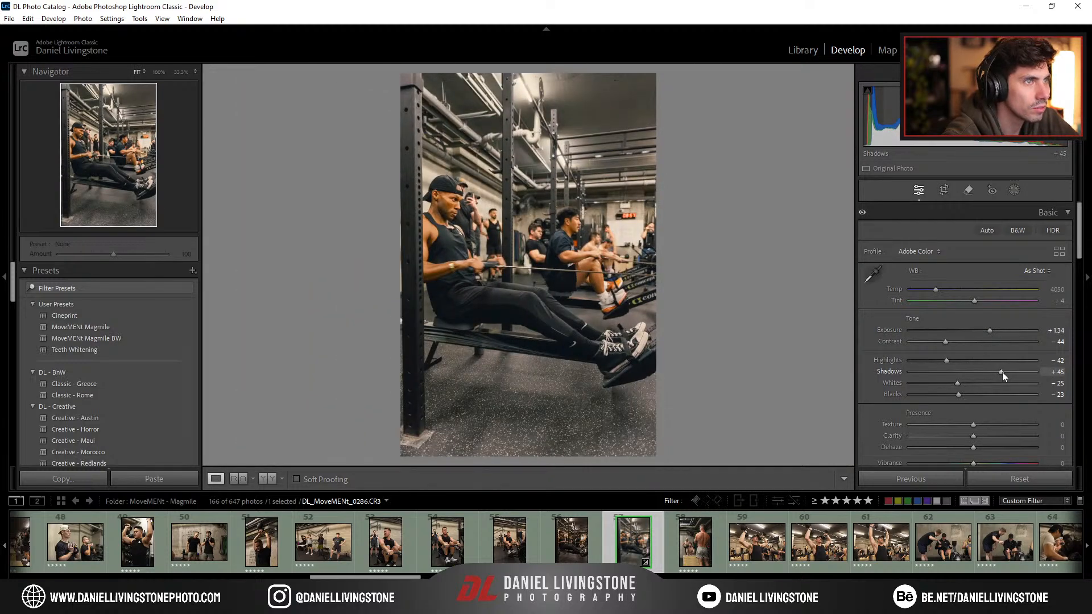
Step: Select all photos from DL_MoveMENt_0007 through the last one in the filmstrip and paste the copied settings onto them
{"action": "scroll", "coordinate": [640, 542], "scroll_direction": "up", "scroll_amount": 3}
{"action": "scroll", "coordinate": [640, 542], "scroll_direction": "up", "scroll_amount": 10}
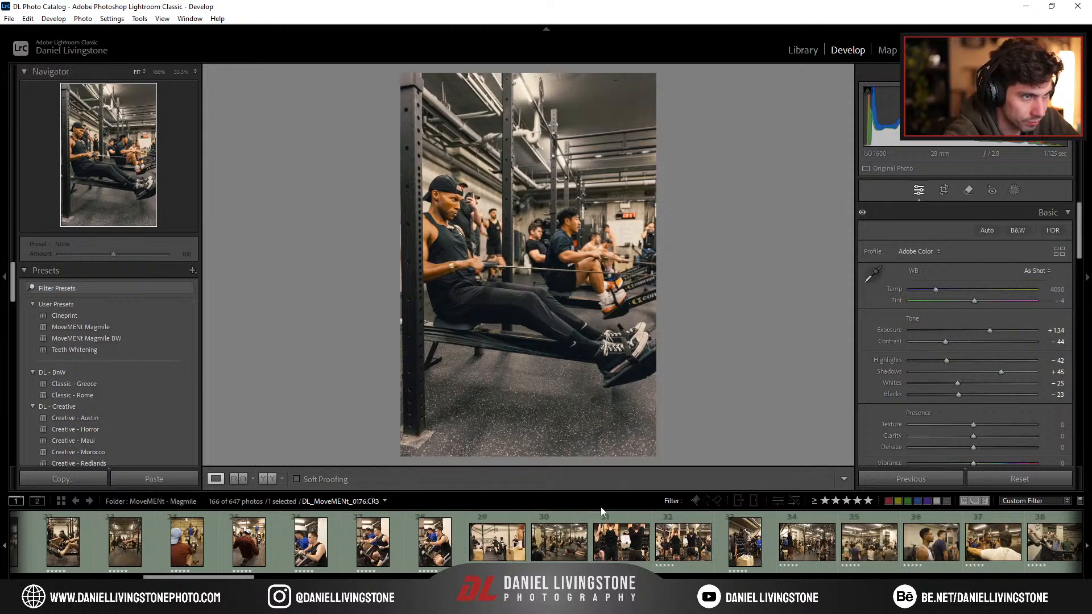
{"action": "left_click", "coordinate": [105, 542]}
{"action": "scroll", "coordinate": [209, 539], "scroll_direction": "down", "scroll_amount": 20}
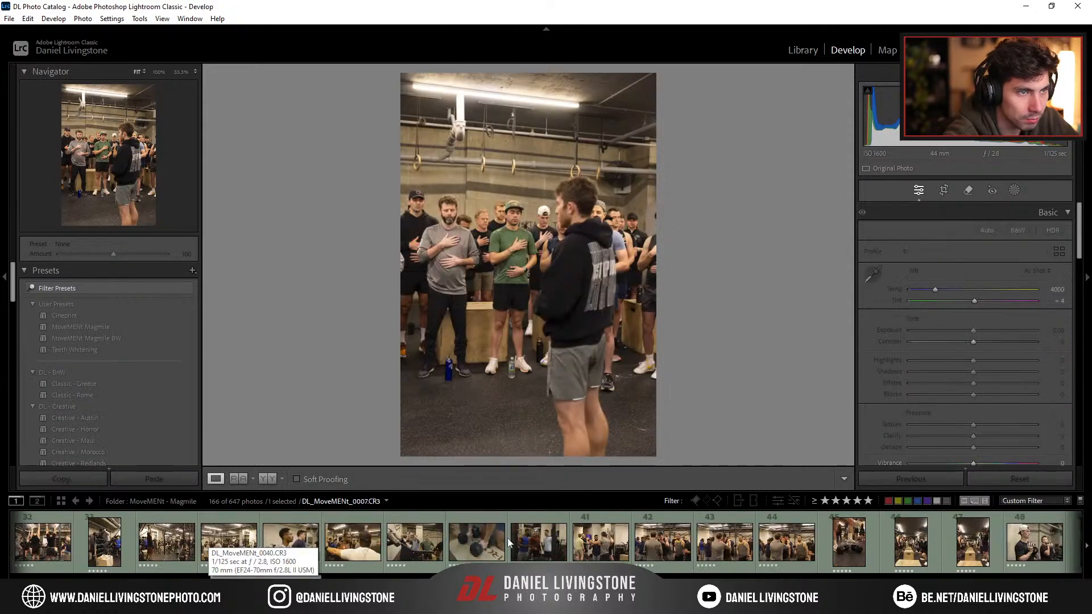
{"action": "scroll", "coordinate": [869, 554], "scroll_direction": "up", "scroll_amount": 2}
{"action": "scroll", "coordinate": [968, 538], "scroll_direction": "down", "scroll_amount": 5}
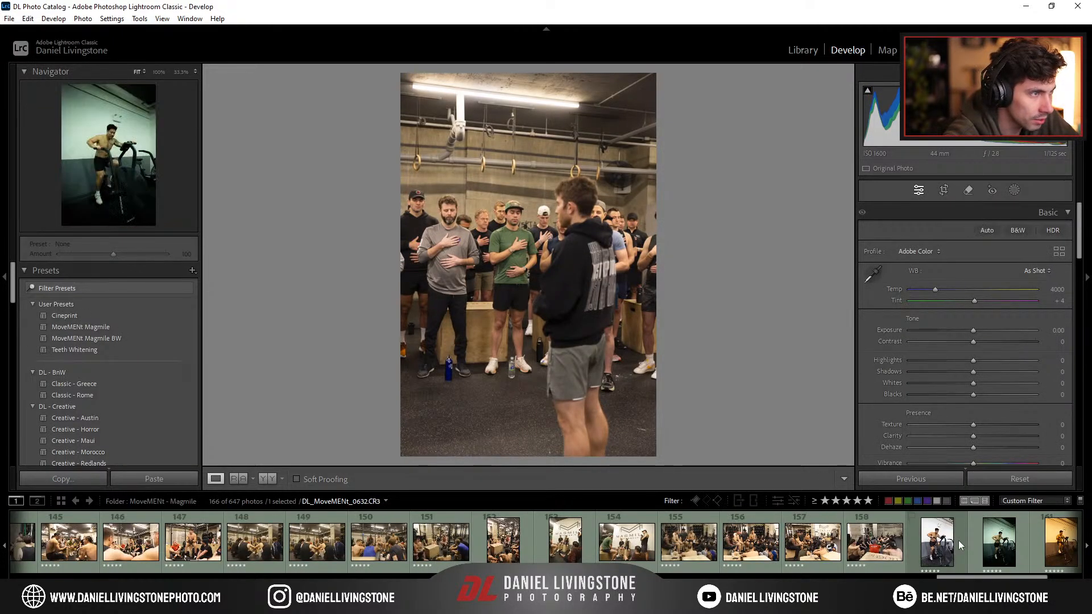
{"action": "left_click", "coordinate": [552, 547], "text": "shift"}
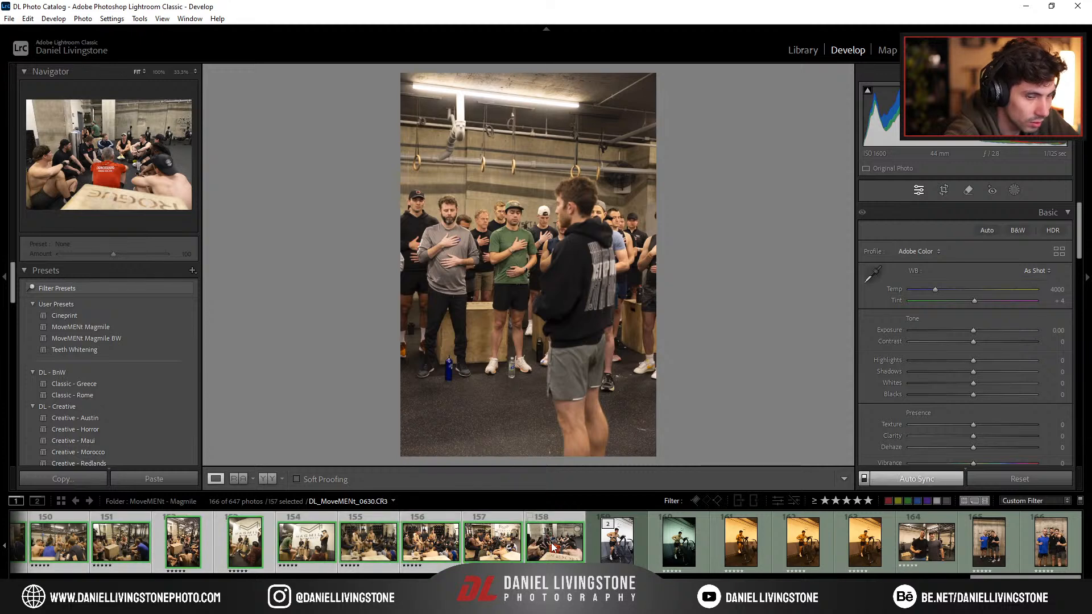
{"action": "key", "text": "ctrl+shift+v"}
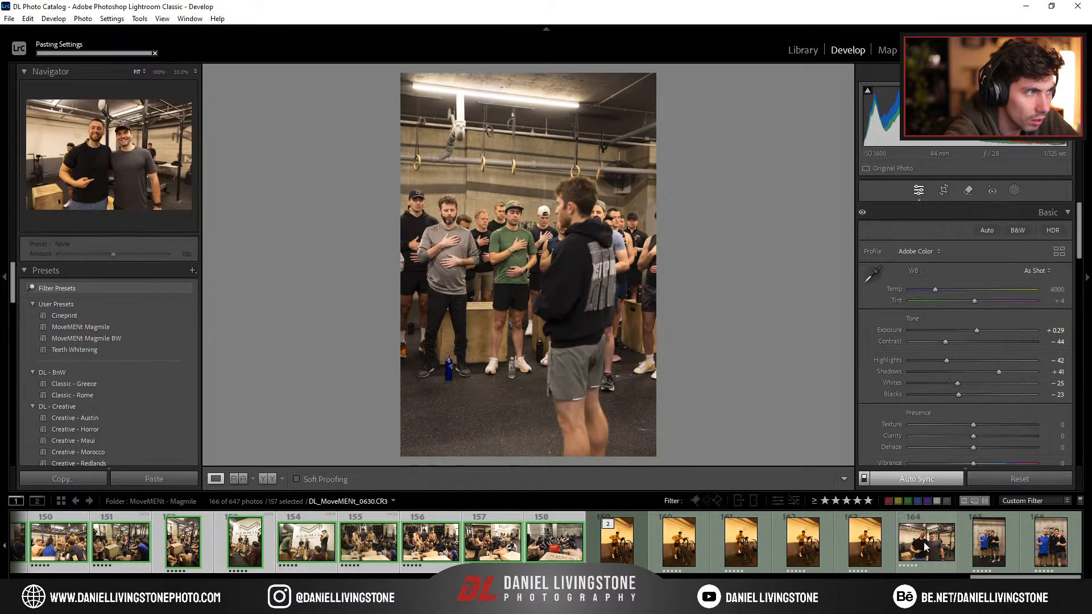
{"action": "left_click", "coordinate": [1031, 546], "text": "shift"}
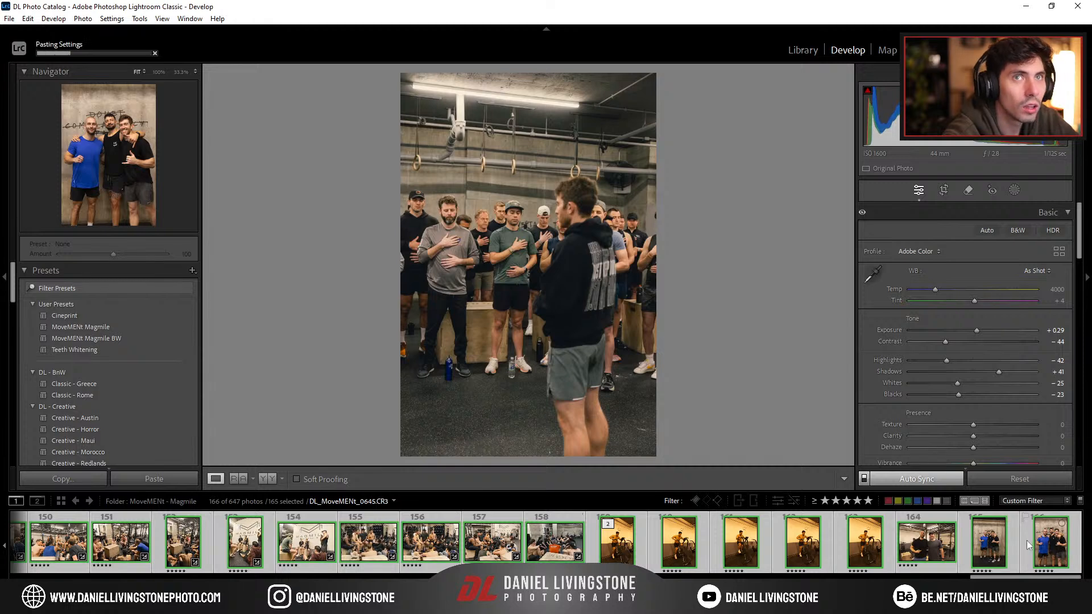
{"action": "key", "text": "ctrl+shift+v"}
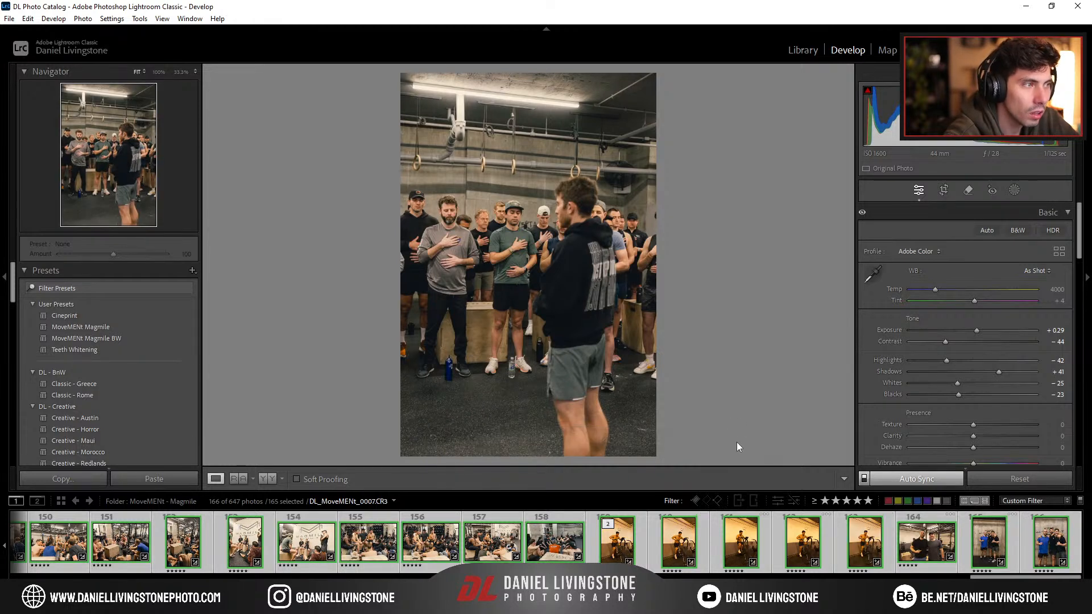
Step: Select the five orange-tinted exercise bike photos and reset their develop settings
{"action": "left_click", "coordinate": [620, 541]}
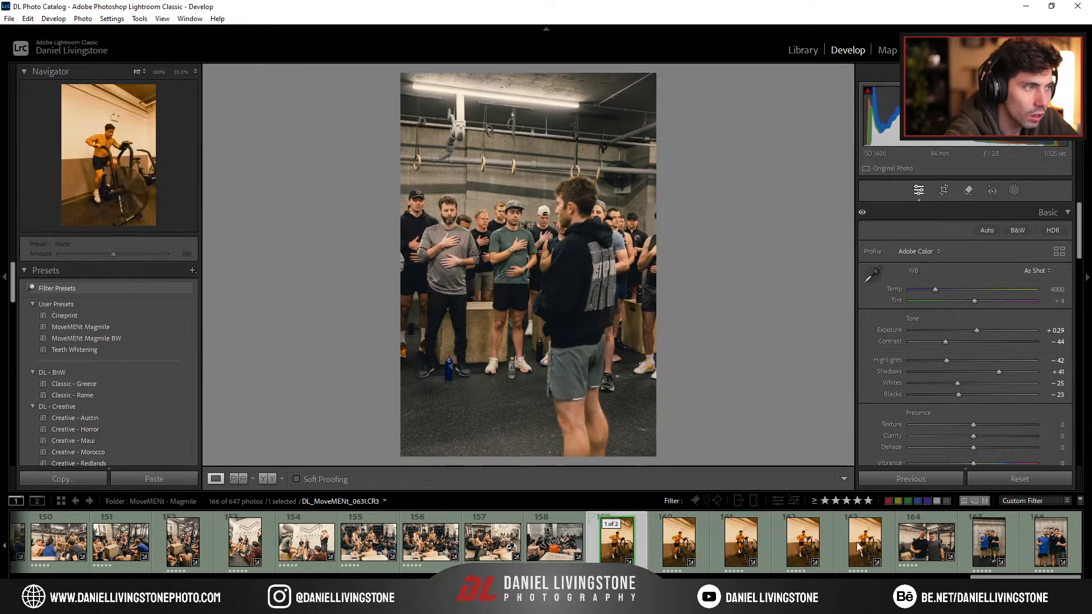
{"action": "left_click", "coordinate": [853, 541], "text": "shift"}
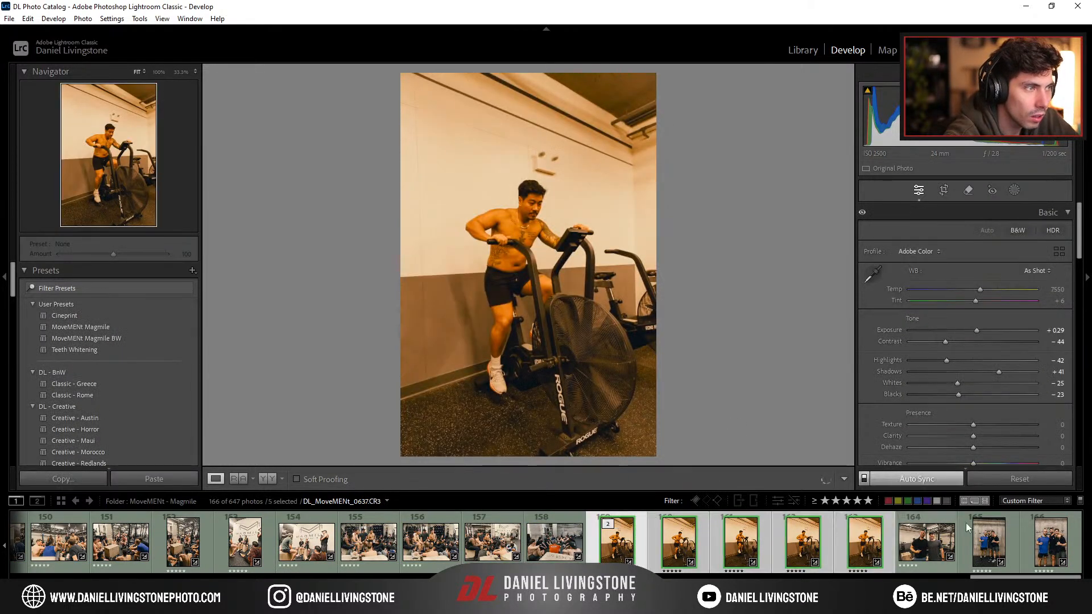
{"action": "left_click", "coordinate": [1022, 480]}
Step: Compare the five exercise bike photos and lower all except DL_MoveMENt_0632 to a three-star rating
{"action": "left_click", "coordinate": [646, 542]}
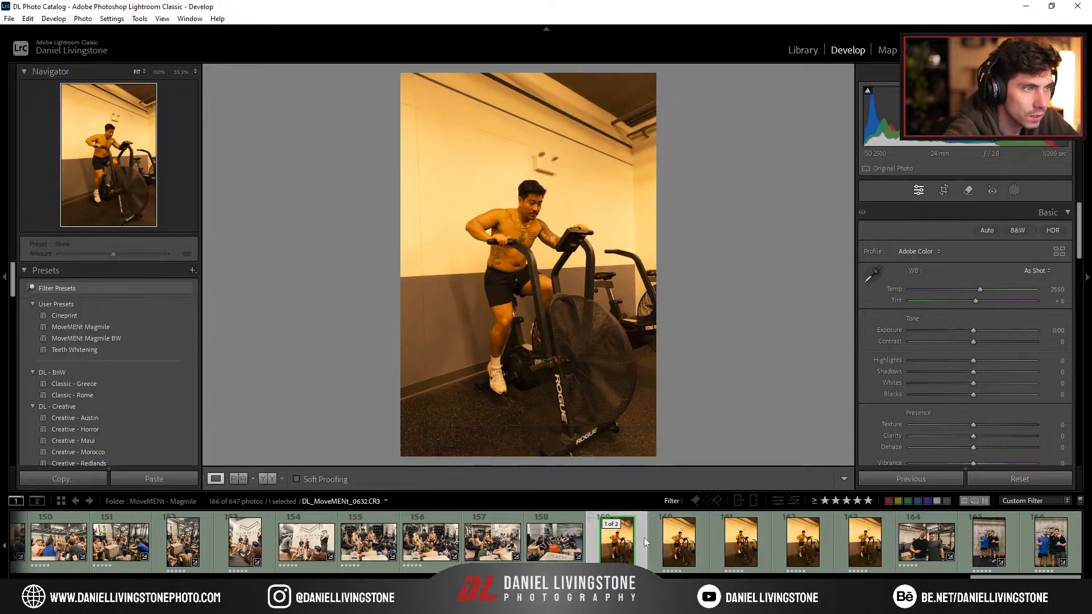
{"action": "key", "text": "Right"}
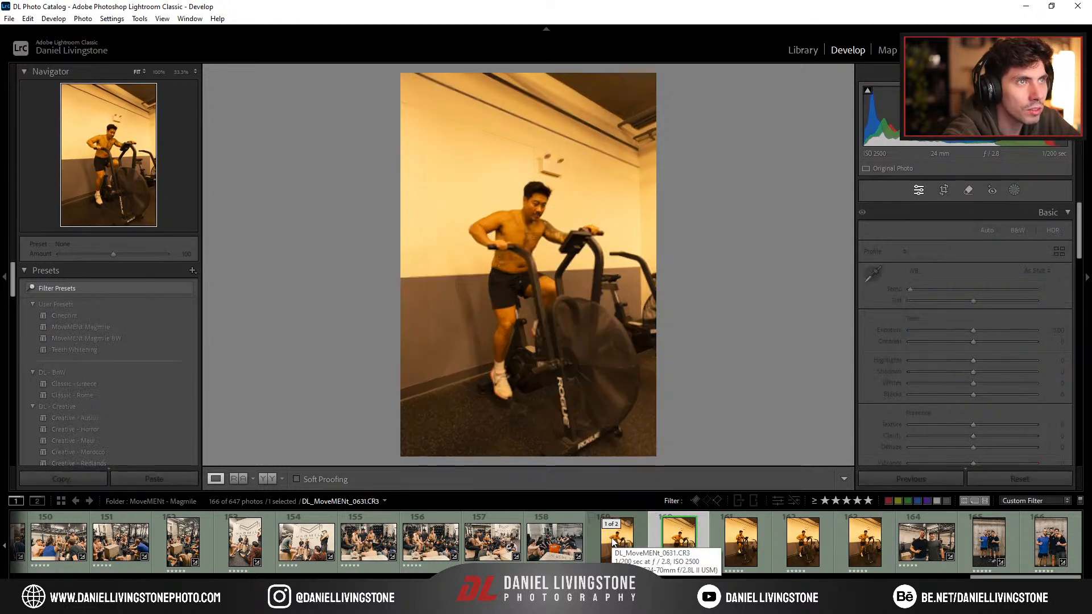
{"action": "key", "text": "3"}
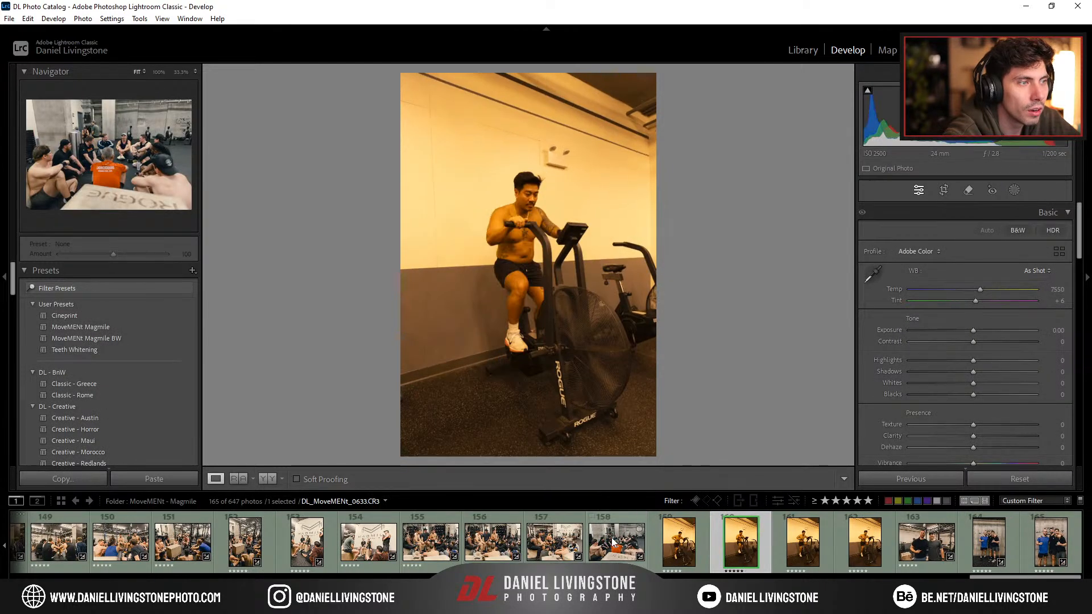
{"action": "key", "text": "3"}
{"action": "key", "text": "3"}
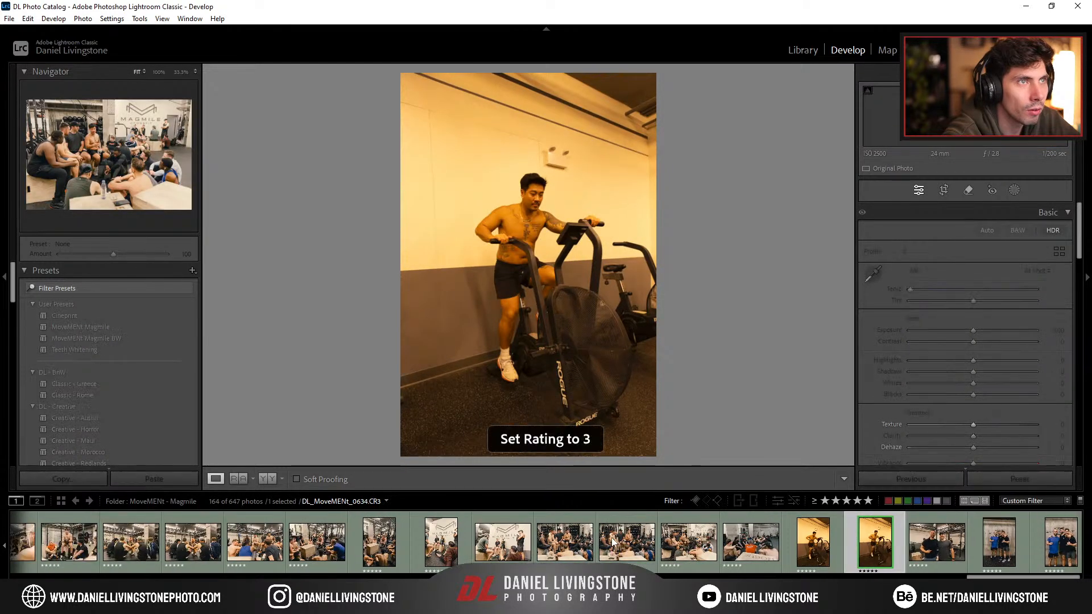
{"action": "key", "text": "Left"}
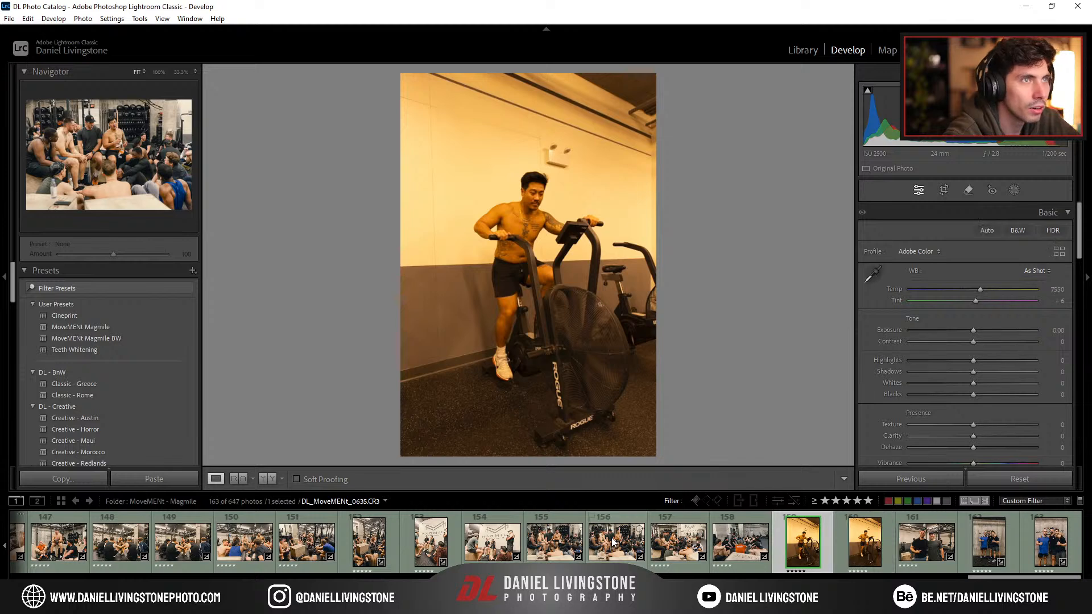
{"action": "key", "text": "Right"}
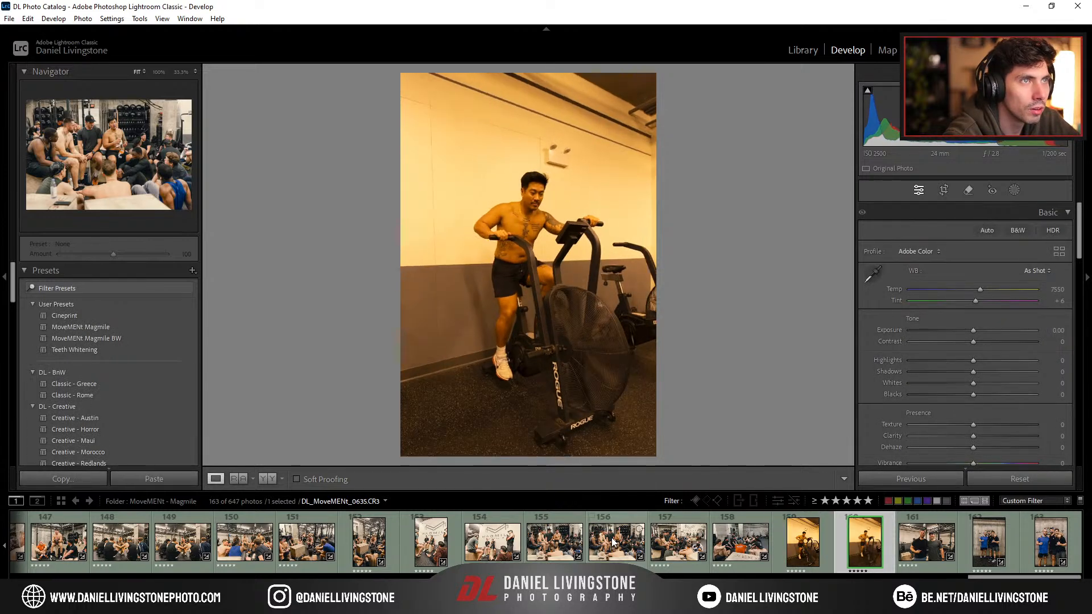
{"action": "key", "text": "3"}
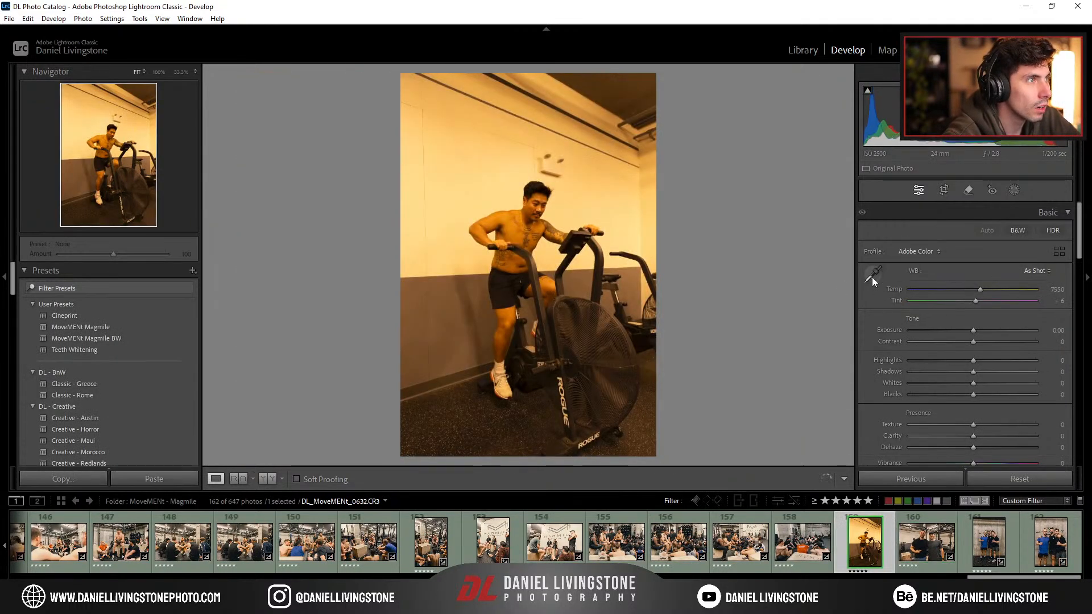
Step: Try a white balance sampled from the white wall in DL_MoveMENt_0632
{"action": "left_click", "coordinate": [872, 276]}
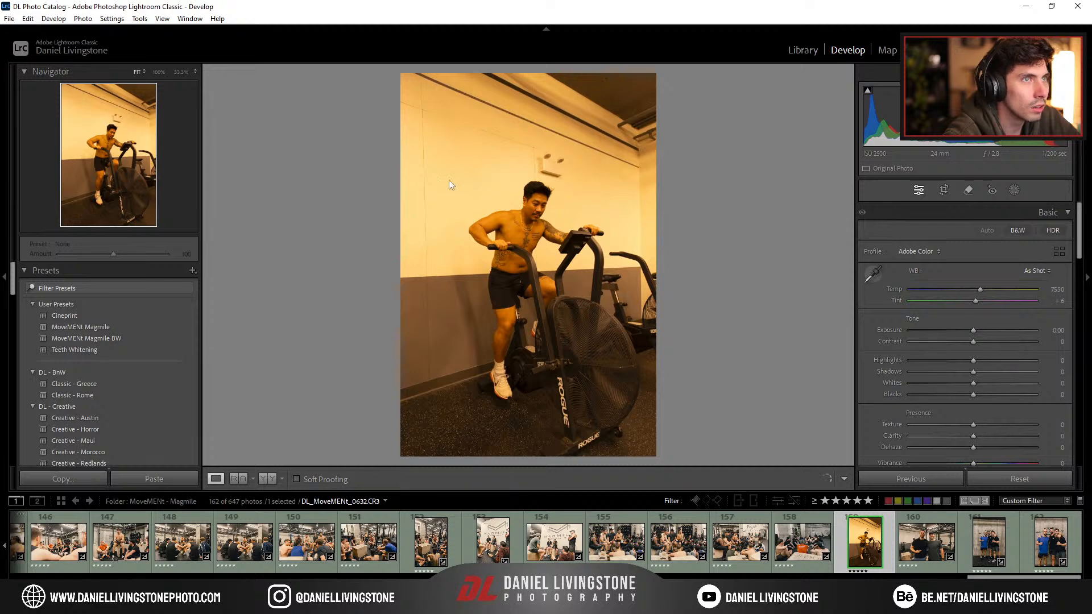
{"action": "left_click", "coordinate": [462, 178]}
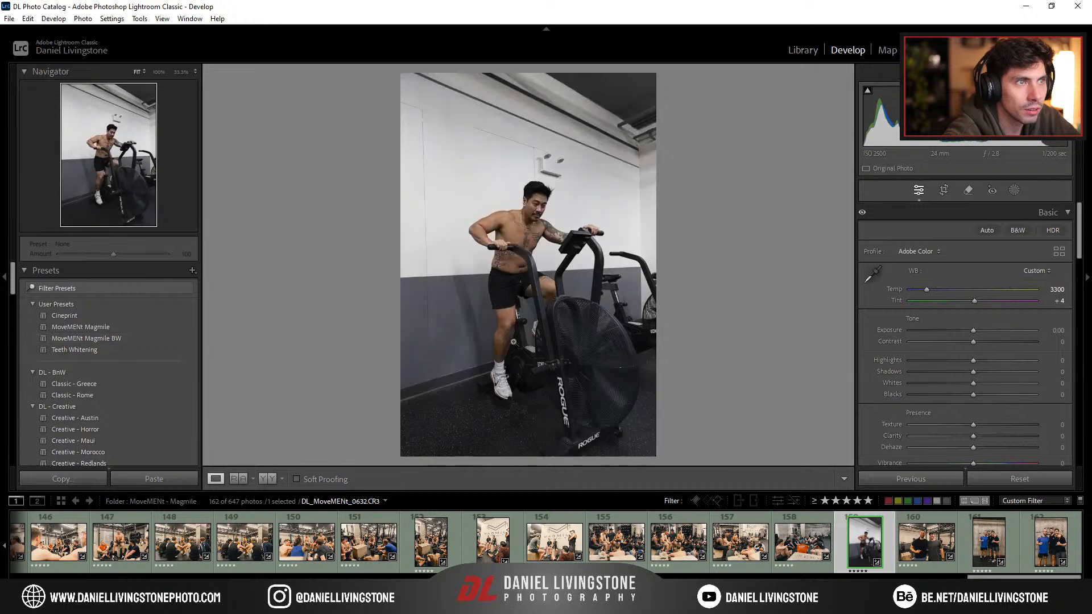
{"action": "scroll", "coordinate": [955, 367], "scroll_direction": "down", "scroll_amount": 5}
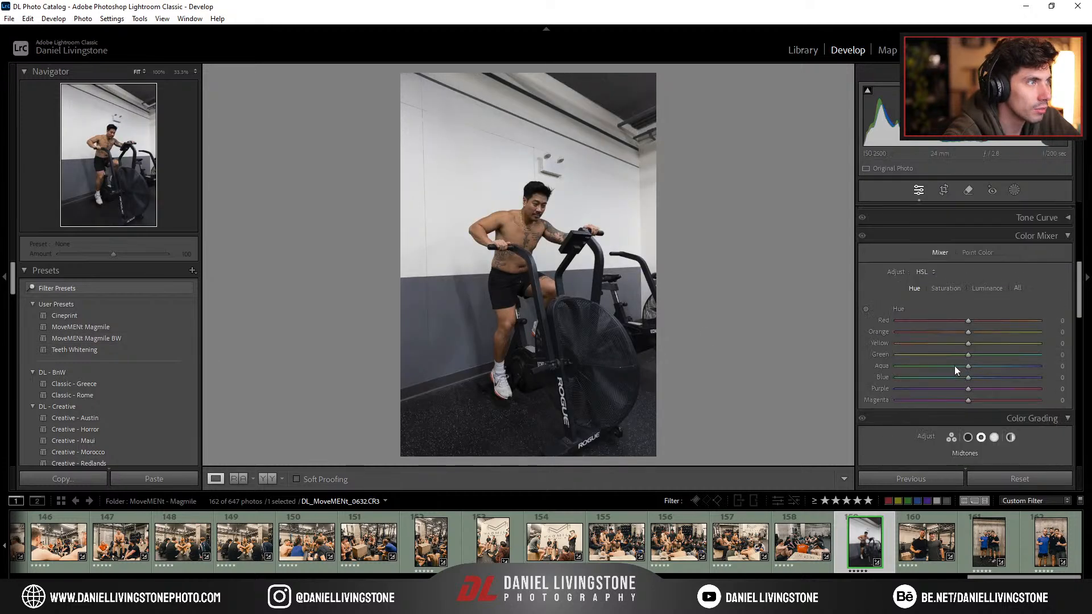
{"action": "scroll", "coordinate": [972, 343], "scroll_direction": "up", "scroll_amount": 5}
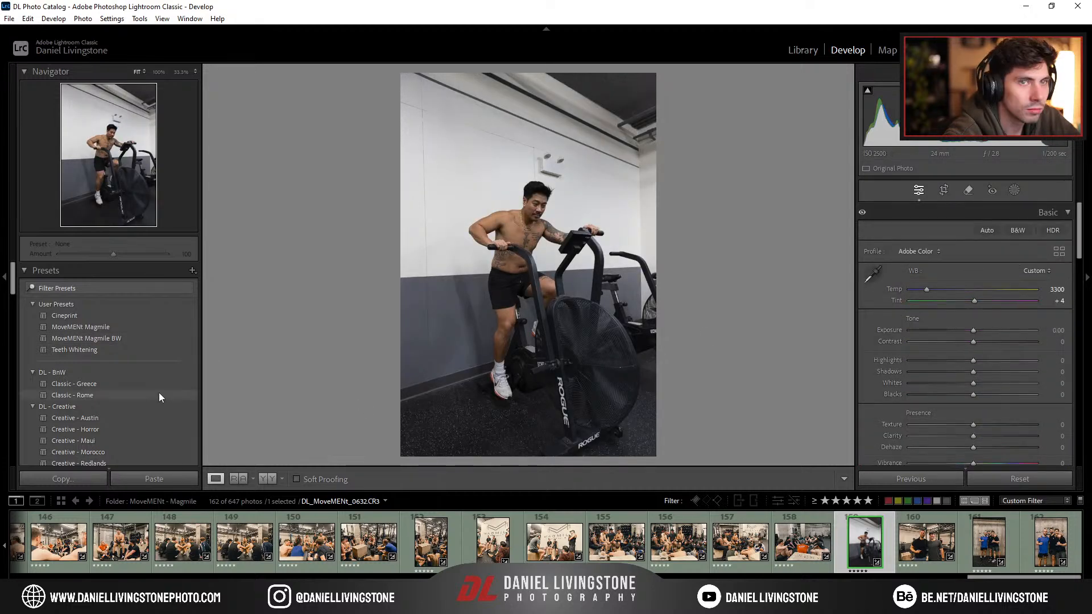
Step: Apply the MoveMENt Magmile preset to DL_MoveMENt_0632 and set its color temperature to 4489
{"action": "left_click", "coordinate": [105, 326]}
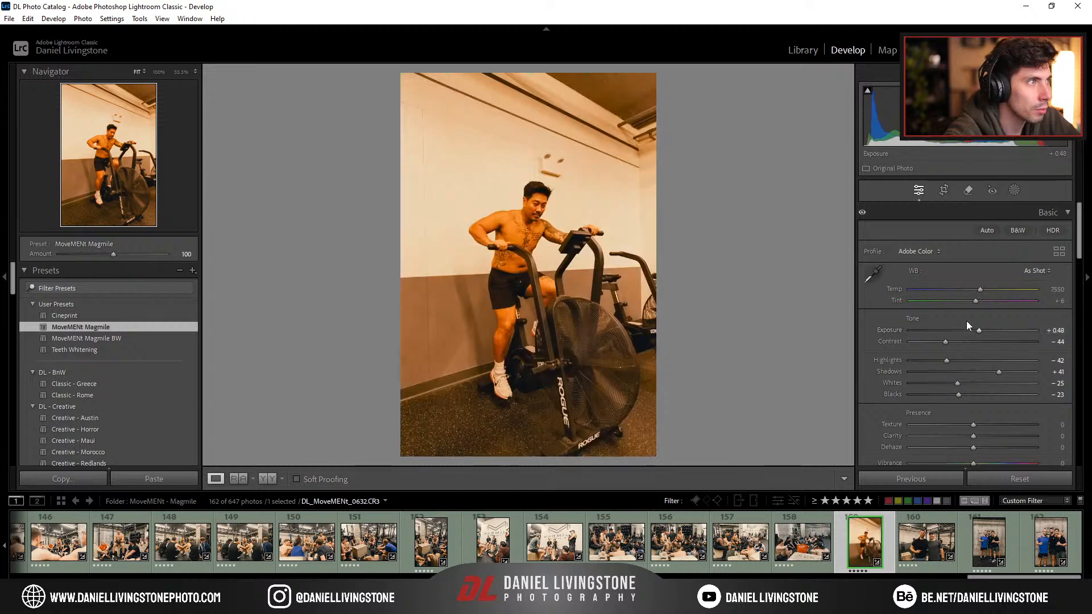
{"action": "left_click_drag", "start_coordinate": [964, 289], "coordinate": [942, 292]}
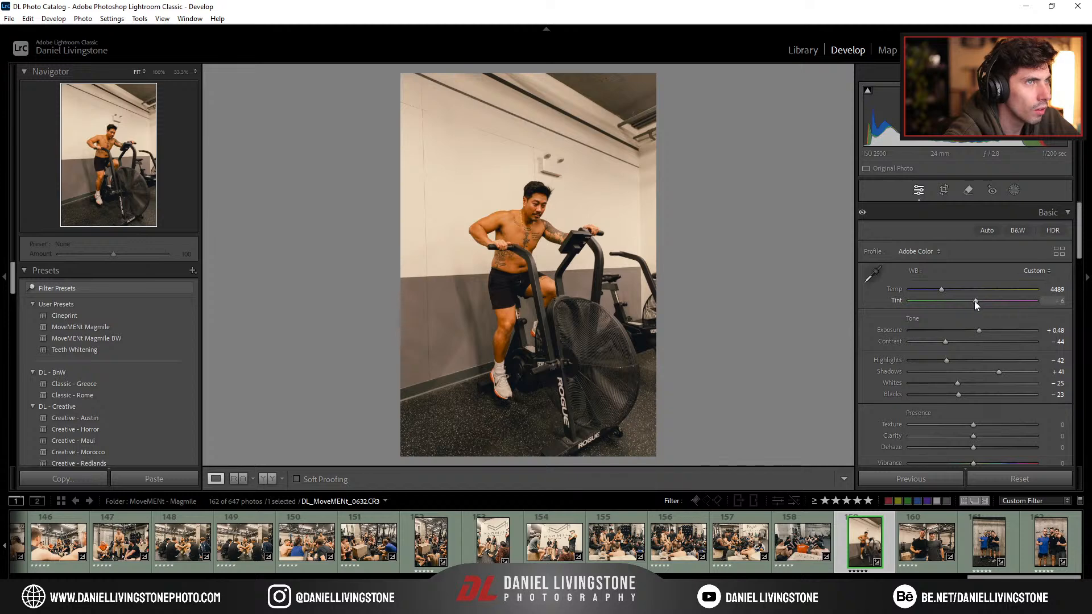
Step: Set tint to -2, highlights to -64 and exposure to +0.43 on DL_MoveMENt_0632, and check the result up close
{"action": "mouse_move", "coordinate": [947, 362]}
{"action": "left_mouse_down"}
{"action": "mouse_move", "coordinate": [968, 361]}
{"action": "mouse_move", "coordinate": [933, 360]}
{"action": "left_mouse_up"}
{"action": "mouse_move", "coordinate": [979, 330]}
{"action": "left_mouse_down"}
{"action": "mouse_move", "coordinate": [991, 330]}
{"action": "mouse_move", "coordinate": [979, 332]}
{"action": "left_mouse_up"}
{"action": "left_click", "coordinate": [574, 205]}
{"action": "left_click", "coordinate": [574, 205]}
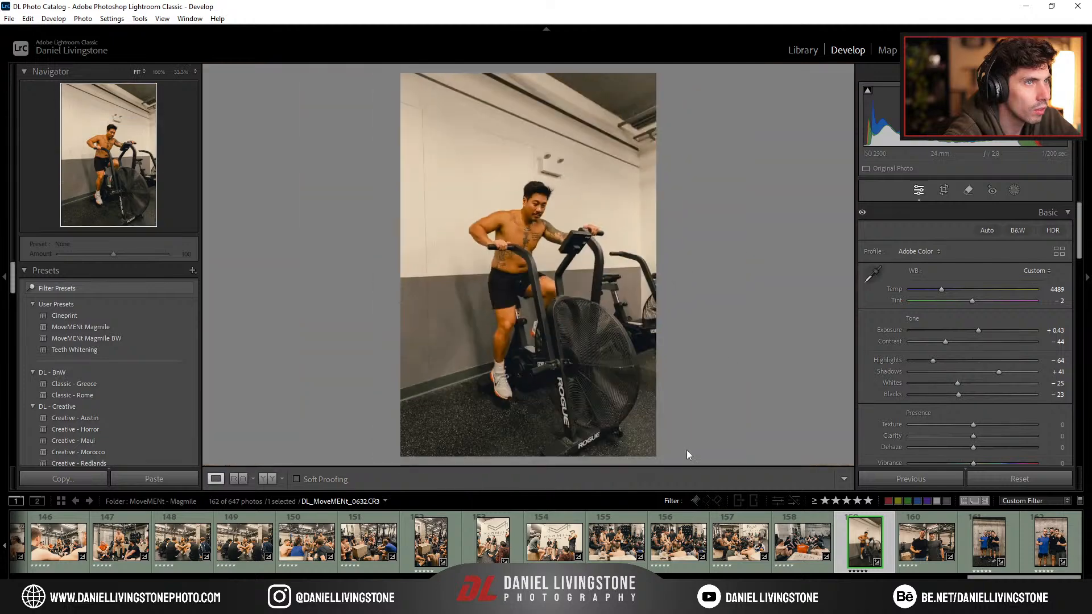
Step: Return to the first photo, DL_MoveMENt_0005, and set its Vertical transform to +10 with Constrain Crop enabled
{"action": "left_click", "coordinate": [978, 542]}
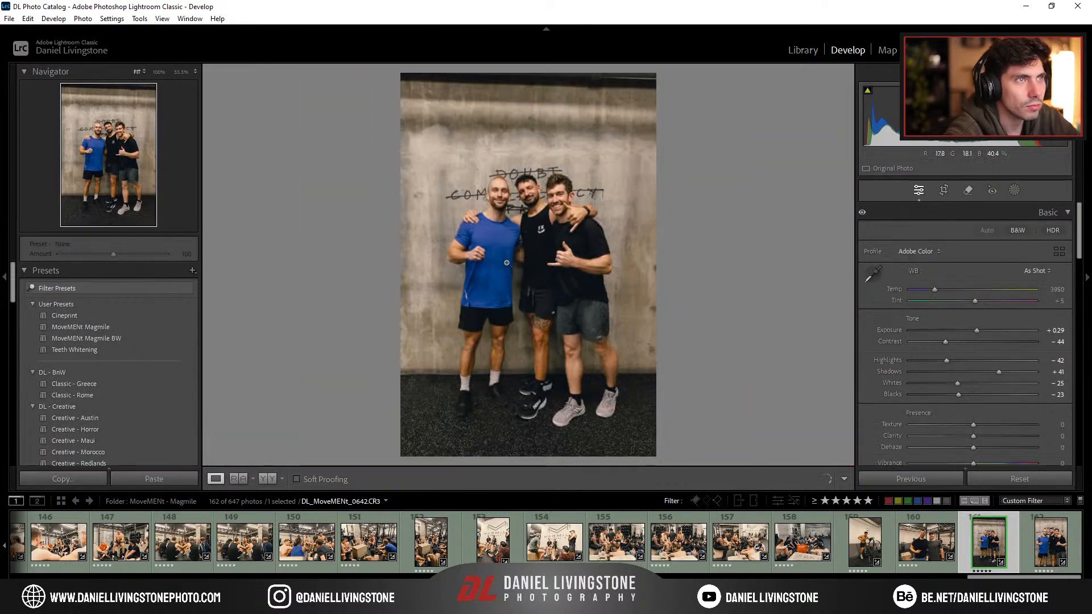
{"action": "scroll", "coordinate": [578, 540], "scroll_direction": "up", "scroll_amount": 2}
{"action": "scroll", "coordinate": [575, 537], "scroll_direction": "up", "scroll_amount": 10}
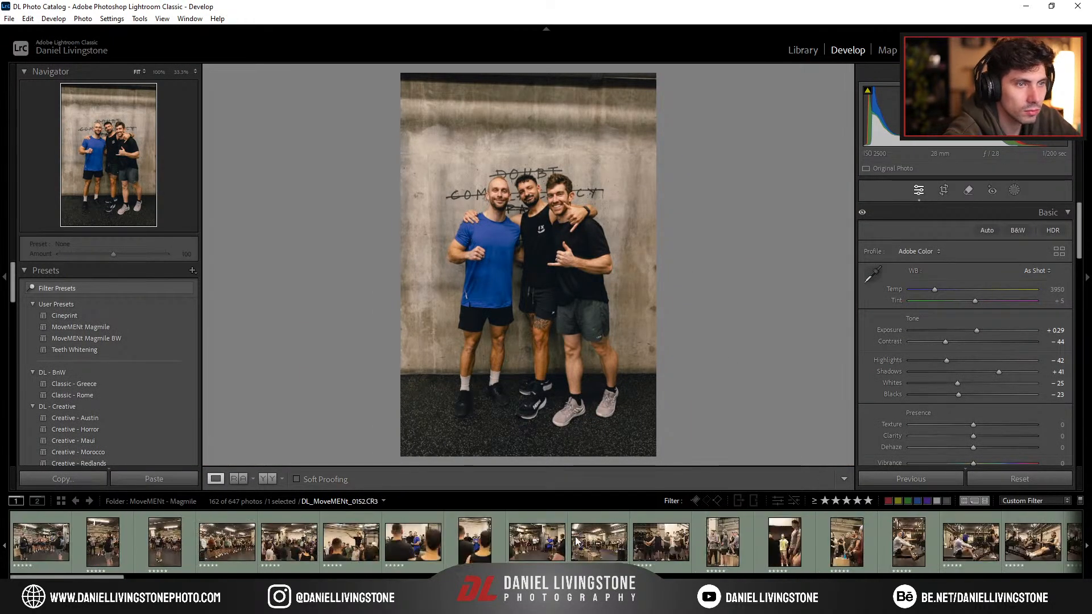
{"action": "left_click", "coordinate": [28, 546]}
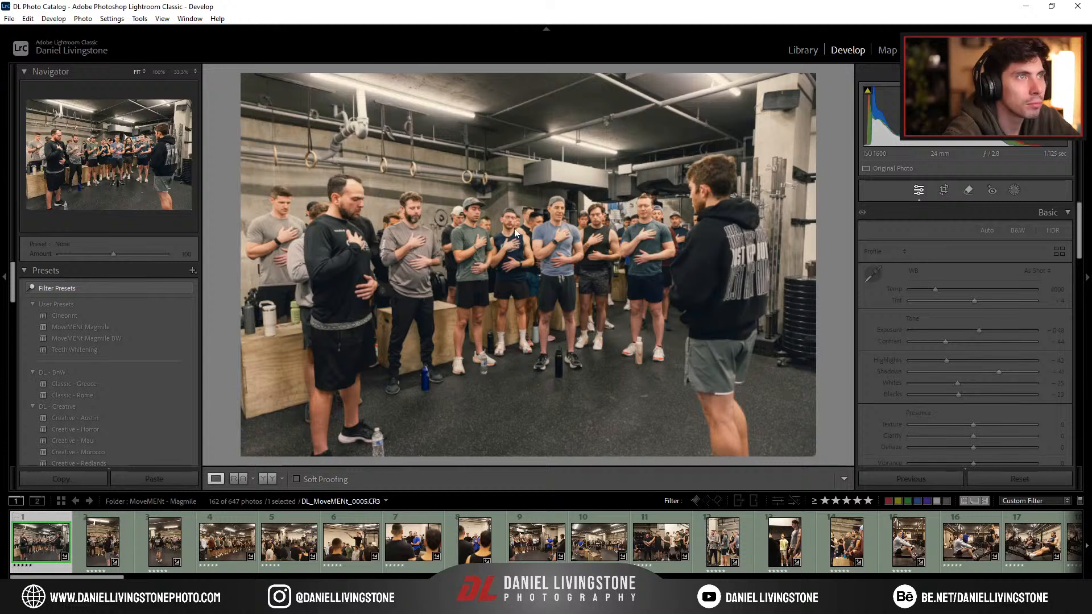
{"action": "scroll", "coordinate": [1023, 354], "scroll_direction": "down", "scroll_amount": 10}
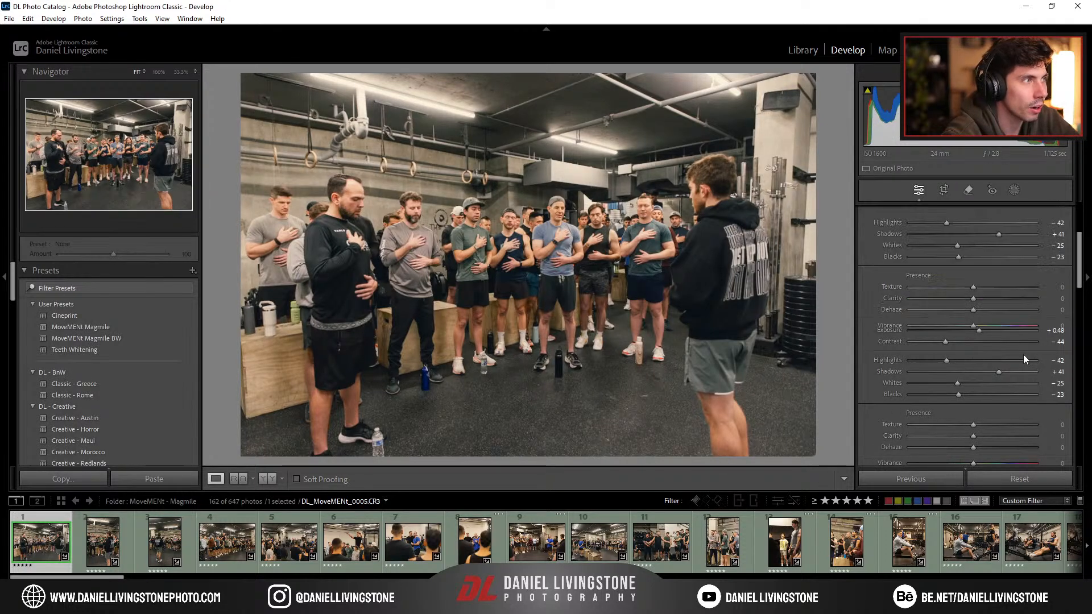
{"action": "scroll", "coordinate": [1021, 354], "scroll_direction": "up", "scroll_amount": 3}
{"action": "left_click", "coordinate": [970, 352]}
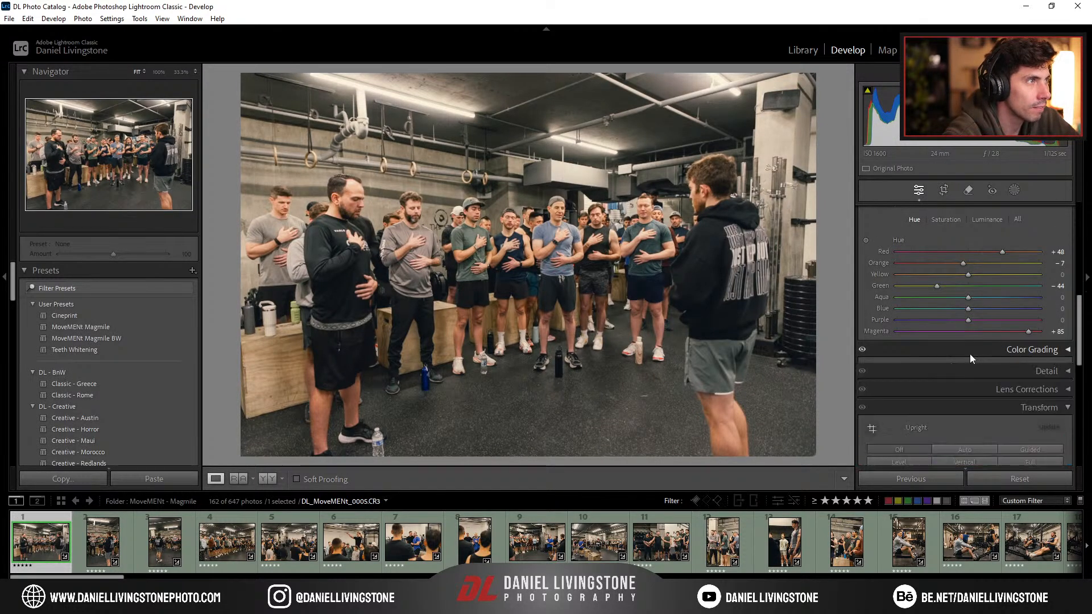
{"action": "scroll", "coordinate": [967, 345], "scroll_direction": "down", "scroll_amount": 5}
{"action": "left_click_drag", "start_coordinate": [973, 302], "coordinate": [980, 305]}
{"action": "left_click", "coordinate": [938, 385]}
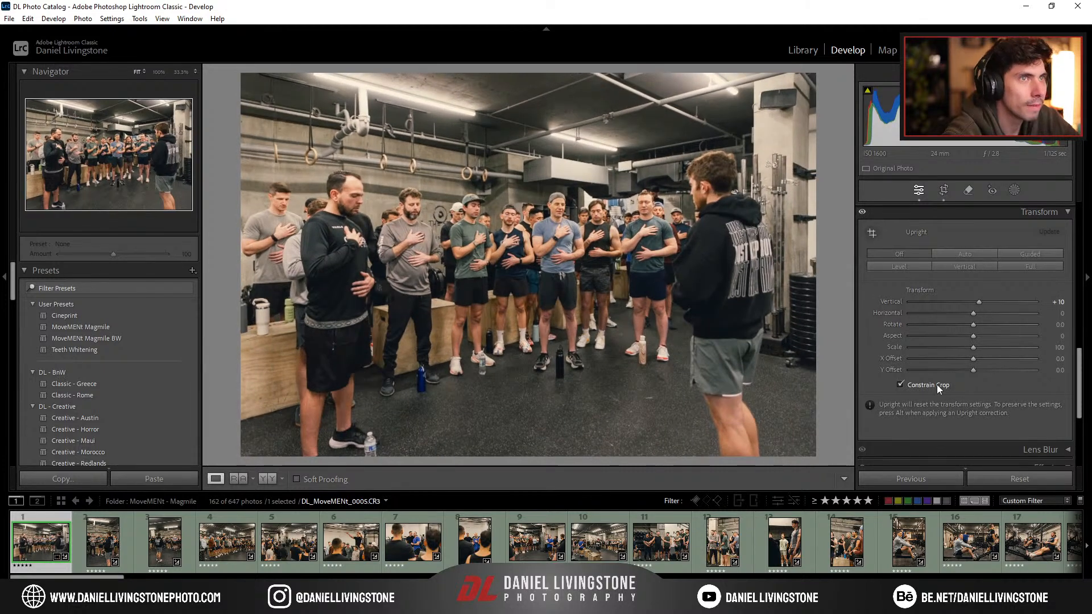
Step: Set the exposure of DL_MoveMENt_0007 to +0.52 and straighten its crop to an angle of -1.28
{"action": "left_click", "coordinate": [122, 536]}
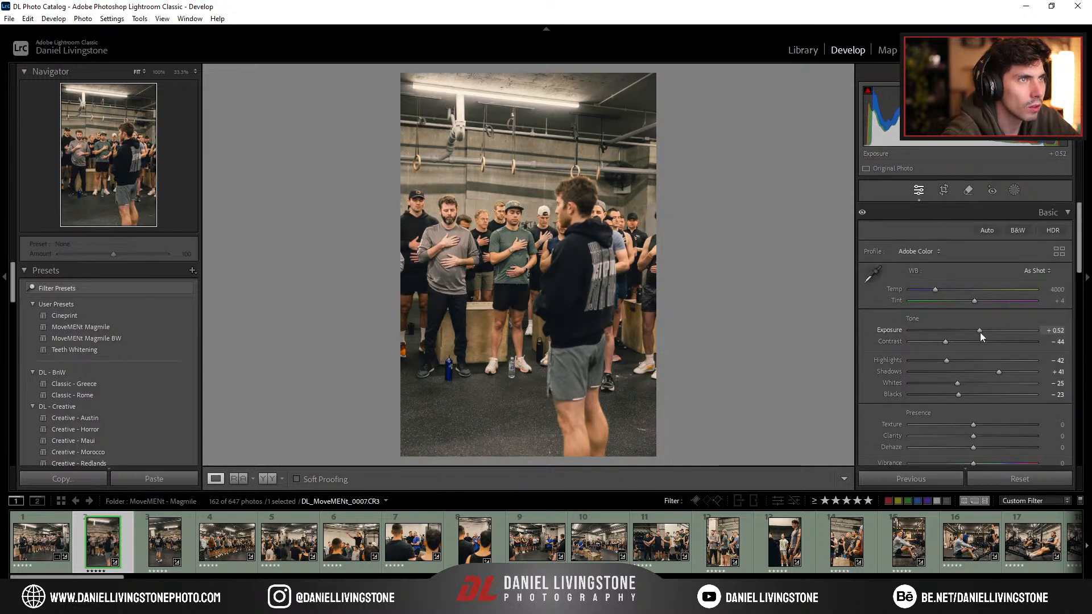
{"action": "key", "text": "r"}
{"action": "left_click_drag", "start_coordinate": [742, 305], "coordinate": [756, 250]}
{"action": "key", "text": "r"}
{"action": "key", "text": "r"}
{"action": "left_click_drag", "start_coordinate": [649, 444], "coordinate": [652, 451]}
{"action": "key", "text": "r"}
{"action": "key", "text": "r"}
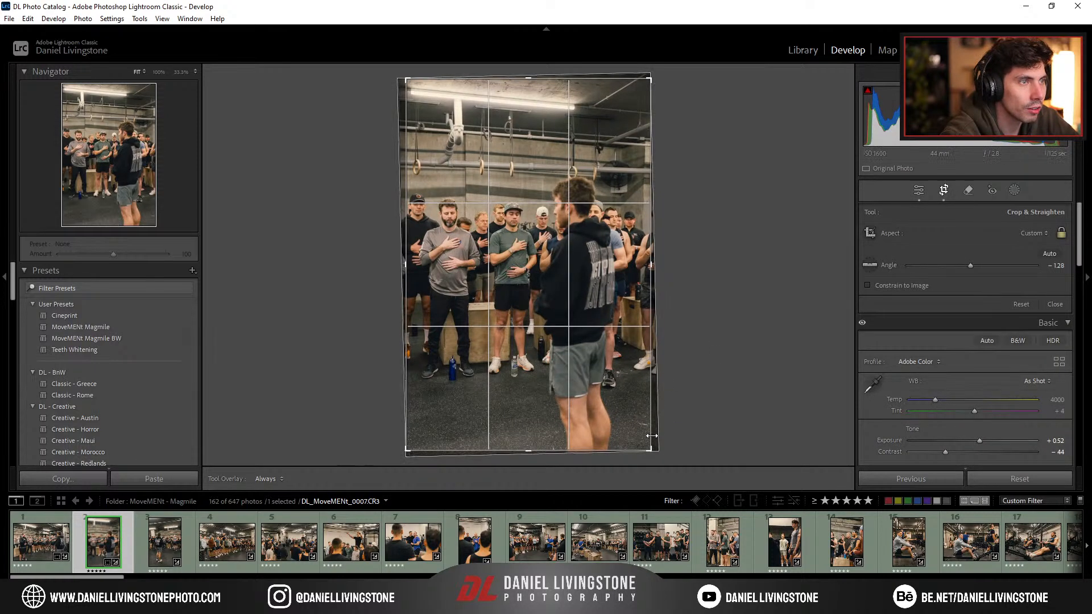
{"action": "key", "text": "r"}
Step: Straighten DL_MoveMENt_0015 to an angle of 3.88 and reposition the photo within the crop frame
{"action": "key", "text": "Right"}
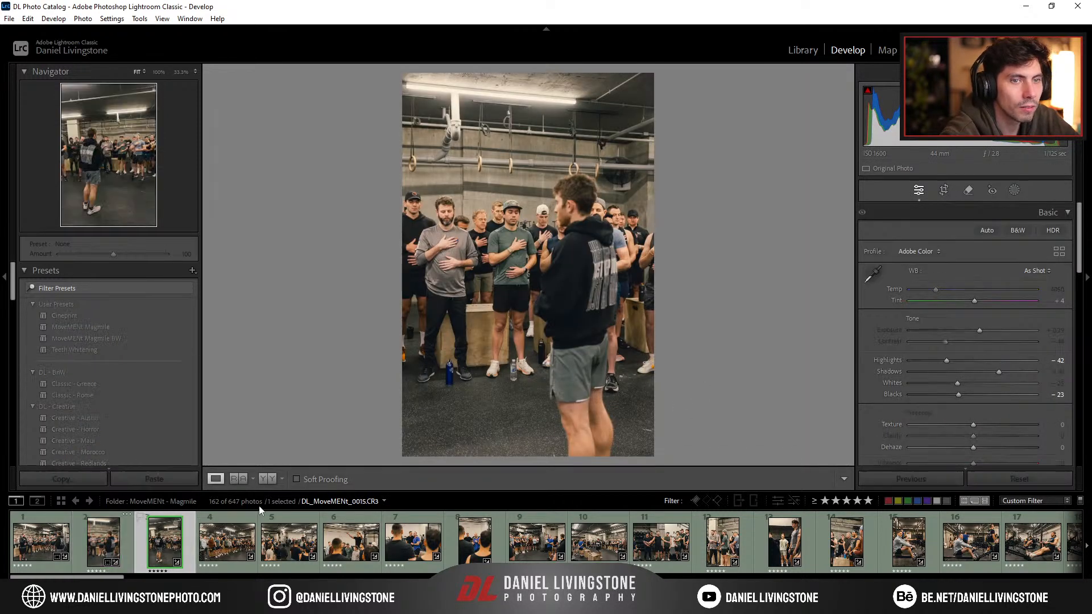
{"action": "key", "text": "r"}
{"action": "left_click_drag", "start_coordinate": [727, 244], "coordinate": [725, 259]}
{"action": "left_click_drag", "start_coordinate": [539, 343], "coordinate": [543, 334]}
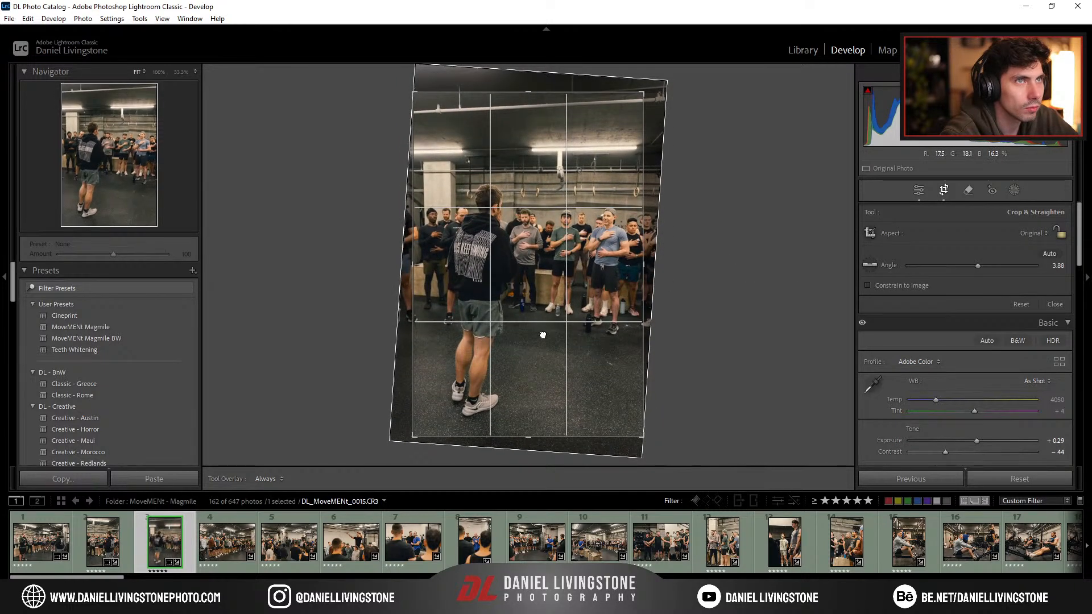
{"action": "key", "text": "Return"}
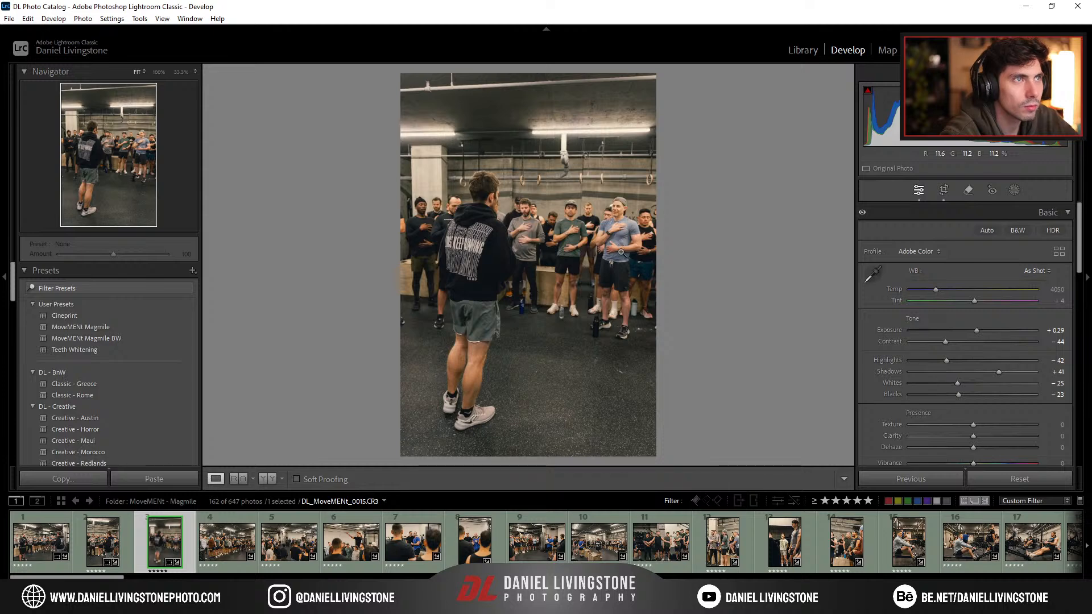
Step: Correct the vertical perspective of DL_MoveMENt_0015 with a positive Vertical transform and Constrain Crop enabled
{"action": "scroll", "coordinate": [1003, 341], "scroll_direction": "down", "scroll_amount": 10}
{"action": "left_click_drag", "start_coordinate": [974, 390], "coordinate": [980, 393]}
{"action": "scroll", "coordinate": [957, 418], "scroll_direction": "down", "scroll_amount": 5}
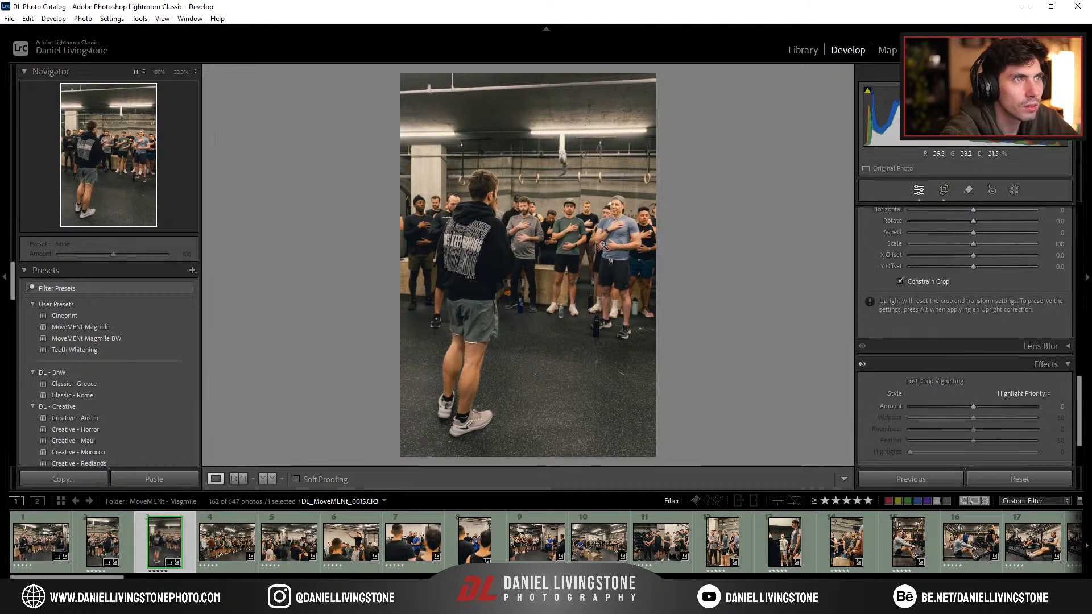
Step: Fine-tune the crop rotation of DL_MoveMENt_0015 in several passes, ending at an angle of 3.63
{"action": "key", "text": "r"}
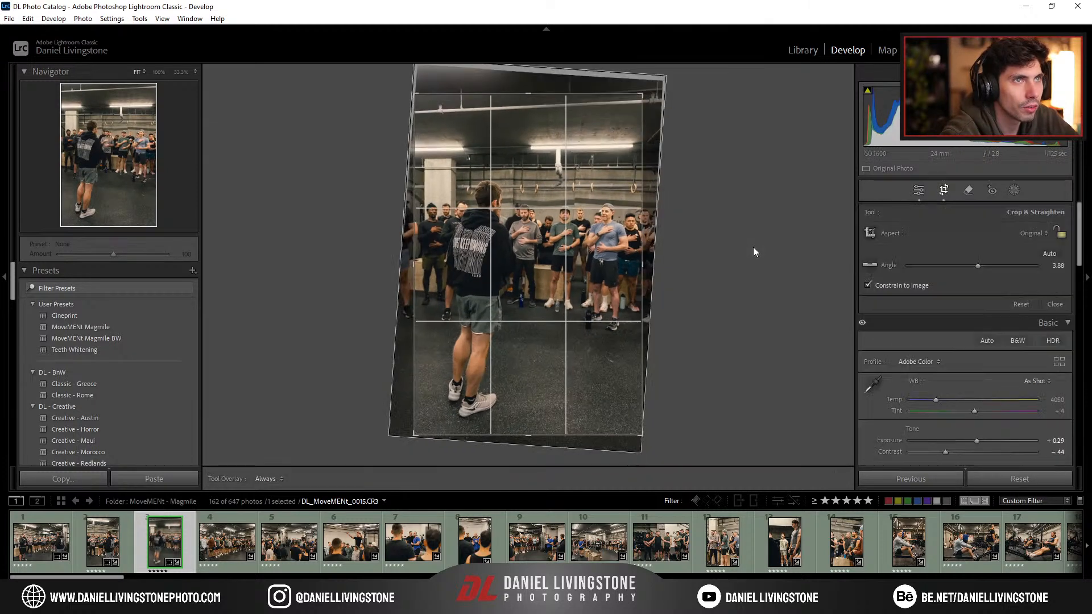
{"action": "key", "text": "Return"}
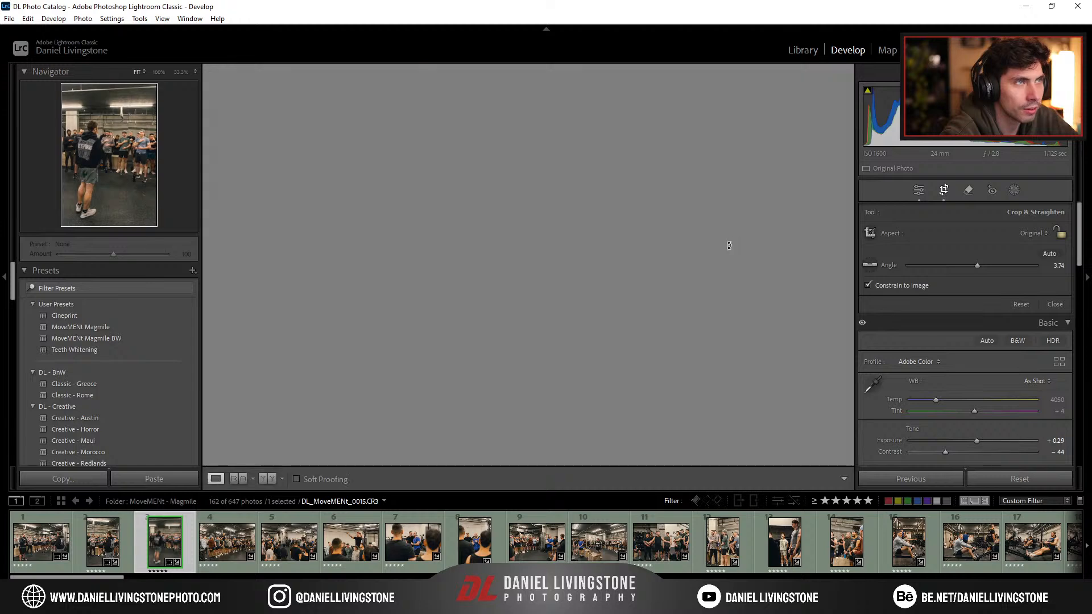
{"action": "key", "text": "r"}
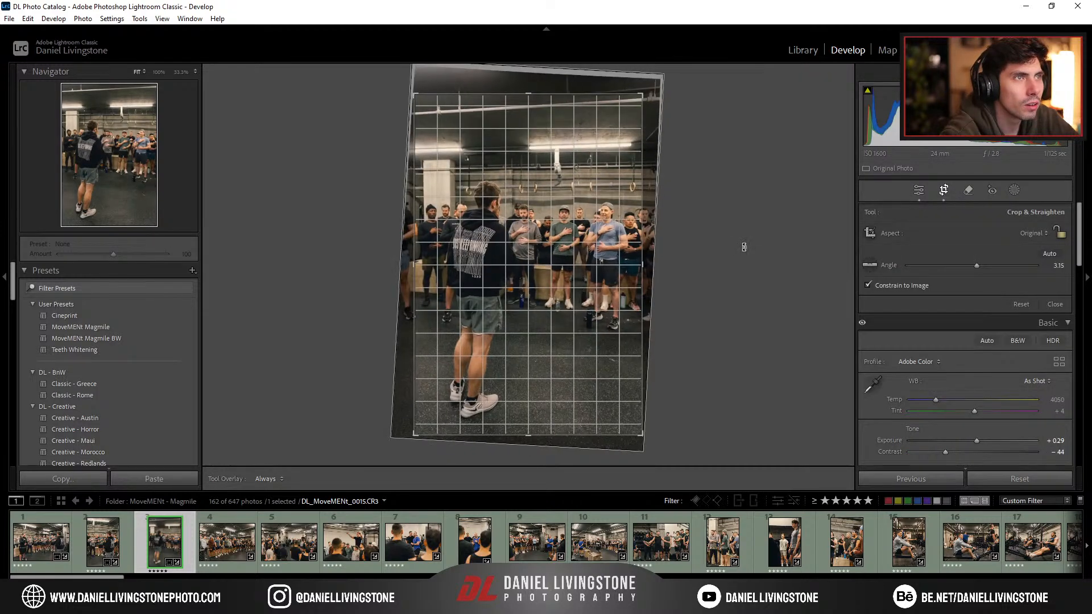
{"action": "key", "text": "Return"}
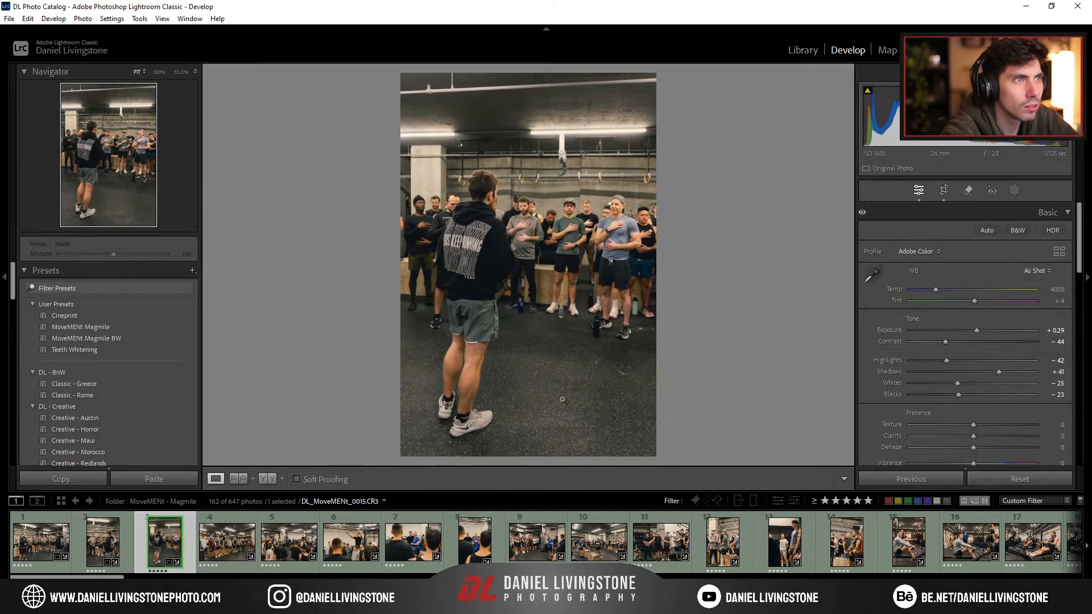
{"action": "key", "text": "r"}
{"action": "left_click_drag", "start_coordinate": [741, 310], "coordinate": [733, 278]}
{"action": "key", "text": "Return"}
{"action": "key", "text": "r"}
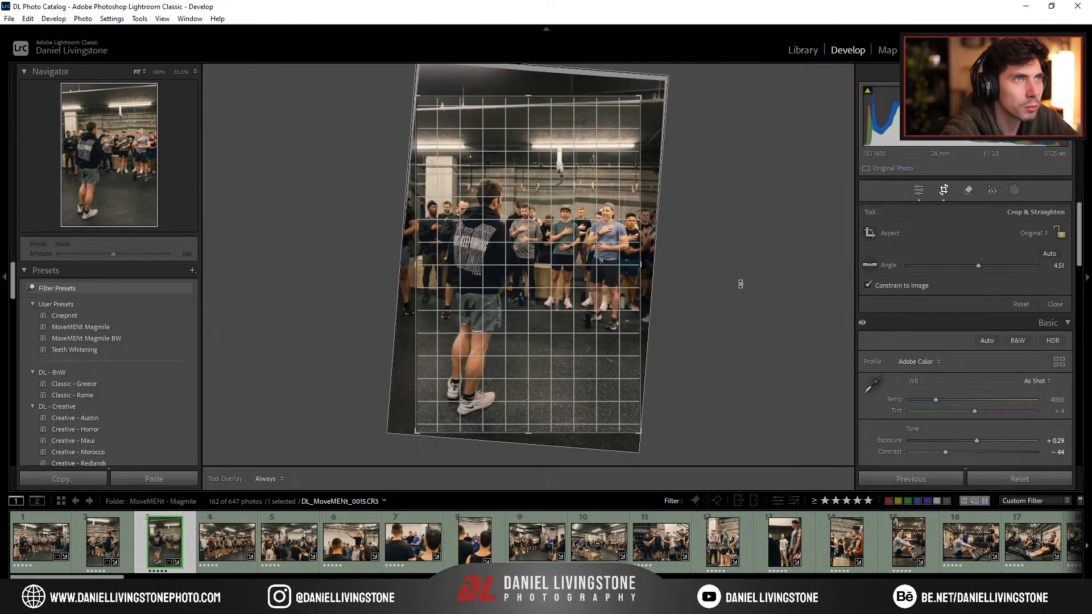
{"action": "key", "text": "Return"}
{"action": "left_click_drag", "start_coordinate": [543, 161], "coordinate": [414, 237]}
{"action": "key", "text": "r"}
{"action": "left_click_drag", "start_coordinate": [756, 244], "coordinate": [752, 243]}
{"action": "key", "text": "Return"}
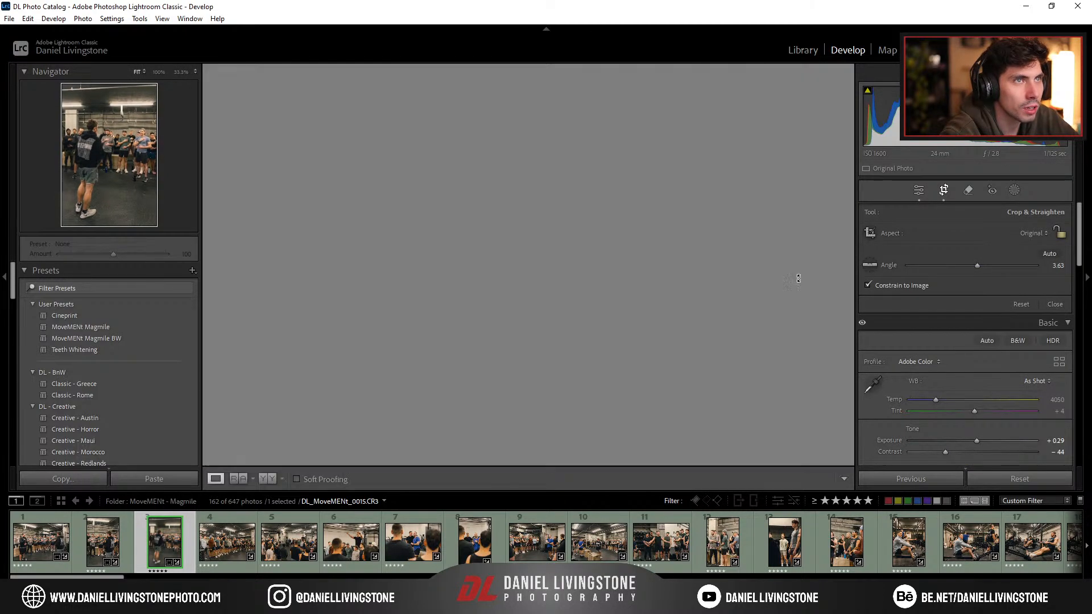
Step: Set the Vertical transform of DL_MoveMENt_0015 to +6 and slightly readjust its crop rotation
{"action": "scroll", "coordinate": [984, 377], "scroll_direction": "down", "scroll_amount": 10}
{"action": "left_click_drag", "start_coordinate": [982, 265], "coordinate": [980, 265]}
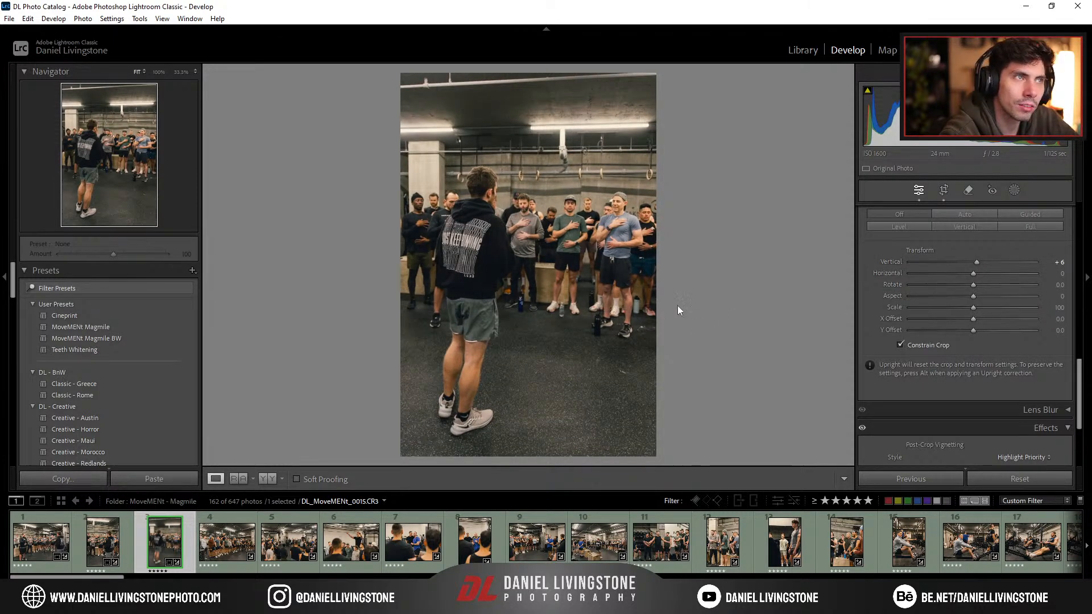
{"action": "key", "text": "r"}
{"action": "left_click_drag", "start_coordinate": [718, 277], "coordinate": [724, 276]}
{"action": "key", "text": "r"}
Step: Set color temperature to 4172, exposure to +0.39 and vibrance to -10 on the next photo, DL_MoveMENt_0025
{"action": "key", "text": "Right"}
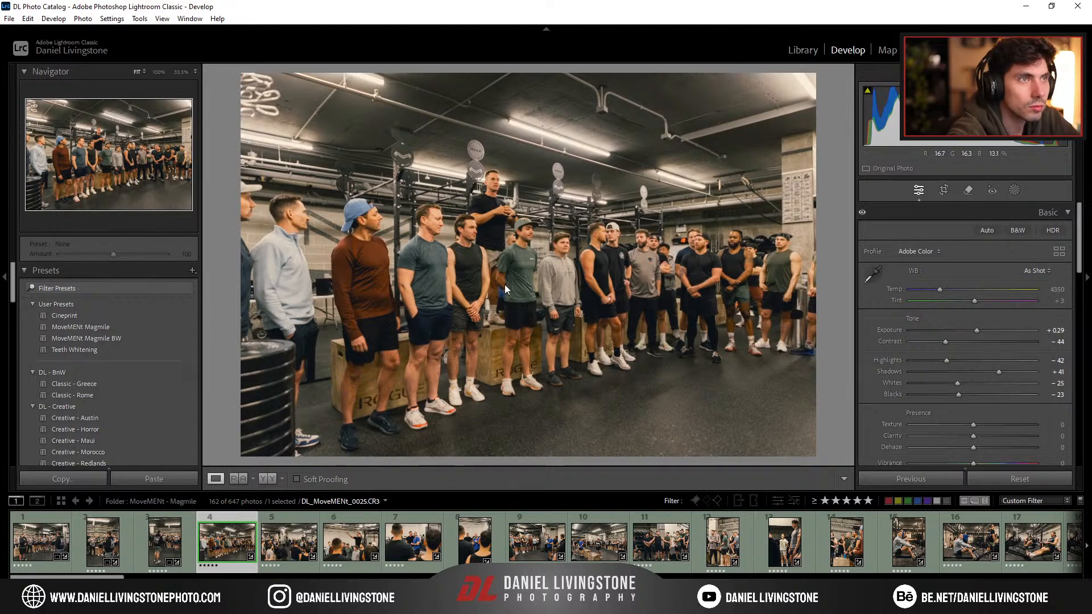
{"action": "left_click_drag", "start_coordinate": [940, 291], "coordinate": [937, 289]}
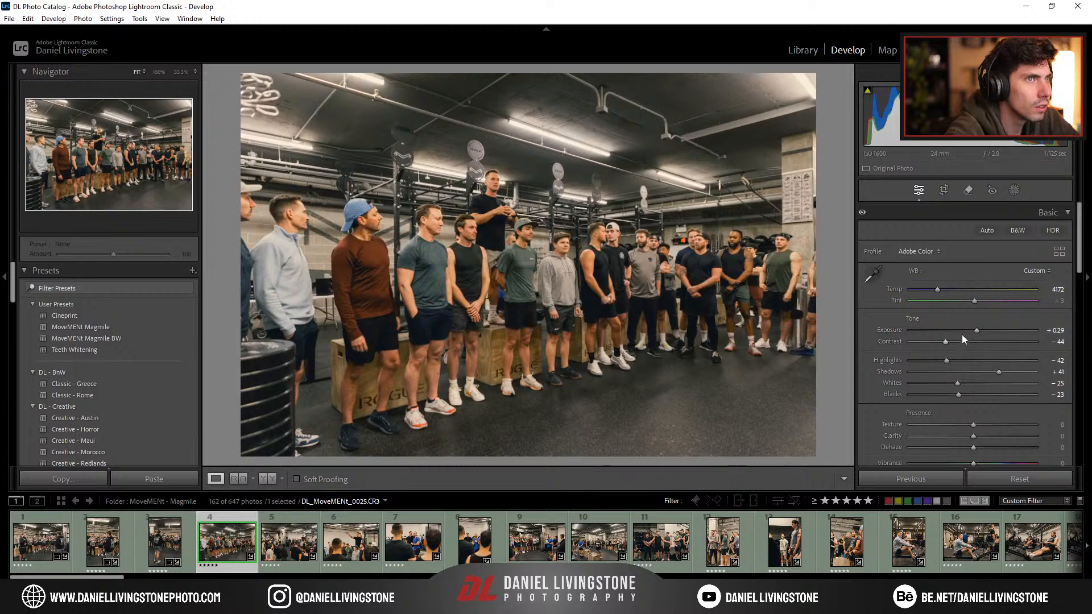
{"action": "left_click_drag", "start_coordinate": [975, 335], "coordinate": [980, 334]}
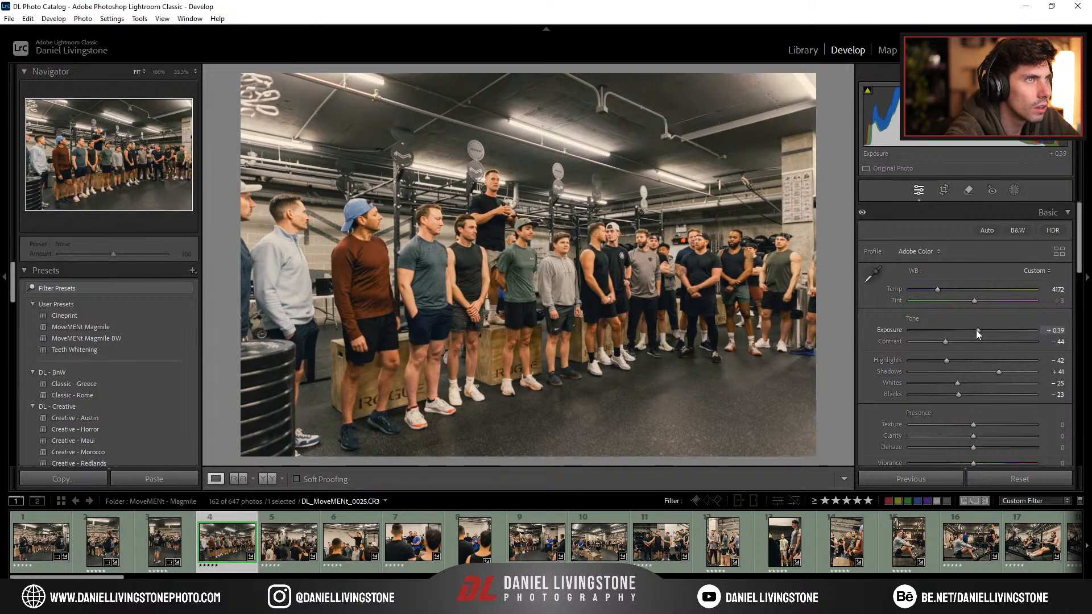
{"action": "left_click", "coordinate": [546, 216]}
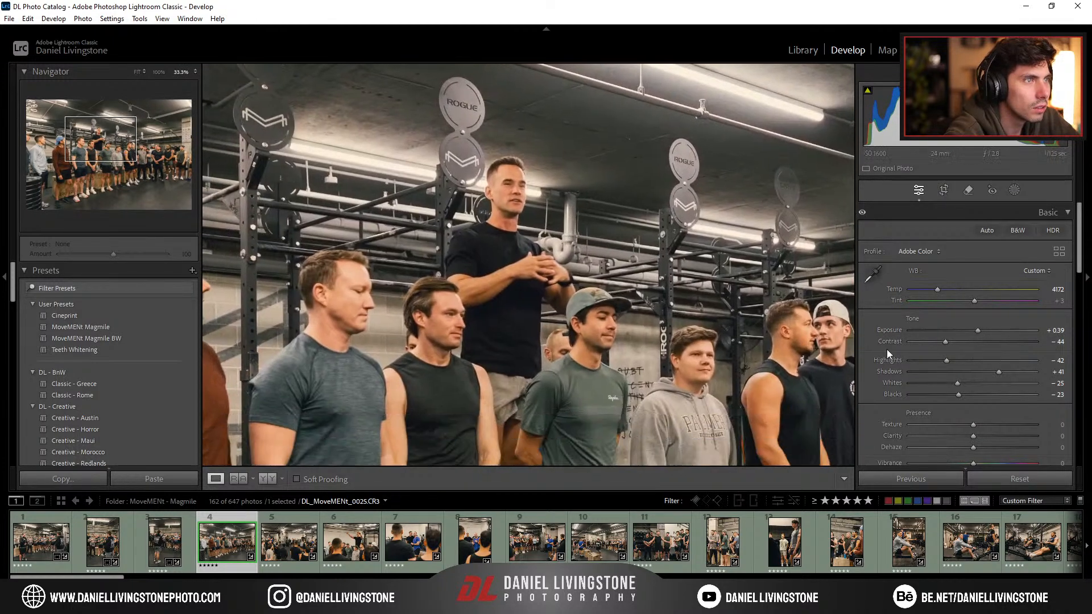
{"action": "left_click_drag", "start_coordinate": [967, 462], "coordinate": [964, 462]}
{"action": "left_click", "coordinate": [630, 301]}
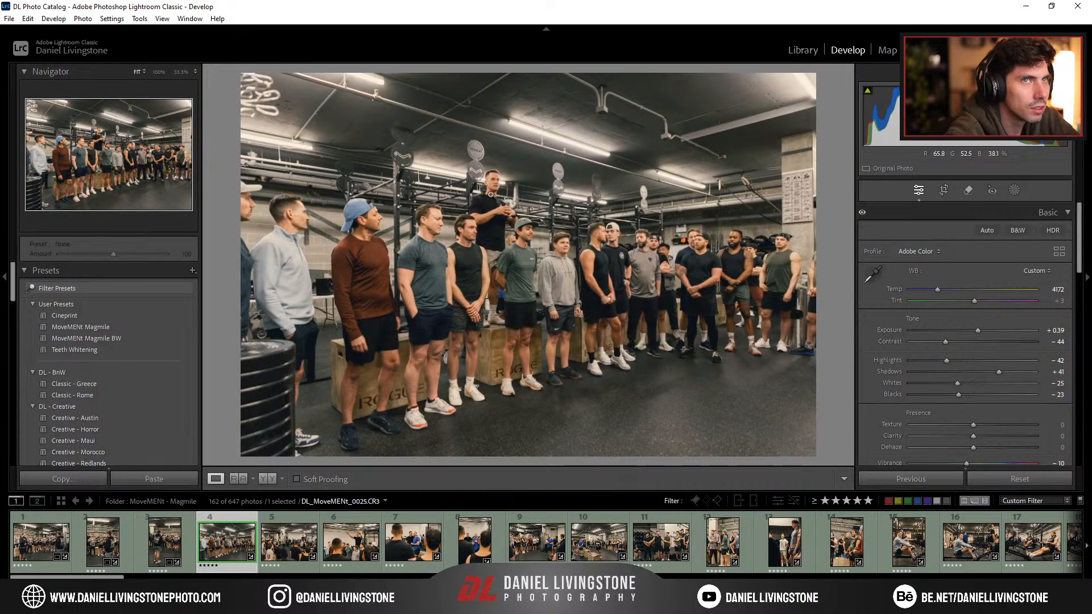
Step: Crop DL_MoveMENt_0025 to a 16 x 9 aspect ratio and straighten it to an angle of 0.48
{"action": "key", "text": "r"}
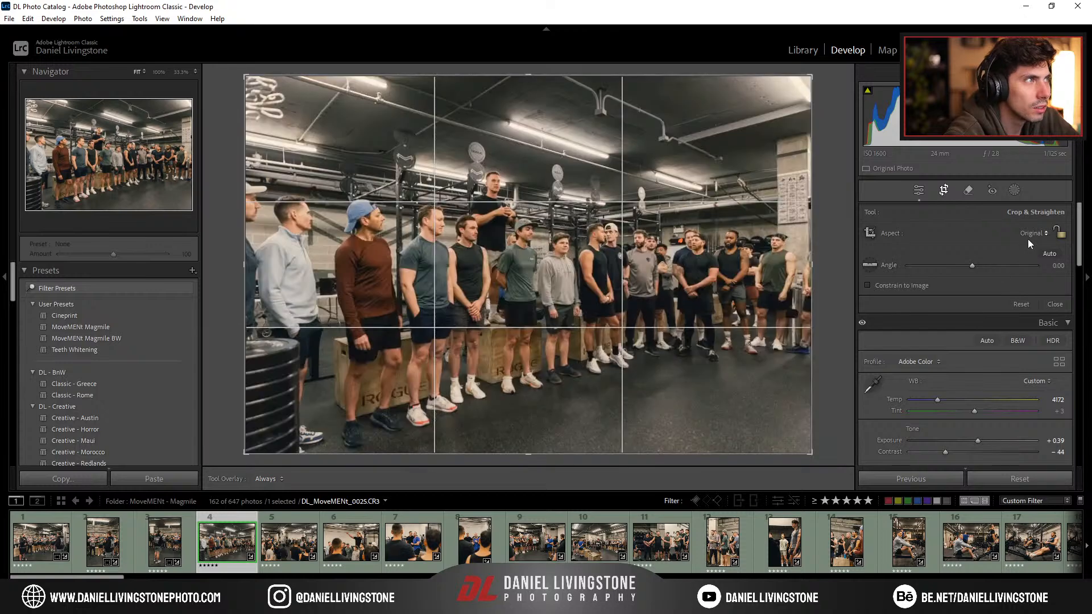
{"action": "left_click", "coordinate": [1033, 233]}
{"action": "left_click", "coordinate": [971, 367]}
{"action": "left_click_drag", "start_coordinate": [734, 277], "coordinate": [734, 276]}
{"action": "left_click_drag", "start_coordinate": [829, 245], "coordinate": [826, 249]}
{"action": "key", "text": "Return"}
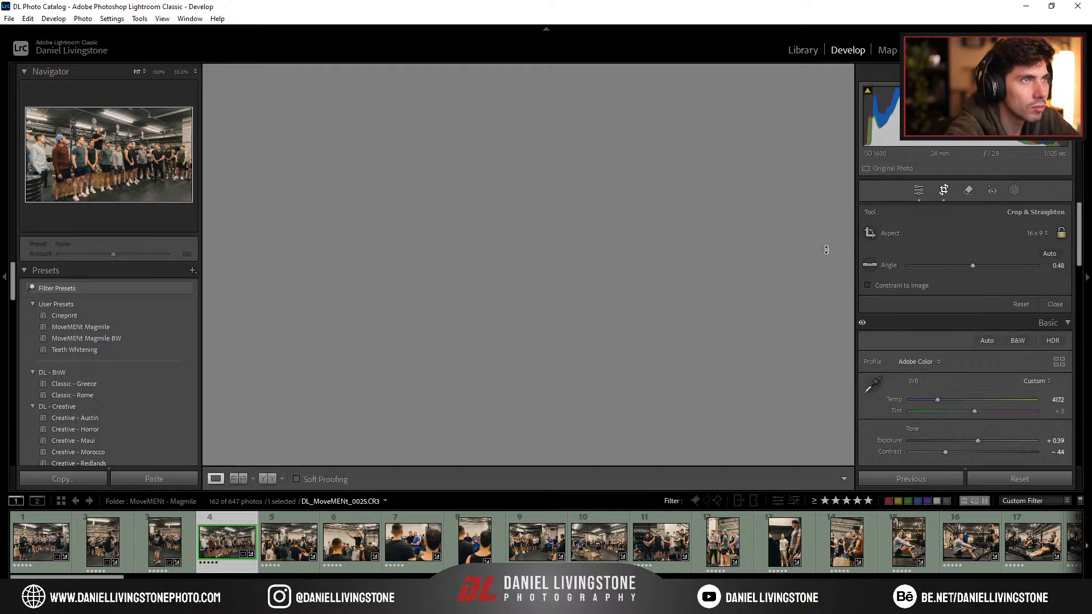
Step: Inspect DL_MoveMENt_0037 up close, crop it to 16 x 9 and shift the photo upward within the frame
{"action": "left_click", "coordinate": [291, 545]}
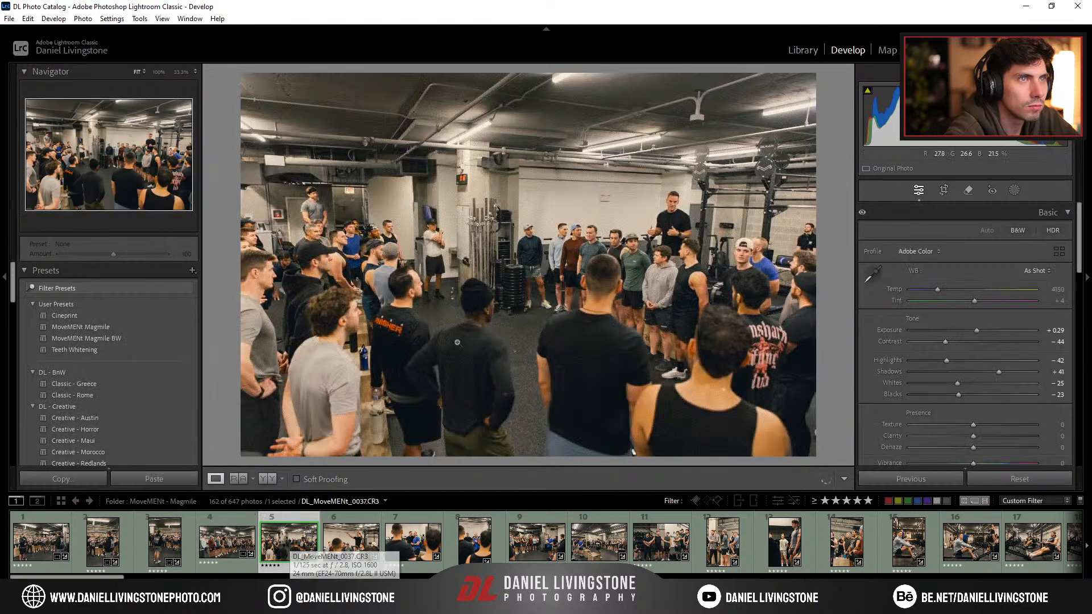
{"action": "left_click", "coordinate": [666, 222]}
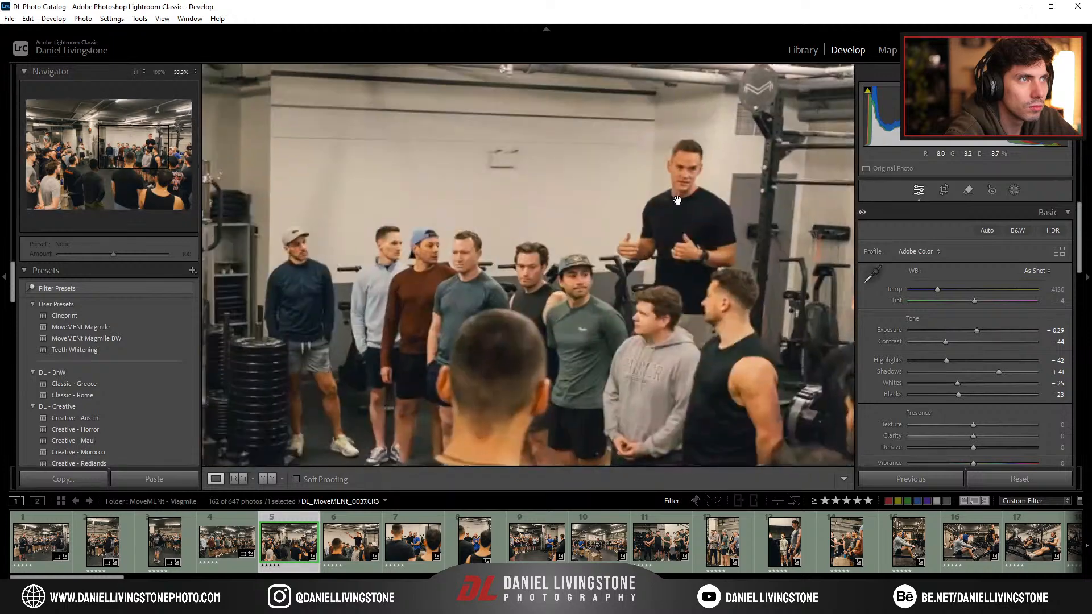
{"action": "left_click", "coordinate": [657, 225]}
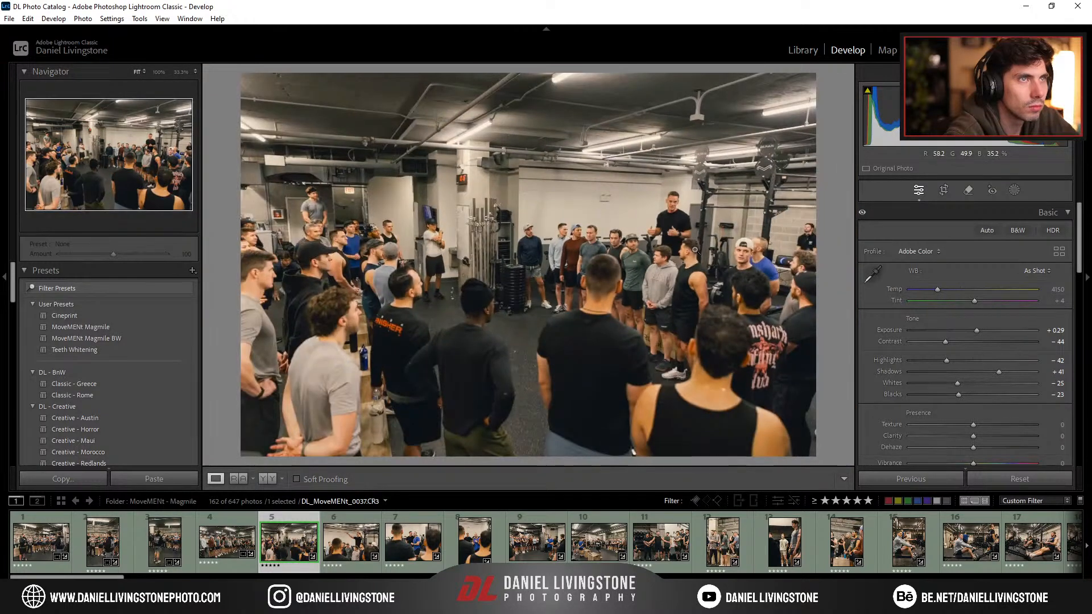
{"action": "key", "text": "r"}
{"action": "left_click", "coordinate": [1033, 233]}
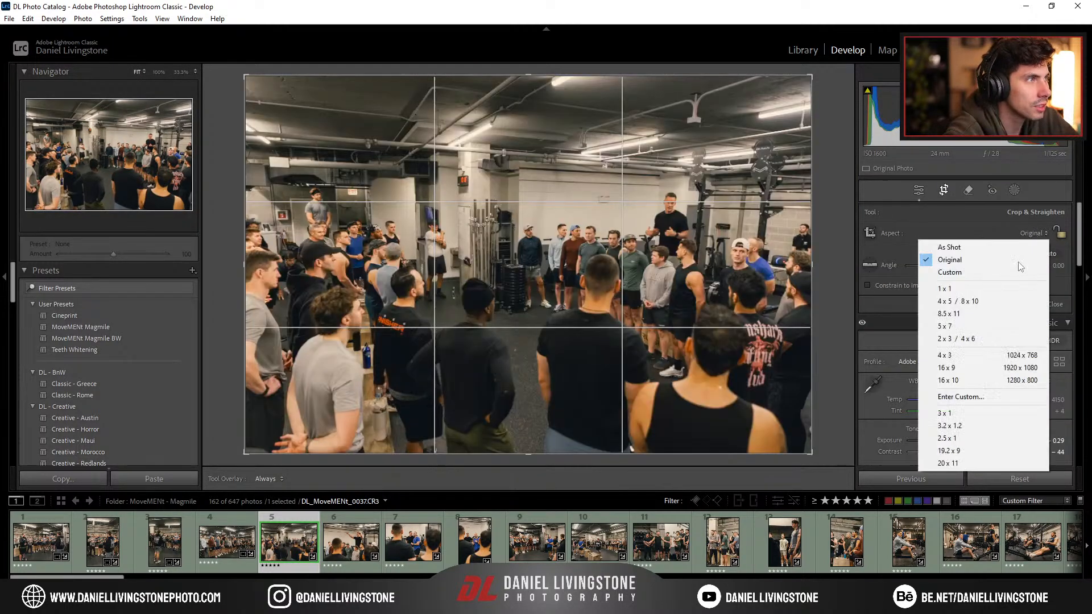
{"action": "left_click", "coordinate": [968, 367]}
{"action": "left_click_drag", "start_coordinate": [664, 293], "coordinate": [622, 221]}
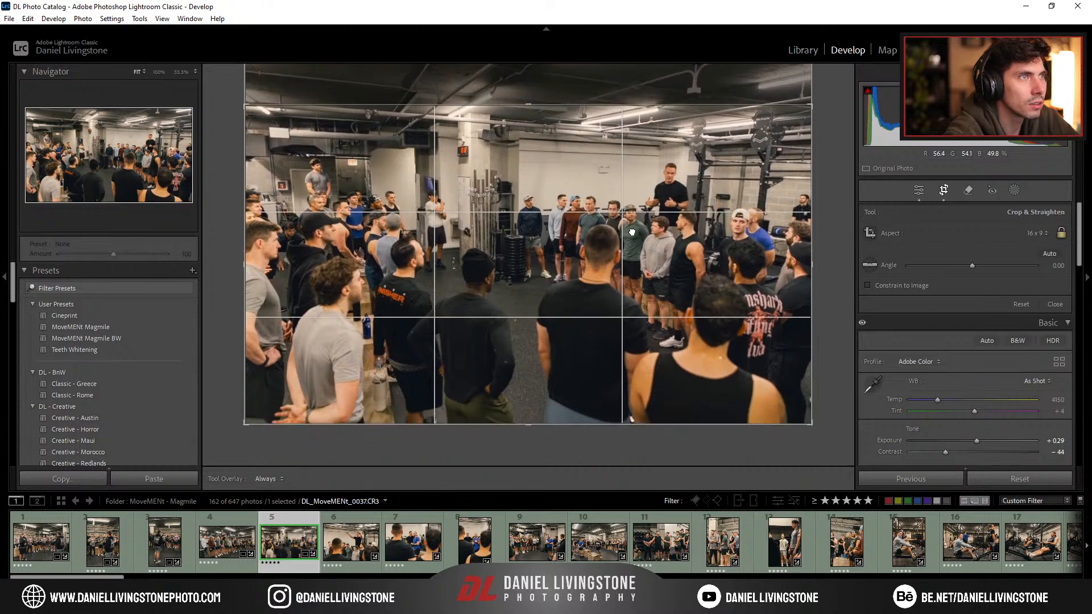
{"action": "key", "text": "Return"}
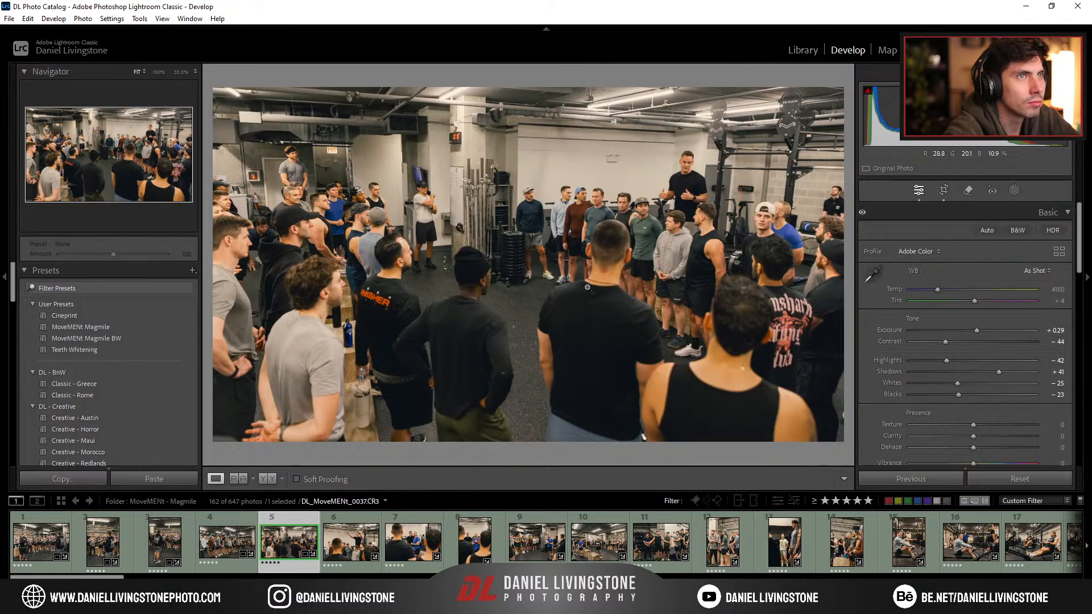
Step: Straighten the 16 x 9 crop of DL_MoveMENt_0037 to an angle of about -0.68
{"action": "key", "text": "r"}
{"action": "left_click_drag", "start_coordinate": [834, 277], "coordinate": [834, 272]}
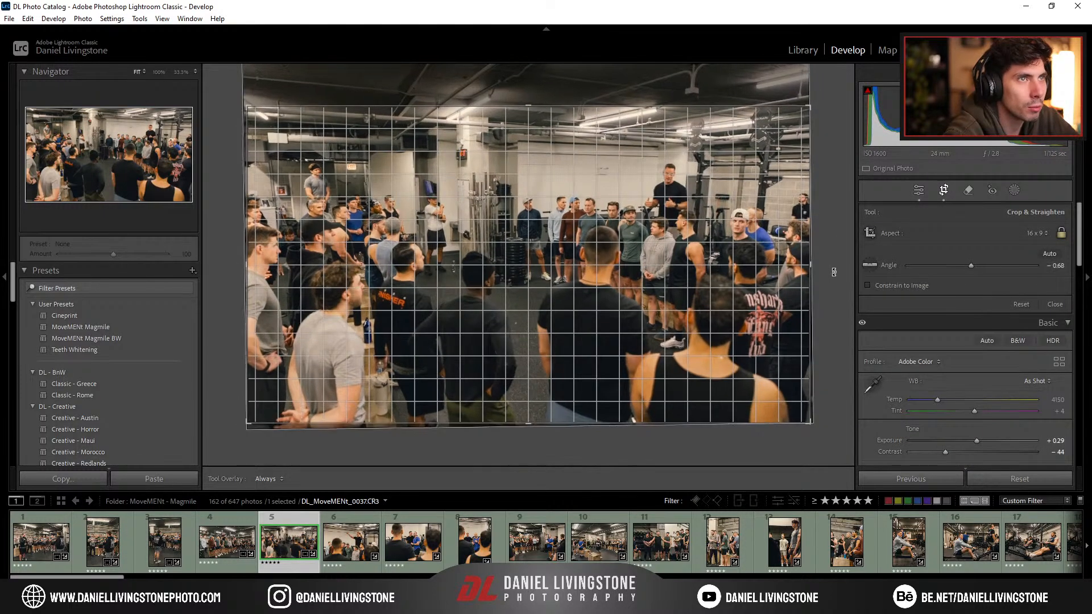
{"action": "key", "text": "Return"}
Step: Set the vertical perspective transform of DL_MoveMENt_0037 to +17 and constrain the crop to the image
{"action": "scroll", "coordinate": [973, 315], "scroll_direction": "down", "scroll_amount": 10}
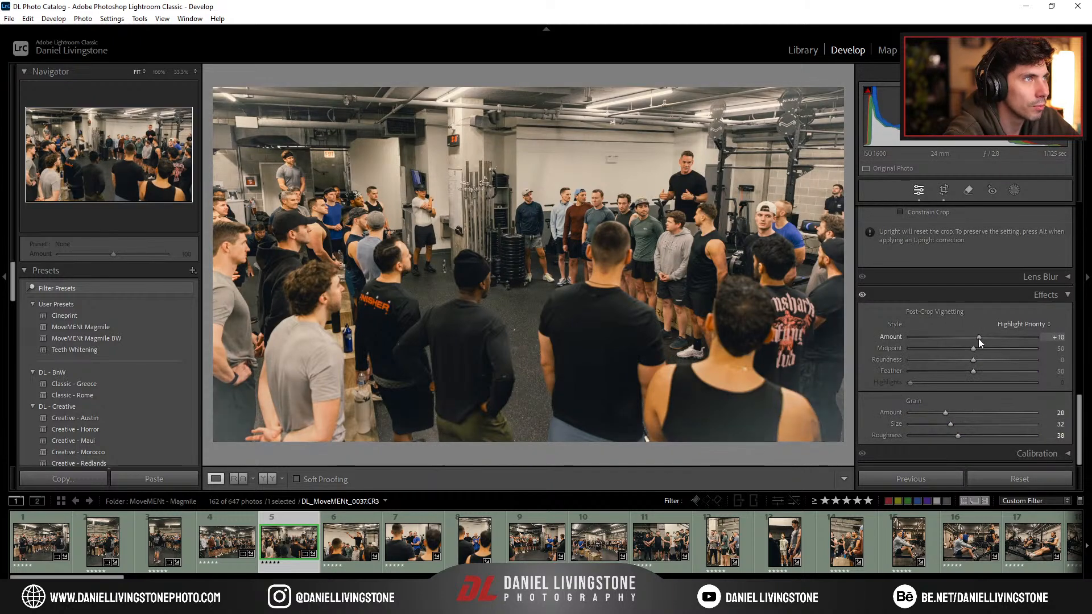
{"action": "scroll", "coordinate": [967, 383], "scroll_direction": "up", "scroll_amount": 4}
{"action": "left_click_drag", "start_coordinate": [974, 321], "coordinate": [984, 322]}
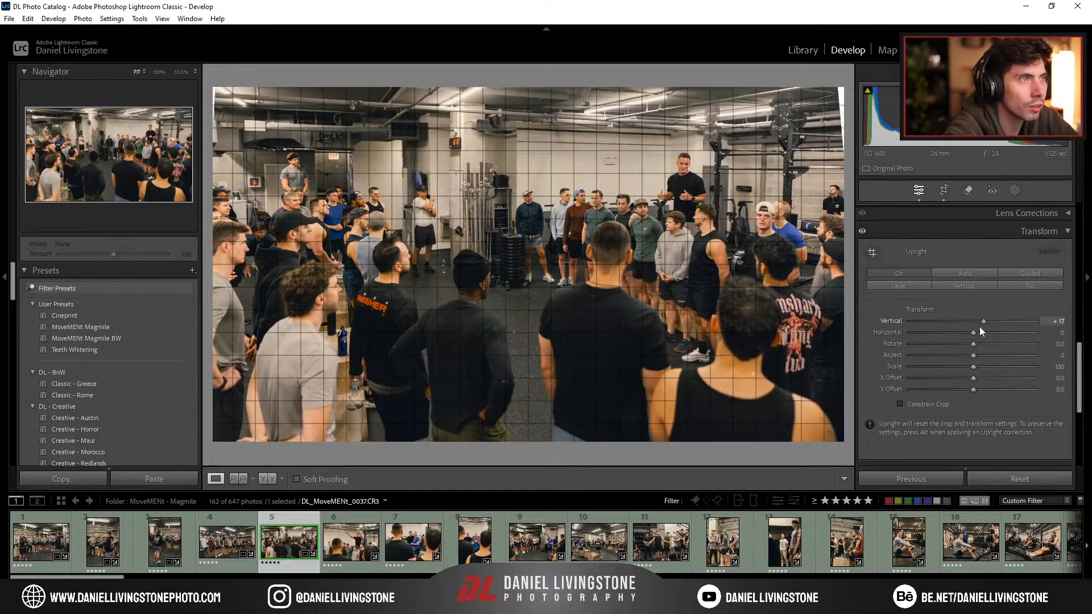
{"action": "left_click", "coordinate": [933, 404]}
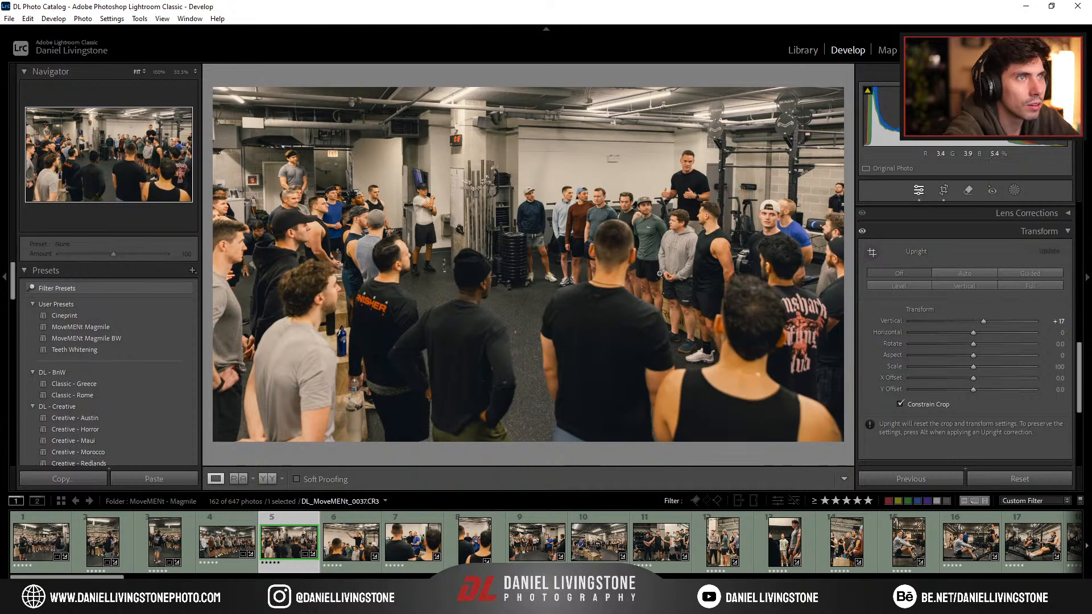
Step: On DL_MoveMENt_0040, set color temperature to 4081 and vibrance to -3, and check the raised-arms man up close
{"action": "left_click", "coordinate": [338, 537]}
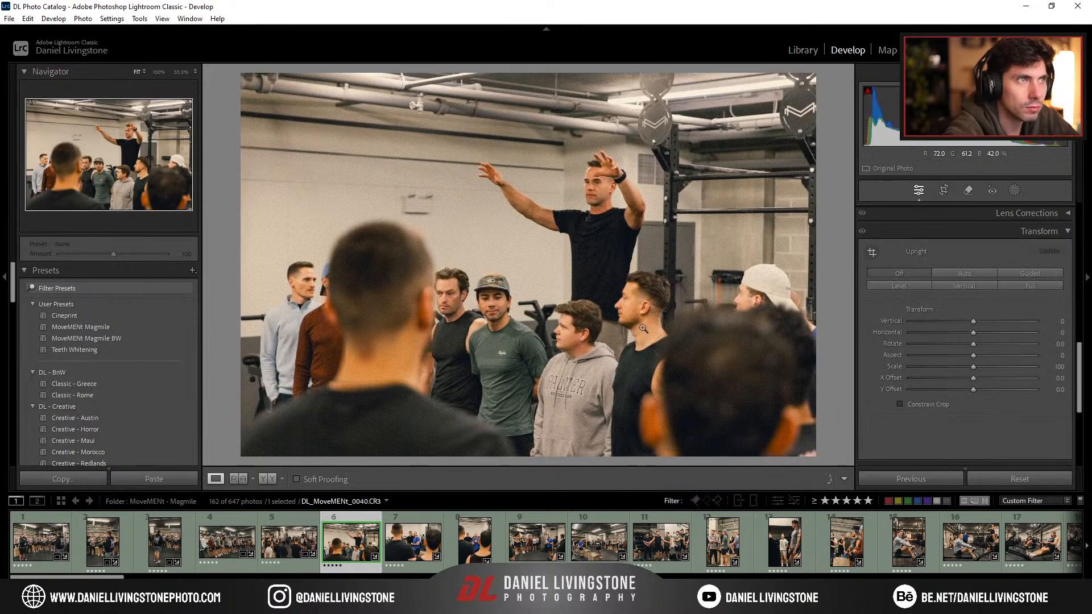
{"action": "scroll", "coordinate": [919, 333], "scroll_direction": "up", "scroll_amount": 5}
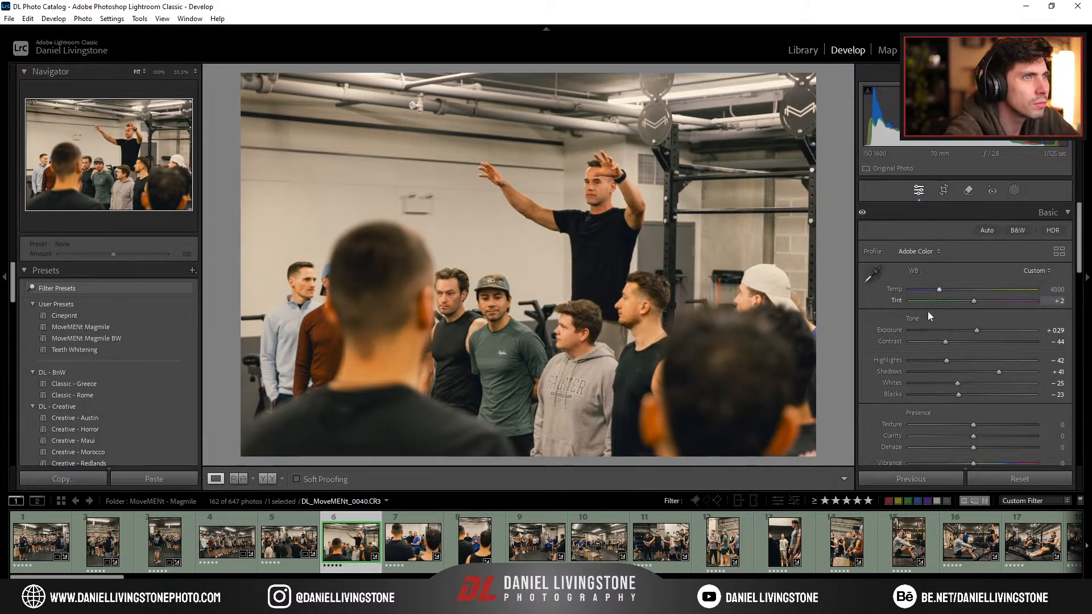
{"action": "left_click_drag", "start_coordinate": [940, 292], "coordinate": [936, 291]}
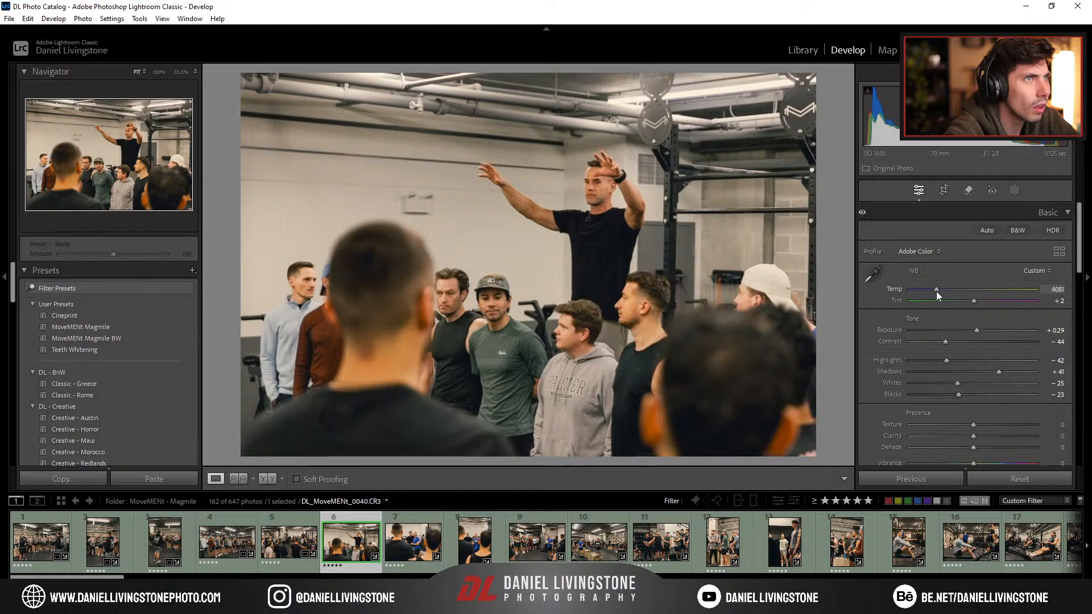
{"action": "left_click_drag", "start_coordinate": [974, 463], "coordinate": [972, 463]}
{"action": "left_click", "coordinate": [599, 185]}
{"action": "left_click", "coordinate": [599, 185]}
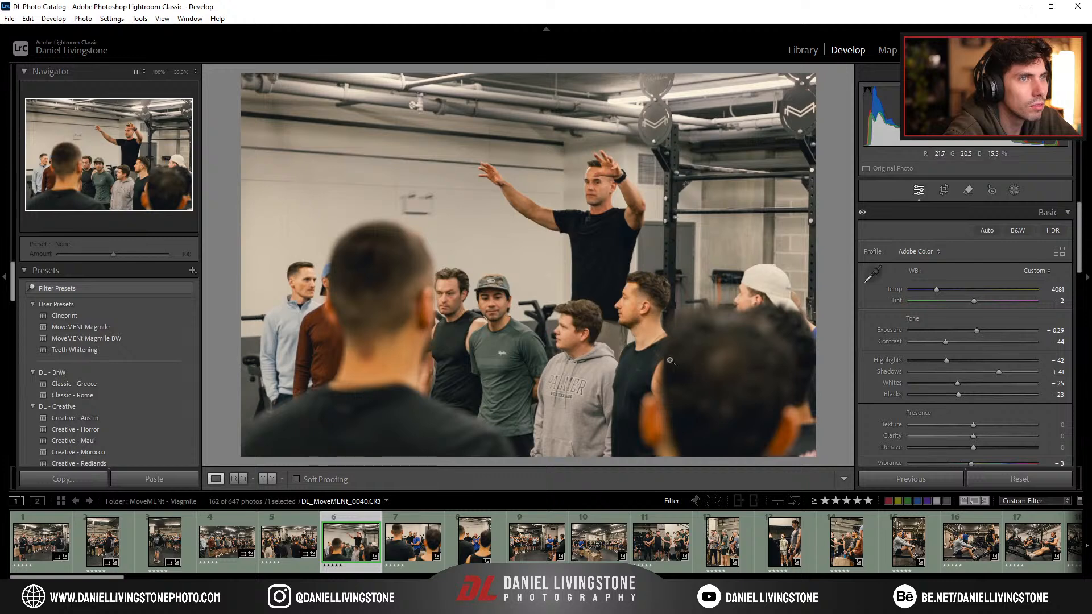
Step: Straighten DL_MoveMENt_0048 to an angle of about 0.55 and check the two men in the background up close
{"action": "left_click", "coordinate": [403, 542]}
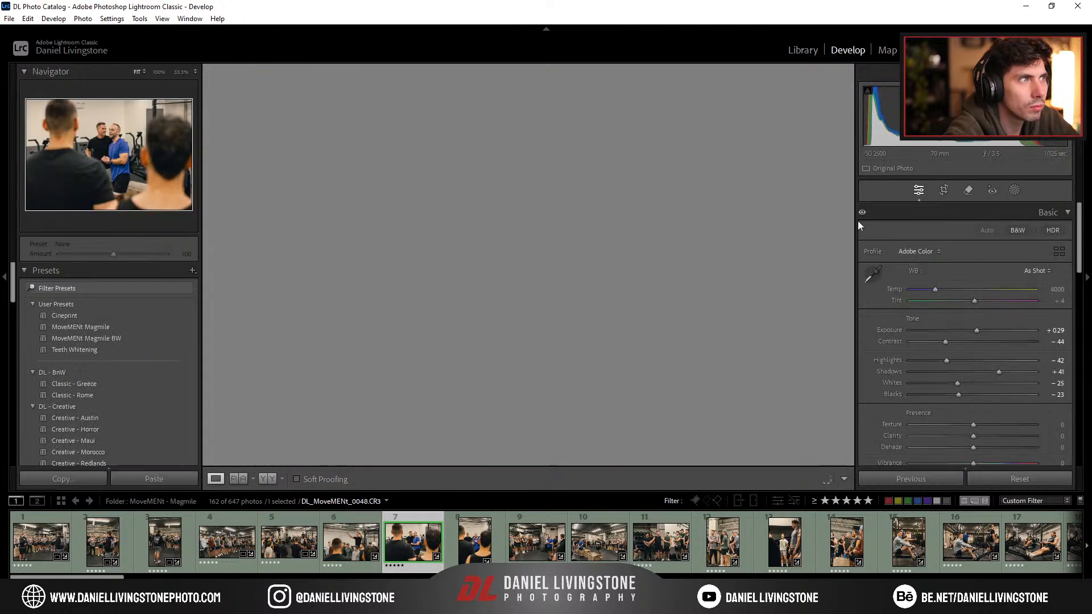
{"action": "key", "text": "r"}
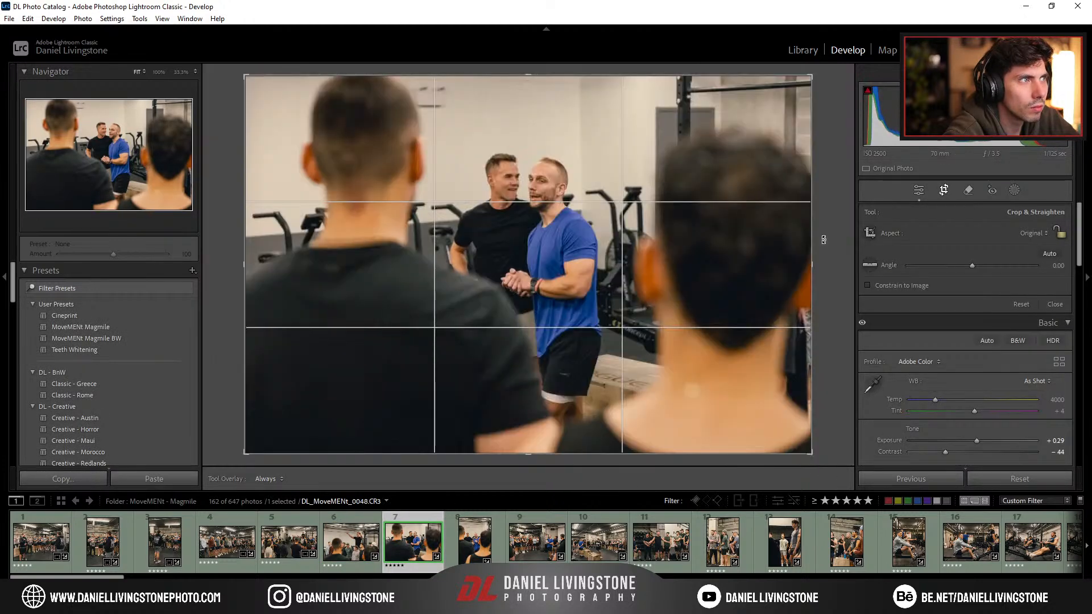
{"action": "left_click_drag", "start_coordinate": [817, 237], "coordinate": [824, 244]}
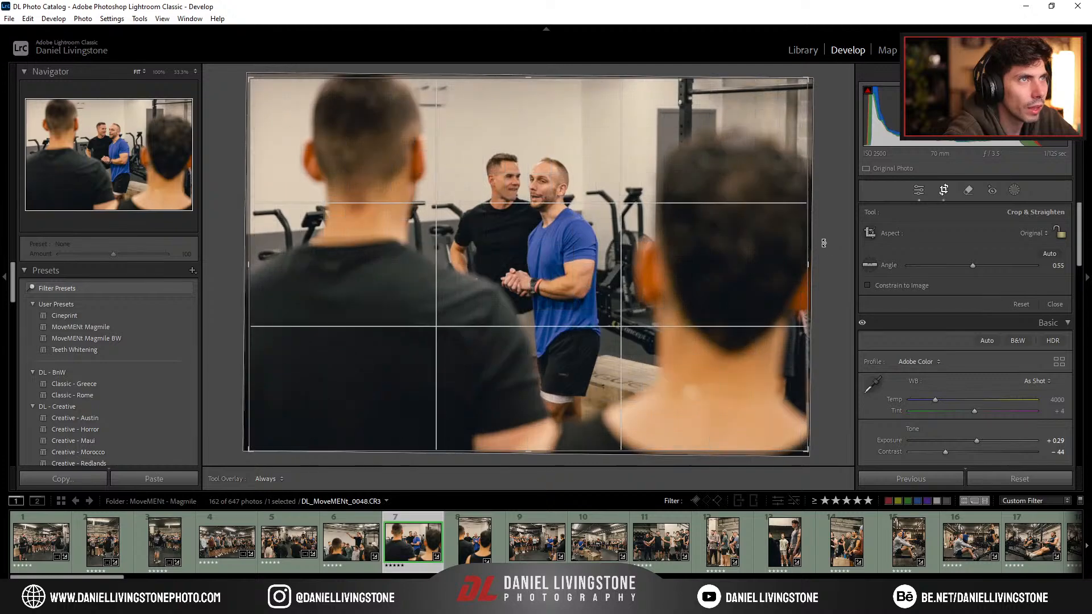
{"action": "key", "text": "r"}
{"action": "left_click", "coordinate": [548, 186]}
{"action": "left_click", "coordinate": [524, 280]}
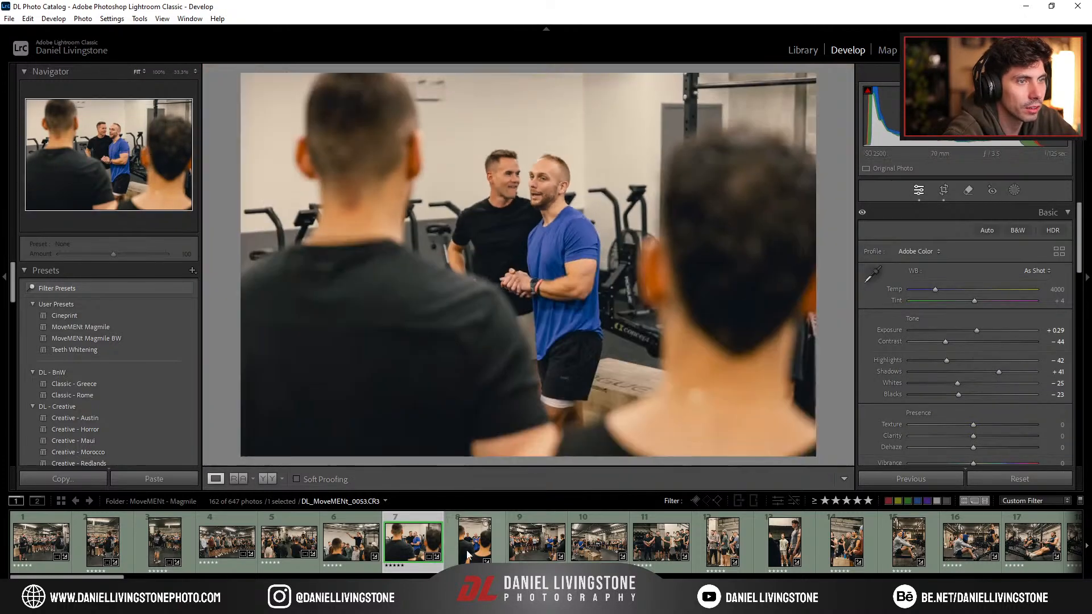
Step: Straighten the vertical photo DL_MoveMENt_0053 slightly and check the face of the man in blue up close
{"action": "key", "text": "Right"}
{"action": "key", "text": "r"}
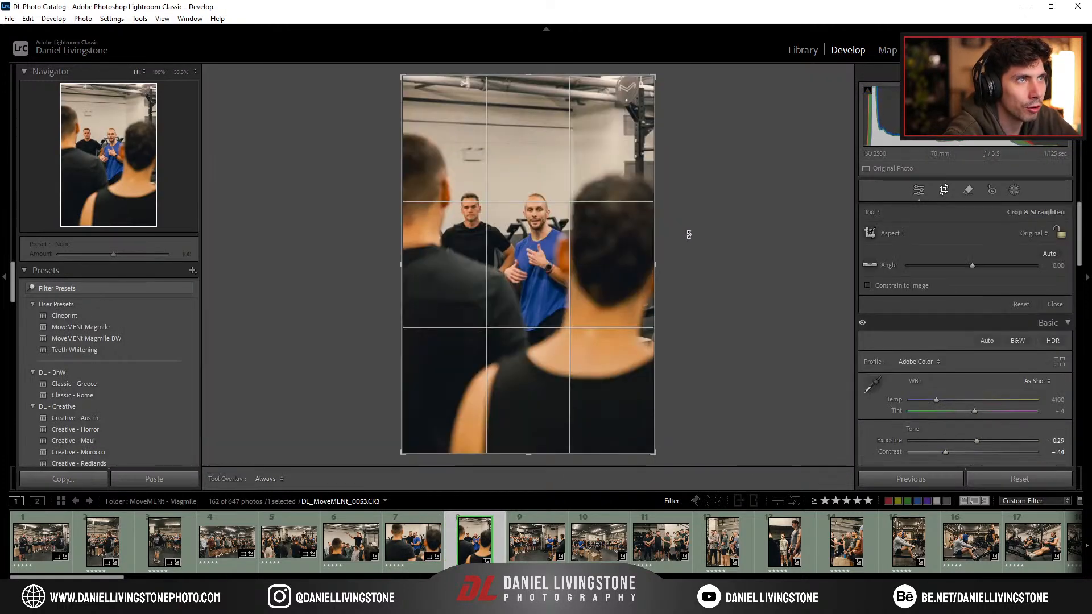
{"action": "left_click_drag", "start_coordinate": [689, 235], "coordinate": [690, 236]}
{"action": "key", "text": "r"}
{"action": "left_click", "coordinate": [530, 213]}
{"action": "left_click", "coordinate": [539, 200]}
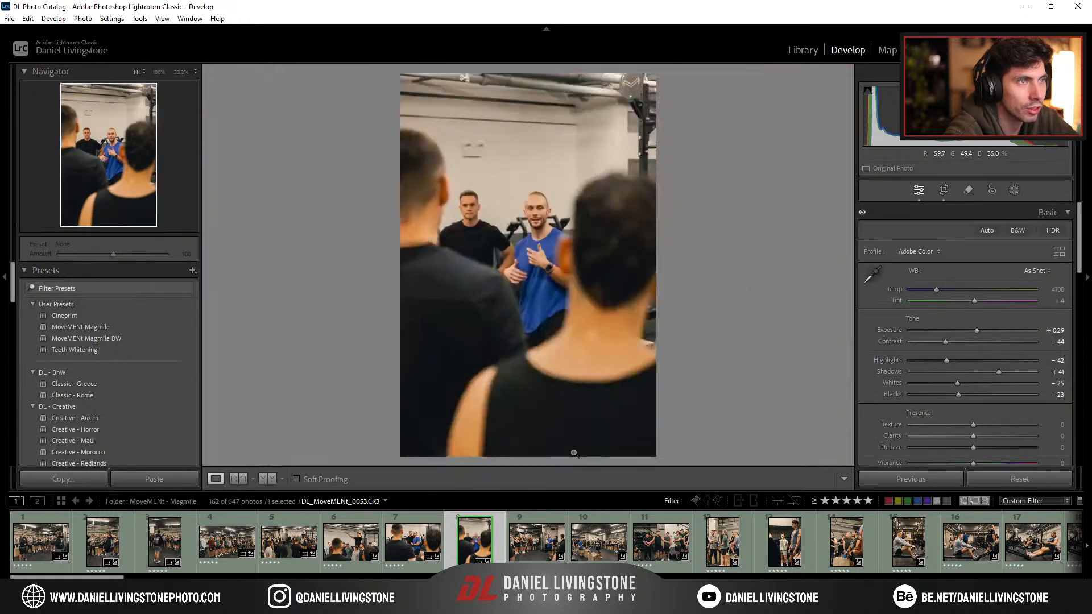
Step: Straighten DL_MoveMENt_0059 to an angle of about -1.15 and shift the photo slightly left within the crop
{"action": "key", "text": "Right"}
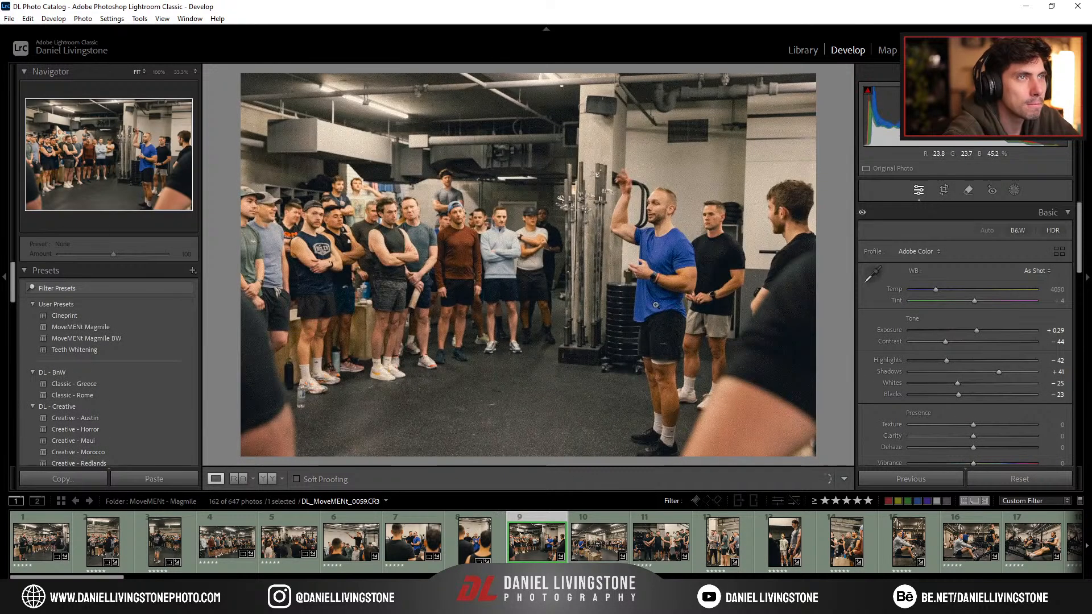
{"action": "key", "text": "r"}
{"action": "left_click_drag", "start_coordinate": [824, 280], "coordinate": [826, 270]}
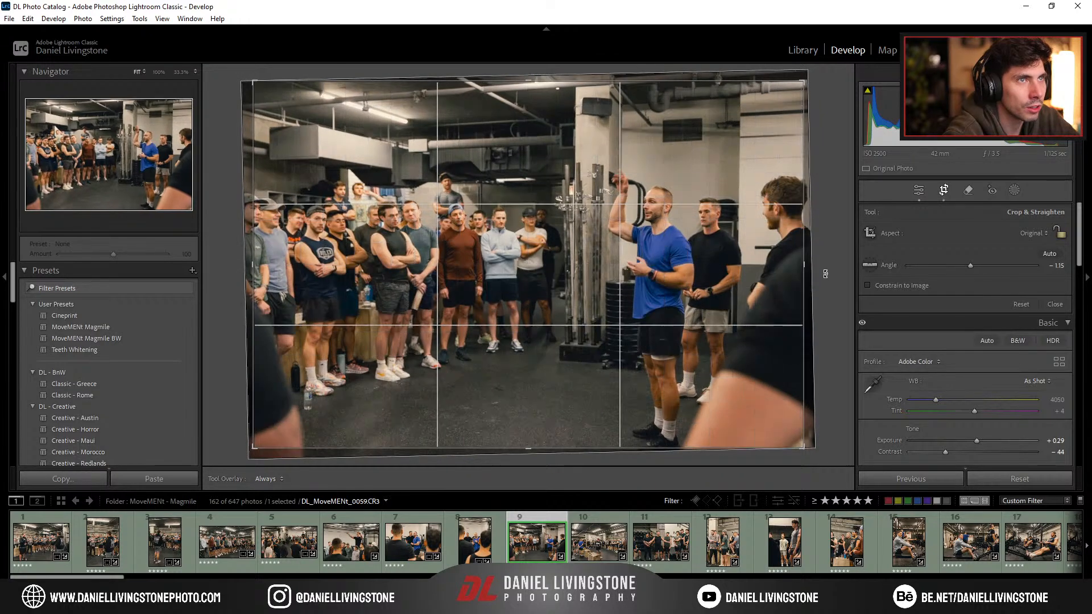
{"action": "left_click_drag", "start_coordinate": [738, 291], "coordinate": [727, 280]}
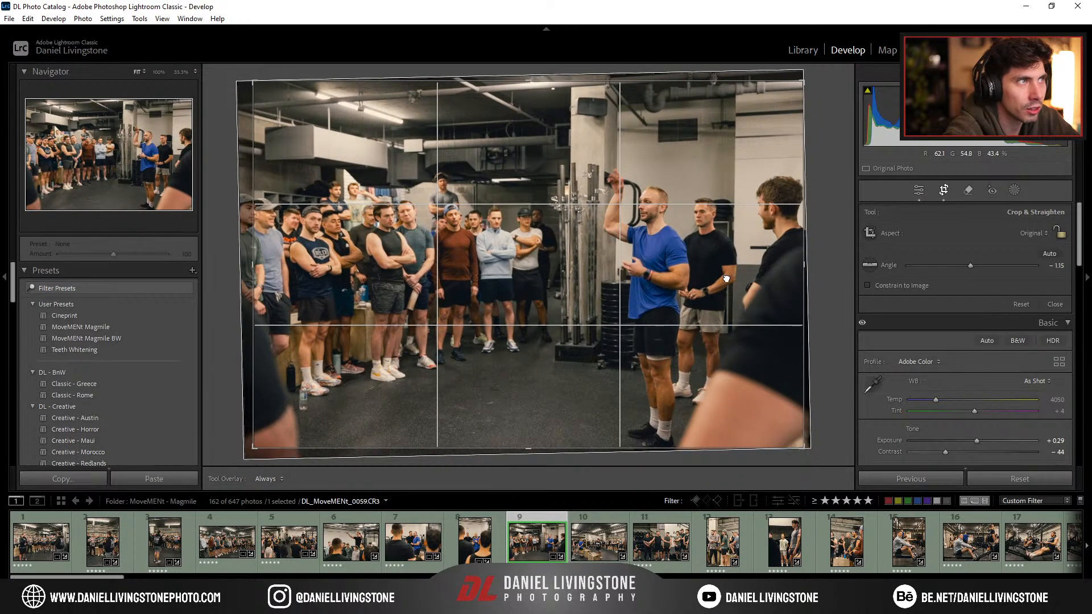
{"action": "key", "text": "r"}
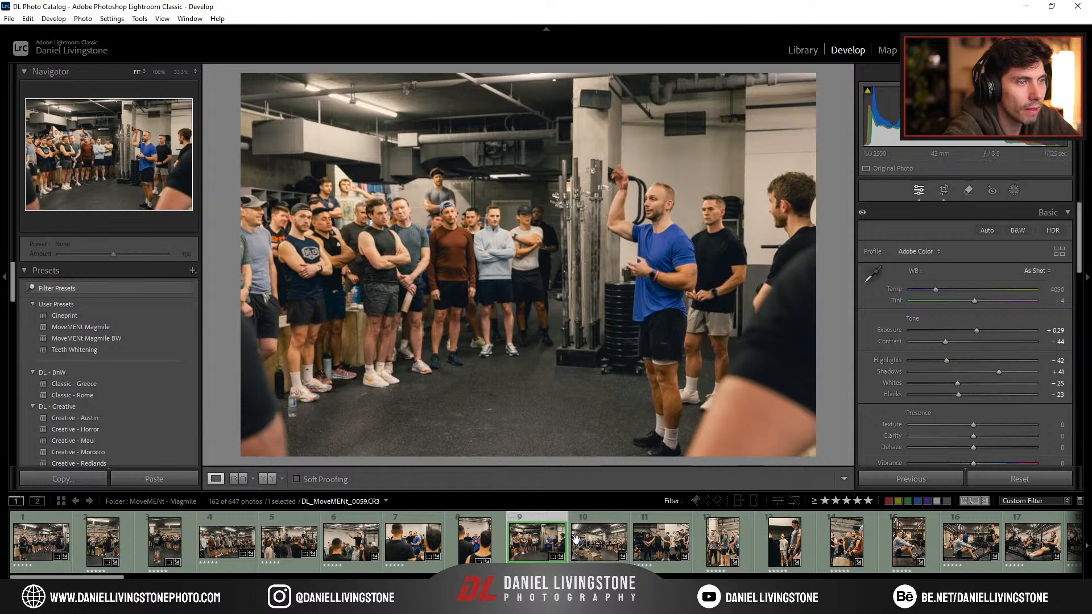
Step: Set exposure to +0.52, highlights to -60 and shadows to +21 on DL_MoveMENt_0059
{"action": "left_click_drag", "start_coordinate": [977, 332], "coordinate": [980, 334]}
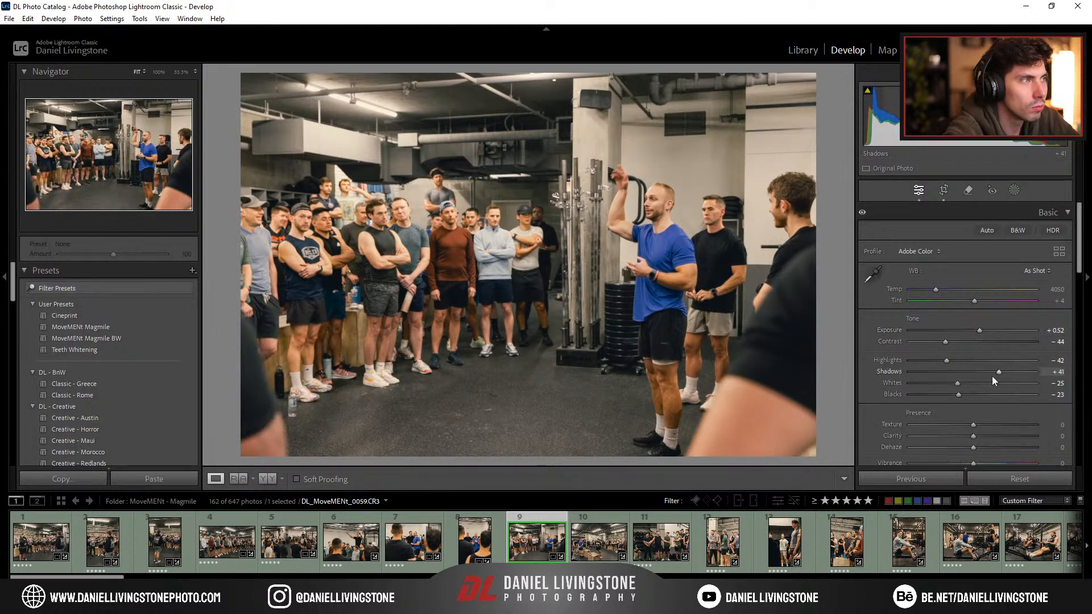
{"action": "mouse_move", "coordinate": [986, 372]}
{"action": "left_mouse_down"}
{"action": "mouse_move", "coordinate": [937, 361]}
{"action": "mouse_move", "coordinate": [997, 372]}
{"action": "mouse_move", "coordinate": [987, 372]}
{"action": "left_mouse_up"}
{"action": "left_click", "coordinate": [452, 264]}
{"action": "left_click", "coordinate": [727, 302]}
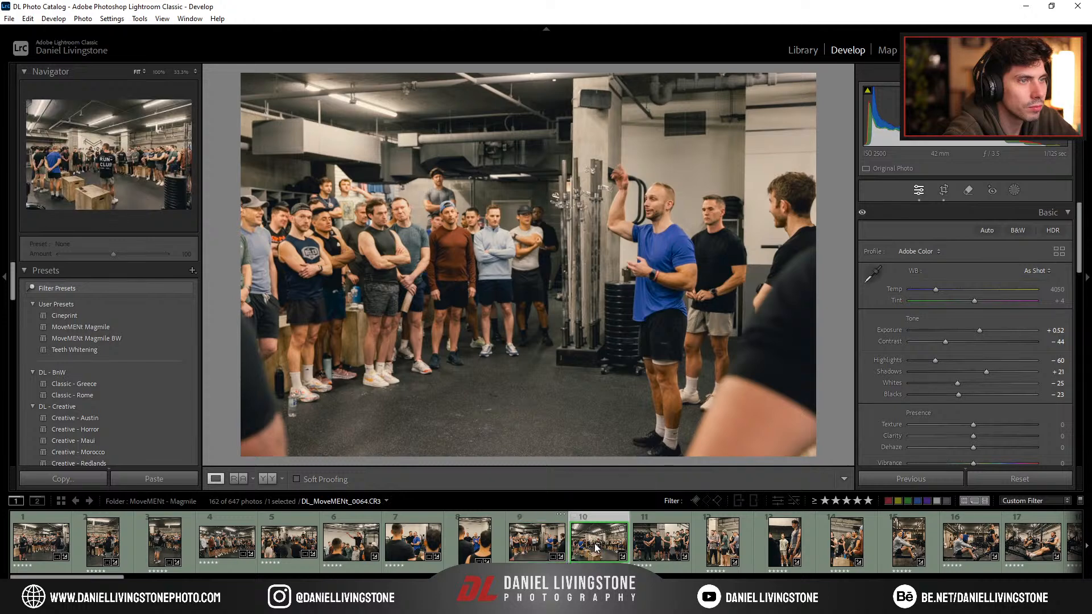
Step: Inspect DL_MoveMENt_0064 up close, crop it to 16 x 9 with the photo shifted upward, and straighten it to about 0.05
{"action": "left_click", "coordinate": [597, 548]}
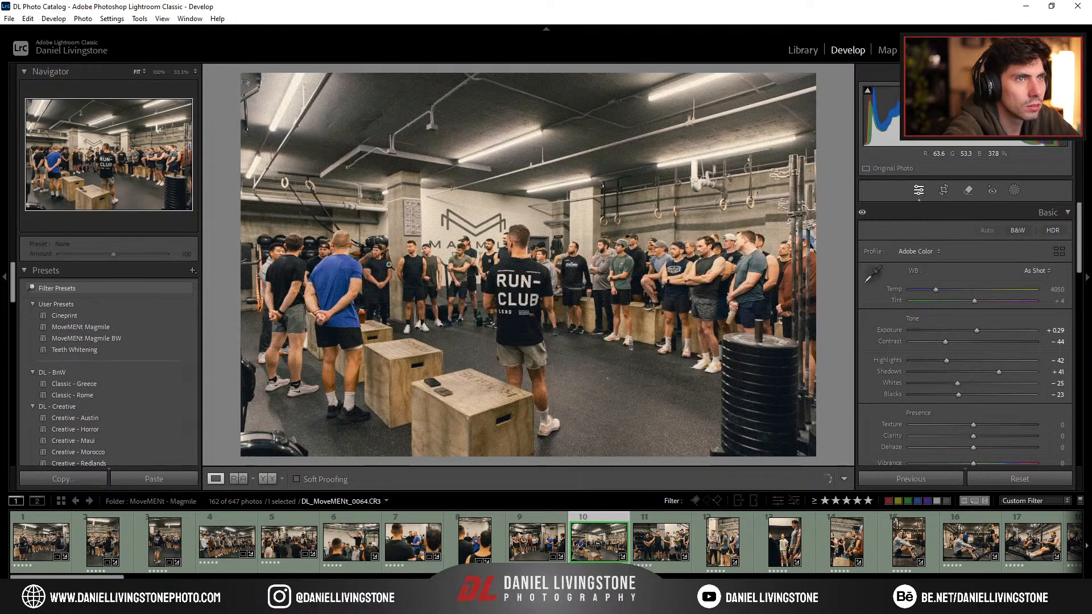
{"action": "left_click", "coordinate": [405, 238]}
{"action": "left_click_drag", "start_coordinate": [441, 229], "coordinate": [533, 223]}
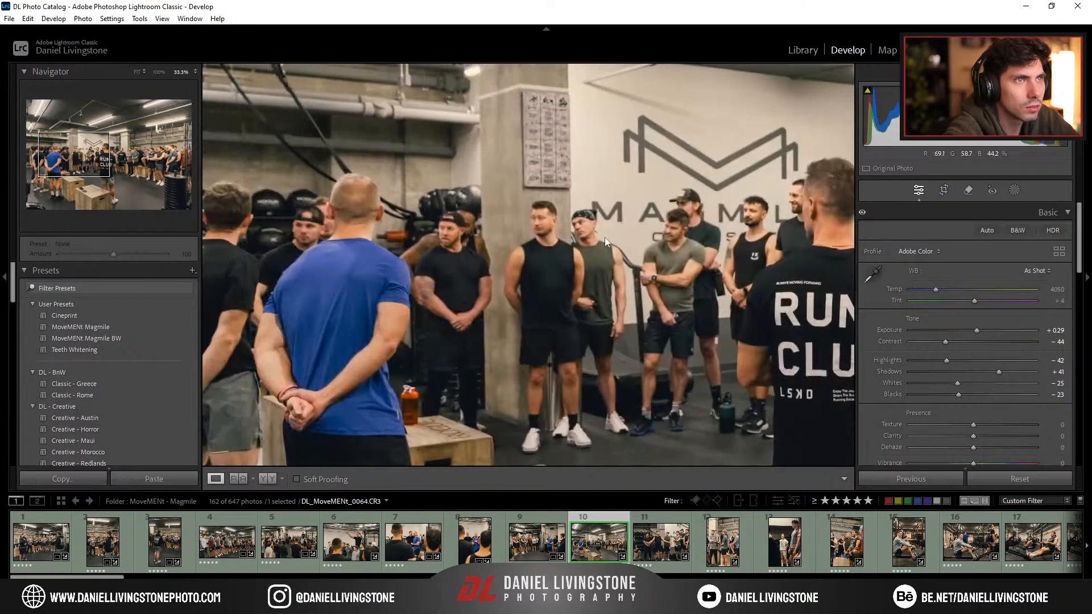
{"action": "left_click", "coordinate": [606, 241]}
{"action": "key", "text": "r"}
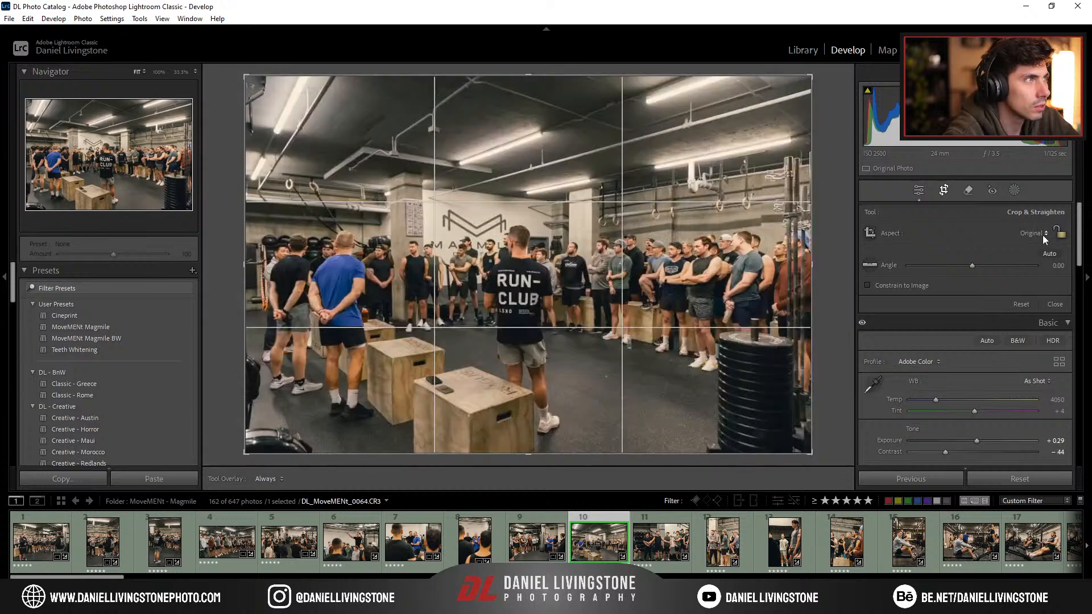
{"action": "left_click", "coordinate": [1043, 234]}
{"action": "left_click", "coordinate": [947, 368]}
{"action": "left_click_drag", "start_coordinate": [734, 300], "coordinate": [711, 279]}
{"action": "left_click_drag", "start_coordinate": [826, 260], "coordinate": [825, 257]}
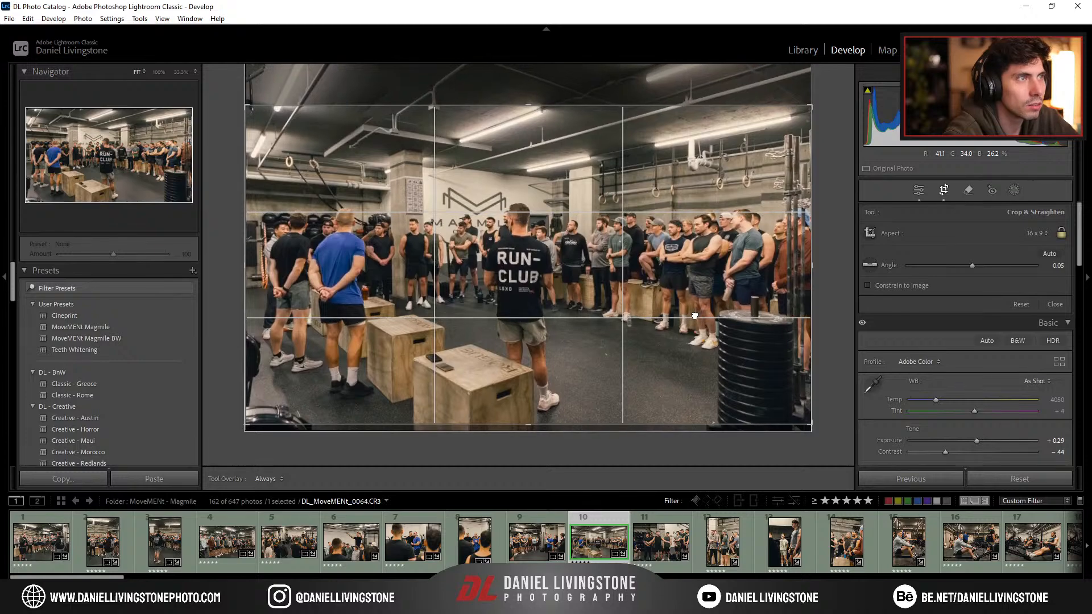
{"action": "key", "text": "Return"}
Step: Straighten DL_MoveMENt_0066, shift the photo left within a tighter crop, and check the gesturing man's face up close
{"action": "key", "text": "Right"}
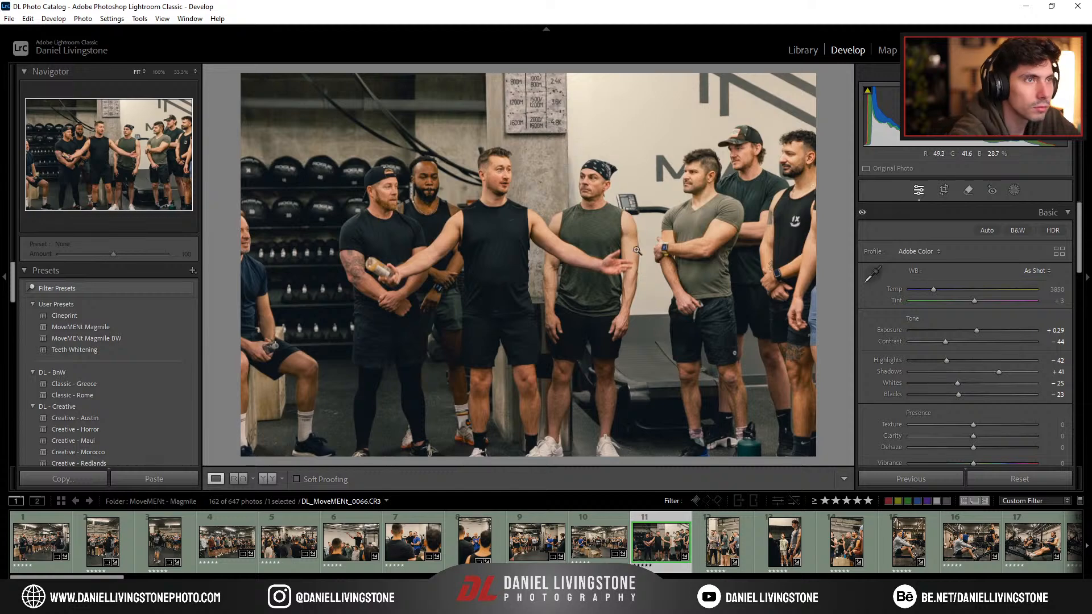
{"action": "left_click", "coordinate": [486, 195]}
{"action": "key", "text": "r"}
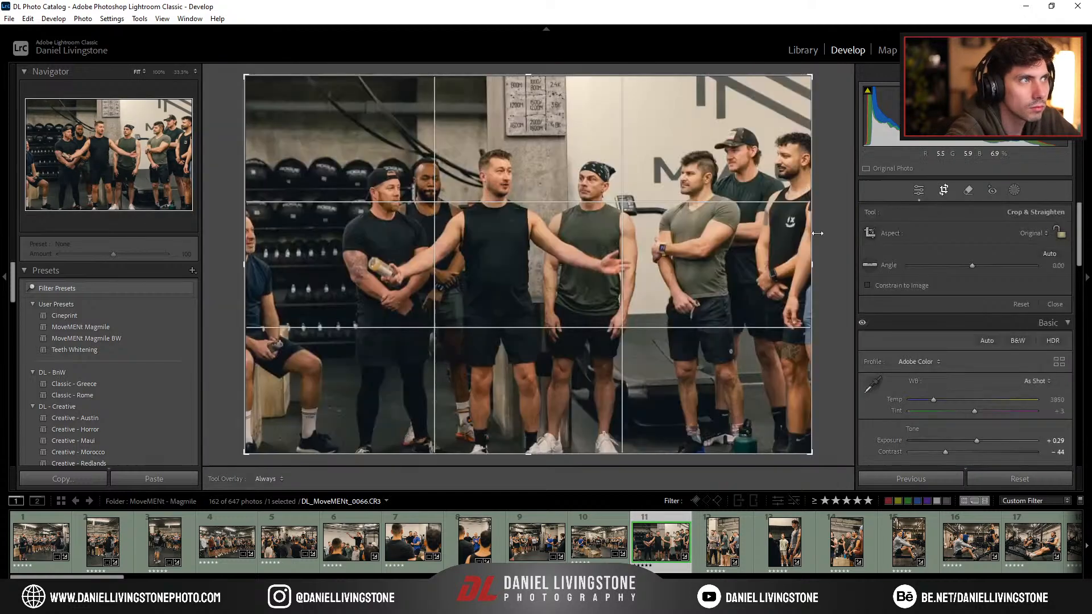
{"action": "left_click_drag", "start_coordinate": [825, 246], "coordinate": [825, 250]}
{"action": "left_click_drag", "start_coordinate": [536, 267], "coordinate": [448, 265]}
{"action": "key", "text": "r"}
{"action": "left_click", "coordinate": [472, 171]}
{"action": "left_click", "coordinate": [479, 161]}
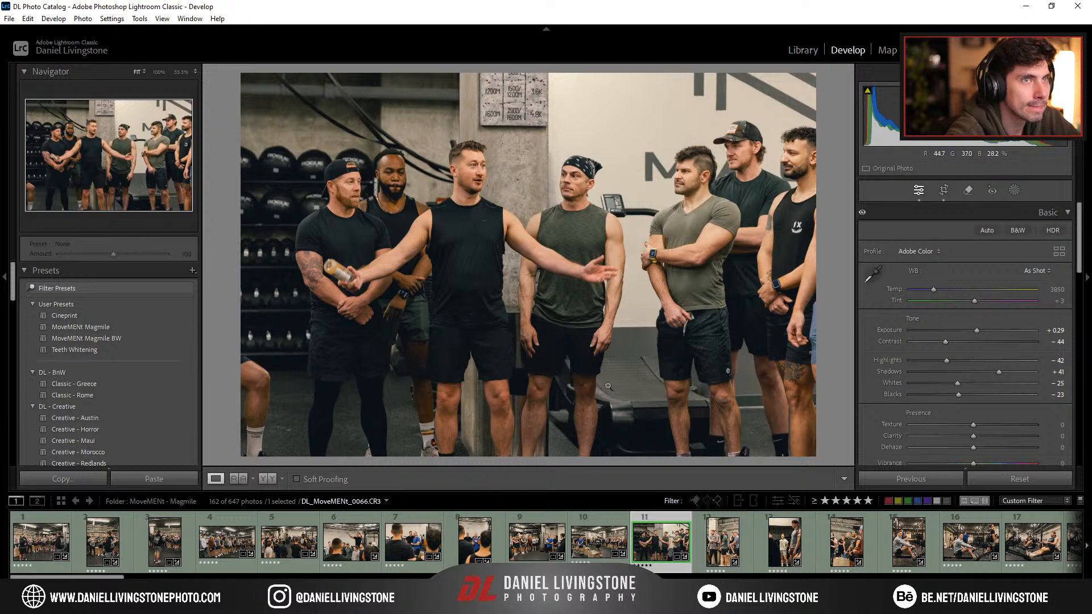
Step: Reset the exposure of DL_MoveMENt_0068 to 0.00 and straighten the photo slightly
{"action": "key", "text": "Right"}
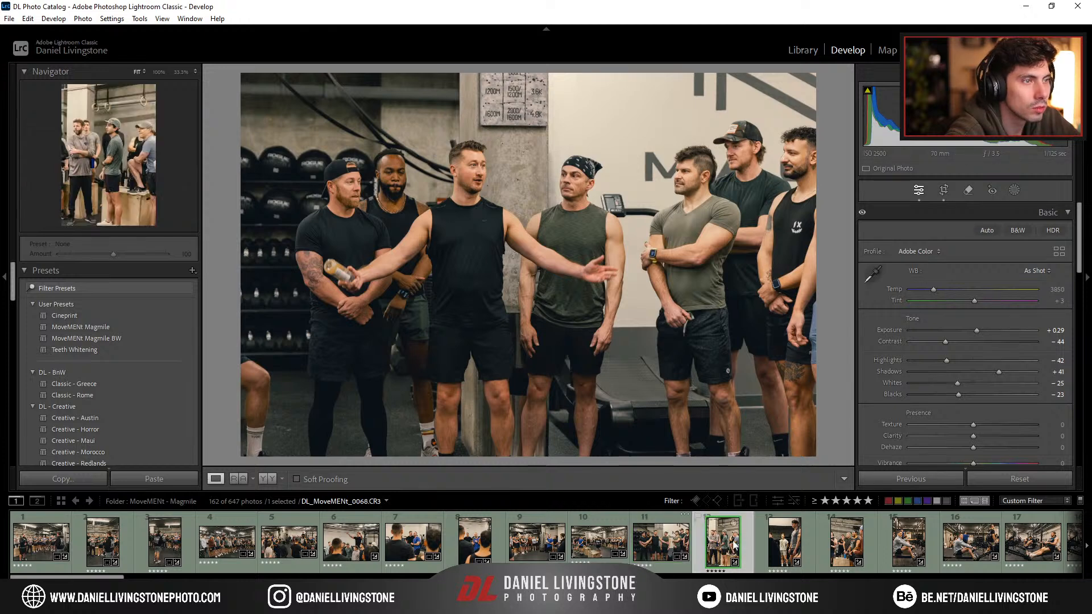
{"action": "double_click", "coordinate": [977, 332]}
{"action": "key", "text": "r"}
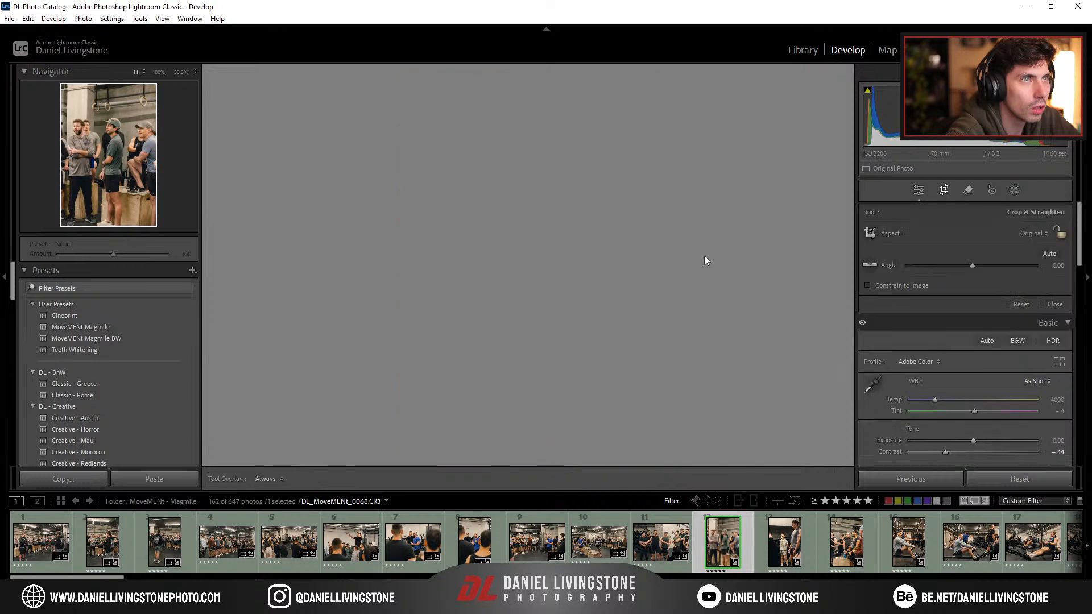
{"action": "left_click_drag", "start_coordinate": [712, 271], "coordinate": [709, 272]}
Step: On DL_MoveMENt_0070, set exposure to +0.07, highlights to -69 and color temperature to 3674, checking the smiling man up close
{"action": "key", "text": "Right"}
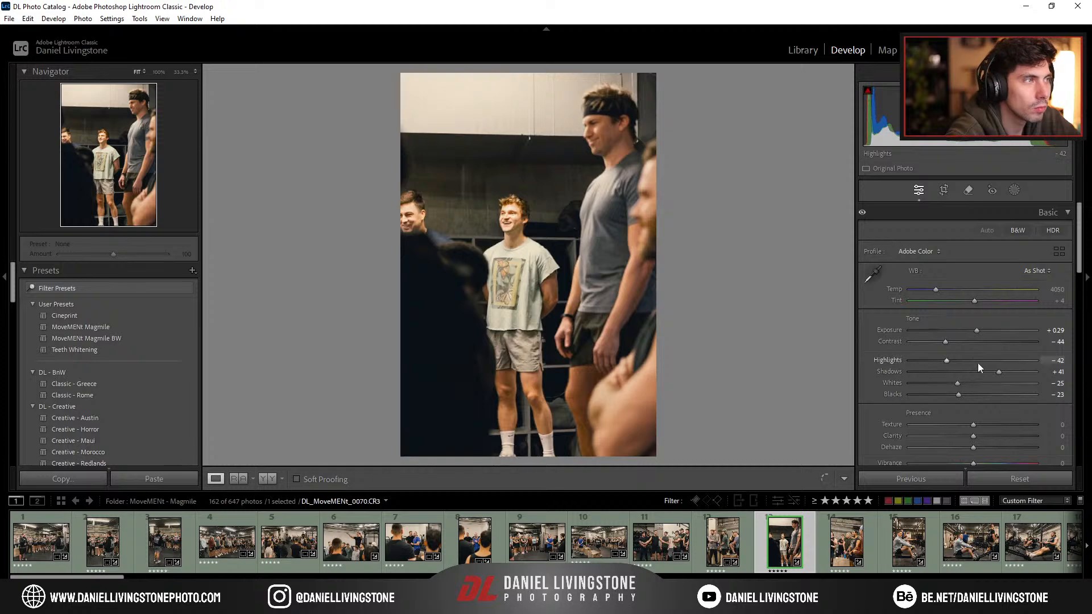
{"action": "left_click_drag", "start_coordinate": [975, 332], "coordinate": [929, 361]}
{"action": "left_click", "coordinate": [513, 226]}
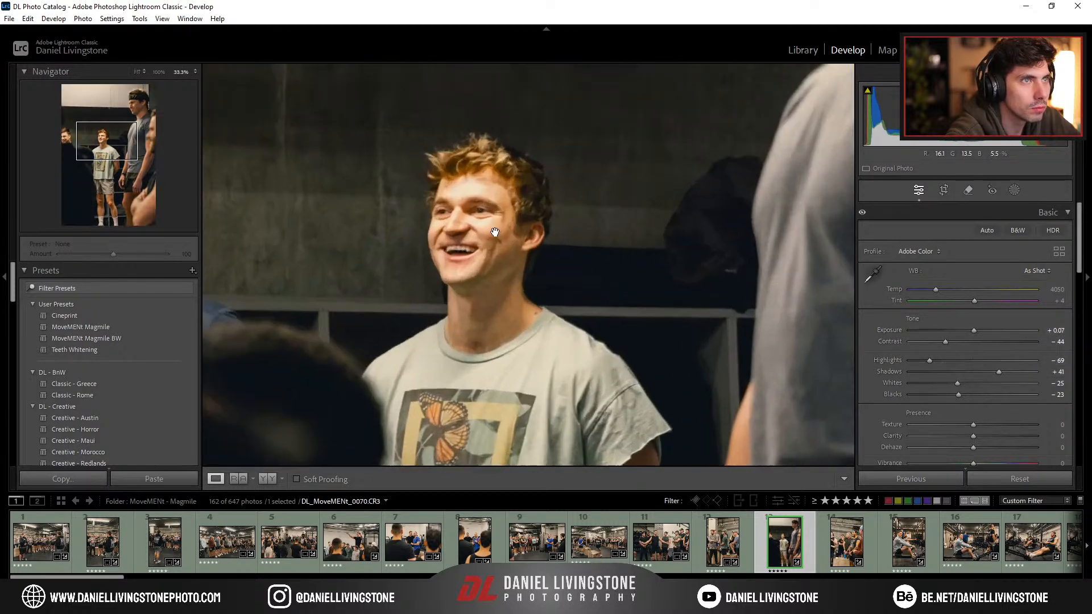
{"action": "left_click_drag", "start_coordinate": [936, 289], "coordinate": [933, 291]}
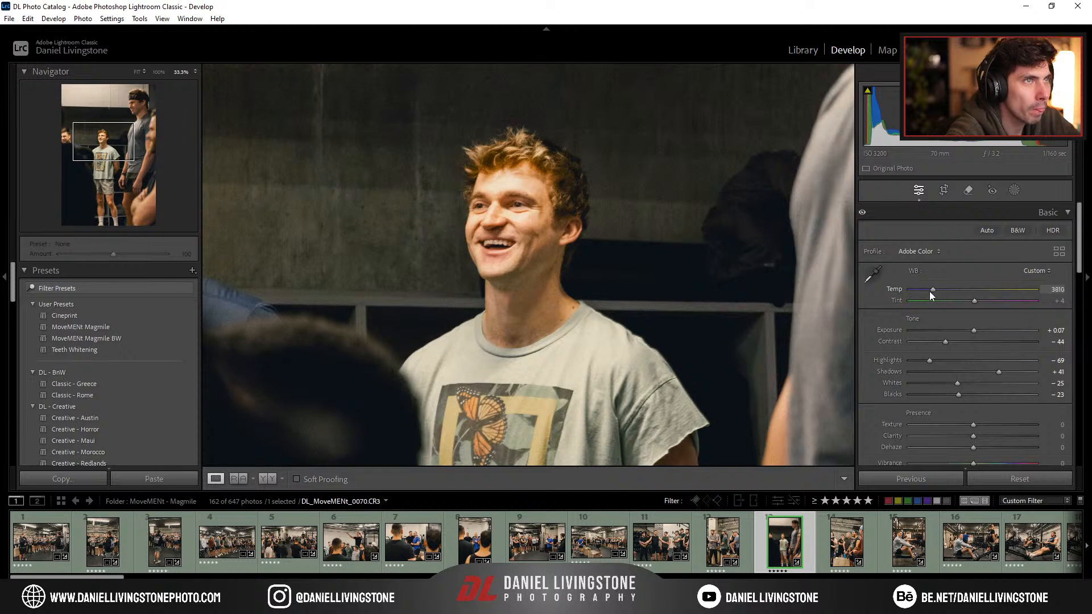
{"action": "left_click", "coordinate": [767, 278]}
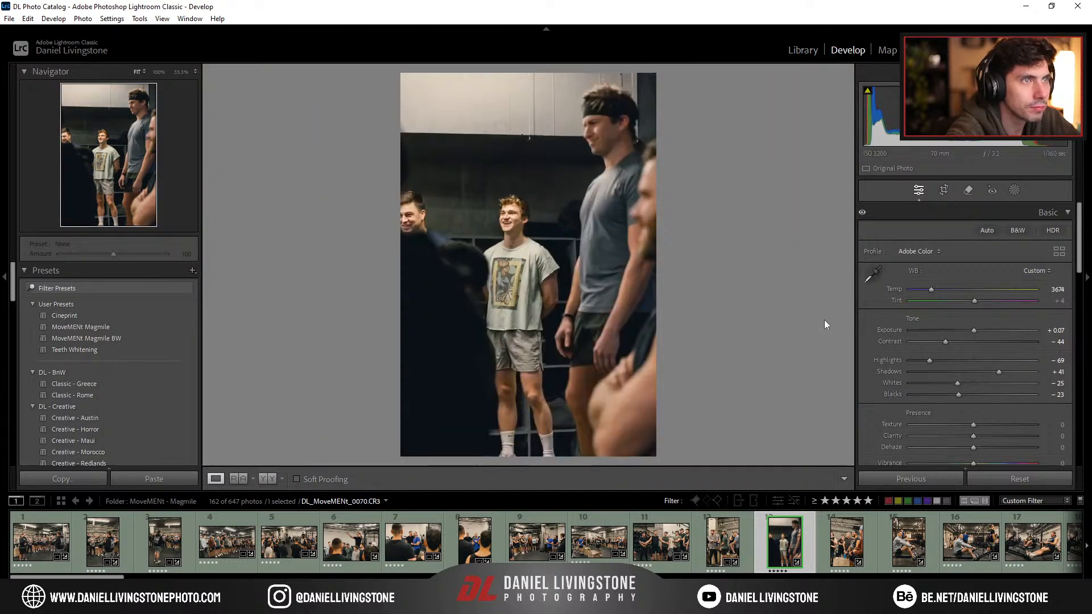
Step: Set shadows to +75, blacks to -27 and contrast to -38 on DL_MoveMENt_0070
{"action": "left_click", "coordinate": [990, 372]}
{"action": "left_click_drag", "start_coordinate": [986, 373], "coordinate": [1018, 372]}
{"action": "mouse_move", "coordinate": [963, 396]}
{"action": "left_mouse_down"}
{"action": "mouse_move", "coordinate": [976, 397]}
{"action": "mouse_move", "coordinate": [960, 397]}
{"action": "left_mouse_up"}
{"action": "left_click_drag", "start_coordinate": [947, 343], "coordinate": [952, 345]}
Step: Straighten the crop of the vertical photo DL_MoveMENt_0072
{"action": "key", "text": "Right"}
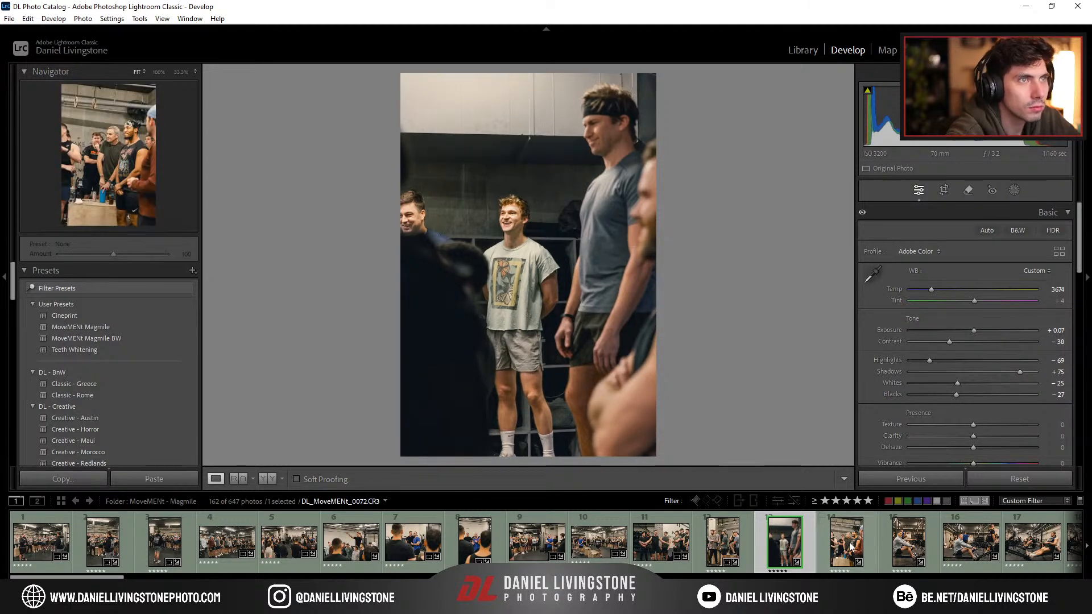
{"action": "key", "text": "r"}
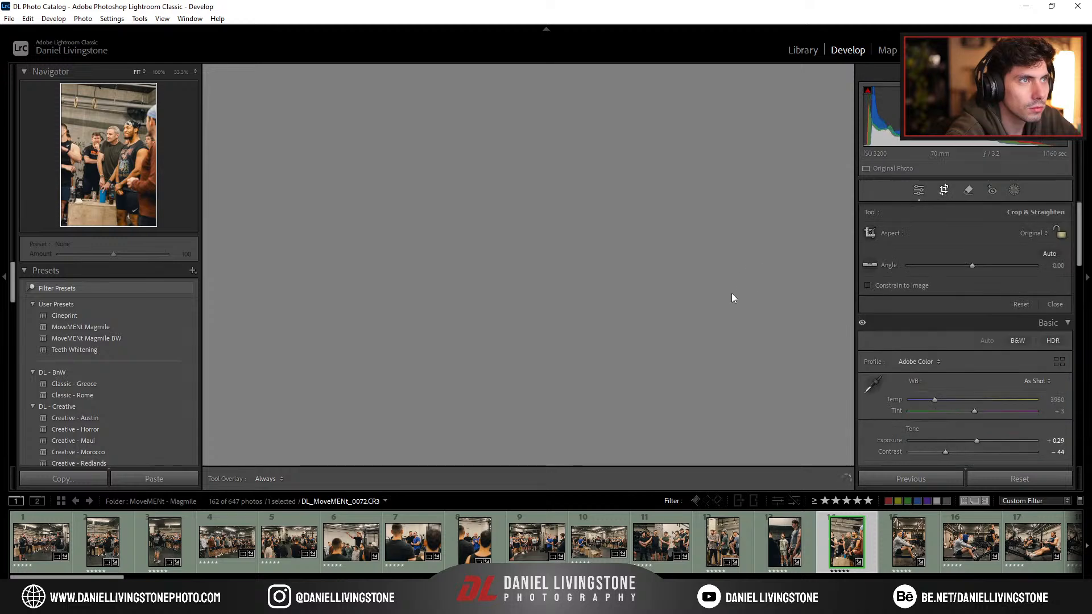
{"action": "left_click_drag", "start_coordinate": [728, 290], "coordinate": [705, 268]}
{"action": "key", "text": "r"}
{"action": "key", "text": "r"}
{"action": "key", "text": "r"}
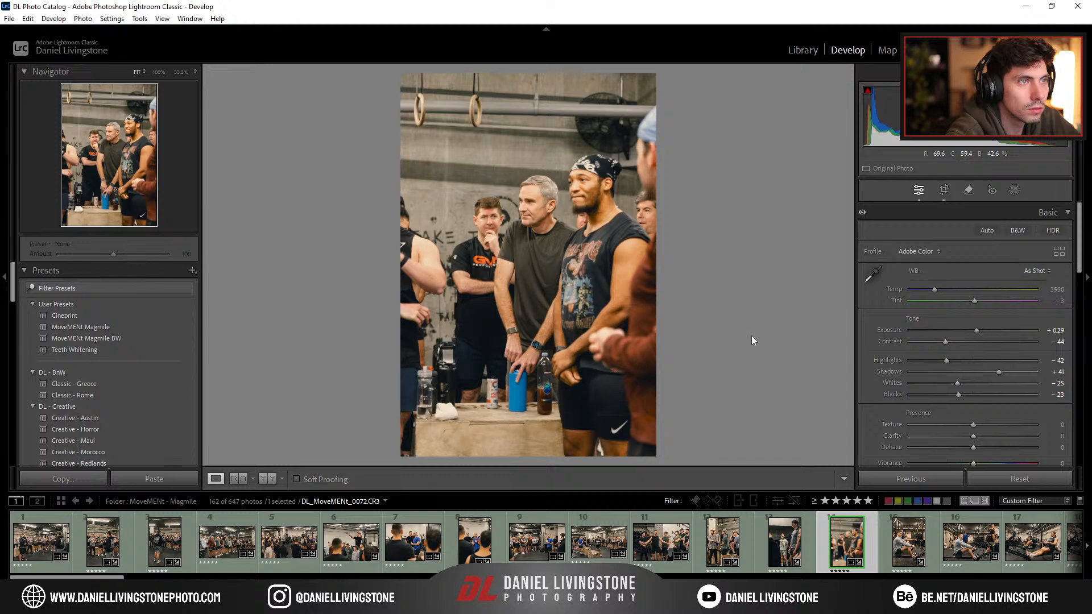
Step: Lower the exposure of the vertical group photo DL_MoveMENt_0072
{"action": "left_click_drag", "start_coordinate": [975, 333], "coordinate": [972, 333]}
Step: Slightly straighten the crop of the vertical rowing photo DL_MoveMENt_0074
{"action": "left_click", "coordinate": [894, 545]}
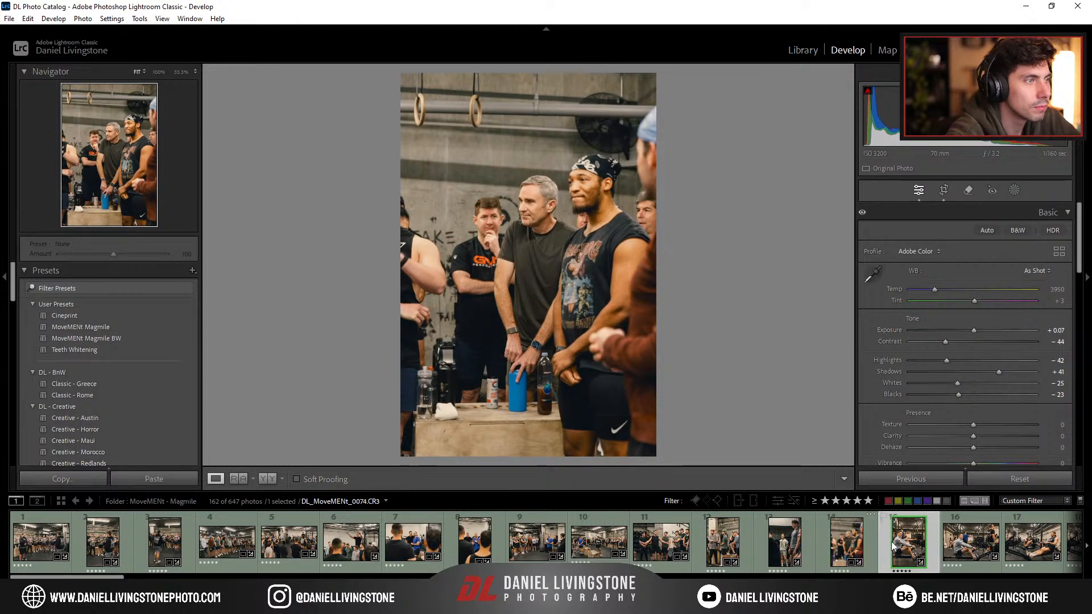
{"action": "key", "text": "r"}
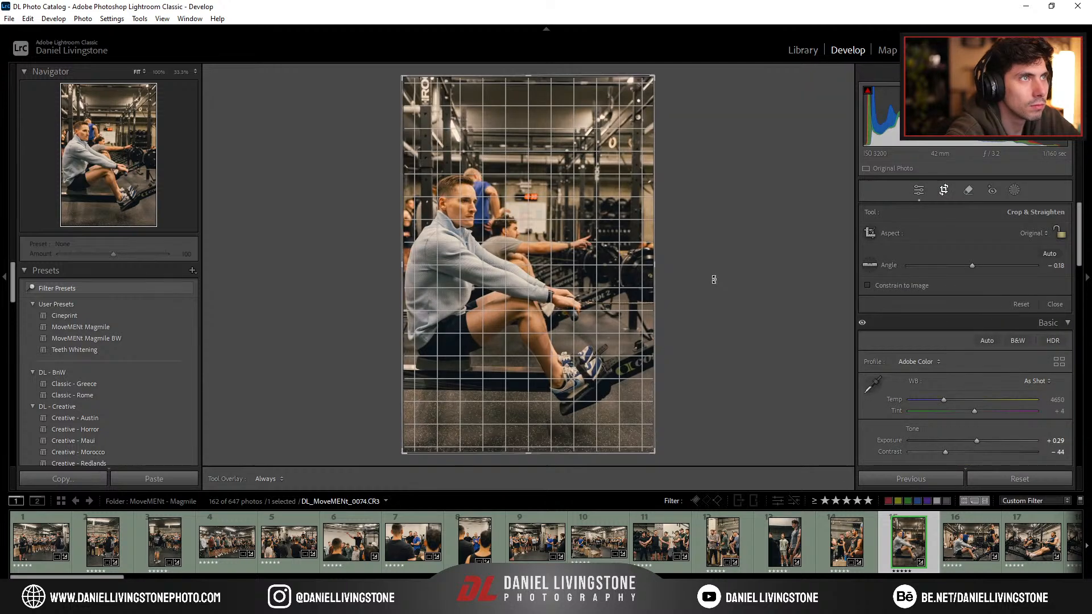
{"action": "left_click_drag", "start_coordinate": [714, 279], "coordinate": [715, 280]}
{"action": "key", "text": "r"}
Step: Set the color temperature of DL_MoveMENt_0074 to 4353 and lower its shadows, checking the seated man's face up close
{"action": "left_click_drag", "start_coordinate": [944, 292], "coordinate": [940, 288]}
{"action": "left_click", "coordinate": [462, 204]}
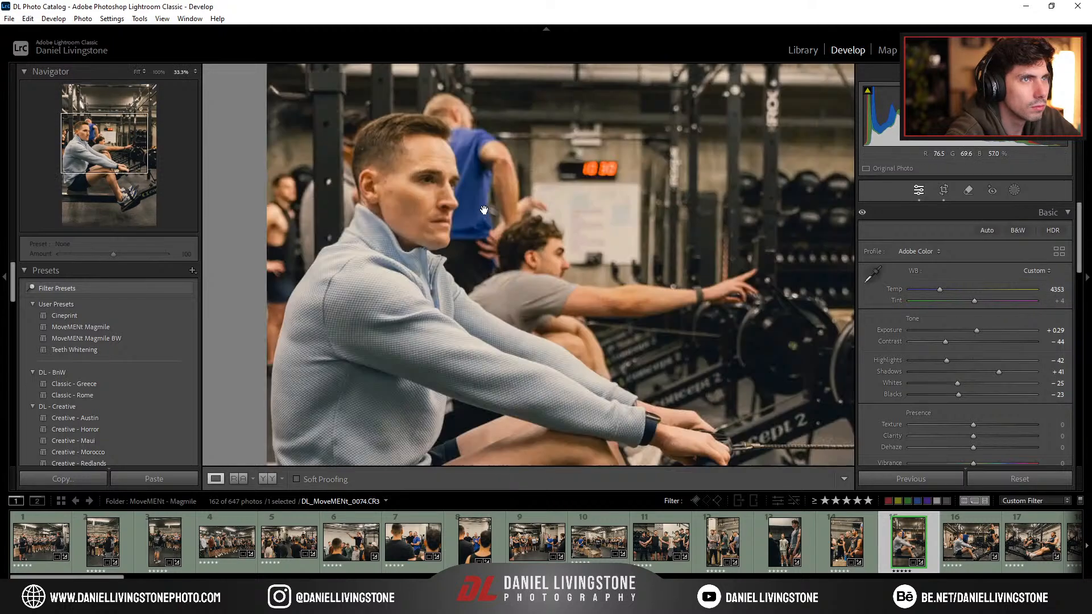
{"action": "left_click", "coordinate": [574, 275]}
{"action": "left_click_drag", "start_coordinate": [996, 374], "coordinate": [952, 364]}
Step: Temporarily turn off the photo filter to give the black-and-white copy of DL_MoveMENt_0107 five stars and a green label
{"action": "left_click", "coordinate": [971, 546]}
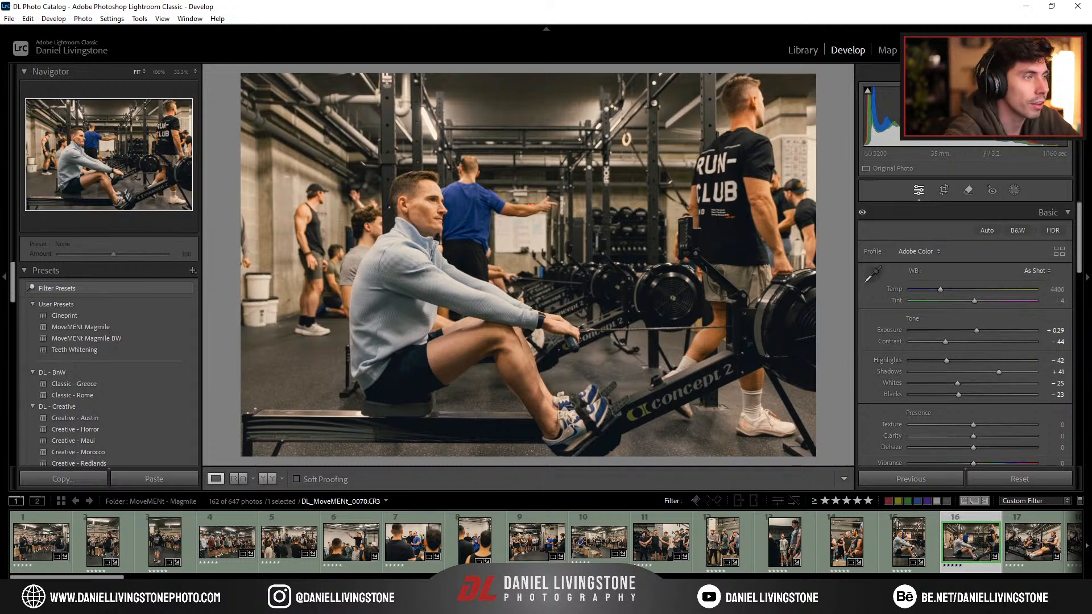
{"action": "scroll", "coordinate": [701, 543], "scroll_direction": "down", "scroll_amount": 5}
{"action": "left_click", "coordinate": [701, 549]}
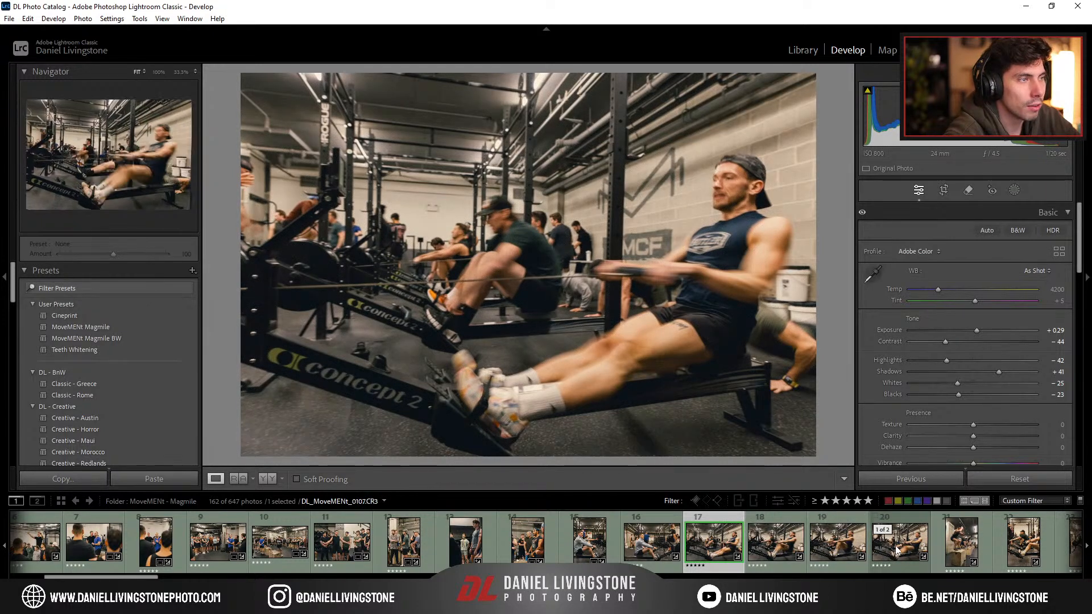
{"action": "left_click", "coordinate": [896, 550]}
{"action": "left_click", "coordinate": [883, 531]}
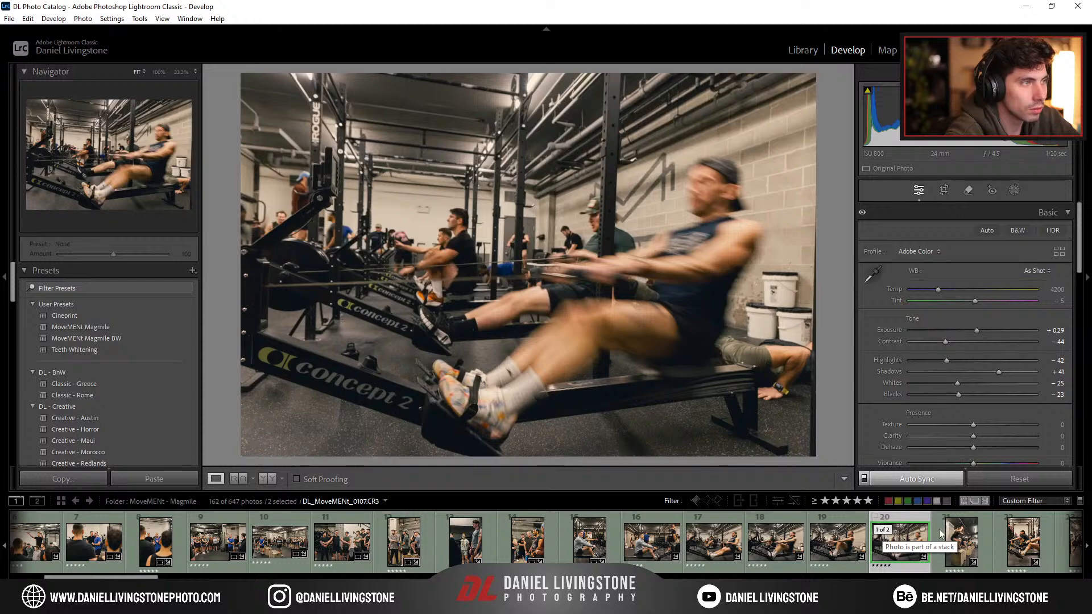
{"action": "left_click", "coordinate": [1081, 501]}
{"action": "left_click", "coordinate": [600, 545]}
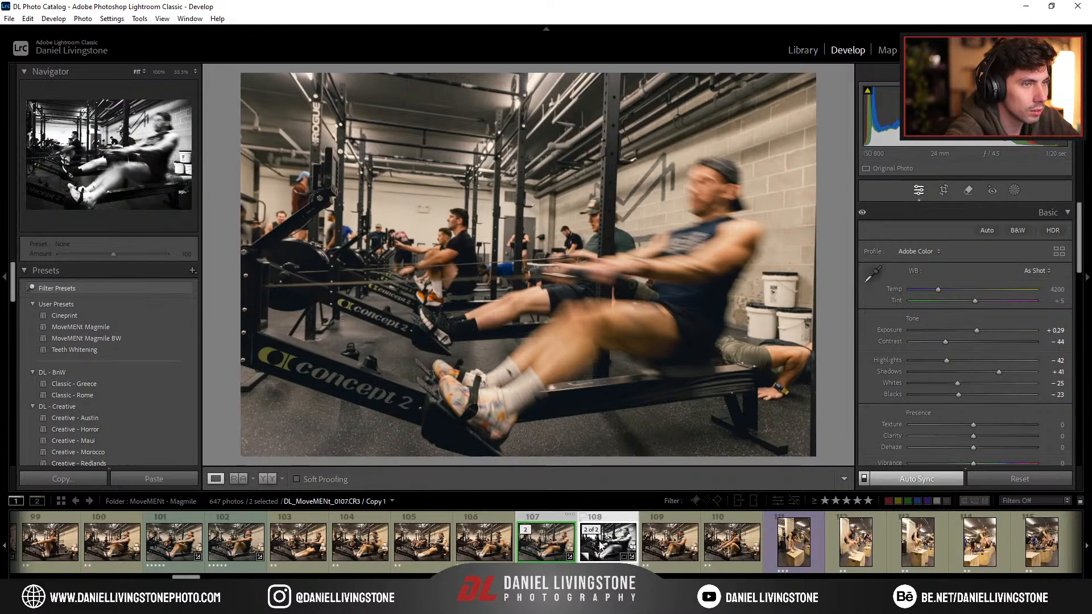
{"action": "key", "text": "5"}
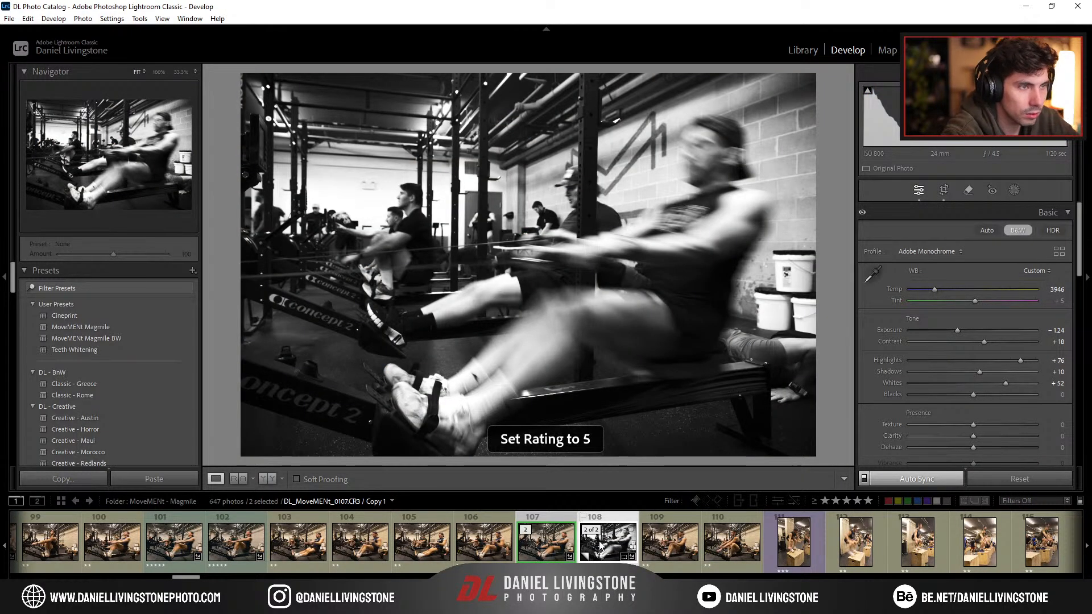
{"action": "key", "text": "7"}
{"action": "key", "text": "8"}
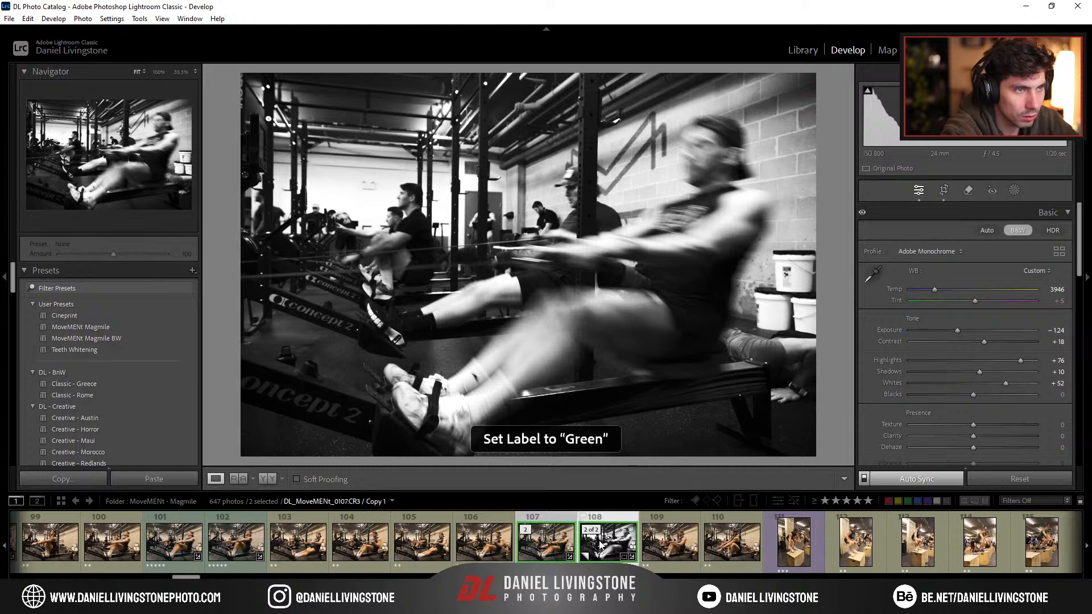
{"action": "left_click", "coordinate": [1081, 507]}
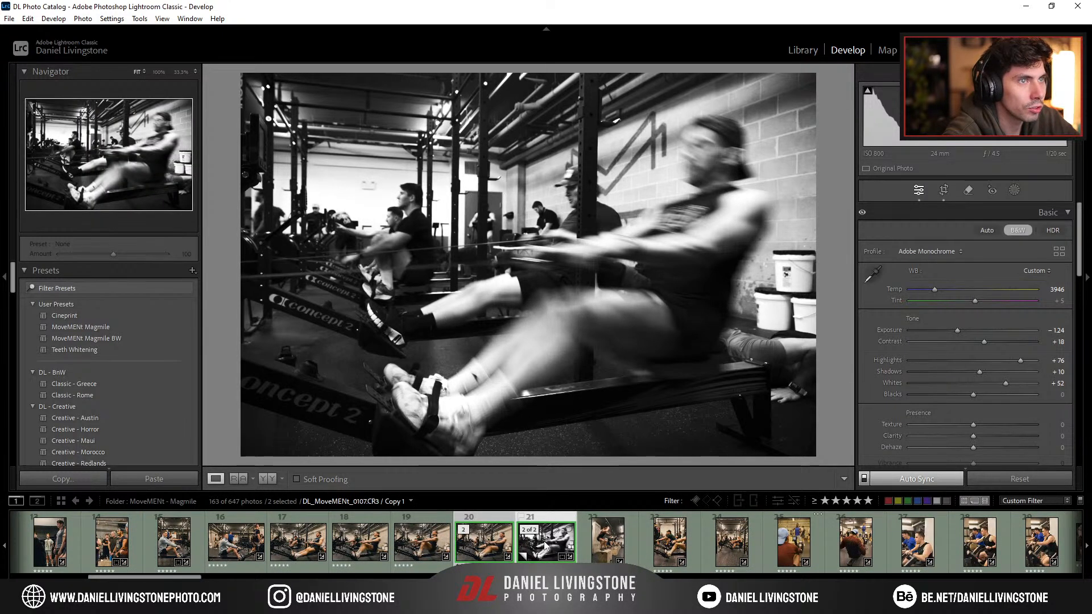
Step: Apply the MoveMENt Magmile BW preset to only the black-and-white copy of DL_MoveMENt_0107
{"action": "left_click", "coordinate": [547, 545]}
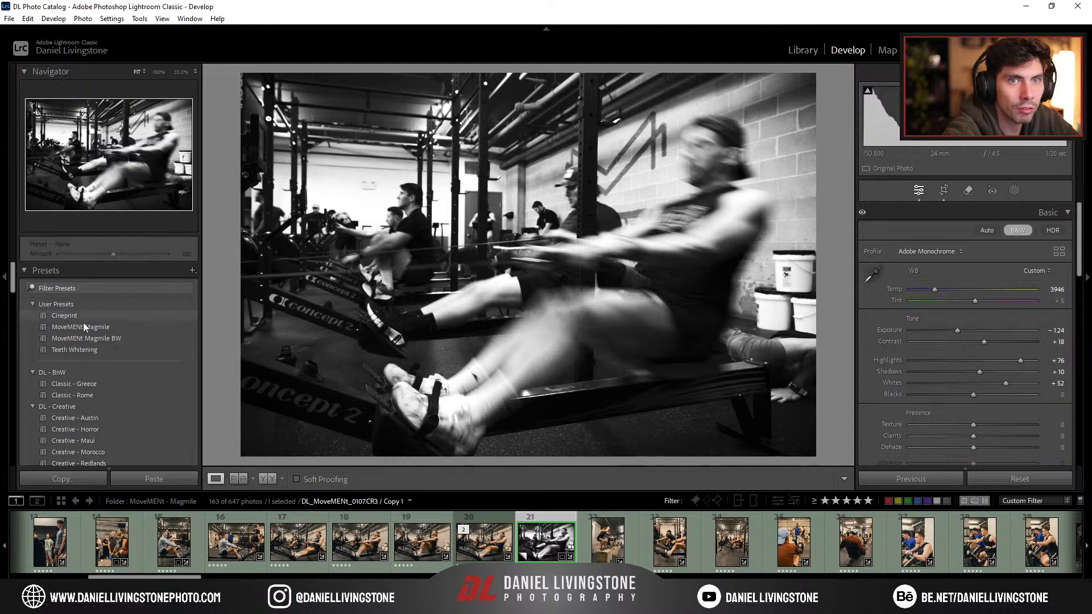
{"action": "left_click", "coordinate": [107, 339]}
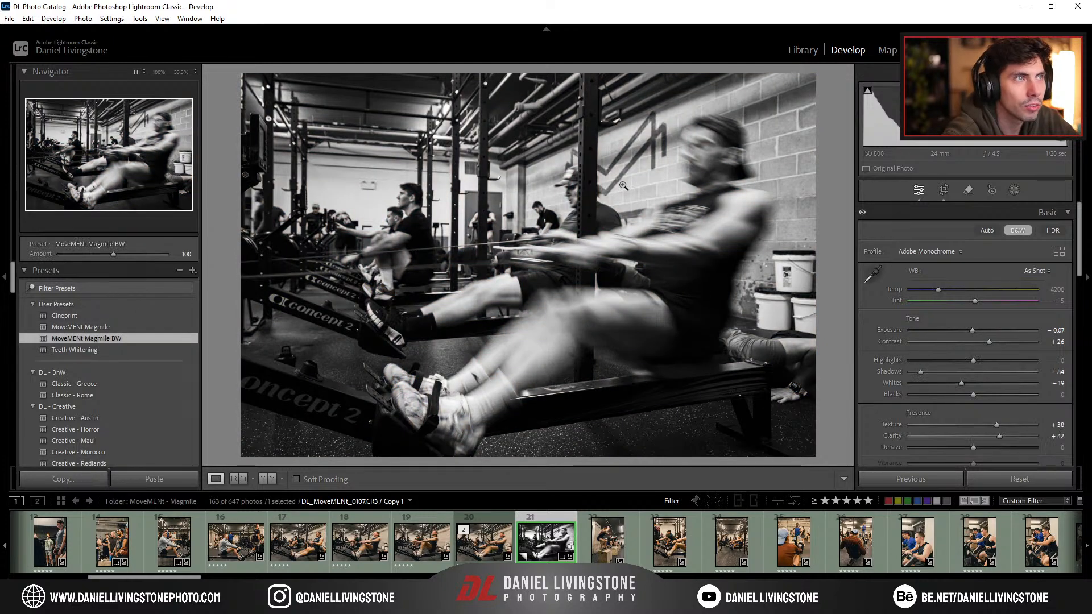
{"action": "left_click", "coordinate": [848, 318]}
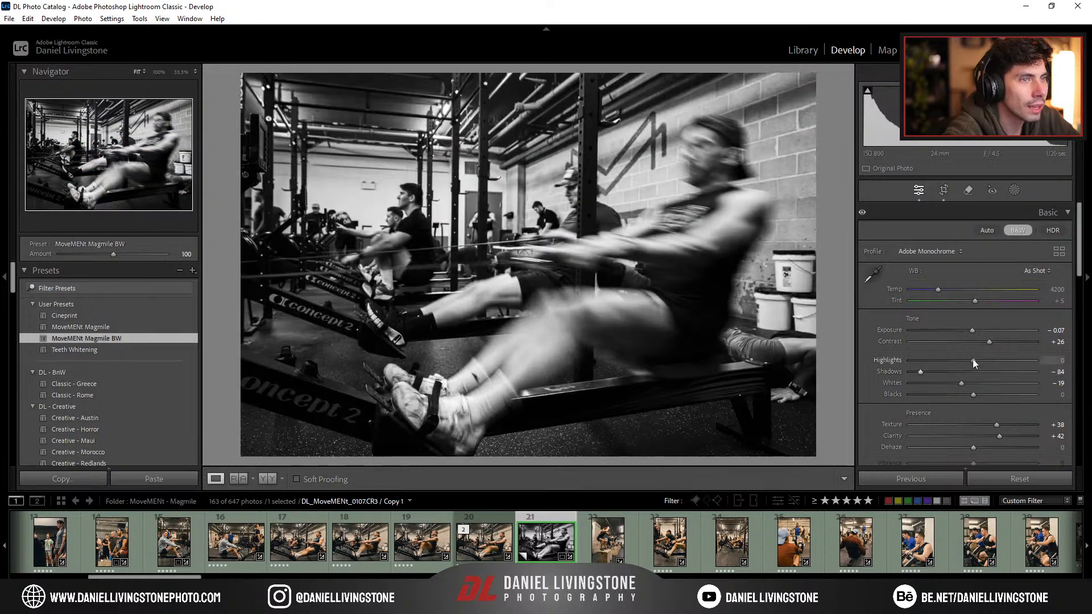
Step: Set the exposure to -0.20 and the shadows to -62 on the black-and-white copy of DL_MoveMENt_0107
{"action": "left_click", "coordinate": [975, 331]}
{"action": "left_click_drag", "start_coordinate": [975, 331], "coordinate": [971, 331]}
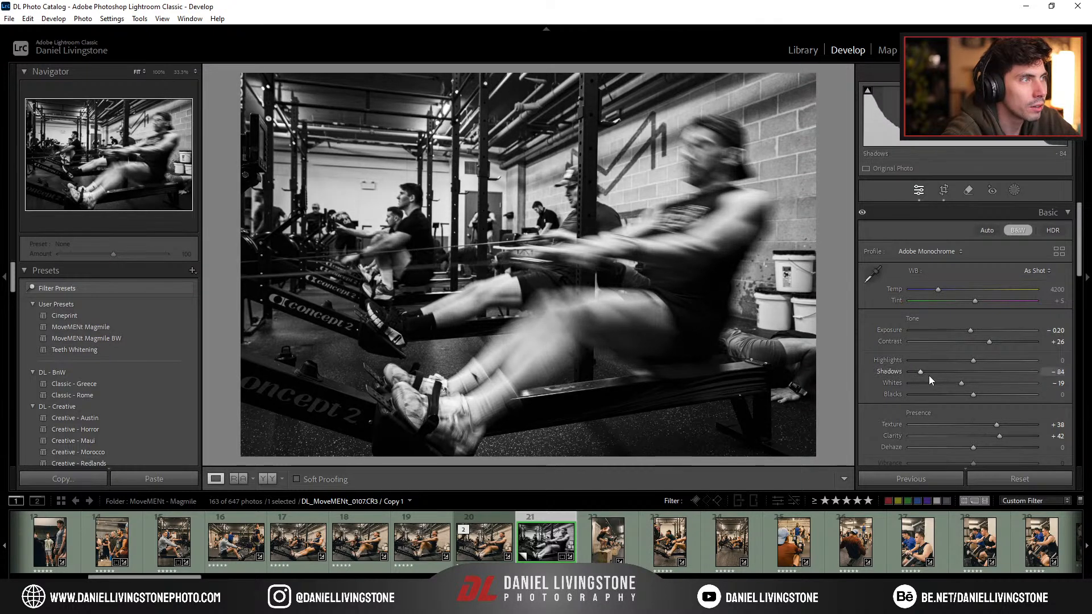
{"action": "left_click_drag", "start_coordinate": [957, 373], "coordinate": [937, 370]}
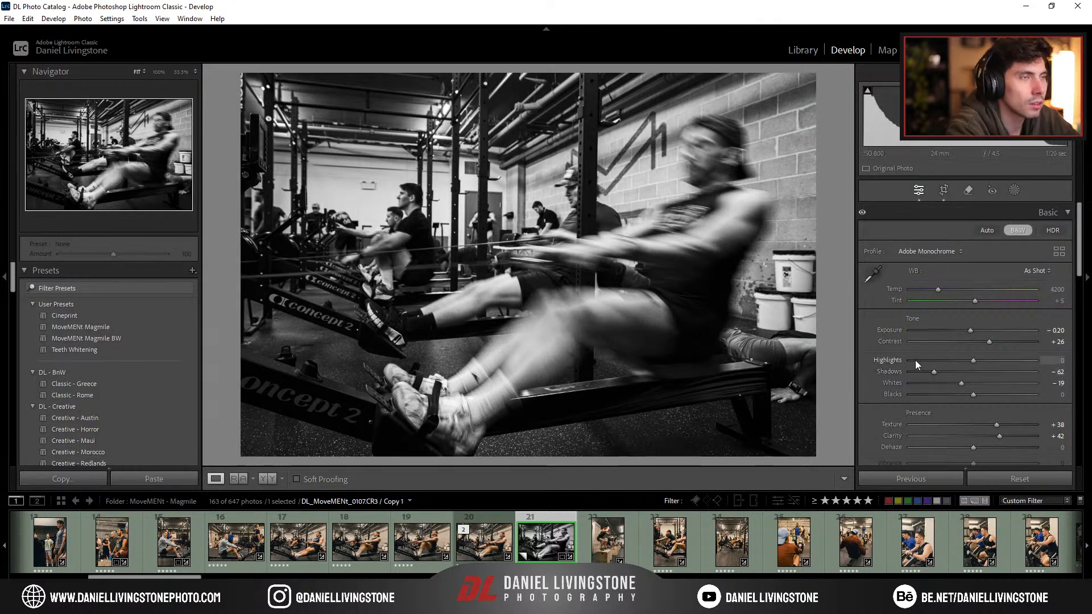
Step: Mask the foreground rower with a radial gradient, setting the mask's shadows to 100 and exposure to 0.24
{"action": "key", "text": "k"}
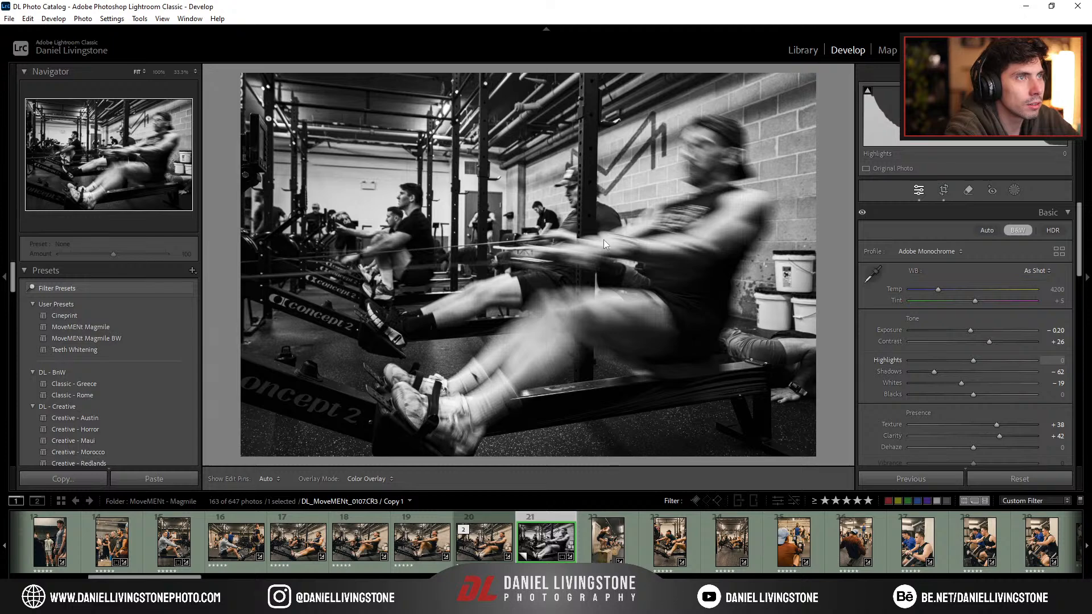
{"action": "key", "text": "shift+m"}
{"action": "left_click_drag", "start_coordinate": [612, 284], "coordinate": [811, 436]}
{"action": "left_click", "coordinate": [463, 11]}
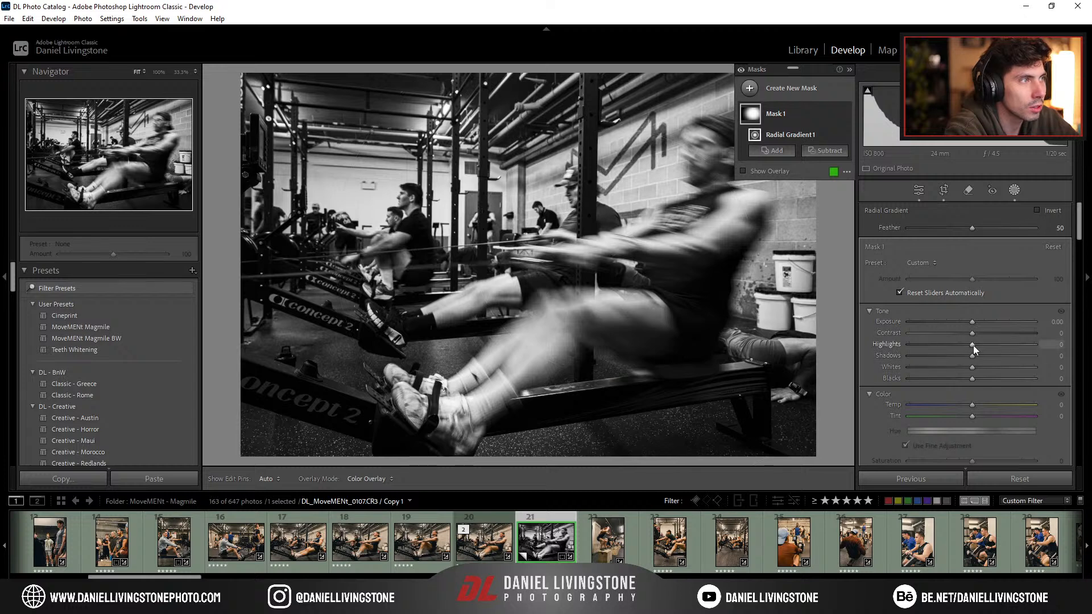
{"action": "left_click_drag", "start_coordinate": [973, 357], "coordinate": [1048, 362]}
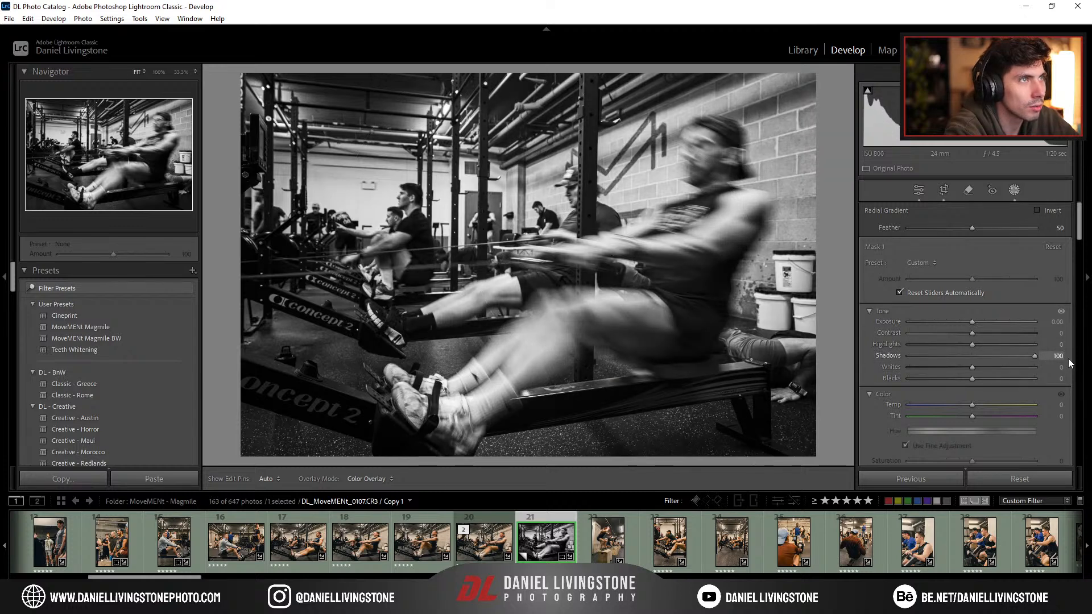
{"action": "left_click_drag", "start_coordinate": [973, 322], "coordinate": [978, 321]}
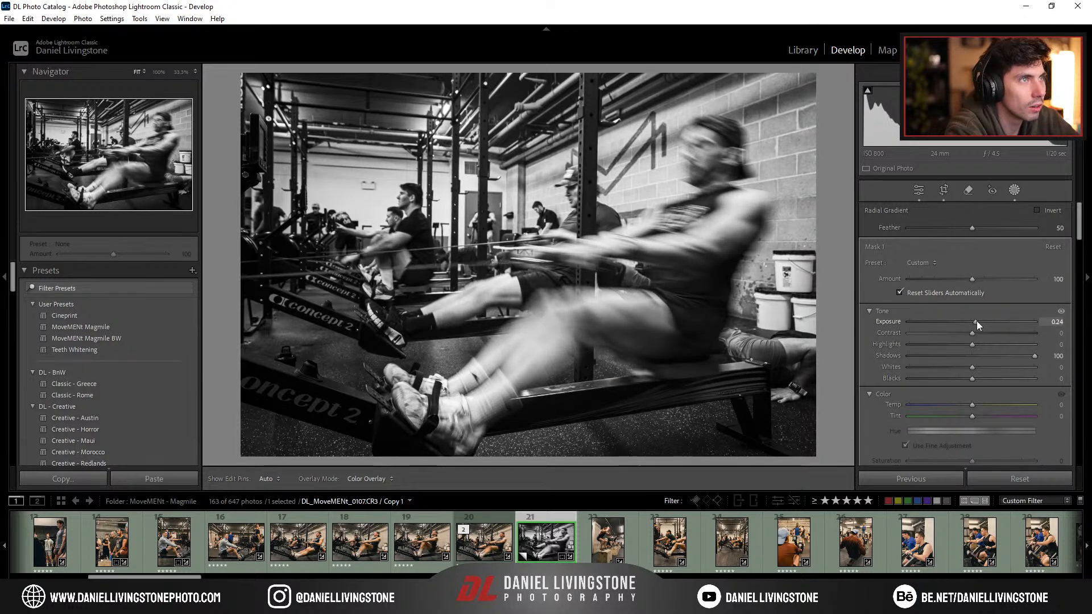
{"action": "key", "text": "Escape"}
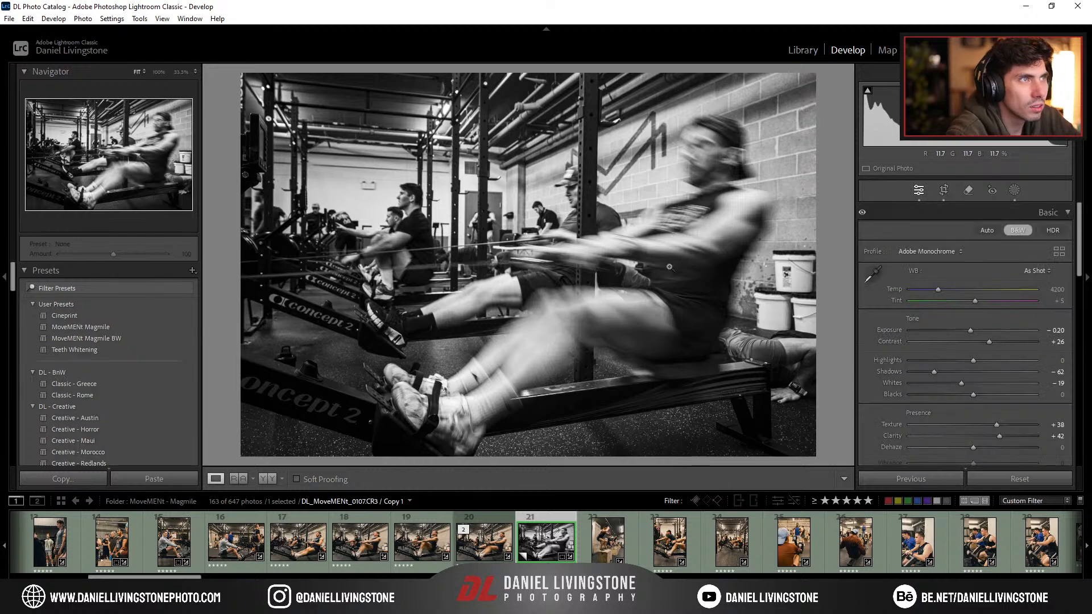
Step: Straighten the color version of DL_MoveMENt_0107 and reposition its crop
{"action": "left_click", "coordinate": [484, 542]}
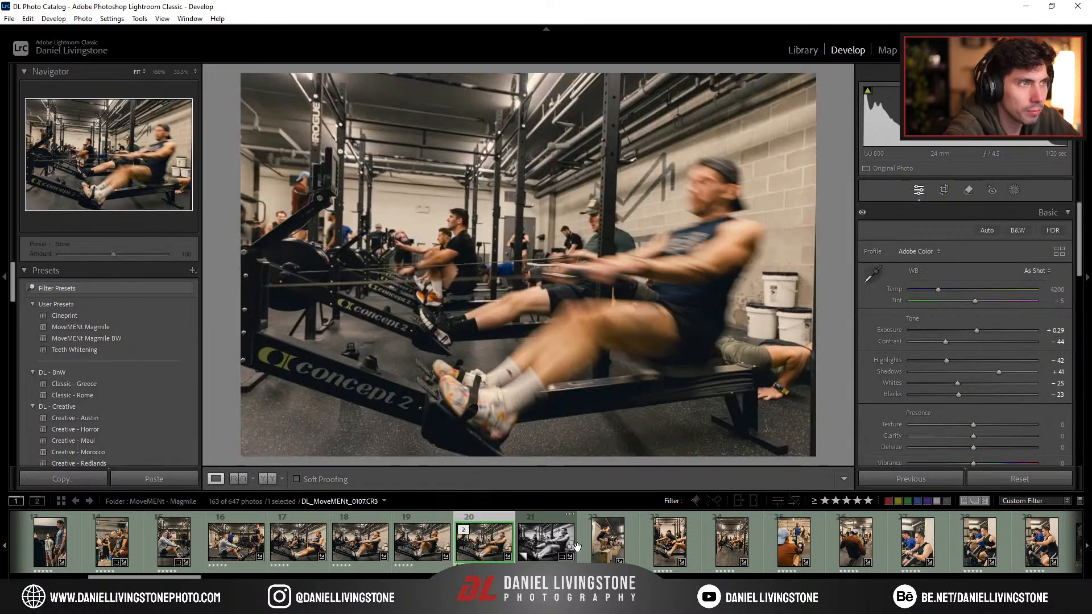
{"action": "key", "text": "r"}
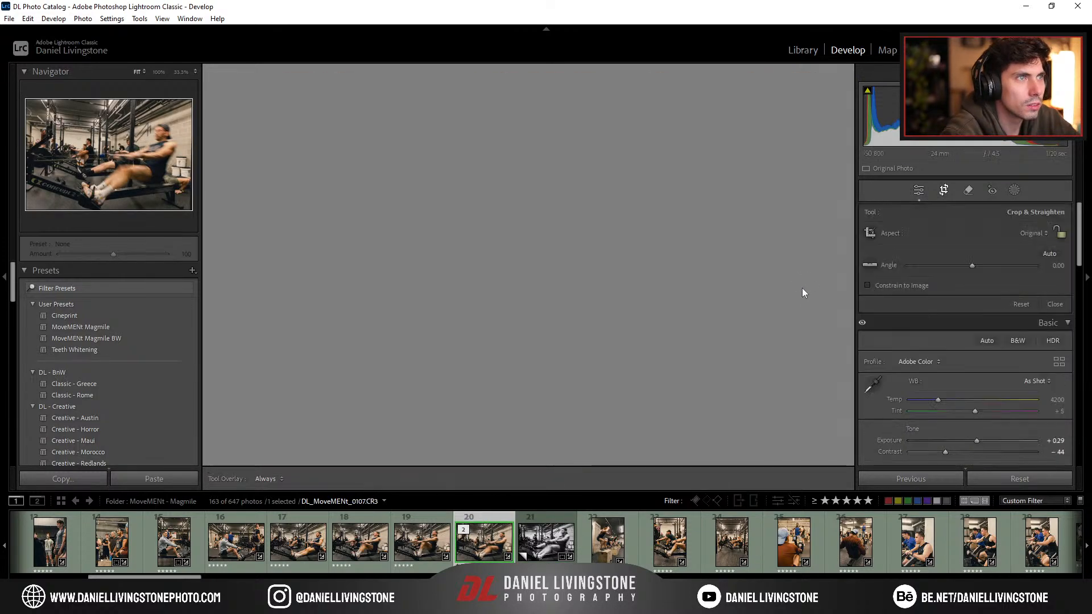
{"action": "left_click_drag", "start_coordinate": [824, 286], "coordinate": [824, 279]}
{"action": "left_click_drag", "start_coordinate": [702, 322], "coordinate": [656, 322]}
{"action": "key", "text": "r"}
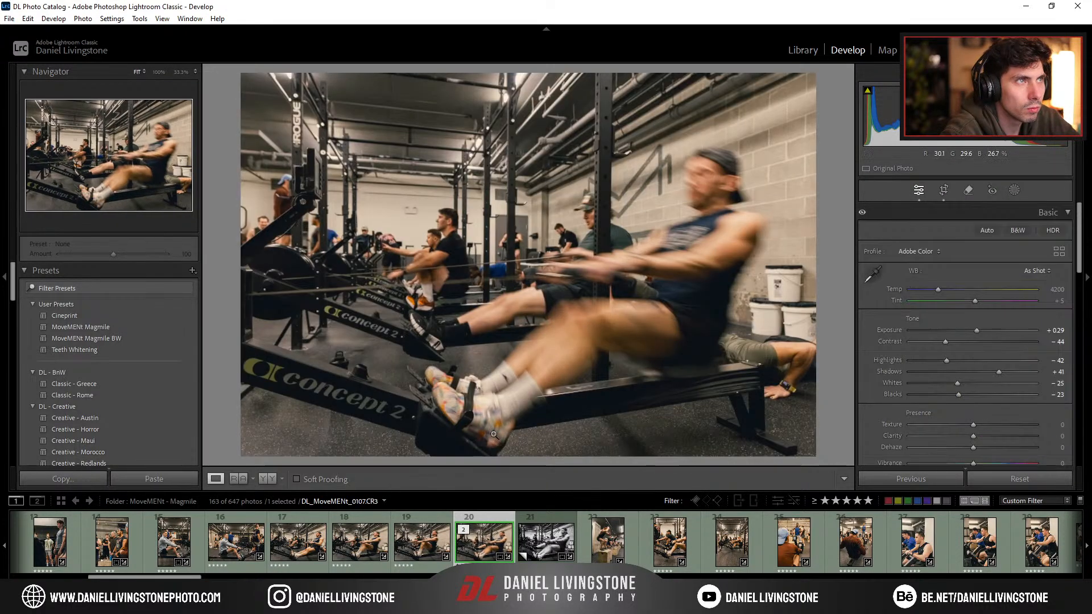
Step: Compare the similar motion-blurred rowing photos and lower the weaker ones to a four-star rating
{"action": "left_click", "coordinate": [422, 541]}
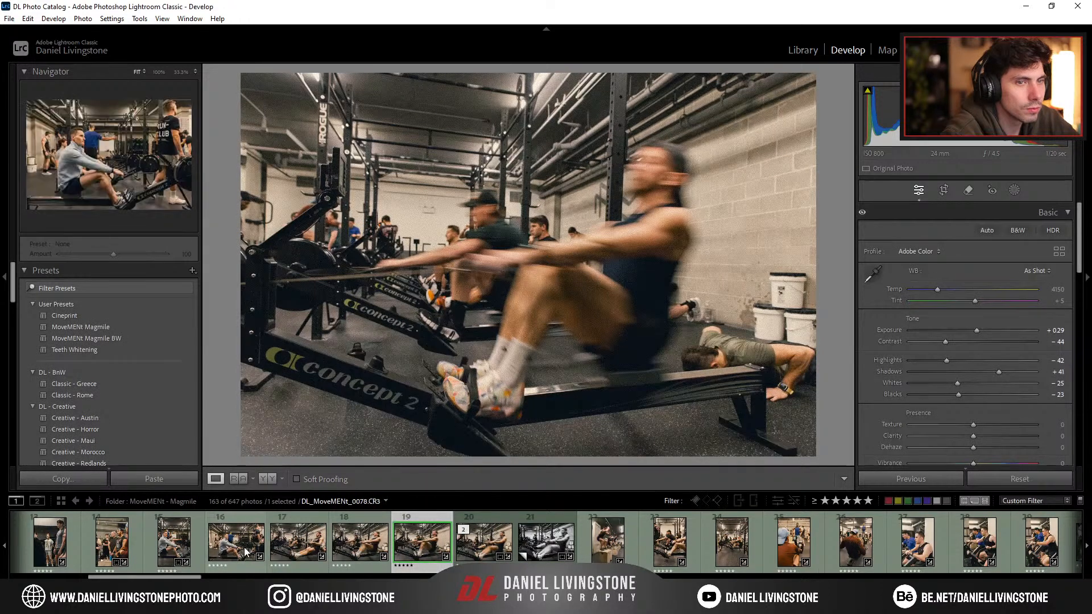
{"action": "left_click", "coordinate": [287, 547]}
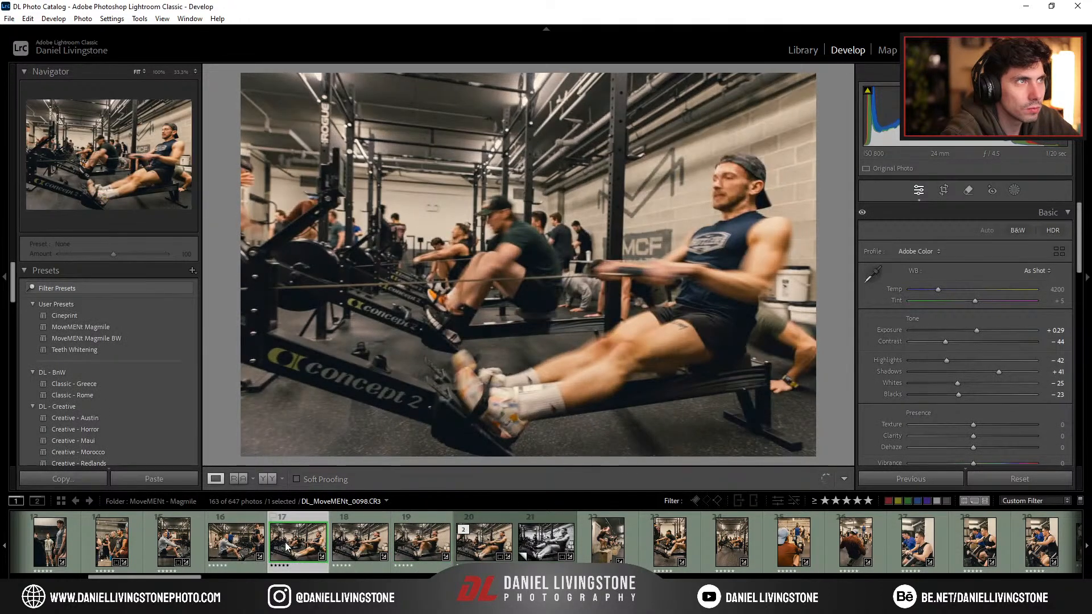
{"action": "left_click", "coordinate": [367, 550]}
{"action": "key", "text": "4"}
{"action": "key", "text": "4"}
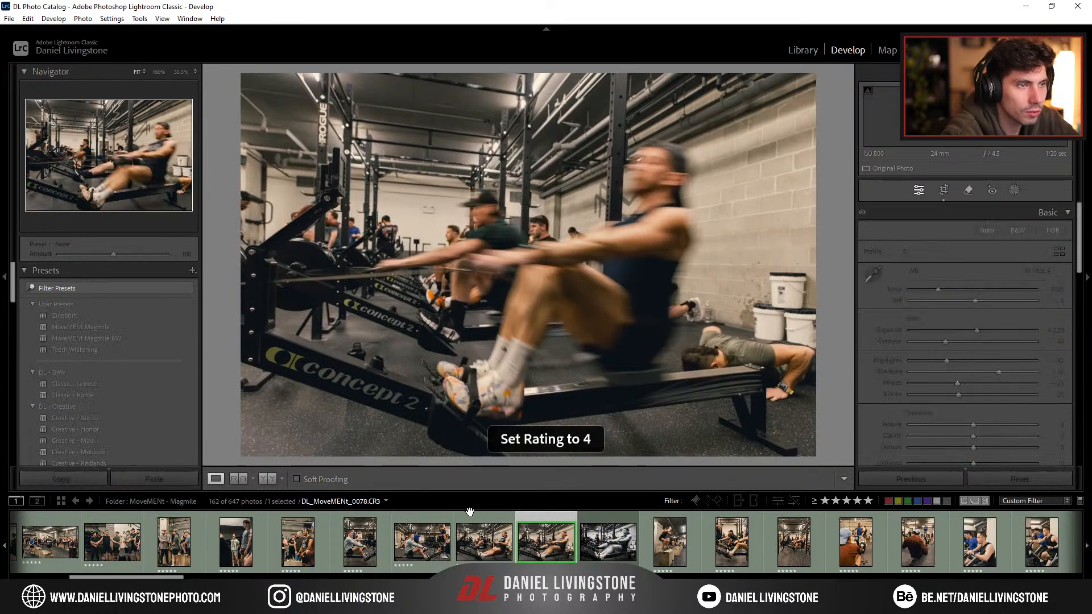
{"action": "key", "text": "4"}
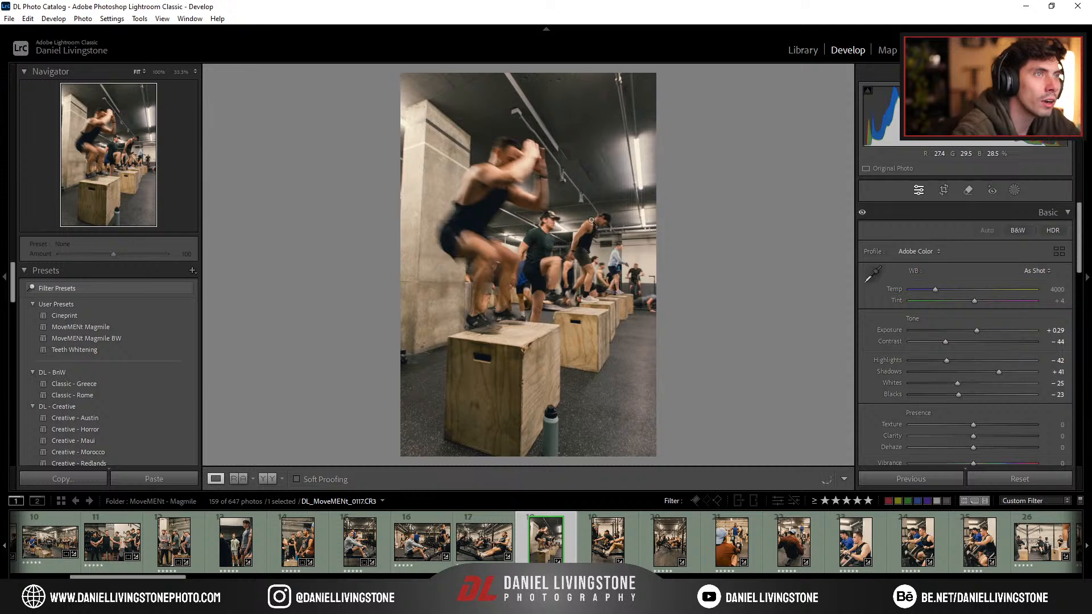
Step: Slightly straighten the crop of the vertical box-jump photo DL_MoveMENt_0117
{"action": "key", "text": "r"}
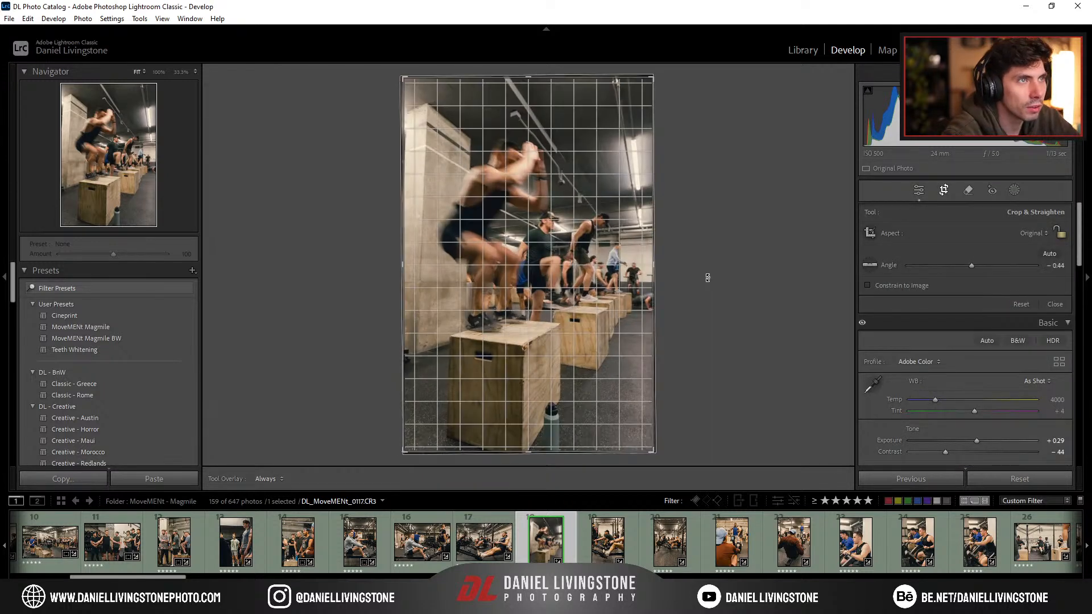
{"action": "left_click_drag", "start_coordinate": [708, 277], "coordinate": [707, 279]}
{"action": "key", "text": "r"}
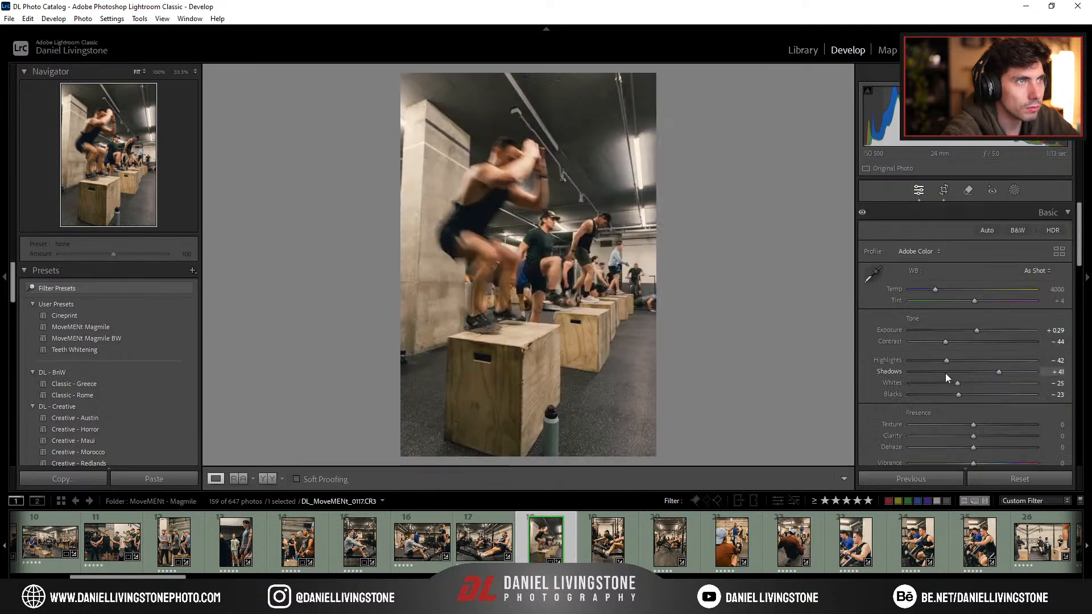
Step: Enable Constrain Crop for DL_MoveMENt_0117 and set its Vertical perspective transform to -1
{"action": "scroll", "coordinate": [946, 373], "scroll_direction": "down", "scroll_amount": 5}
{"action": "scroll", "coordinate": [956, 368], "scroll_direction": "down", "scroll_amount": 3}
{"action": "left_click_drag", "start_coordinate": [974, 390], "coordinate": [961, 391]}
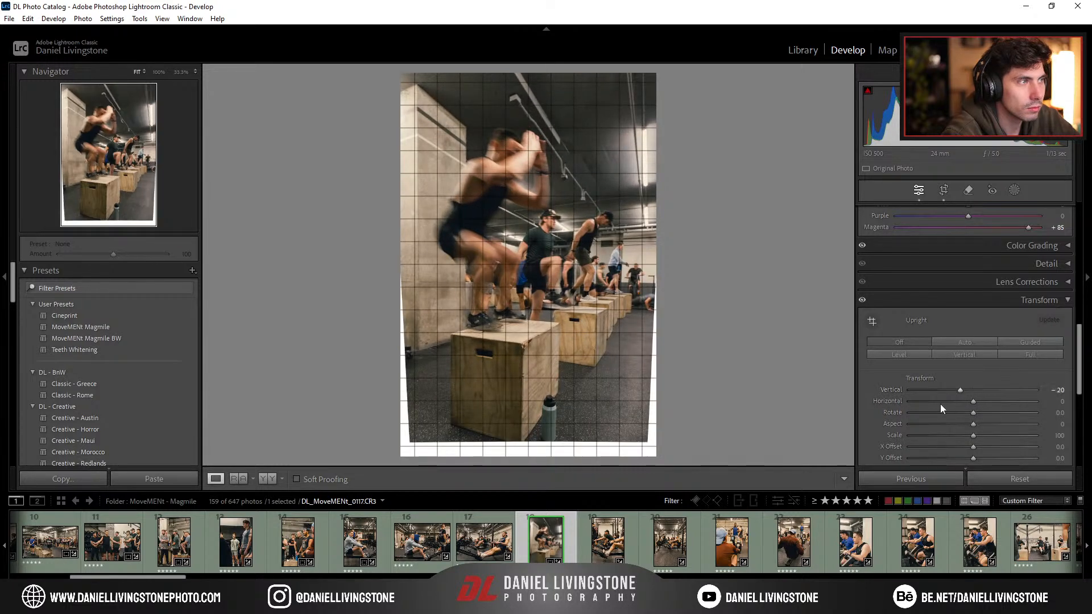
{"action": "scroll", "coordinate": [939, 402], "scroll_direction": "down", "scroll_amount": 2}
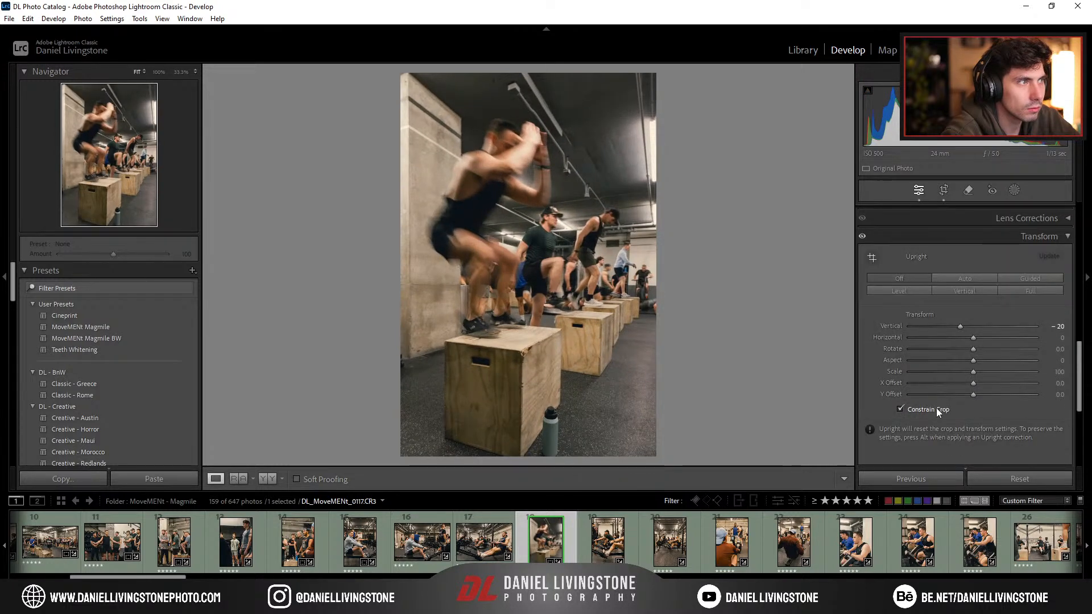
{"action": "left_click_drag", "start_coordinate": [963, 326], "coordinate": [974, 329]}
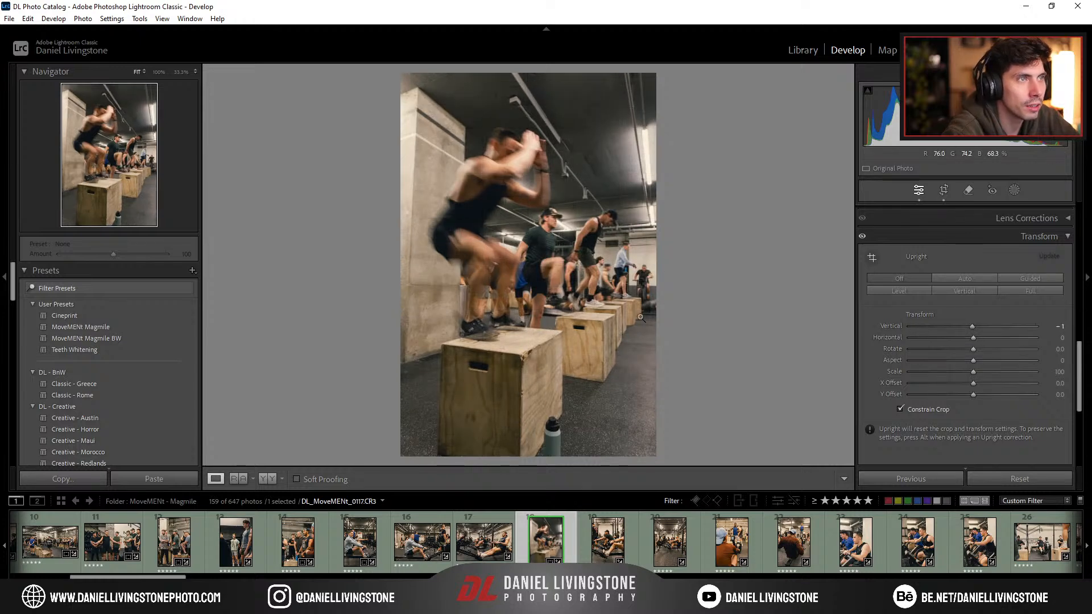
Step: Reposition the crop of DL_MoveMENt_0117 around the jumping man and the wooden boxes
{"action": "key", "text": "r"}
{"action": "left_click_drag", "start_coordinate": [534, 284], "coordinate": [535, 262]}
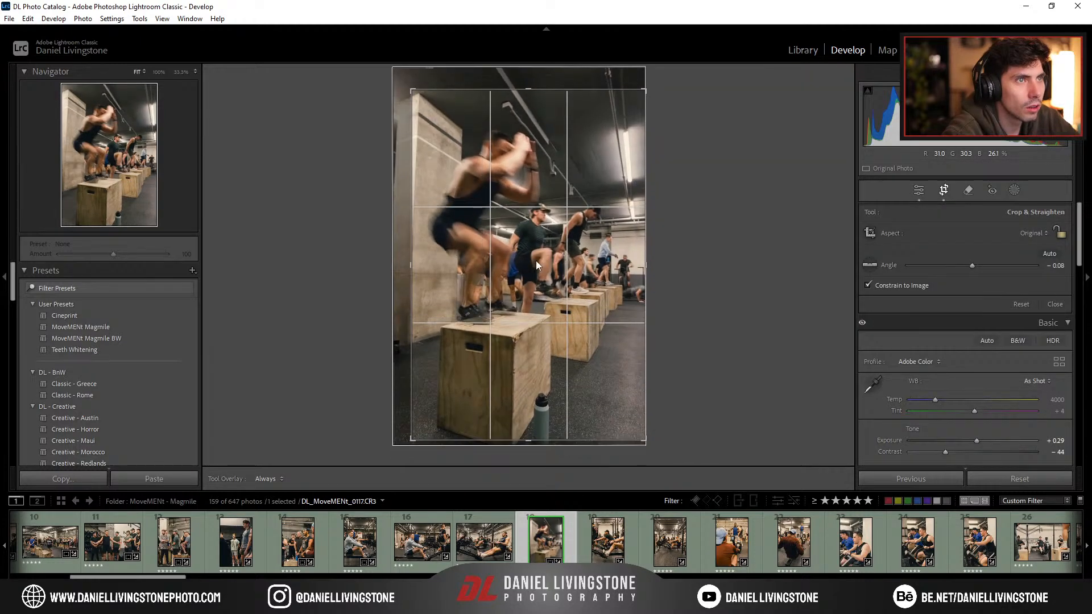
{"action": "key", "text": "r"}
{"action": "key", "text": "r"}
{"action": "key", "text": "r"}
{"action": "key", "text": "r"}
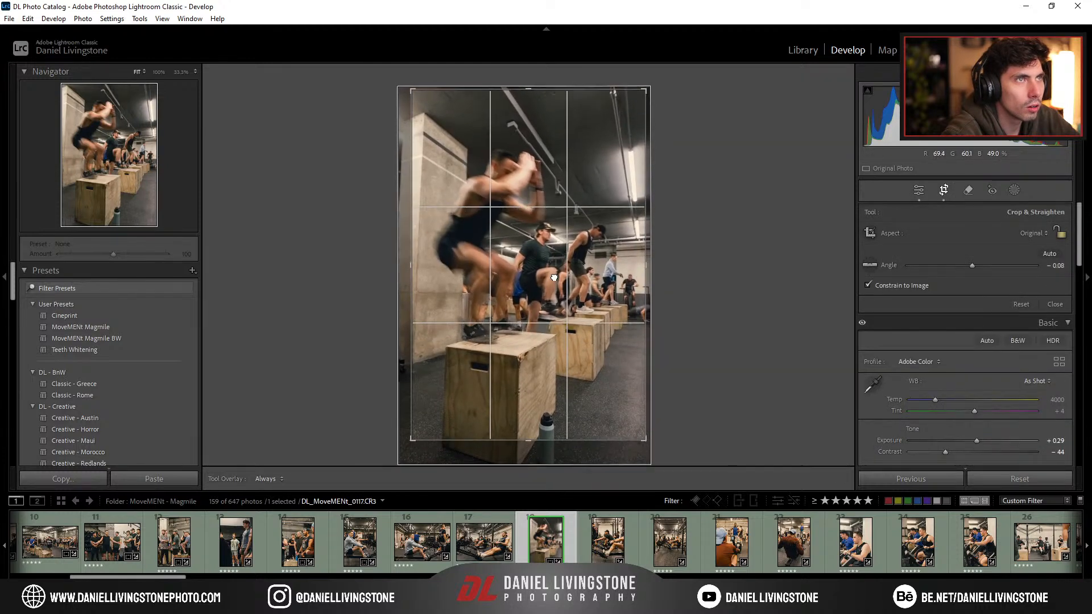
{"action": "key", "text": "r"}
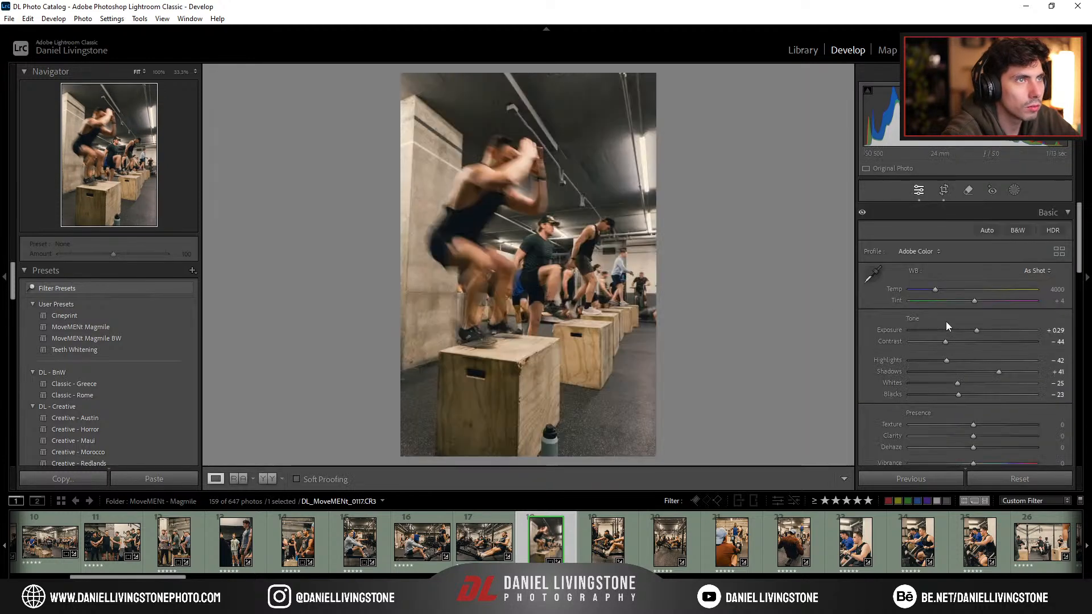
Step: Raise the exposure of the box-jump photo DL_MoveMENt_0117 to +0.39
{"action": "left_click_drag", "start_coordinate": [980, 332], "coordinate": [981, 333]}
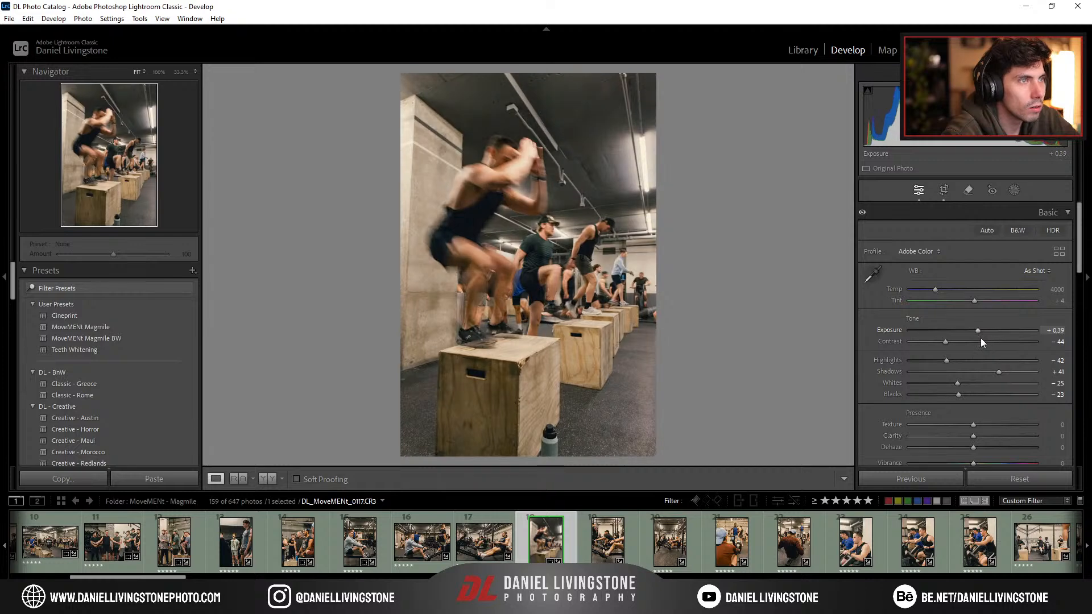
Step: Set Temp to 3855, Highlights to -59 and Shadows to +72 on the rowing photo DL_MoveMENt_0132
{"action": "key", "text": "Right"}
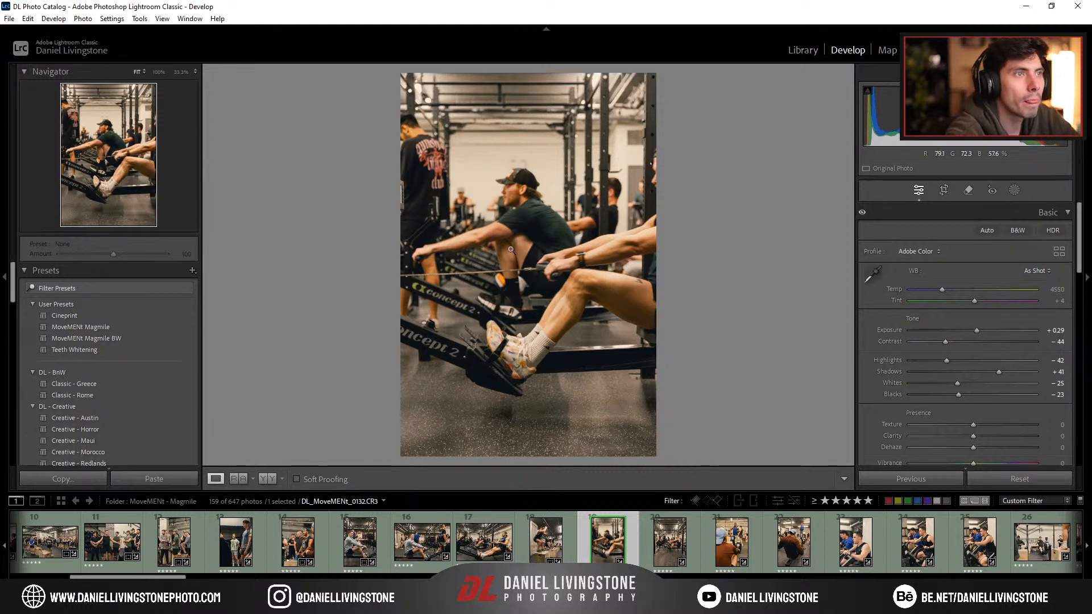
{"action": "mouse_move", "coordinate": [948, 360]}
{"action": "left_mouse_down"}
{"action": "mouse_move", "coordinate": [960, 358]}
{"action": "mouse_move", "coordinate": [938, 361]}
{"action": "left_mouse_up"}
{"action": "left_click_drag", "start_coordinate": [942, 289], "coordinate": [933, 293]}
{"action": "left_click_drag", "start_coordinate": [1008, 373], "coordinate": [1015, 374]}
Step: Slightly rotate and reposition the crop of DL_MoveMENt_0132 to level the rowers
{"action": "key", "text": "r"}
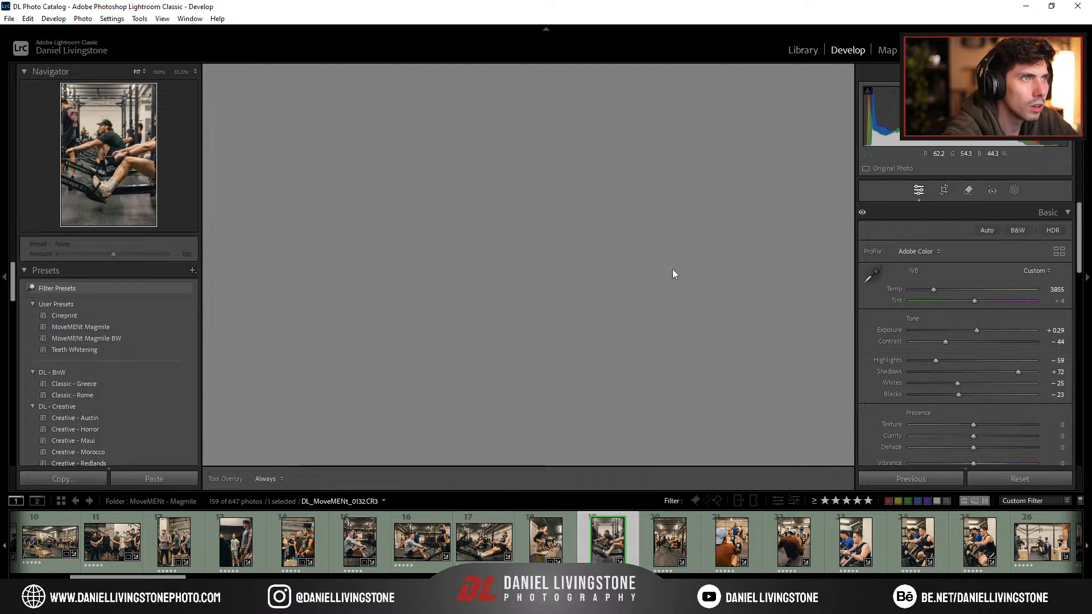
{"action": "left_click_drag", "start_coordinate": [650, 272], "coordinate": [611, 273]}
{"action": "left_click_drag", "start_coordinate": [690, 247], "coordinate": [688, 244]}
{"action": "key", "text": "Return"}
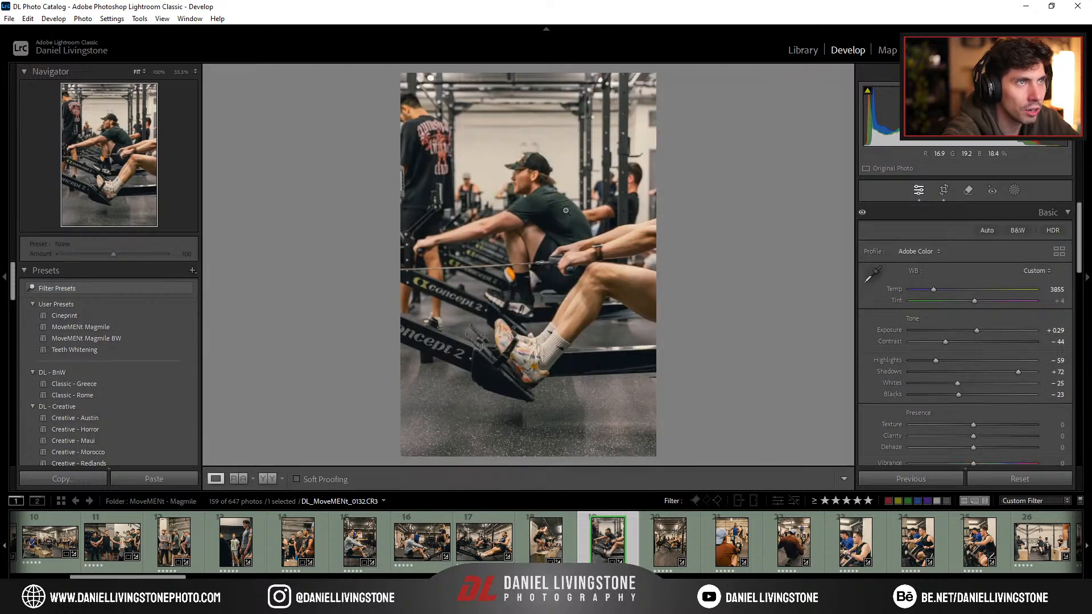
Step: Adjust the tone of DL_MoveMENt_0132 with Contrast -38, Shadows +41 and Whites -2
{"action": "left_click_drag", "start_coordinate": [527, 323], "coordinate": [517, 326]}
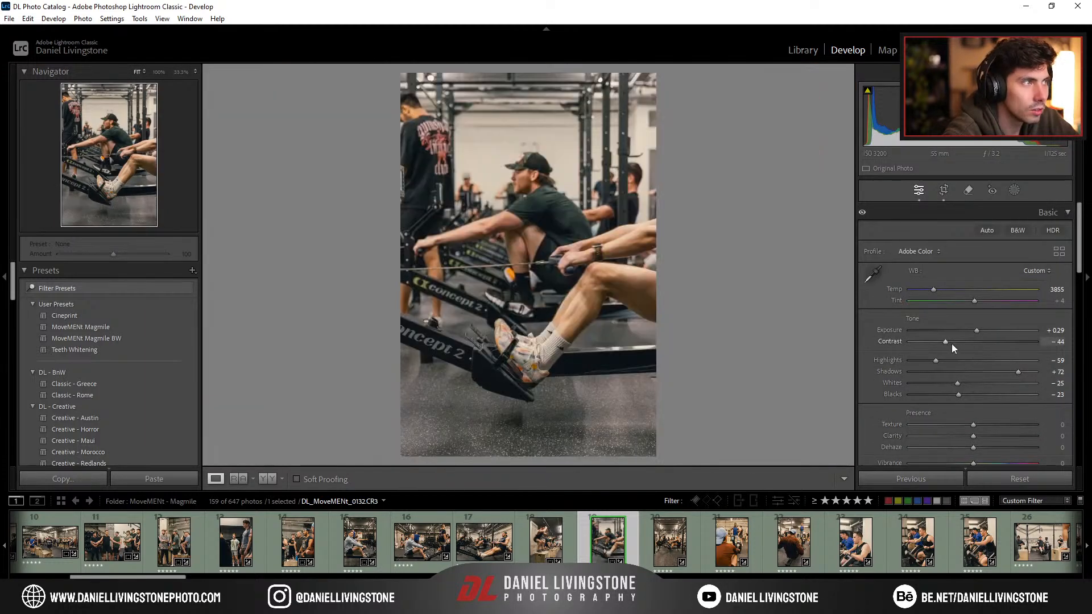
{"action": "left_click_drag", "start_coordinate": [965, 343], "coordinate": [954, 343]}
{"action": "left_click_drag", "start_coordinate": [1016, 371], "coordinate": [971, 385]}
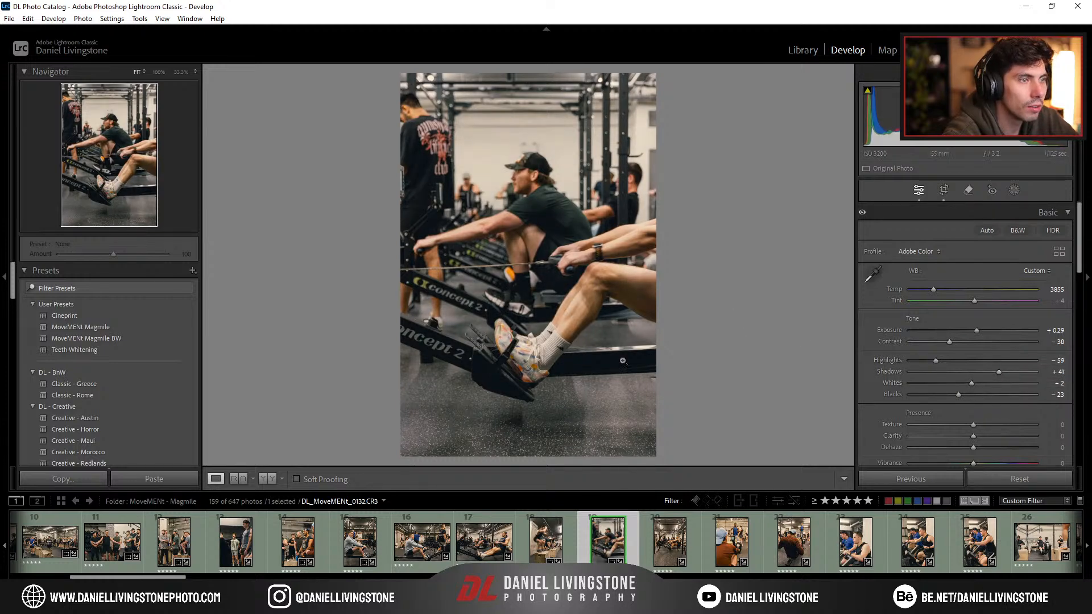
Step: Cool the white balance of the wide vertical rowing photo DL_MoveMENt_0137 to a Temp of 4127
{"action": "left_click", "coordinate": [673, 552]}
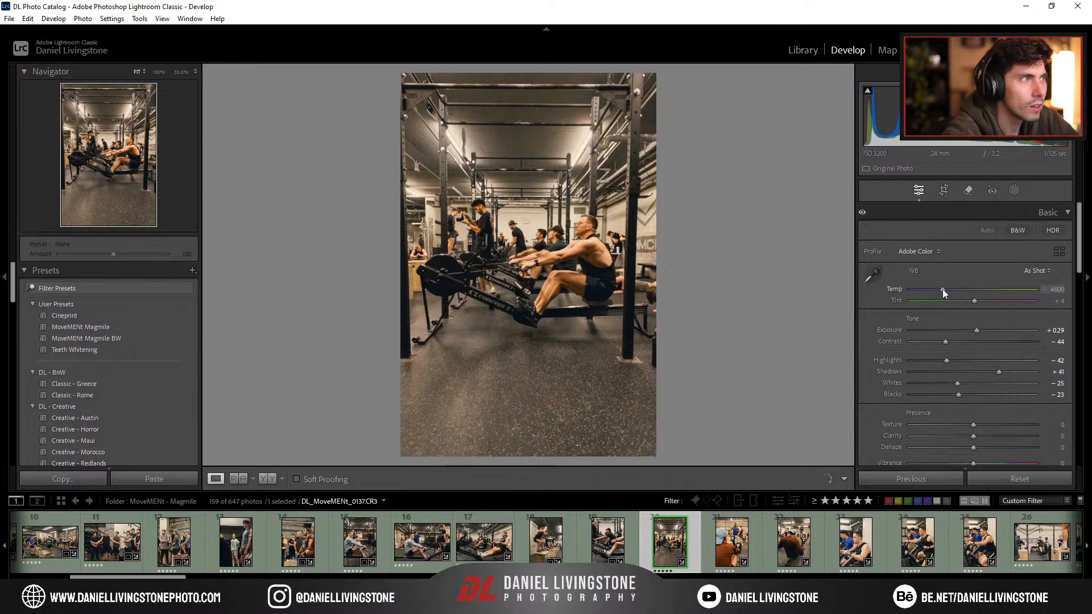
{"action": "left_click_drag", "start_coordinate": [934, 291], "coordinate": [935, 292]}
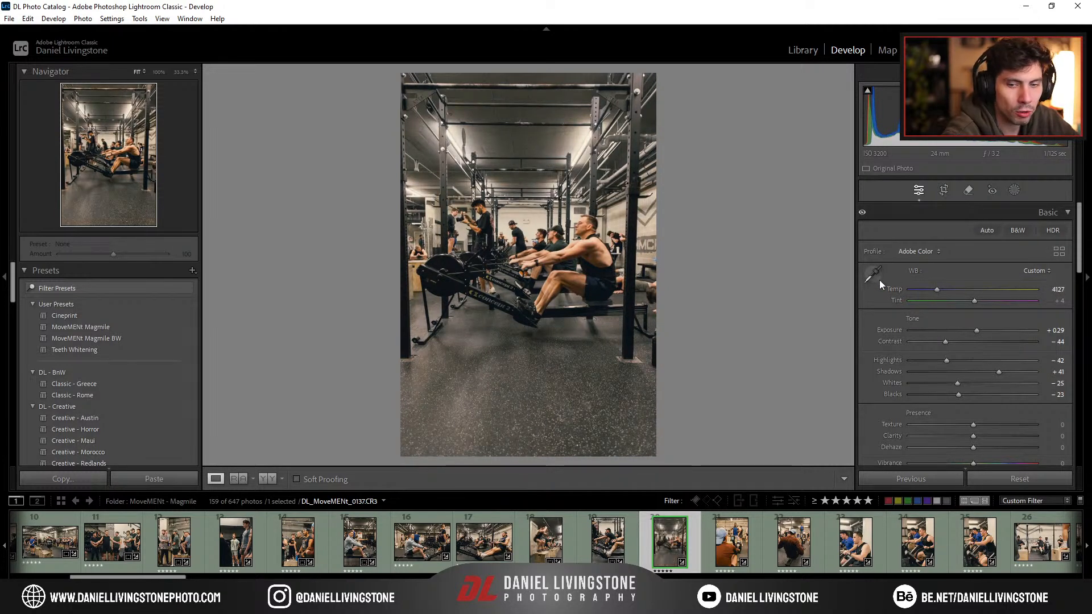
{"action": "scroll", "coordinate": [972, 382], "scroll_direction": "down", "scroll_amount": 10}
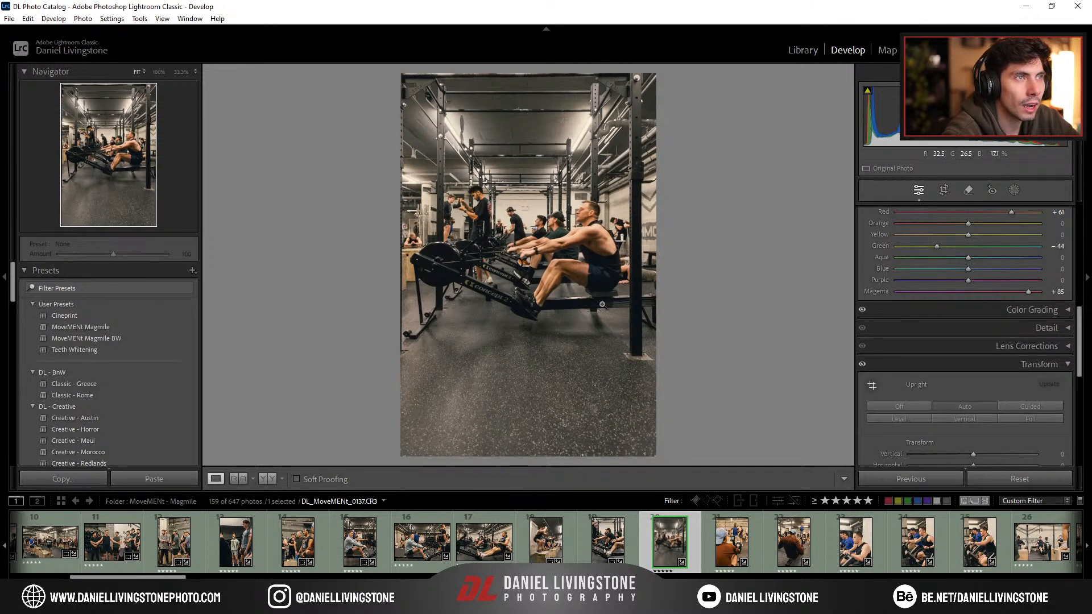
Step: Straighten DL_MoveMENt_0137 to an angle of 0.12 and tighten its crop around the rowers, trimming the floor
{"action": "key", "text": "r"}
{"action": "left_click_drag", "start_coordinate": [682, 255], "coordinate": [685, 258]}
{"action": "left_click_drag", "start_coordinate": [526, 453], "coordinate": [530, 437]}
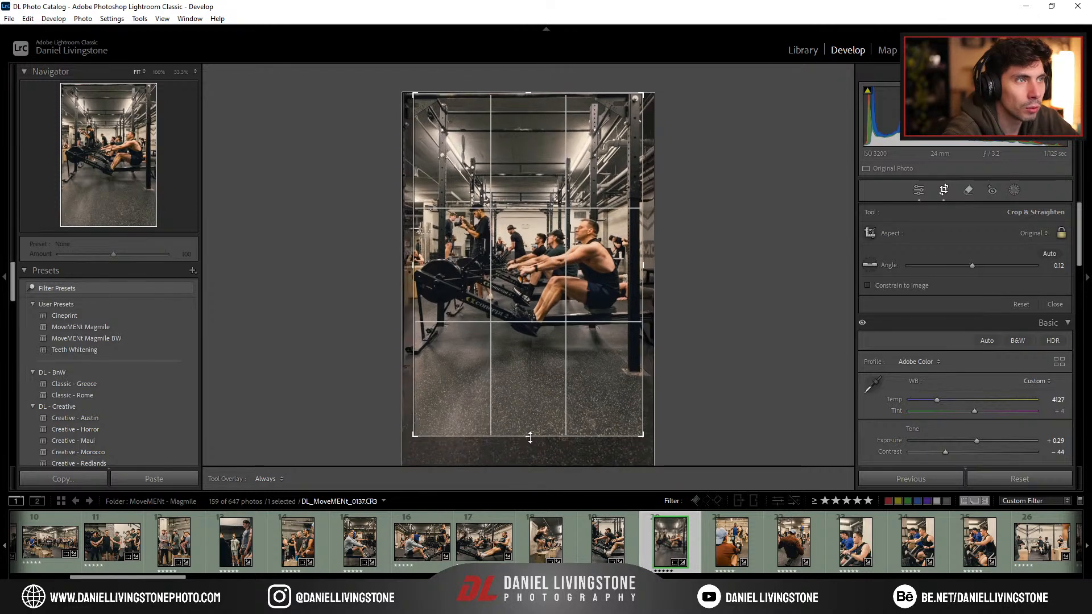
{"action": "left_click_drag", "start_coordinate": [531, 341], "coordinate": [554, 364]}
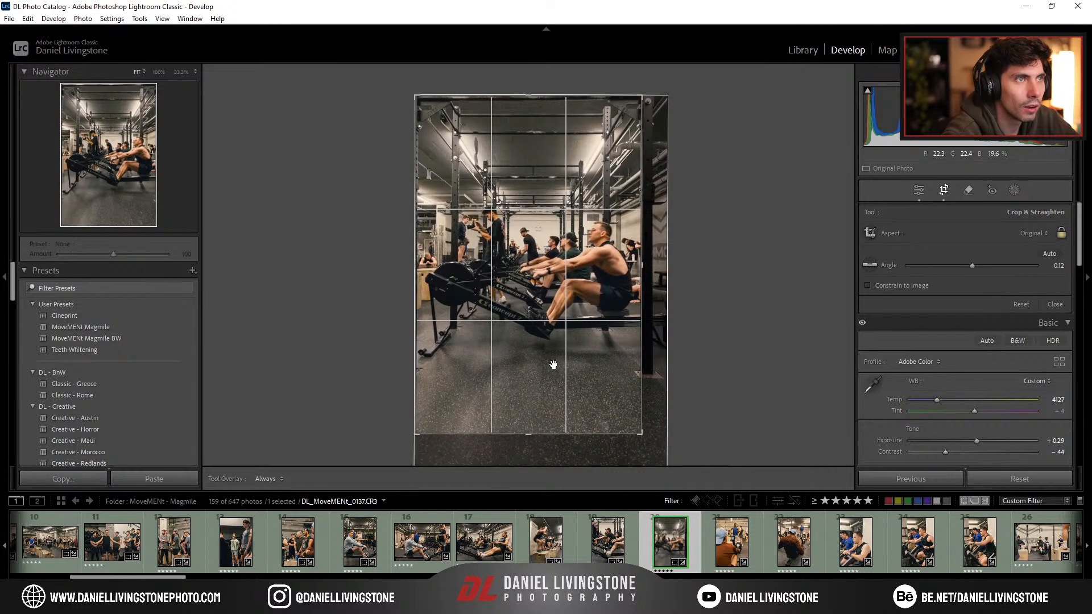
{"action": "key", "text": "r"}
{"action": "key", "text": "r"}
{"action": "key", "text": "r"}
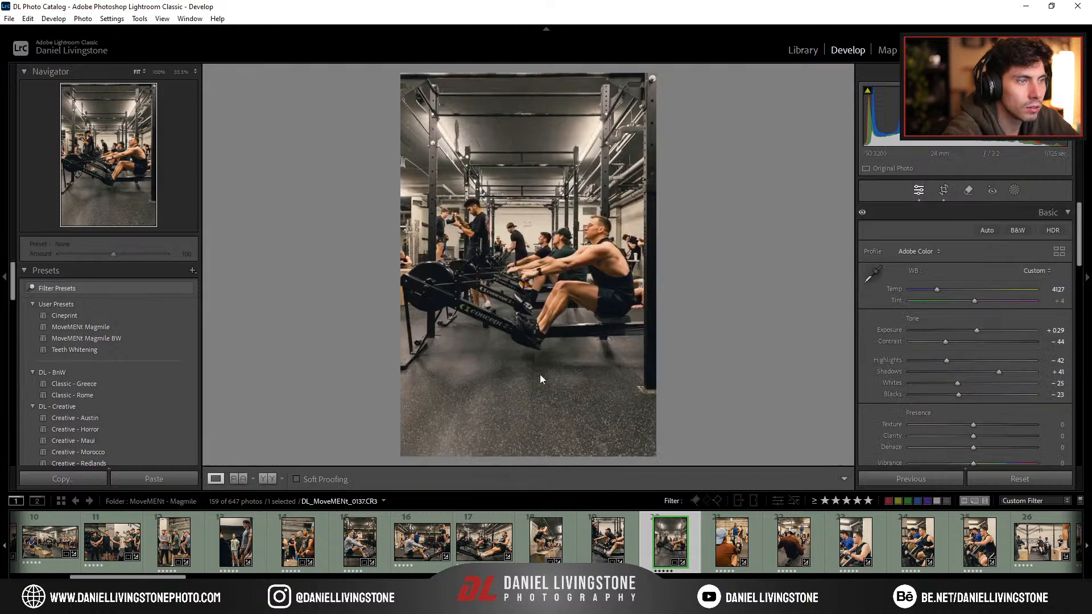
Step: Set Temp to 3991, Contrast to -23 and Shadows to +22 on DL_MoveMENt_0144, the rower in the blue cap
{"action": "left_click", "coordinate": [732, 540]}
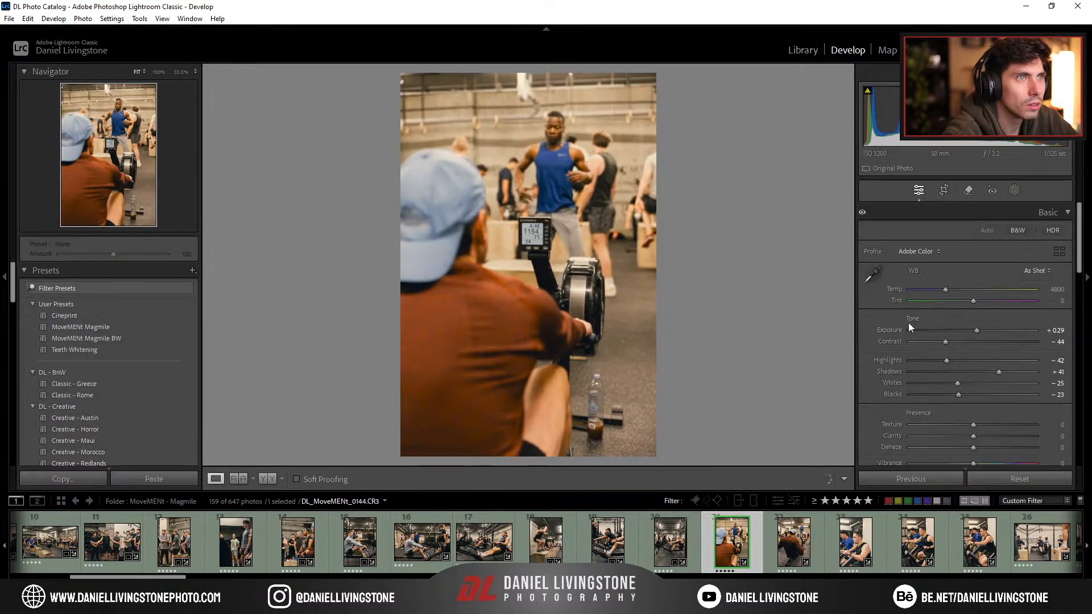
{"action": "left_click_drag", "start_coordinate": [947, 291], "coordinate": [939, 291]}
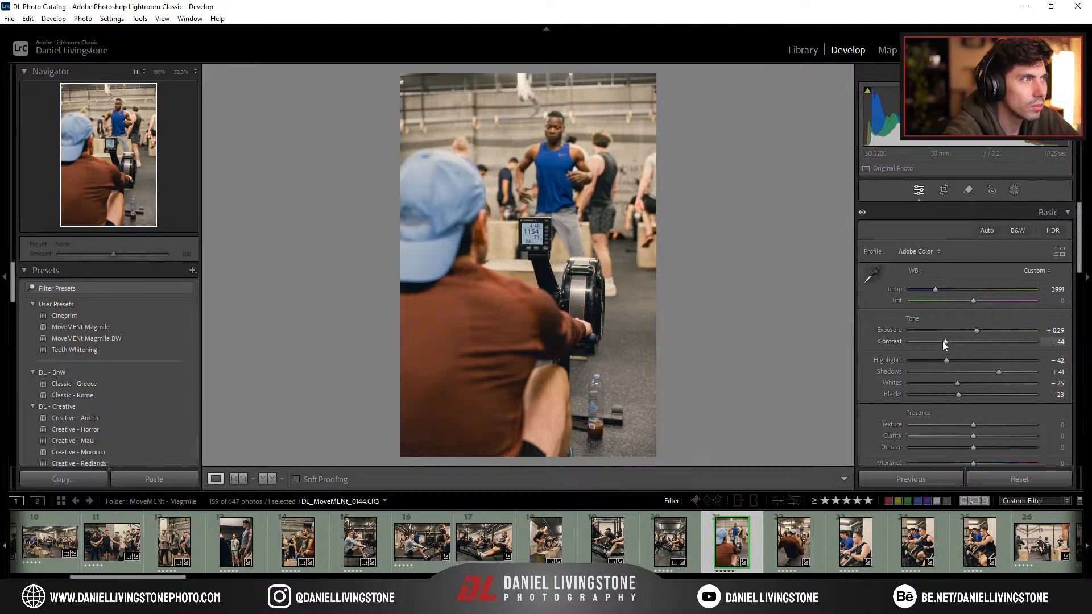
{"action": "left_click_drag", "start_coordinate": [999, 373], "coordinate": [986, 372]}
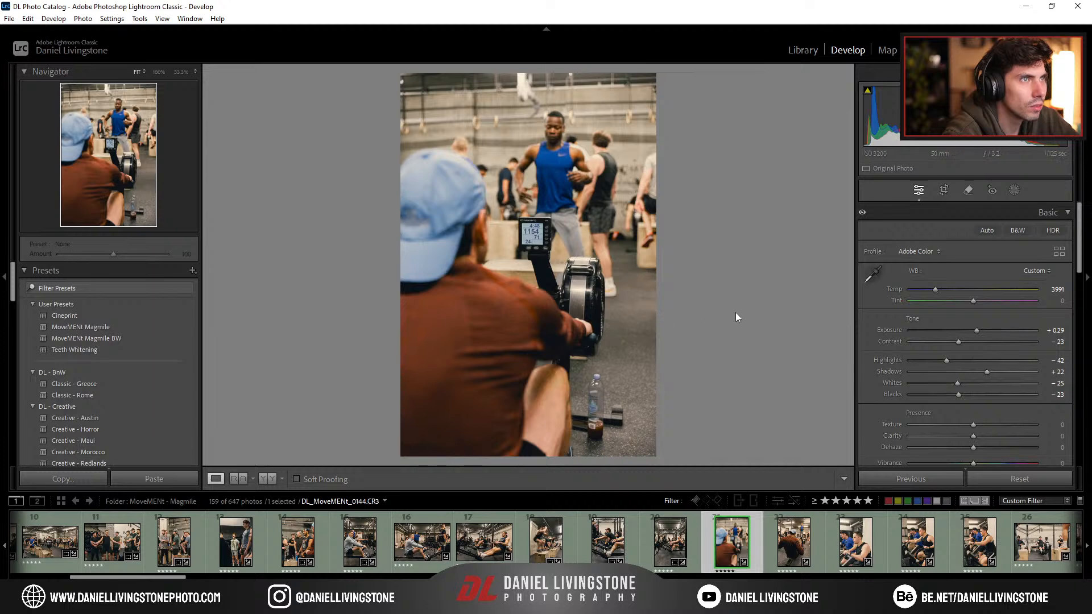
Step: Set the Temp of DL_MoveMENt_0149 to 3900, and straighten and tighten its crop around the rower in the brown top
{"action": "left_click", "coordinate": [783, 541]}
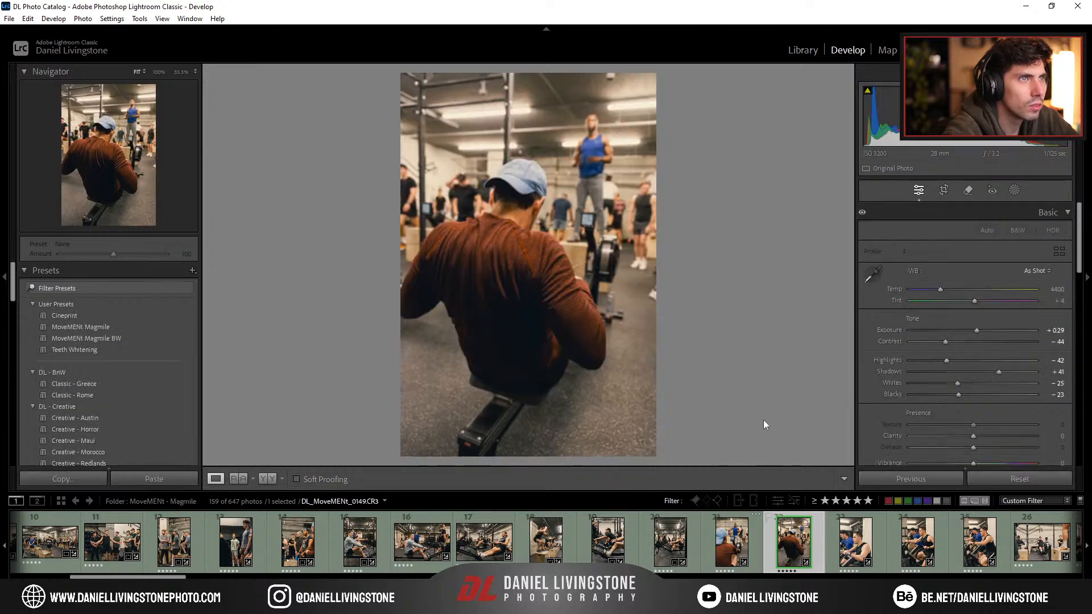
{"action": "left_click_drag", "start_coordinate": [940, 291], "coordinate": [934, 293]}
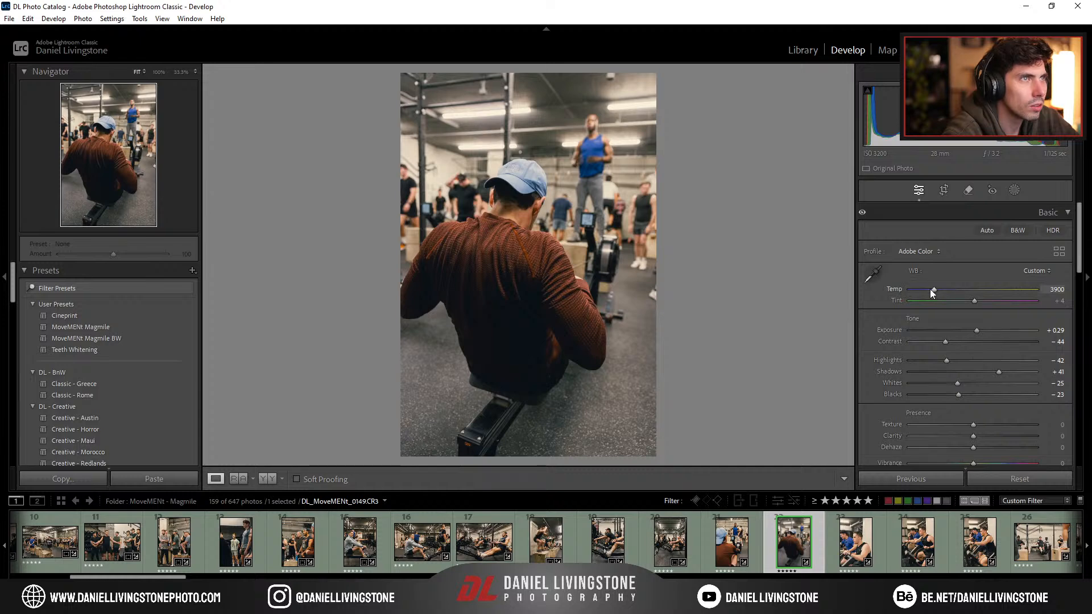
{"action": "key", "text": "r"}
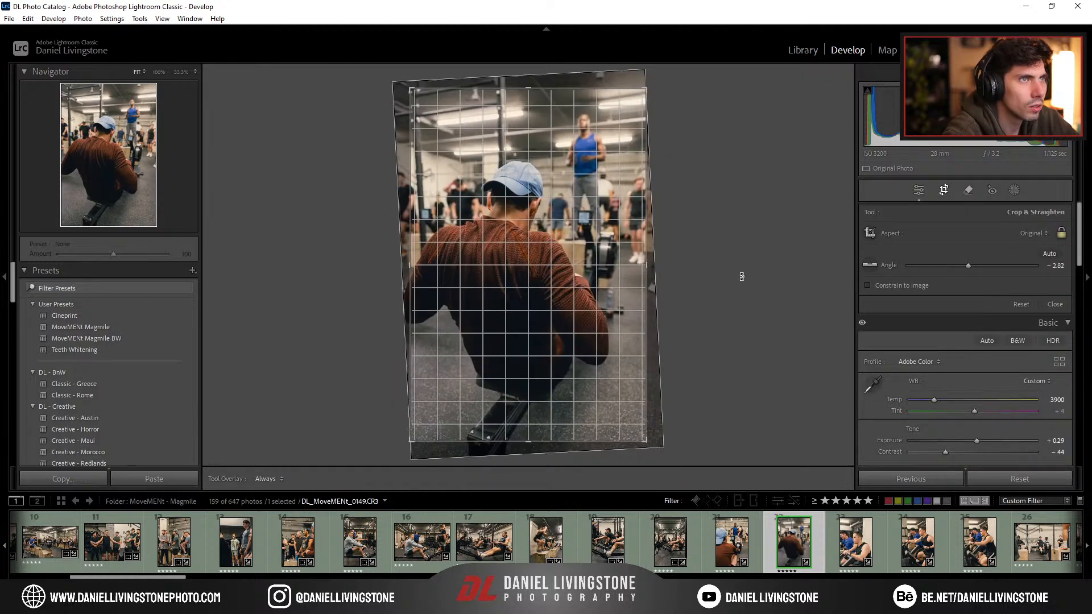
{"action": "left_click_drag", "start_coordinate": [742, 277], "coordinate": [742, 277]}
{"action": "left_click_drag", "start_coordinate": [614, 312], "coordinate": [586, 321]}
{"action": "key", "text": "r"}
{"action": "key", "text": "r"}
{"action": "mouse_move", "coordinate": [731, 287]}
{"action": "left_mouse_down"}
{"action": "mouse_move", "coordinate": [705, 291]}
{"action": "mouse_move", "coordinate": [723, 281]}
{"action": "left_mouse_up"}
{"action": "key", "text": "r"}
{"action": "key", "text": "r"}
{"action": "key", "text": "r"}
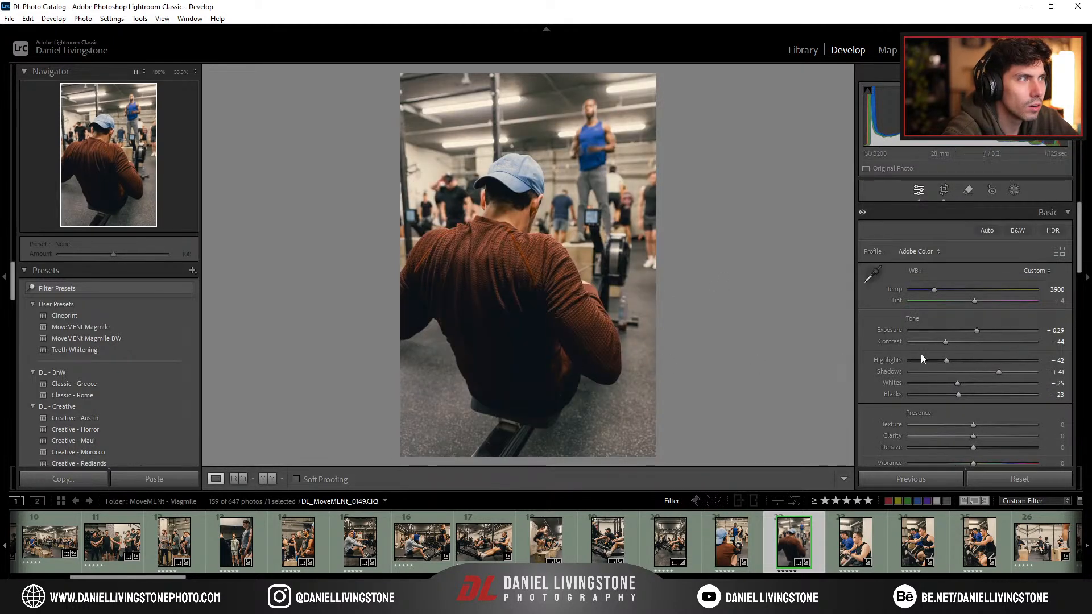
Step: Set Exposure to +0.57, Highlights to -44 and Shadows to +19 on DL_MoveMENt_0149
{"action": "left_click_drag", "start_coordinate": [947, 361], "coordinate": [983, 336]}
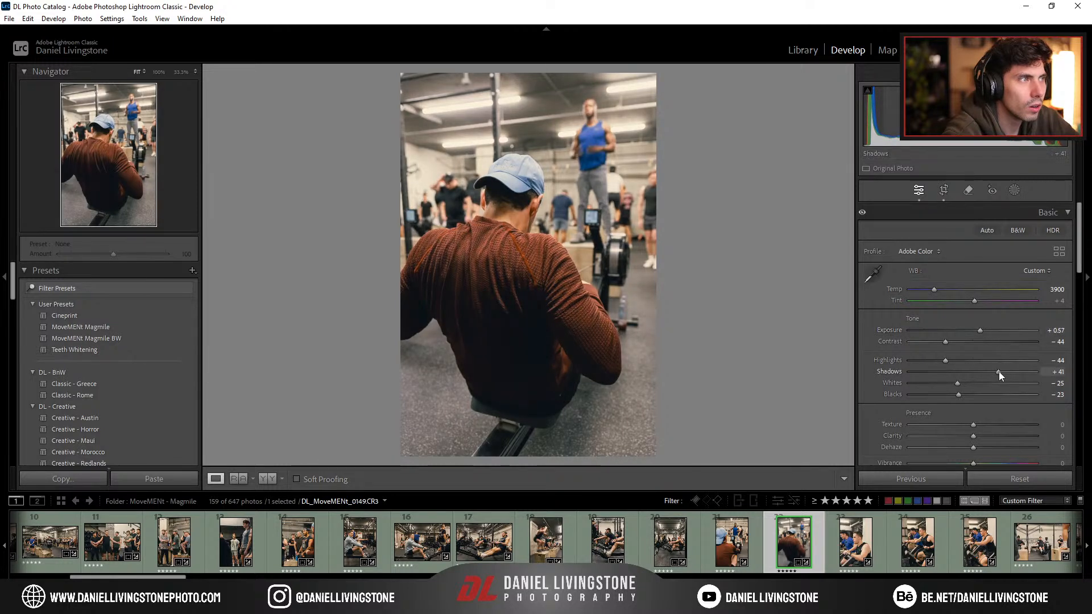
Step: Rotate and reposition the crop of DL_MoveMENt_0152, and set its Shadows to +26 and Highlights to -56
{"action": "left_click", "coordinate": [847, 544]}
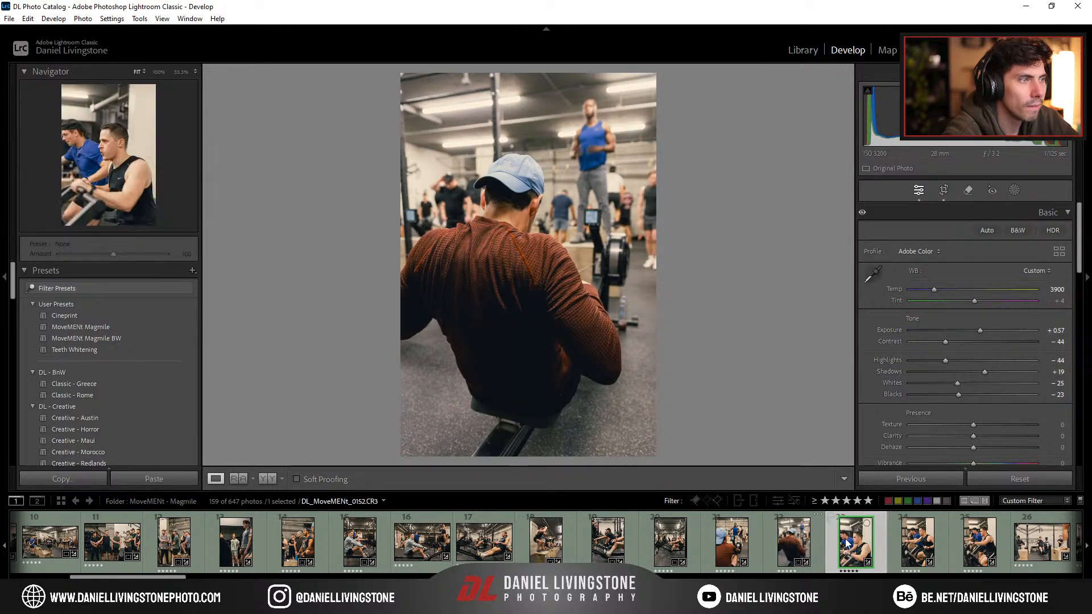
{"action": "key", "text": "r"}
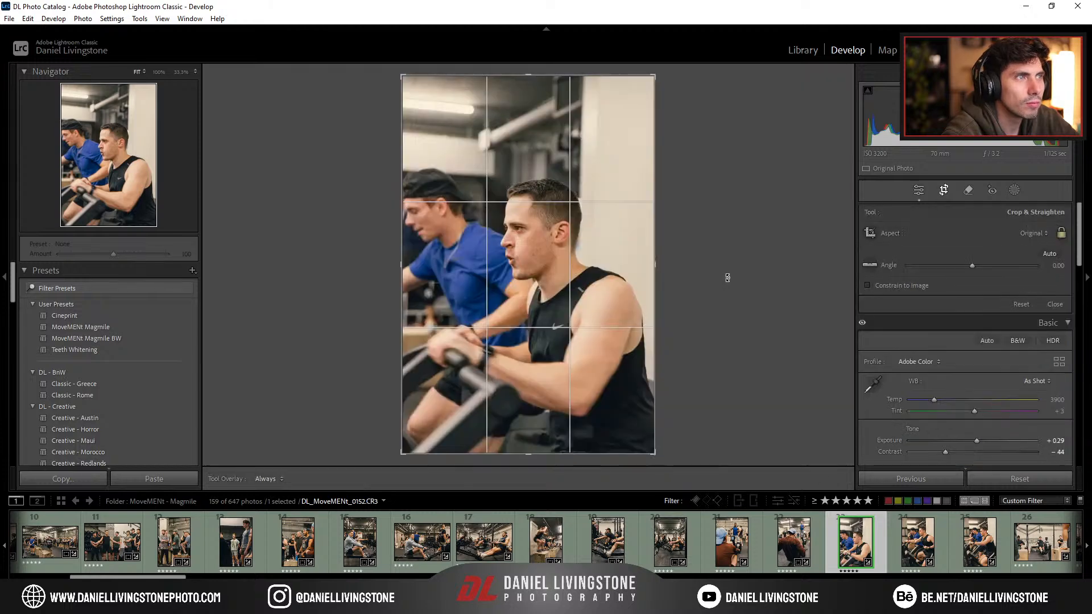
{"action": "left_click_drag", "start_coordinate": [727, 287], "coordinate": [728, 269]}
{"action": "left_click_drag", "start_coordinate": [583, 320], "coordinate": [619, 300]}
{"action": "key", "text": "r"}
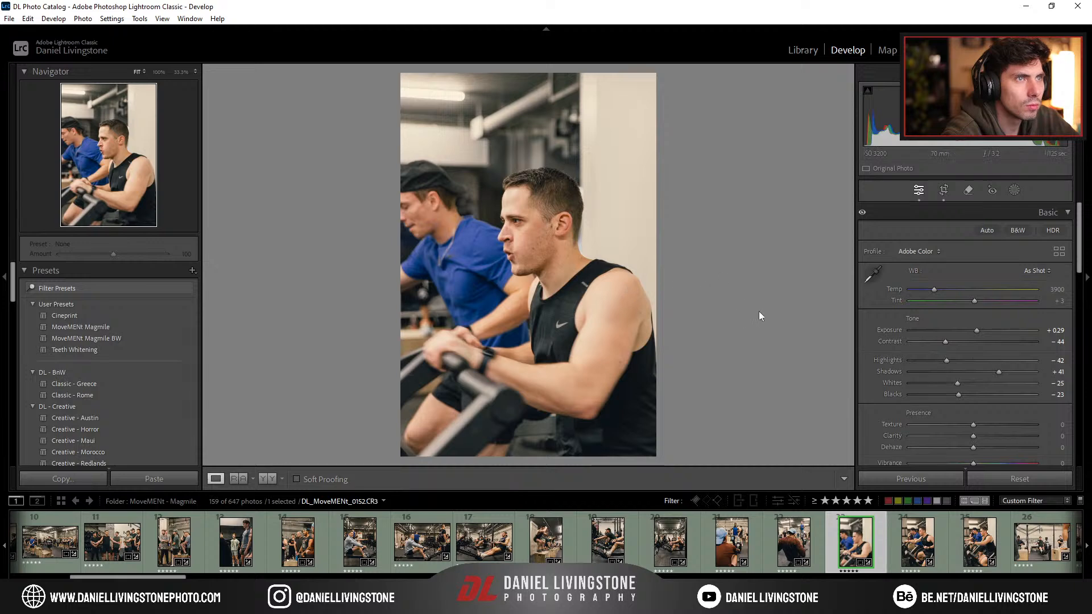
{"action": "left_click_drag", "start_coordinate": [998, 373], "coordinate": [988, 374]}
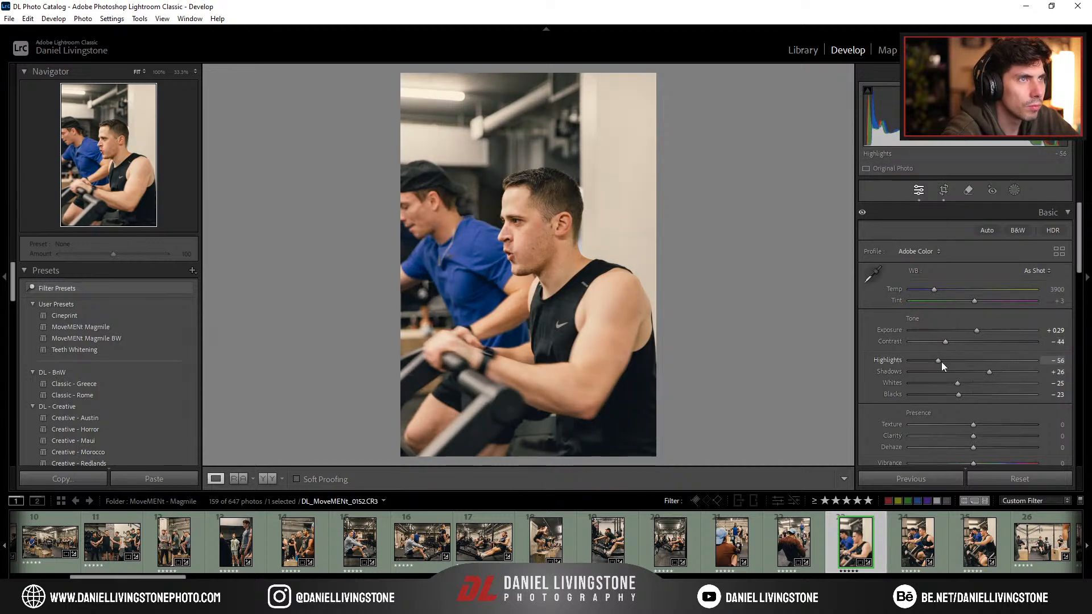
Step: Create a virtual copy of the exercise-bike photo DL_MoveMENt_0158 and apply the MoveMENt Magmile BW preset to it
{"action": "left_click", "coordinate": [924, 543]}
{"action": "left_click", "coordinate": [978, 543]}
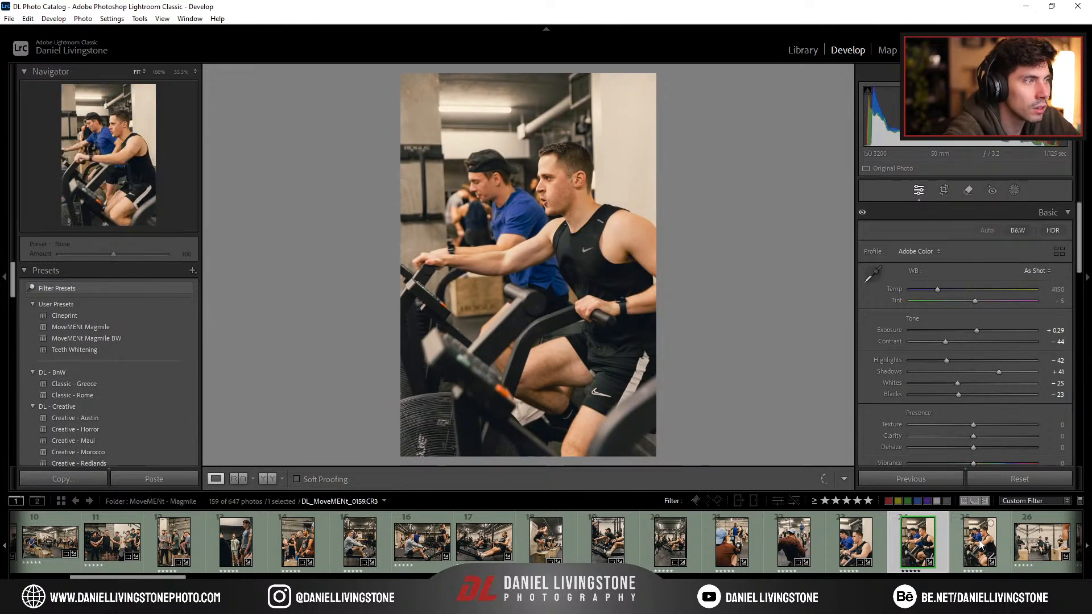
{"action": "left_click", "coordinate": [916, 545]}
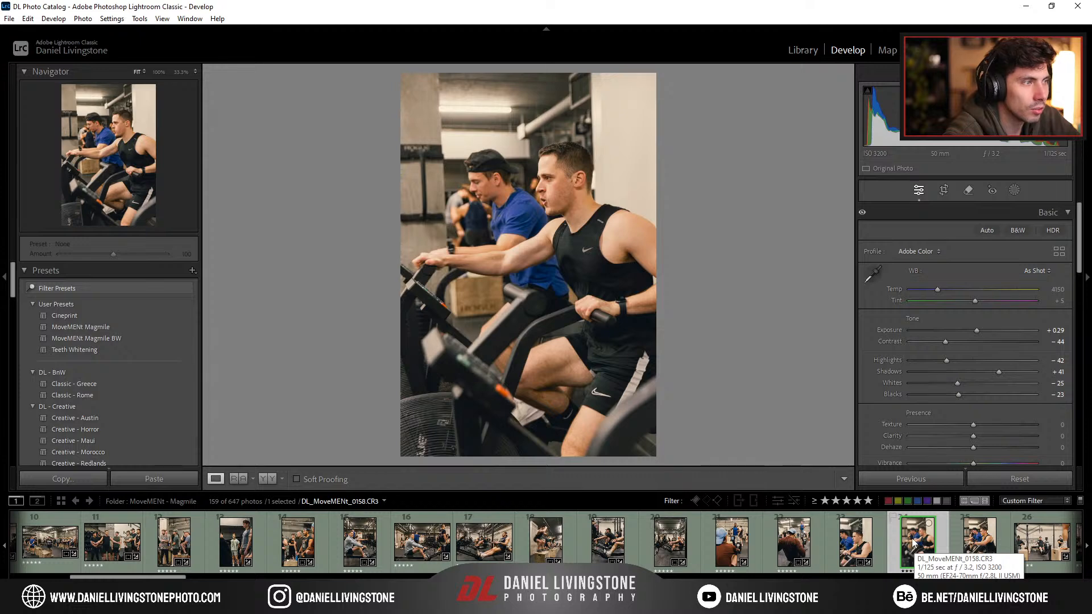
{"action": "right_click", "coordinate": [913, 543]}
{"action": "left_click", "coordinate": [958, 394]}
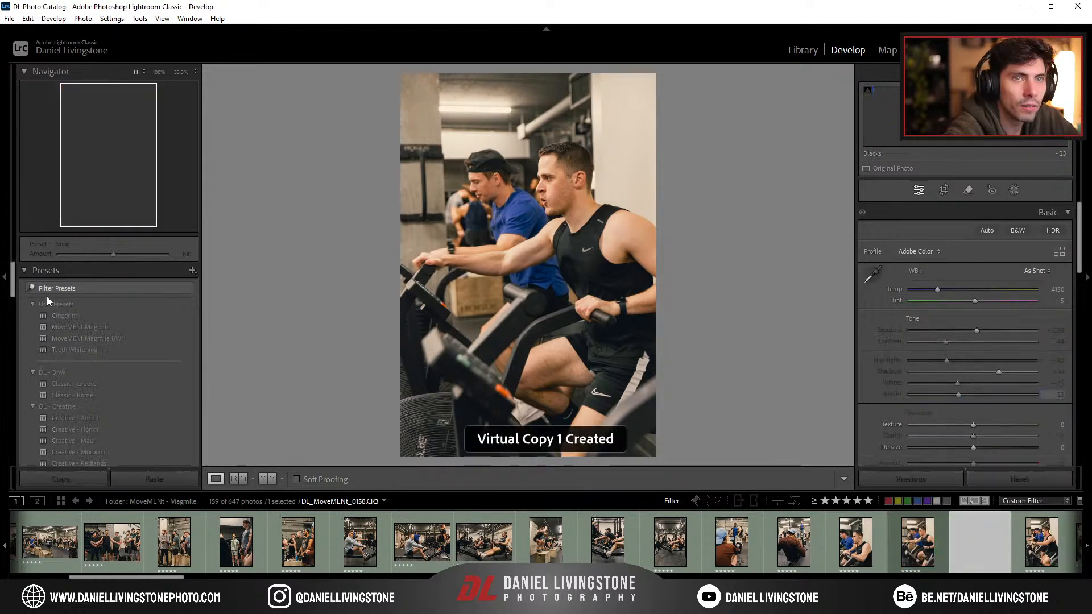
{"action": "left_click", "coordinate": [106, 337]}
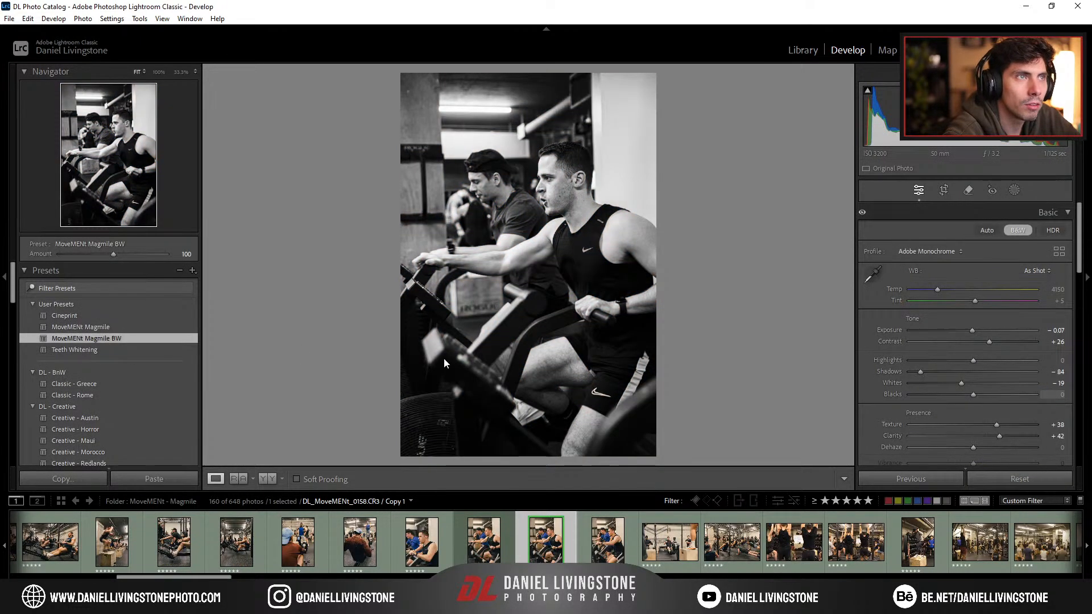
Step: Review the earlier edited photos for black-and-white candidates and create a virtual copy of DL_MoveMENt_0149
{"action": "scroll", "coordinate": [477, 558], "scroll_direction": "up", "scroll_amount": 5}
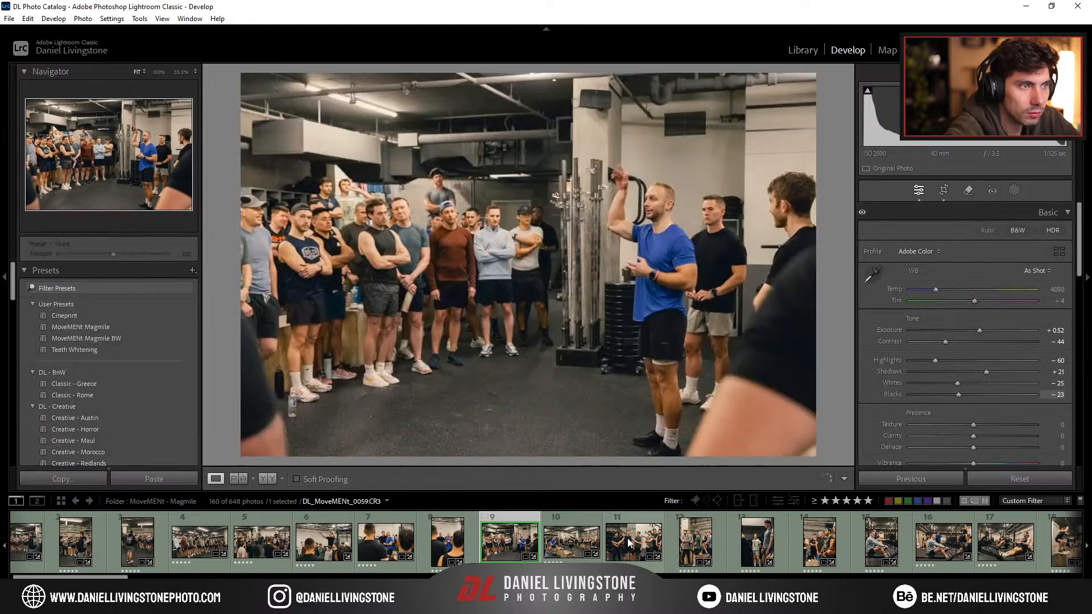
{"action": "left_click", "coordinate": [628, 540]}
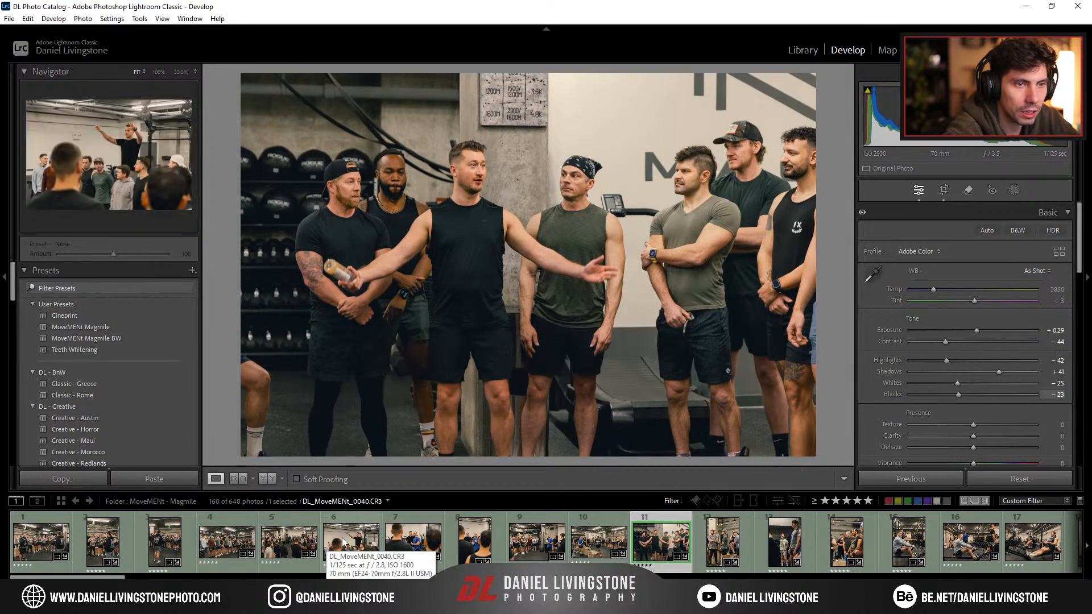
{"action": "scroll", "coordinate": [342, 542], "scroll_direction": "down", "scroll_amount": 5}
{"action": "scroll", "coordinate": [343, 542], "scroll_direction": "up", "scroll_amount": 5}
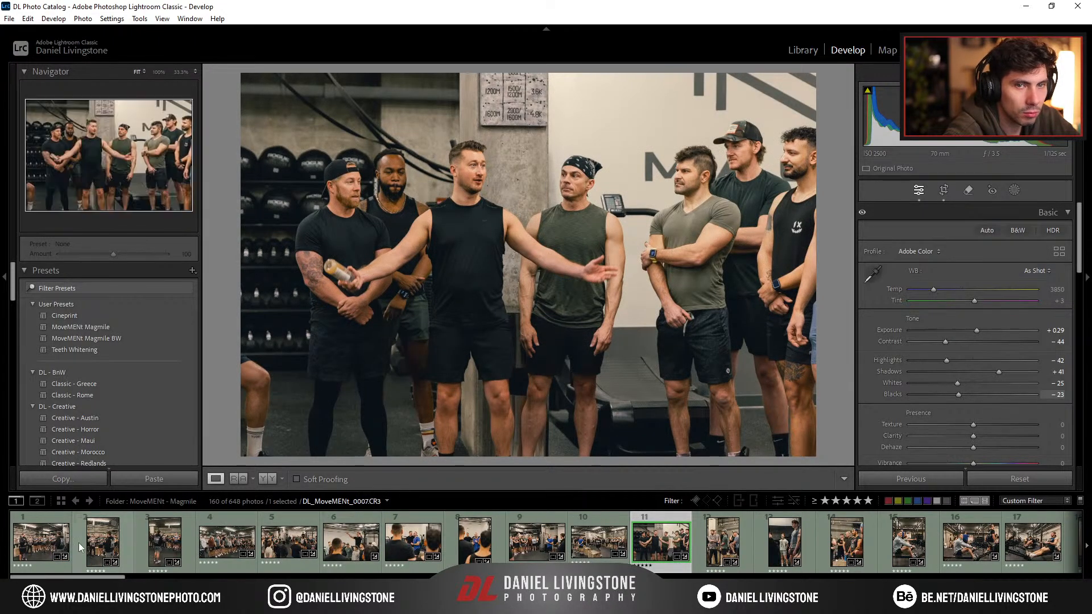
{"action": "scroll", "coordinate": [634, 543], "scroll_direction": "down", "scroll_amount": 10}
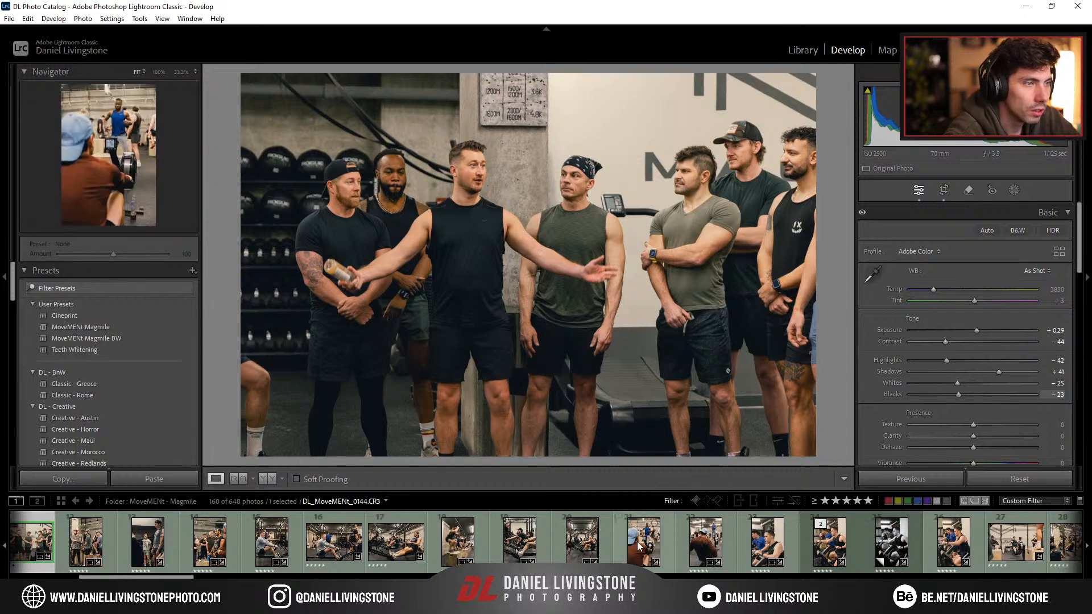
{"action": "scroll", "coordinate": [591, 543], "scroll_direction": "up", "scroll_amount": 3}
{"action": "left_click", "coordinate": [336, 543]}
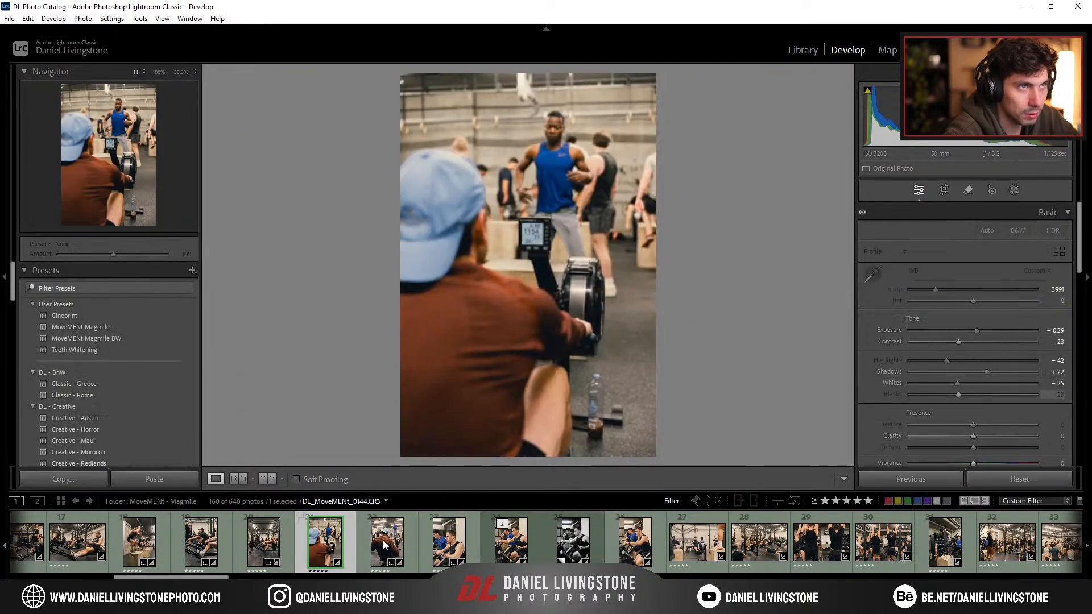
{"action": "left_click", "coordinate": [383, 540]}
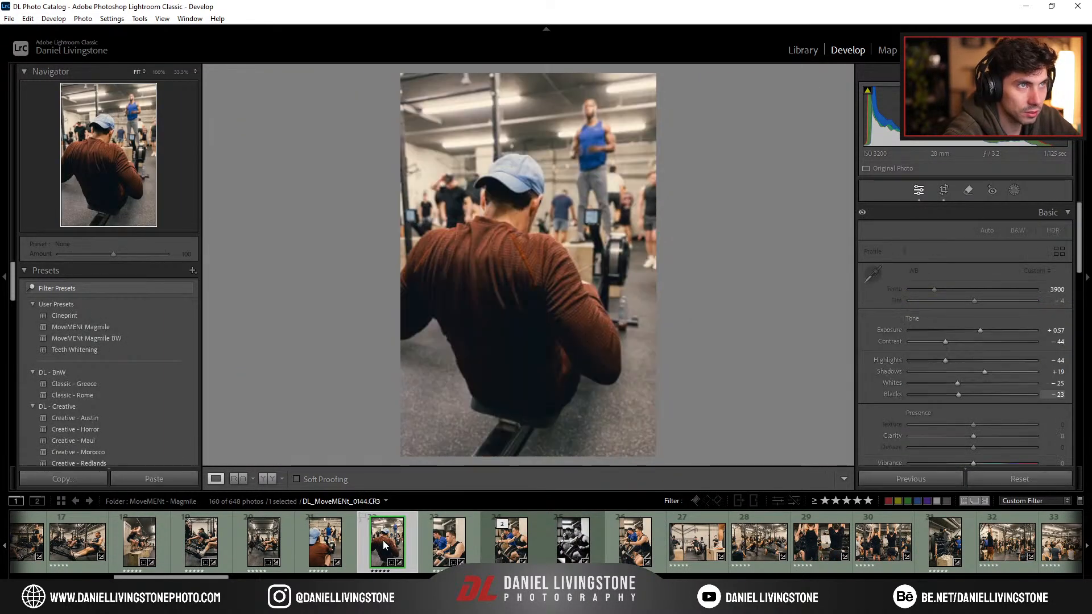
{"action": "right_click", "coordinate": [384, 541]}
{"action": "left_click", "coordinate": [431, 395]}
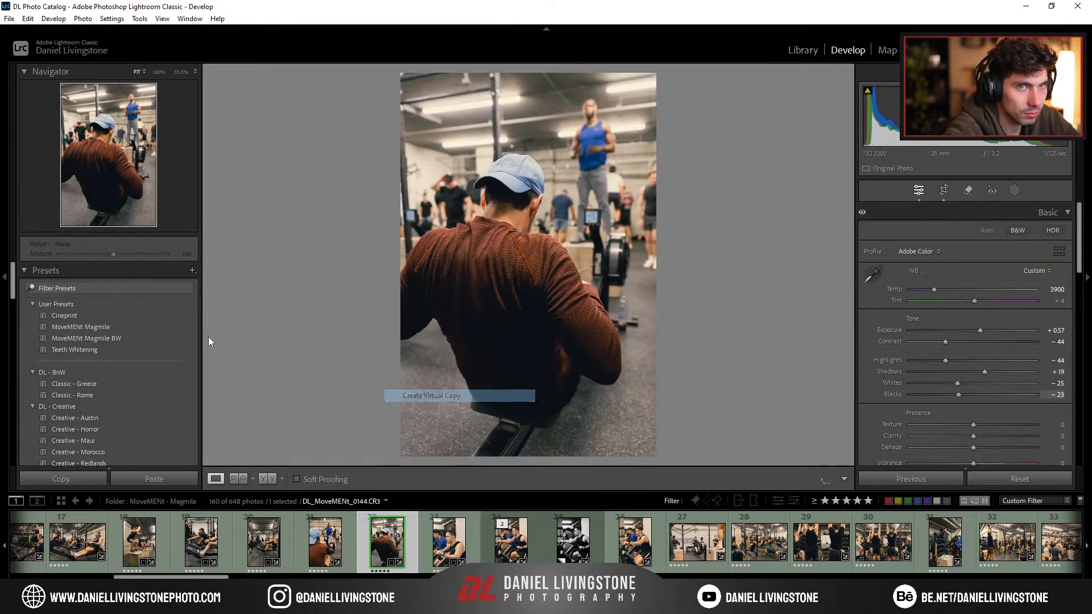
Step: Apply the MoveMENt Magmile BW preset to the virtual copy of DL_MoveMENt_0149 and look through the neighbouring photos
{"action": "left_click", "coordinate": [111, 338]}
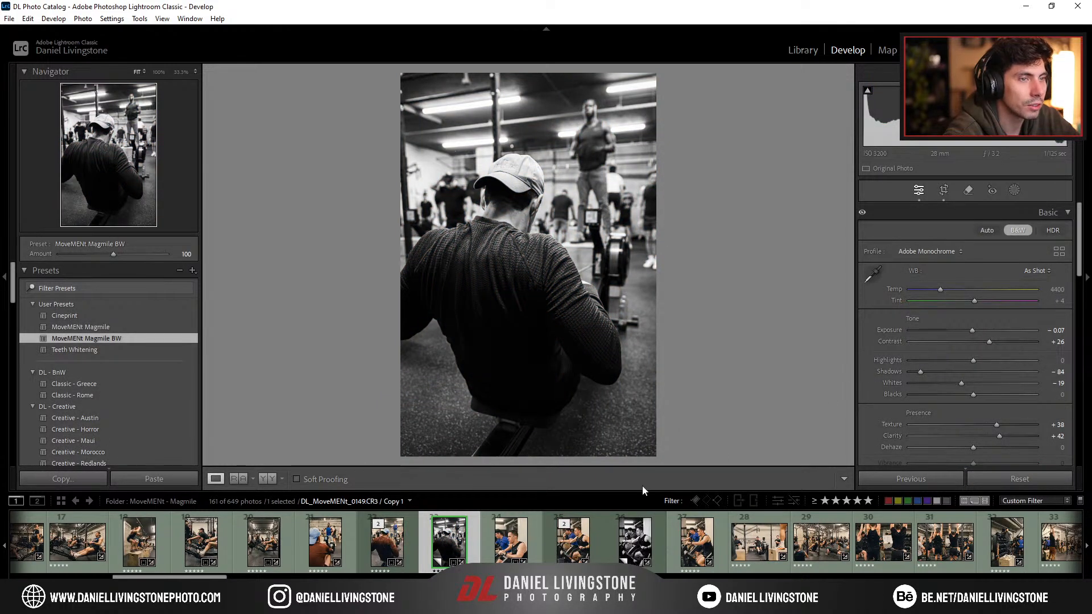
{"action": "scroll", "coordinate": [672, 544], "scroll_direction": "down", "scroll_amount": 3}
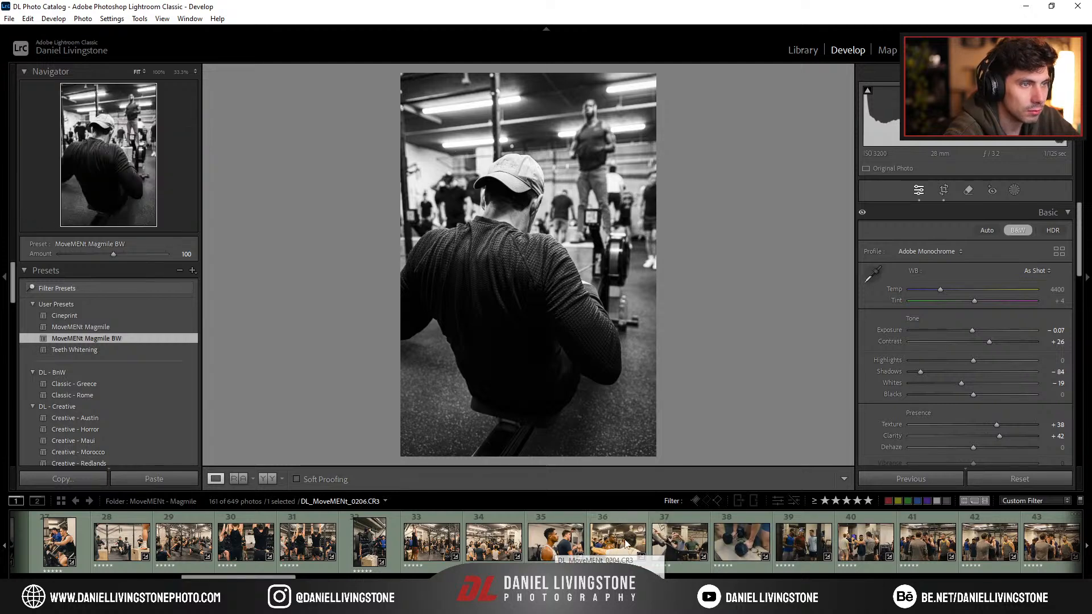
{"action": "scroll", "coordinate": [237, 541], "scroll_direction": "up", "scroll_amount": 3}
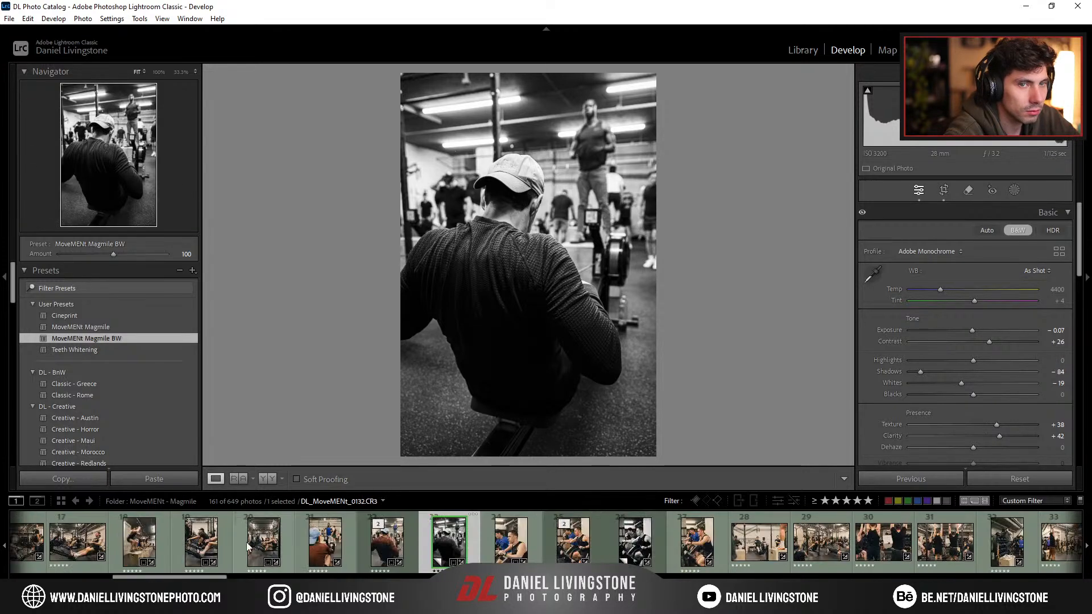
{"action": "scroll", "coordinate": [479, 546], "scroll_direction": "down", "scroll_amount": 2}
Step: Straighten the exercise-bike photo DL_MoveMENt_0159 slightly and set its Temp to 3900
{"action": "left_click", "coordinate": [380, 544]}
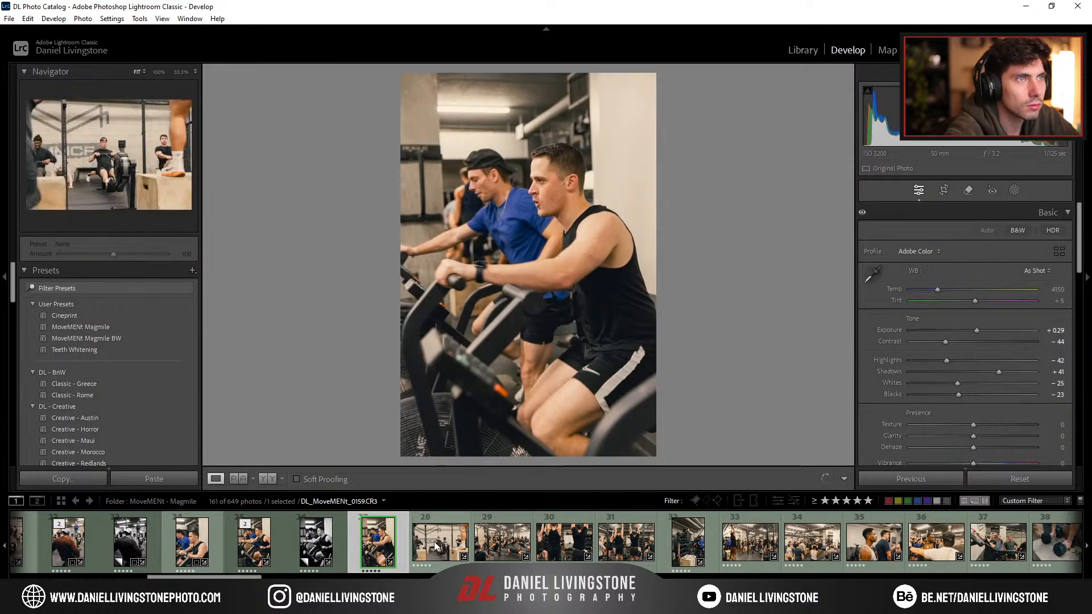
{"action": "left_click", "coordinate": [465, 545]}
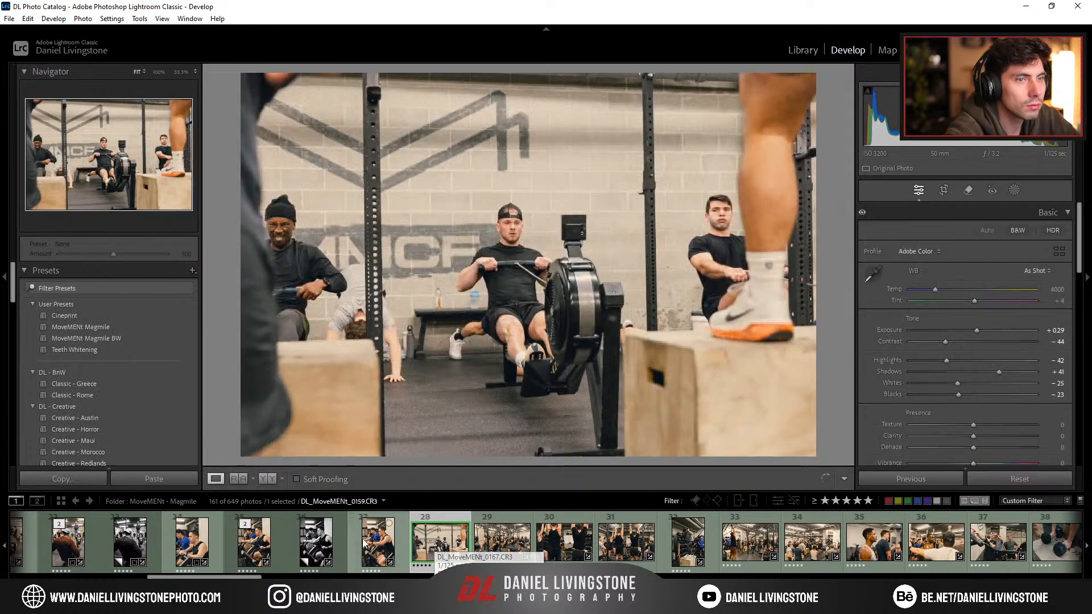
{"action": "key", "text": "r"}
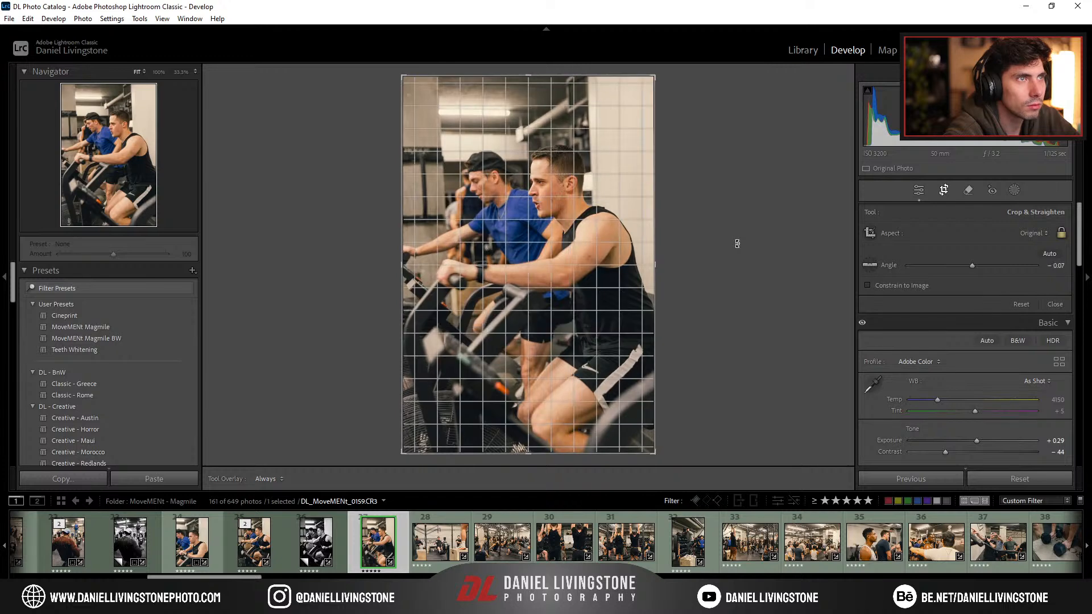
{"action": "left_click_drag", "start_coordinate": [738, 246], "coordinate": [736, 249]}
{"action": "key", "text": "r"}
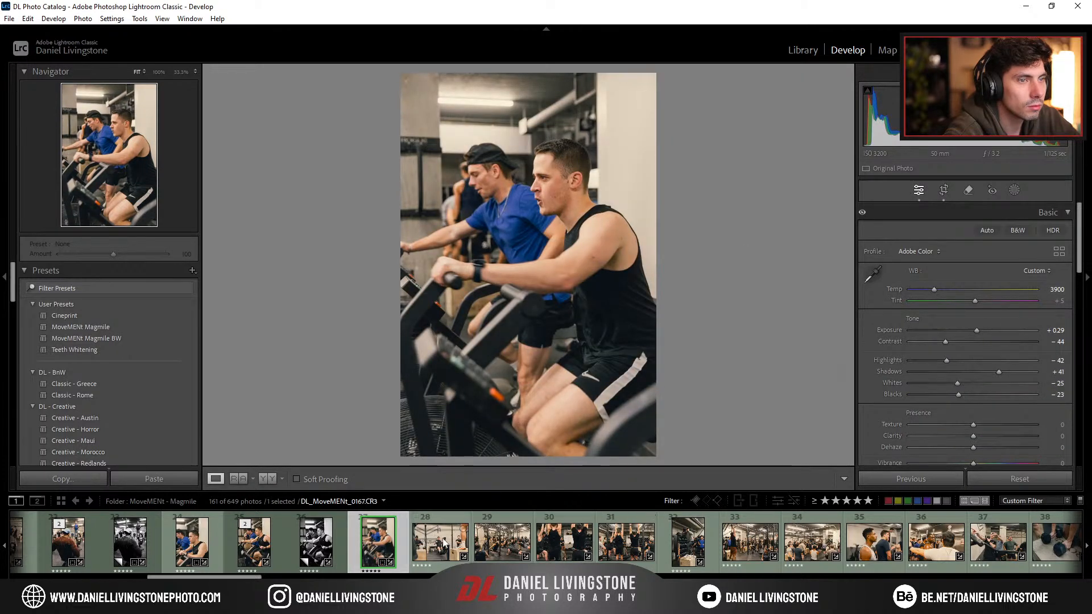
Step: Straighten the rowing photo DL_MoveMENt_0167 by rotating its crop slightly clockwise
{"action": "left_click", "coordinate": [463, 544]}
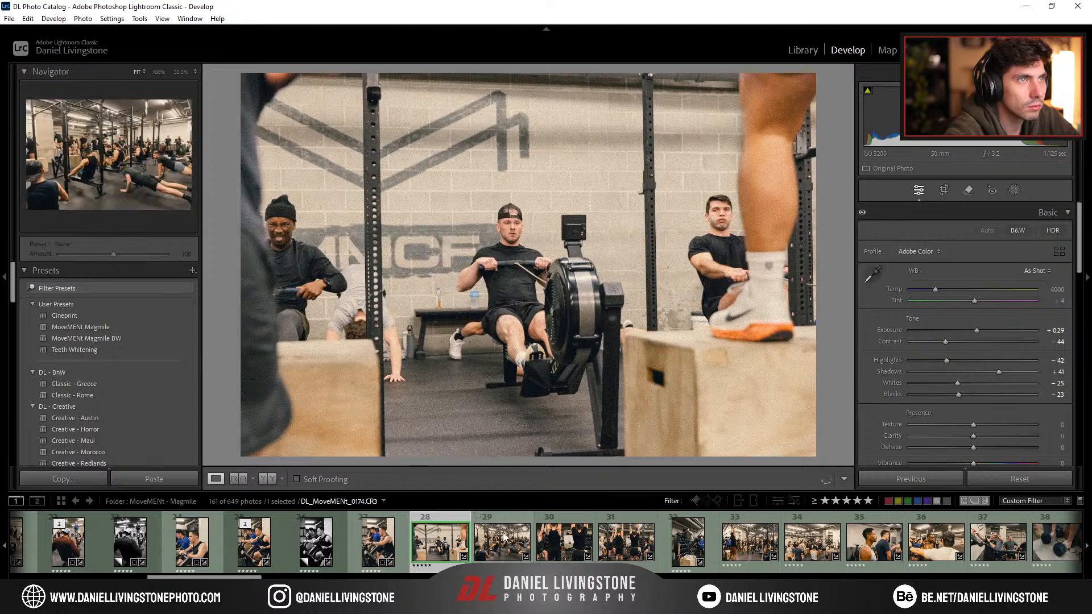
{"action": "right_click", "coordinate": [438, 540]}
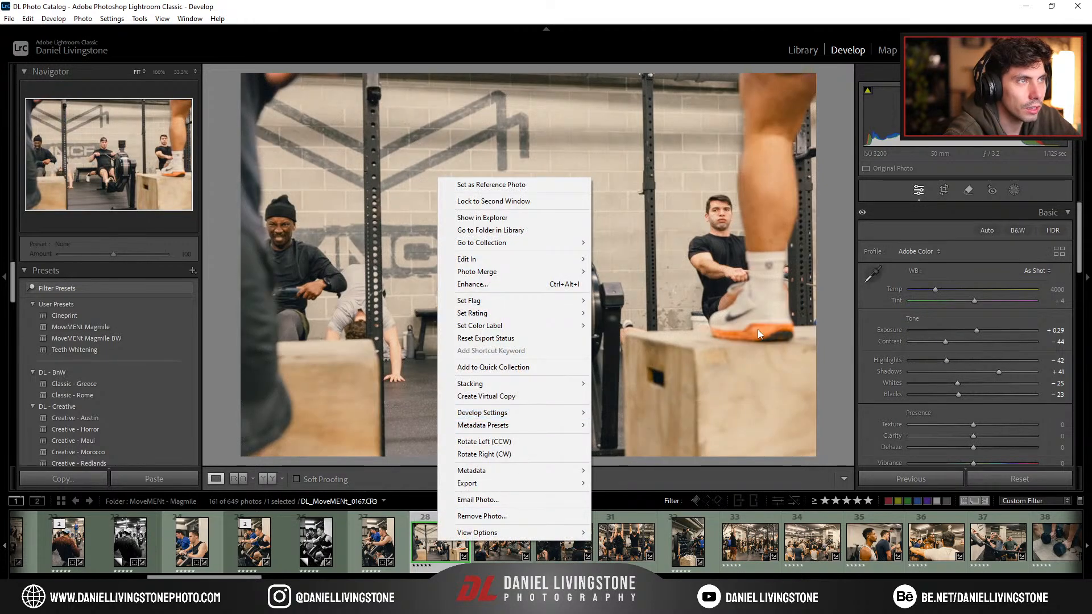
{"action": "key", "text": "Escape"}
{"action": "key", "text": "r"}
{"action": "left_click_drag", "start_coordinate": [829, 247], "coordinate": [828, 250]}
{"action": "key", "text": "r"}
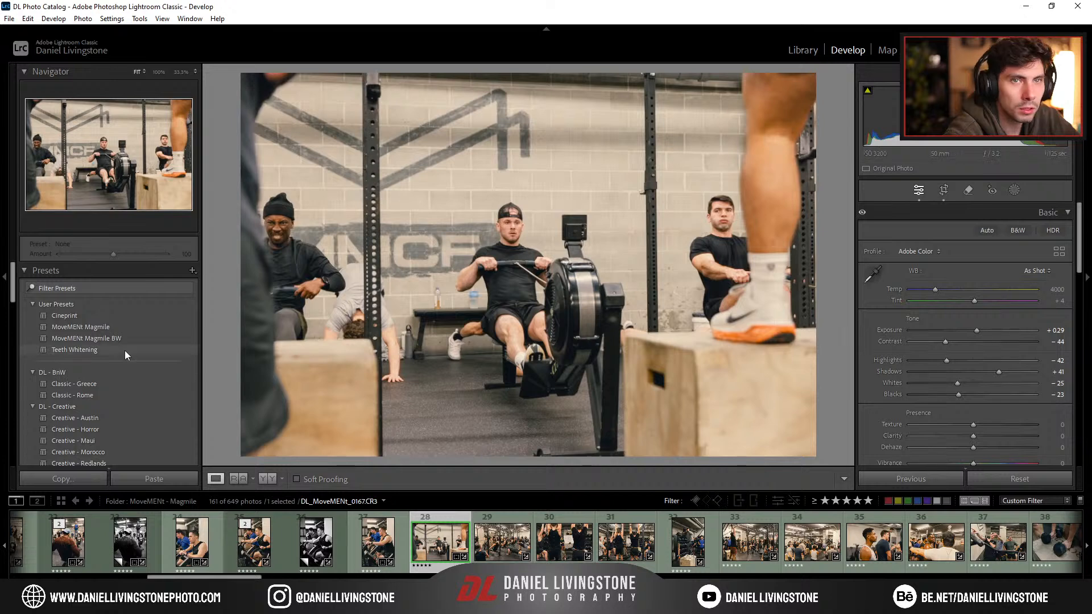
Step: Apply the MoveMENt Magmile BW preset to DL_MoveMENt_0167 and set Exposure to +0.20, Shadows to -46 and Highlights to -39
{"action": "left_click", "coordinate": [85, 339]}
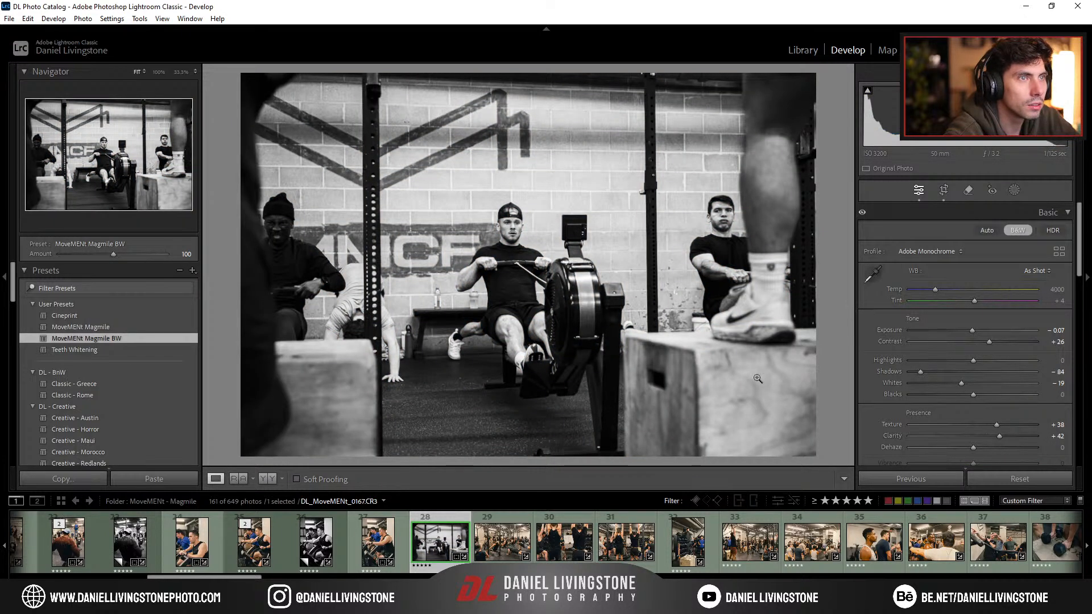
{"action": "left_click_drag", "start_coordinate": [969, 337], "coordinate": [977, 336]}
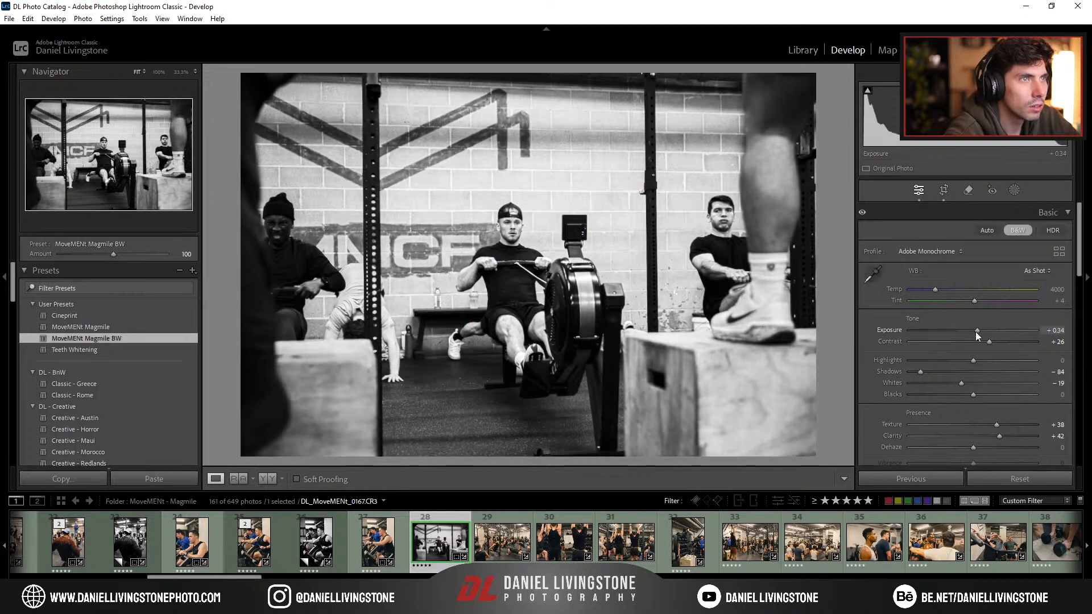
{"action": "left_click_drag", "start_coordinate": [913, 374], "coordinate": [948, 361]}
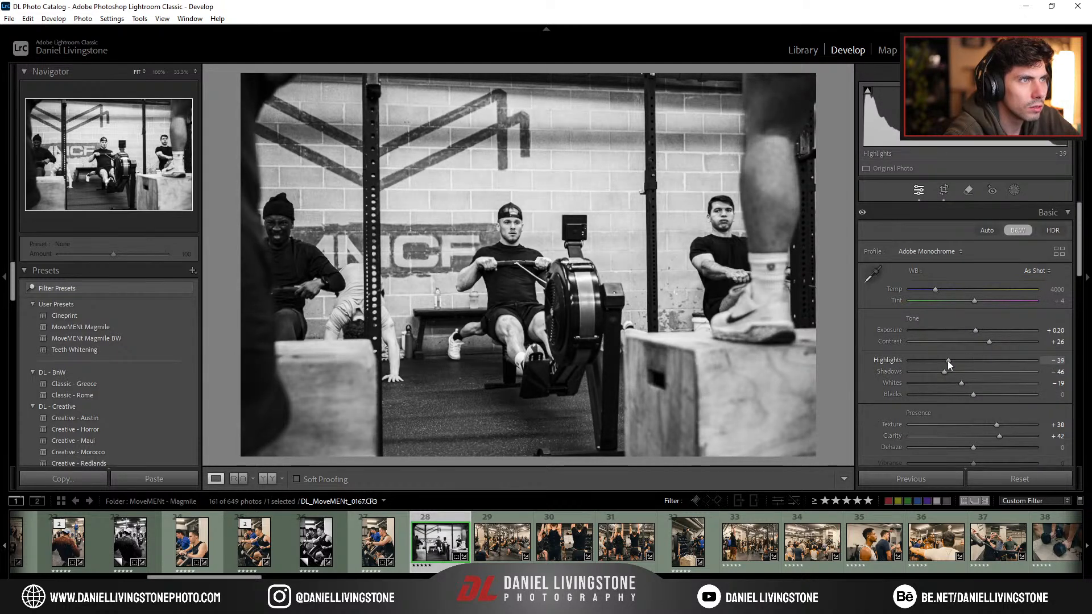
Step: Look through the group workout photos from DL_MoveMENt_0174 onward and set Exposure to +0.57 on the box-step photo DL_MoveMENt_0186
{"action": "left_click", "coordinate": [502, 542]}
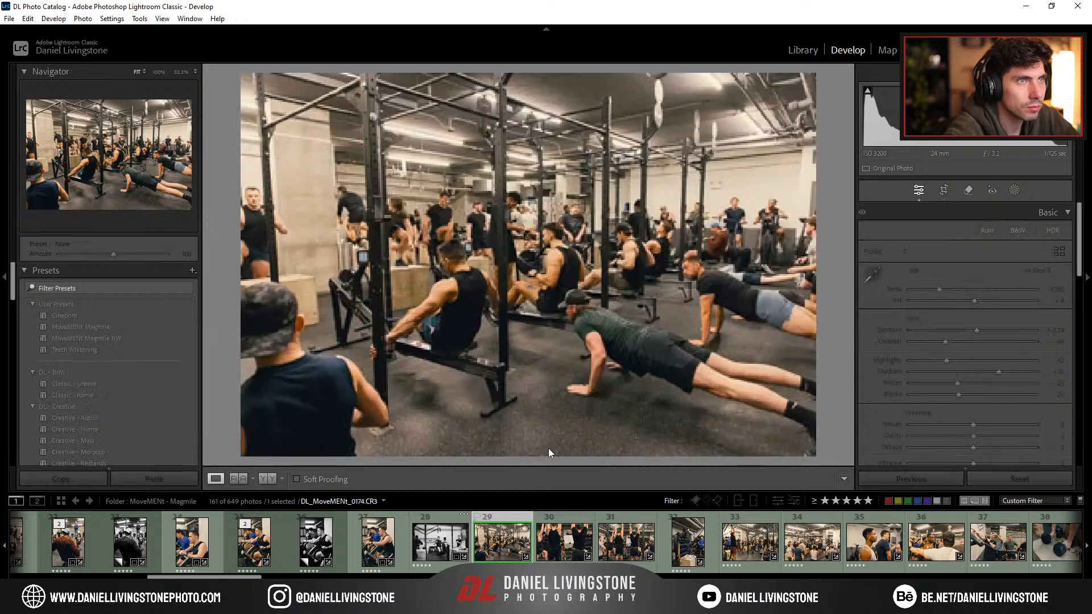
{"action": "left_click", "coordinate": [558, 547]}
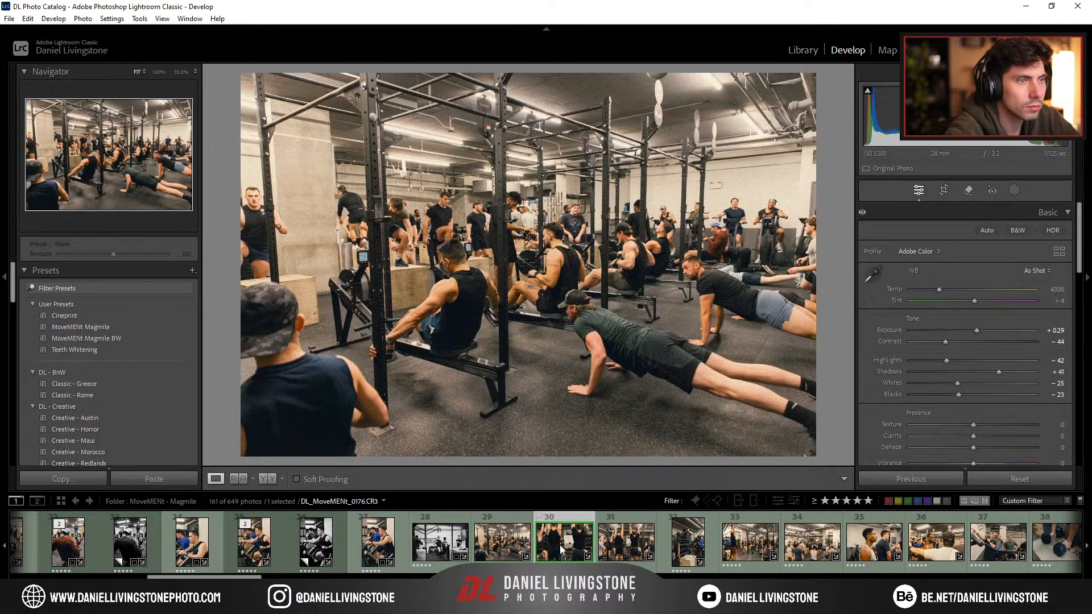
{"action": "left_click", "coordinate": [626, 545]}
{"action": "left_click", "coordinate": [685, 547]}
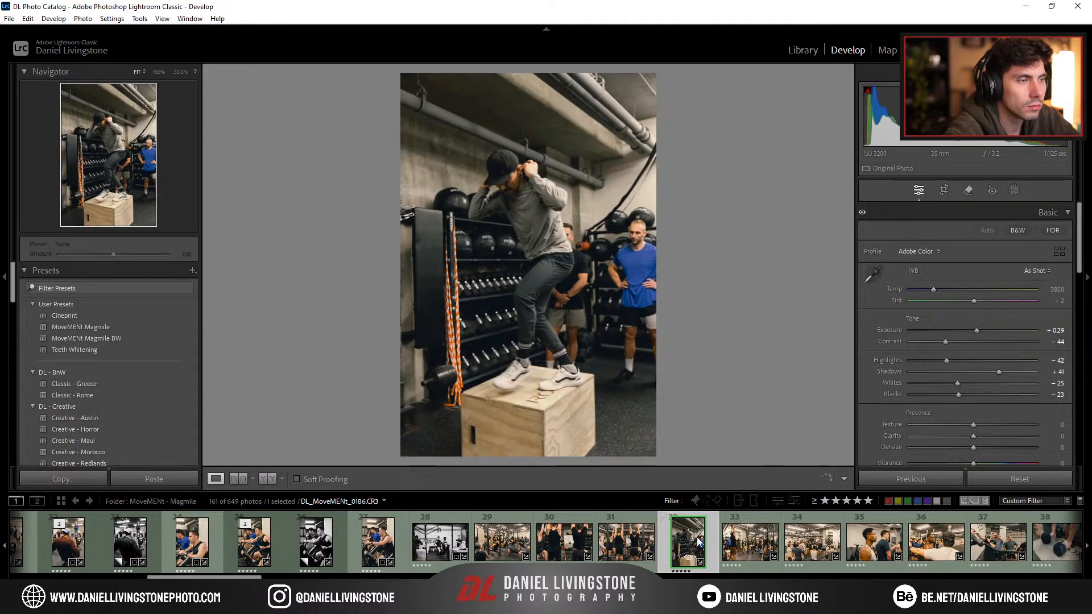
{"action": "left_click_drag", "start_coordinate": [977, 331], "coordinate": [981, 333]}
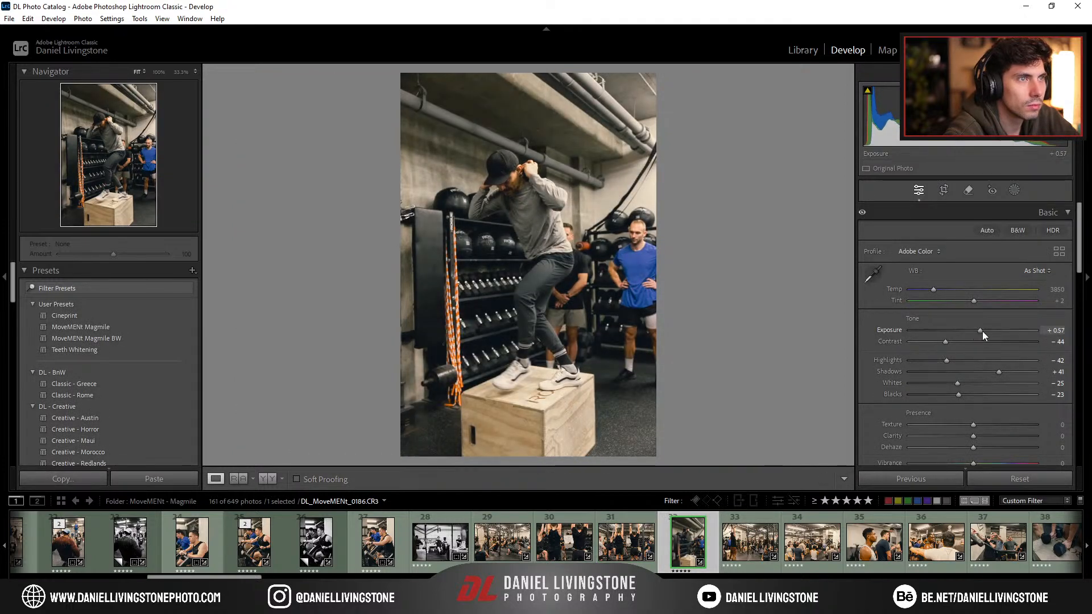
Step: Set Temp to 3855, Shadows to +19 and Highlights to -67 on the kettlebell photo DL_MoveMENt_0199
{"action": "left_click", "coordinate": [750, 538]}
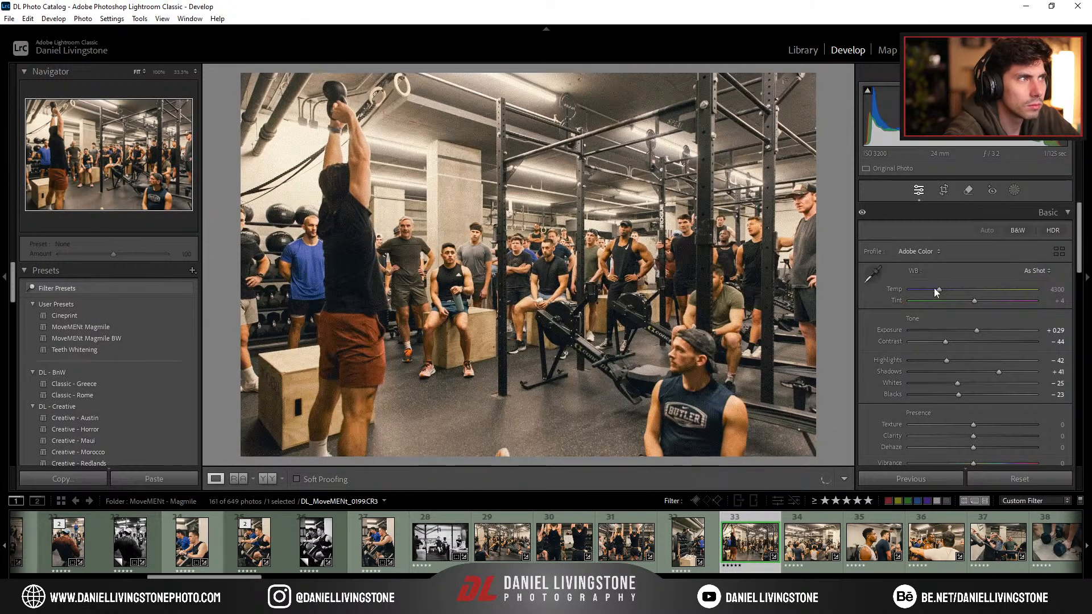
{"action": "left_click_drag", "start_coordinate": [938, 291], "coordinate": [935, 293]}
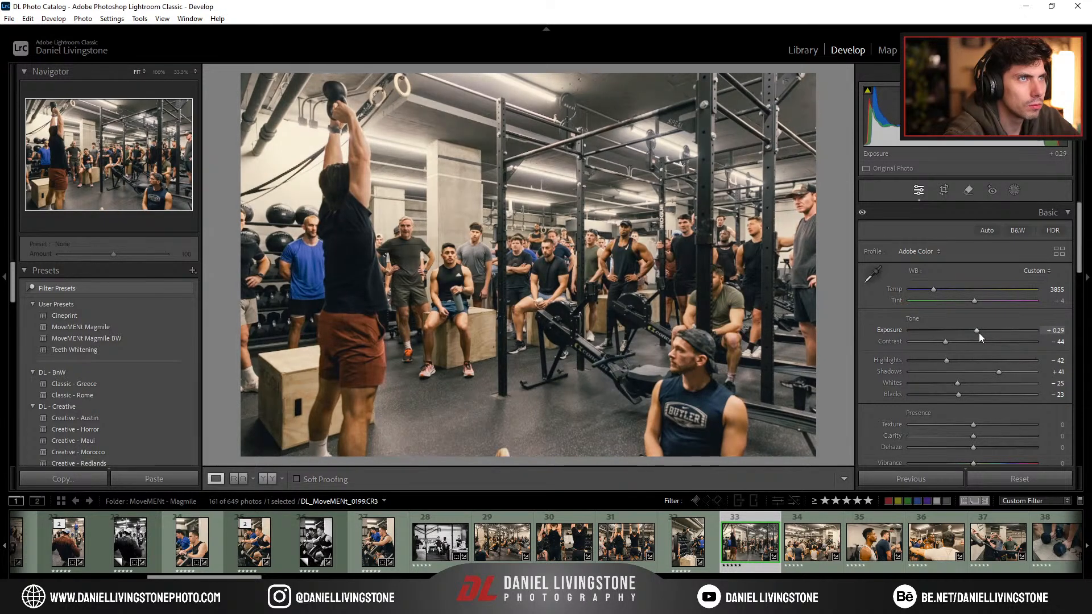
{"action": "left_click_drag", "start_coordinate": [1000, 373], "coordinate": [985, 372]}
{"action": "left_click_drag", "start_coordinate": [947, 360], "coordinate": [931, 360]}
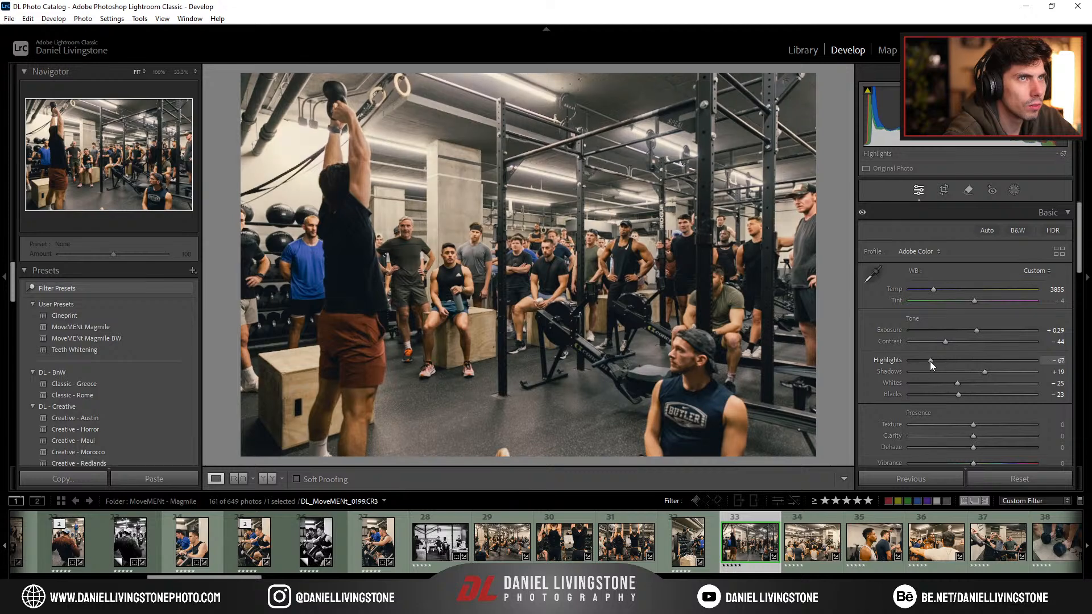
Step: Set Temp to 4127 and Exposure to -0.16 on the crowd photo DL_MoveMENt_0201
{"action": "left_click", "coordinate": [810, 539]}
{"action": "left_click_drag", "start_coordinate": [941, 290], "coordinate": [937, 290]}
{"action": "left_click_drag", "start_coordinate": [991, 331], "coordinate": [971, 332]}
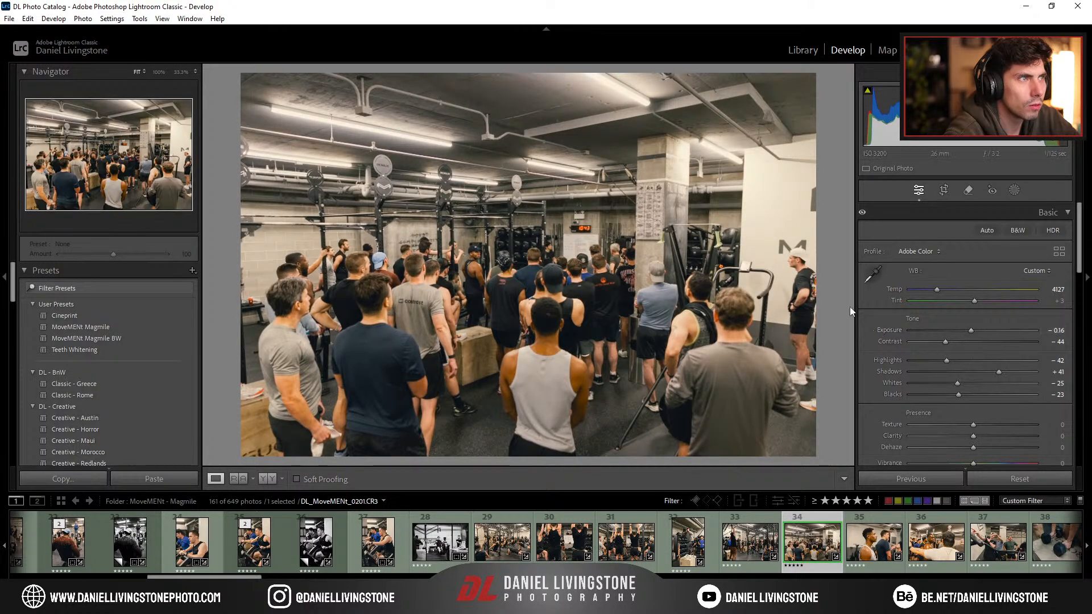
Step: Rotate the crop of DL_MoveMENt_0201 to an angle of 0.93 and change its aspect ratio to 16 x 9
{"action": "key", "text": "r"}
{"action": "left_click_drag", "start_coordinate": [825, 254], "coordinate": [826, 260]}
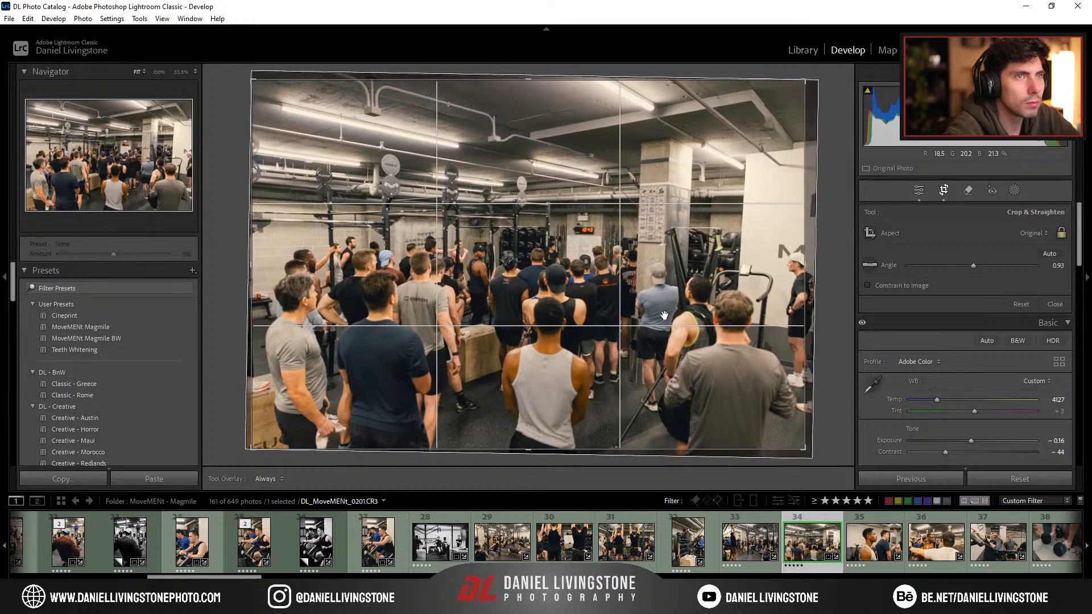
{"action": "left_click", "coordinate": [1027, 233]}
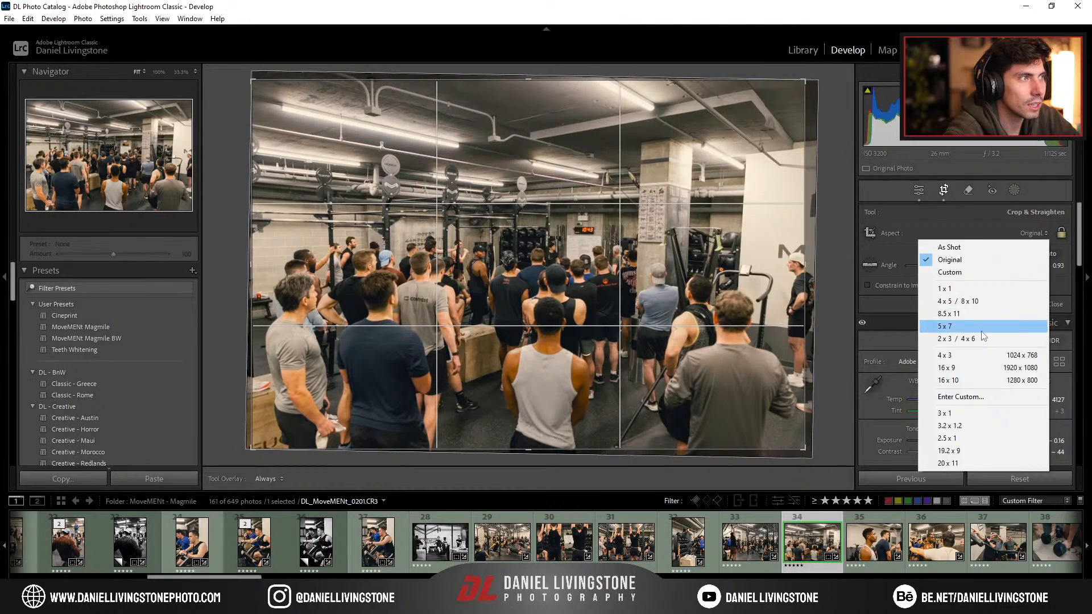
{"action": "left_click", "coordinate": [988, 371]}
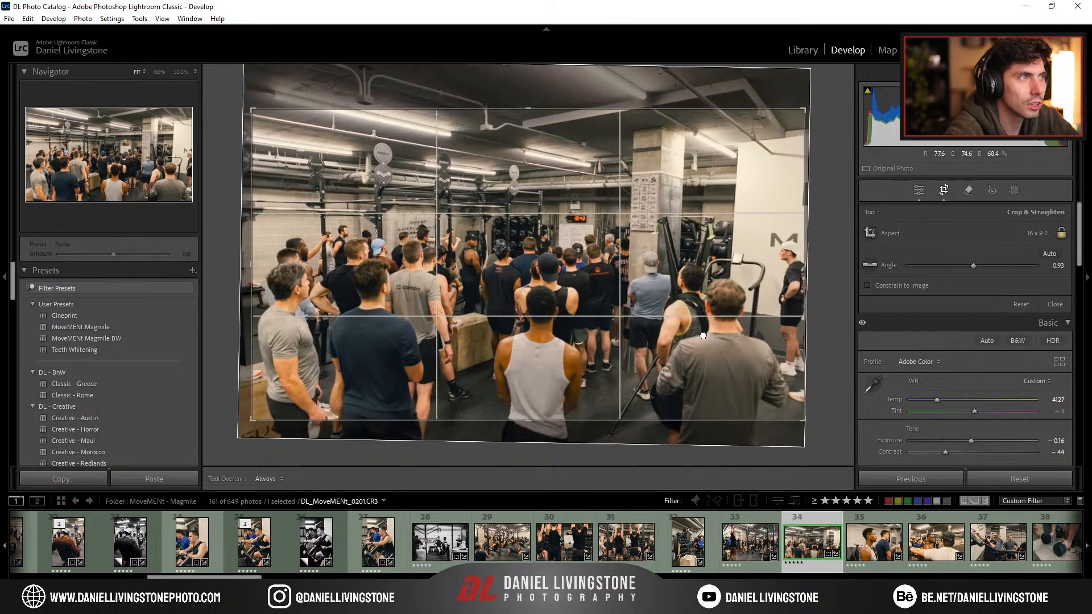
{"action": "key", "text": "Return"}
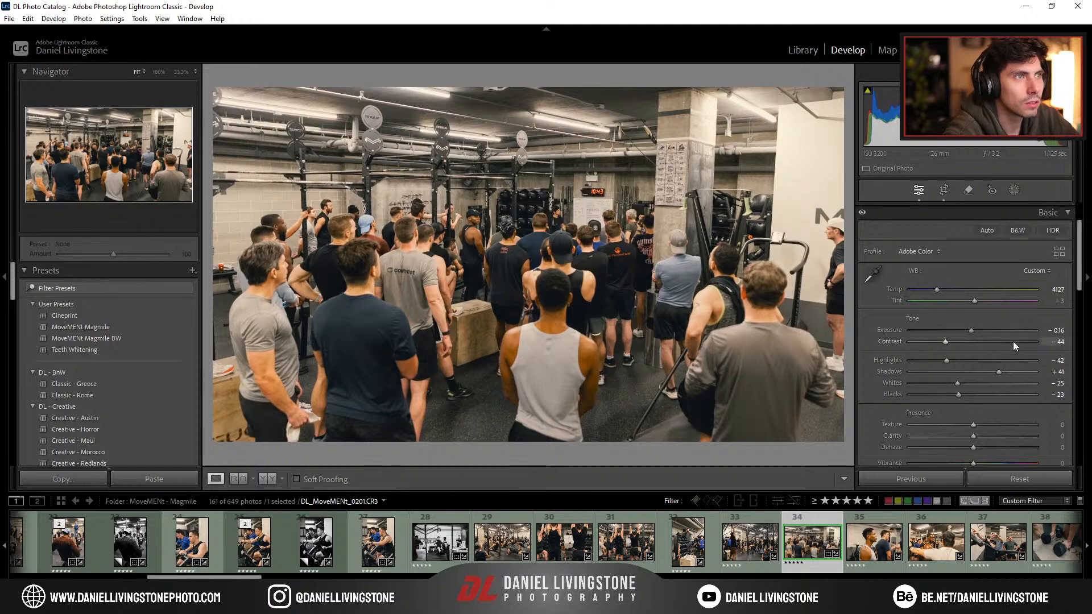
Step: Correct the perspective of DL_MoveMENt_0201 with a Vertical transform of +13 and turn on Constrain Crop
{"action": "scroll", "coordinate": [1013, 343], "scroll_direction": "down", "scroll_amount": 10}
{"action": "left_click_drag", "start_coordinate": [973, 326], "coordinate": [983, 329]}
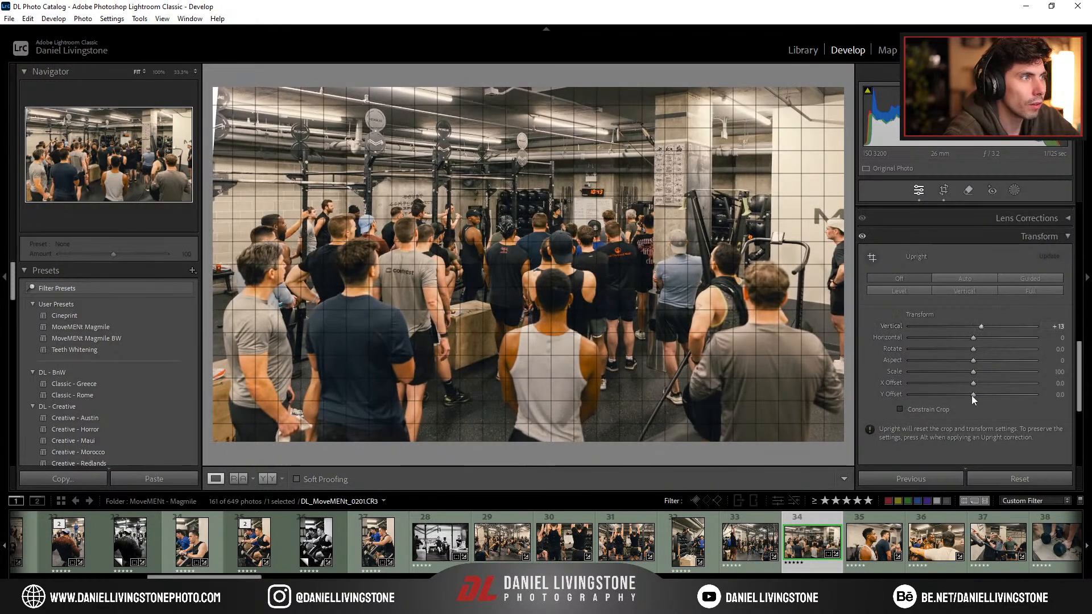
{"action": "left_click", "coordinate": [942, 409]}
Step: Refine the crop of DL_MoveMENt_0201 by rotating it slightly, tightening its right edge and repositioning the photo inside it
{"action": "key", "text": "r"}
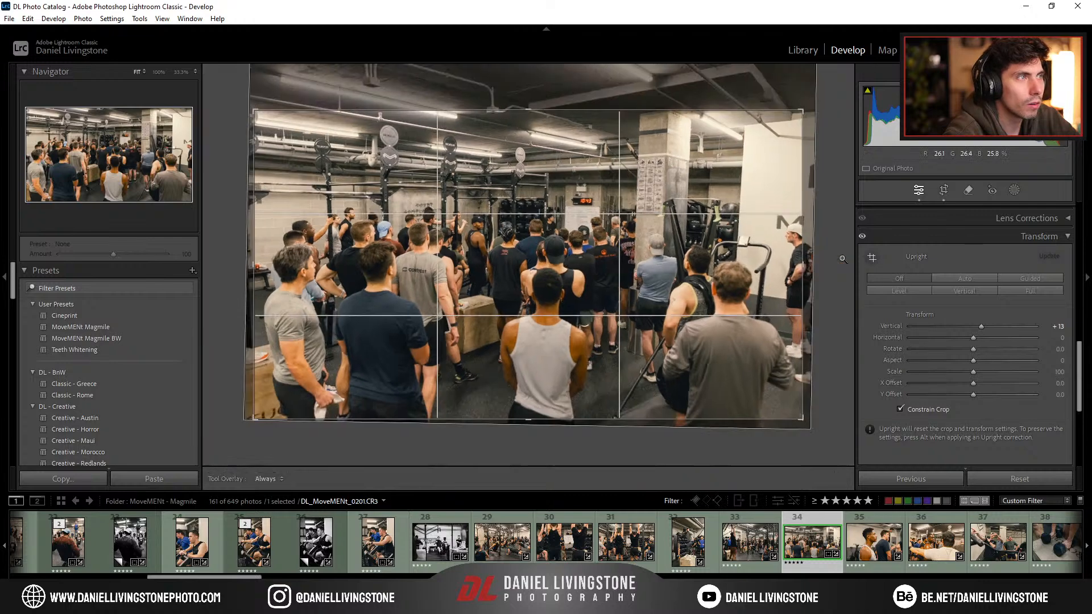
{"action": "left_click_drag", "start_coordinate": [827, 268], "coordinate": [826, 267]}
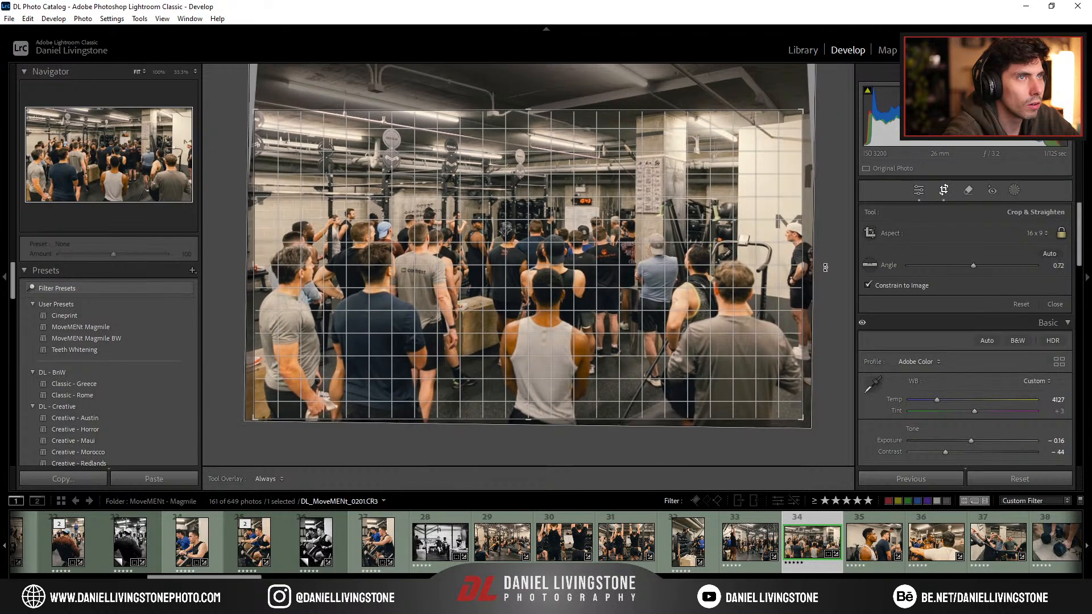
{"action": "left_click_drag", "start_coordinate": [712, 272], "coordinate": [716, 269]}
{"action": "left_click_drag", "start_coordinate": [806, 271], "coordinate": [797, 269]}
{"action": "left_click_drag", "start_coordinate": [715, 256], "coordinate": [721, 252]}
{"action": "key", "text": "Return"}
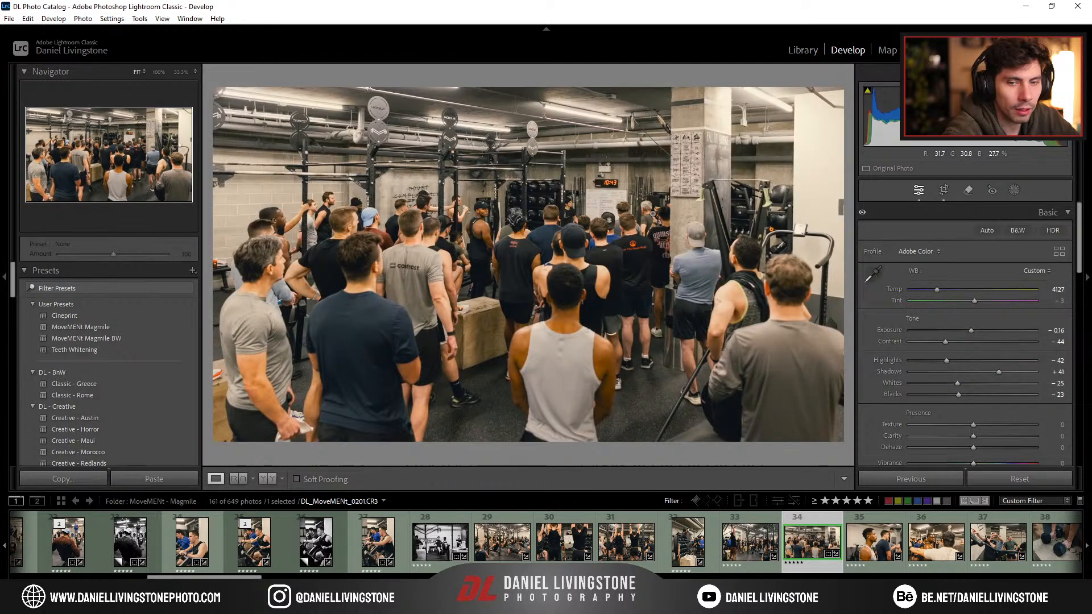
Step: Apply the MoveMENt Magmile BW preset to the side-profile portrait DL_MoveMENt_0204
{"action": "key", "text": "Right"}
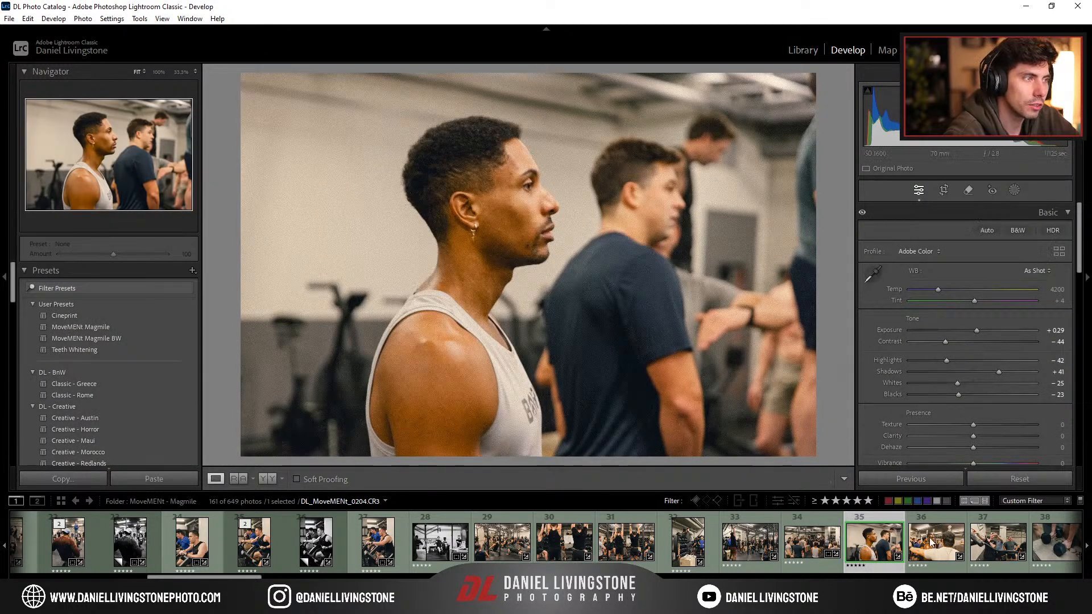
{"action": "left_click", "coordinate": [109, 338]}
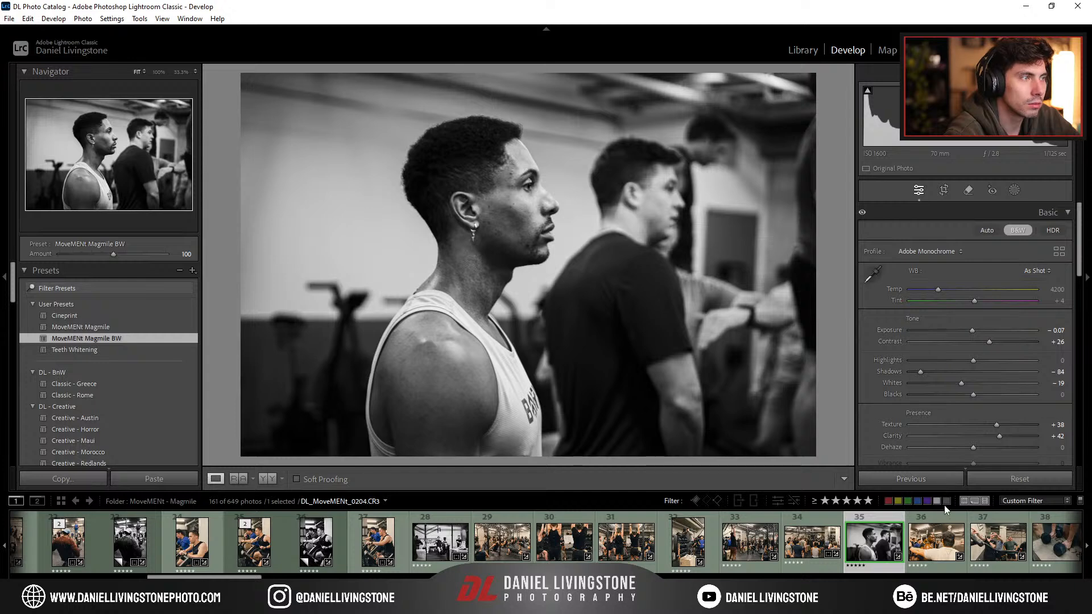
Step: Rotate the crop of DL_MoveMENt_0206 counterclockwise to level it and reposition the photo inside the frame
{"action": "left_click", "coordinate": [930, 531]}
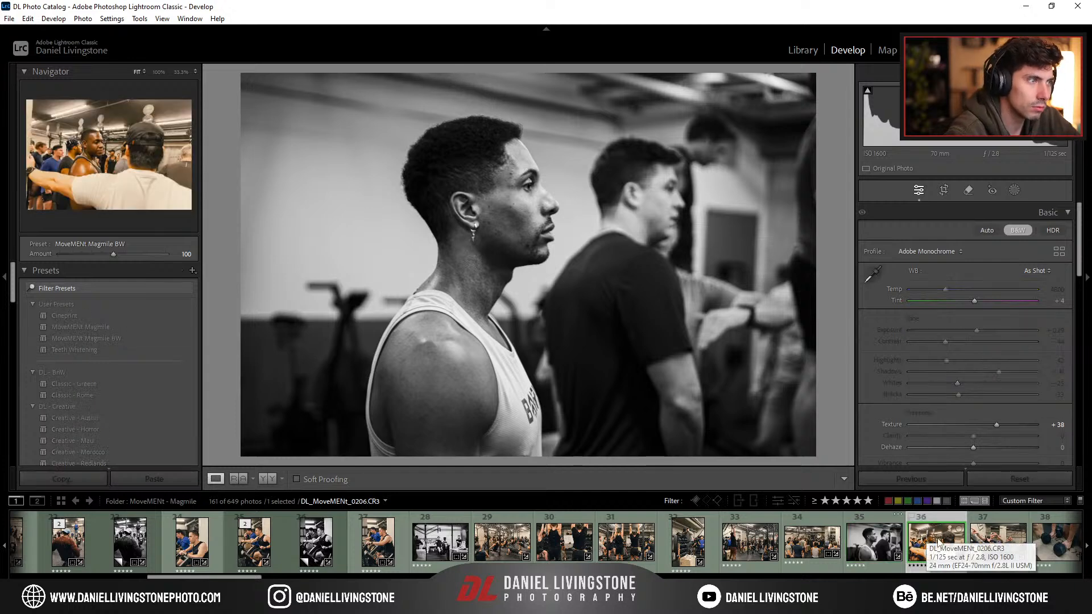
{"action": "key", "text": "r"}
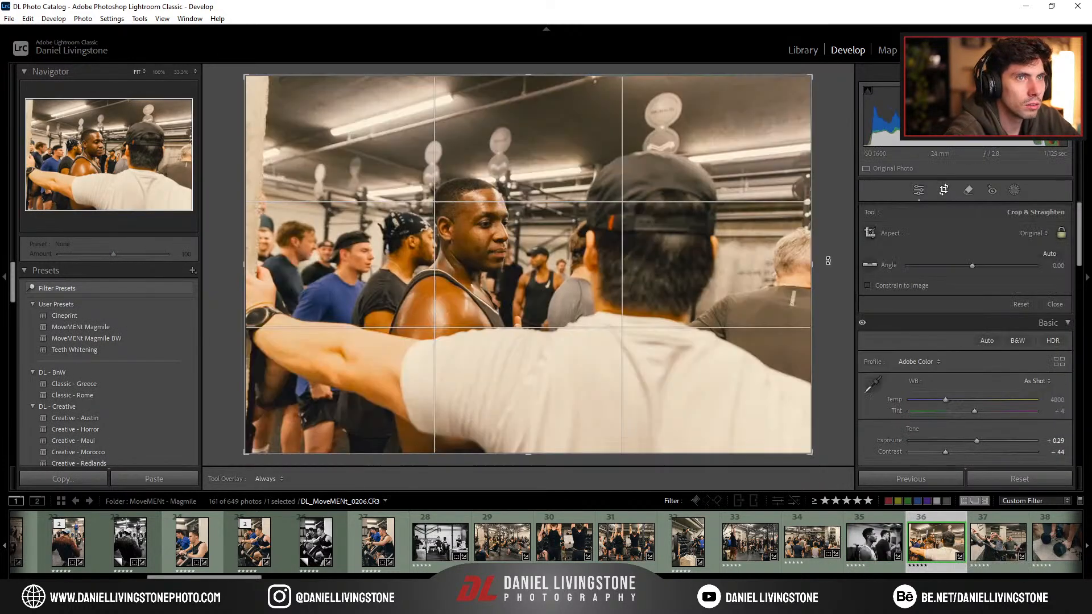
{"action": "left_click_drag", "start_coordinate": [829, 260], "coordinate": [827, 248]}
{"action": "left_click_drag", "start_coordinate": [728, 280], "coordinate": [814, 286]}
{"action": "key", "text": "r"}
{"action": "key", "text": "r"}
{"action": "key", "text": "r"}
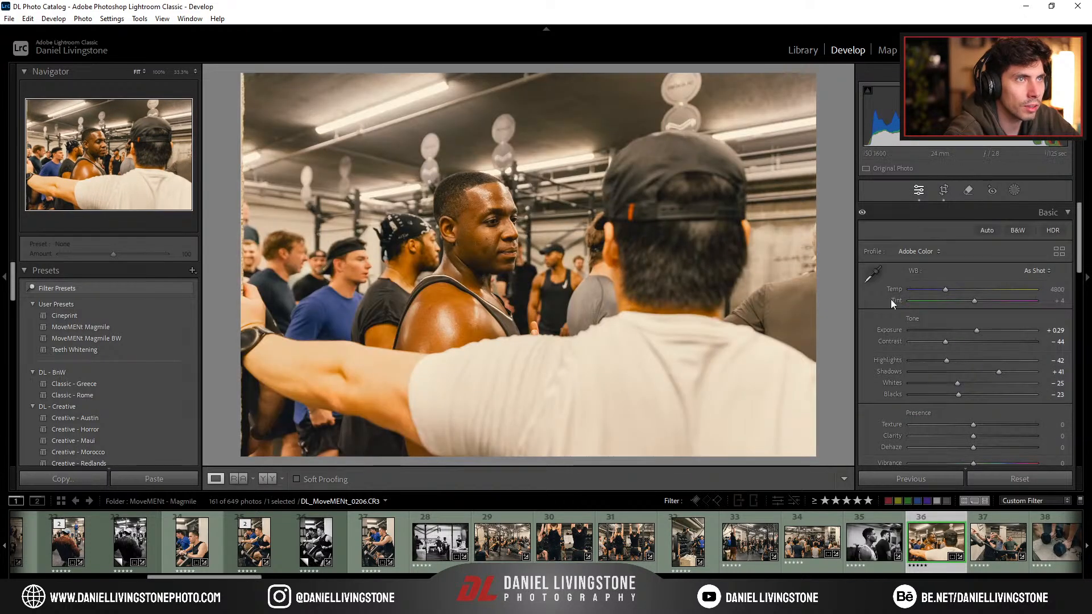
Step: Cool the white balance of DL_MoveMENt_0206 by setting its temperature to 4217
{"action": "left_click_drag", "start_coordinate": [934, 288], "coordinate": [938, 290]}
{"action": "left_click_drag", "start_coordinate": [975, 336], "coordinate": [976, 335]}
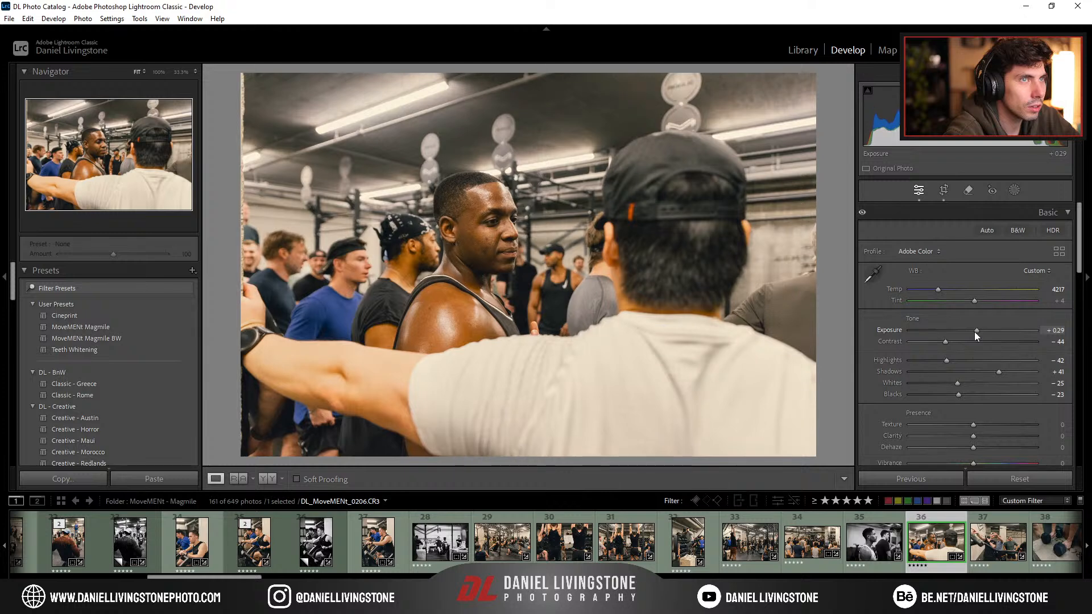
Step: Straighten DL_MoveMENt_0208 to an angle of -0.82 and tighten its crop around the three men behind the machine bar
{"action": "left_click", "coordinate": [996, 545]}
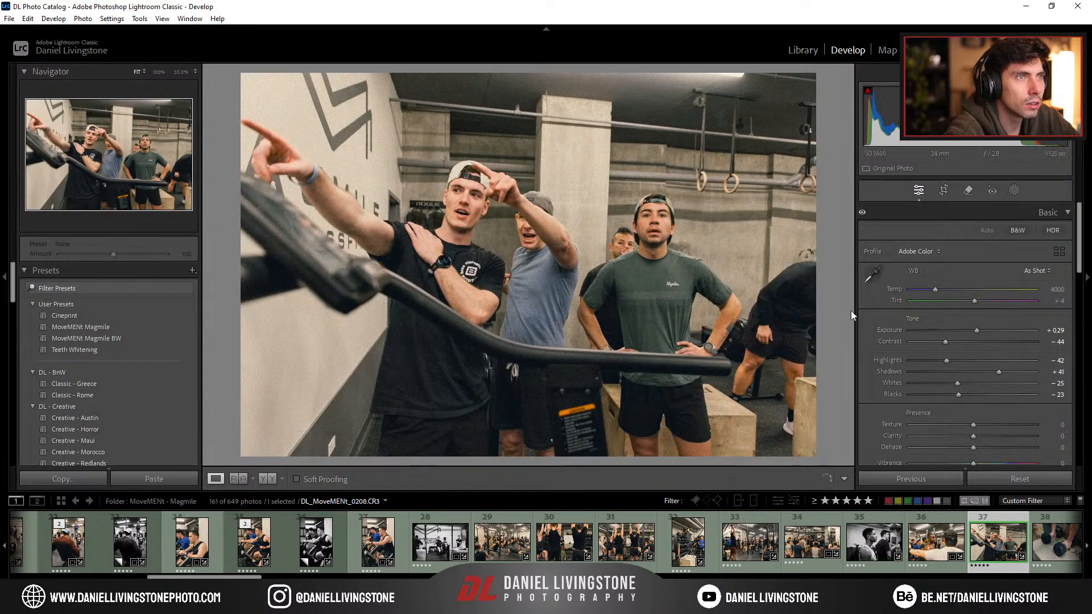
{"action": "key", "text": "r"}
{"action": "left_click_drag", "start_coordinate": [821, 266], "coordinate": [756, 278]}
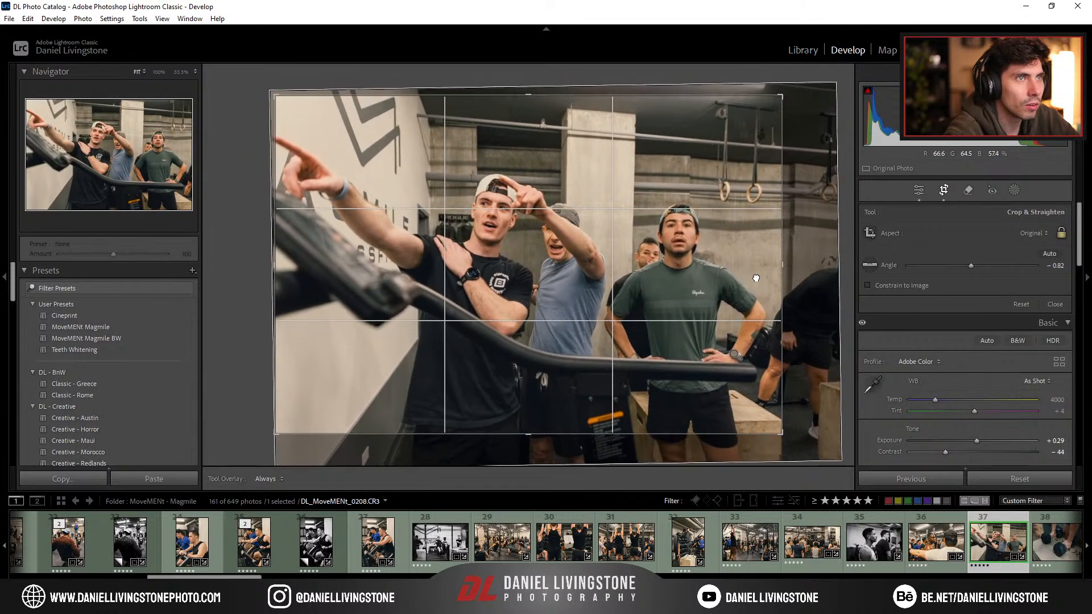
{"action": "key", "text": "Return"}
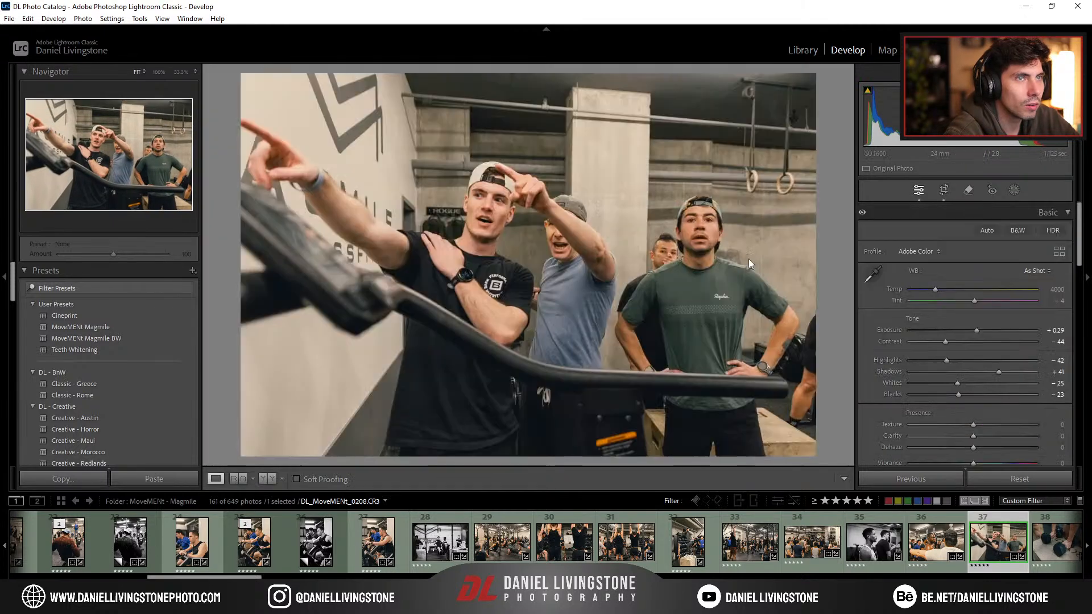
Step: Apply the MoveMENt Magmile BW preset to the dumbbell close-up DL_MoveMENt_0215 and set its exposure to +0.57
{"action": "left_click", "coordinate": [1044, 555]}
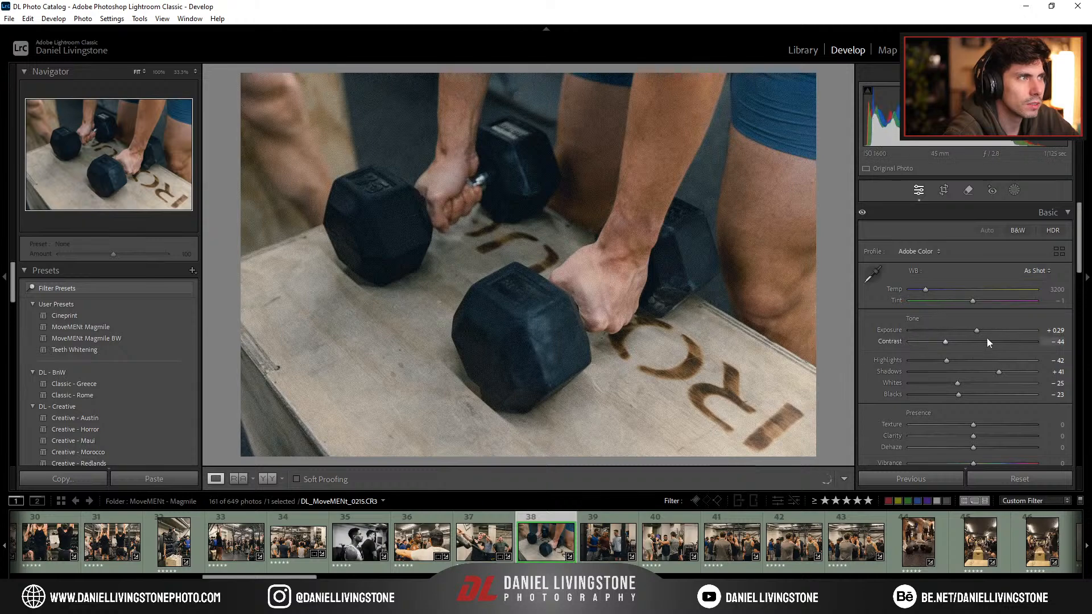
{"action": "left_click", "coordinate": [86, 339]}
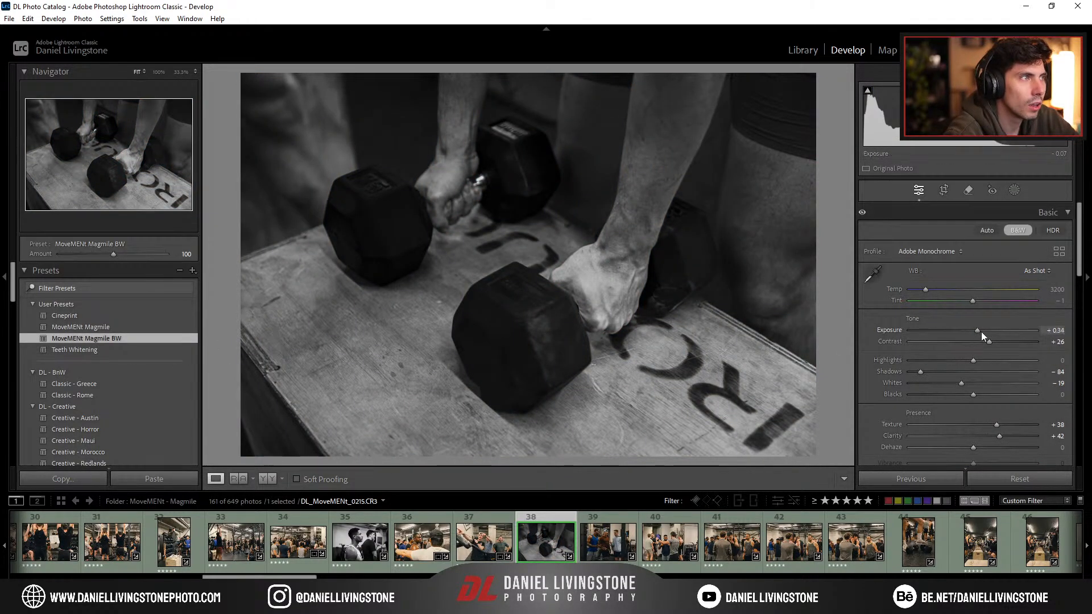
{"action": "left_click_drag", "start_coordinate": [979, 332], "coordinate": [983, 333]}
Step: Tighten the crop of DL_MoveMENt_0215 and reposition the photo inside it around the hands and dumbbells
{"action": "key", "text": "r"}
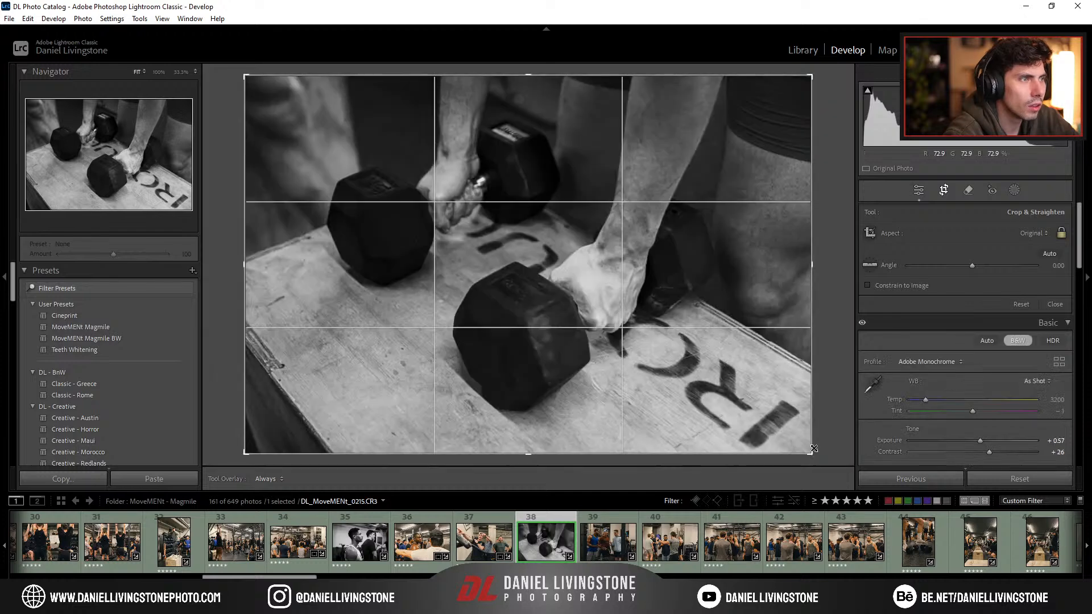
{"action": "left_click_drag", "start_coordinate": [818, 457], "coordinate": [786, 433]}
{"action": "left_click_drag", "start_coordinate": [720, 364], "coordinate": [714, 381]}
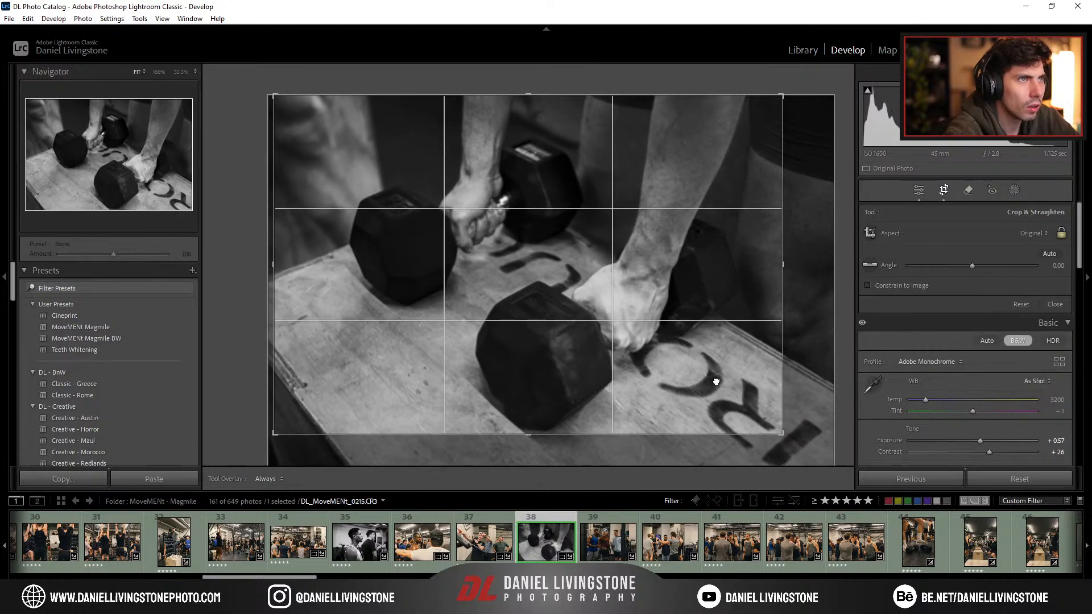
{"action": "key", "text": "r"}
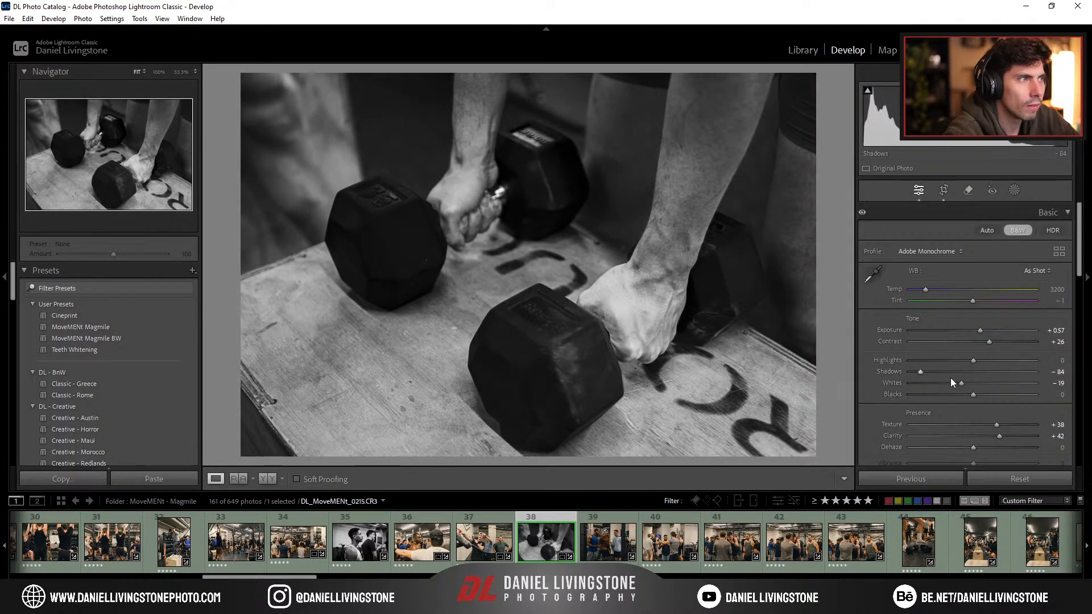
Step: Set the contrast of DL_MoveMENt_0215 to +46, its blacks to -14 and its highlights to +40
{"action": "mouse_move", "coordinate": [989, 342]}
{"action": "left_mouse_down"}
{"action": "mouse_move", "coordinate": [1015, 343]}
{"action": "mouse_move", "coordinate": [1002, 343]}
{"action": "left_mouse_up"}
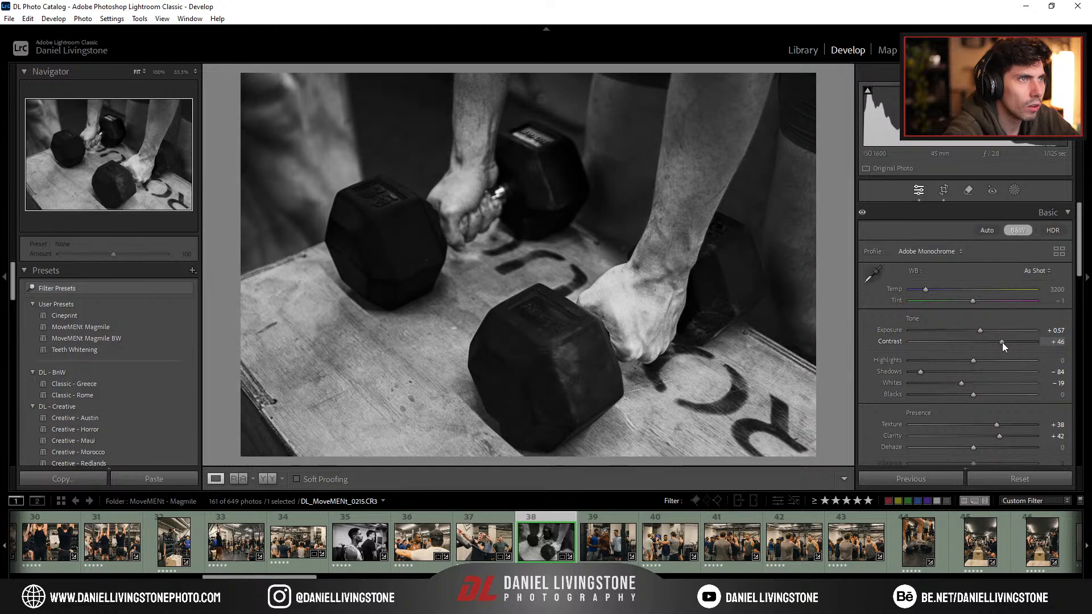
{"action": "left_click_drag", "start_coordinate": [973, 394], "coordinate": [997, 362]}
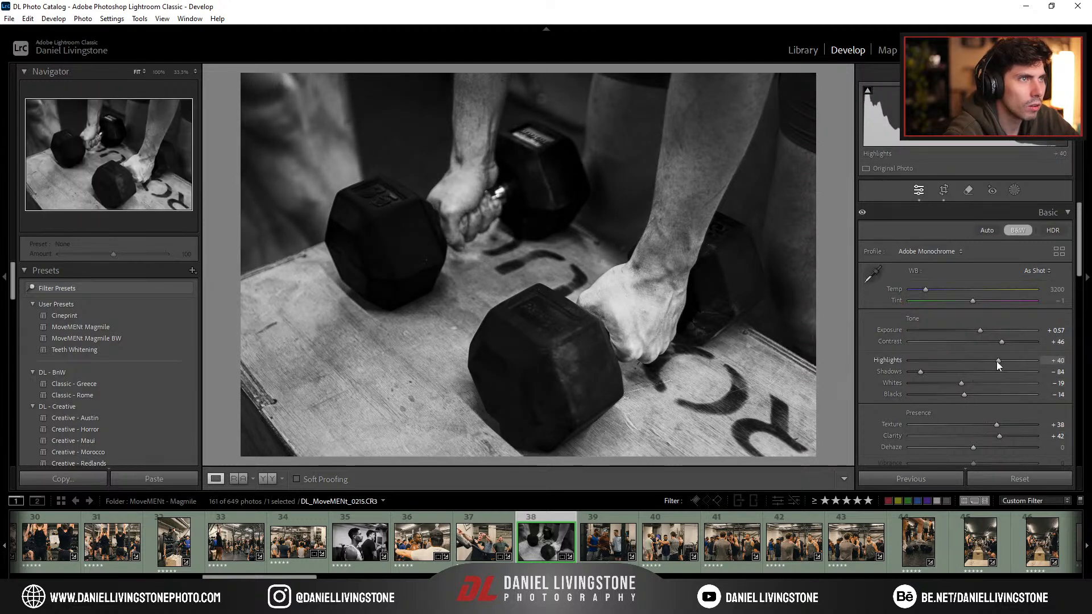
Step: Set the exposure of DL_MoveMENt_0217 to +0.79 and tighten its crop with a -0.27 straightening angle
{"action": "left_click", "coordinate": [627, 549]}
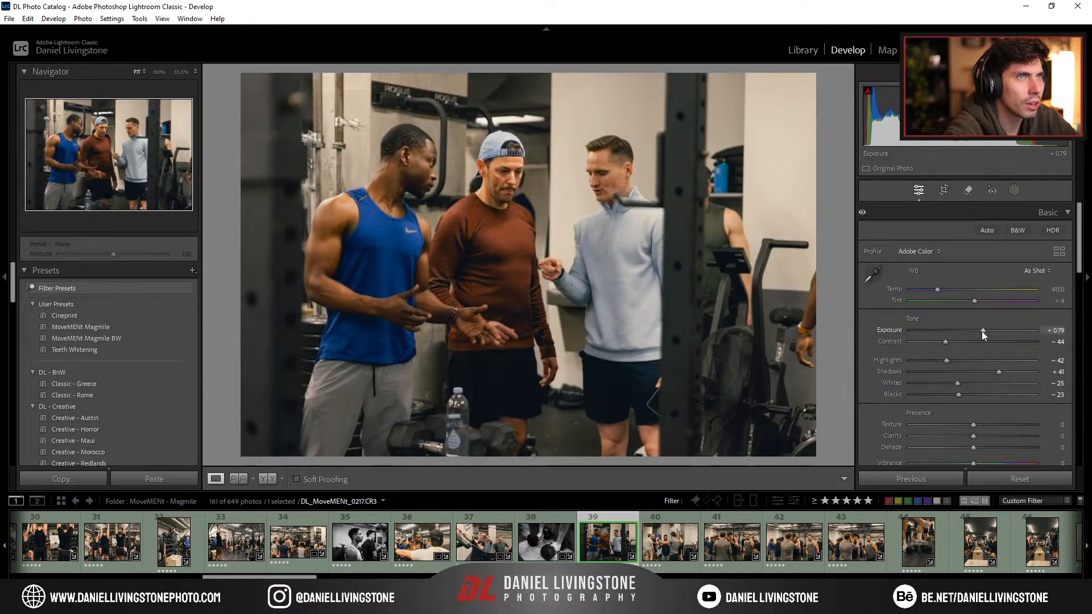
{"action": "key", "text": "r"}
{"action": "left_click_drag", "start_coordinate": [830, 284], "coordinate": [778, 272]}
{"action": "key", "text": "Return"}
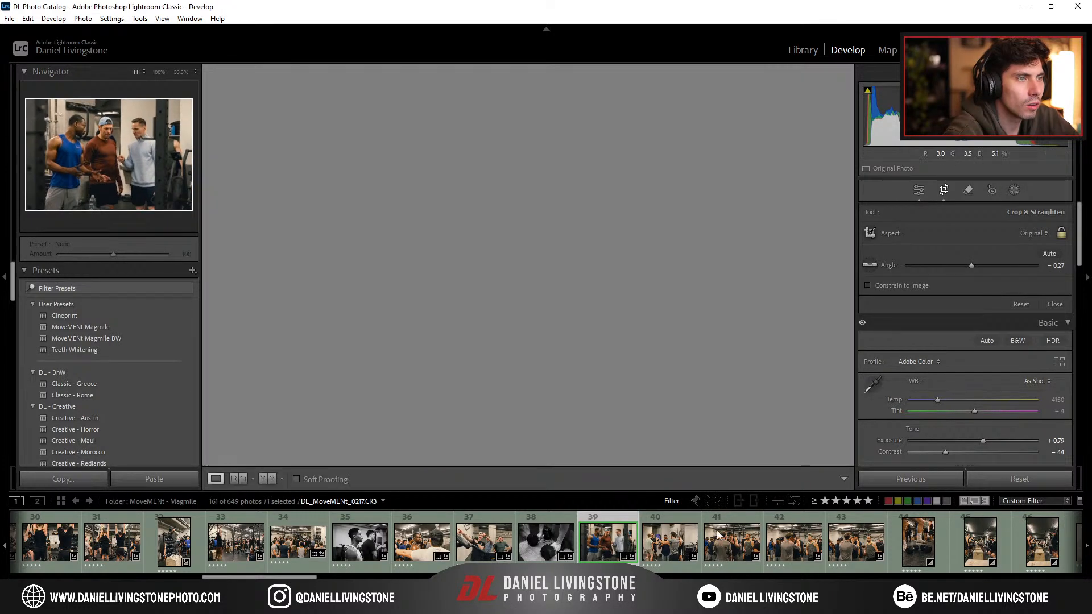
Step: Set the exposure of DL_MoveMENt_0224 to +0.39, tighten its crop and reposition the photo around the central group
{"action": "key", "text": "Right"}
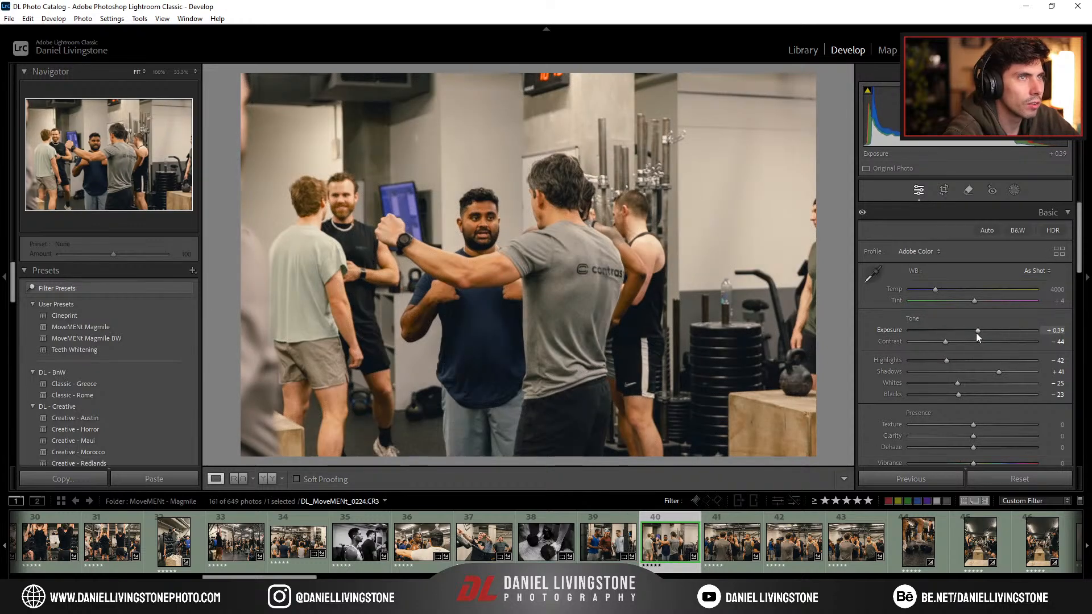
{"action": "key", "text": "r"}
{"action": "left_click_drag", "start_coordinate": [815, 75], "coordinate": [781, 107]}
{"action": "left_click_drag", "start_coordinate": [701, 192], "coordinate": [690, 213]}
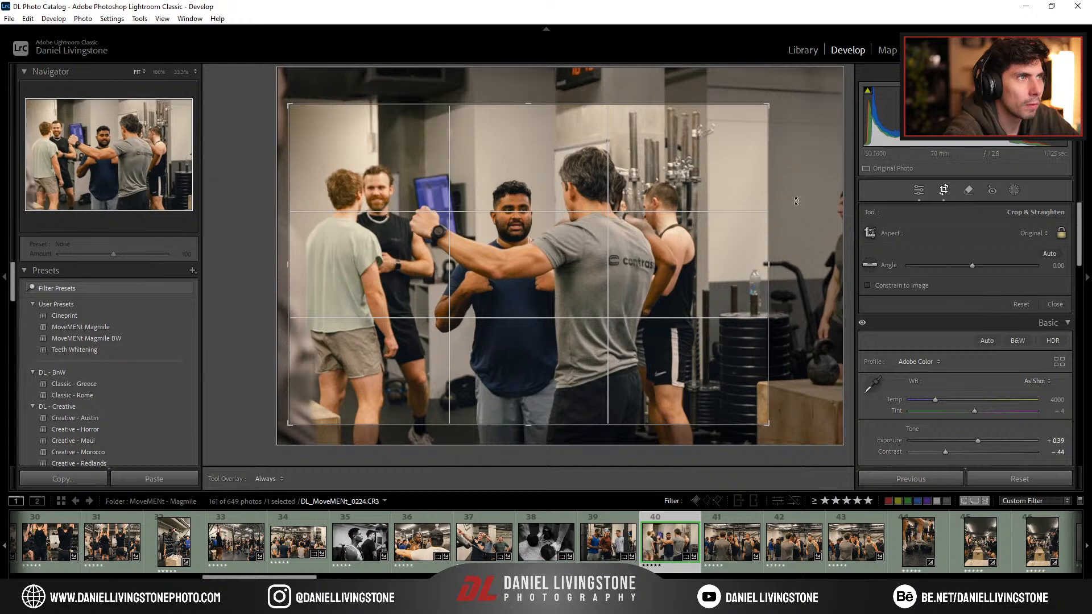
{"action": "key", "text": "Return"}
Step: Set the exposure of DL_MoveMENt_0227 to +0.79, its highlights to -38 and its temperature to 4000
{"action": "key", "text": "Right"}
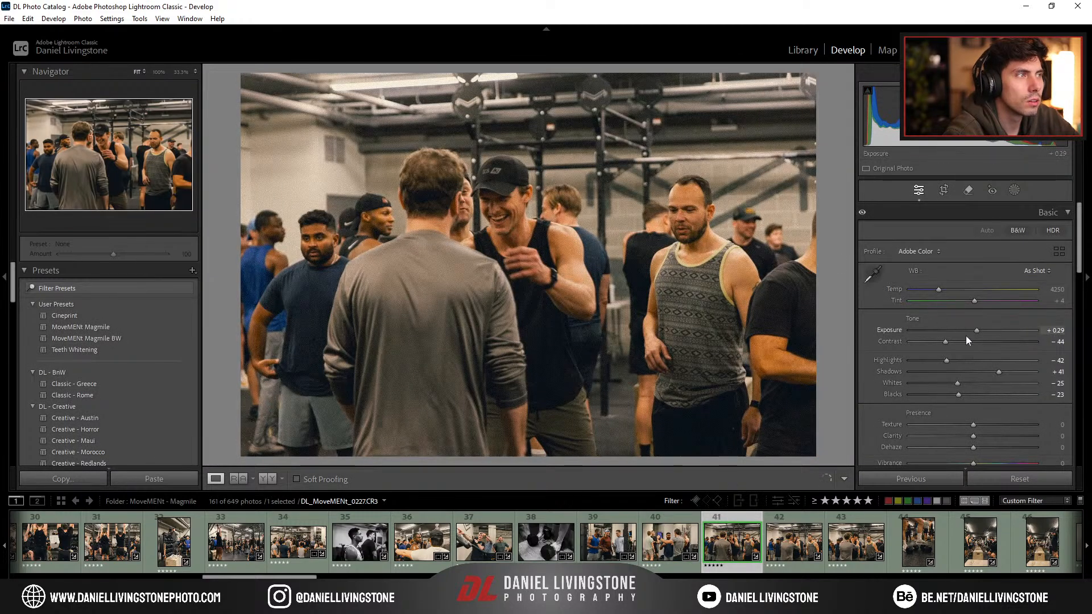
{"action": "left_click_drag", "start_coordinate": [980, 335], "coordinate": [986, 337]}
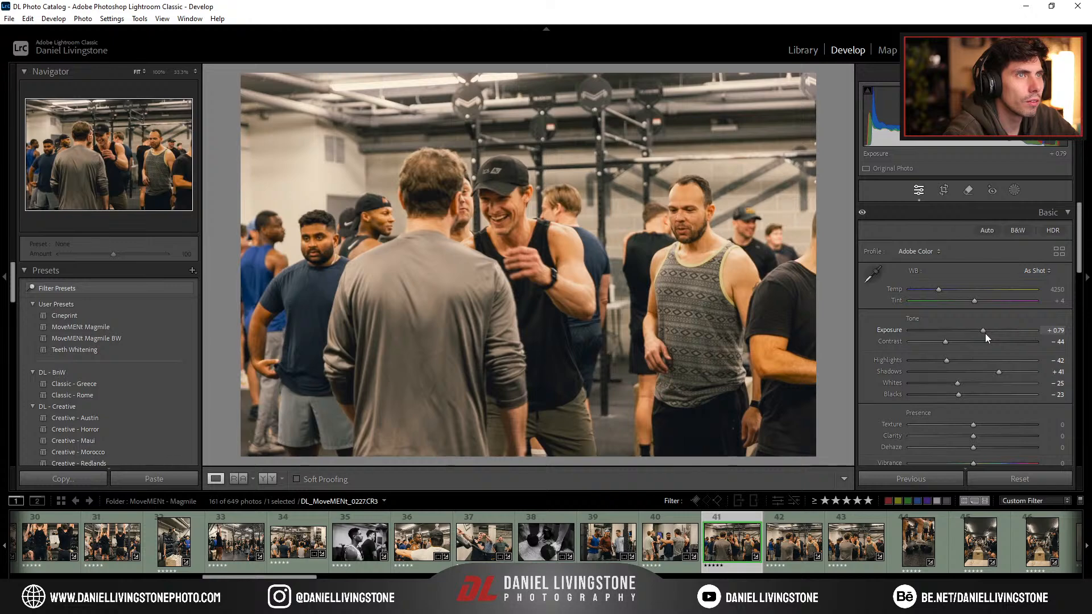
{"action": "key", "text": "z"}
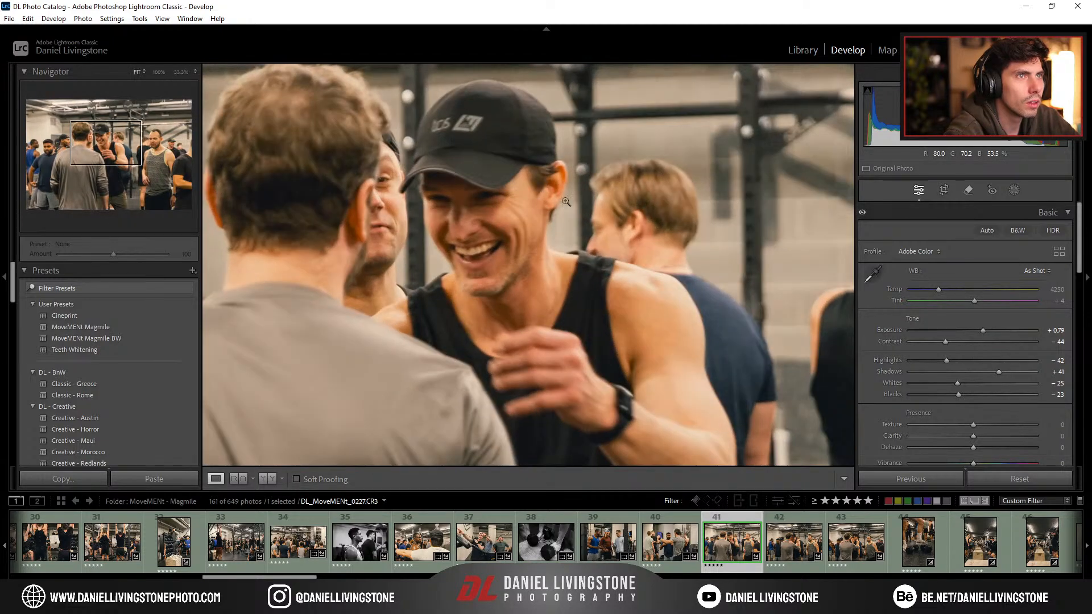
{"action": "key", "text": "z"}
{"action": "mouse_move", "coordinate": [941, 360]}
{"action": "left_mouse_down"}
{"action": "mouse_move", "coordinate": [970, 360]}
{"action": "mouse_move", "coordinate": [951, 360]}
{"action": "left_mouse_up"}
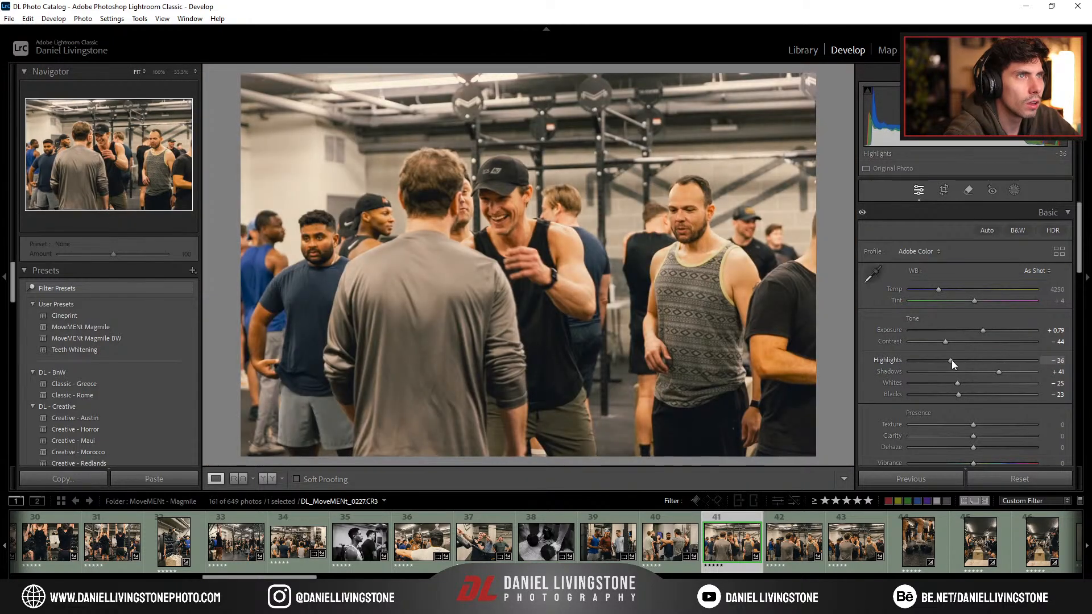
{"action": "left_click_drag", "start_coordinate": [940, 293], "coordinate": [936, 291]}
{"action": "left_click", "coordinate": [1057, 290]}
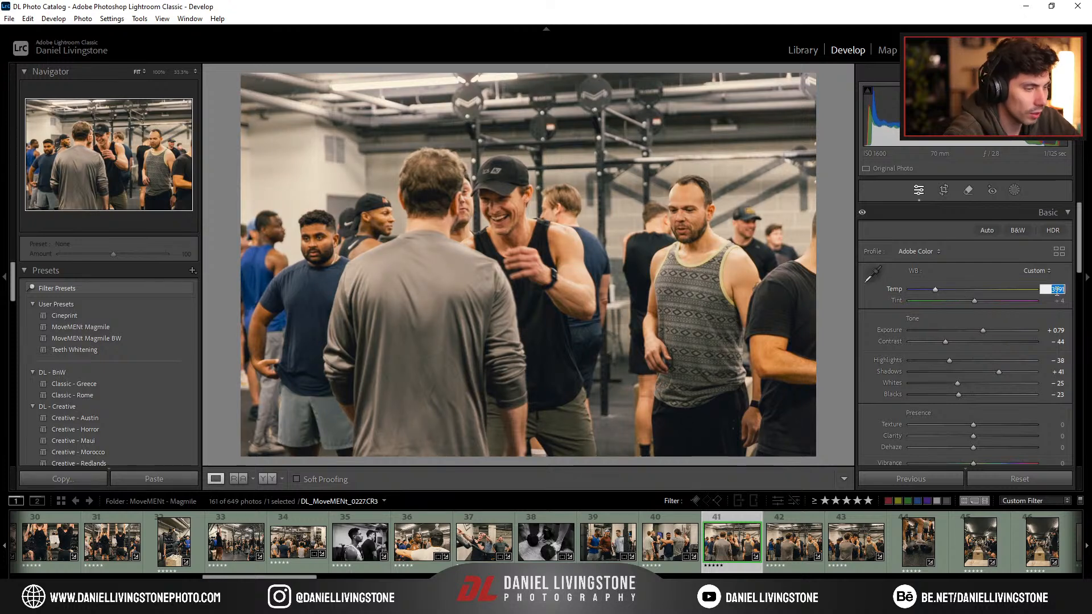
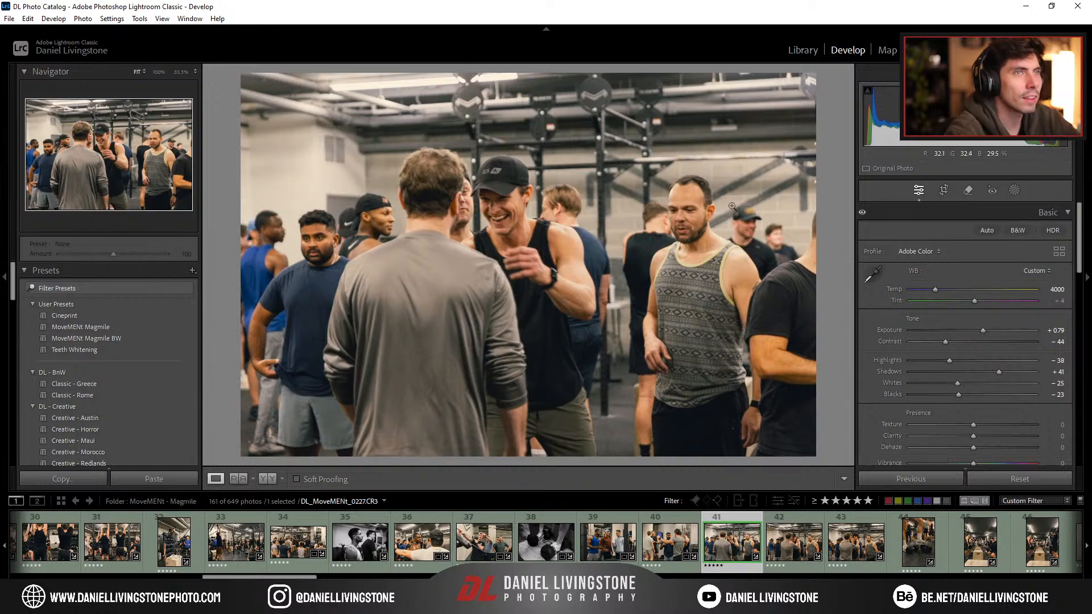
Step: Copy the settings of DL_MoveMENt_0227 onto DL_MoveMENt_0229, 0230 and 0248, and set the exposure of DL_MoveMENt_0248 to +0.39
{"action": "key", "text": "ctrl+shift+c"}
{"action": "key", "text": "Return"}
{"action": "left_click", "coordinate": [796, 540]}
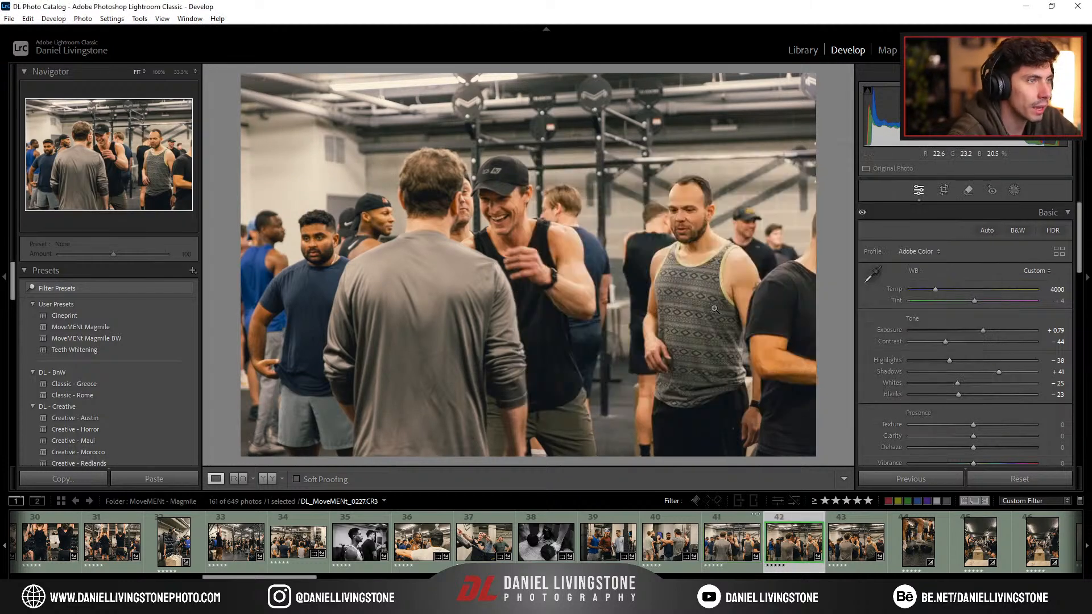
{"action": "left_click", "coordinate": [847, 558], "text": "ctrl"}
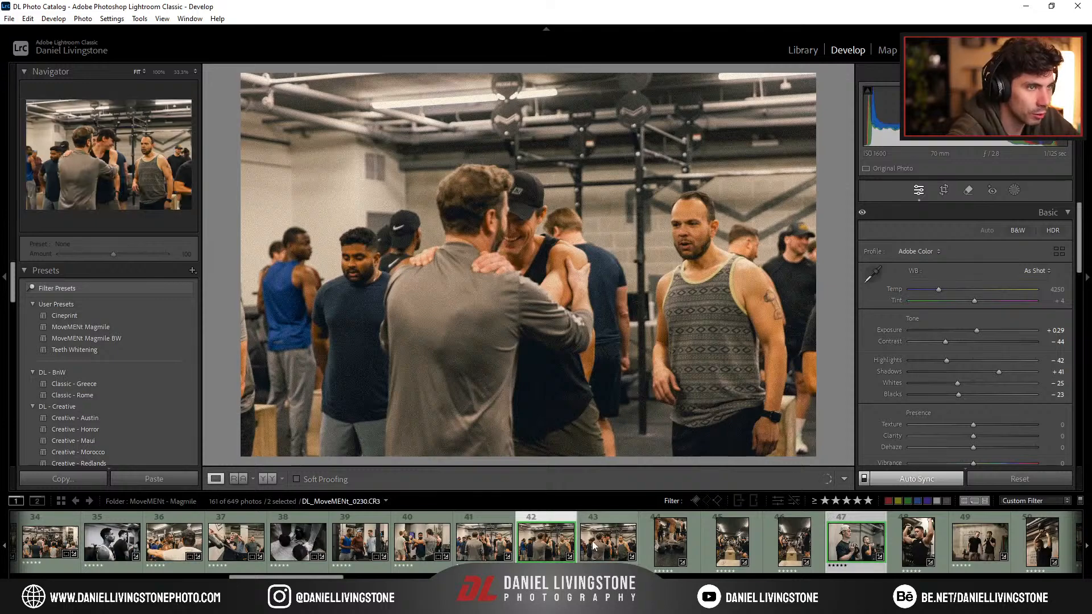
{"action": "key", "text": "ctrl+shift+v"}
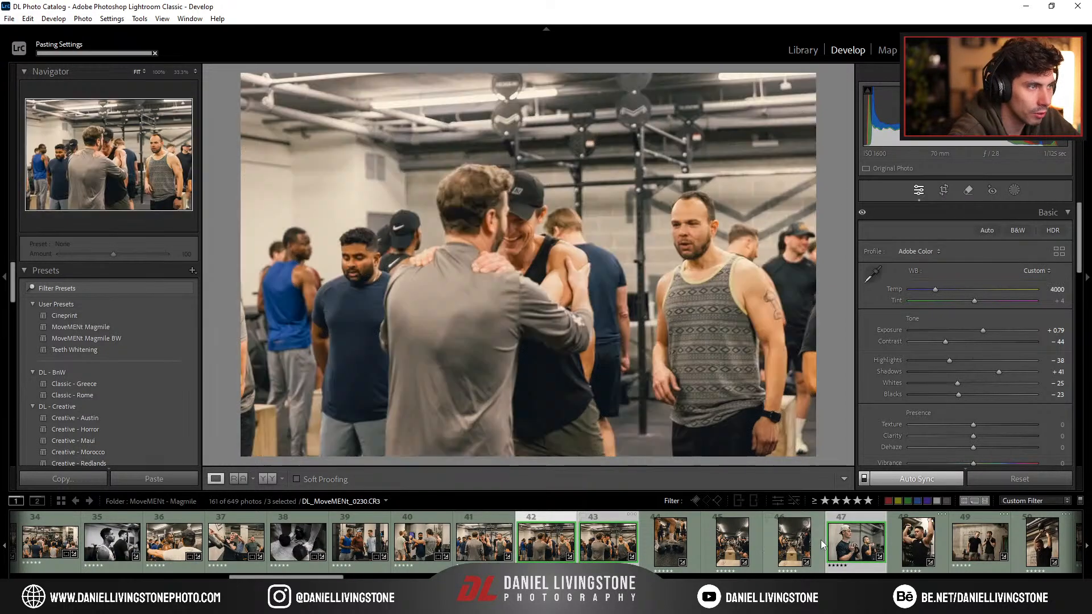
{"action": "left_click", "coordinate": [842, 540]}
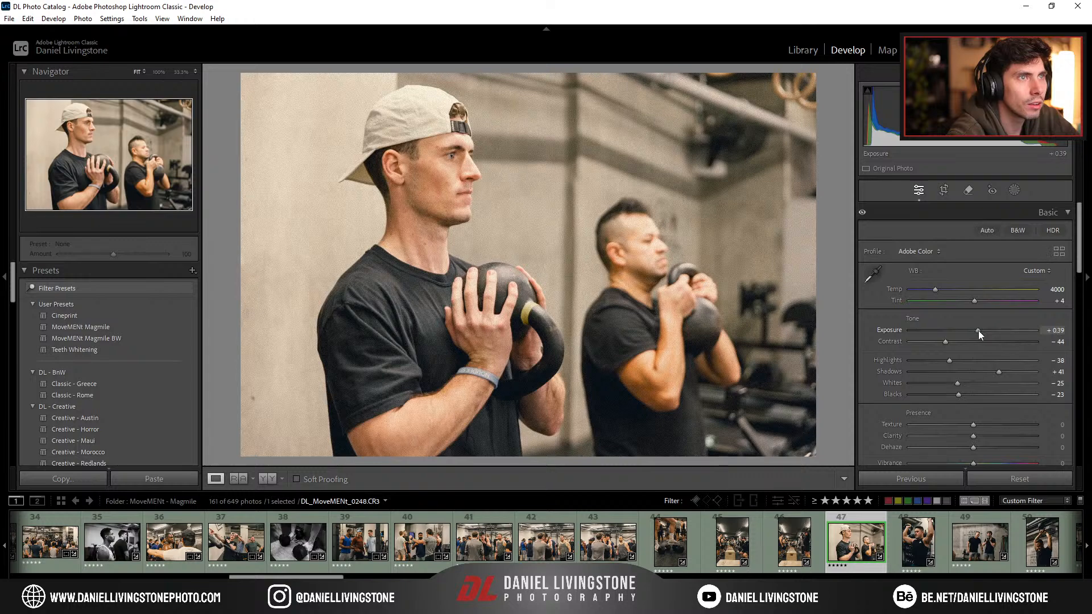
Step: Tighten the crop of DL_MoveMENt_0230 from its upper edge around the greeting men
{"action": "left_click", "coordinate": [588, 541]}
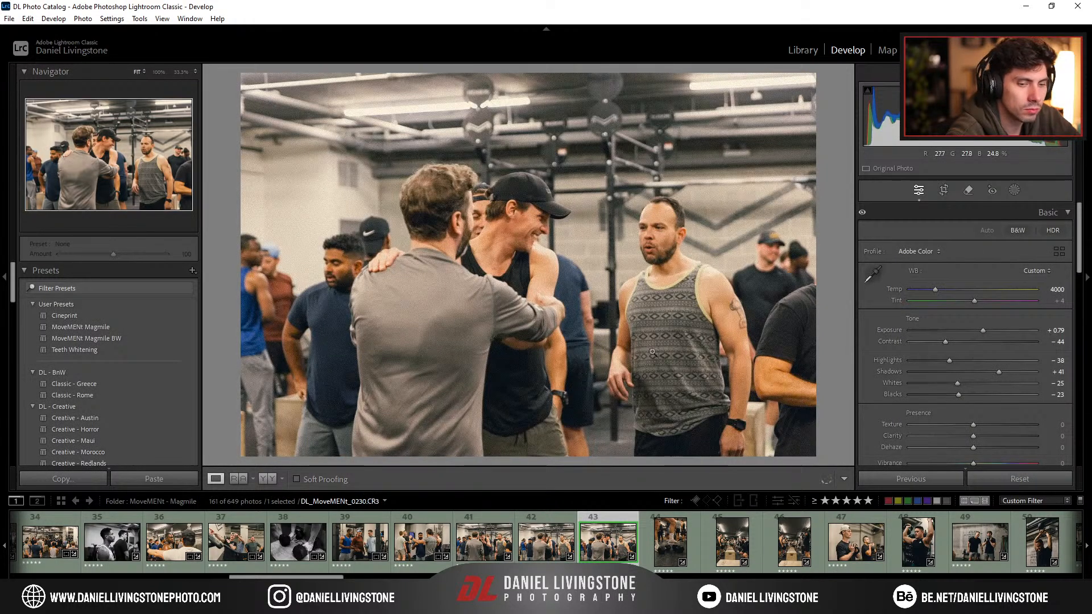
{"action": "key", "text": "r"}
{"action": "left_click_drag", "start_coordinate": [543, 80], "coordinate": [534, 105]}
{"action": "key", "text": "Return"}
Step: Tighten the crop of DL_MoveMENt_0229 from its upper edge and reposition the photo around the hugging men
{"action": "key", "text": "Left"}
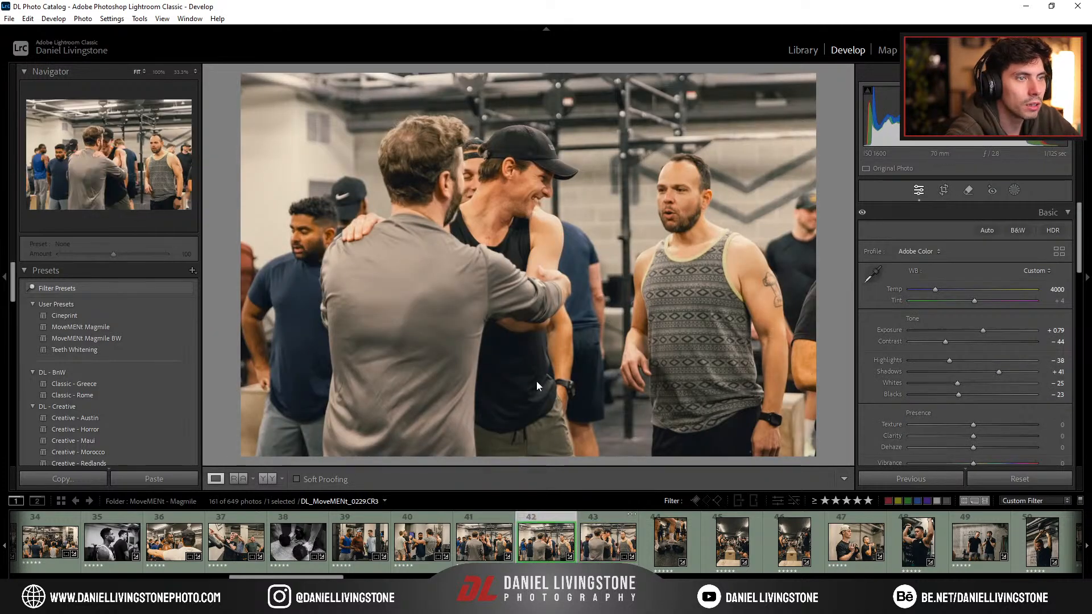
{"action": "key", "text": "r"}
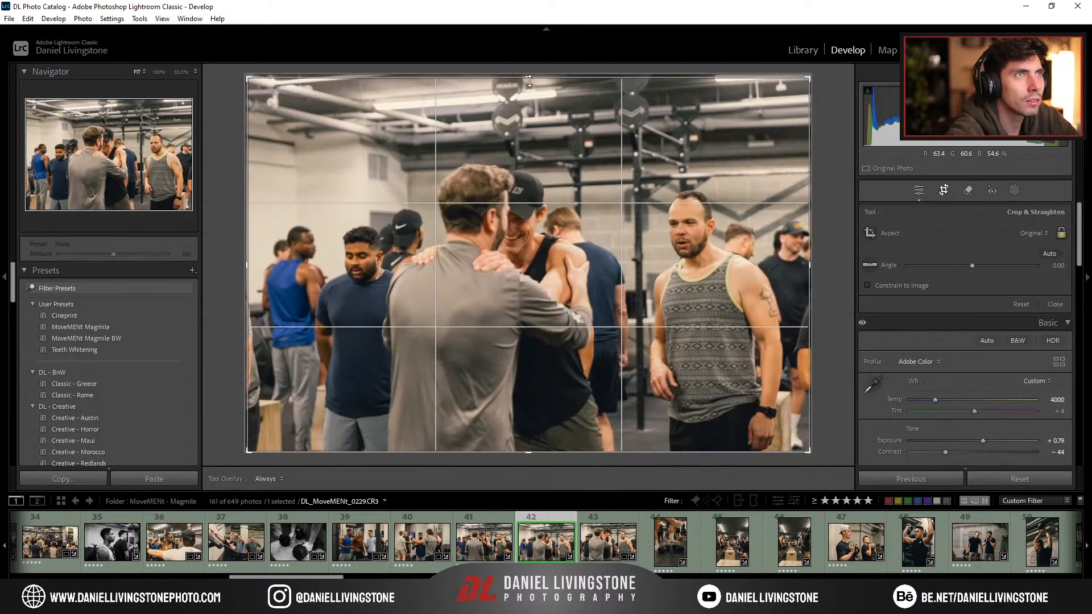
{"action": "left_click_drag", "start_coordinate": [532, 78], "coordinate": [528, 95]}
{"action": "left_click_drag", "start_coordinate": [612, 190], "coordinate": [591, 189]}
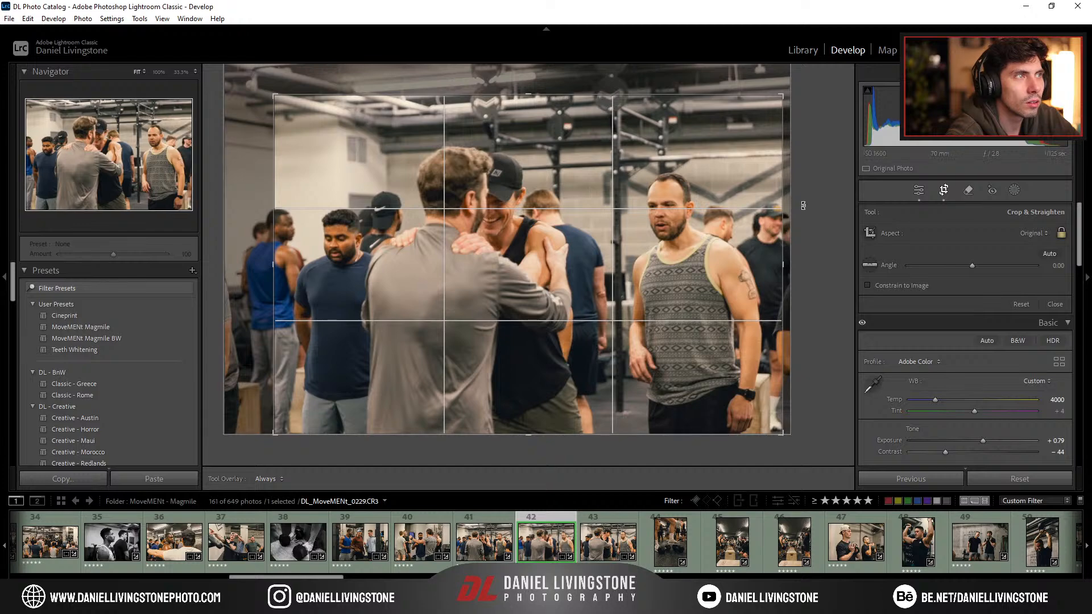
{"action": "left_click_drag", "start_coordinate": [801, 211], "coordinate": [802, 211]}
{"action": "key", "text": "Return"}
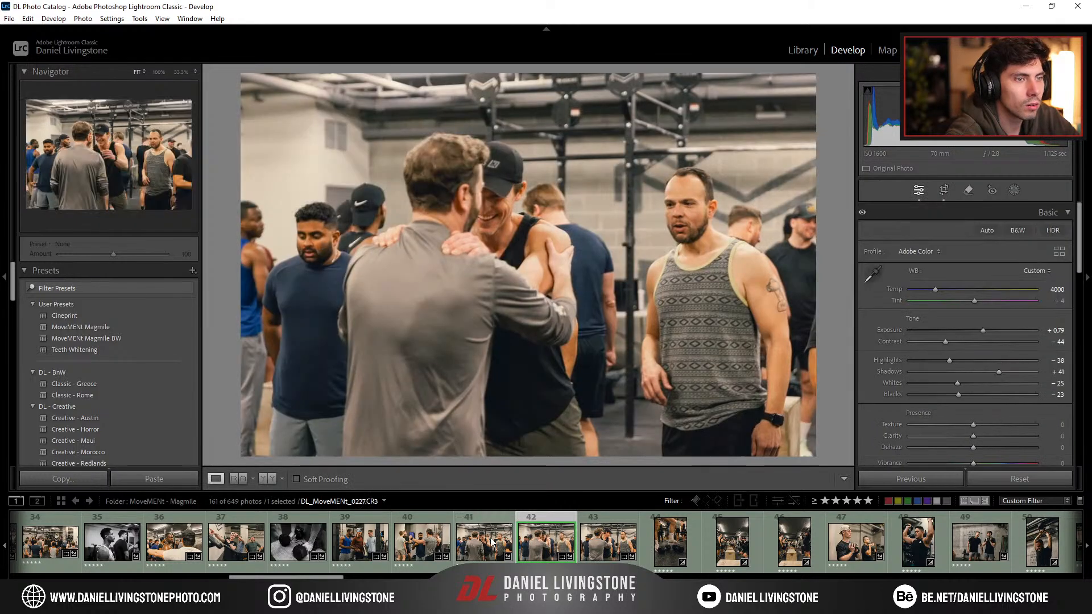
{"action": "key", "text": "Left"}
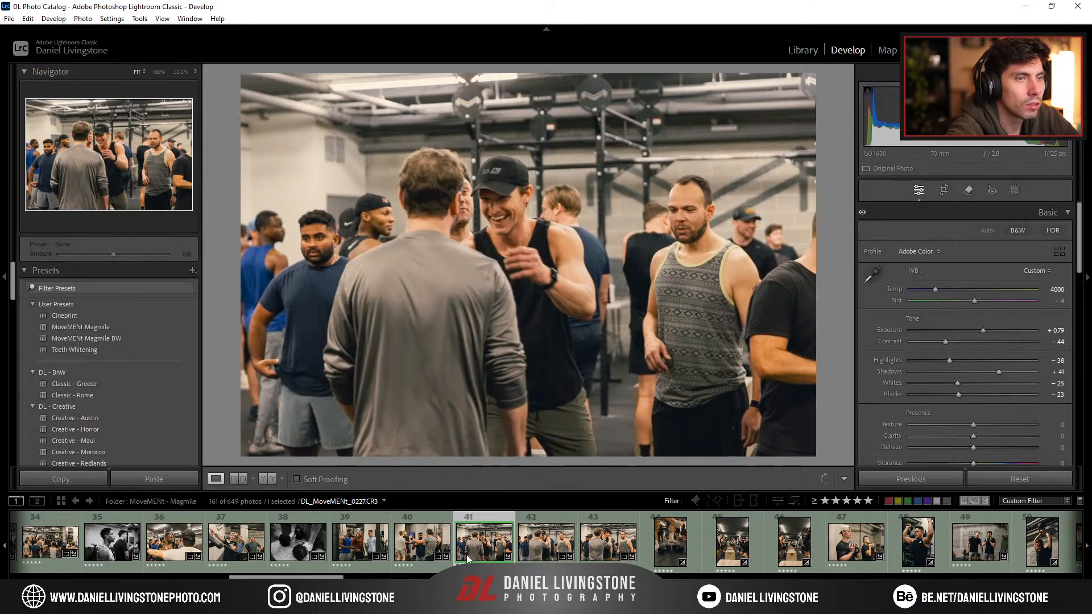
Step: Apply the MoveMENt Magmile BW preset to DL_MoveMENt_0237, set its exposure to +0.11 and open it for cropping
{"action": "left_click", "coordinate": [677, 542]}
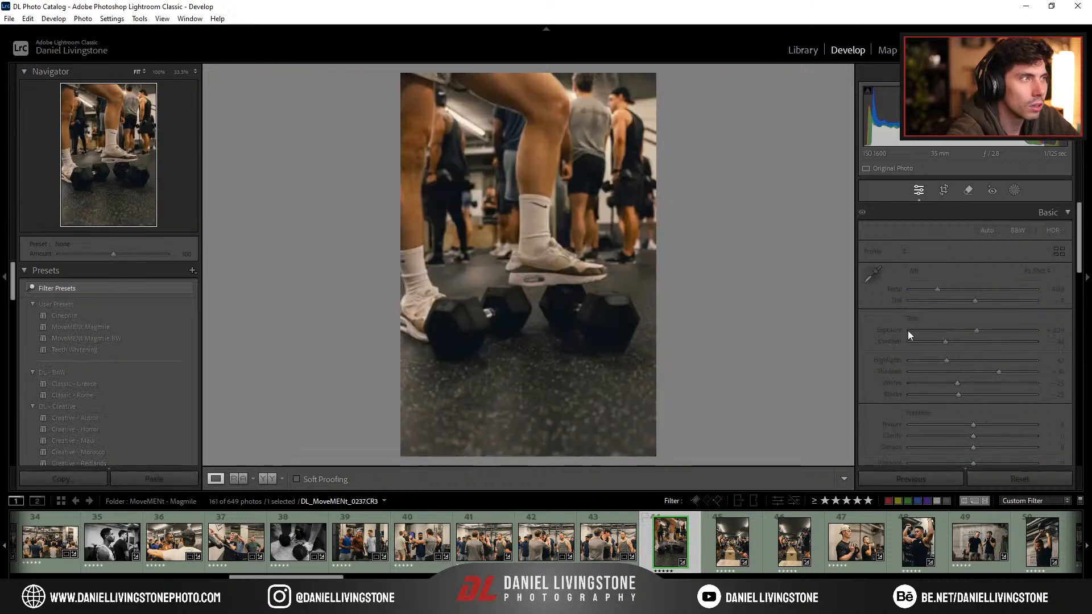
{"action": "left_click", "coordinate": [121, 339]}
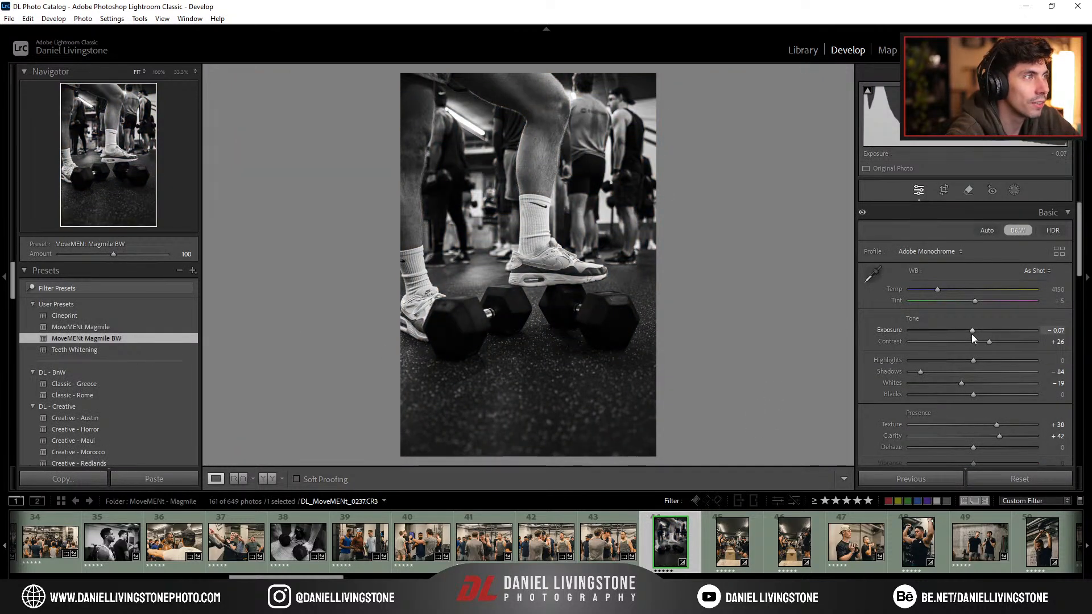
{"action": "key", "text": "r"}
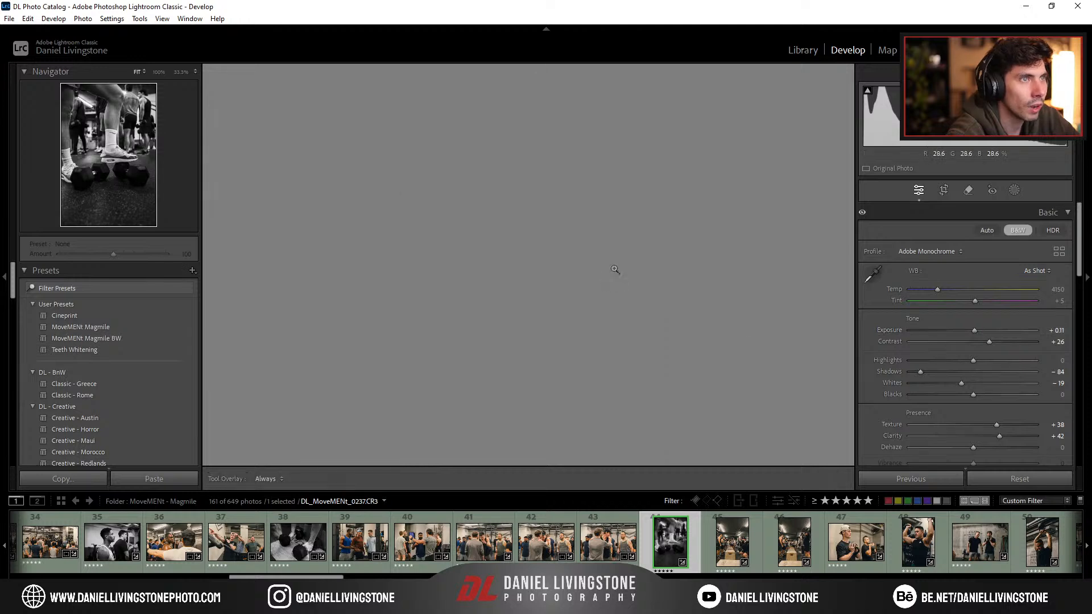
Step: Crop off the dark floor strip along the lower edge of the black-and-white dumbbell photo DL_MoveMENt_0237.CR3
{"action": "left_click_drag", "start_coordinate": [527, 453], "coordinate": [530, 422]}
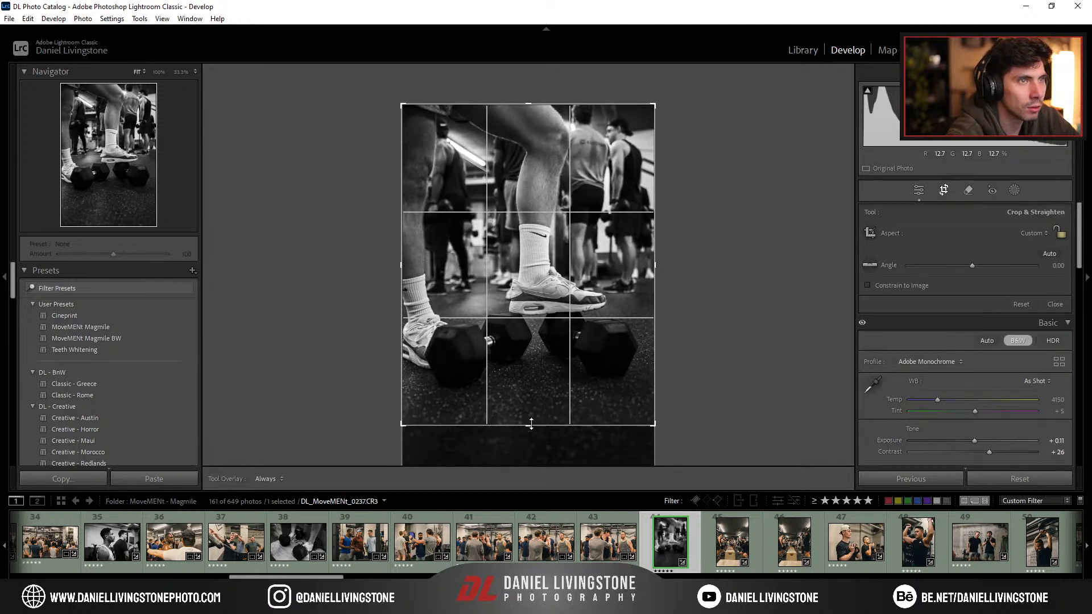
{"action": "key", "text": "Return"}
Step: On DL_MoveMENt_0242.CR3, raise the exposure to +0.66, straighten by about -0.89, and crop away part of the ceiling
{"action": "left_click", "coordinate": [726, 536]}
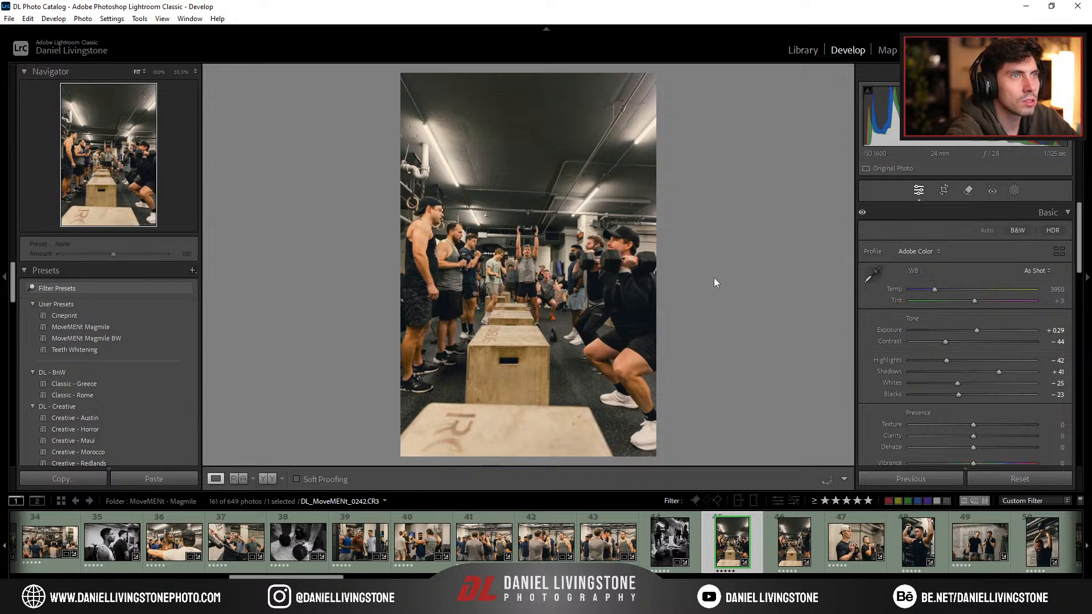
{"action": "left_click_drag", "start_coordinate": [977, 334], "coordinate": [981, 335]}
{"action": "key", "text": "r"}
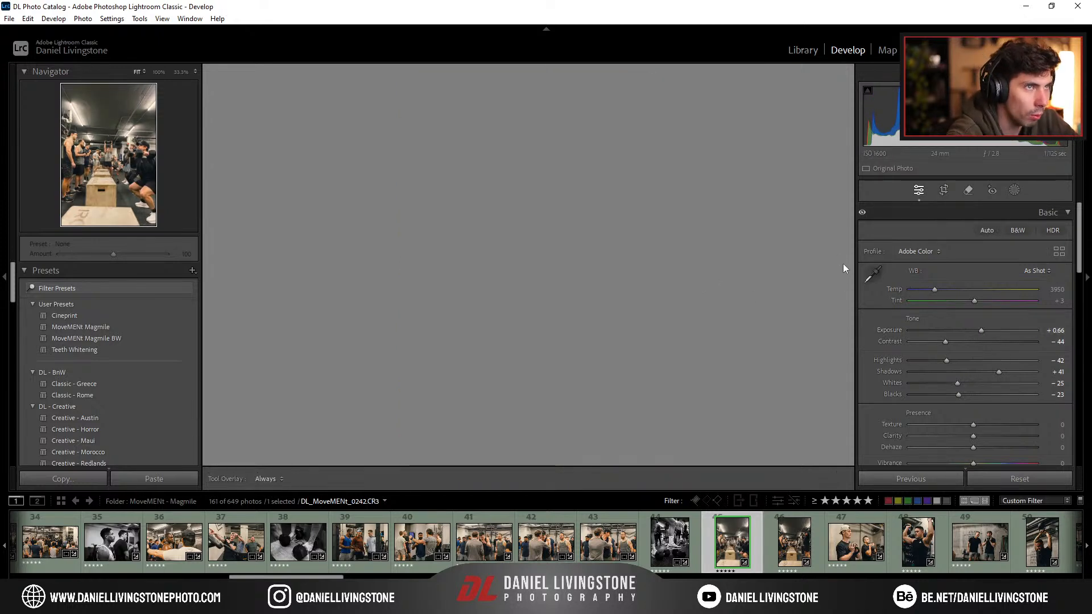
{"action": "left_click_drag", "start_coordinate": [745, 279], "coordinate": [735, 273]}
{"action": "key", "text": "a"}
{"action": "left_click_drag", "start_coordinate": [514, 80], "coordinate": [521, 123]}
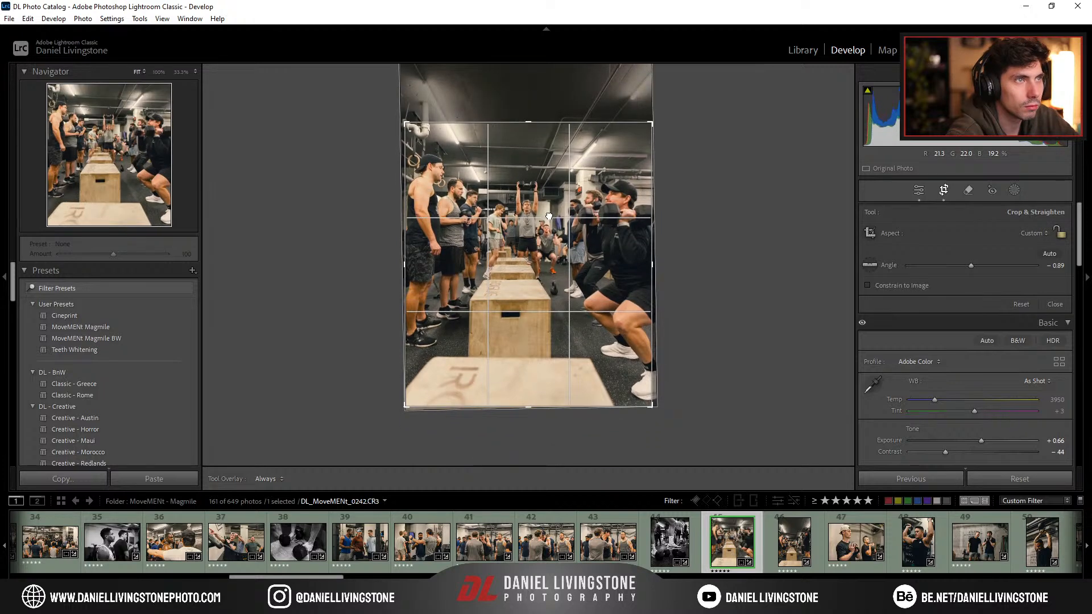
Step: Extend the upper edge of the box photo's crop to bring back more of the ceiling
{"action": "key", "text": "r"}
{"action": "key", "text": "r"}
{"action": "left_click_drag", "start_coordinate": [528, 123], "coordinate": [528, 102]}
{"action": "key", "text": "r"}
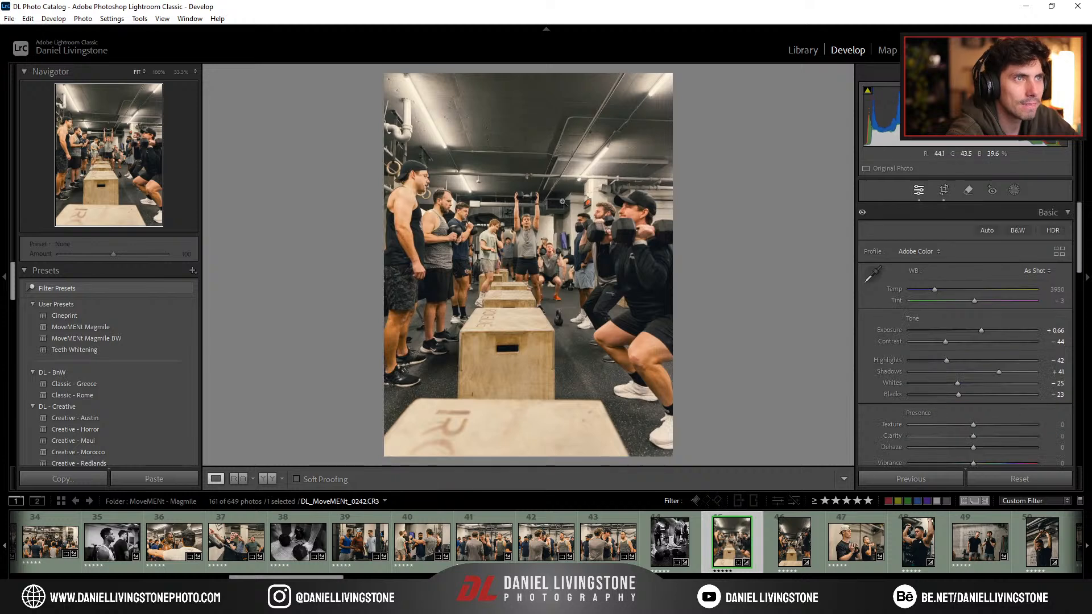
{"action": "key", "text": "r"}
{"action": "key", "text": "r"}
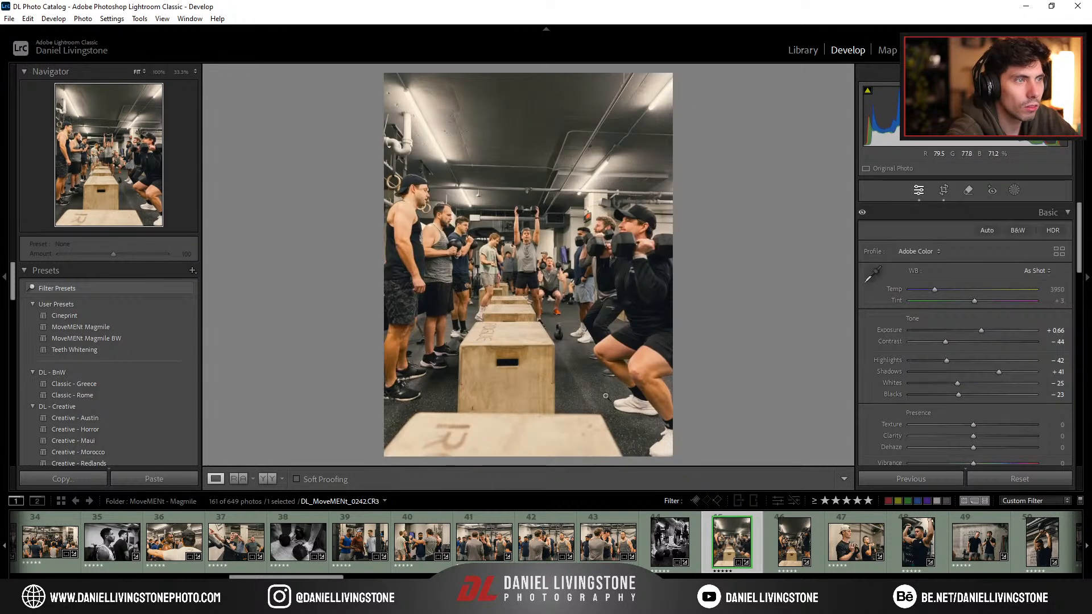
Step: Set the exposure of DL_MoveMENt_0243.CR3 to +0.70 and straighten it by about -0.88
{"action": "left_click", "coordinate": [802, 557]}
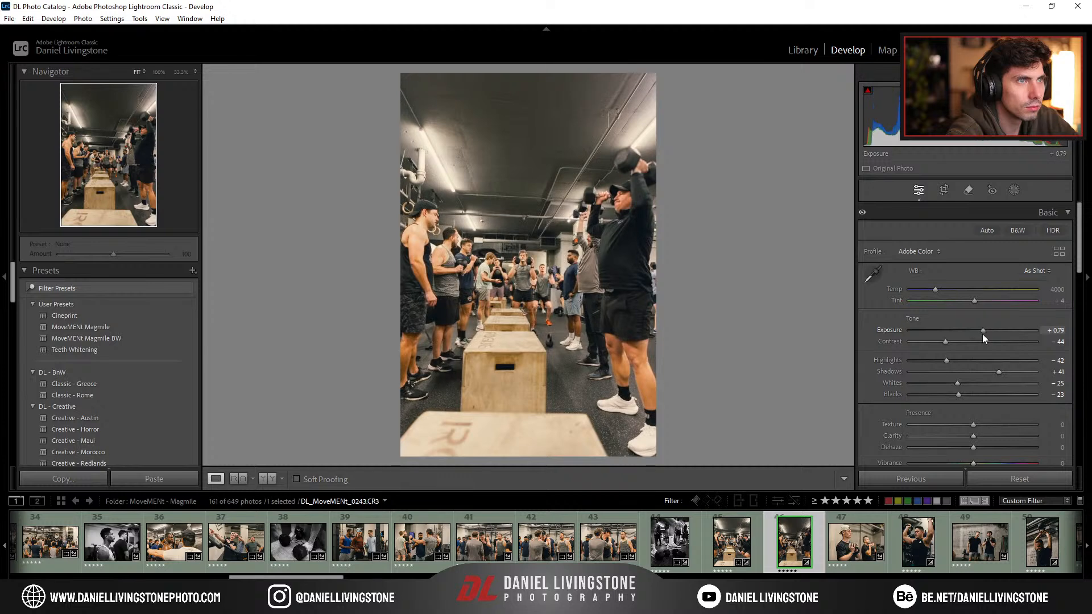
{"action": "key", "text": "r"}
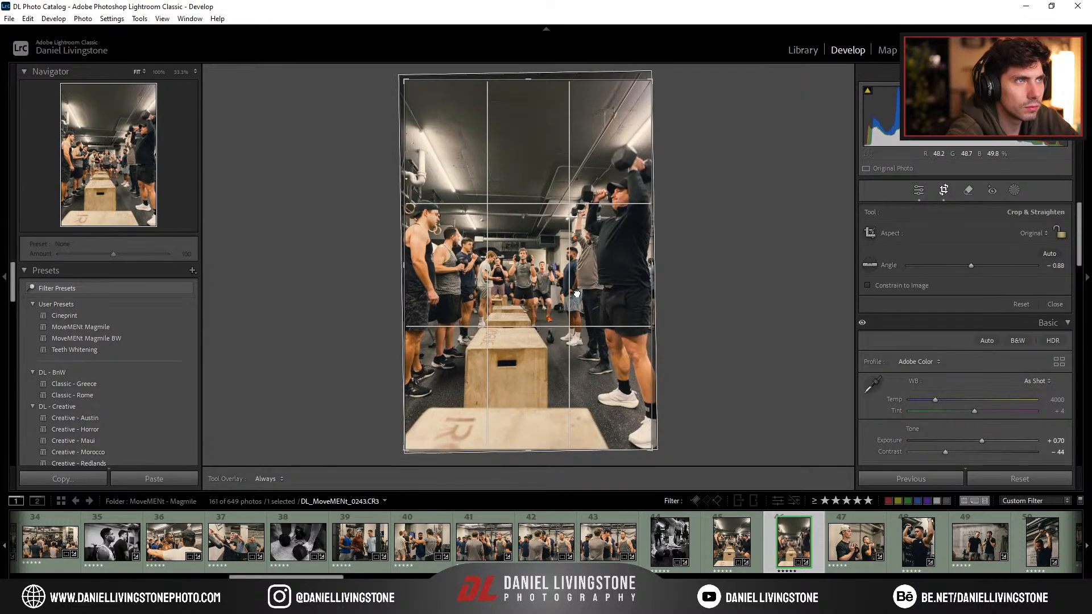
{"action": "key", "text": "r"}
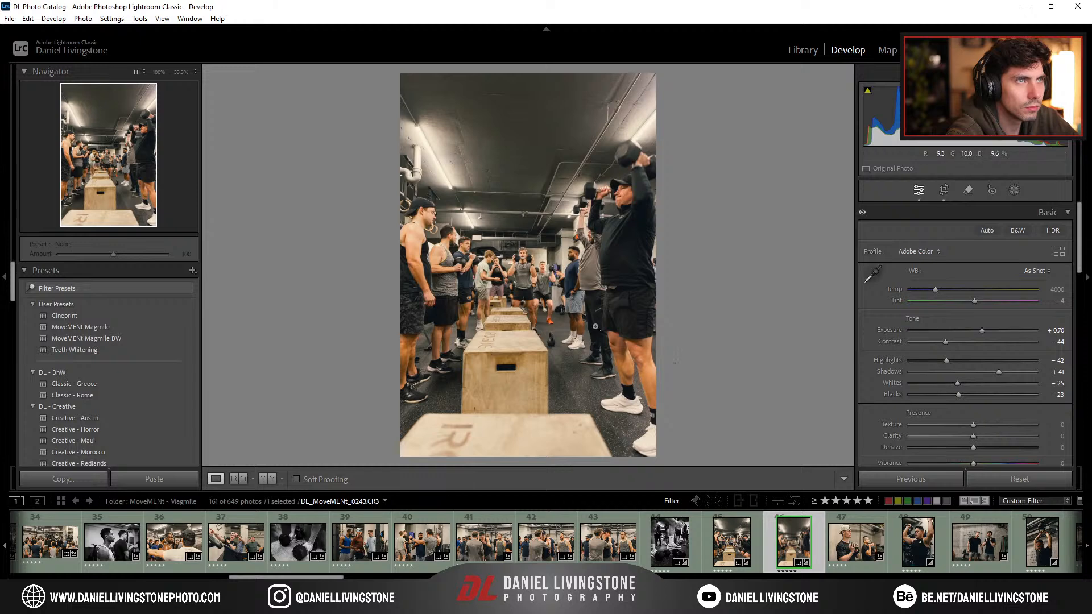
Step: Set the exposure to +0.75 on the vertical photo of the man pressing kettlebells overhead
{"action": "left_click", "coordinate": [848, 547]}
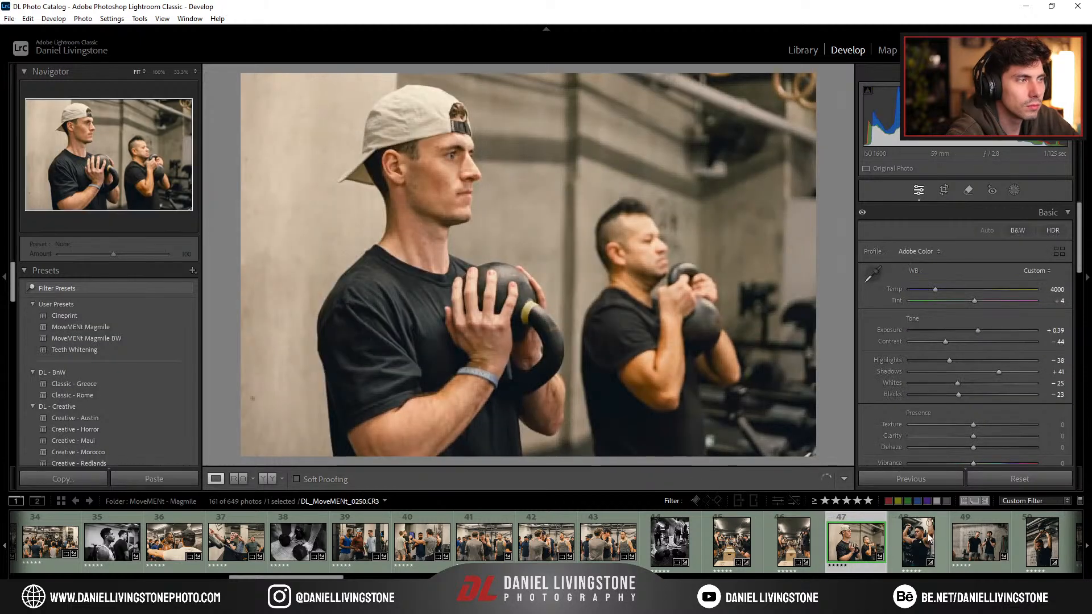
{"action": "left_click", "coordinate": [924, 534]}
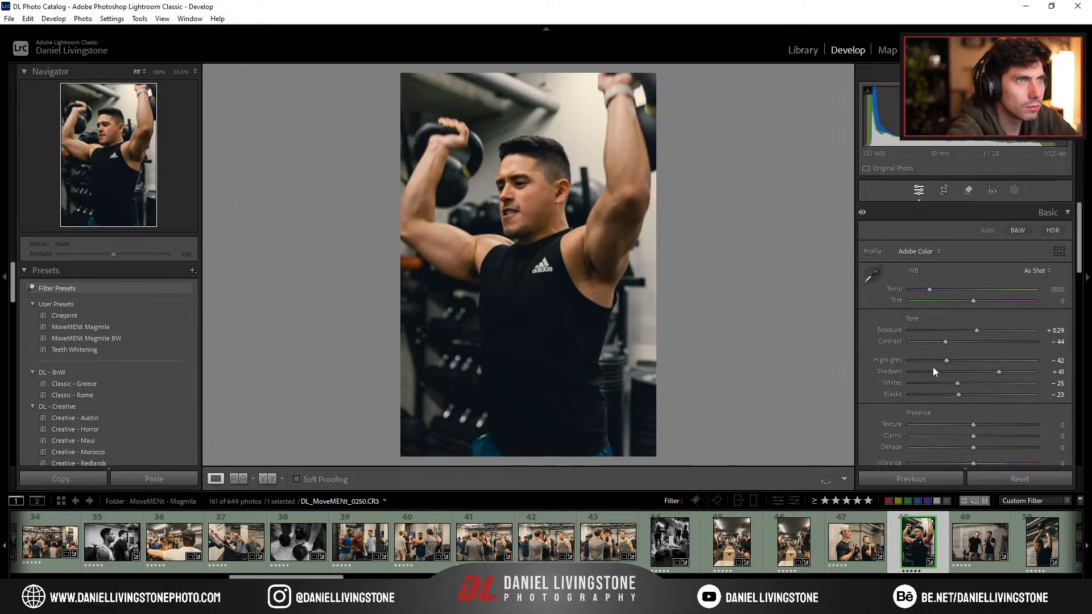
{"action": "left_click_drag", "start_coordinate": [978, 331], "coordinate": [983, 331]}
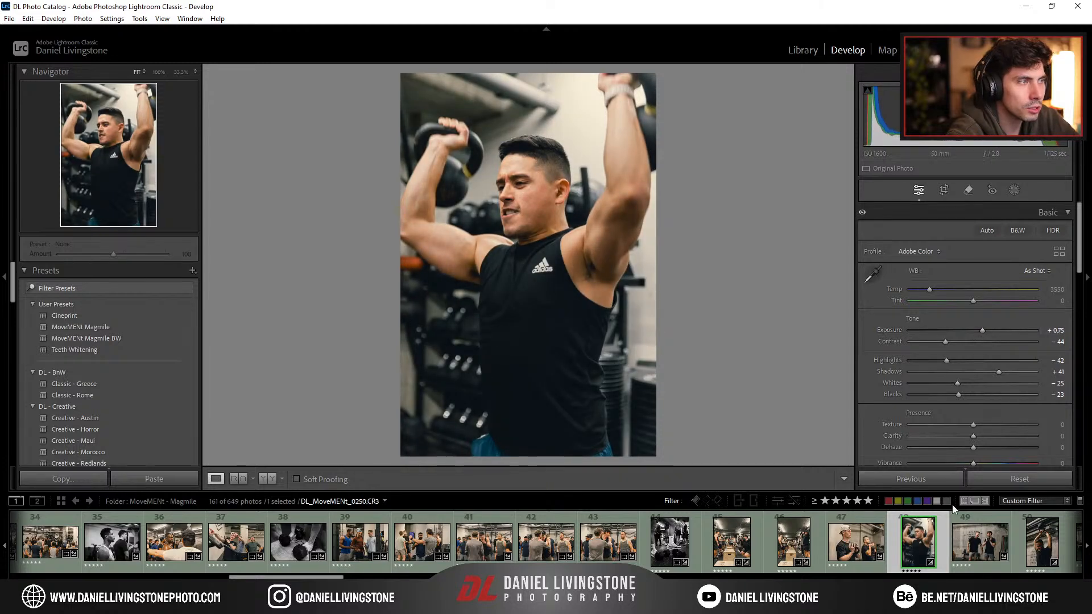
Step: Create a virtual copy of the kettlebell press photo and apply the MoveMENt Magmile BW preset to it
{"action": "right_click", "coordinate": [928, 521]}
{"action": "left_click", "coordinate": [971, 397]}
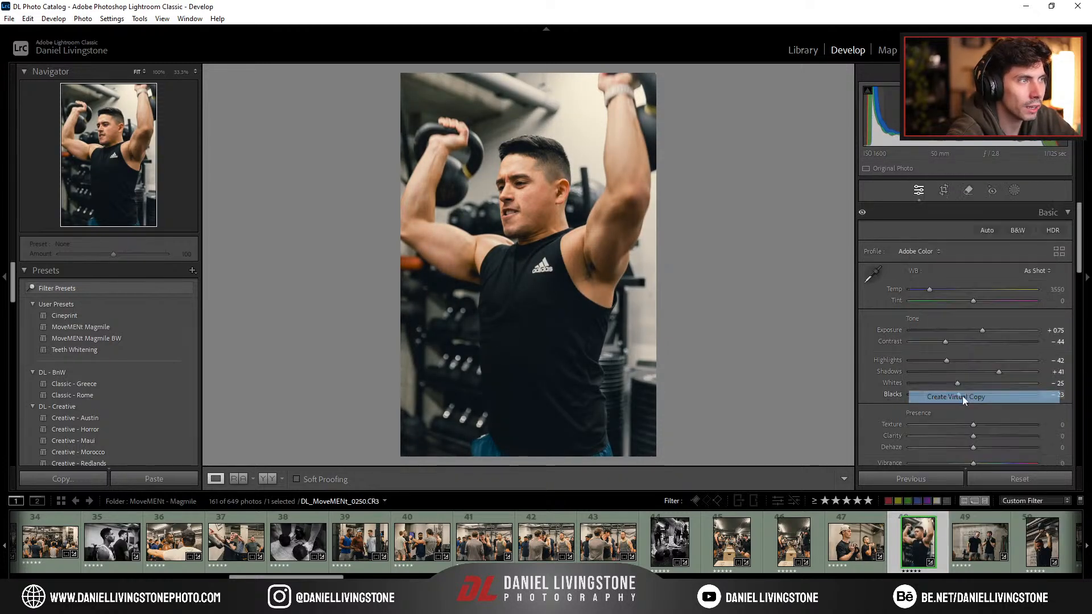
{"action": "left_click", "coordinate": [119, 338]}
{"action": "key", "text": "ctrl+apostrophe"}
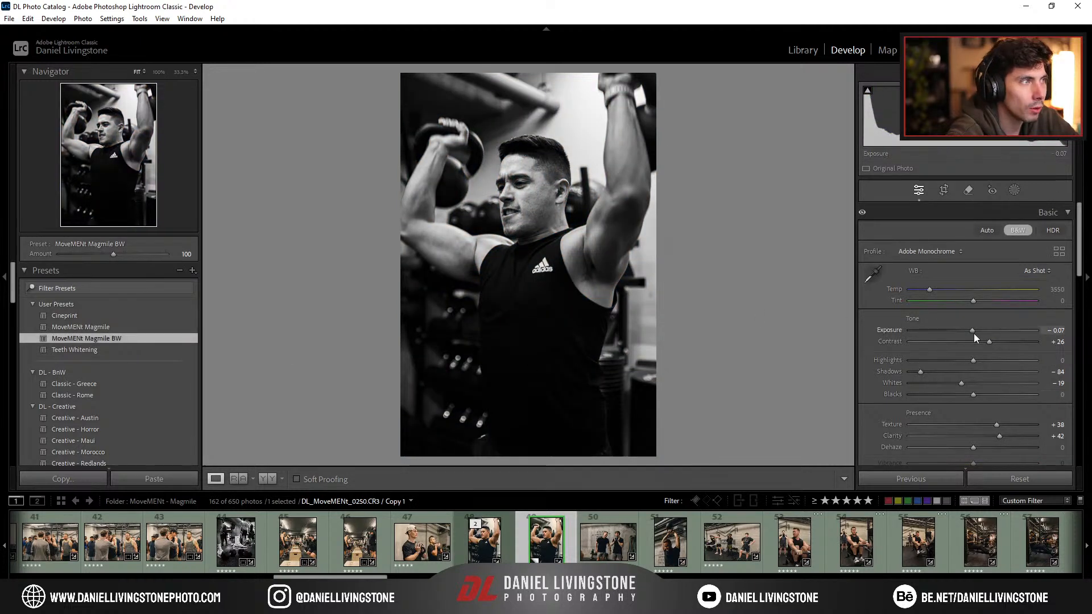
Step: Set the black-and-white kettlebell press copy's exposure to +0.52 and its shadows to -45
{"action": "left_click_drag", "start_coordinate": [973, 331], "coordinate": [982, 341]}
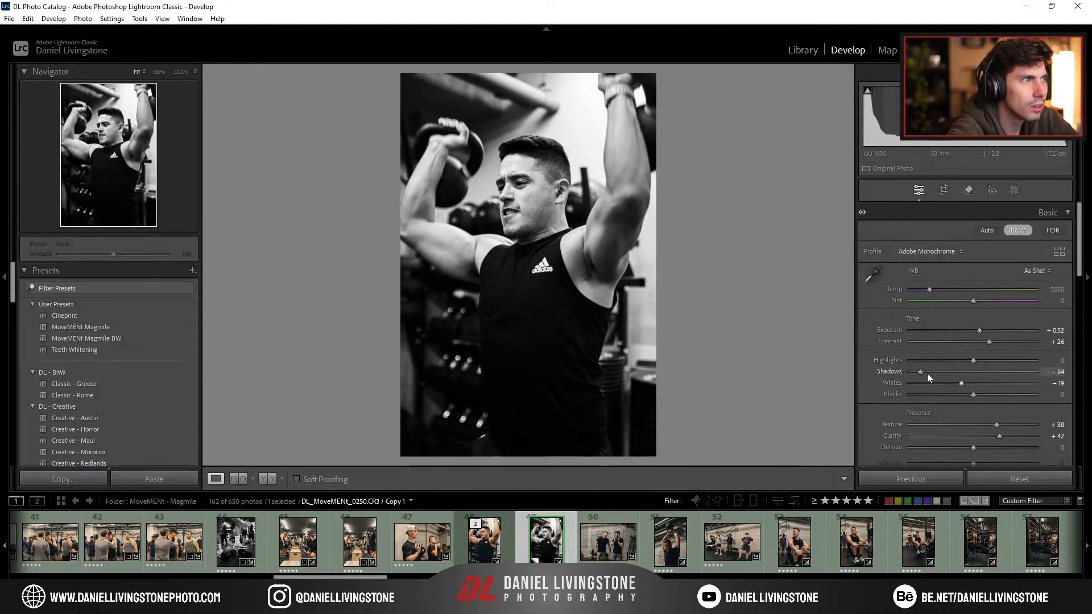
{"action": "left_click_drag", "start_coordinate": [953, 373], "coordinate": [946, 373]}
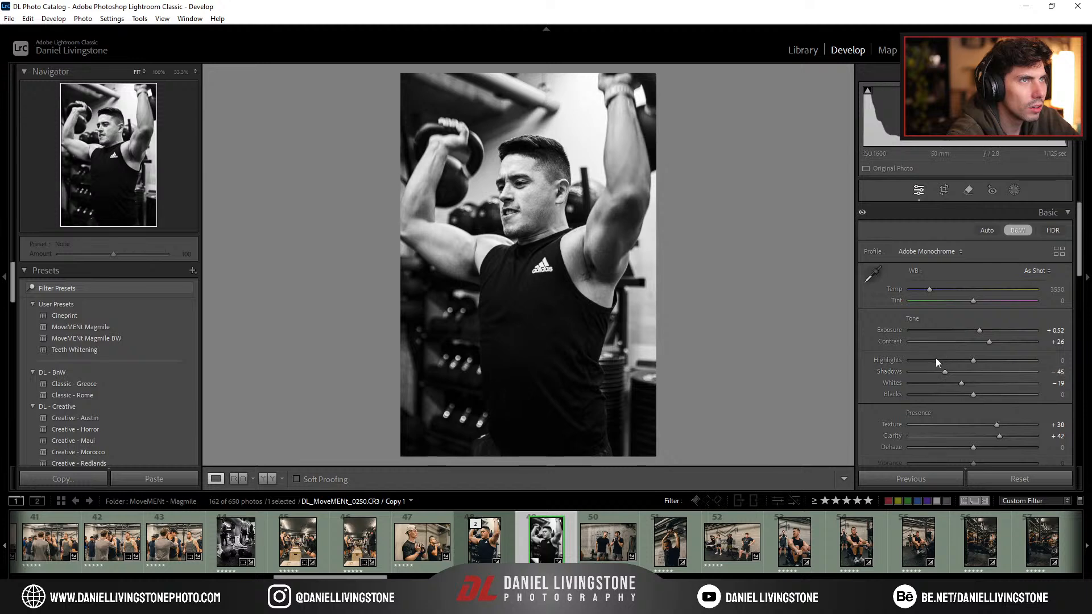
Step: Crop DL_MoveMENt_0254.CR3 tighter around the two men in front of the lettered wall
{"action": "key", "text": "Right"}
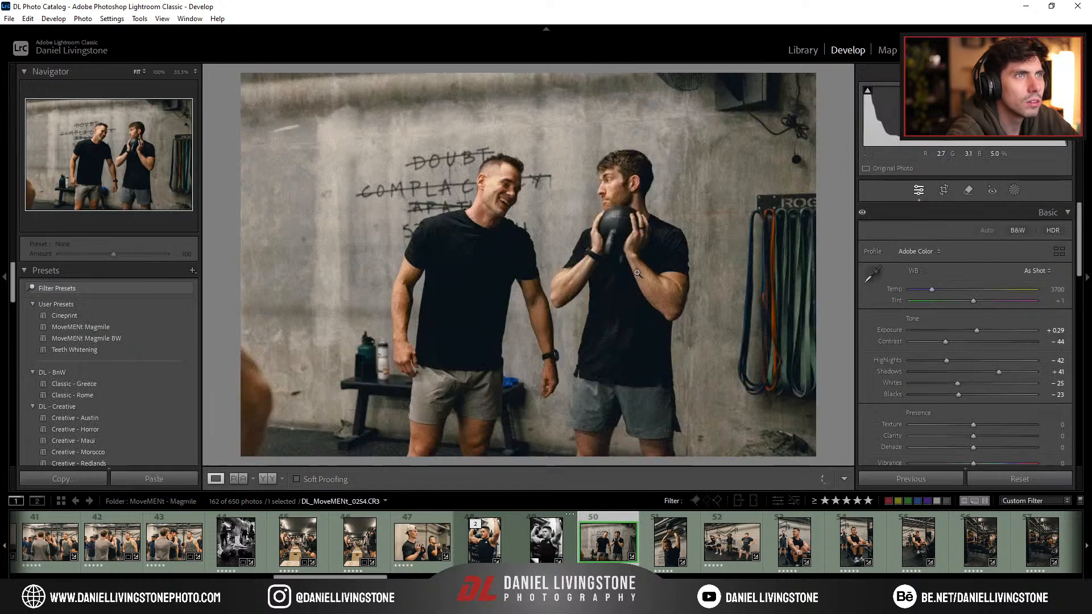
{"action": "key", "text": "r"}
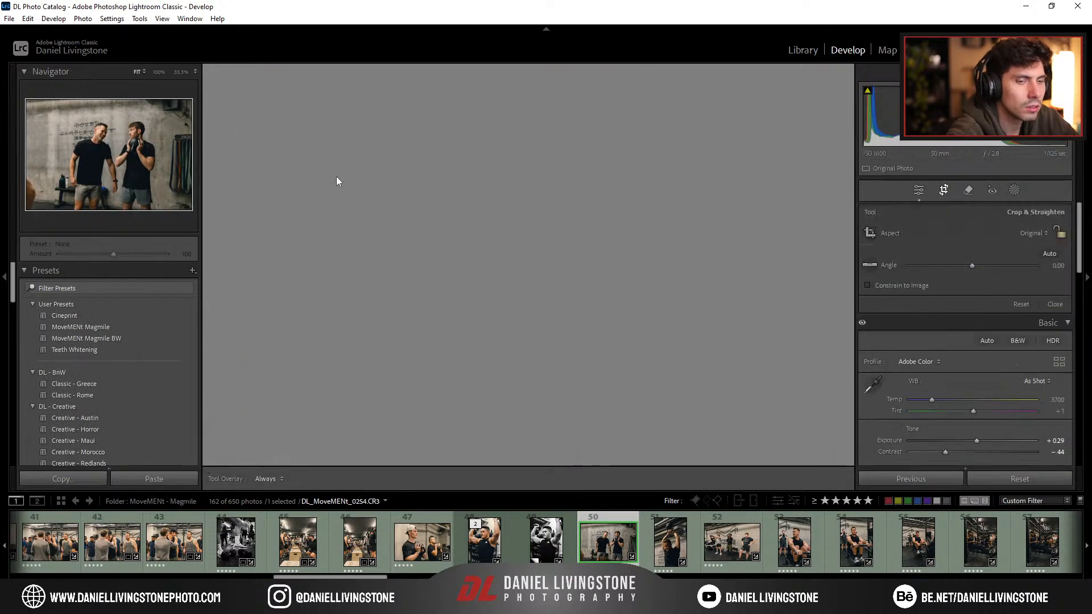
{"action": "left_click_drag", "start_coordinate": [242, 72], "coordinate": [450, 181]}
{"action": "key", "text": "r"}
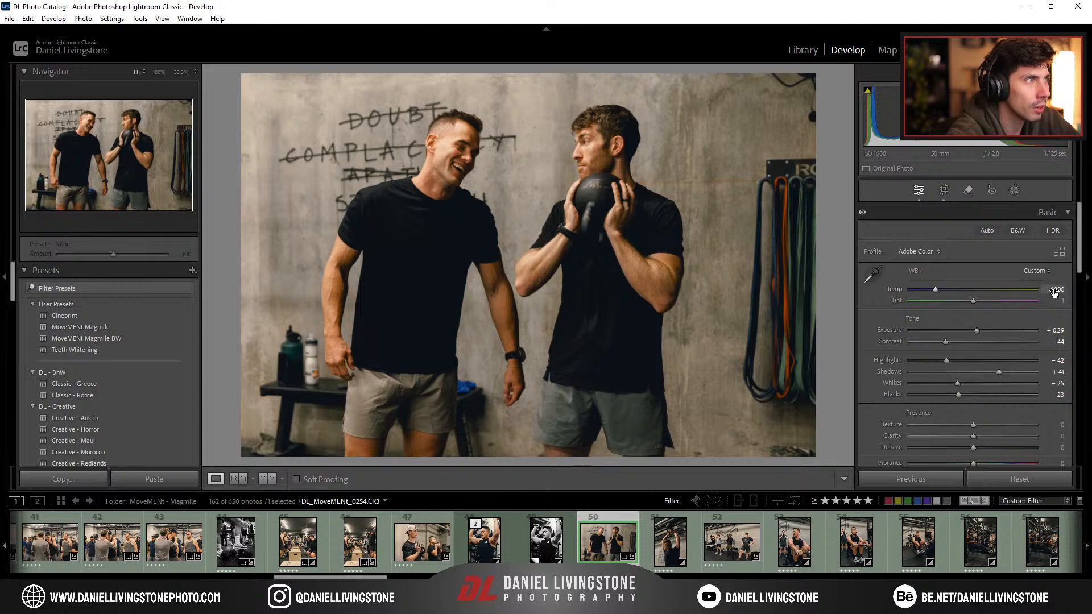
Step: Set the white balance temperature of the two-man photo to 3800
{"action": "type", "text": "00"}
{"action": "key", "text": "Return"}
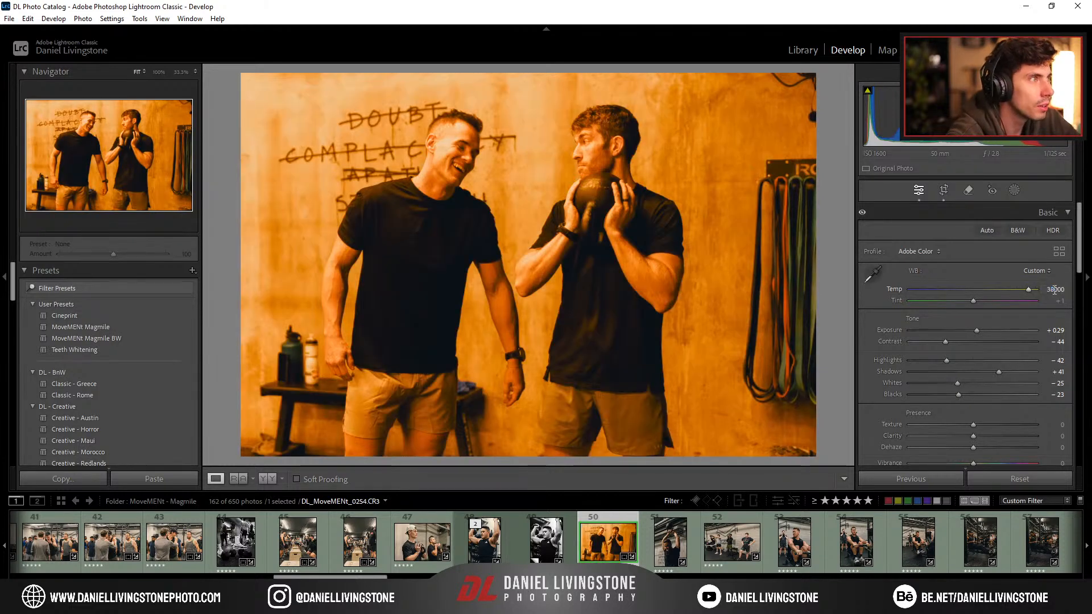
{"action": "type", "text": "0"}
{"action": "key", "text": "Return"}
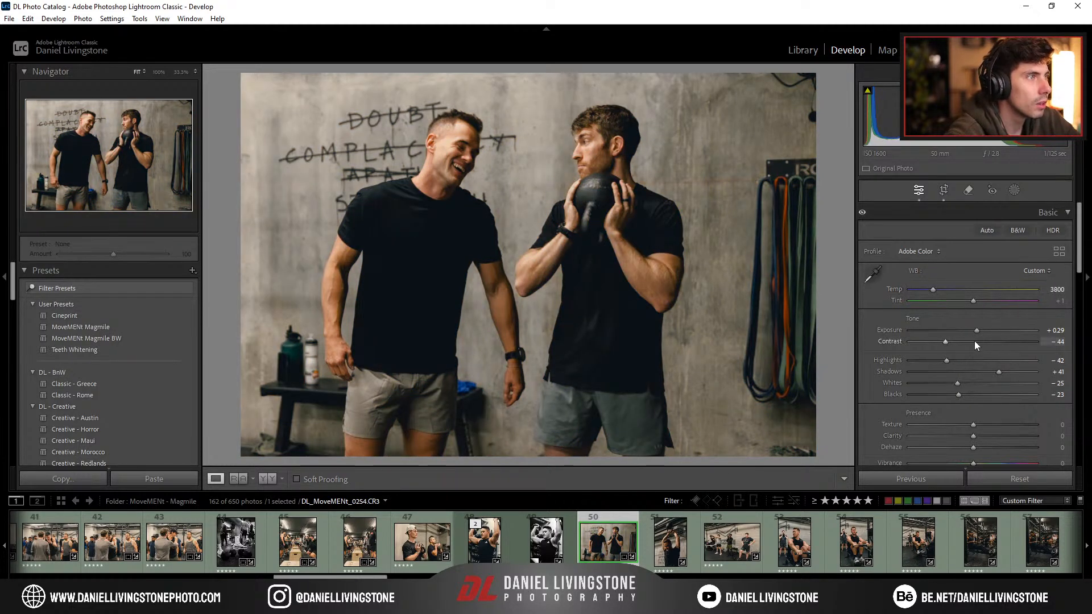
Step: Brighten the two-man photo with exposure +0.52, highlights -46, shadows +66 and blacks +1
{"action": "left_click_drag", "start_coordinate": [979, 332], "coordinate": [1022, 374]}
{"action": "left_click_drag", "start_coordinate": [961, 395], "coordinate": [968, 397]}
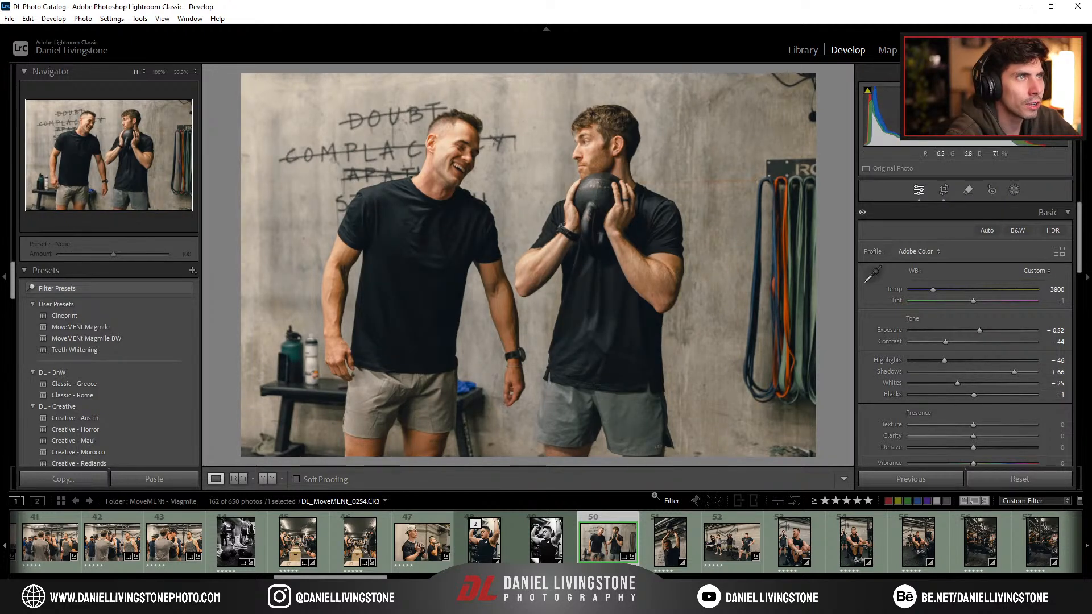
Step: Set the exposure of DL_MoveMENt_0262.CR3 to +0.75
{"action": "left_click", "coordinate": [671, 543]}
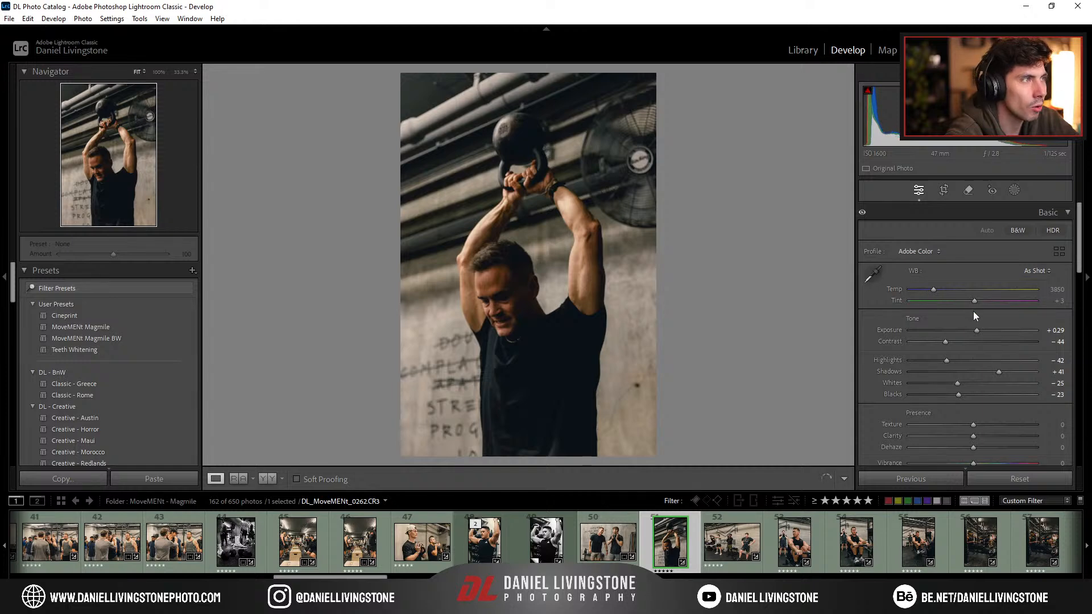
{"action": "left_click_drag", "start_coordinate": [992, 332], "coordinate": [984, 331]}
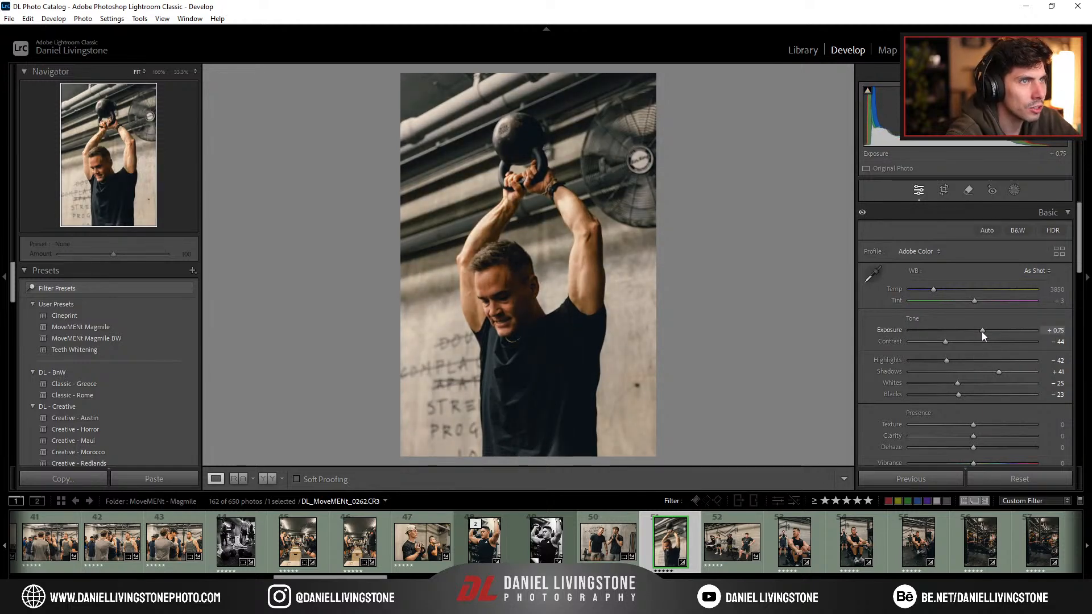
Step: Create a virtual copy of DL_MoveMENt_0262.CR3 and apply the MoveMENt Magmile BW preset to it
{"action": "right_click", "coordinate": [674, 547]}
{"action": "left_click", "coordinate": [743, 396]}
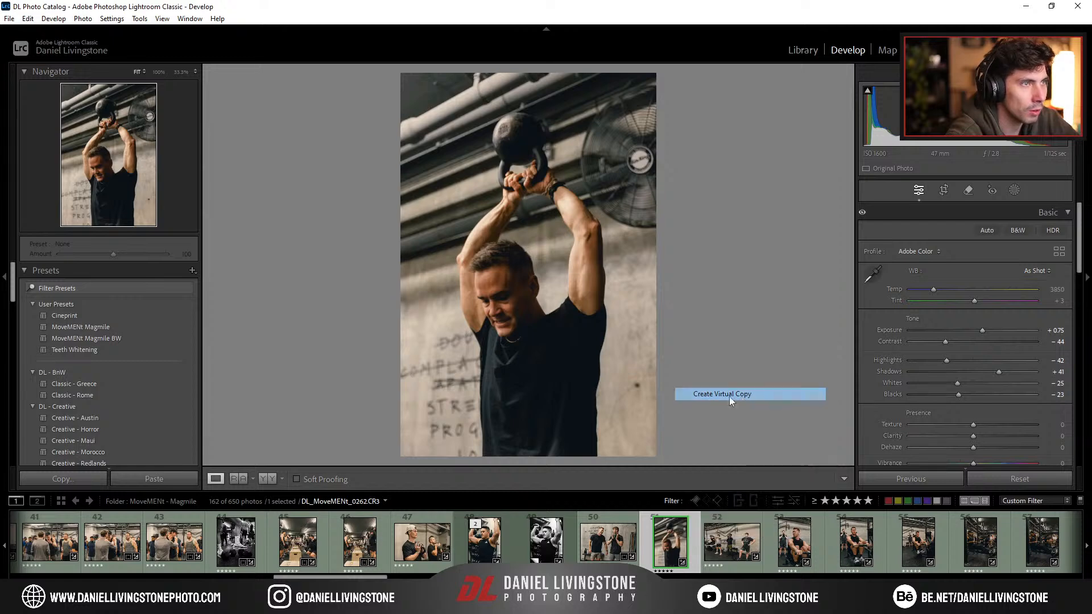
{"action": "left_click", "coordinate": [115, 338]}
Step: Set the exposure of the black-and-white copy of DL_MoveMENt_0262.CR3 to +0.61 and its shadows to -48
{"action": "left_click_drag", "start_coordinate": [971, 336], "coordinate": [981, 336]}
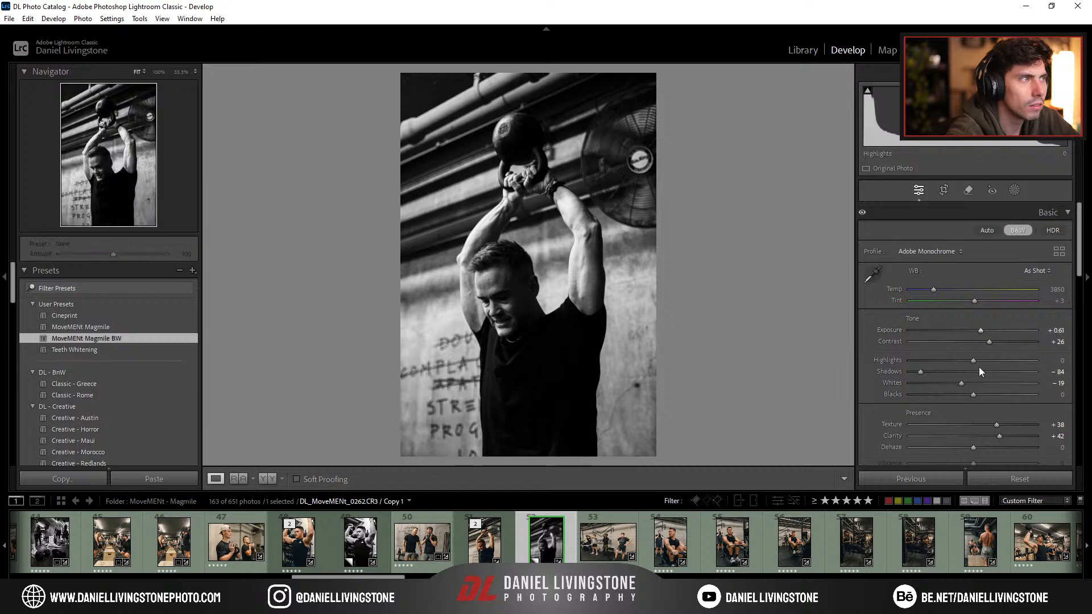
{"action": "left_click", "coordinate": [952, 374]}
{"action": "left_click_drag", "start_coordinate": [950, 375], "coordinate": [942, 374]}
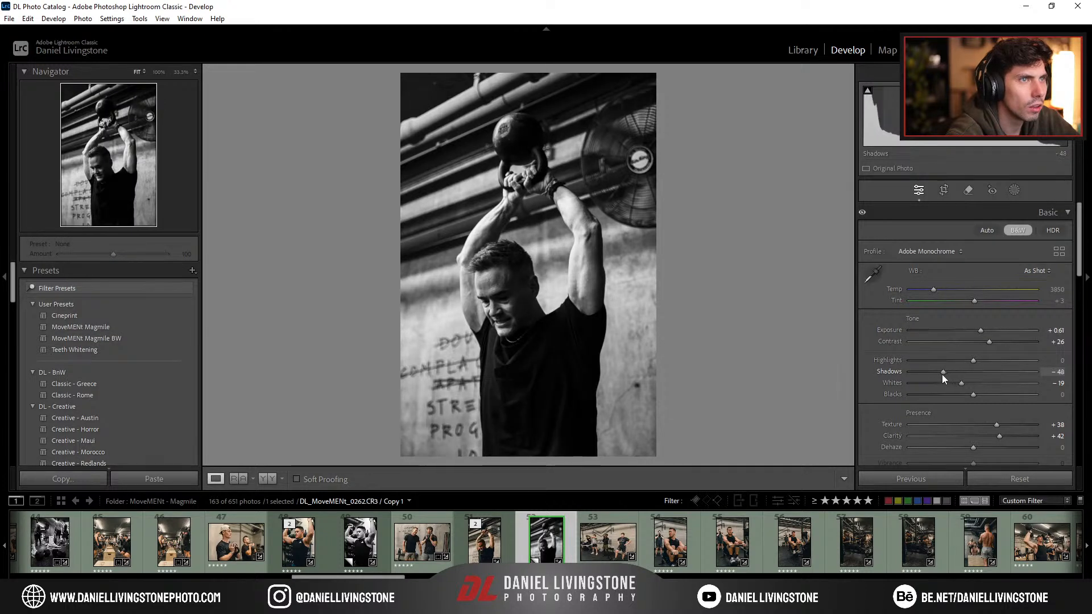
Step: Straighten DL_MoveMENt_0264.CR3, the photo of the men training along the brick wall, by rotating its crop
{"action": "left_click", "coordinate": [613, 543]}
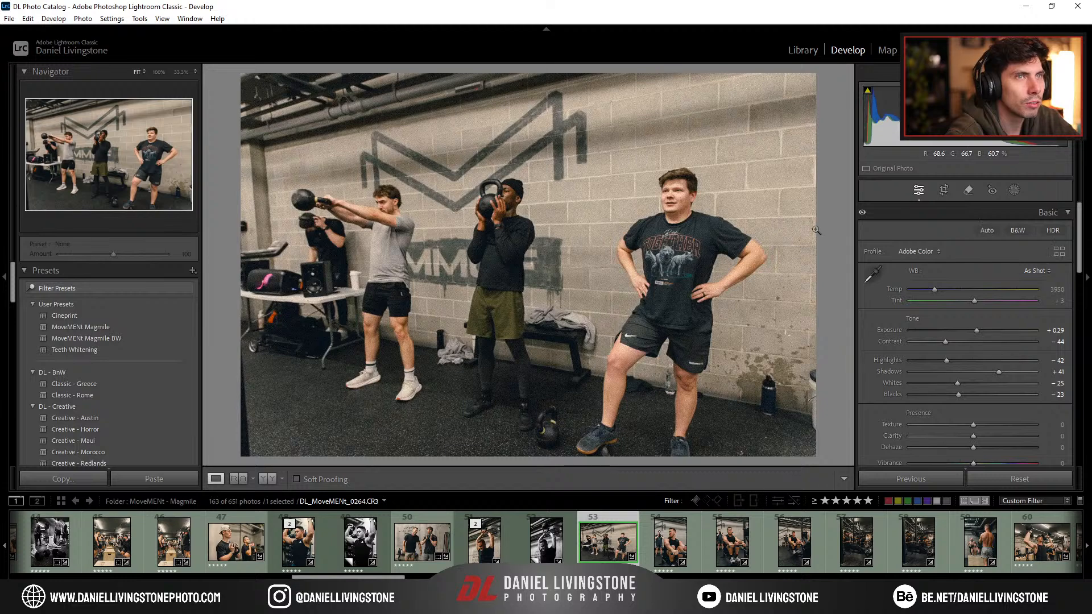
{"action": "key", "text": "r"}
{"action": "left_click_drag", "start_coordinate": [823, 223], "coordinate": [815, 252]}
{"action": "key", "text": "r"}
Step: Set the vertical perspective transform of the brick wall photo to +7
{"action": "scroll", "coordinate": [957, 362], "scroll_direction": "down", "scroll_amount": 10}
{"action": "scroll", "coordinate": [955, 357], "scroll_direction": "down", "scroll_amount": 6}
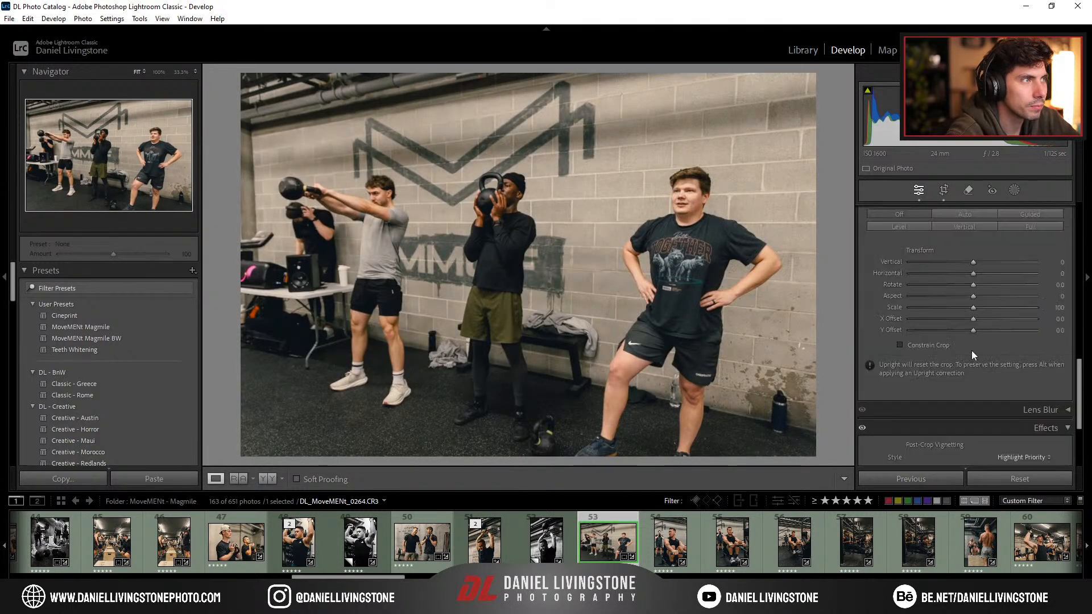
{"action": "left_click_drag", "start_coordinate": [973, 261], "coordinate": [977, 262]}
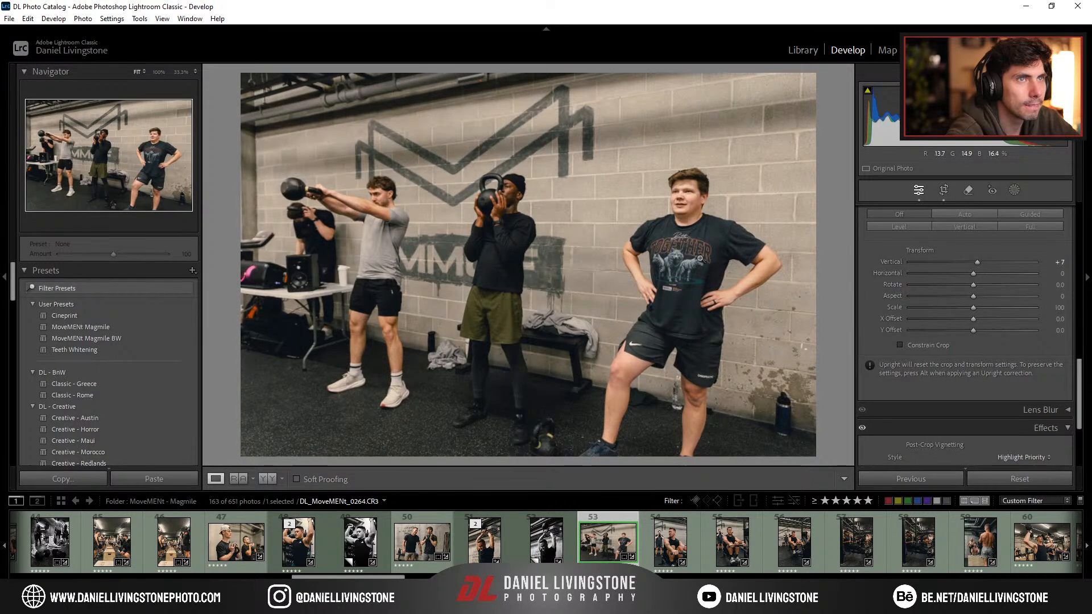
Step: Nudge the crop position of the brick wall photo slightly to refine its framing
{"action": "key", "text": "r"}
{"action": "left_click_drag", "start_coordinate": [700, 259], "coordinate": [697, 256]}
{"action": "key", "text": "r"}
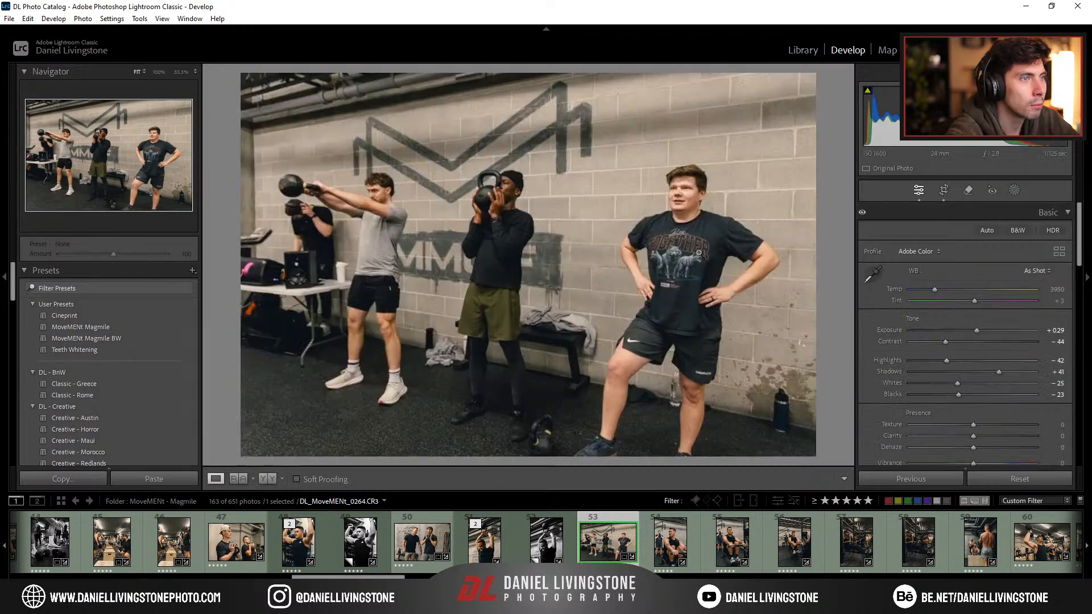
Step: Straighten the rowing photo DL_MoveMENt_0269.CR3 by about -2.70, reposition it within the crop, and set exposure to +0.52
{"action": "key", "text": "Right"}
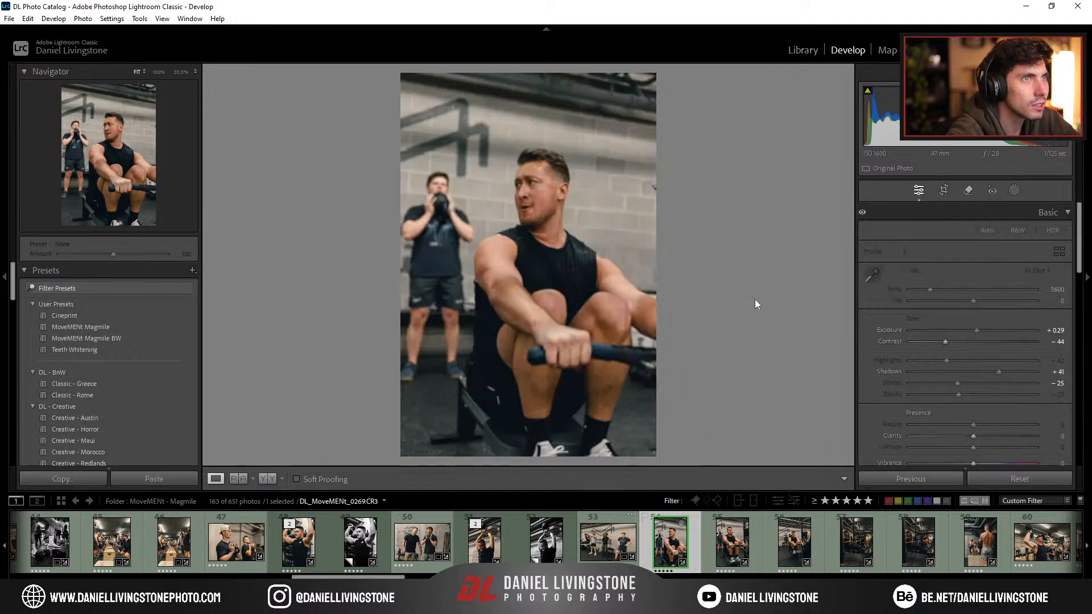
{"action": "key", "text": "r"}
{"action": "left_click_drag", "start_coordinate": [729, 269], "coordinate": [730, 267]}
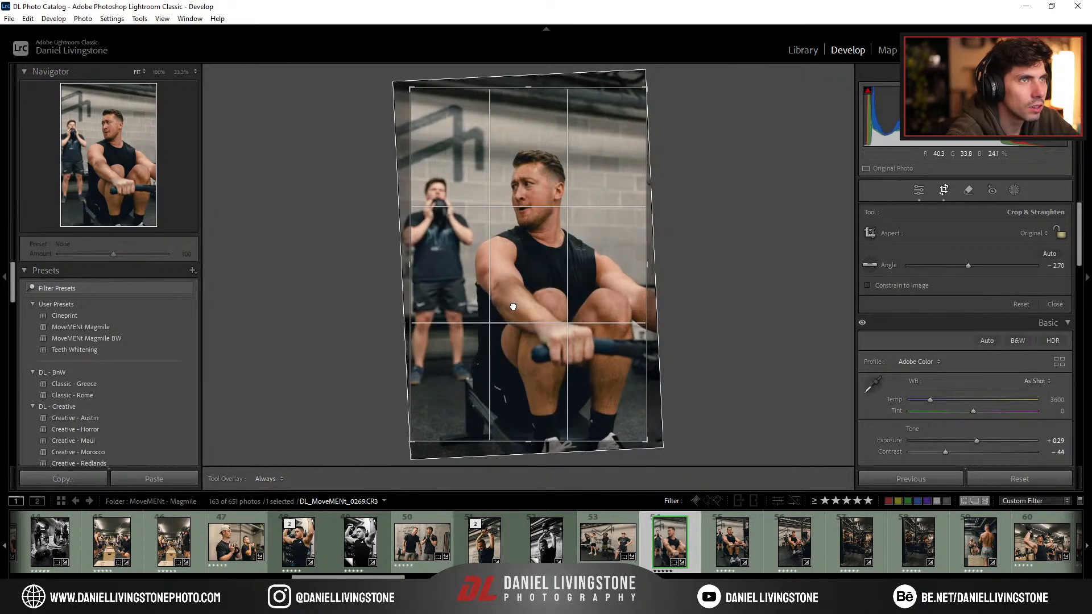
{"action": "left_click_drag", "start_coordinate": [512, 306], "coordinate": [499, 290]}
{"action": "key", "text": "r"}
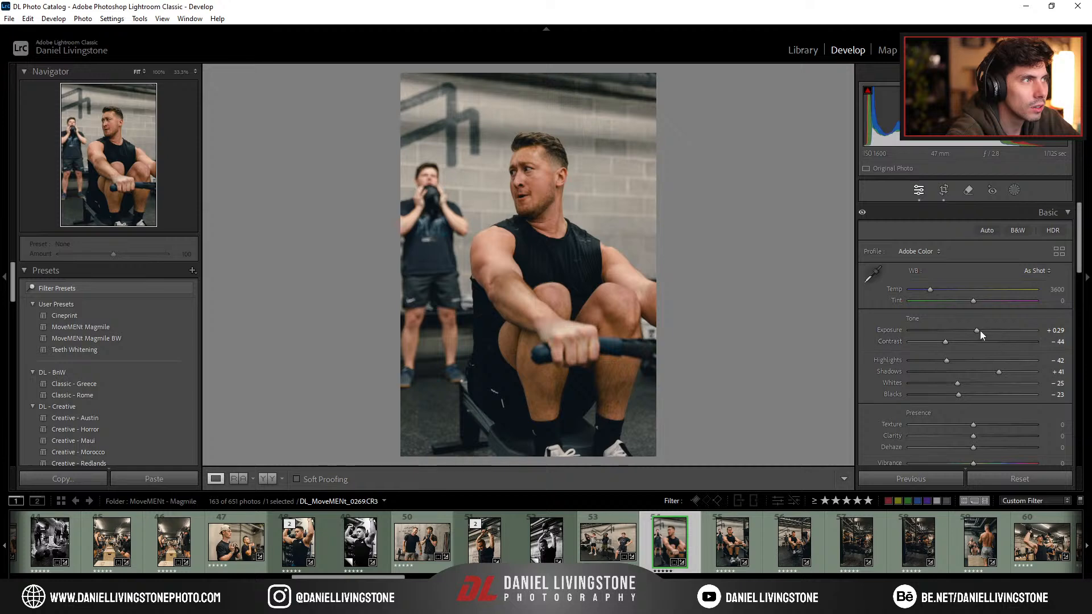
{"action": "left_click_drag", "start_coordinate": [977, 336], "coordinate": [980, 336]}
Step: Select every photo from DL_MoveMENt_0269.CR3 through the end of the filmstrip, sync their temperature to 3850, and clear the multiple selection
{"action": "left_click", "coordinate": [732, 545]}
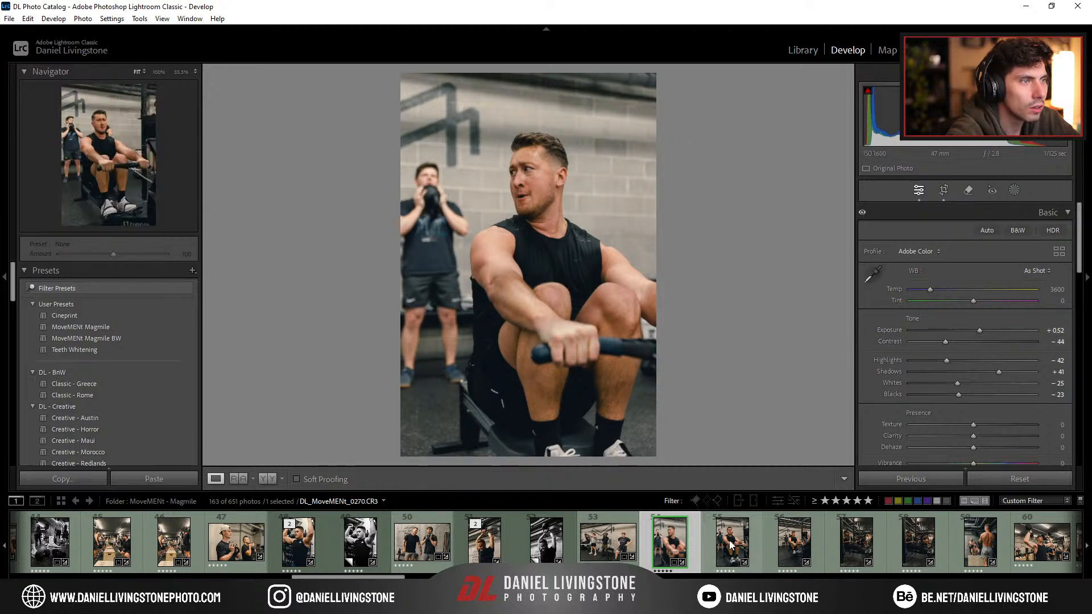
{"action": "left_click", "coordinate": [688, 544]}
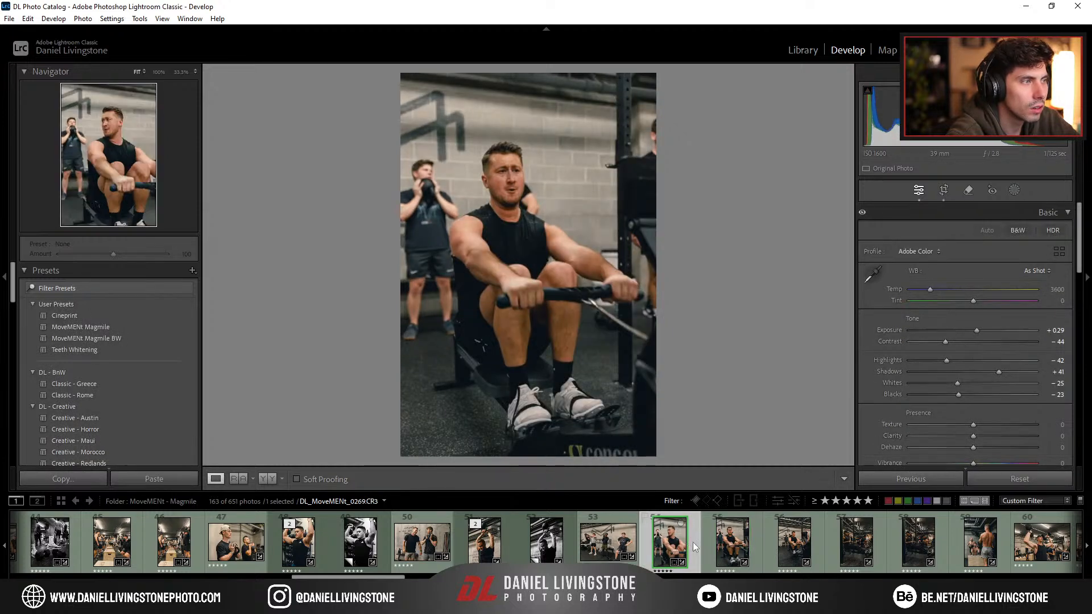
{"action": "scroll", "coordinate": [739, 544], "scroll_direction": "down", "scroll_amount": 5}
{"action": "scroll", "coordinate": [739, 541], "scroll_direction": "down", "scroll_amount": 15}
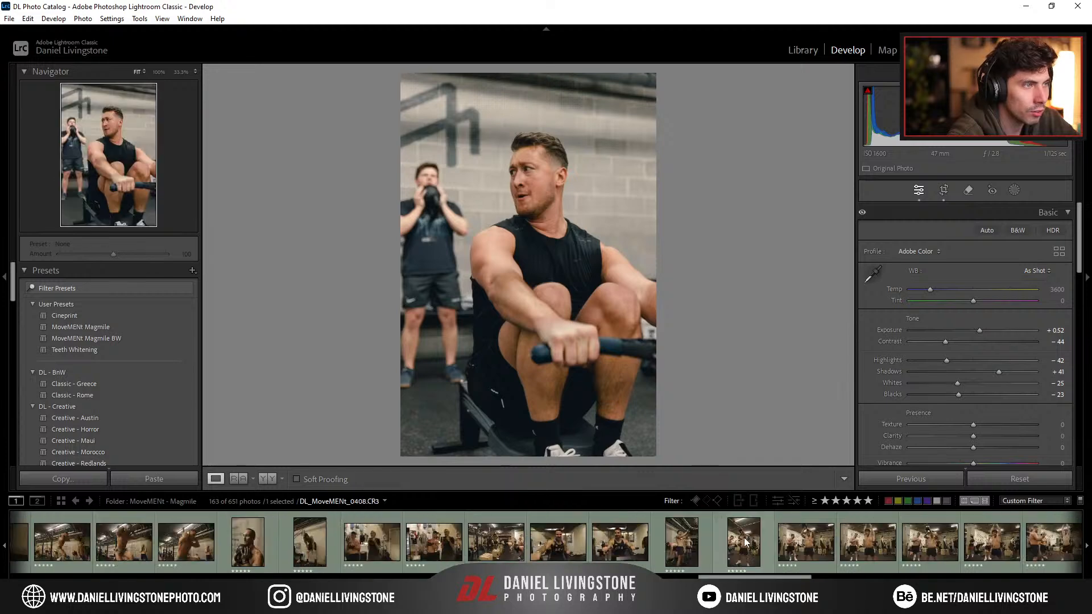
{"action": "scroll", "coordinate": [746, 542], "scroll_direction": "down", "scroll_amount": 10}
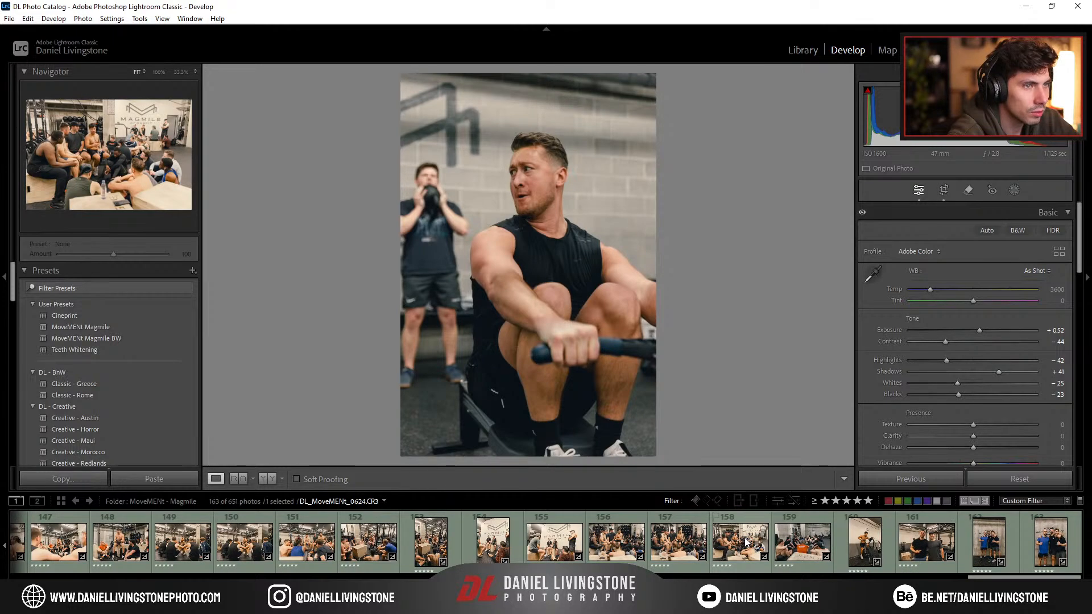
{"action": "left_click", "coordinate": [1046, 543], "text": "shift"}
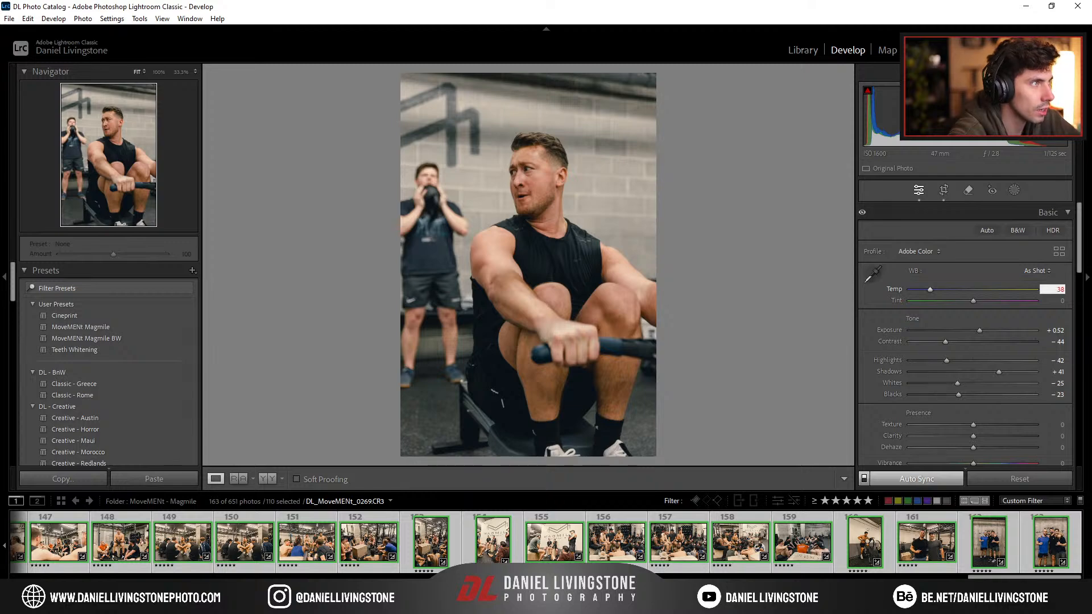
{"action": "left_click", "coordinate": [1058, 290]}
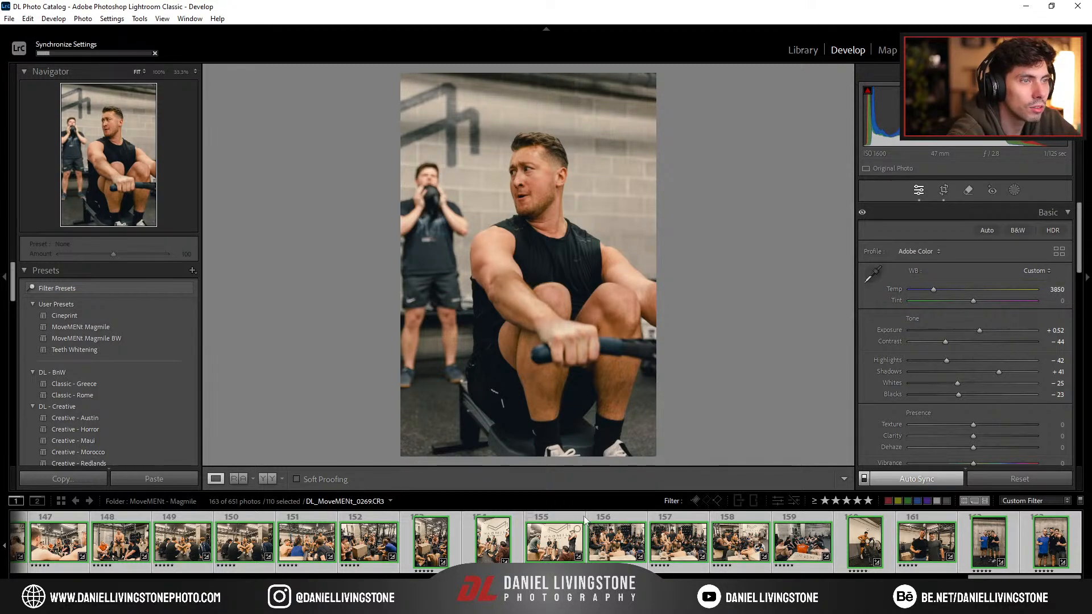
{"action": "scroll", "coordinate": [577, 544], "scroll_direction": "up", "scroll_amount": 10}
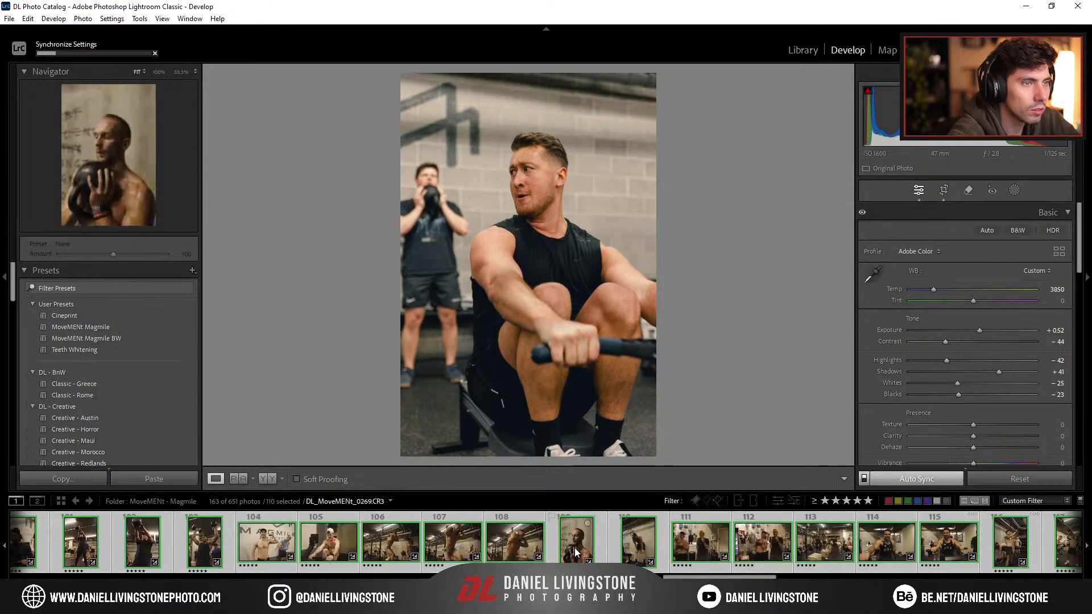
{"action": "scroll", "coordinate": [575, 548], "scroll_direction": "up", "scroll_amount": 10}
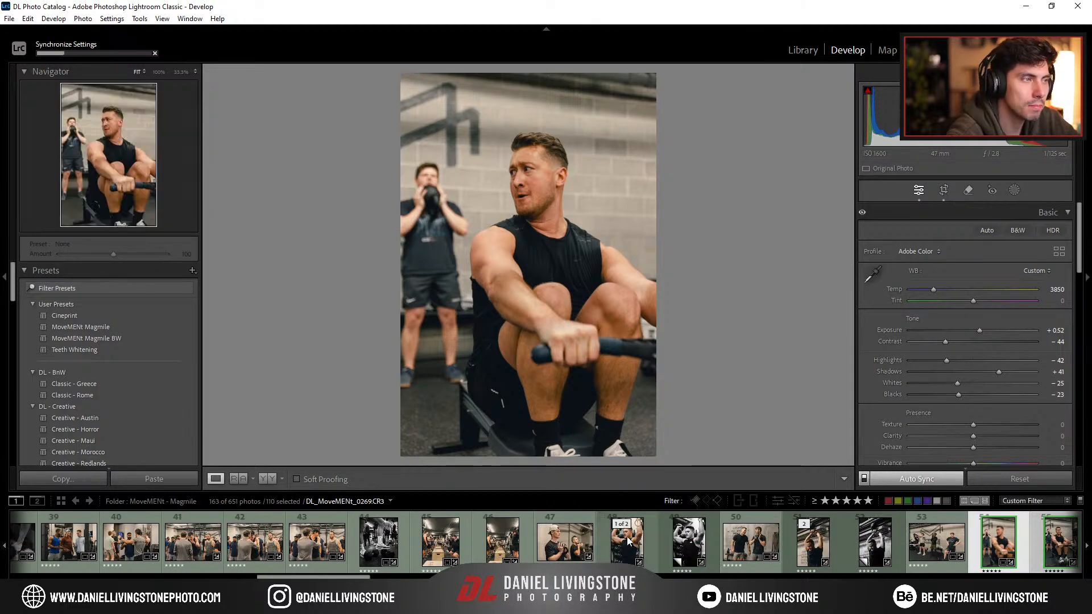
{"action": "key", "text": "ctrl+d"}
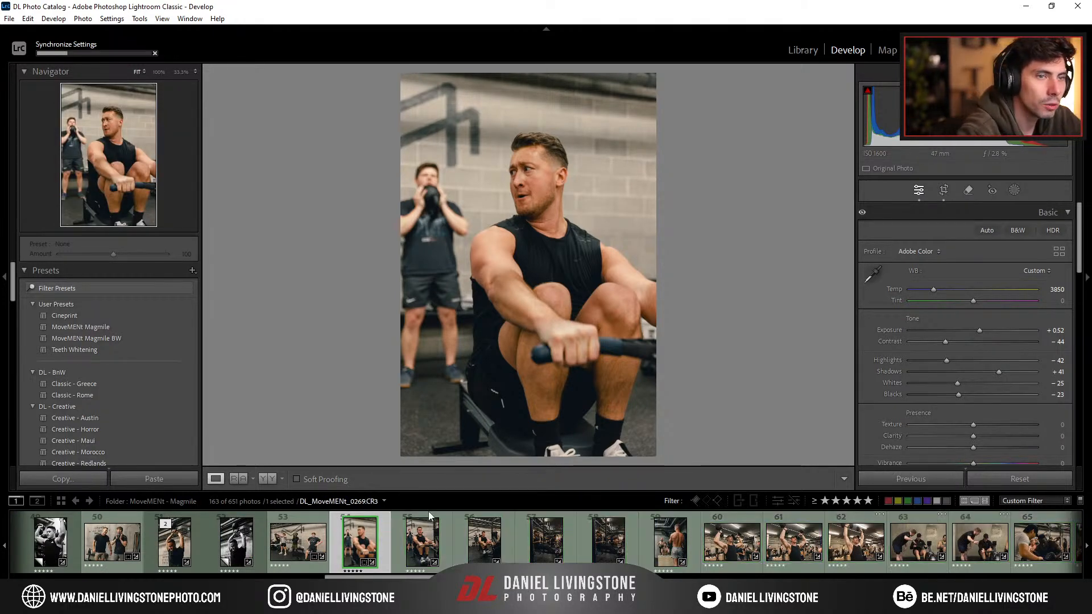
{"action": "key", "text": "r"}
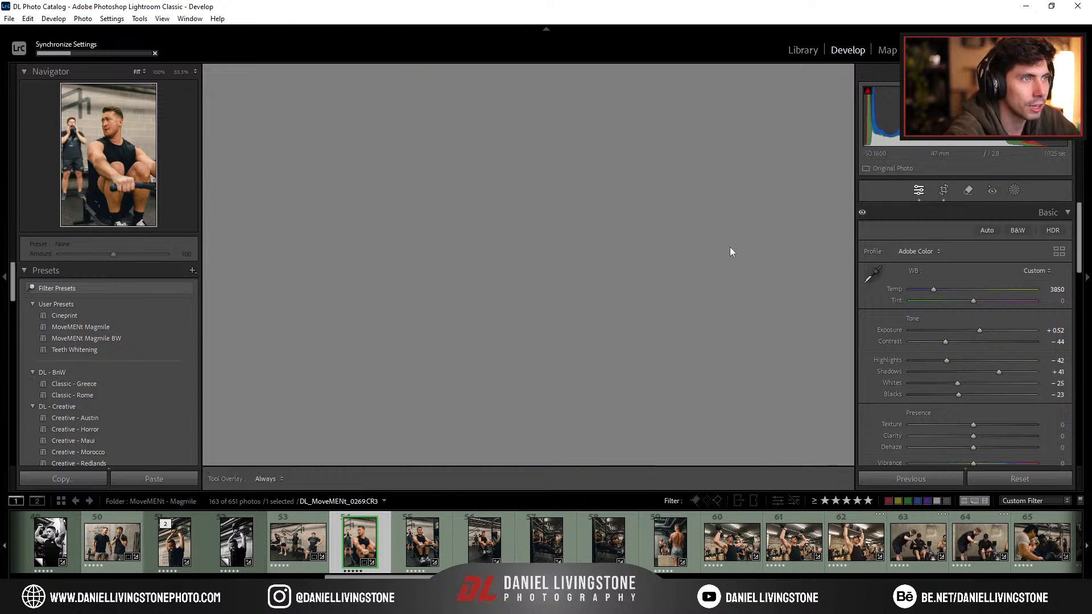
{"action": "key", "text": "r"}
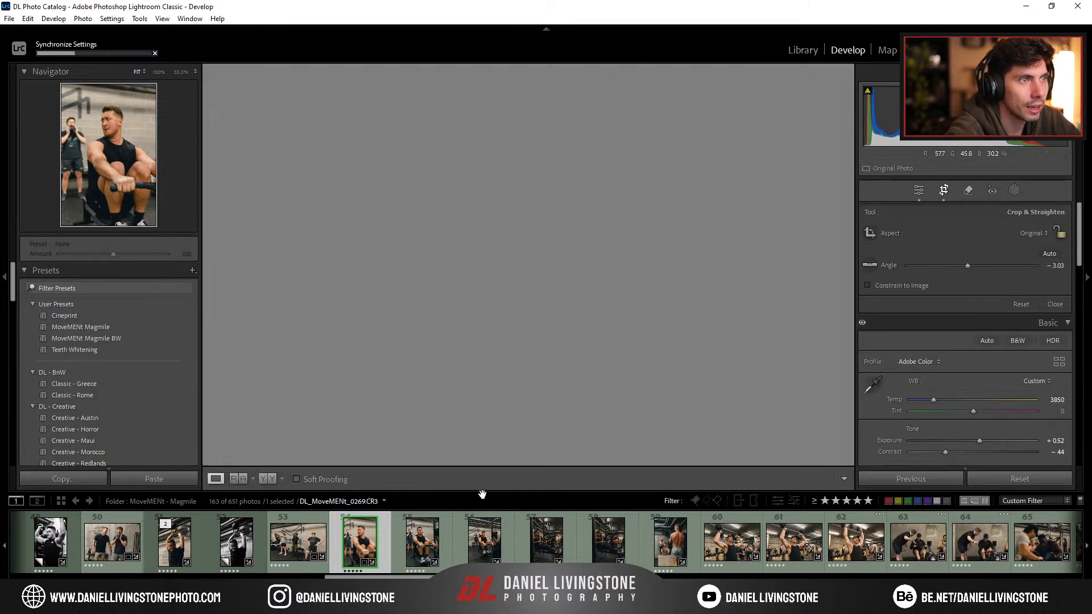
{"action": "left_click", "coordinate": [418, 548]}
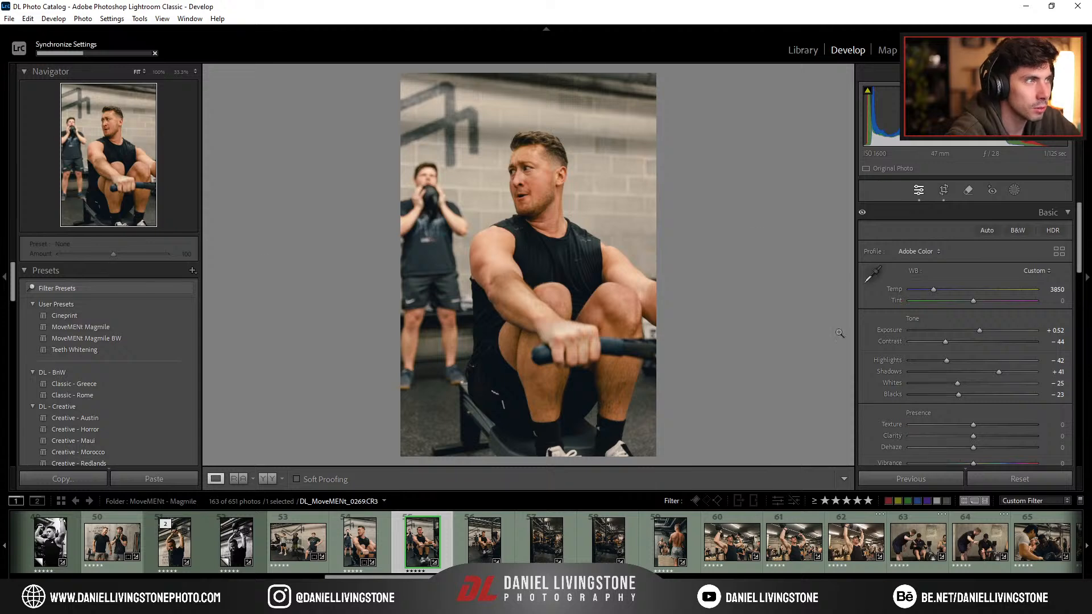
{"action": "key", "text": "r"}
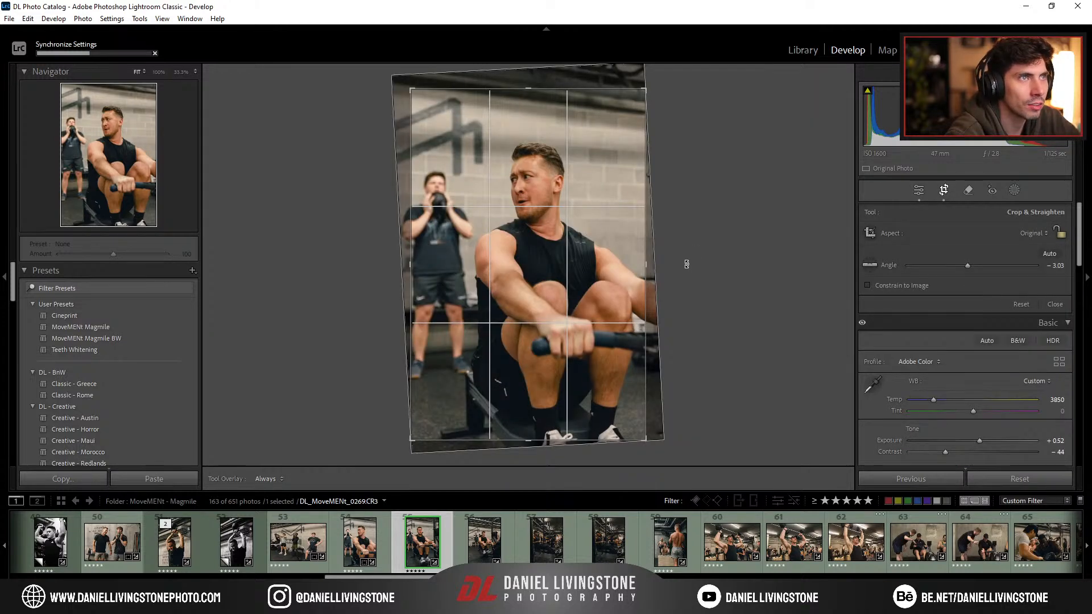
{"action": "key", "text": "r"}
{"action": "left_click", "coordinate": [493, 547]}
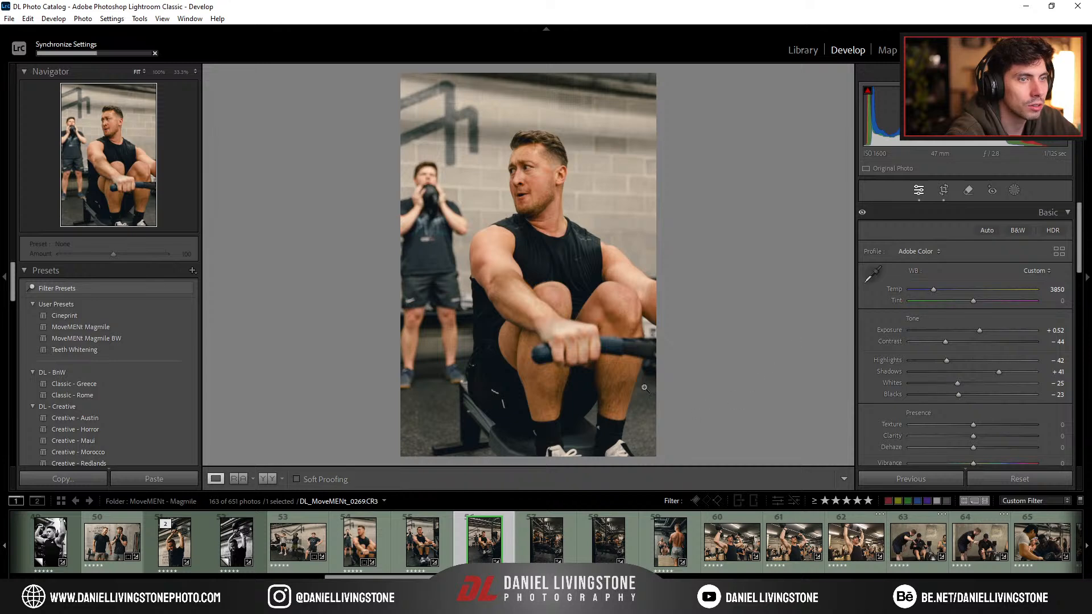
Step: Reposition the rowing photo DL_MoveMENt_0270.CR3 within its crop
{"action": "left_click", "coordinate": [438, 524]}
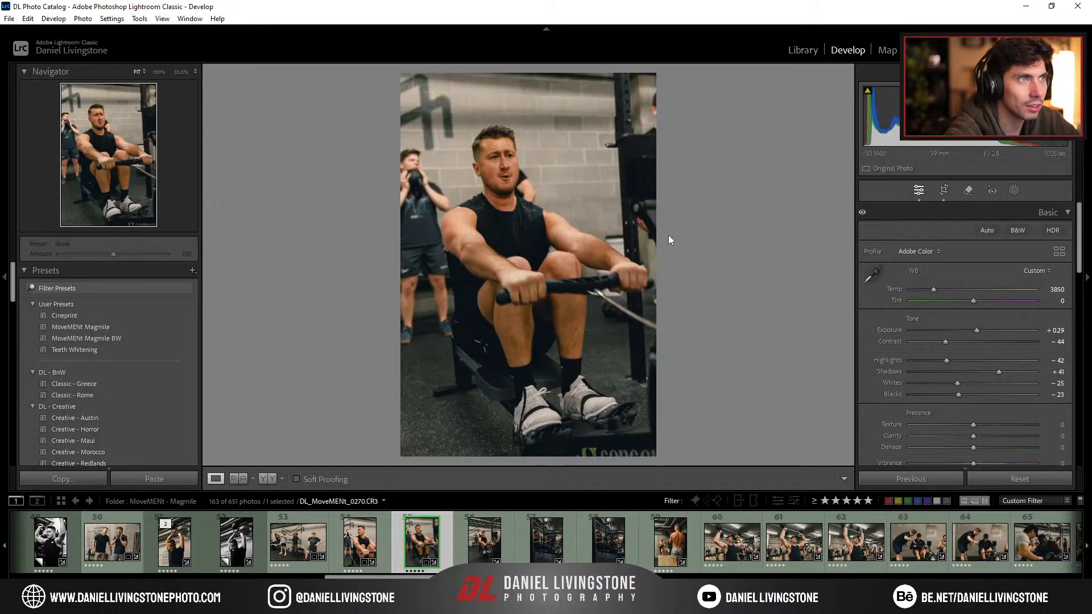
{"action": "key", "text": "r"}
{"action": "left_click_drag", "start_coordinate": [519, 248], "coordinate": [561, 258]}
{"action": "key", "text": "r"}
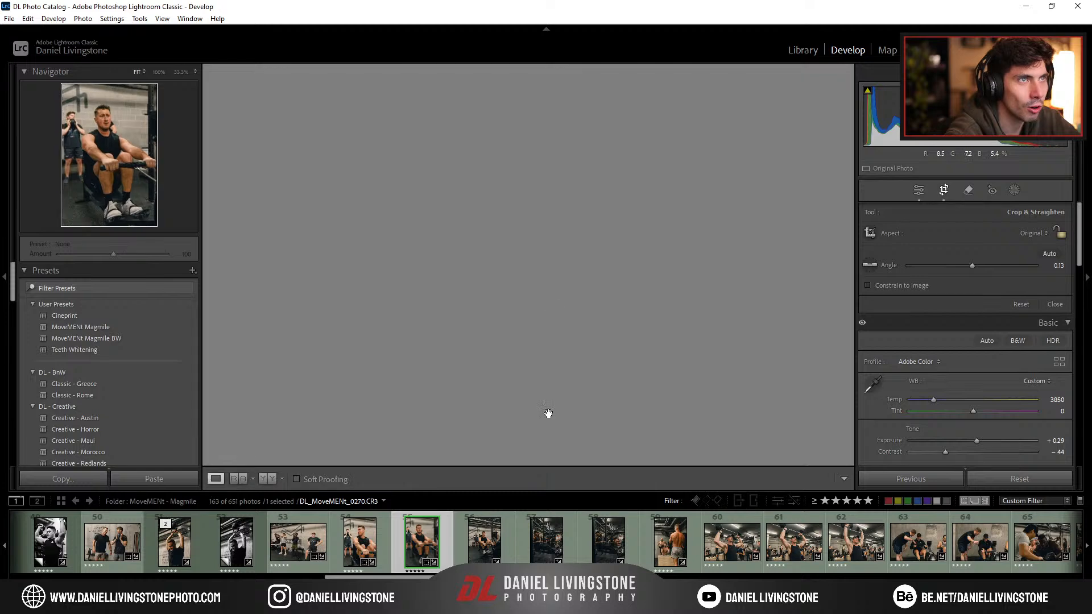
Step: Straighten the wider rowing photo DL_MoveMENt_0272.CR3 by 1.19, tighten its crop, and set exposure to +0.93
{"action": "key", "text": "Left"}
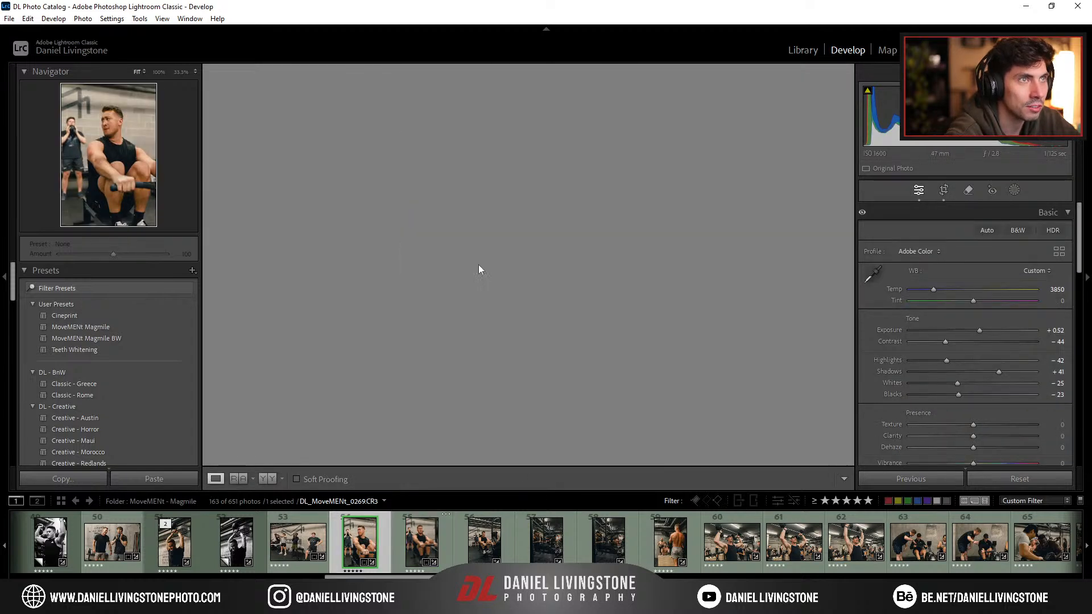
{"action": "key", "text": "Right"}
{"action": "key", "text": "Right"}
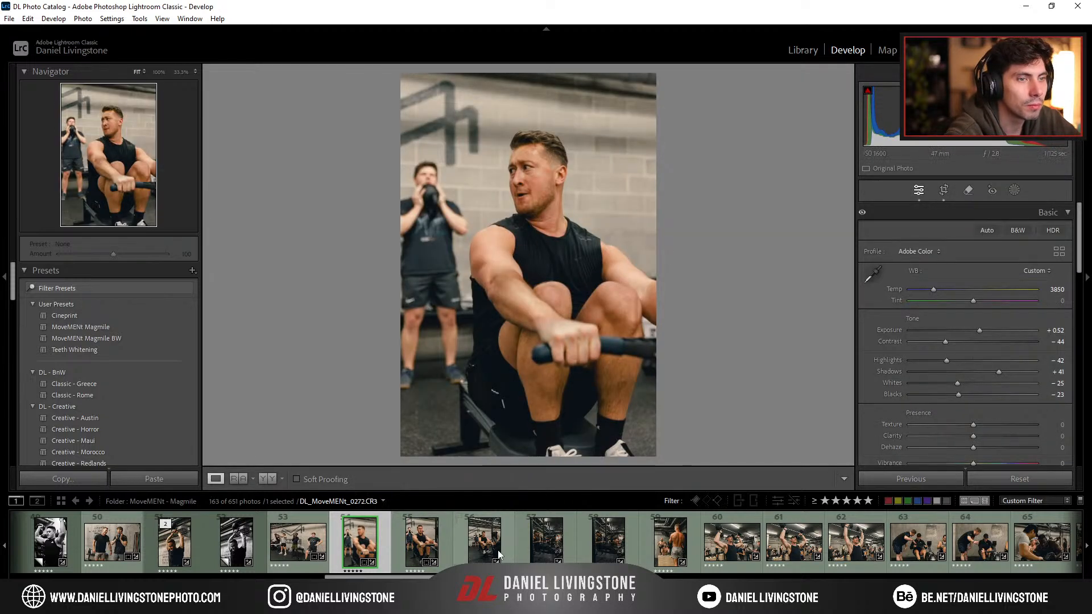
{"action": "key", "text": "r"}
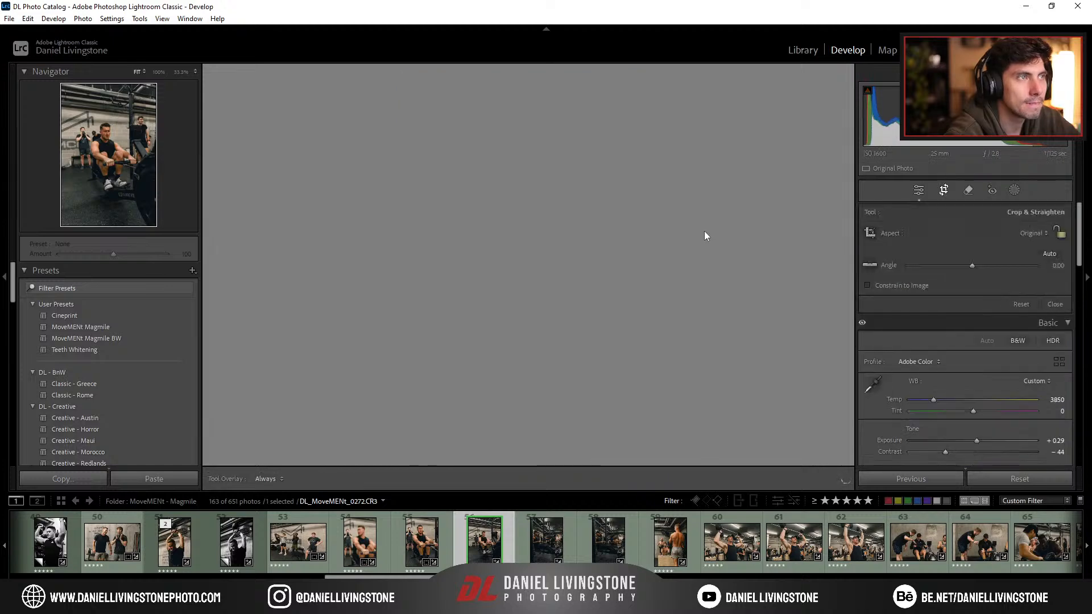
{"action": "left_click_drag", "start_coordinate": [705, 233], "coordinate": [705, 235]}
{"action": "left_click_drag", "start_coordinate": [546, 268], "coordinate": [544, 275]}
{"action": "mouse_move", "coordinate": [404, 275]}
{"action": "left_mouse_down"}
{"action": "mouse_move", "coordinate": [380, 276]}
{"action": "mouse_move", "coordinate": [412, 275]}
{"action": "left_mouse_up"}
{"action": "key", "text": "a"}
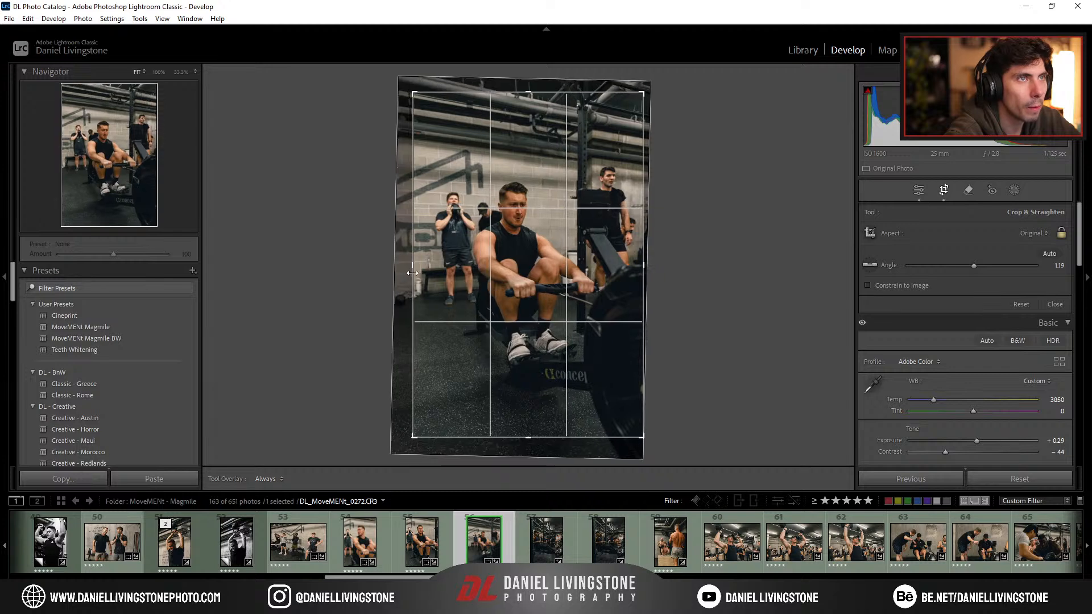
{"action": "key", "text": "r"}
{"action": "left_click_drag", "start_coordinate": [977, 333], "coordinate": [984, 330]}
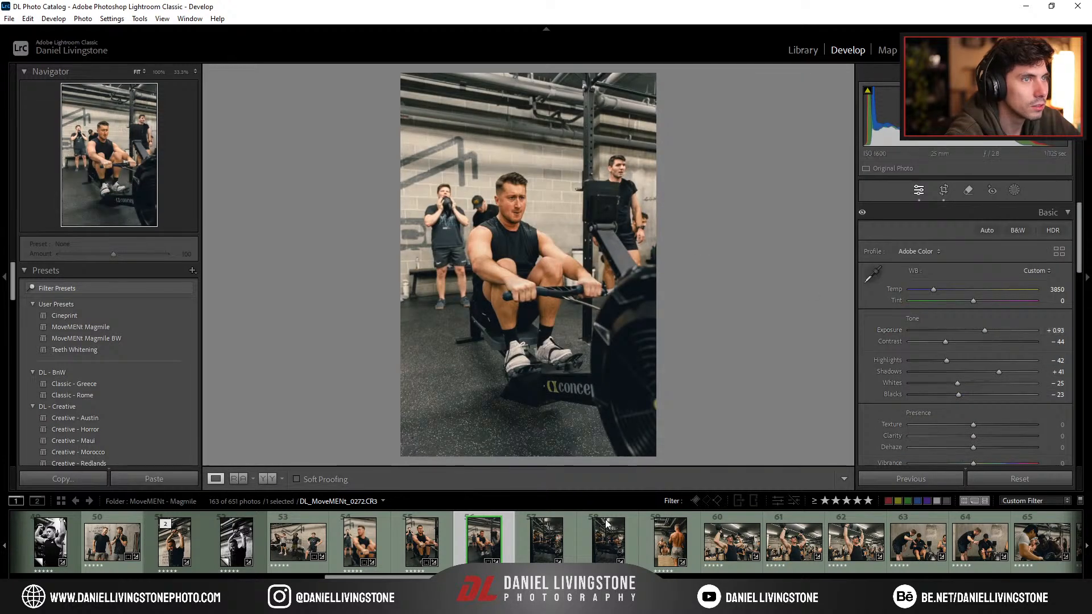
Step: Set the exposure of DL_MoveMENt_0284.CR3, the side view of the rowers, to +0.88
{"action": "key", "text": "Right"}
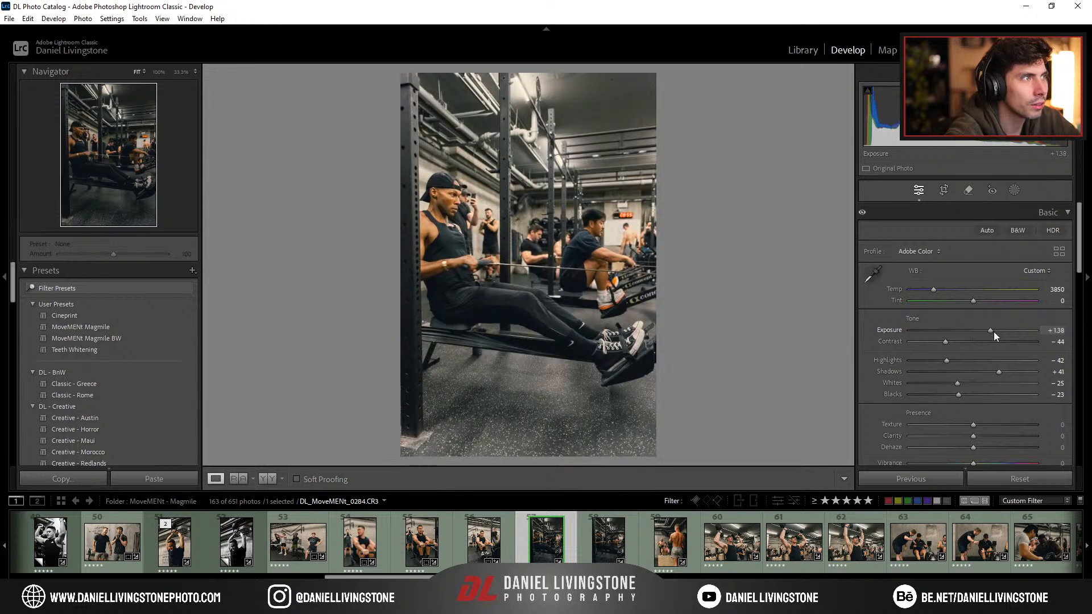
{"action": "left_click_drag", "start_coordinate": [994, 332], "coordinate": [989, 333]}
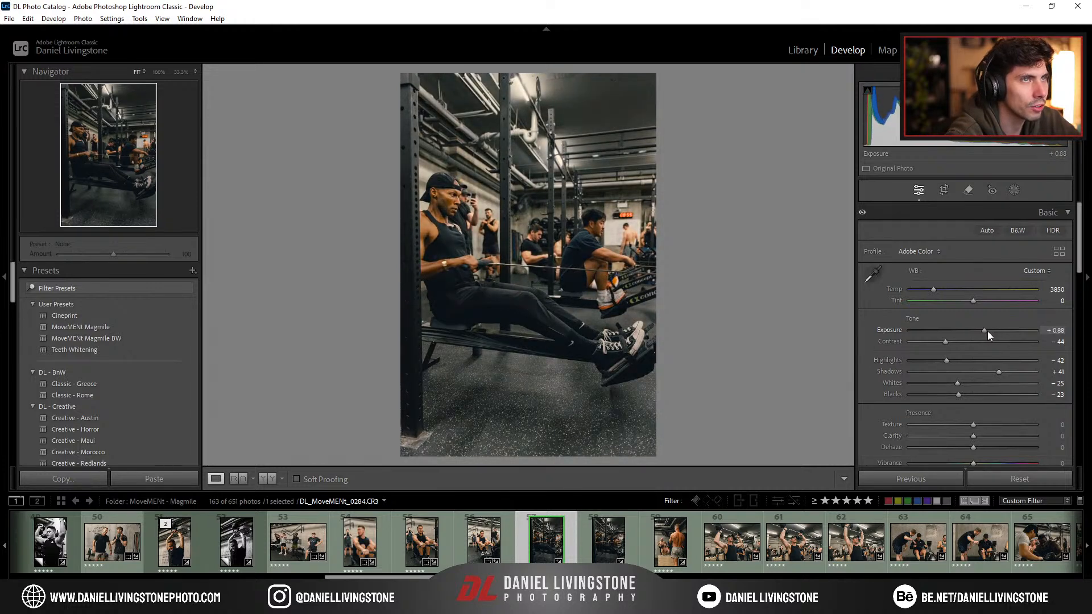
{"action": "left_click", "coordinate": [613, 541]}
{"action": "left_click", "coordinate": [548, 544]}
Step: Copy the develop settings of DL_MoveMENt_0284.CR3 and paste them onto the similar photo DL_MoveMENt_0286.CR3
{"action": "key", "text": "ctrl+shift+c"}
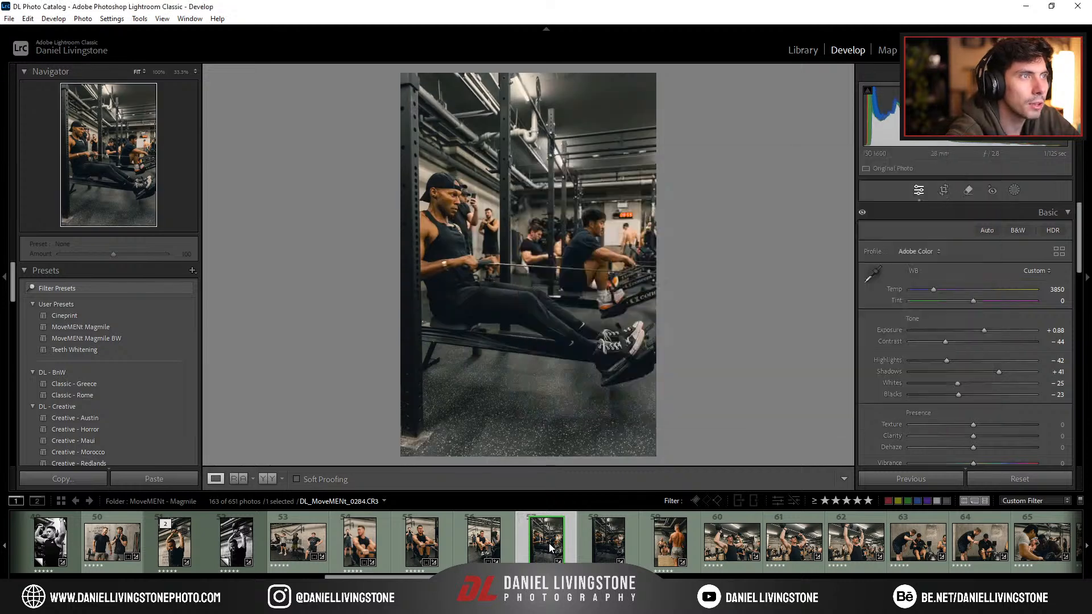
{"action": "key", "text": "Return"}
{"action": "key", "text": "Right"}
{"action": "key", "text": "ctrl+shift+v"}
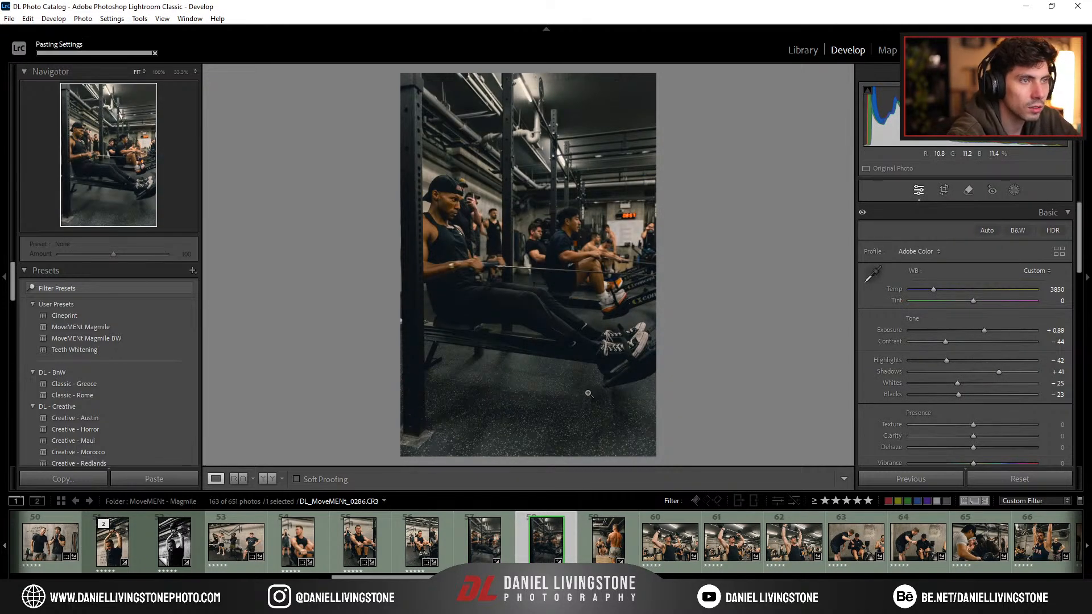
Step: Set the exposure of DL_MoveMENt_0292.CR3, the shirtless man seen from behind, to +0.52
{"action": "left_click", "coordinate": [599, 541]}
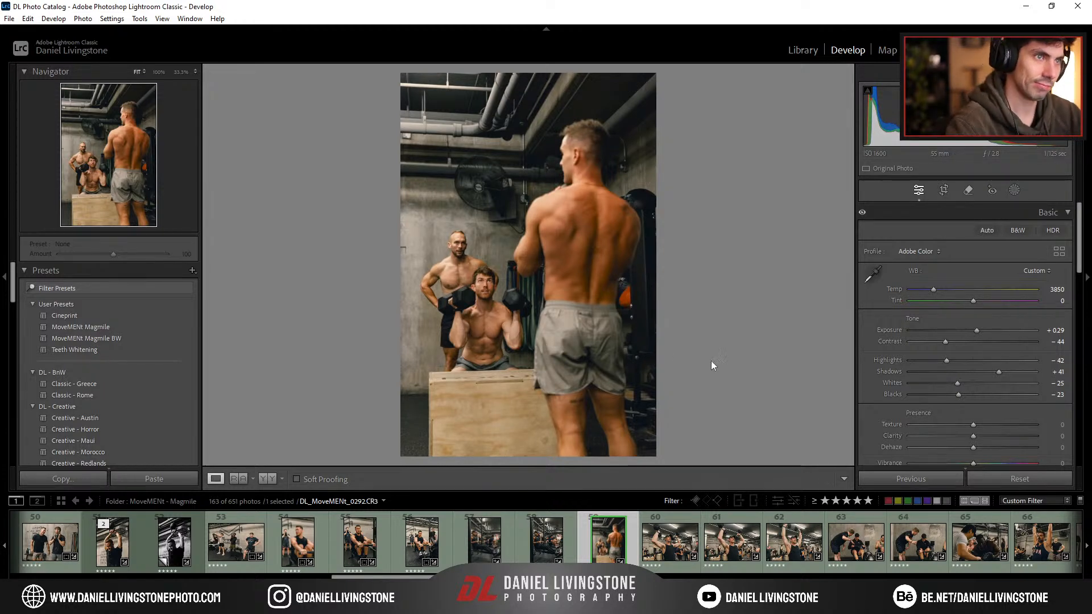
{"action": "left_click_drag", "start_coordinate": [979, 336], "coordinate": [982, 336]}
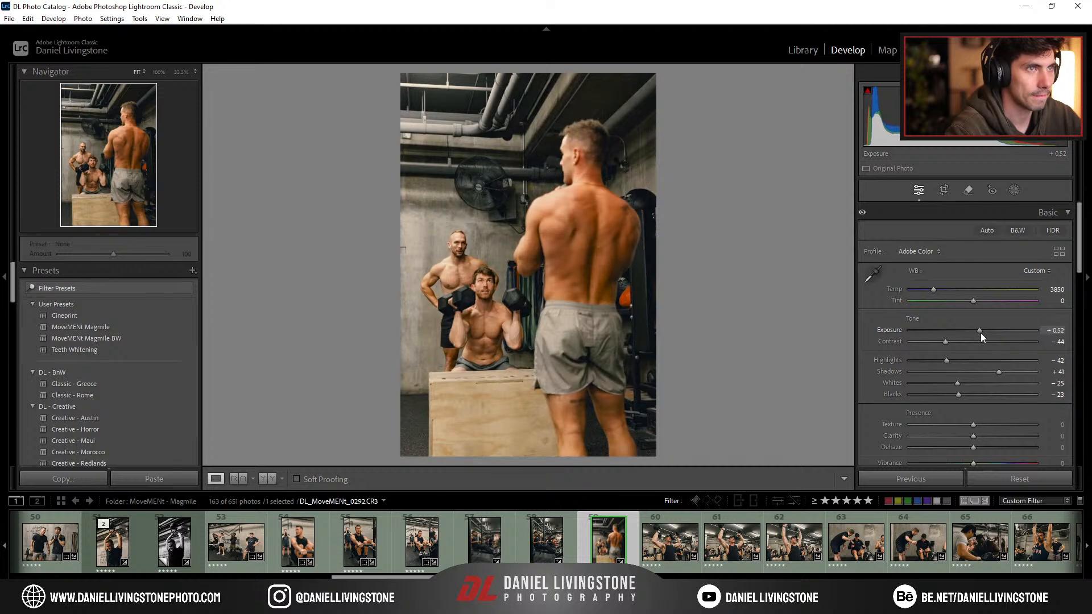
Step: Tighten the crop of the dumbbell press photo DL_MoveMENt_0304.CR3 and reposition the image within it
{"action": "left_click", "coordinate": [670, 540]}
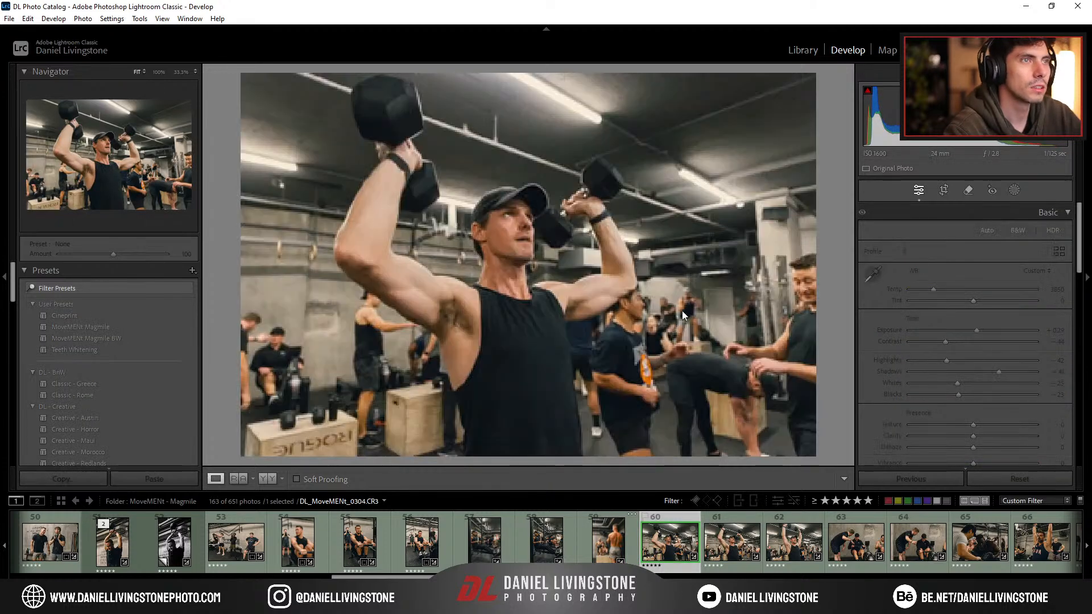
{"action": "key", "text": "r"}
{"action": "left_click_drag", "start_coordinate": [824, 265], "coordinate": [794, 278]}
{"action": "left_click_drag", "start_coordinate": [658, 291], "coordinate": [664, 300]}
{"action": "key", "text": "r"}
{"action": "key", "text": "r"}
{"action": "key", "text": "r"}
{"action": "scroll", "coordinate": [964, 349], "scroll_direction": "down", "scroll_amount": 10}
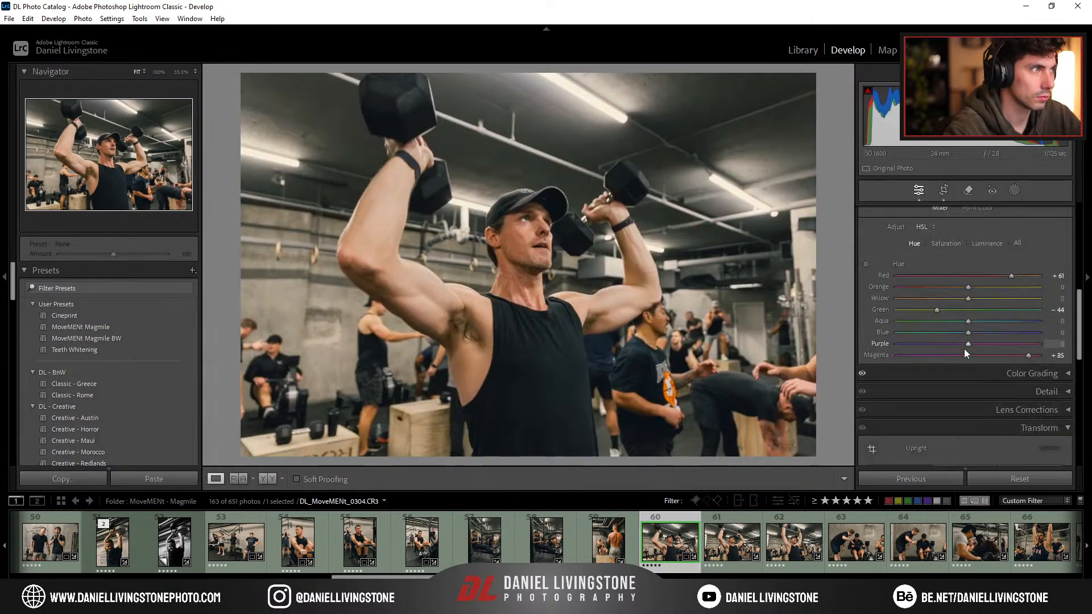
{"action": "left_click_drag", "start_coordinate": [974, 263], "coordinate": [970, 267]}
{"action": "double_click", "coordinate": [971, 266]}
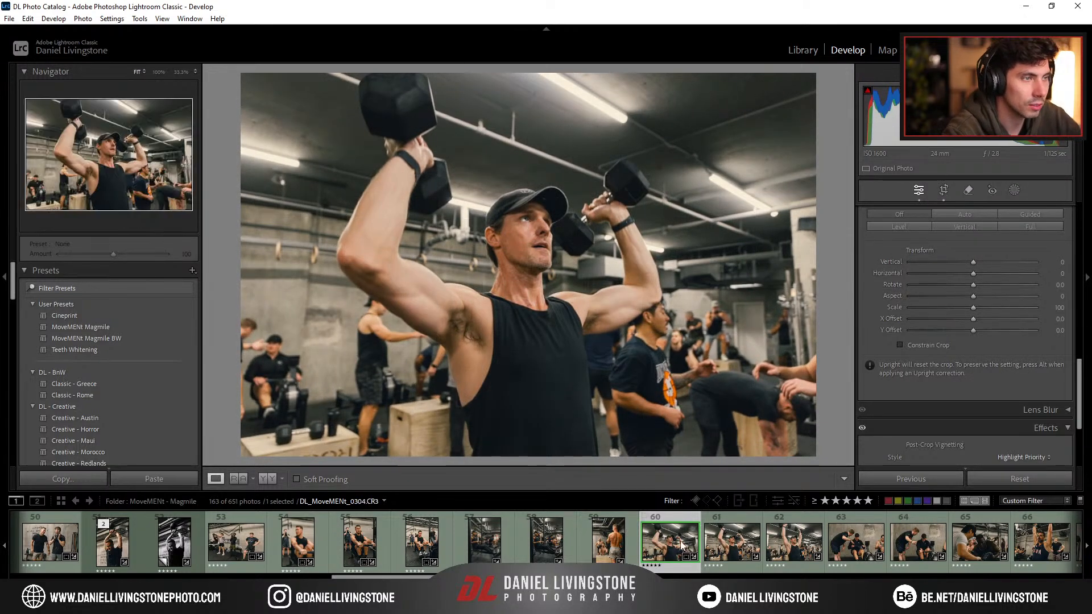
Step: Check the alignment of dumbbell photos DL_MoveMENt_0305.CR3 and DL_MoveMENt_0306.CR3 with the Crop tool, rotating the latter very slightly
{"action": "left_click", "coordinate": [743, 542]}
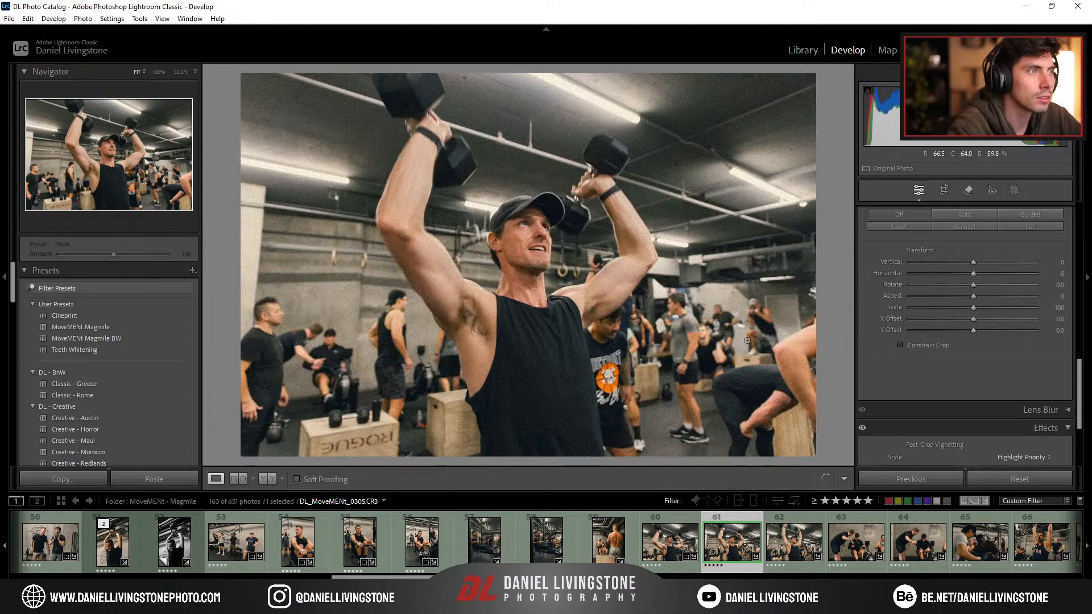
{"action": "key", "text": "r"}
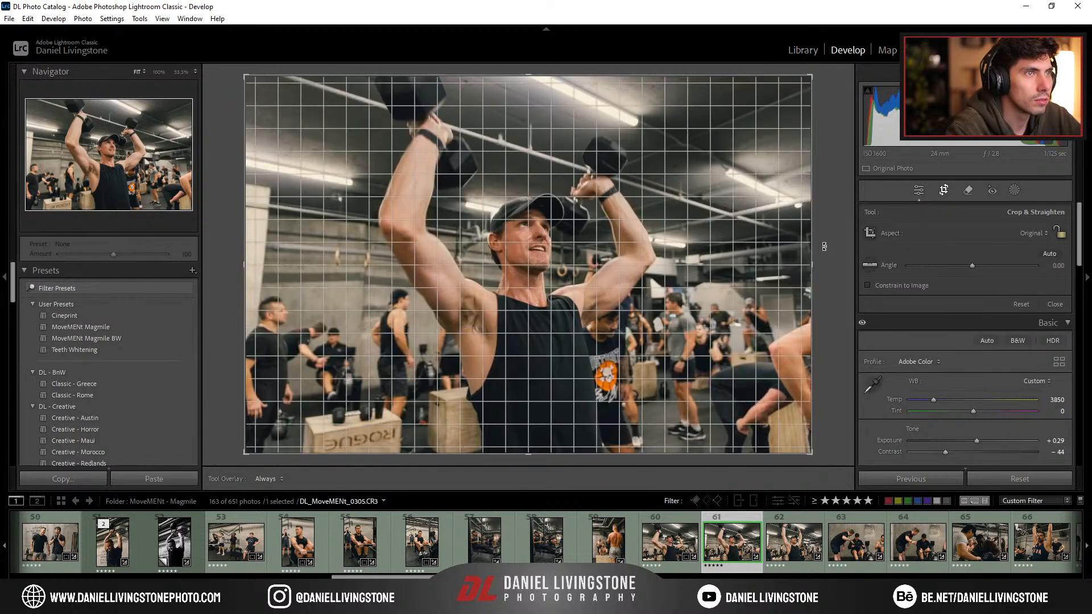
{"action": "key", "text": "r"}
{"action": "left_click", "coordinate": [778, 567]}
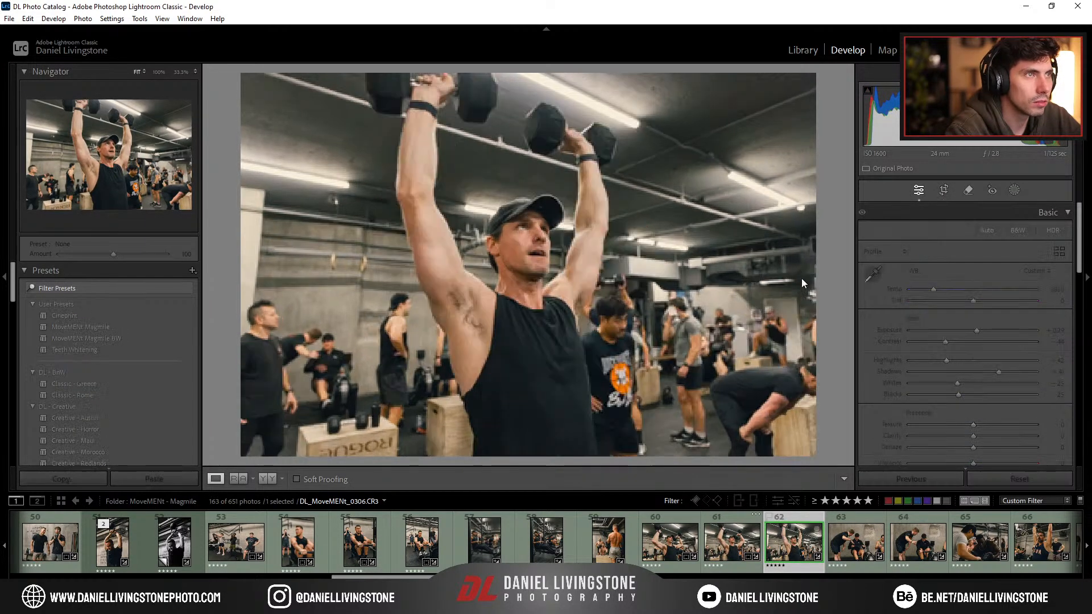
{"action": "key", "text": "r"}
{"action": "left_click_drag", "start_coordinate": [824, 268], "coordinate": [824, 270]}
Step: Set exposure of DL_MoveMENt_0308.CR3 to +0.88 and crop in on the coach and rower, trimming away the man sitting beside them
{"action": "left_click", "coordinate": [845, 549]}
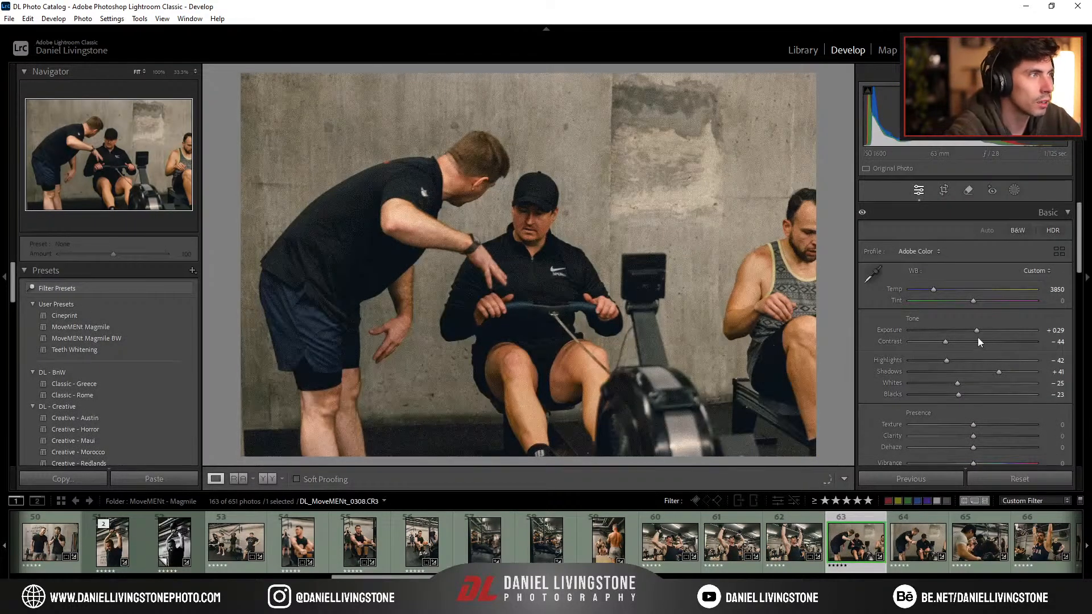
{"action": "left_click_drag", "start_coordinate": [984, 332], "coordinate": [985, 333]}
{"action": "key", "text": "r"}
{"action": "left_click_drag", "start_coordinate": [819, 256], "coordinate": [757, 259]}
{"action": "left_click_drag", "start_coordinate": [616, 265], "coordinate": [637, 270]}
{"action": "key", "text": "Return"}
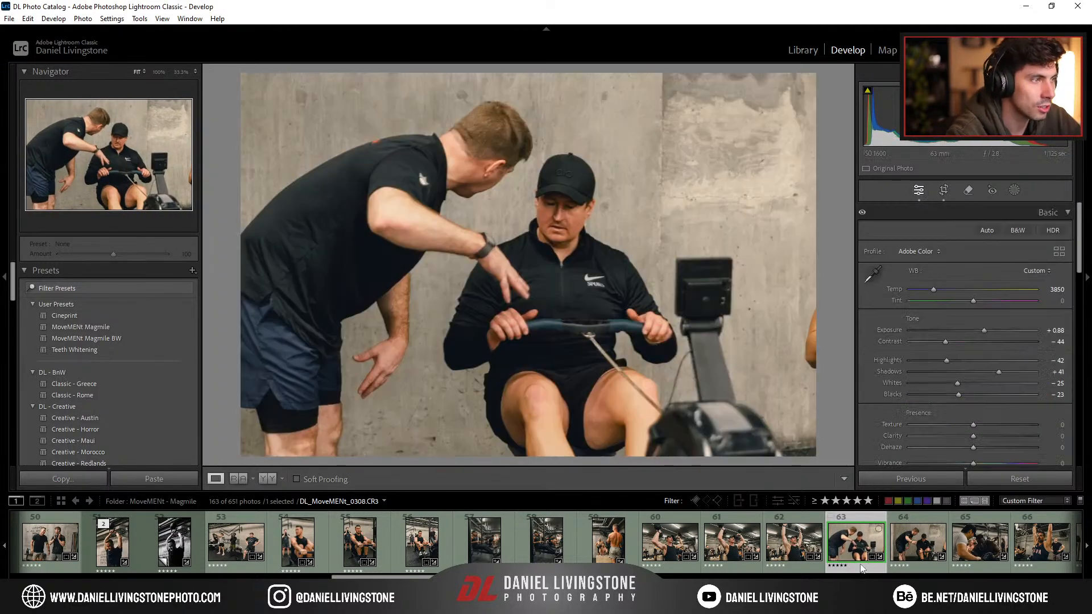
Step: Straighten DL_MoveMENt_0310.CR3 and crop in on the coach and rower, trimming away the man sitting beside them
{"action": "key", "text": "Right"}
{"action": "key", "text": "r"}
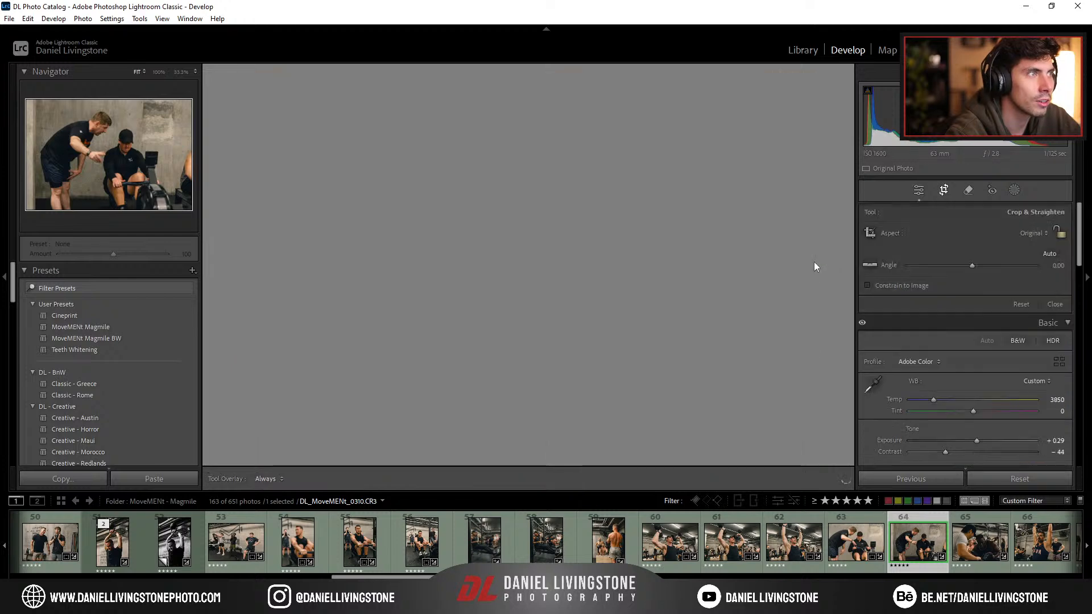
{"action": "left_click_drag", "start_coordinate": [791, 257], "coordinate": [818, 272]}
{"action": "key", "text": "a"}
{"action": "key", "text": "Return"}
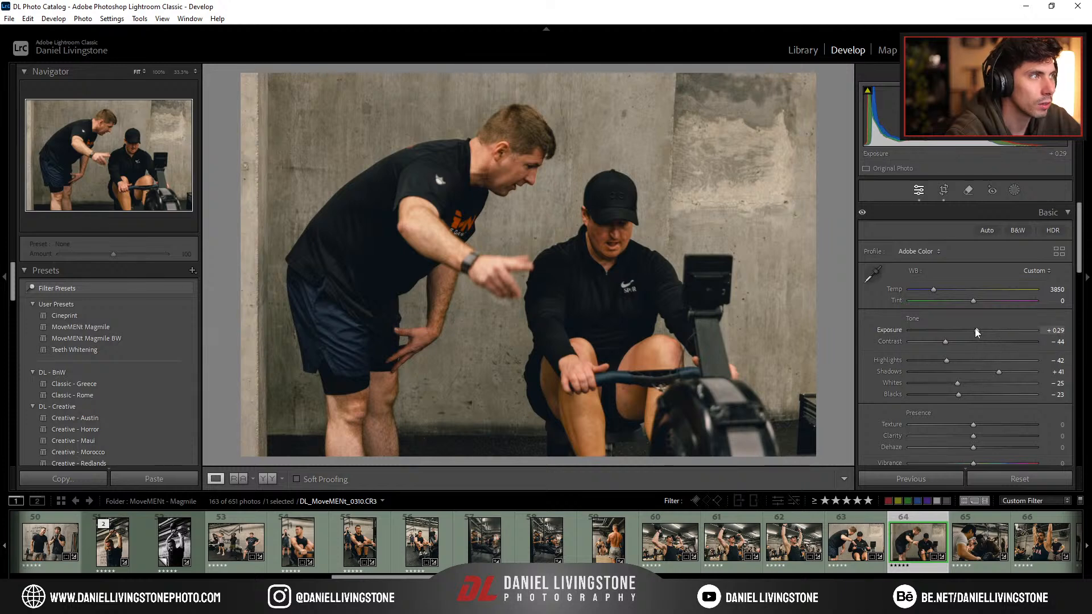
Step: Set exposure to +0.93, shadows to +66 and blacks to −1 on DL_MoveMENt_0314.CR3, the two men at the rowing monitor
{"action": "left_click", "coordinate": [968, 538]}
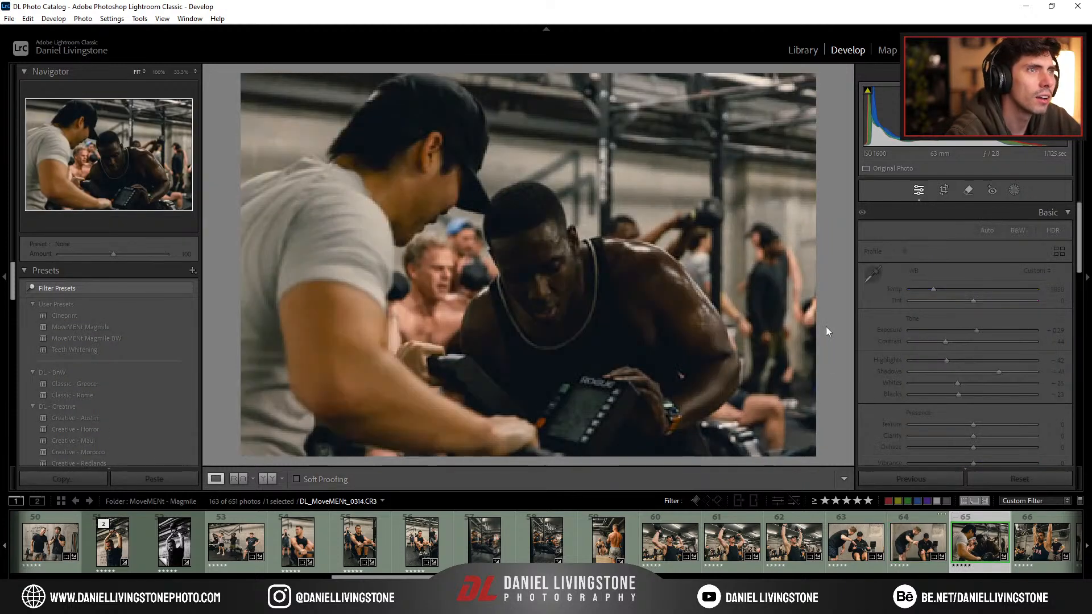
{"action": "left_click_drag", "start_coordinate": [979, 330], "coordinate": [986, 331]}
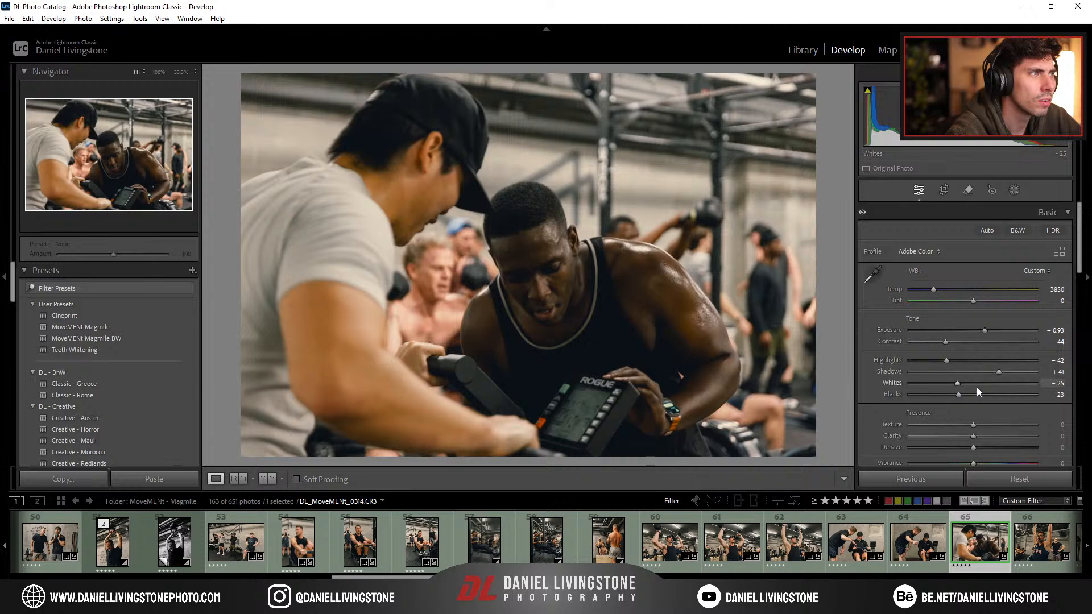
{"action": "left_click_drag", "start_coordinate": [1008, 373], "coordinate": [1016, 375]}
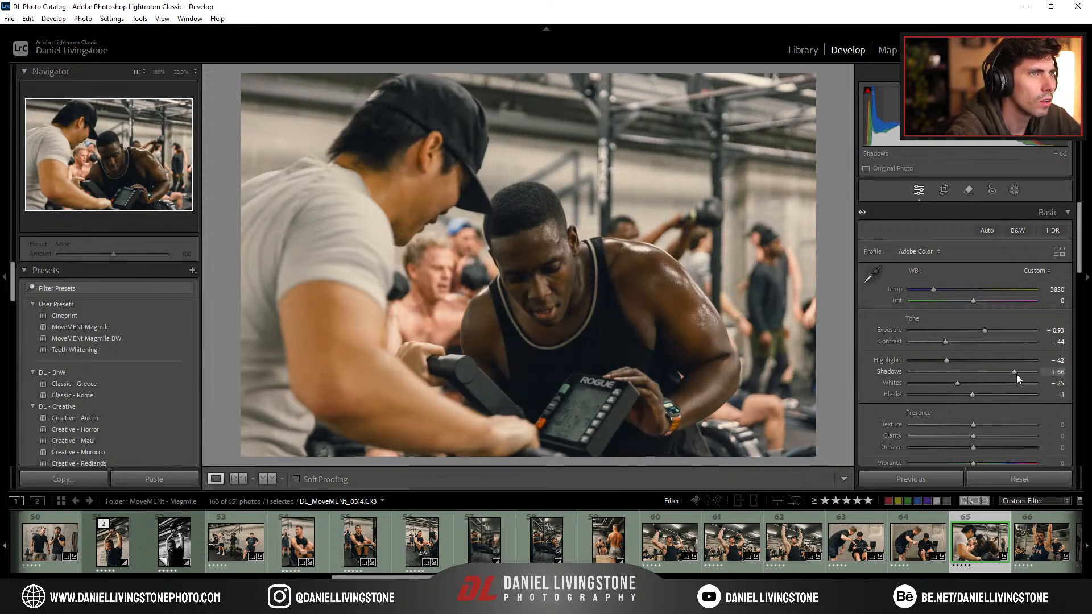
Step: Rotate and tighten the crop of DL_MoveMENt_0315.CR3, the man in the USA vest, and rate it three stars
{"action": "left_click", "coordinate": [1029, 548]}
{"action": "key", "text": "r"}
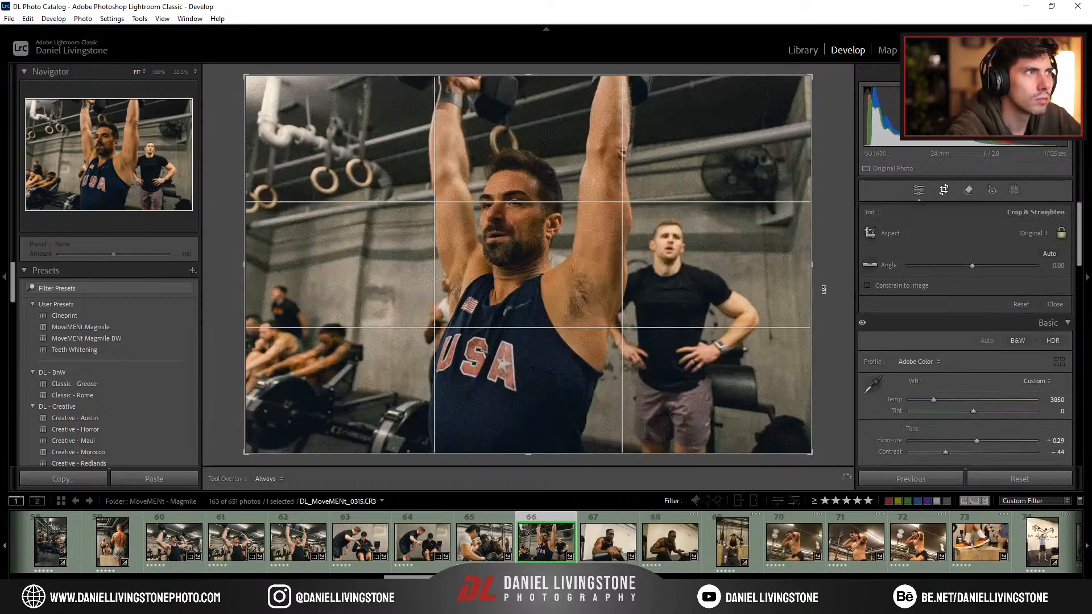
{"action": "key", "text": "r"}
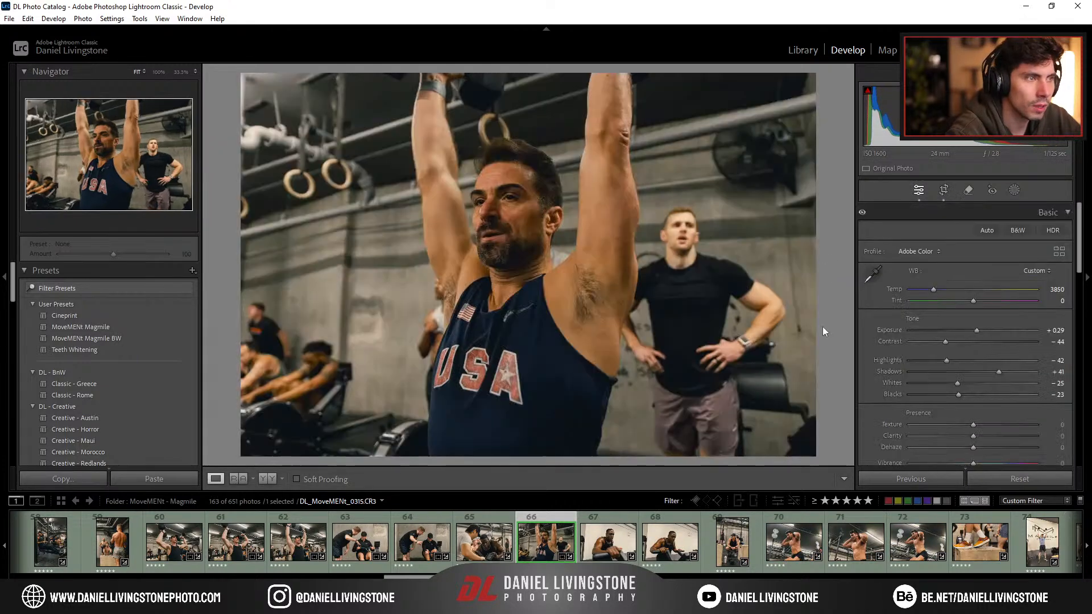
{"action": "key", "text": "3"}
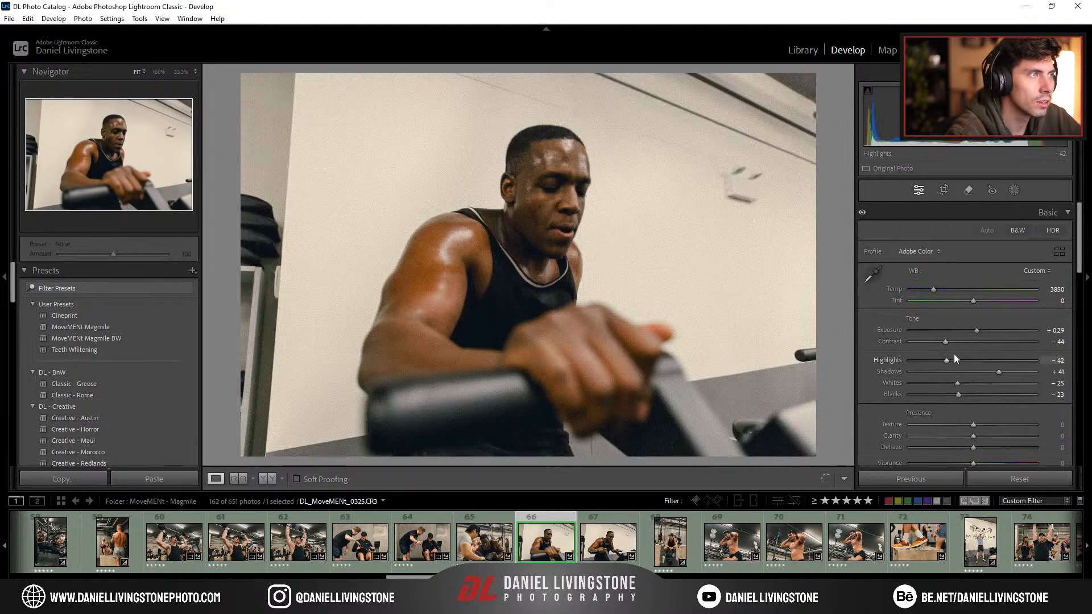
Step: Compare the exercise bike photos DL_MoveMENt_0325.CR3 and DL_MoveMENt_0328.CR3
{"action": "left_click", "coordinate": [602, 550]}
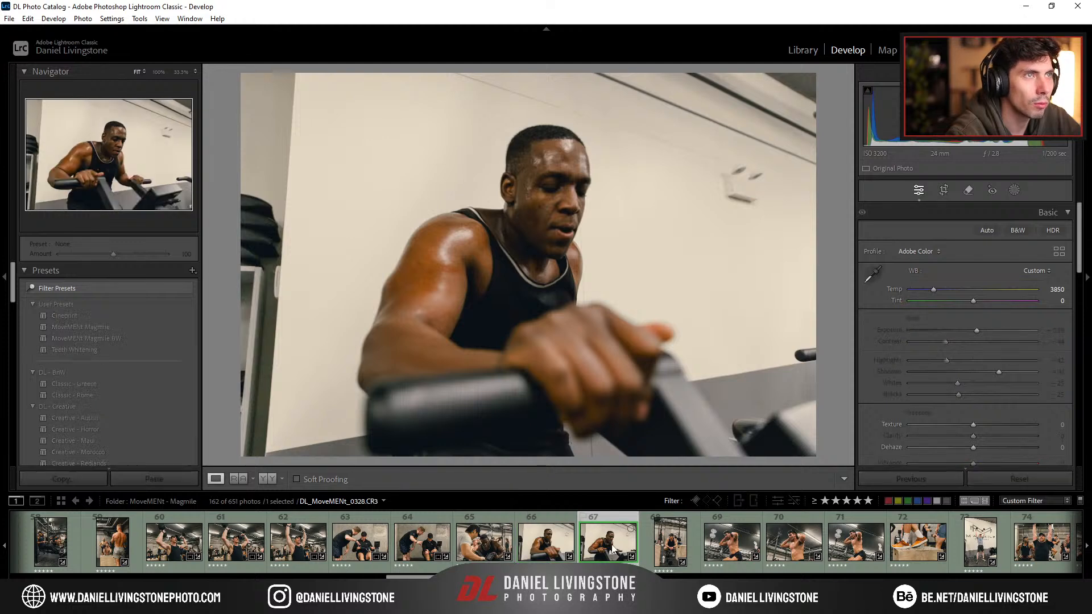
{"action": "left_click", "coordinate": [527, 547]}
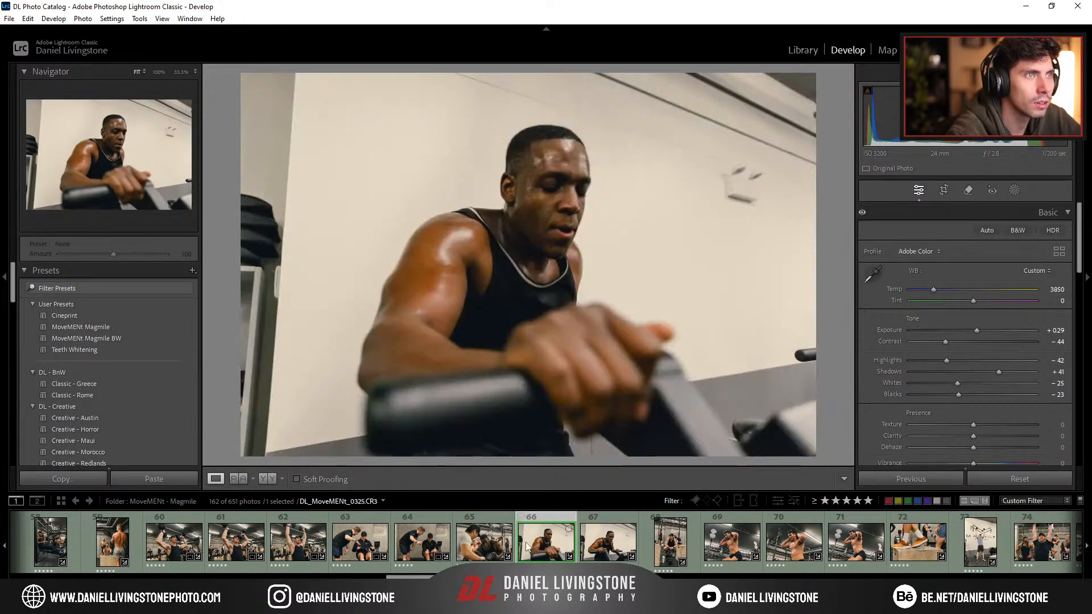
{"action": "left_click", "coordinate": [607, 544]}
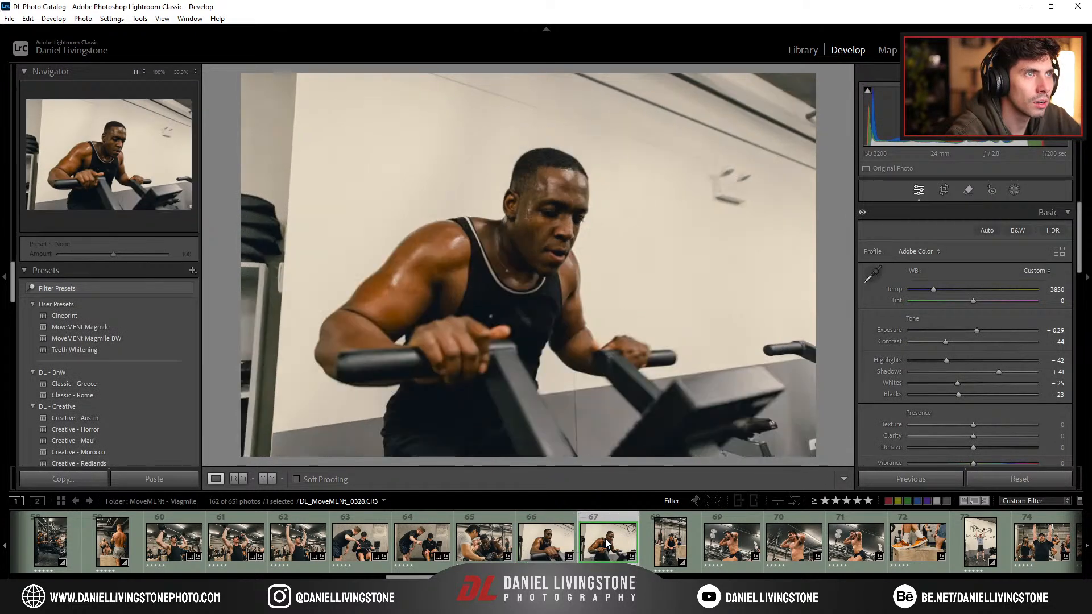
Step: Create a virtual copy of DL_MoveMENt_0325.CR3 and apply the MoveMENt Magmile BW preset to it
{"action": "left_click", "coordinate": [551, 545]}
{"action": "right_click", "coordinate": [547, 544]}
{"action": "left_click", "coordinate": [600, 398]}
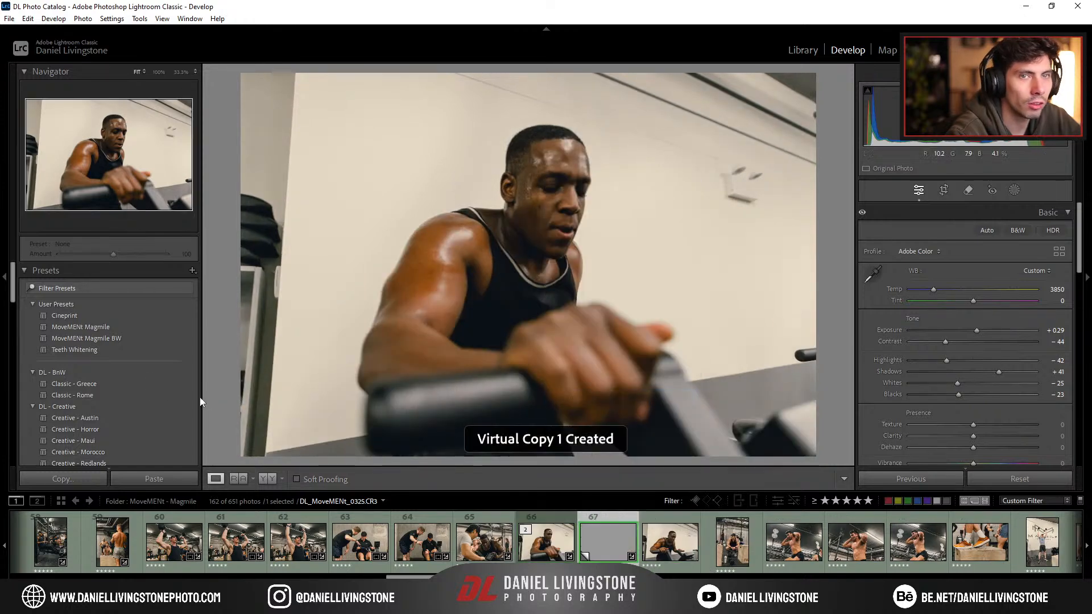
{"action": "left_click", "coordinate": [111, 338]}
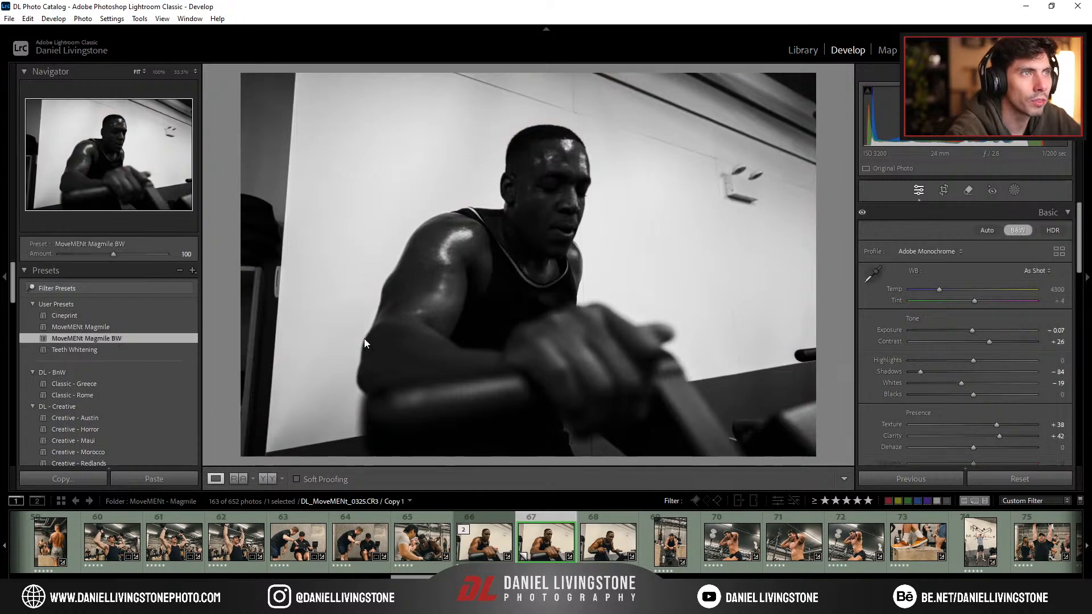
Step: Brighten the black-and-white copy of DL_MoveMENt_0325.CR3 by setting exposure to +0.93 and shadows to −27
{"action": "left_click_drag", "start_coordinate": [975, 332], "coordinate": [986, 333]}
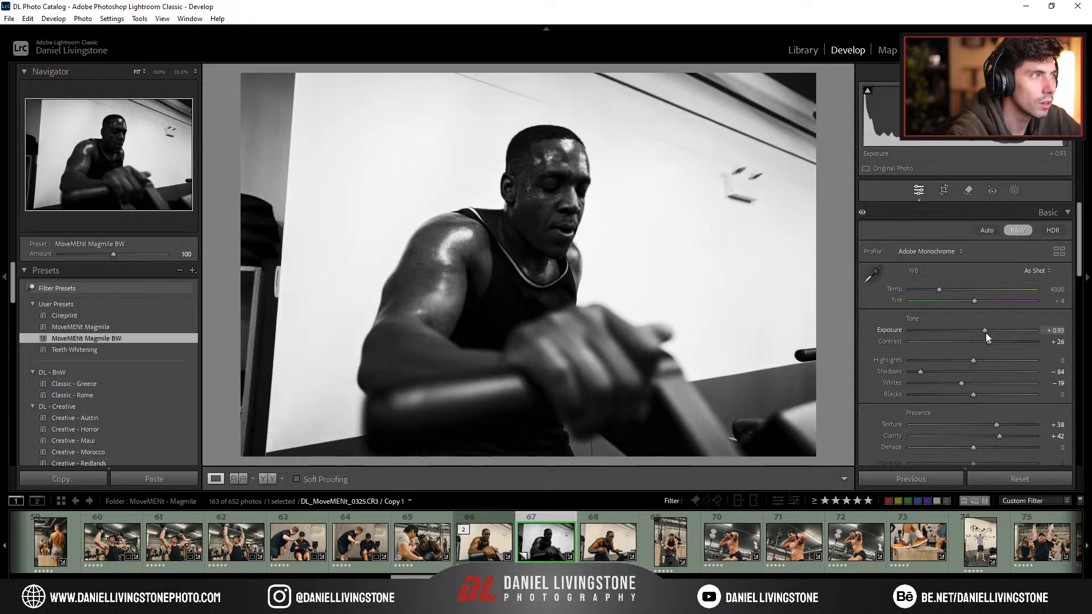
{"action": "left_click_drag", "start_coordinate": [916, 373], "coordinate": [956, 373]}
{"action": "scroll", "coordinate": [934, 410], "scroll_direction": "down", "scroll_amount": 3}
{"action": "left_click_drag", "start_coordinate": [975, 425], "coordinate": [995, 415]}
{"action": "scroll", "coordinate": [933, 341], "scroll_direction": "up", "scroll_amount": 3}
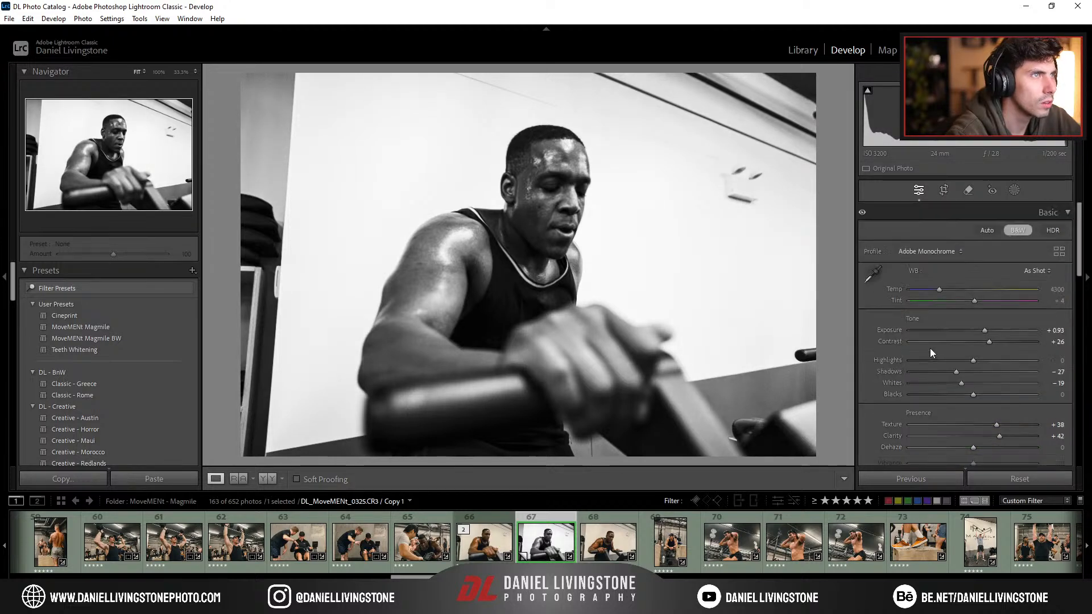
Step: Add an inverted subject mask to the black-and-white bike copy with exposure 0.38, contrast −48, highlights −57 and shadows −10
{"action": "left_click", "coordinate": [1012, 191]}
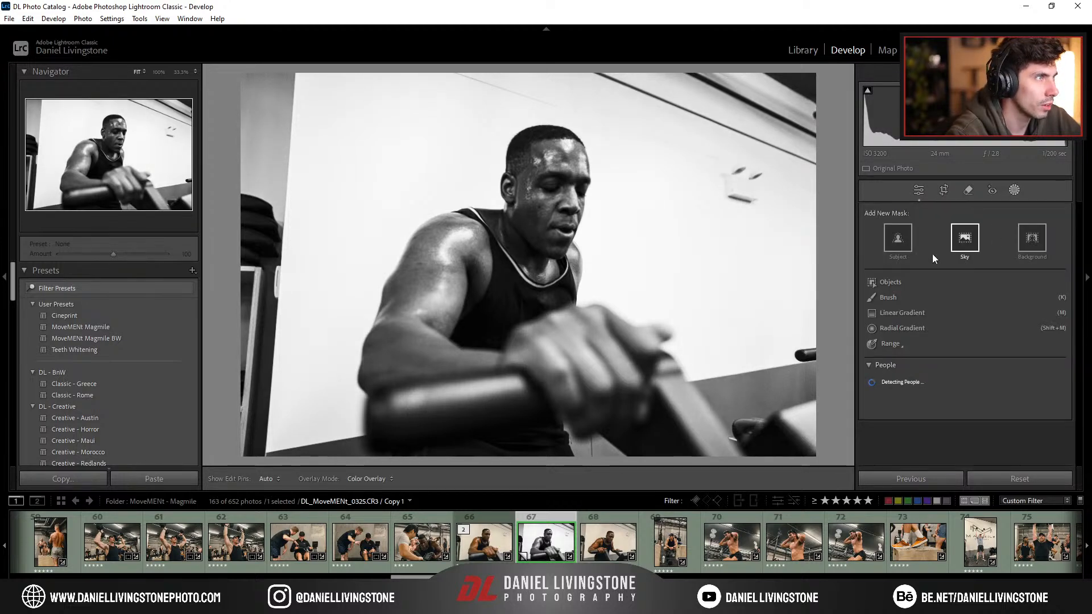
{"action": "left_click", "coordinate": [899, 242]}
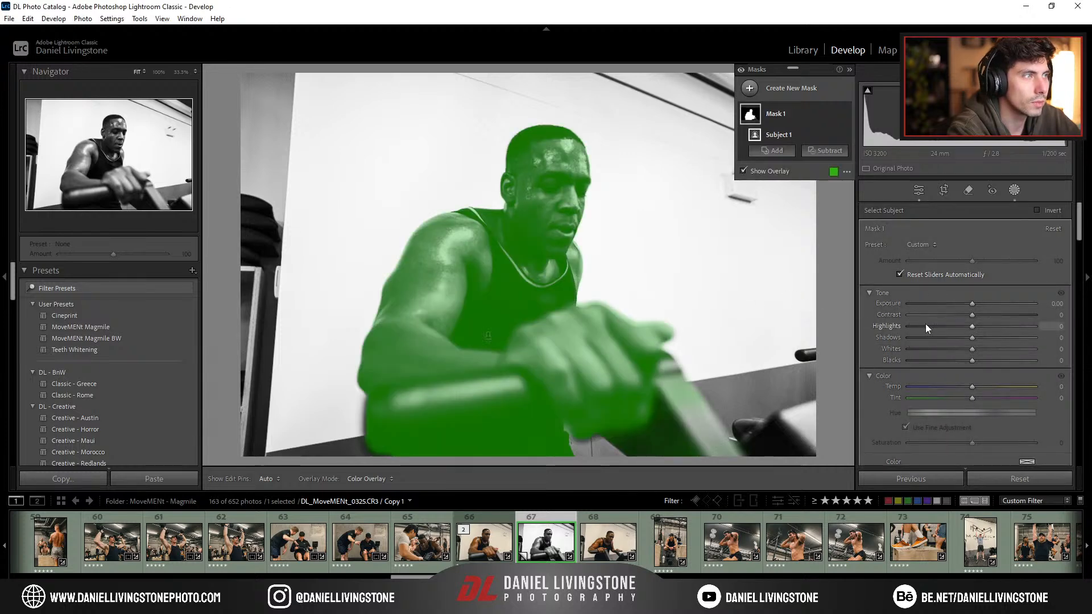
{"action": "left_click_drag", "start_coordinate": [971, 304], "coordinate": [937, 326]}
{"action": "double_click", "coordinate": [961, 302]}
{"action": "left_click_drag", "start_coordinate": [972, 348], "coordinate": [978, 305]}
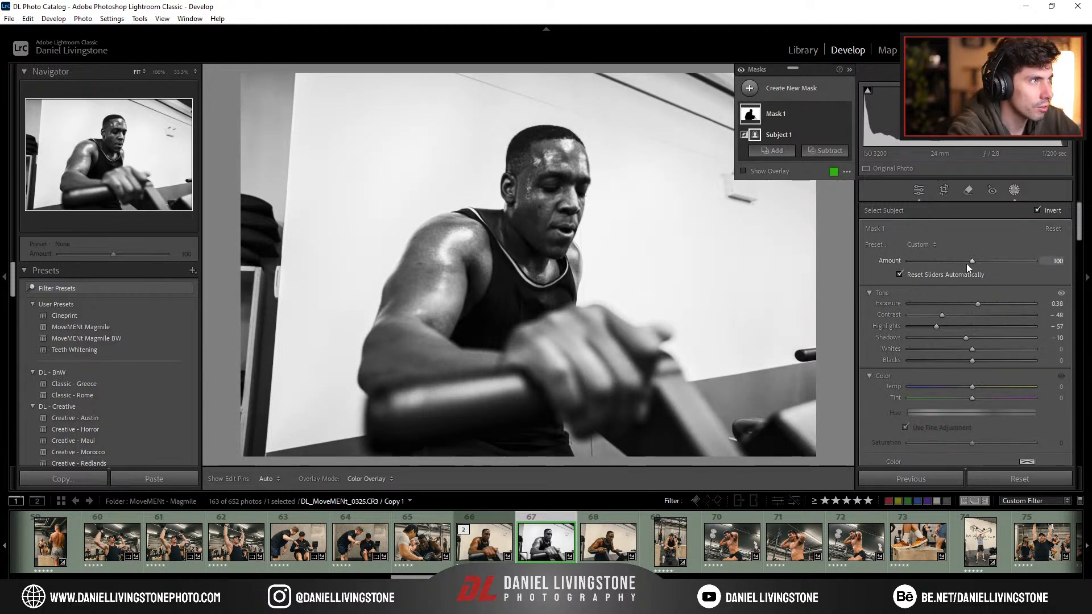
{"action": "scroll", "coordinate": [952, 356], "scroll_direction": "down", "scroll_amount": 5}
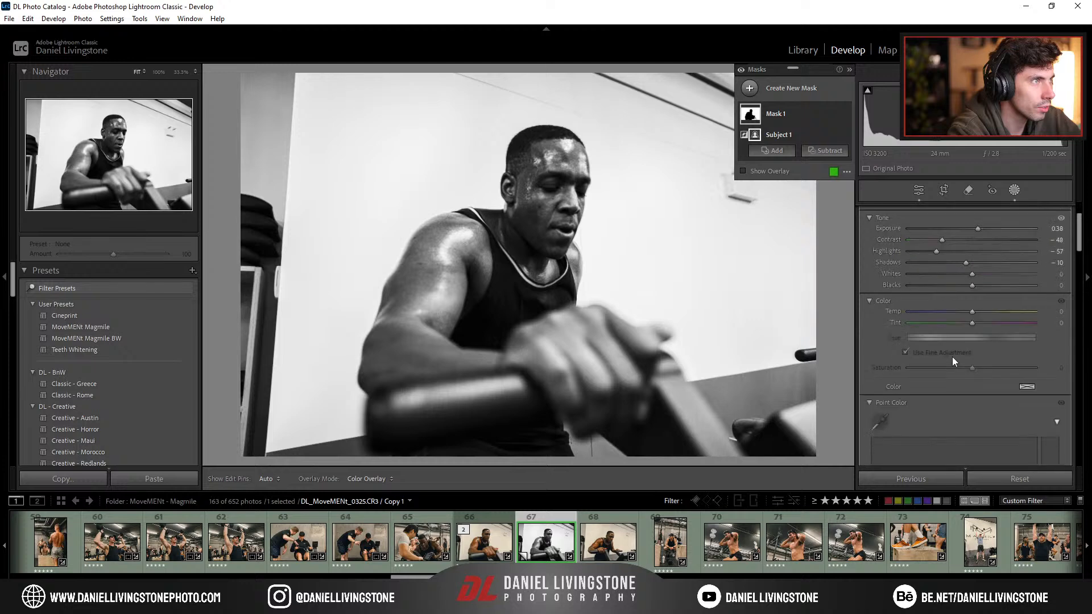
{"action": "scroll", "coordinate": [952, 357], "scroll_direction": "down", "scroll_amount": 5}
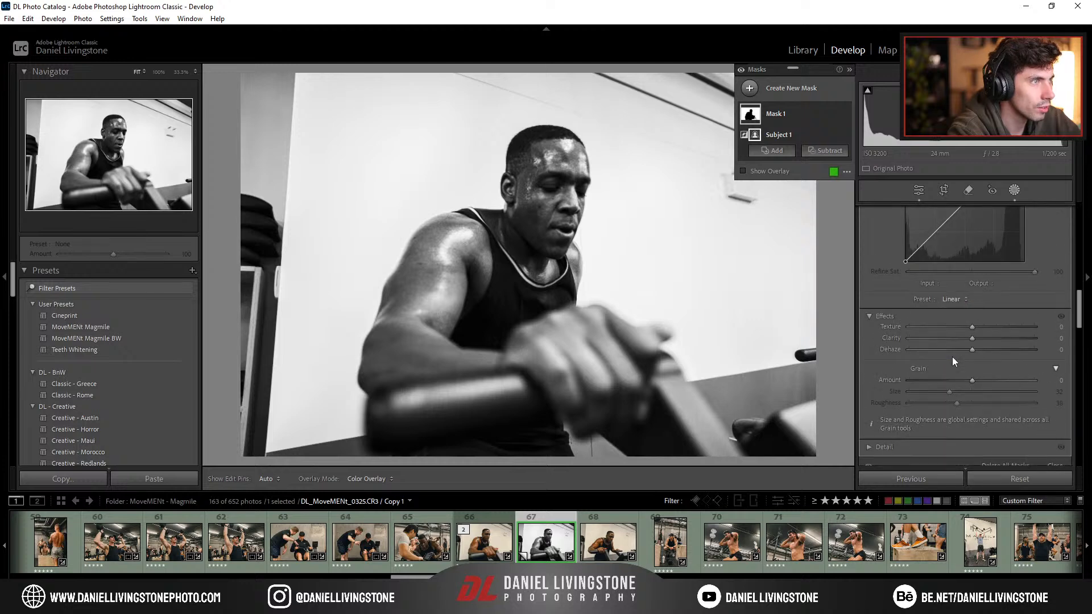
{"action": "scroll", "coordinate": [952, 356], "scroll_direction": "down", "scroll_amount": 5}
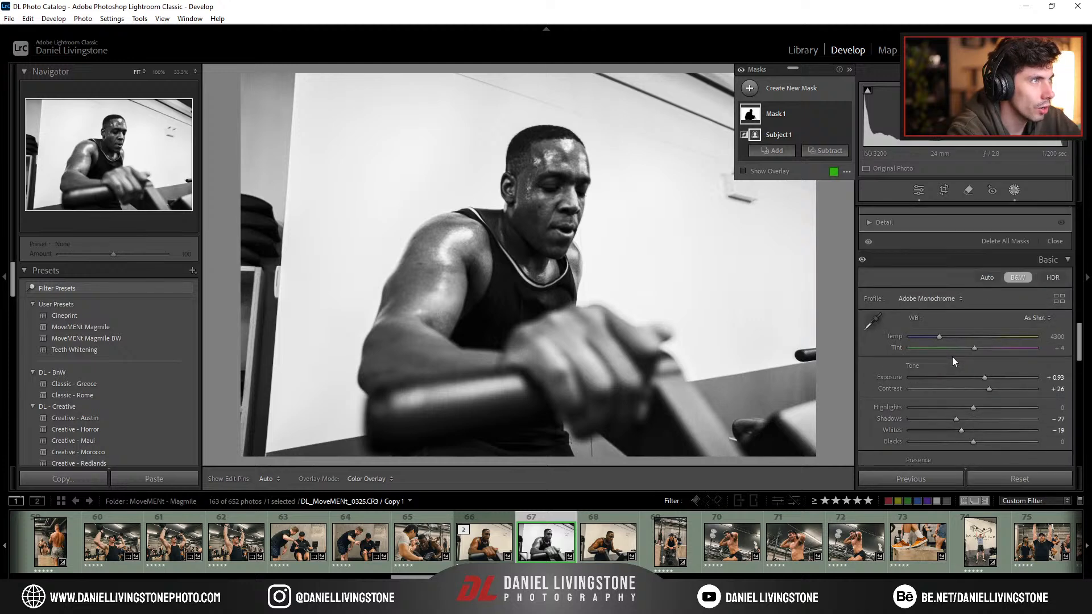
{"action": "scroll", "coordinate": [952, 357], "scroll_direction": "up", "scroll_amount": 10}
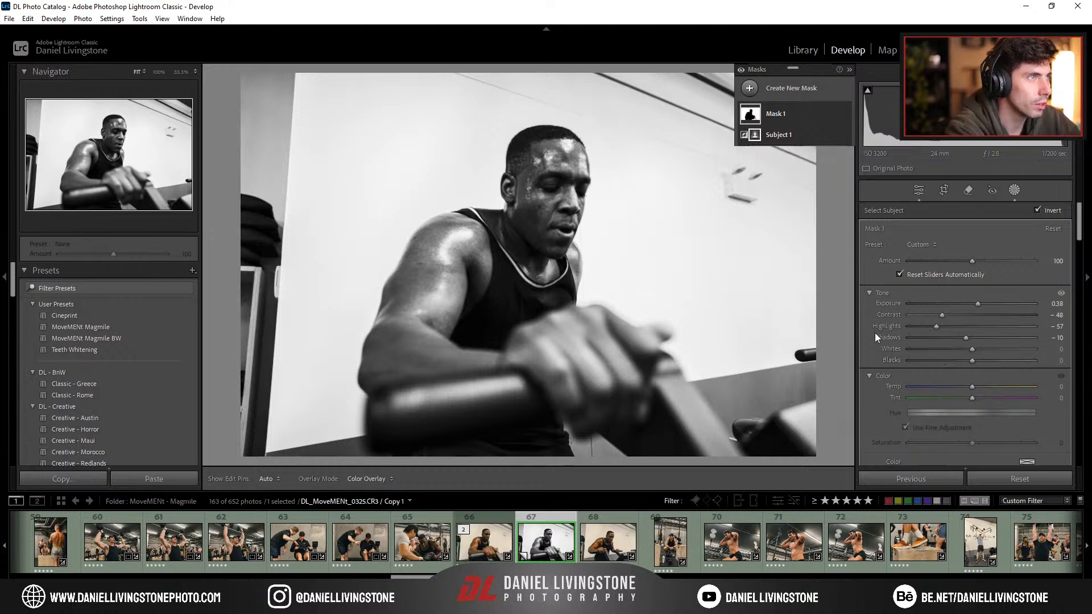
{"action": "key", "text": "Escape"}
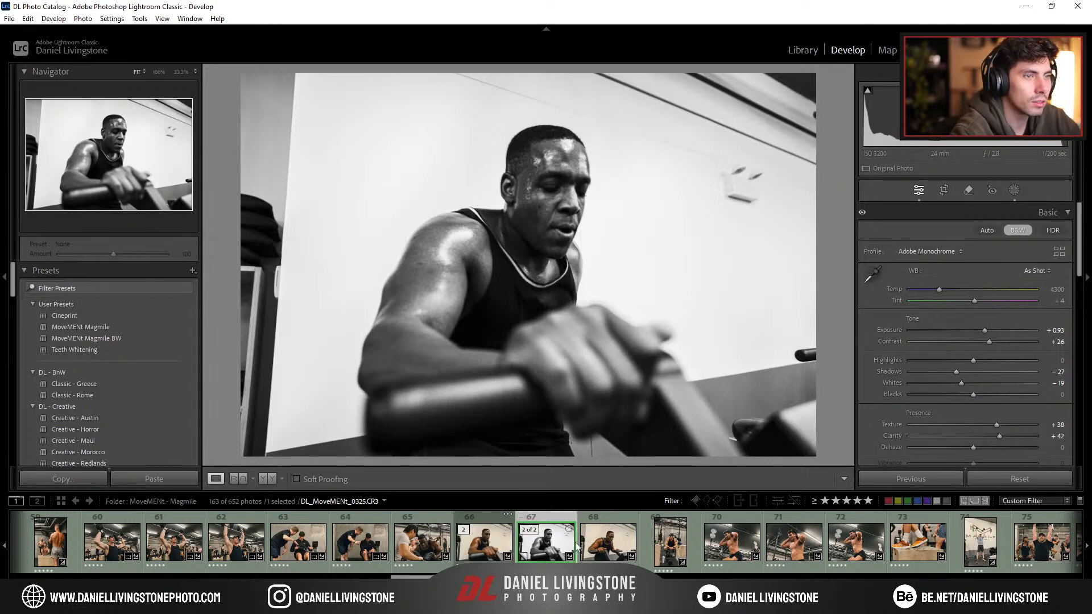
Step: Straighten the portrait photo DL_MoveMENt_0334.CR3 of the man squatting between the wooden boxes
{"action": "left_click", "coordinate": [659, 545]}
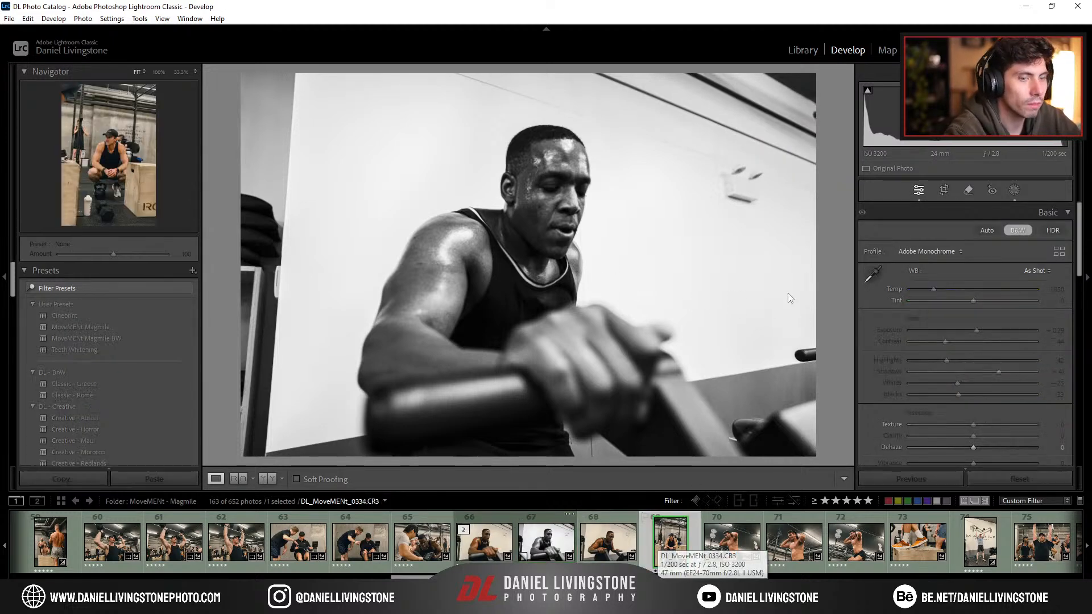
{"action": "key", "text": "r"}
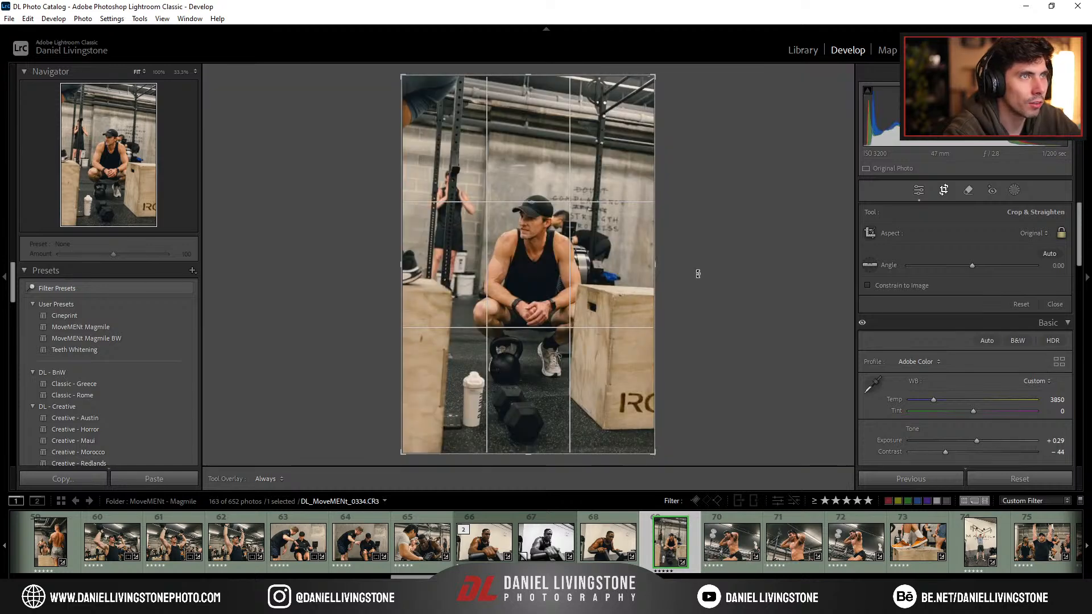
{"action": "mouse_move", "coordinate": [699, 273]}
{"action": "left_mouse_down"}
{"action": "mouse_move", "coordinate": [695, 260]}
{"action": "mouse_move", "coordinate": [719, 273]}
{"action": "left_mouse_up"}
{"action": "key", "text": "r"}
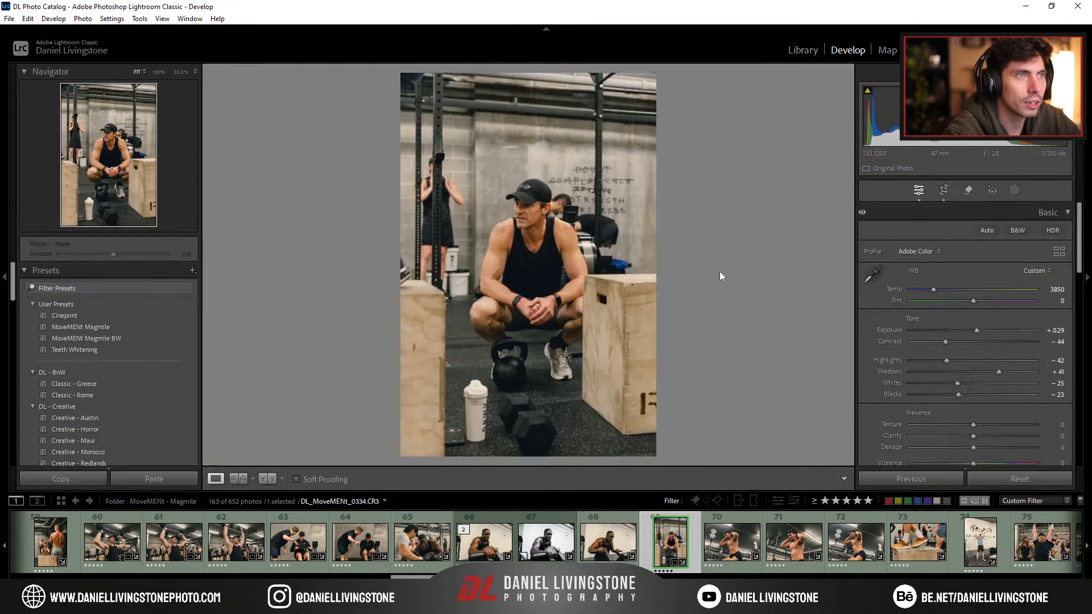
Step: Crop DL_MoveMENt_0336.CR3 in from its top edge and compare the similar shirtless shots DL_MoveMENt_0342.CR3 and DL_MoveMENt_0344.CR3
{"action": "left_click", "coordinate": [719, 537]}
{"action": "key", "text": "r"}
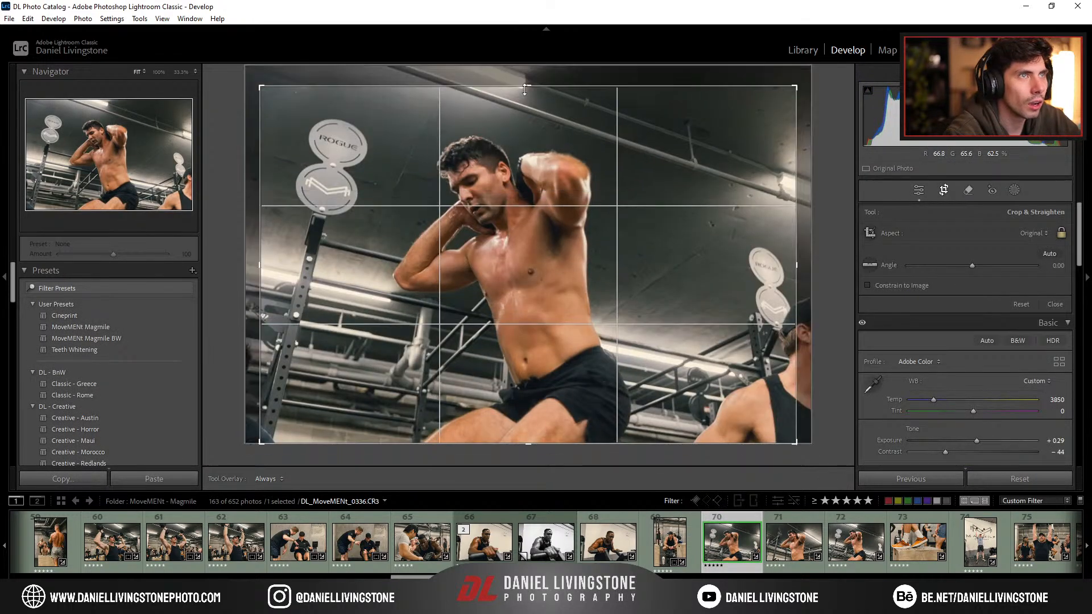
{"action": "left_click", "coordinate": [786, 540]}
{"action": "key", "text": "r"}
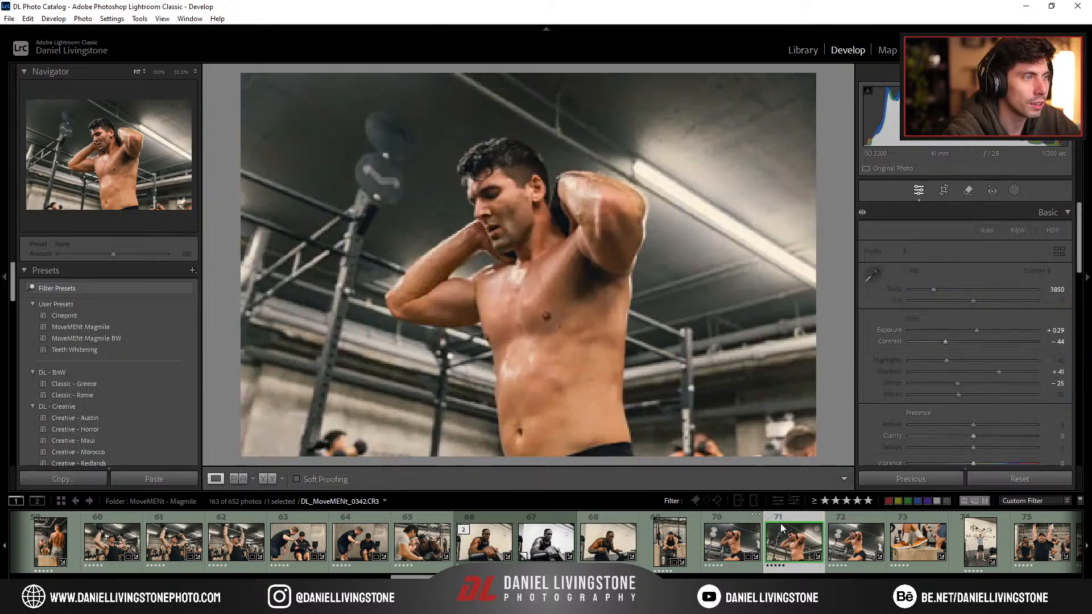
{"action": "left_click", "coordinate": [858, 546]}
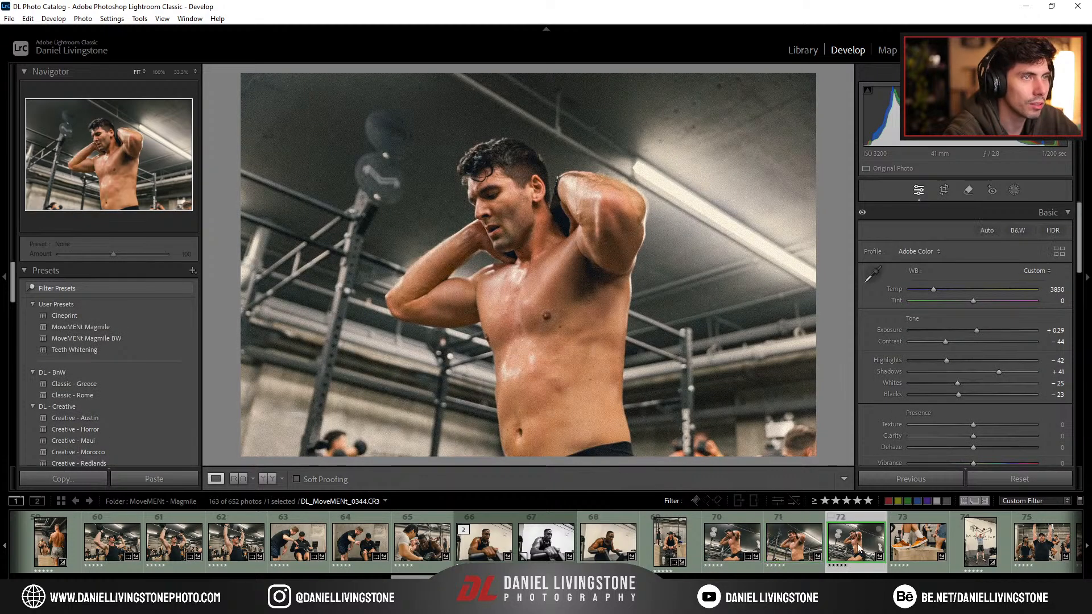
Step: Create a virtual copy of DL_MoveMENt_0342.CR3, apply the MoveMENt Magmile BW preset and set its exposure to +0.25
{"action": "left_click", "coordinate": [798, 548]}
{"action": "right_click", "coordinate": [797, 548]}
{"action": "left_click", "coordinate": [854, 404]}
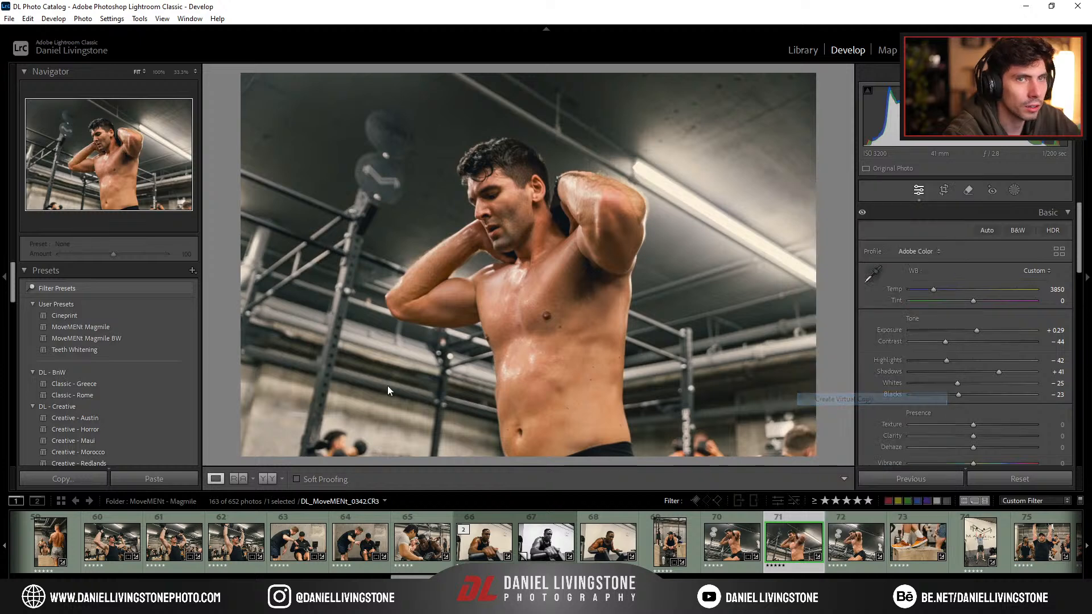
{"action": "left_click", "coordinate": [115, 338]}
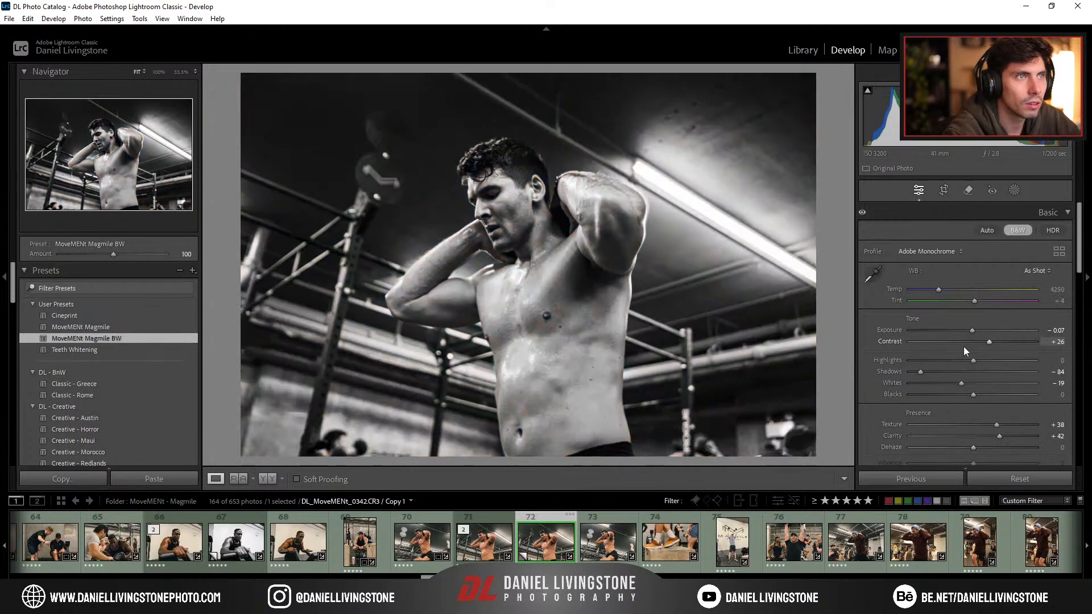
{"action": "left_click_drag", "start_coordinate": [973, 330], "coordinate": [977, 331]}
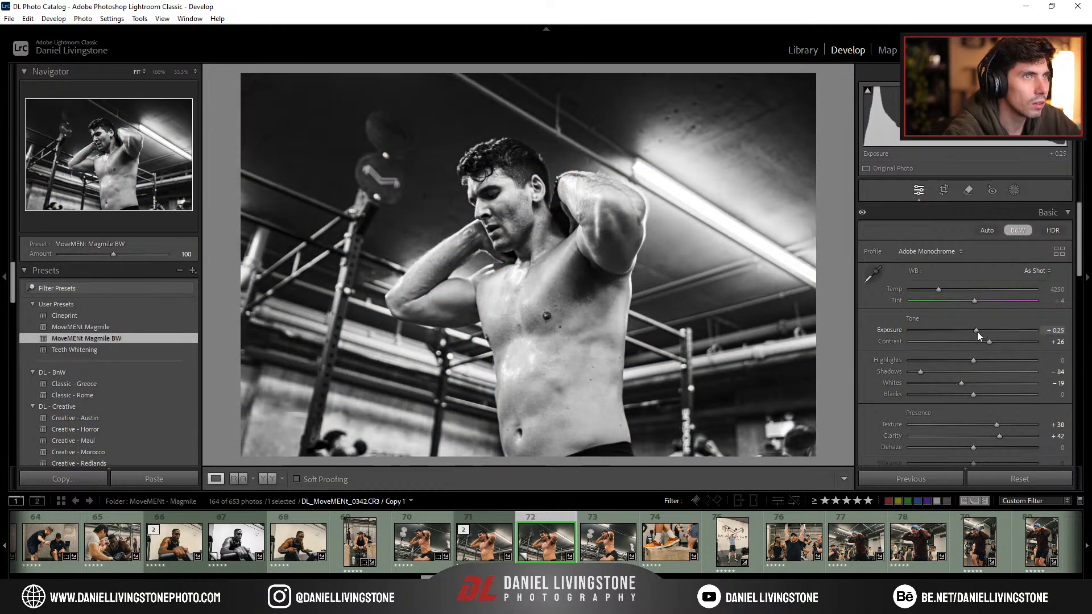
Step: Crop DL_MoveMENt_0348.CR3 in on the orange shoes, trimming away the legs of the person beside the box
{"action": "left_click", "coordinate": [674, 544]}
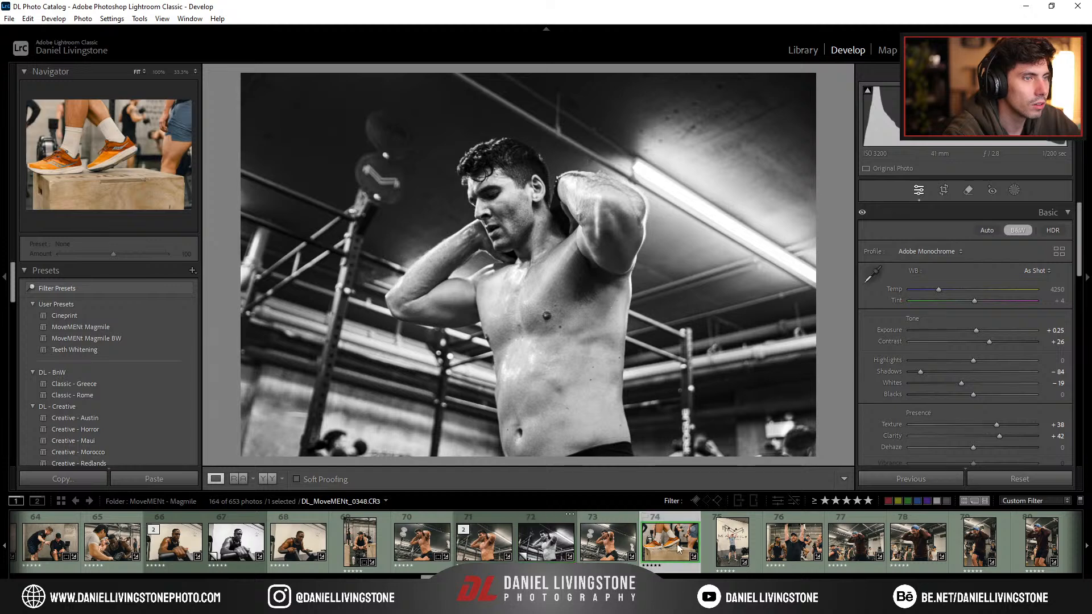
{"action": "key", "text": "r"}
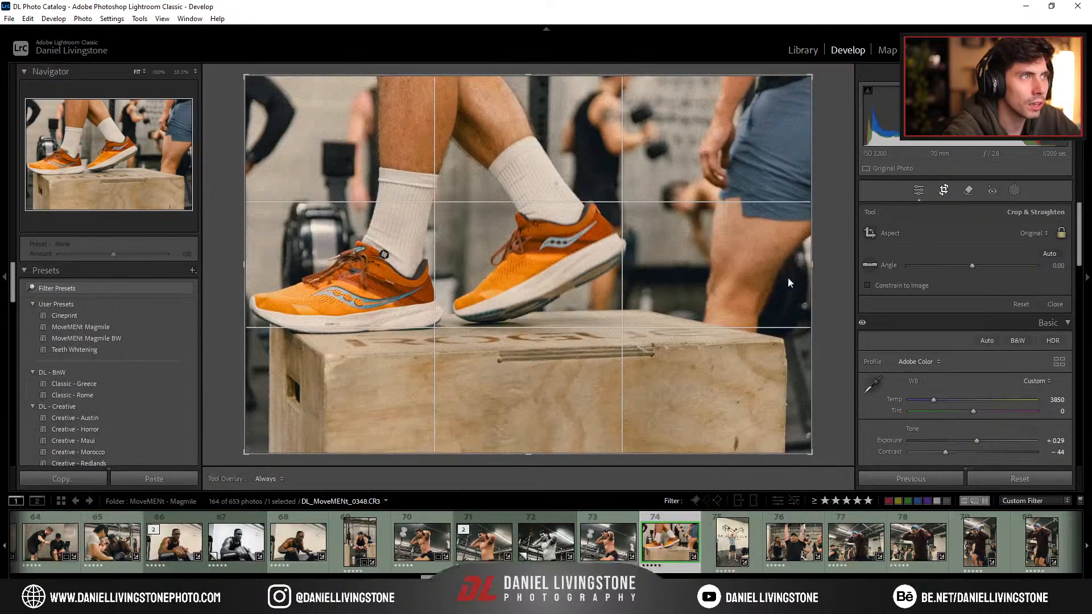
{"action": "left_click_drag", "start_coordinate": [812, 265], "coordinate": [745, 267]}
{"action": "left_click_drag", "start_coordinate": [677, 283], "coordinate": [684, 302]}
{"action": "key", "text": "Return"}
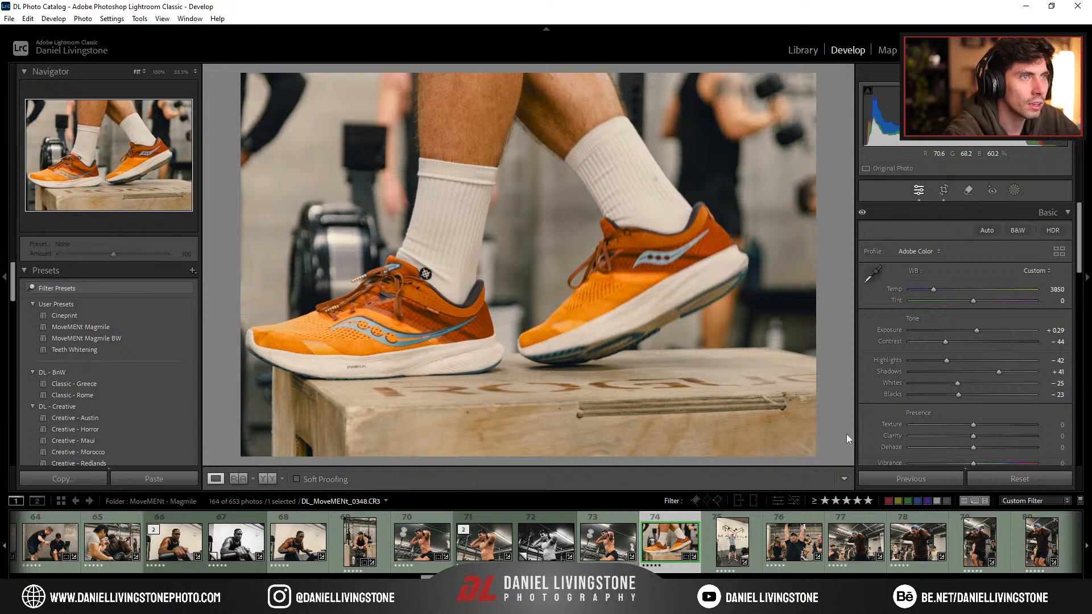
Step: Return to the orange-shoe close-up DL_MoveMENt_0348.CR3 after viewing the next photo and rate it four stars
{"action": "left_click", "coordinate": [733, 569]}
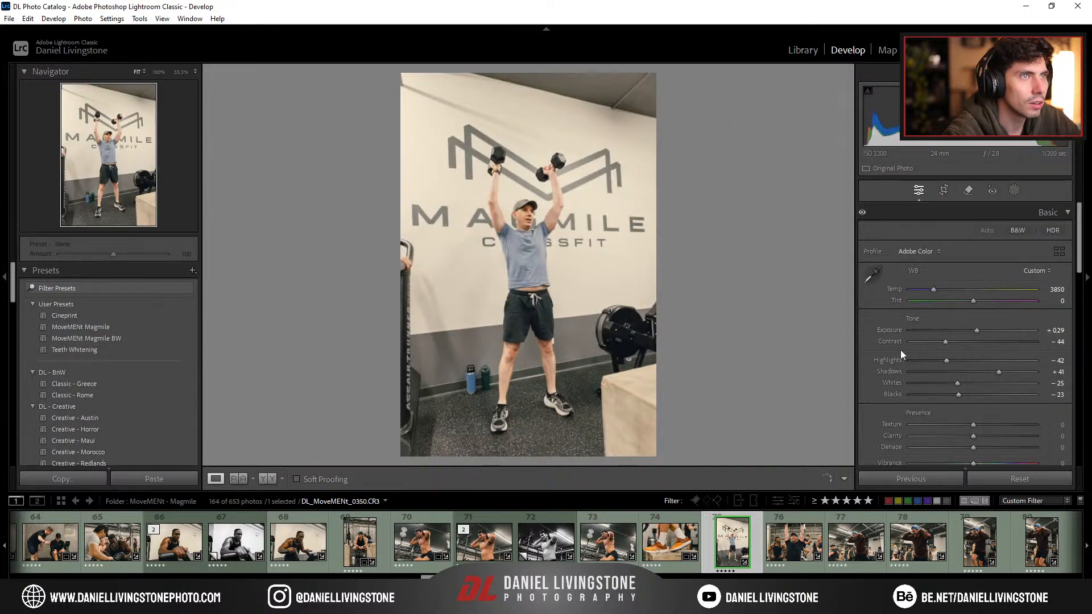
{"action": "left_click", "coordinate": [665, 548]}
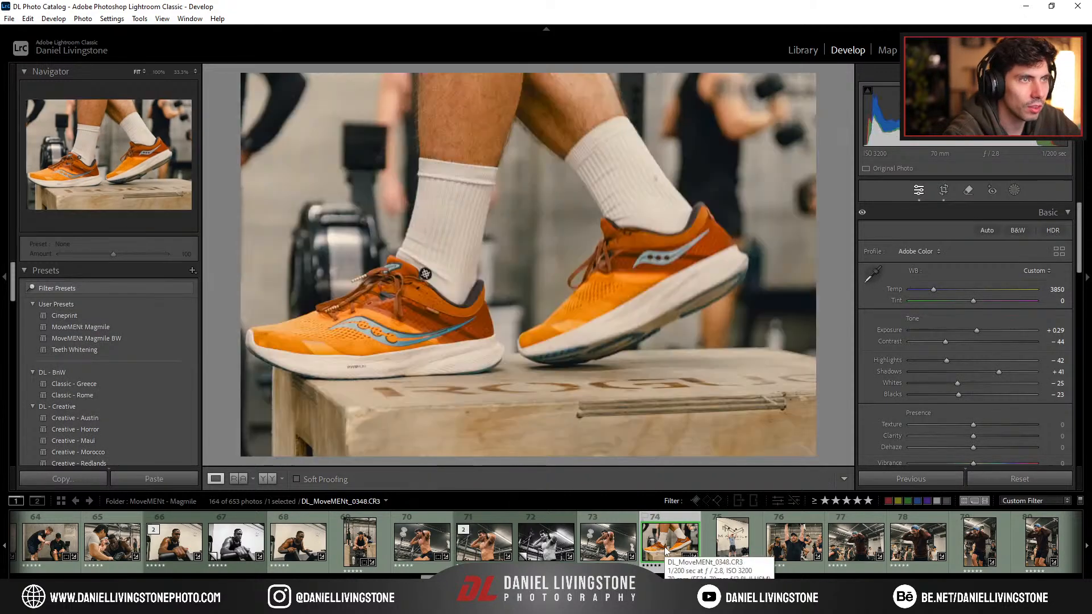
{"action": "key", "text": "4"}
Step: Straighten the dumbbell-press portrait DL_MoveMENt_0350.CR3 and set its exposure to -0.16 and contrast to -29
{"action": "key", "text": "r"}
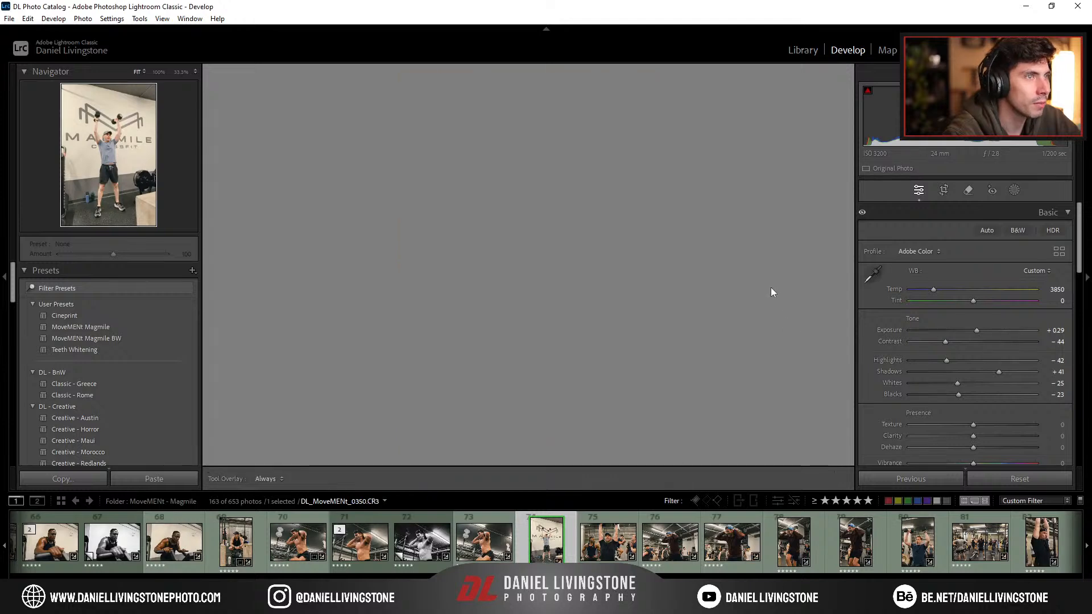
{"action": "key", "text": "Return"}
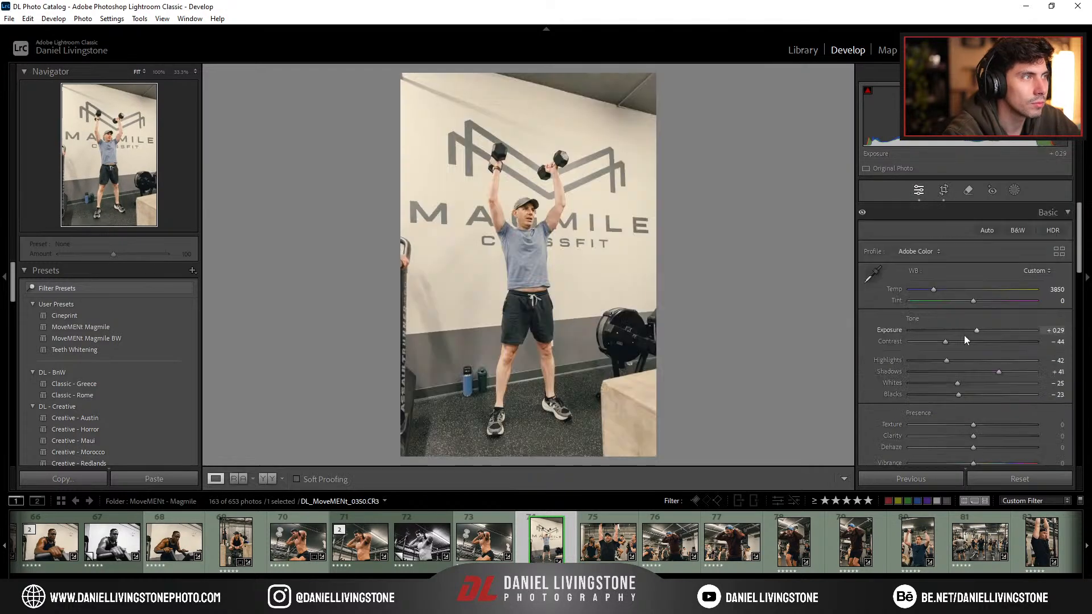
{"action": "left_click_drag", "start_coordinate": [978, 330], "coordinate": [971, 330]}
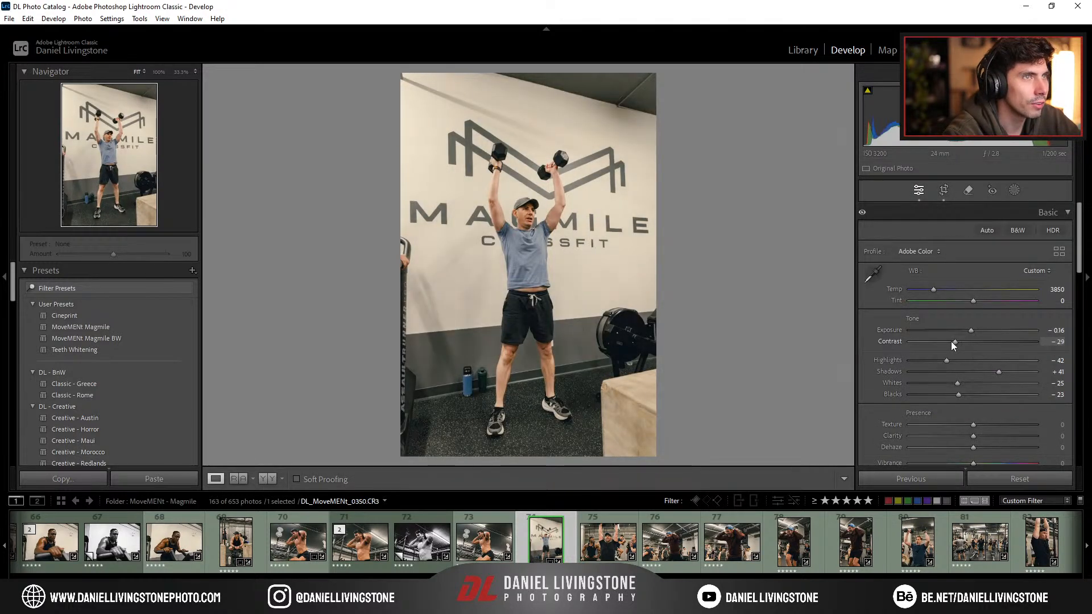
{"action": "left_click_drag", "start_coordinate": [987, 376], "coordinate": [976, 332]}
{"action": "key", "text": "r"}
Step: Set the exposure of DL_MoveMENt_0354.CR3, the man in the black cap pressing dumbbells, to +0.61
{"action": "key", "text": "Right"}
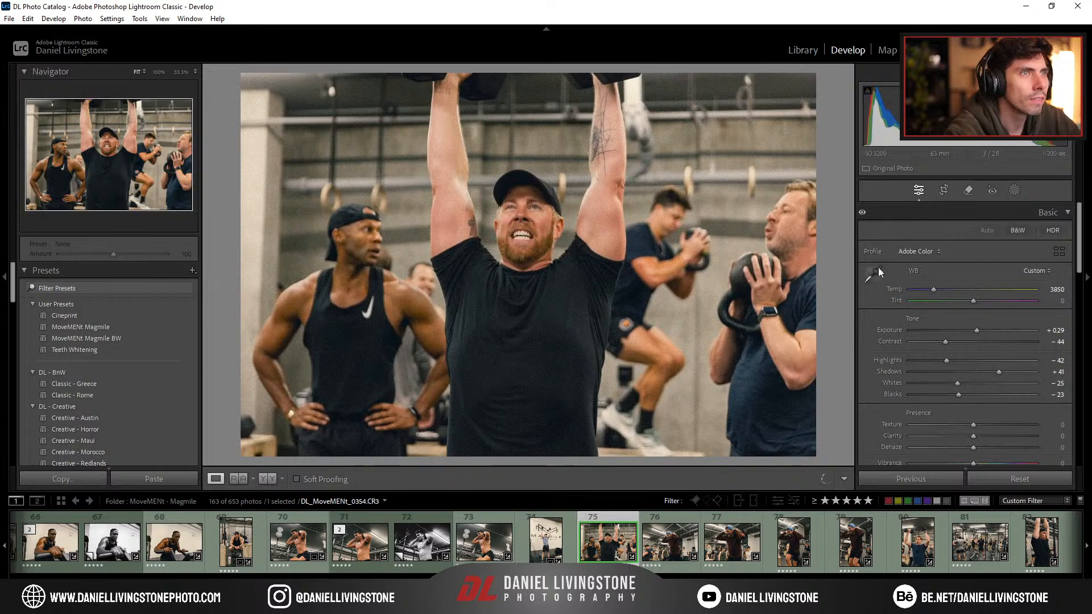
{"action": "left_click_drag", "start_coordinate": [979, 329], "coordinate": [981, 329]}
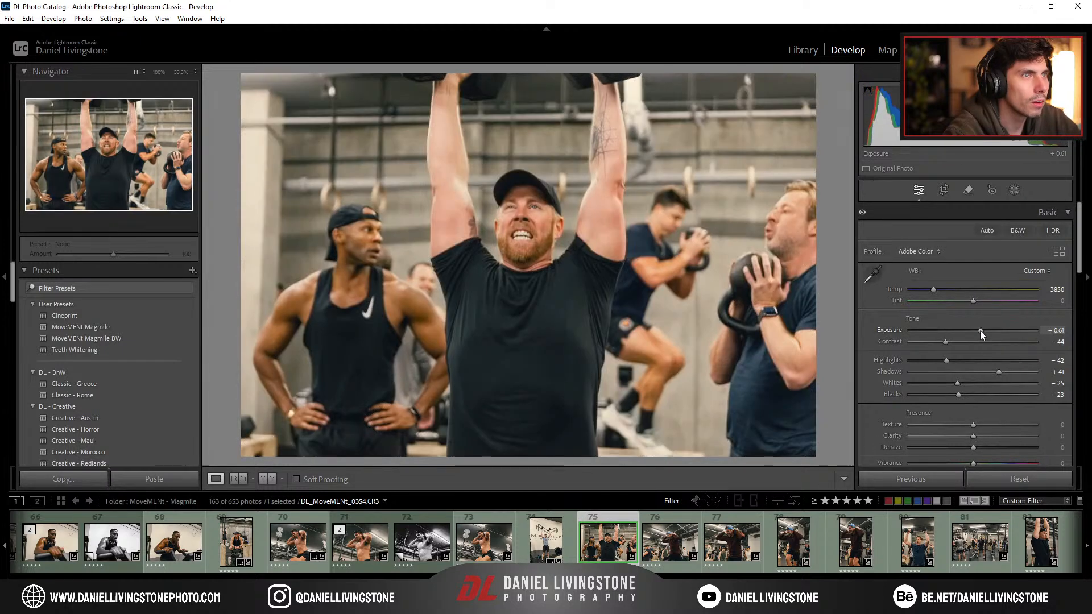
Step: Crop in on the man in the blue cap in DL_MoveMENt_0357.CR3 and straighten the photo to an angle of -0.42
{"action": "key", "text": "Right"}
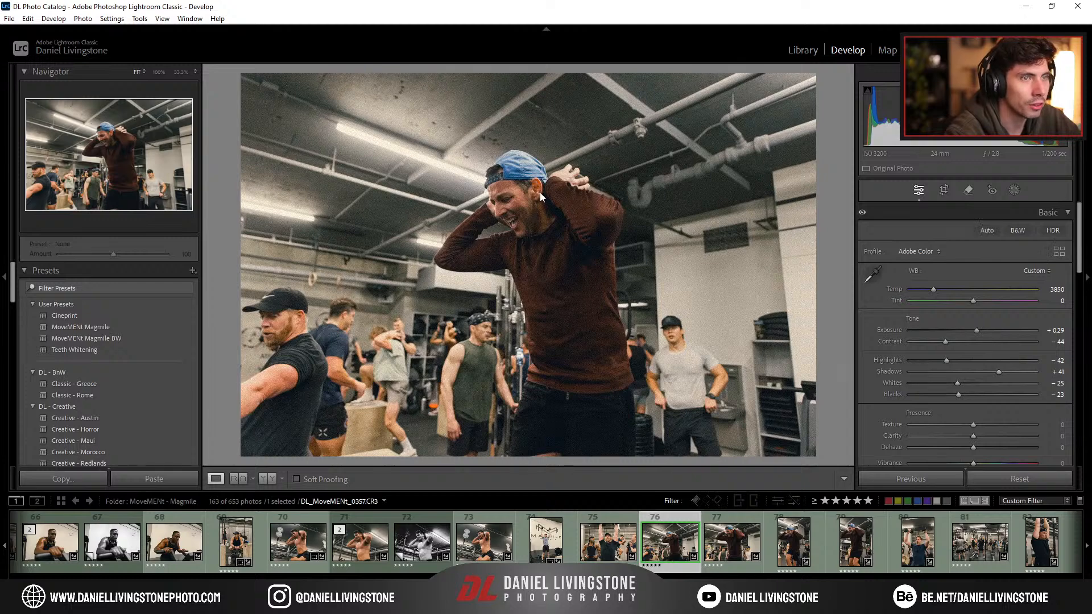
{"action": "key", "text": "r"}
{"action": "left_click_drag", "start_coordinate": [575, 199], "coordinate": [597, 167]}
{"action": "key", "text": "Return"}
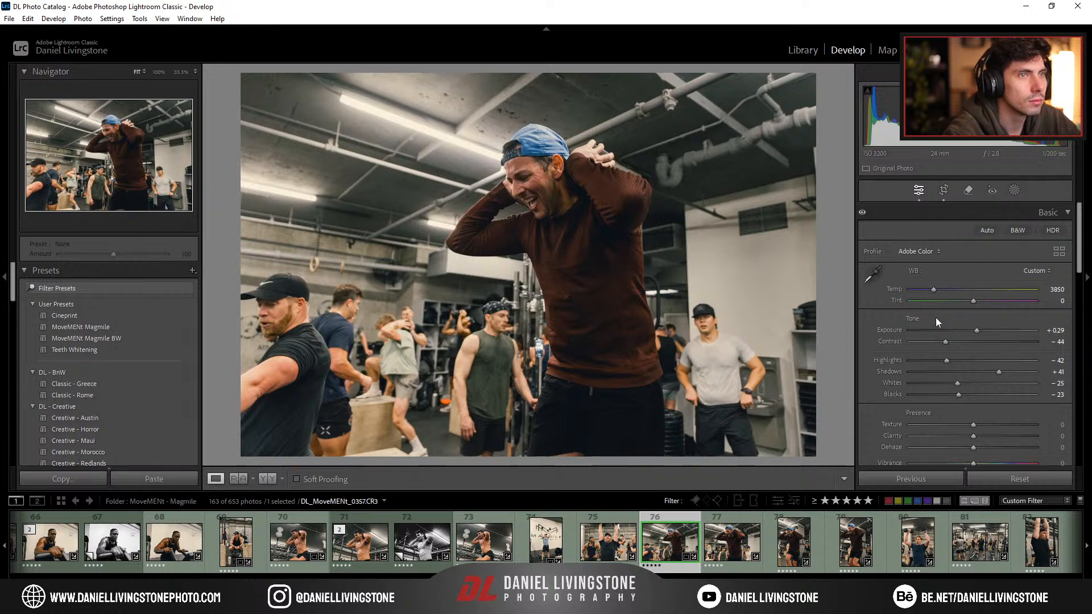
{"action": "key", "text": "r"}
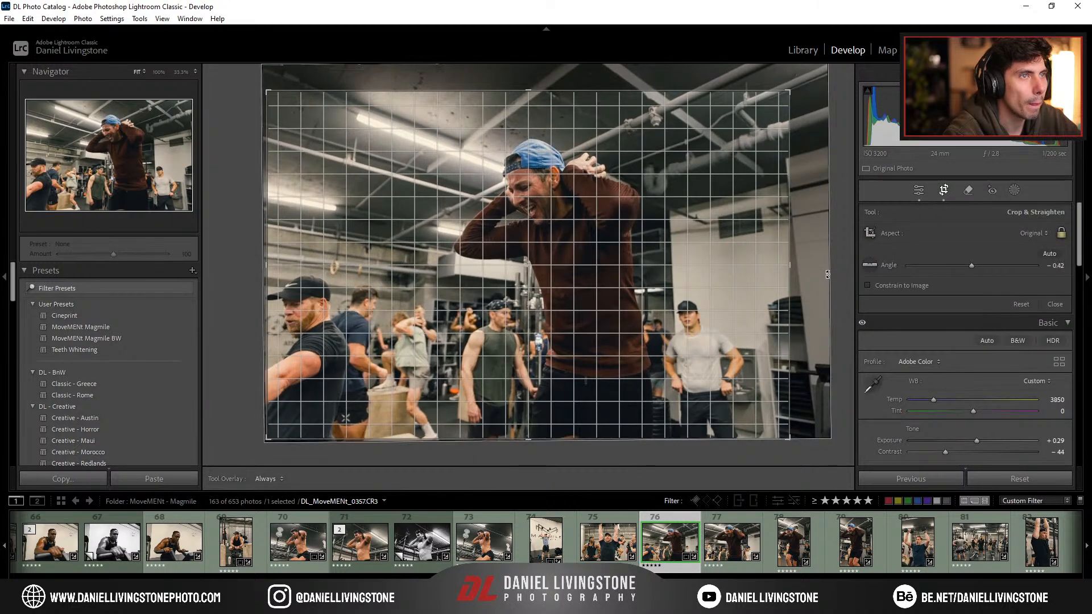
{"action": "key", "text": "Return"}
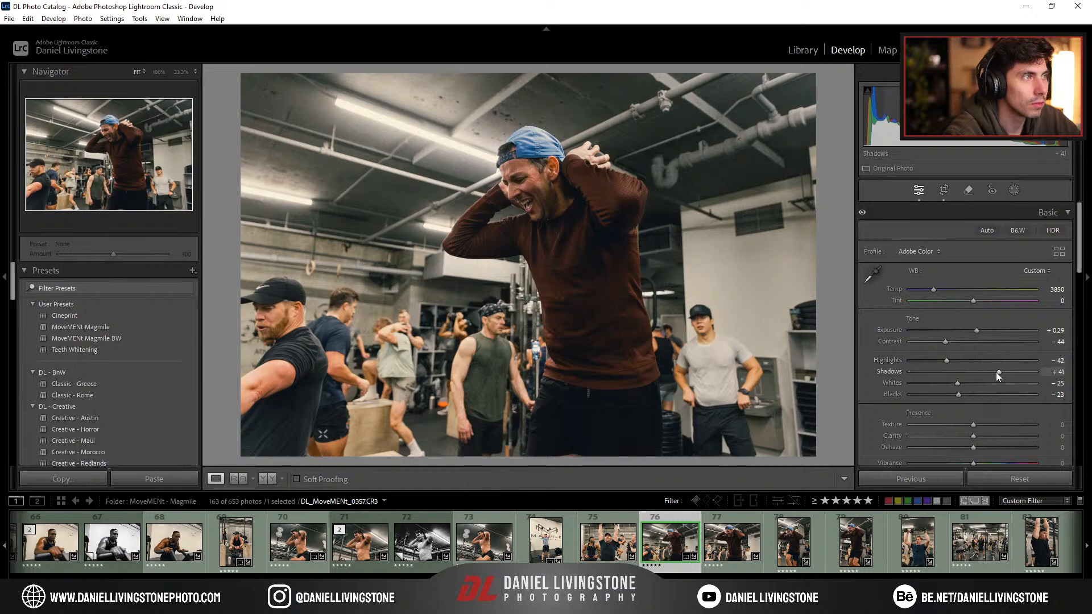
Step: Set DL_MoveMENt_0357.CR3 to exposure +0.57 and shadows +57, and crop away the man in the black cap at its left edge
{"action": "left_click_drag", "start_coordinate": [975, 331], "coordinate": [978, 332]}
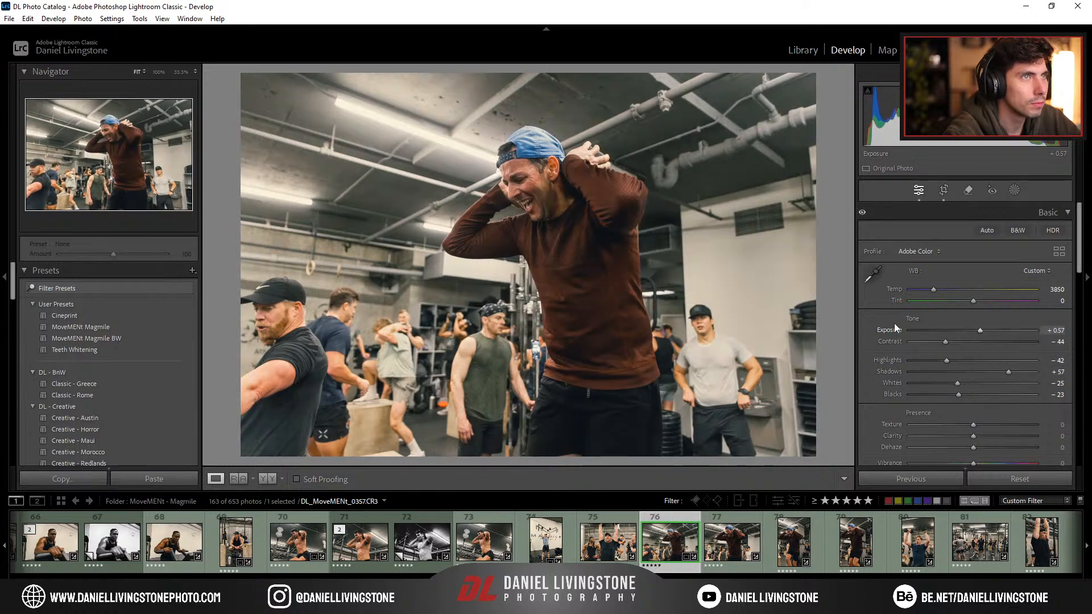
{"action": "key", "text": "r"}
{"action": "left_click_drag", "start_coordinate": [266, 259], "coordinate": [299, 259]}
{"action": "key", "text": "Return"}
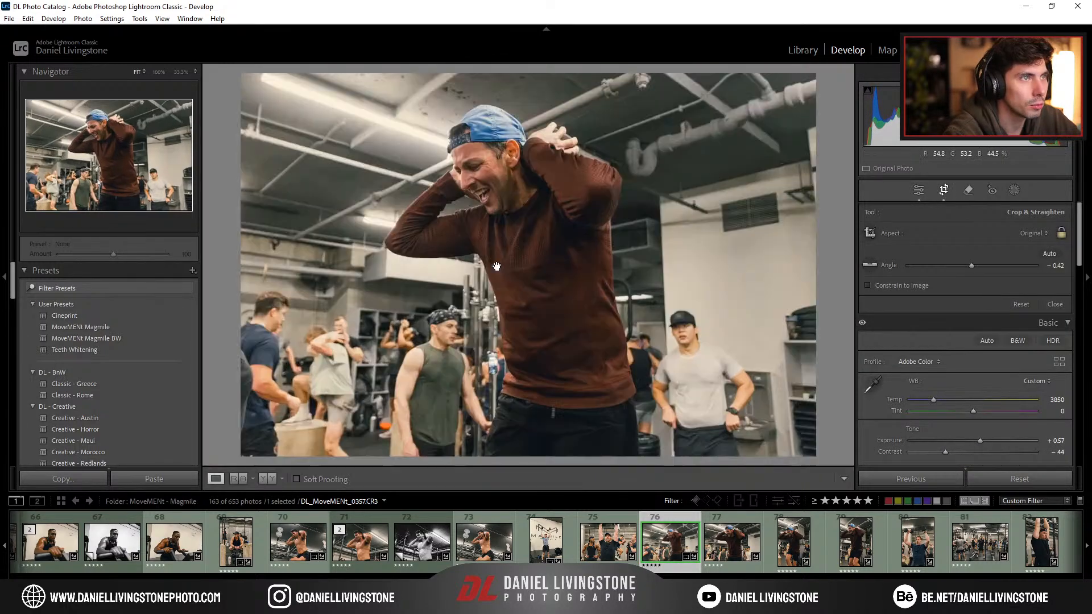
Step: Go through the similar blue-cap shots and set the exposure of the portrait DL_MoveMENt_0360.CR3 to +0.79
{"action": "key", "text": "Right"}
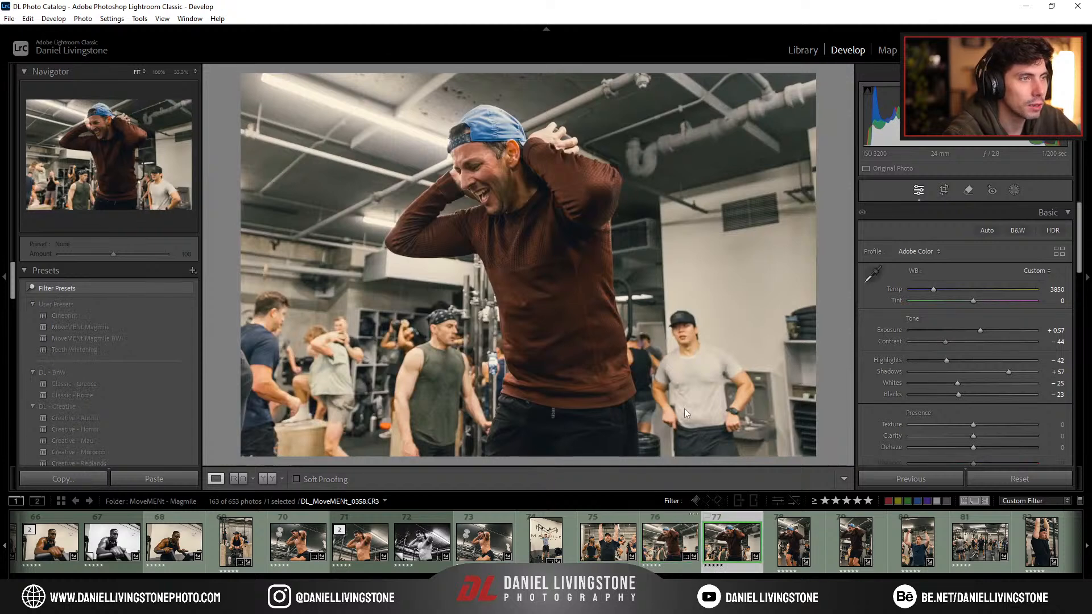
{"action": "left_click", "coordinate": [767, 554]}
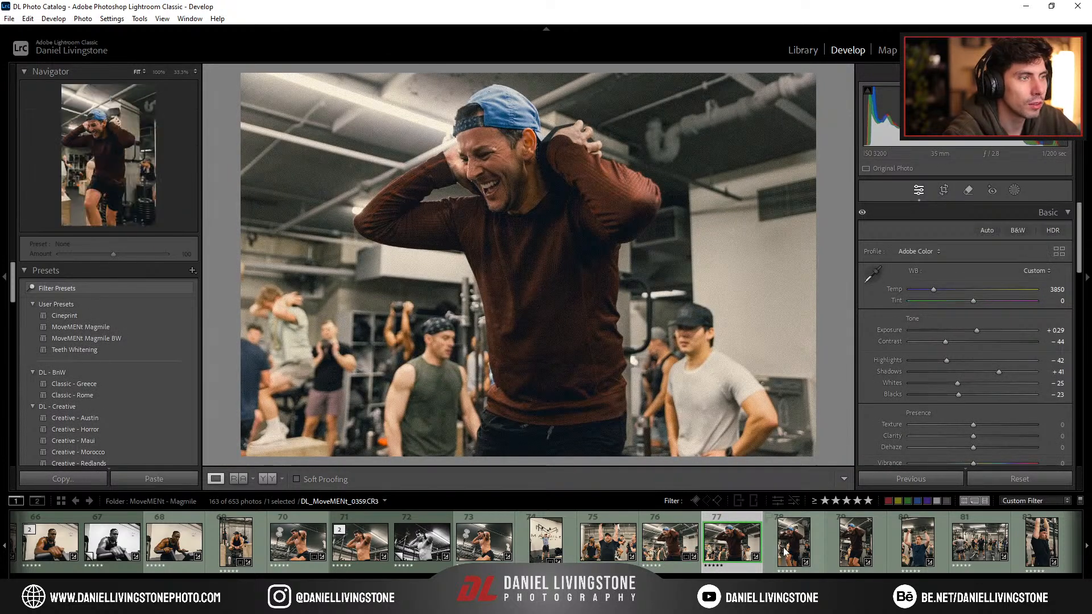
{"action": "left_click_drag", "start_coordinate": [977, 333], "coordinate": [983, 332]}
{"action": "left_click", "coordinate": [853, 537]}
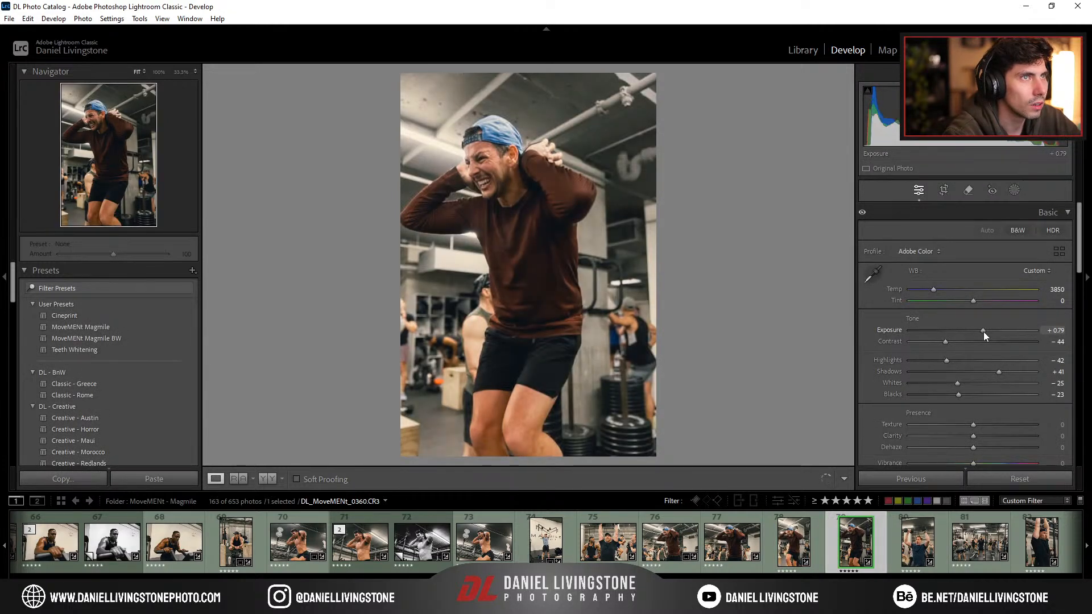
Step: Try the Vertical Upright correction on the wide gym shot DL_MoveMENt_0368.CR3, turn it off, and straighten the photo to about -0.4
{"action": "left_click", "coordinate": [908, 559]}
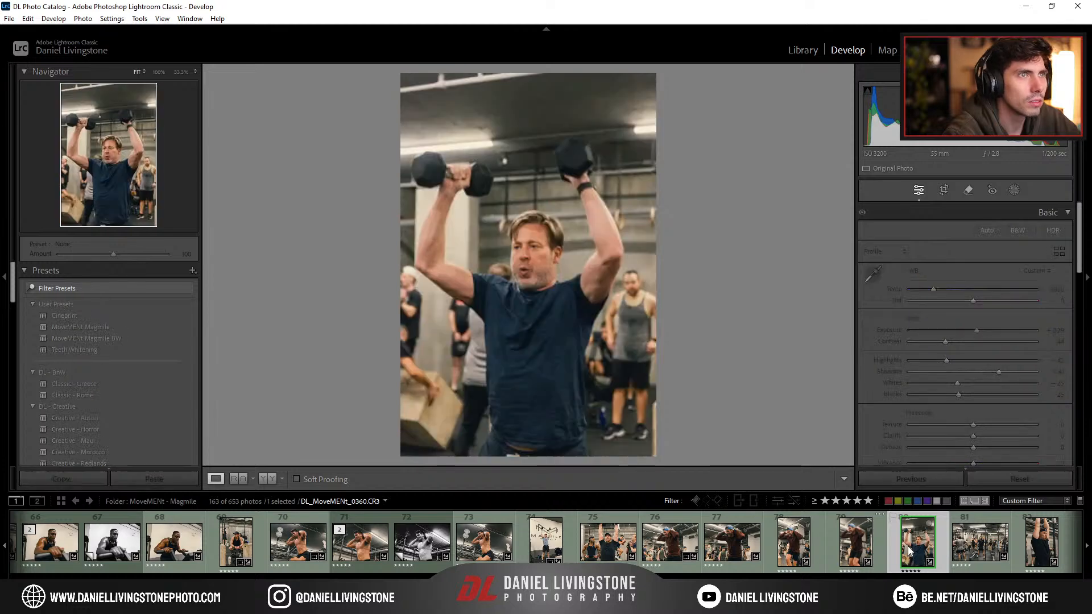
{"action": "left_click", "coordinate": [967, 546]}
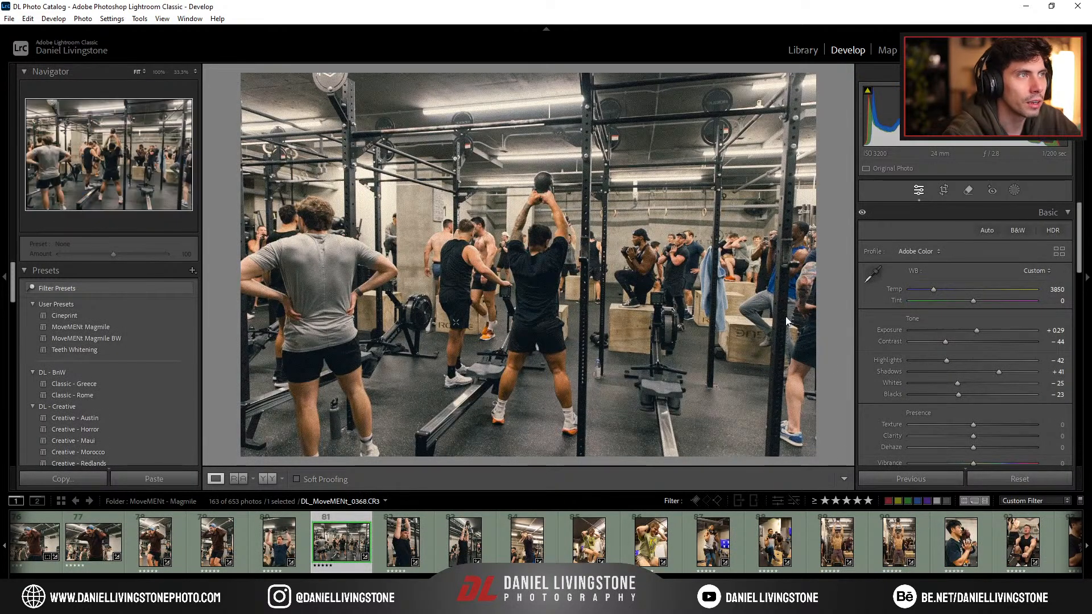
{"action": "scroll", "coordinate": [947, 381], "scroll_direction": "down", "scroll_amount": 10}
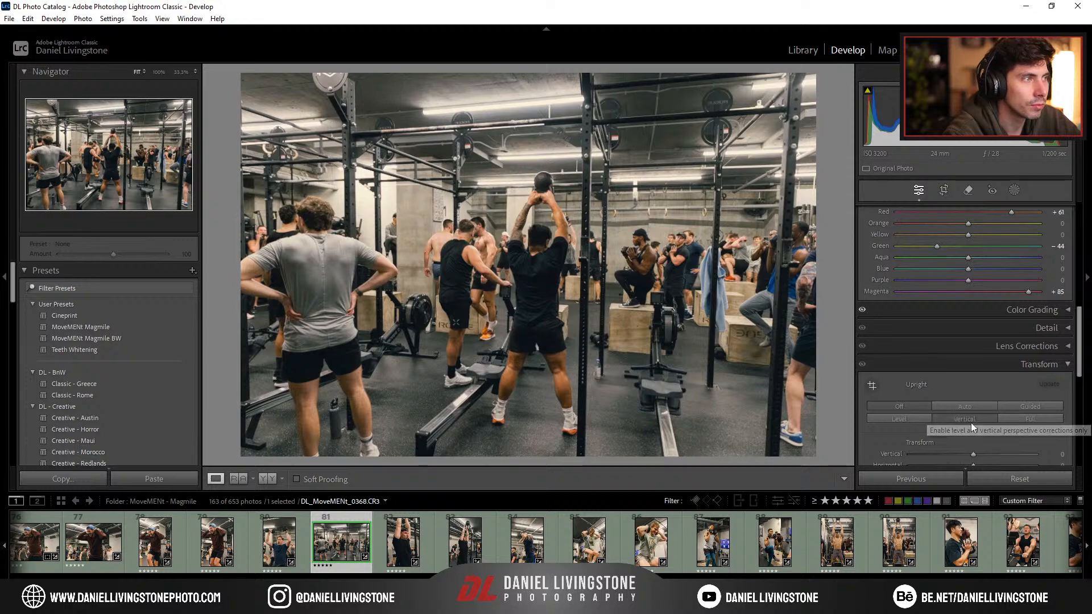
{"action": "left_click", "coordinate": [971, 422]}
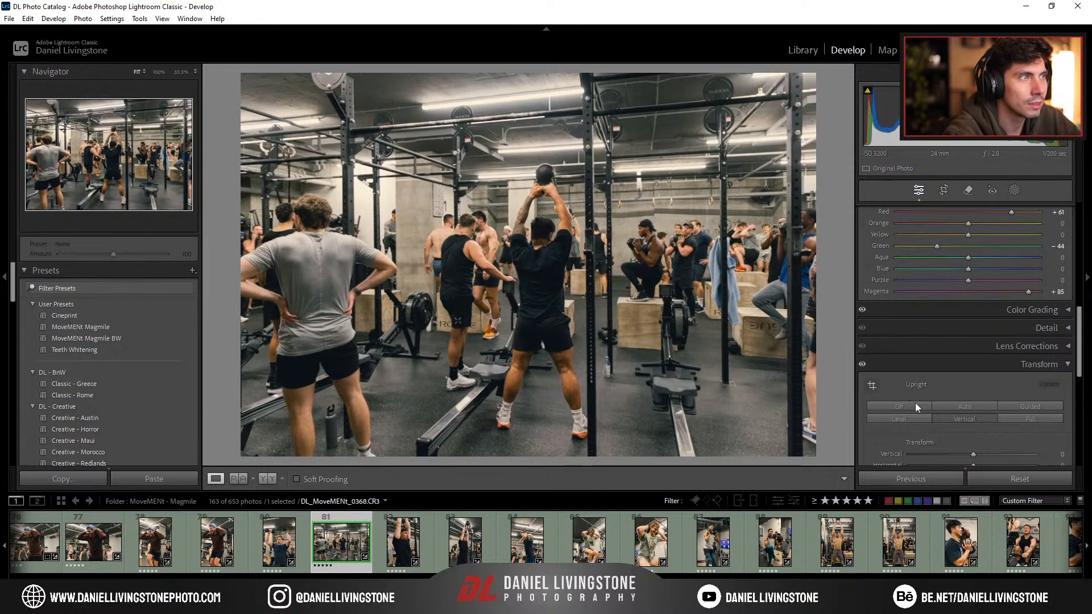
{"action": "left_click", "coordinate": [895, 403]}
{"action": "key", "text": "r"}
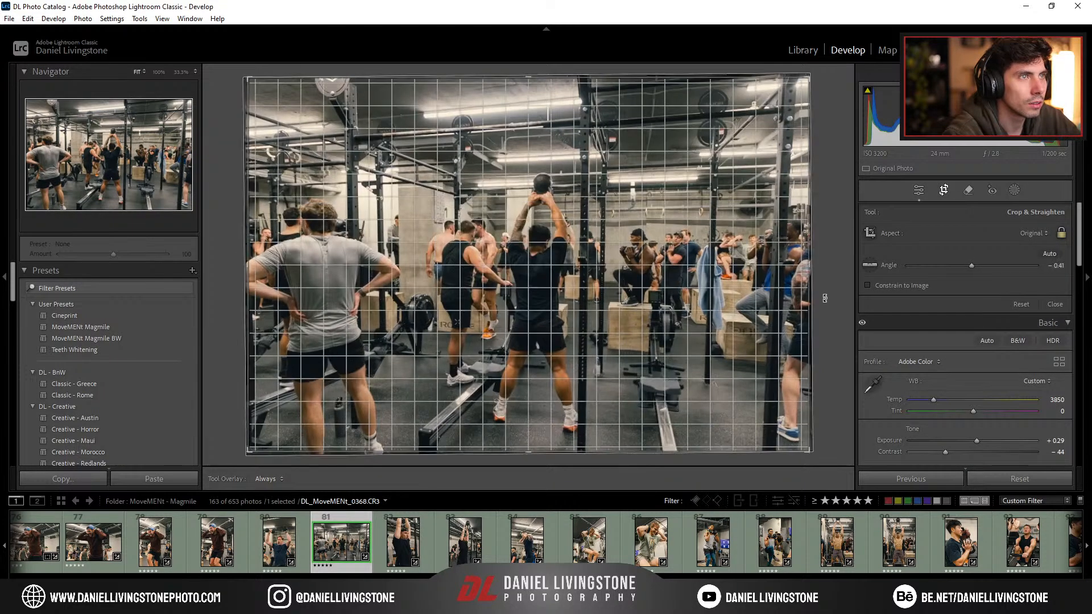
{"action": "key", "text": "r"}
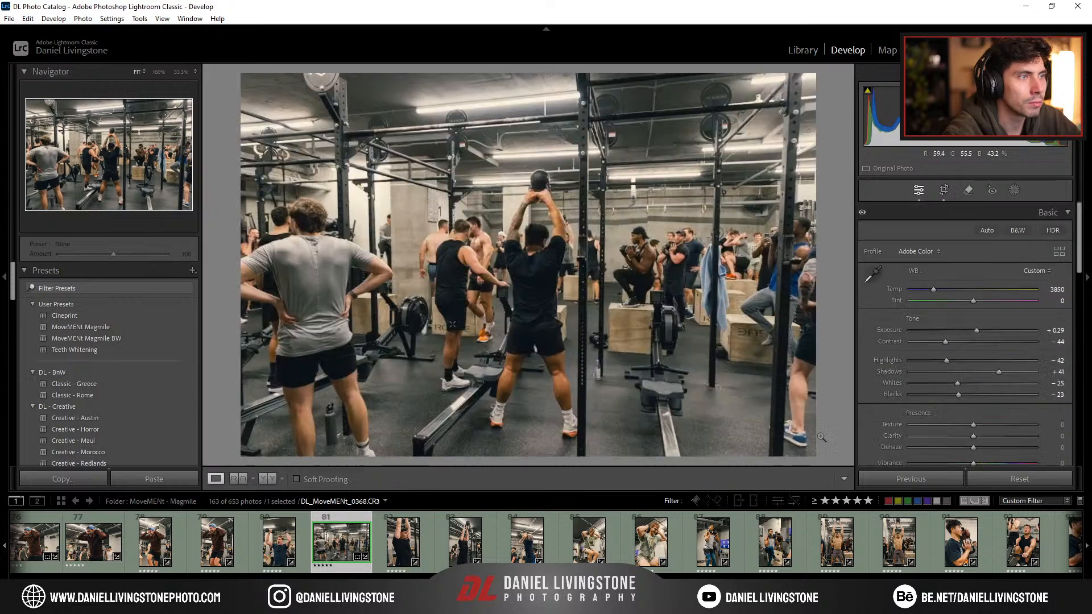
Step: Straighten the kettlebell-swing portrait DL_MoveMENt_0371.CR3 with a slight rotation
{"action": "left_click", "coordinate": [428, 523]}
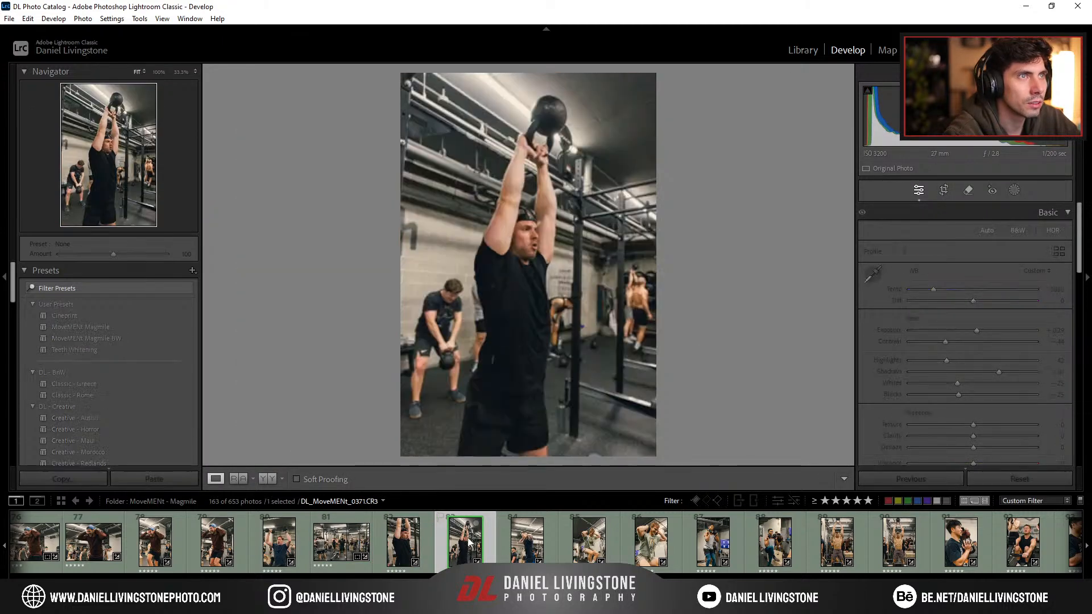
{"action": "key", "text": "r"}
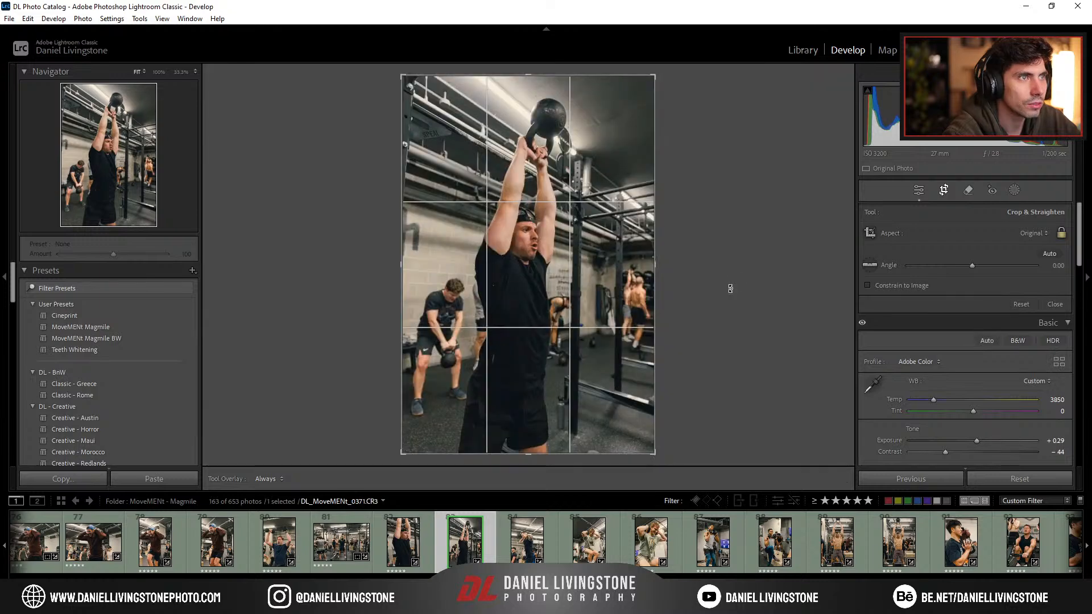
{"action": "left_click_drag", "start_coordinate": [731, 289], "coordinate": [729, 286]}
{"action": "key", "text": "r"}
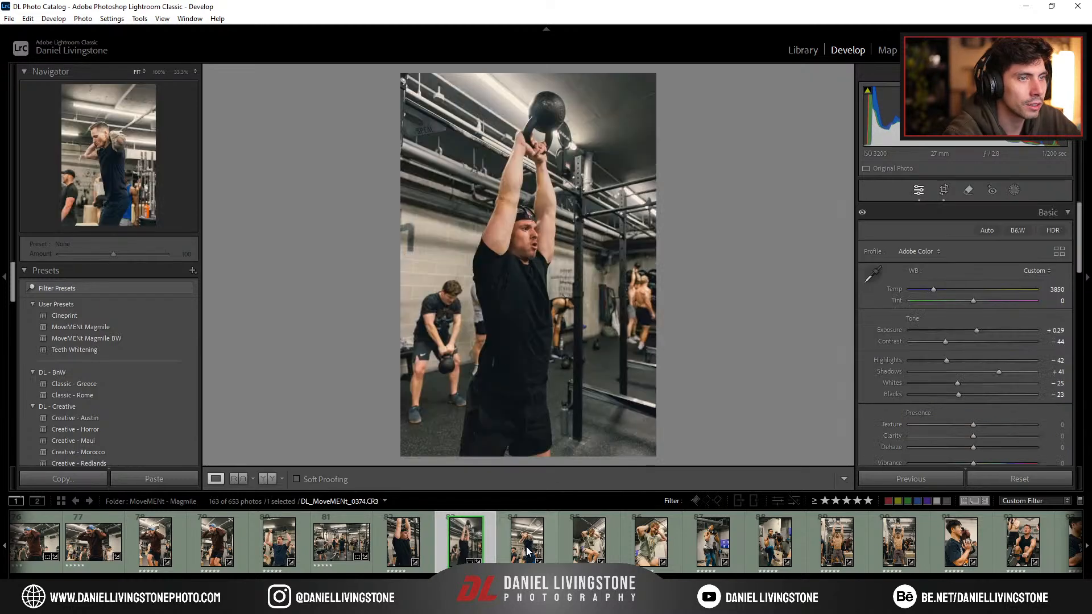
Step: Straighten DL_MoveMENt_0374.CR3, the tattooed man with his hands behind his head, and crop it in from the top edge
{"action": "left_click", "coordinate": [528, 549]}
{"action": "key", "text": "r"}
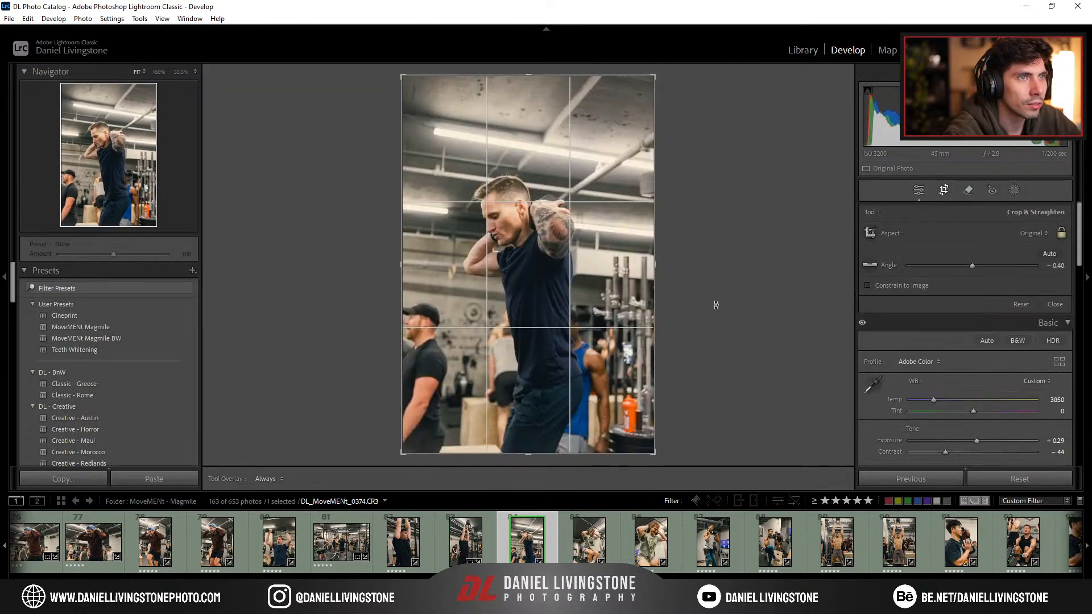
{"action": "left_click_drag", "start_coordinate": [716, 306], "coordinate": [717, 302]}
{"action": "left_click_drag", "start_coordinate": [540, 75], "coordinate": [545, 109]}
{"action": "key", "text": "r"}
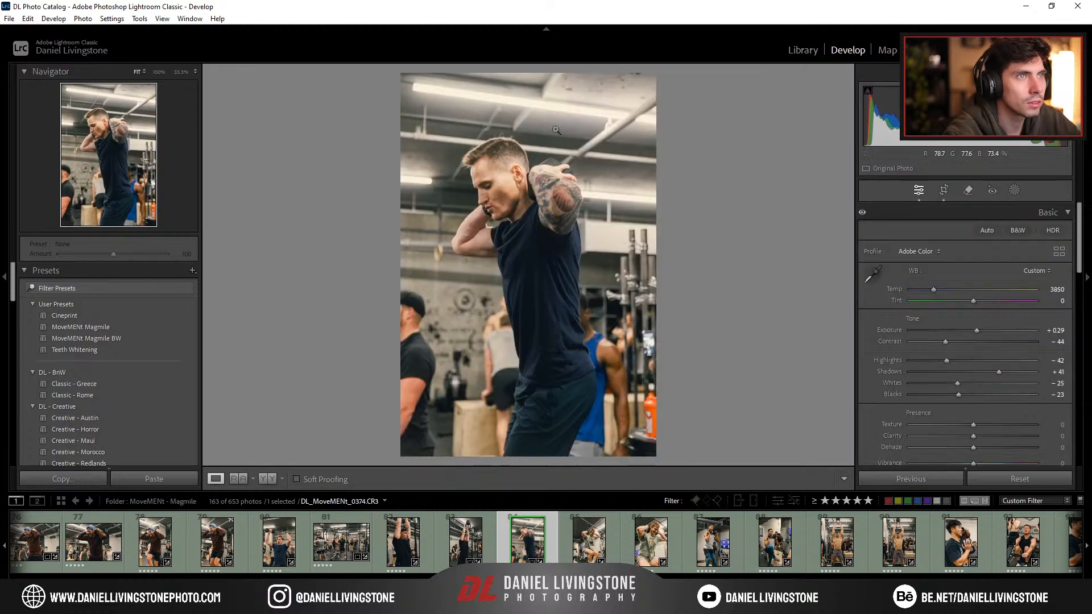
Step: Set the exposure of DL_MoveMENt_0378.CR3, the man jumping in a green T-shirt, to +0.48
{"action": "left_click", "coordinate": [598, 544]}
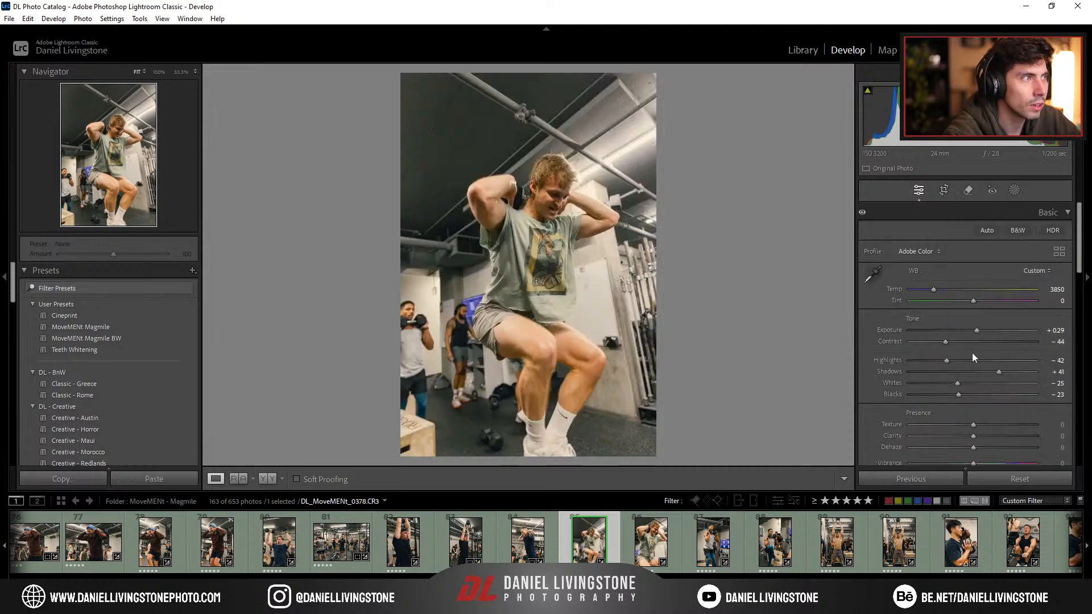
{"action": "left_click_drag", "start_coordinate": [979, 336], "coordinate": [982, 336]}
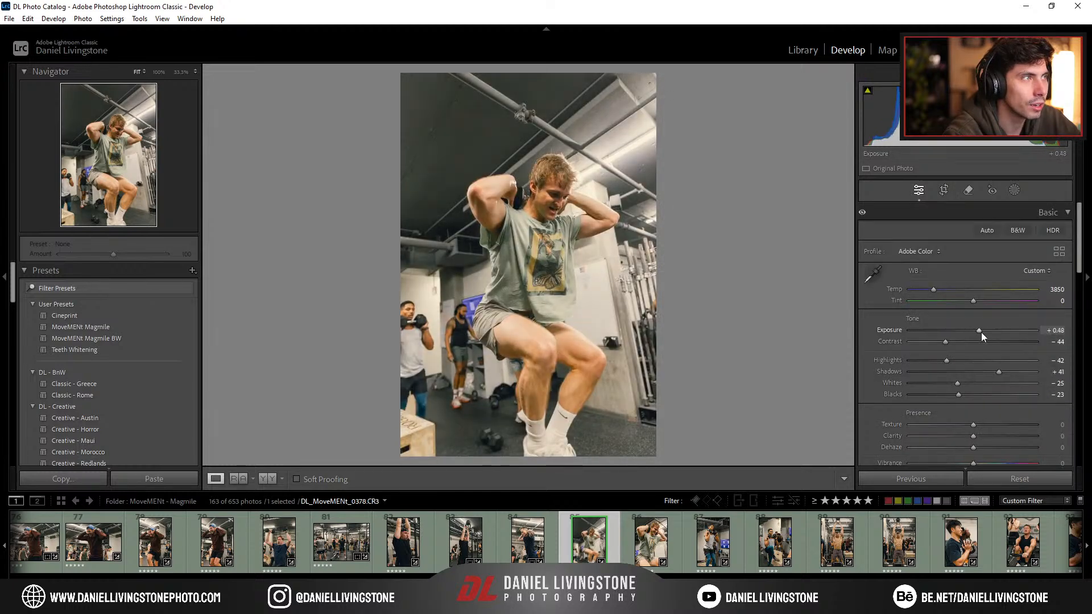
Step: Rate DL_MoveMENt_0382.CR3 three stars and set the exposure of the box step-up shot DL_MoveMENt_0386.CR3 to +0.66
{"action": "key", "text": "Right"}
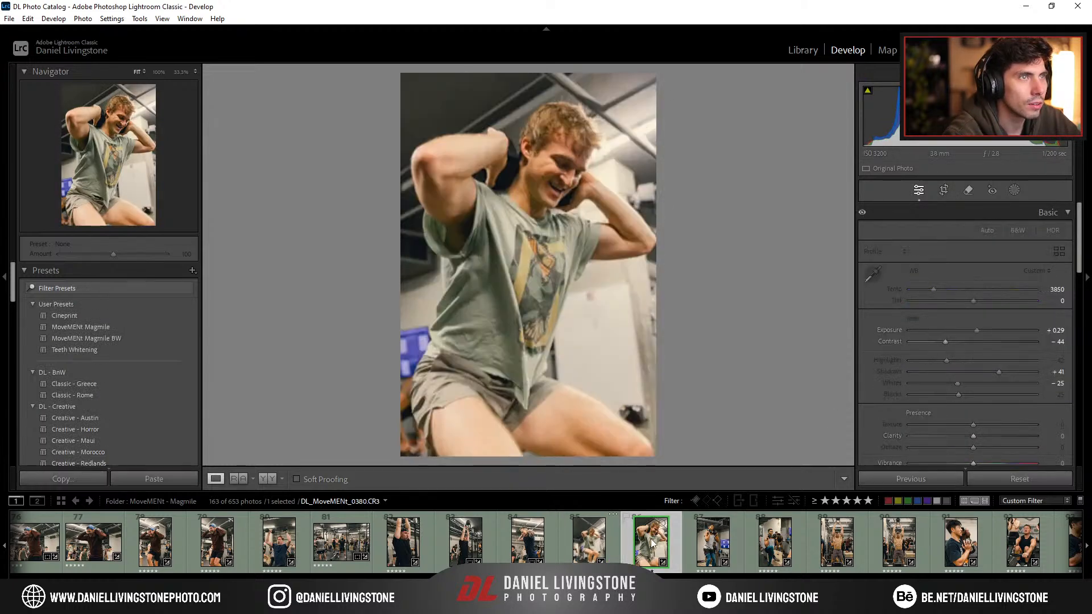
{"action": "left_click", "coordinate": [706, 546]}
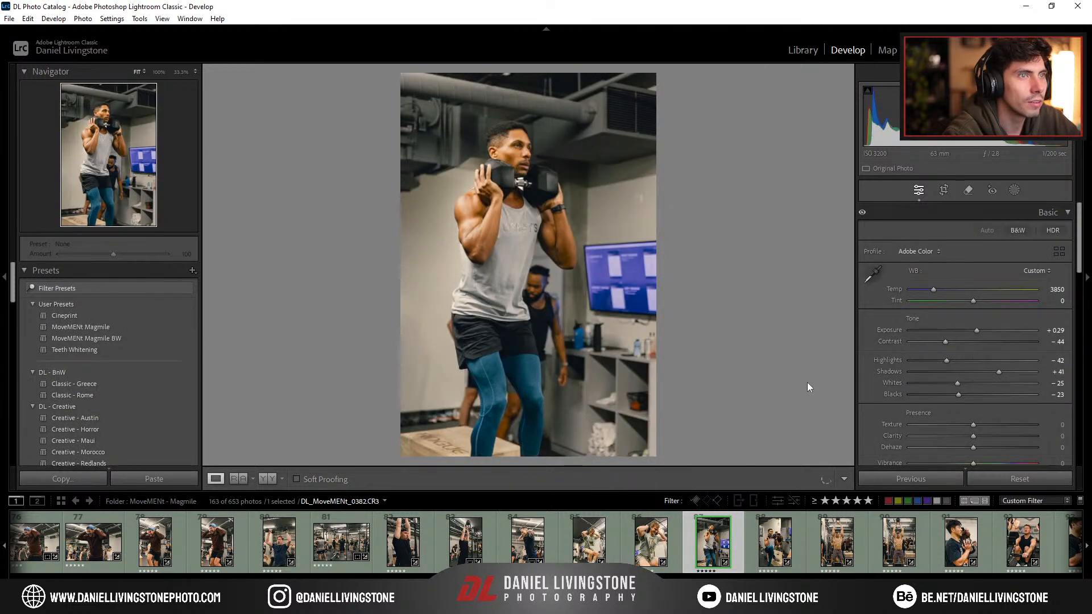
{"action": "key", "text": "3"}
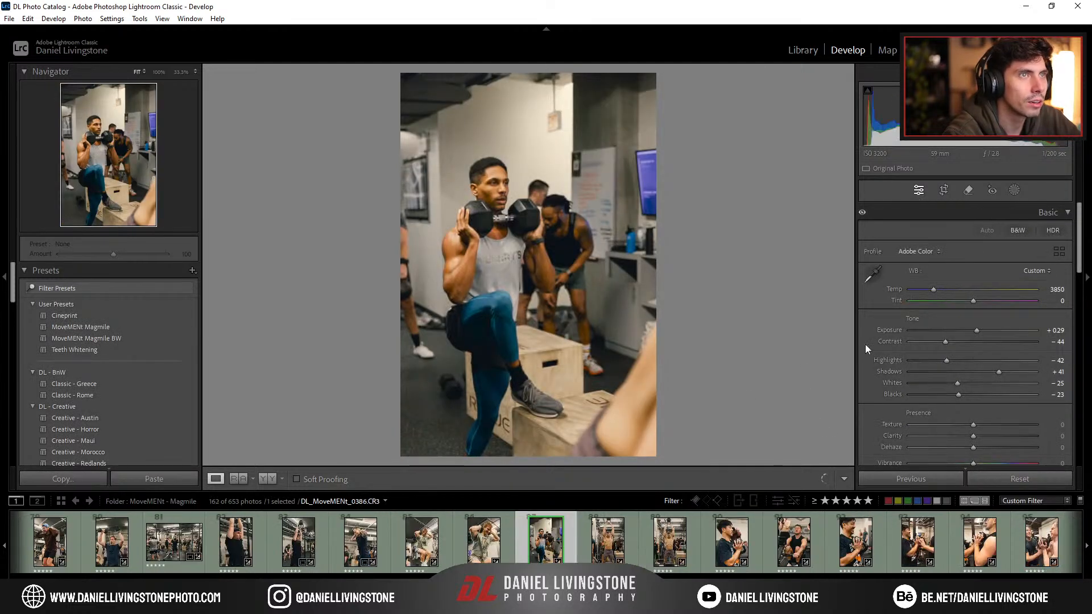
{"action": "left_click_drag", "start_coordinate": [987, 334], "coordinate": [983, 335]}
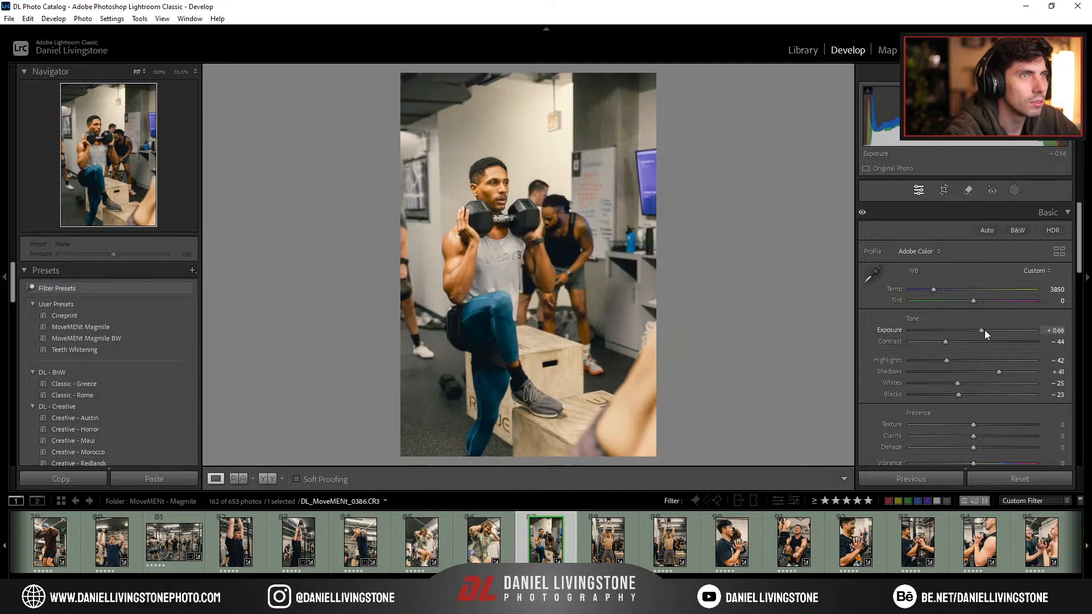
Step: Straighten the overhead kettlebell shot DL_MoveMENt_0389.CR3 to an angle of -0.24
{"action": "key", "text": "Right"}
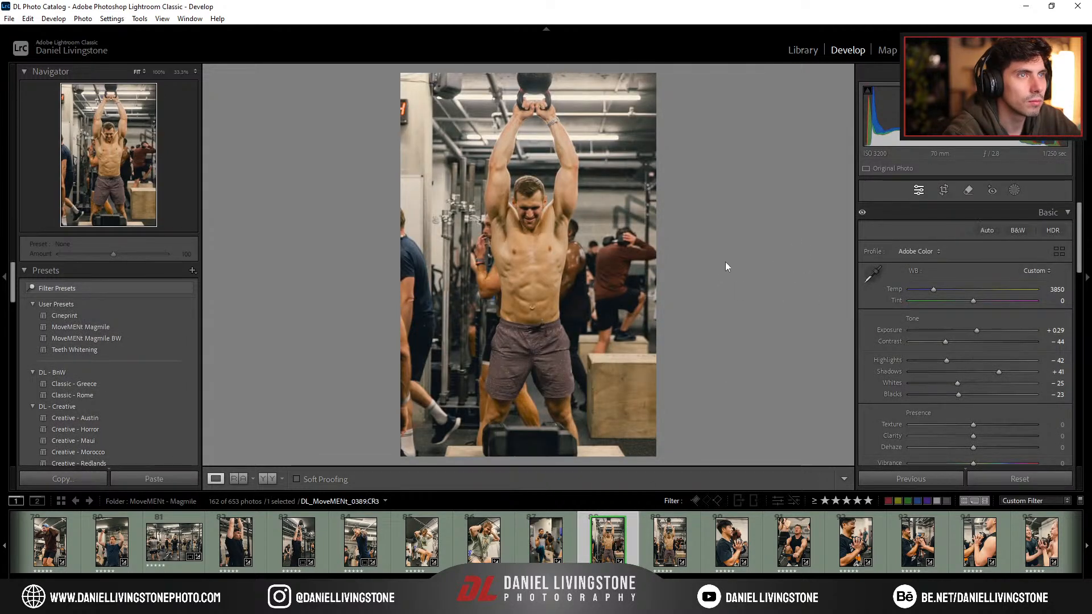
{"action": "key", "text": "r"}
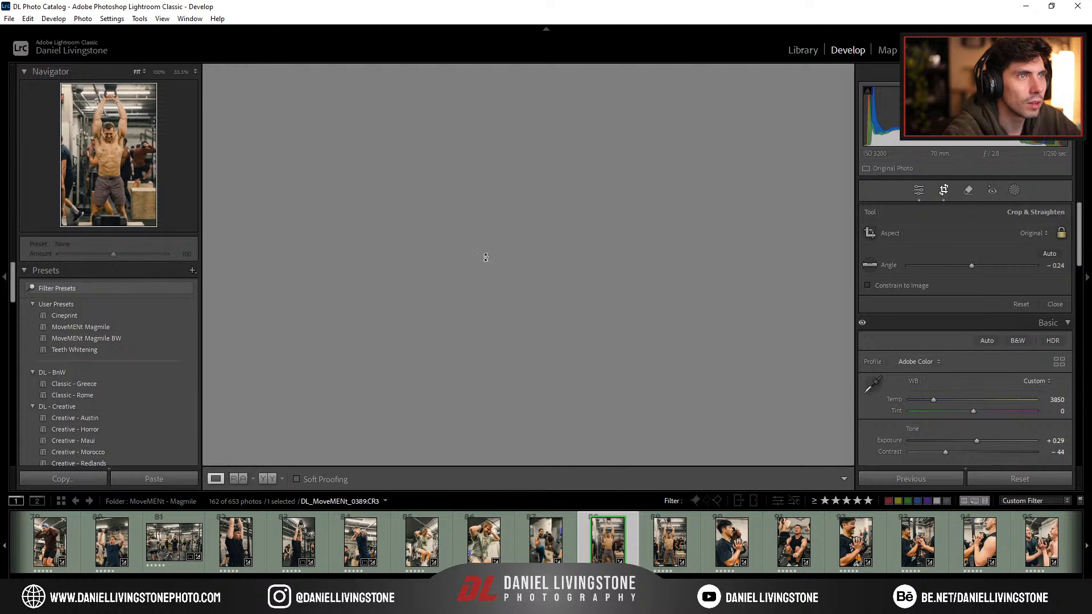
{"action": "key", "text": "r"}
Step: Try to erase the whole background man beside the lifter's torso with a healing stroke switched to Generative Remove, and delete that spot
{"action": "left_click", "coordinate": [493, 230]}
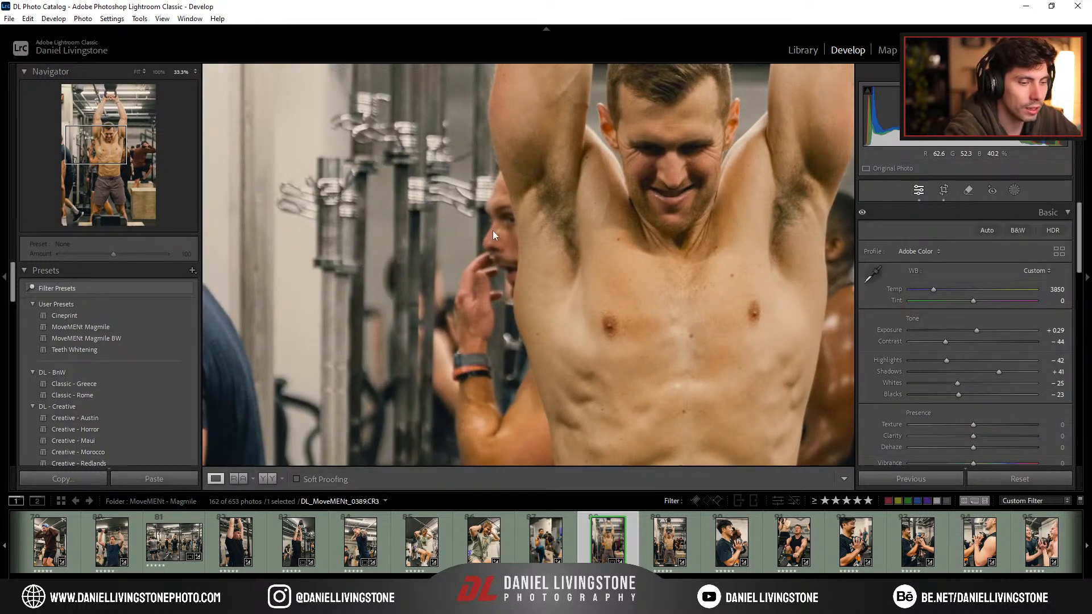
{"action": "key", "text": "q"}
{"action": "left_click_drag", "start_coordinate": [496, 214], "coordinate": [497, 180]}
{"action": "mouse_move", "coordinate": [475, 318]}
{"action": "left_mouse_down"}
{"action": "mouse_move", "coordinate": [477, 461]}
{"action": "mouse_move", "coordinate": [508, 456]}
{"action": "mouse_move", "coordinate": [528, 371]}
{"action": "mouse_move", "coordinate": [530, 483]}
{"action": "mouse_move", "coordinate": [506, 396]}
{"action": "mouse_move", "coordinate": [517, 314]}
{"action": "left_mouse_up"}
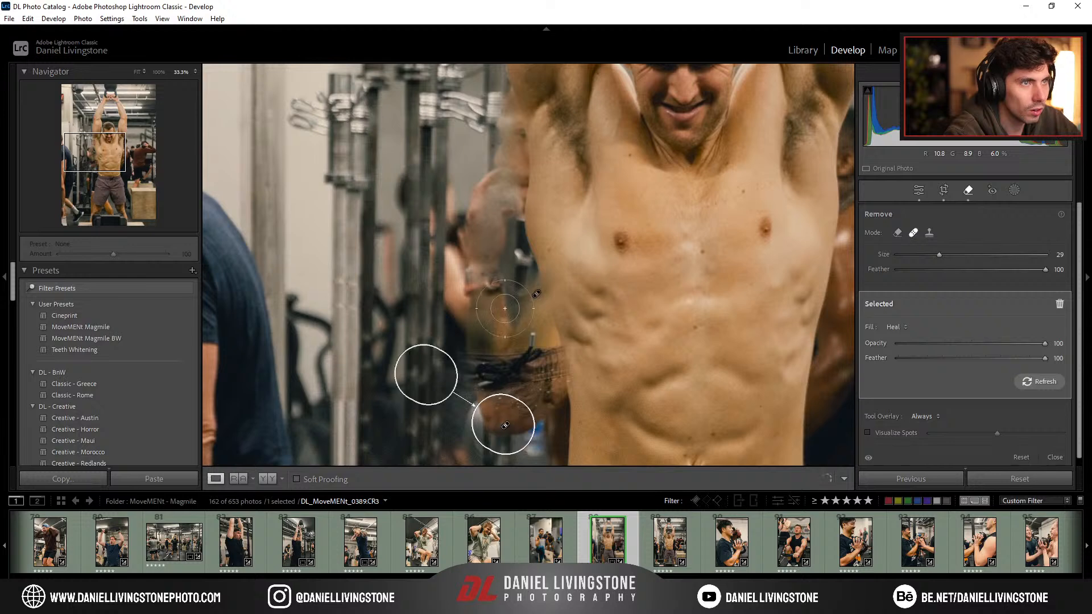
{"action": "right_click", "coordinate": [537, 294]}
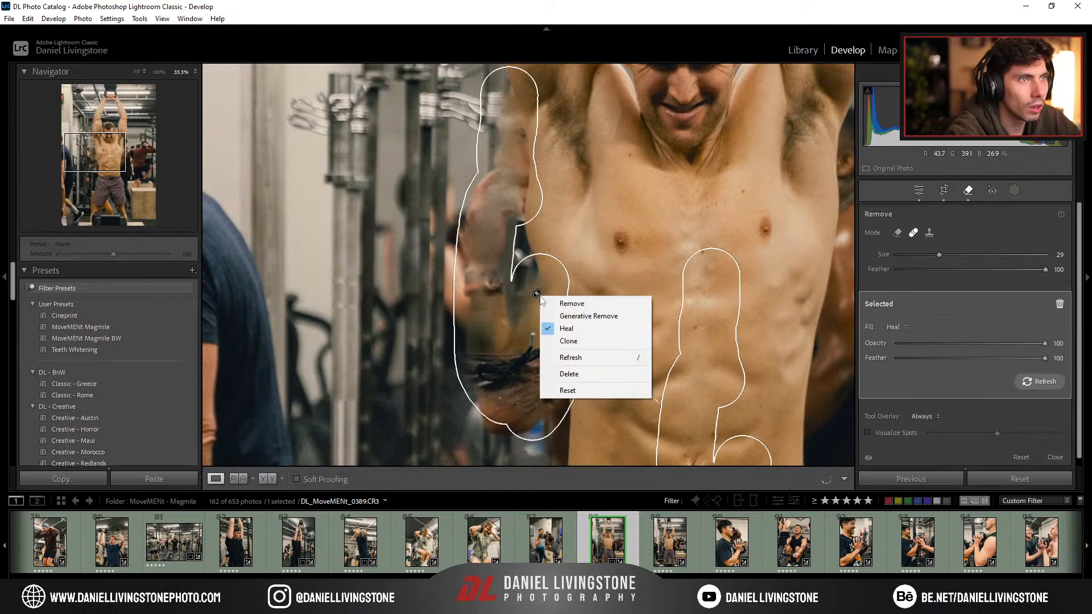
{"action": "left_click", "coordinate": [580, 316]}
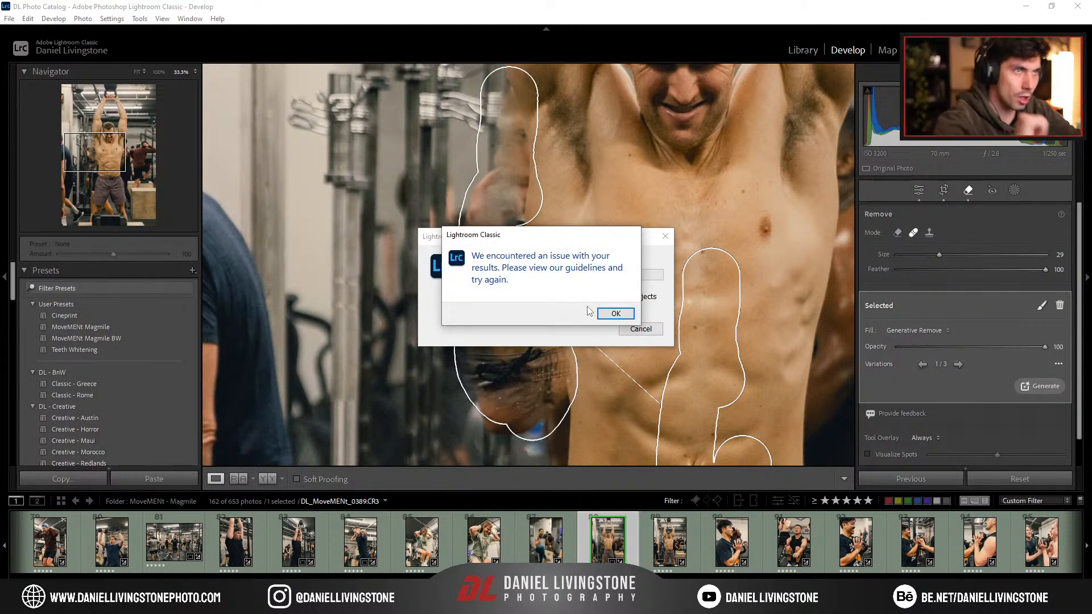
{"action": "left_click", "coordinate": [602, 311]}
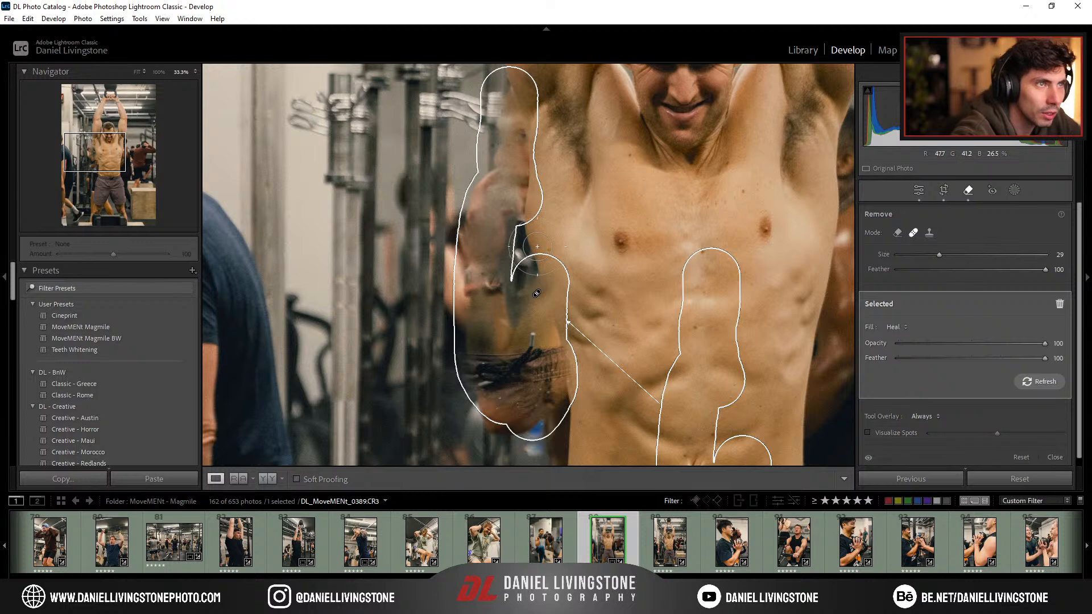
{"action": "key", "text": "Delete"}
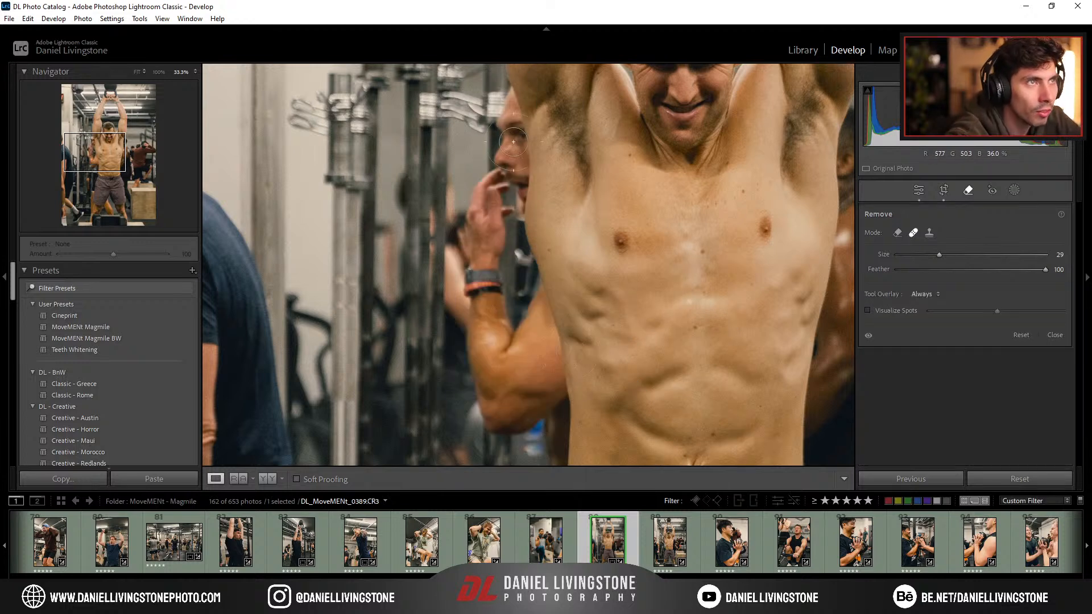
Step: Paint over the background man's face beside the lifter's armpit and erase it with Generative Remove
{"action": "left_click_drag", "start_coordinate": [508, 102], "coordinate": [514, 164]}
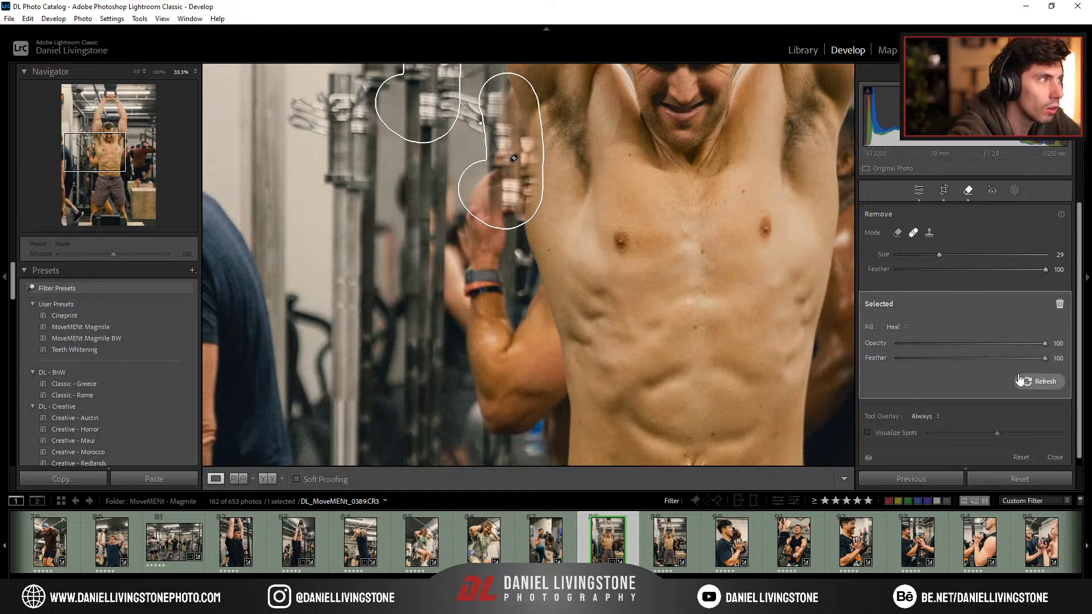
{"action": "left_click", "coordinate": [905, 326]}
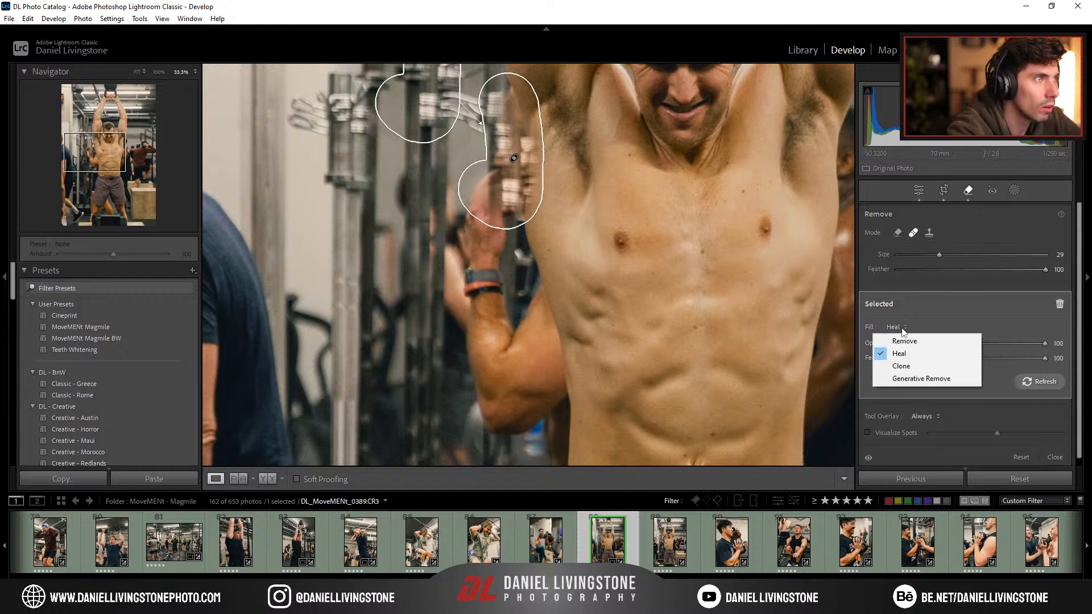
{"action": "left_click", "coordinate": [917, 382]}
{"action": "left_click", "coordinate": [1029, 389]}
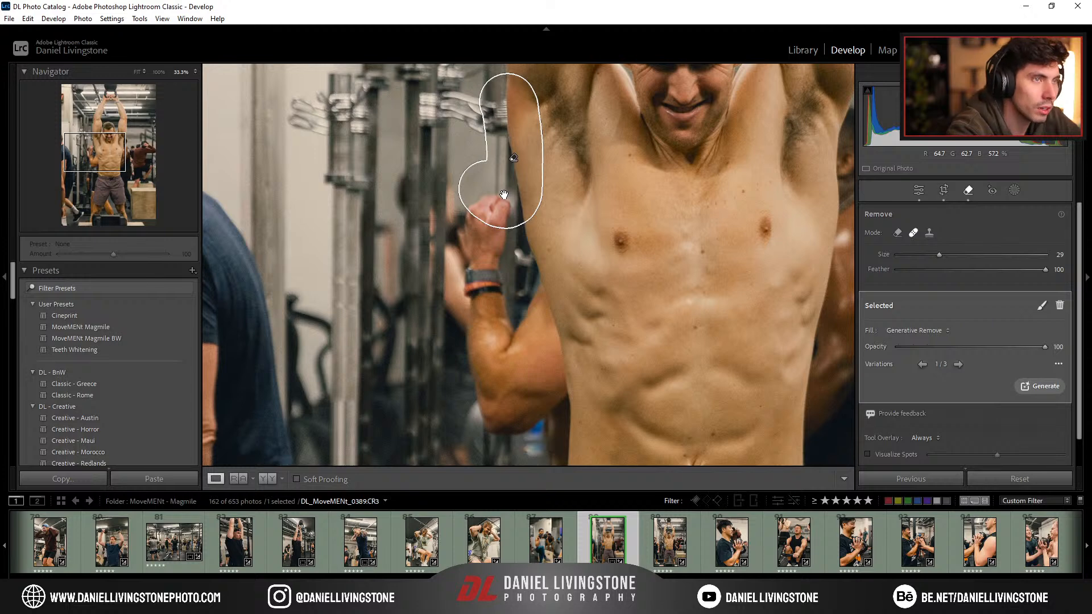
{"action": "key", "text": "Escape"}
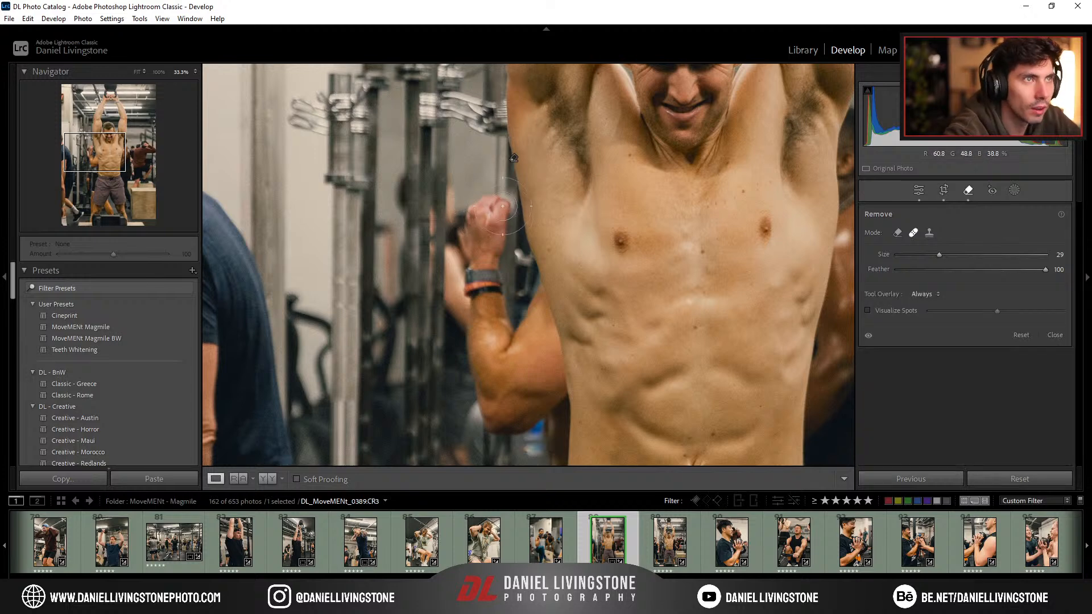
Step: Heal over the background man's hand and arm beside the torso, and try Generative Remove on that stroke
{"action": "mouse_move", "coordinate": [485, 253]}
{"action": "left_mouse_down"}
{"action": "mouse_move", "coordinate": [482, 398]}
{"action": "mouse_move", "coordinate": [499, 429]}
{"action": "mouse_move", "coordinate": [539, 394]}
{"action": "left_mouse_up"}
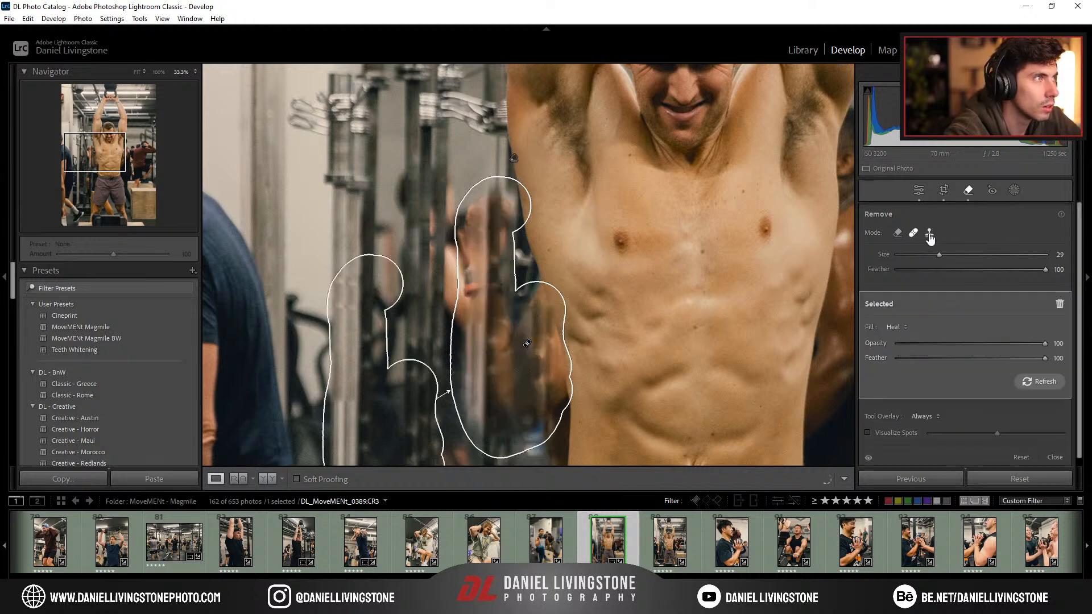
{"action": "right_click", "coordinate": [501, 314]}
{"action": "left_click", "coordinate": [526, 332]}
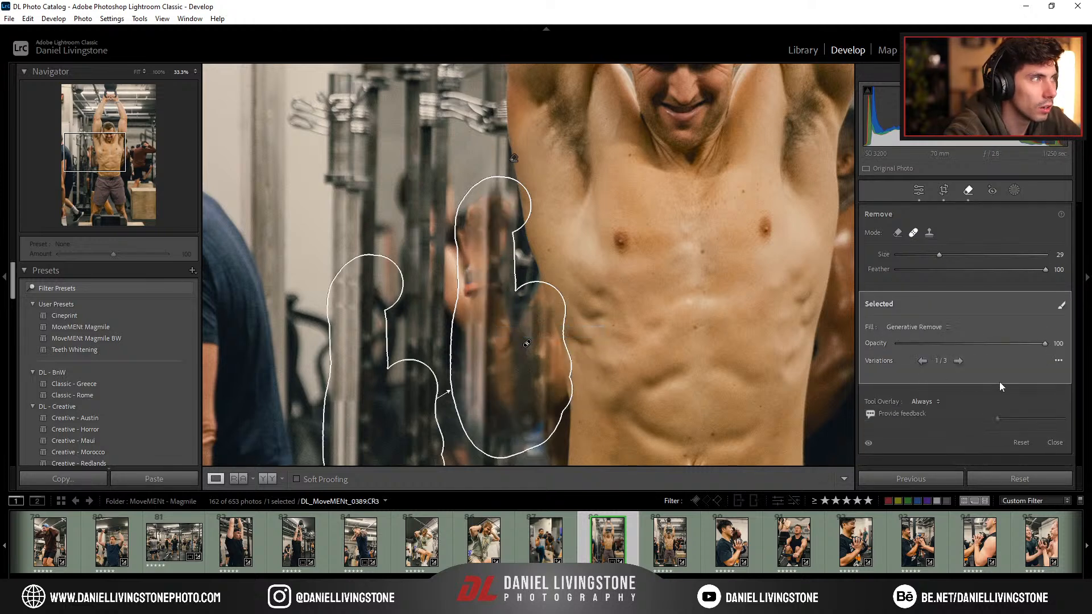
{"action": "left_click", "coordinate": [1031, 386]}
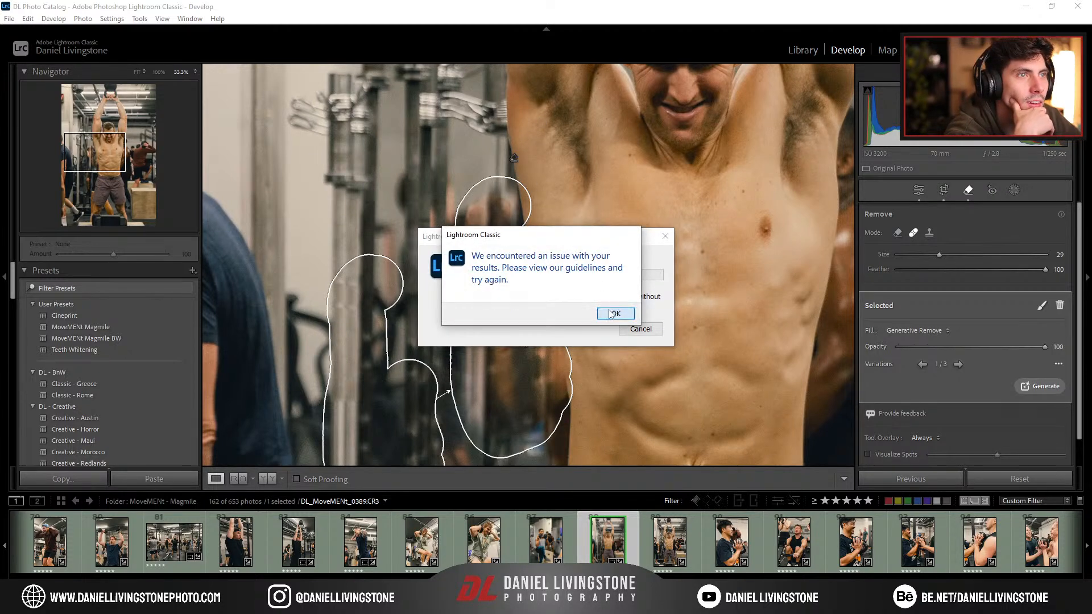
{"action": "left_click", "coordinate": [612, 314]}
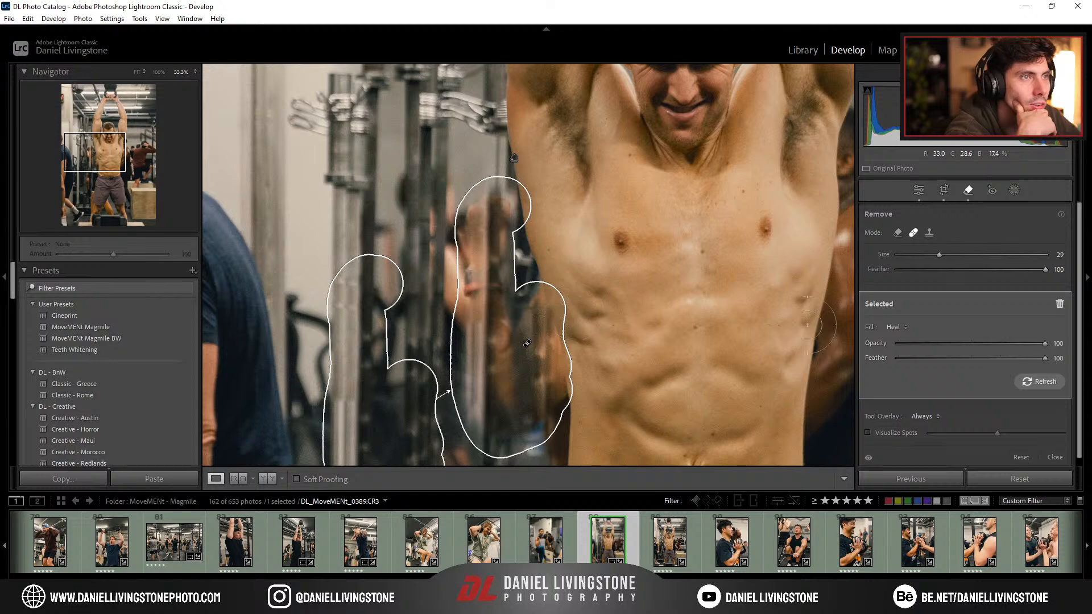
Step: Finish the retouching of DL_MoveMENt_0389.CR3 and set its contrast to -48 and shadows to +35
{"action": "left_click", "coordinate": [898, 234]}
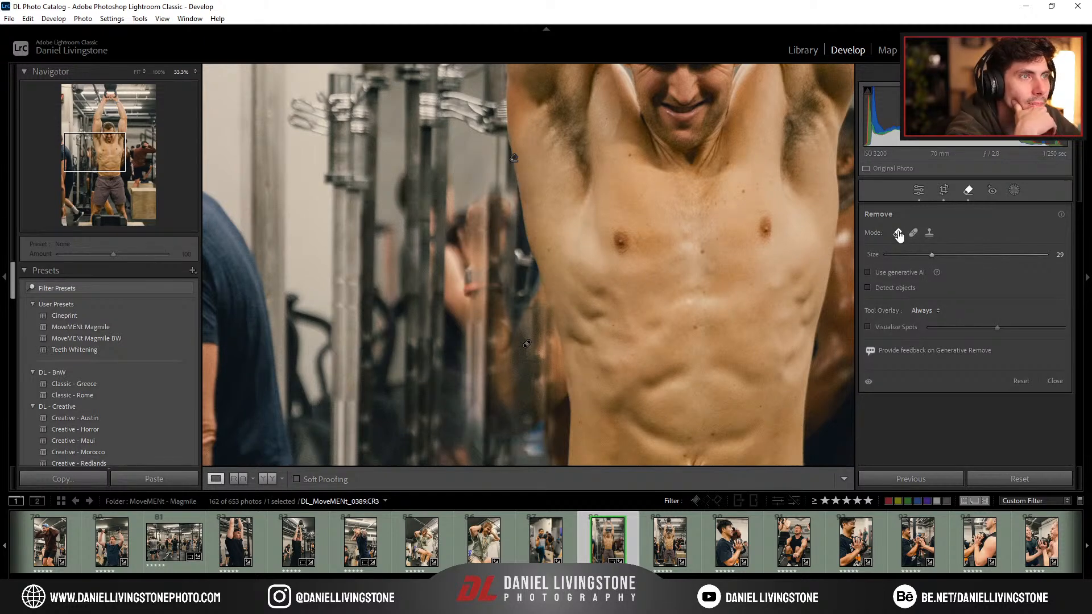
{"action": "left_click", "coordinate": [559, 269]}
{"action": "left_click", "coordinate": [511, 246]}
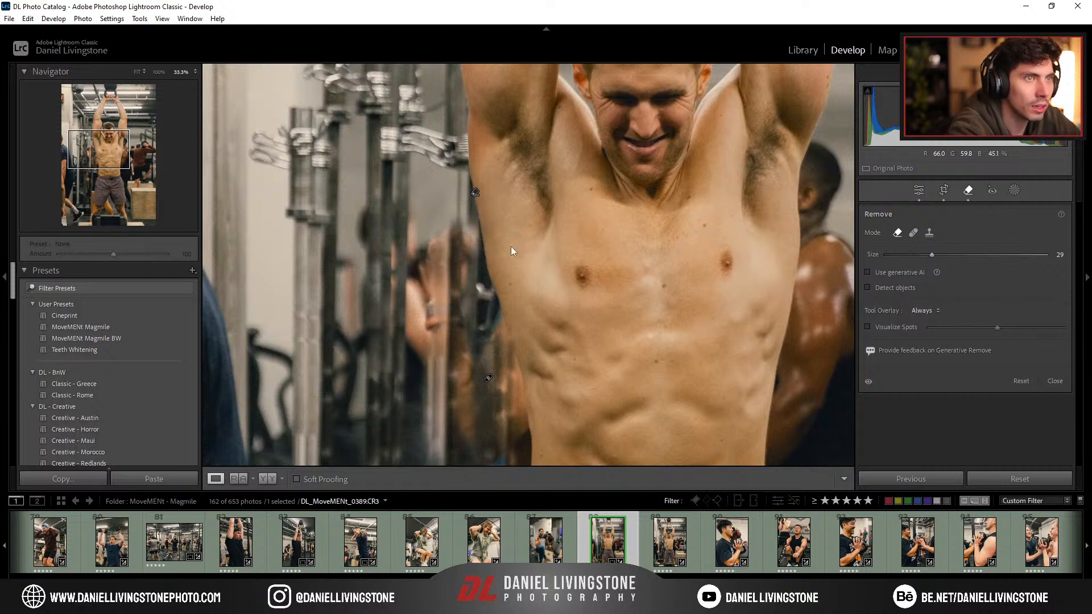
{"action": "key", "text": "q"}
{"action": "left_click", "coordinate": [499, 244]}
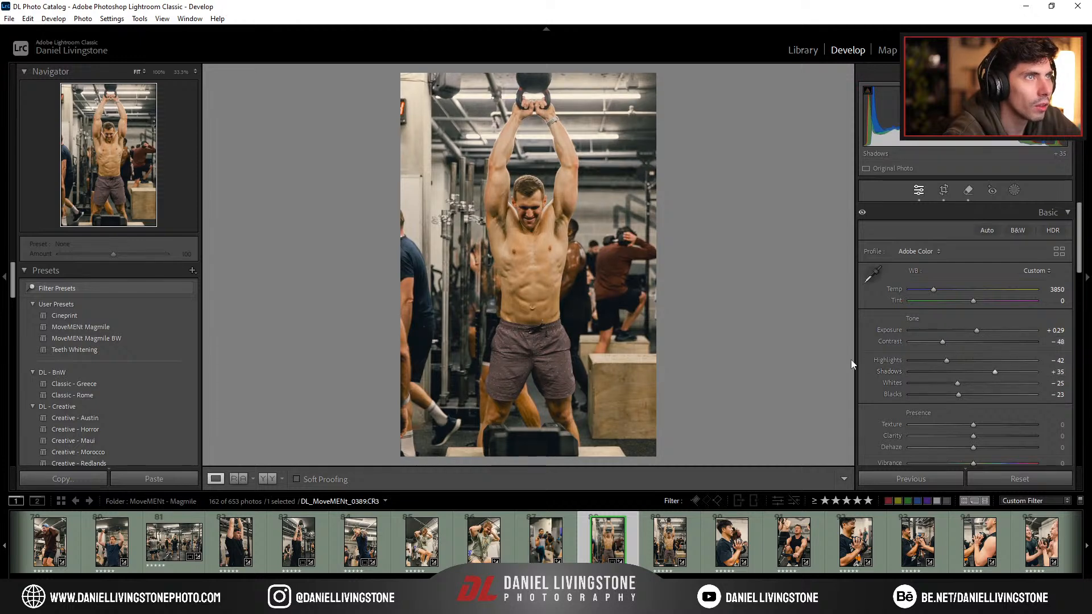
Step: Crop DL_MoveMENt_0391.CR3 in from the bottom edge and reposition the photo within the crop frame
{"action": "left_click", "coordinate": [659, 555]}
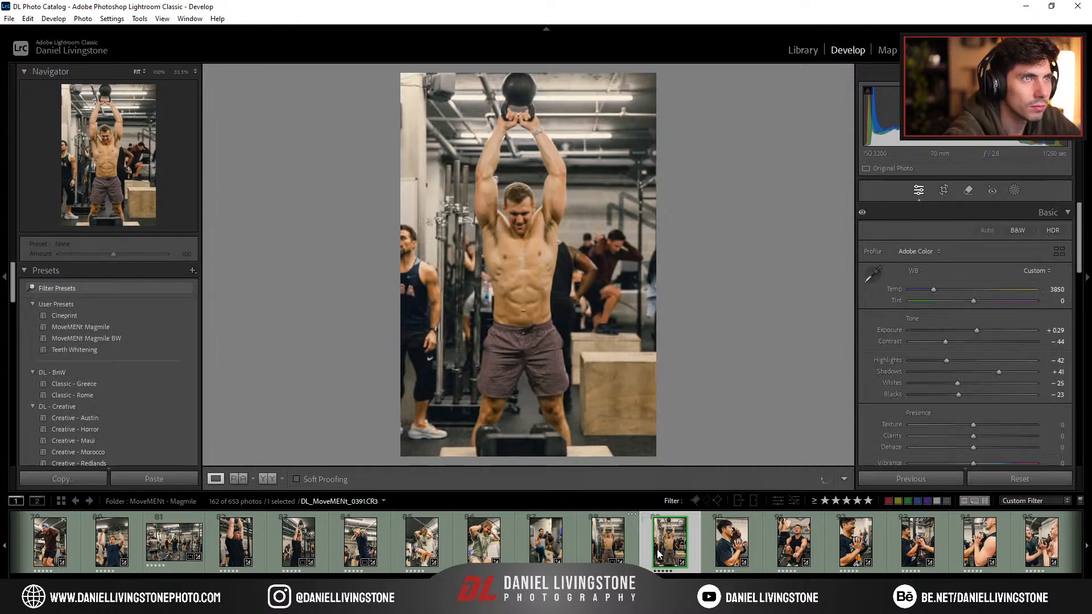
{"action": "key", "text": "r"}
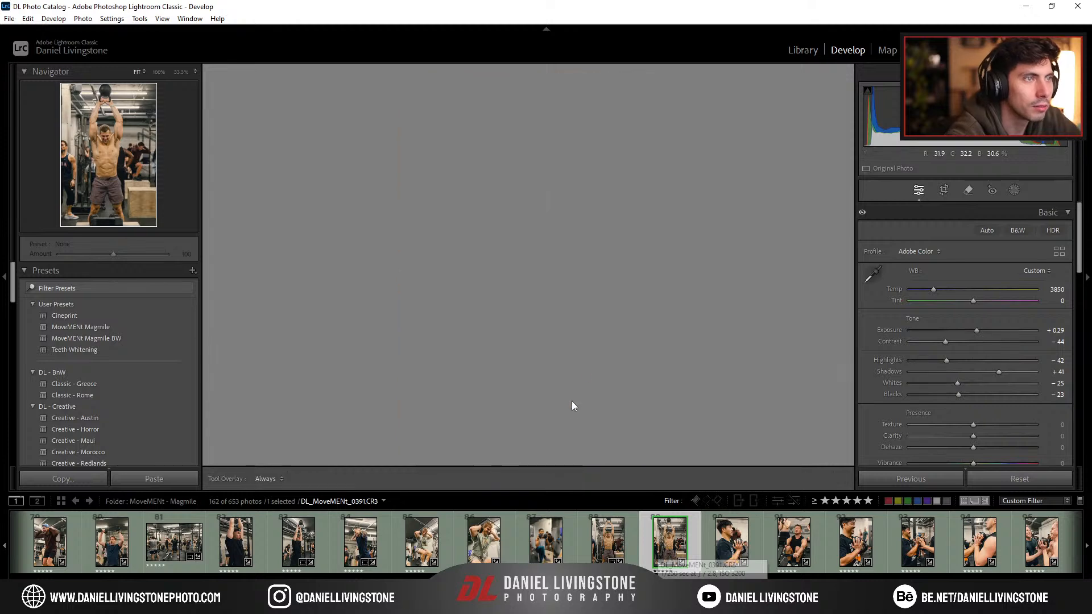
{"action": "left_click_drag", "start_coordinate": [542, 450], "coordinate": [539, 424]}
{"action": "left_click_drag", "start_coordinate": [558, 313], "coordinate": [568, 347]}
{"action": "key", "text": "Return"}
Step: Review the partner kettlebell shots, rate DL_MoveMENt_0405.CR3 four stars, and set the exposure of DL_MoveMENt_0408.CR3 to -0.11
{"action": "left_click", "coordinate": [736, 552]}
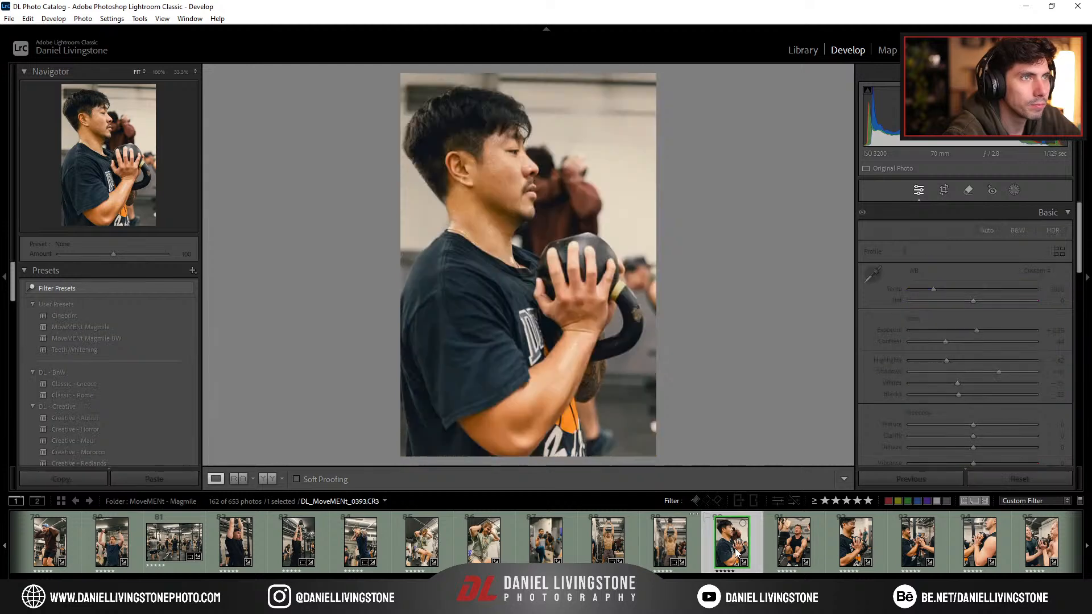
{"action": "left_click", "coordinate": [785, 532]}
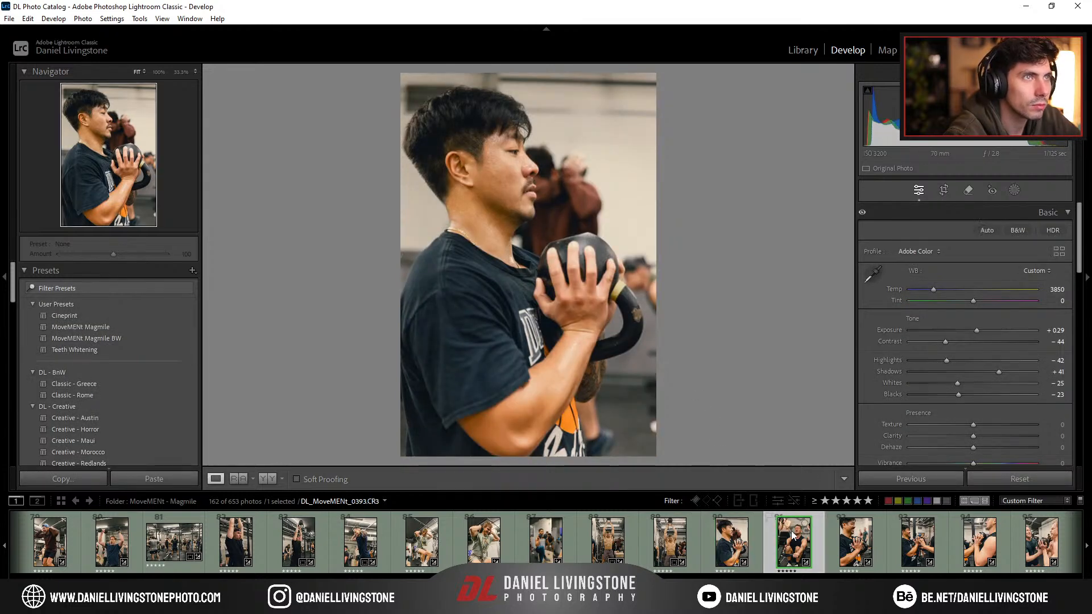
{"action": "left_click", "coordinate": [855, 545]}
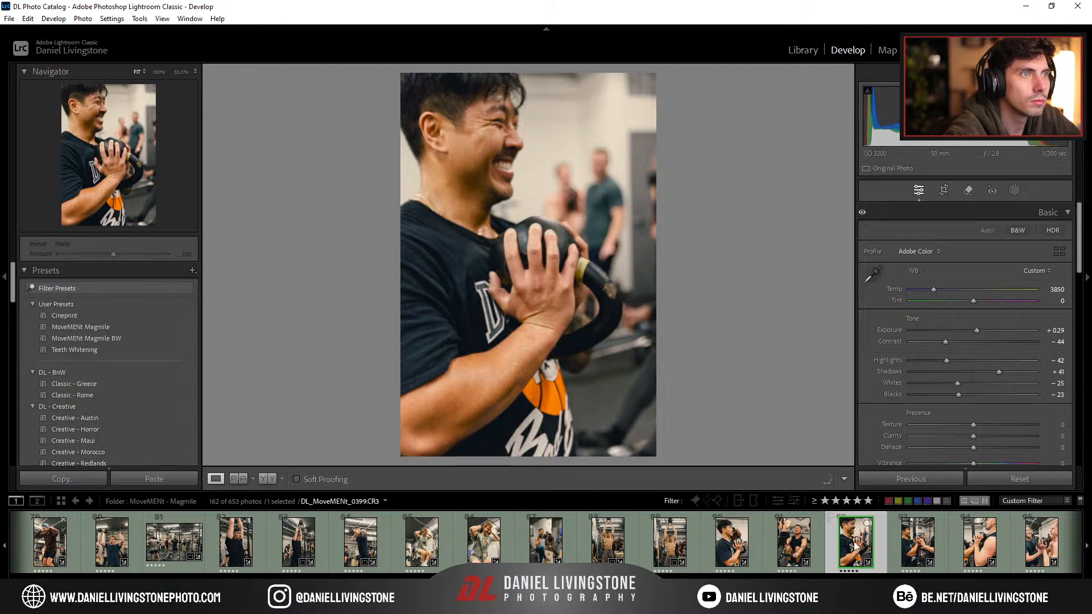
{"action": "left_click", "coordinate": [920, 538]}
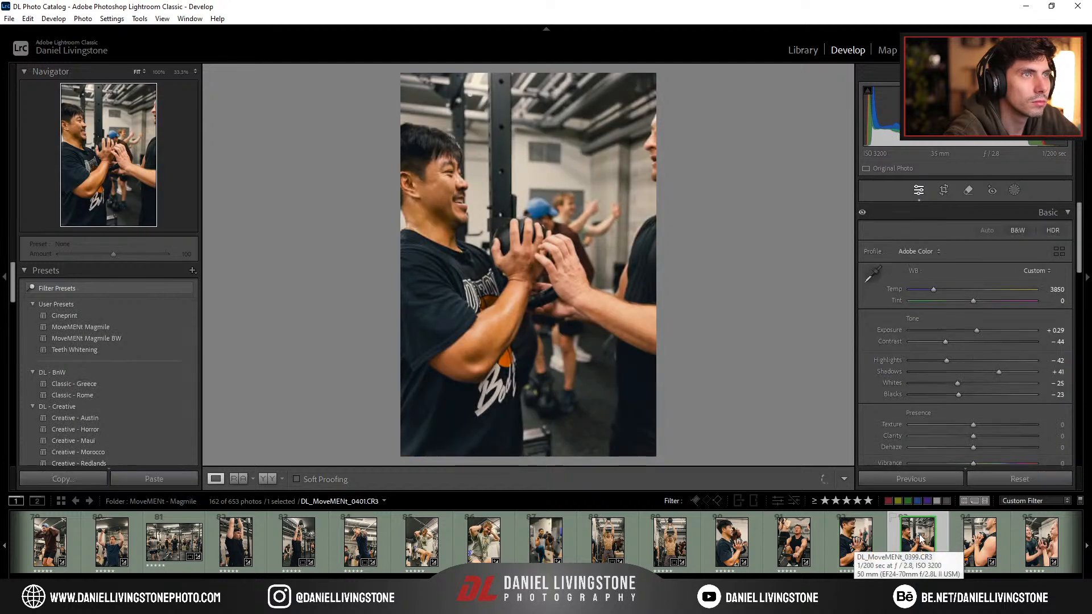
{"action": "left_click", "coordinate": [974, 540]}
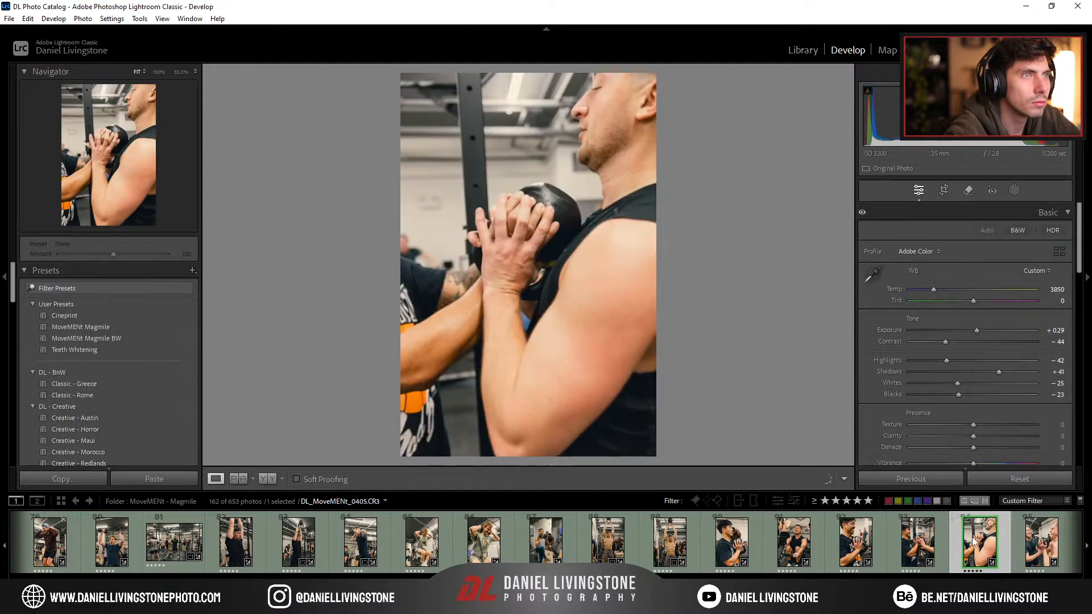
{"action": "key", "text": "4"}
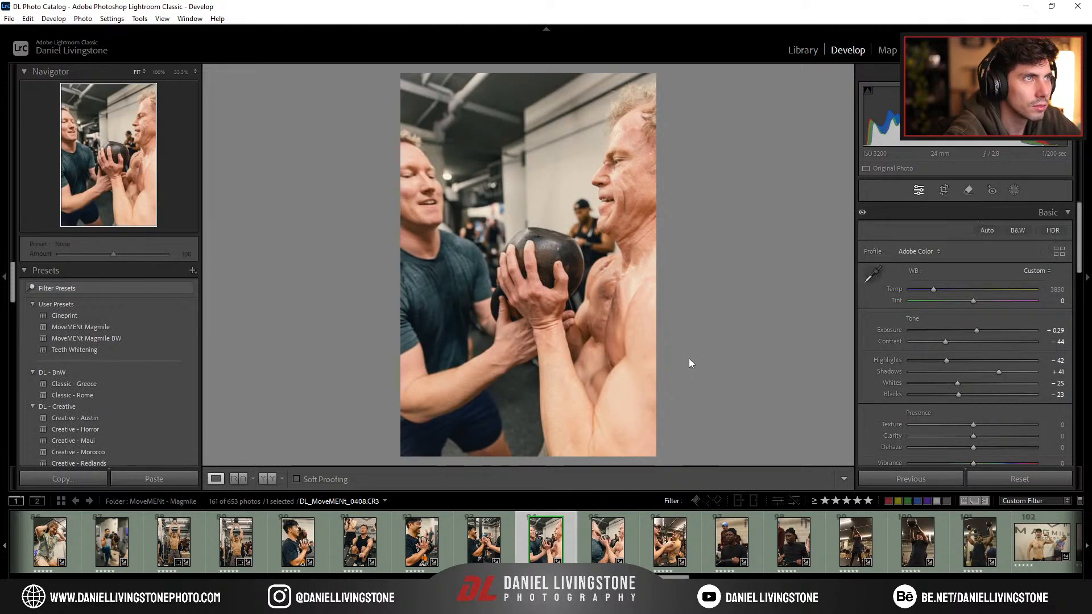
{"action": "left_click_drag", "start_coordinate": [977, 336], "coordinate": [973, 336]}
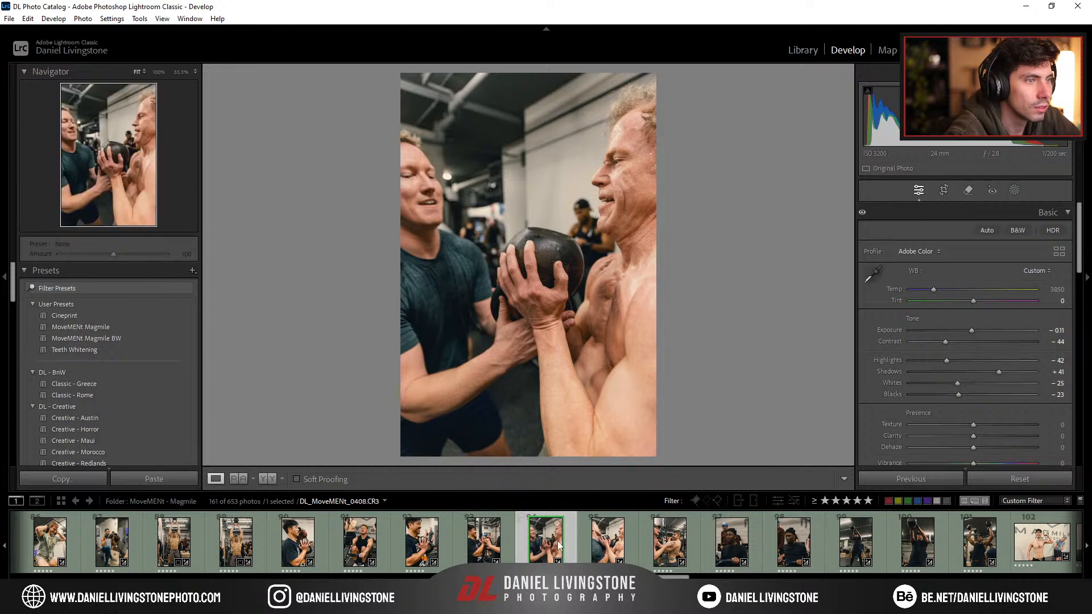
Step: Create a virtual copy of DL_MoveMENt_0411.CR3, the two men pressing a kettlebell, and apply the MoveMENt Magmile BW preset to it
{"action": "left_click", "coordinate": [604, 544]}
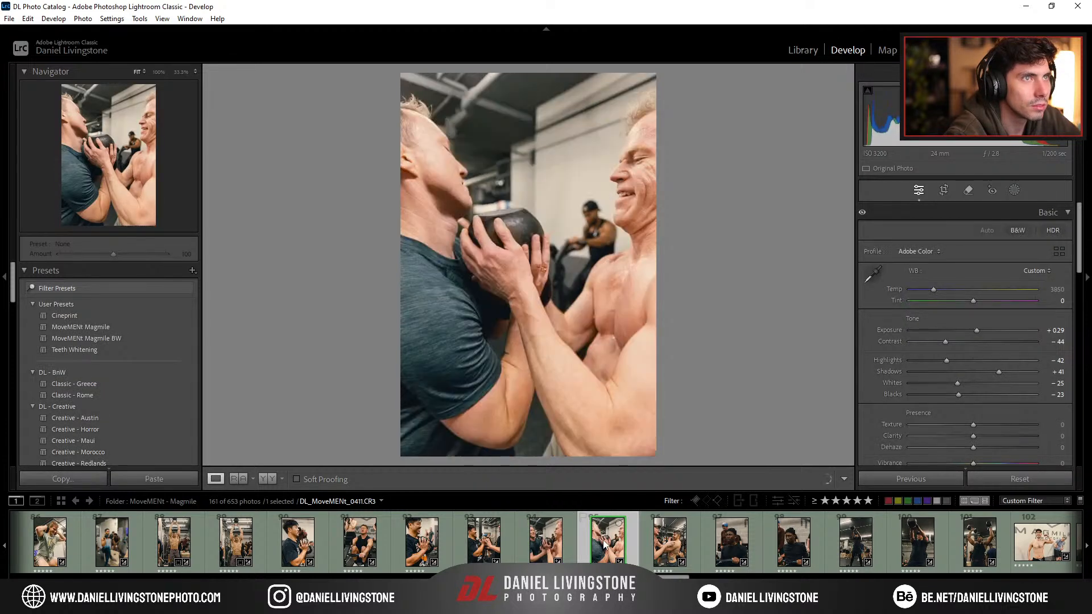
{"action": "right_click", "coordinate": [607, 544]}
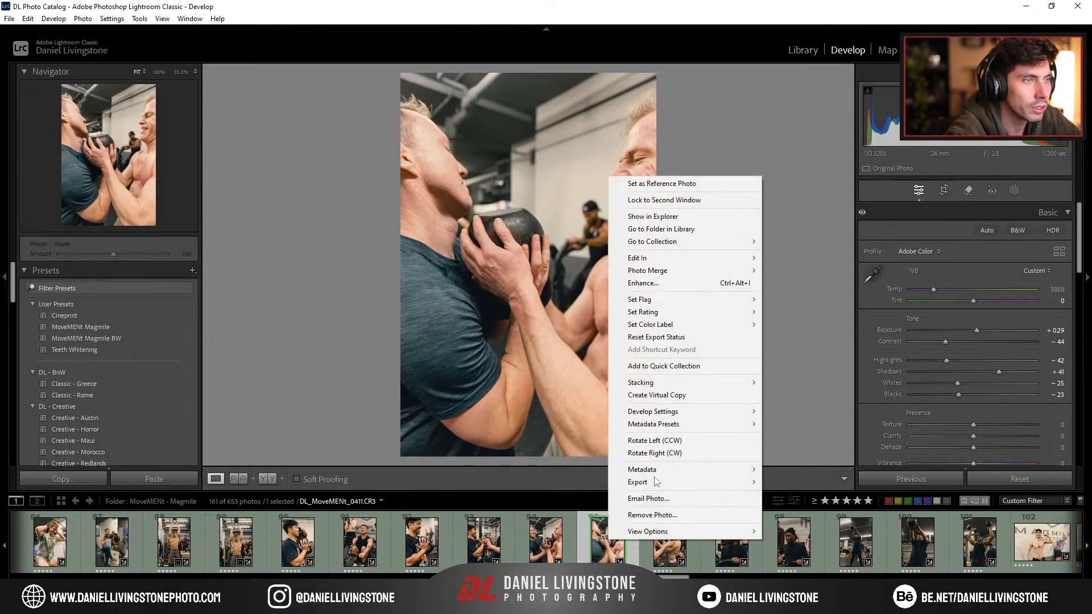
{"action": "left_click", "coordinate": [657, 395]}
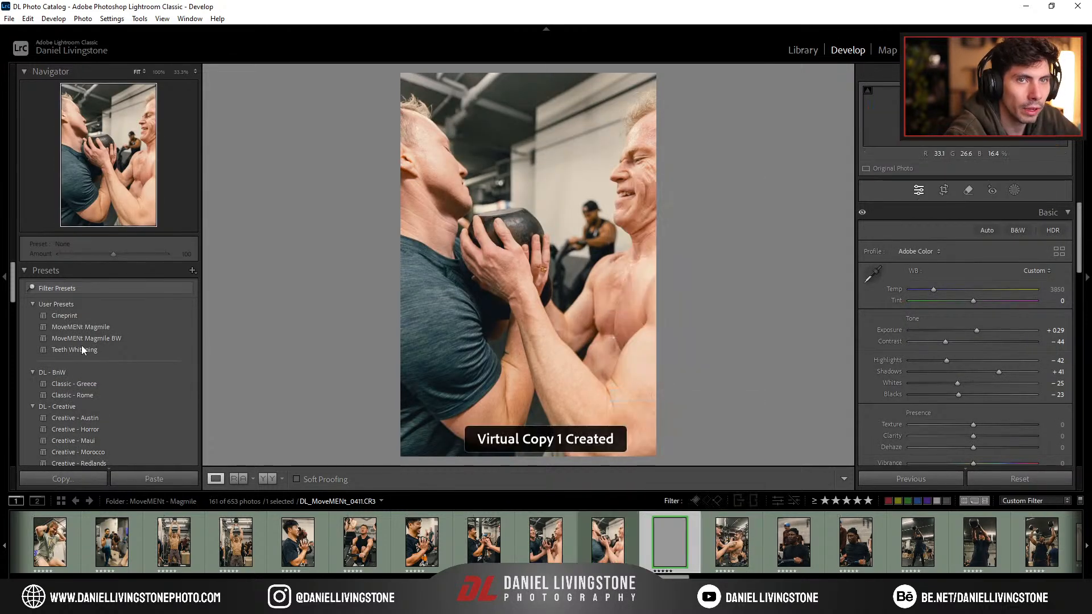
{"action": "left_click", "coordinate": [111, 337]}
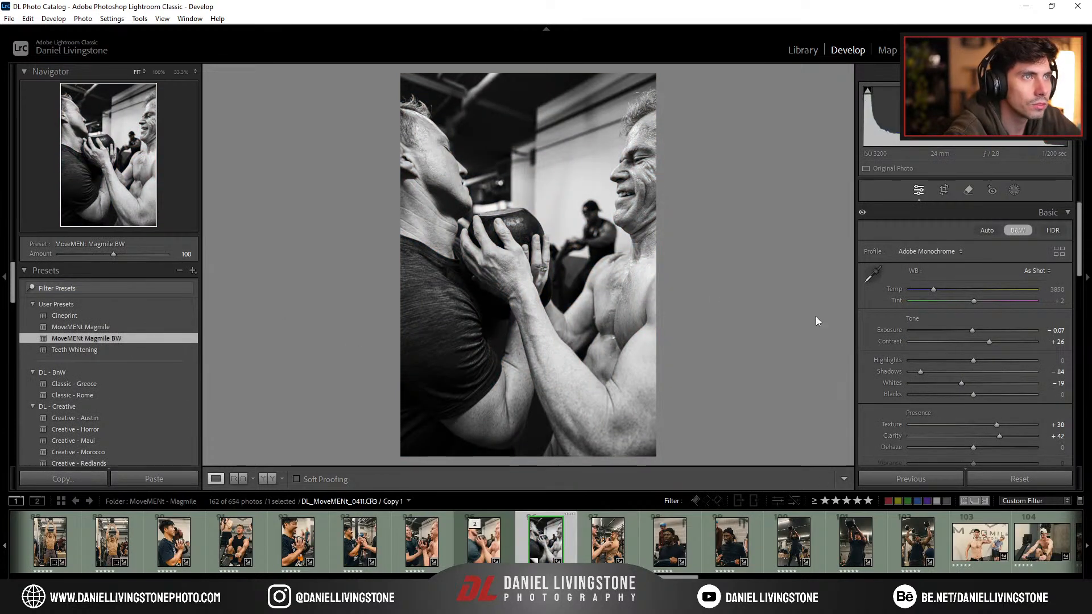
Step: Set the exposure of DL_MoveMENt_0420.CR3 to +0.20 and crop the photo in from its right edge
{"action": "left_click", "coordinate": [605, 544]}
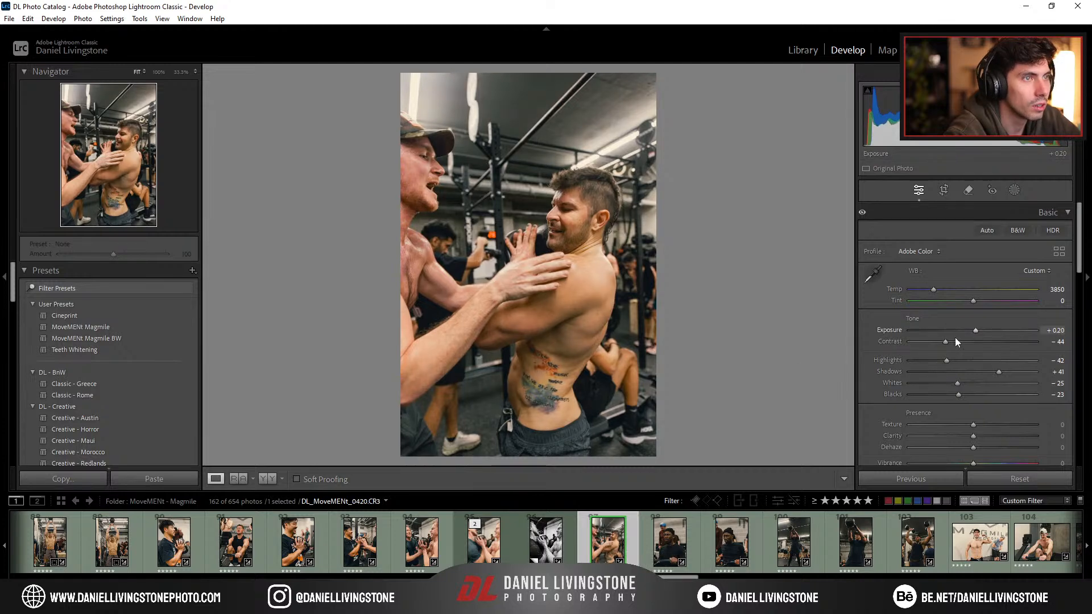
{"action": "key", "text": "t"}
{"action": "key", "text": "t"}
{"action": "key", "text": "r"}
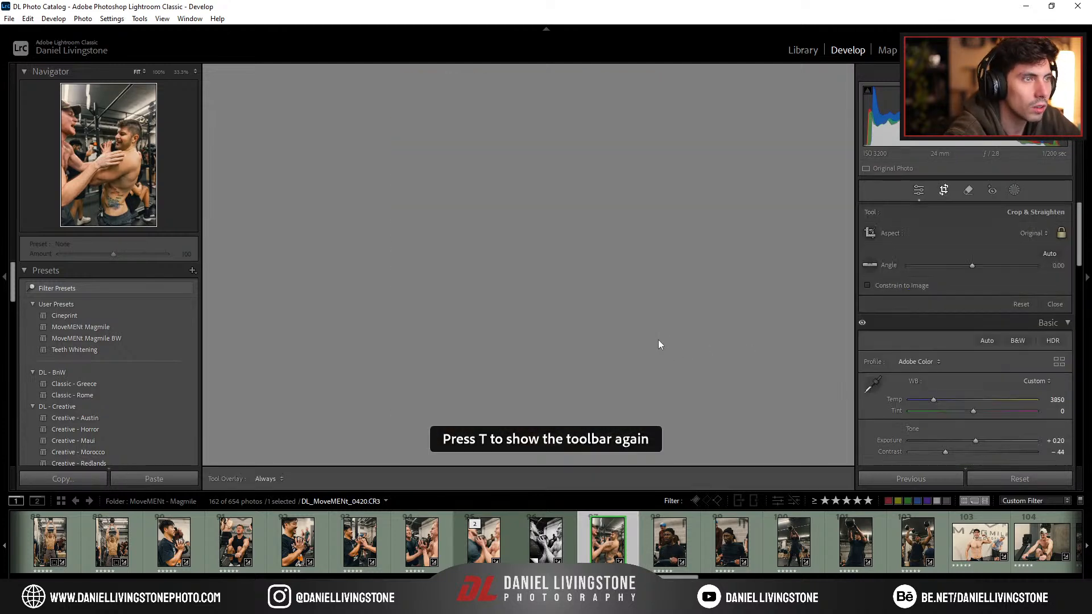
{"action": "left_click_drag", "start_coordinate": [658, 294], "coordinate": [646, 292]}
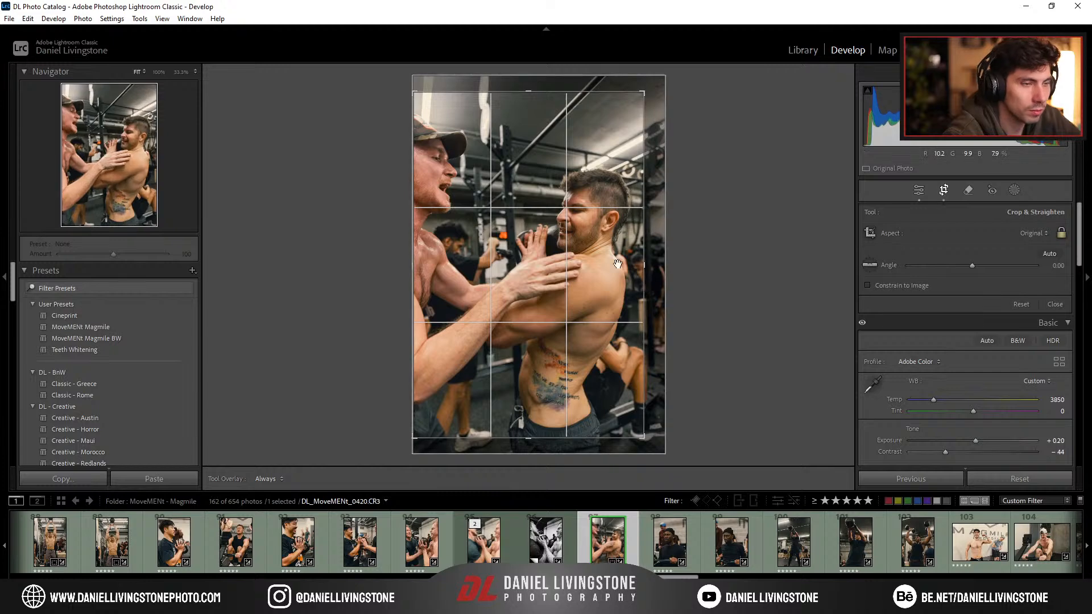
{"action": "key", "text": "Return"}
Step: Brighten the two rowing portraits, setting exposure to +1.20 on DL_MoveMENt_0421.CR3 and +1.34 on DL_MoveMENt_0426.CR3
{"action": "key", "text": "Right"}
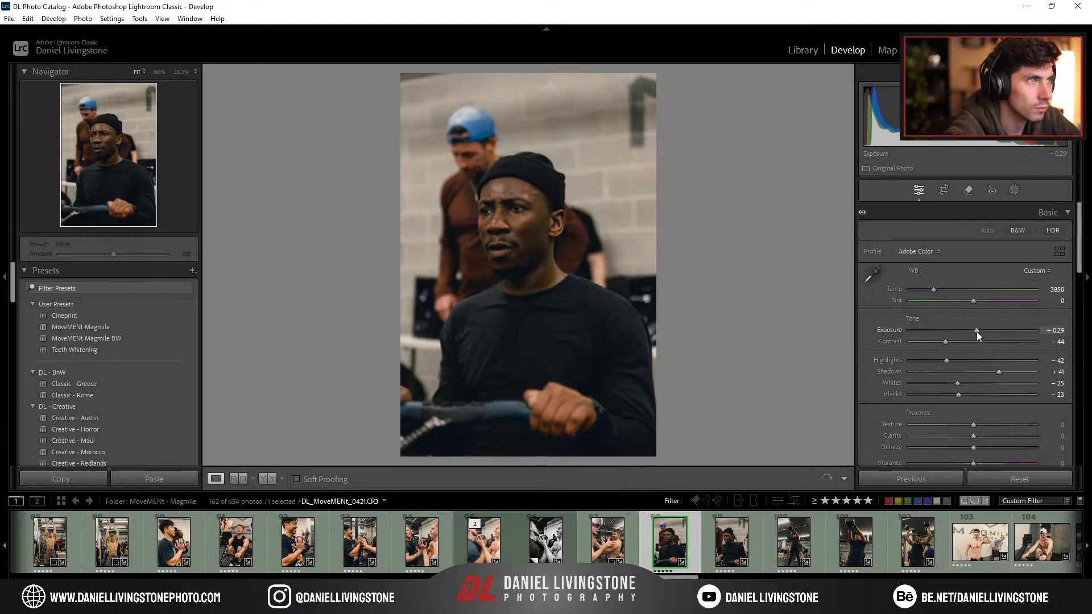
{"action": "left_click_drag", "start_coordinate": [978, 334], "coordinate": [986, 334]}
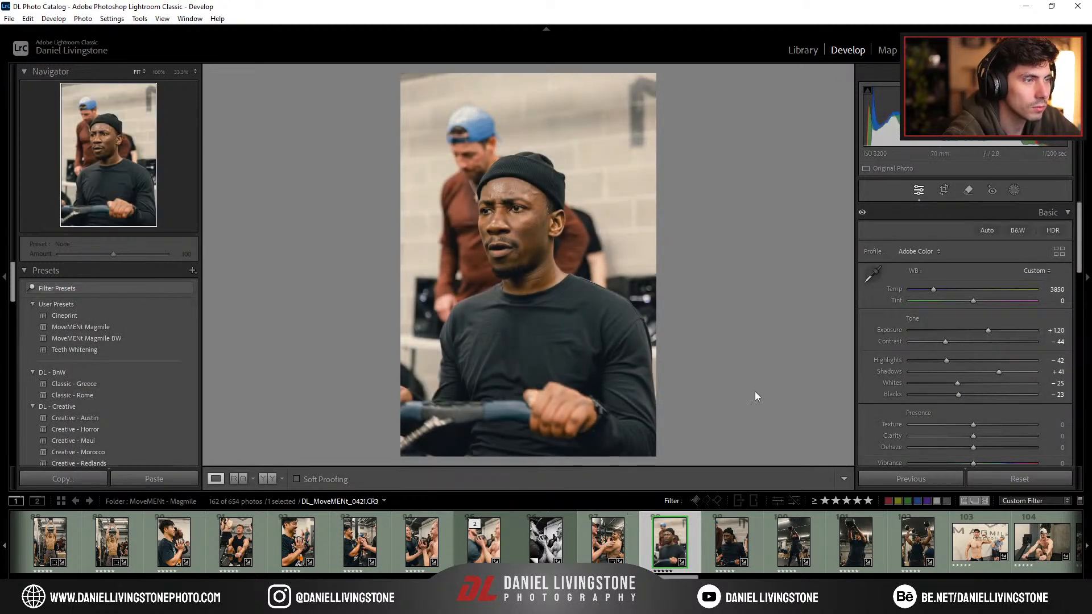
{"action": "left_click", "coordinate": [725, 545]}
{"action": "left_click_drag", "start_coordinate": [977, 332], "coordinate": [992, 339]}
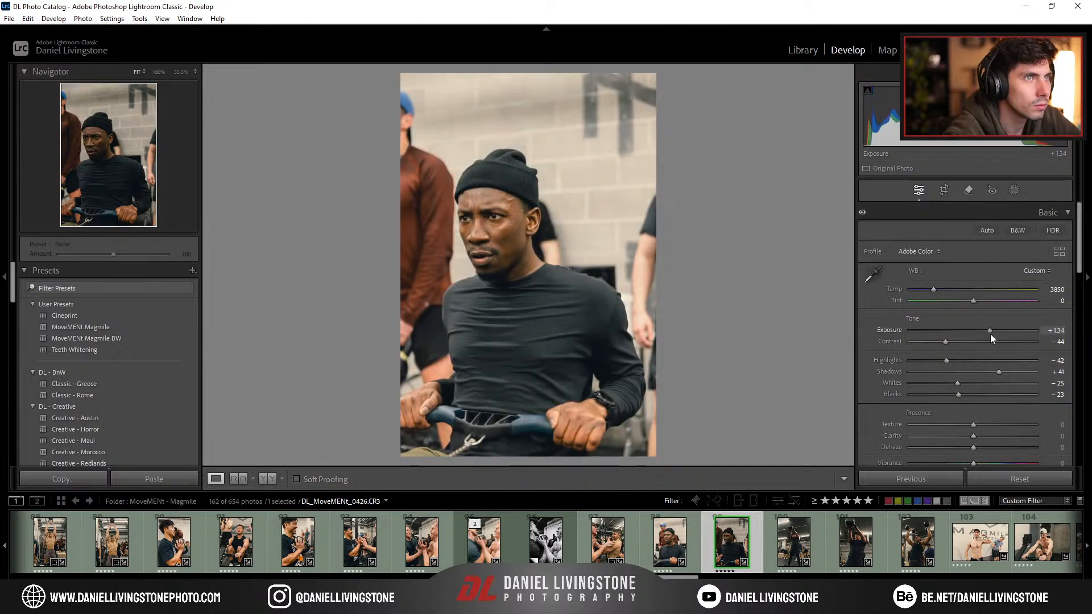
Step: Set the exposure of DL_MoveMENt_0431.CR3 to +0.97 and crop tighter around the man swinging the kettlebell
{"action": "left_click", "coordinate": [793, 543]}
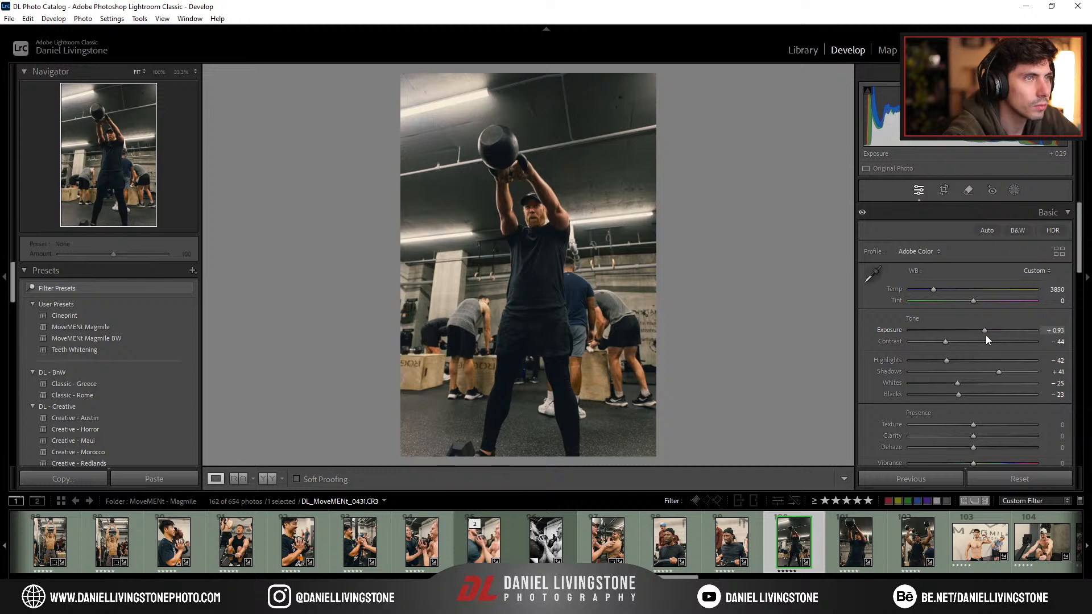
{"action": "left_click_drag", "start_coordinate": [987, 340], "coordinate": [987, 341]}
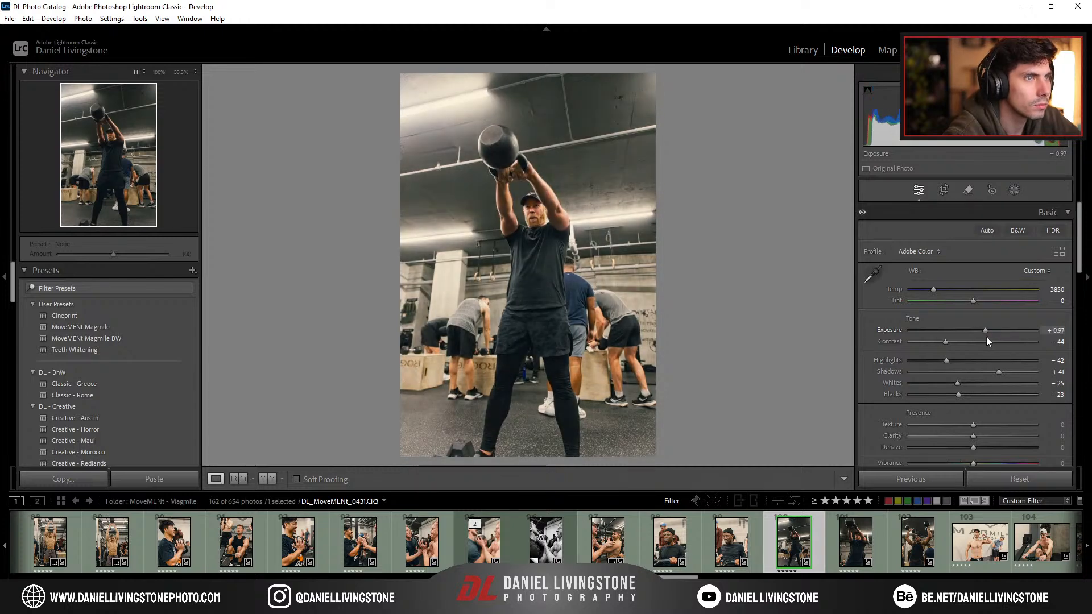
{"action": "key", "text": "r"}
{"action": "left_click_drag", "start_coordinate": [524, 75], "coordinate": [523, 80]}
{"action": "left_click_drag", "start_coordinate": [544, 236], "coordinate": [541, 260]}
{"action": "left_click_drag", "start_coordinate": [529, 80], "coordinate": [527, 104]}
{"action": "left_click_drag", "start_coordinate": [540, 143], "coordinate": [537, 177]}
{"action": "left_click_drag", "start_coordinate": [660, 211], "coordinate": [664, 243]}
{"action": "key", "text": "Return"}
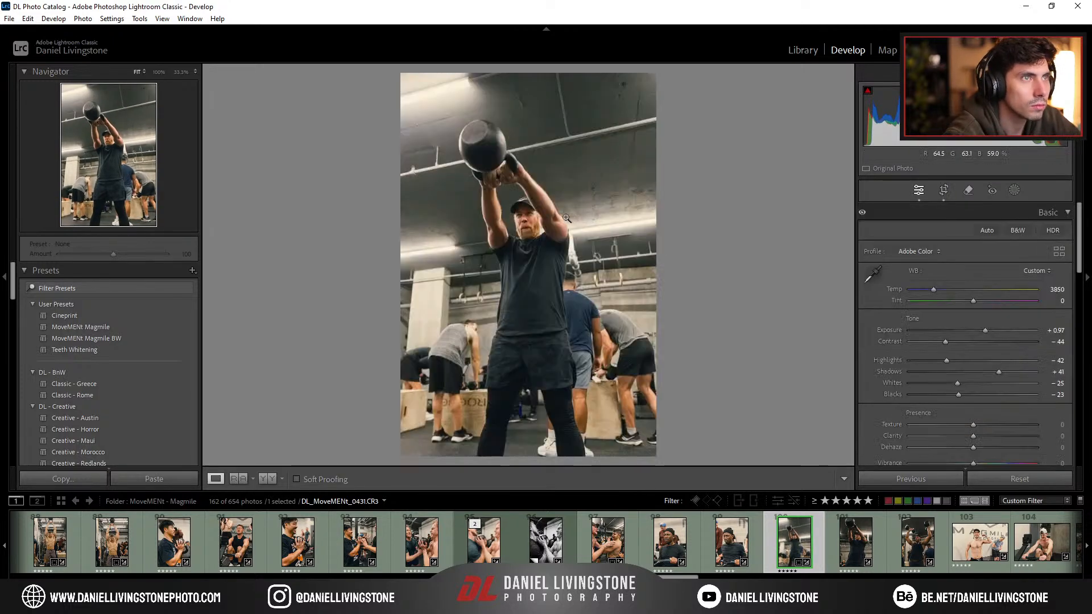
Step: Set the exposure of DL_MoveMENt_0433.CR3 to +1.24 and check the man's face up close
{"action": "key", "text": "Right"}
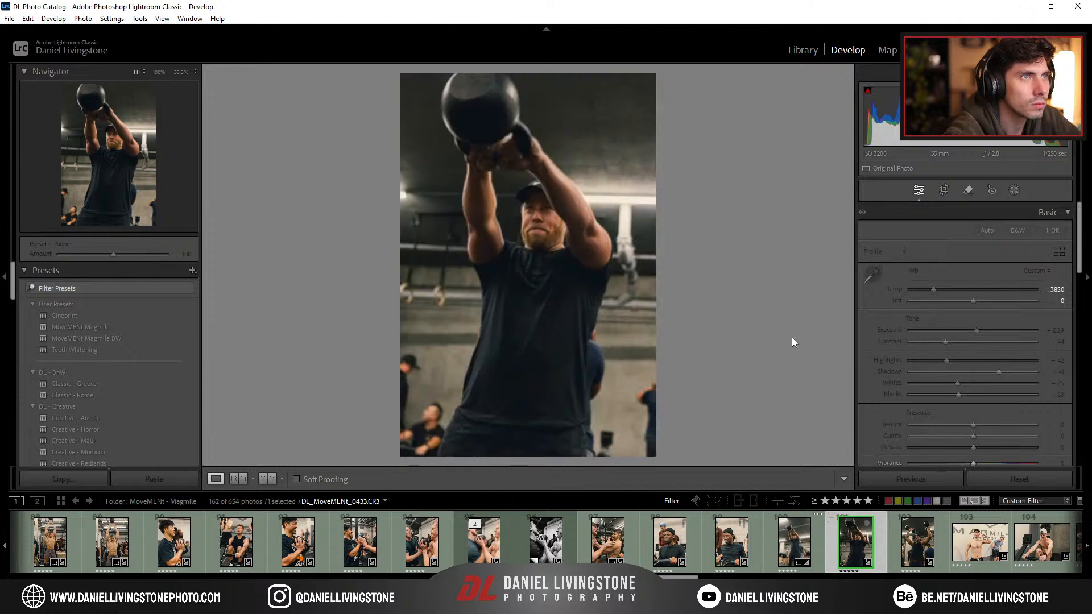
{"action": "left_click_drag", "start_coordinate": [977, 331], "coordinate": [988, 332]}
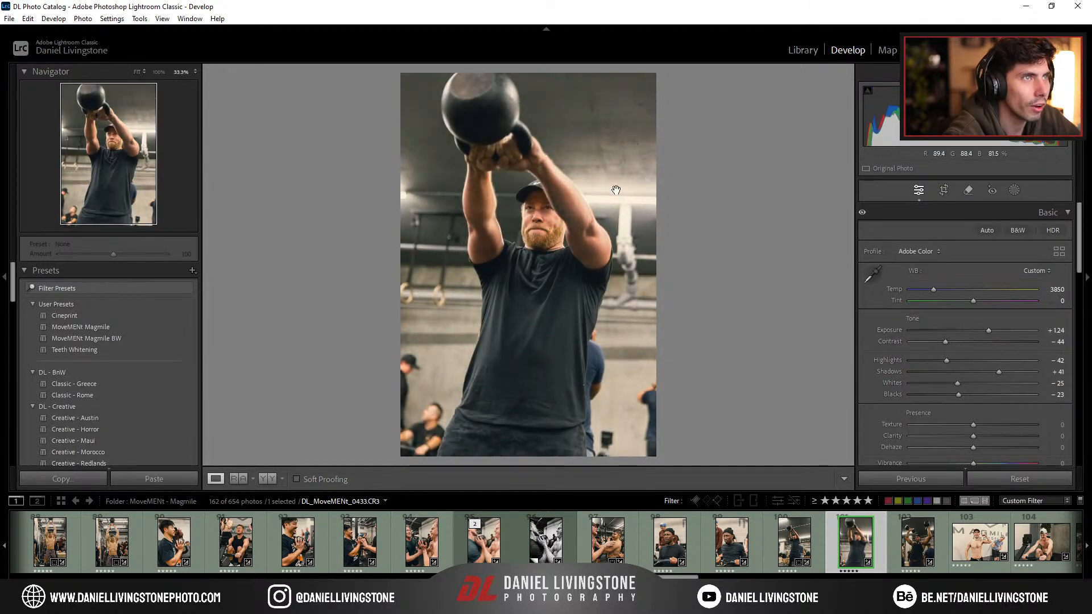
{"action": "left_click", "coordinate": [548, 211]}
{"action": "left_click", "coordinate": [538, 212]}
Step: Set the exposure of DL_MoveMENt_0436.CR3 to +0.79 and of DL_MoveMENt_0437.CR3 to -0.29
{"action": "left_click", "coordinate": [923, 544]}
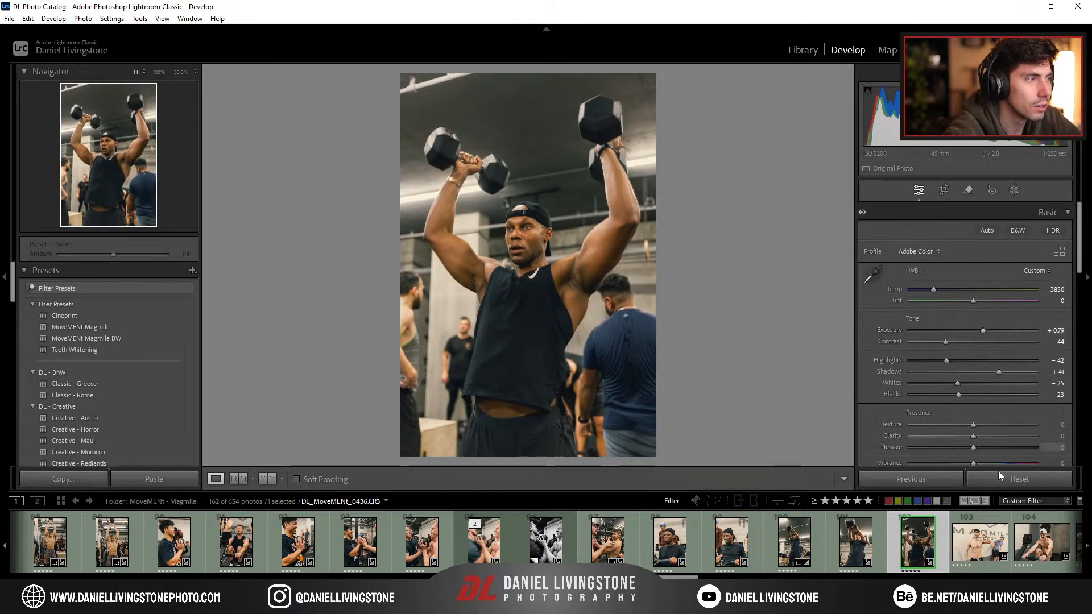
{"action": "key", "text": "Right"}
{"action": "left_click_drag", "start_coordinate": [979, 334], "coordinate": [970, 334]}
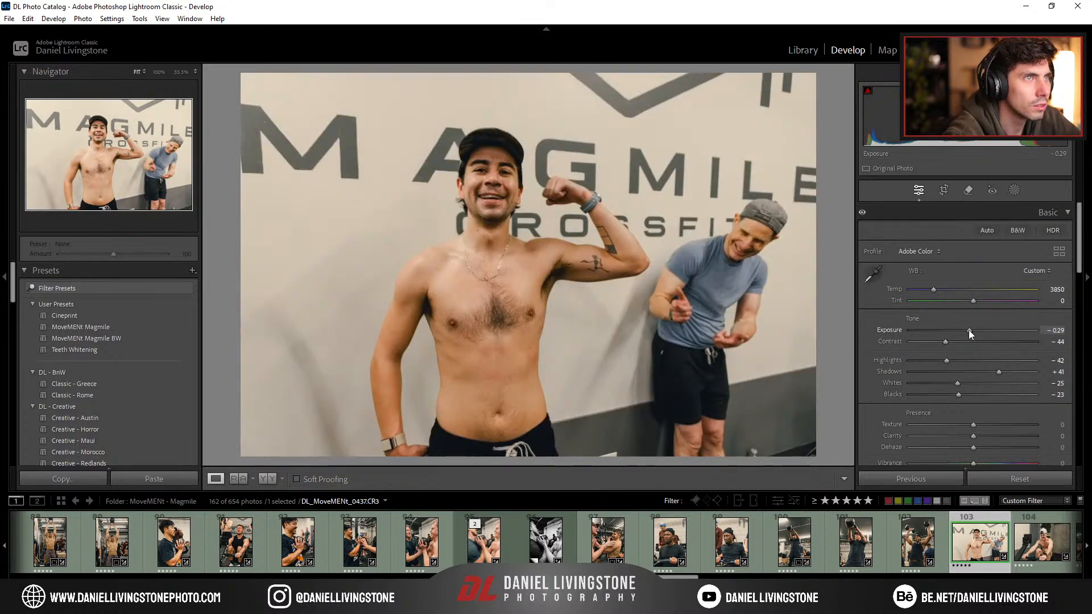
Step: Look over DL_MoveMENt_0444.CR3 and raise the exposure of the gym workout photo that follows it
{"action": "key", "text": "Right"}
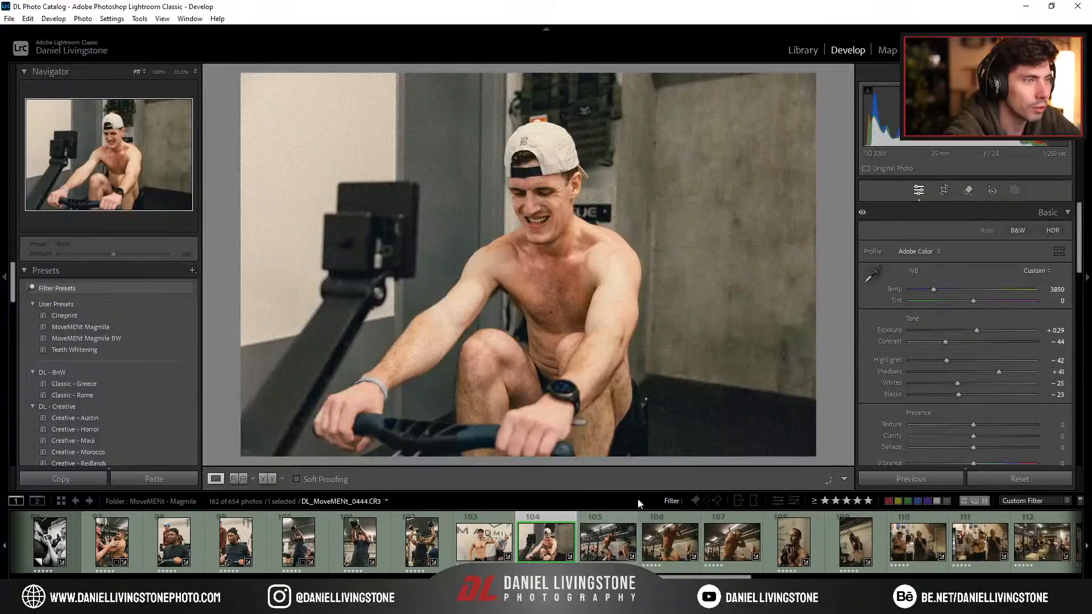
{"action": "key", "text": "Right"}
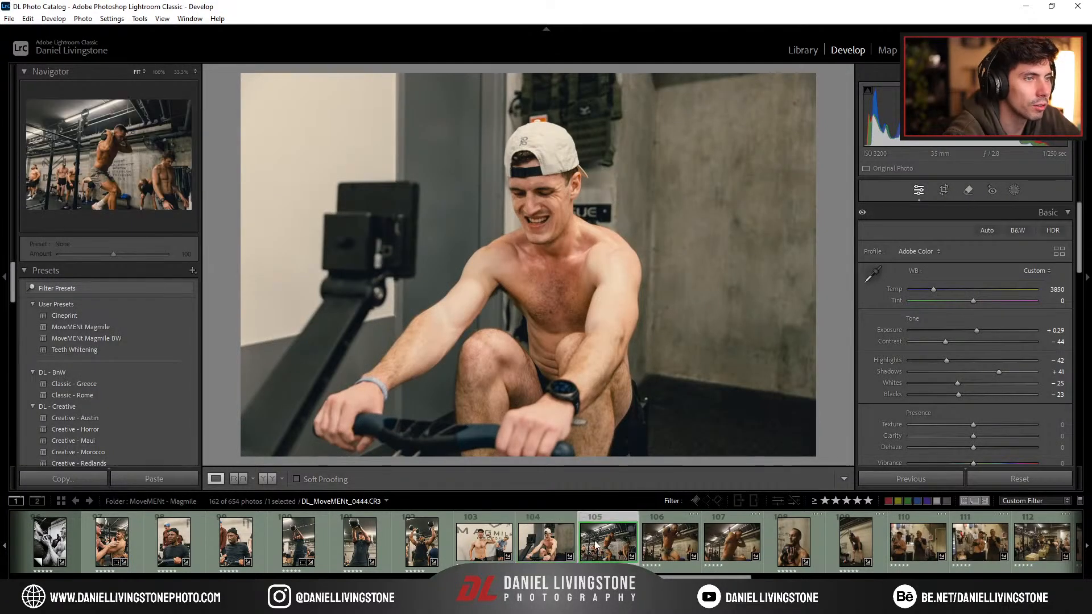
{"action": "left_click", "coordinate": [984, 334]}
Step: Set the exposure of DL_MoveMENt_0446.CR3 to +0.93 and rate the similar shot DL_MoveMENt_0447.CR3 three stars
{"action": "key", "text": "Right"}
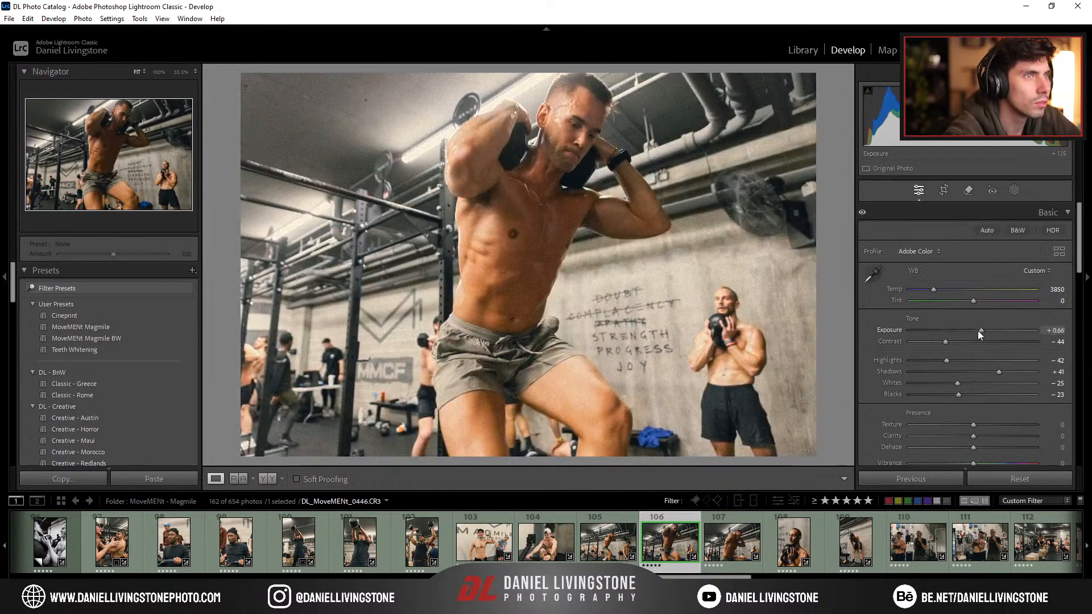
{"action": "left_click_drag", "start_coordinate": [979, 334], "coordinate": [985, 332]}
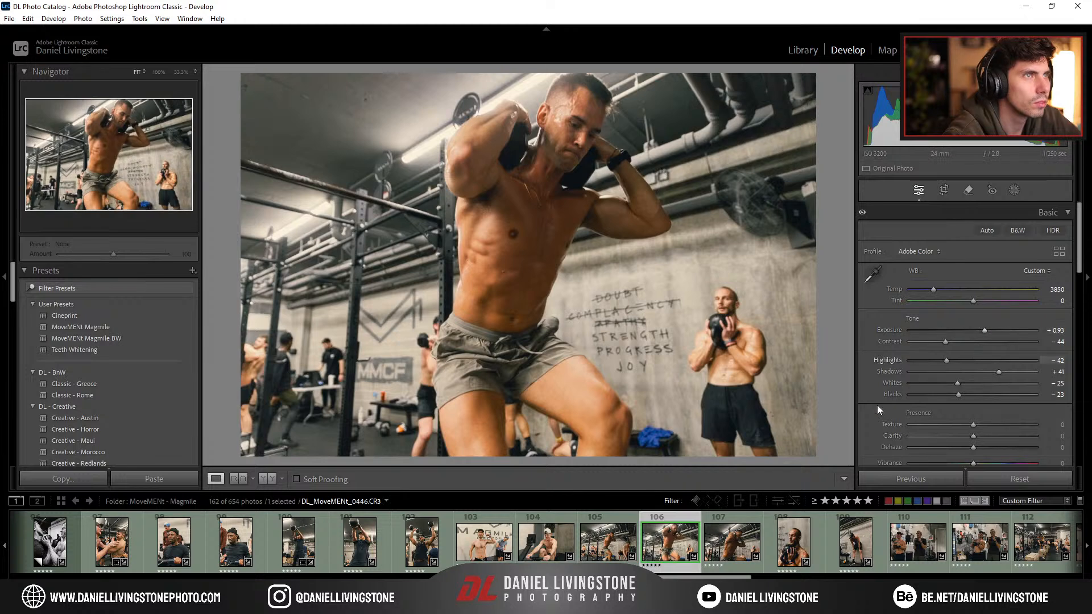
{"action": "left_click", "coordinate": [731, 541]}
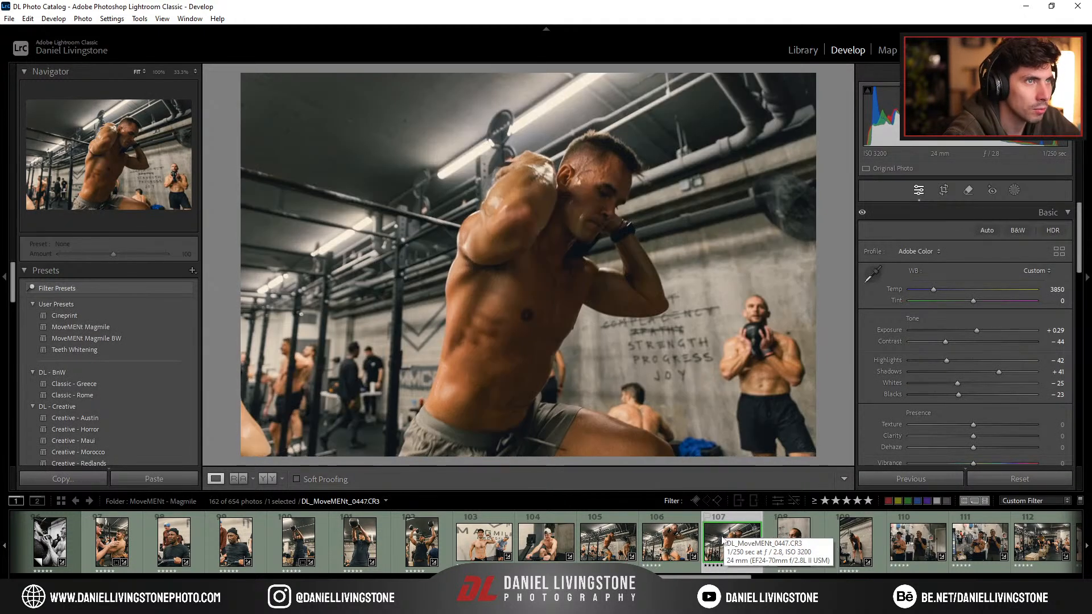
{"action": "key", "text": "3"}
Step: Create a virtual copy of DL_MoveMENt_0446.CR3 with the MoveMENt Magmile BW preset, exposure +0.66, contrast -10 and shadows -60
{"action": "right_click", "coordinate": [666, 549]}
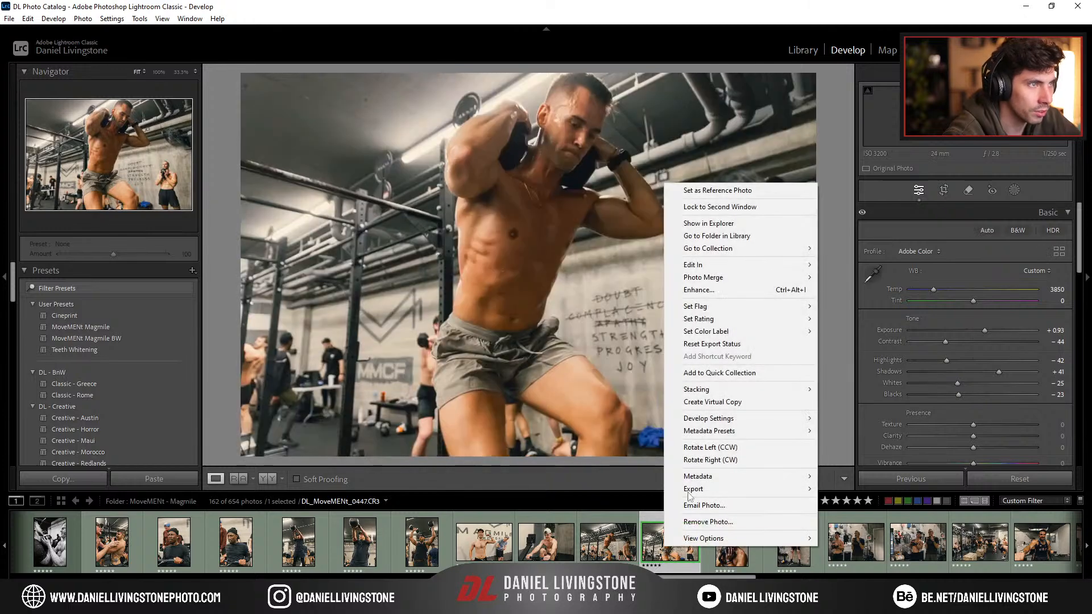
{"action": "left_click", "coordinate": [697, 403]}
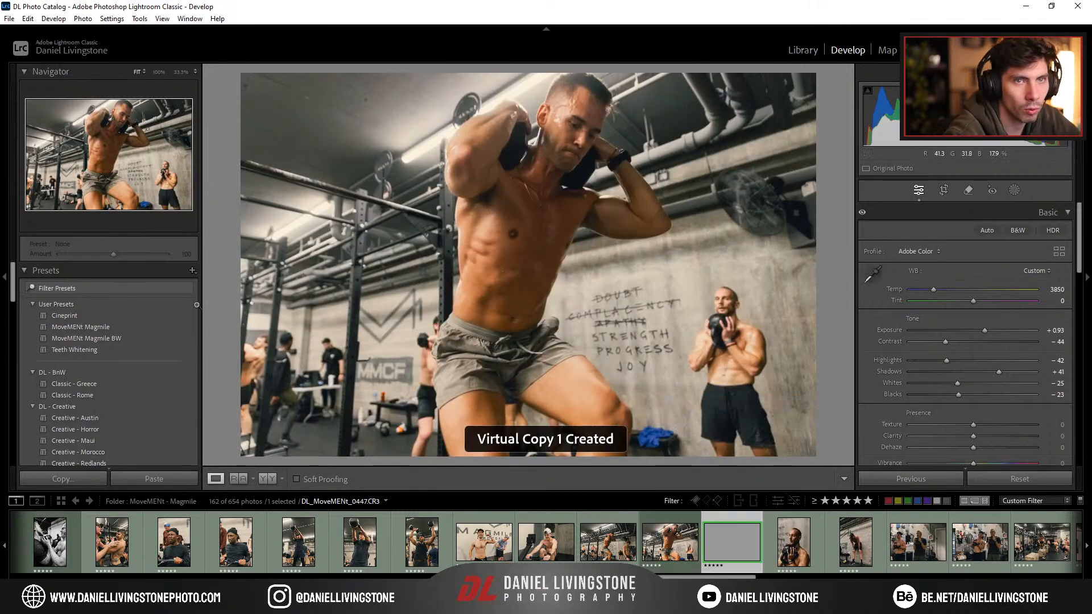
{"action": "left_click", "coordinate": [110, 338]}
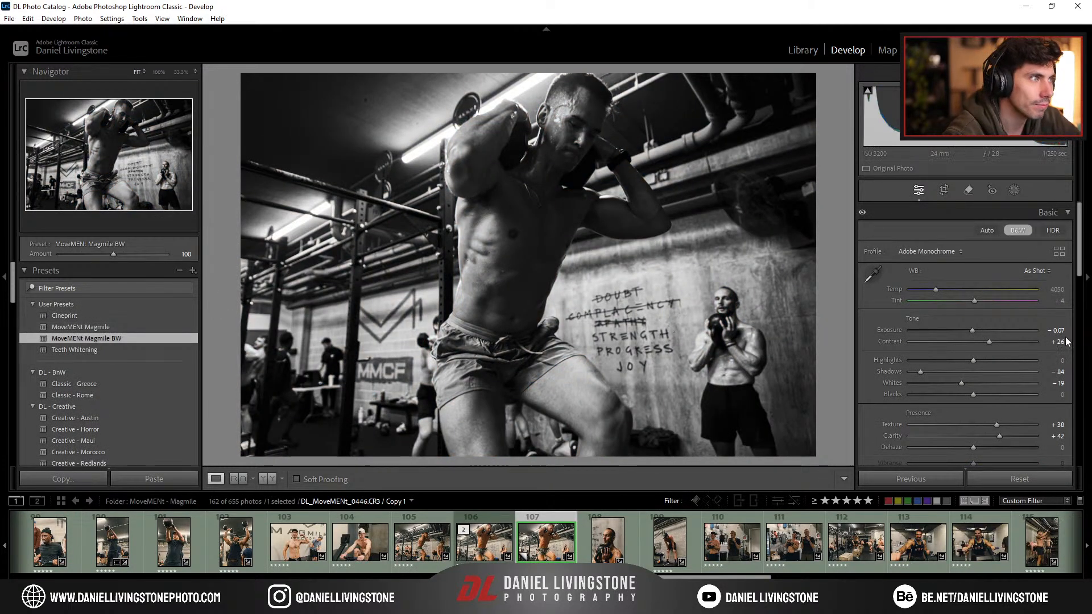
{"action": "mouse_move", "coordinate": [973, 333]}
{"action": "left_mouse_down"}
{"action": "mouse_move", "coordinate": [982, 334]}
{"action": "mouse_move", "coordinate": [967, 343]}
{"action": "left_mouse_up"}
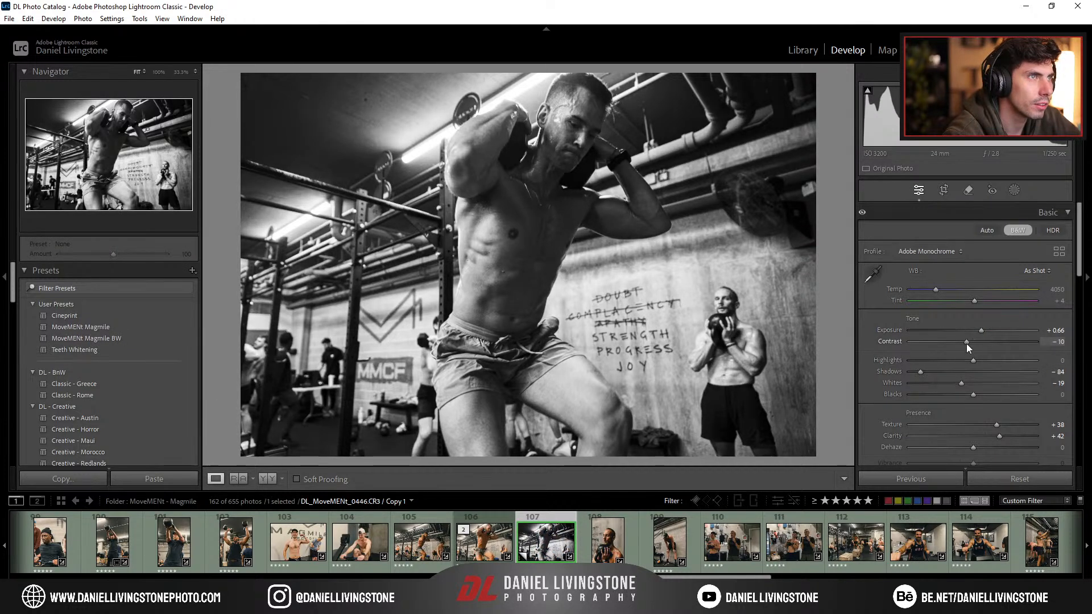
{"action": "left_click_drag", "start_coordinate": [923, 376], "coordinate": [940, 376]}
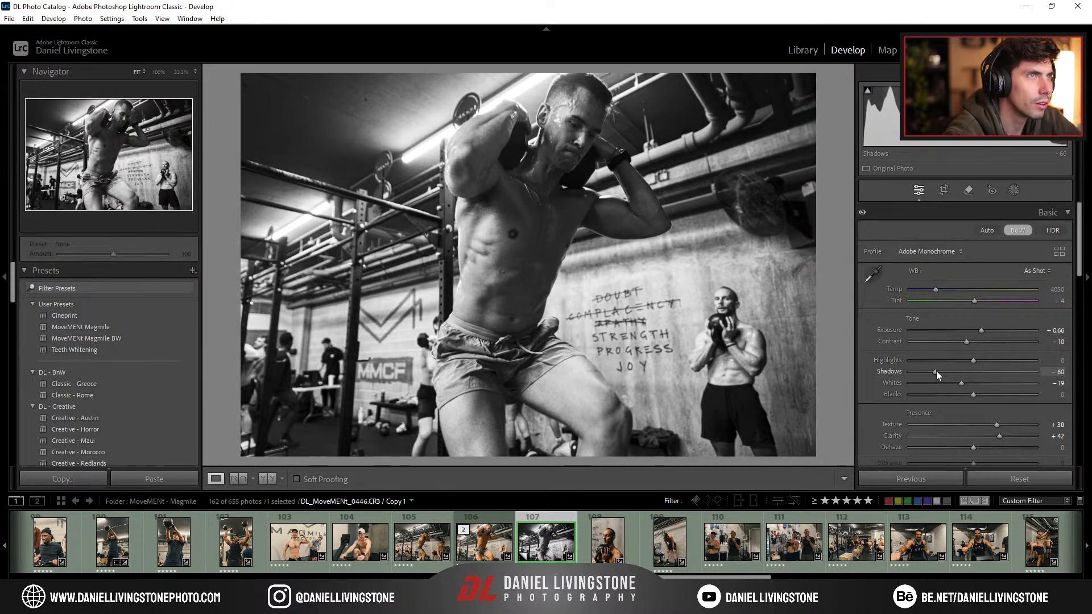
Step: Crop DL_MoveMENt_0448.CR3 in from the top edge with the aspect ratio unlocked
{"action": "left_click", "coordinate": [619, 540]}
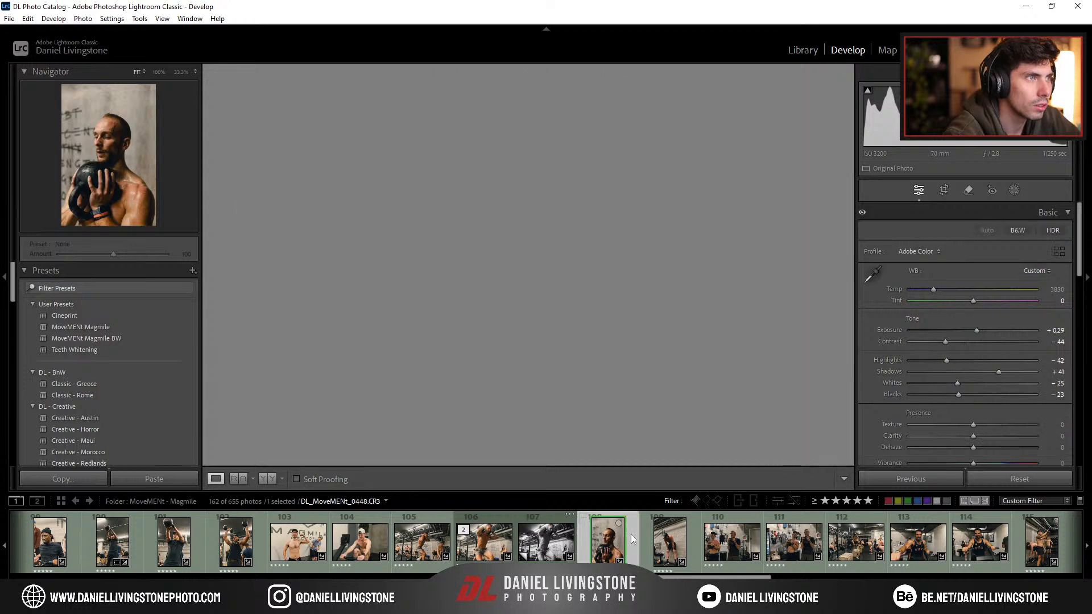
{"action": "key", "text": "r"}
{"action": "key", "text": "a"}
{"action": "left_click_drag", "start_coordinate": [529, 76], "coordinate": [531, 94]}
{"action": "key", "text": "r"}
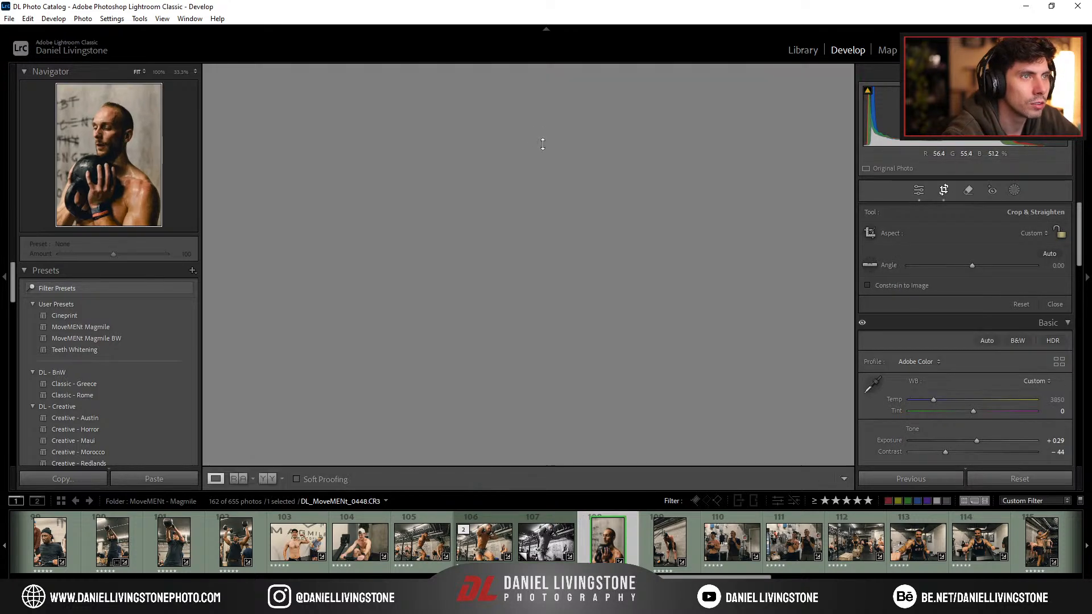
Step: Set the exposure of DL_MoveMENt_0455.CR3 to +1.11, then straighten it to -0.51 and crop in around the two men
{"action": "left_click", "coordinate": [670, 545]}
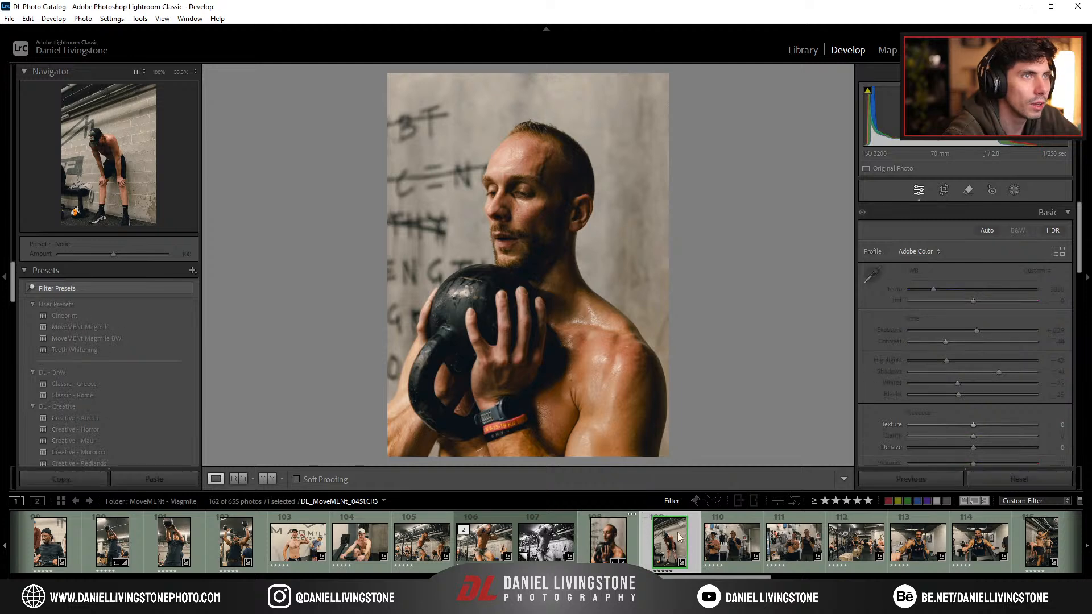
{"action": "left_click", "coordinate": [732, 548]}
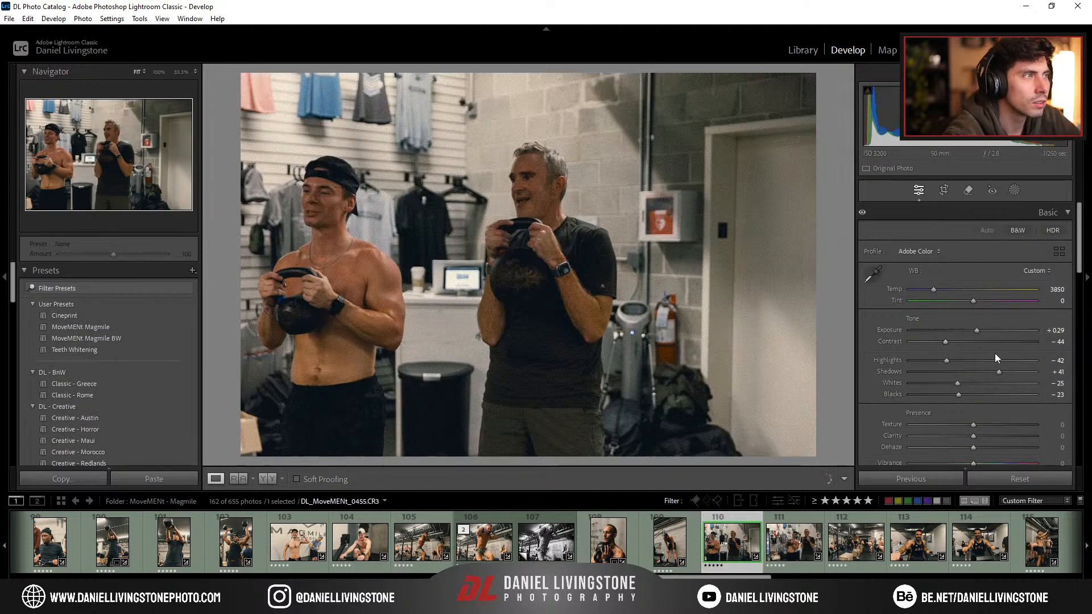
{"action": "key", "text": "r"}
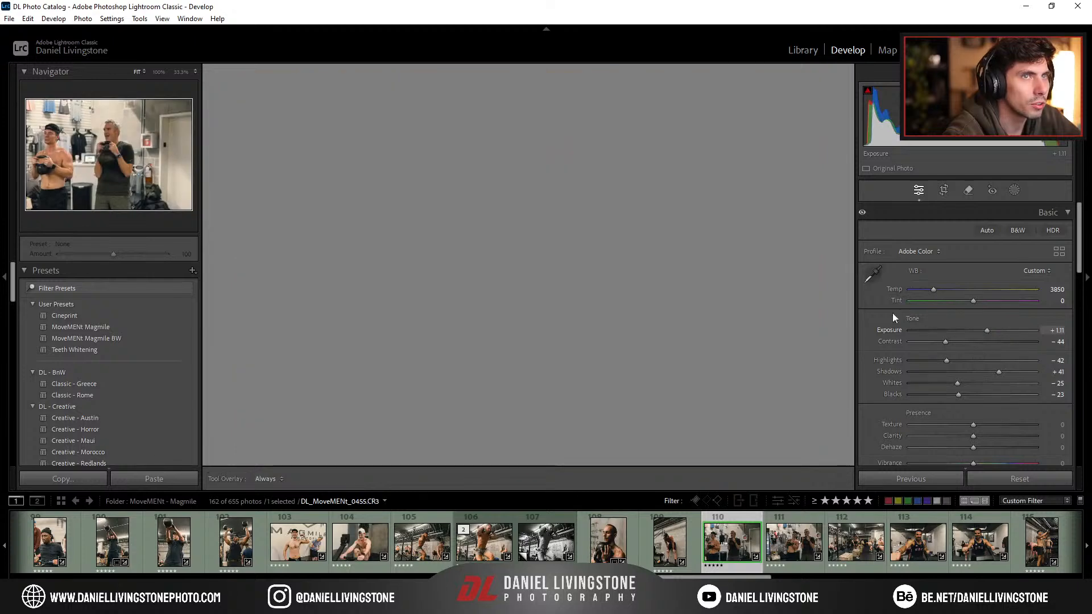
{"action": "left_click_drag", "start_coordinate": [809, 265], "coordinate": [780, 271]}
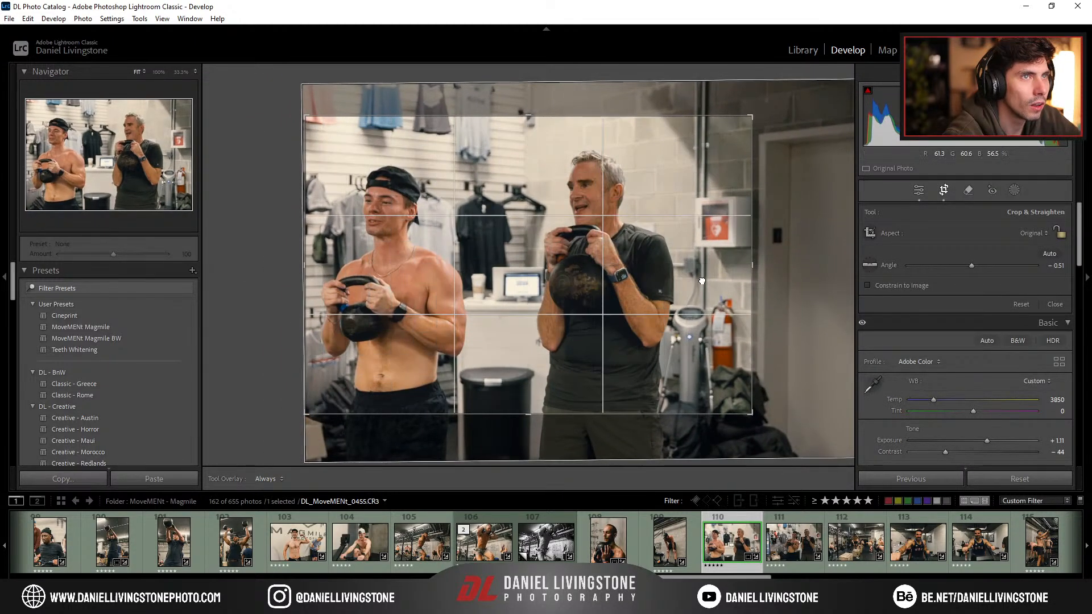
{"action": "key", "text": "r"}
Step: Crop DL_MoveMENt_0456.CR3 in from the left edge and reposition the two men within the crop frame
{"action": "left_click", "coordinate": [779, 536]}
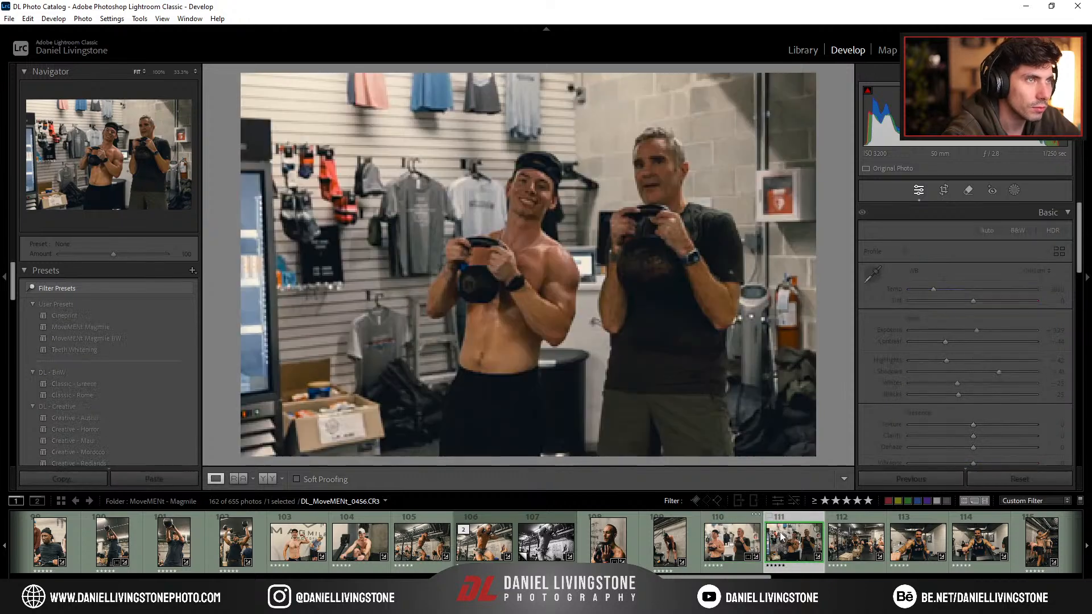
{"action": "key", "text": "r"}
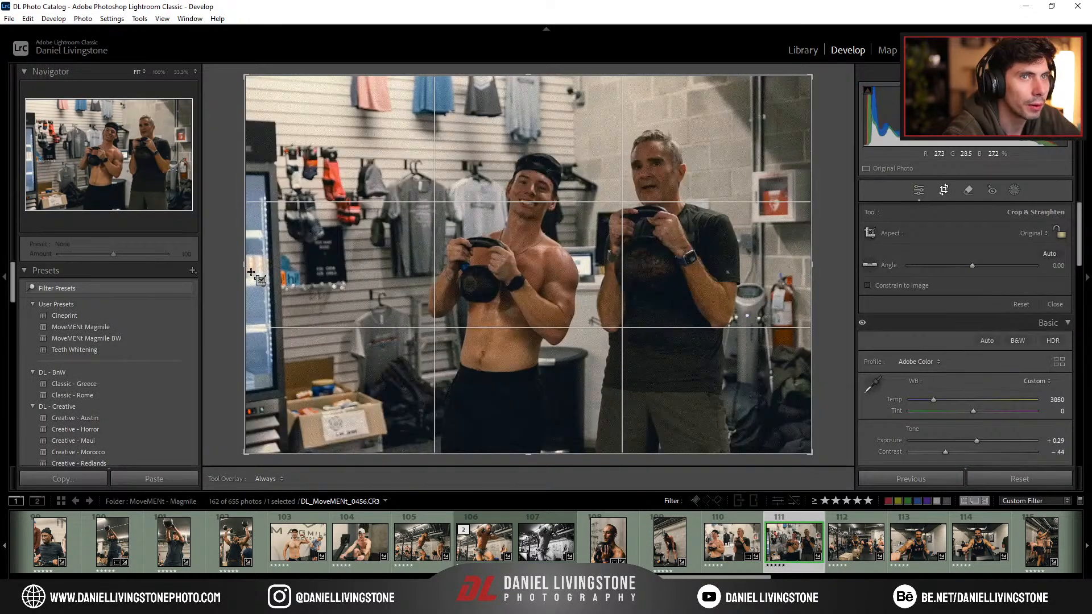
{"action": "left_click_drag", "start_coordinate": [247, 270], "coordinate": [287, 268]}
{"action": "key", "text": "a"}
{"action": "left_click_drag", "start_coordinate": [678, 283], "coordinate": [679, 297]}
{"action": "left_click_drag", "start_coordinate": [788, 283], "coordinate": [789, 287]}
{"action": "key", "text": "Return"}
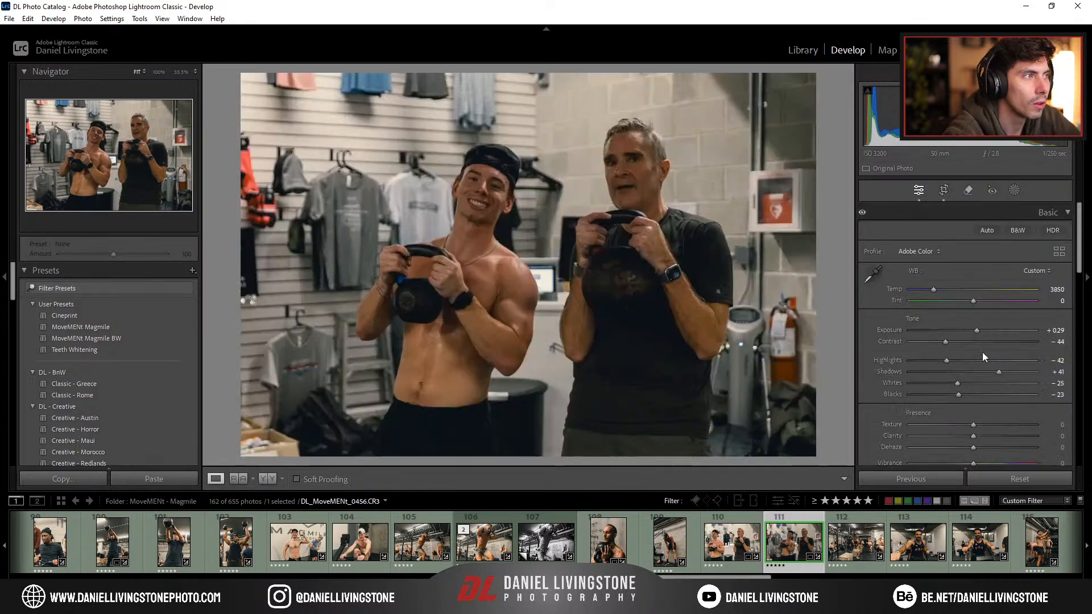
Step: Set the exposure of DL_MoveMENt_0458.CR3 to +0.61 and of DL_MoveMENt_0460.CR3 to +0.84
{"action": "key", "text": "Right"}
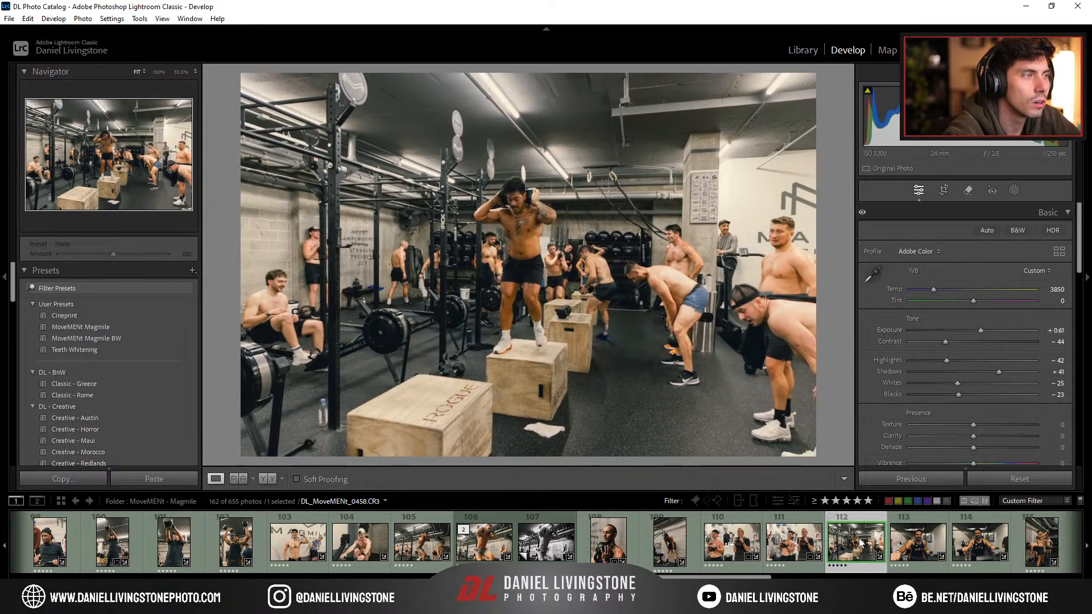
{"action": "left_click", "coordinate": [910, 548]}
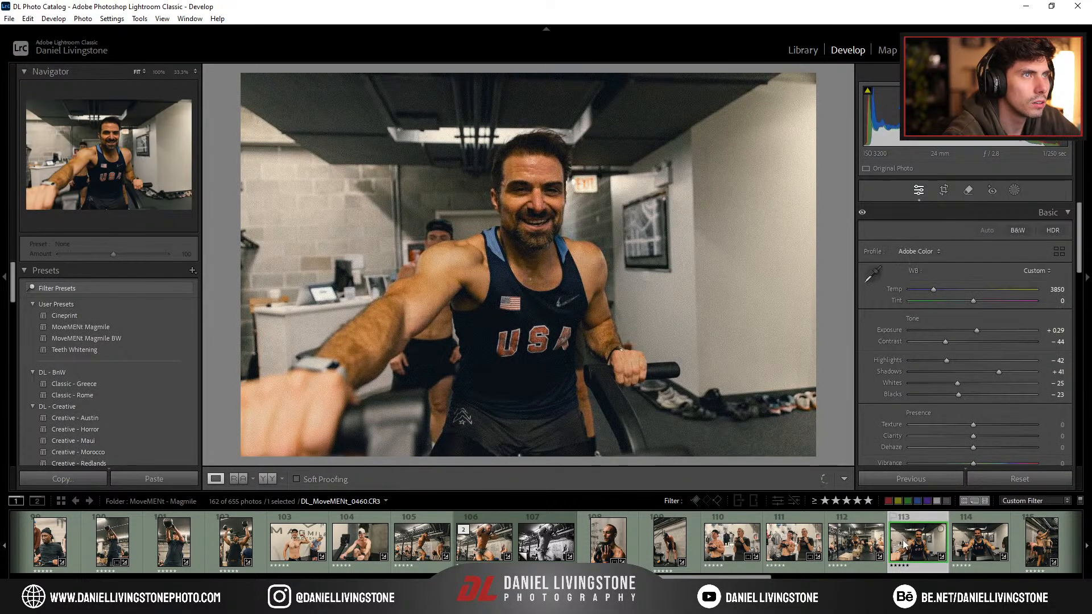
{"action": "left_click_drag", "start_coordinate": [985, 330], "coordinate": [984, 329]}
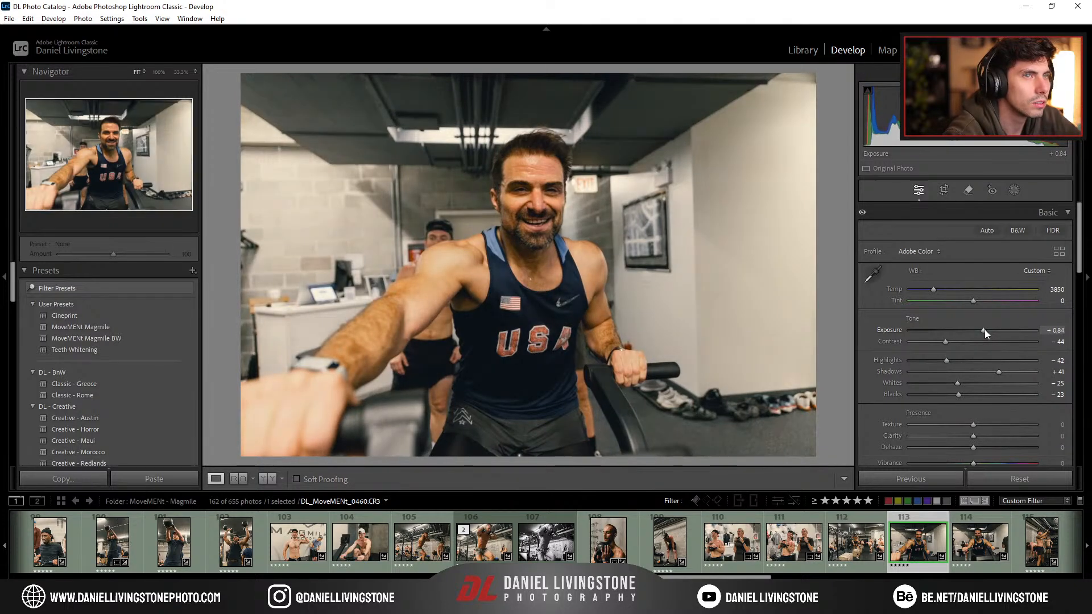
Step: Set the exposure of DL_MoveMENt_0463.CR3 to +0.84 and of DL_MoveMENt_0467.CR3 to +0.61
{"action": "left_click", "coordinate": [962, 547]}
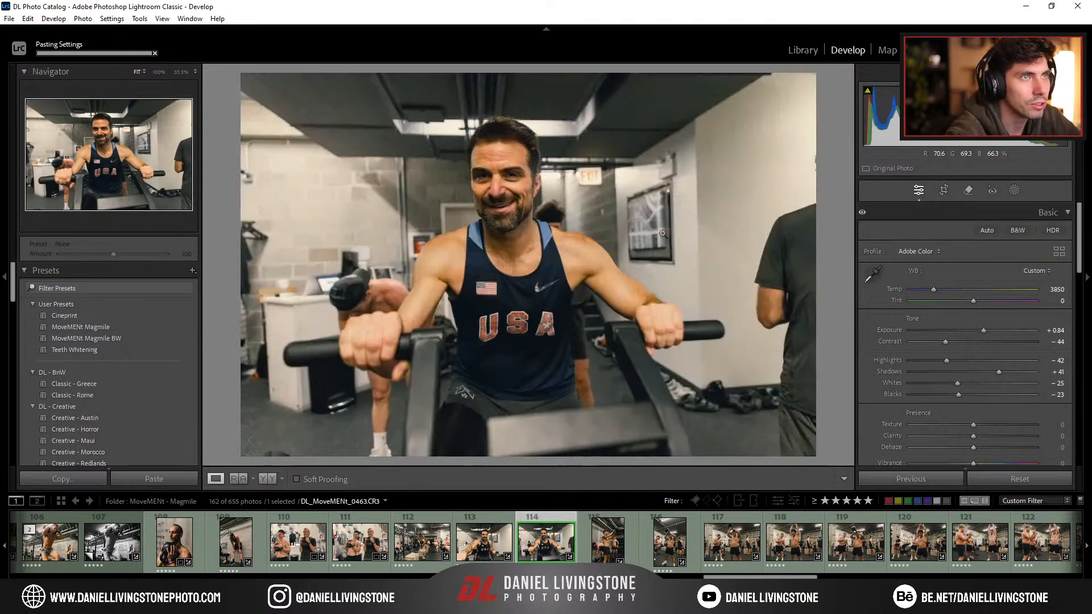
{"action": "left_click", "coordinate": [600, 543]}
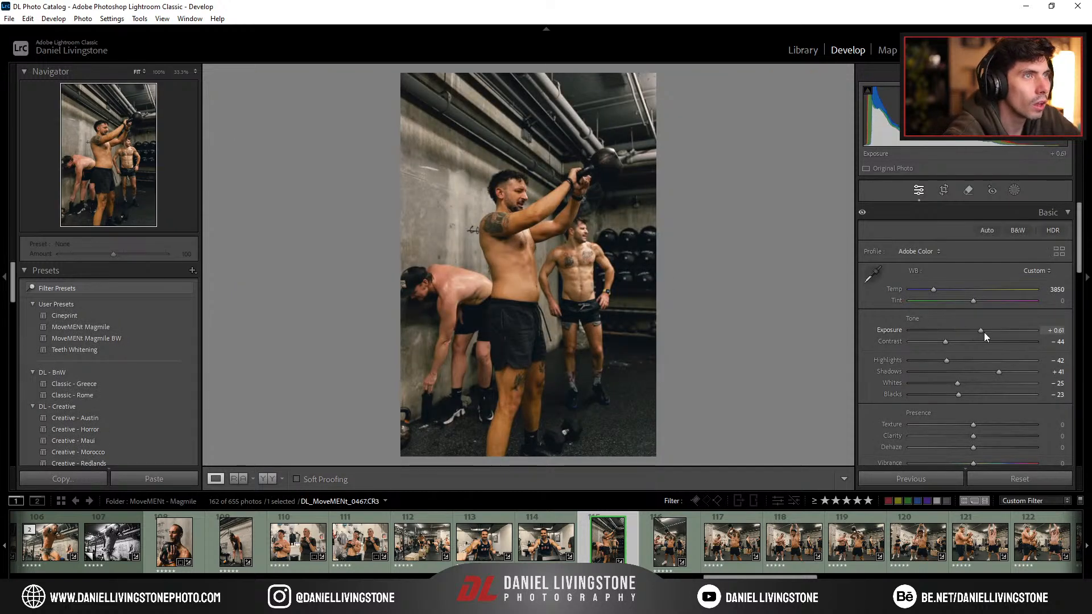
Step: Straighten DL_MoveMENt_0468.CR3 slightly and set its exposure to +0.66
{"action": "left_click", "coordinate": [670, 542]}
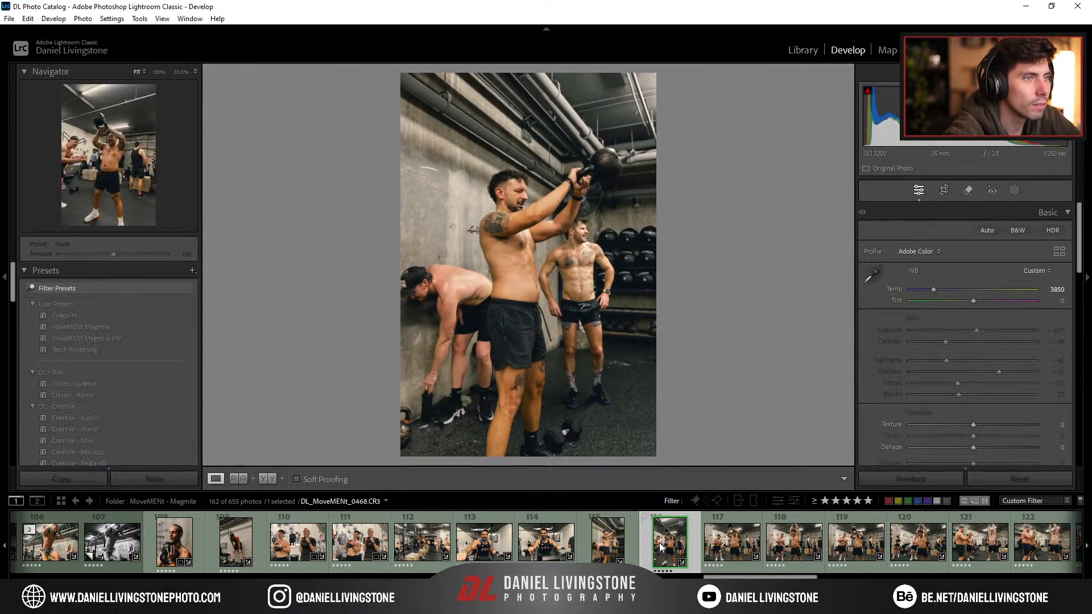
{"action": "key", "text": "r"}
{"action": "left_click_drag", "start_coordinate": [712, 292], "coordinate": [707, 290]}
{"action": "key", "text": "Return"}
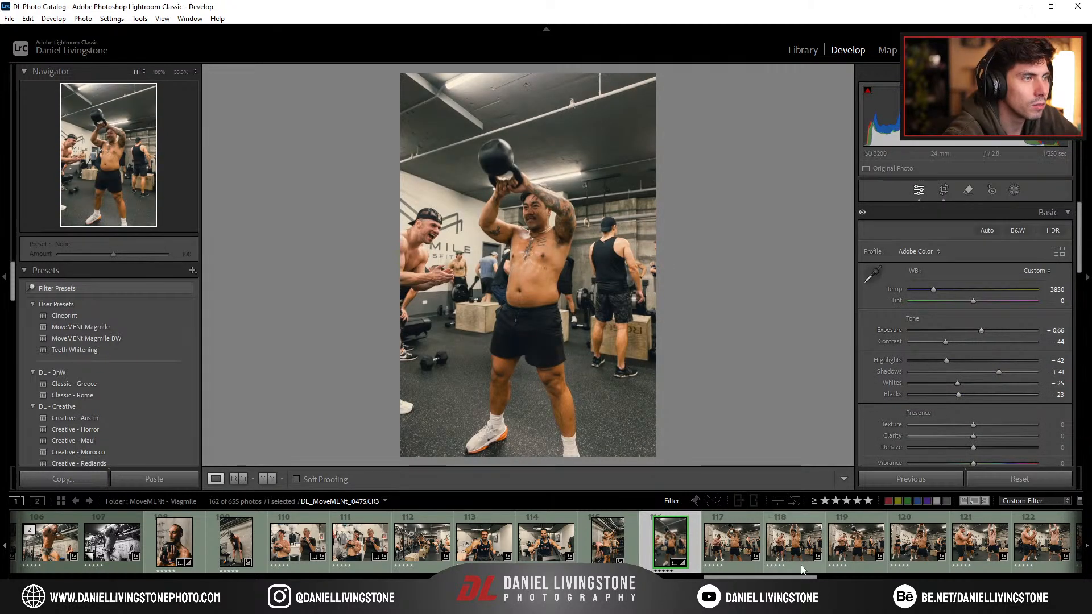
Step: Straighten DL_MoveMENt_0474.CR3 slightly by rotating it with the crop tool
{"action": "left_click", "coordinate": [740, 541]}
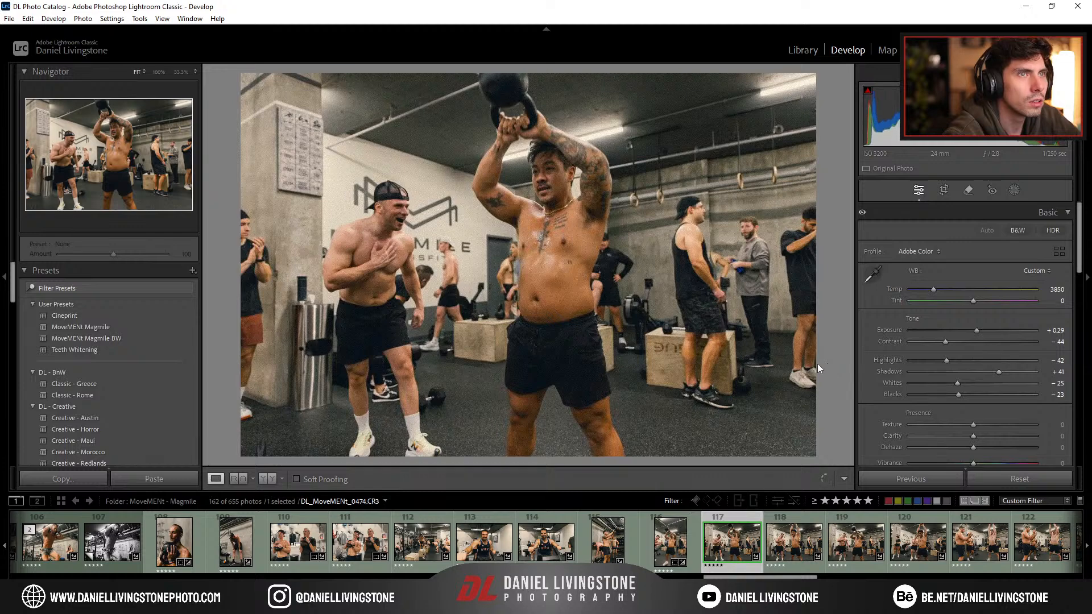
{"action": "key", "text": "r"}
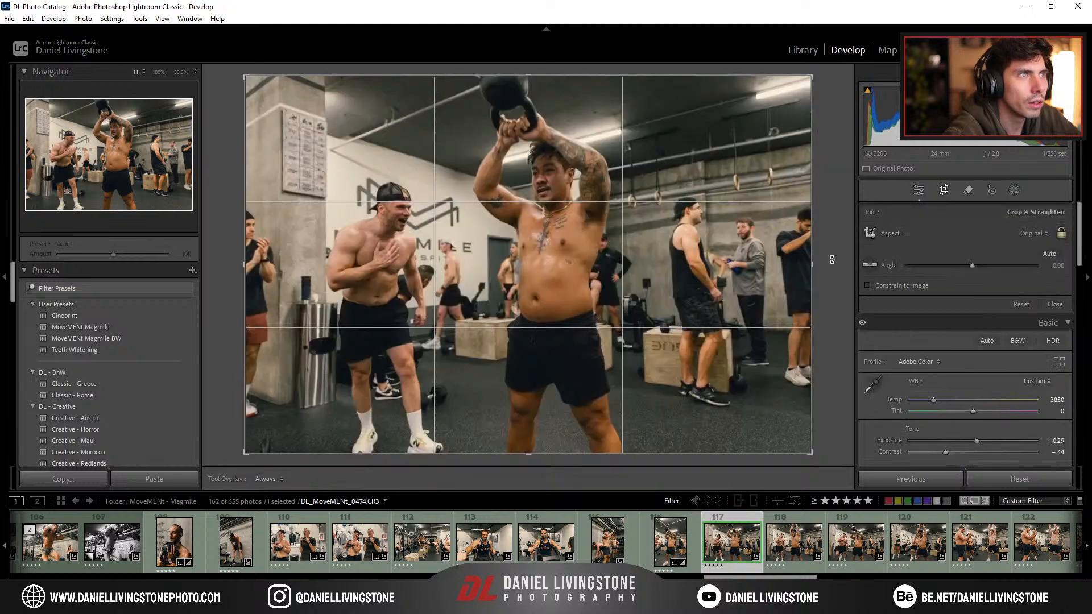
{"action": "left_click_drag", "start_coordinate": [832, 259], "coordinate": [835, 268]}
{"action": "key", "text": "r"}
Step: Compare the similar kettlebell shots and rate DL_MoveMENt_0475.CR3 and the shot following DL_MoveMENt_0476.CR3 3 stars
{"action": "left_click", "coordinate": [794, 542]}
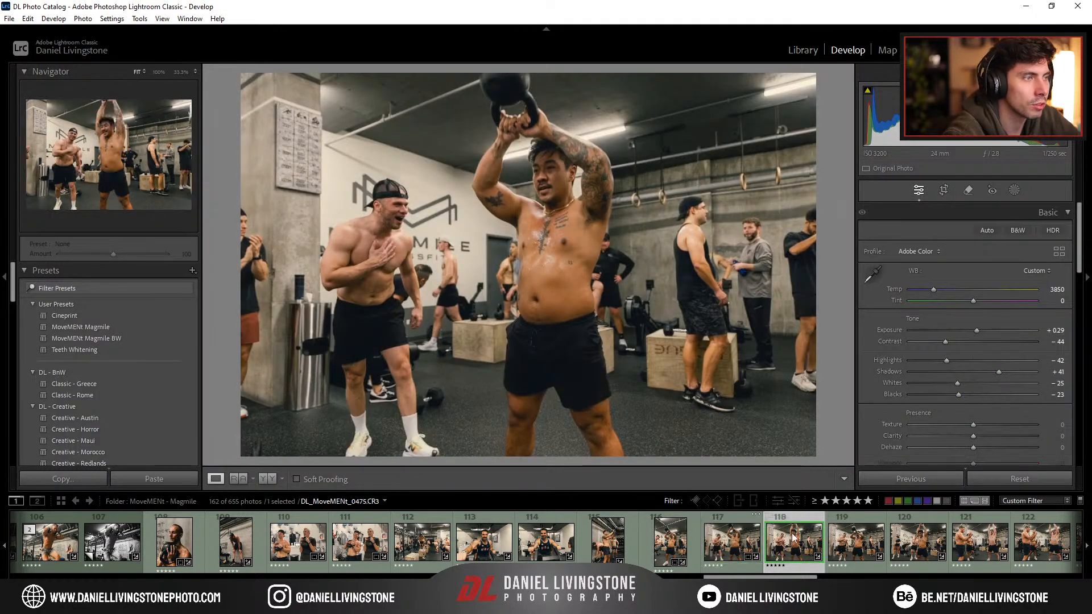
{"action": "left_click", "coordinate": [858, 538]}
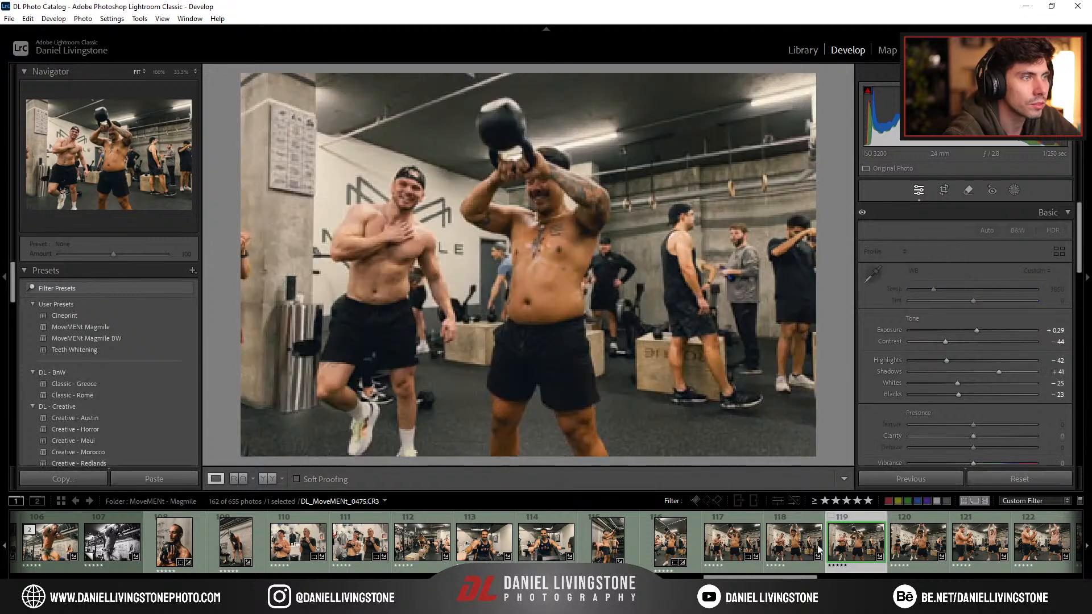
{"action": "left_click", "coordinate": [795, 547]}
{"action": "key", "text": "3"}
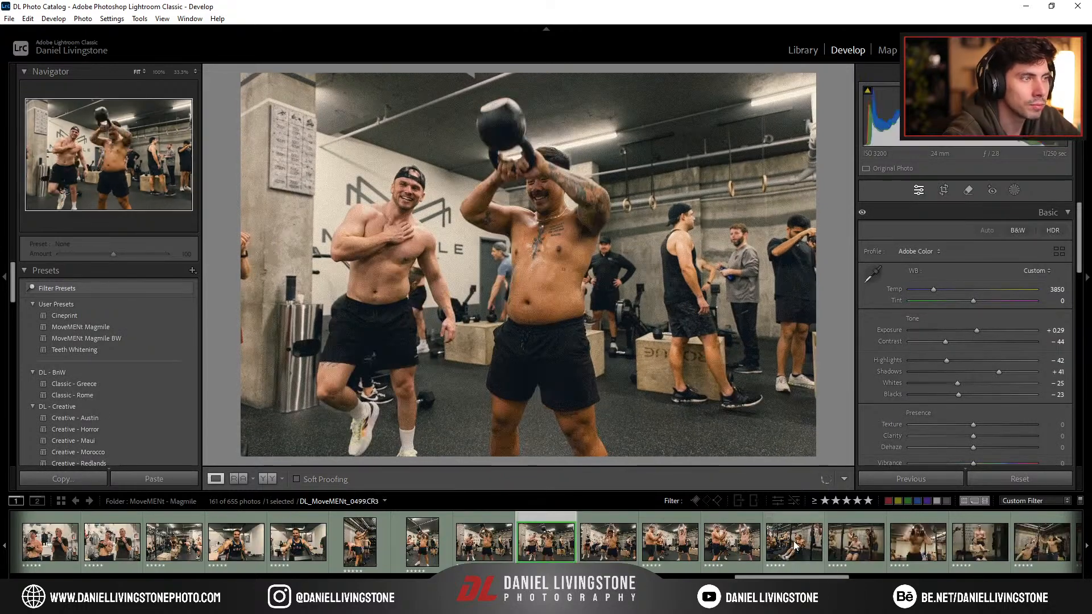
{"action": "left_click", "coordinate": [610, 538]}
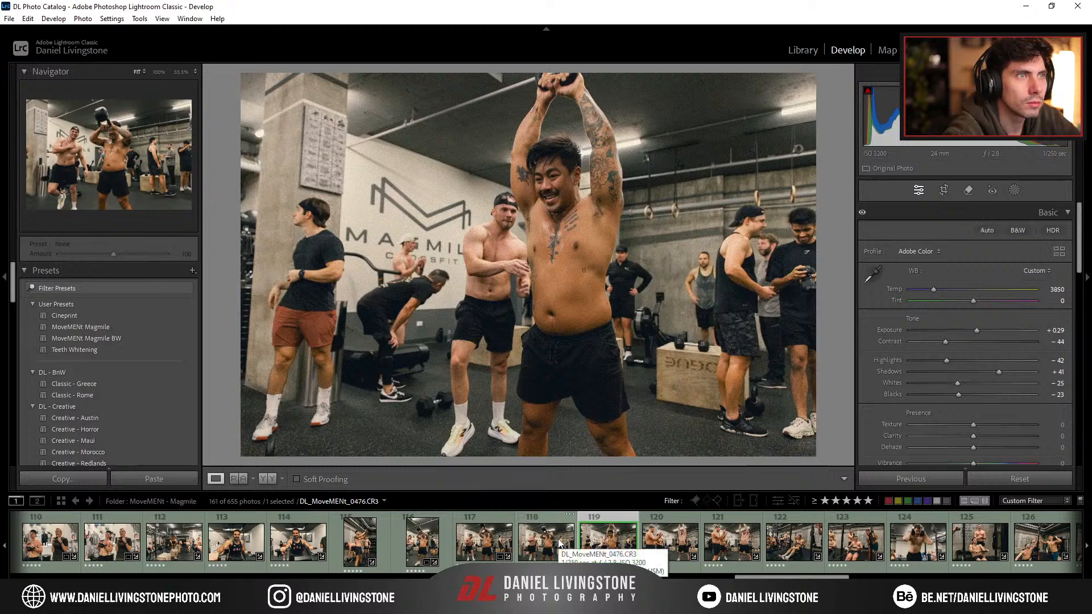
{"action": "key", "text": "3"}
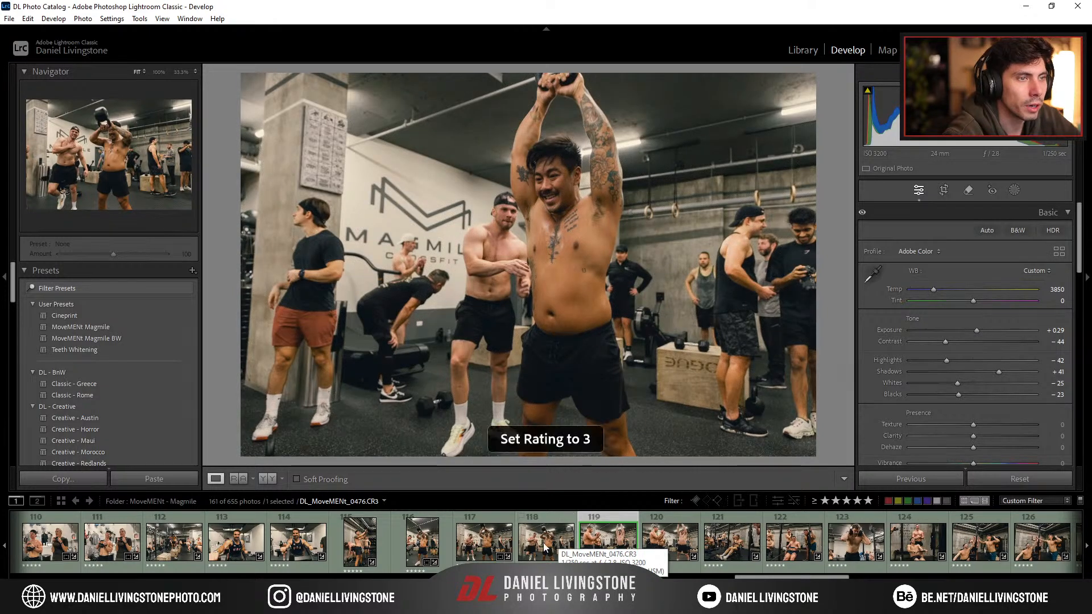
Step: Review the preceding kettlebell shots and rate DL_MoveMENt_0489.CR3 3 stars
{"action": "key", "text": "Left"}
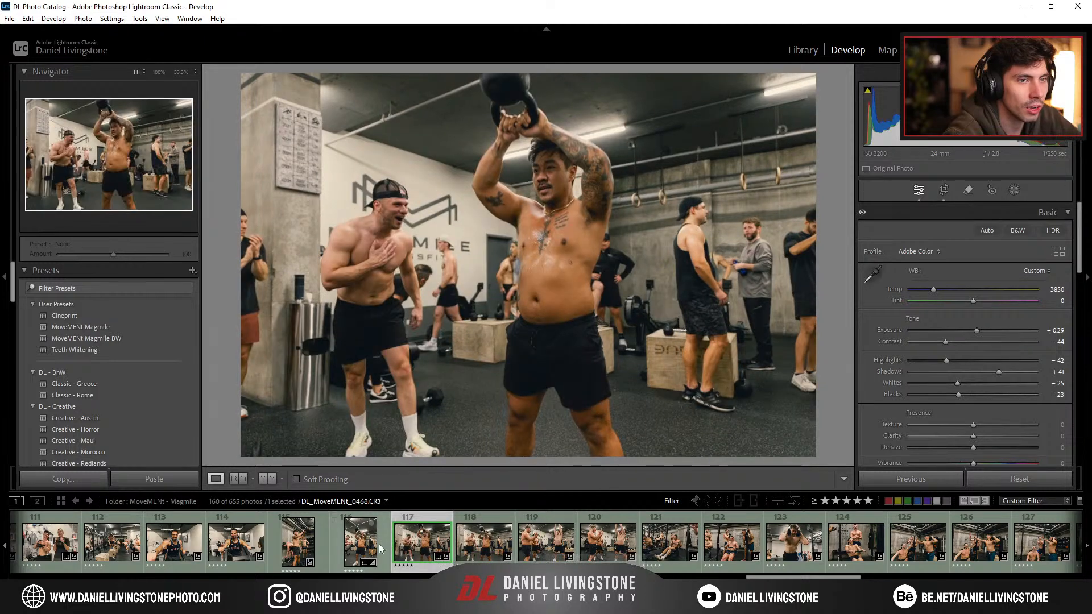
{"action": "left_click", "coordinate": [364, 544]}
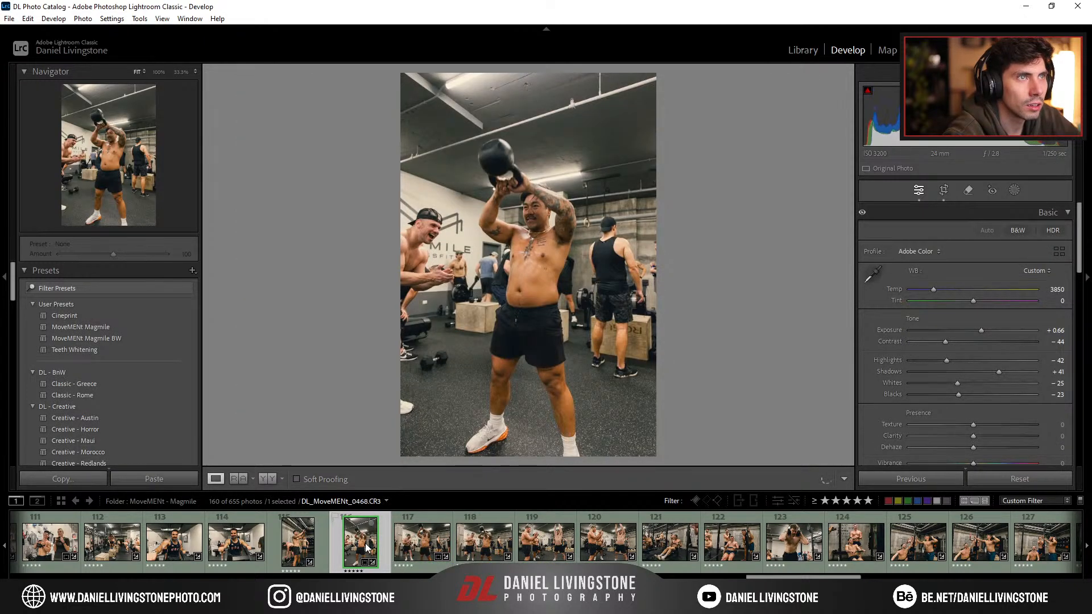
{"action": "left_click", "coordinate": [542, 546]}
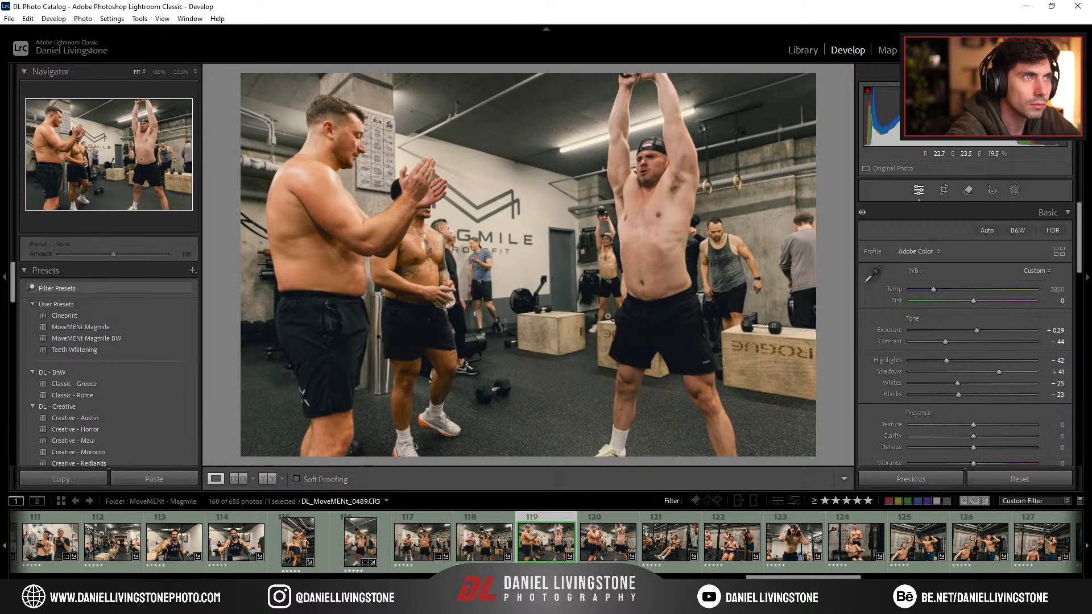
{"action": "key", "text": "3"}
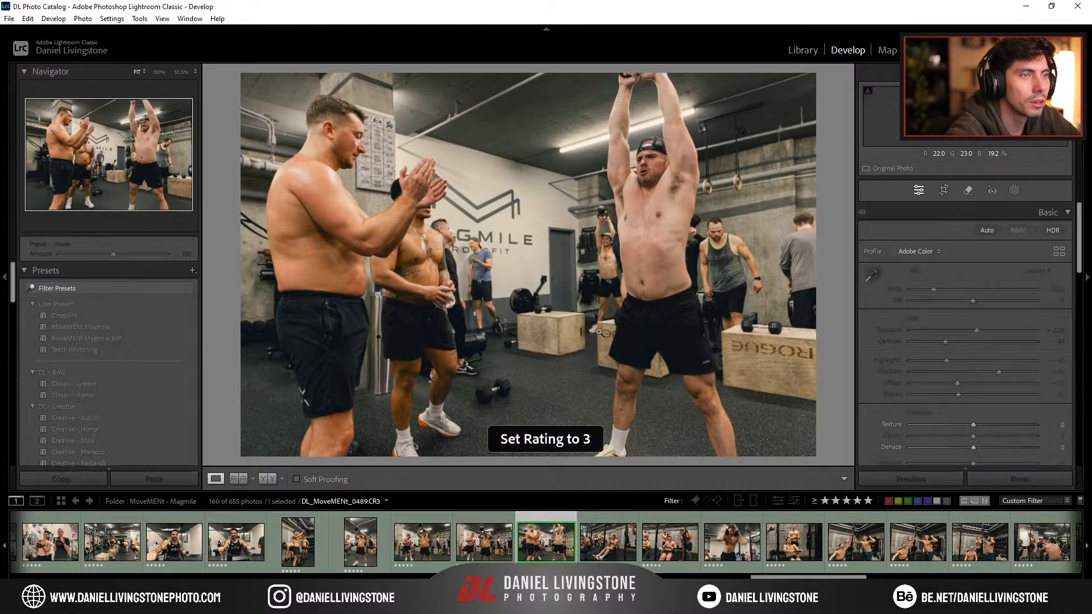
Step: Set the exposure of DL_MoveMENt_0499.CR3 to +0.75, then straighten it to -1.24 and crop in around the rowers
{"action": "key", "text": "Right"}
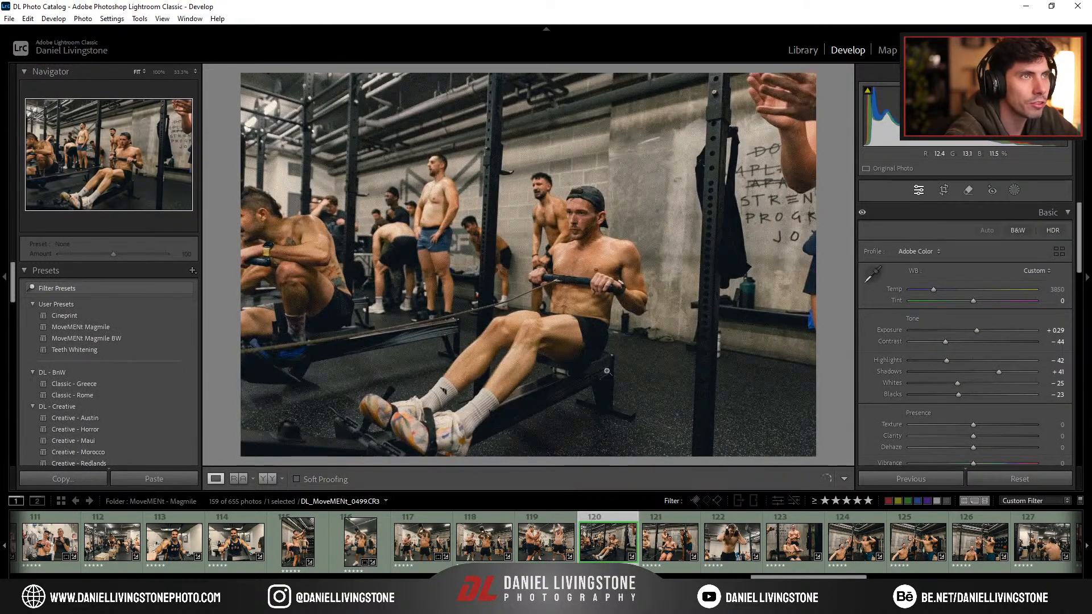
{"action": "left_click_drag", "start_coordinate": [977, 330], "coordinate": [983, 330]}
{"action": "key", "text": "r"}
{"action": "left_click_drag", "start_coordinate": [828, 287], "coordinate": [797, 262]}
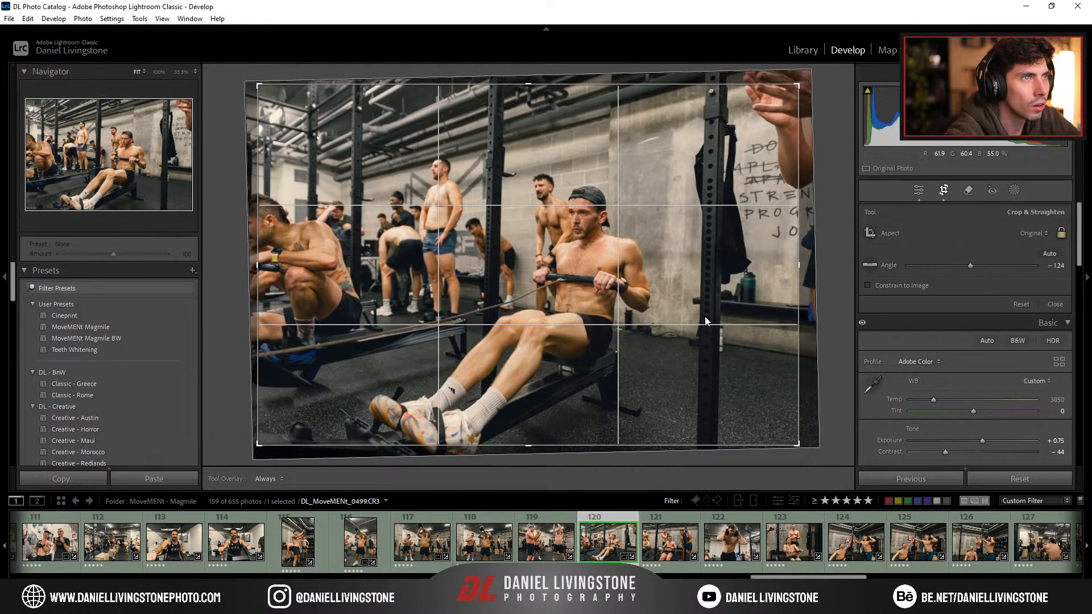
{"action": "left_click_drag", "start_coordinate": [705, 321], "coordinate": [735, 269]}
{"action": "left_click_drag", "start_coordinate": [797, 86], "coordinate": [770, 103]}
{"action": "key", "text": "Return"}
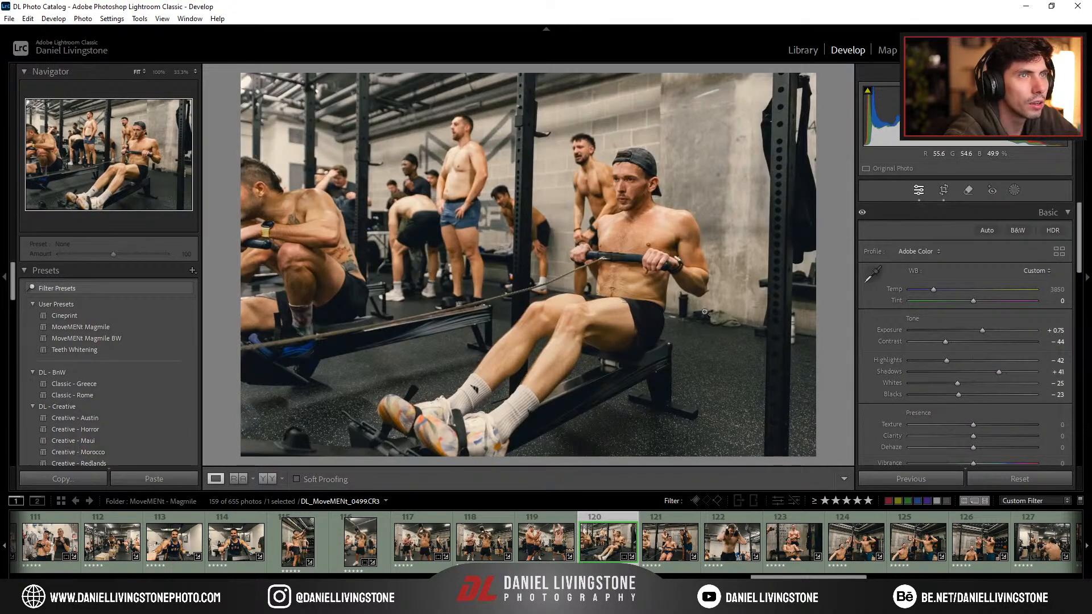
Step: Straighten DL_MoveMENt_0507.CR3 to -2.40 so the rig uprights around the rower stand vertical
{"action": "left_click", "coordinate": [671, 540]}
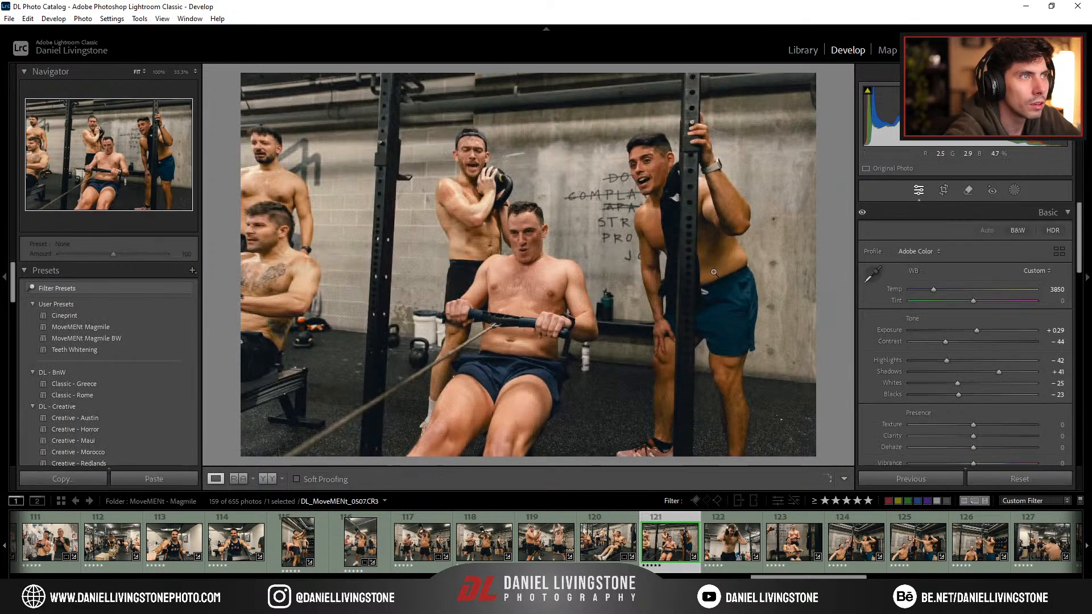
{"action": "key", "text": "r"}
{"action": "left_click_drag", "start_coordinate": [822, 271], "coordinate": [822, 260]}
{"action": "left_click_drag", "start_coordinate": [708, 286], "coordinate": [706, 286]}
{"action": "key", "text": "r"}
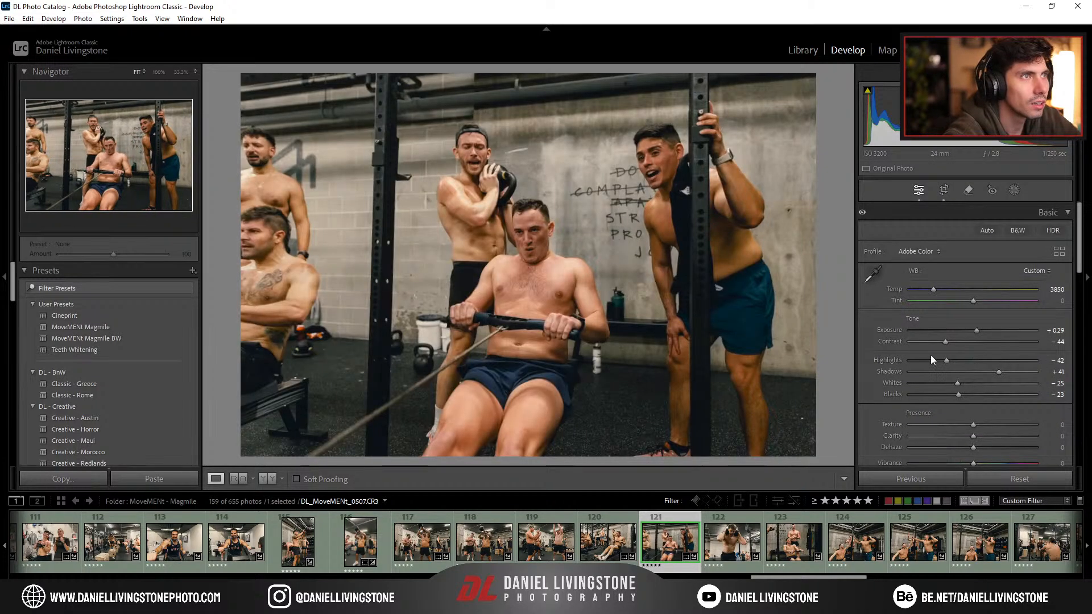
{"action": "key", "text": "r"}
{"action": "left_click_drag", "start_coordinate": [826, 274], "coordinate": [827, 270]}
{"action": "key", "text": "r"}
{"action": "key", "text": "r"}
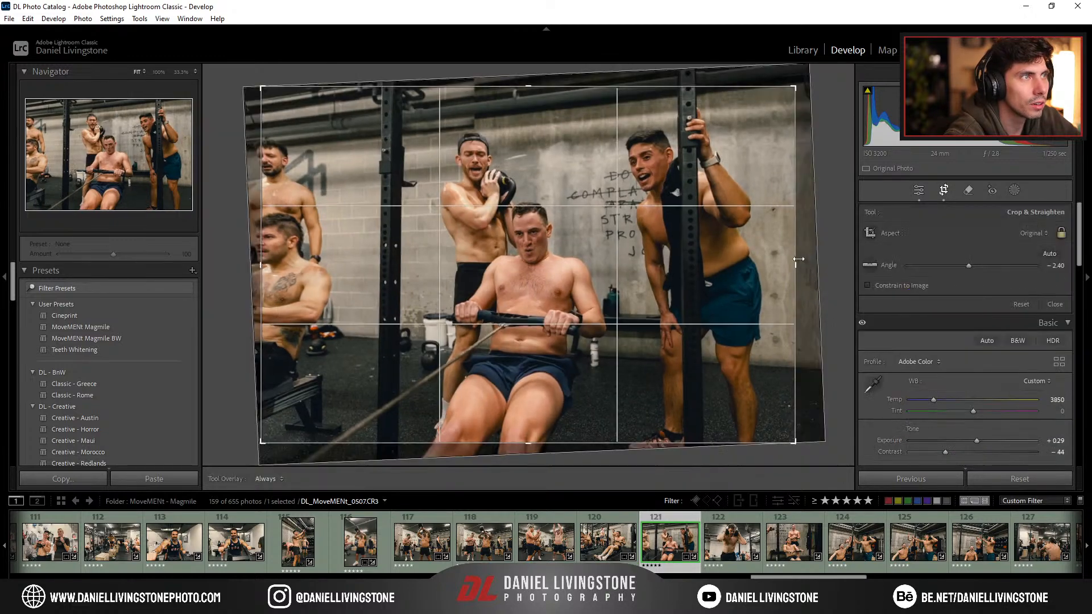
{"action": "key", "text": "r"}
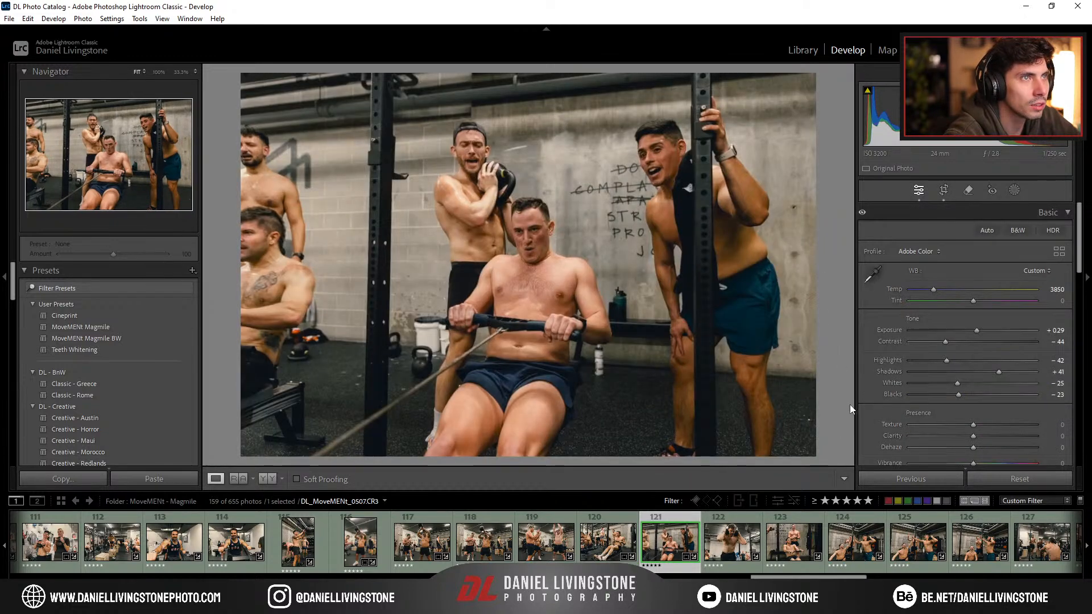
Step: Create a virtual copy of DL_MoveMENt_0515.CR3 and apply the MoveMENt Magmile BW preset to it
{"action": "left_click", "coordinate": [733, 532]}
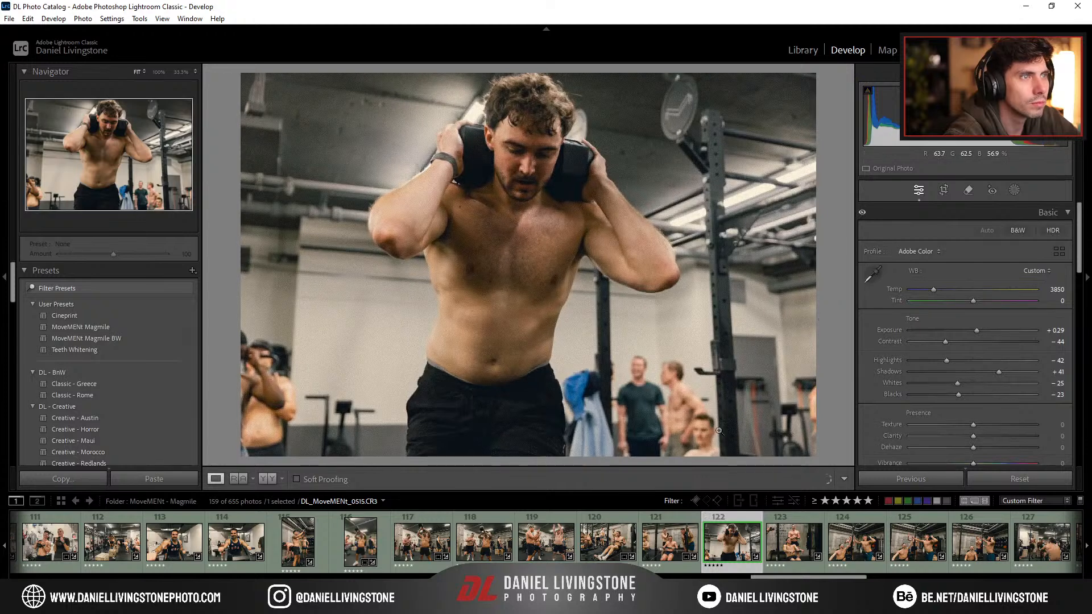
{"action": "right_click", "coordinate": [738, 562]}
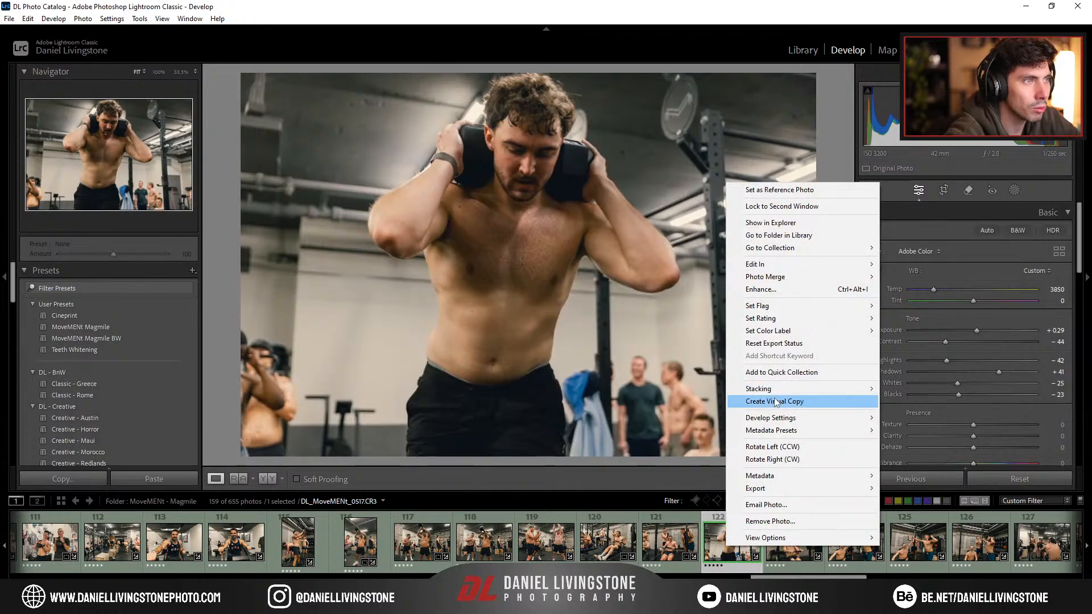
{"action": "left_click", "coordinate": [775, 396]}
{"action": "left_click", "coordinate": [115, 339]}
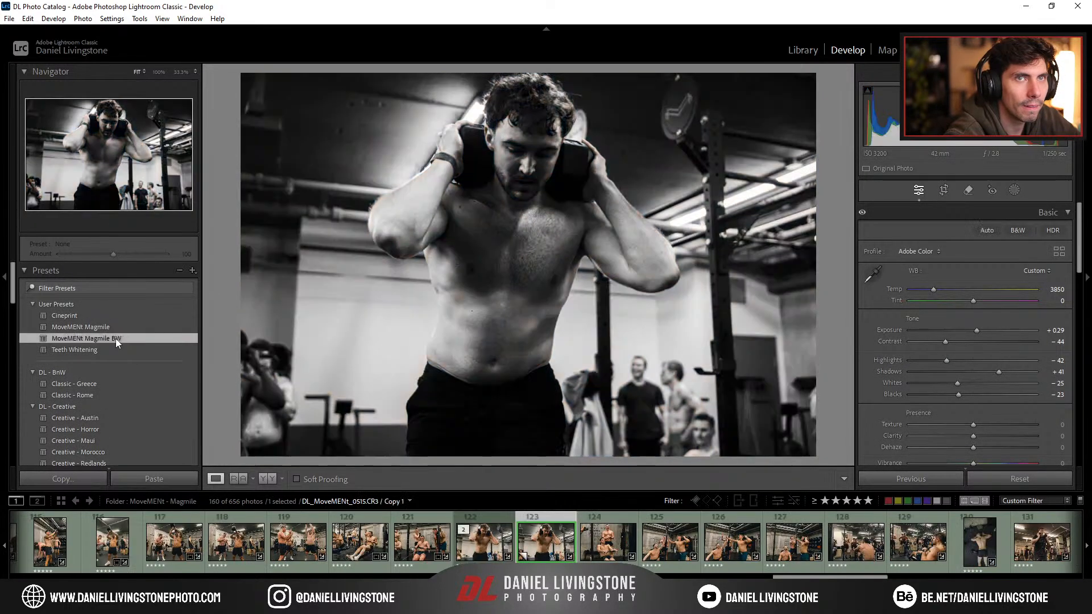
Step: Set the black-and-white copy's shadows to -37, exposure to +0.34 and contrast to +4
{"action": "left_click_drag", "start_coordinate": [923, 371], "coordinate": [948, 371]}
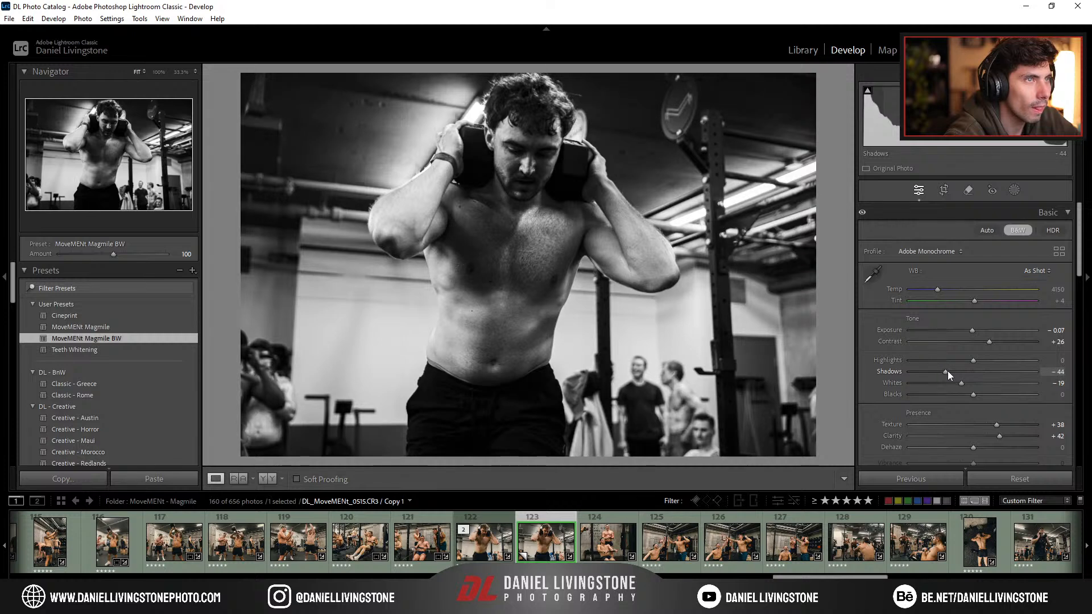
{"action": "left_click_drag", "start_coordinate": [973, 331], "coordinate": [979, 331]}
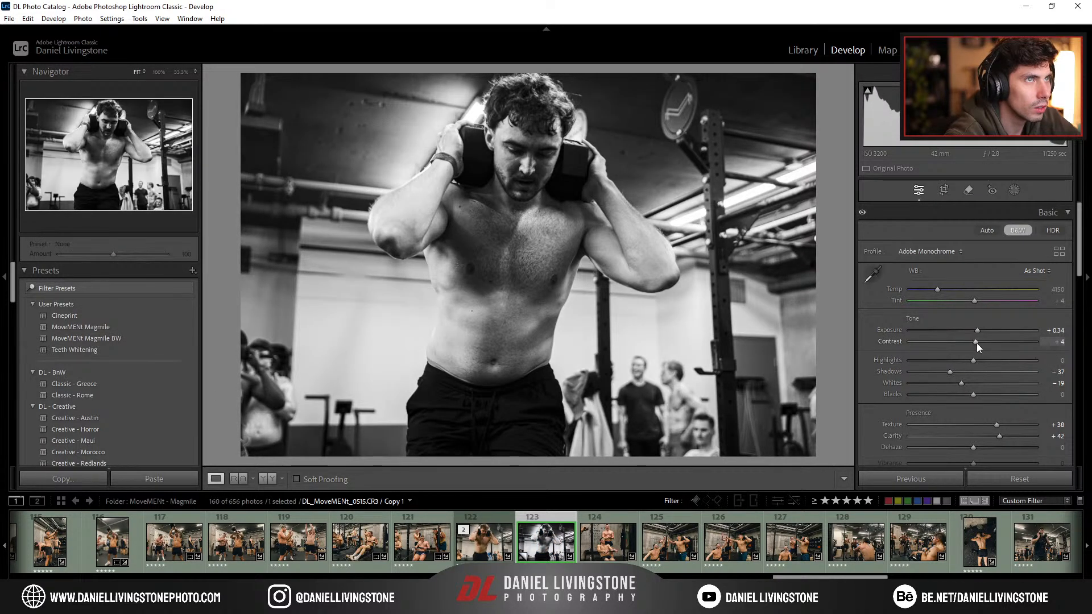
Step: Remove the camera and the photographer's arms at the left edge of DL_MoveMENt_0517.CR3 with the Remove tool
{"action": "key", "text": "Right"}
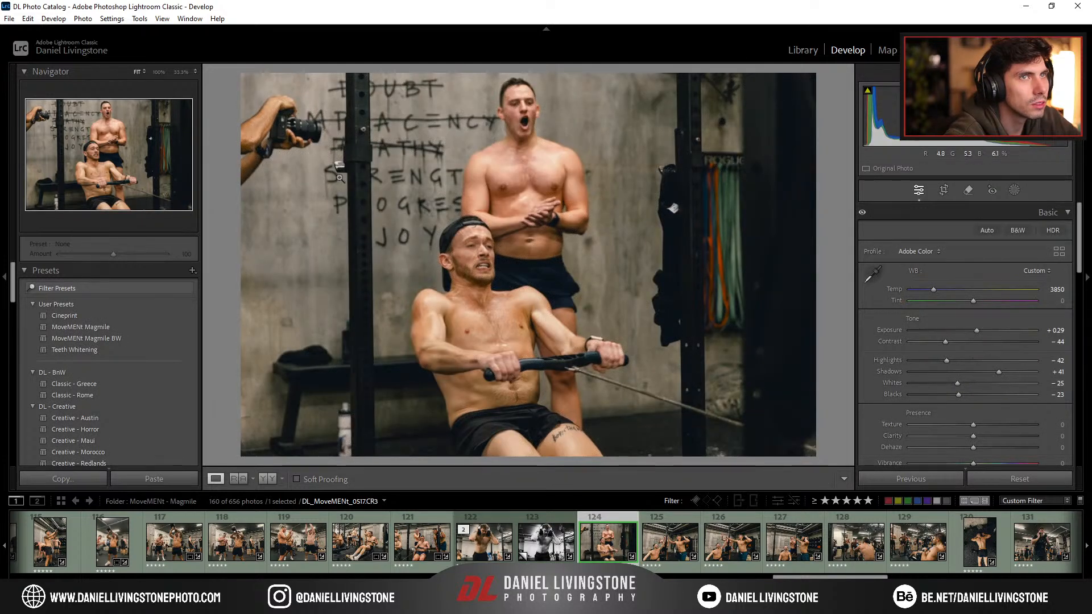
{"action": "key", "text": "q"}
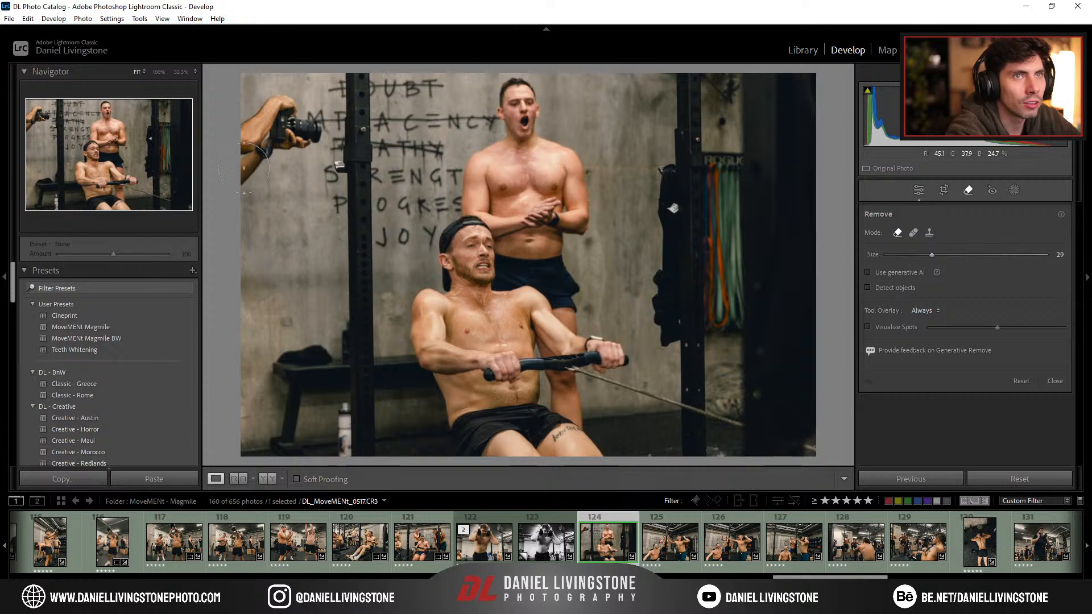
{"action": "left_click_drag", "start_coordinate": [267, 117], "coordinate": [252, 127]}
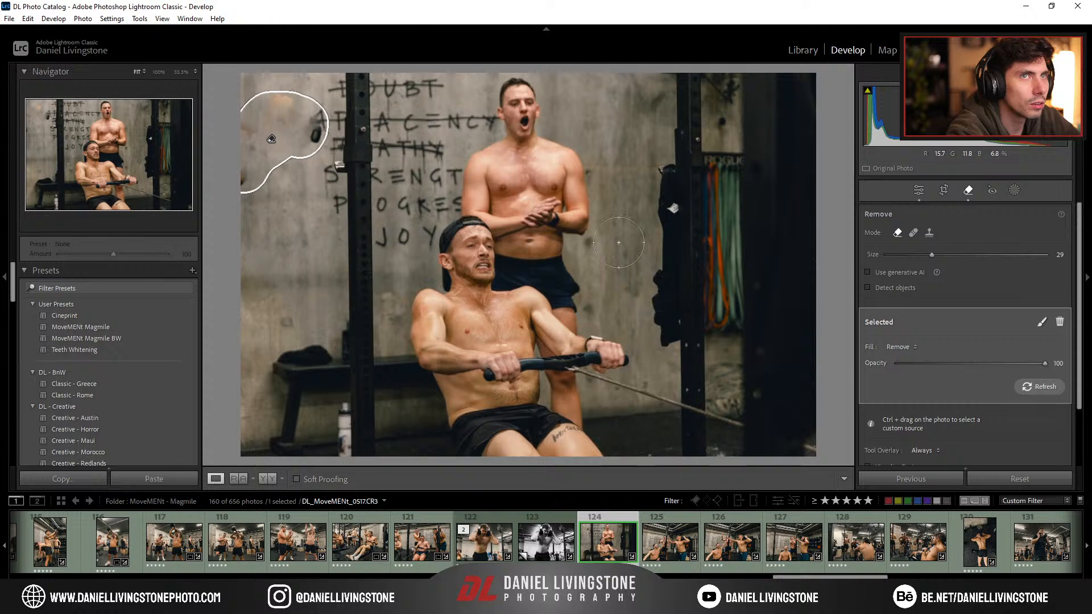
{"action": "key", "text": "Escape"}
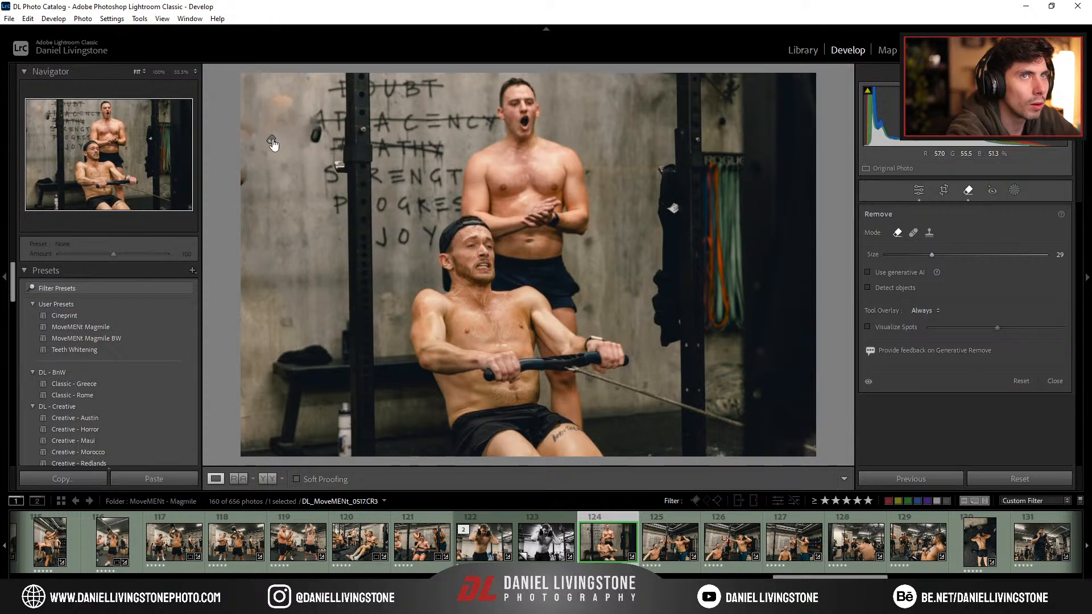
Step: Change the camera area's fill to Generative Remove and generate a new fill for the wall
{"action": "left_click", "coordinate": [273, 144]}
{"action": "left_click", "coordinate": [905, 347]}
{"action": "left_click", "coordinate": [917, 397]}
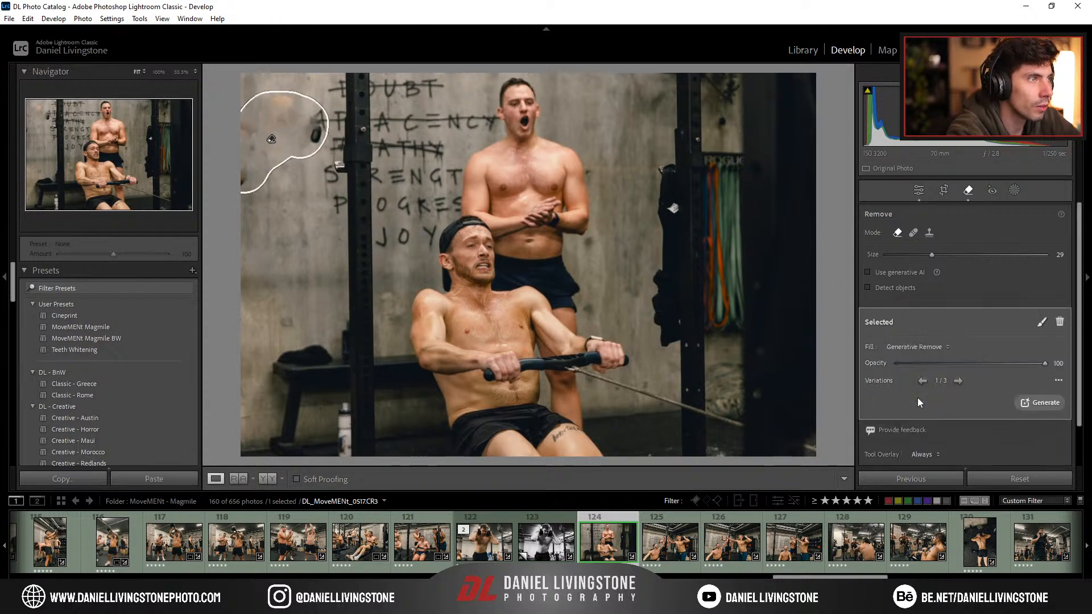
{"action": "left_click", "coordinate": [1037, 403]}
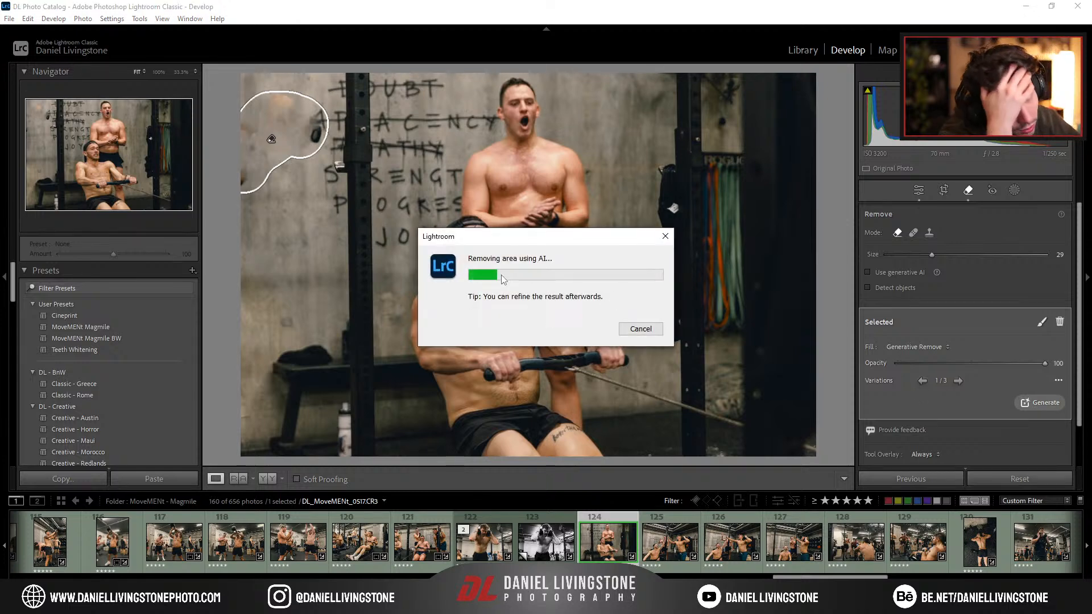
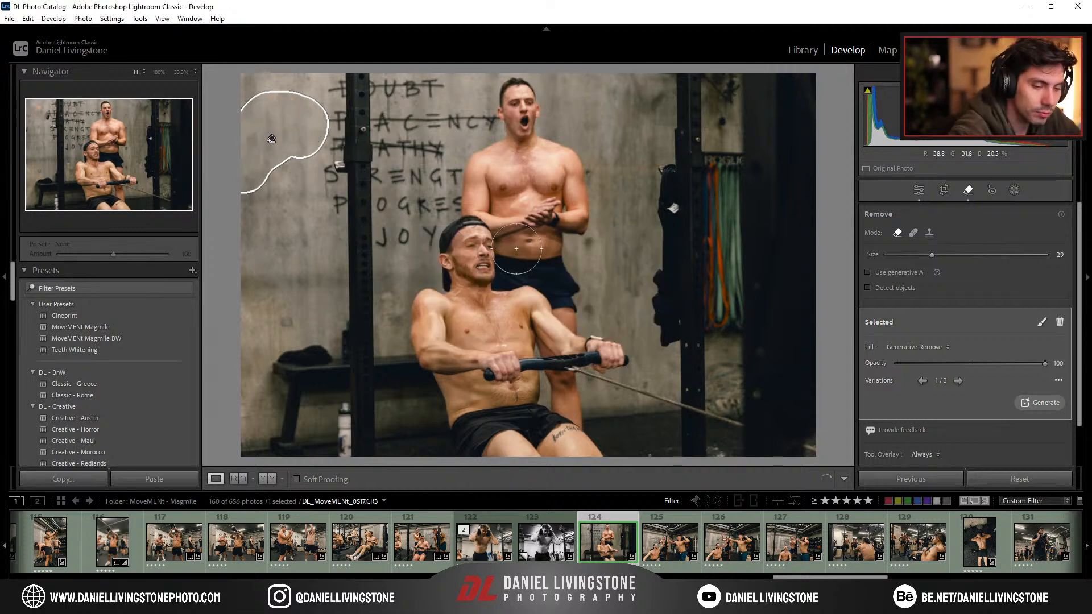
{"action": "key", "text": "ctrl+z"}
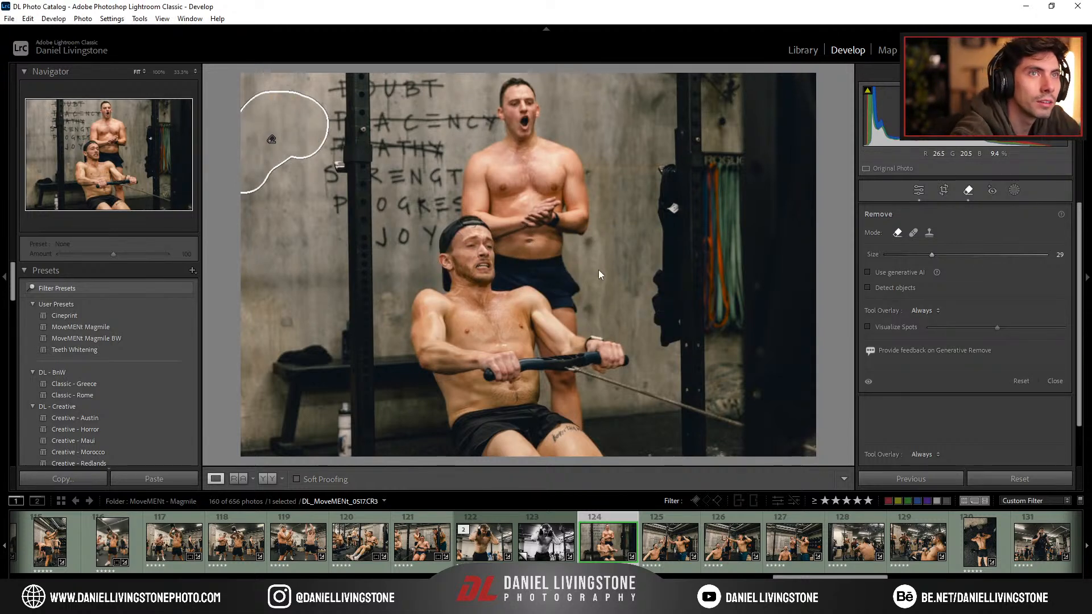
Step: Straighten DL_MoveMENt_0521.CR3 to -1.88, crop in from its upper edge, and set contrast to -42 and exposure to +0.57
{"action": "key", "text": "q"}
{"action": "key", "text": "Right"}
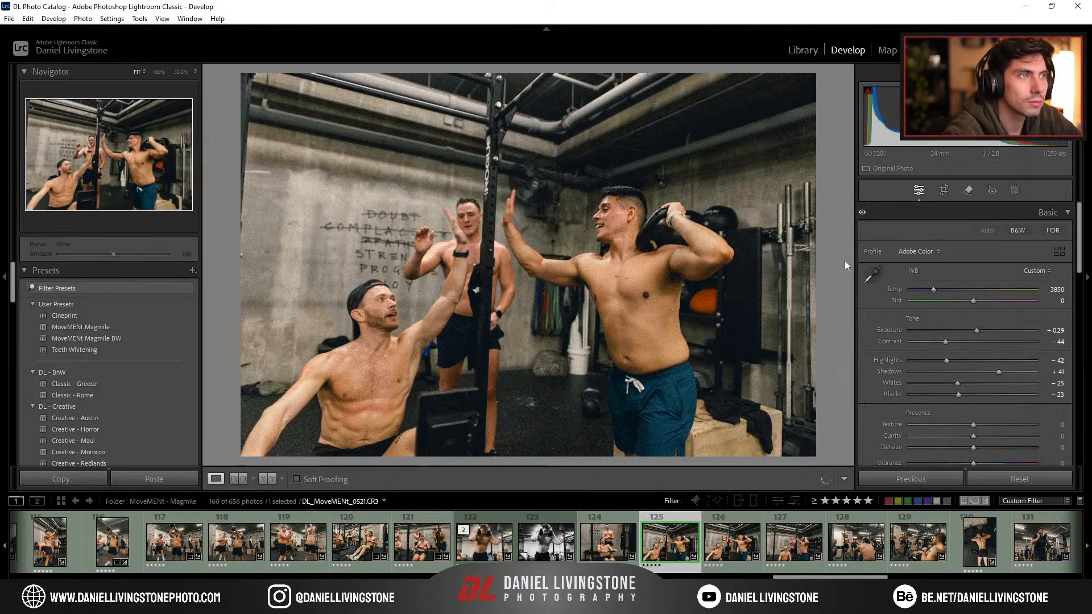
{"action": "key", "text": "r"}
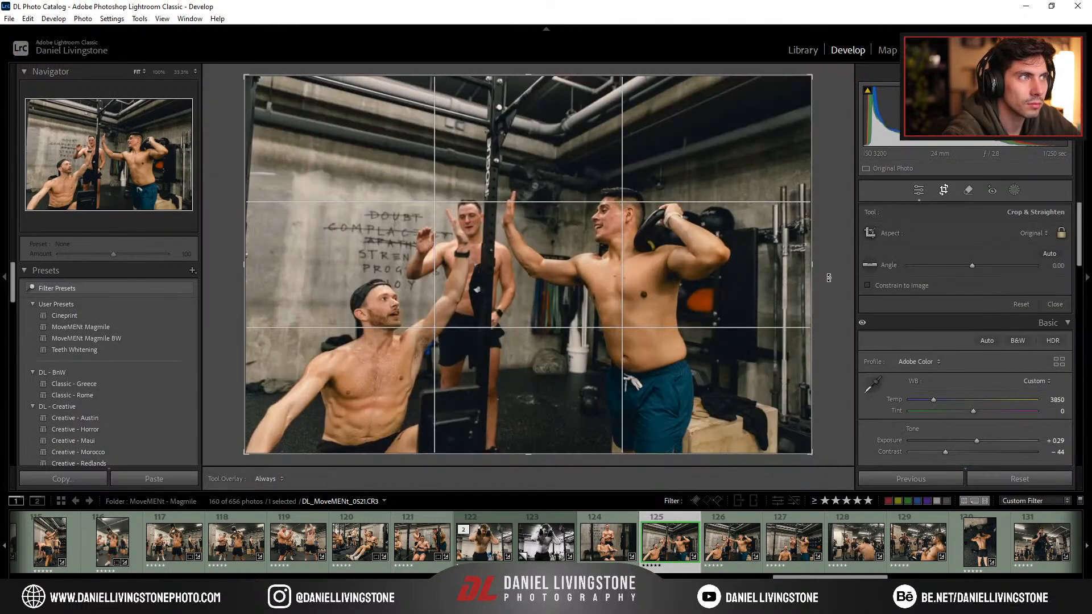
{"action": "left_click_drag", "start_coordinate": [829, 277], "coordinate": [829, 270]}
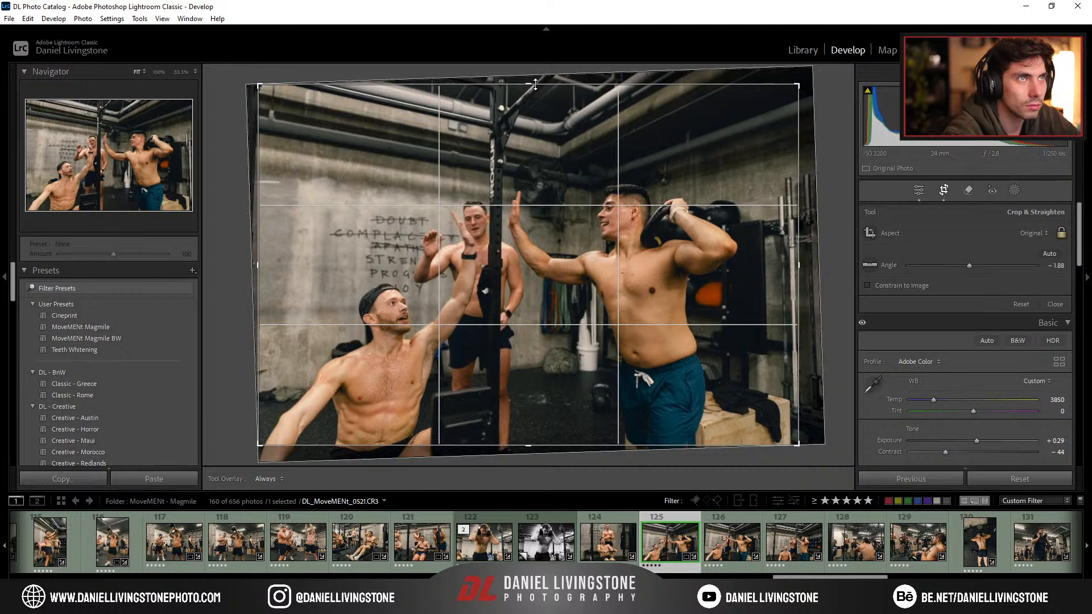
{"action": "left_click_drag", "start_coordinate": [535, 84], "coordinate": [535, 100]}
{"action": "mouse_move", "coordinate": [474, 230]}
{"action": "left_mouse_down"}
{"action": "mouse_move", "coordinate": [491, 228]}
{"action": "mouse_move", "coordinate": [479, 229]}
{"action": "left_mouse_up"}
{"action": "key", "text": "r"}
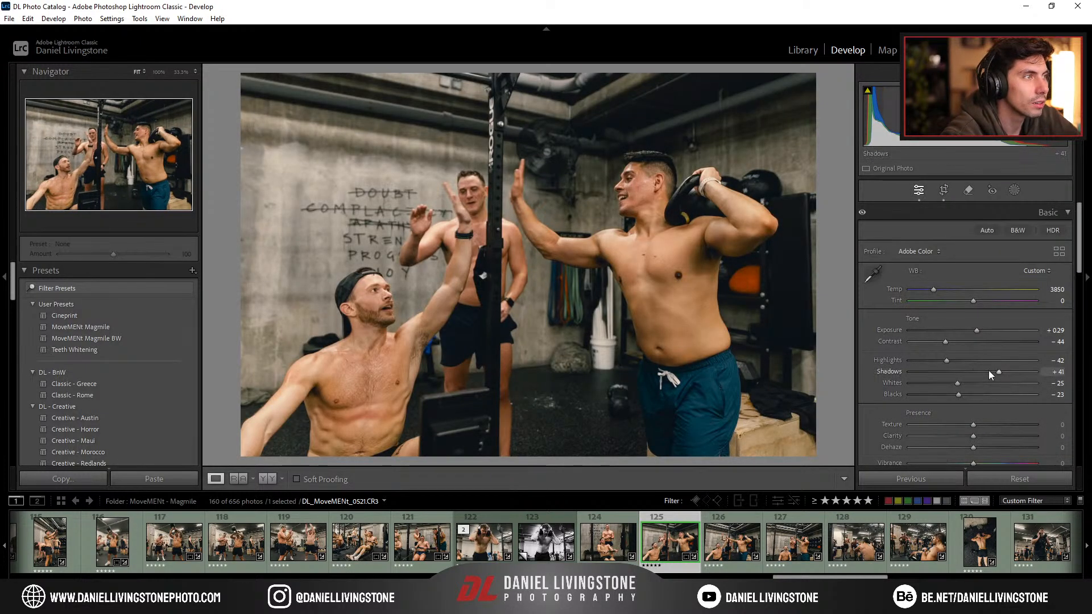
{"action": "left_click_drag", "start_coordinate": [946, 342], "coordinate": [984, 335]}
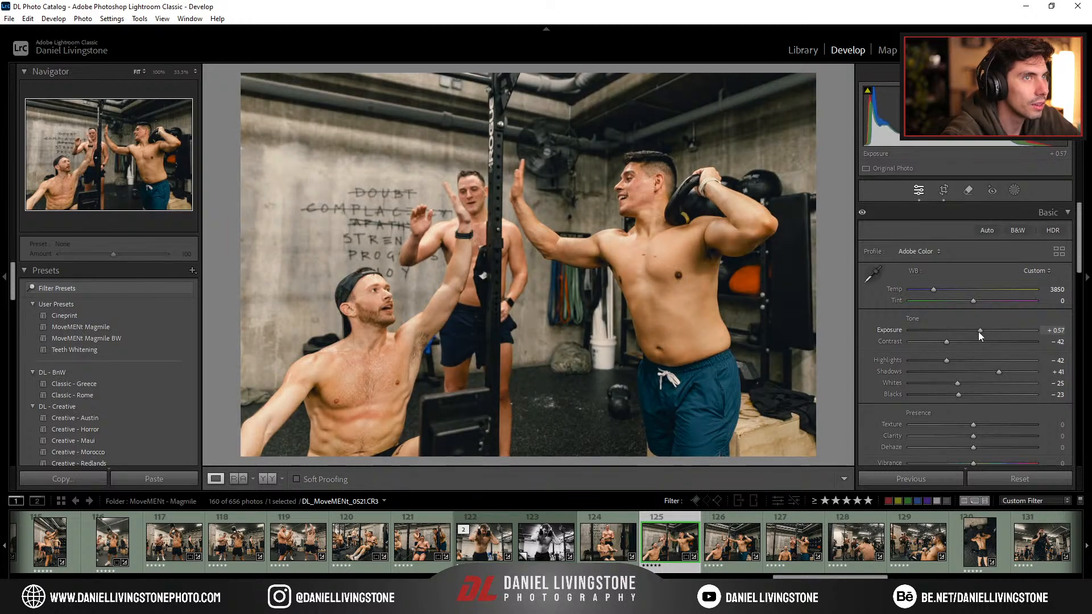
Step: Straighten DL_MoveMENt_0522.CR3 slightly counterclockwise, crop in from its upper edge and reposition the frame around the high five
{"action": "left_click", "coordinate": [733, 543]}
{"action": "key", "text": "r"}
{"action": "left_click_drag", "start_coordinate": [829, 273], "coordinate": [829, 270]}
{"action": "left_click_drag", "start_coordinate": [513, 85], "coordinate": [513, 103]}
{"action": "left_click_drag", "start_coordinate": [531, 221], "coordinate": [549, 220]}
{"action": "key", "text": "r"}
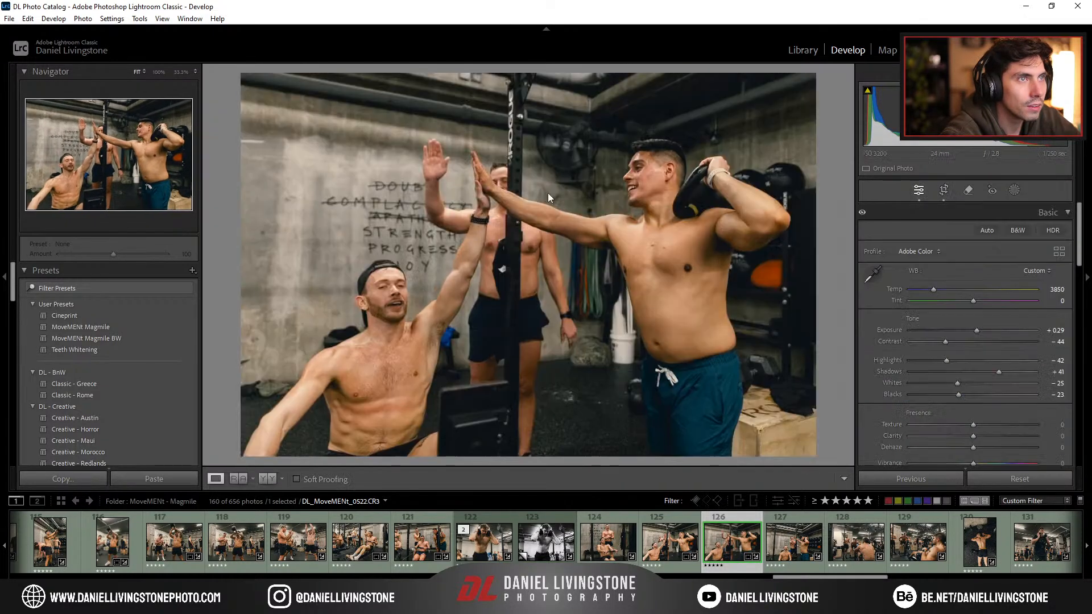
Step: Straighten DL_MoveMENt_0526.CR3 to -1.80 and tighten its crop around the three men
{"action": "key", "text": "Right"}
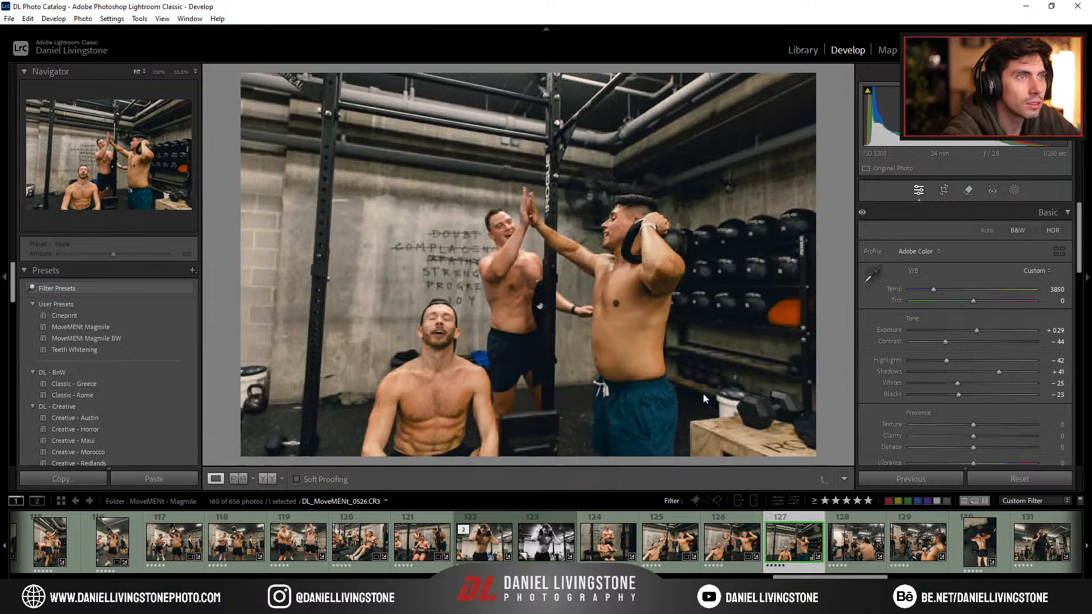
{"action": "key", "text": "r"}
{"action": "left_click_drag", "start_coordinate": [830, 275], "coordinate": [830, 259]}
{"action": "left_click_drag", "start_coordinate": [632, 354], "coordinate": [619, 355]}
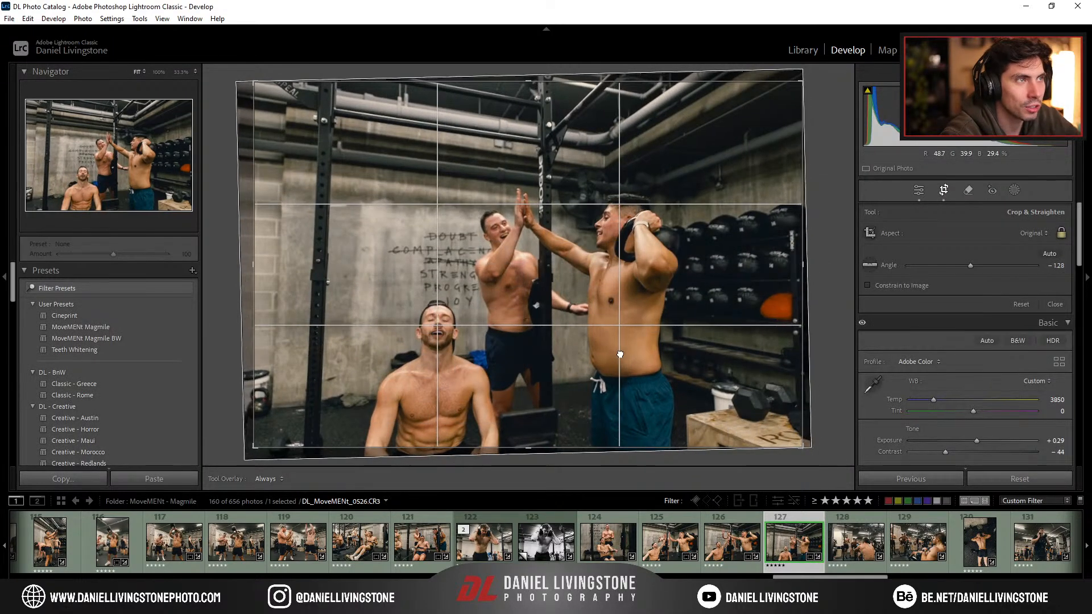
{"action": "left_click_drag", "start_coordinate": [539, 84], "coordinate": [539, 122]}
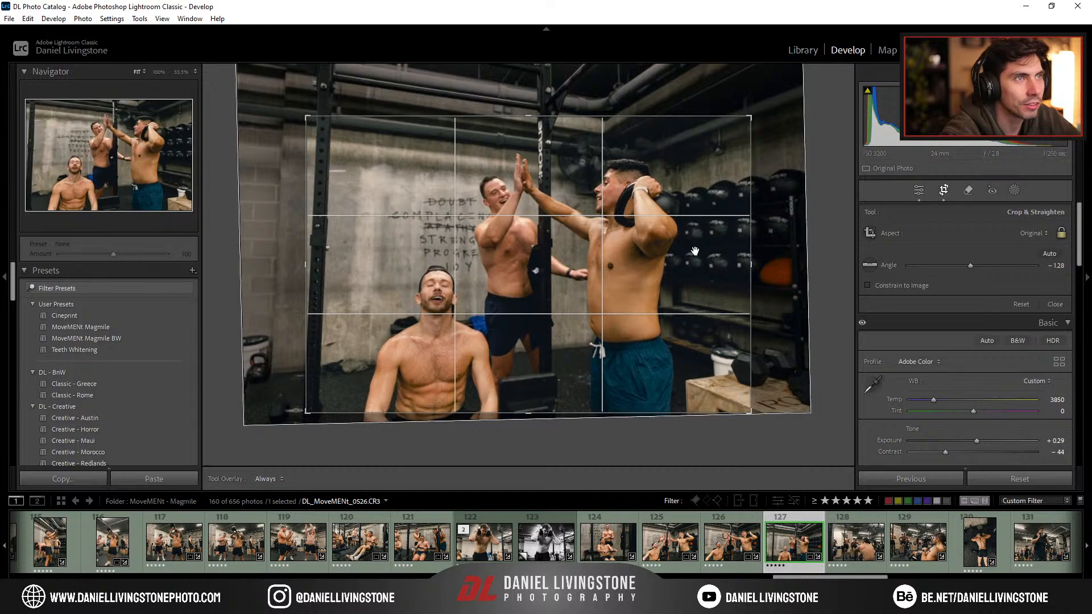
{"action": "left_click_drag", "start_coordinate": [823, 281], "coordinate": [822, 278]}
{"action": "left_click_drag", "start_coordinate": [648, 297], "coordinate": [651, 297]}
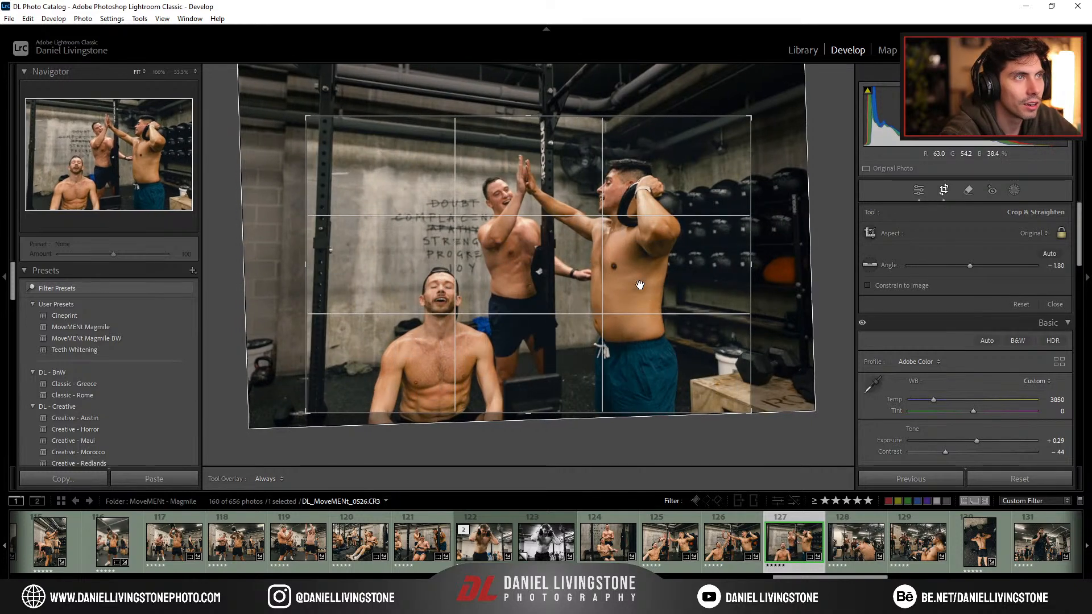
{"action": "key", "text": "Return"}
Step: Create a virtual copy of DL_MoveMENt_0528.CR3 and apply the MoveMENt Magmile BW preset to it
{"action": "key", "text": "Right"}
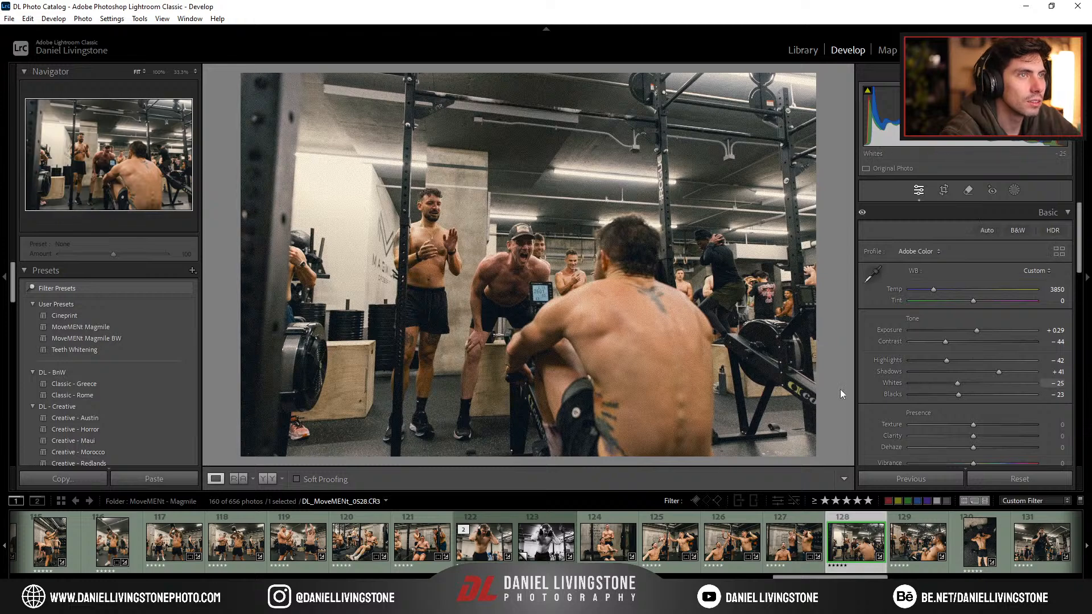
{"action": "right_click", "coordinate": [863, 563]}
{"action": "left_click", "coordinate": [910, 411]}
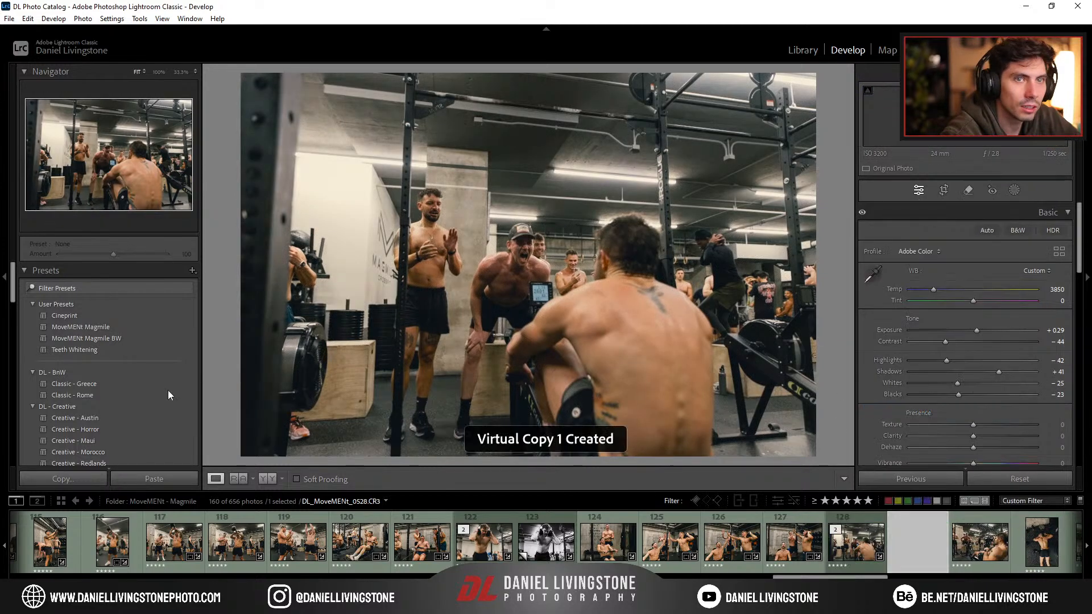
{"action": "left_click", "coordinate": [117, 340]}
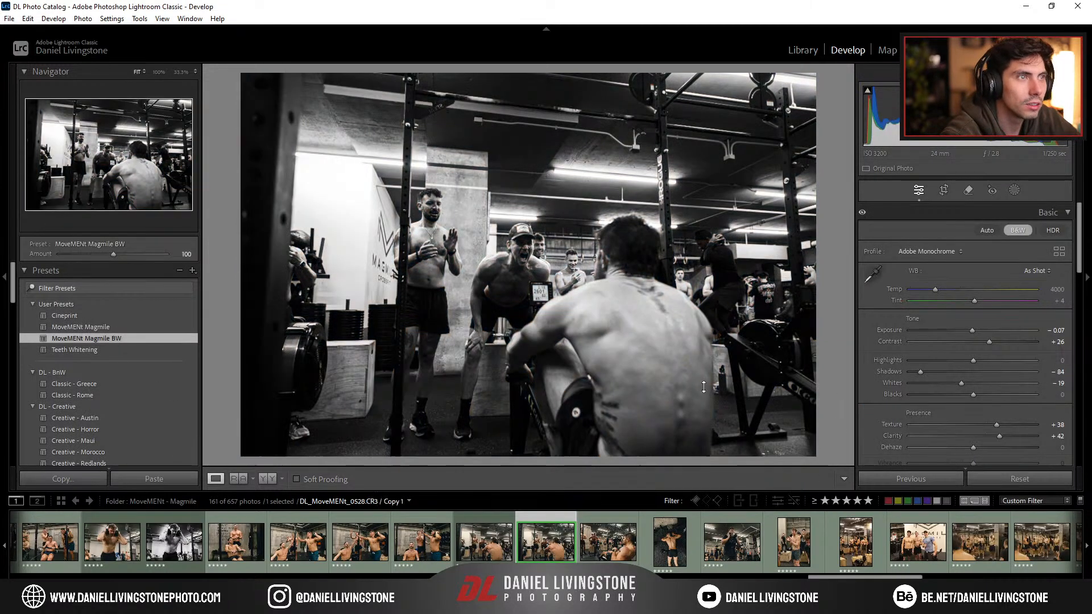
Step: Set the black-and-white copy's shadows to -55 and exposure to +0.34, and crop in from its upper edge
{"action": "mouse_move", "coordinate": [926, 371]}
{"action": "left_mouse_down"}
{"action": "mouse_move", "coordinate": [968, 371]}
{"action": "mouse_move", "coordinate": [937, 371]}
{"action": "left_mouse_up"}
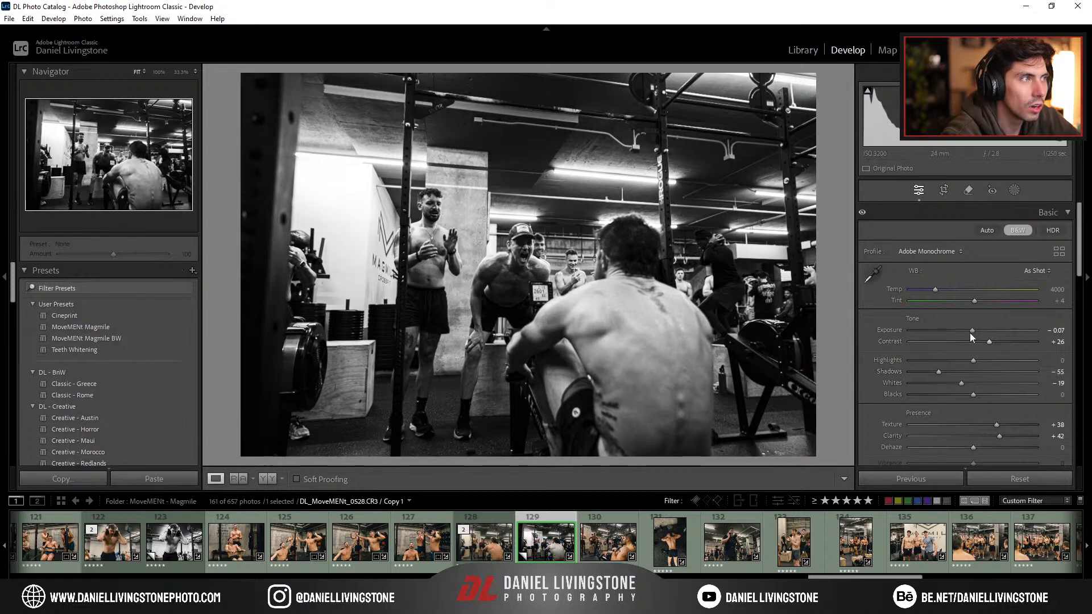
{"action": "left_click_drag", "start_coordinate": [972, 331], "coordinate": [978, 331]}
{"action": "key", "text": "r"}
{"action": "left_click_drag", "start_coordinate": [544, 70], "coordinate": [544, 99]}
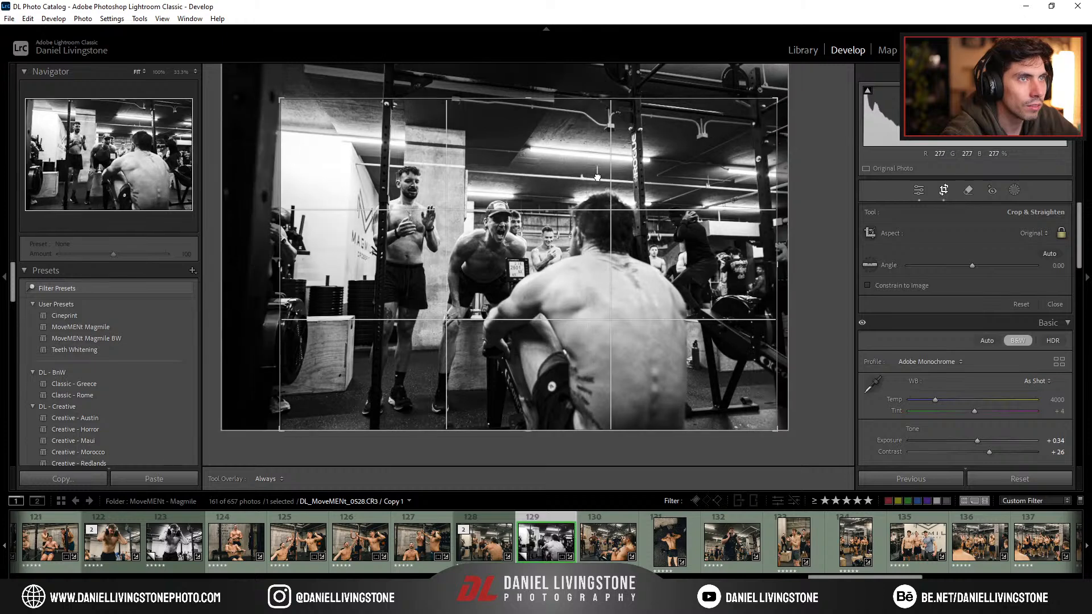
{"action": "key", "text": "r"}
Step: Set contrast to -31, exposure to +1.06, shadows to +16 and highlights to -62 on DL_MoveMENt_0540.CR3
{"action": "left_click", "coordinate": [597, 545]}
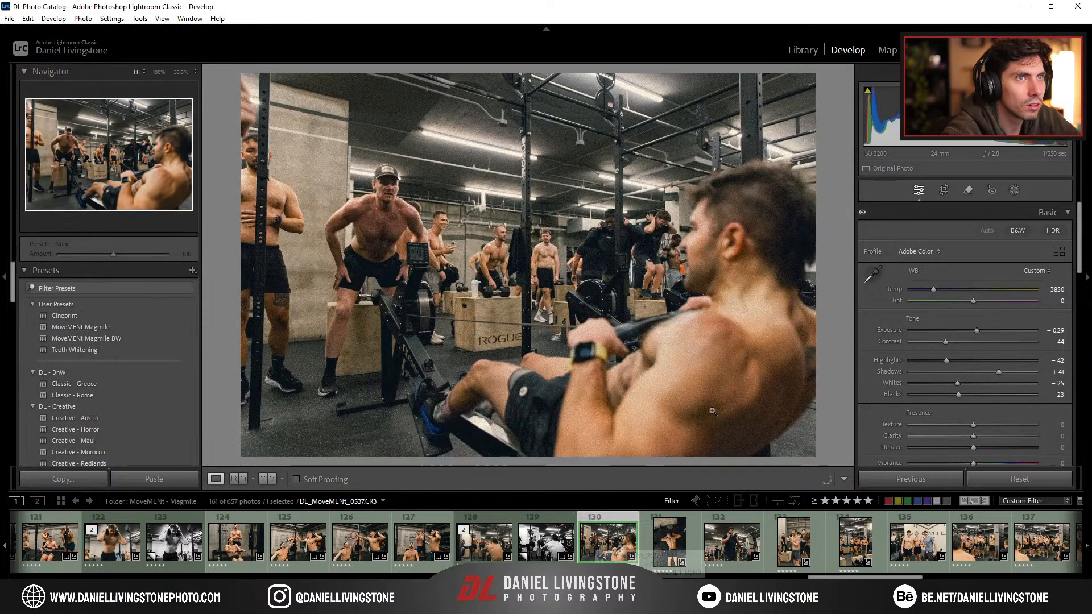
{"action": "left_click", "coordinate": [671, 543]}
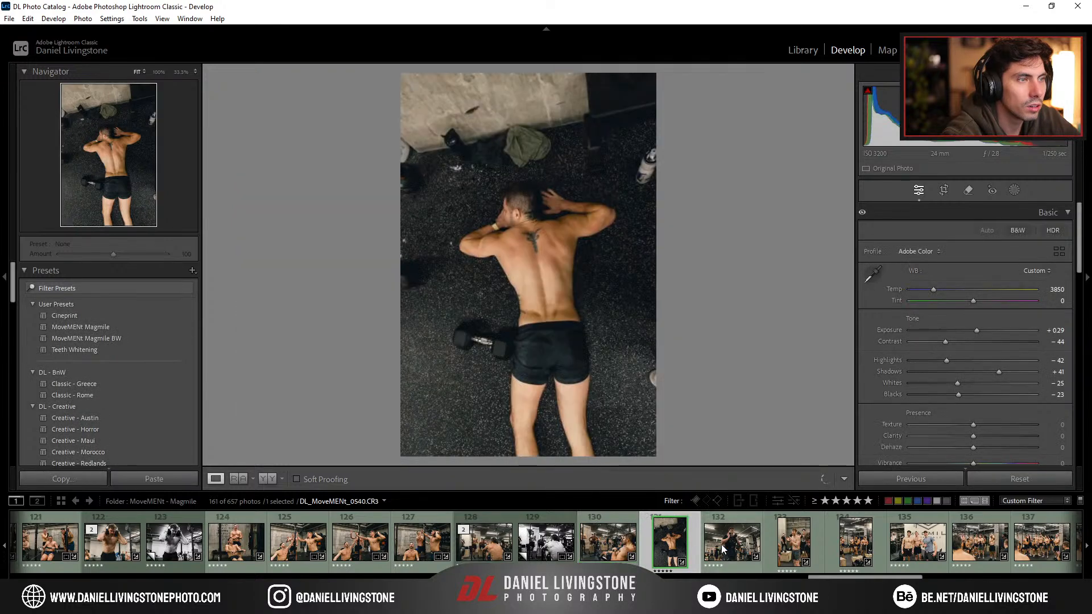
{"action": "left_click", "coordinate": [723, 545]}
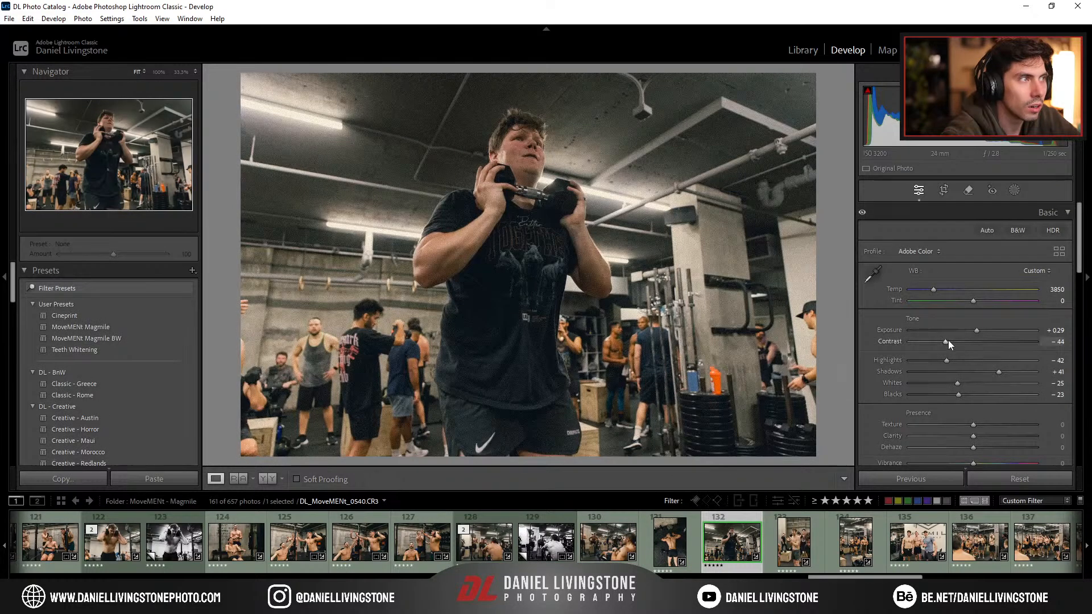
{"action": "left_click_drag", "start_coordinate": [963, 342], "coordinate": [987, 334]}
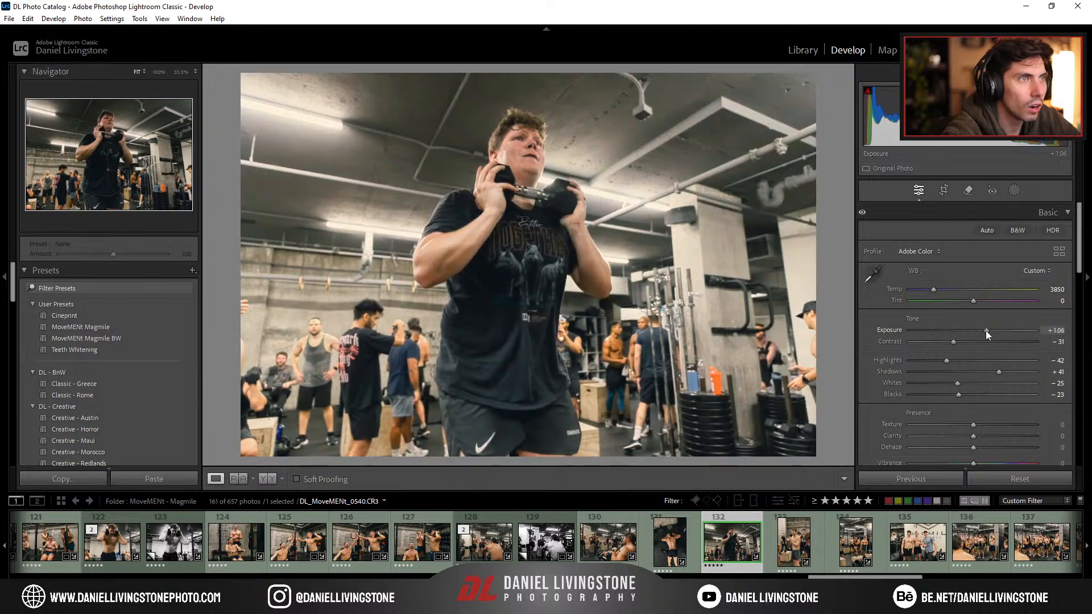
{"action": "left_click_drag", "start_coordinate": [996, 372], "coordinate": [934, 361]}
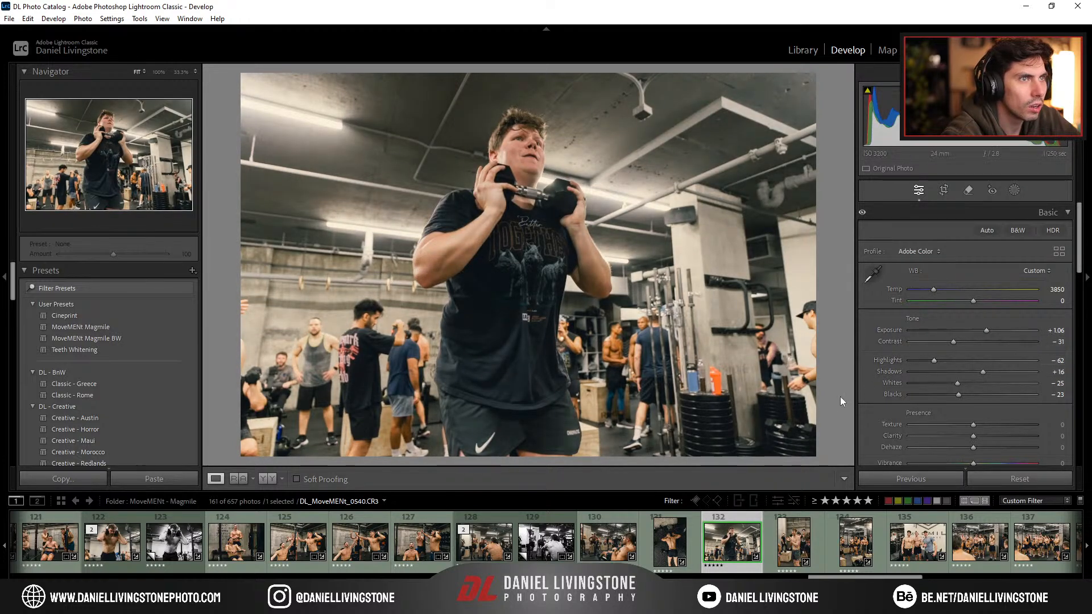
Step: Set the exposure of DL_MoveMENt_0555.CR3, the three men by the gym logo wall, to +0.07
{"action": "left_click", "coordinate": [794, 541]}
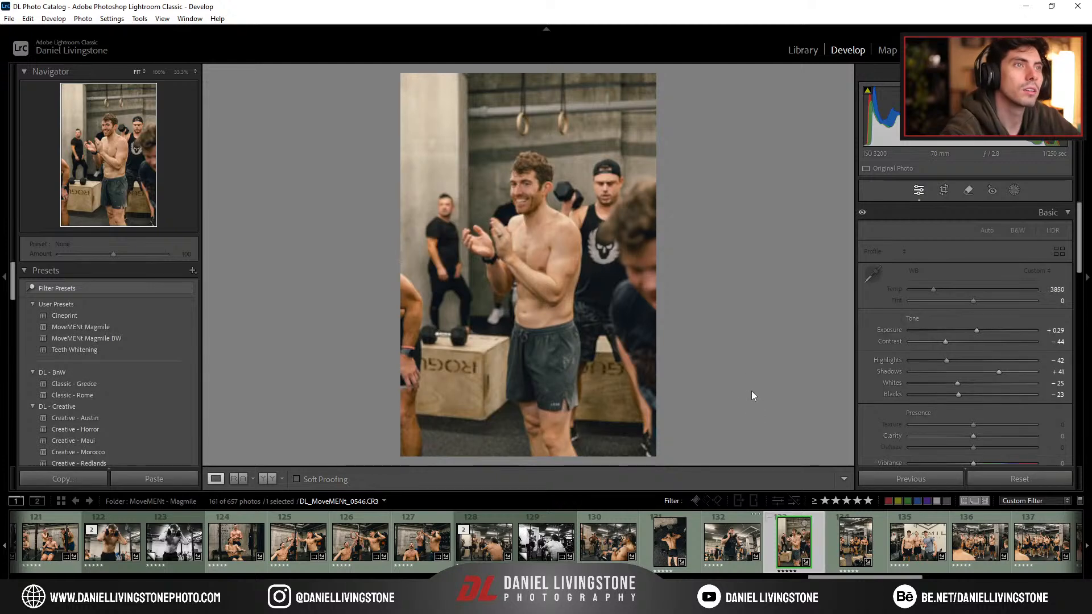
{"action": "left_click", "coordinate": [854, 549]}
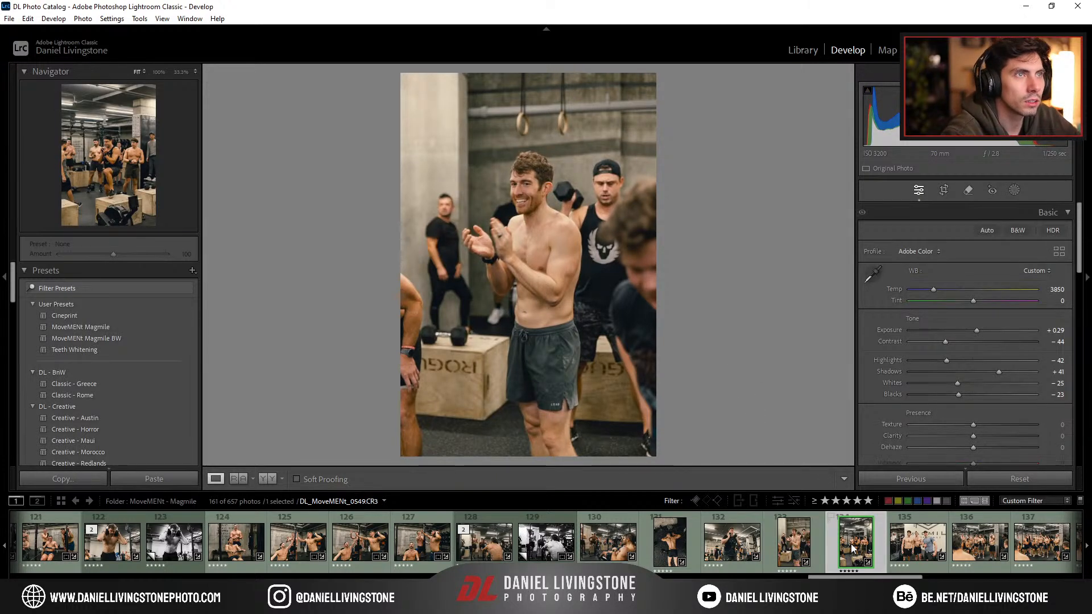
{"action": "left_click", "coordinate": [919, 547]}
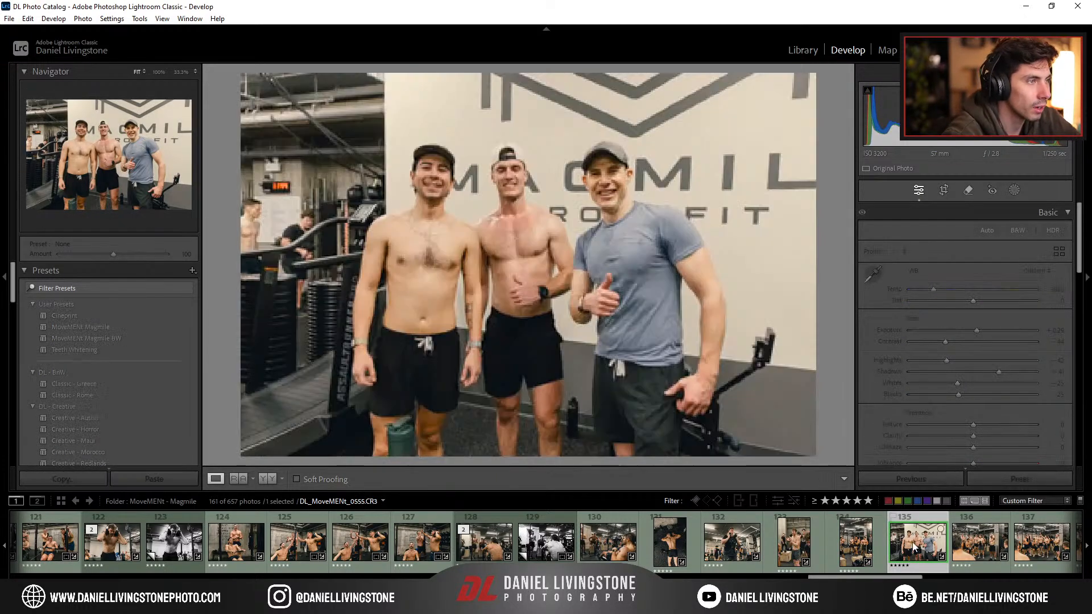
{"action": "scroll", "coordinate": [919, 548], "scroll_direction": "down", "scroll_amount": 5}
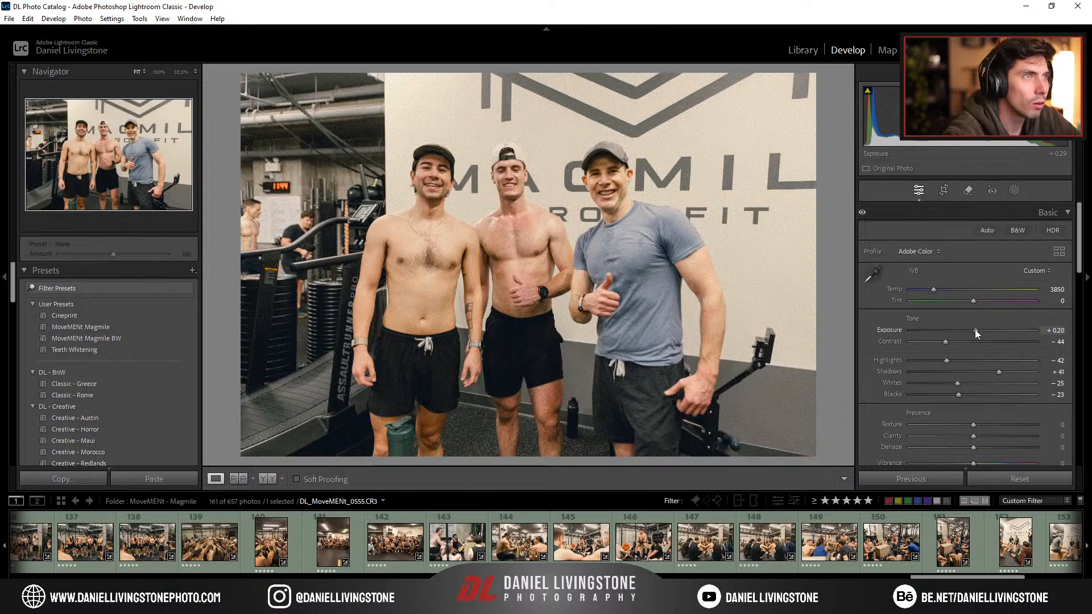
{"action": "left_click", "coordinate": [412, 547]}
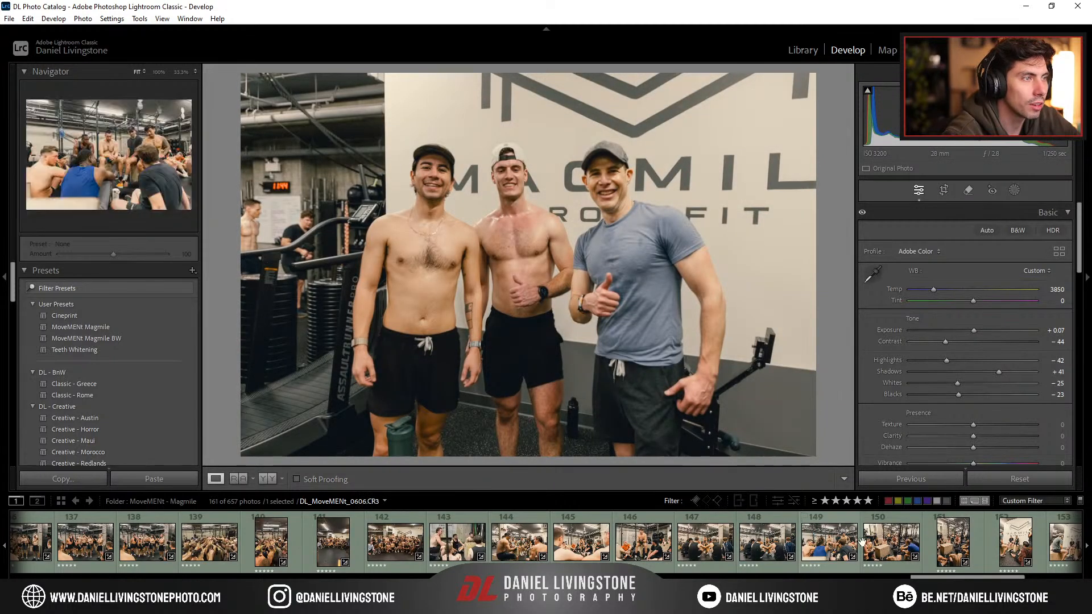
{"action": "scroll", "coordinate": [560, 547], "scroll_direction": "up", "scroll_amount": 2}
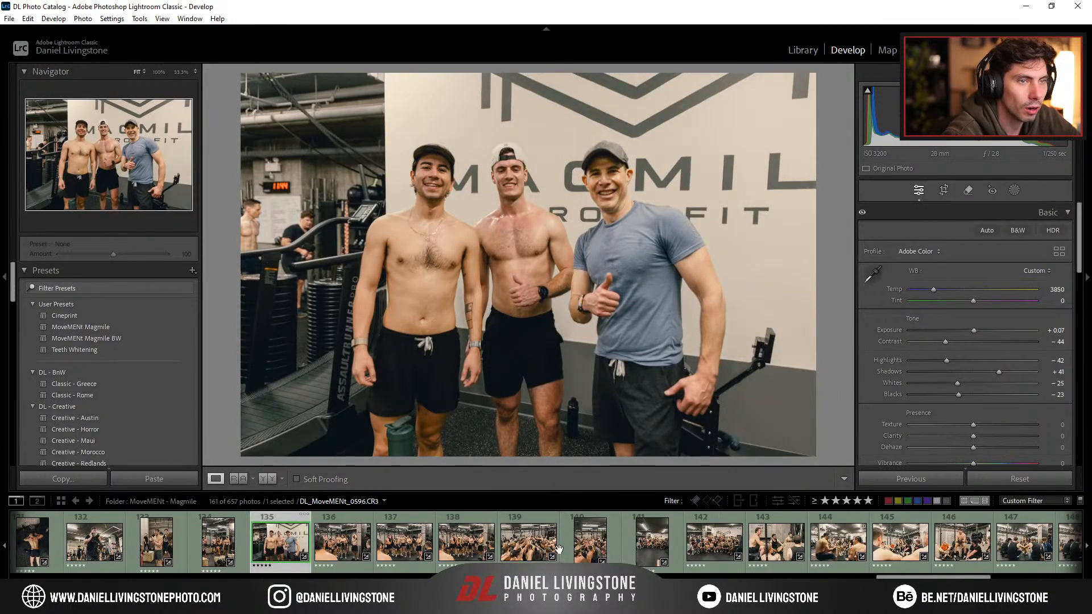
Step: Review the group photos following DL_MoveMENt_0555.CR3 and straighten the huddle shot DL_MoveMENt_0570.CR3 to 3.10
{"action": "left_click", "coordinate": [343, 546]}
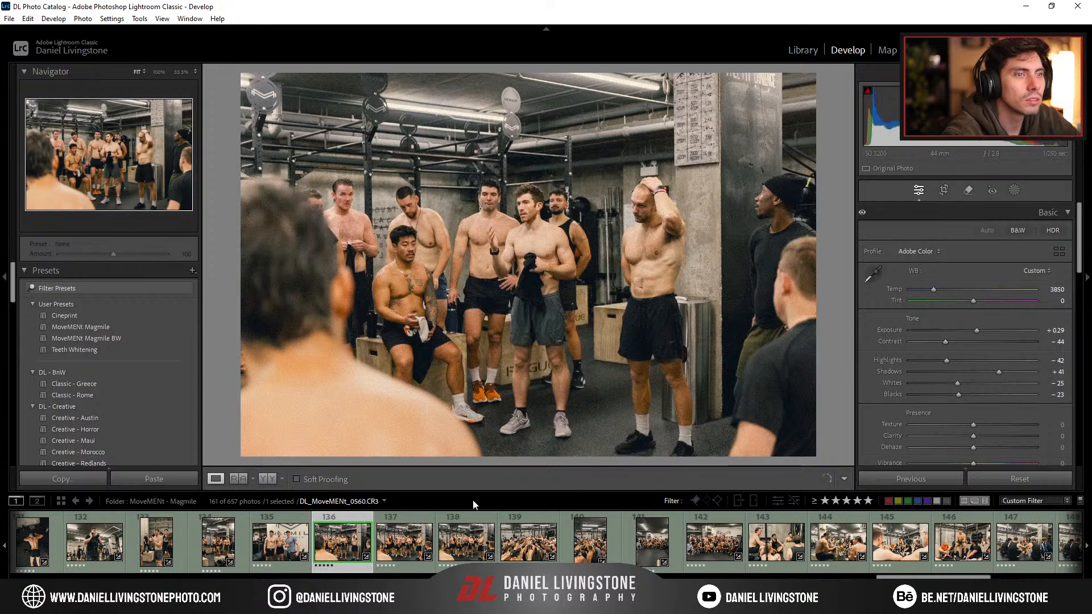
{"action": "left_click", "coordinate": [398, 547]}
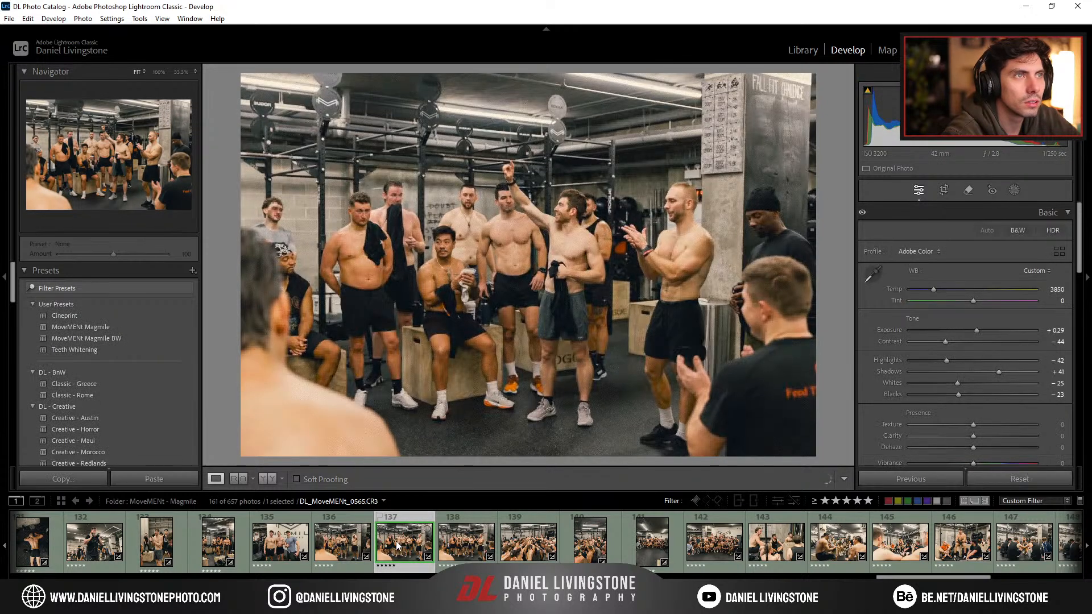
{"action": "left_click", "coordinate": [453, 548]}
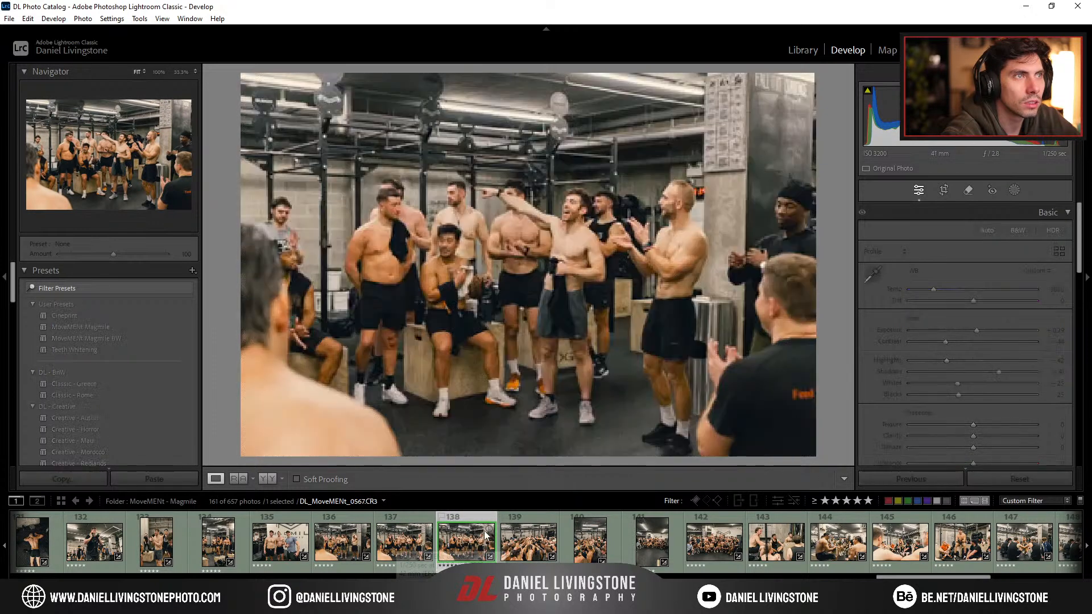
{"action": "left_click", "coordinate": [510, 537]}
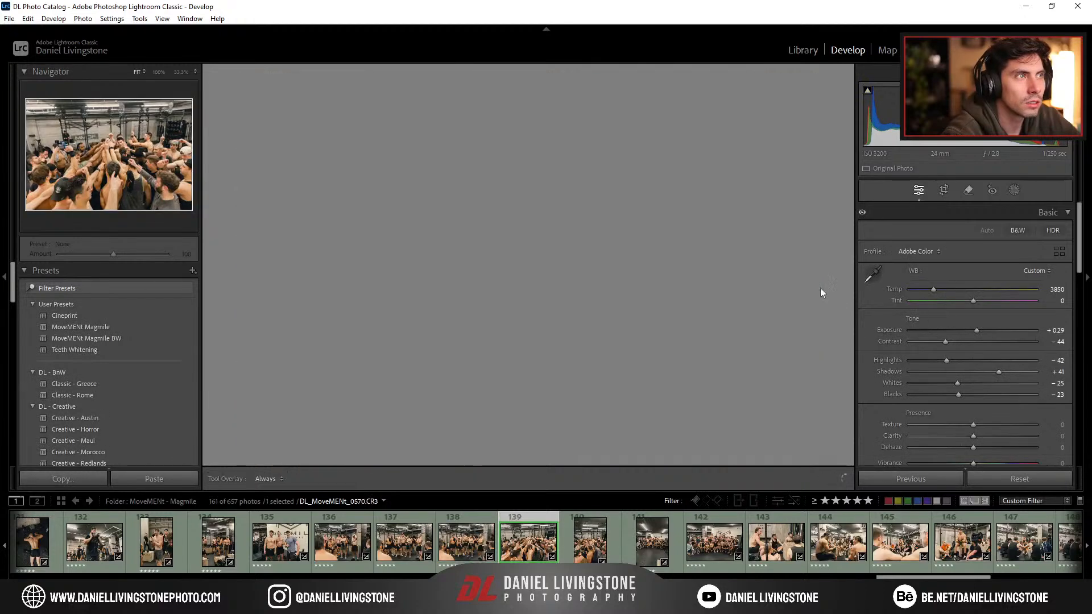
{"action": "key", "text": "r"}
{"action": "left_click_drag", "start_coordinate": [831, 238], "coordinate": [814, 269]}
{"action": "key", "text": "r"}
{"action": "key", "text": "r"}
{"action": "key", "text": "r"}
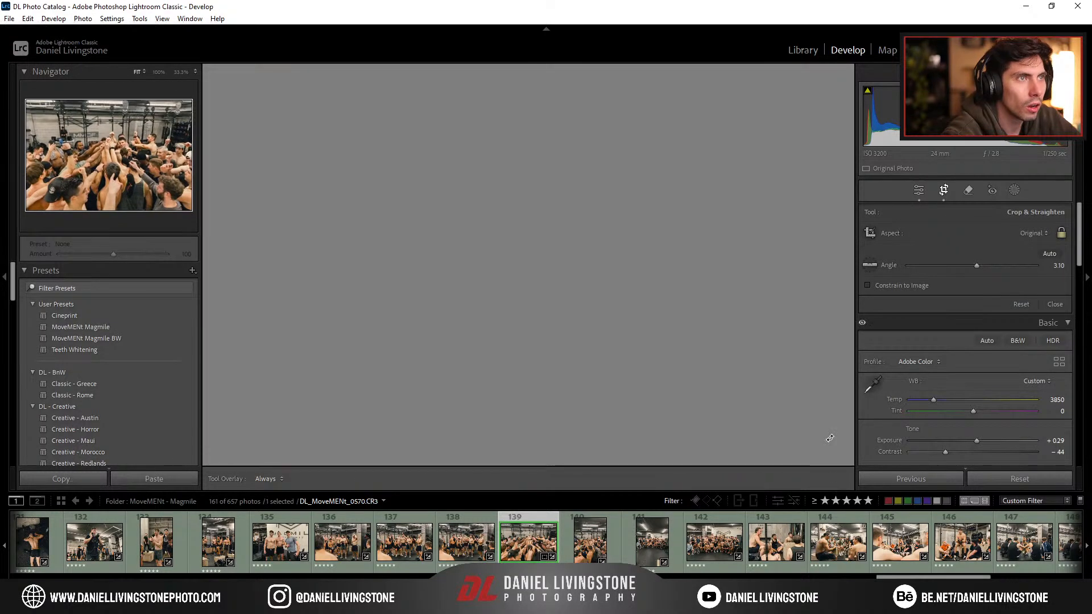
Step: Straighten DL_MoveMENt_0575.CR3 to 3.91, tighten and reposition its crop around the huddle, and open DL_MoveMENt_0584.CR3
{"action": "key", "text": "Right"}
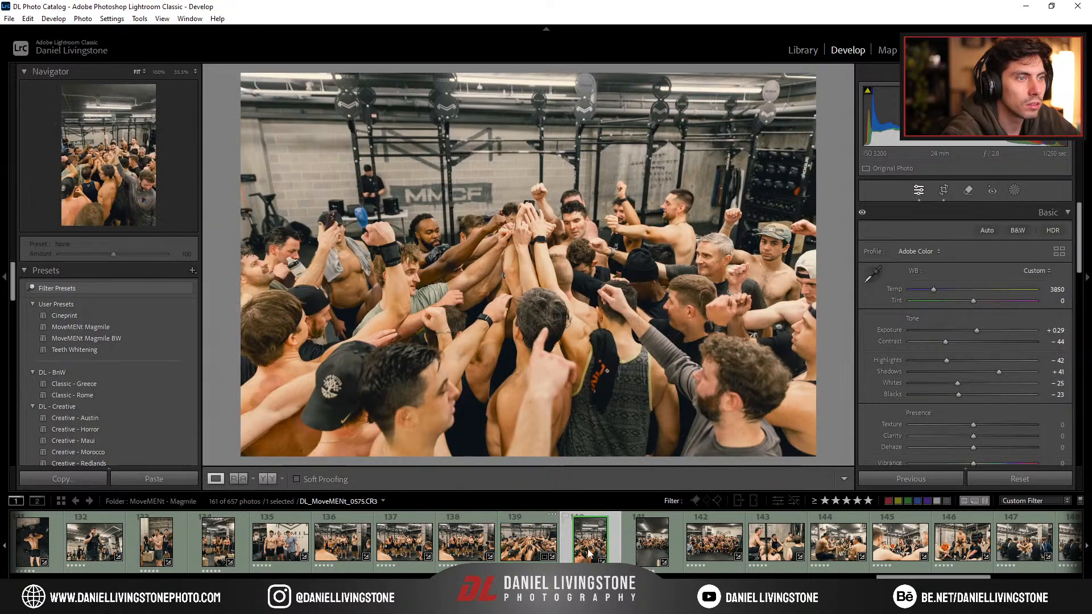
{"action": "key", "text": "r"}
{"action": "left_click_drag", "start_coordinate": [723, 263], "coordinate": [715, 270]}
{"action": "left_click_drag", "start_coordinate": [623, 300], "coordinate": [623, 293]}
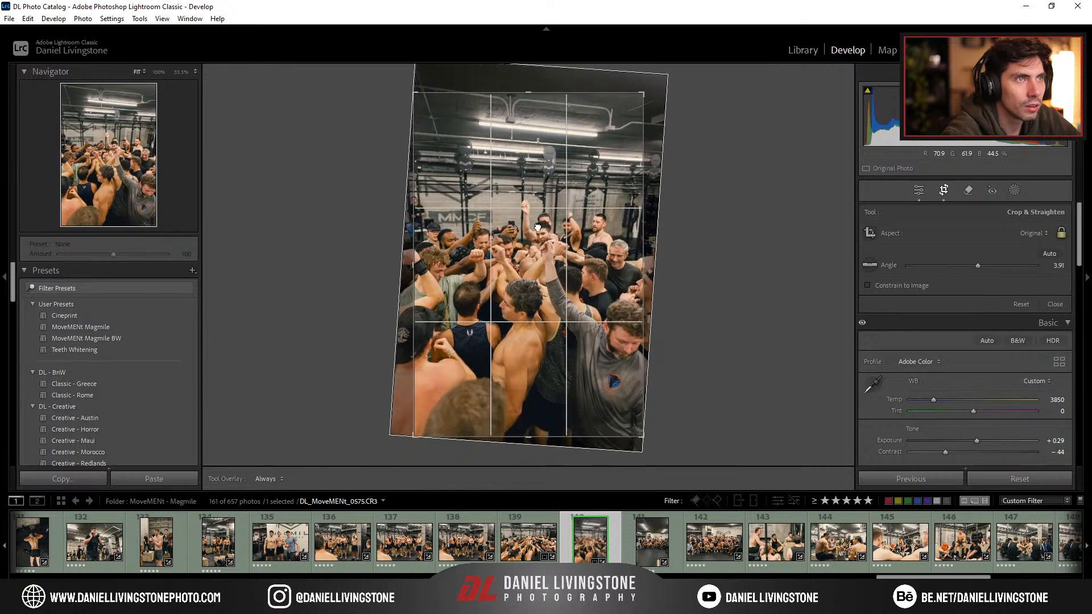
{"action": "left_click_drag", "start_coordinate": [522, 94], "coordinate": [522, 108]}
{"action": "left_click_drag", "start_coordinate": [537, 192], "coordinate": [541, 225]}
{"action": "key", "text": "Return"}
{"action": "key", "text": "r"}
{"action": "key", "text": "Return"}
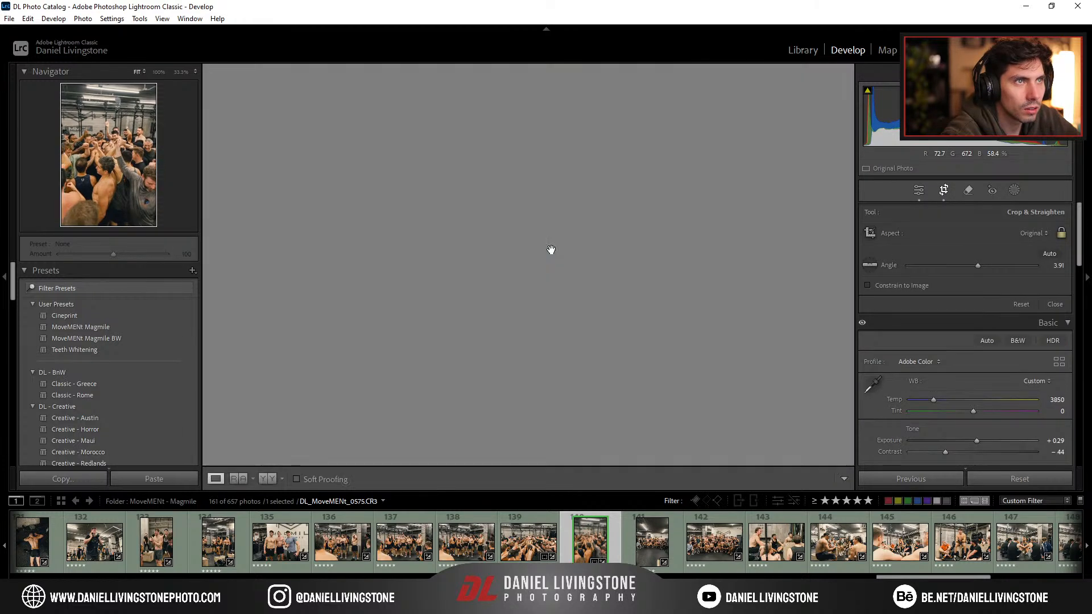
{"action": "left_click", "coordinate": [658, 545]}
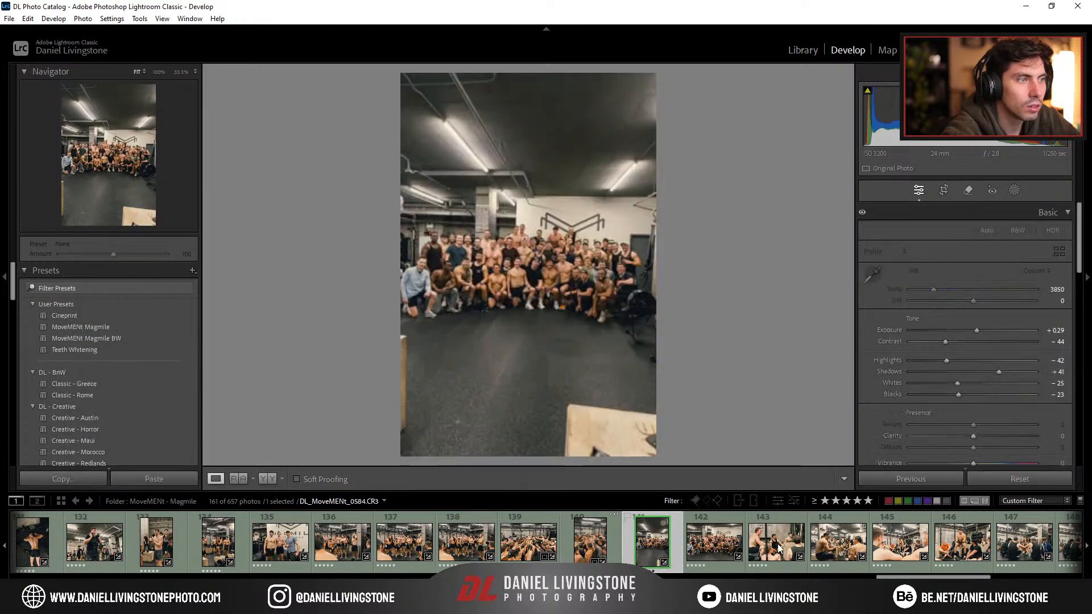
Step: Set the exposure of DL_MoveMENt_0593.CR3, the seated circle by the wall timer, to 0.00 and tighten its crop slightly
{"action": "left_click", "coordinate": [757, 530]}
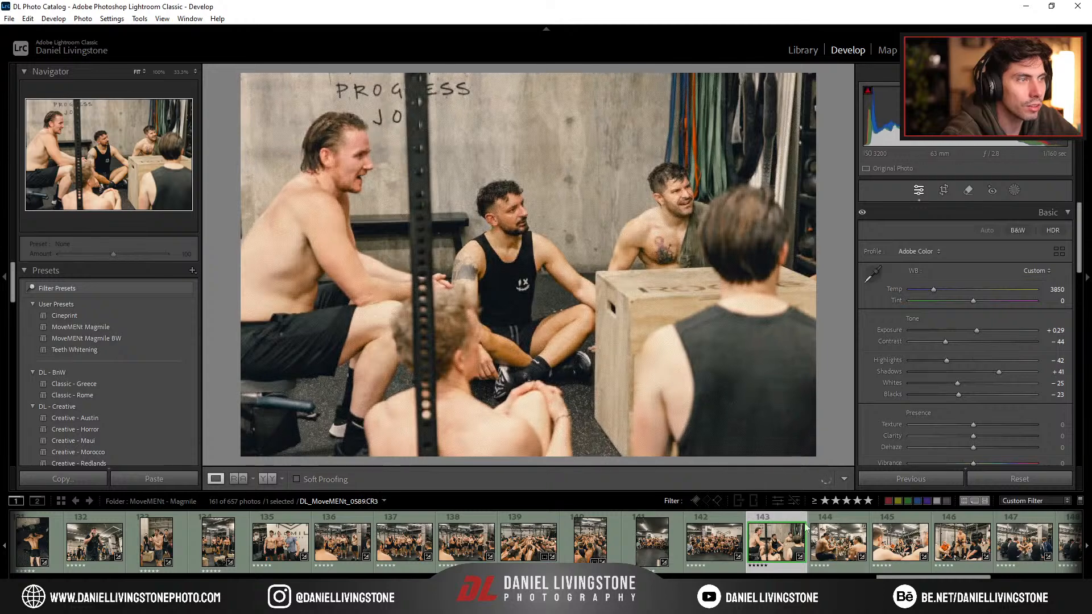
{"action": "left_click", "coordinate": [839, 521]}
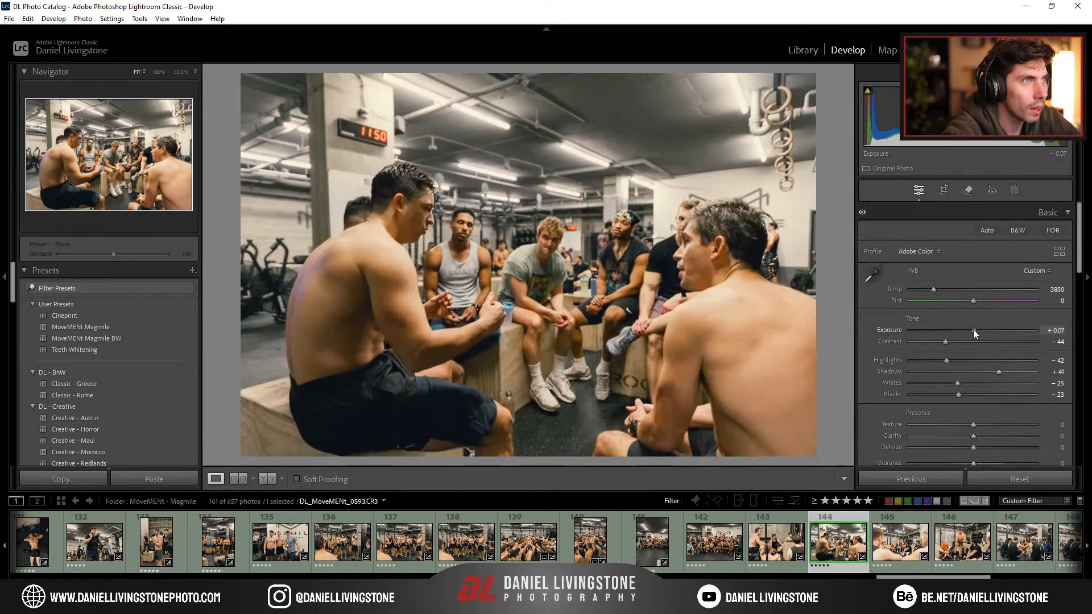
{"action": "key", "text": "r"}
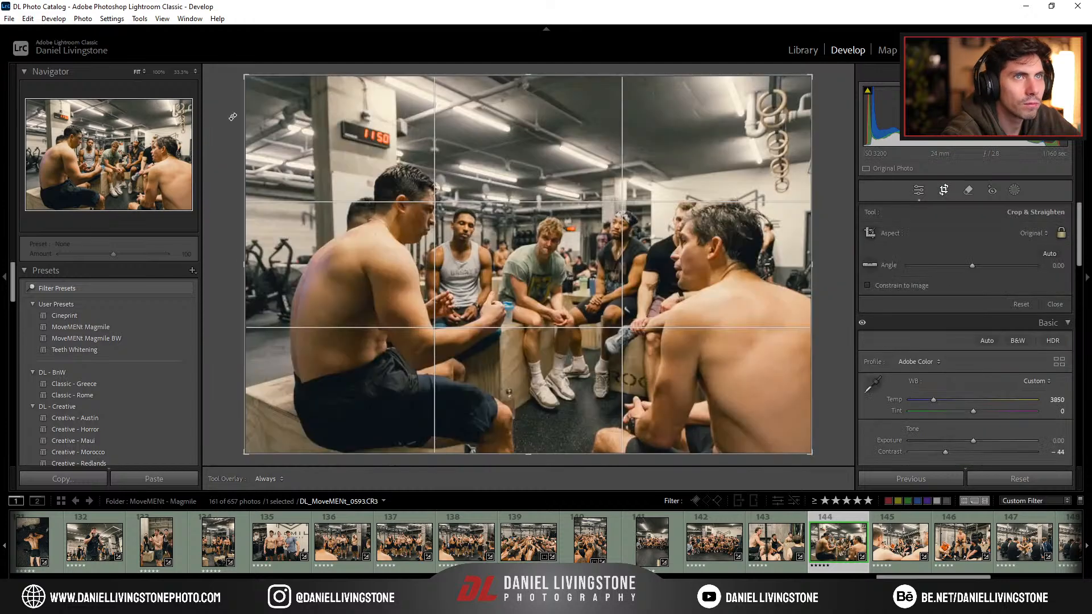
{"action": "left_click_drag", "start_coordinate": [244, 74], "coordinate": [264, 81]}
{"action": "key", "text": "r"}
Step: Lower the exposure of DL_MoveMENt_0596.CR3 to slightly below zero and set DL_MoveMENt_0598.CR3 to +0.16
{"action": "left_click", "coordinate": [789, 542]}
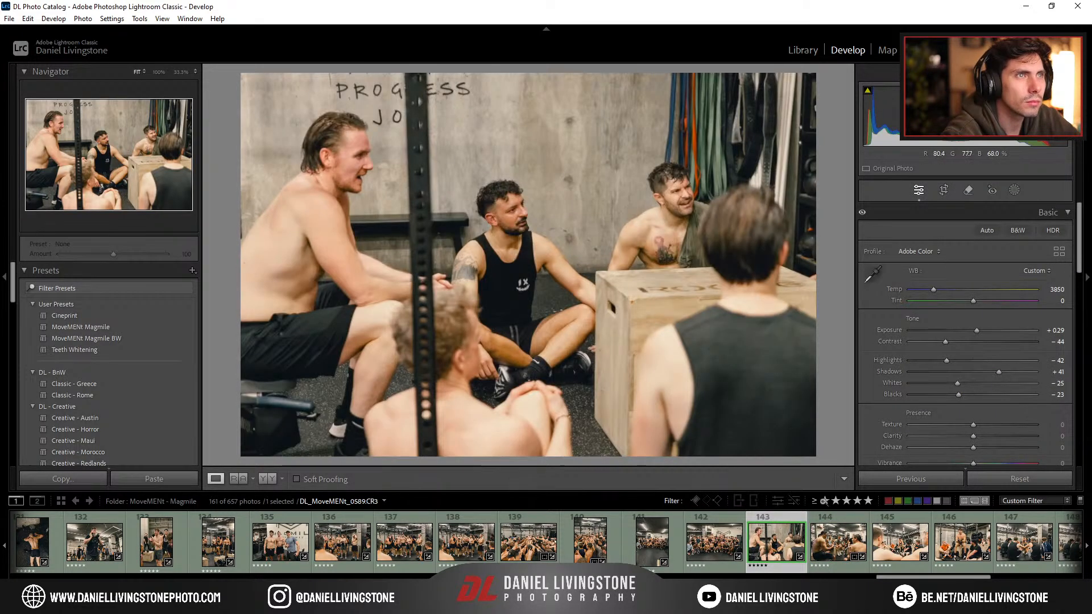
{"action": "left_click", "coordinate": [900, 541]}
{"action": "left_click_drag", "start_coordinate": [978, 335], "coordinate": [973, 338]}
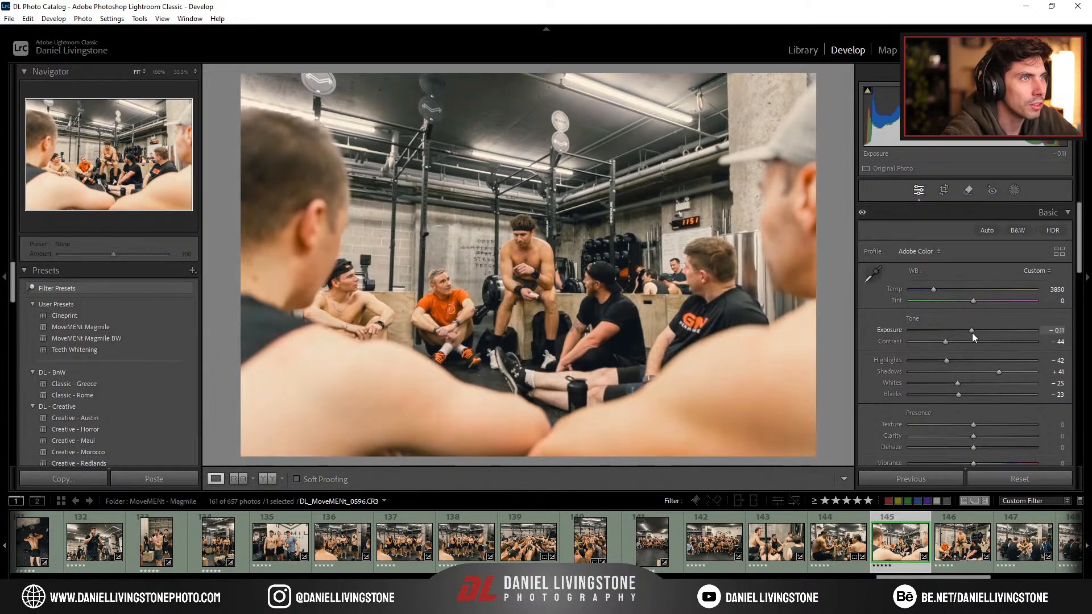
{"action": "key", "text": "Right"}
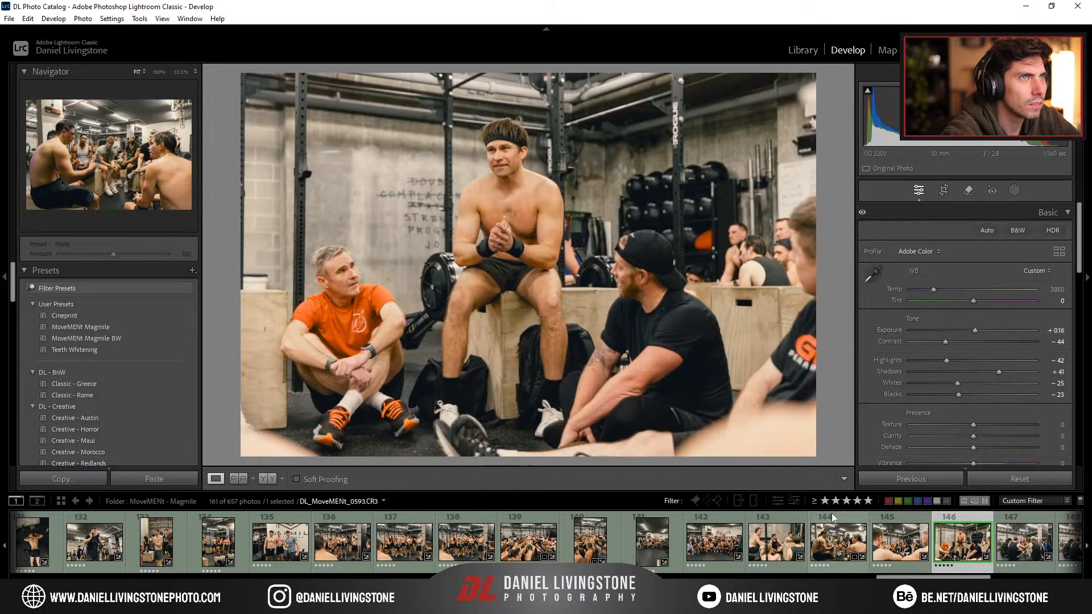
{"action": "scroll", "coordinate": [716, 541], "scroll_direction": "down", "scroll_amount": 3}
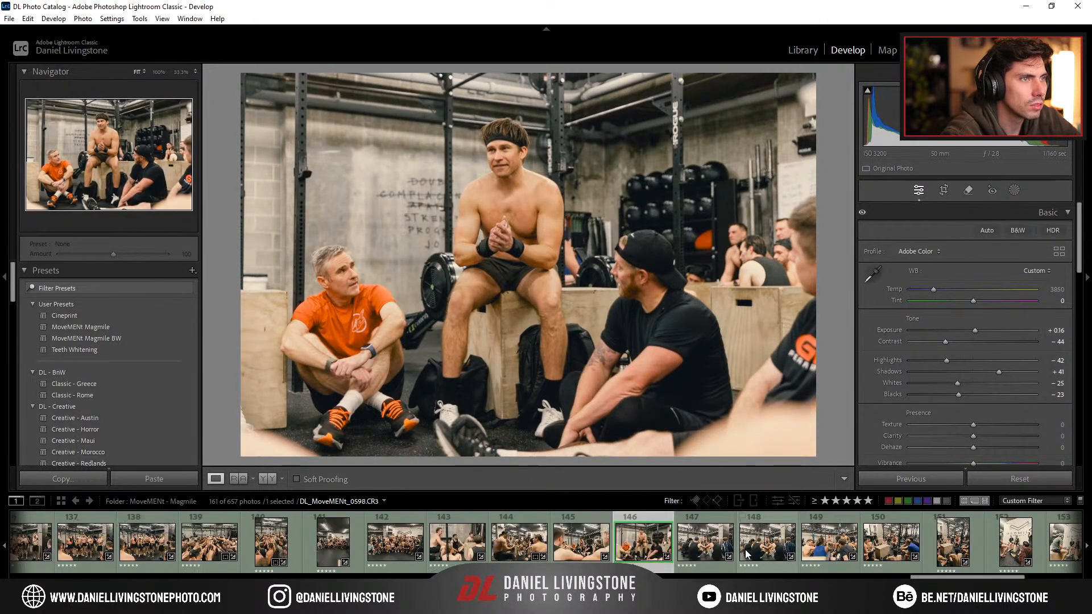
Step: Set the exposure of DL_MoveMENt_0602.CR3 to +0.16, and straighten it to -1.22 with a tighter, repositioned crop
{"action": "left_click", "coordinate": [691, 548]}
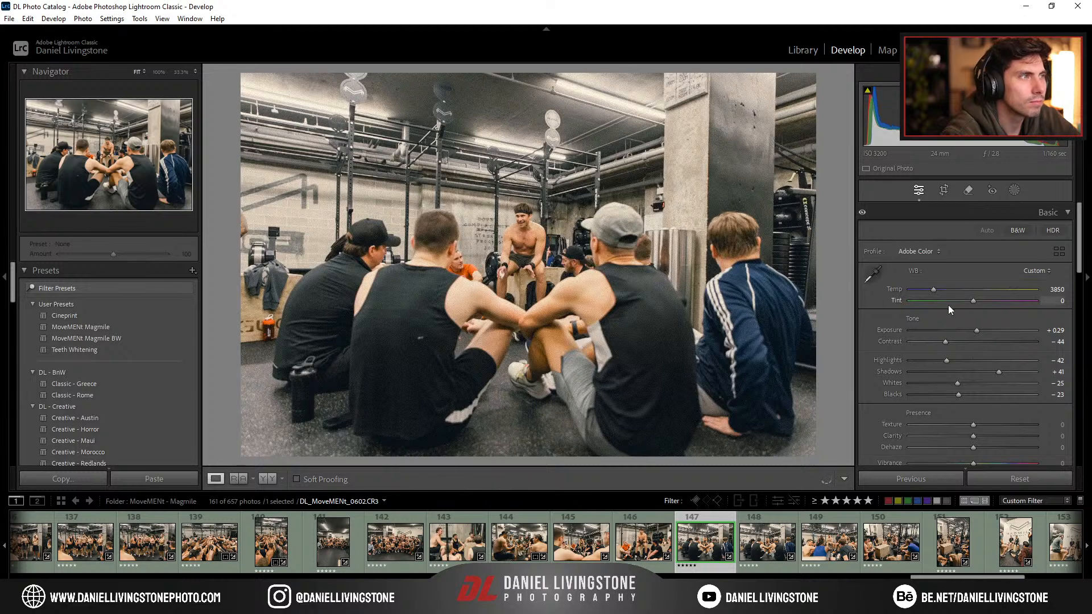
{"action": "left_click_drag", "start_coordinate": [979, 333], "coordinate": [978, 336]}
{"action": "key", "text": "r"}
{"action": "left_click_drag", "start_coordinate": [825, 288], "coordinate": [821, 291]}
{"action": "left_click_drag", "start_coordinate": [725, 323], "coordinate": [710, 327]}
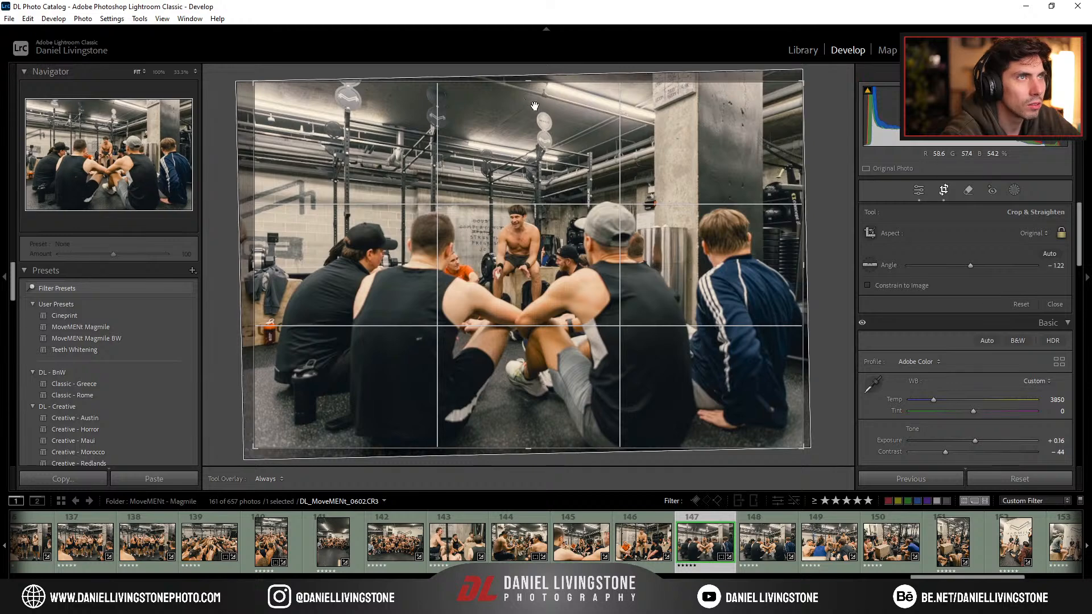
{"action": "left_click_drag", "start_coordinate": [527, 82], "coordinate": [520, 95]}
{"action": "left_click_drag", "start_coordinate": [557, 154], "coordinate": [553, 155]}
{"action": "key", "text": "Return"}
Step: Set the exposure of DL_MoveMENt_0603.CR3 to +0.02, and tighten its crop with the angle straightened to about 0.24
{"action": "key", "text": "Right"}
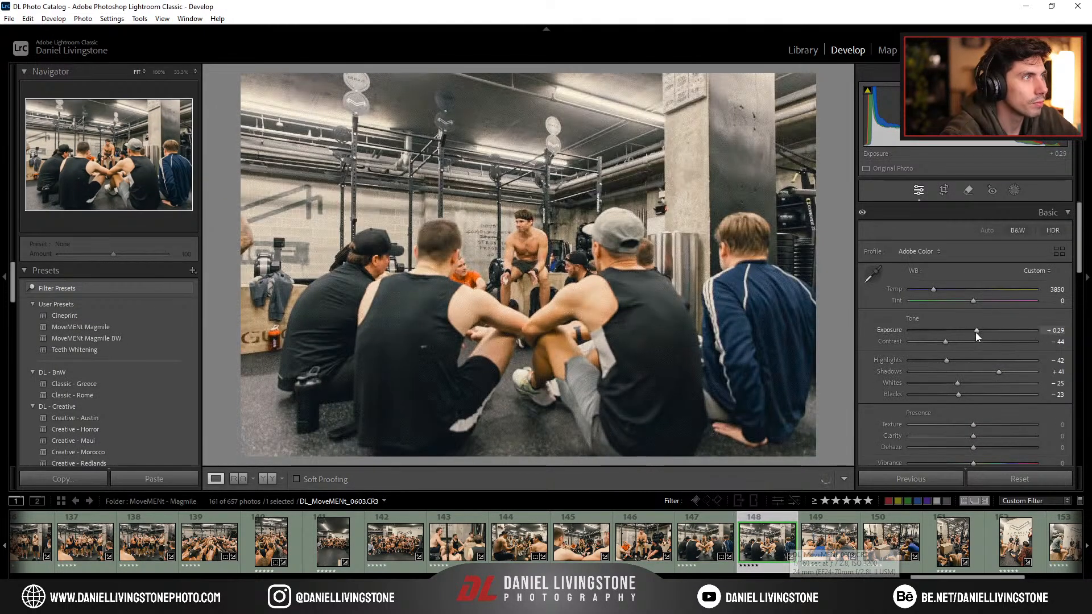
{"action": "left_click_drag", "start_coordinate": [977, 336], "coordinate": [975, 336]}
{"action": "key", "text": "r"}
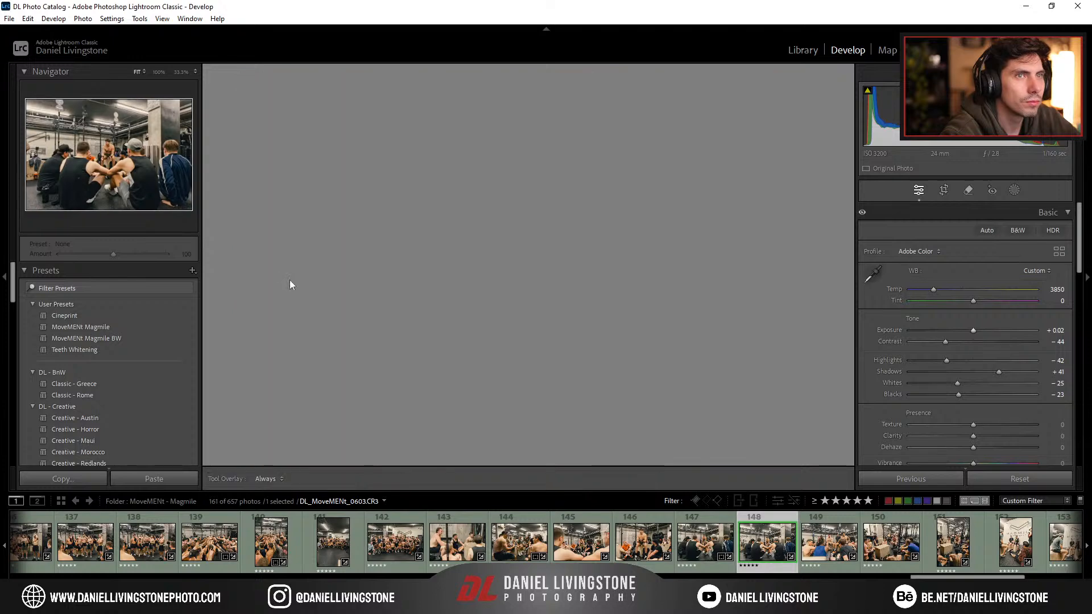
{"action": "left_click_drag", "start_coordinate": [241, 73], "coordinate": [249, 86]}
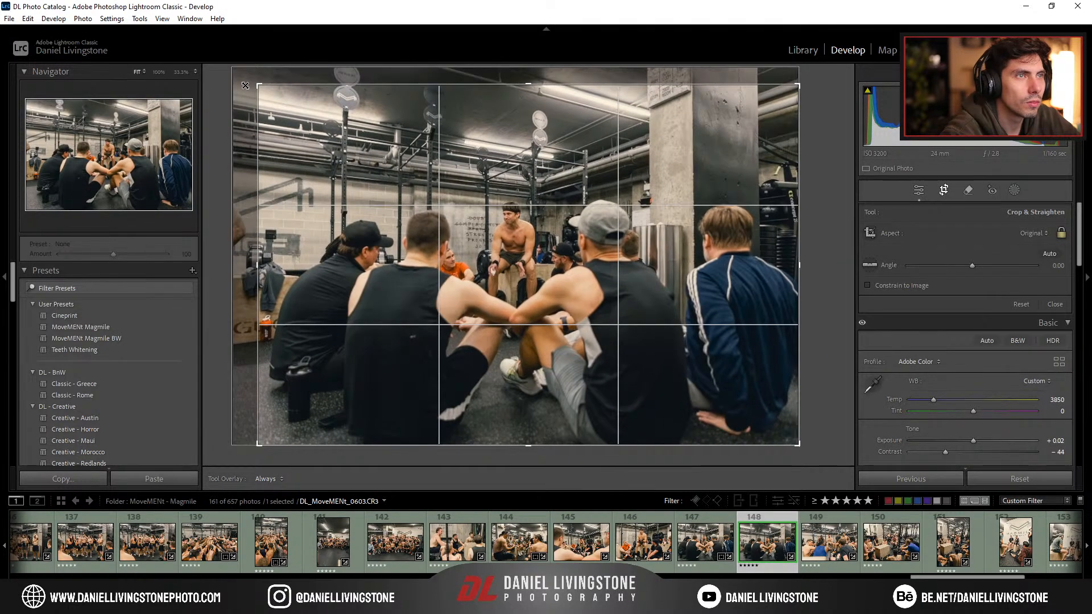
{"action": "left_click_drag", "start_coordinate": [813, 268], "coordinate": [813, 258]}
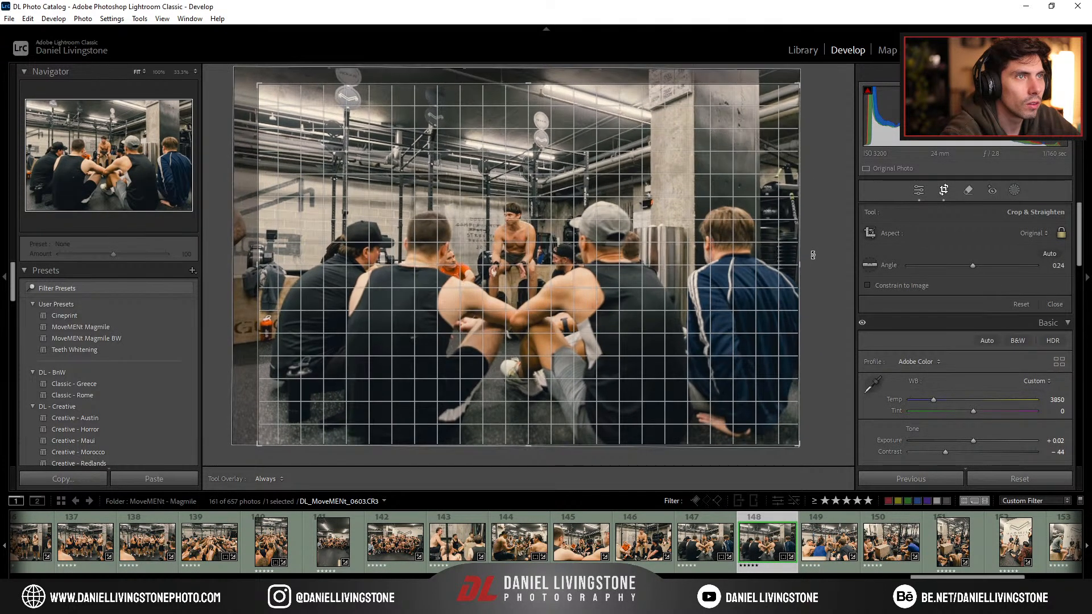
{"action": "key", "text": "Return"}
Step: Set the exposure of DL_MoveMENt_0606.CR3 to -0.02 and open DL_MoveMENt_0610.CR3
{"action": "left_click", "coordinate": [828, 537]}
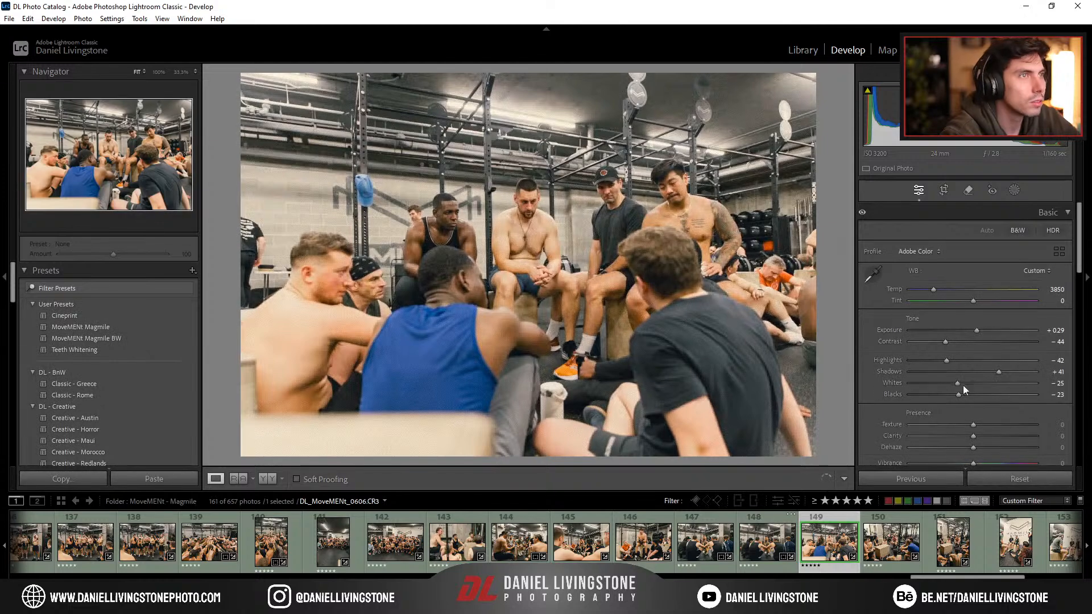
{"action": "left_click_drag", "start_coordinate": [977, 330], "coordinate": [973, 335]}
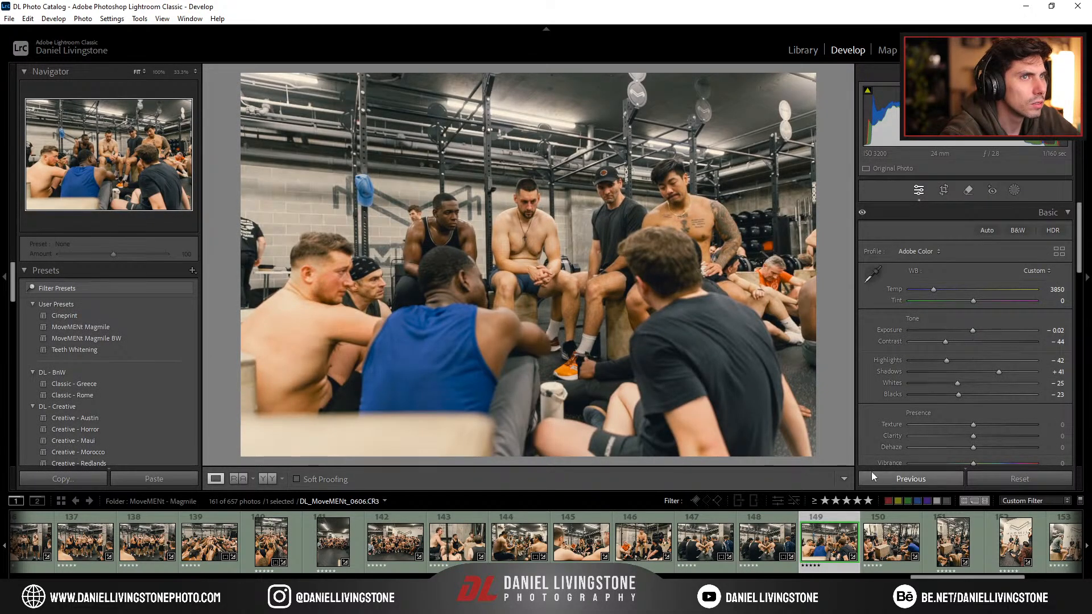
{"action": "left_click", "coordinate": [916, 541]}
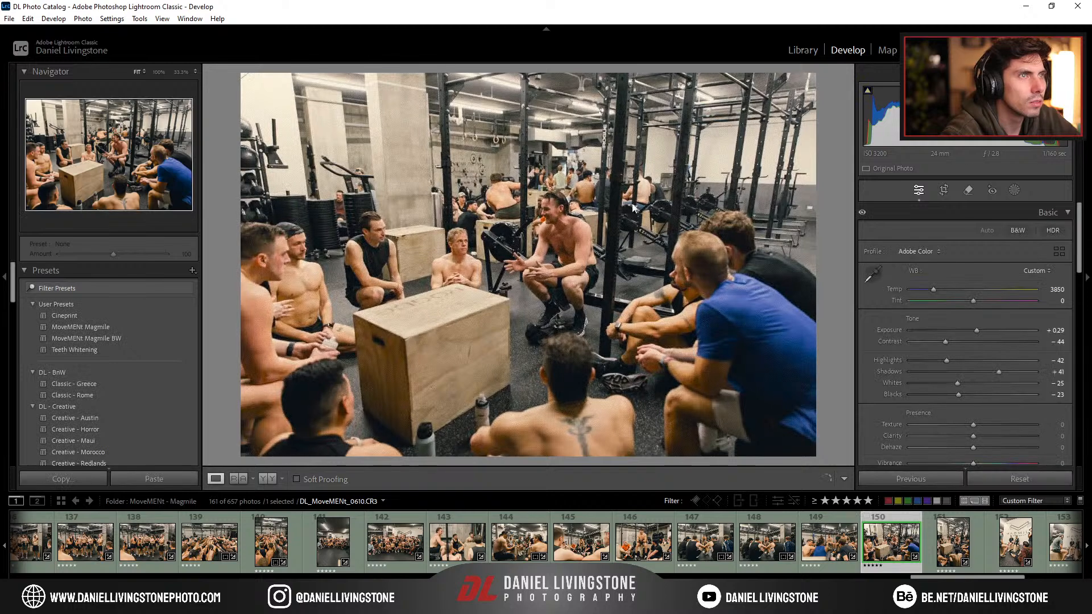
Step: Crop DL_MoveMENt_0610.CR3 to a 16 x 9 aspect, reposition the frame around the seated group and straighten it to 0.42
{"action": "key", "text": "r"}
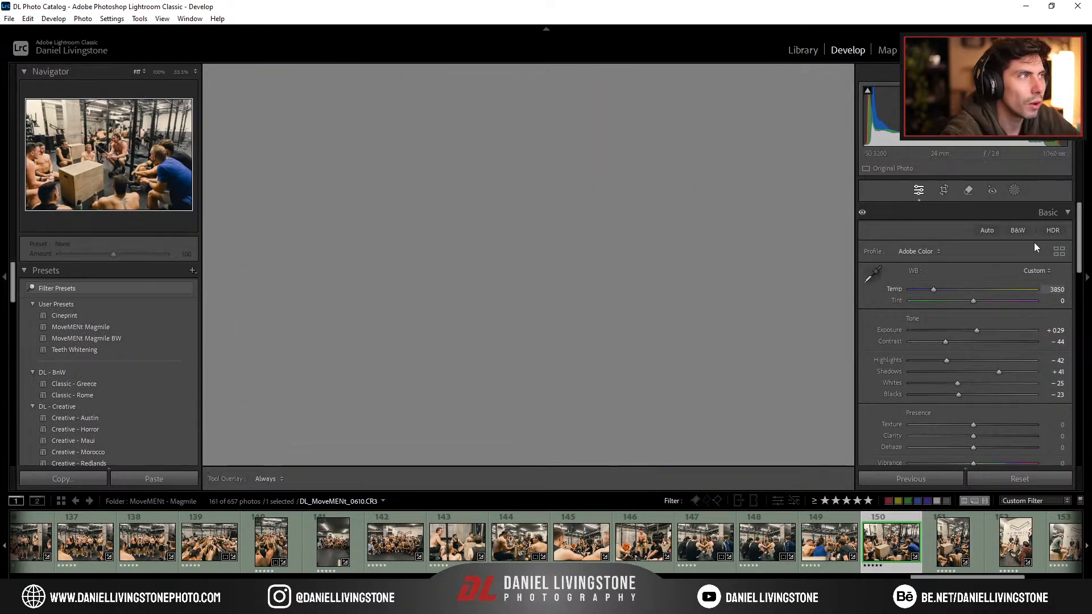
{"action": "left_click", "coordinate": [1035, 233]}
{"action": "left_click", "coordinate": [925, 368]}
{"action": "left_click_drag", "start_coordinate": [724, 308], "coordinate": [725, 292]}
{"action": "key", "text": "Return"}
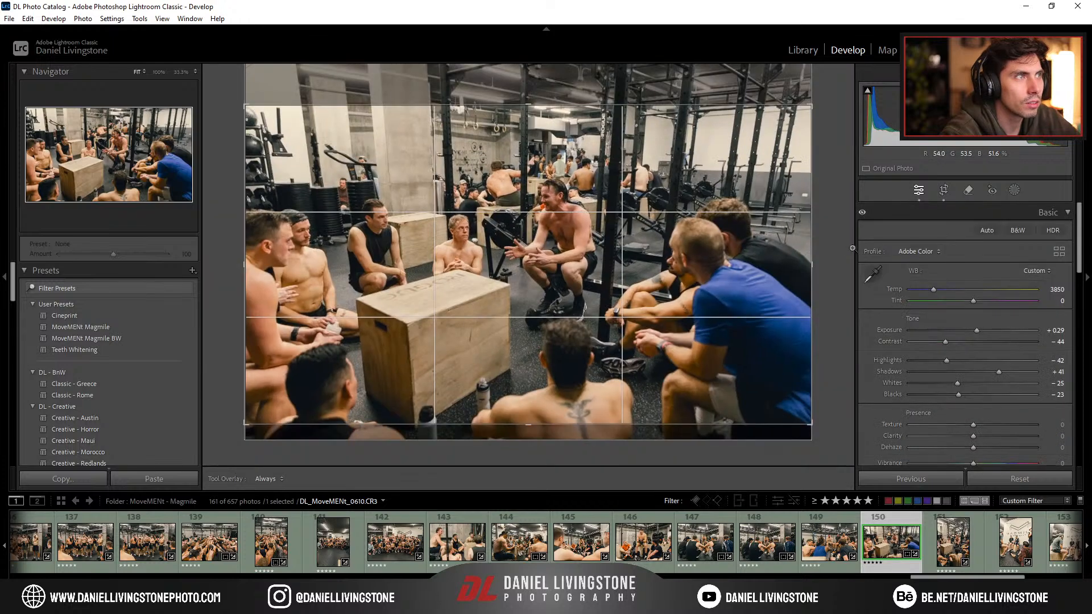
{"action": "left_click_drag", "start_coordinate": [842, 251], "coordinate": [833, 249]}
{"action": "key", "text": "Return"}
Step: Try straightening DL_MoveMENt_0610.CR3 further to 0.77 and undo that crop angle change
{"action": "key", "text": "r"}
{"action": "left_click_drag", "start_coordinate": [823, 236], "coordinate": [820, 238]}
{"action": "key", "text": "Return"}
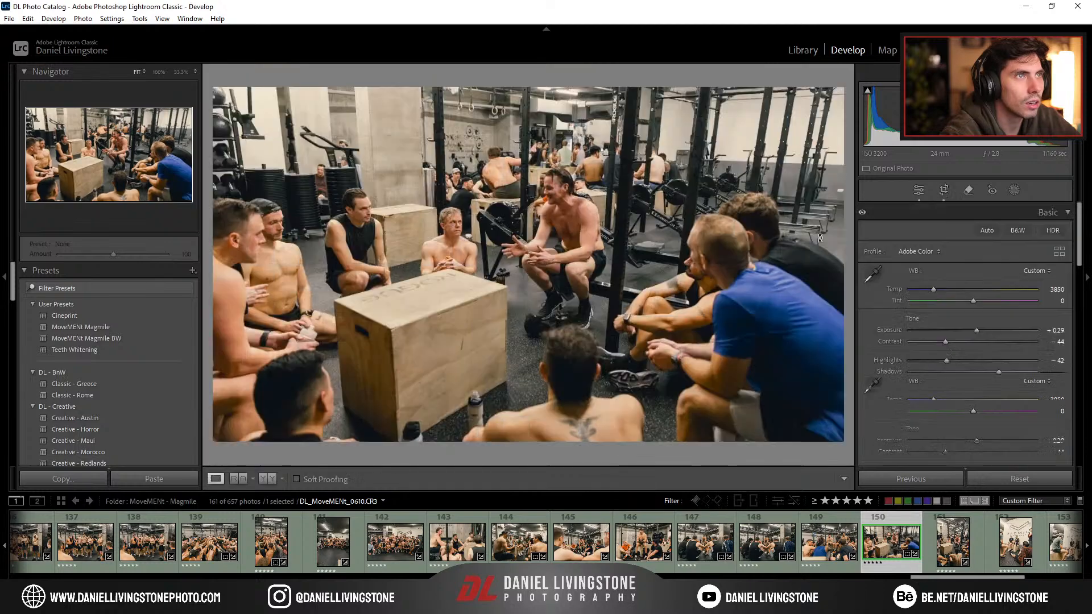
{"action": "key", "text": "ctrl+z"}
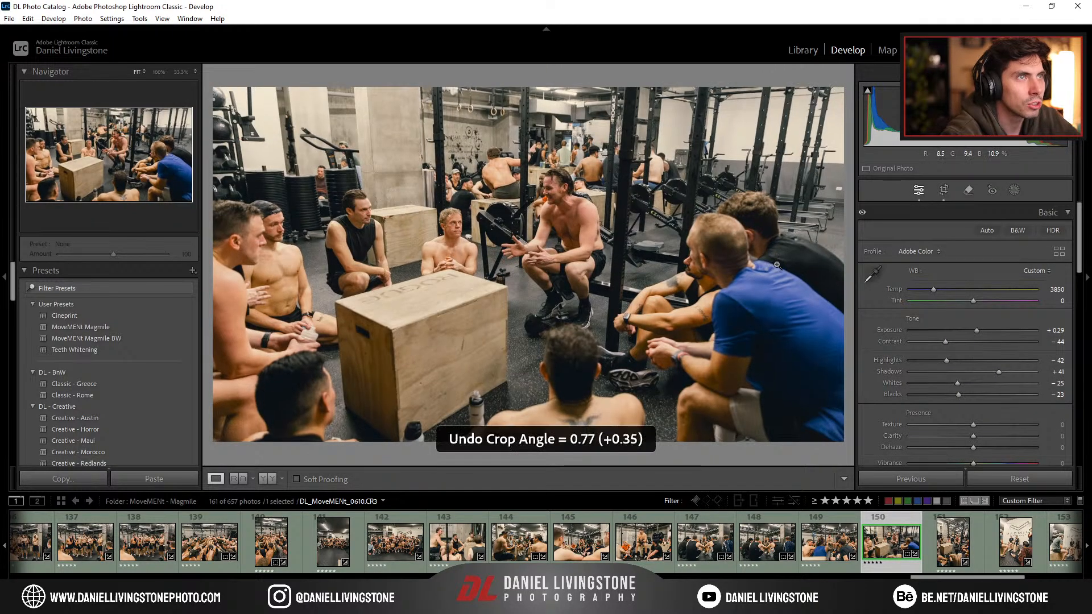
Step: Correct the perspective of DL_MoveMENt_0610.CR3 by setting its vertical transform to +12
{"action": "key", "text": "r"}
{"action": "key", "text": "r"}
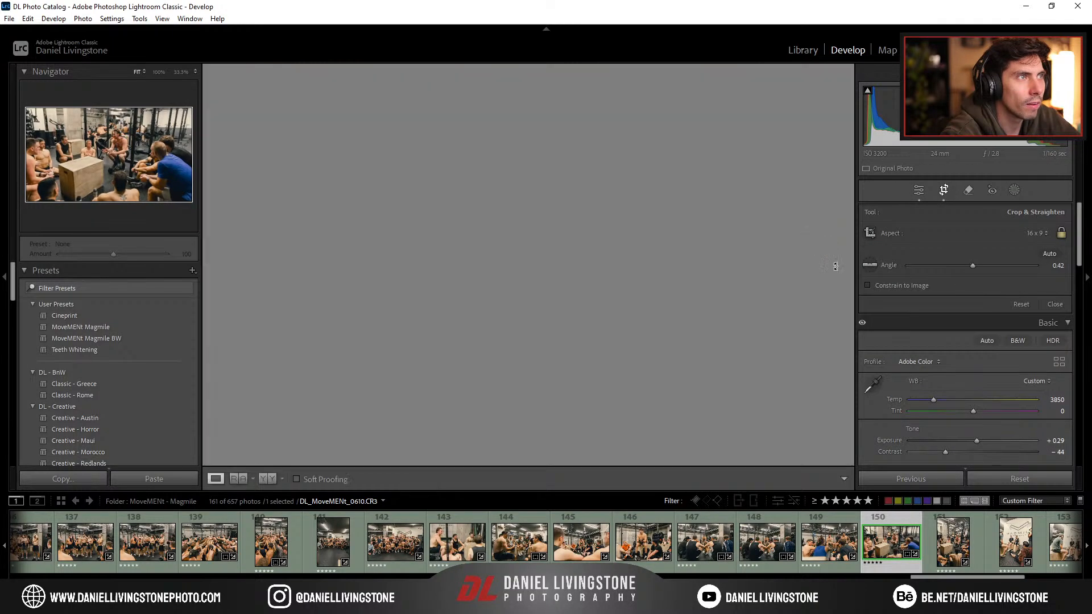
{"action": "scroll", "coordinate": [971, 398], "scroll_direction": "down", "scroll_amount": 10}
{"action": "left_click_drag", "start_coordinate": [975, 329], "coordinate": [983, 335]}
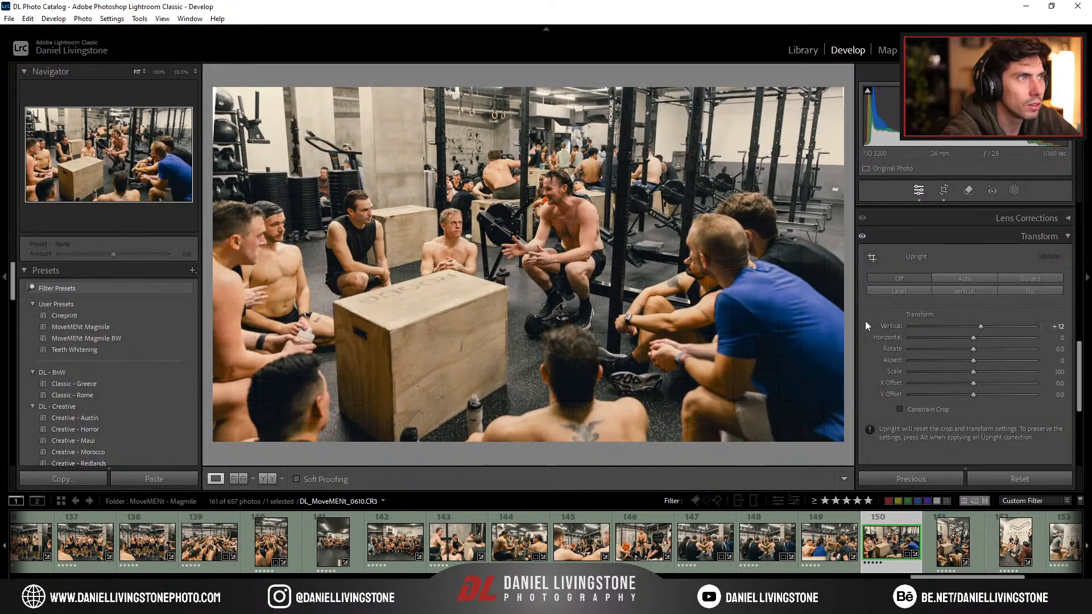
Step: Straighten the portrait-format group shot DL_MoveMENt_0612.CR3 to -1.53 and fine-tune its crop angle slightly
{"action": "left_click", "coordinate": [950, 544]}
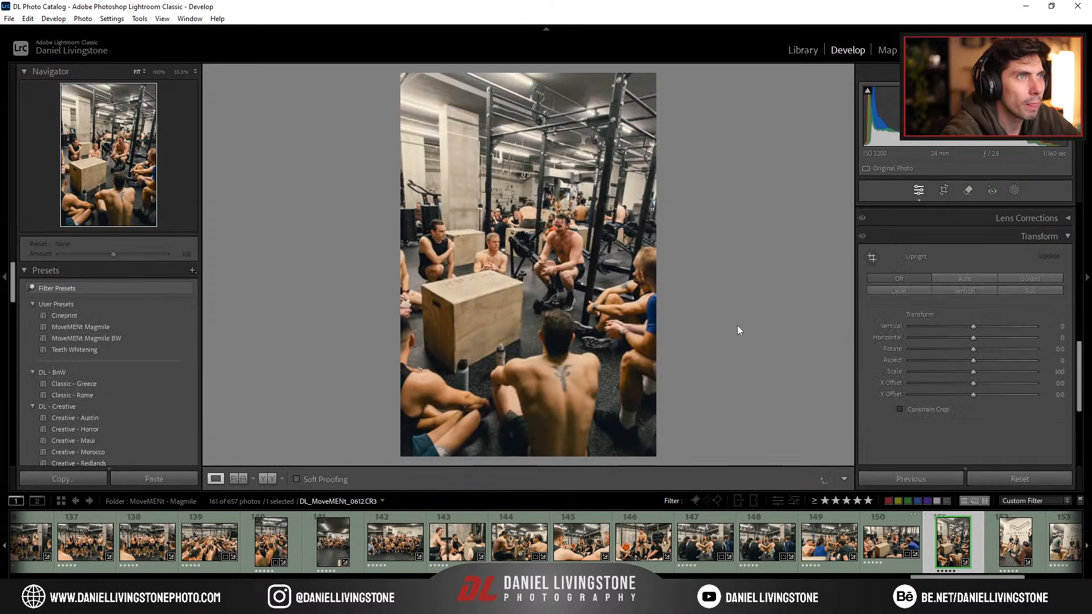
{"action": "key", "text": "r"}
{"action": "left_click_drag", "start_coordinate": [738, 288], "coordinate": [733, 281]}
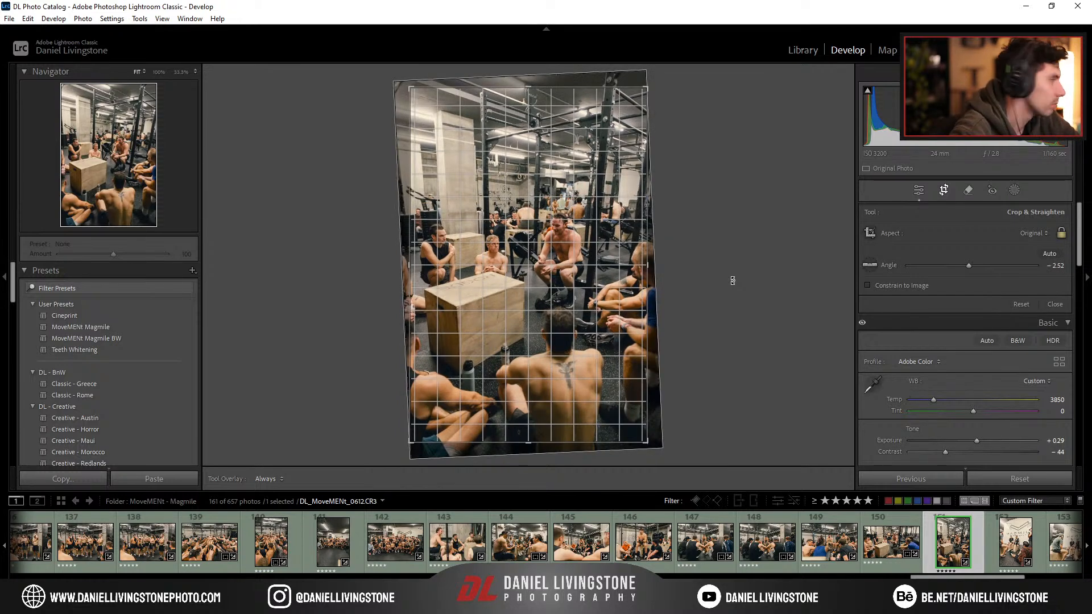
{"action": "left_click_drag", "start_coordinate": [728, 276], "coordinate": [725, 276]}
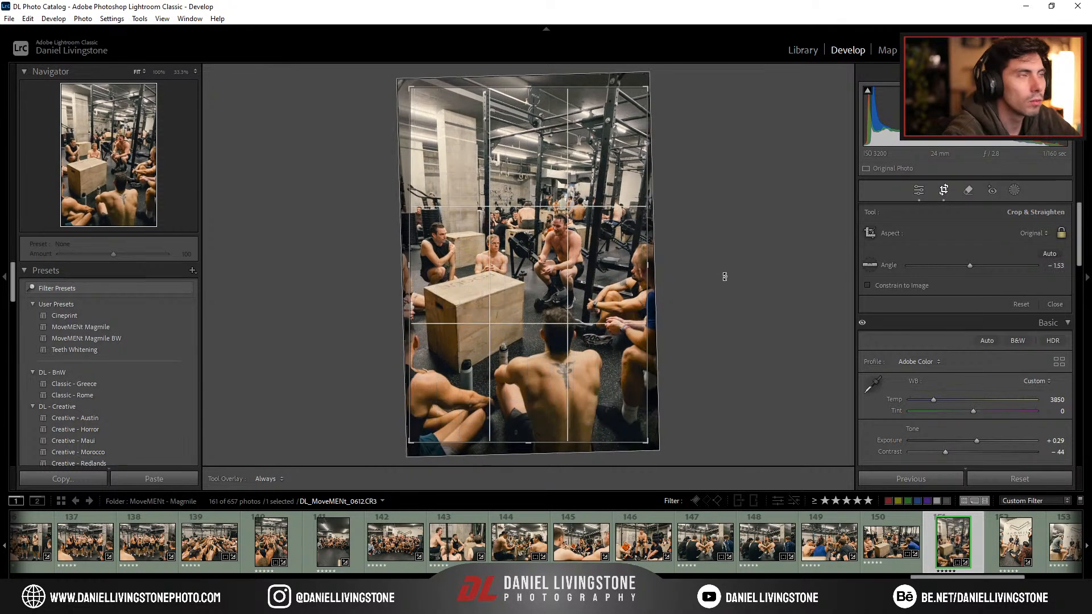
{"action": "key", "text": "Return"}
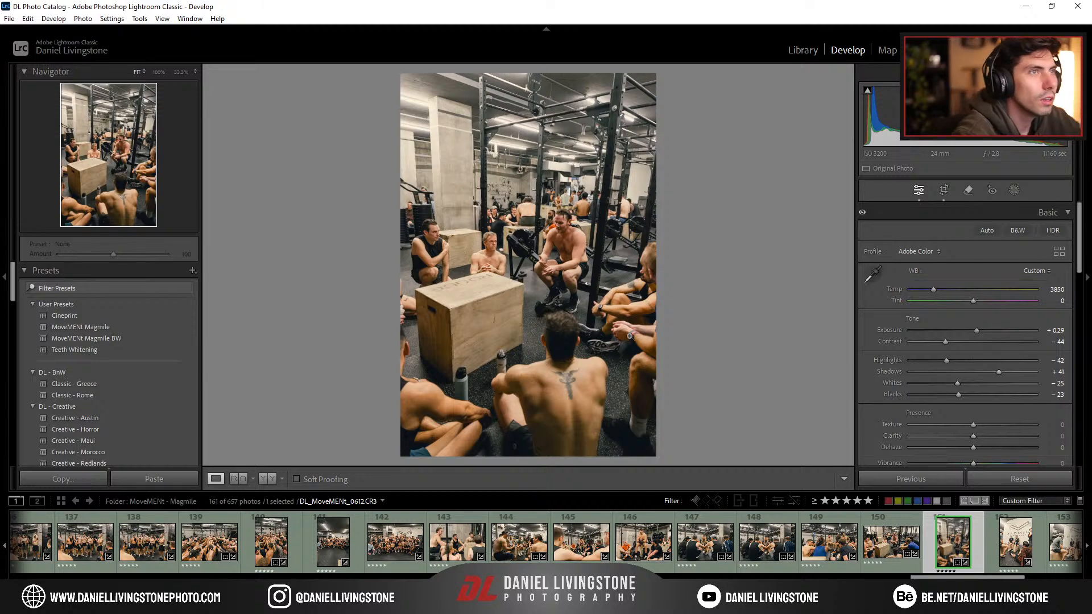
{"action": "key", "text": "r"}
{"action": "left_click_drag", "start_coordinate": [698, 267], "coordinate": [698, 265]}
{"action": "key", "text": "r"}
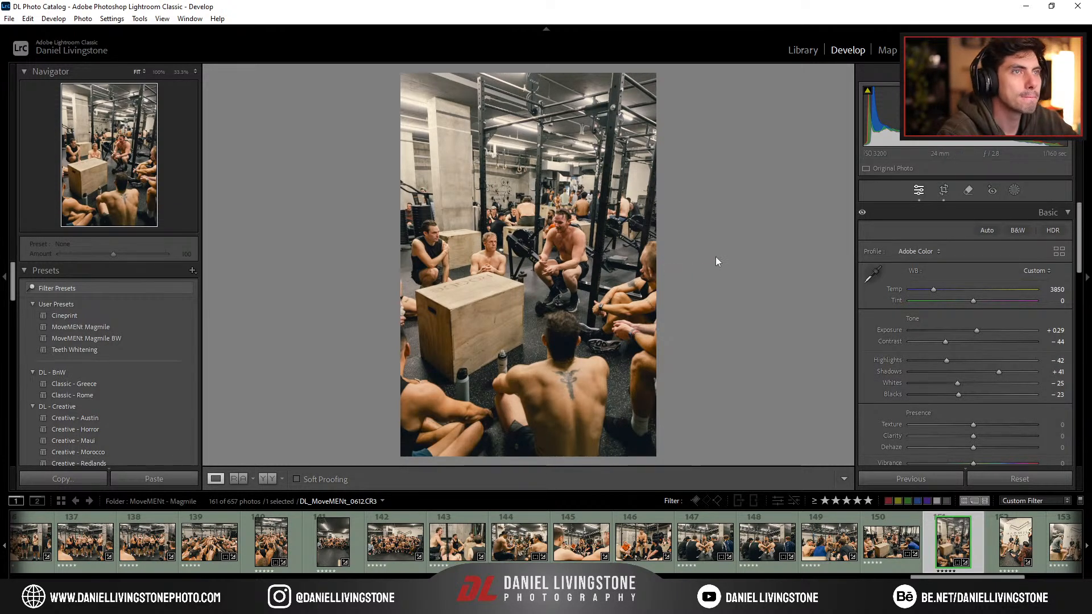
Step: Straighten DL_MoveMENt_0615.CR3, the portrait shot by the gym logo wall, and set its exposure to -0.34
{"action": "key", "text": "Right"}
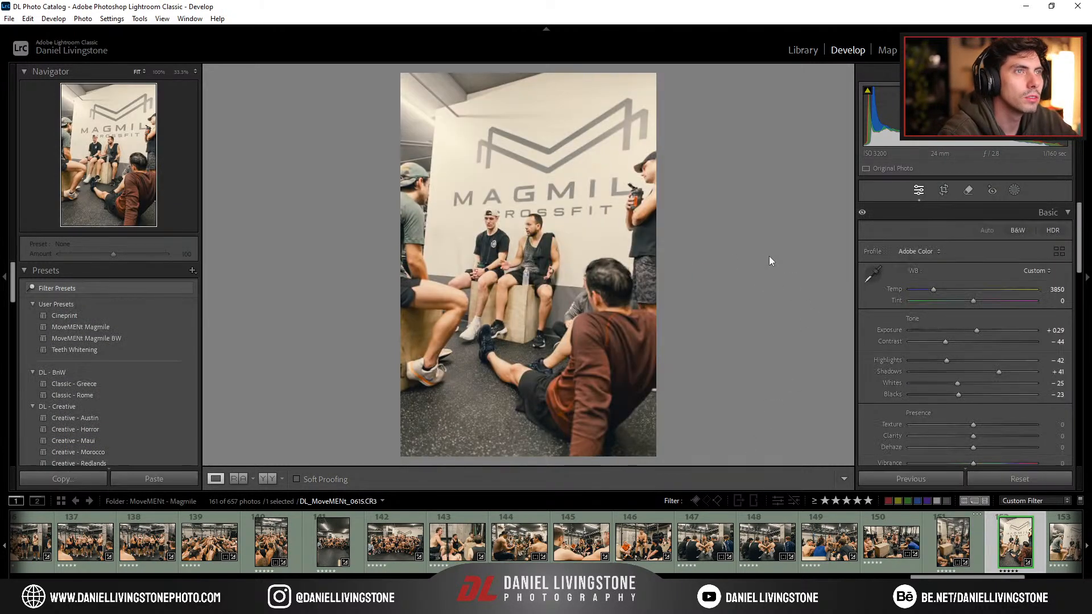
{"action": "key", "text": "r"}
{"action": "left_click_drag", "start_coordinate": [707, 256], "coordinate": [707, 254]}
{"action": "key", "text": "r"}
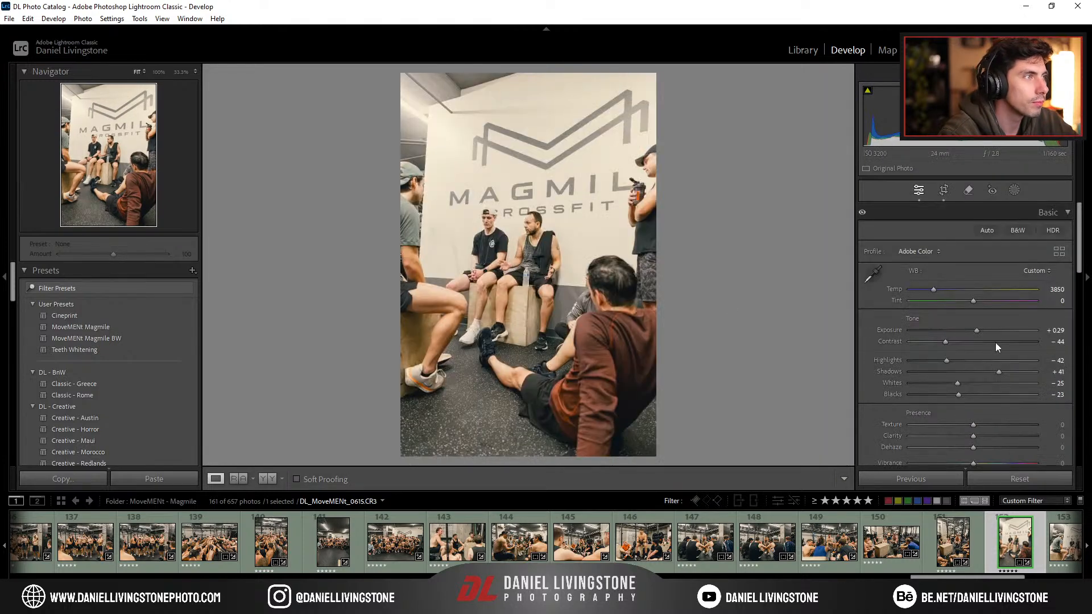
{"action": "left_click_drag", "start_coordinate": [979, 333], "coordinate": [972, 334]}
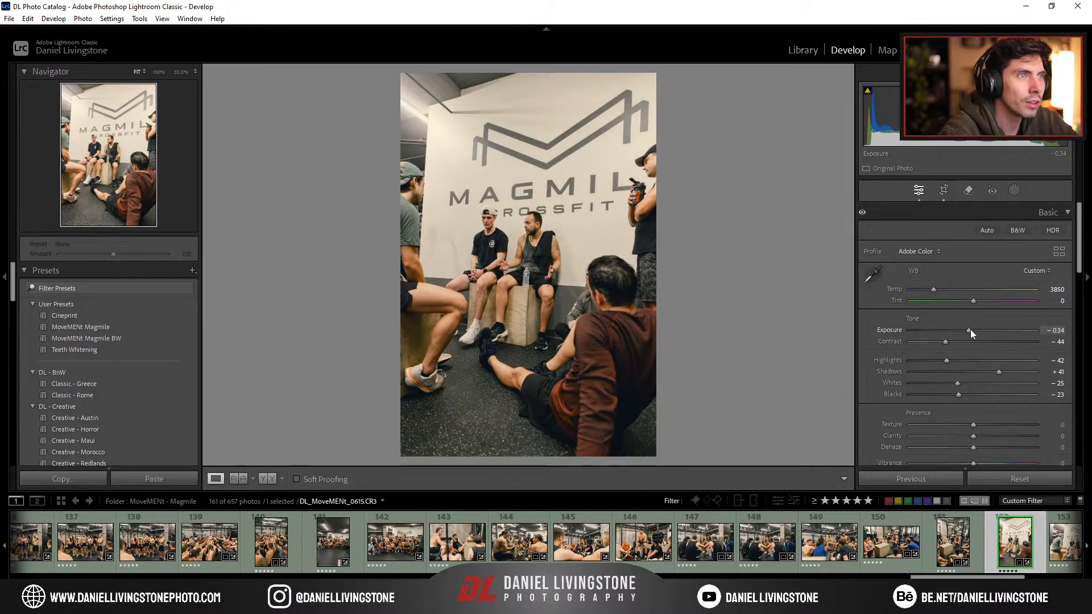
Step: Straighten DL_MoveMENt_0616.CR3 to -1.64, set its exposure to -0.25 and open DL_MoveMENt_0620.CR3
{"action": "key", "text": "Right"}
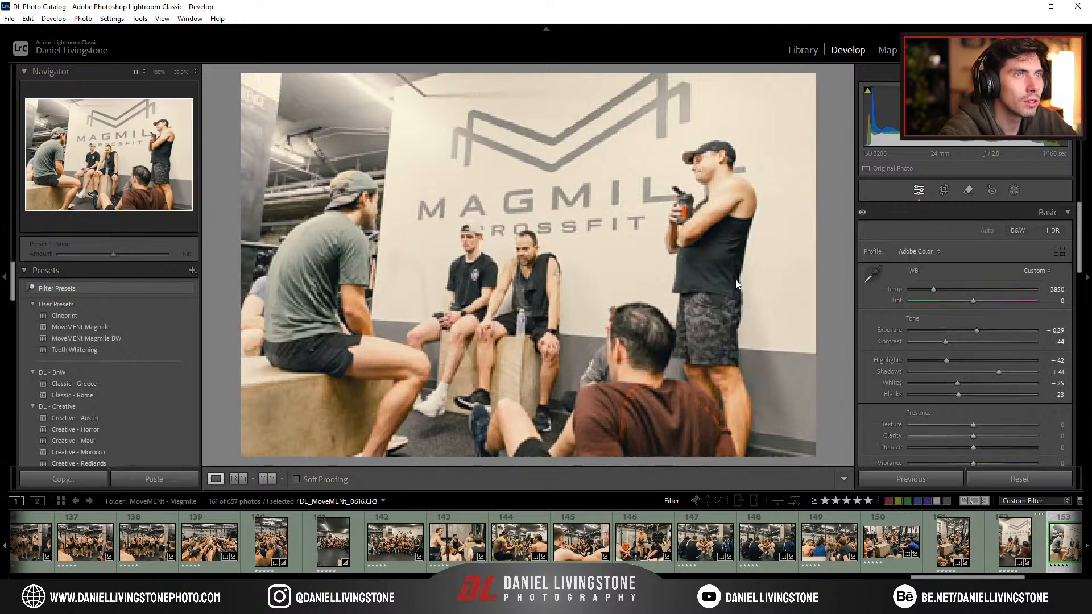
{"action": "key", "text": "r"}
{"action": "left_click_drag", "start_coordinate": [824, 271], "coordinate": [723, 288]}
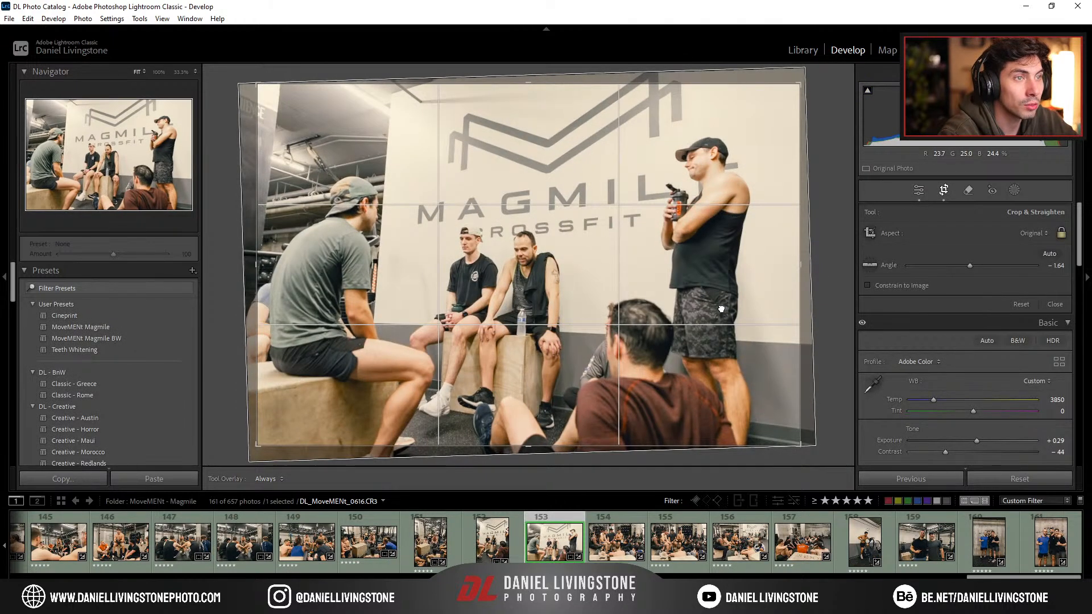
{"action": "left_click", "coordinate": [868, 286]}
{"action": "key", "text": "Return"}
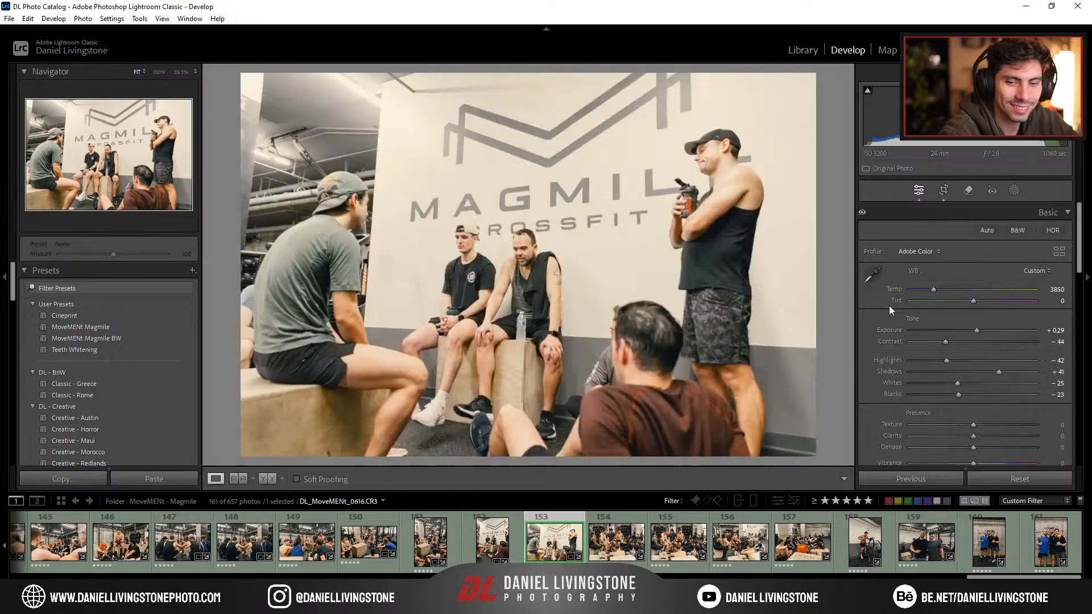
{"action": "left_click_drag", "start_coordinate": [977, 332], "coordinate": [970, 332]}
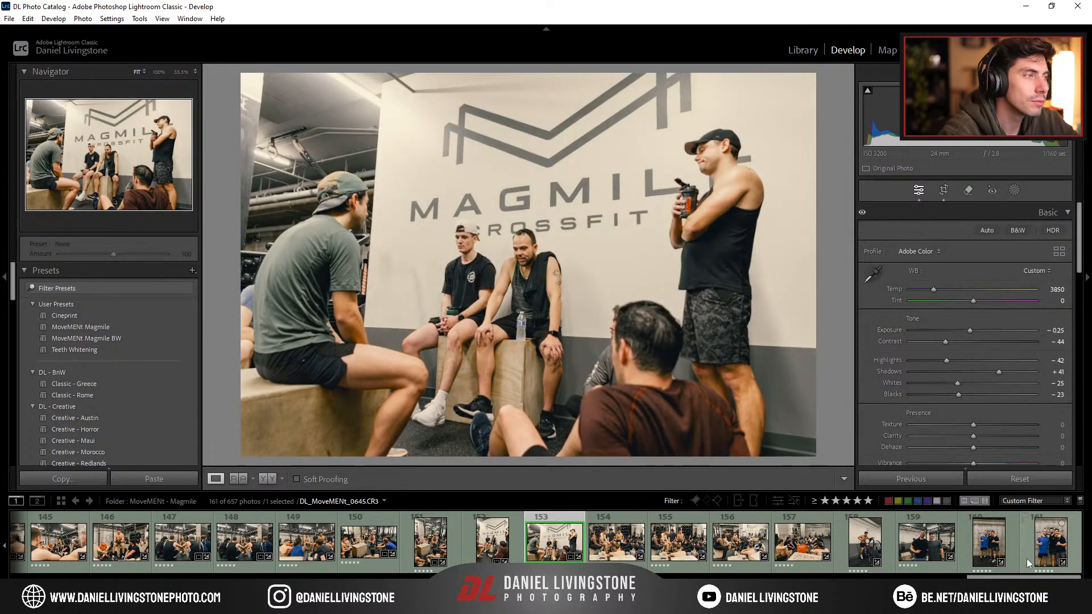
{"action": "left_click", "coordinate": [633, 539]}
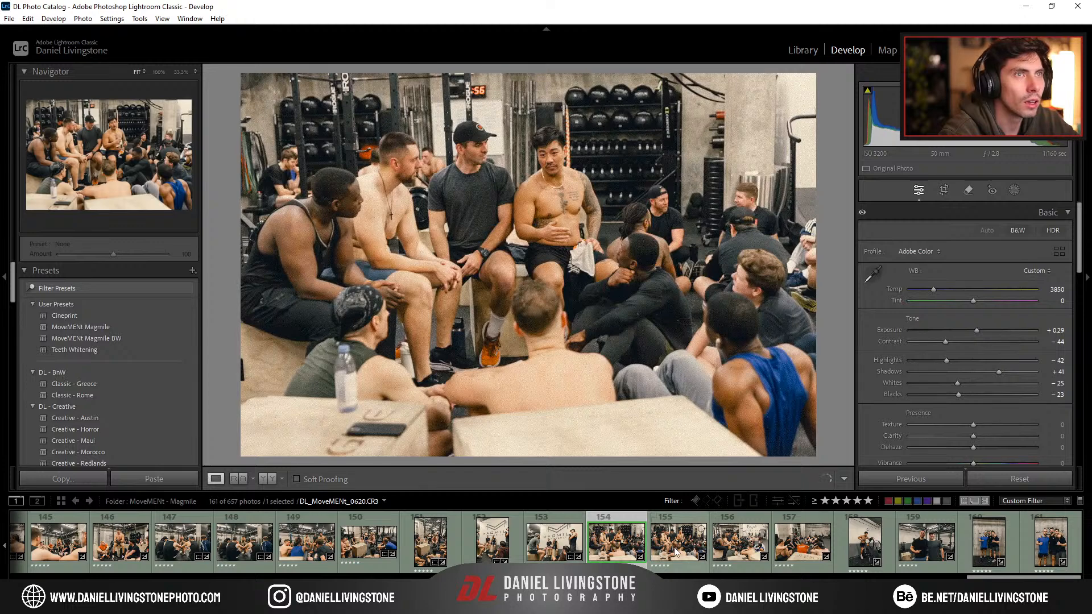
Step: Straighten the seated group shot DL_MoveMENt_0620.CR3 to 1.02 and open DL_MoveMENt_0622.CR3
{"action": "key", "text": "r"}
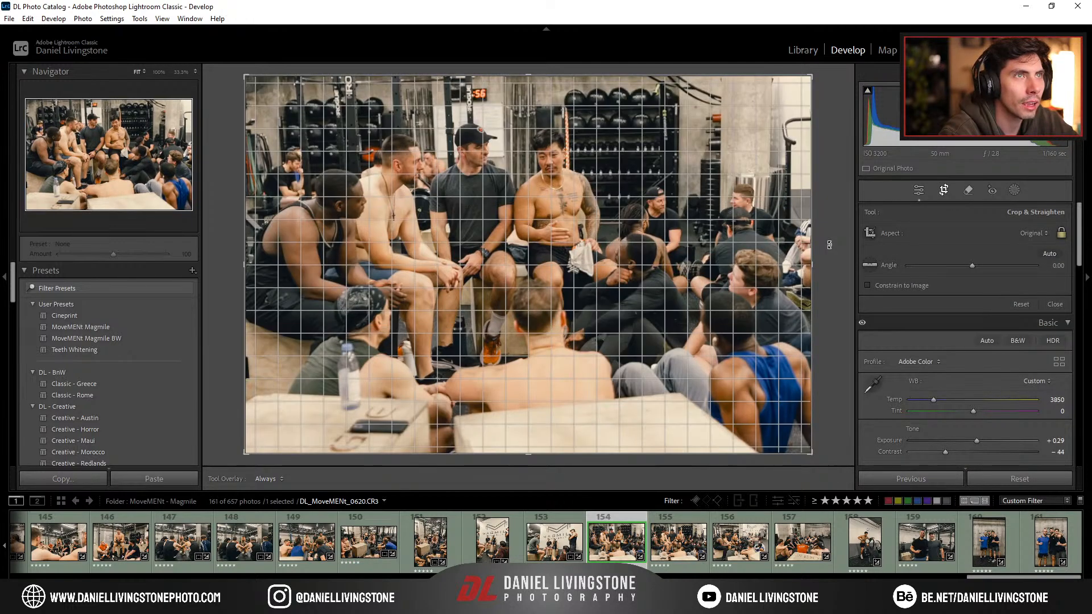
{"action": "key", "text": "r"}
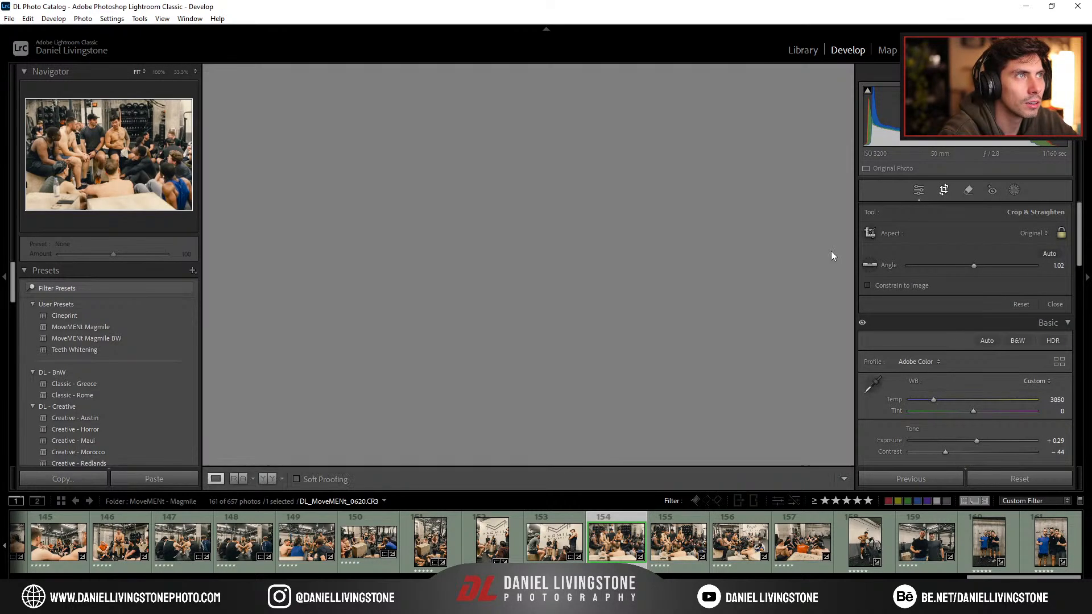
{"action": "left_click", "coordinate": [680, 517]}
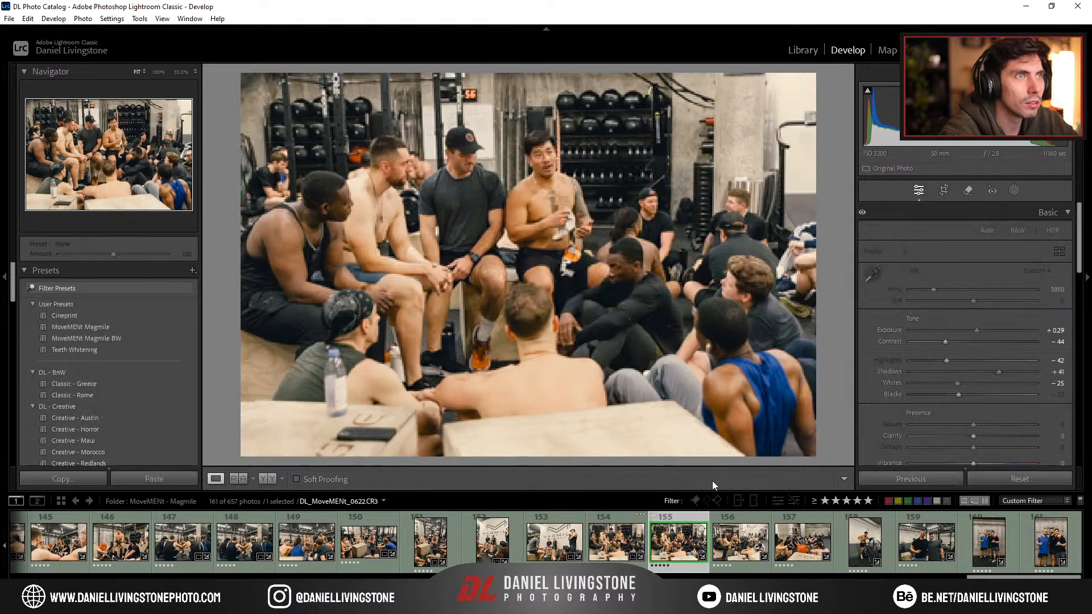
Step: Straighten DL_MoveMENt_0624.CR3, the seated group in front of the gym logo wall, and set its exposure to -0.16
{"action": "left_click", "coordinate": [762, 515]}
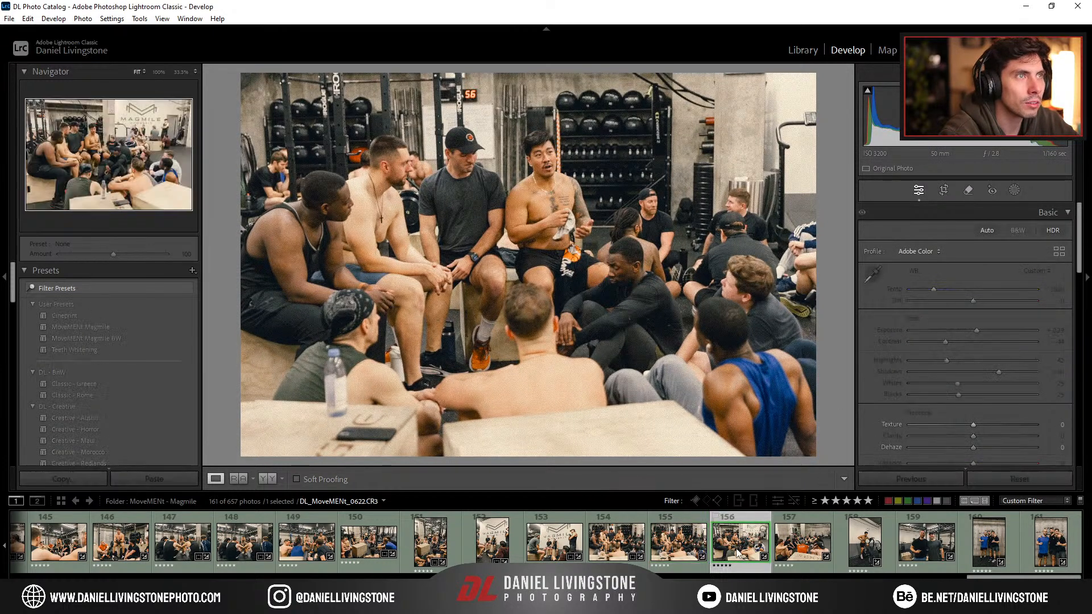
{"action": "key", "text": "r"}
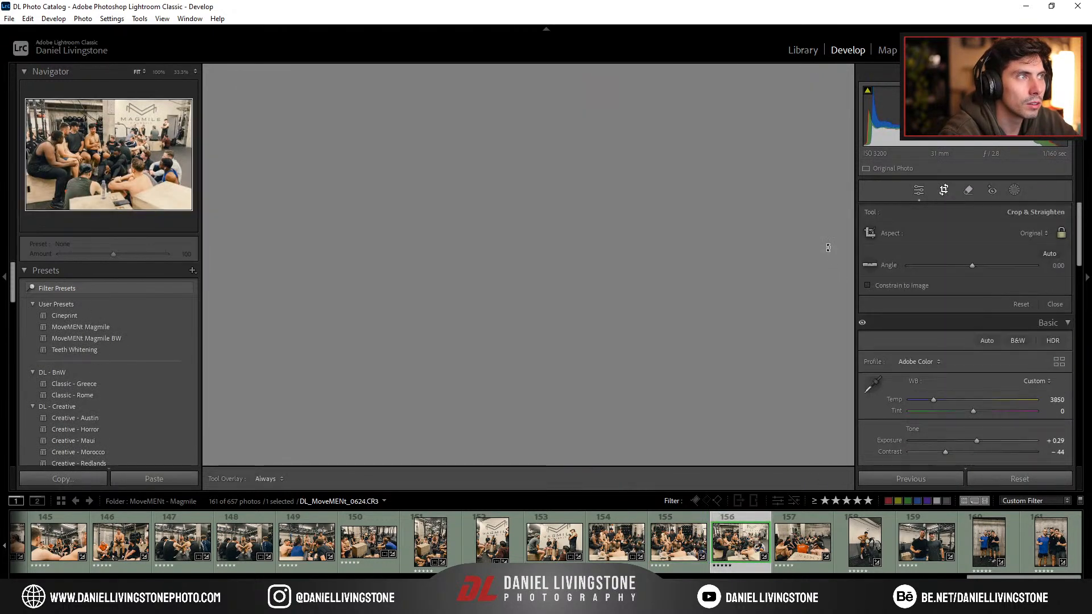
{"action": "key", "text": "r"}
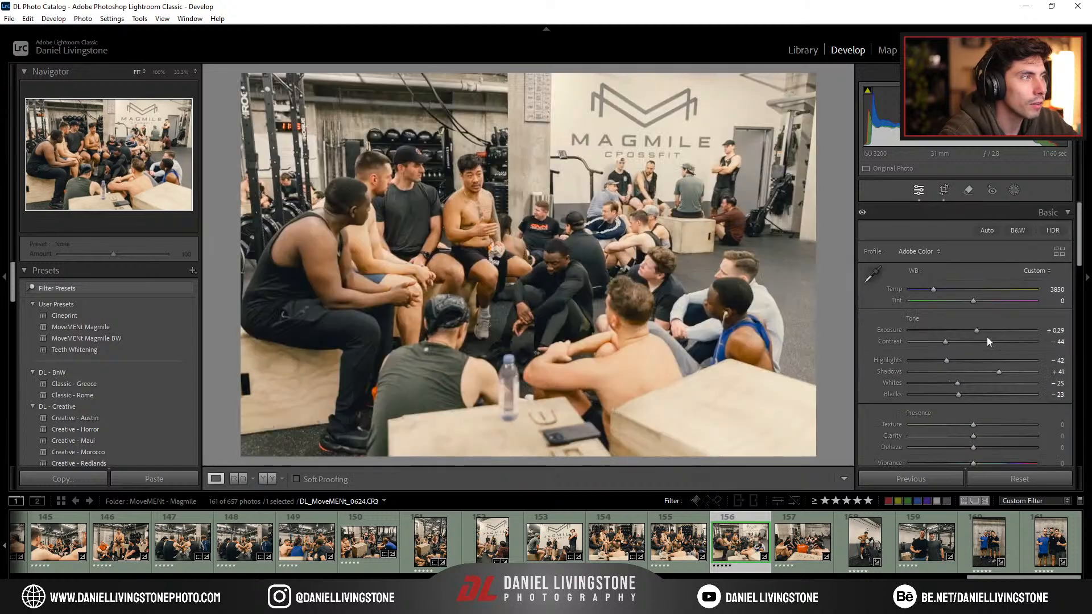
{"action": "left_click_drag", "start_coordinate": [971, 336], "coordinate": [970, 330]}
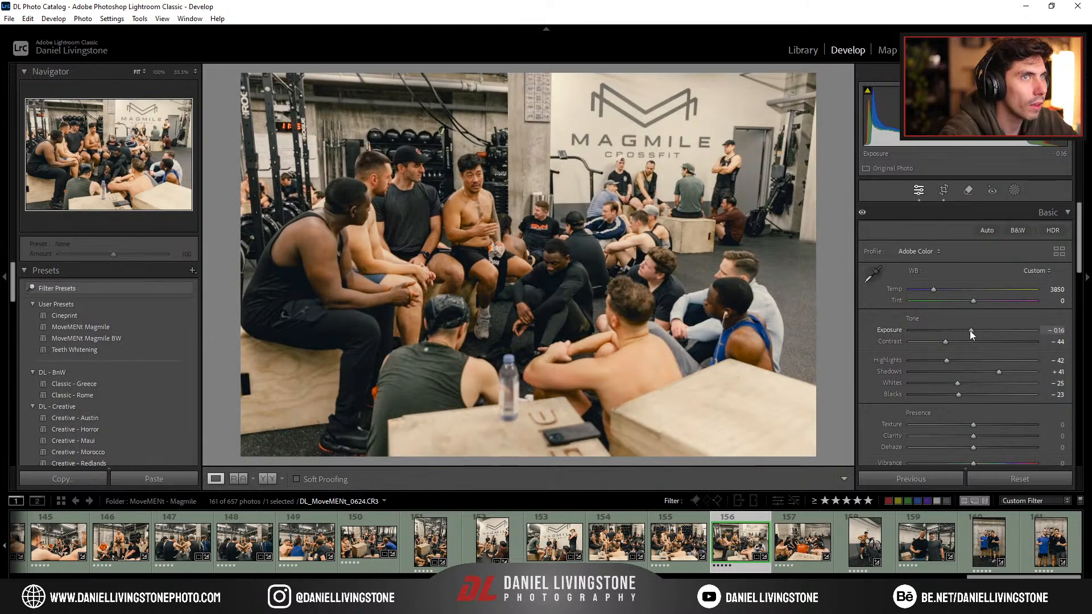
Step: Crop DL_MoveMENt_0630.CR3, the circle around the orange shirt, slightly tighter and reposition the image within the crop
{"action": "key", "text": "Right"}
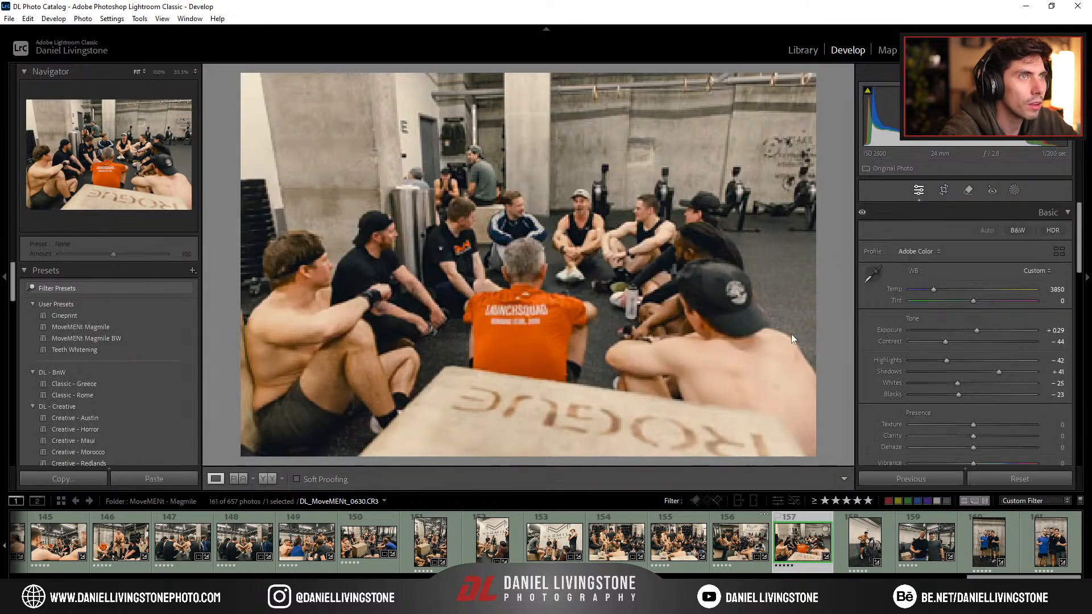
{"action": "key", "text": "r"}
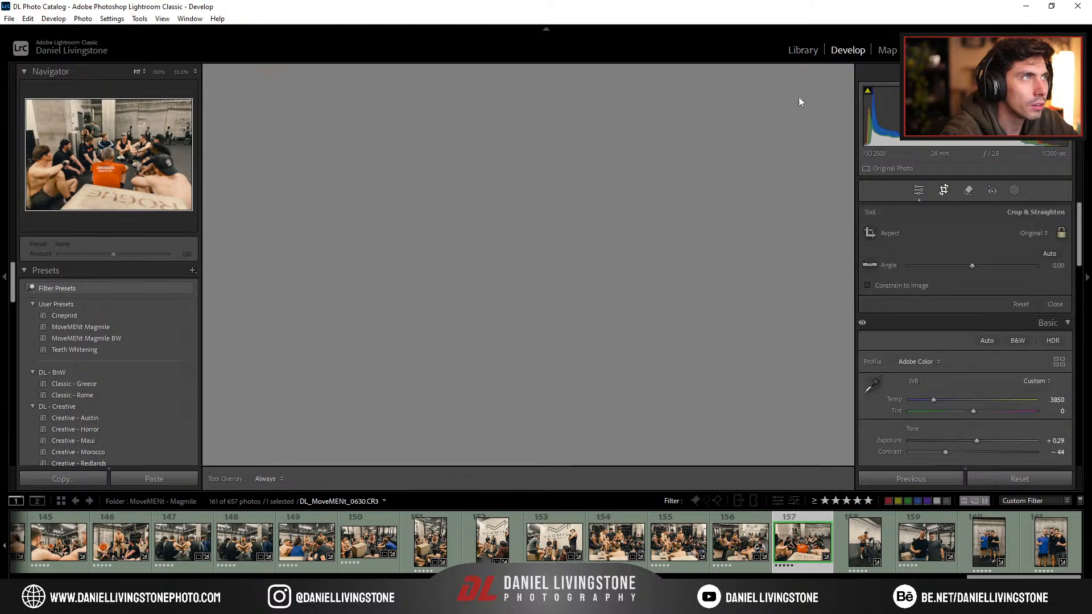
{"action": "left_click_drag", "start_coordinate": [814, 77], "coordinate": [791, 93]}
{"action": "left_click_drag", "start_coordinate": [760, 195], "coordinate": [758, 184]}
{"action": "key", "text": "r"}
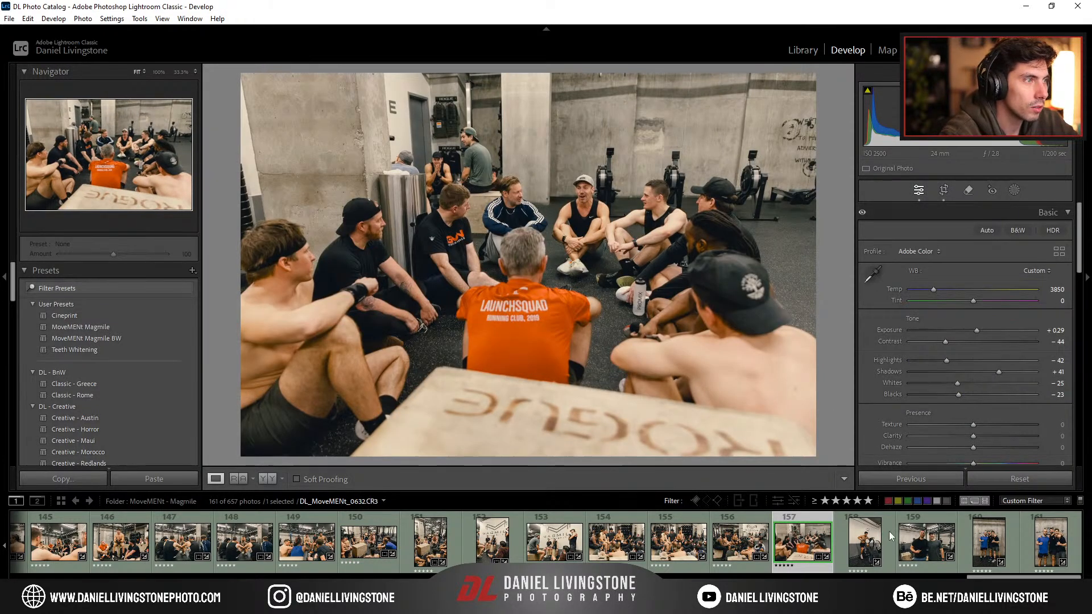
Step: Lower the rating of DL_MoveMENt_0632.CR3, the portrait shot on the exercise bike, to four stars
{"action": "left_click", "coordinate": [870, 542]}
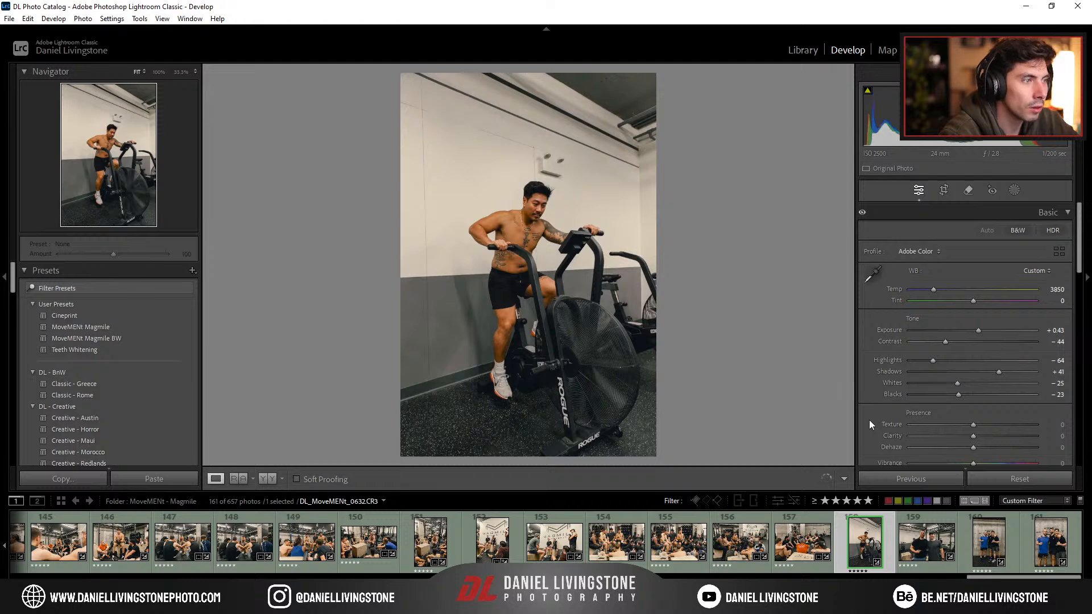
{"action": "key", "text": "4"}
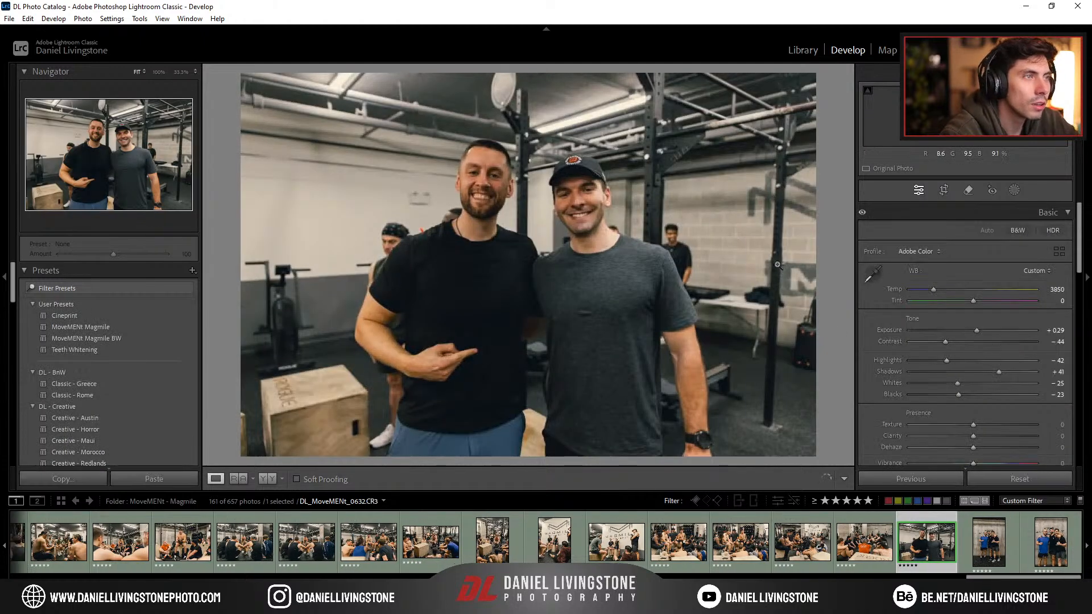
Step: Set the exposure of the two-man portrait DL_MoveMENt_0637.CR3 to +0.66 and crop it tighter around the pair
{"action": "left_click_drag", "start_coordinate": [977, 331], "coordinate": [982, 331]}
{"action": "key", "text": "r"}
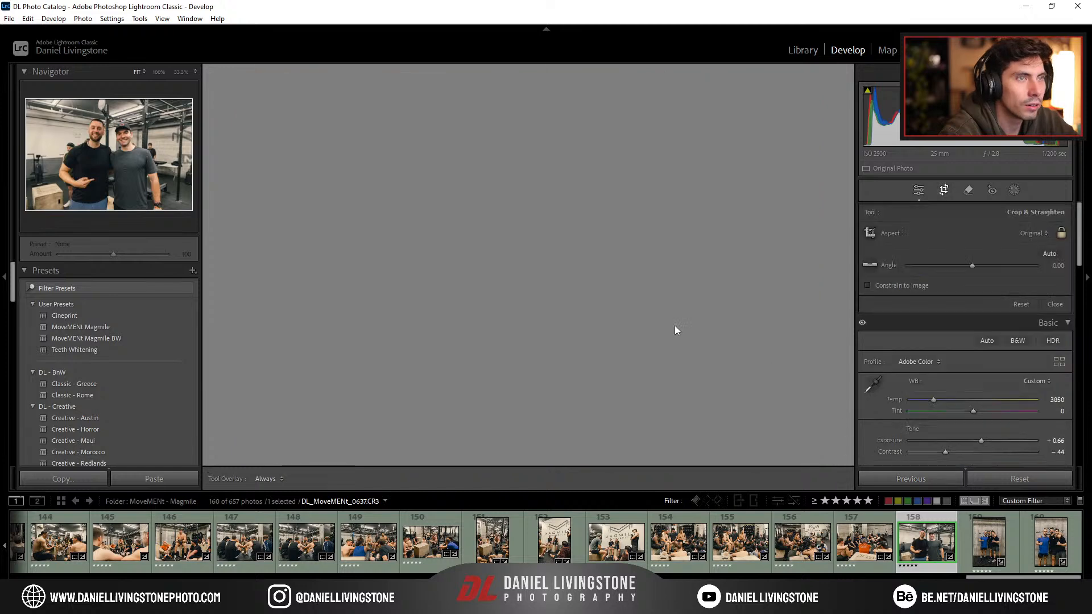
{"action": "left_click_drag", "start_coordinate": [245, 78], "coordinate": [282, 103]}
{"action": "left_click_drag", "start_coordinate": [470, 201], "coordinate": [459, 197]}
{"action": "key", "text": "Return"}
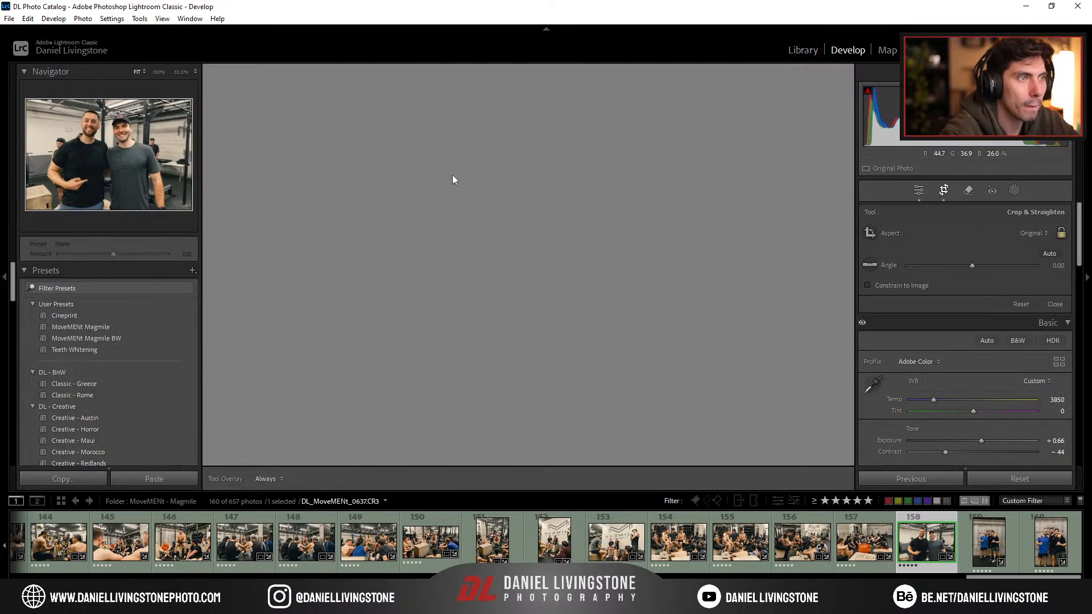
Step: Set the exposure of DL_MoveMENt_0642.CR3, the full-length shot of three men, to +0.70 and its blacks to -5
{"action": "left_click", "coordinate": [985, 543]}
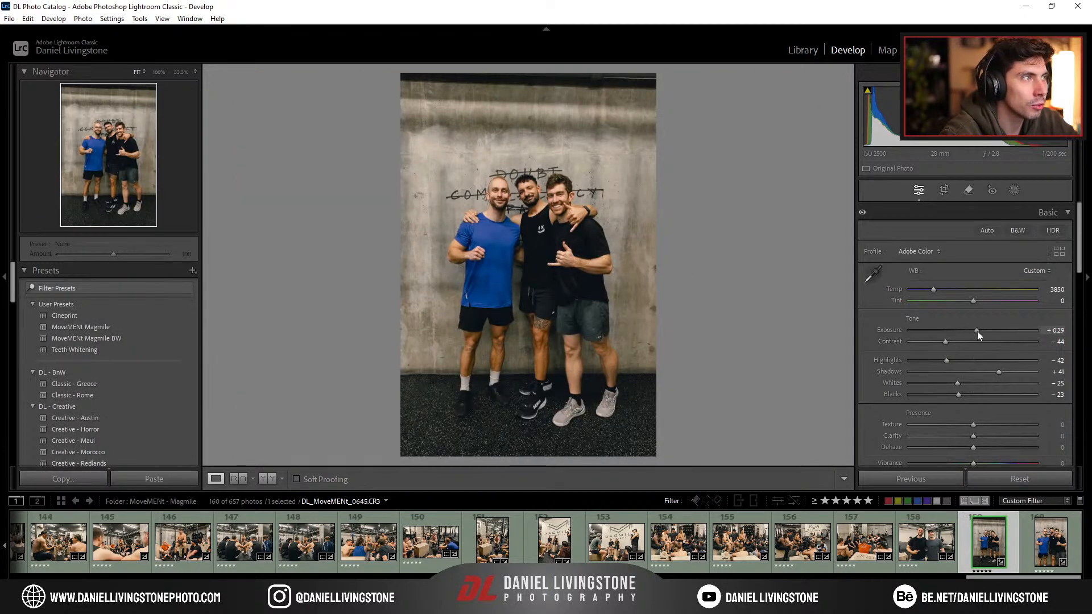
{"action": "left_click_drag", "start_coordinate": [977, 331], "coordinate": [982, 332]}
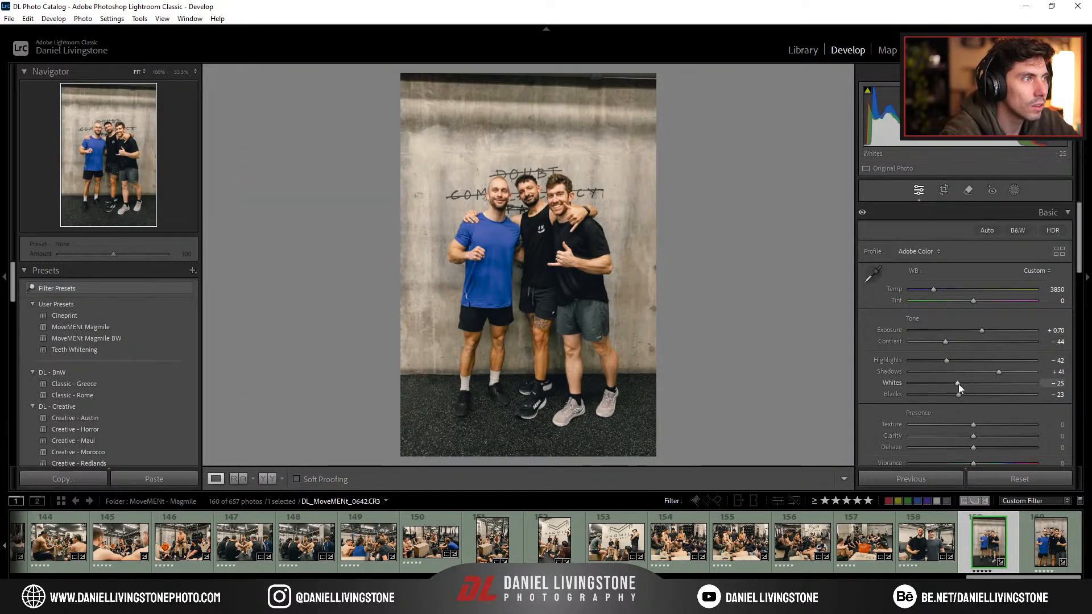
{"action": "left_click_drag", "start_coordinate": [962, 398], "coordinate": [971, 398]}
Step: Set the exposure of DL_MoveMENt_0645.CR3, the closer shot of the three men, to +0.39 and its shadows to +65
{"action": "left_click", "coordinate": [1051, 542]}
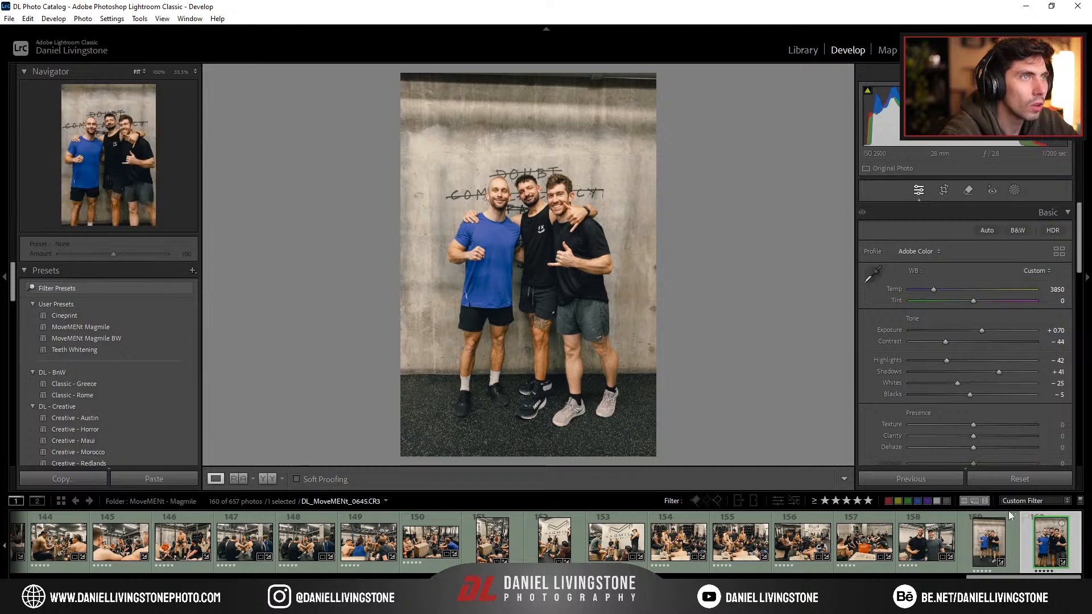
{"action": "left_click_drag", "start_coordinate": [981, 333], "coordinate": [979, 337]}
{"action": "left_click_drag", "start_coordinate": [999, 372], "coordinate": [1014, 374]}
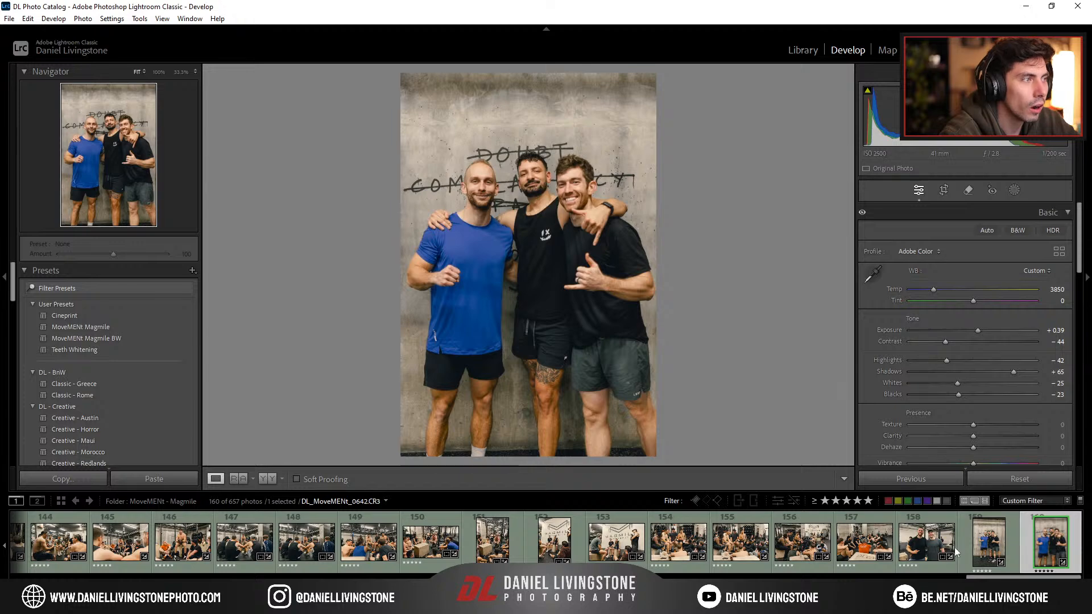
Step: Switch to the Library grid and select all the filtered photos of the shoot
{"action": "scroll", "coordinate": [529, 567], "scroll_direction": "up", "scroll_amount": 20}
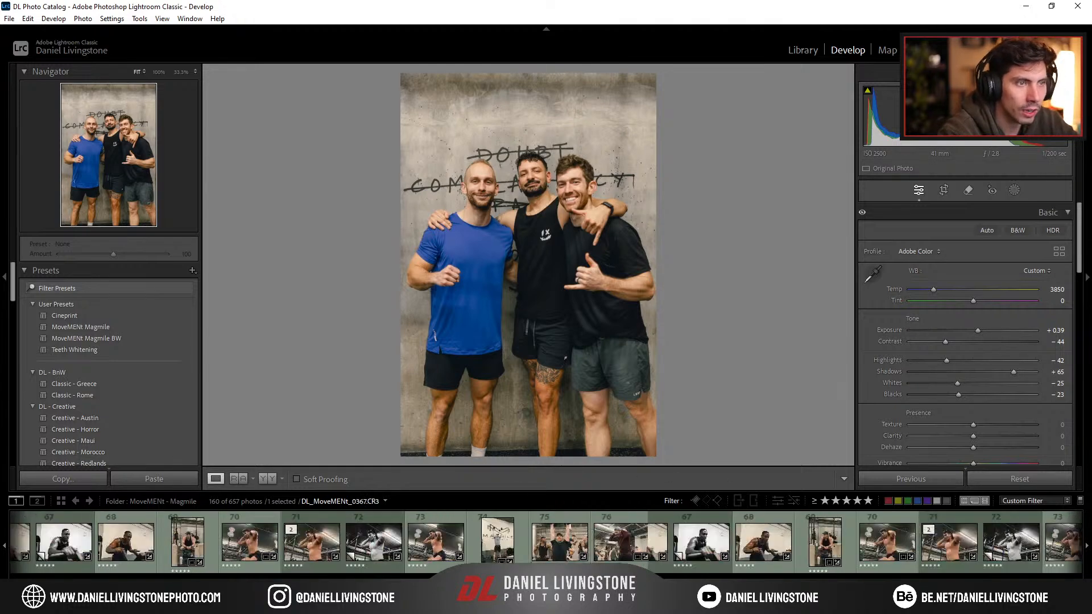
{"action": "key", "text": "g"}
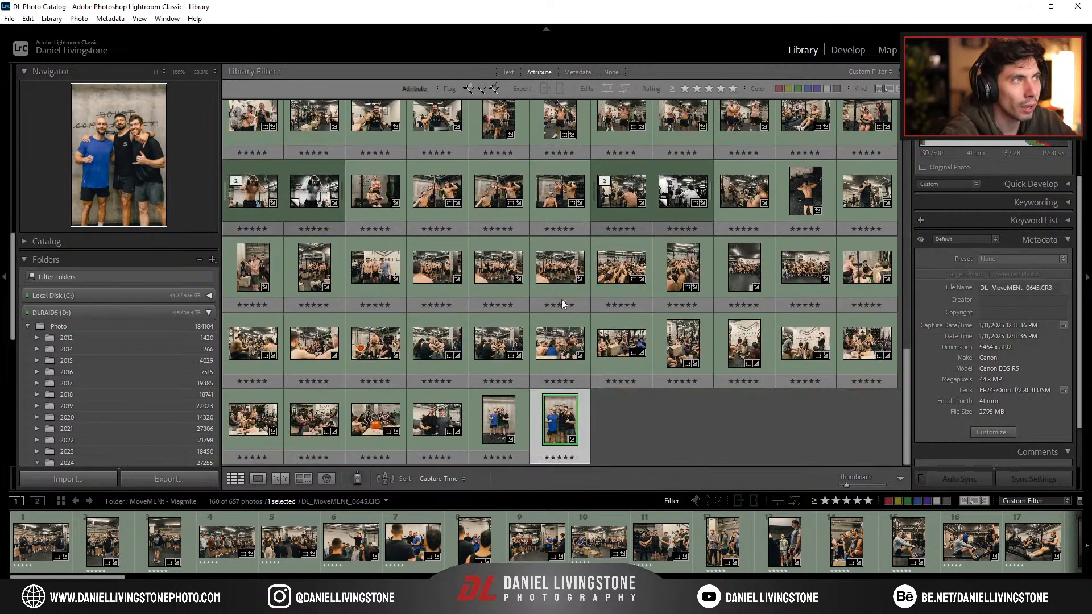
{"action": "scroll", "coordinate": [562, 300], "scroll_direction": "up", "scroll_amount": 5}
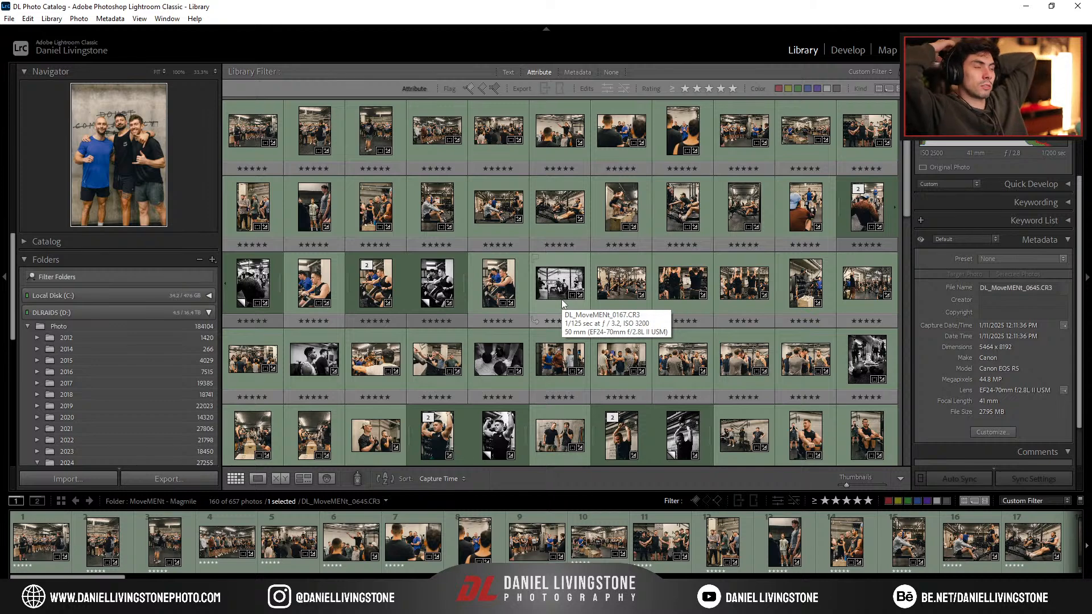
{"action": "key", "text": "ctrl+a"}
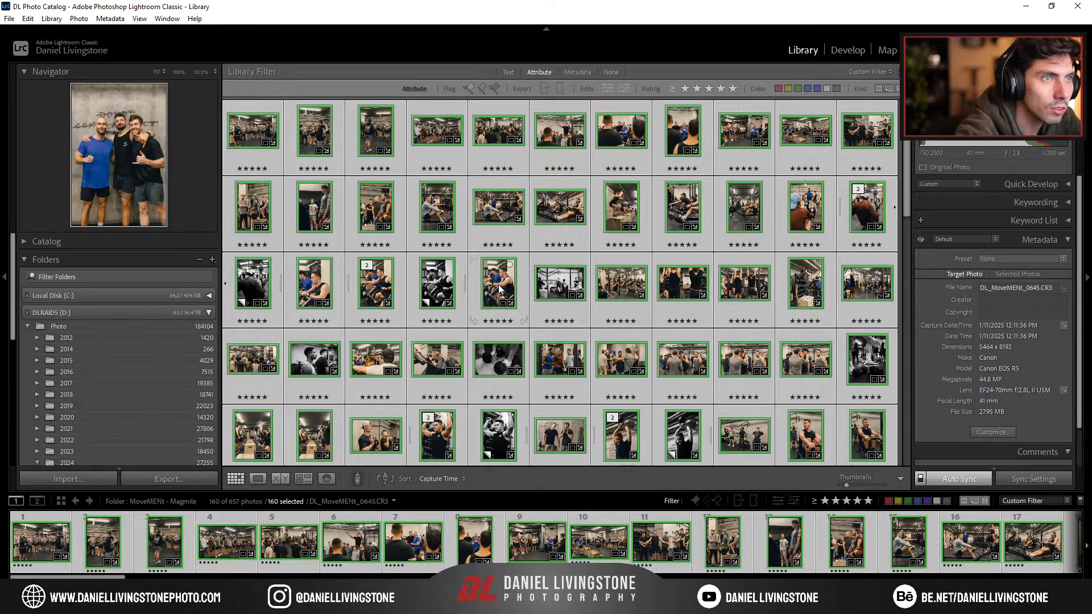
Step: Start exporting the selected photos to the hard drive with the Proofs user preset
{"action": "right_click", "coordinate": [498, 284]}
{"action": "mouse_move", "coordinate": [567, 533]}
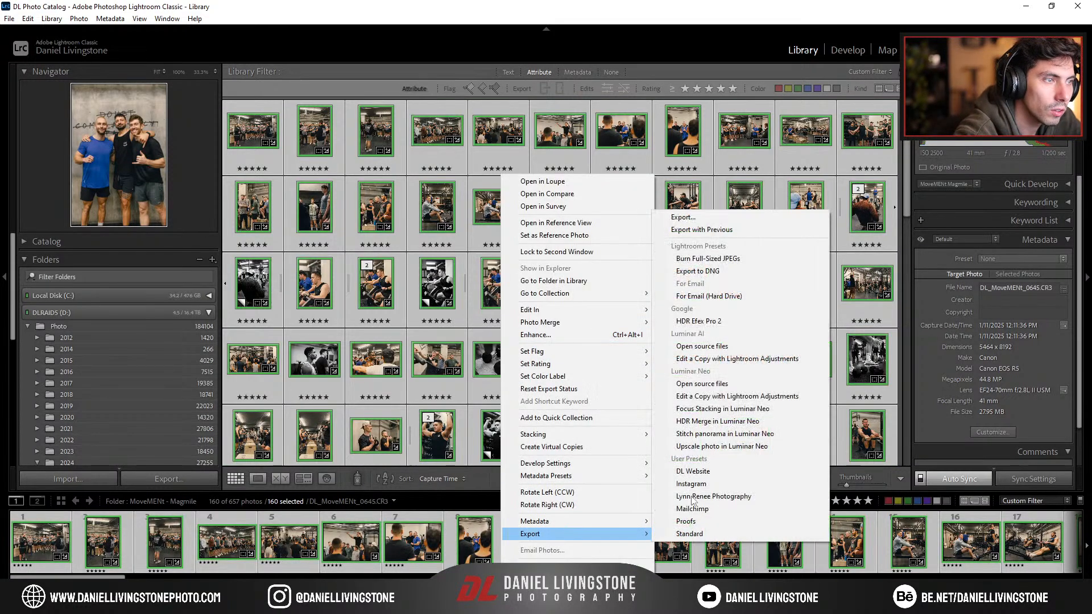
{"action": "left_click", "coordinate": [711, 223]}
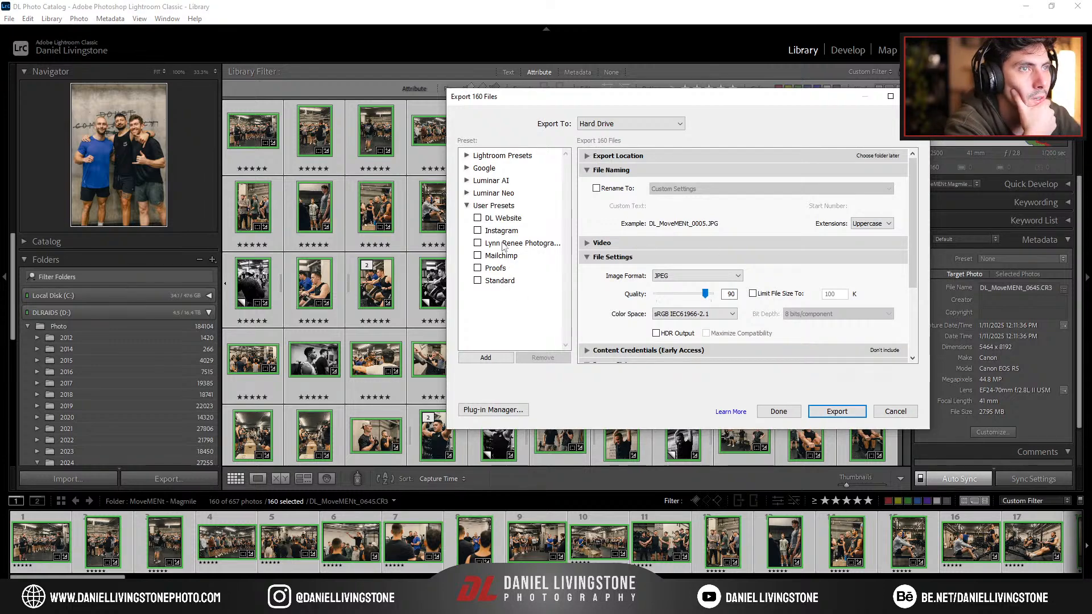
{"action": "left_click", "coordinate": [508, 269]}
{"action": "left_click", "coordinate": [821, 419]}
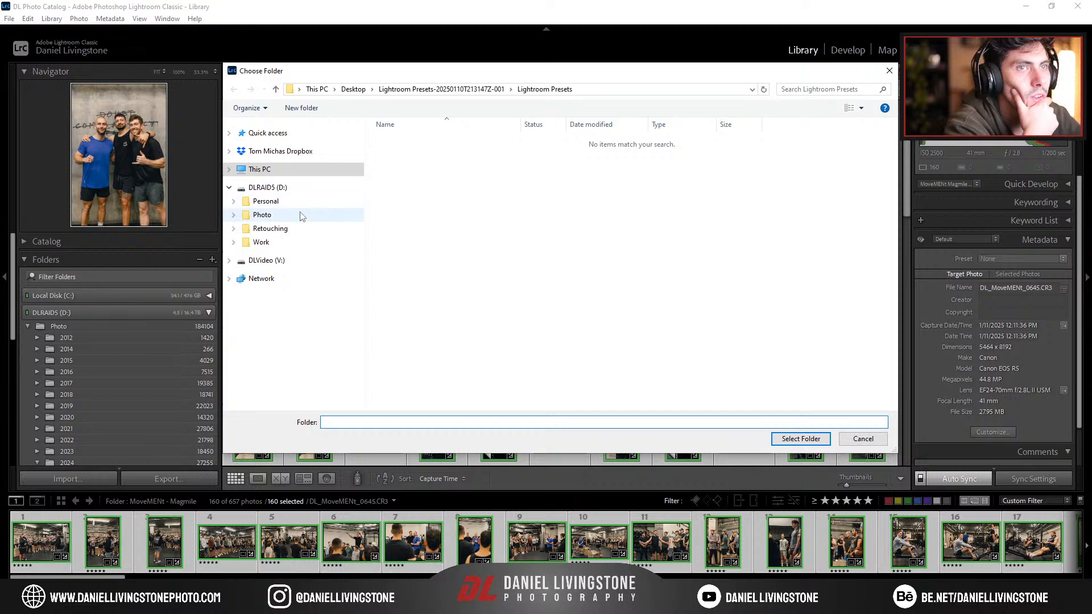
Step: Create a folder named _Exports inside Photo > 2025 > 2025 01 Spring > MoveMENt - Magmile on the D: drive
{"action": "left_click", "coordinate": [305, 217]}
{"action": "double_click", "coordinate": [412, 299]}
{"action": "double_click", "coordinate": [409, 141]}
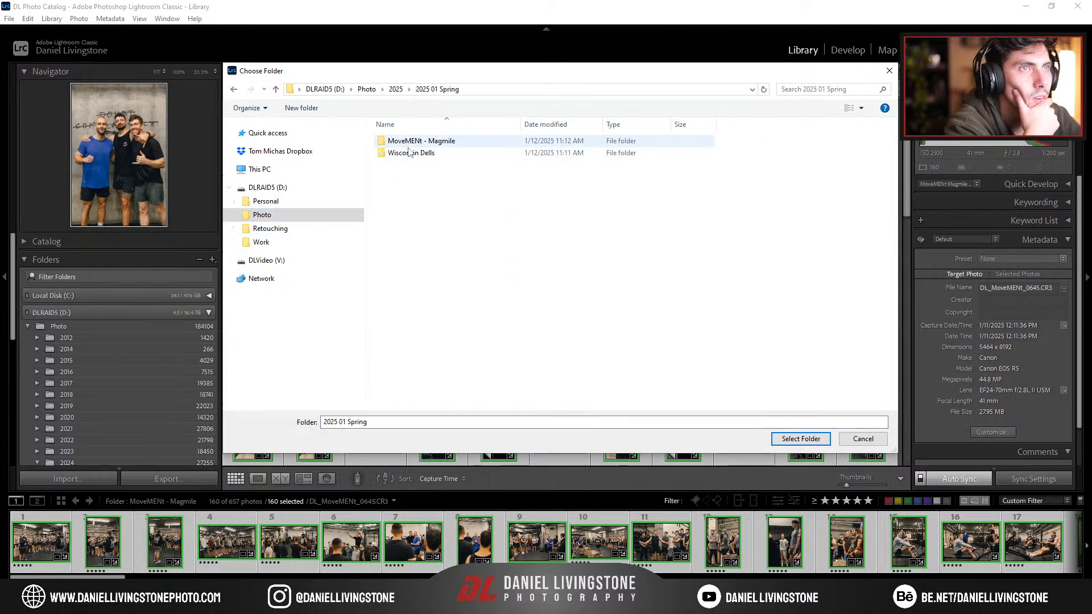
{"action": "double_click", "coordinate": [413, 142]}
{"action": "left_click", "coordinate": [302, 108]}
{"action": "type", "text": "_Exports"}
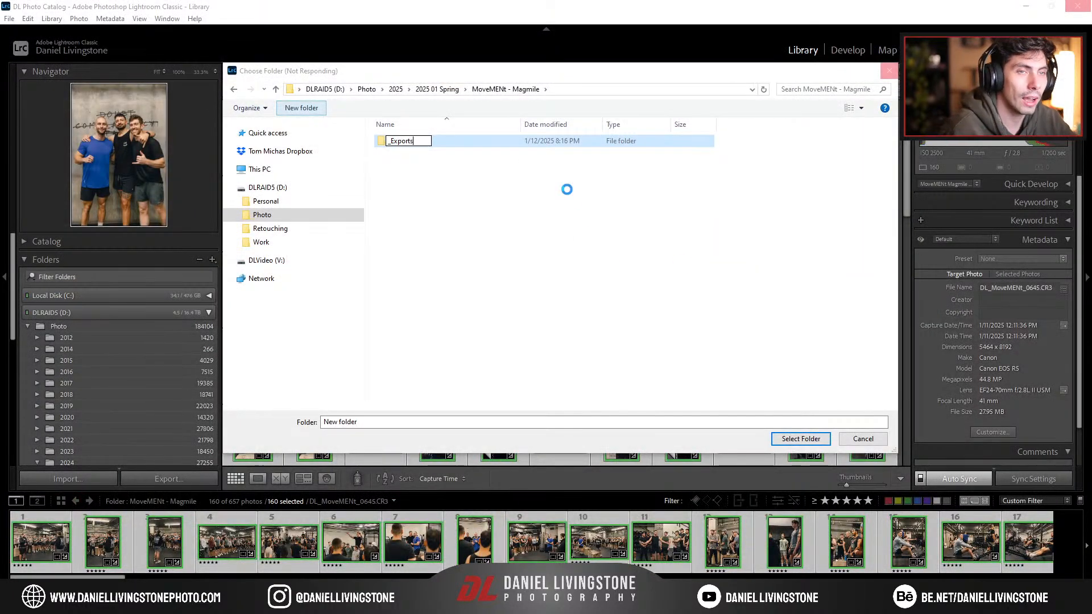
Step: Choose the new _Exports folder as the export destination and run the export
{"action": "left_click_drag", "start_coordinate": [473, 65], "coordinate": [883, 493]}
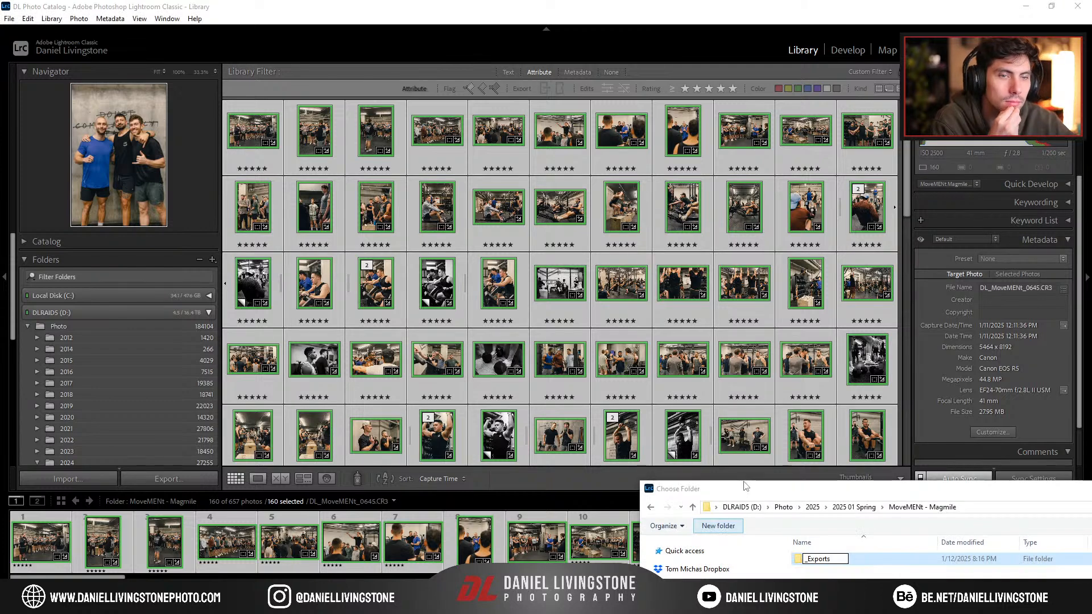
{"action": "left_click_drag", "start_coordinate": [745, 487], "coordinate": [518, 201]}
{"action": "left_click_drag", "start_coordinate": [640, 213], "coordinate": [479, 136]}
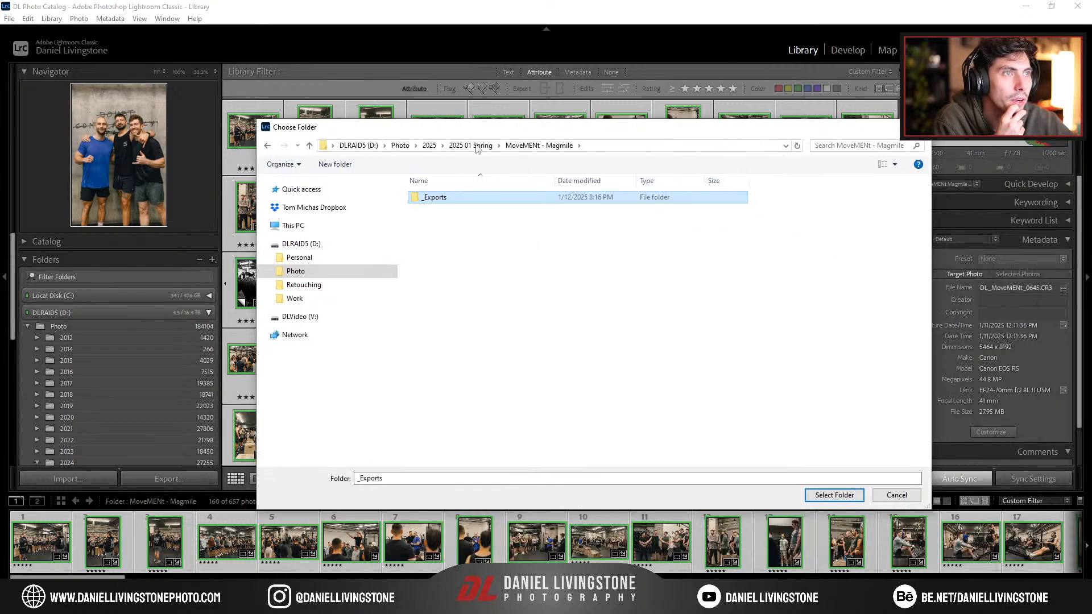
{"action": "double_click", "coordinate": [476, 200]}
{"action": "left_click", "coordinate": [835, 495]}
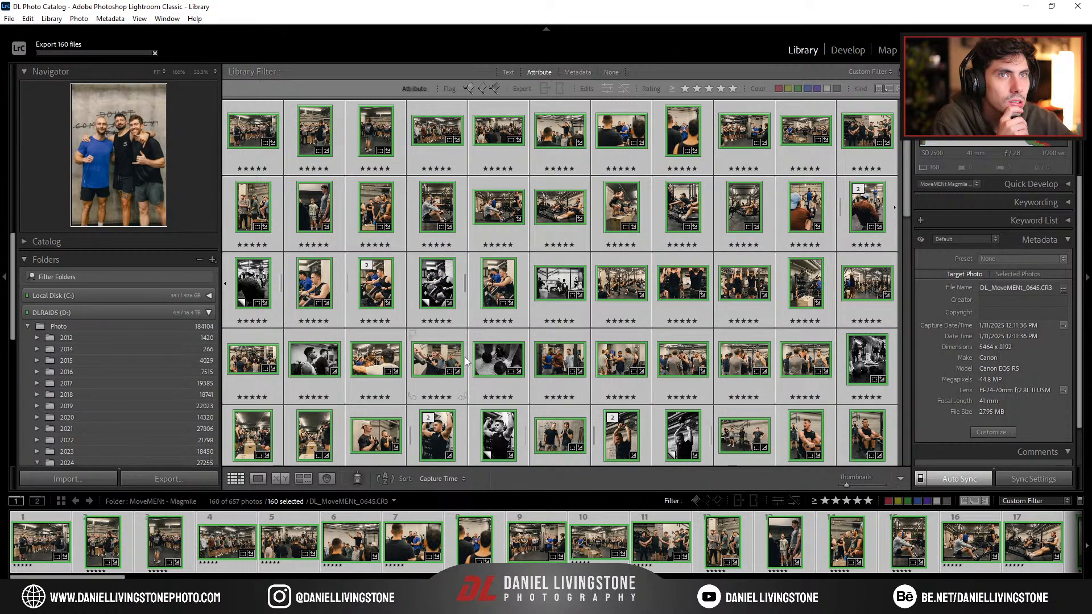
Step: Clear the selection of all photos in the Library grid
{"action": "scroll", "coordinate": [482, 348], "scroll_direction": "down", "scroll_amount": 10}
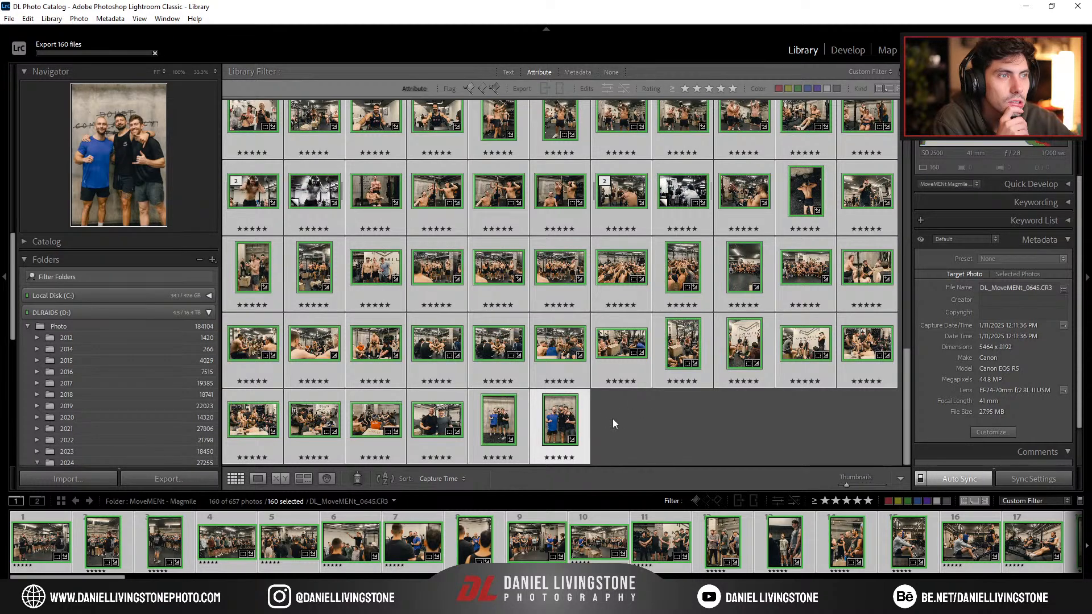
{"action": "key", "text": "8"}
{"action": "left_click", "coordinate": [573, 424]}
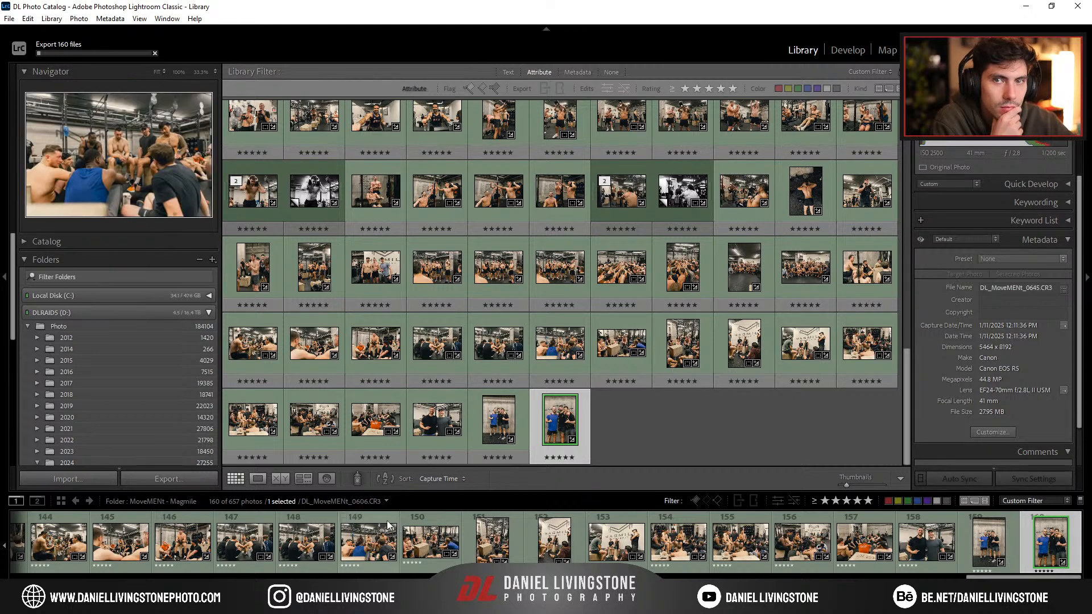
{"action": "left_click", "coordinate": [618, 413]}
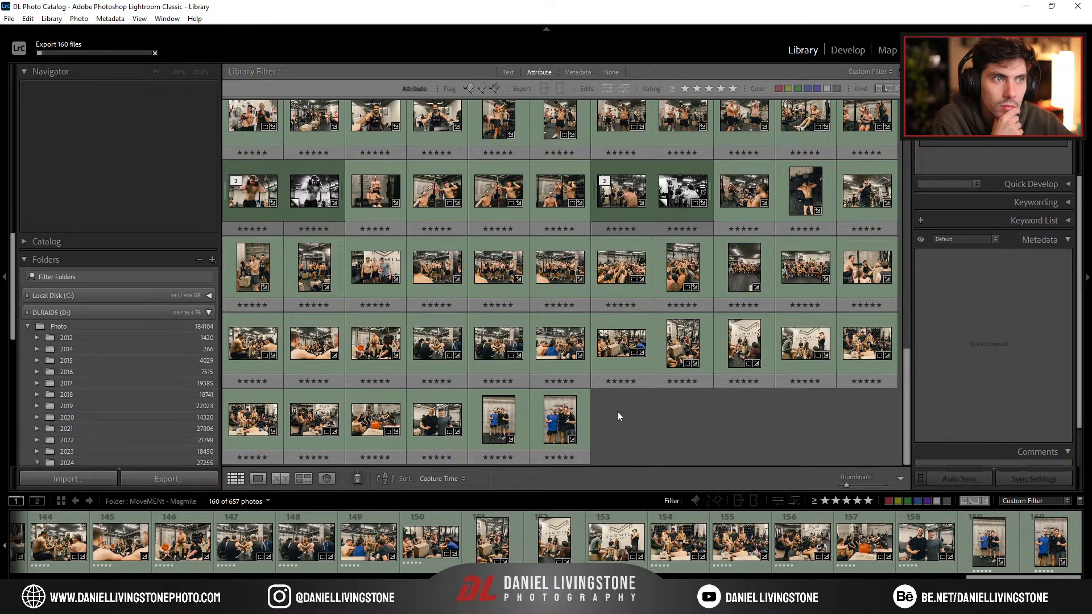
Step: View the opening group photo DL_MoveMENt_0005.CR3 and the air-bike portrait DL_MoveMENt_0463.CR3 in the enlarged single-photo view
{"action": "scroll", "coordinate": [619, 416], "scroll_direction": "up", "scroll_amount": 10}
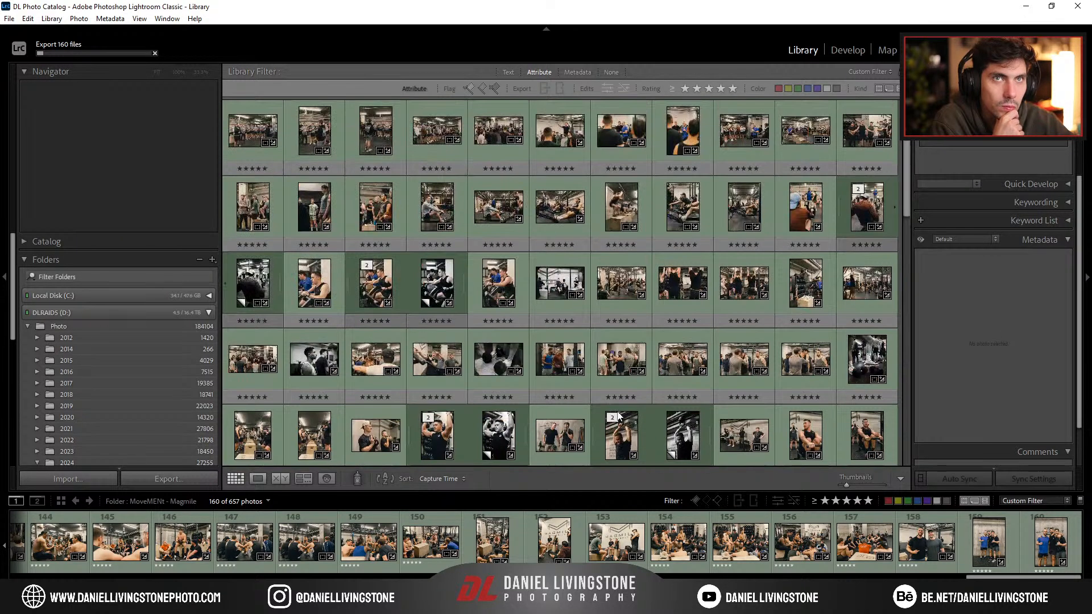
{"action": "left_click", "coordinate": [254, 135]}
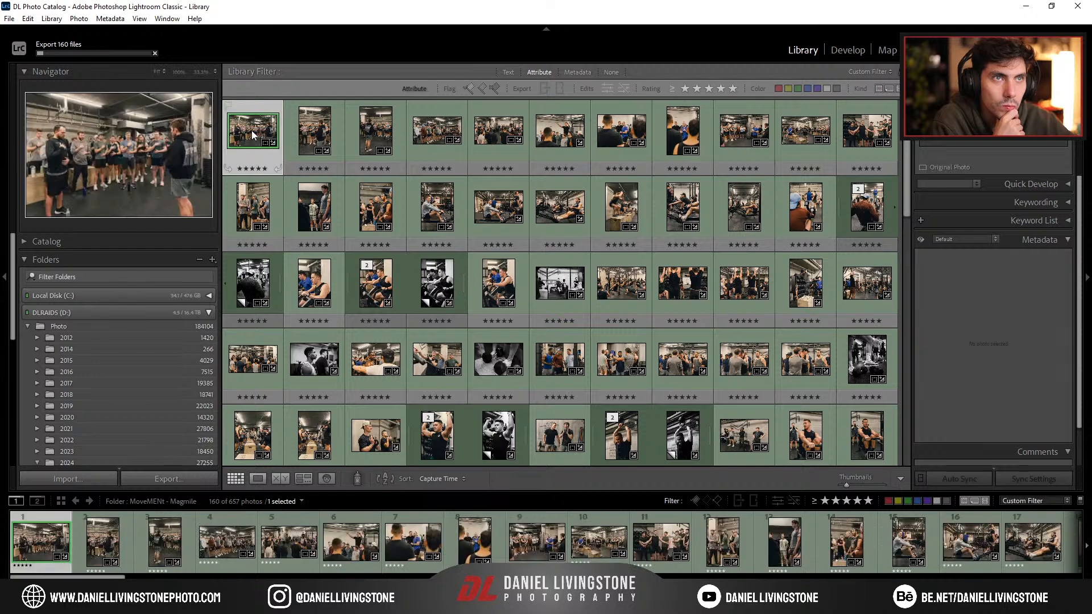
{"action": "double_click", "coordinate": [253, 135]}
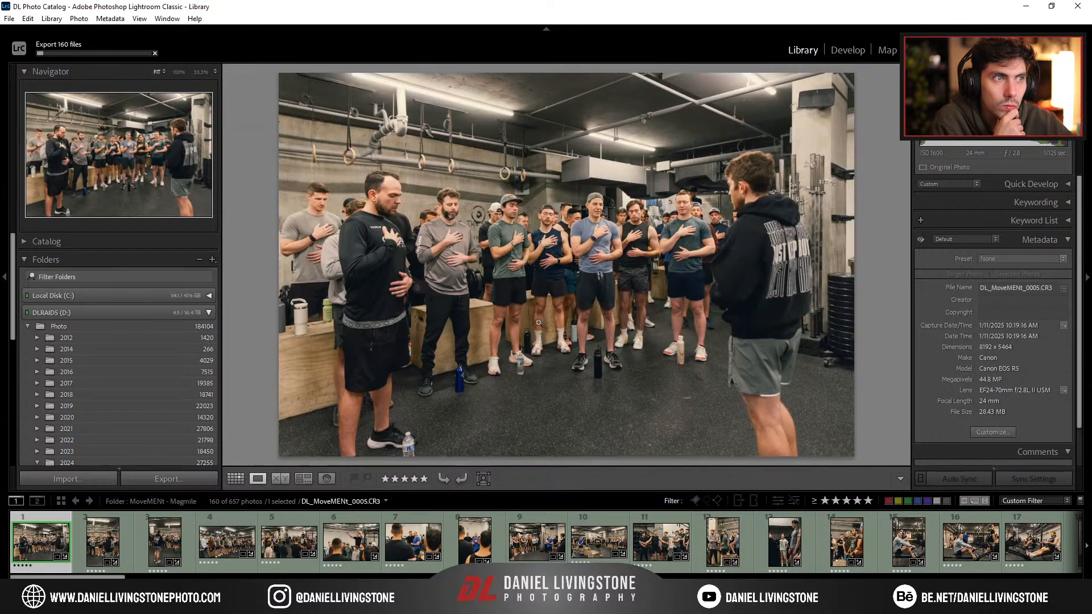
{"action": "scroll", "coordinate": [671, 546], "scroll_direction": "down", "scroll_amount": 15}
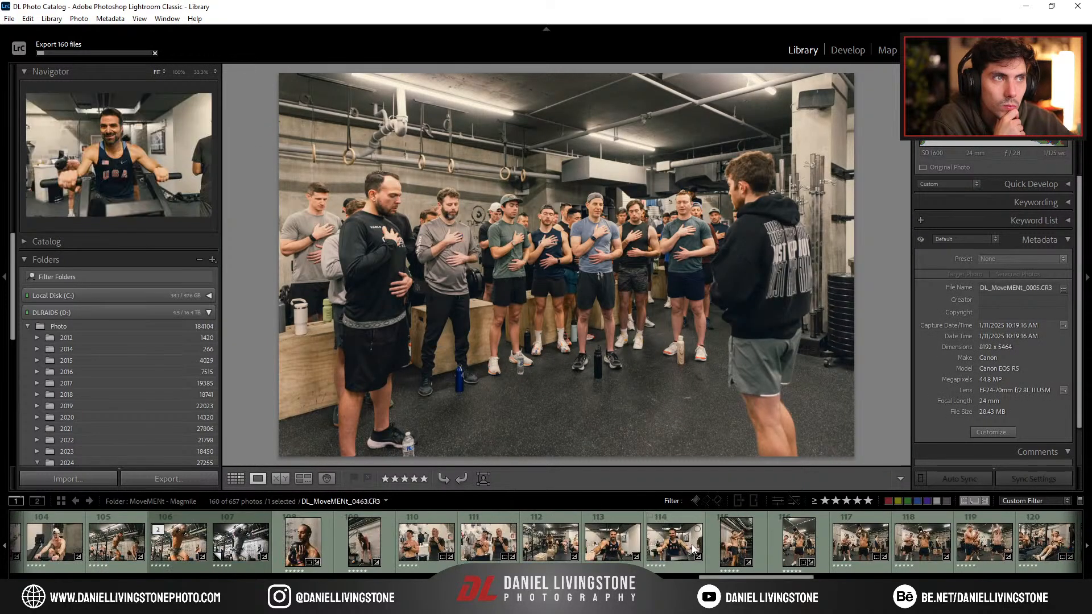
{"action": "left_click", "coordinate": [664, 537]}
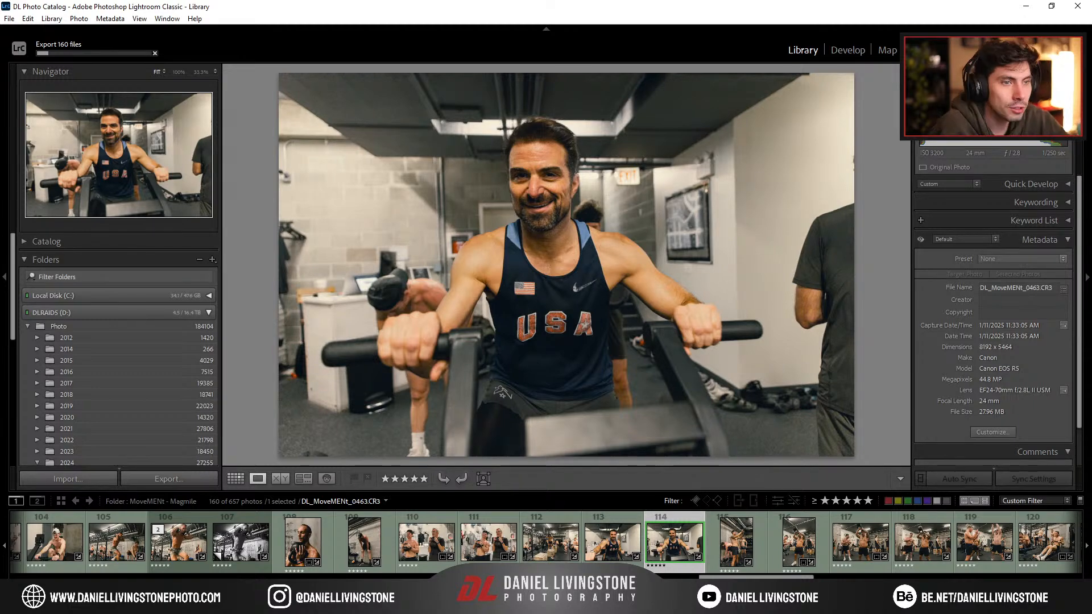
{"action": "left_click", "coordinate": [553, 366]}
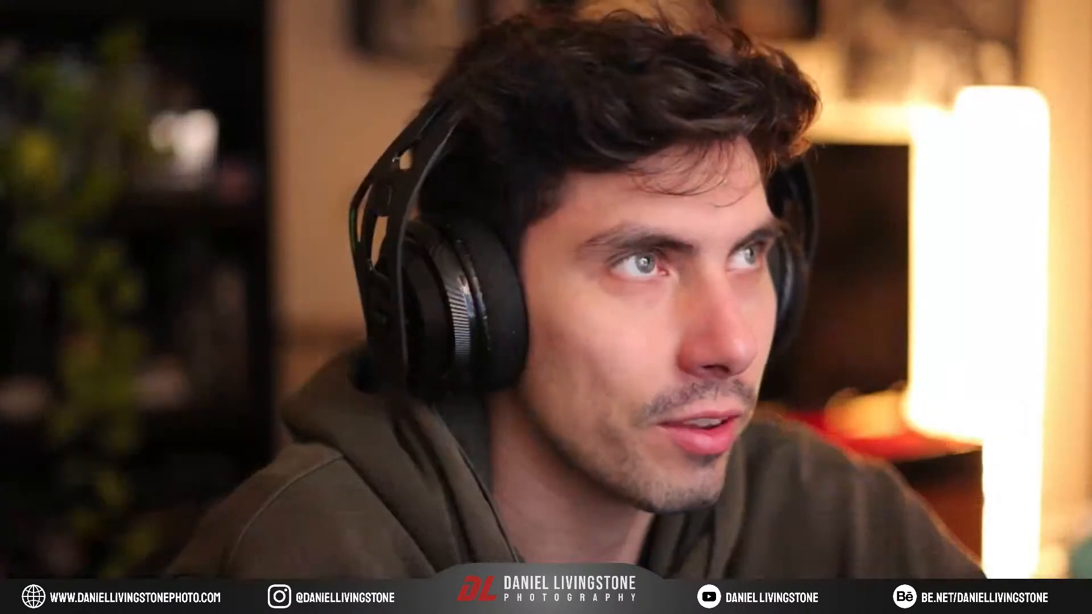